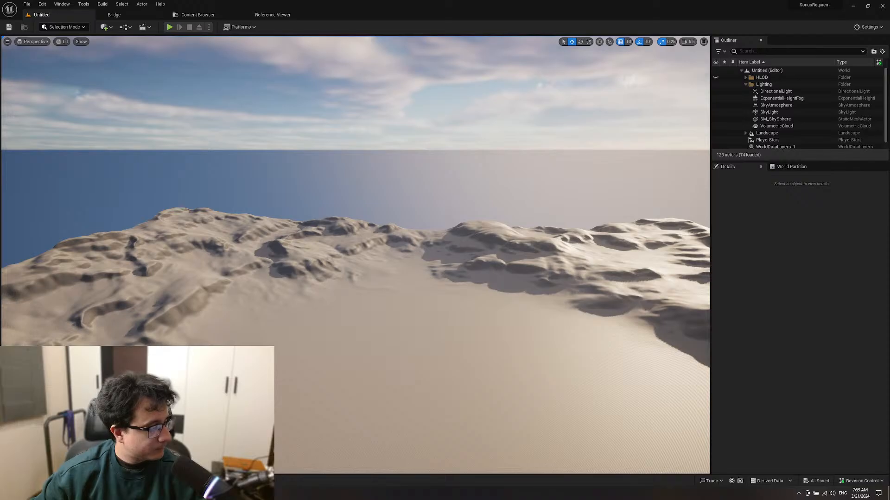
mouse_move(221, 242)
right_down()
mouse_move(290, 246)
mouse_move(221, 242)
right_up()
click(866, 27)
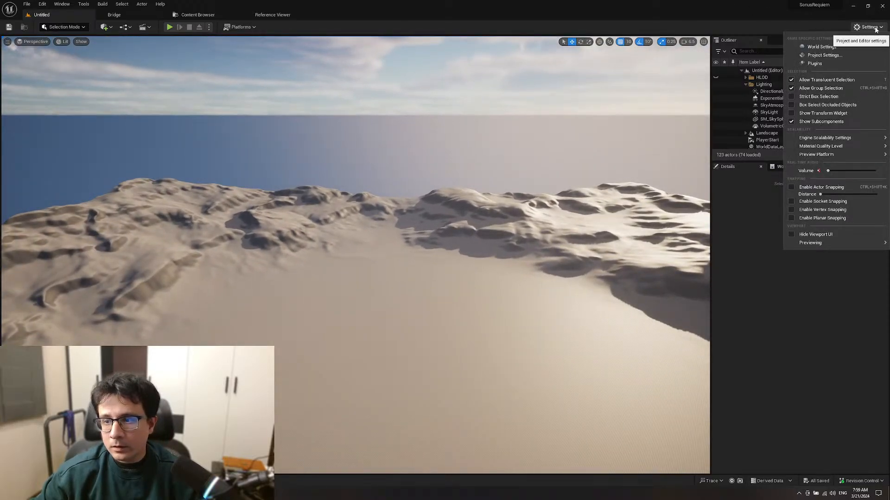
mouse_move(482, 152)
right_down()
mouse_move(491, 158)
mouse_move(483, 156)
right_up()
key(w)
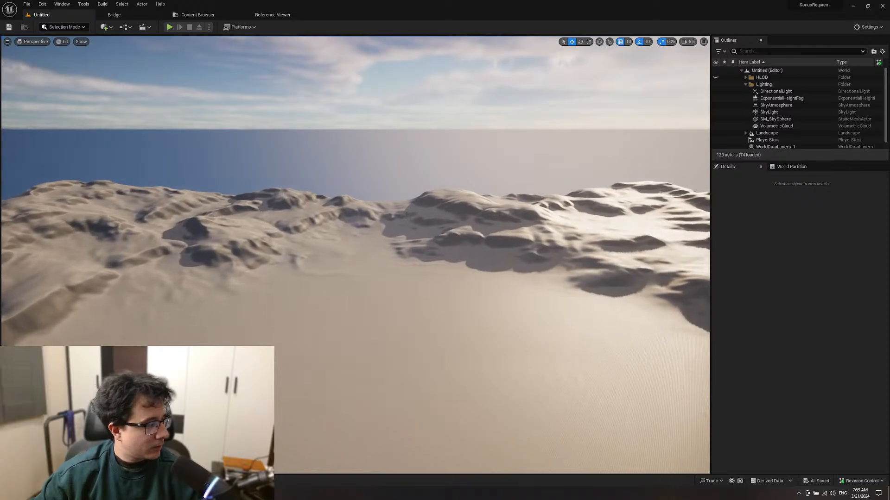
Step: Open the recent level AIPercepcionTestMap
click(26, 3)
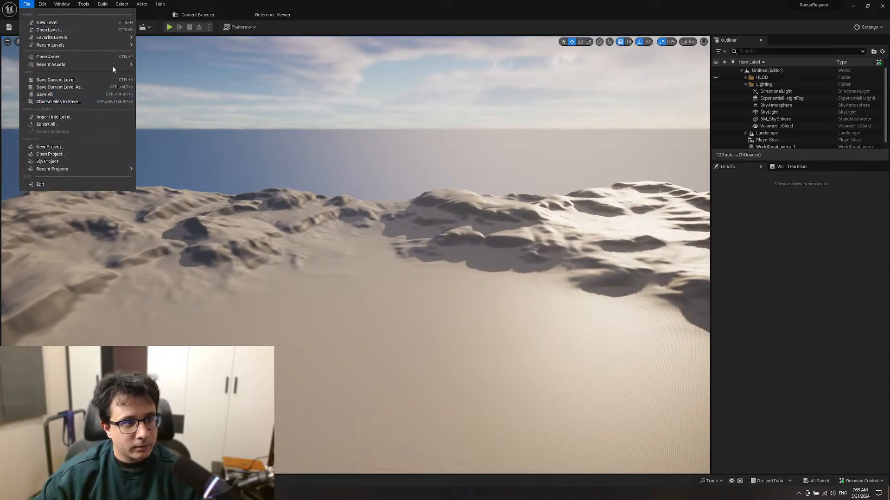
mouse_move(123, 45)
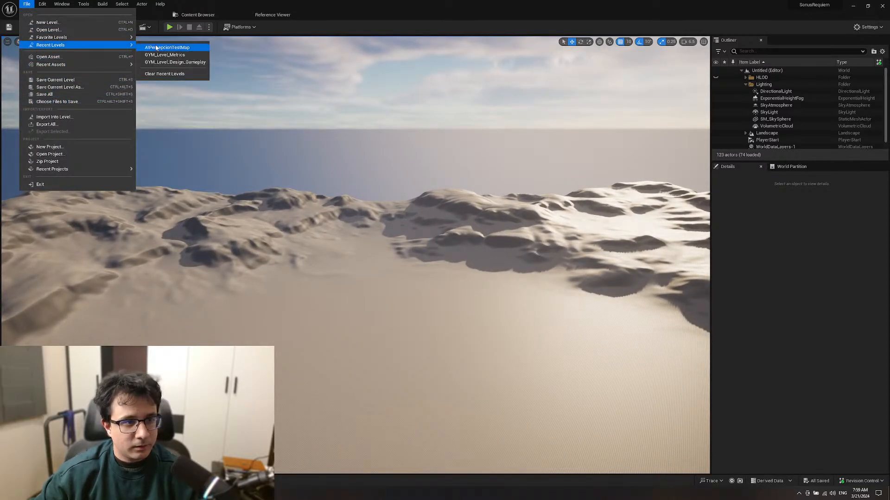
click(174, 48)
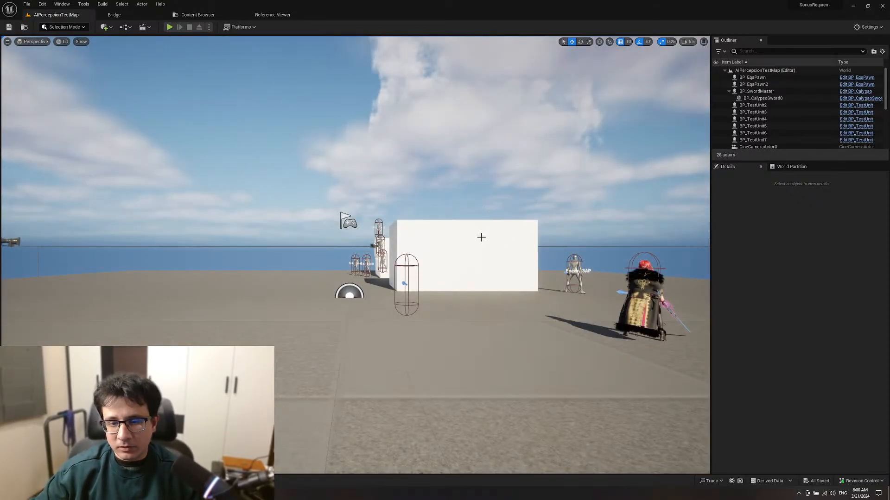
Step: Look around the test level, examining the player character, the enemy units and the white blocks at a slower camera speed
key(s)
right_drag(481, 237, 514, 274)
scroll(481, 238, down, 8)
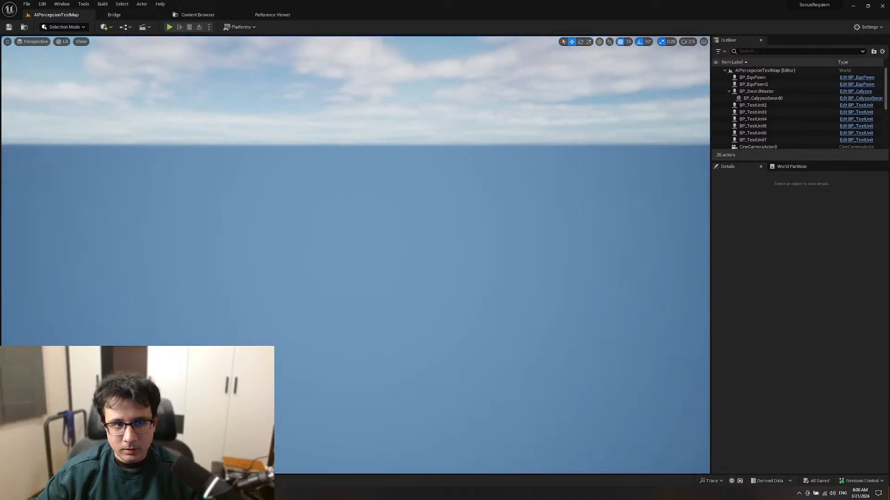
right_drag(315, 139, 394, 147)
scroll(315, 139, down, 4)
scroll(398, 234, up, 2)
key(w)
scroll(399, 234, up, 3)
key(q)
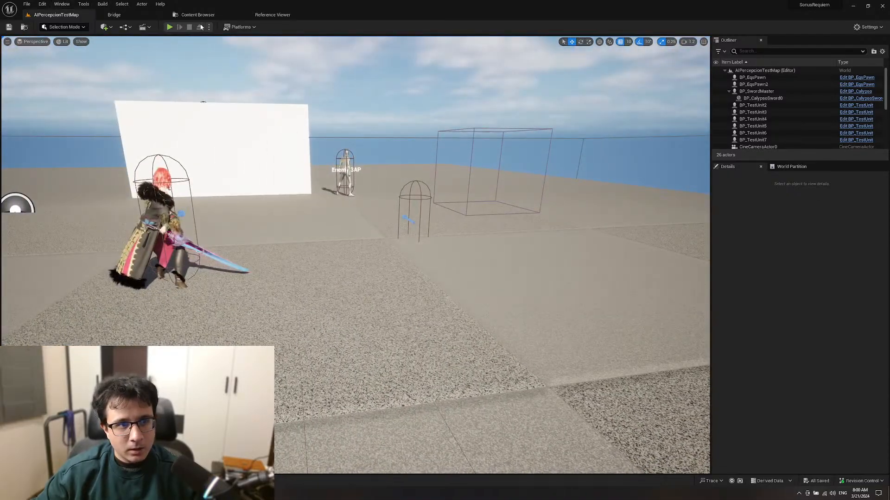
Step: Play the level in the editor and cycle the sword, flask and shield quick slots while running around the nearest enemy
click(170, 27)
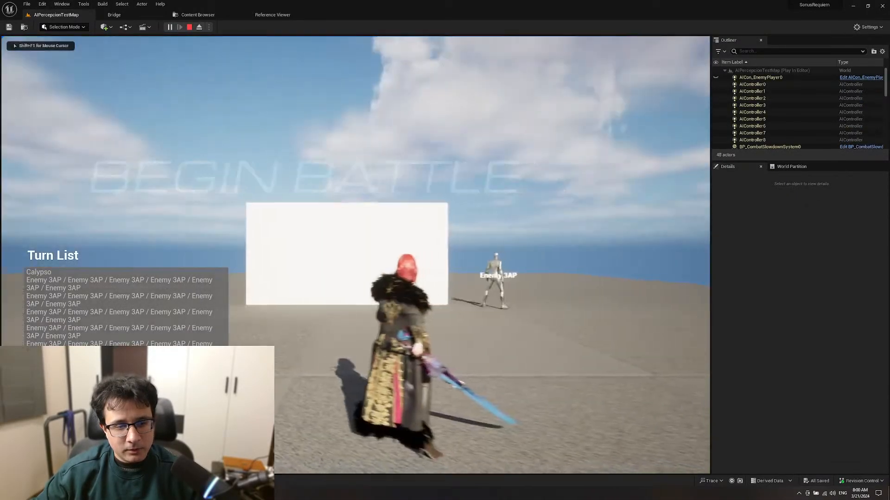
scroll(355, 255, down, 1)
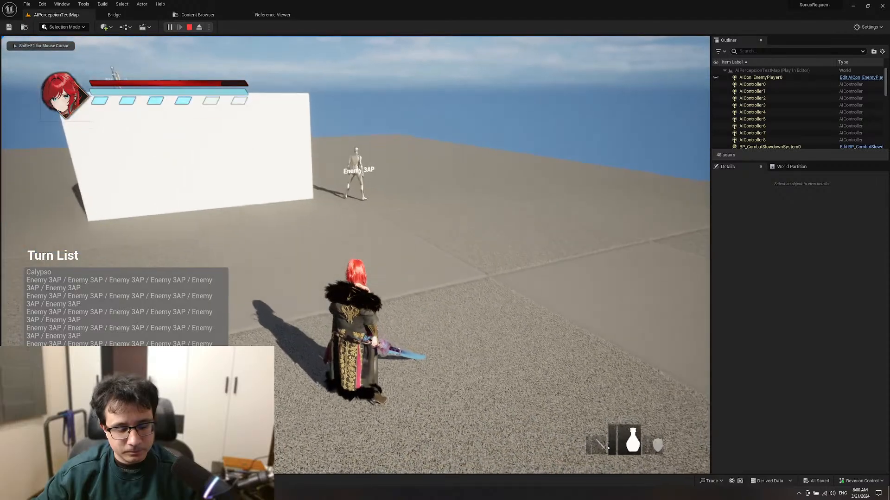
scroll(356, 255, down, 1)
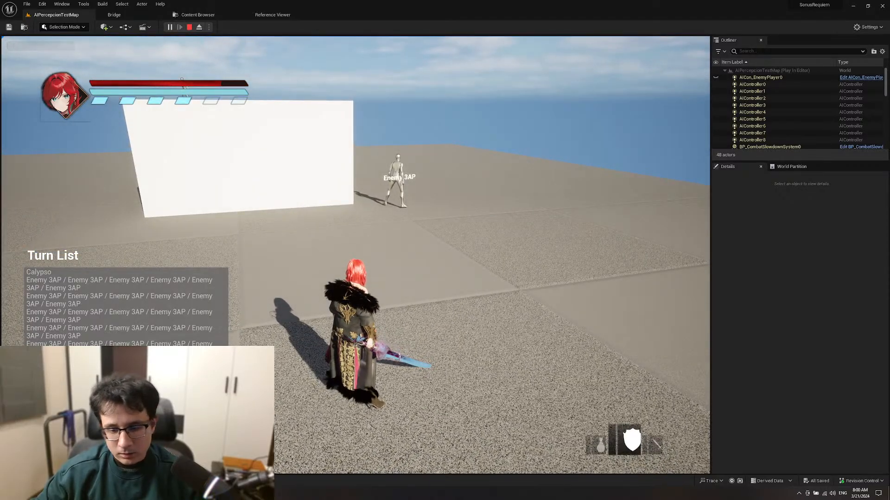
scroll(355, 255, down, 1)
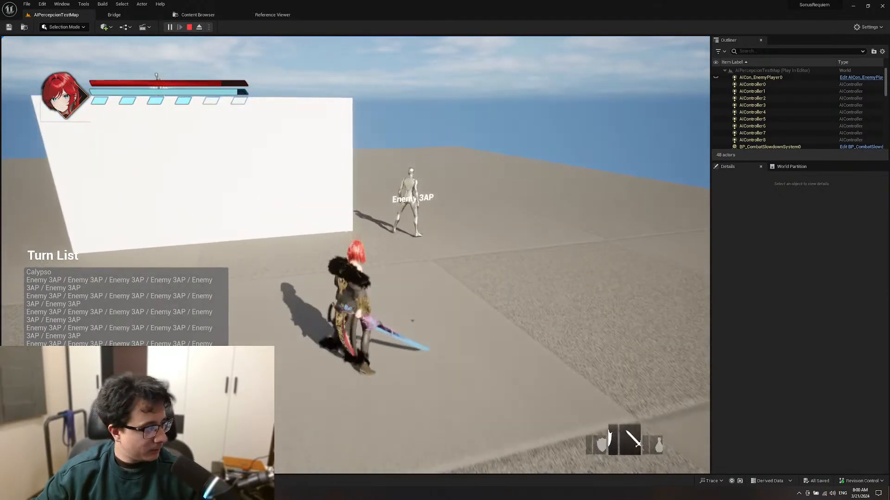
scroll(355, 255, down, 1)
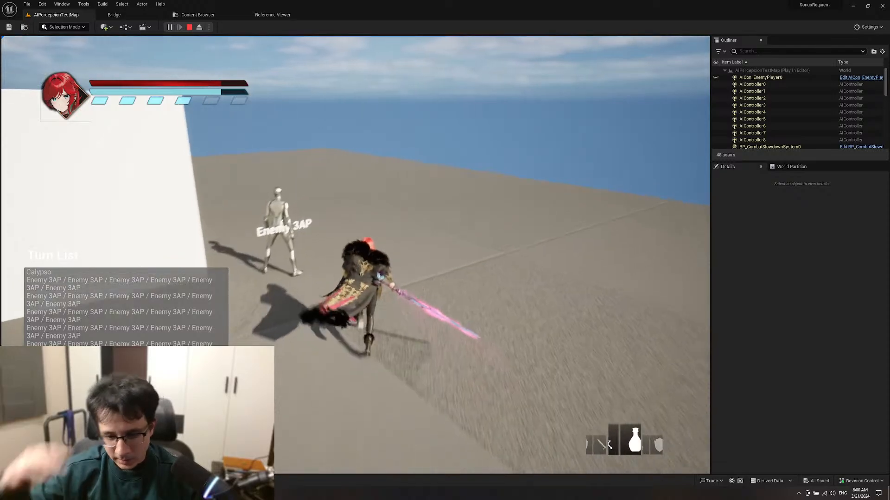
scroll(355, 255, down, 1)
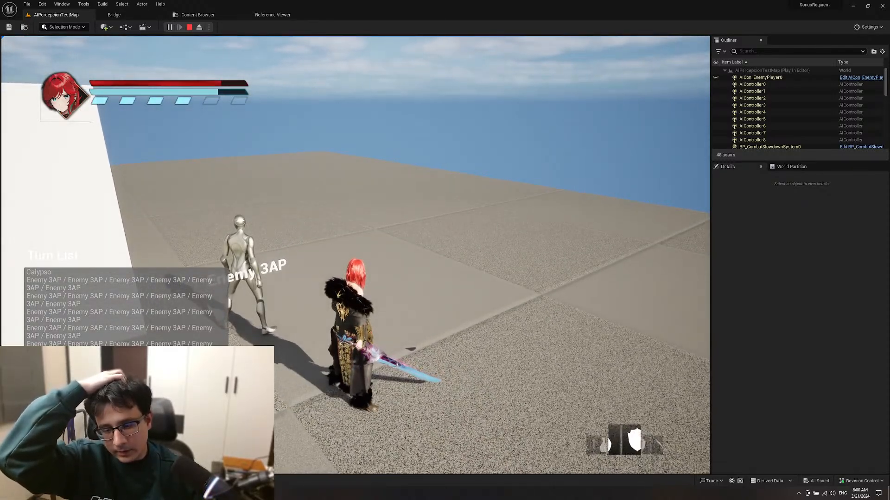
scroll(356, 255, down, 1)
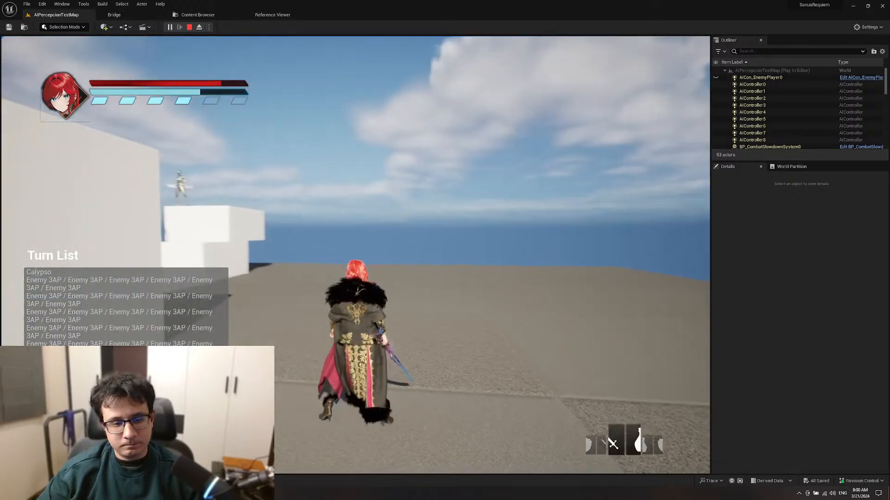
scroll(355, 255, down, 1)
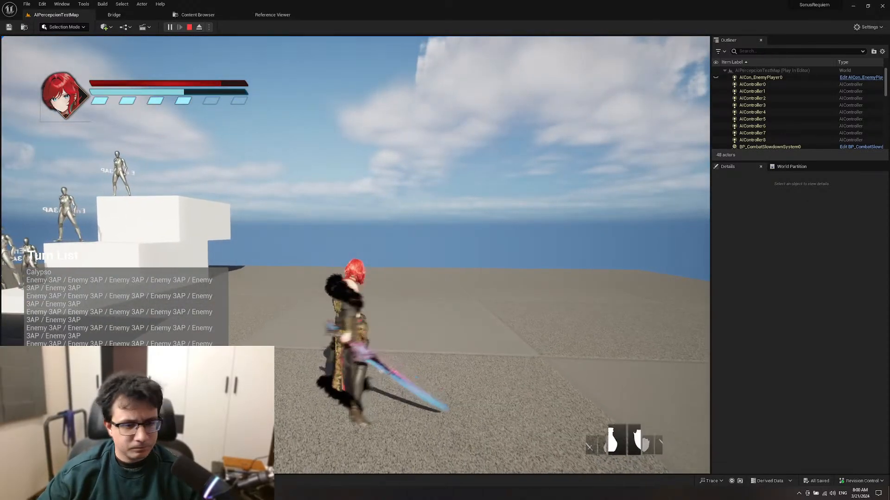
scroll(355, 255, down, 1)
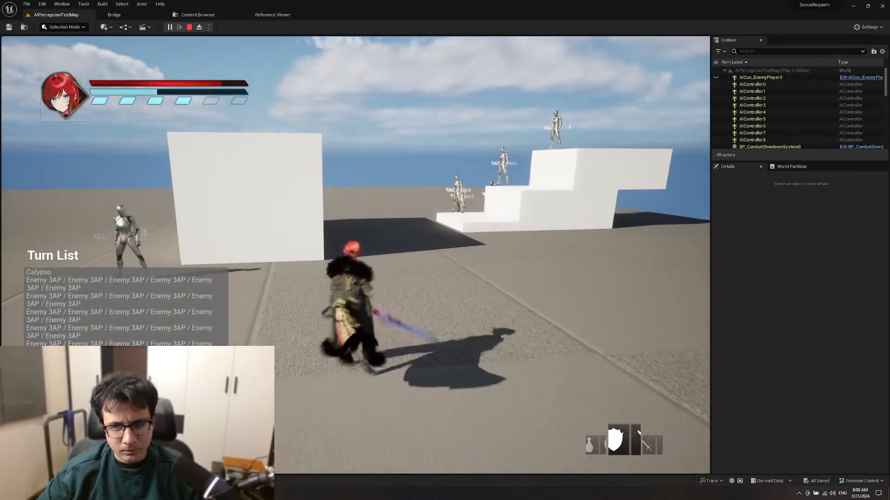
Step: Lock on to the single enemy beside the large white block and test sword attacks on it
scroll(355, 254, down, 1)
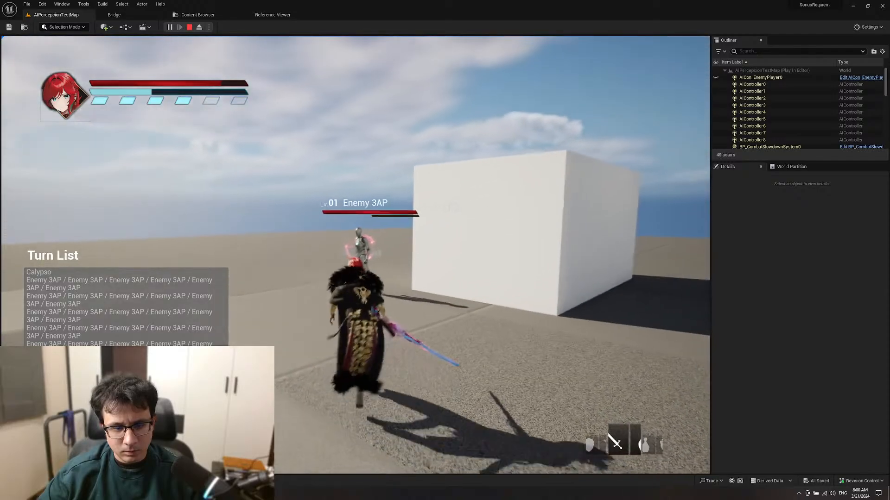
scroll(355, 254, down, 1)
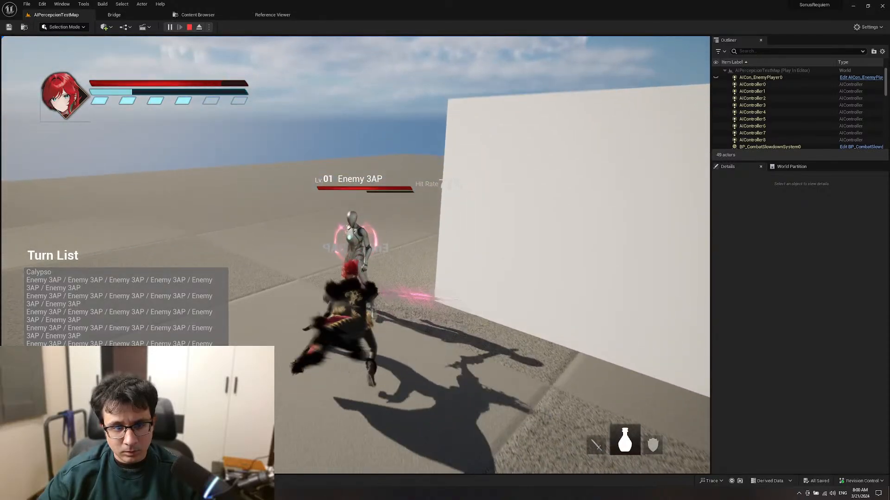
scroll(355, 255, down, 1)
click(355, 255)
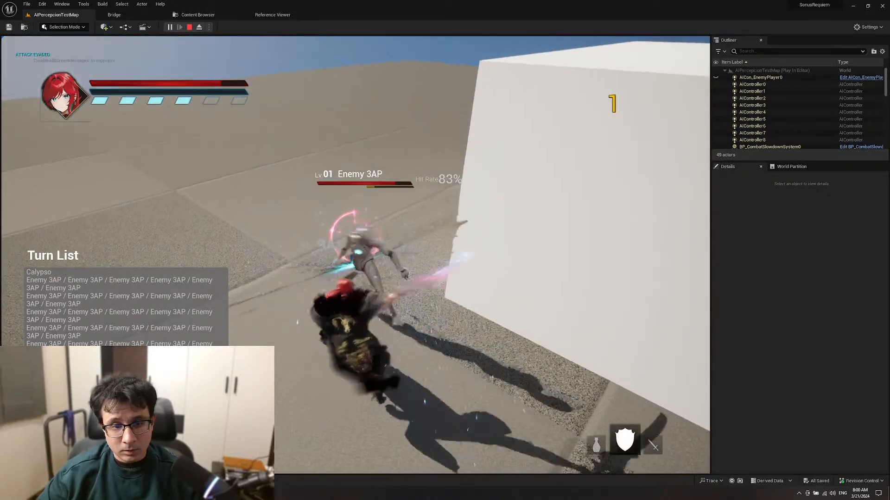
click(355, 255)
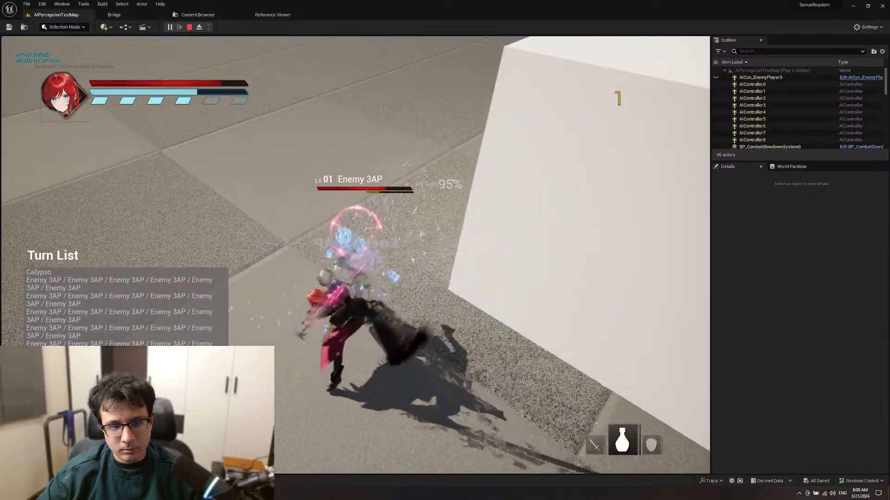
Step: Test dodging away from the locked enemy and closing in again, cycling the quick slots, and defeat it with sword attacks
scroll(355, 255, down, 1)
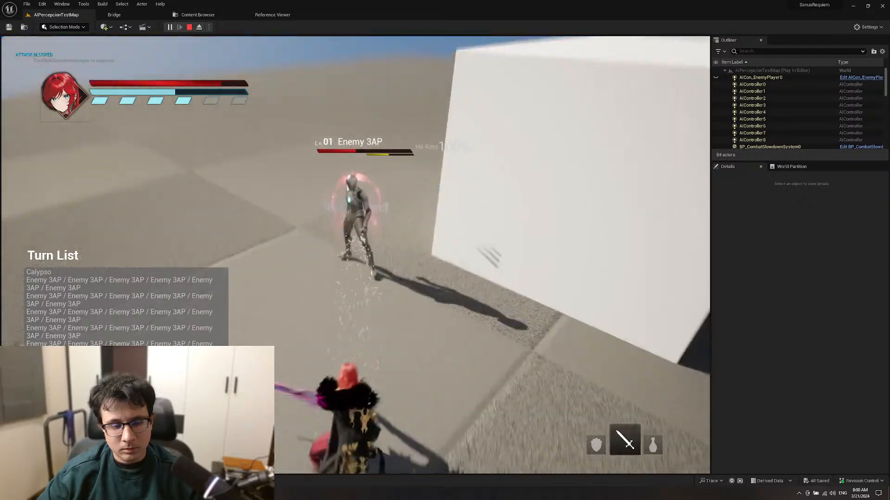
scroll(355, 255, down, 1)
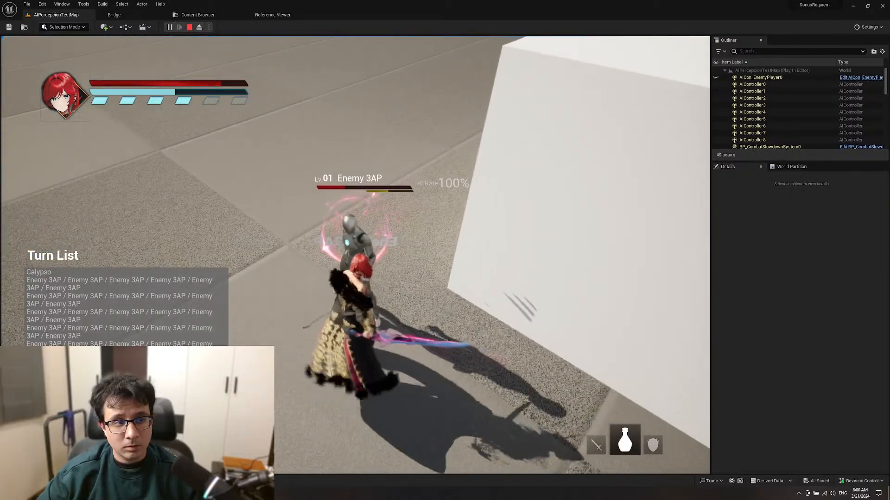
scroll(355, 255, down, 1)
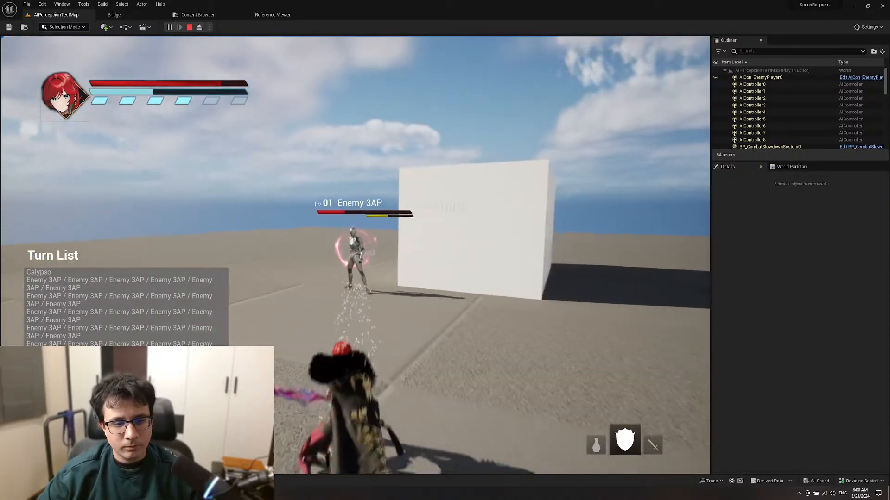
scroll(355, 255, down, 1)
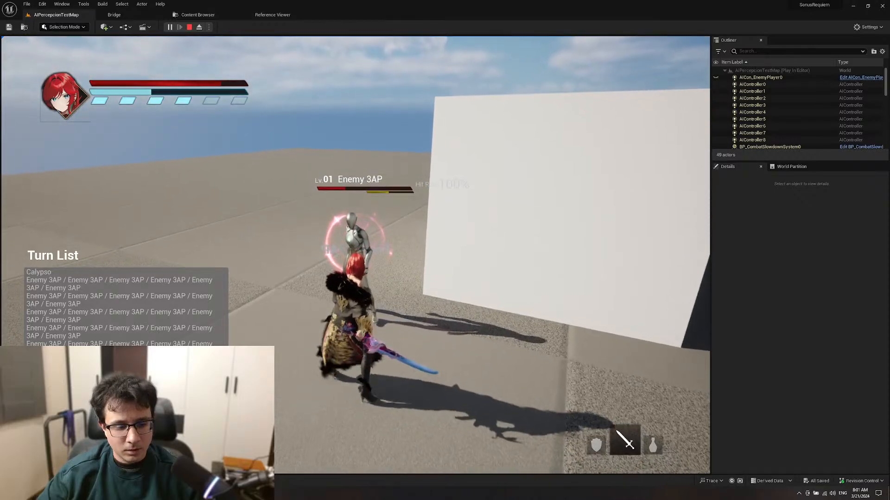
scroll(355, 255, down, 1)
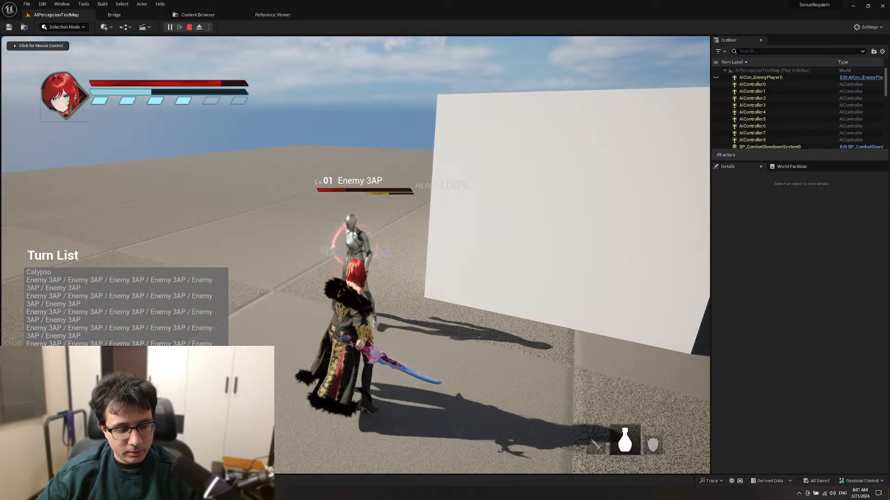
scroll(355, 255, down, 1)
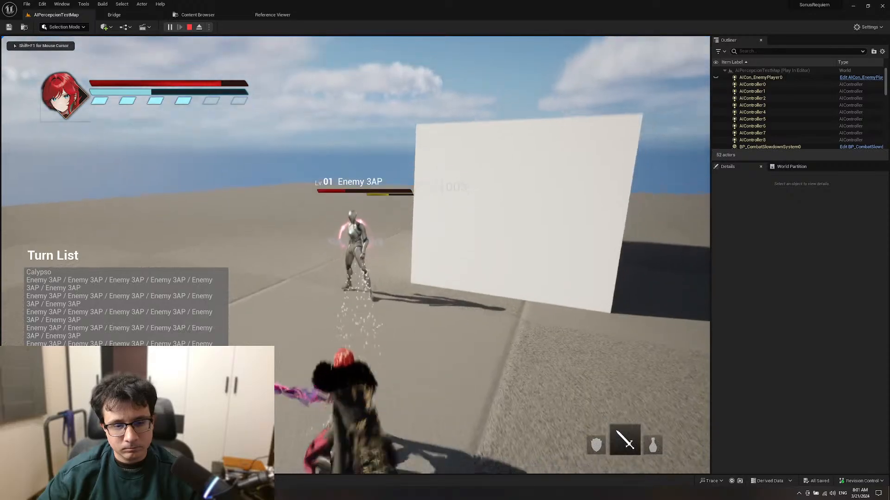
scroll(355, 255, down, 1)
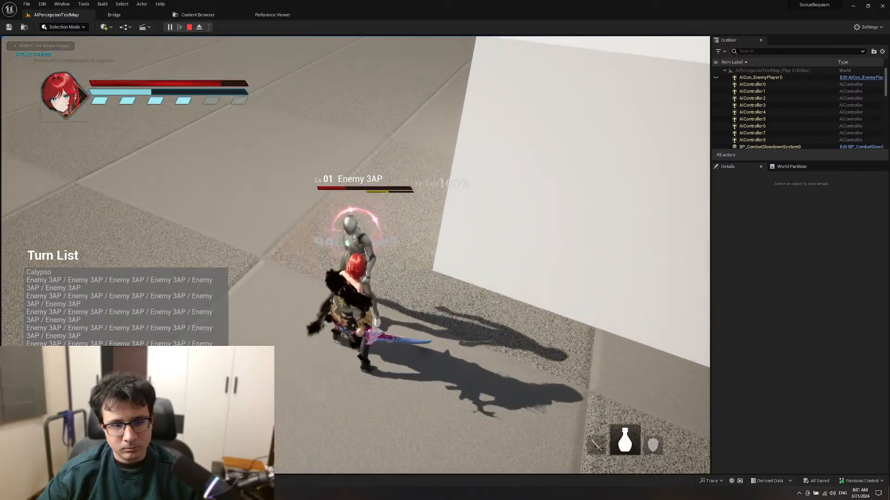
scroll(356, 255, down, 1)
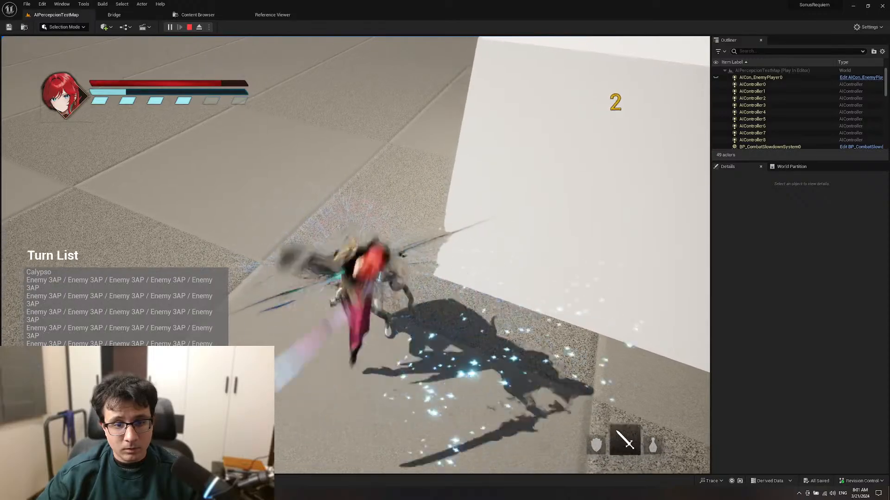
Step: Finish off the enemy beside the large white block and run to the group at the stepped blocks, cycling the quick slots
scroll(356, 255, down, 1)
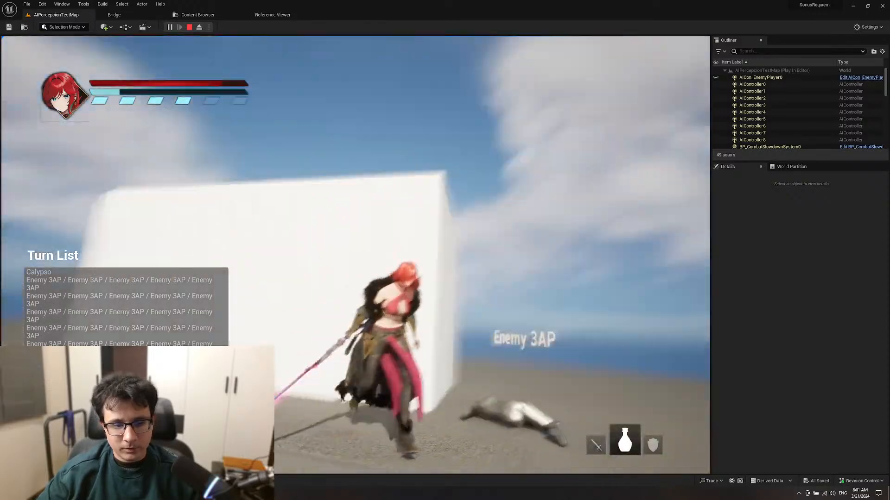
scroll(356, 255, down, 1)
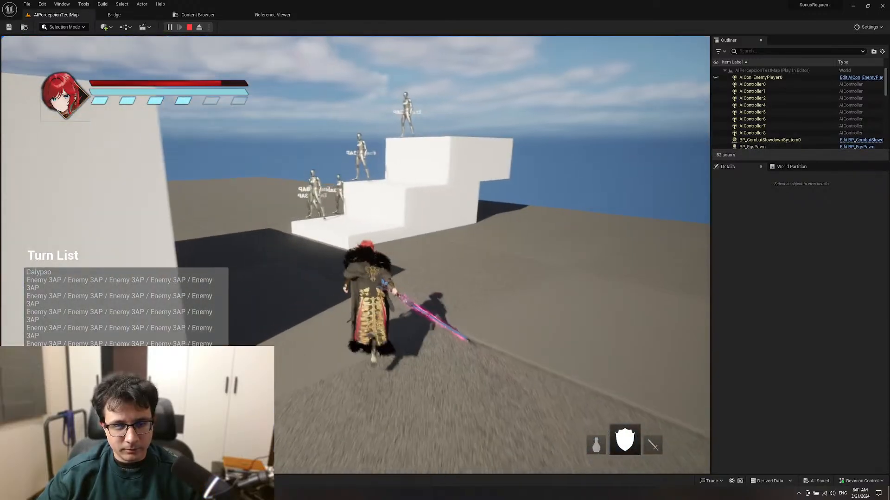
scroll(355, 255, down, 1)
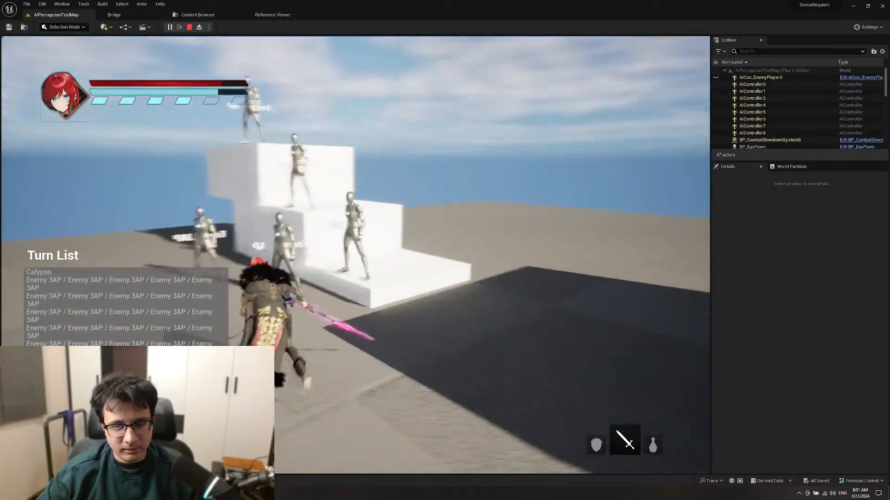
scroll(356, 255, down, 1)
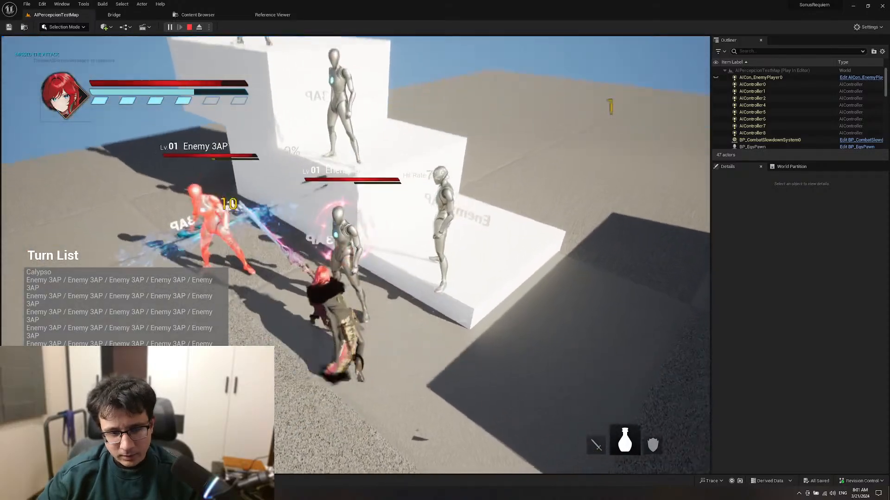
Step: Test sword attacks on the locked enemies beside the stepped white blocks while cycling the quick slots, and end the play session
scroll(355, 255, down, 1)
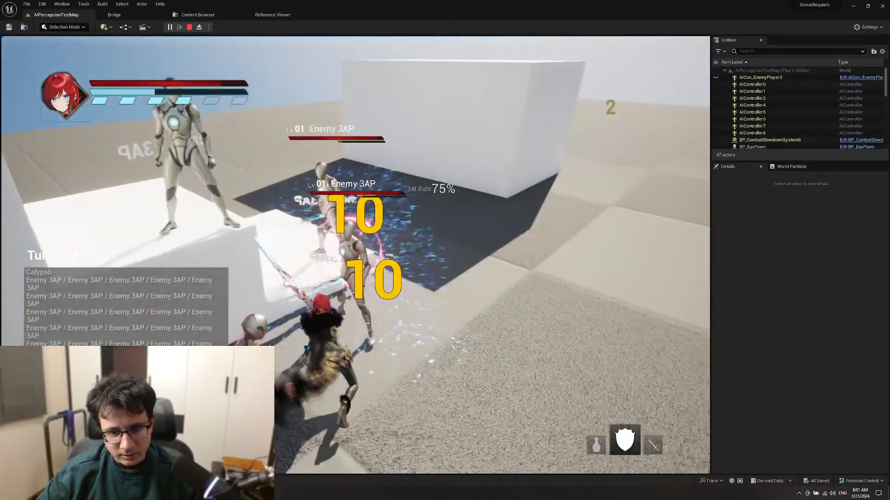
scroll(356, 255, down, 1)
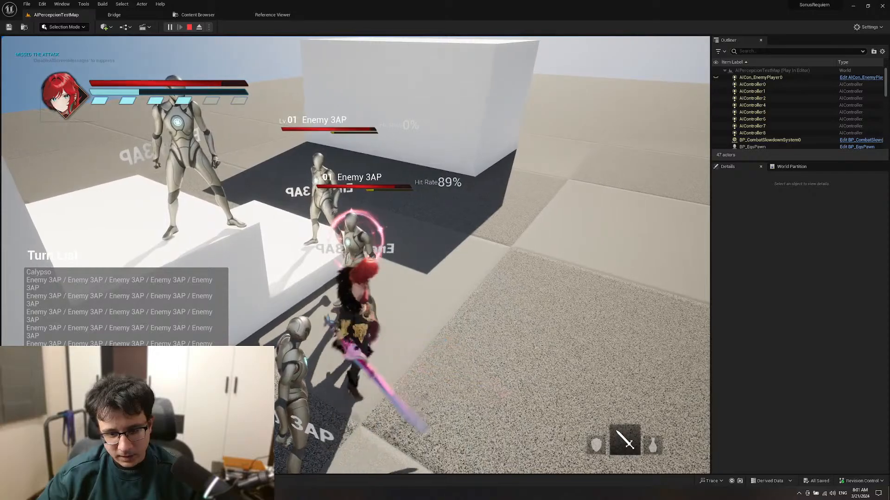
scroll(355, 255, down, 1)
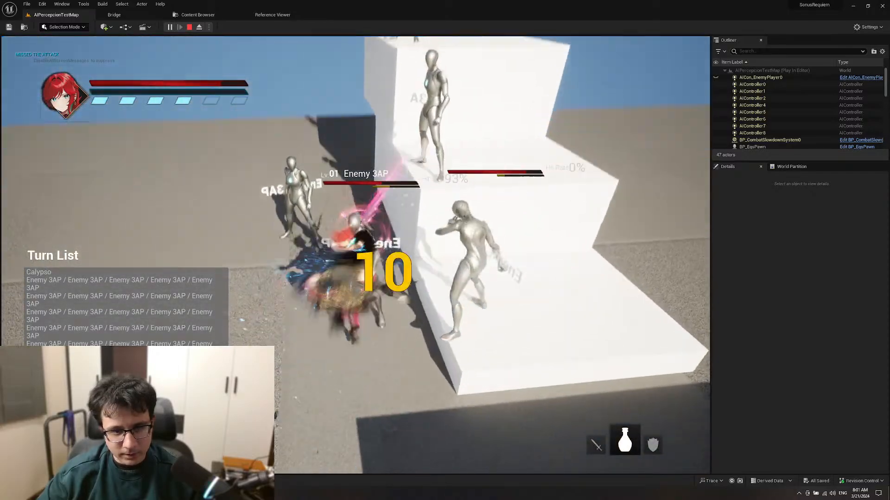
scroll(355, 255, down, 1)
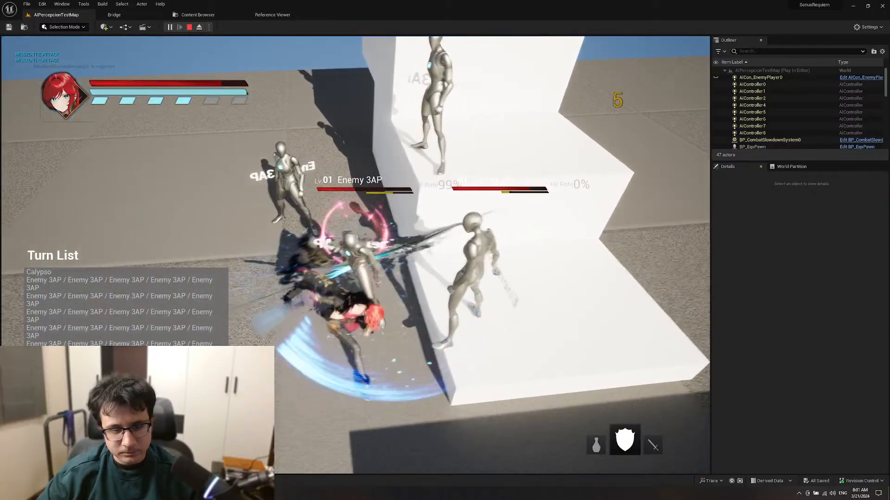
scroll(355, 255, down, 1)
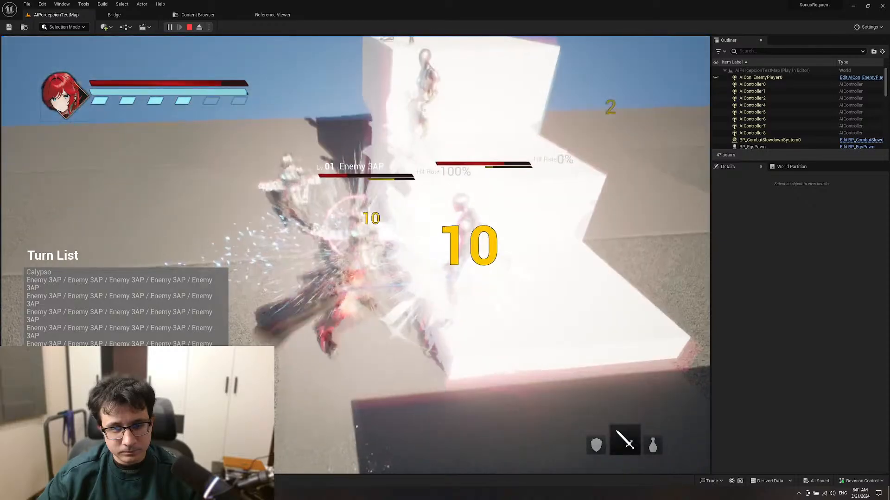
scroll(356, 255, down, 1)
key(Escape)
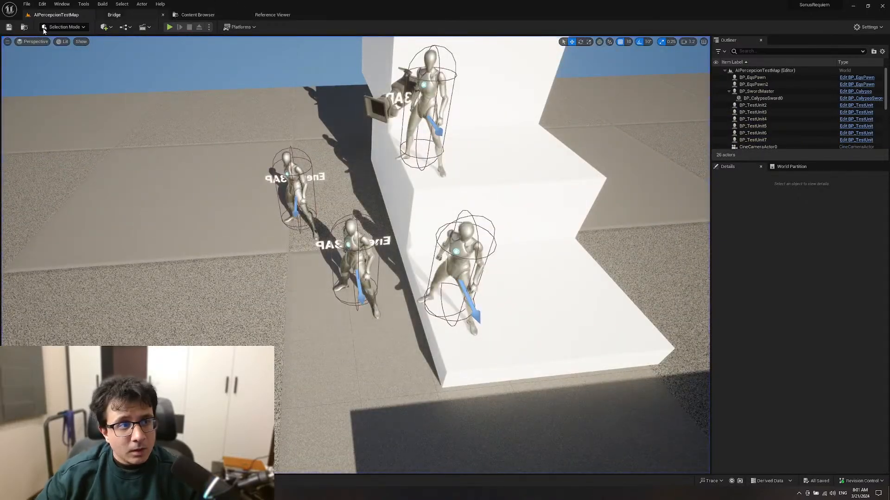
Step: Open the Editor Preferences and search the settings for "background"
click(8, 42)
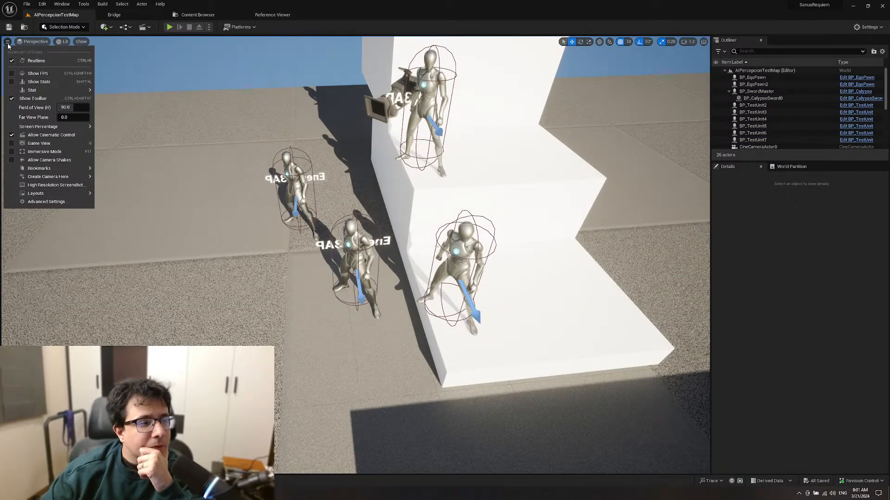
click(27, 3)
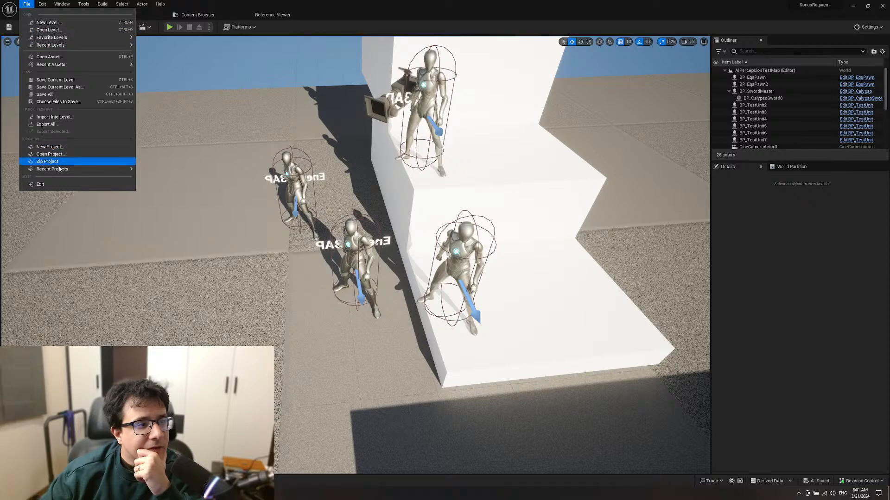
mouse_move(47, 4)
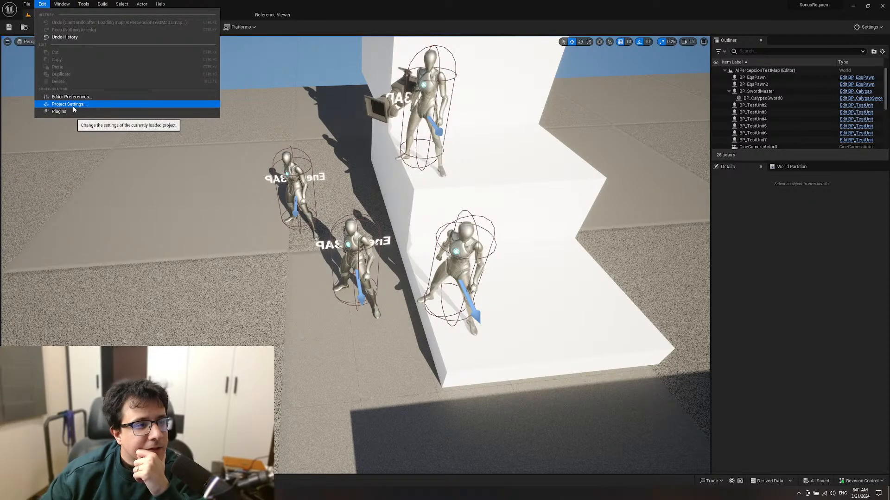
click(89, 98)
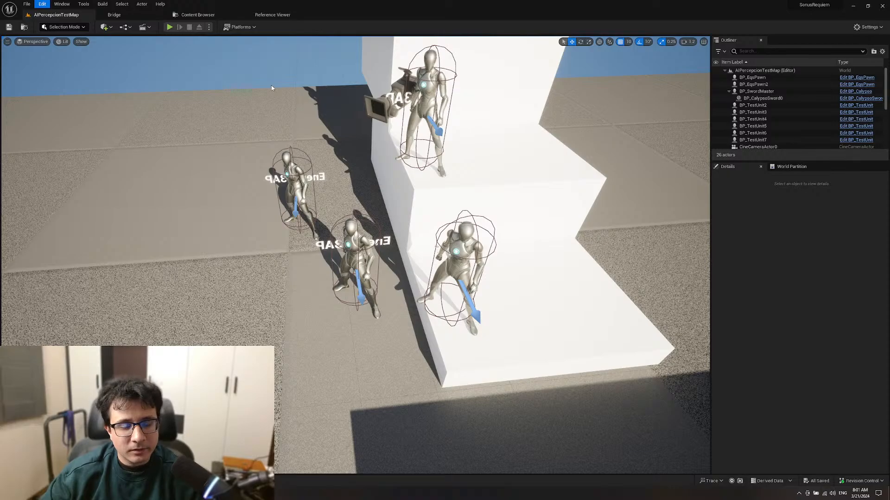
text(bac)
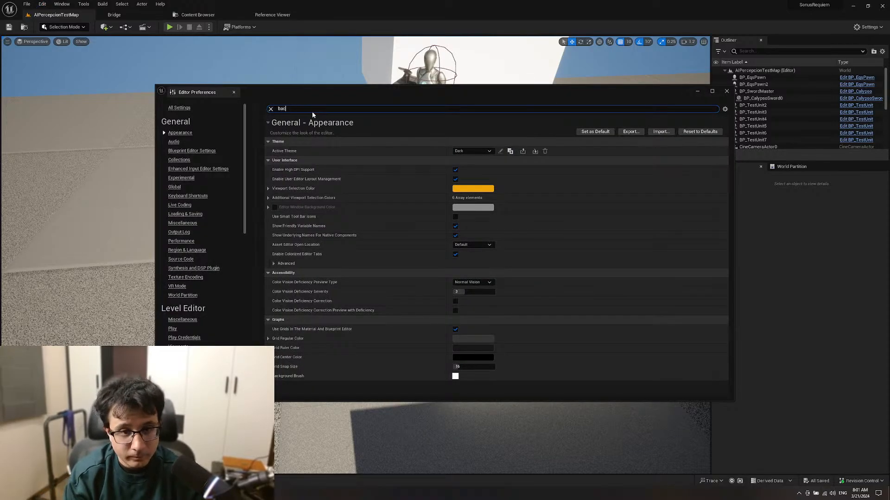
text(kground)
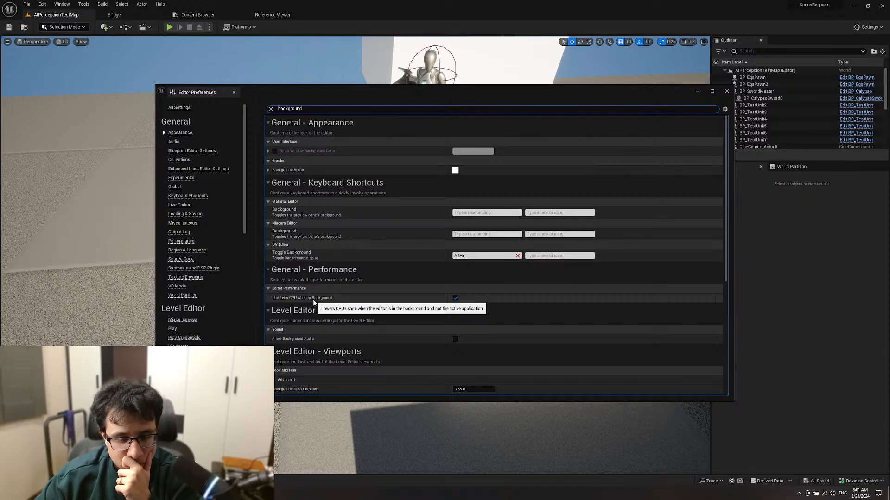
Step: Turn off Use Less CPU when in Background, look through the remaining background settings and close the Editor Preferences
scroll(349, 307, down, 2)
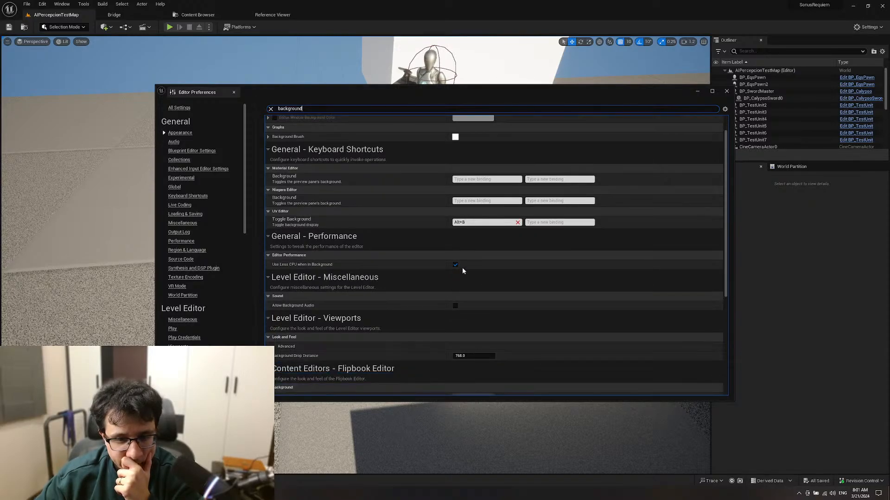
click(455, 265)
scroll(432, 281, down, 4)
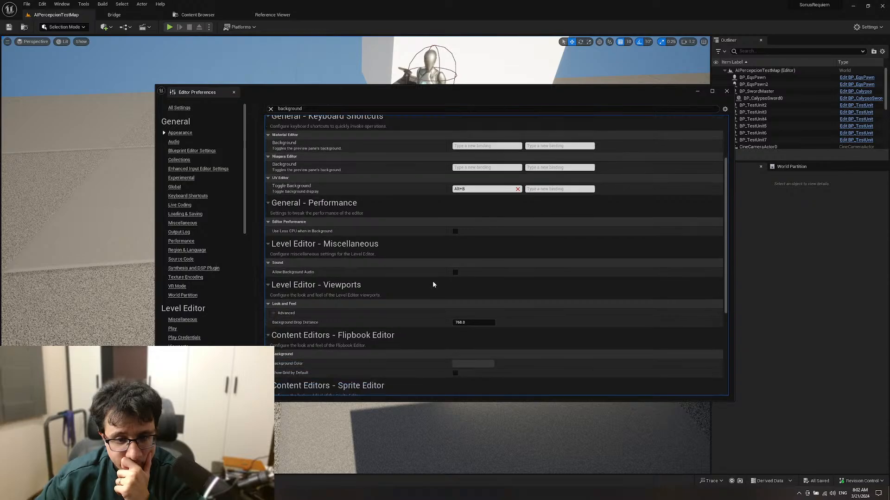
scroll(434, 282, down, 5)
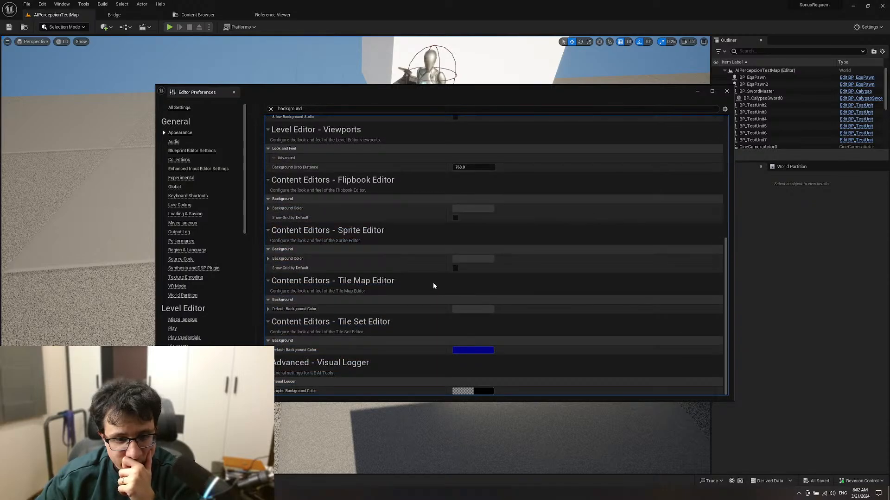
scroll(434, 283, up, 4)
scroll(434, 284, up, 4)
click(726, 92)
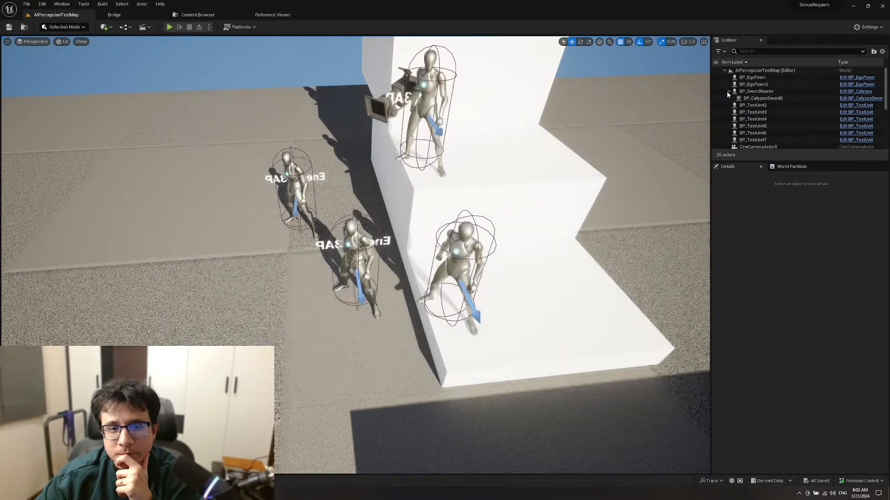
mouse_move(472, 260)
right_down()
mouse_move(556, 232)
mouse_move(579, 199)
mouse_move(467, 261)
right_up()
key(s)
key(alt+Tab)
key(alt+Tab)
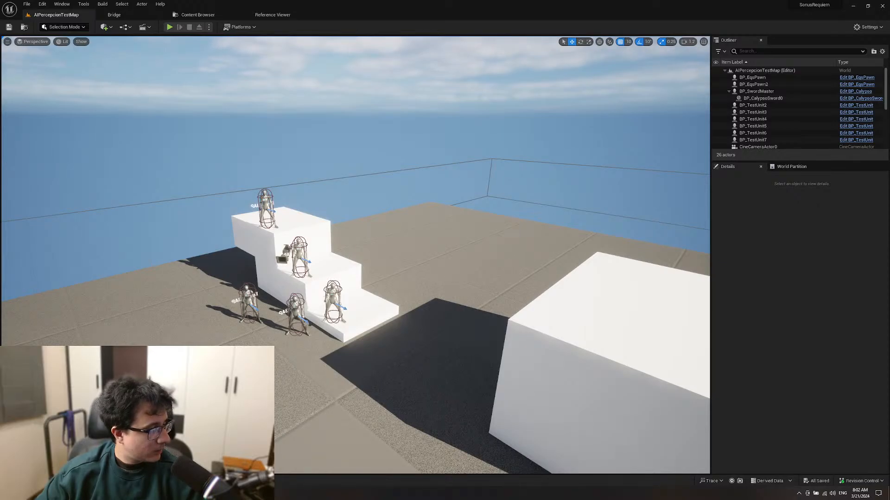
mouse_move(285, 289)
right_down()
mouse_move(352, 294)
mouse_move(290, 281)
right_up()
key(d)
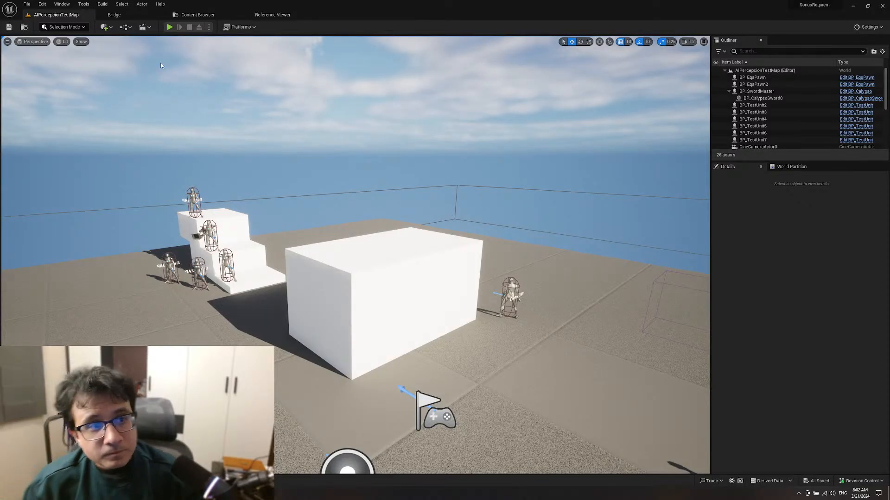
Step: Play the level again and attack the locked enemy beside the large white block while cycling the quick slots
click(169, 27)
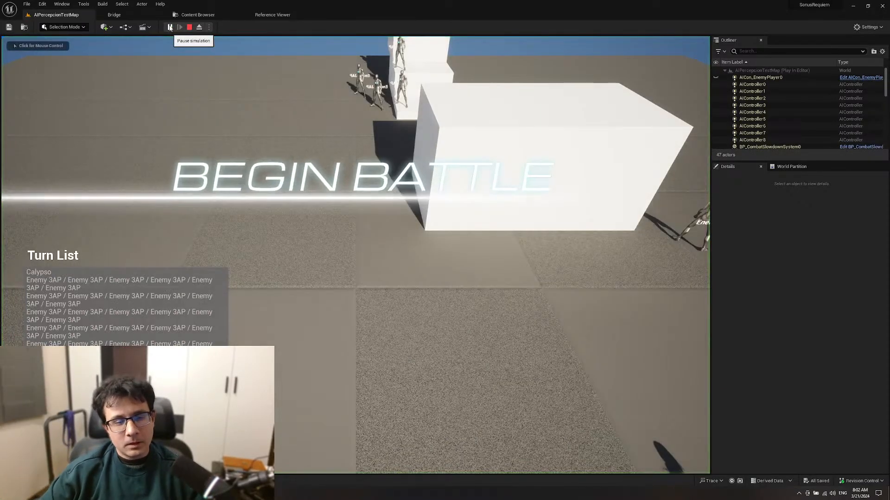
click(236, 78)
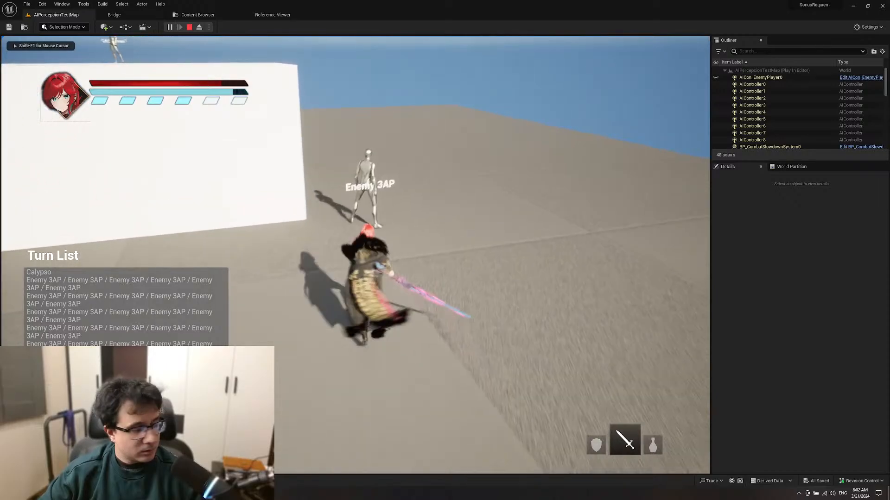
key(e)
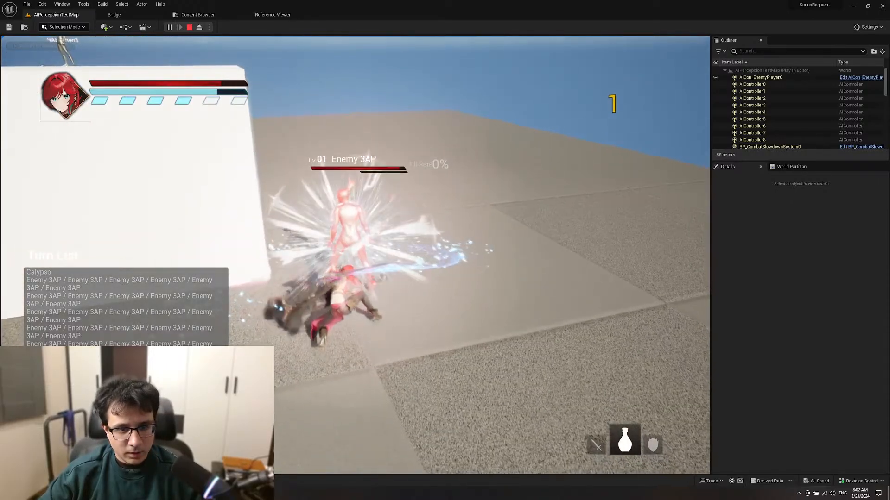
key(e)
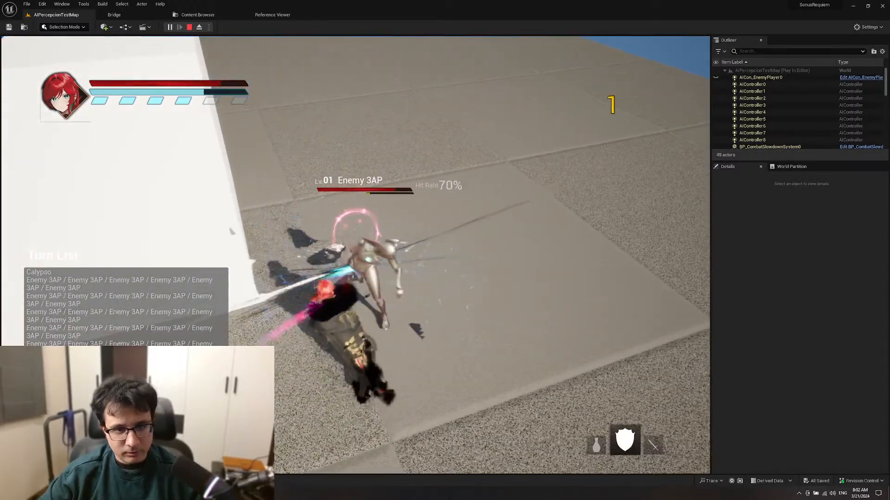
key(e)
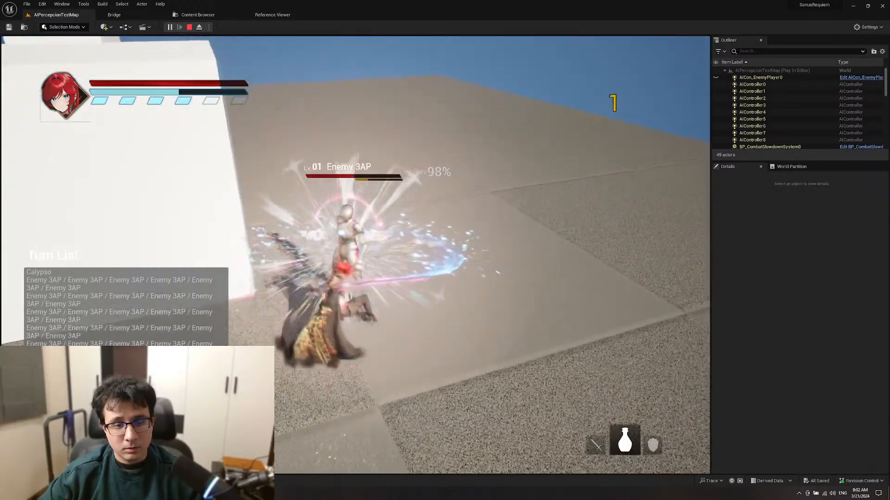
Step: Test dodging back from the locked enemy and closing in again, cycling the quick slots, and defeat it with the sword
key(e)
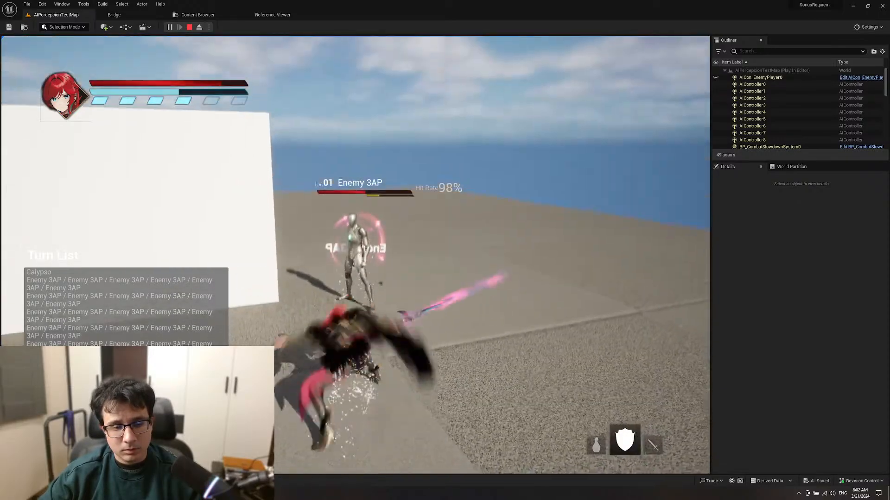
key(e)
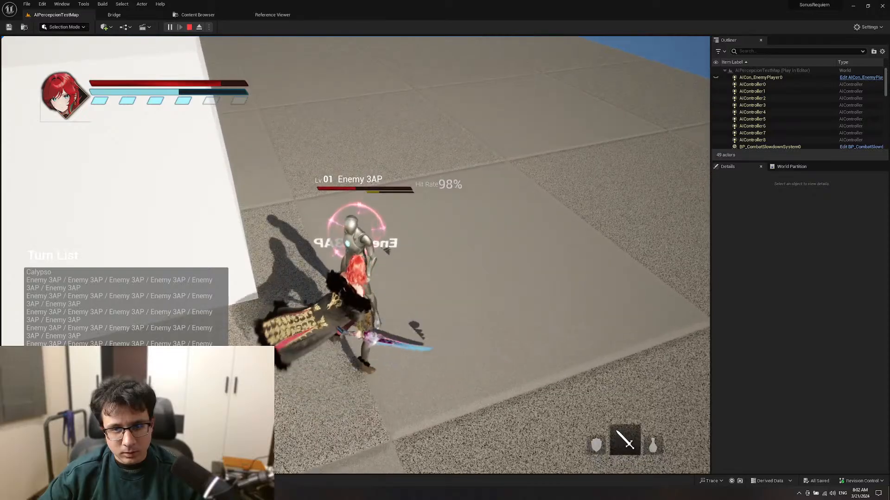
key(e)
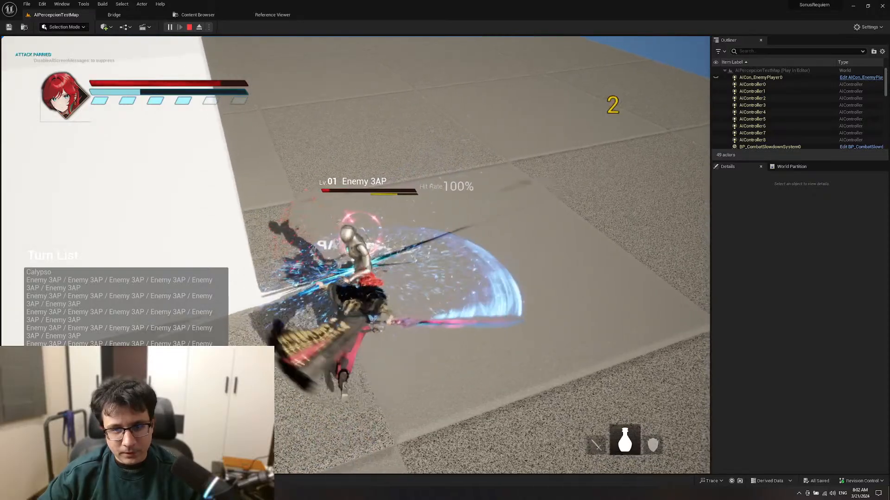
key(e)
key(e)
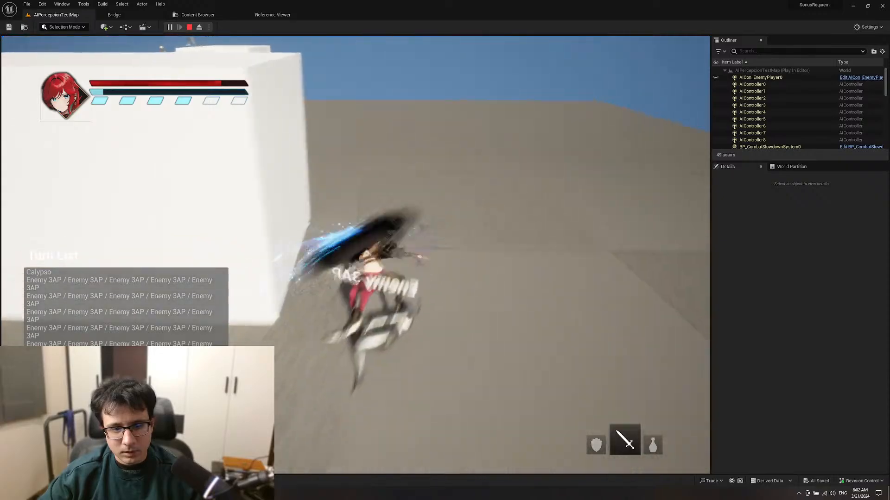
Step: Run to the enemy group at the stepped white blocks and lock on to one of them while cycling the quick slots
key(e)
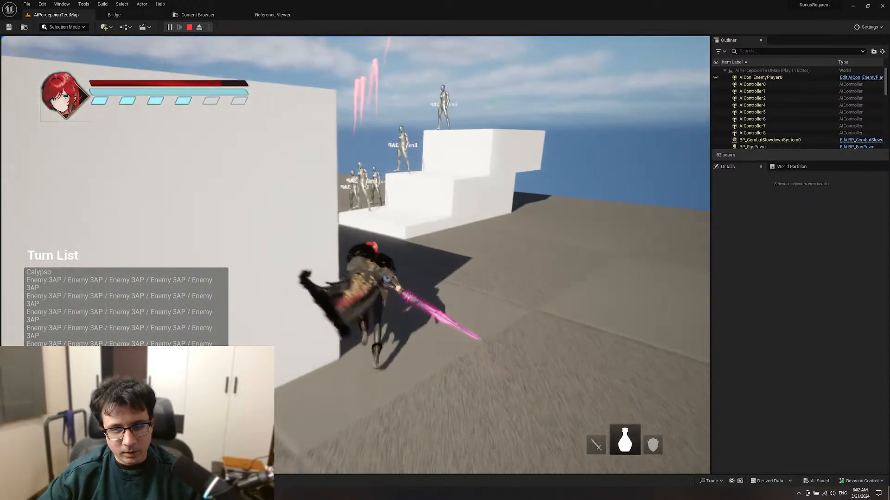
key(e)
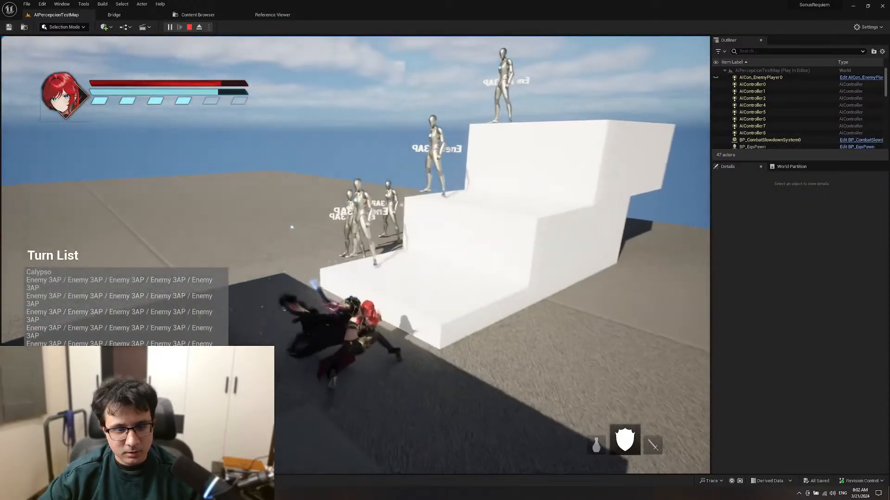
key(e)
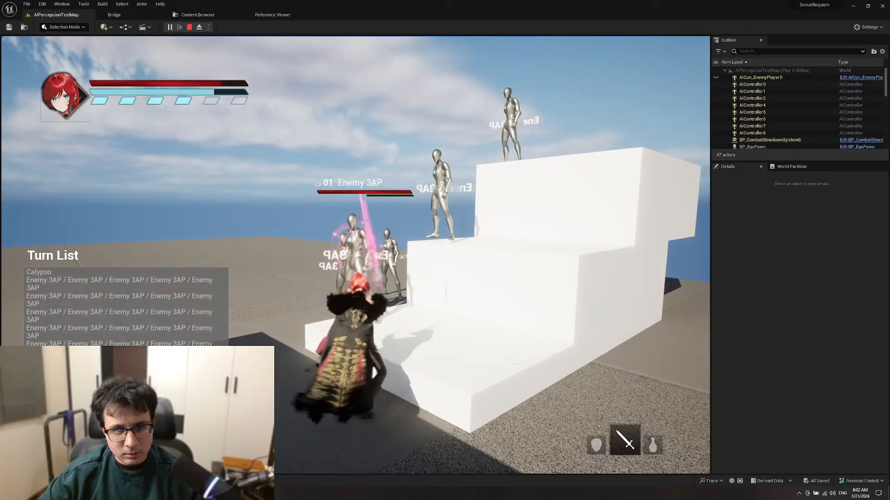
key(e)
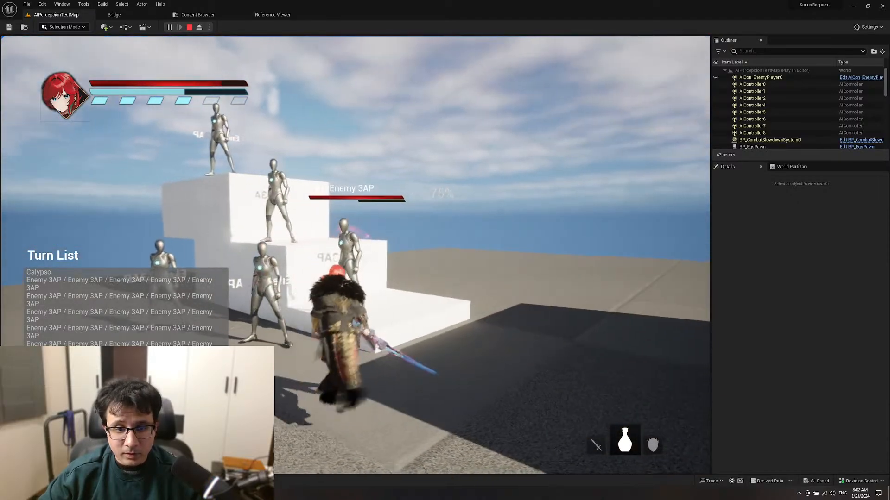
Step: Test dodging and moving around the locked enemy in front of the stepped white blocks while cycling the quick slots
key(e)
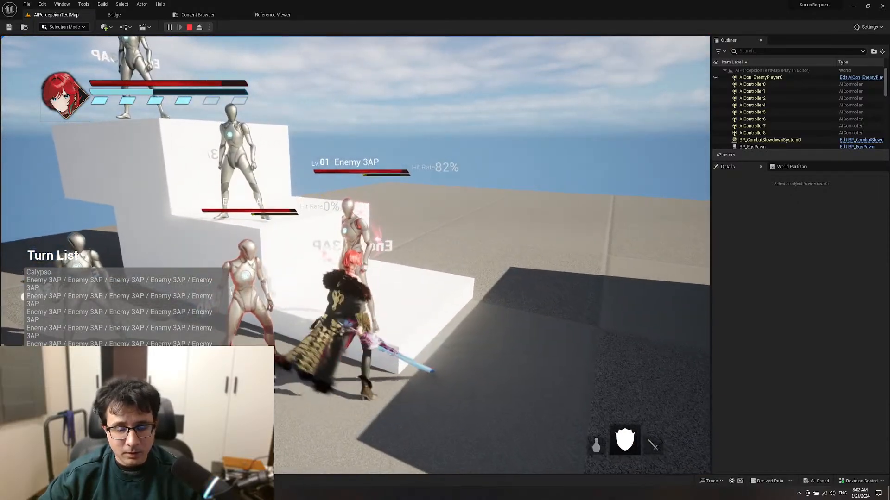
key(e)
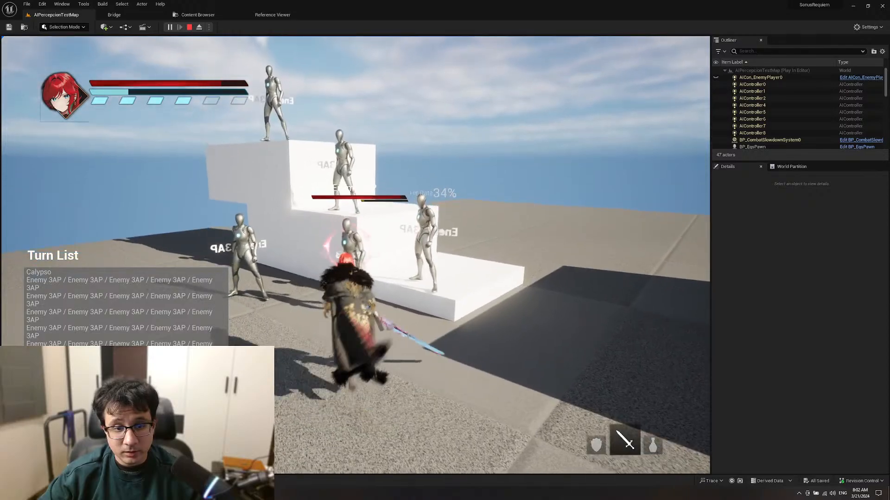
key(e)
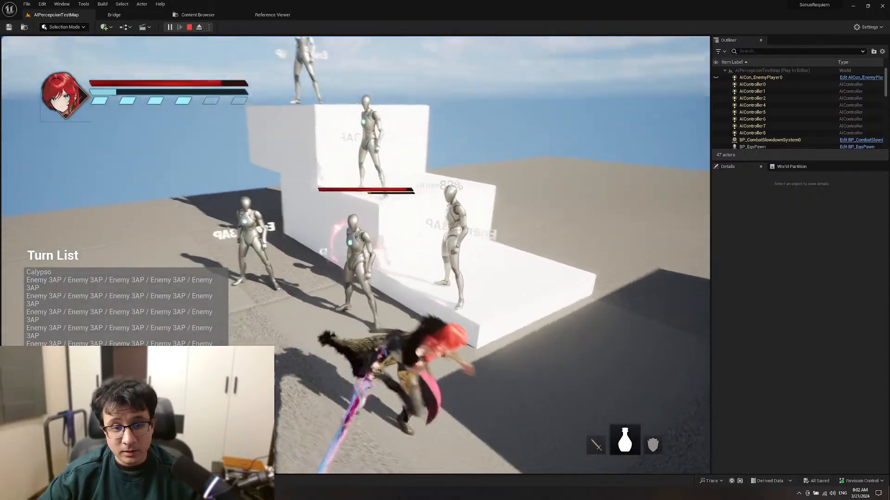
key(e)
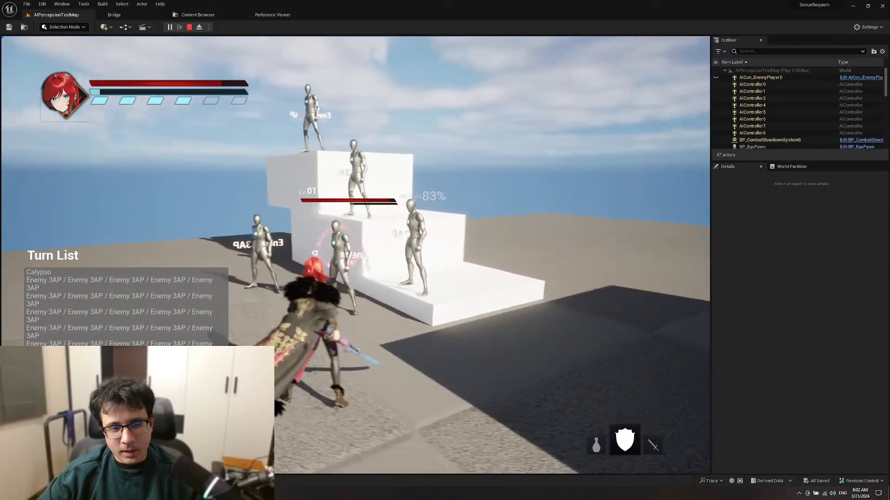
key(e)
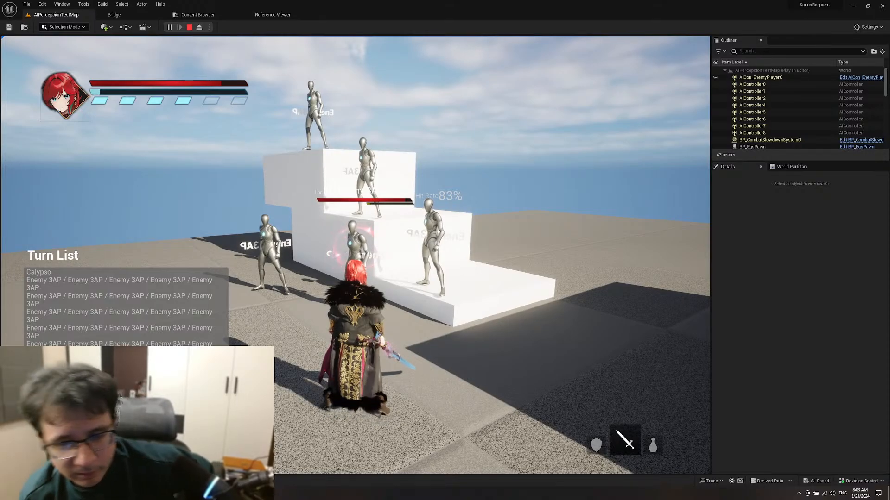
key(e)
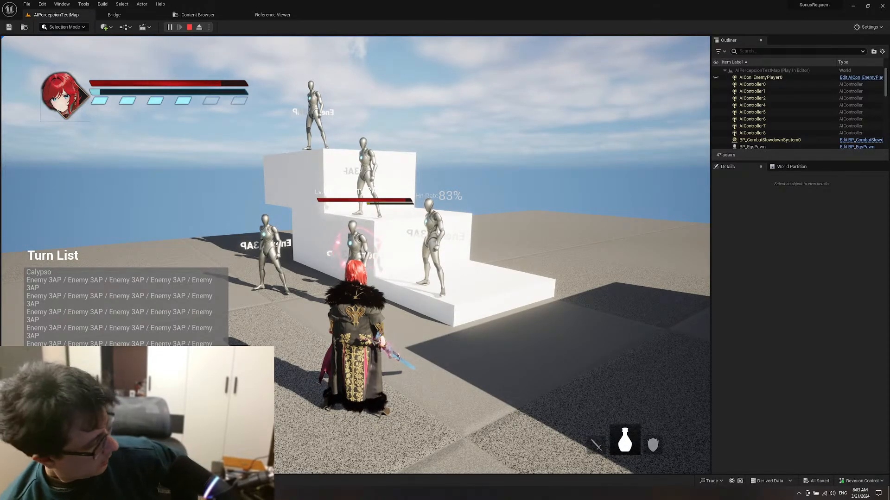
key(e)
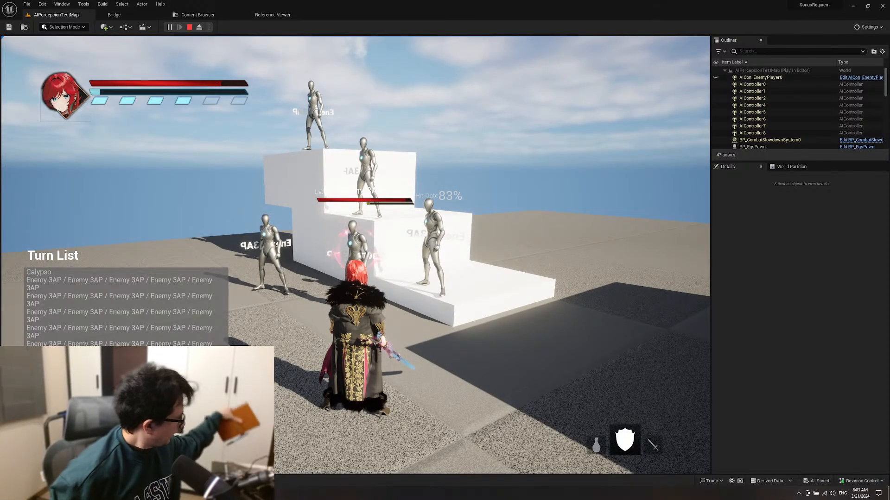
key(e)
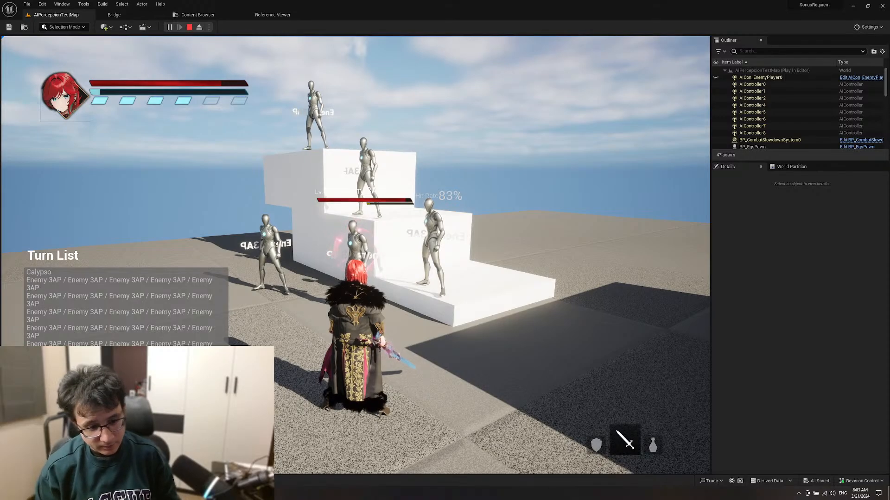
key(e)
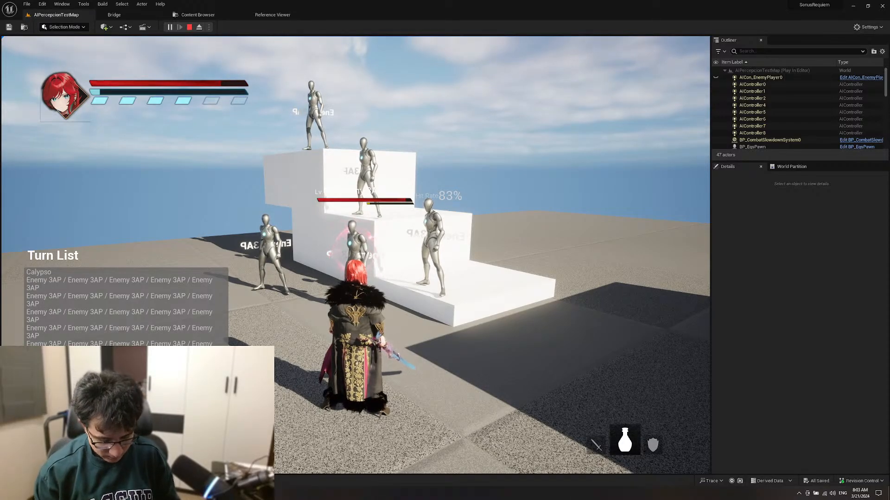
key(e)
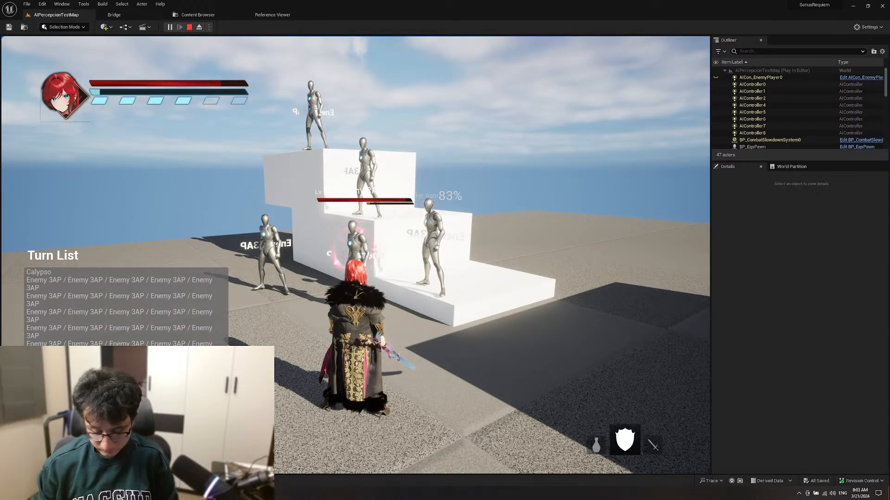
key(e)
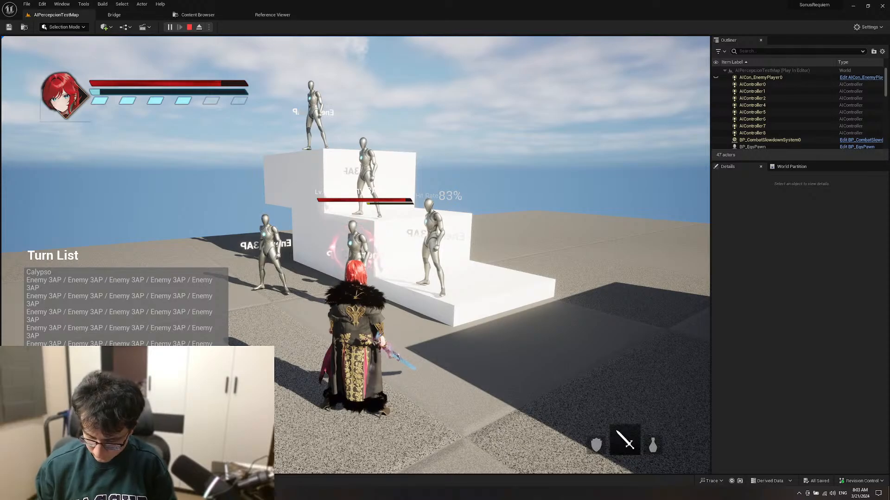
key(e)
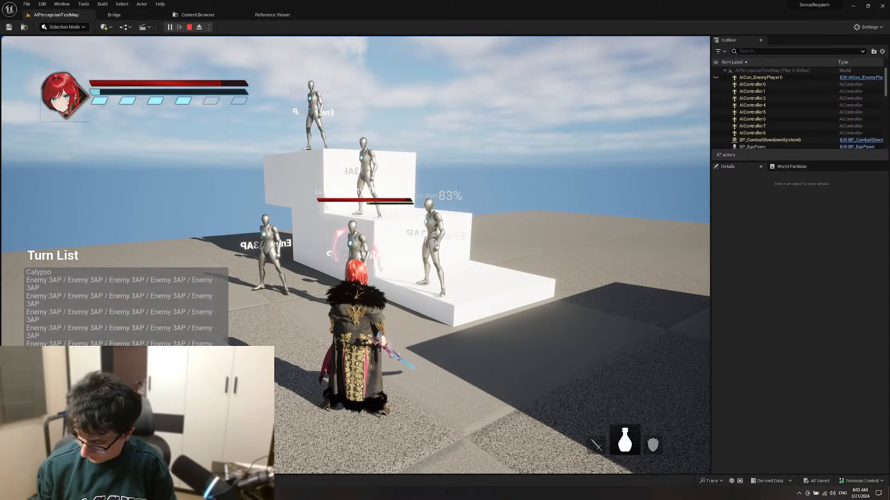
key(e)
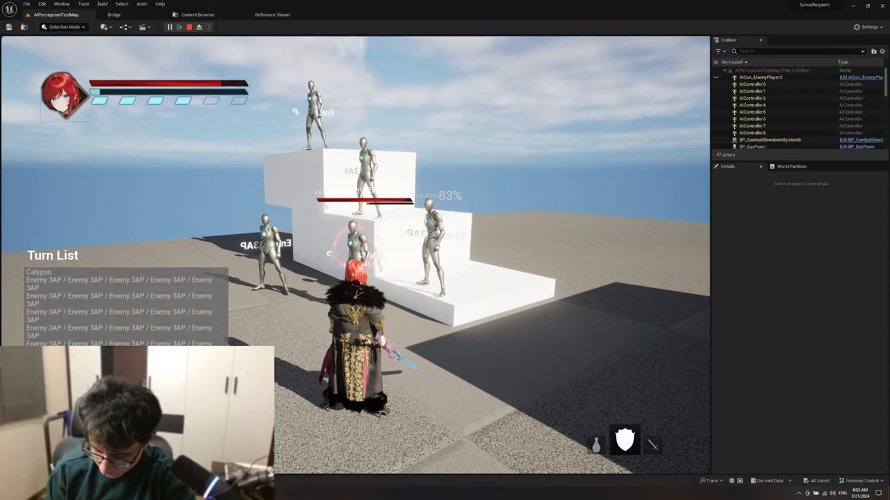
key(e)
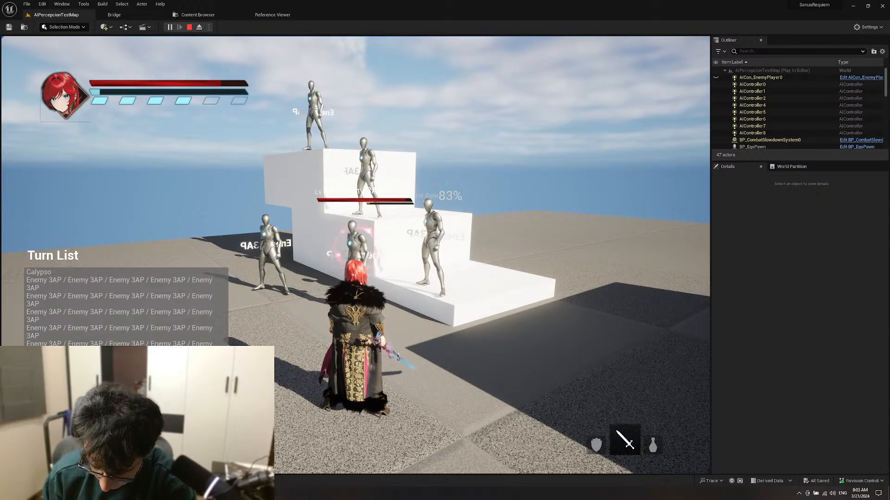
key(e)
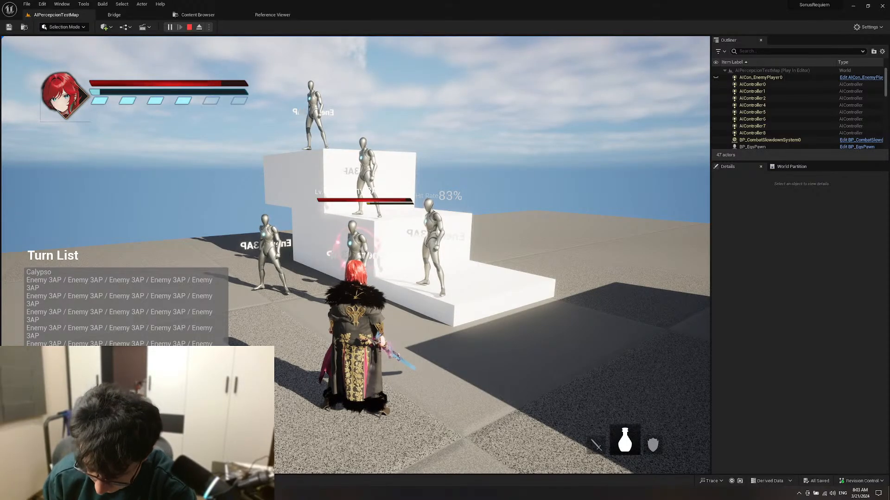
key(e)
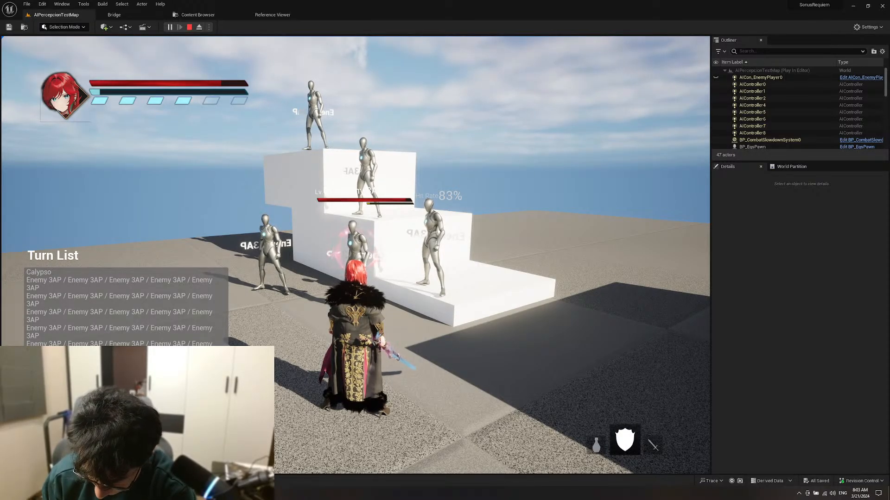
key(e)
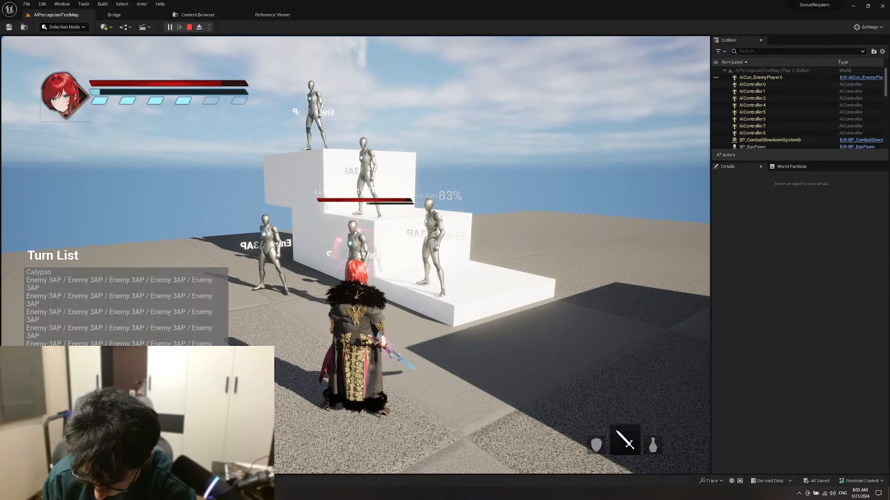
key(e)
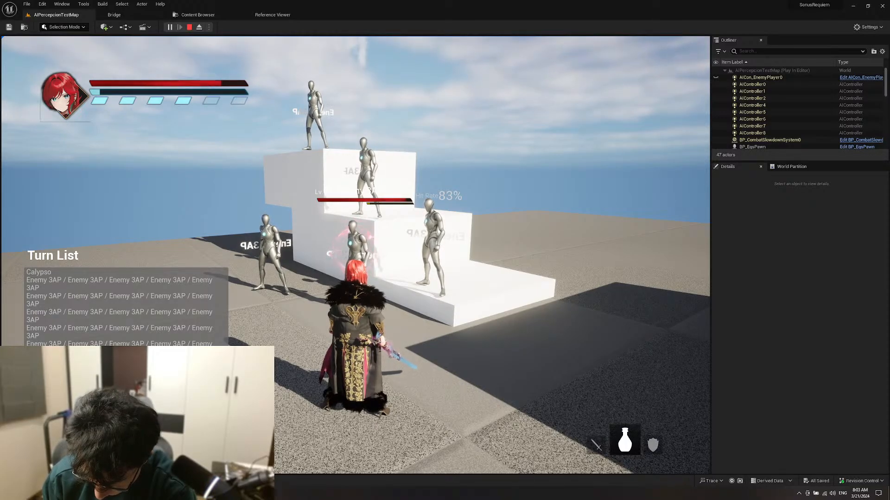
key(e)
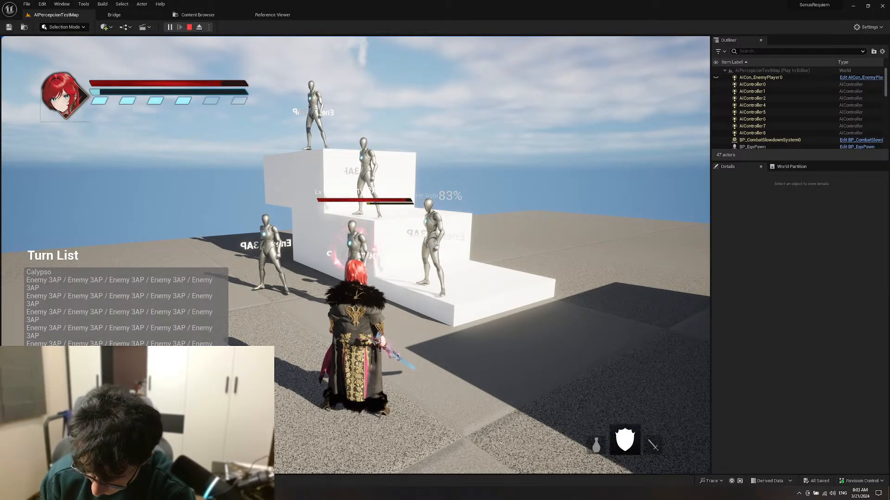
key(e)
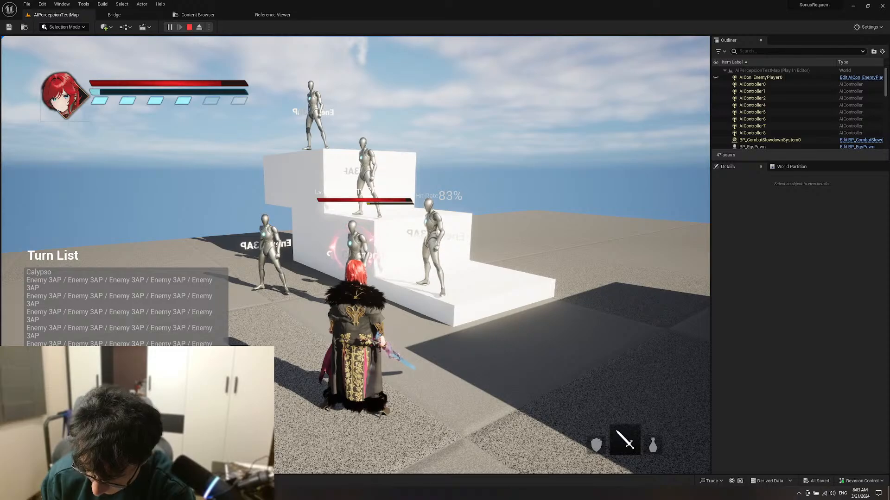
key(e)
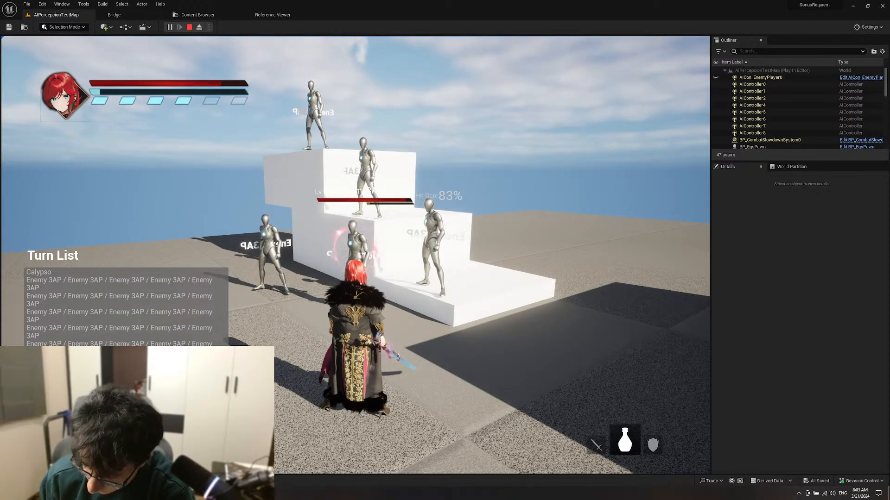
key(e)
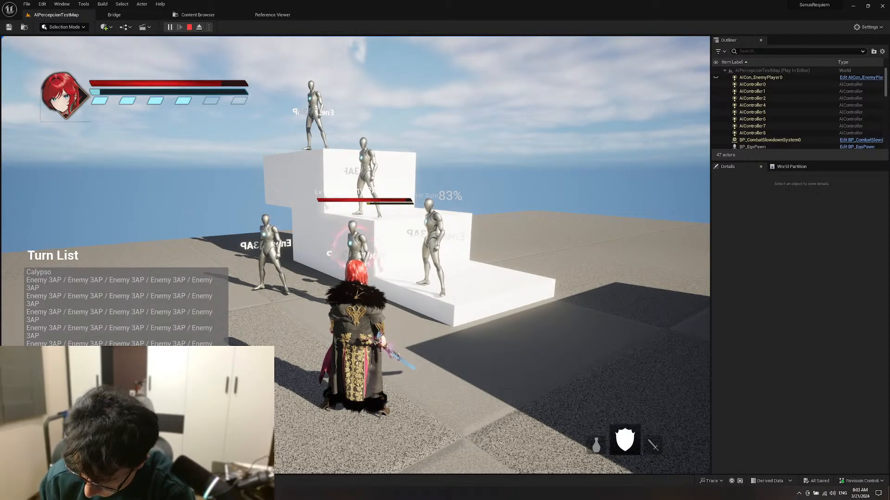
key(e)
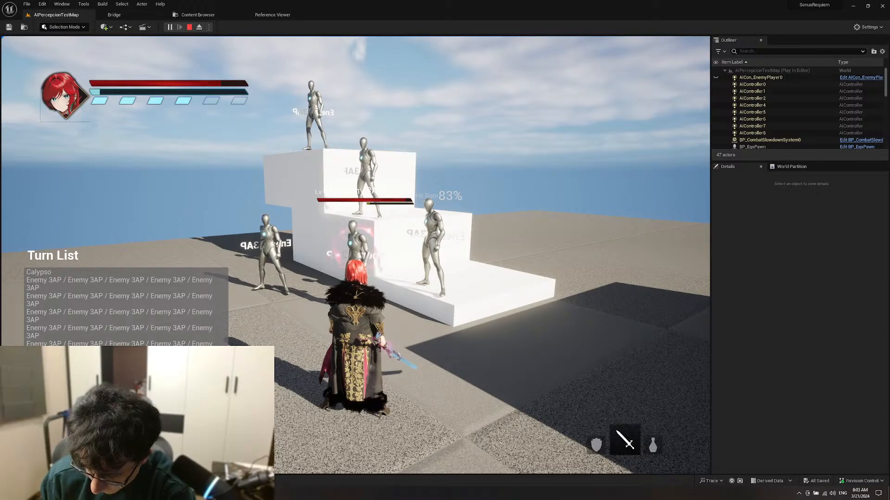
key(e)
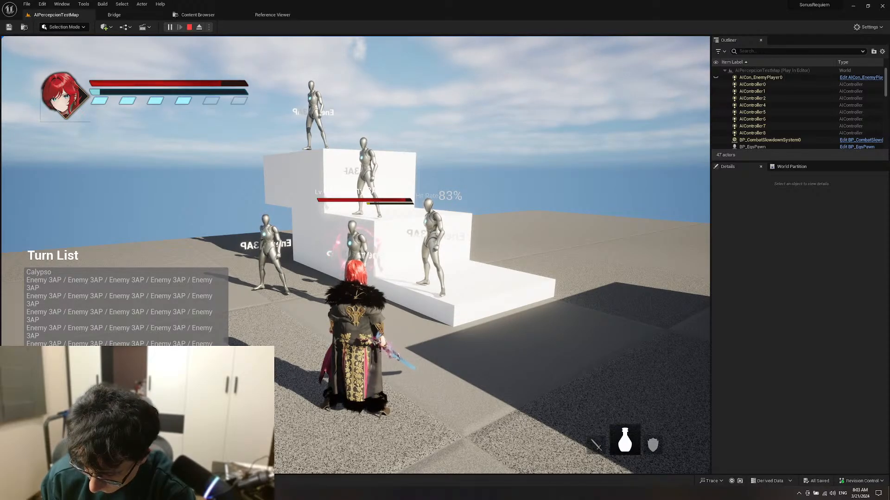
key(e)
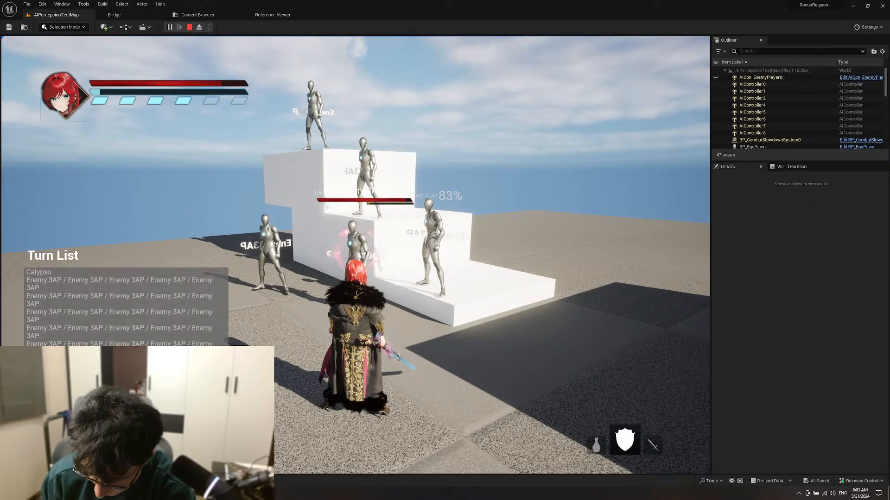
key(e)
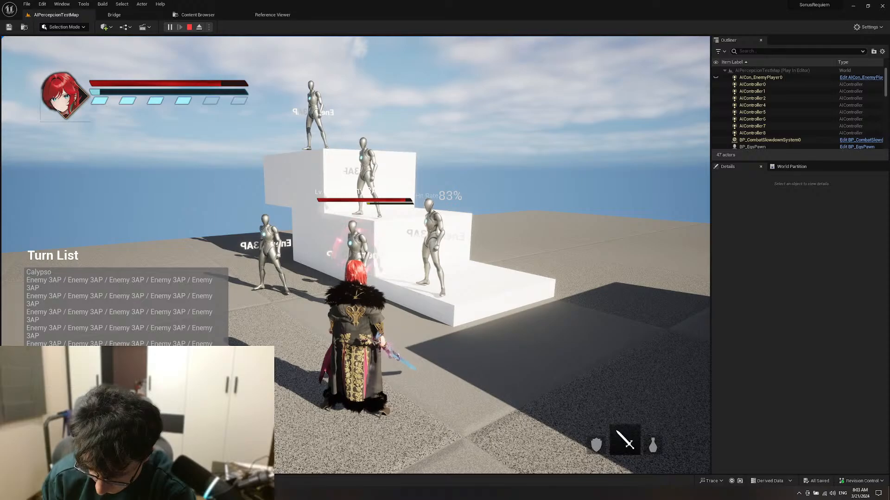
key(e)
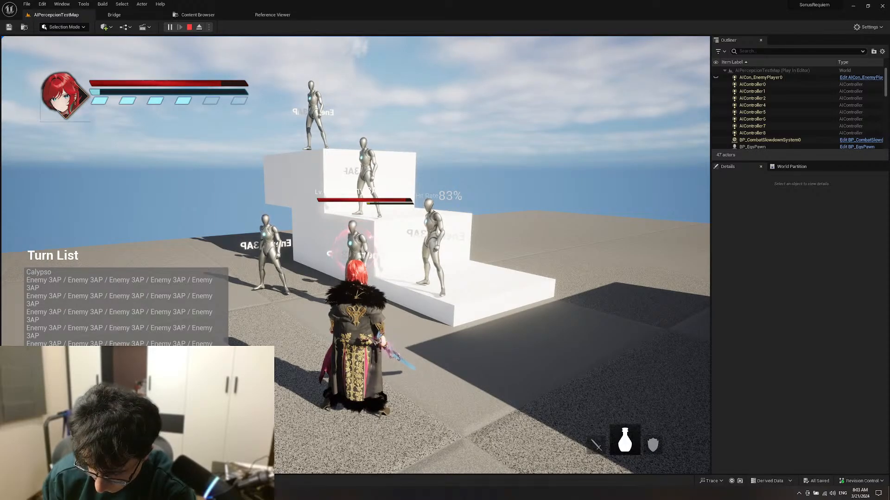
key(e)
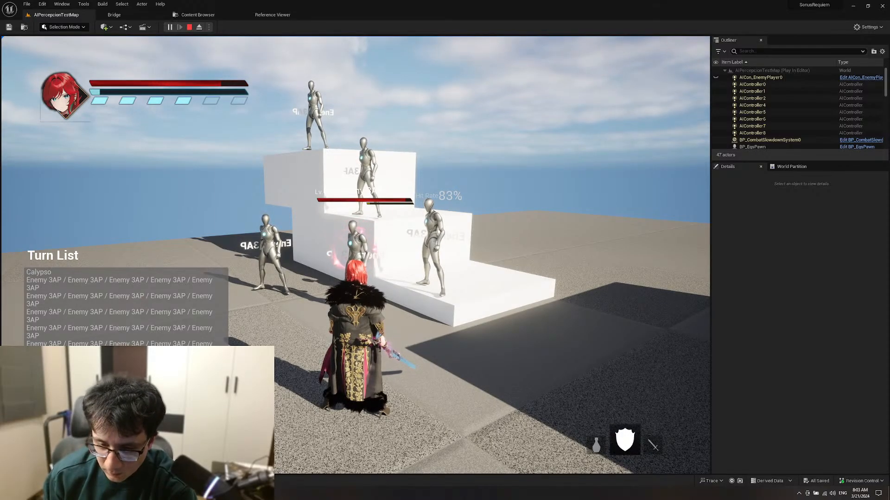
key(e)
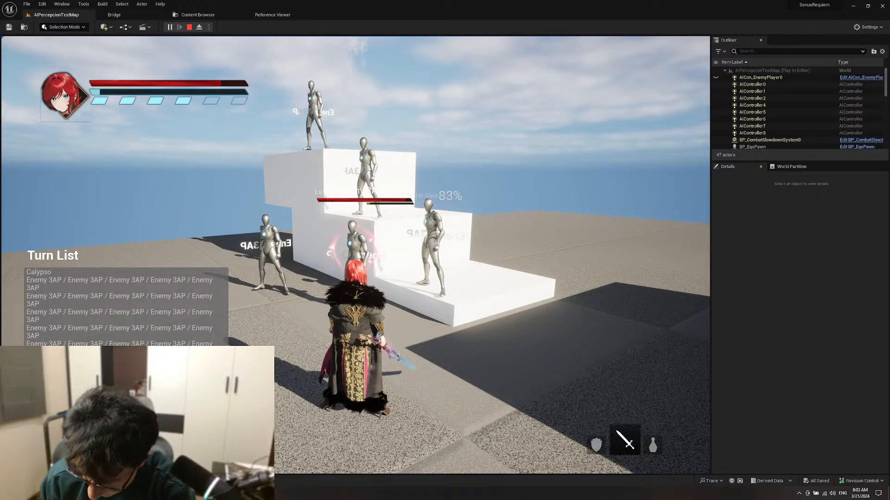
key(e)
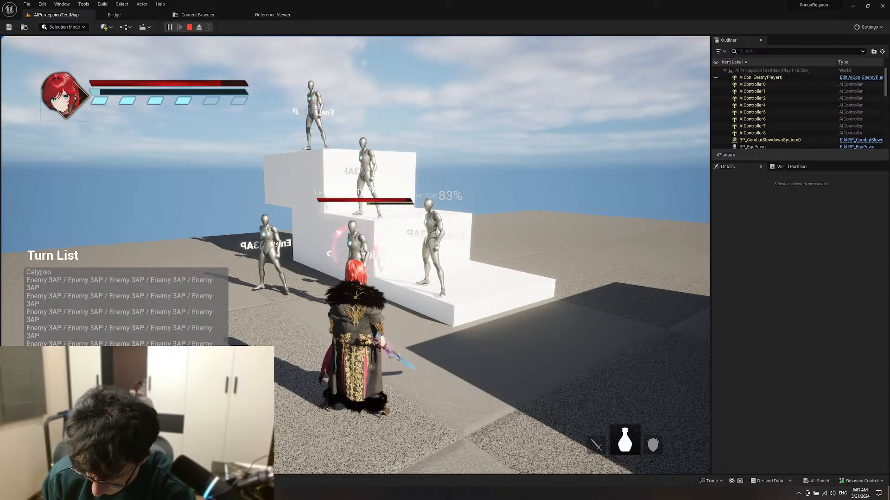
key(e)
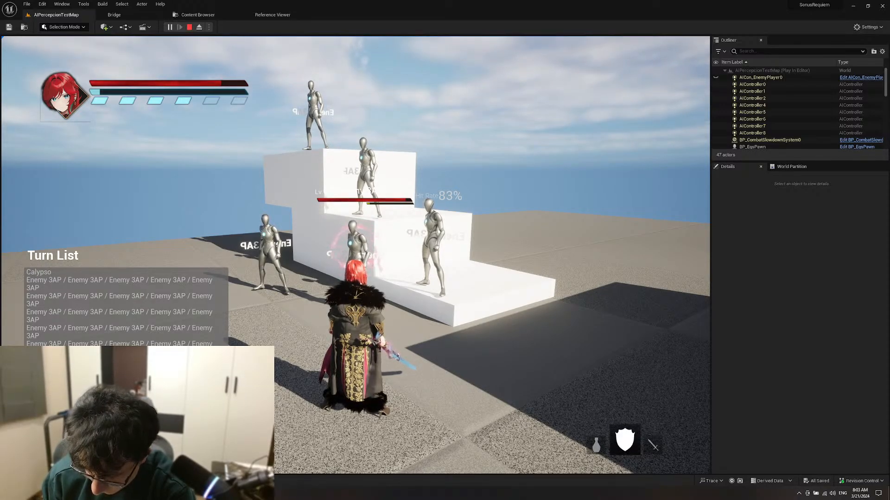
key(e)
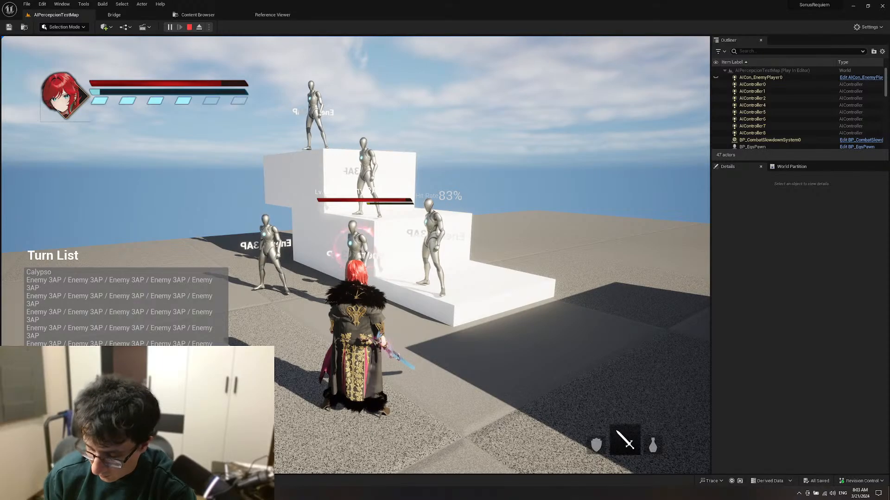
key(e)
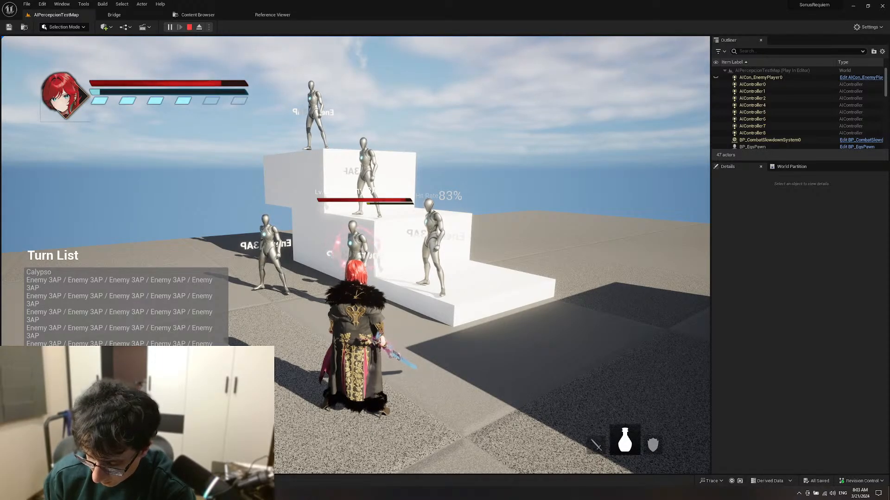
key(e)
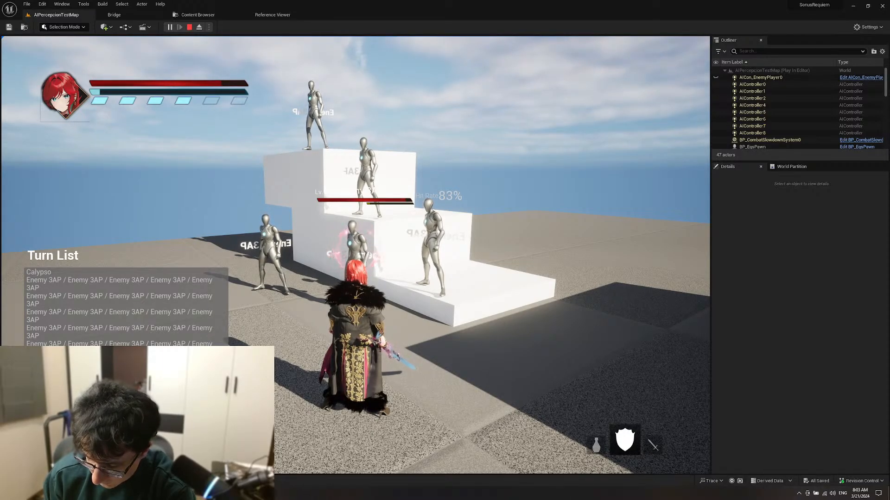
key(e)
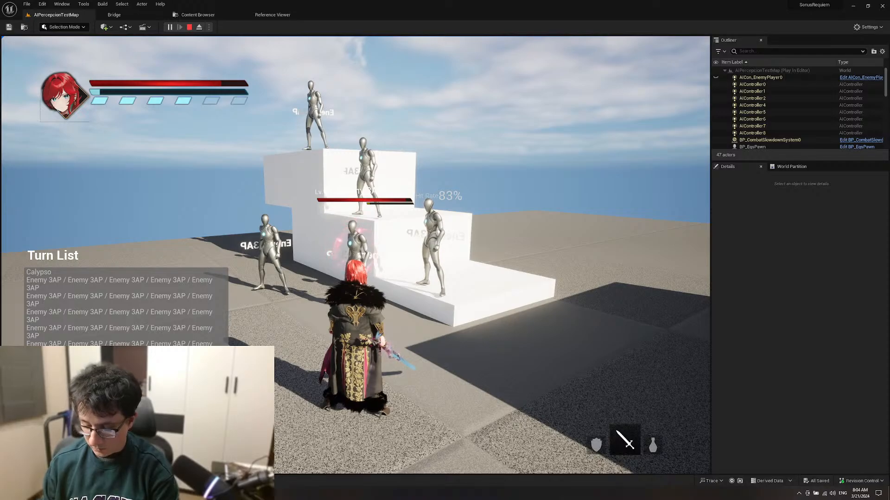
Step: Cycle the quick slots through sword, potion and shield while standing before the locked enemy, and end the play-test
key(e)
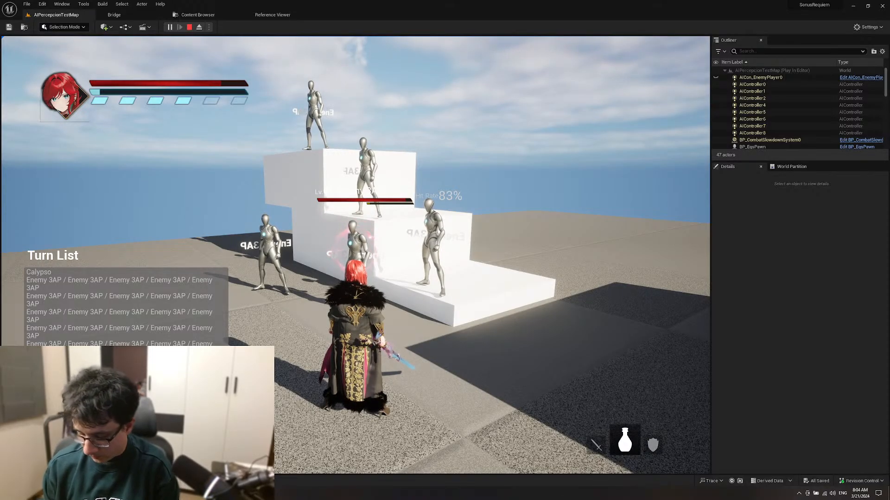
key(e)
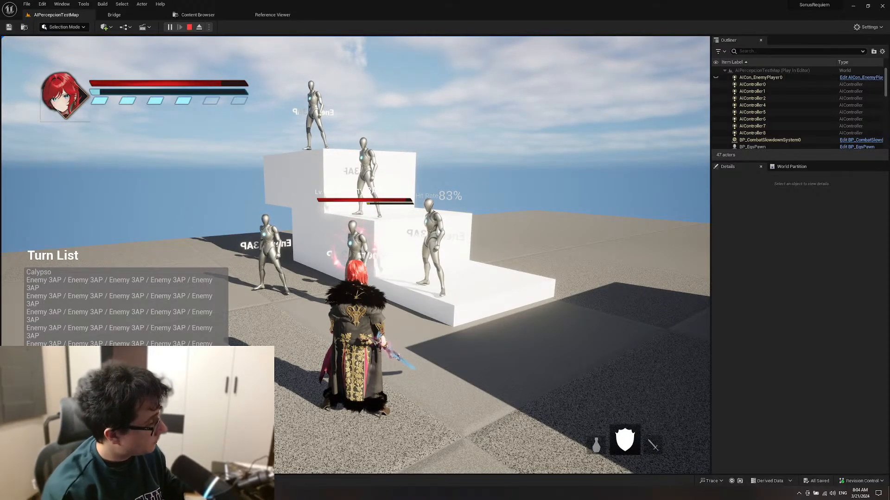
key(e)
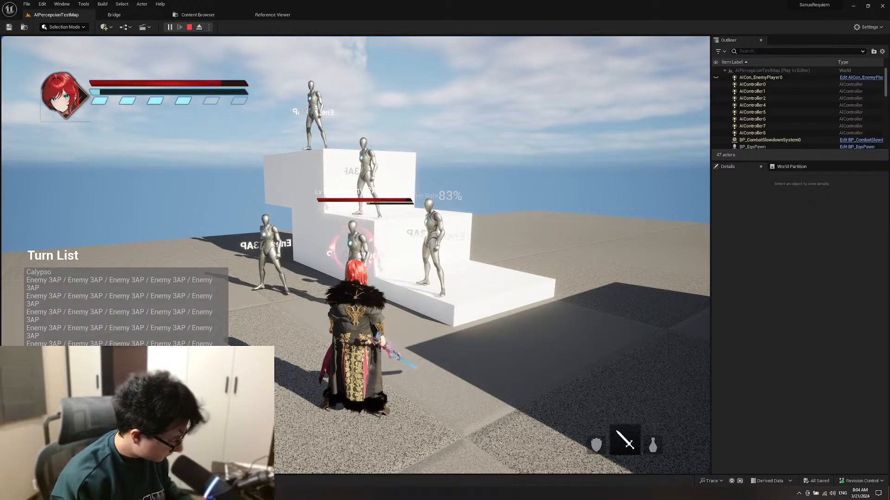
key(e)
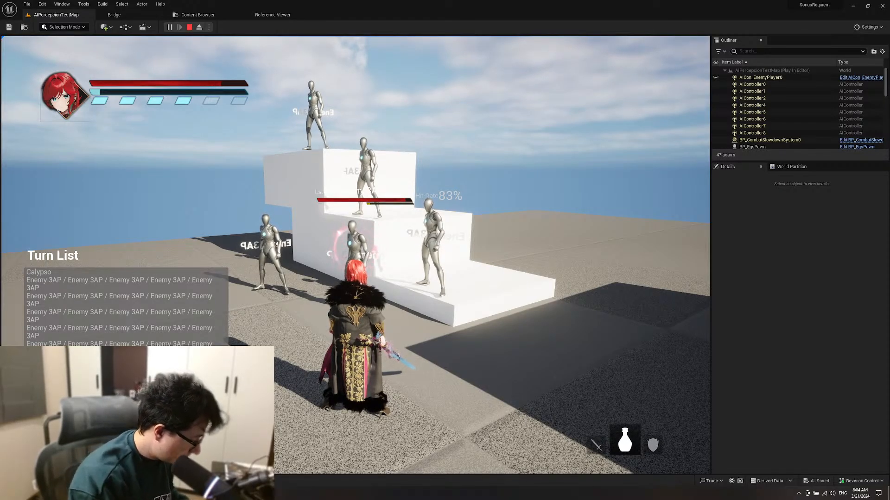
key(e)
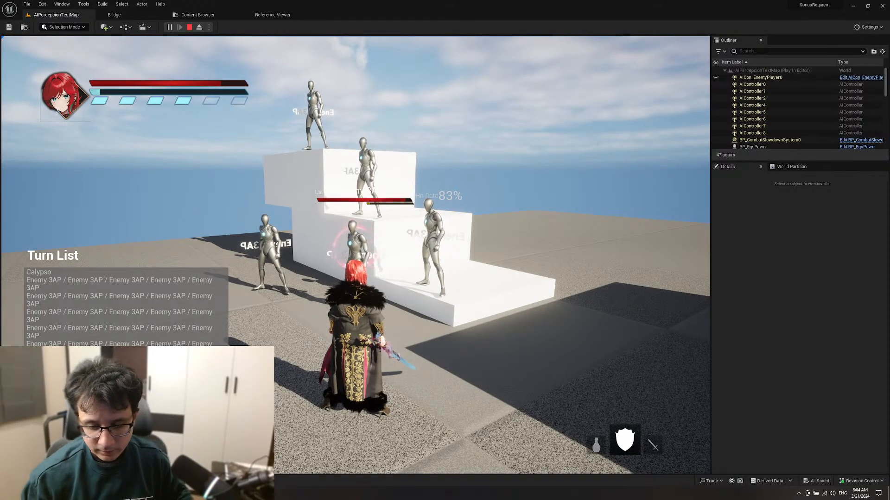
key(e)
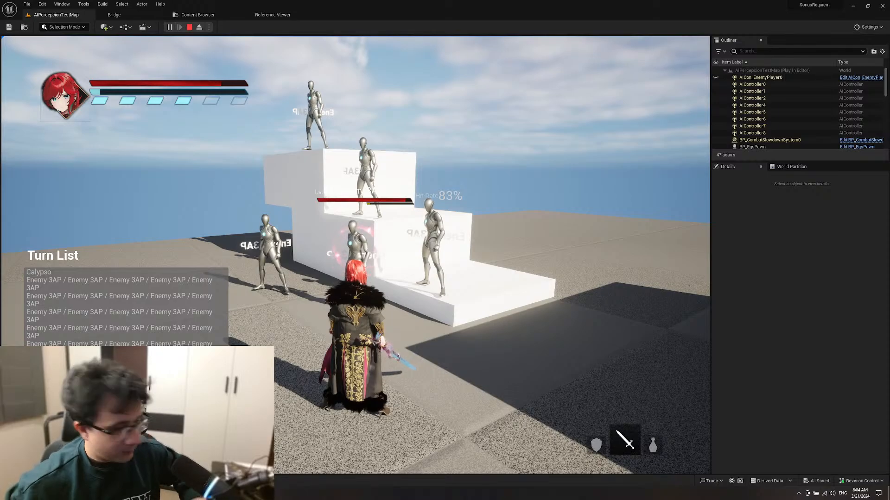
key(e)
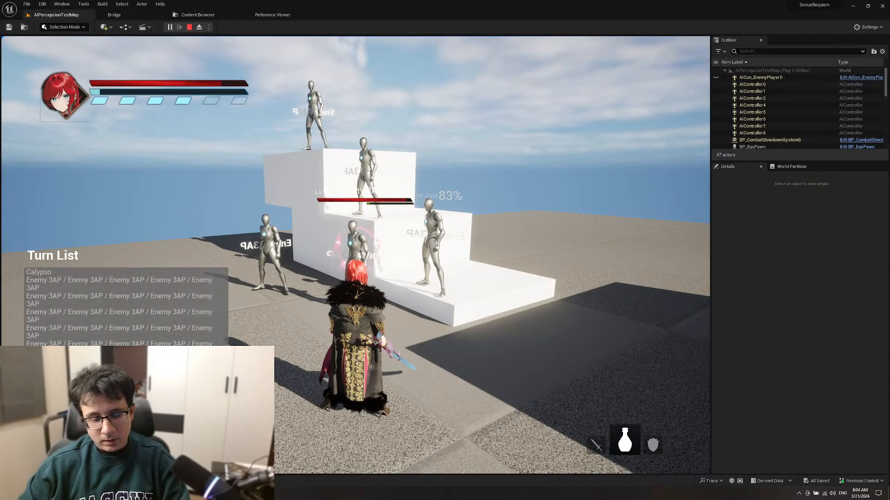
key(Escape)
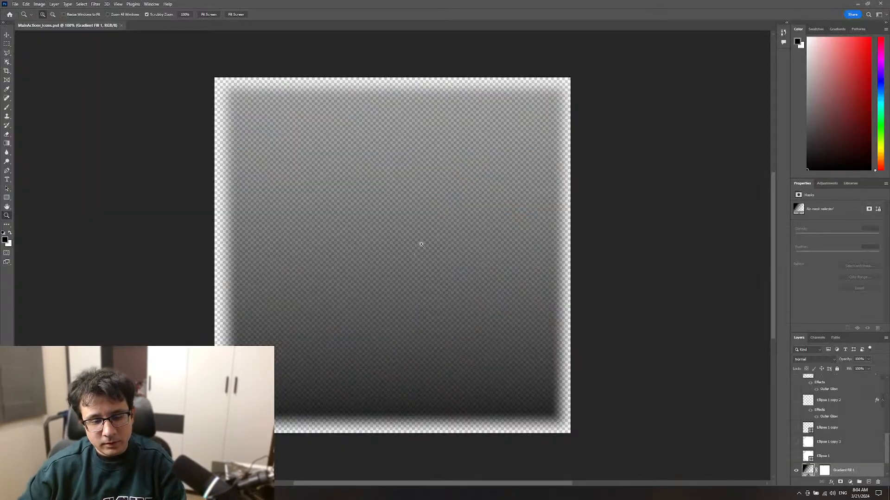
Step: Switch to Photoshop, hide the Gradient Fill 1 layer and draw a white square shape about 988 px wide on the canvas
mouse_move(422, 244)
mouse_down()
mouse_move(427, 249)
mouse_move(411, 252)
mouse_up()
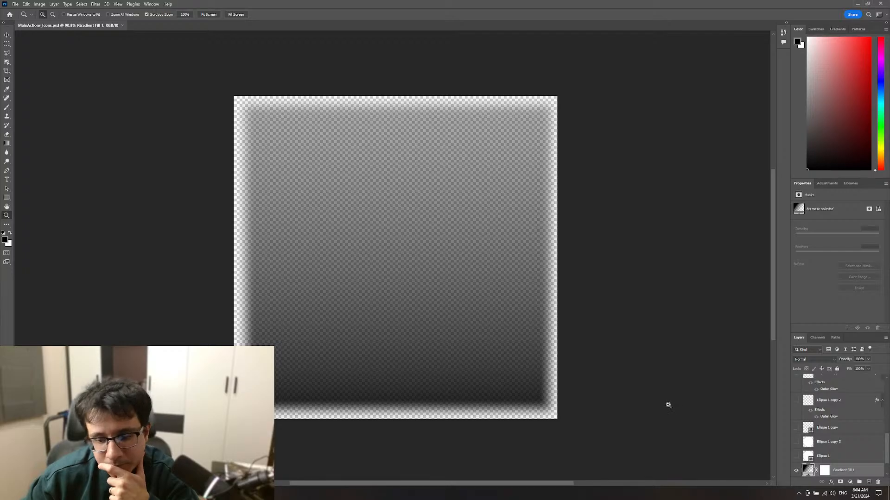
click(796, 471)
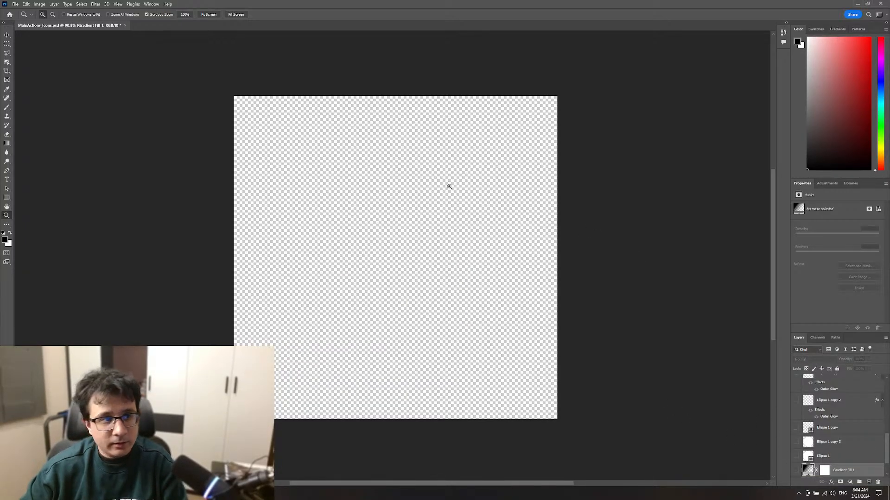
click(7, 198)
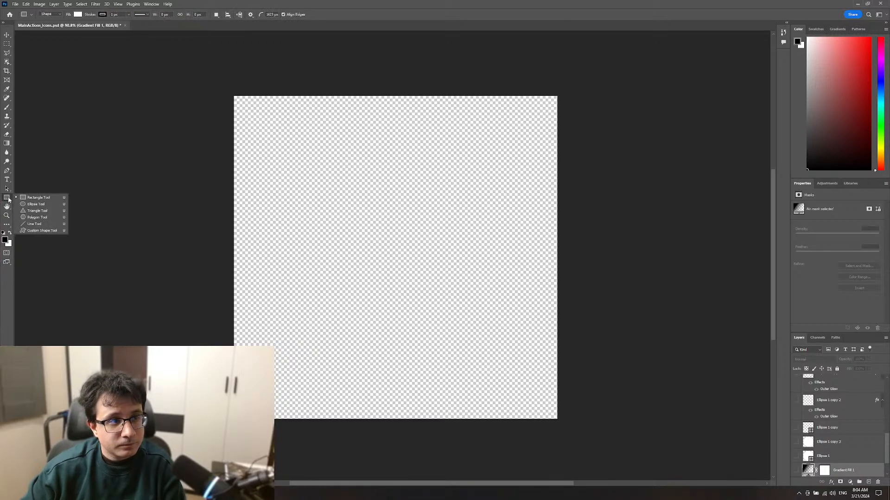
click(37, 198)
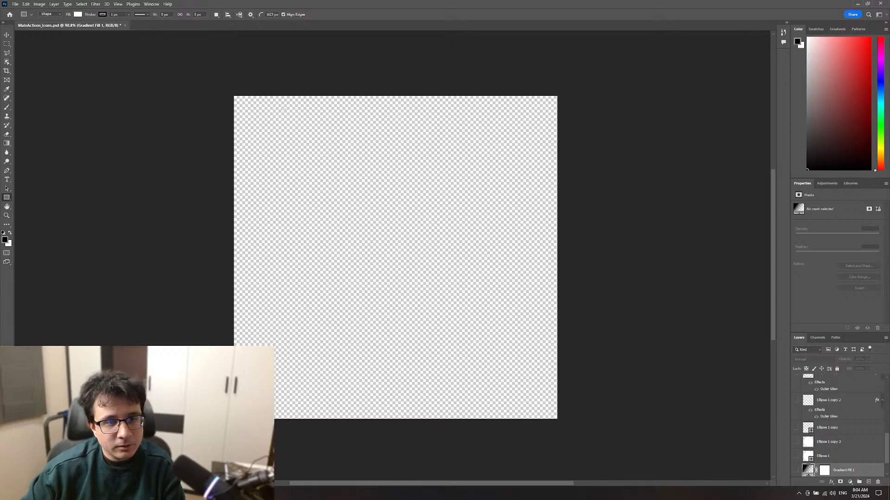
shift+drag(249, 105, 555, 426)
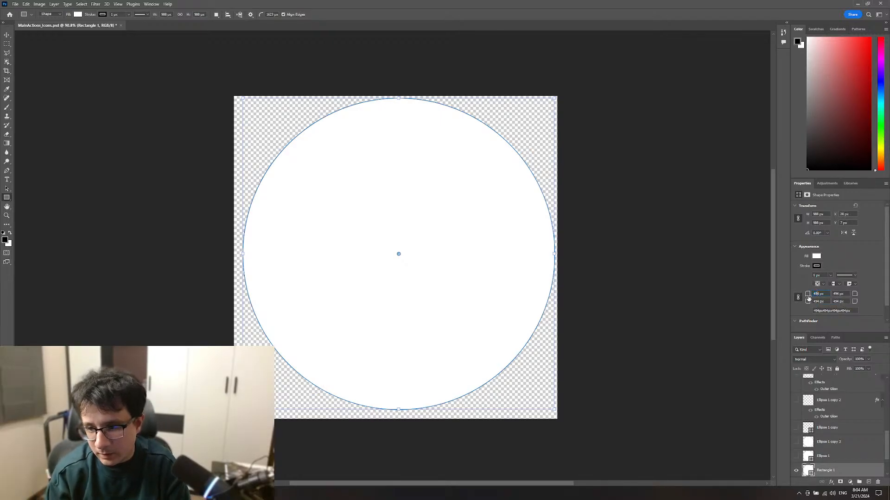
Step: Set all corner radii of the white shape to 150 px and shrink it to about 968 × 955 px
text(50)
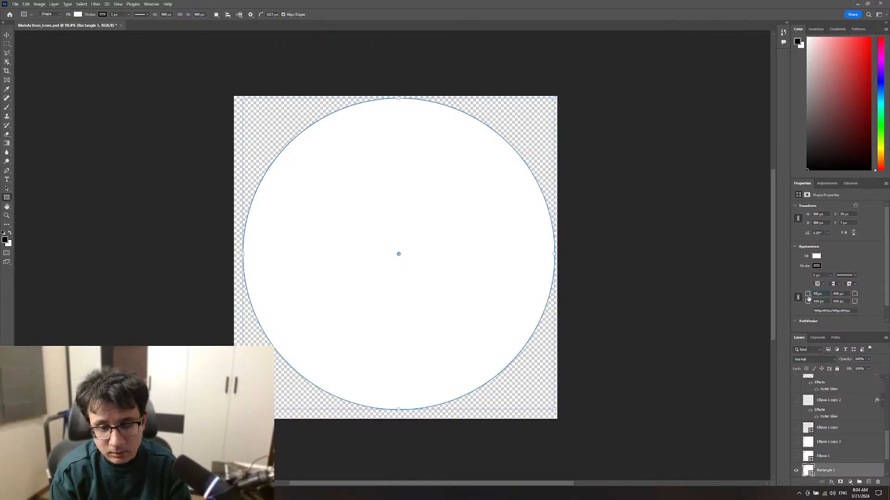
key(Return)
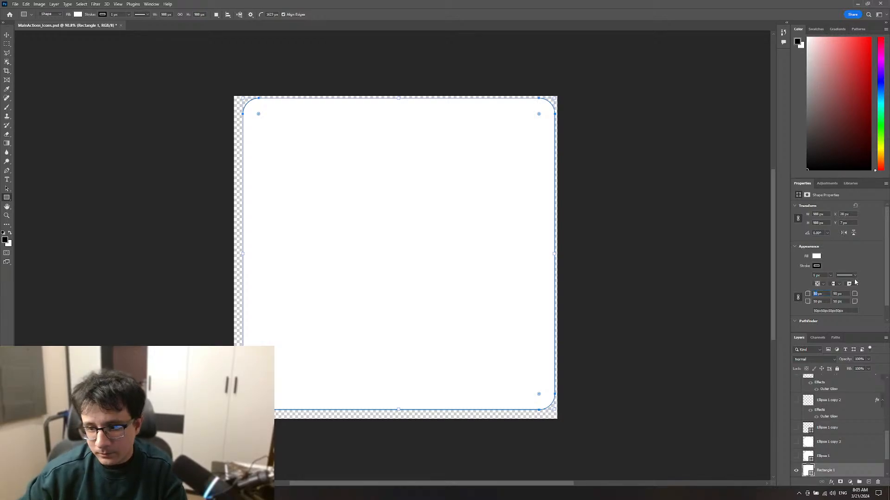
text(100)
key(Return)
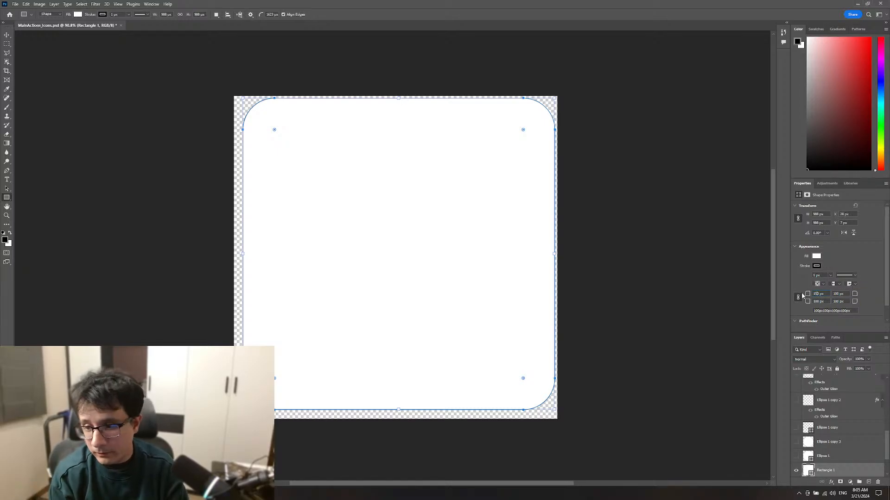
text(150)
key(Return)
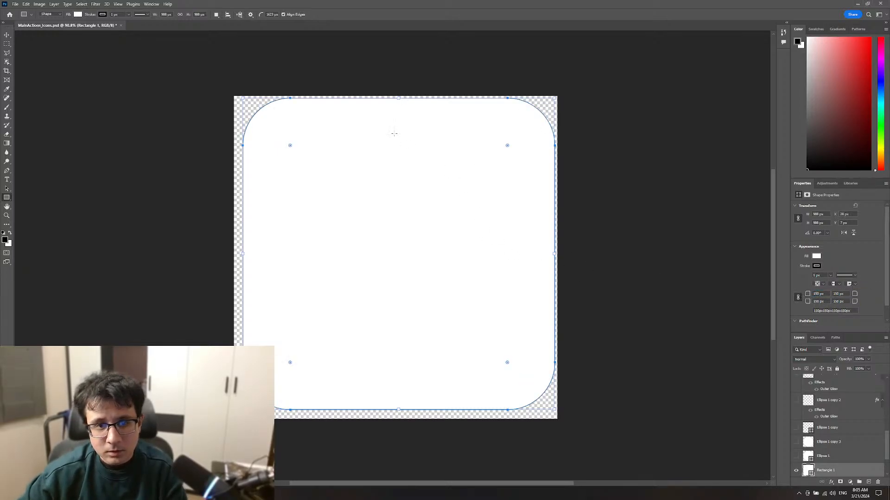
drag(398, 98, 398, 108)
drag(554, 260, 547, 260)
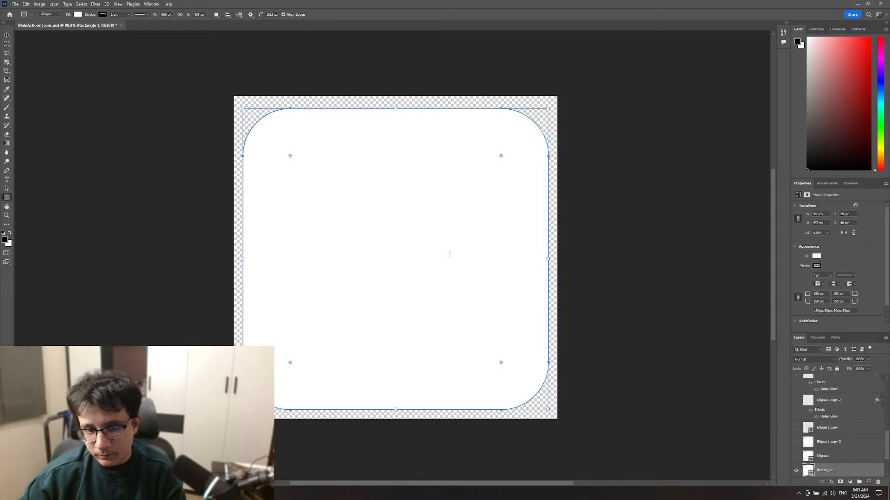
Step: Show the black Background layer behind the rounded rectangle and make the Rectangle 1 layer active
key(z)
mouse_move(449, 252)
mouse_down()
mouse_move(438, 252)
mouse_move(448, 248)
mouse_up()
scroll(847, 458, down, 3)
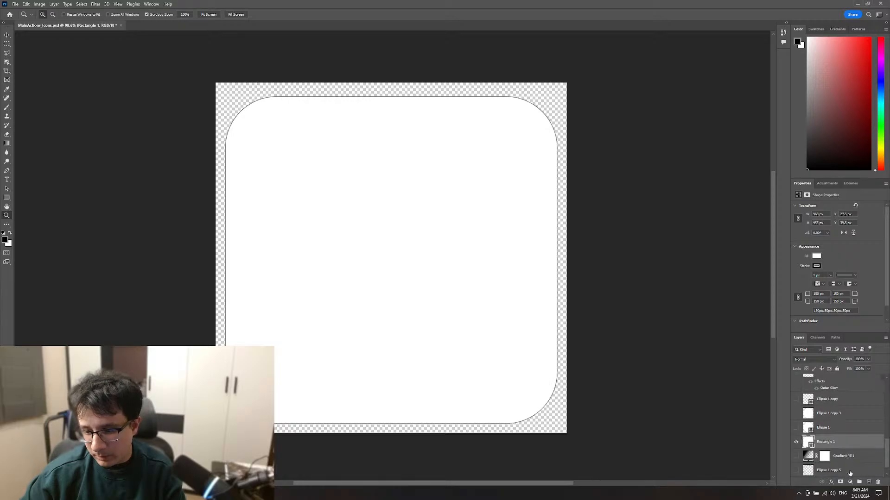
click(852, 470)
click(795, 470)
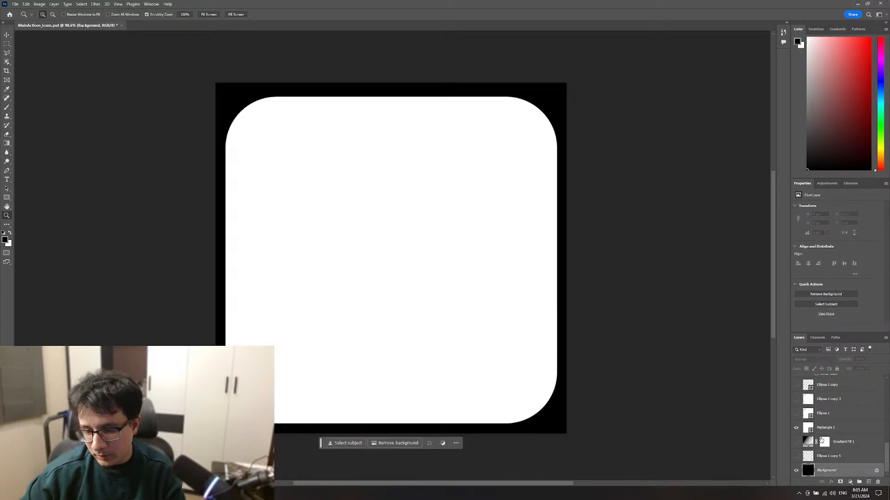
click(825, 429)
key(ctrl+alt+shift+w)
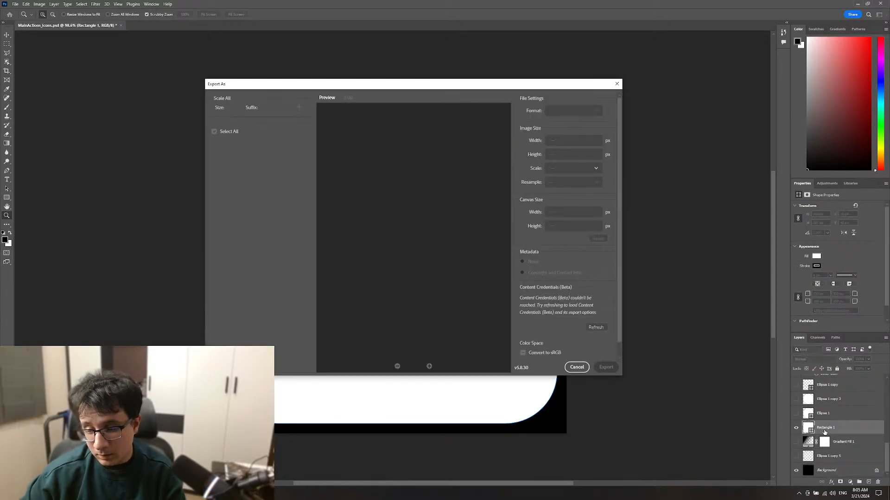
click(577, 368)
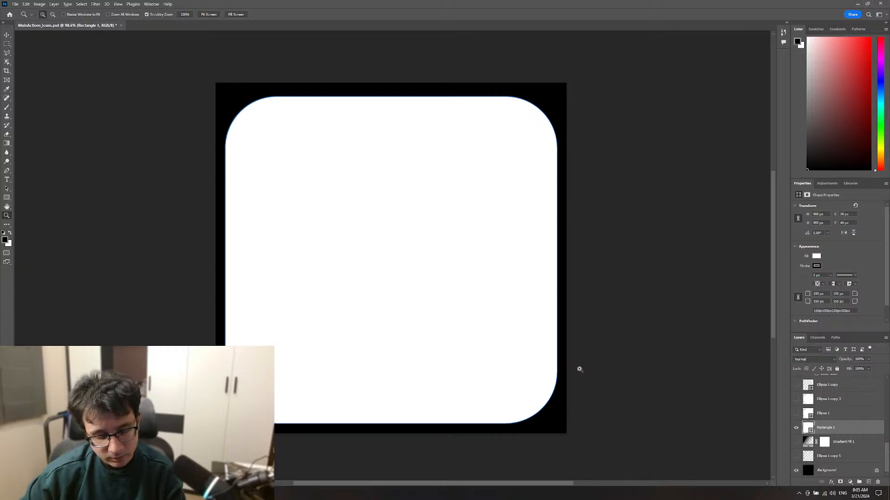
key(ctrl+shift+e)
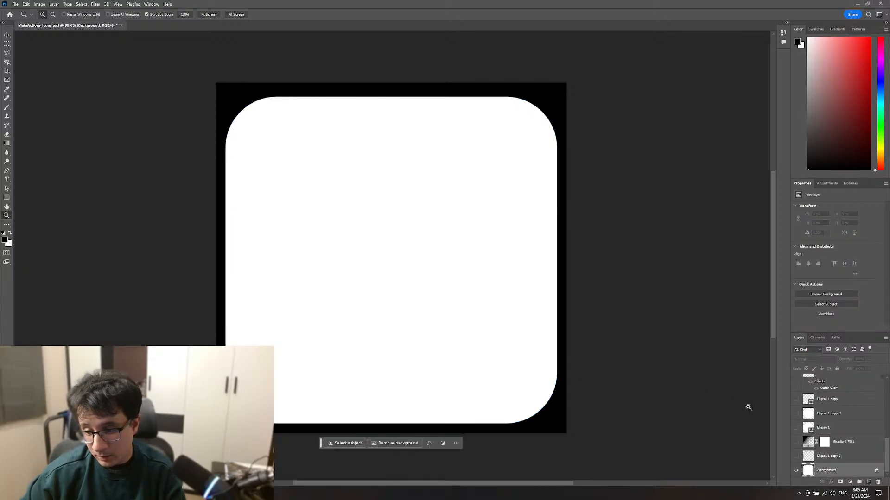
key(ctrl+z)
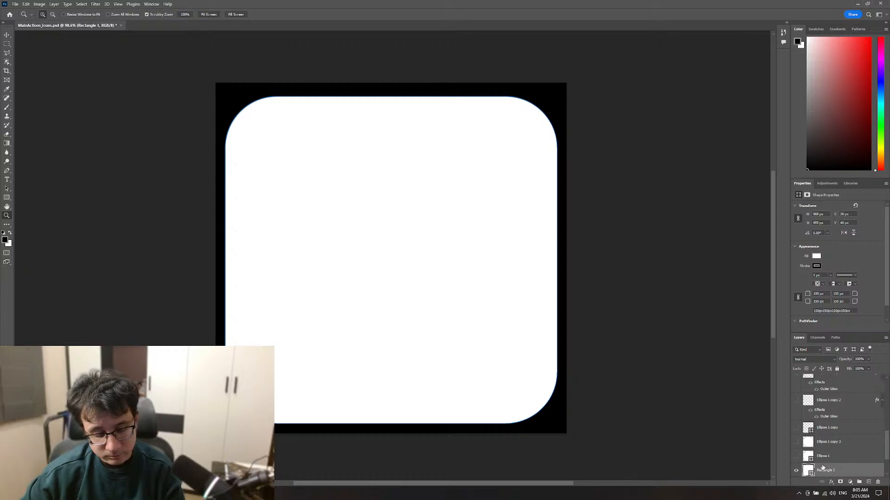
key(ctrl+shift+a)
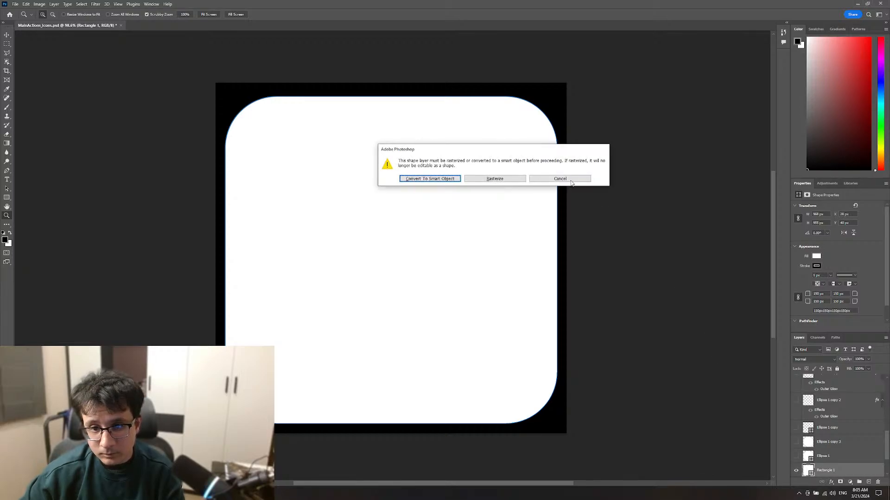
click(570, 181)
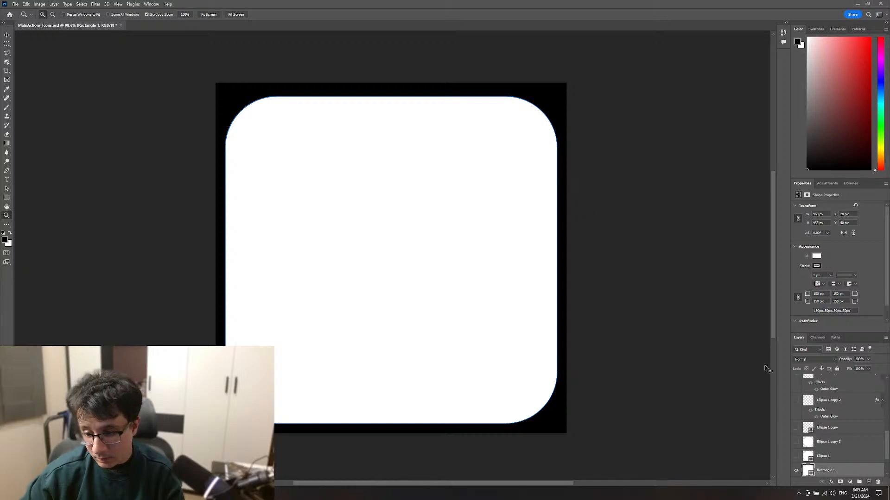
key(ctrl+shift+e)
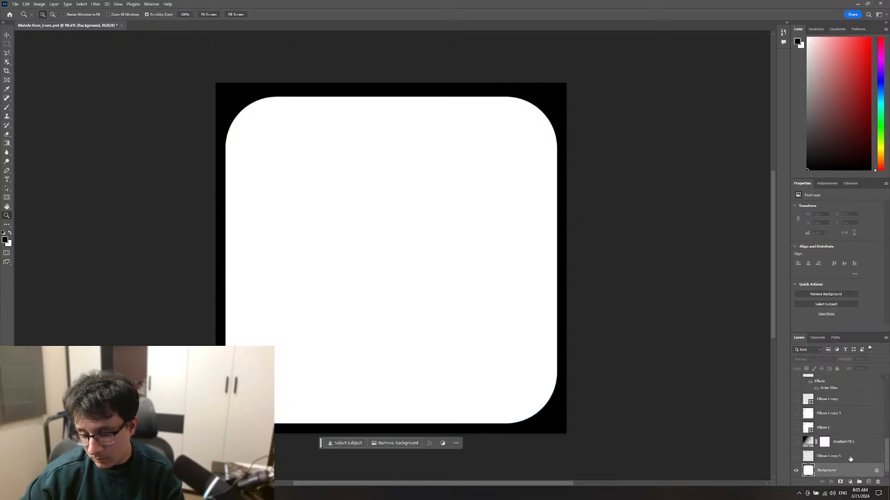
key(ctrl+z)
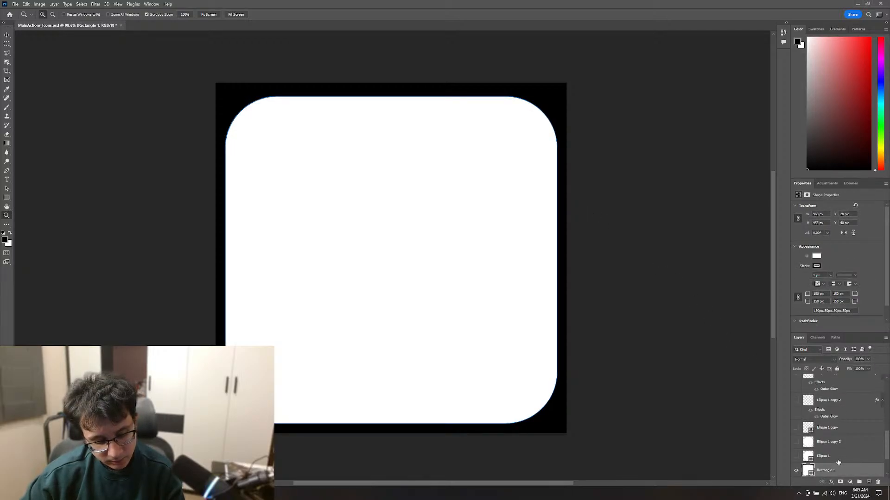
Step: Stamp all visible layers into a new merged layer above Rectangle 1
key(ctrl+shift+alt+e)
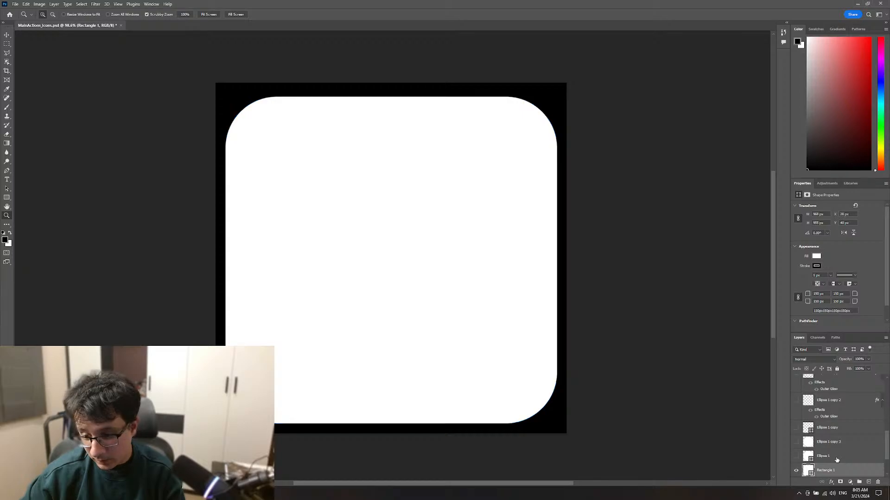
scroll(837, 459, down, 1)
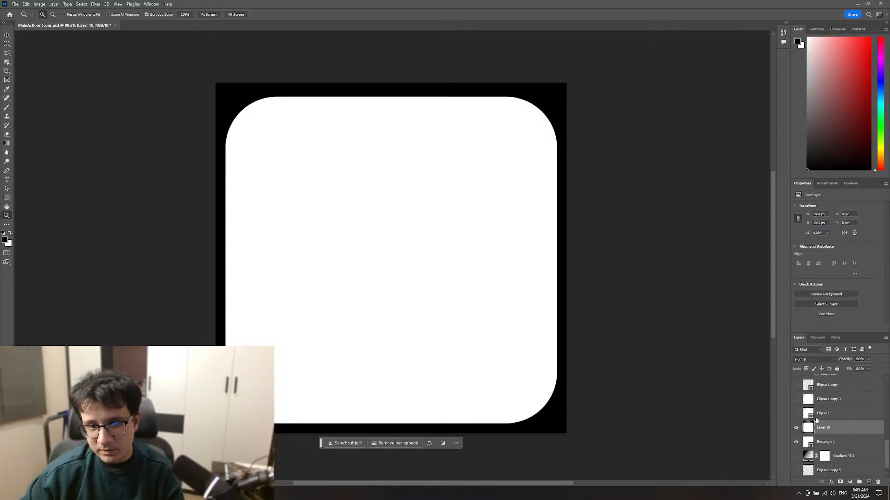
scroll(813, 437, down, 1)
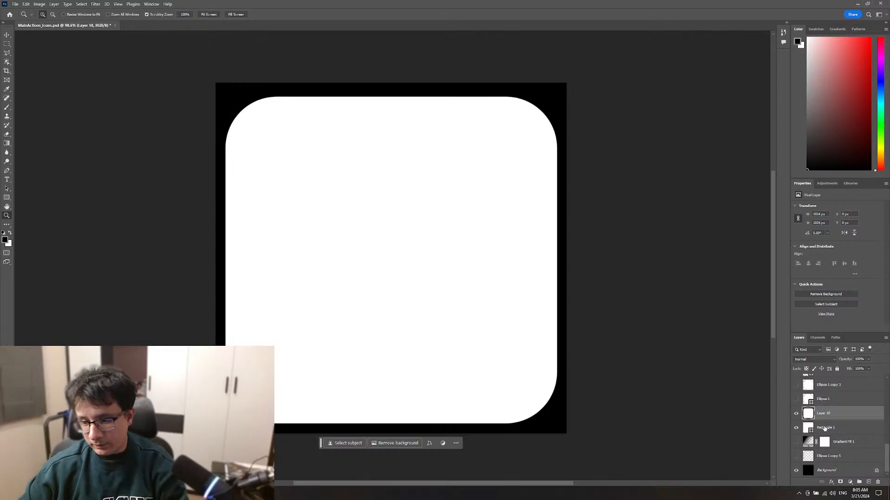
Step: Duplicate the Gradient Fill 1 layer, copy the contents of Layer 10, show the duplicate and hide Layer 10 and Rectangle 1
click(848, 443)
key(ctrl+j)
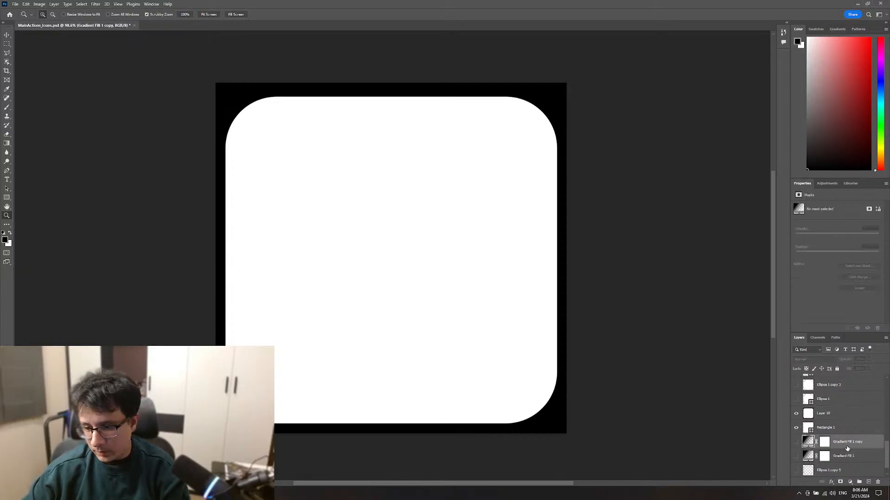
click(812, 416)
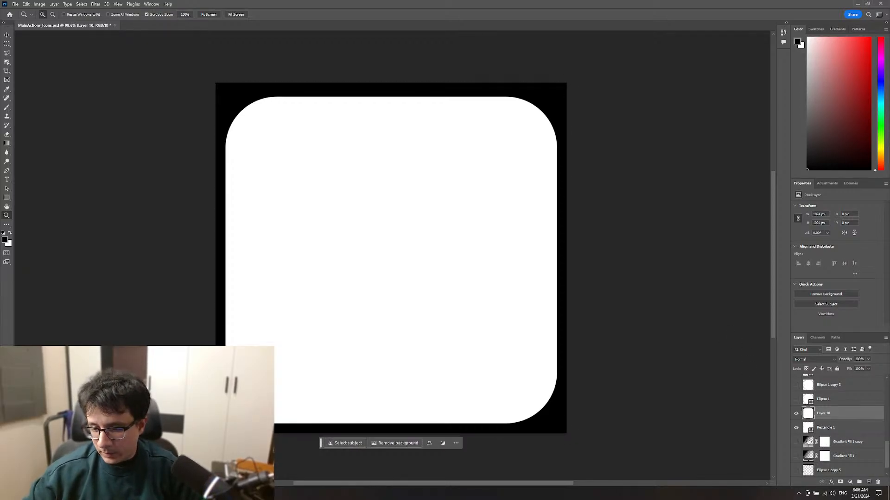
click(797, 414)
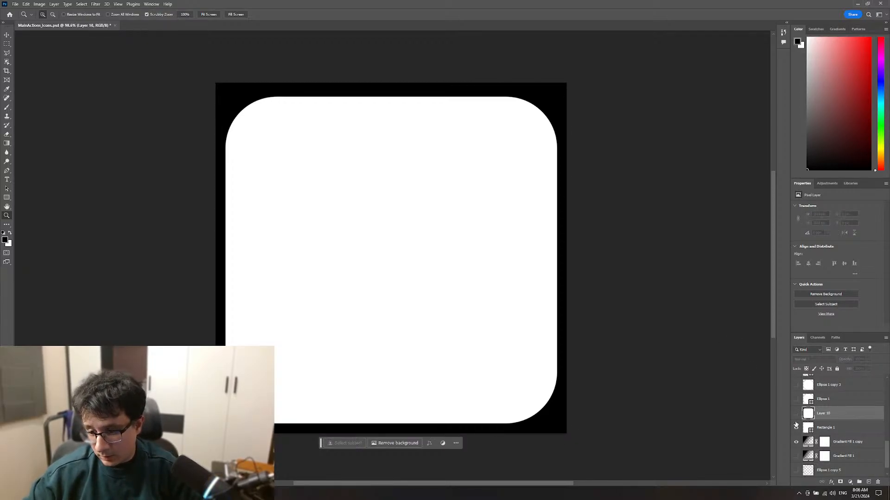
click(796, 427)
Step: Paste the copied rounded-square image into the Gradient Fill 1 copy layer's mask, deselect and return to the gradient thumbnail
click(825, 443)
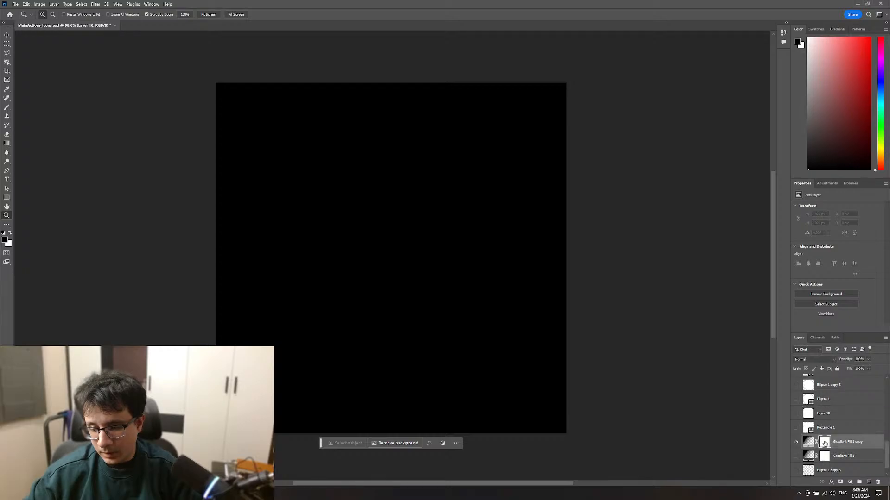
alt+click(825, 442)
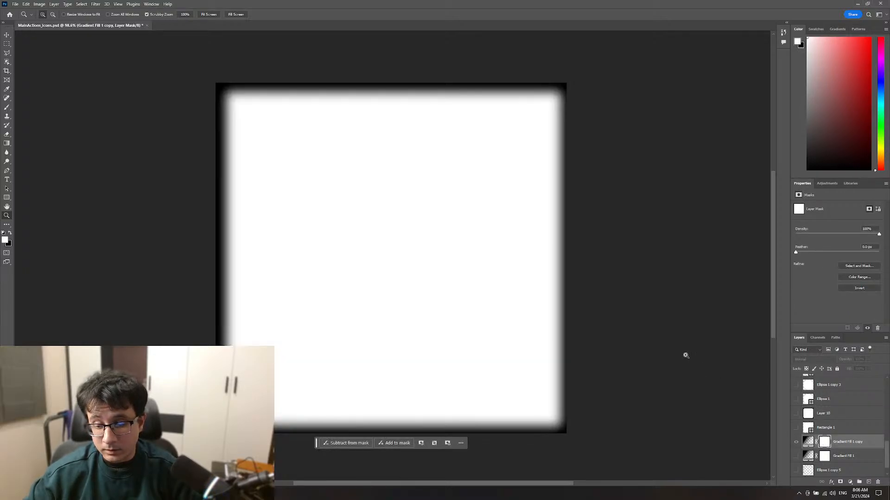
key(ctrl+v)
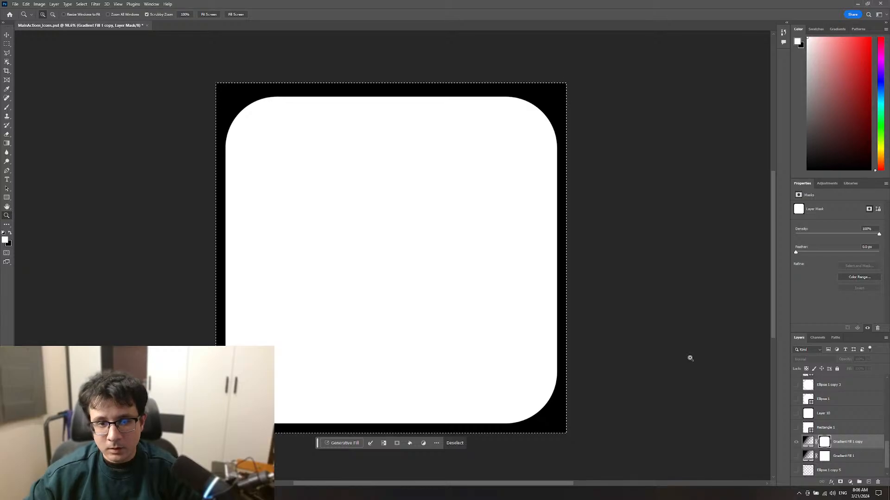
key(ctrl+d)
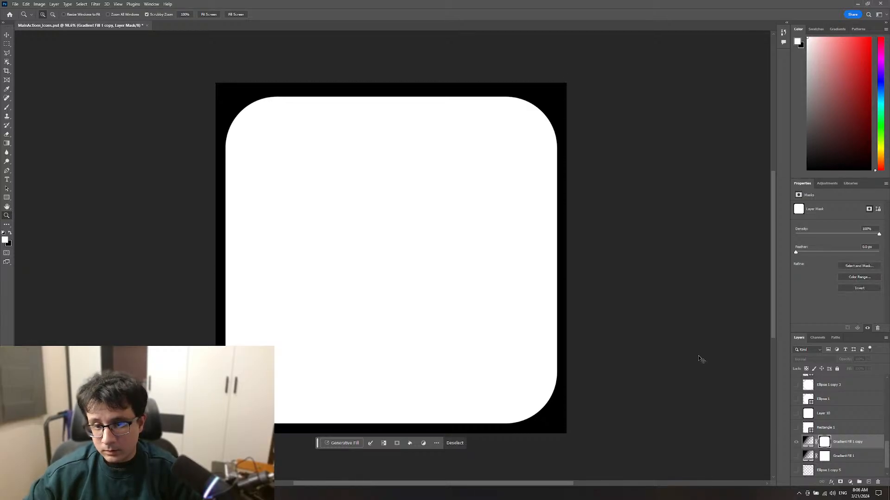
click(808, 443)
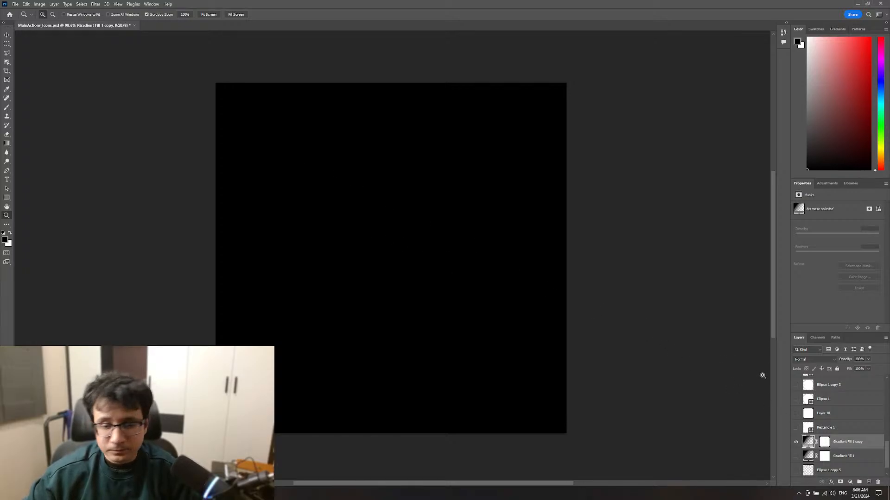
Step: Hide the black Background layer beneath the masked gradient
key(g)
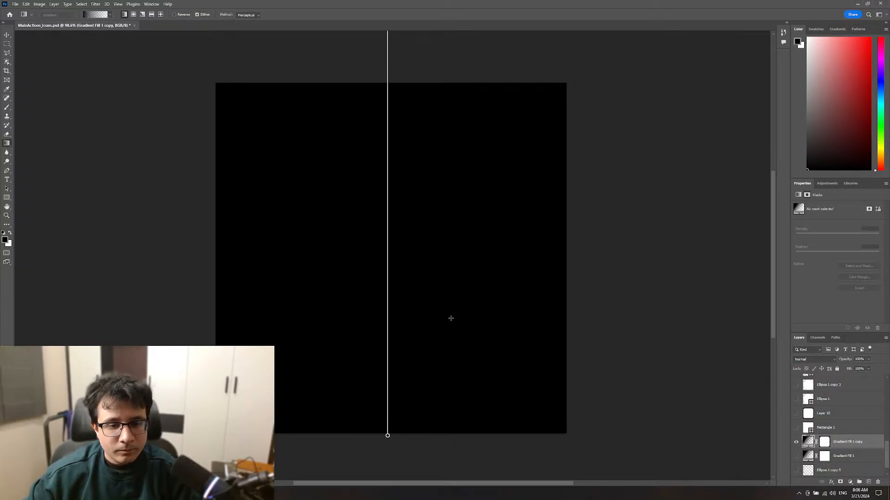
scroll(834, 436, down, 1)
click(797, 471)
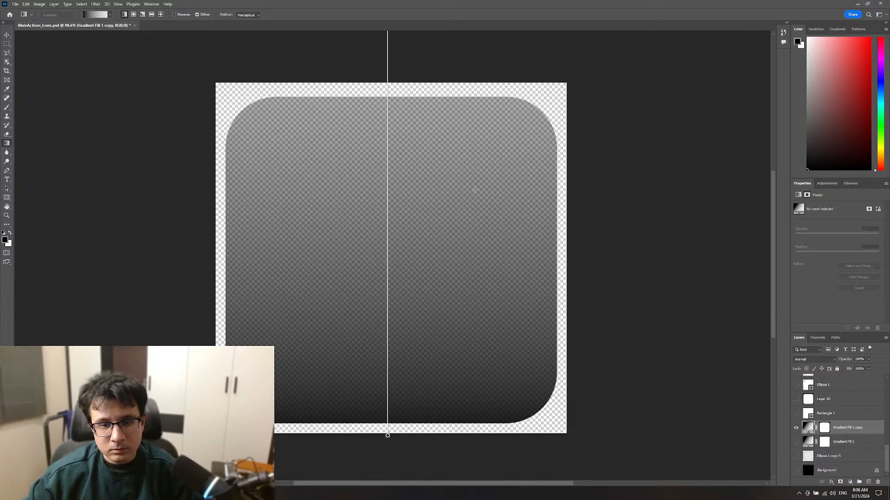
key(z)
mouse_move(474, 189)
mouse_down()
mouse_move(499, 190)
mouse_move(471, 182)
mouse_move(480, 182)
mouse_up()
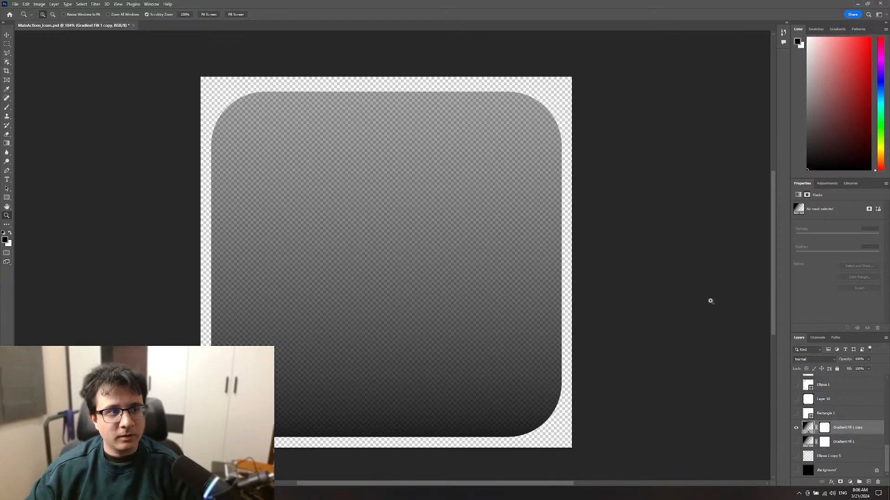
click(17, 4)
click(27, 5)
click(17, 4)
mouse_move(26, 4)
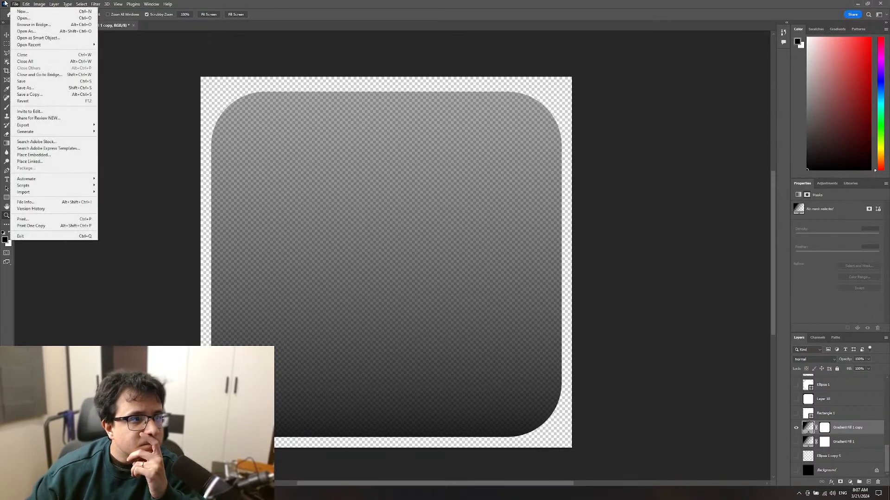
mouse_move(70, 125)
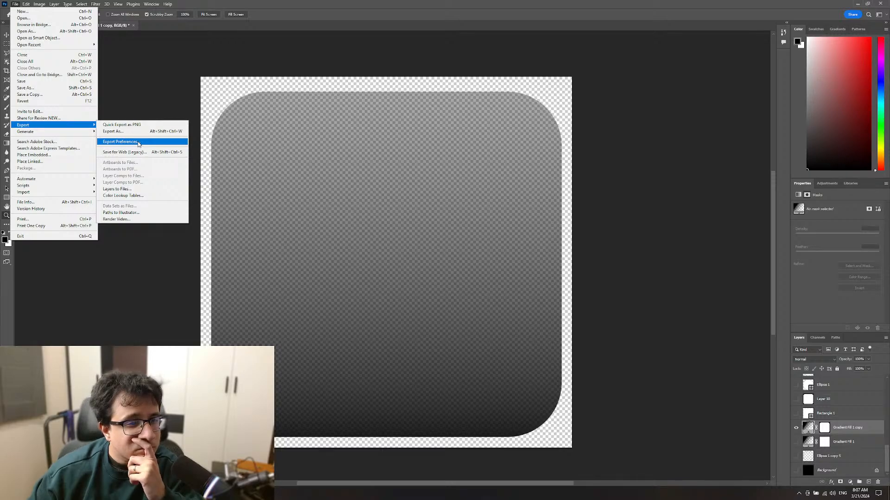
click(28, 88)
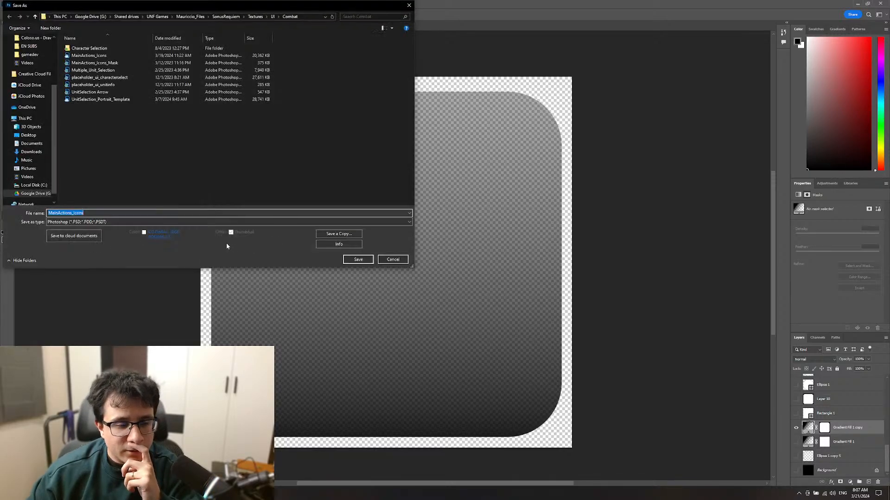
click(163, 222)
click(122, 229)
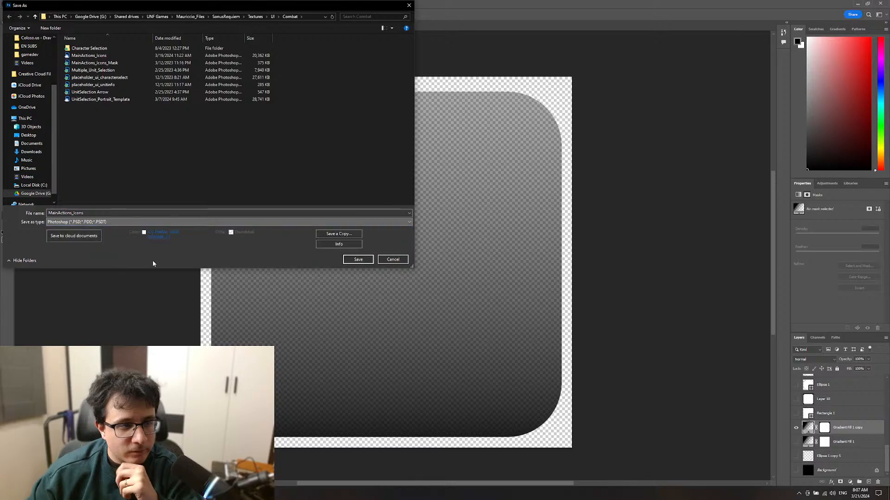
click(366, 263)
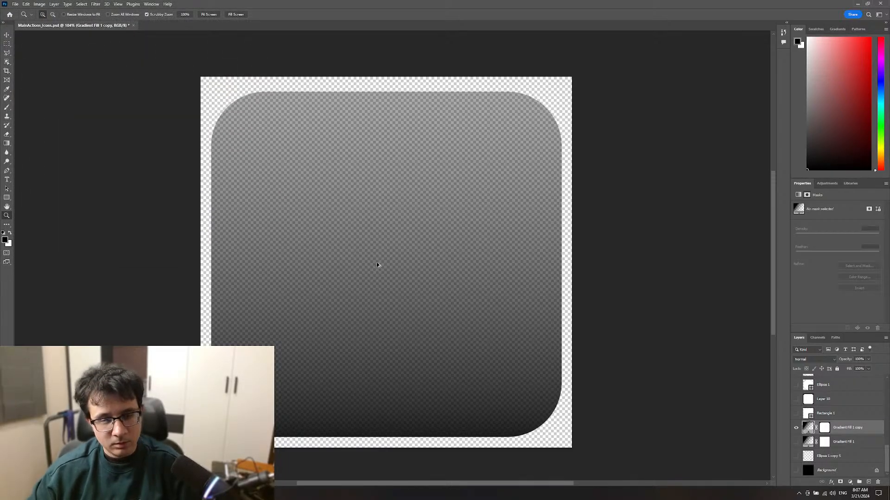
Step: Configure the PNG export settings with Smaller File (8-bit) off and Transparency on
key(ctrl+alt+shift+w)
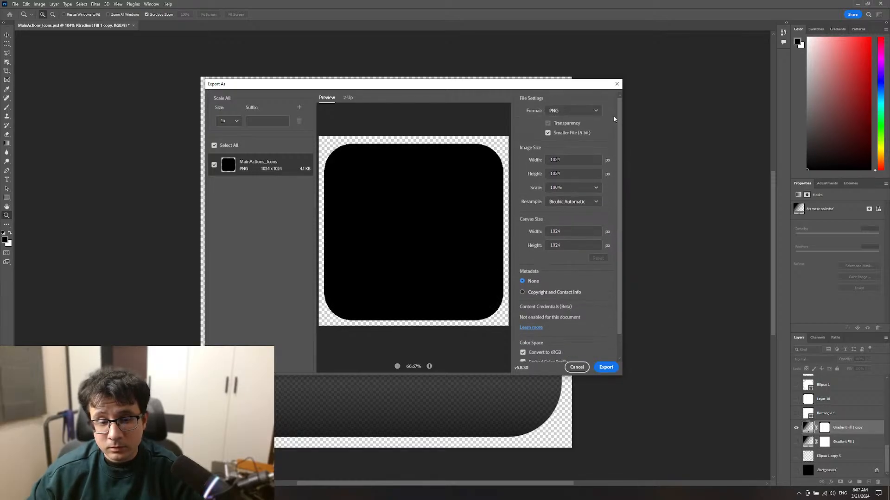
click(547, 133)
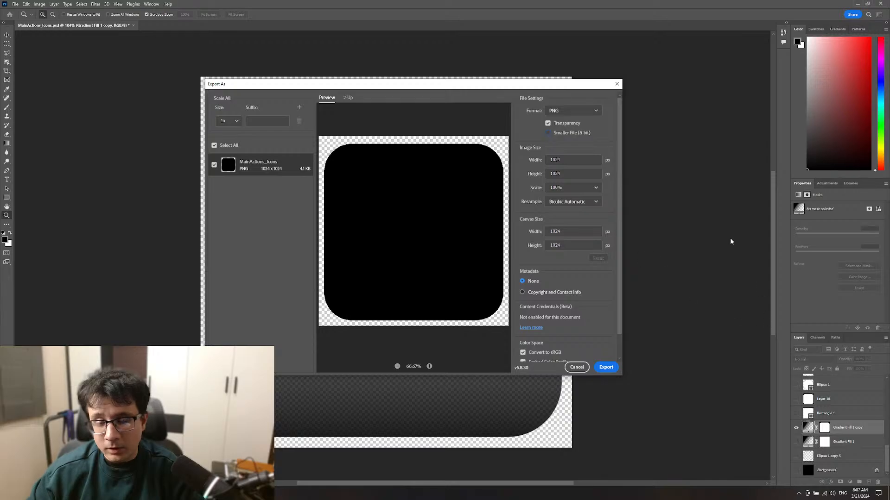
drag(617, 148, 628, 121)
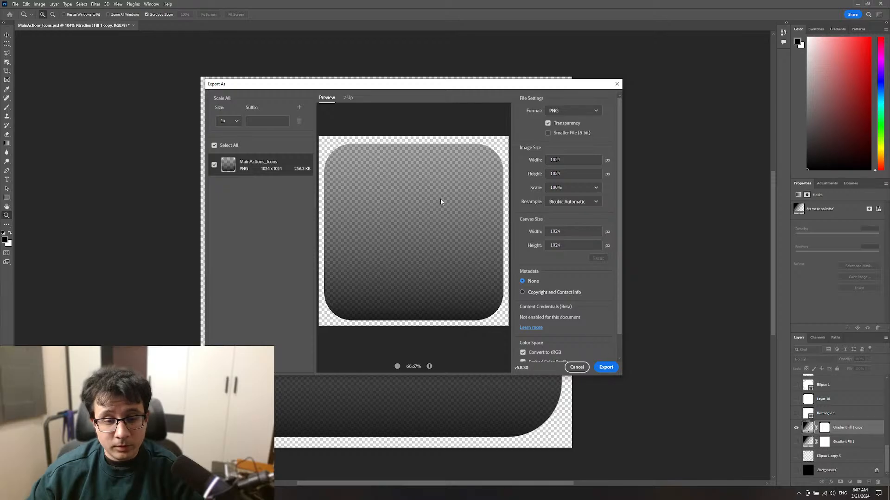
key(Return)
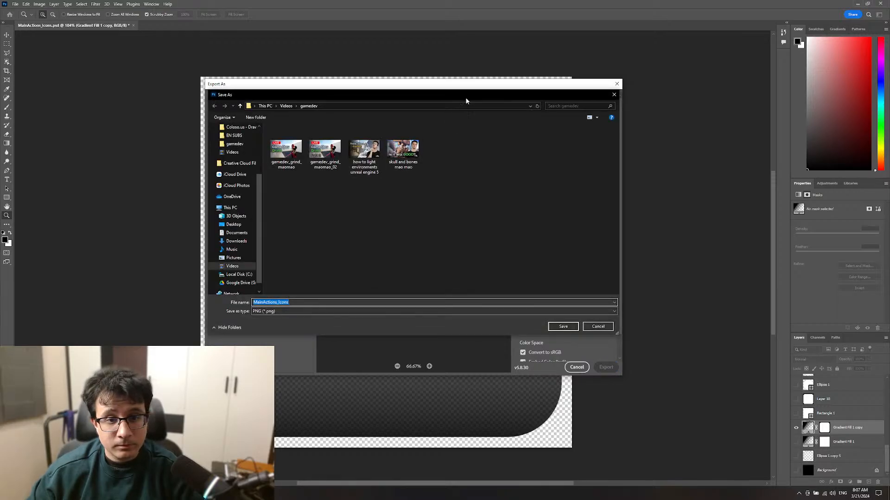
drag(479, 95, 449, 136)
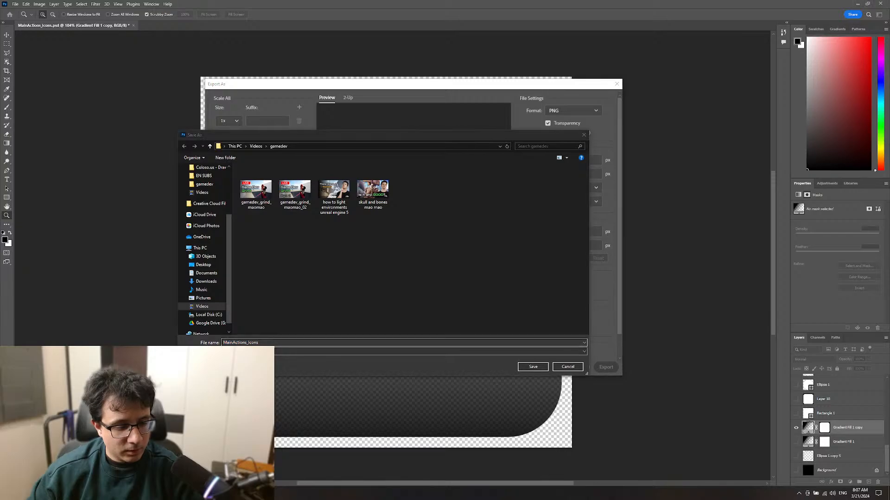
click(563, 368)
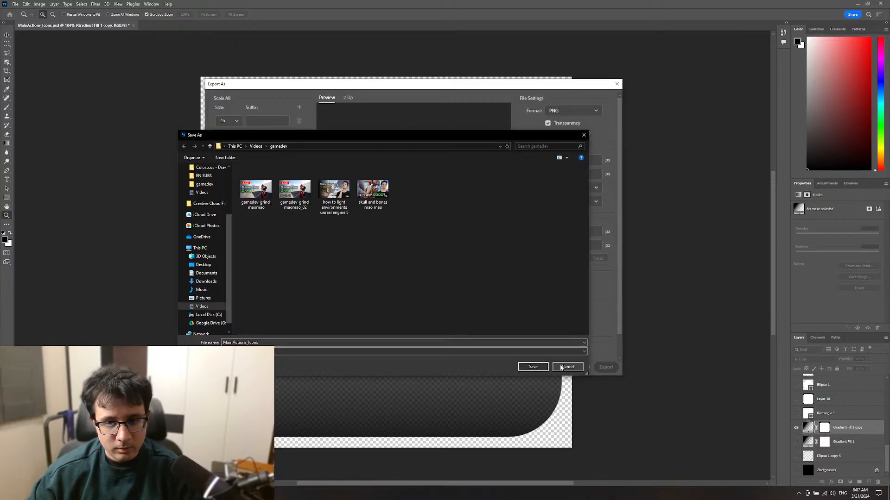
click(566, 367)
click(576, 367)
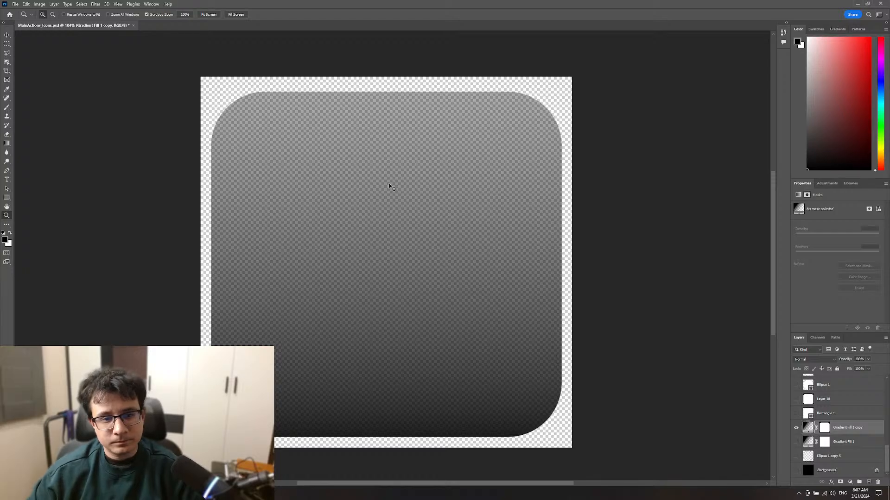
Step: Copy the path of the document's Combat textures folder from the Save As dialog and cancel saving
key(ctrl+shift+s)
click(287, 17)
key(ctrl+c)
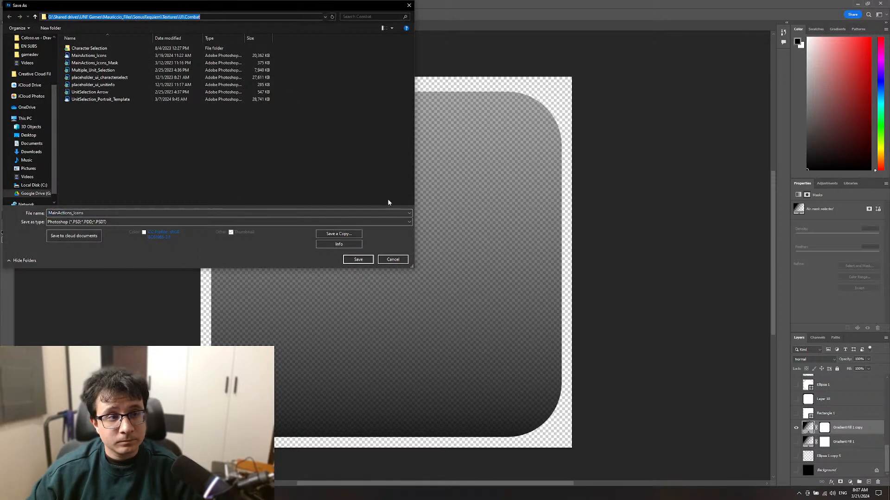
click(398, 262)
Step: Export the gradient as a PNG to the copied Combat folder path, overwriting T_UI_Combat_MainActions_BG_Gradient
key(ctrl+alt+shift+w)
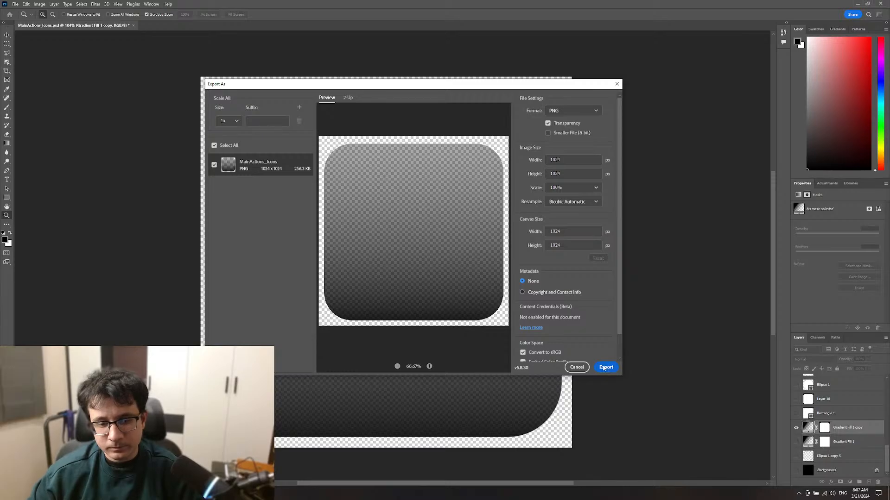
click(605, 367)
click(394, 106)
key(ctrl+v)
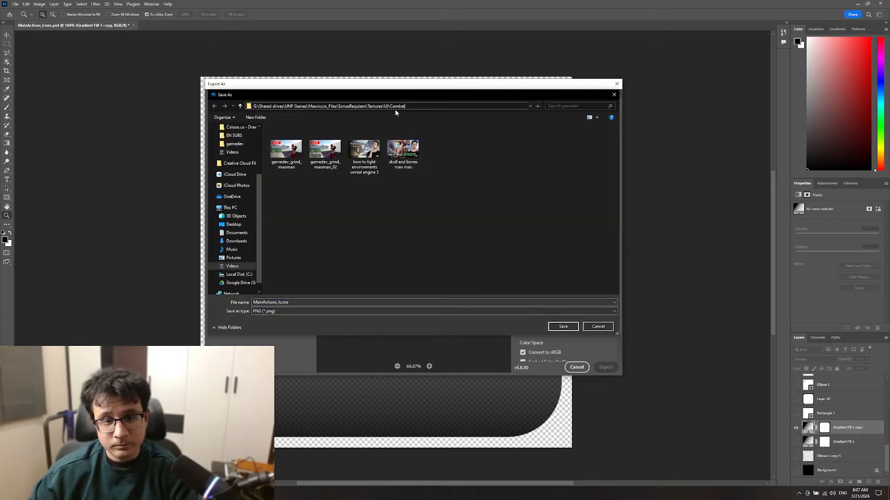
key(Return)
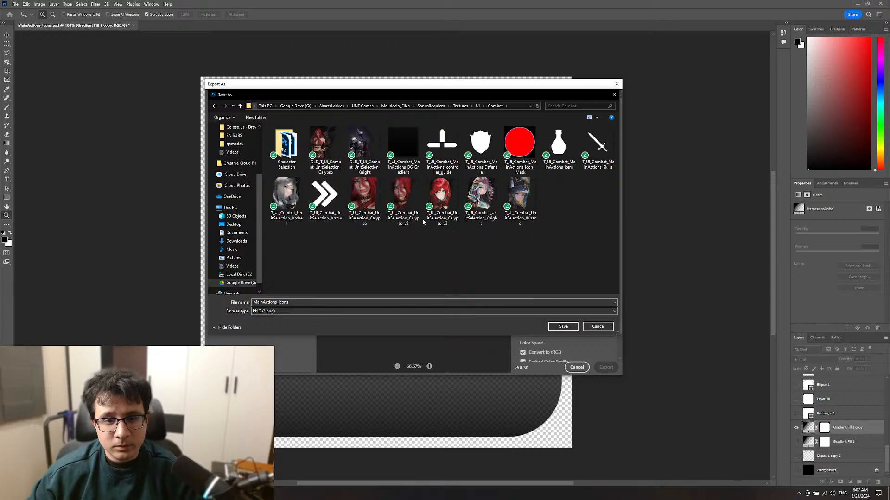
double_click(400, 139)
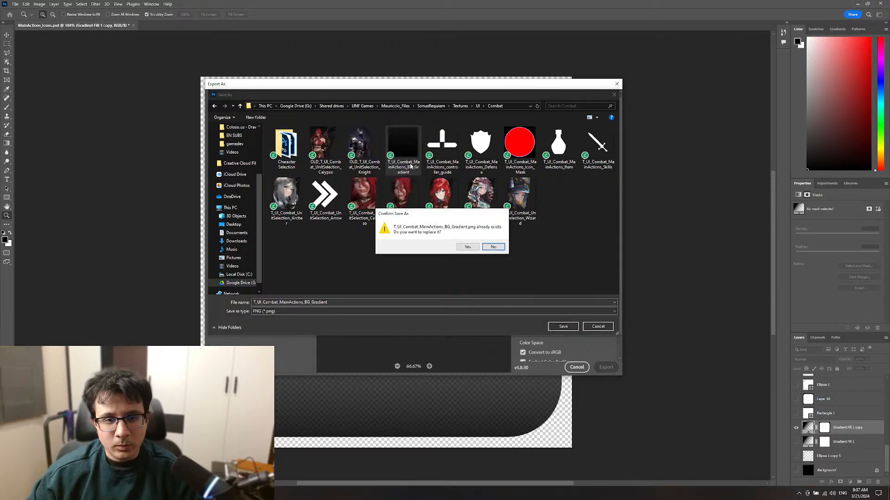
click(472, 248)
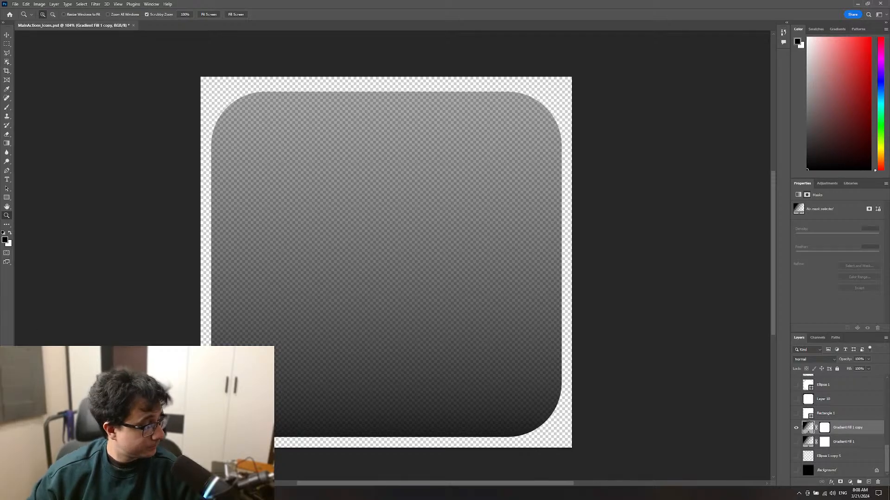
Step: Switch to Unreal Editor and reimport the T_UI_Combat_MainActions_BG_Gradient texture from the MainActions folder
key(alt+Tab)
right_drag(355, 255, 426, 262)
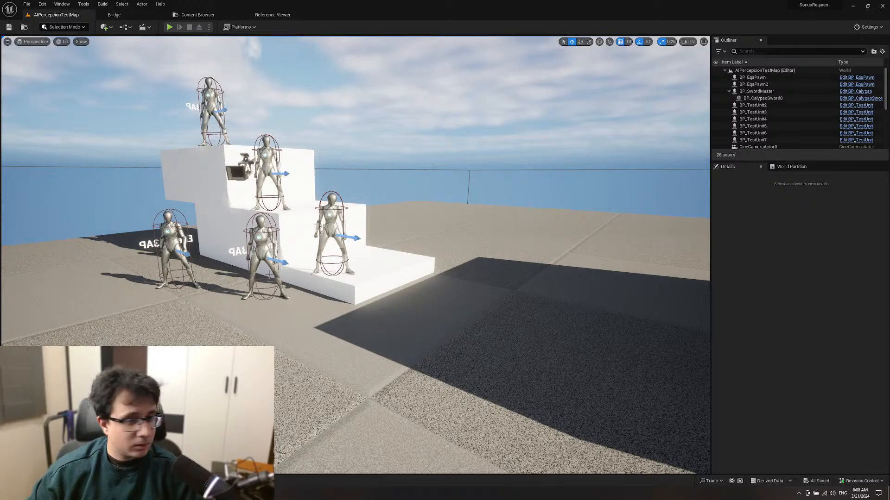
right_drag(377, 268, 357, 275)
key(ctrl+space)
click(460, 357)
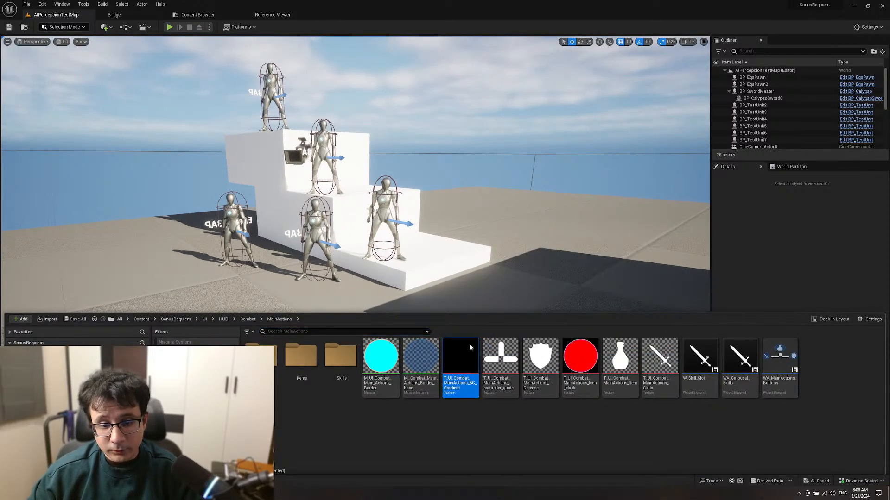
right_click(468, 345)
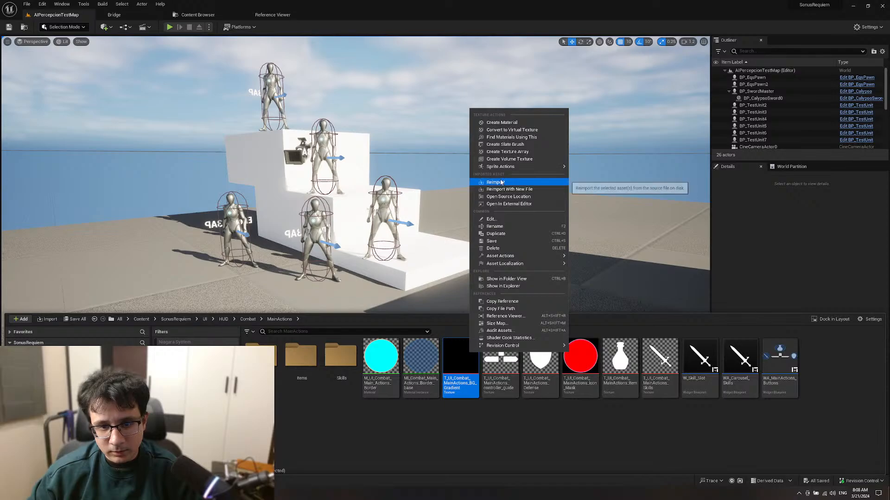
click(504, 182)
Step: Inspect the reimported gradient texture's rounded corners and transparency in the texture editor, and close it
double_click(469, 372)
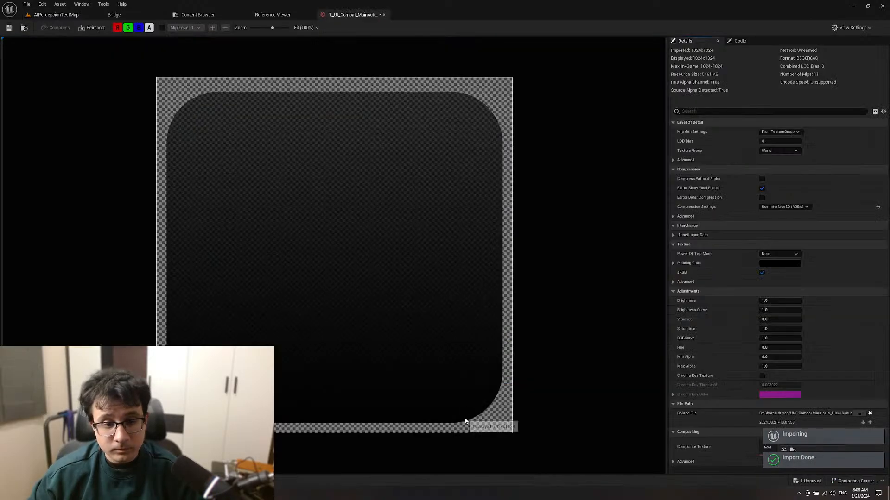
scroll(387, 355, up, 2)
scroll(387, 356, down, 3)
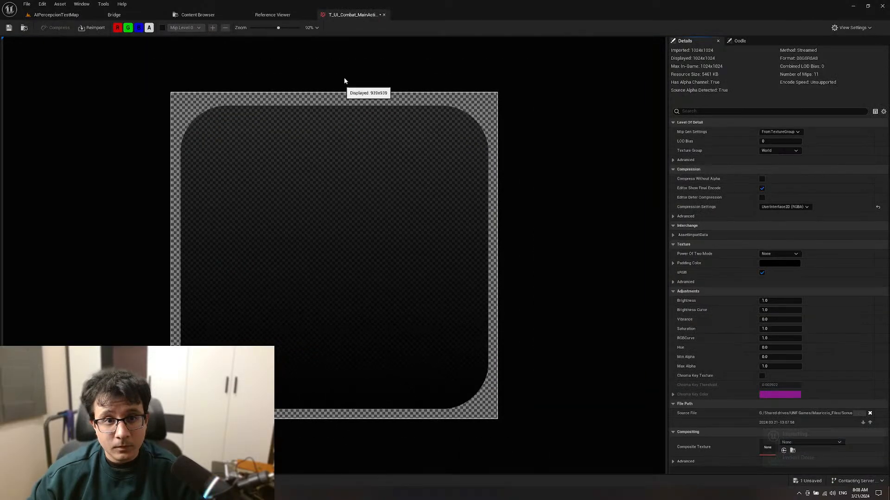
middle_click(347, 17)
Step: Play the AIPercepcionTestMap level, cycle through the sword, potion and shield quick slots to check their background, and stop the simulation
click(80, 17)
click(170, 28)
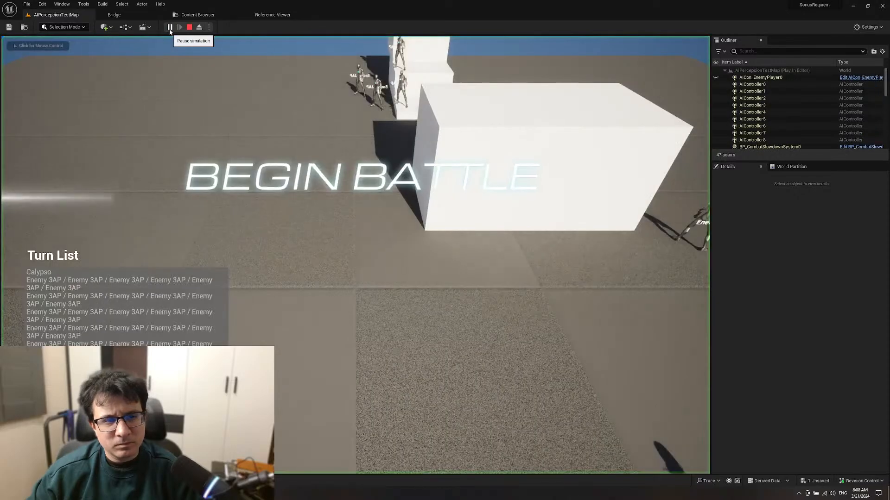
key(w)
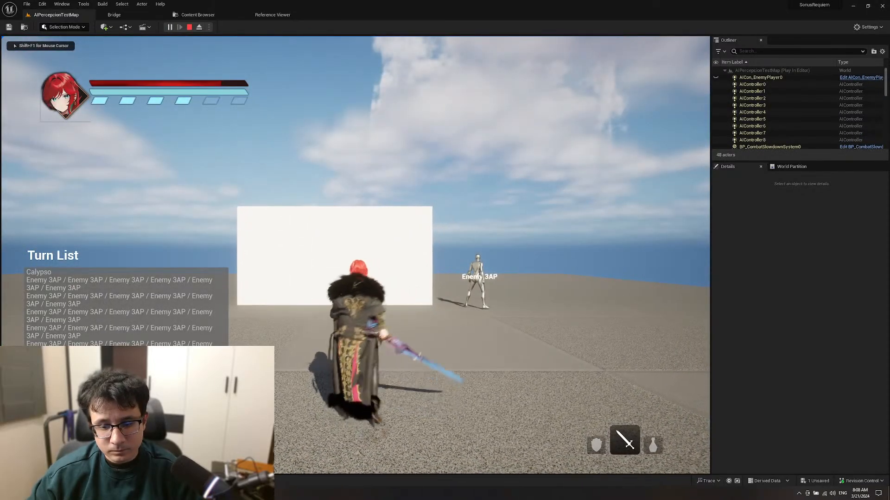
key(shift)
scroll(355, 255, down, 1)
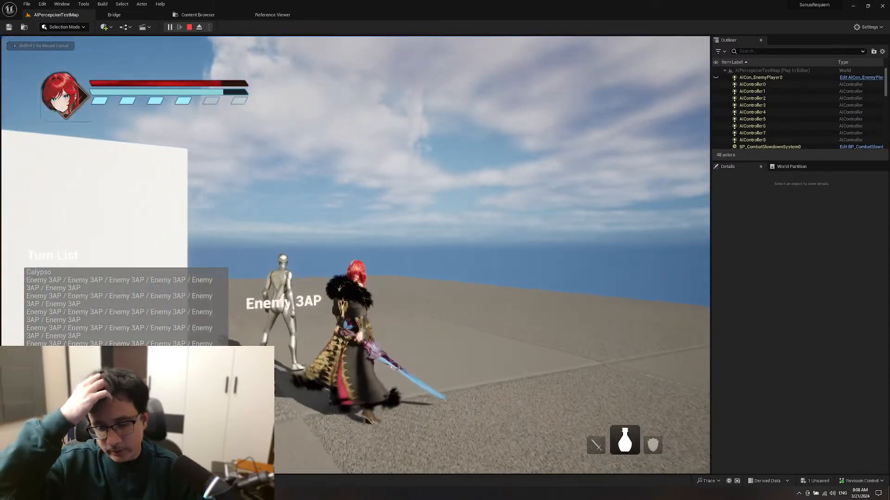
scroll(356, 254, down, 1)
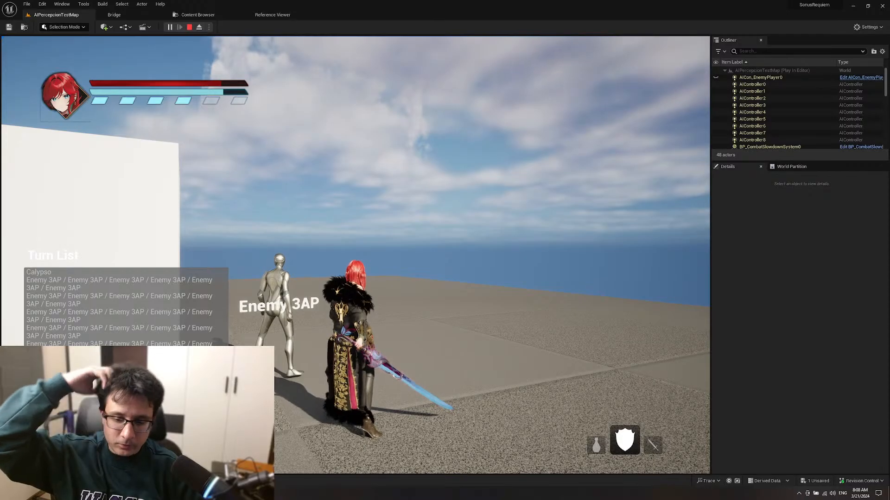
scroll(356, 254, down, 1)
key(Escape)
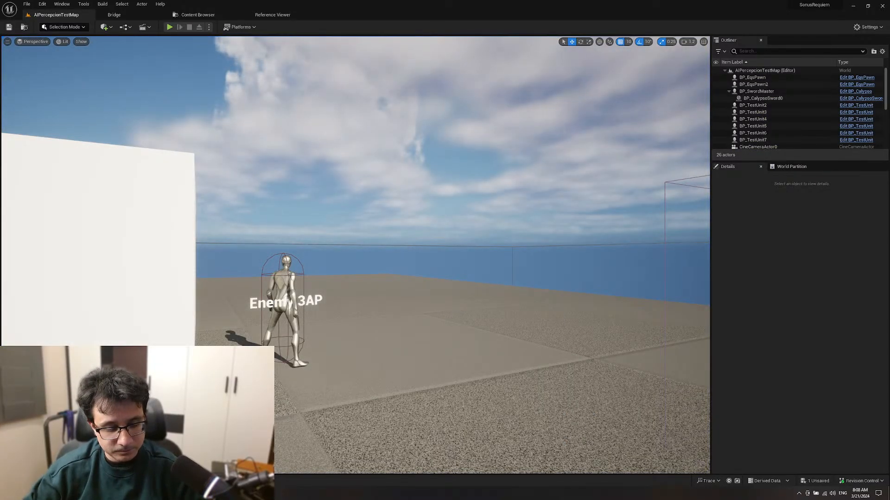
Step: Switch to Photoshop, duplicate the Gradient Fill 1 copy layer and hide the original
key(alt+Tab)
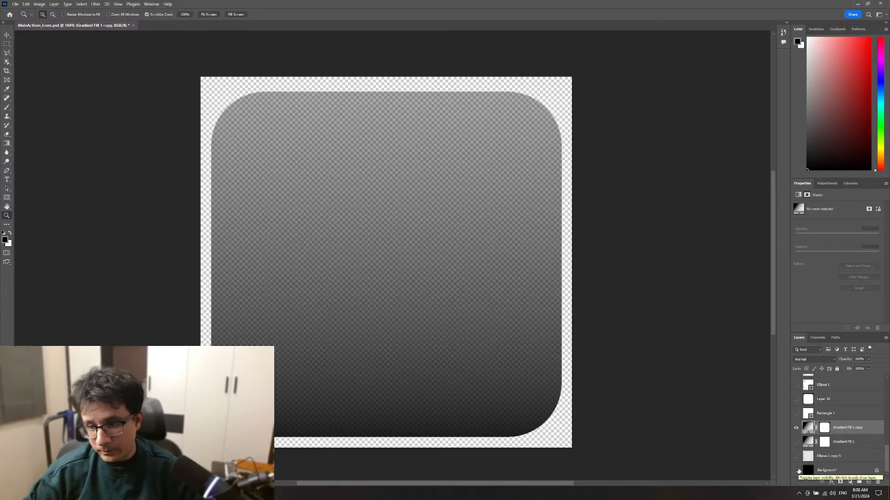
key(ctrl+j)
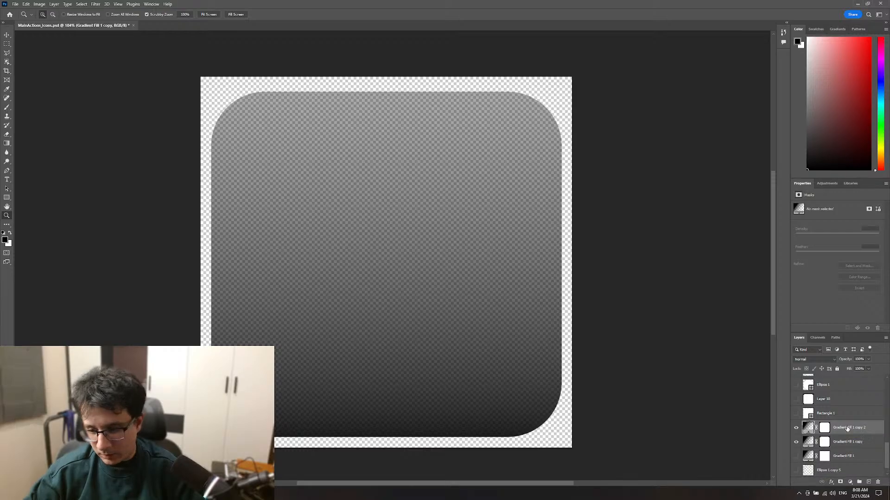
click(796, 442)
click(796, 442)
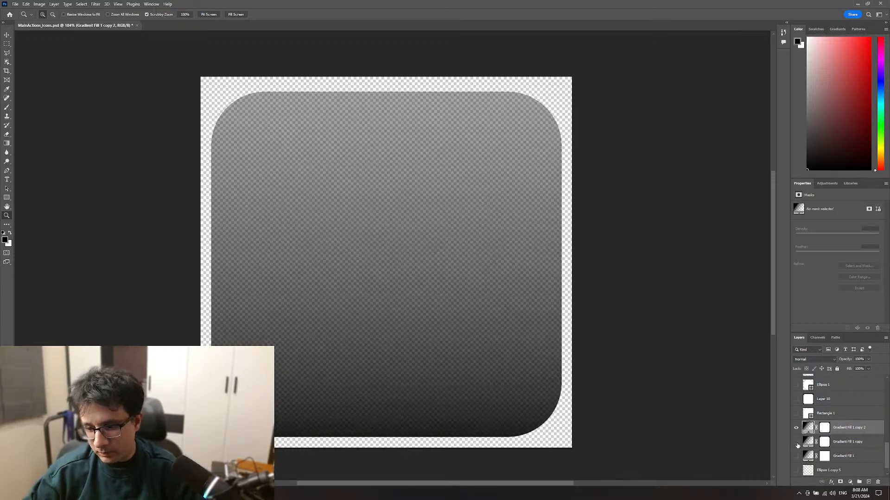
Step: Try a Gaussian Blur with a 19.4 pixel radius on the duplicate gradient layer's mask, undo it, and return to the normal layer view
click(825, 429)
alt+click(826, 428)
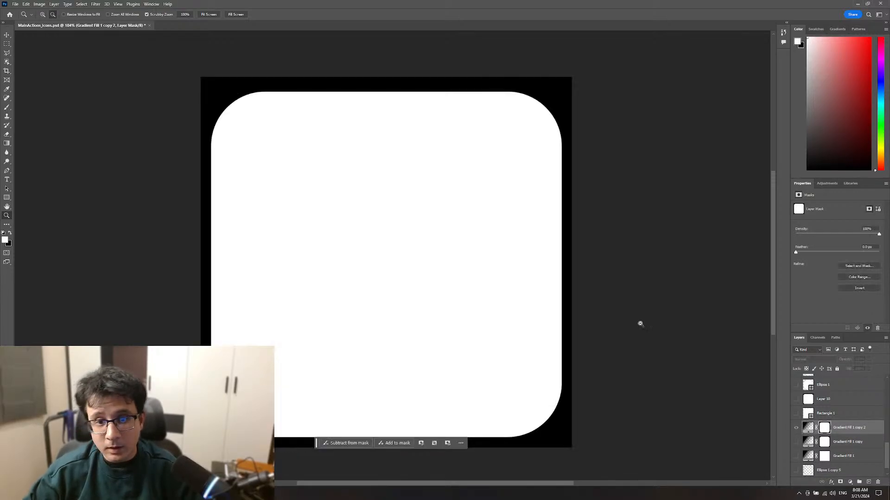
click(96, 4)
mouse_move(134, 94)
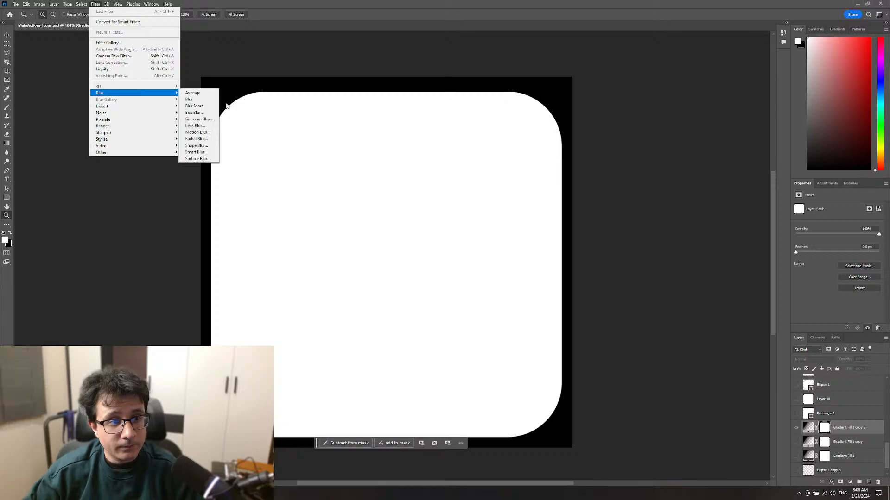
click(198, 119)
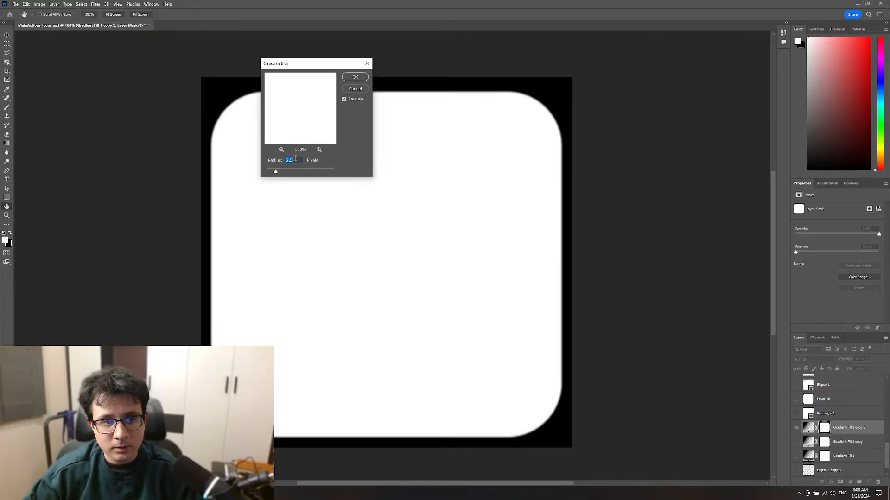
drag(275, 171, 296, 174)
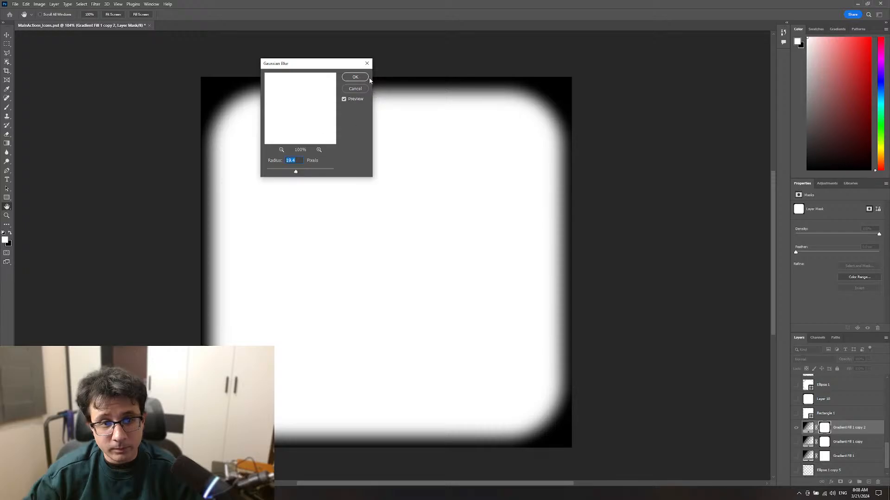
click(351, 79)
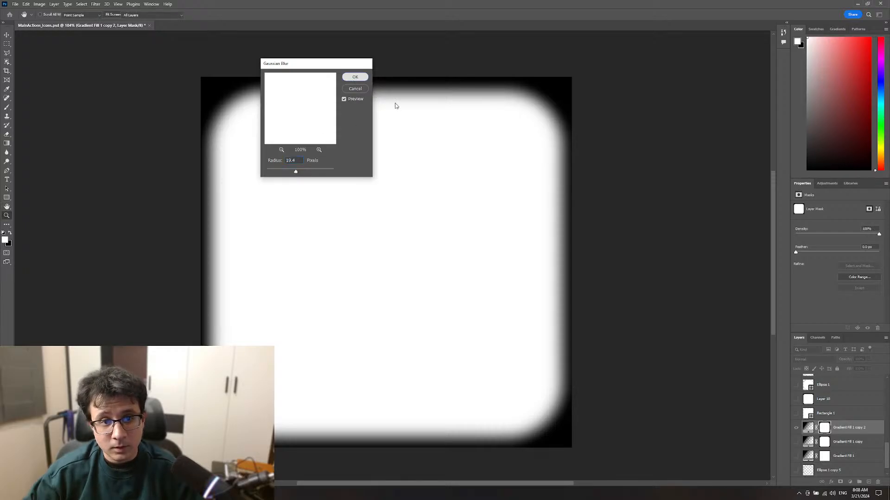
drag(566, 213, 516, 243)
drag(518, 246, 419, 227)
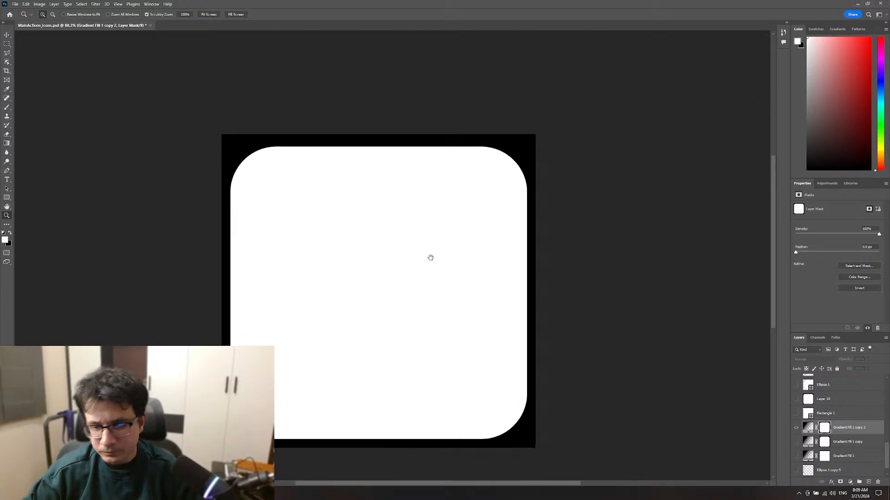
click(808, 427)
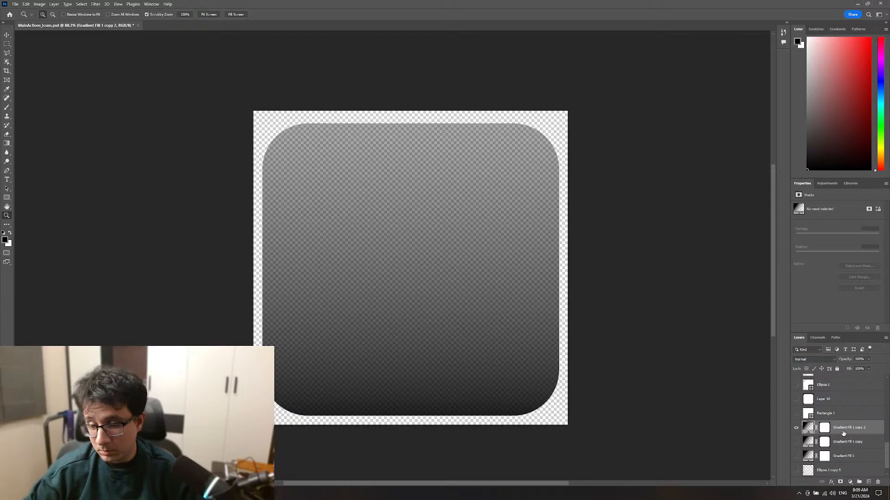
Step: Try stamping the visible layers into a new layer, first without and again with the black Background shown, undoing both attempts
scroll(843, 434, down, 1)
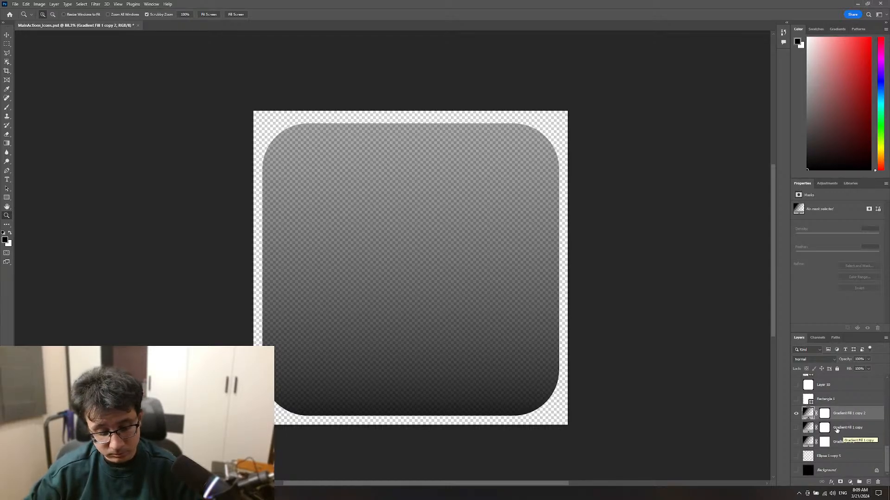
key(ctrl+shift+alt+e)
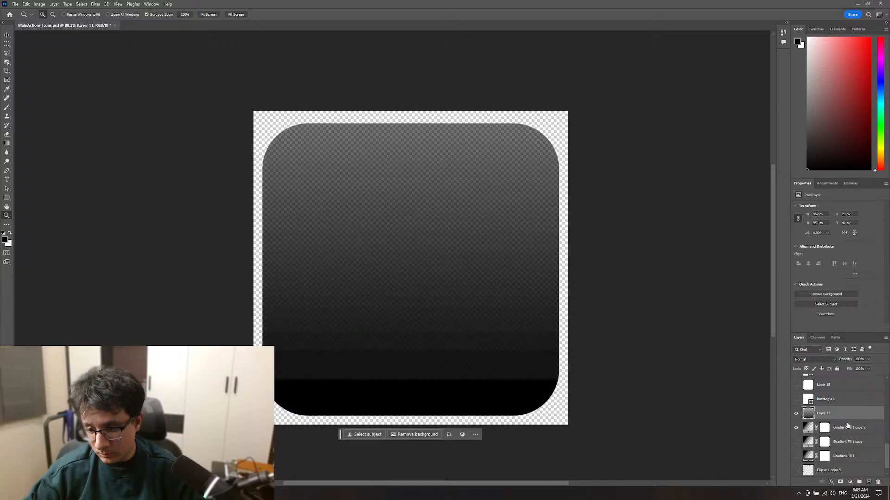
key(ctrl+z)
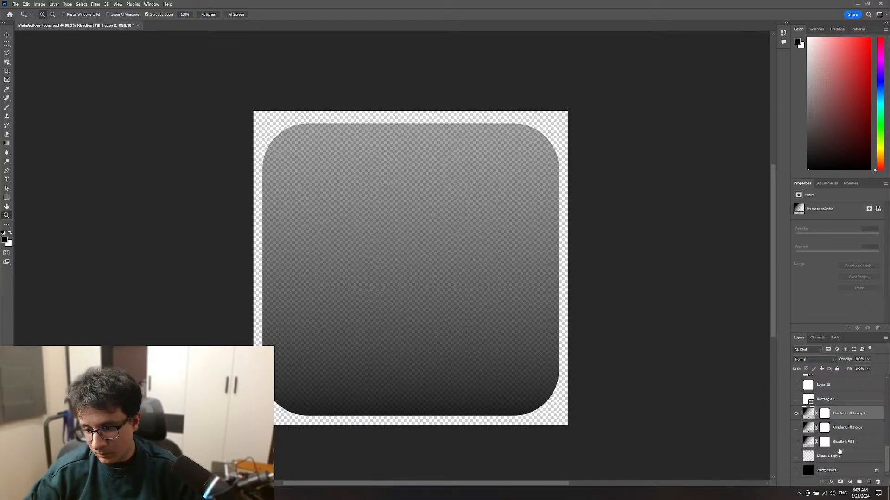
click(797, 470)
key(ctrl+shift+alt+e)
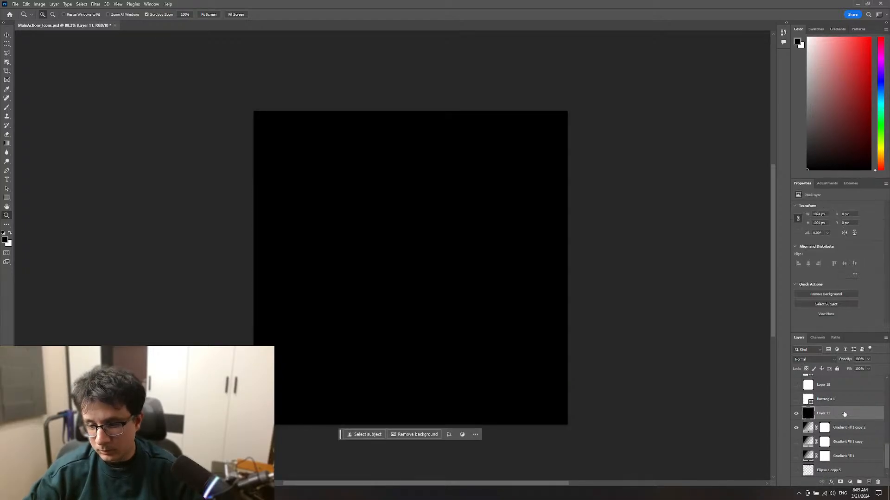
key(ctrl+z)
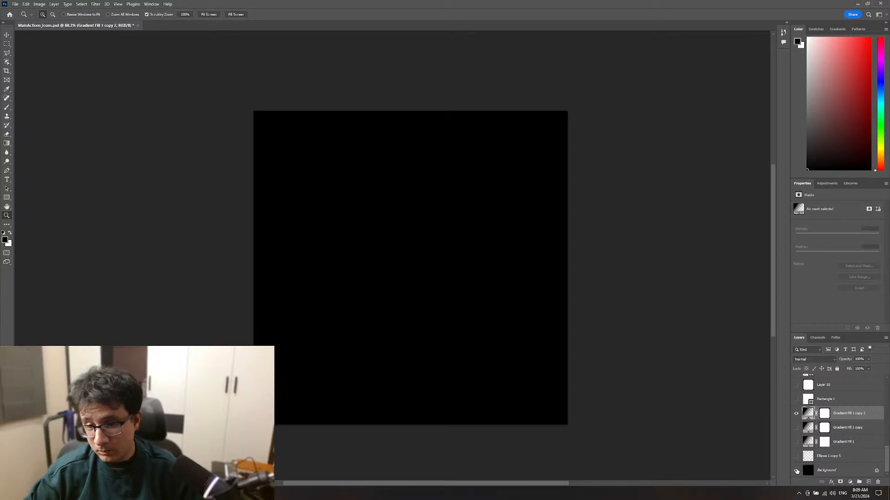
click(796, 470)
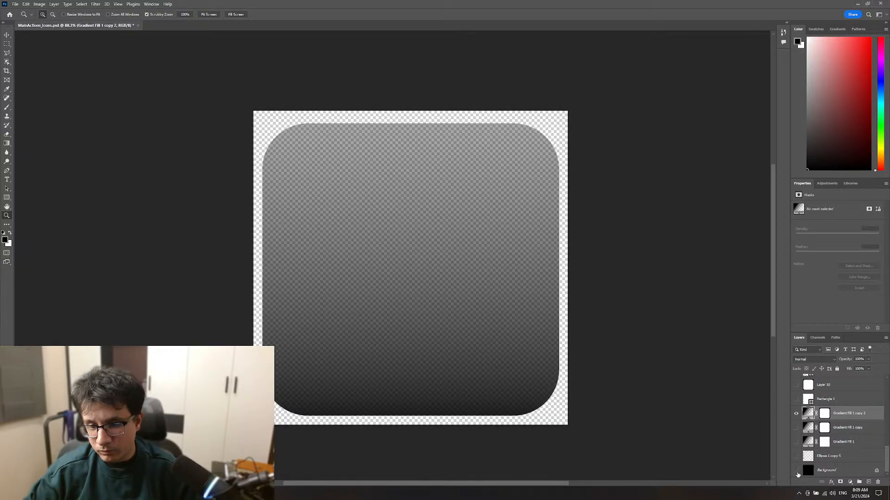
Step: Stamp the visible gradient into a new pixel layer above Gradient Fill 1 copy 2, keeping the Background hidden
click(827, 471)
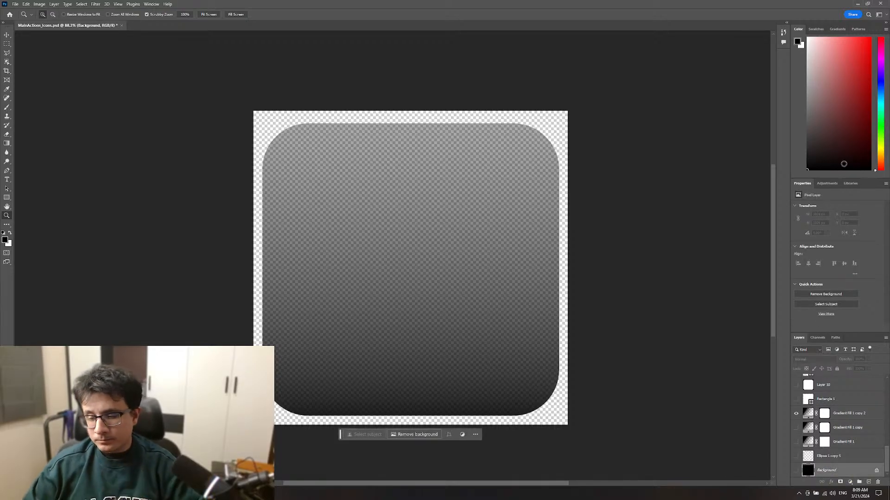
click(808, 414)
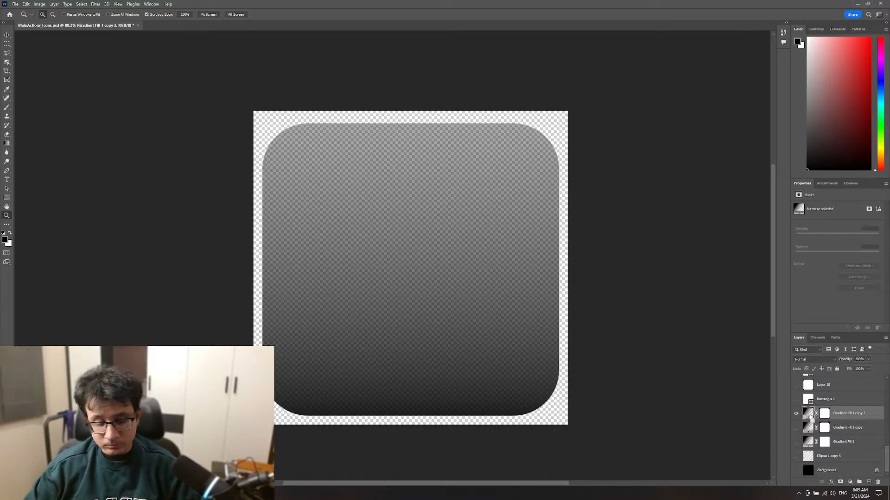
key(ctrl+shift+alt+e)
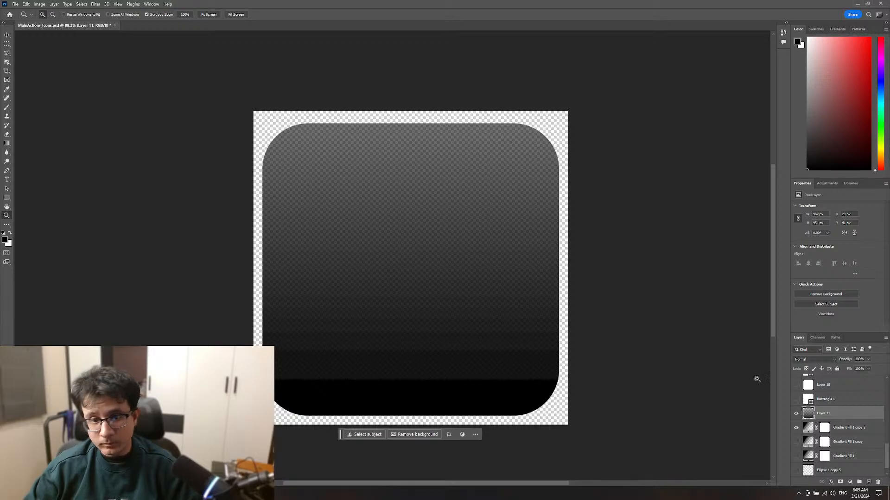
Step: Try erasing the top edge of the stamped gradient layer with a large soft eraser, undo the stroke and reduce the eraser size
mouse_move(541, 180)
ctrl+mouse_down()
mouse_move(549, 181)
mouse_move(542, 181)
ctrl+mouse_up()
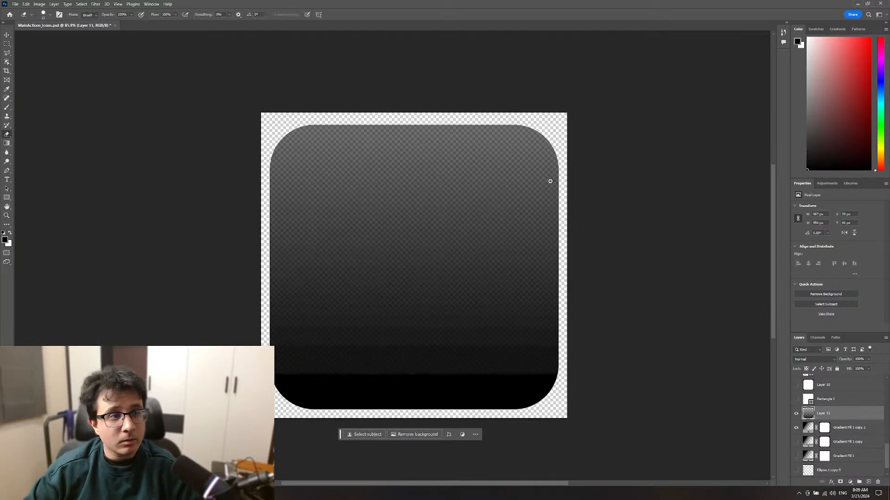
click(51, 14)
click(13, 93)
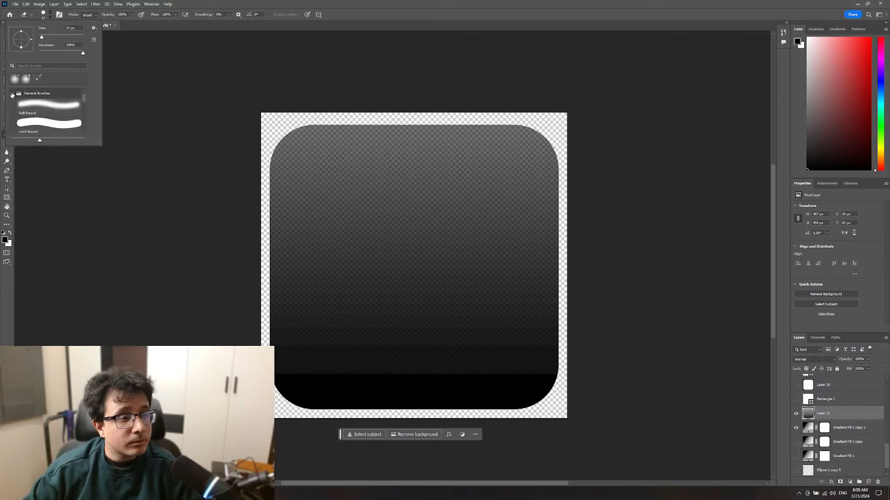
click(306, 3)
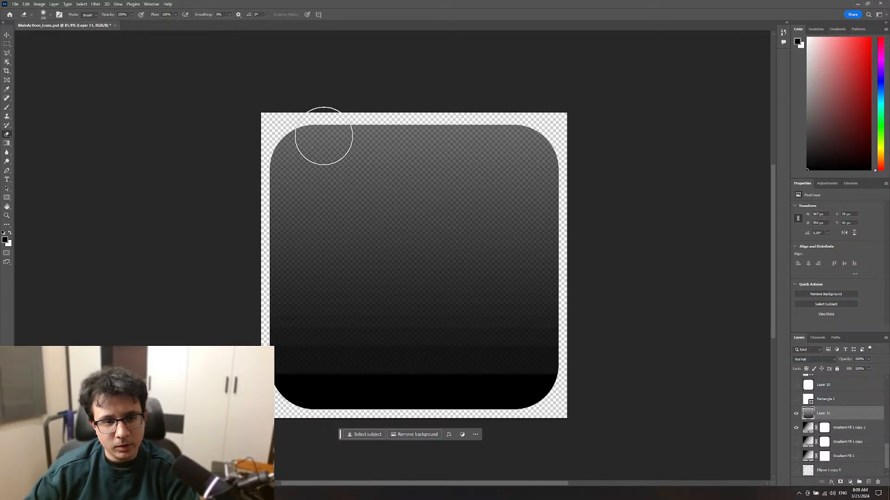
key(bracketright)
key(bracketright)
key(bracketright)
drag(172, 107, 750, 106)
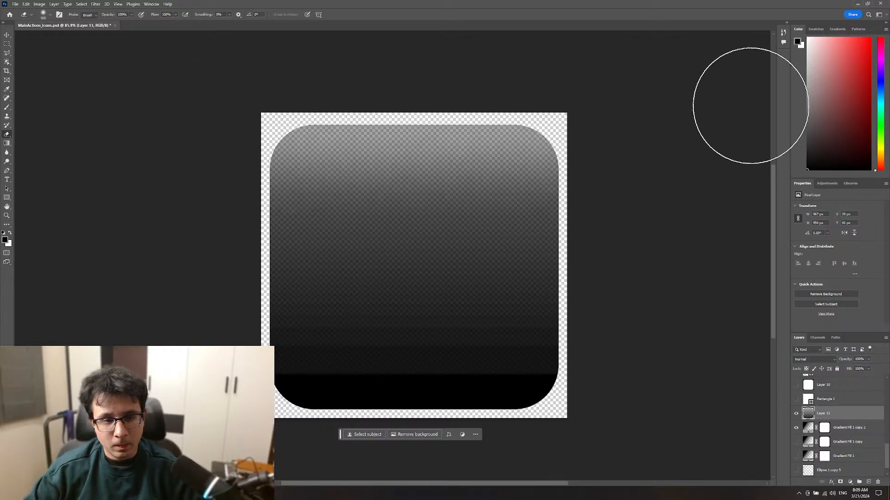
key(ctrl+z)
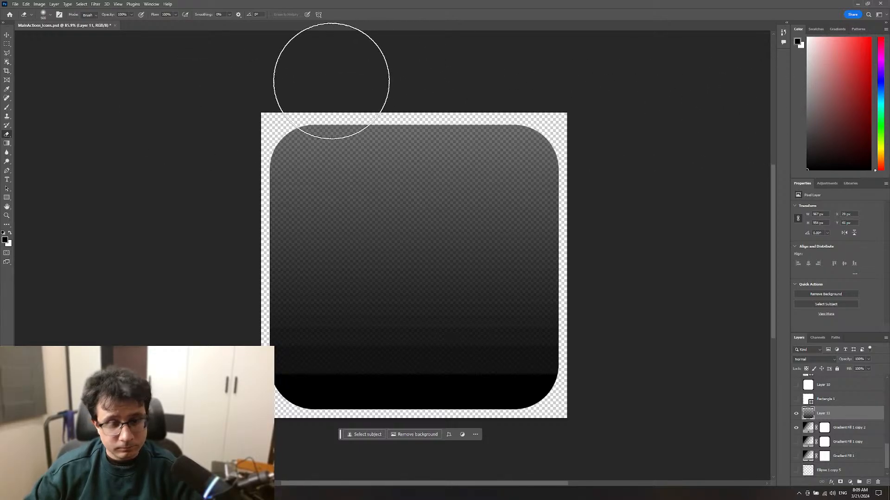
key(bracketleft)
key(bracketleft)
key(bracketleft)
key(bracketleft)
key(bracketleft)
key(bracketleft)
key(bracketleft)
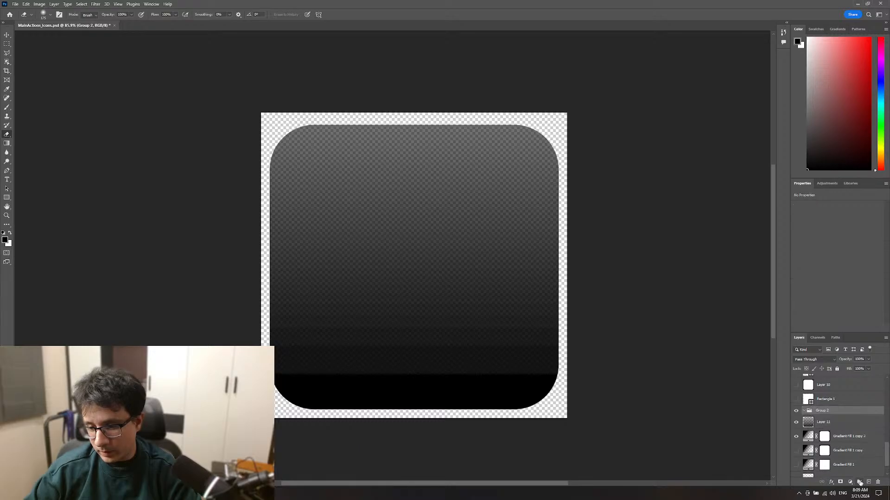
Step: Add a layer mask to the stamped gradient layer and paint black across its top edge with an enlarged soft brush
click(840, 481)
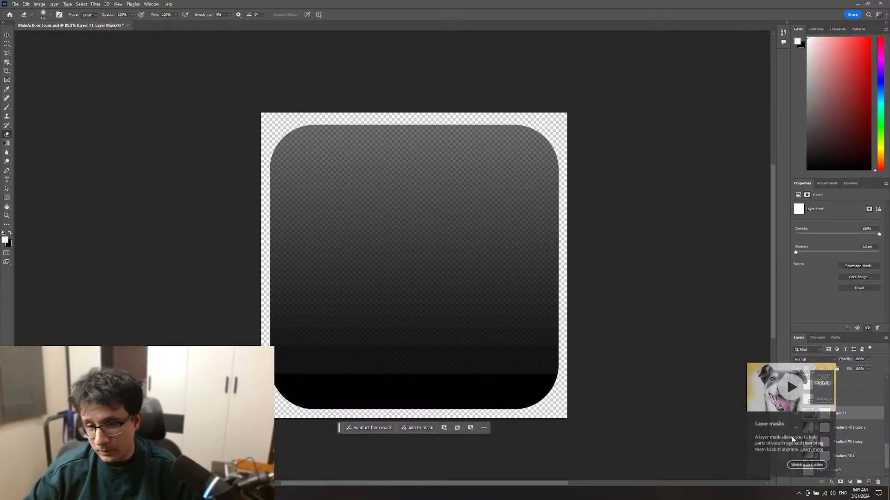
key(x)
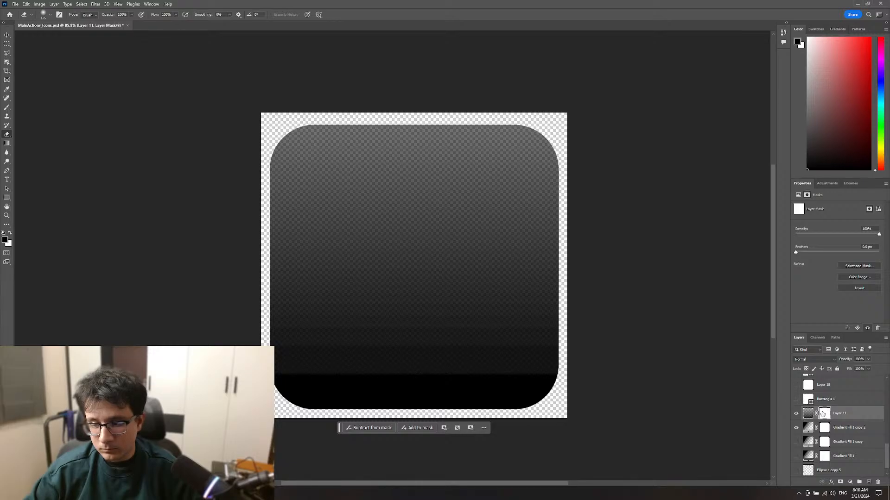
key(b)
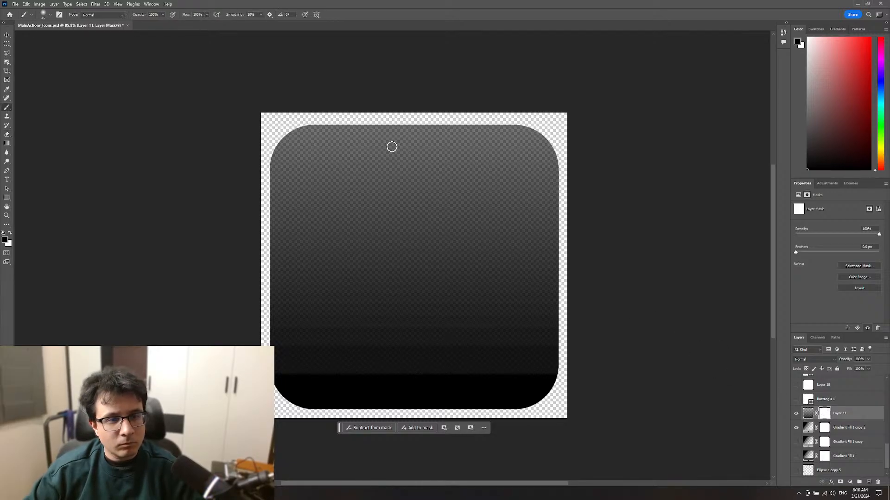
key(bracketright)
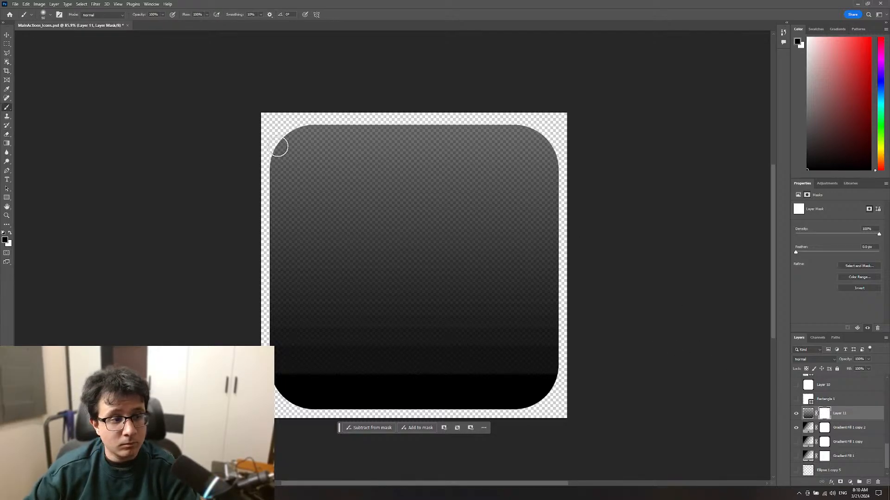
key(bracketright)
drag(214, 134, 683, 119)
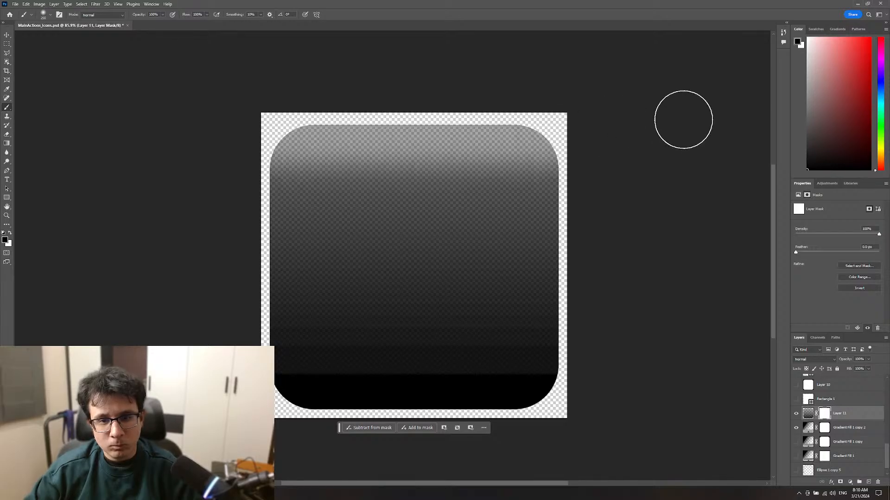
Step: Undo the last mask stroke and try repainting black across the top edge of the stamped gradient's layer mask
key(ctrl+z)
drag(229, 93, 685, 90)
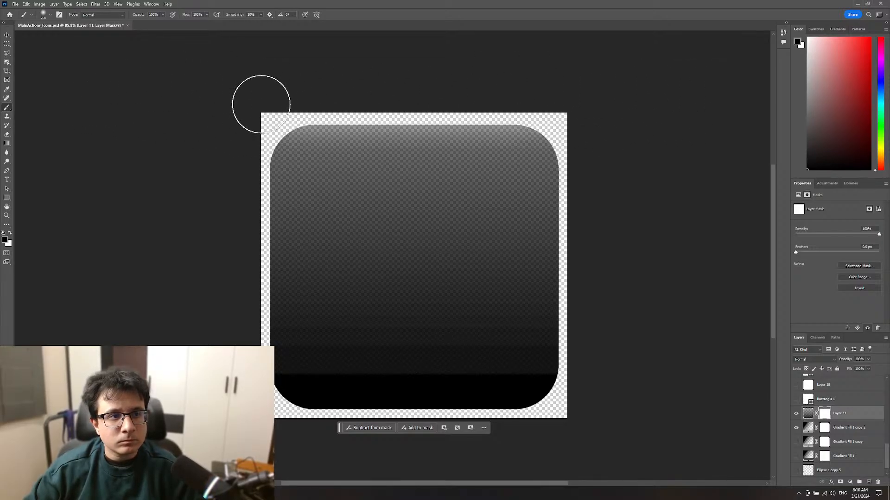
mouse_move(261, 105)
mouse_down()
mouse_move(0, 84)
mouse_move(697, 98)
mouse_move(111, 68)
mouse_up()
drag(185, 127, 613, 119)
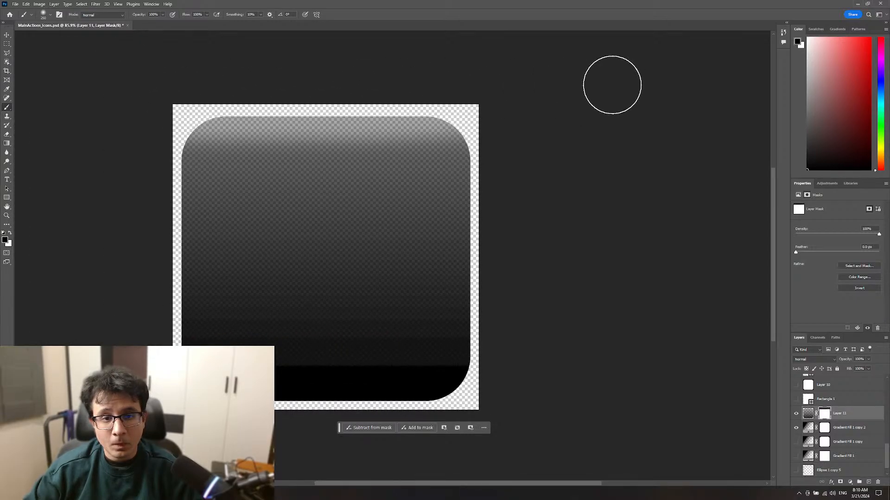
drag(319, 93, 335, 115)
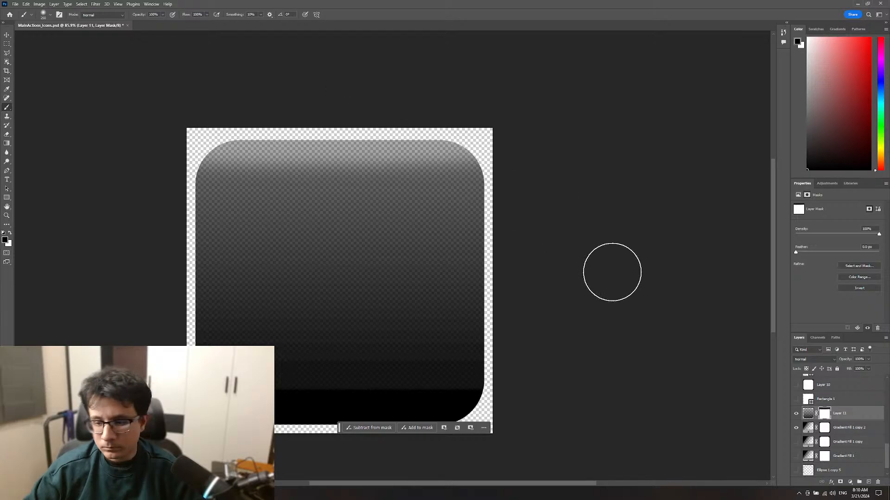
mouse_move(466, 137)
mouse_down()
mouse_move(332, 134)
mouse_move(383, 131)
mouse_up()
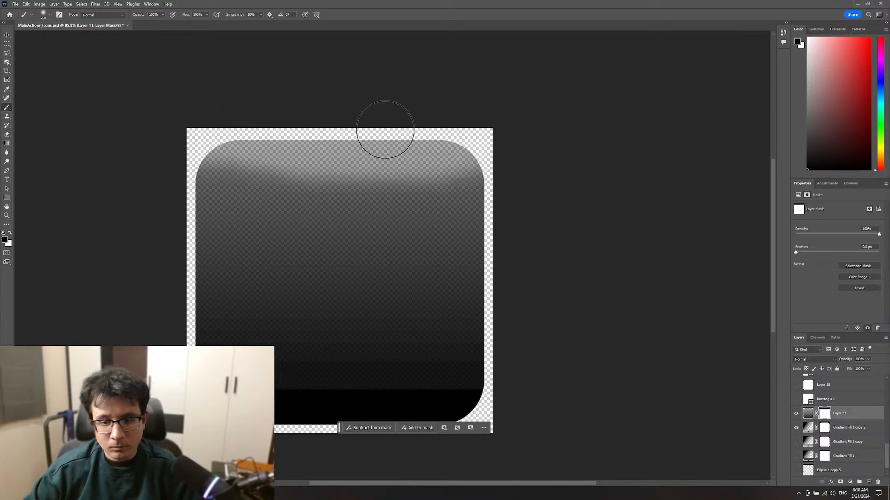
Step: Hide Gradient Fill 1 copy 2, undo the earlier mask strokes and repaint a soft black fade along the stamped layer's top edge
click(796, 429)
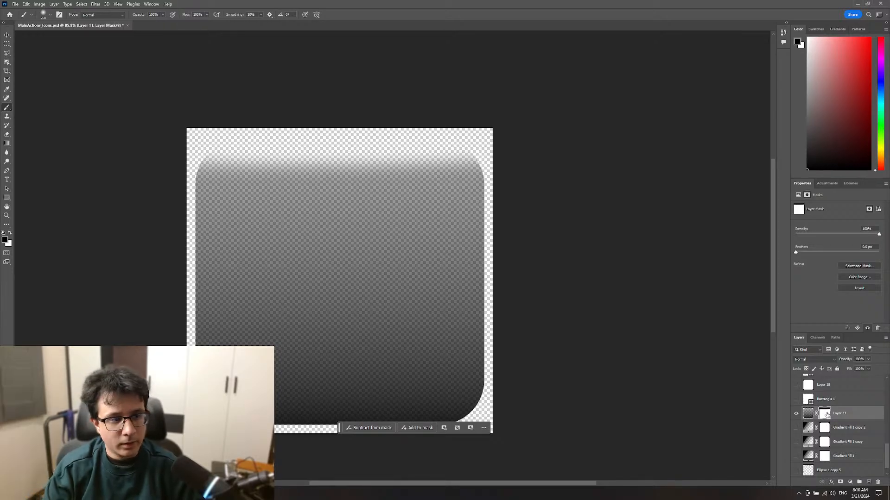
key(ctrl+z)
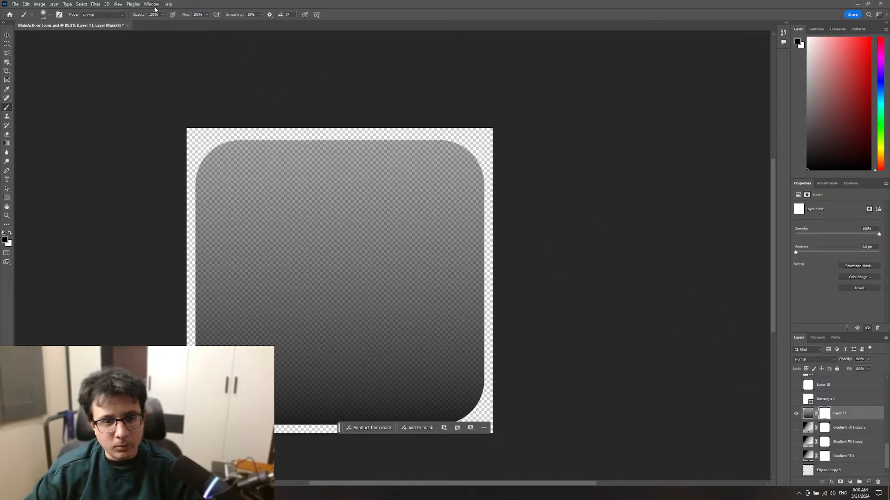
drag(178, 129, 317, 113)
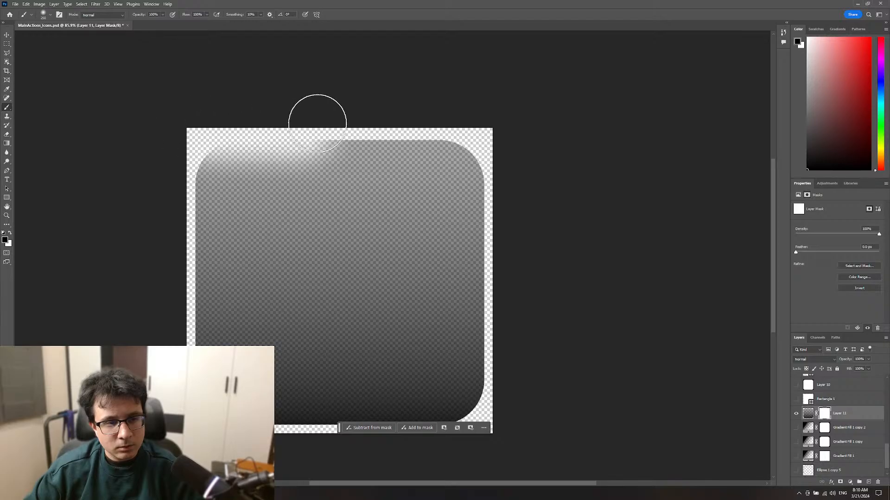
key(ctrl+z)
drag(176, 109, 463, 108)
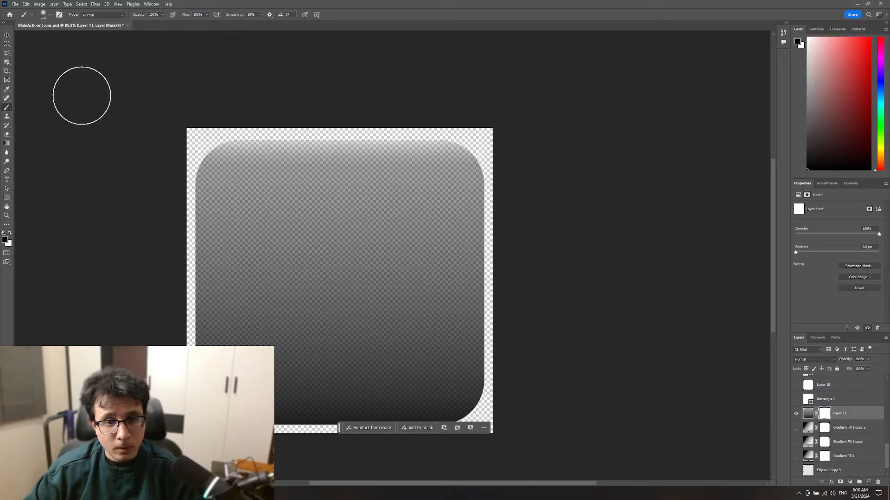
ctrl+scroll(187, 88, left, 5)
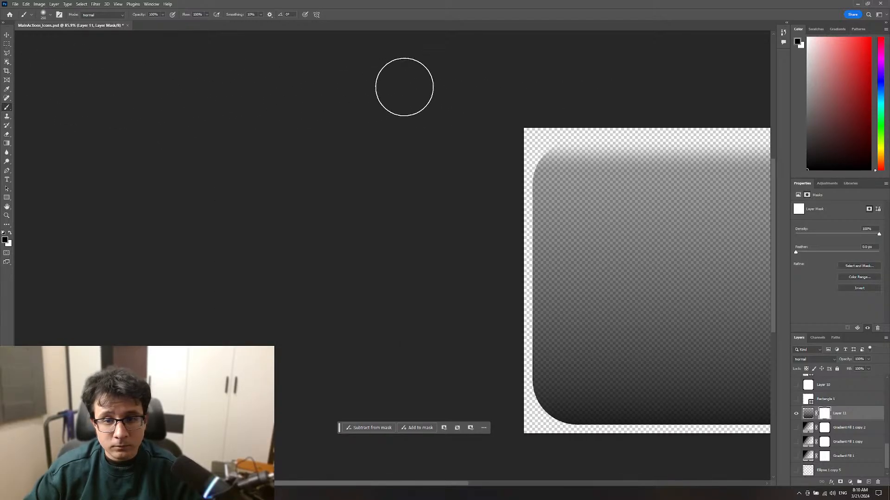
mouse_move(527, 137)
mouse_down()
mouse_move(188, 153)
mouse_move(376, 145)
mouse_move(62, 110)
mouse_move(756, 125)
mouse_move(234, 135)
mouse_move(444, 163)
mouse_move(300, 123)
mouse_move(444, 120)
mouse_move(444, 139)
mouse_up()
key(ctrl+z)
Step: Try painting black down the right edge of the stamped layer's mask, undoing each stroke
drag(478, 280, 516, 211)
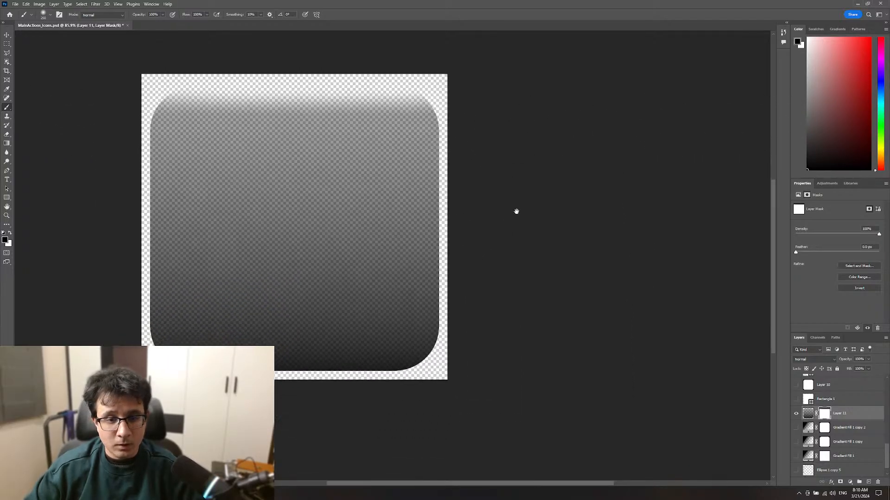
shift+click(477, 393)
key(ctrl+z)
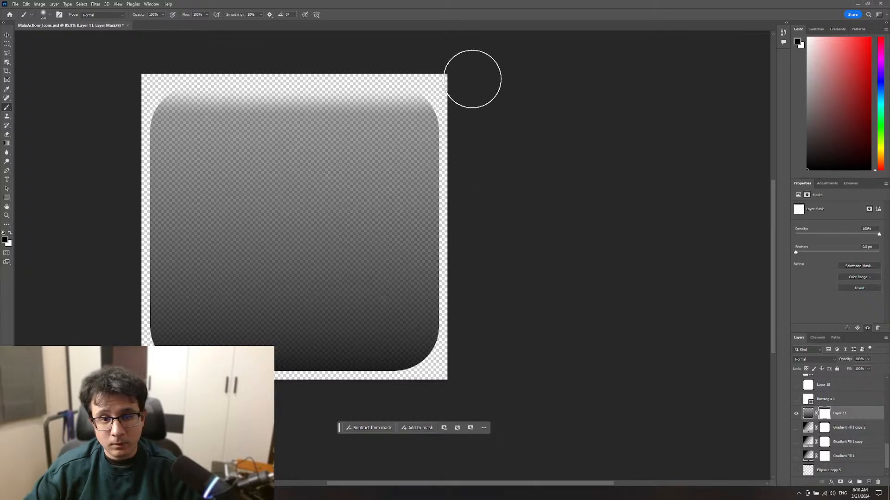
mouse_move(470, 79)
mouse_down()
mouse_move(479, 298)
mouse_move(536, 267)
mouse_up()
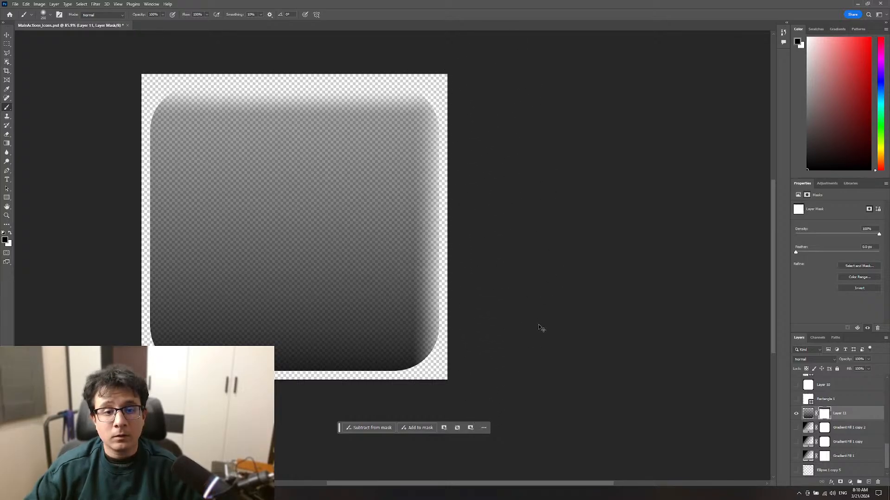
key(ctrl+z)
Step: Paint straight soft black strokes on the layer mask to fade the bottom and left edges of the gradient square
alt+scroll(537, 309, down, 3)
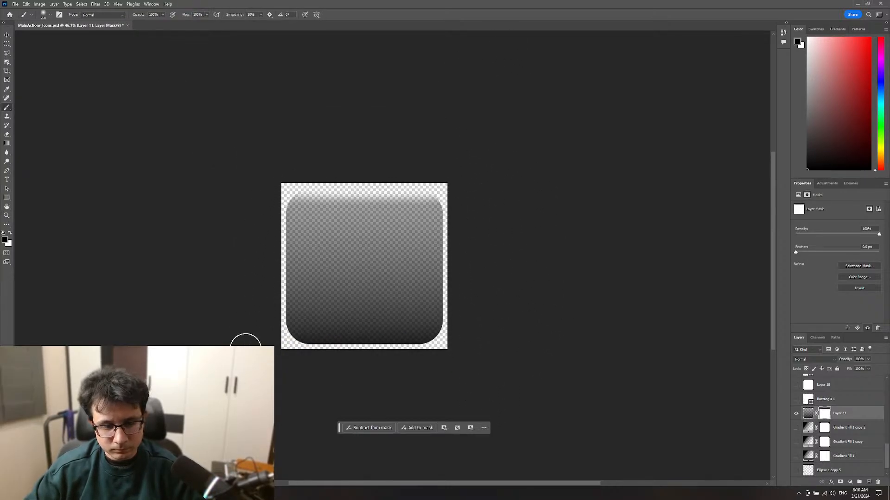
shift+drag(277, 361, 496, 363)
key(ctrl+z)
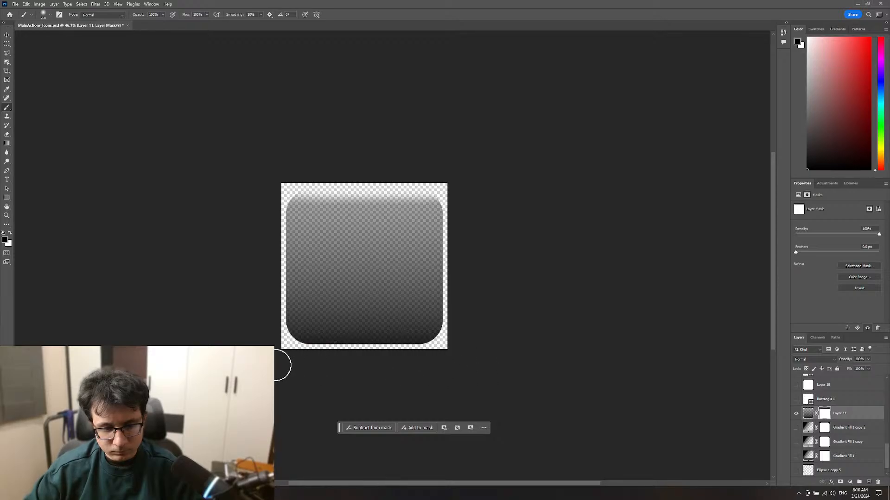
mouse_move(277, 365)
shift+mouse_down()
mouse_move(527, 379)
mouse_move(253, 394)
mouse_move(477, 408)
mouse_move(253, 403)
shift+mouse_up()
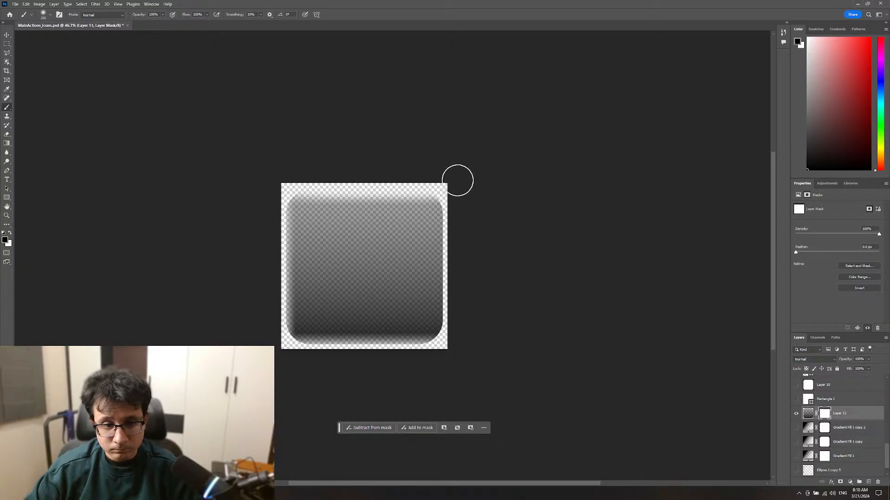
Step: Fade the gradient square's right edge with a straight soft black stroke on the layer mask, redoing the first attempt
shift+drag(458, 180, 457, 434)
key(ctrl+z)
mouse_move(461, 182)
shift+mouse_down()
mouse_move(468, 418)
mouse_move(493, 190)
mouse_move(499, 427)
shift+mouse_up()
key(z)
mouse_move(566, 308)
mouse_down()
mouse_move(528, 301)
mouse_move(565, 307)
mouse_up()
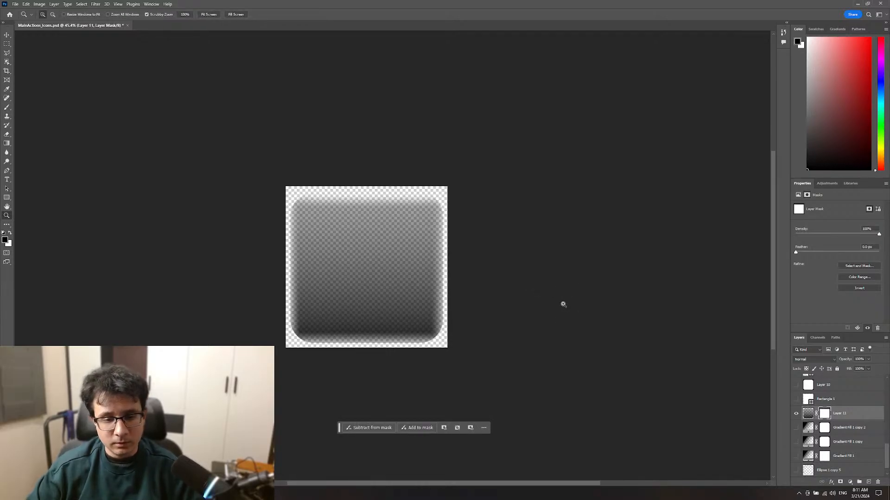
Step: Export the faded gradient as a transparent PNG, replacing T_UI_Combat_MainActions_BG_Gradient.png in the Combat textures folder
key(ctrl+alt+shift+w)
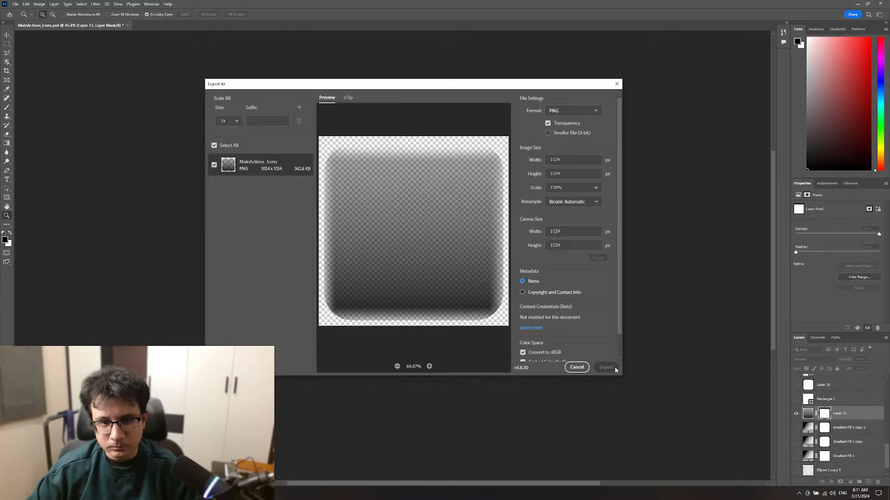
click(614, 368)
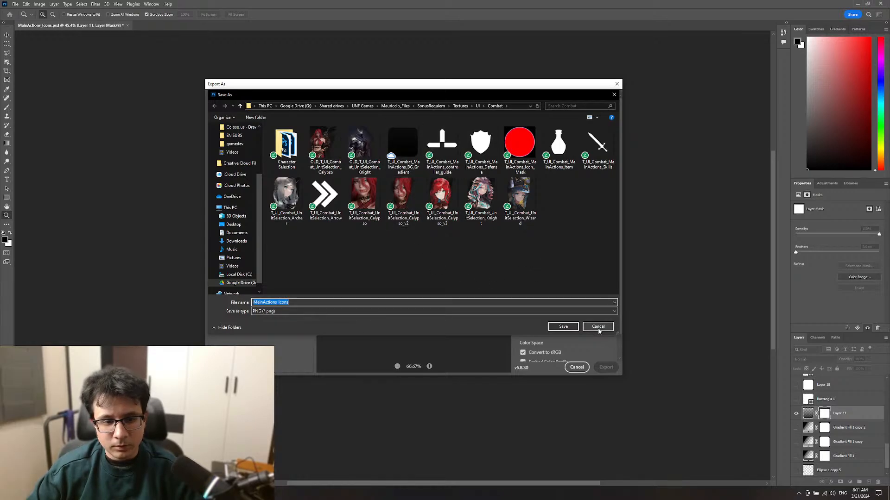
double_click(402, 144)
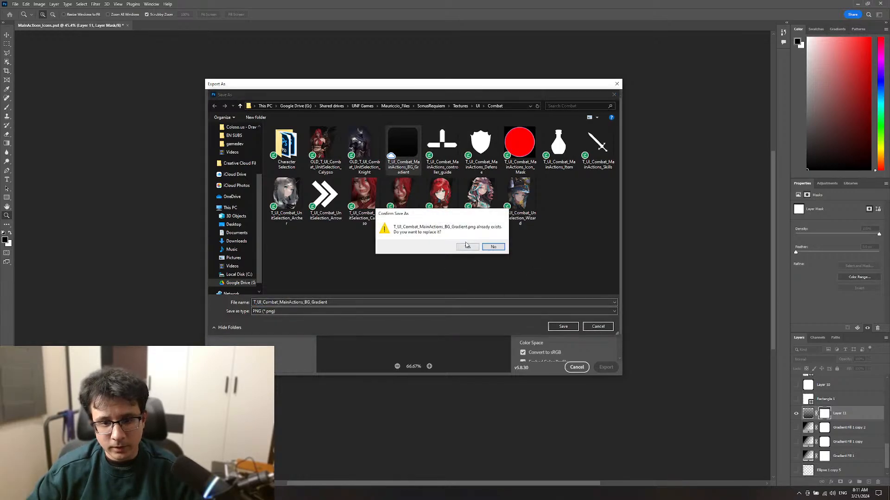
click(464, 246)
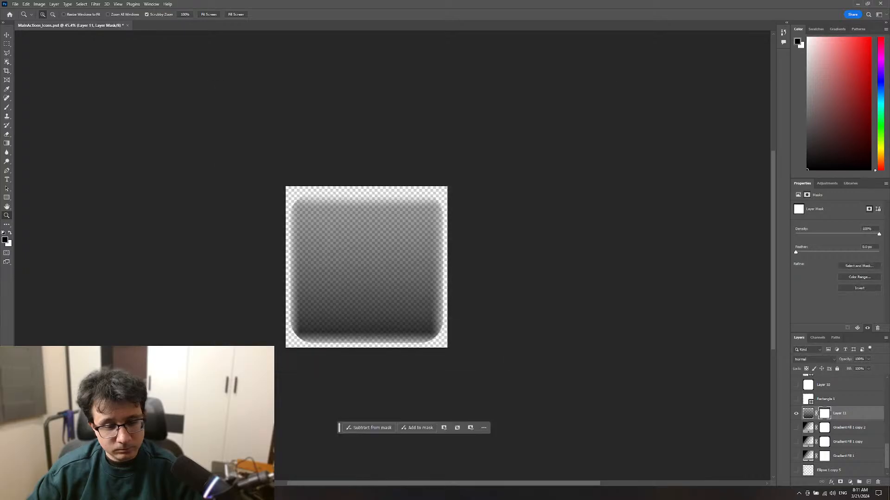
Step: Switch to Unreal Editor, reimport the T_UI_Combat_MainActions_BG_Gradient texture from the exported file and check out the asset
key(alt+Tab)
right_drag(456, 253, 417, 297)
key(ctrl+space)
right_click(467, 358)
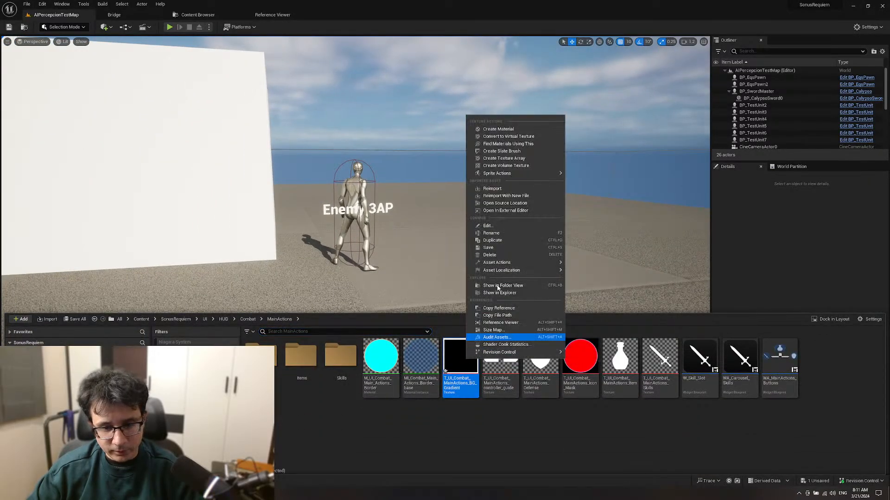
click(509, 196)
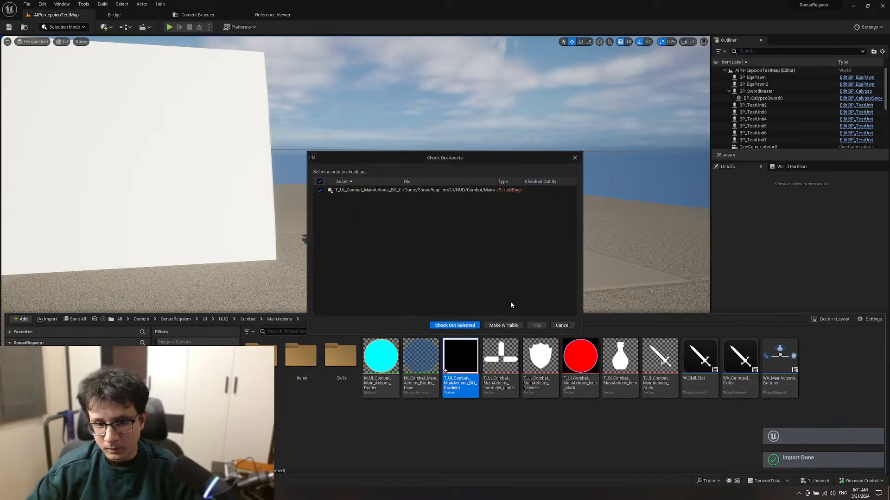
click(473, 325)
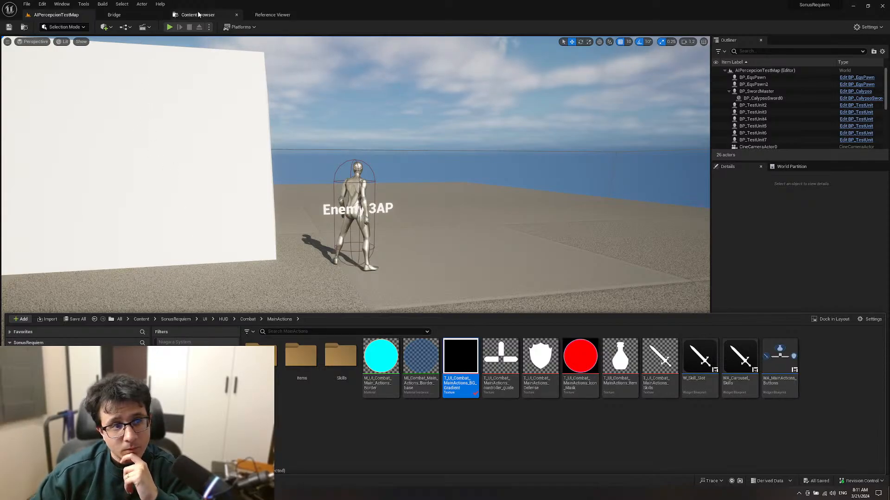
Step: Run the game in the editor, cycle through the quick slot icons to check their background, and stop the session
click(169, 27)
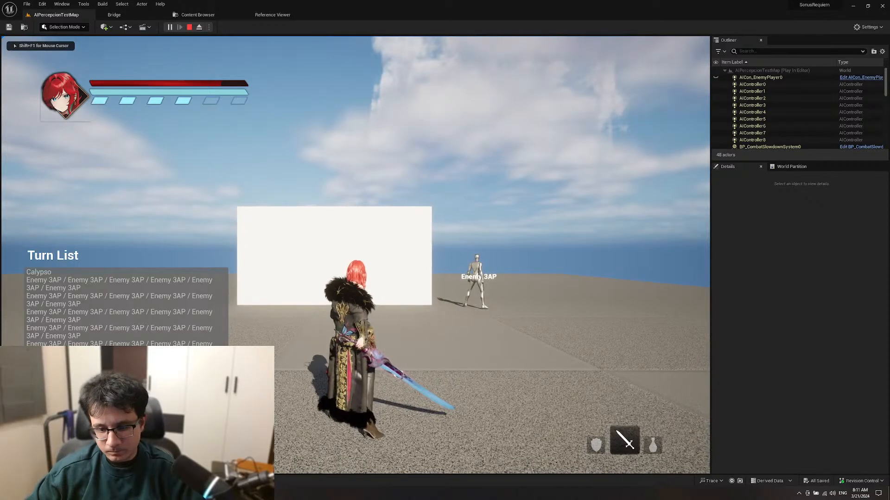
key(d)
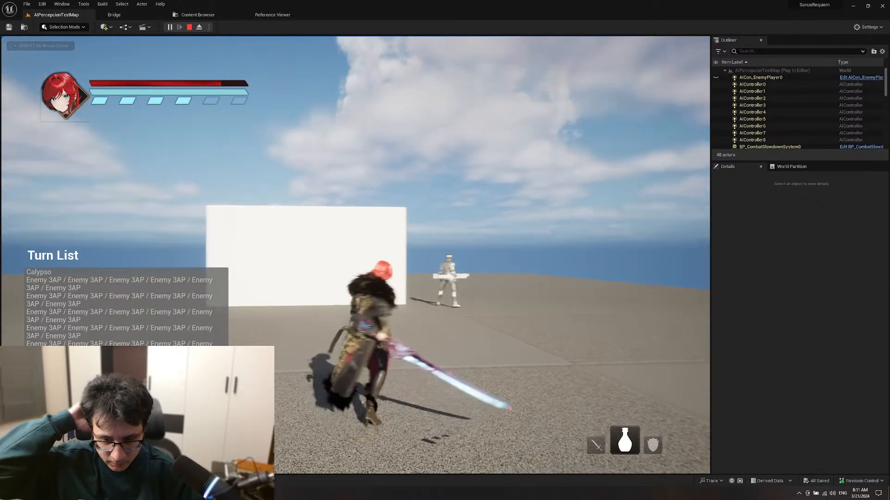
key(d)
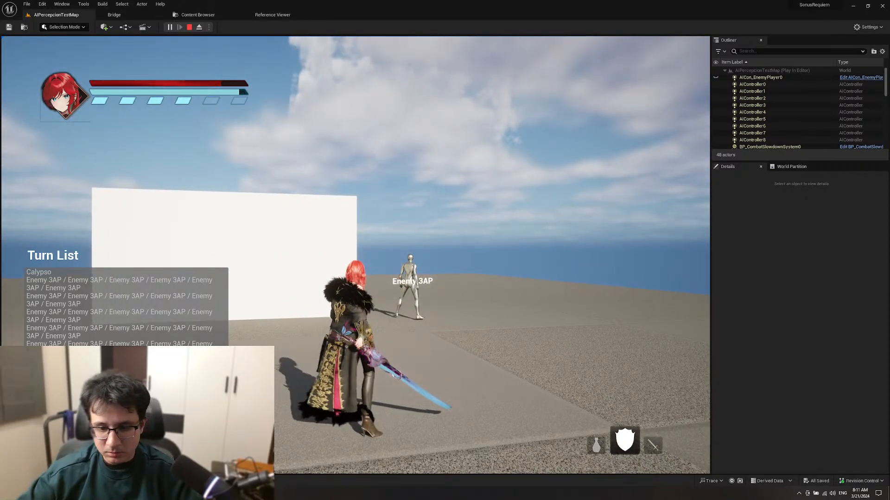
key(Escape)
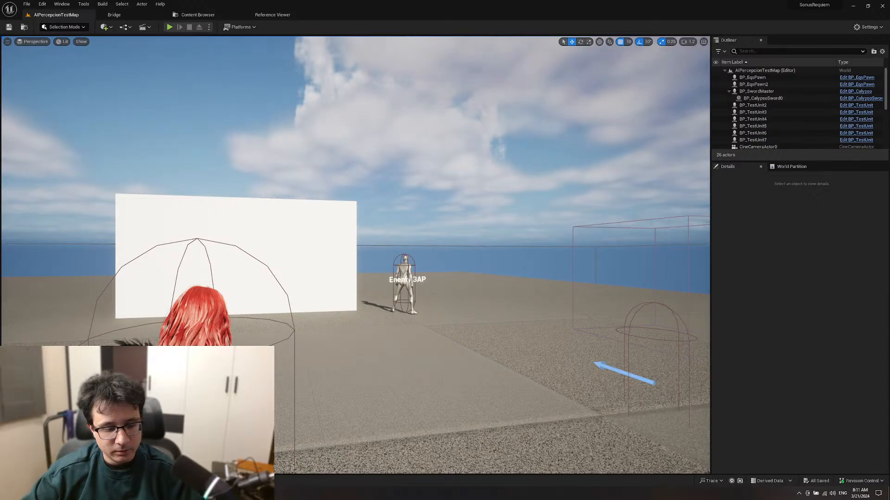
Step: Return to Photoshop and paint another soft black stroke down the left edge of the layer mask to fade it further
key(alt+Tab)
drag(394, 261, 770, 408)
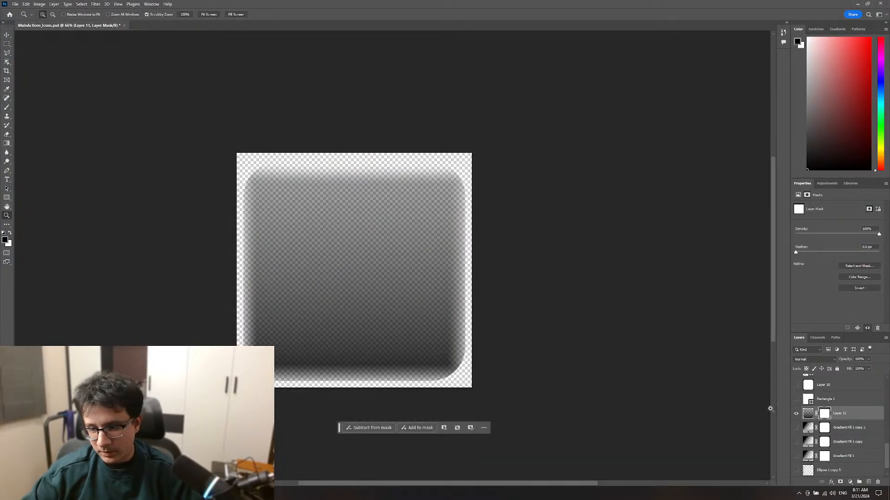
key(b)
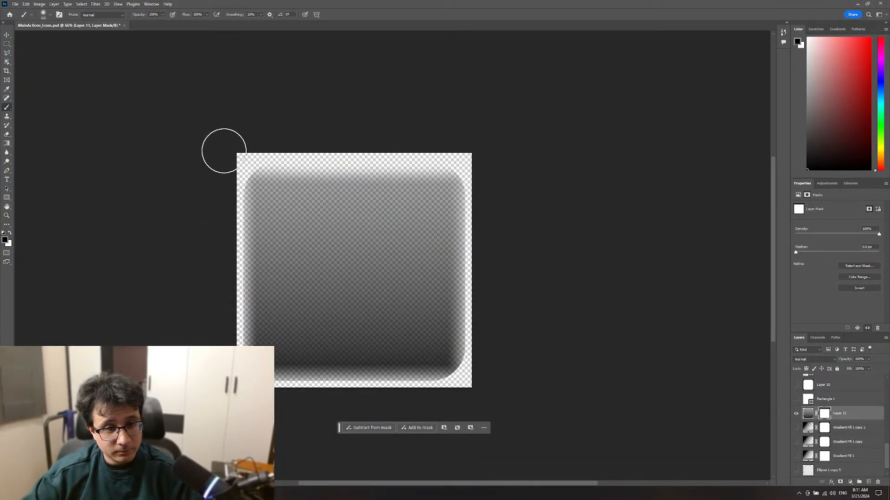
drag(224, 150, 218, 366)
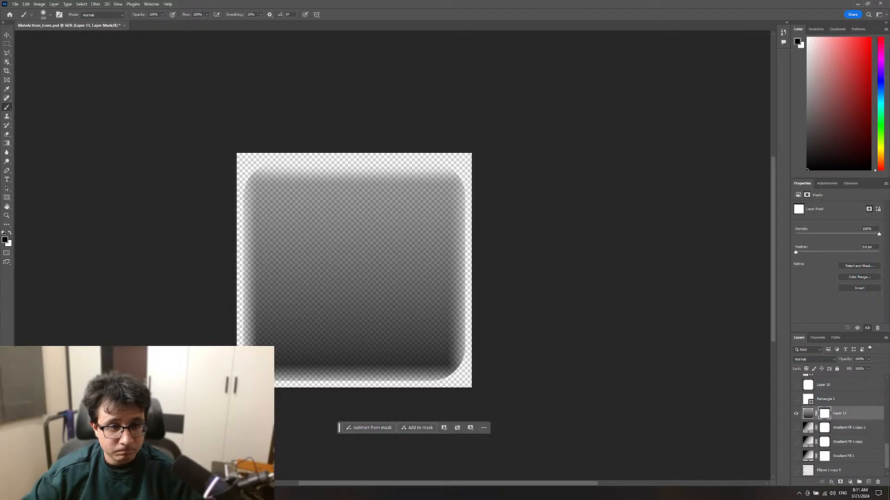
scroll(214, 292, up, 3)
scroll(218, 292, down, 10)
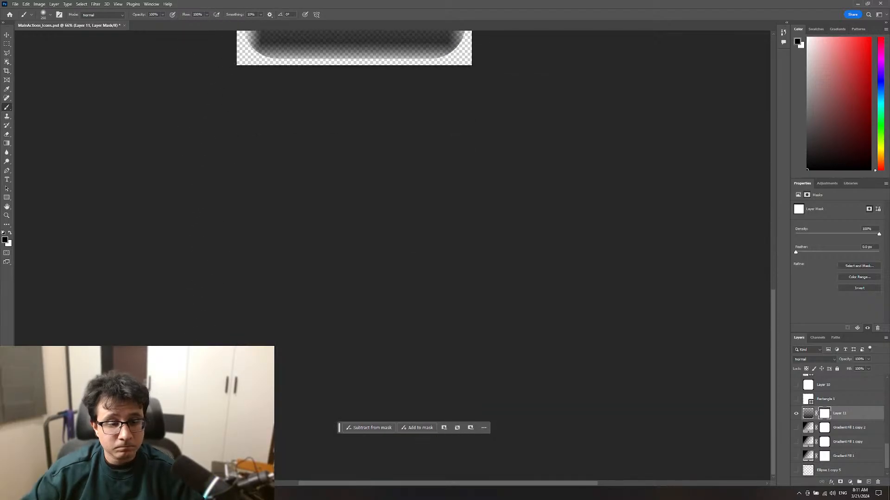
scroll(224, 159, up, 4)
scroll(207, 1, up, 5)
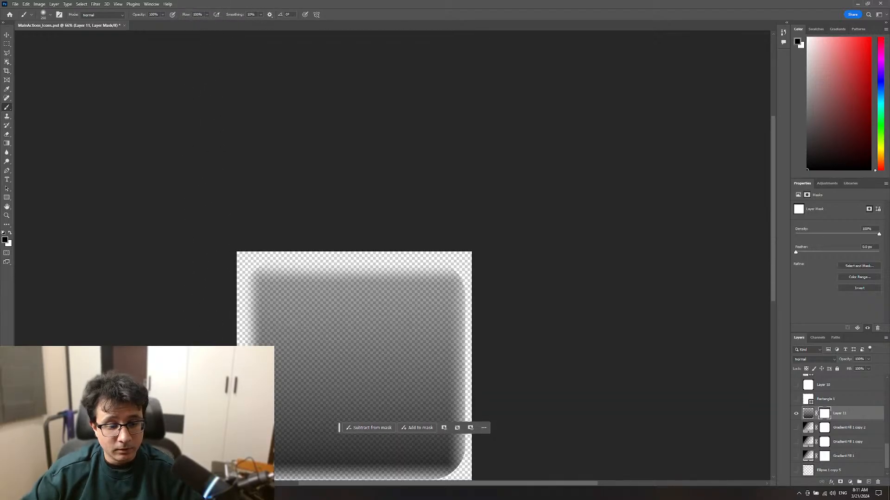
drag(227, 382, 190, 292)
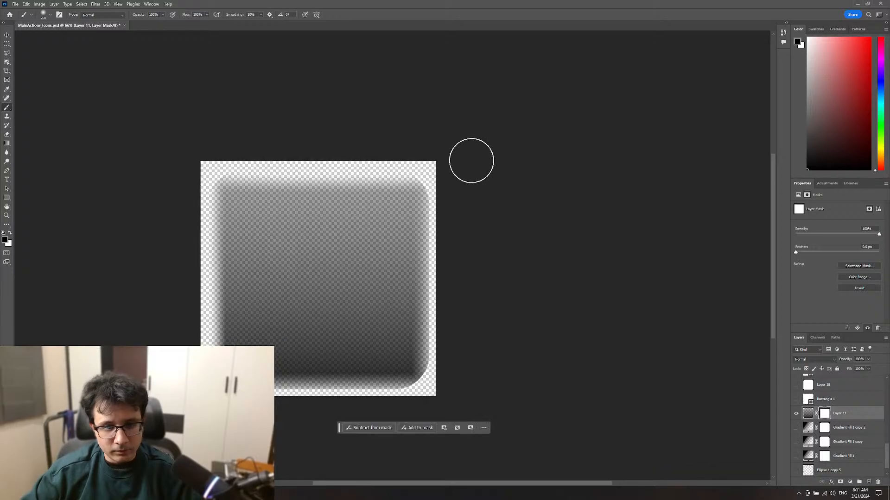
Step: Try deepening the fade along the mask's right edge with soft black strokes, undoing each one
shift+click(455, 154)
key(ctrl+z)
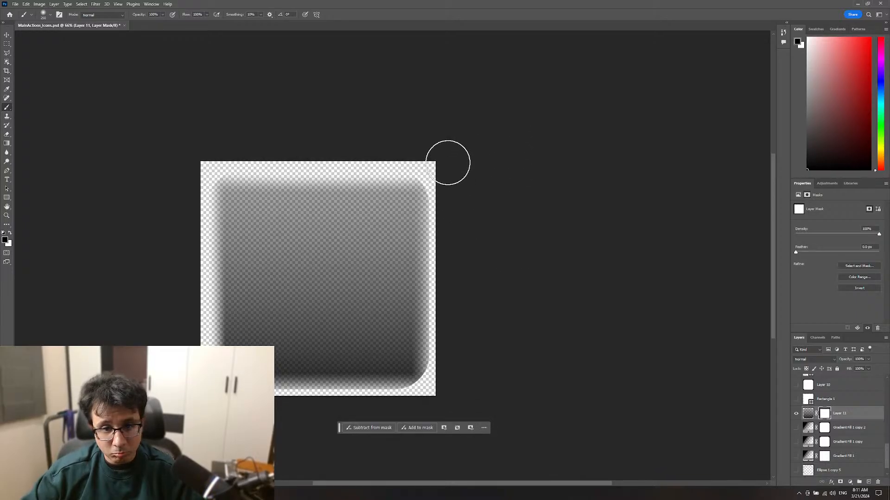
drag(447, 163, 472, 407)
key(ctrl+z)
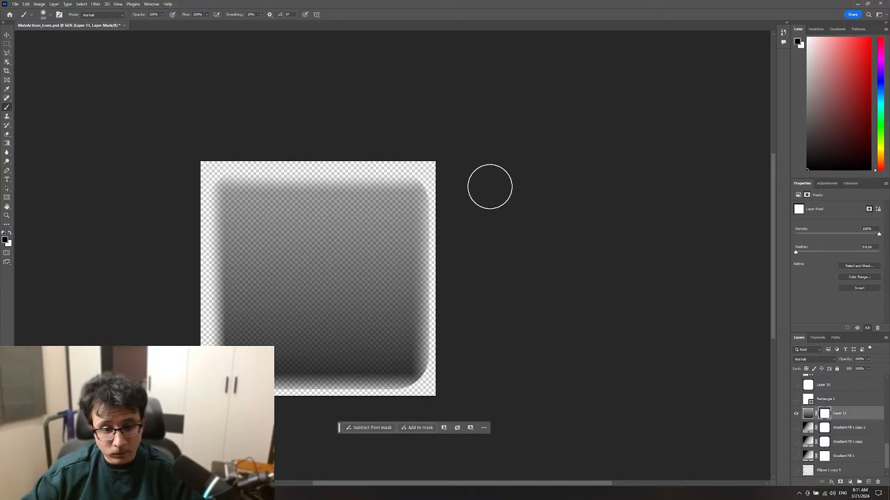
Step: Fade the right edge of the layer mask and soften the gradient's two bottom corners with soft black brush strokes
mouse_move(454, 144)
mouse_down()
mouse_move(464, 235)
mouse_move(475, 92)
mouse_up()
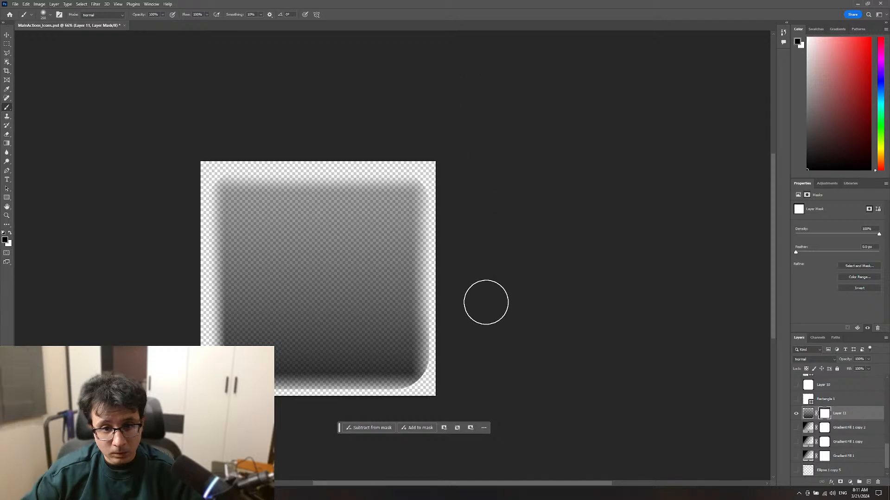
scroll(491, 255, down, 3)
key(ctrl+z)
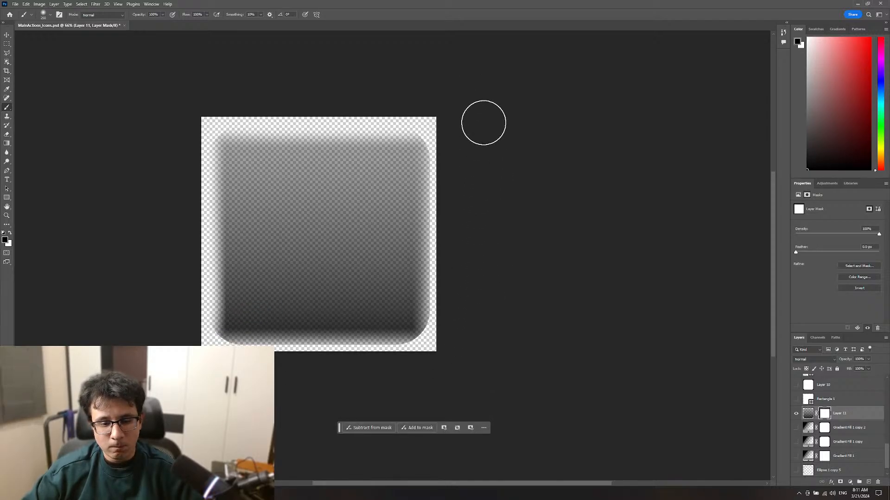
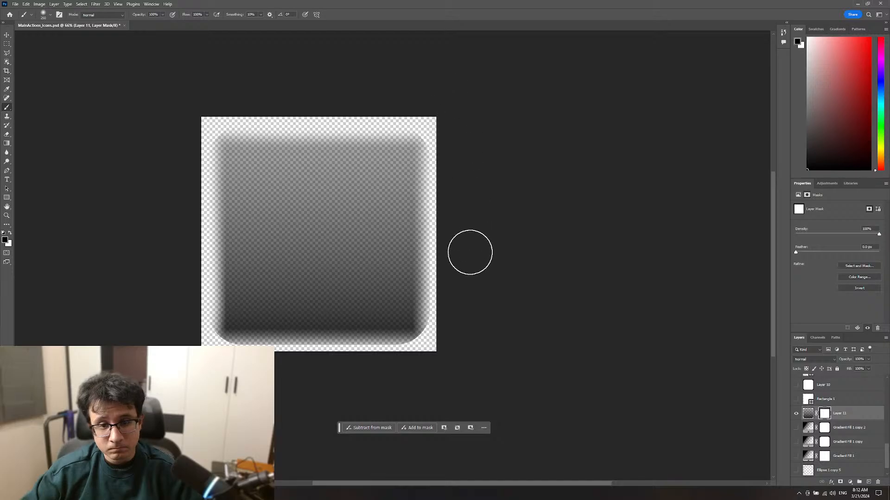
mouse_move(469, 252)
mouse_down()
mouse_move(486, 69)
mouse_move(521, 399)
mouse_move(473, 361)
mouse_move(344, 364)
mouse_up()
key(ctrl+z)
click(439, 364)
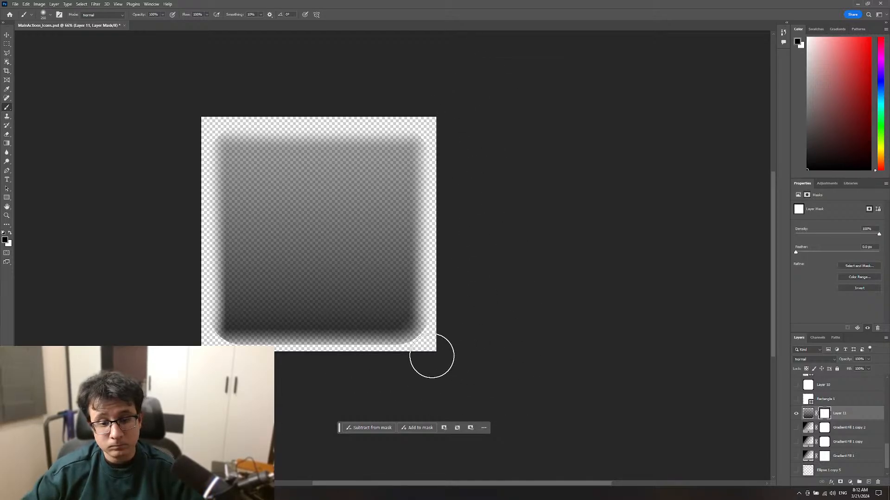
click(207, 351)
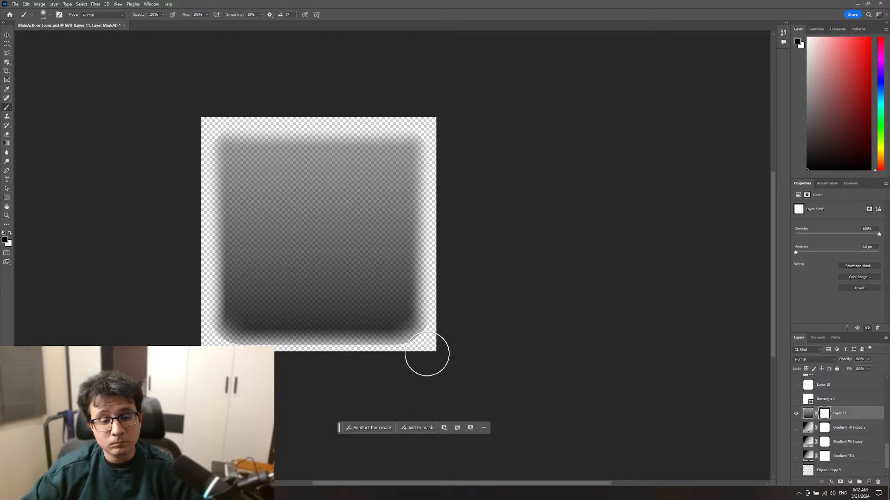
Step: Export the image as PNG, overwriting T_UI_Combat_MainActions_BG_Gradient in the Combat textures folder
key(z)
mouse_move(489, 351)
mouse_down()
mouse_move(453, 345)
mouse_move(477, 346)
mouse_up()
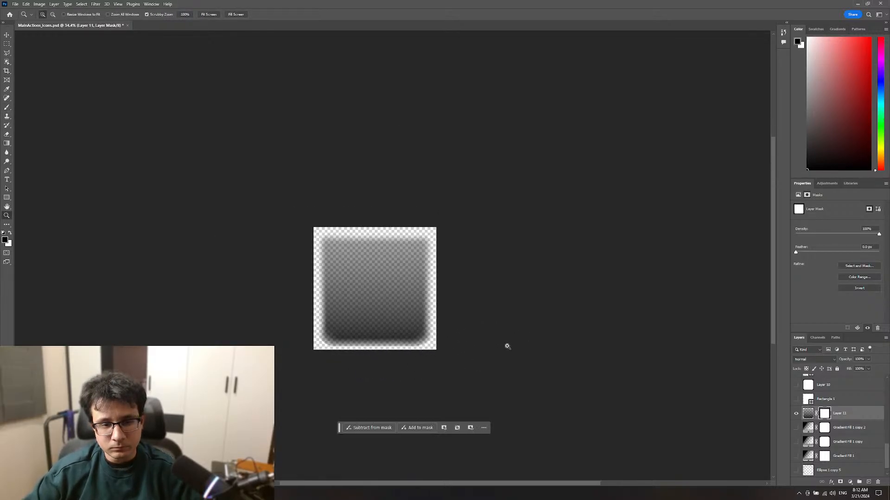
key(ctrl+shift+alt+w)
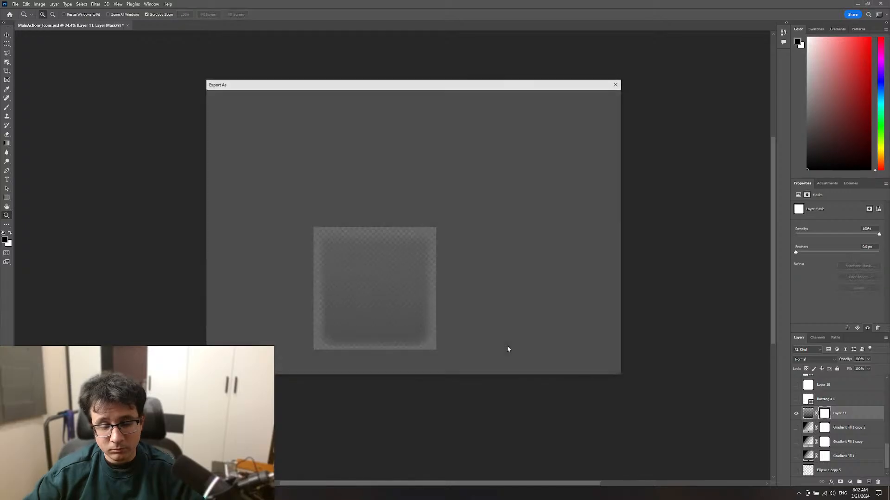
click(611, 370)
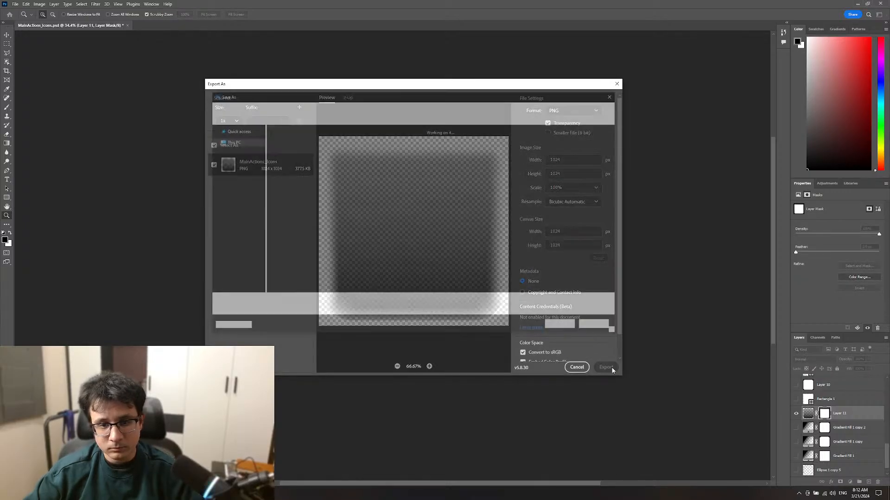
double_click(394, 149)
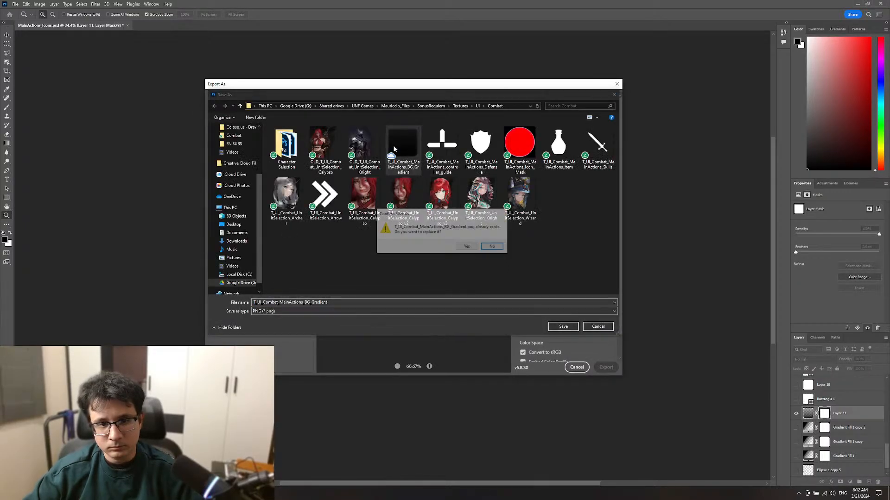
click(466, 246)
Step: Switch to Unreal Editor and reimport the T_UI_Combat_MainActions_BG_Gradient texture from its updated source file
key(alt+Tab)
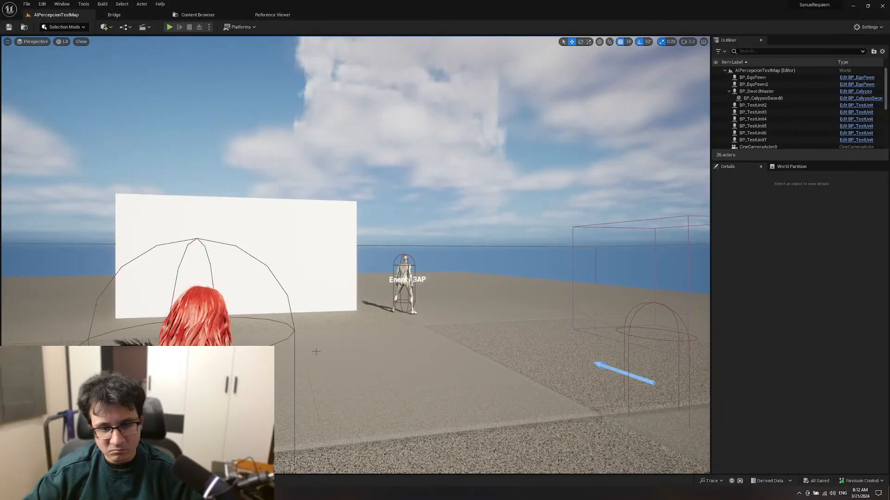
right_drag(356, 330, 337, 343)
key(ctrl+space)
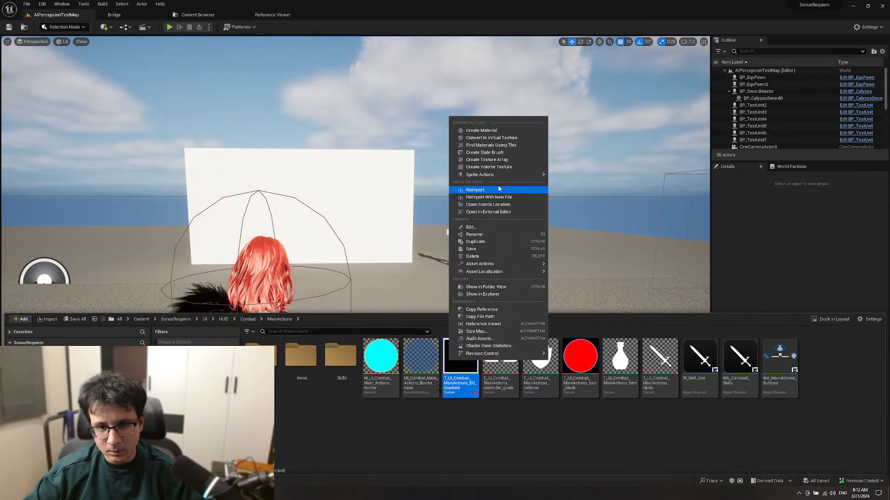
click(497, 190)
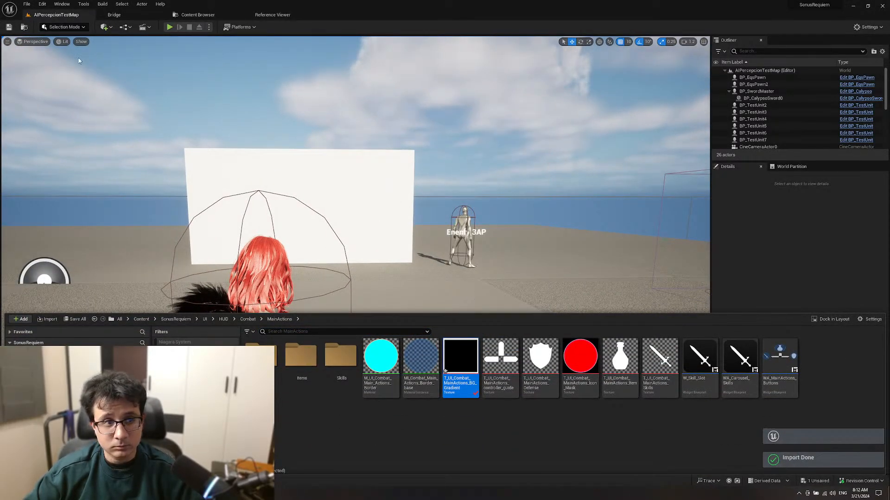
Step: Play the level, move the character while cycling through the quick slots to check the softened background, and end the session
click(167, 27)
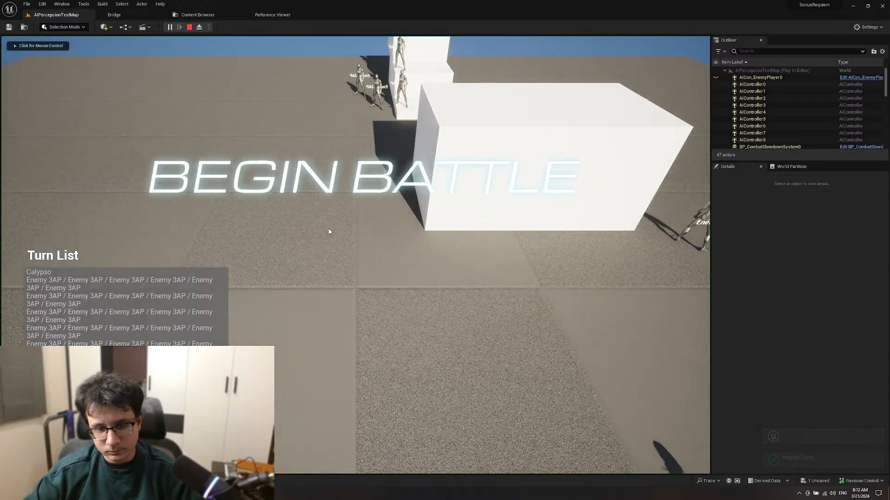
key(w)
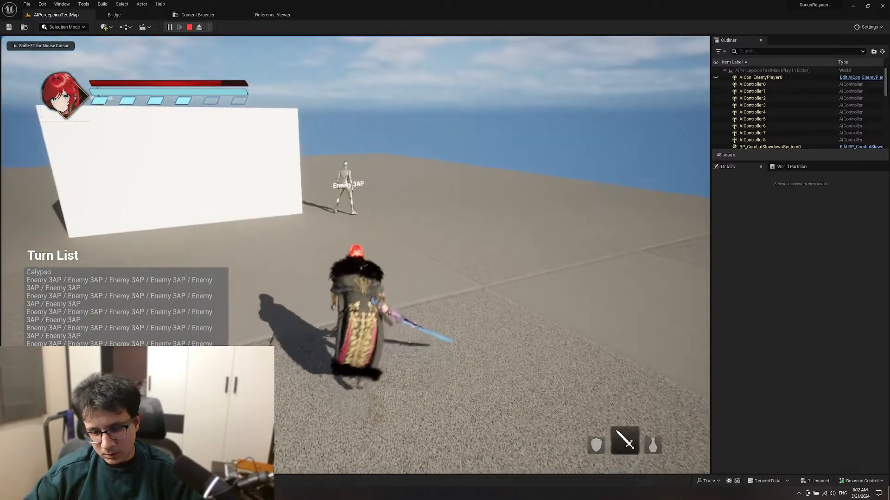
scroll(355, 255, down, 1)
key(s)
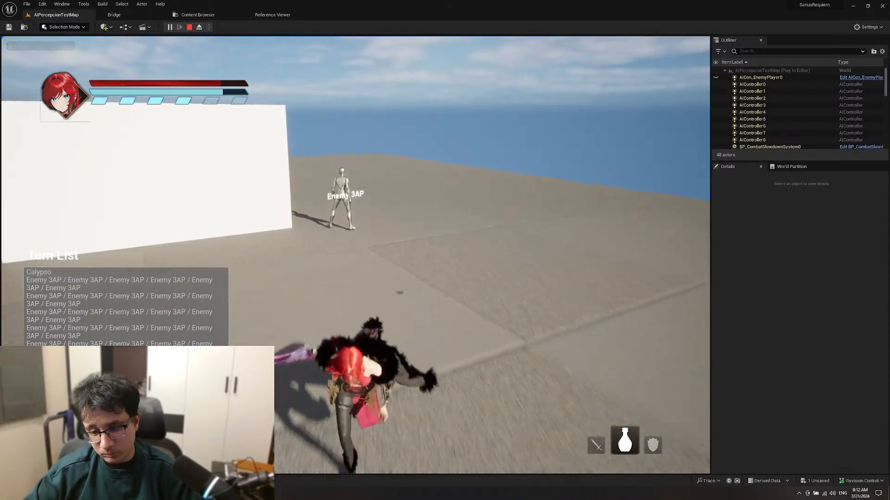
scroll(355, 255, down, 1)
key(Escape)
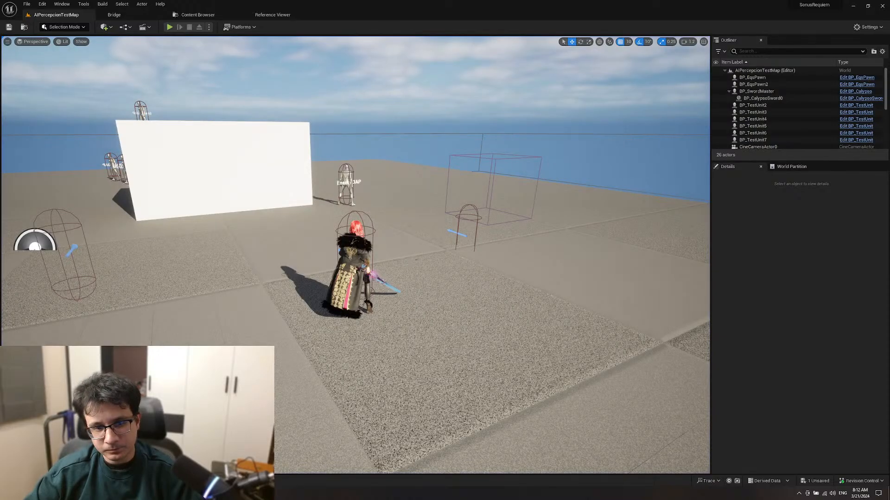
Step: Open the W_Skill_Slot widget from the MainActions folder and inspect the sword icon's background up close
right_drag(355, 255, 354, 234)
key(w)
key(s)
key(ctrl+space)
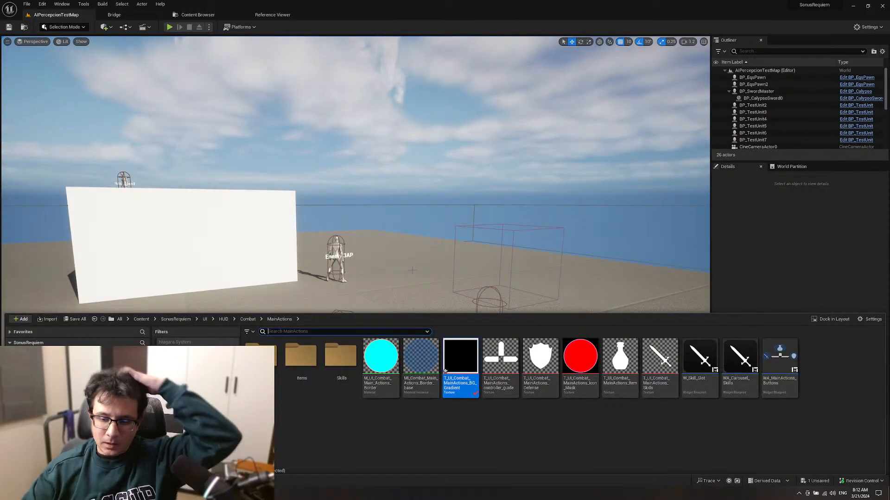
click(699, 361)
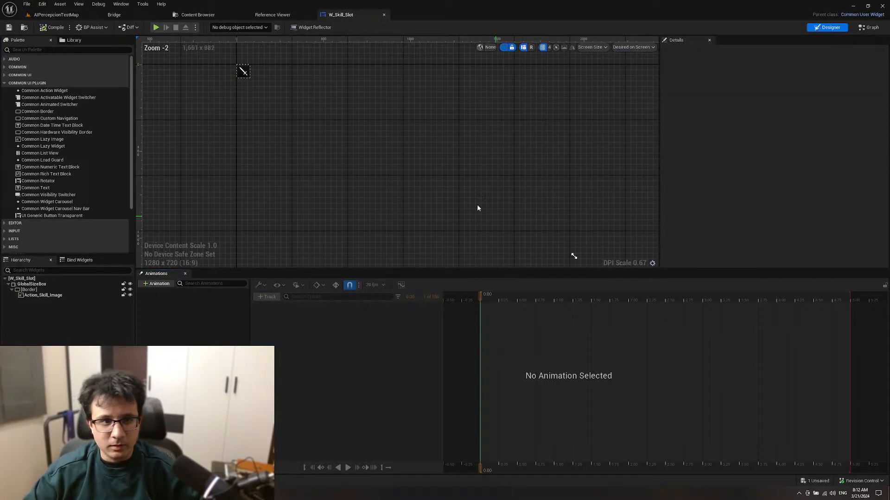
right_drag(406, 159, 584, 267)
scroll(417, 195, up, 14)
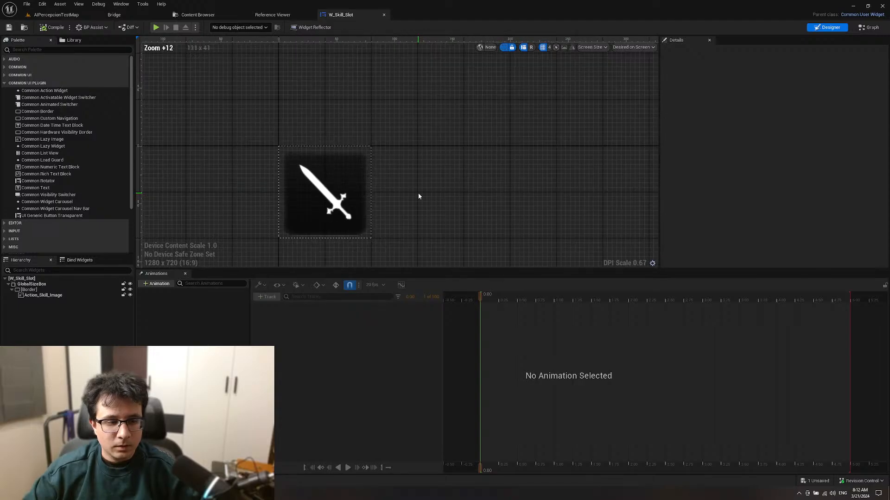
Step: Set the brush tint's alpha to 0.6 on the border widget behind the skill icon
click(32, 289)
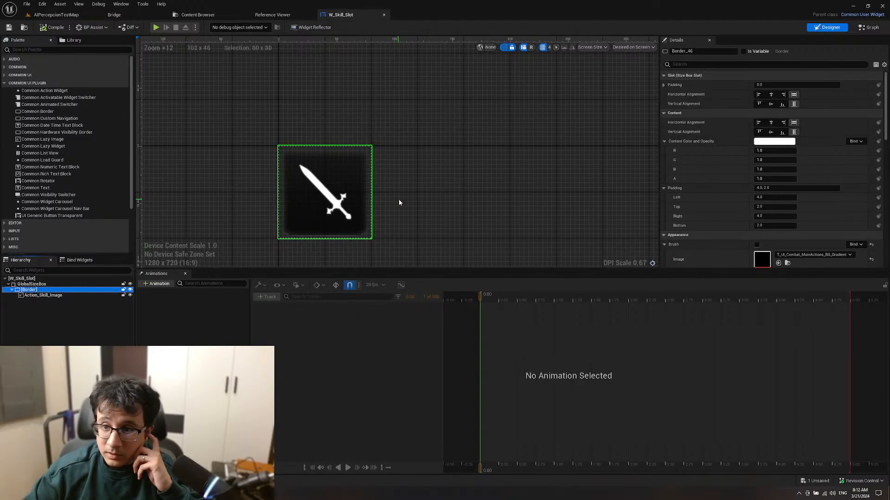
right_drag(399, 202, 436, 198)
scroll(759, 199, down, 4)
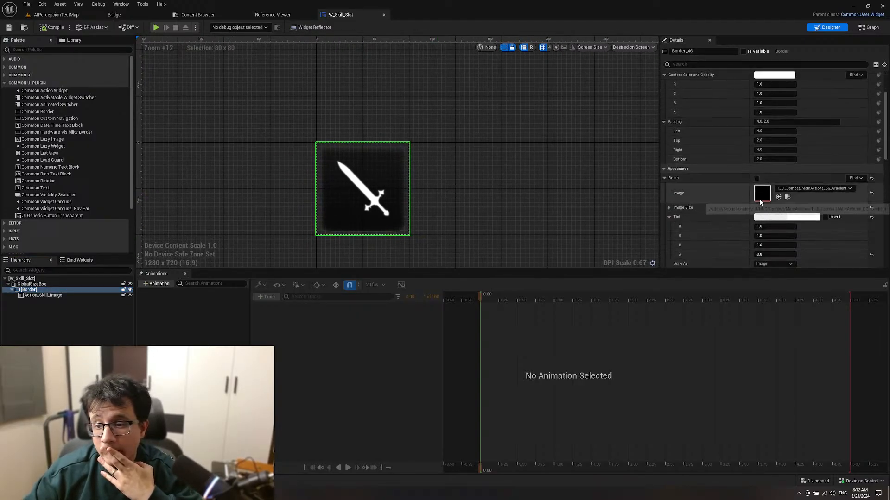
scroll(735, 199, down, 1)
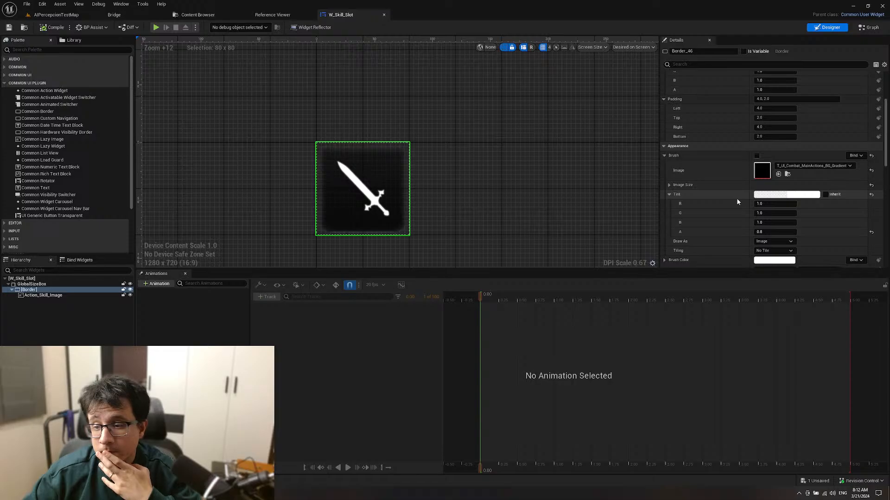
scroll(736, 201, down, 1)
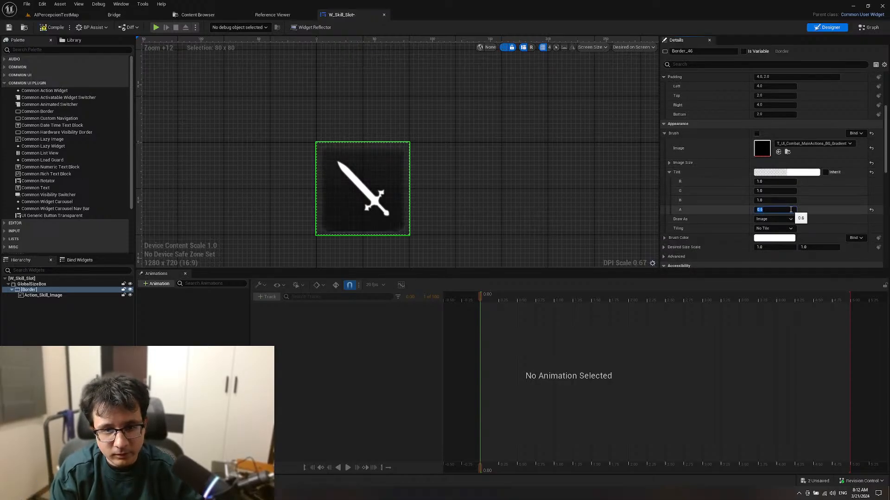
key(Return)
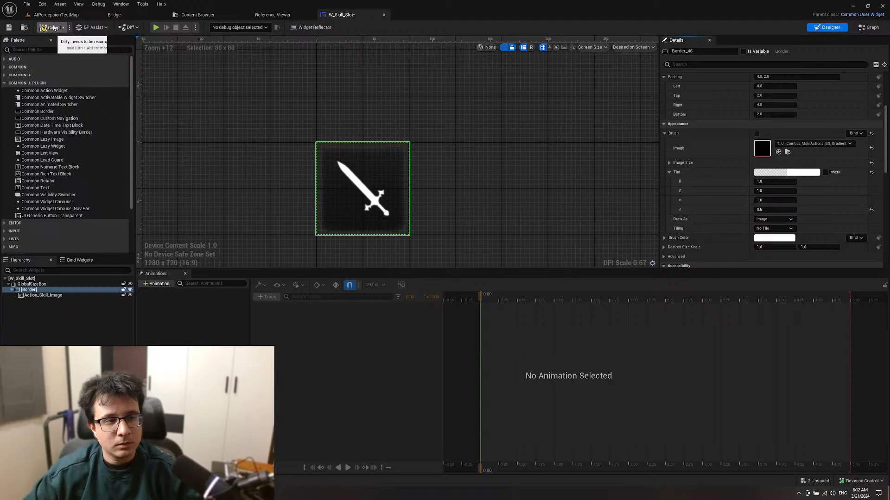
Step: Try cyan and orange brush tints and the inherited tint on the border, and restore the tint to white
click(800, 174)
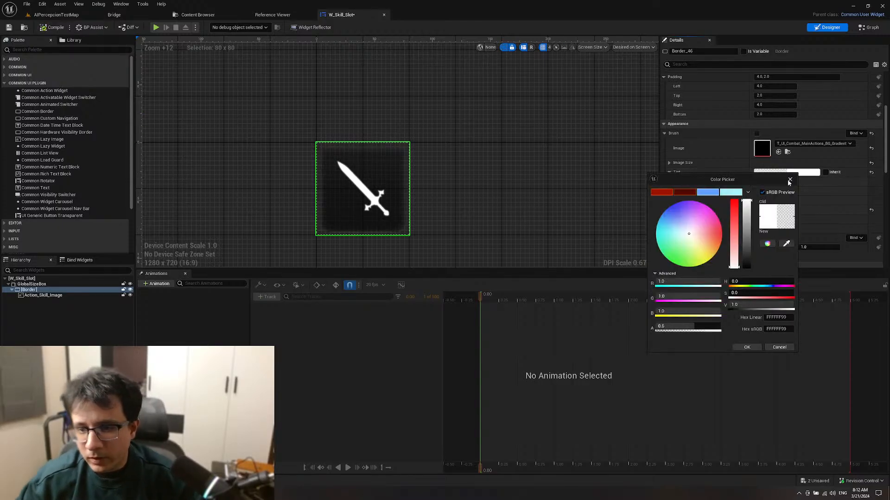
click(662, 225)
drag(662, 225, 656, 225)
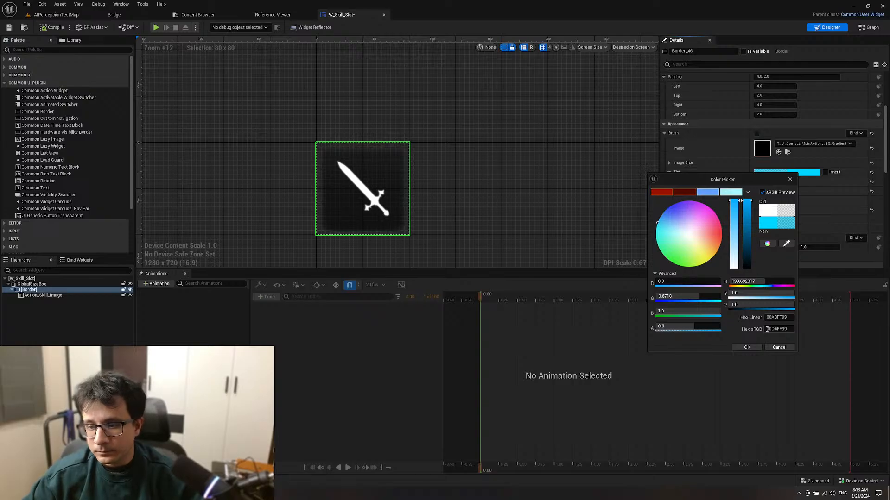
click(721, 238)
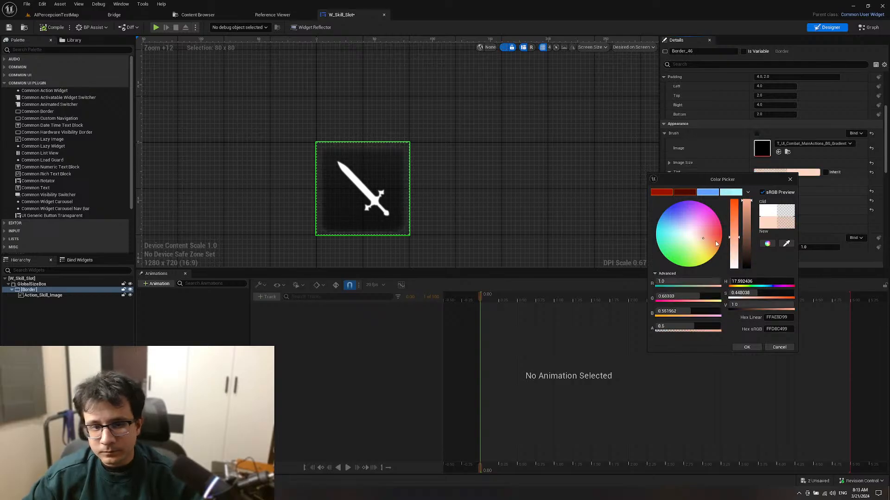
click(737, 349)
click(826, 172)
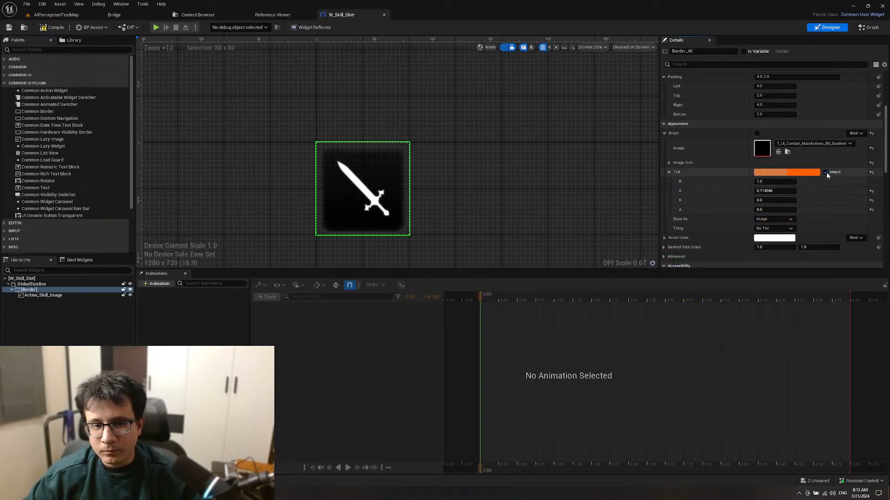
click(827, 172)
click(808, 173)
drag(743, 252, 739, 291)
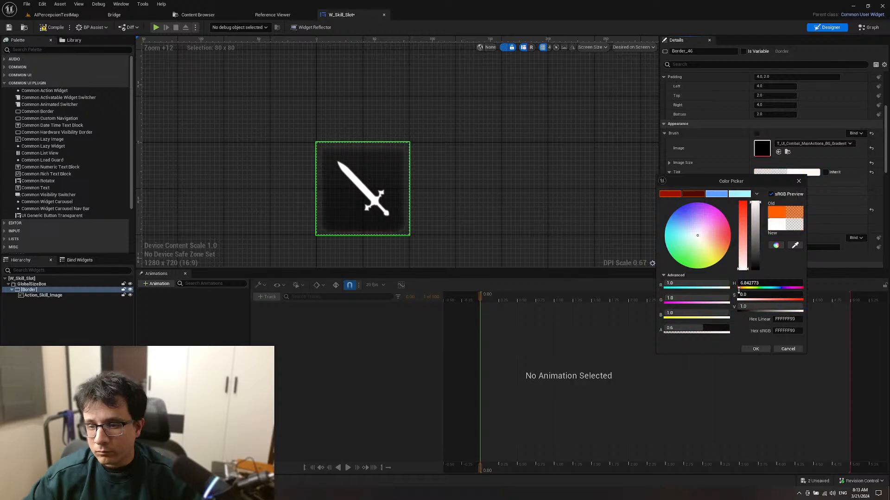
click(755, 349)
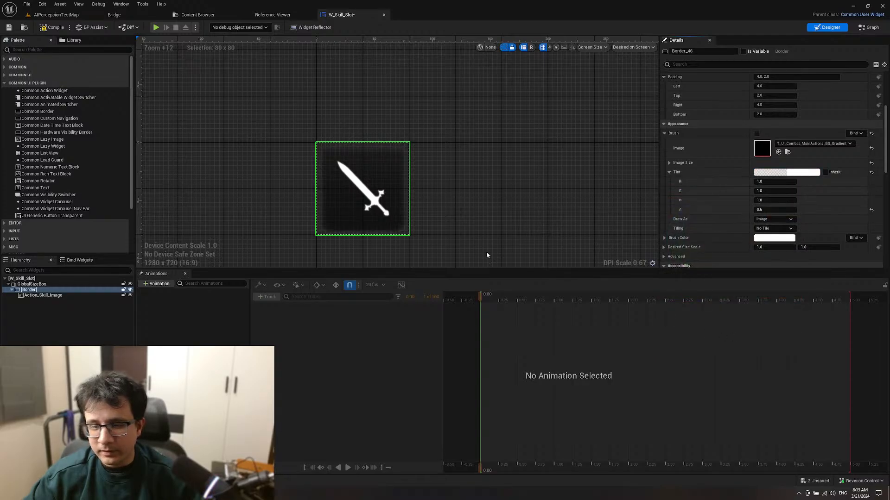
Step: Play AIPercepcionTestMap, move the character while cycling through the quick slots to check the icon background's transparency, and end the session
click(56, 14)
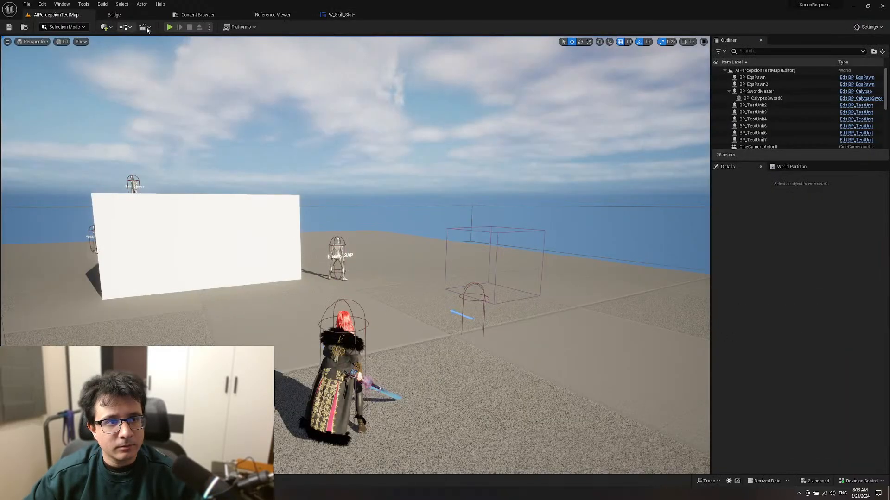
click(168, 27)
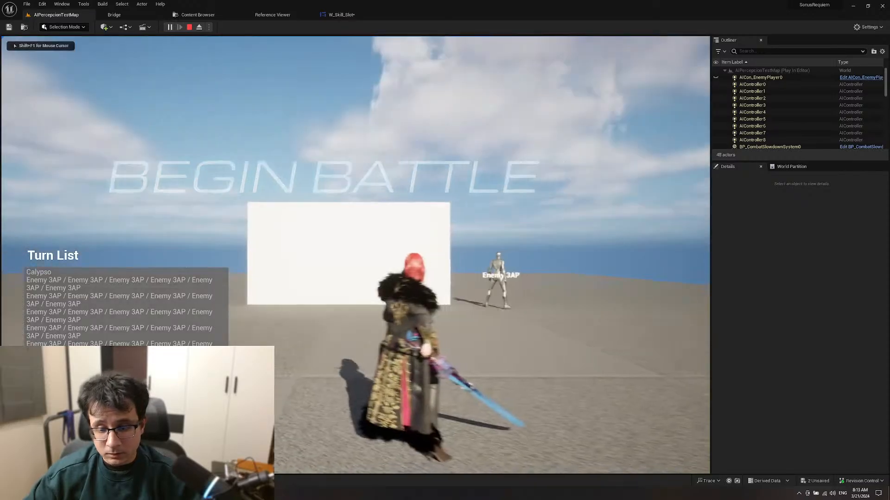
key(w)
scroll(356, 254, down, 1)
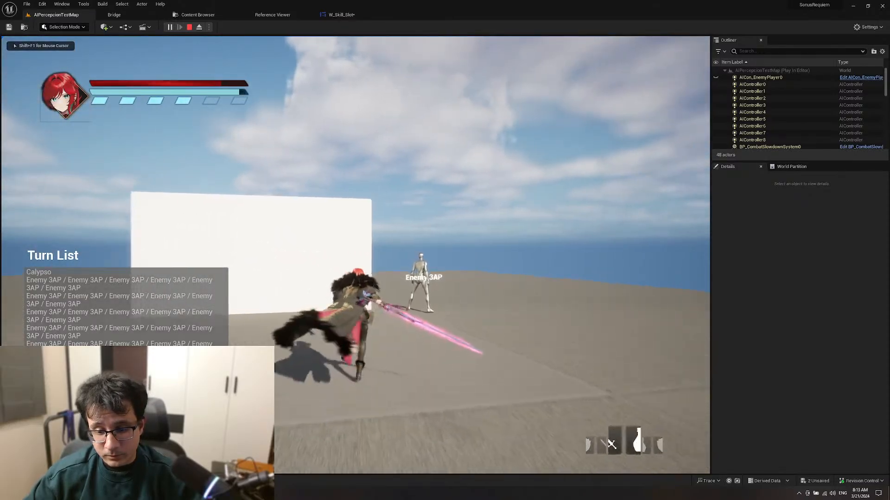
key(s)
scroll(356, 255, down, 1)
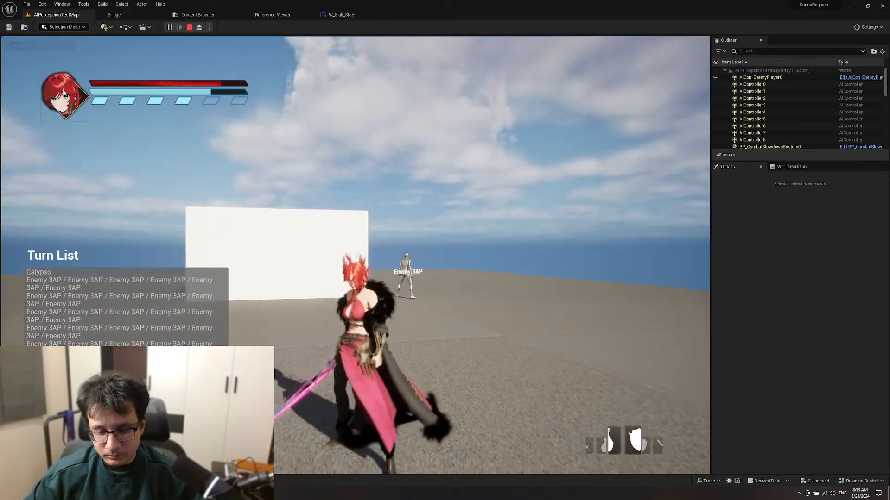
key(w)
scroll(356, 255, down, 1)
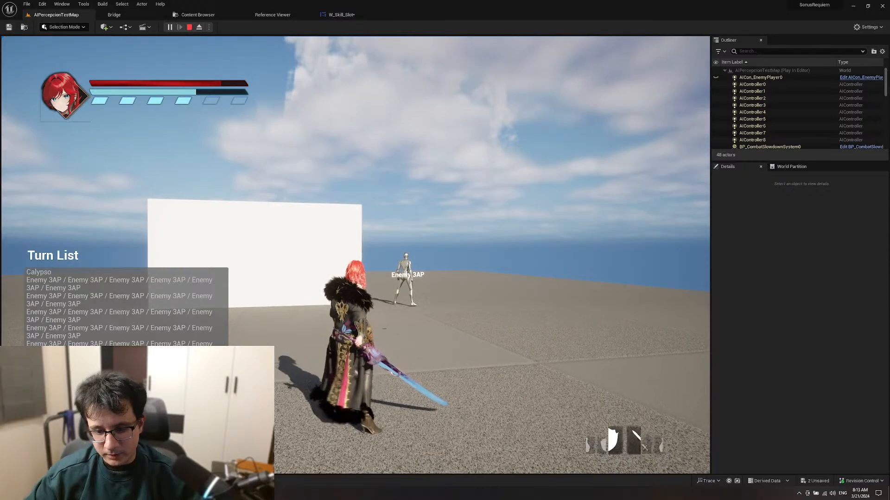
scroll(356, 255, down, 1)
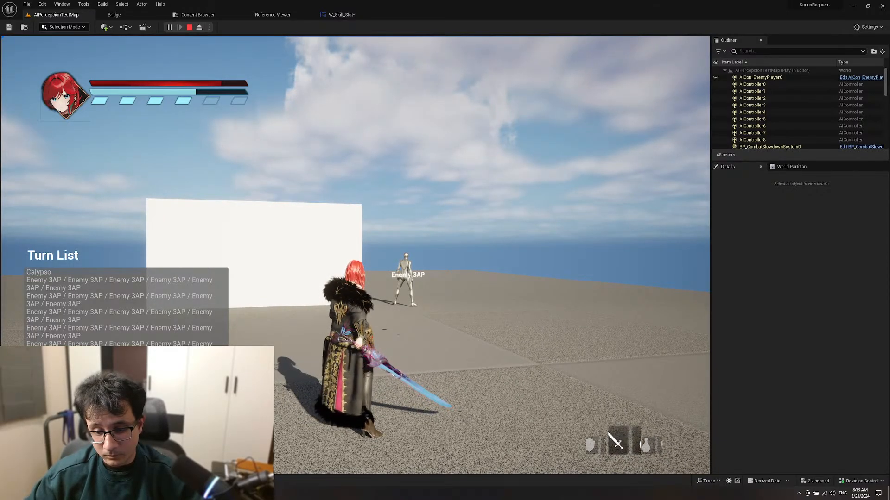
scroll(356, 254, down, 1)
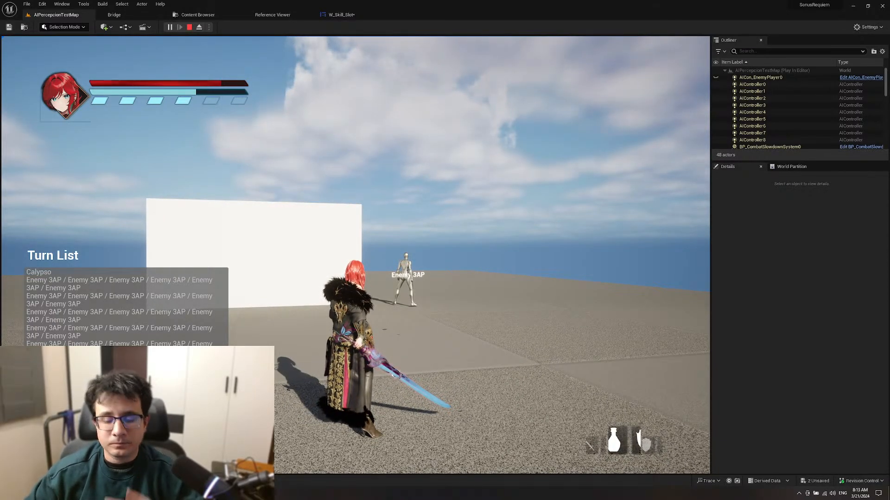
scroll(356, 255, down, 1)
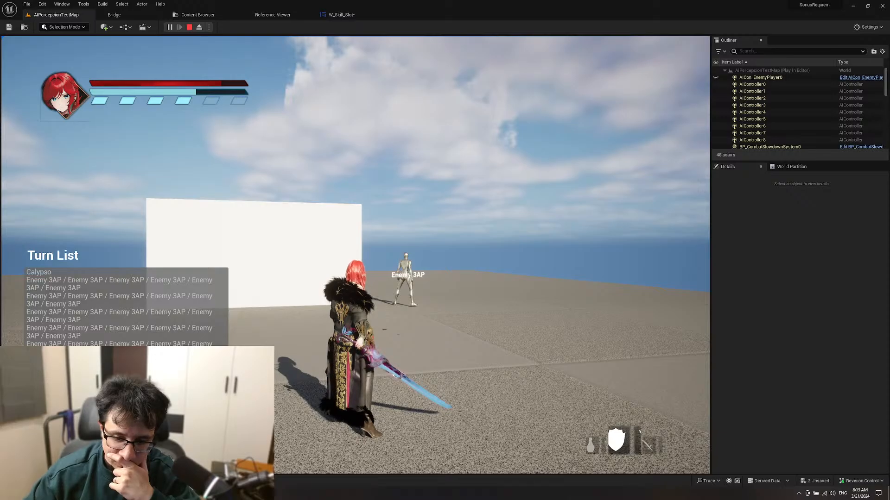
scroll(356, 255, down, 1)
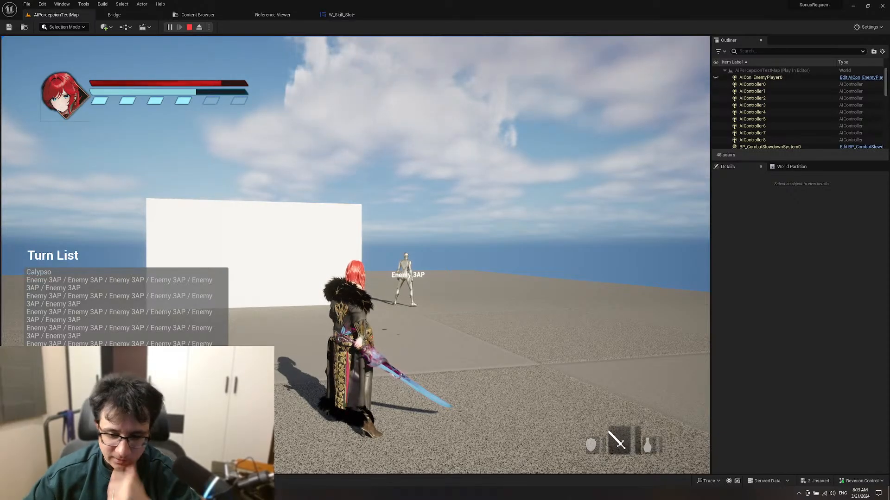
key(Escape)
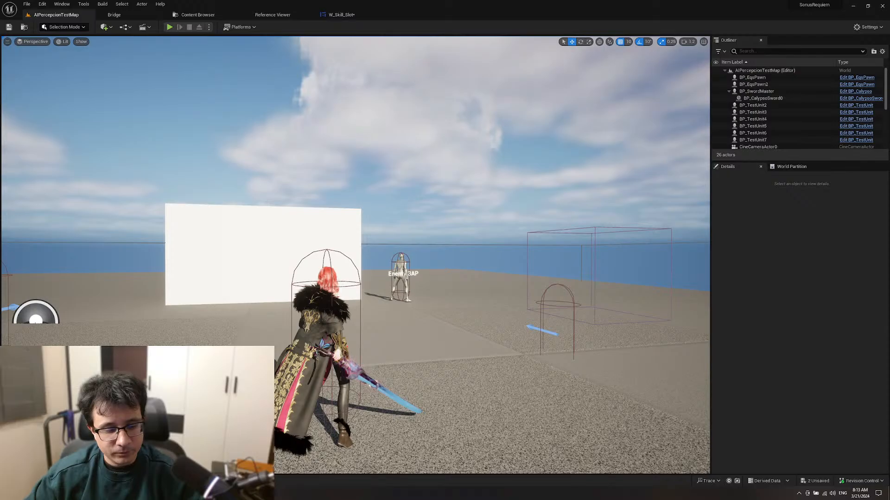
Step: Switch to Photoshop, duplicate Layer 11 in MainActions_Icons.psd, hide the original, and select the copy's layer mask
key(alt+Tab)
drag(418, 292, 501, 266)
key(ctrl+j)
click(796, 428)
key(b)
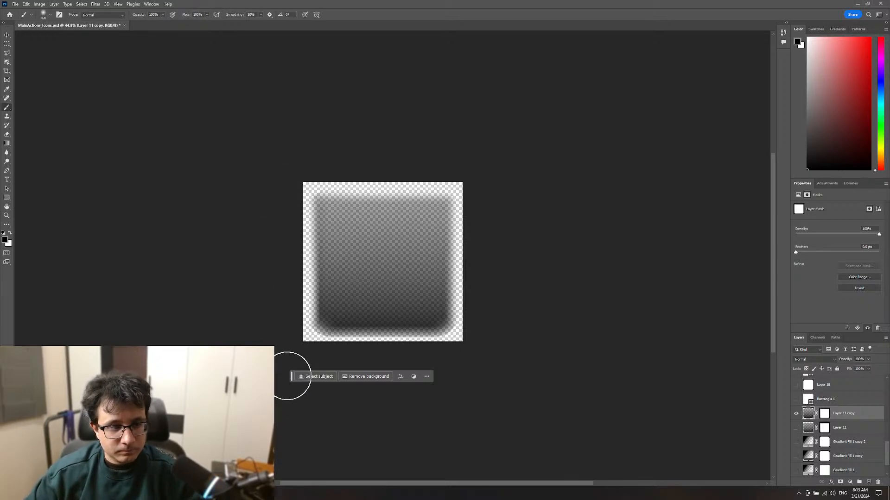
key(ctrl+2)
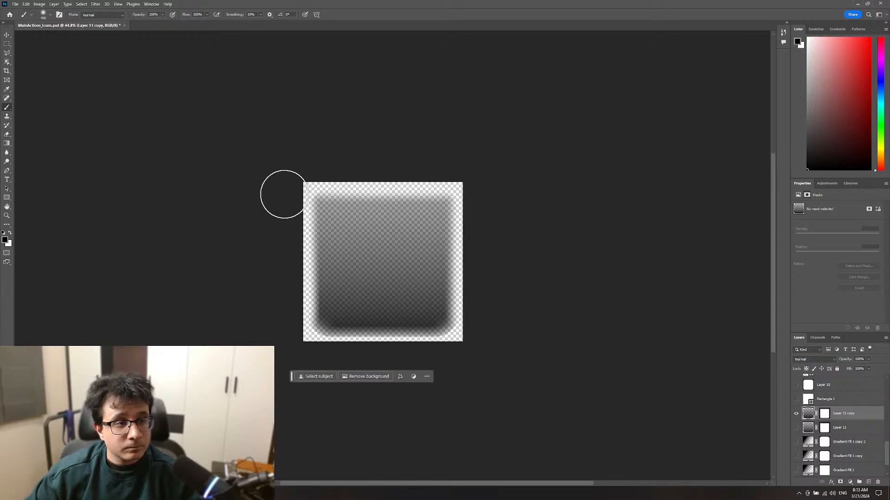
click(826, 415)
Step: Try fading the sides of the dark square with linear gradients on the Layer 11 copy mask, and undo them
key(g)
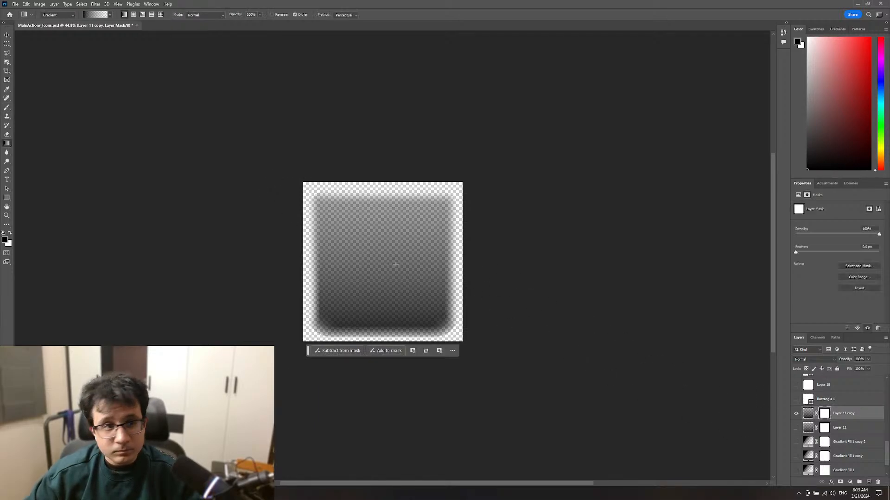
drag(323, 261, 288, 263)
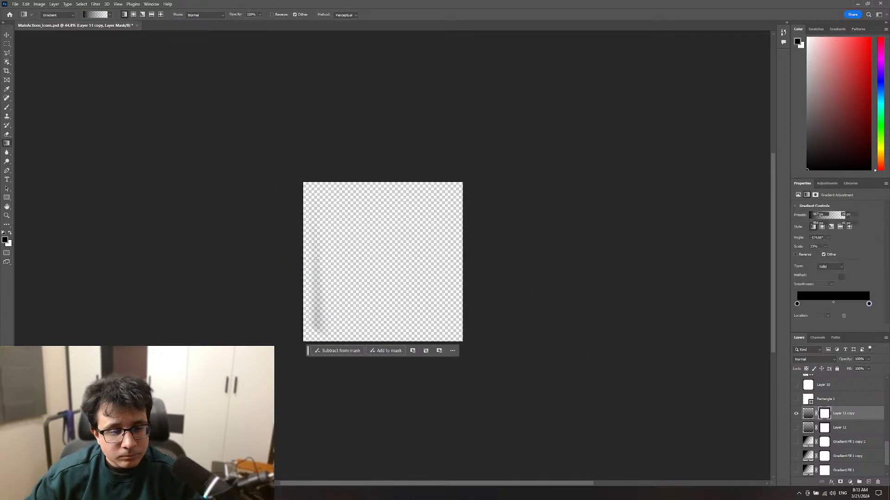
key(ctrl+z)
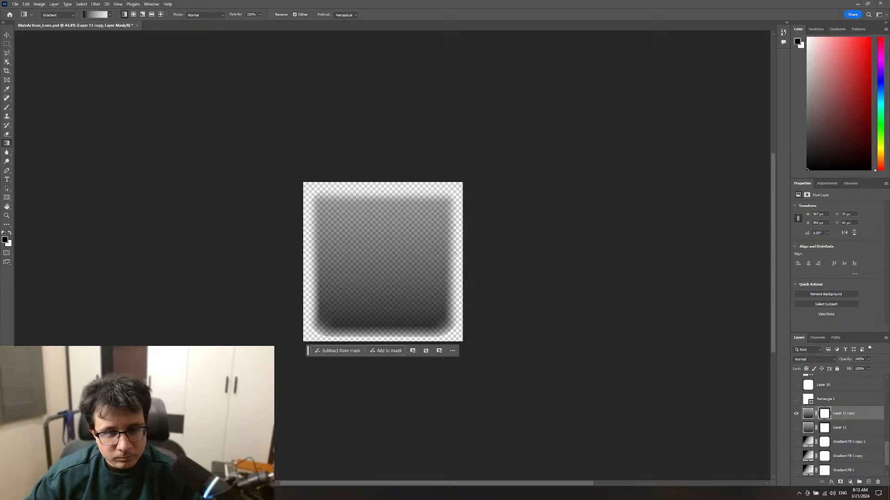
drag(438, 260, 419, 247)
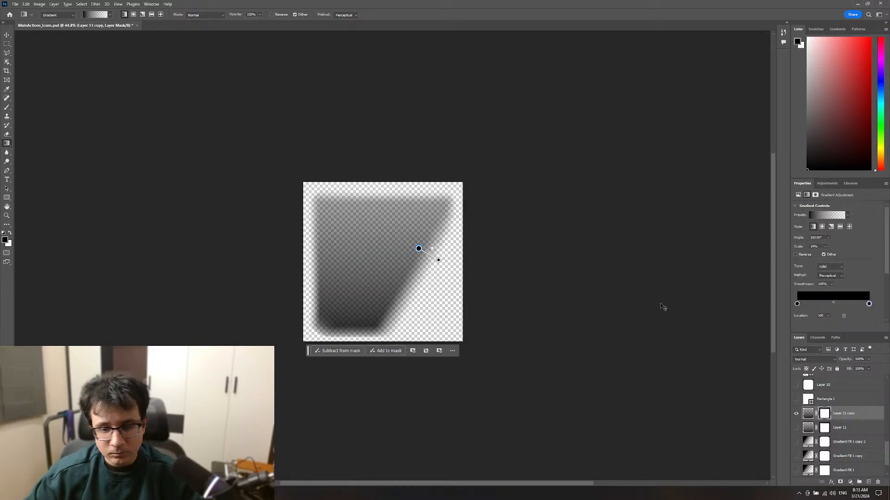
key(ctrl+z)
Step: Try painting straight black brush strokes along the square's side edges on the layer mask at full and reduced opacity, and undo them
click(808, 414)
click(824, 414)
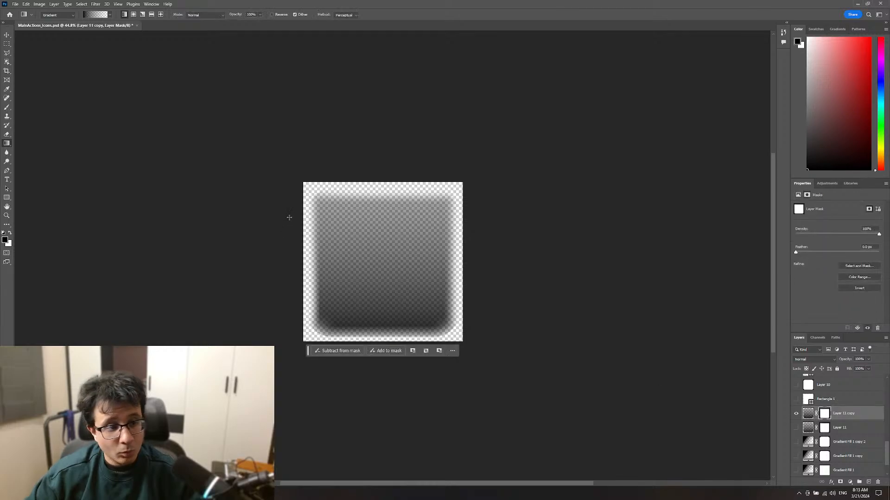
key(b)
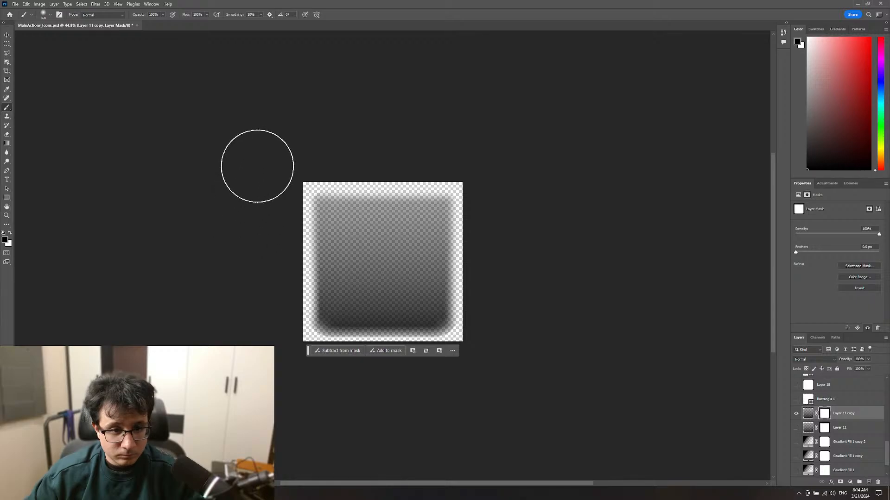
shift+drag(497, 168, 507, 351)
key(ctrl+z)
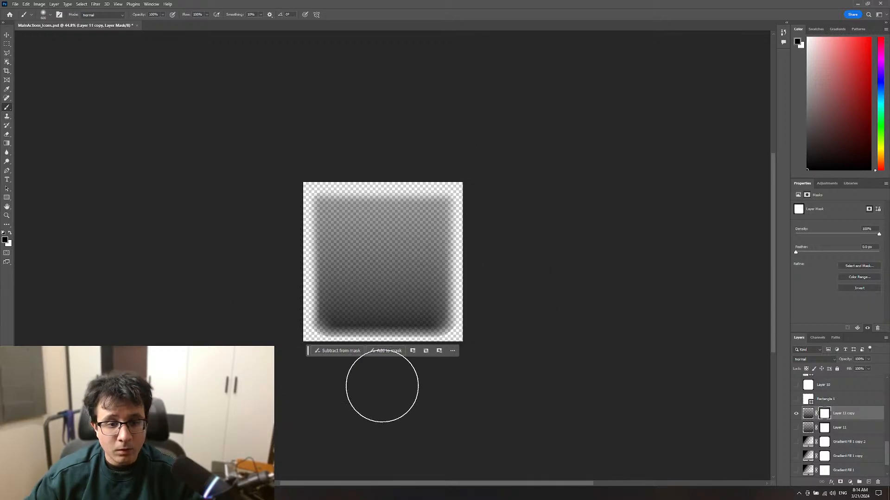
shift+drag(306, 171, 290, 342)
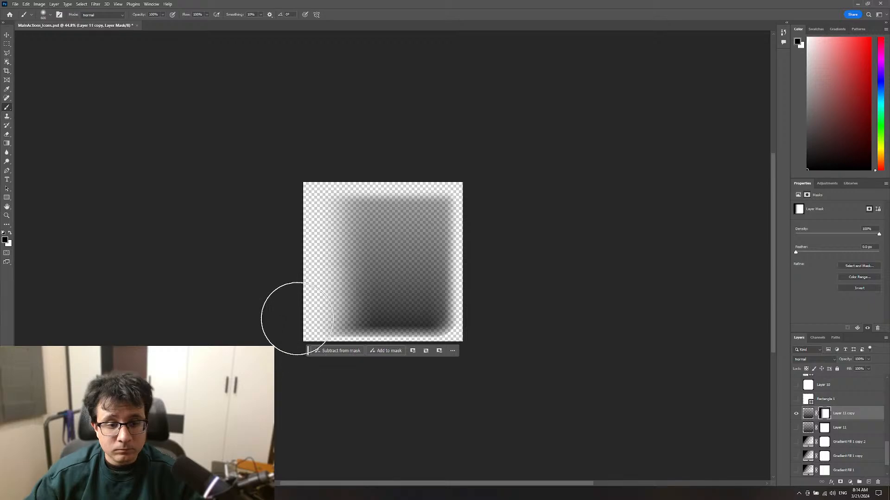
key(ctrl+z)
key(5)
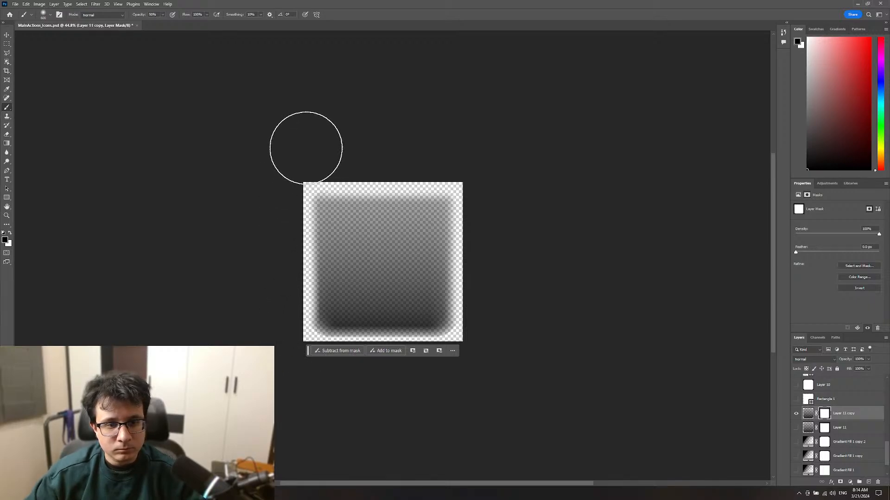
shift+drag(305, 149, 289, 359)
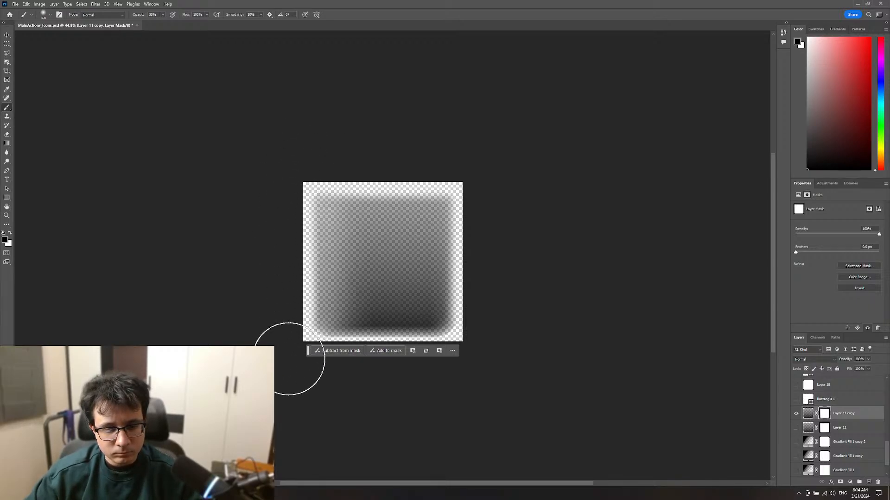
key(ctrl+z)
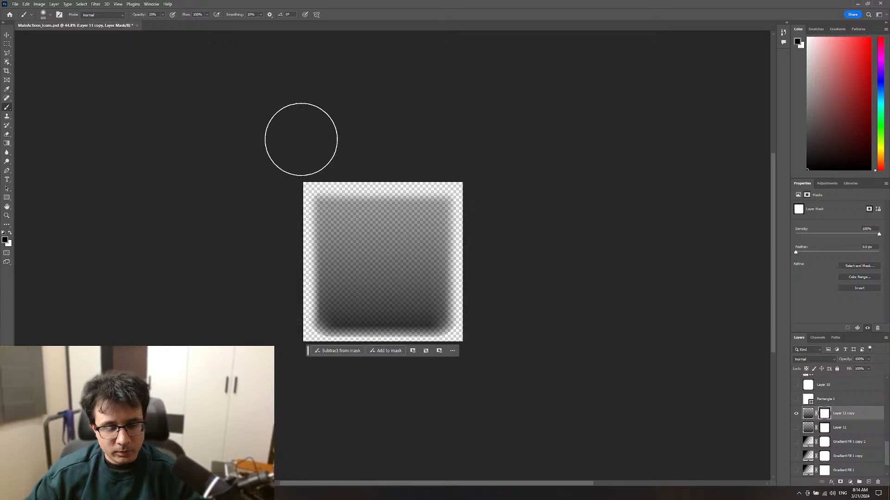
Step: Fade the square's left and right edges by brushing black on the Layer 11 copy mask at 20% opacity
drag(301, 139, 291, 408)
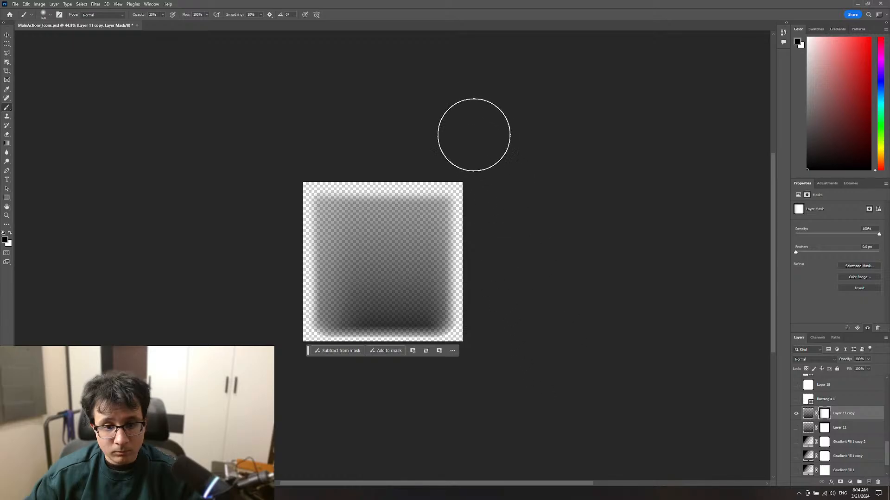
drag(492, 287, 495, 371)
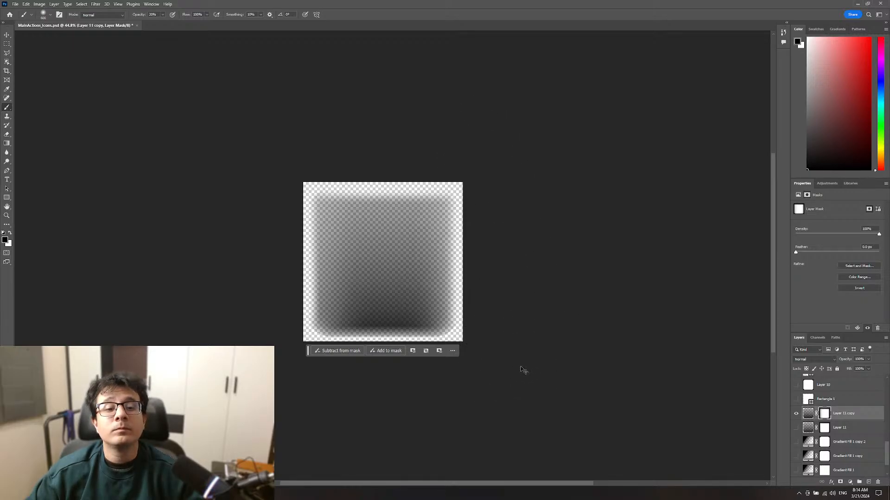
key(ctrl+z)
drag(495, 287, 499, 386)
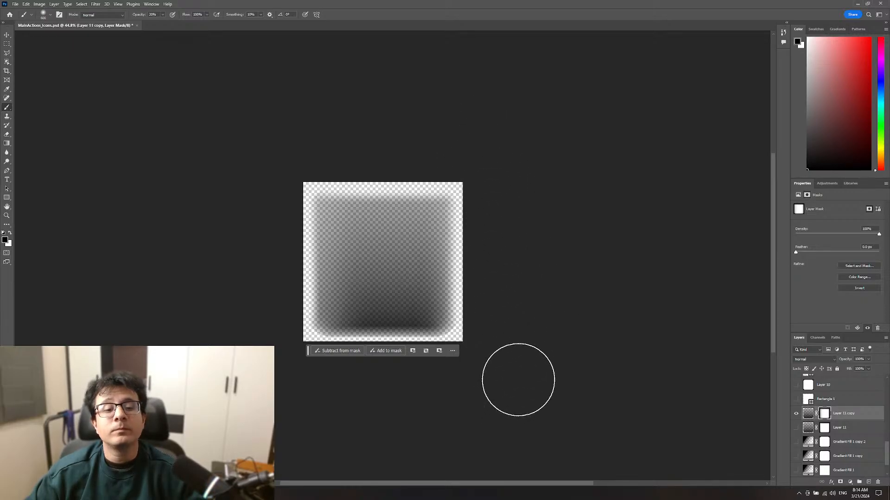
Step: Export the image as a 1024 x 1024 transparent PNG, overwriting T_UI_Combat_MainActions_BG_Gradient in the Combat folder
key(ctrl+alt+shift+w)
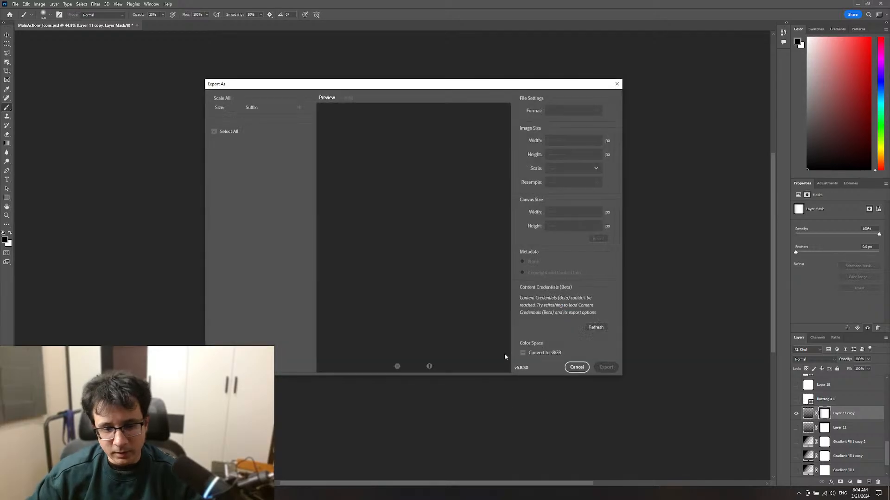
click(606, 367)
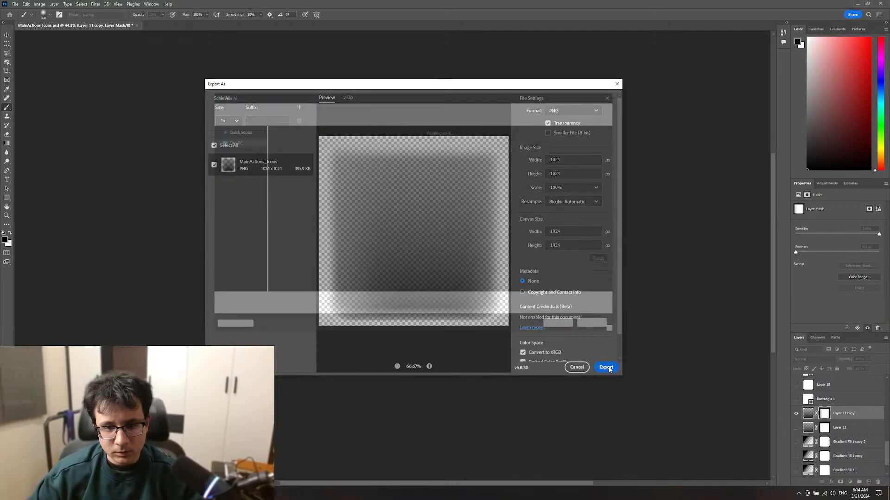
double_click(415, 173)
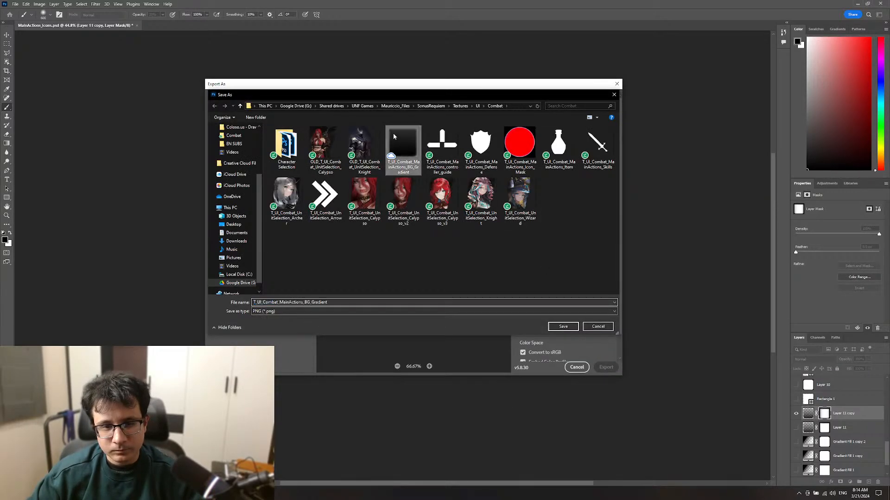
click(467, 247)
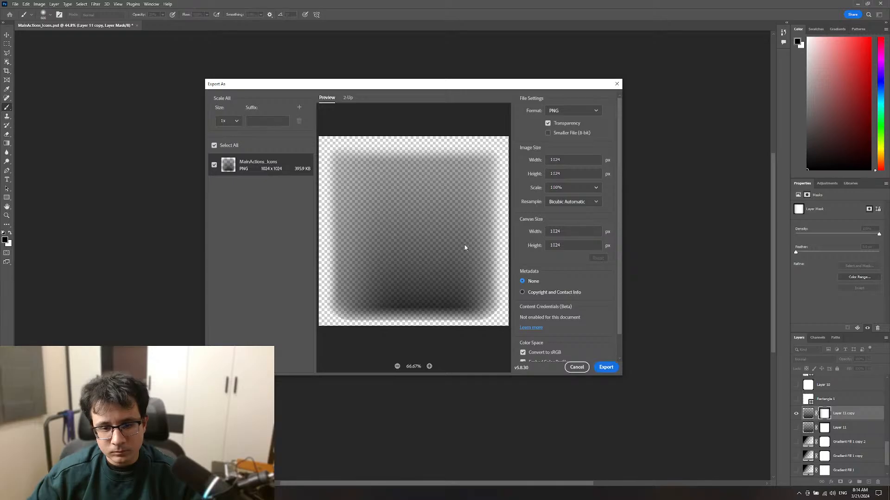
Step: Switch to Unreal Editor and reimport the T_UI_Combat_MainActions_BG_Gradient texture from the MainActions folder
key(alt+Tab)
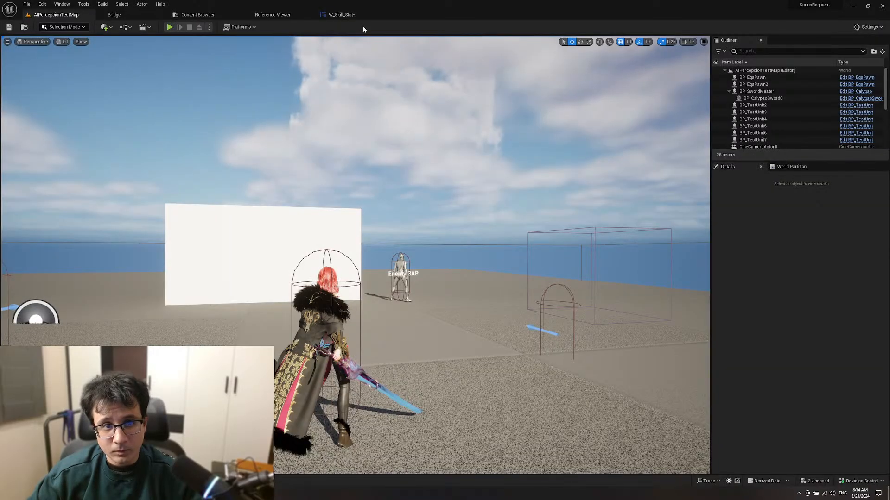
click(348, 17)
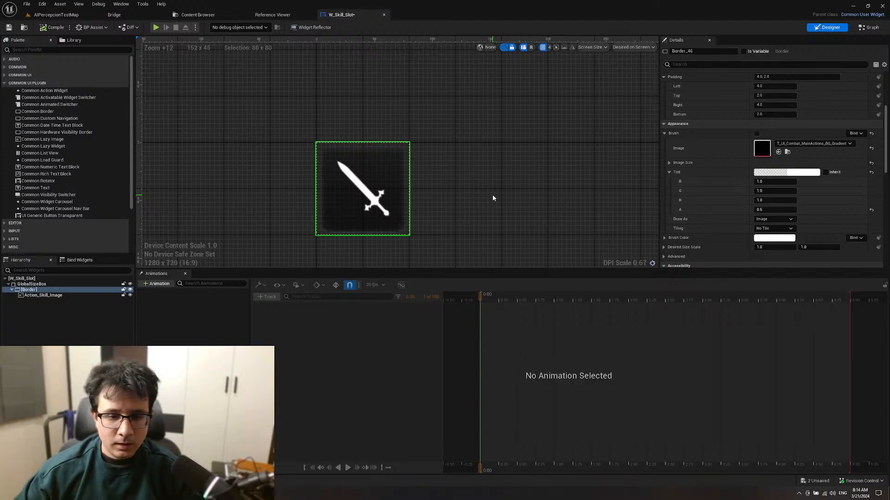
key(ctrl+space)
right_click(464, 356)
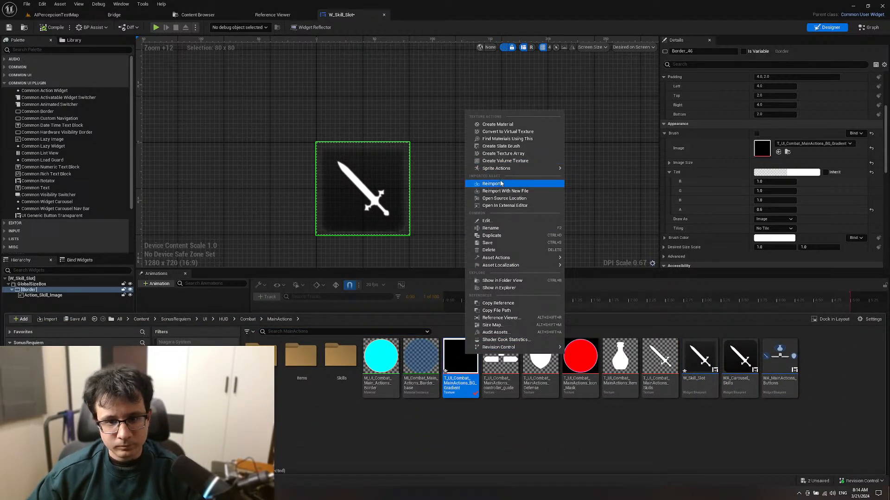
click(500, 184)
Step: Play-test AIPercepcionTestMap, moving the character and cycling through the skill, item and defense quick slots to check their softened background, and stop the session
click(50, 15)
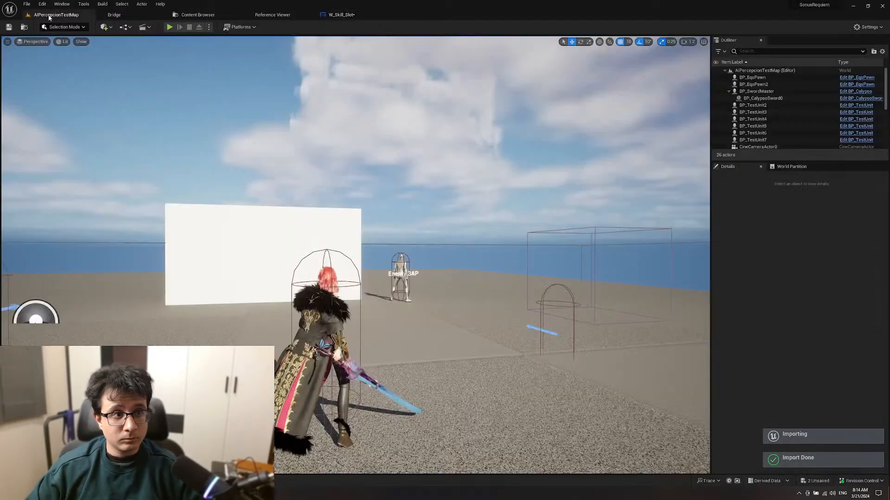
click(170, 27)
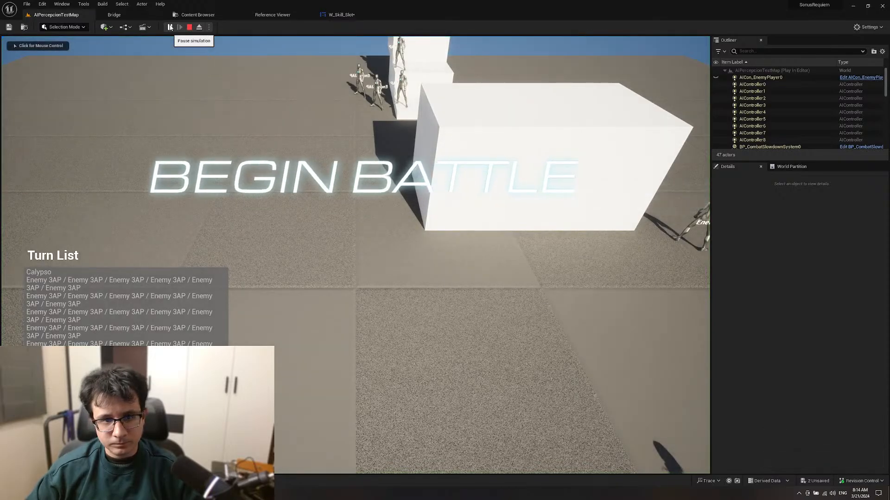
key(w)
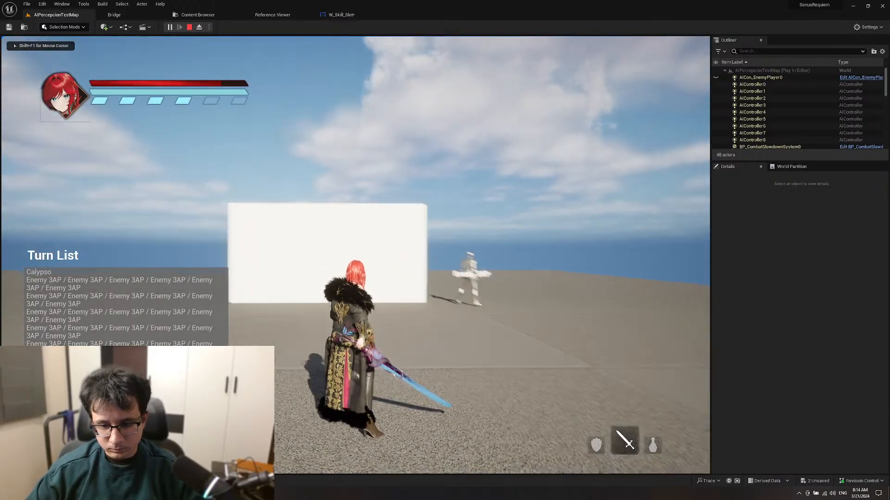
scroll(355, 255, down, 1)
key(s)
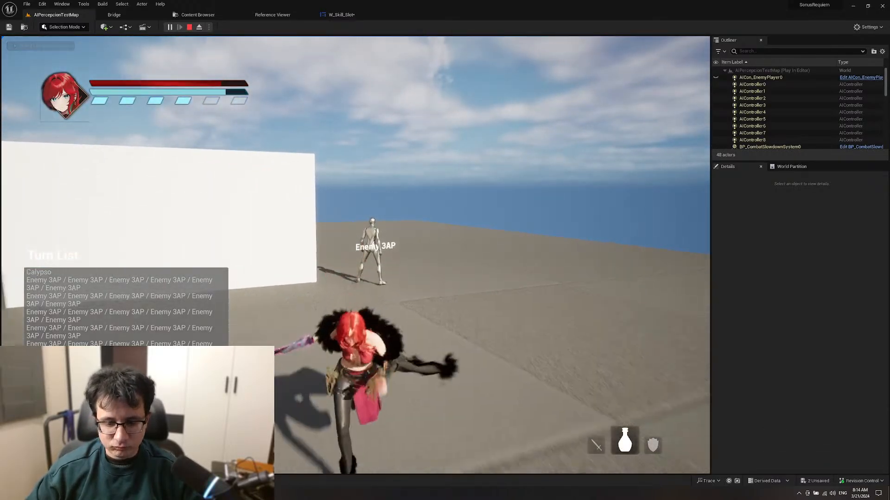
scroll(355, 255, down, 1)
key(a)
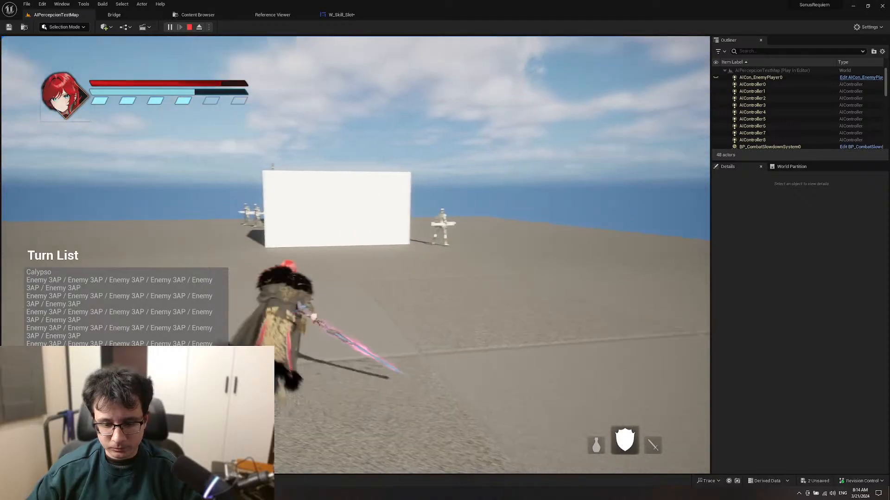
key(w)
scroll(355, 255, down, 1)
key(Escape)
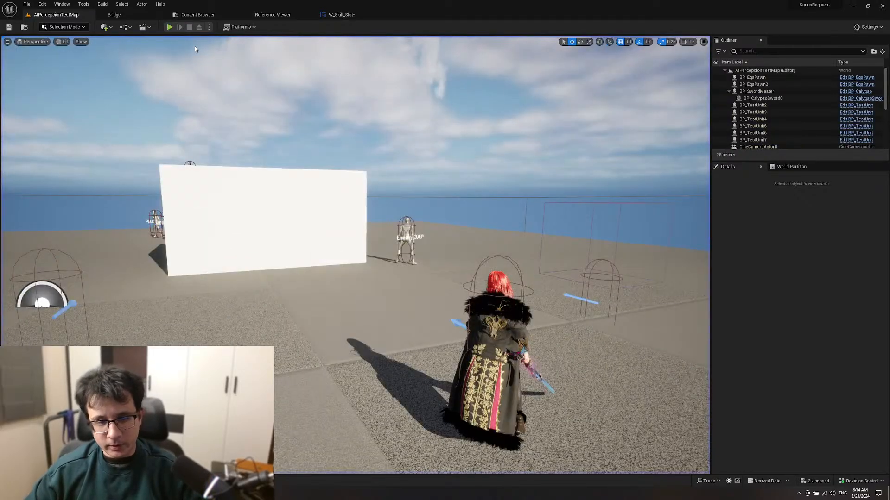
Step: Switch to Photoshop and save the document as a new PSD named MainActions_ToolTip_Text_Border in the Combat folder
key(alt+Tab)
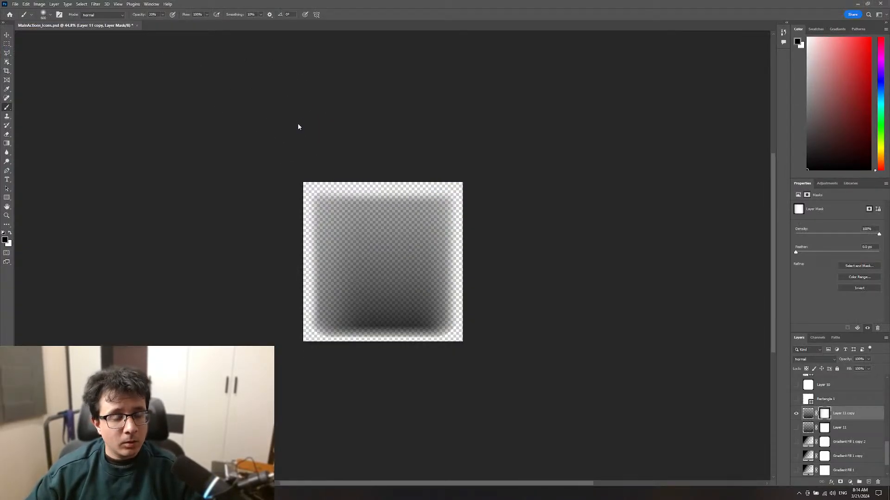
key(ctrl+shift+s)
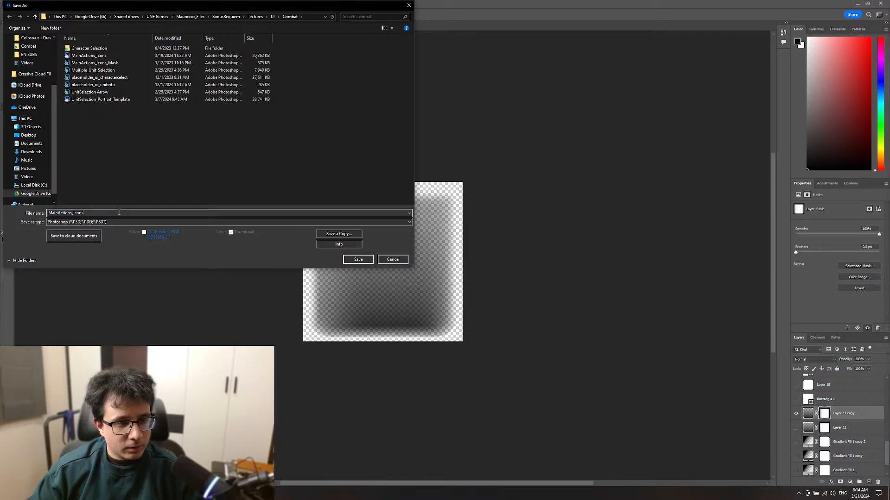
key(BackSpace)
text(ToolTip_Text_Border)
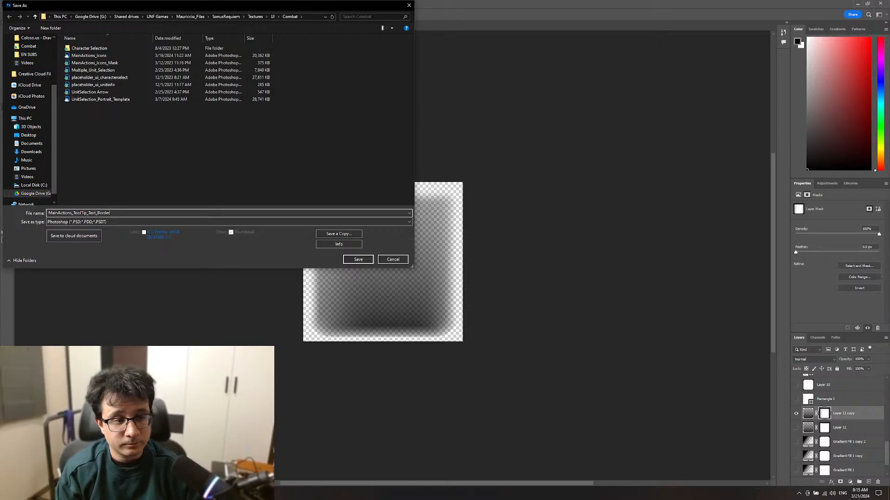
key(Return)
key(Return)
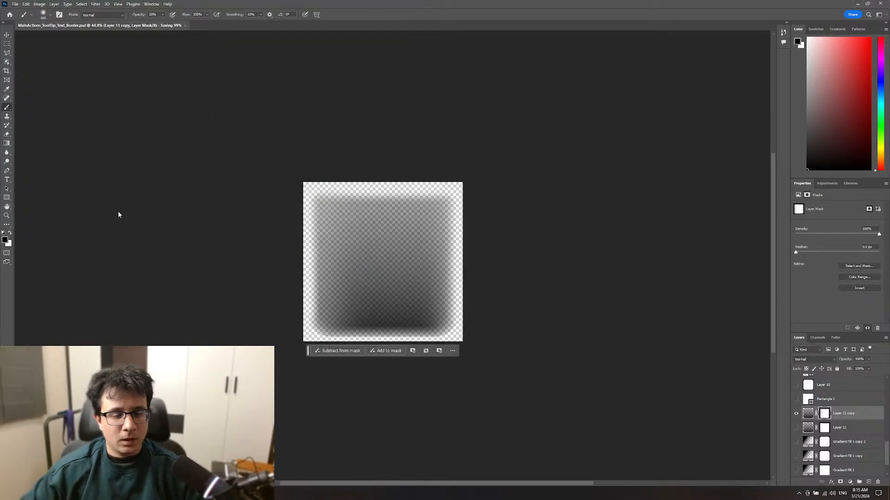
Step: Crop the canvas to the gradient square's lower strip and extend it beyond both sides to about 1515 px wide
key(c)
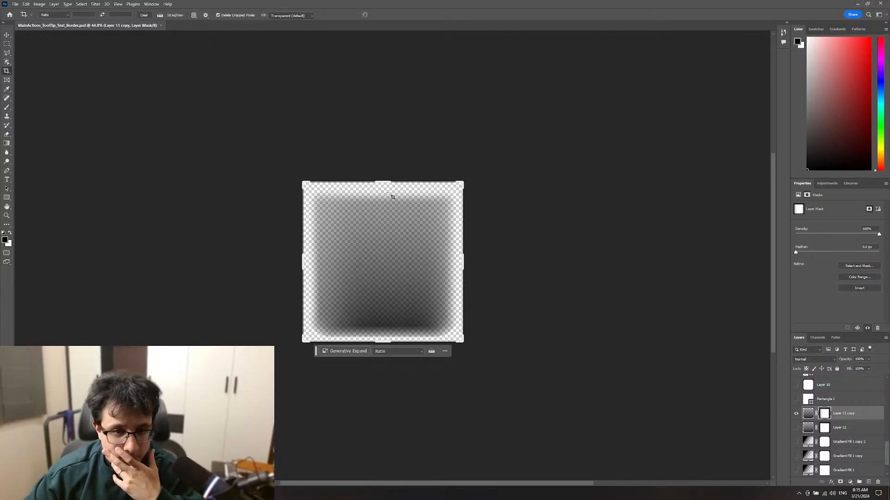
drag(381, 182, 381, 244)
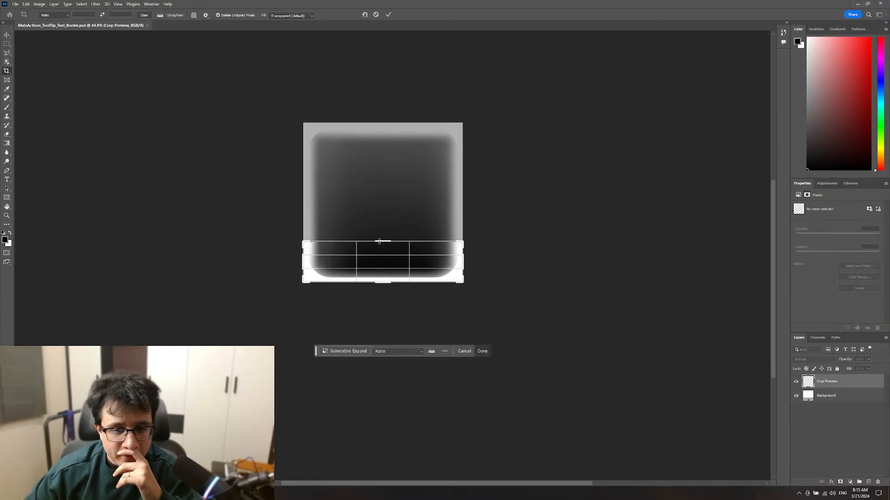
drag(303, 259, 286, 259)
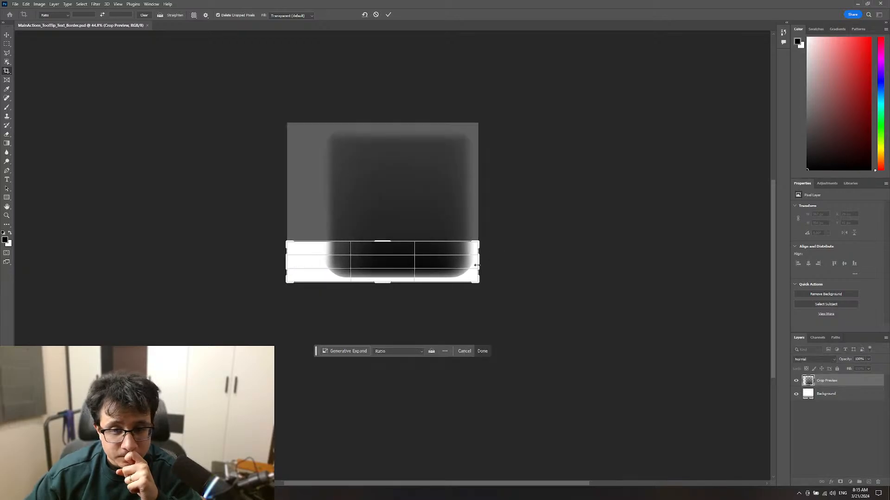
drag(476, 265, 499, 264)
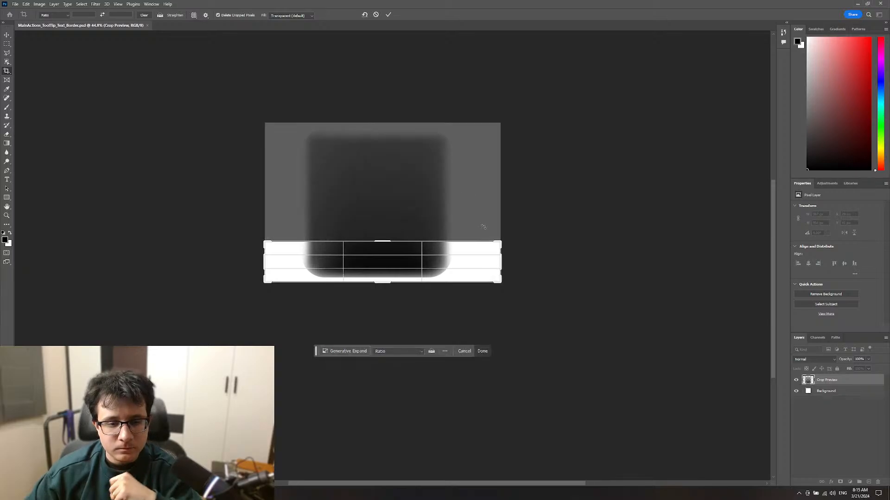
click(389, 14)
Step: Delete all layers from Layer 8 down through Rectangle 1, keeping Layer 11 copy and the layers below it
key(z)
drag(371, 249, 383, 249)
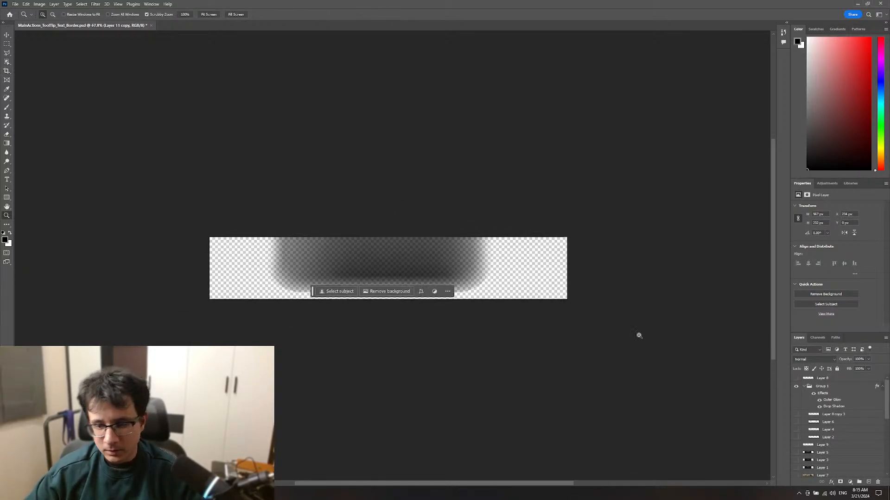
scroll(839, 450, down, 7)
scroll(843, 444, up, 2)
scroll(844, 441, down, 5)
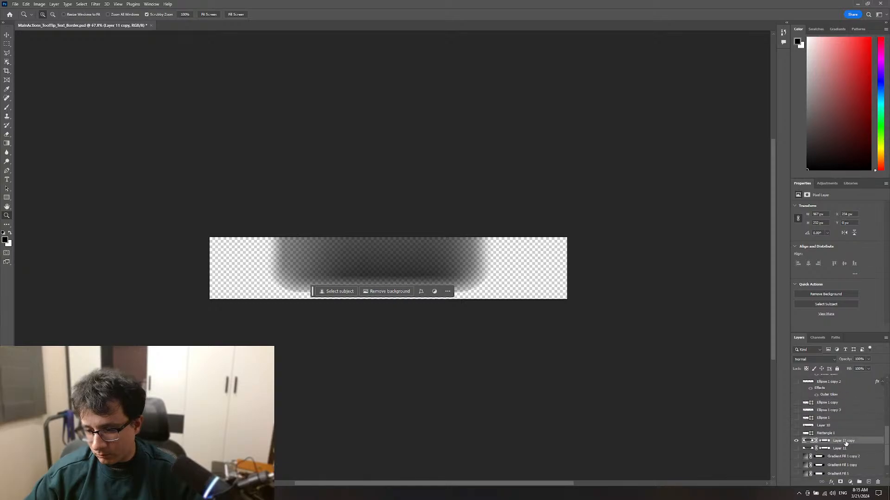
scroll(845, 441, up, 5)
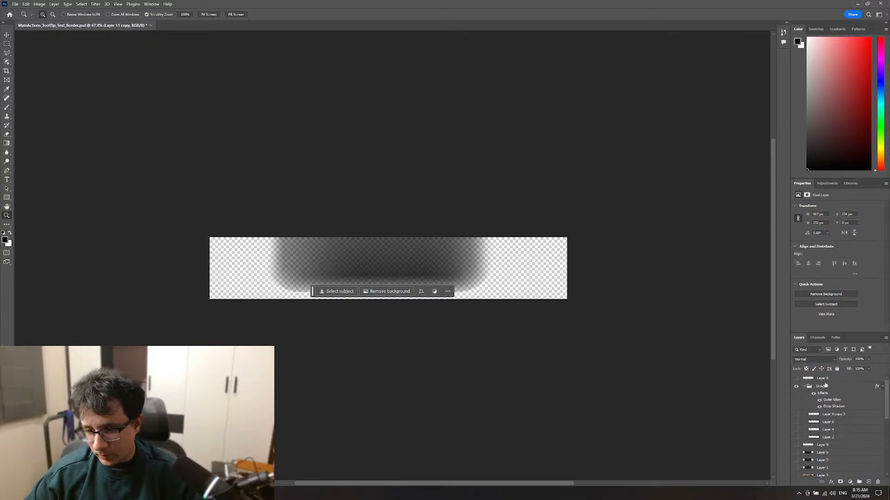
click(822, 378)
scroll(834, 417, down, 3)
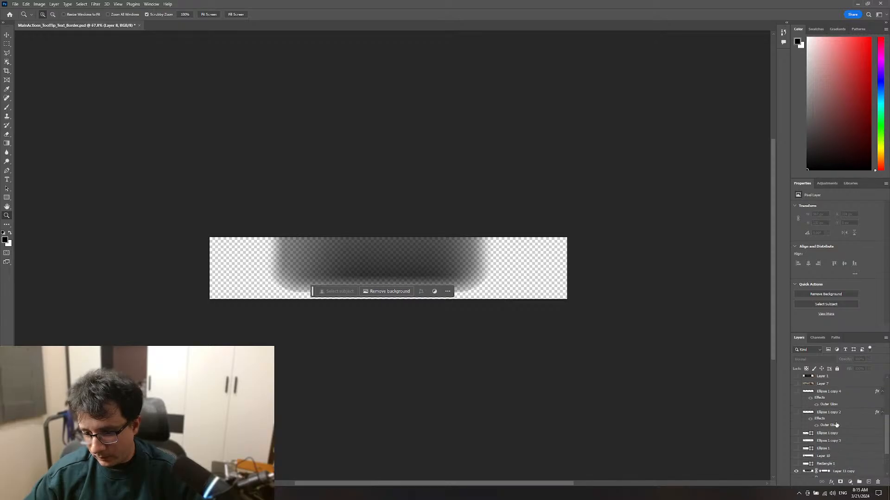
scroll(837, 425, down, 2)
shift+click(830, 442)
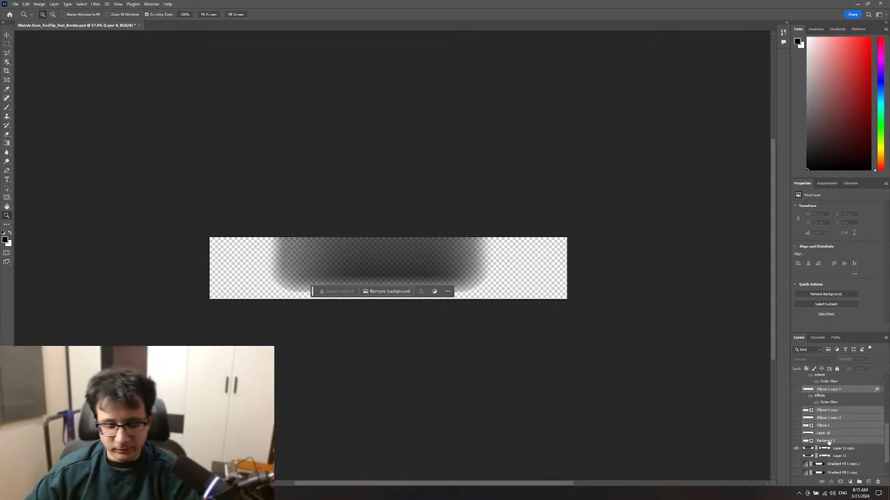
key(Delete)
Step: Fill the Layer 11 copy's pixels with bright green and its layer mask with black
key(c)
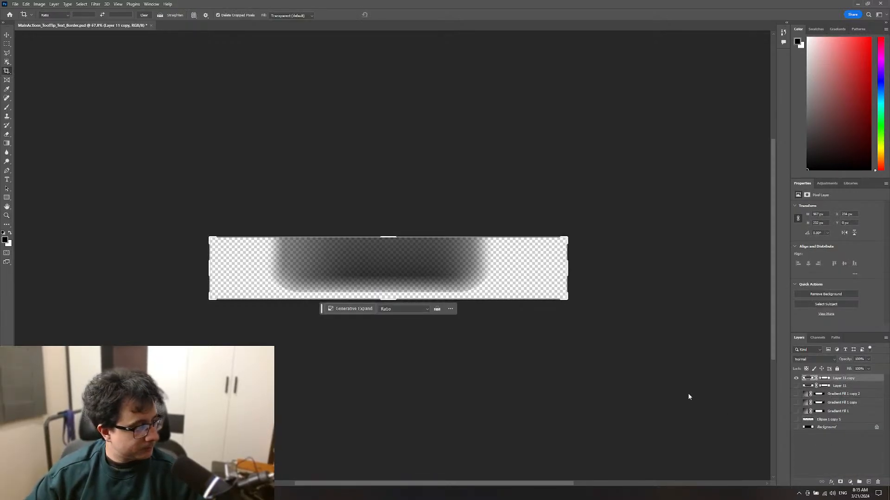
key(z)
drag(414, 251, 446, 261)
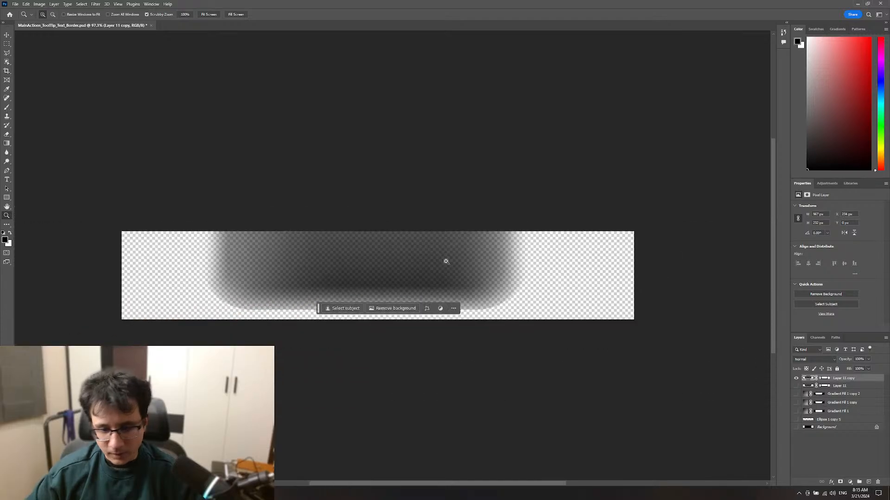
click(796, 378)
click(796, 378)
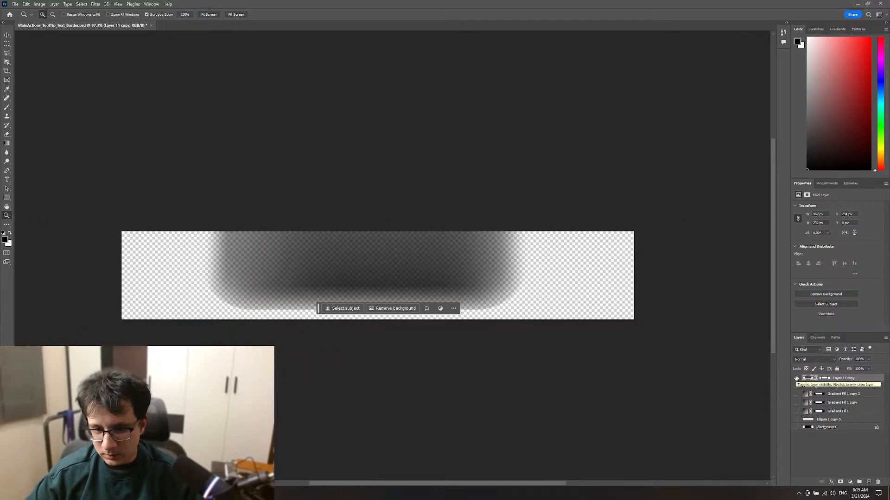
click(824, 379)
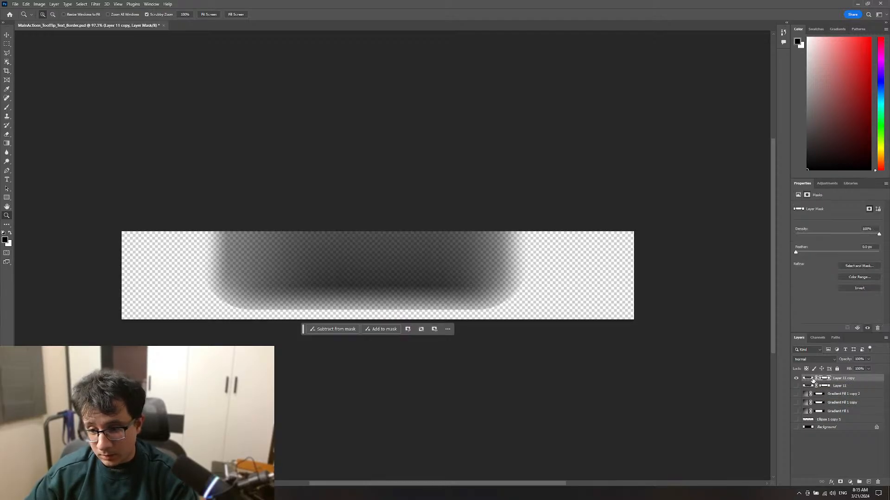
click(809, 379)
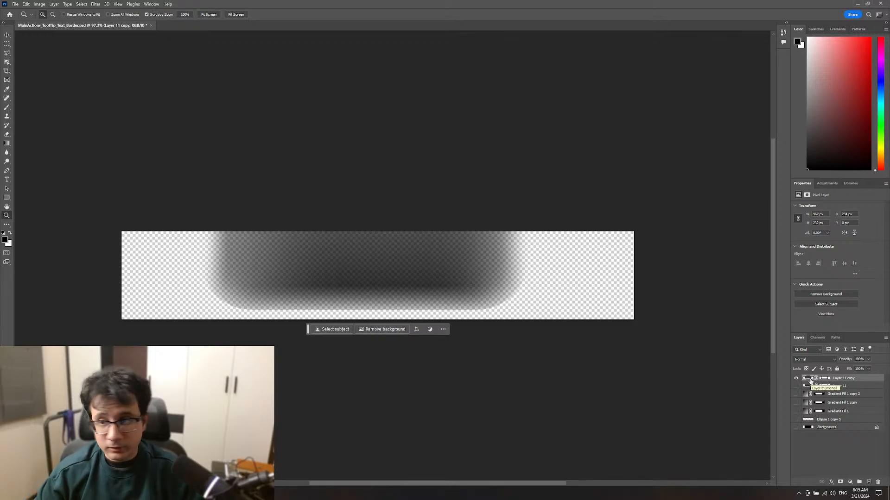
click(879, 128)
drag(855, 74, 854, 21)
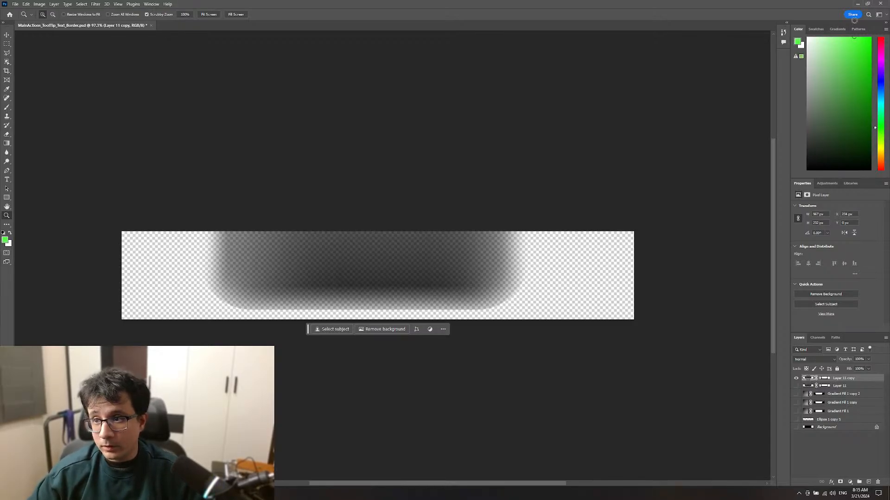
key(x)
key(ctrl+BackSpace)
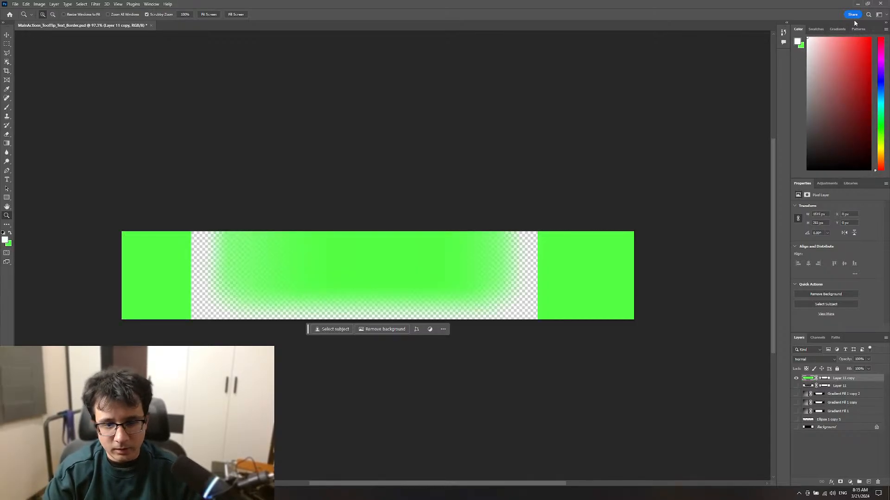
click(826, 379)
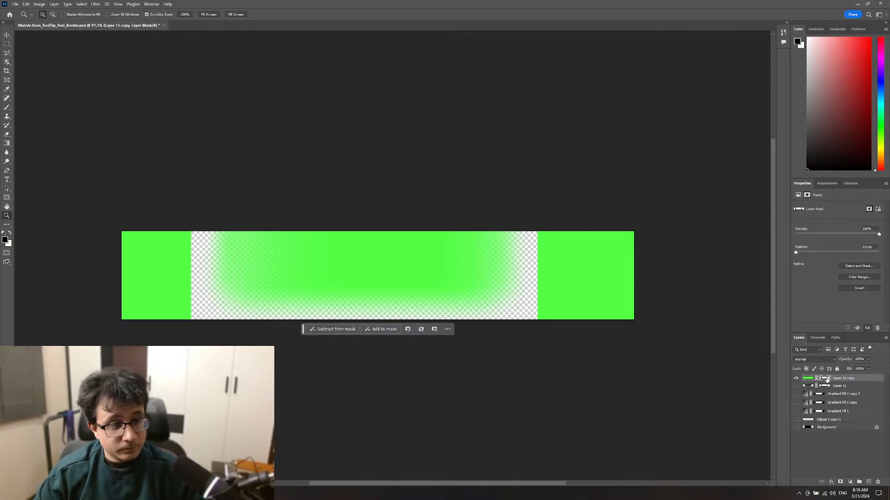
key(ctrl+BackSpace)
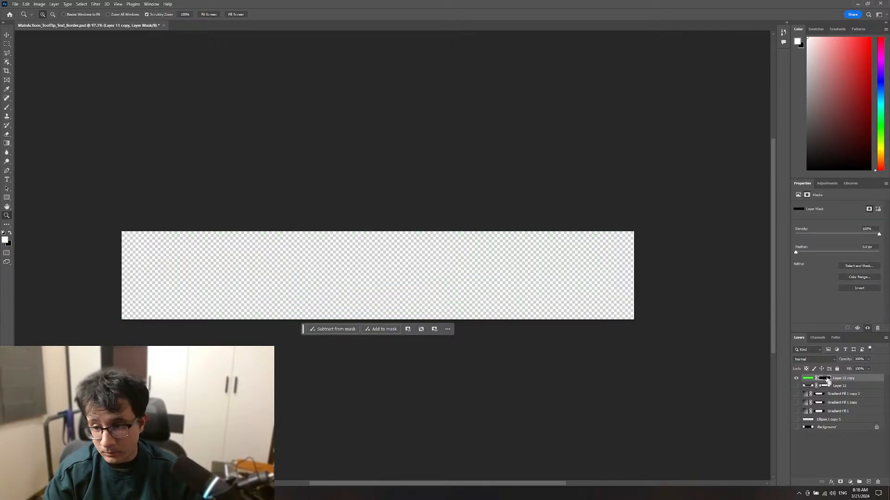
Step: Draw a white, fully rounded rectangle shape of about 1457 x 217 px across the canvas, just inside its edges
key(m)
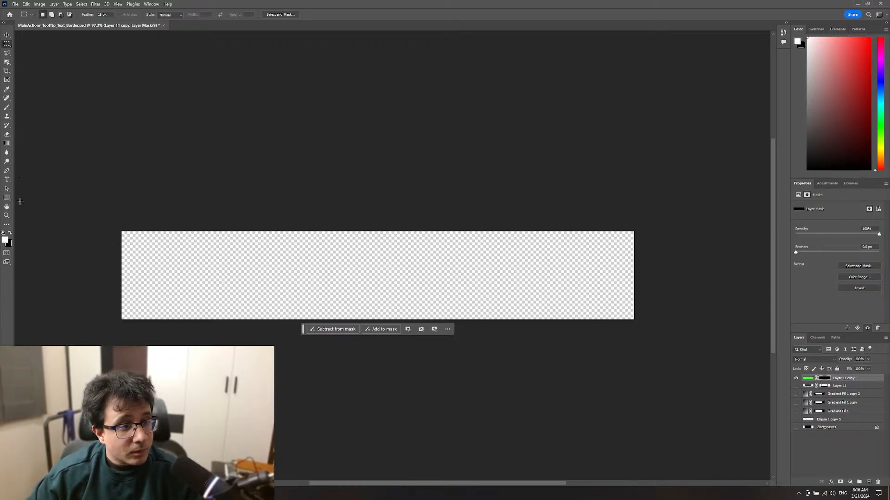
click(6, 198)
drag(138, 238, 627, 313)
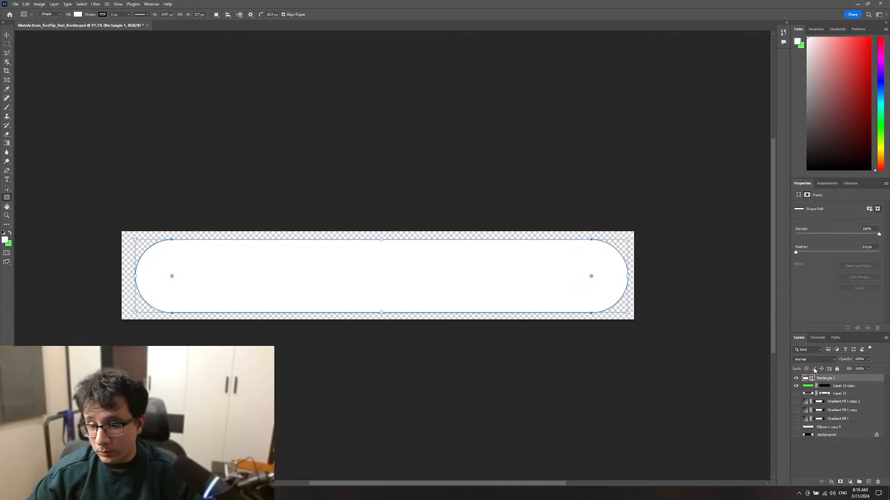
Step: Feather the white rounded rectangle shape's edges by about 5.5 px
click(822, 185)
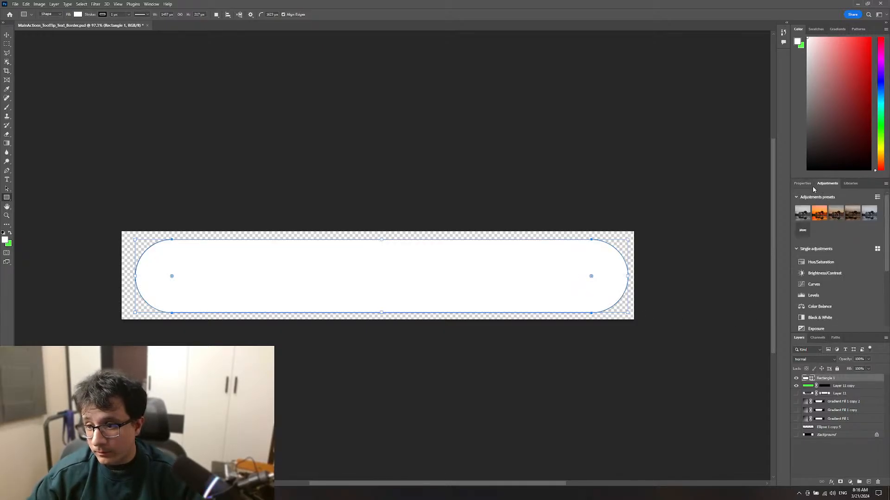
click(802, 185)
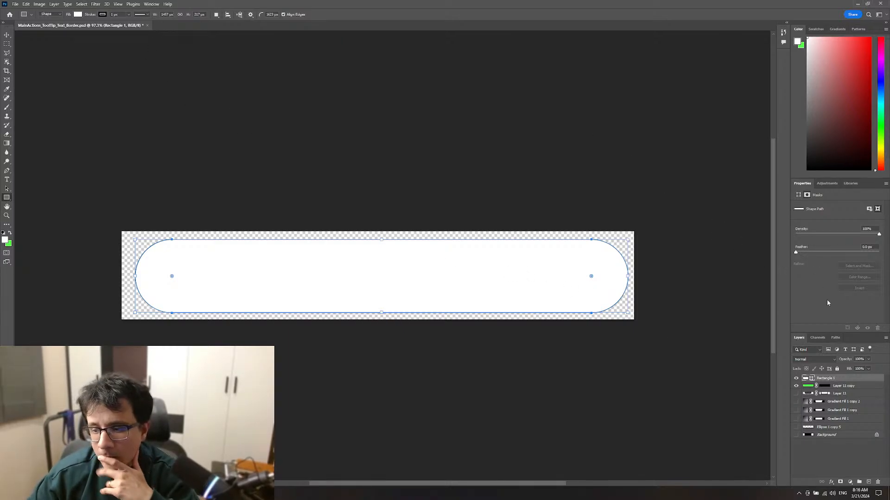
scroll(832, 288, down, 5)
scroll(831, 287, up, 4)
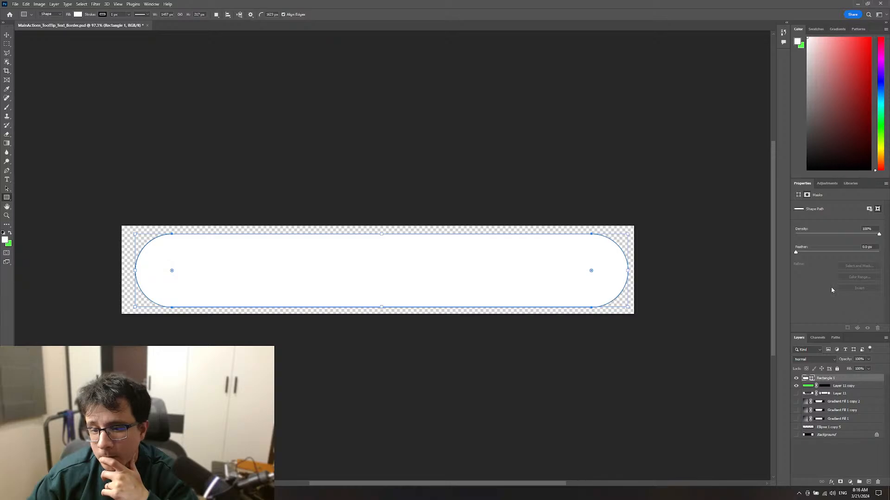
key(z)
drag(599, 253, 619, 254)
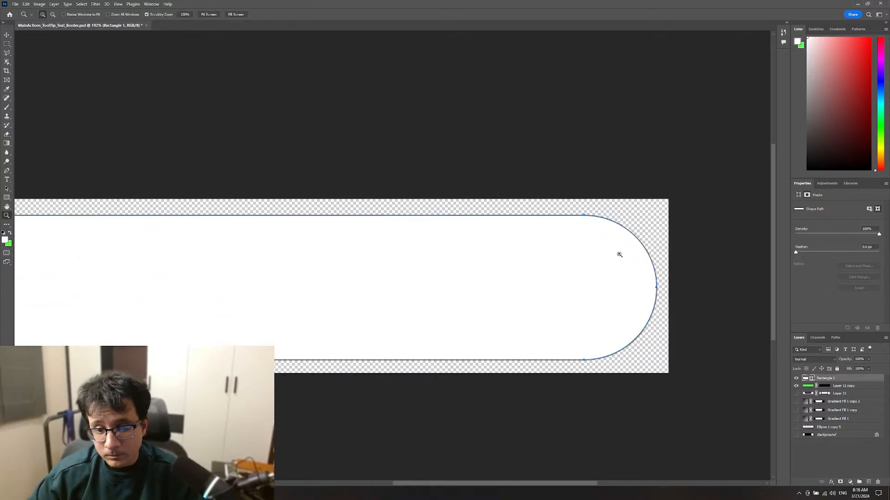
click(6, 198)
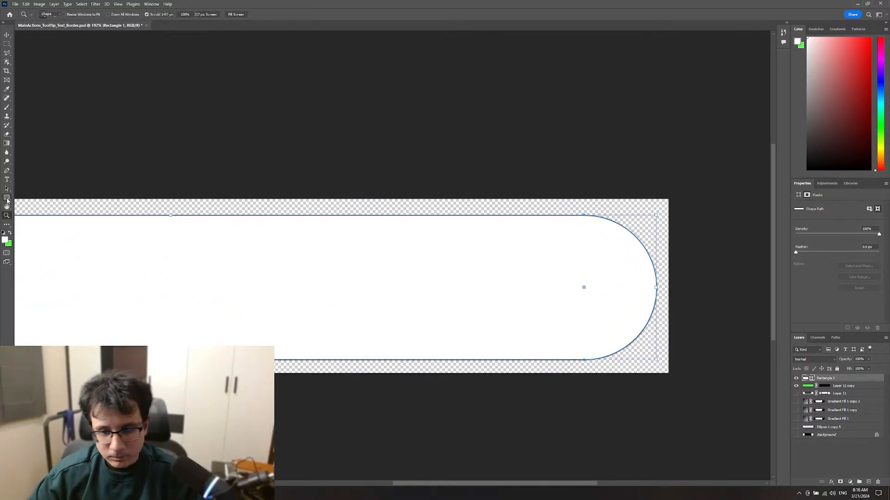
drag(797, 253, 820, 253)
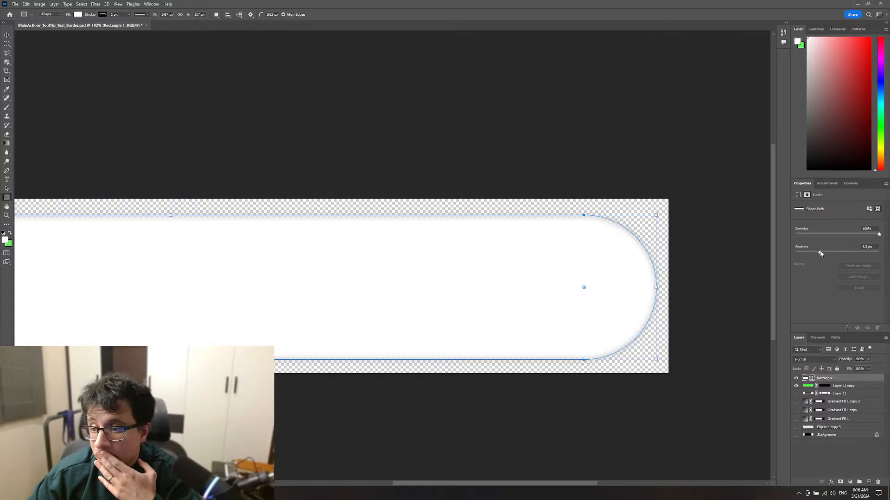
Step: Set all four corner radii of the white rectangle shape to 30 px
click(797, 195)
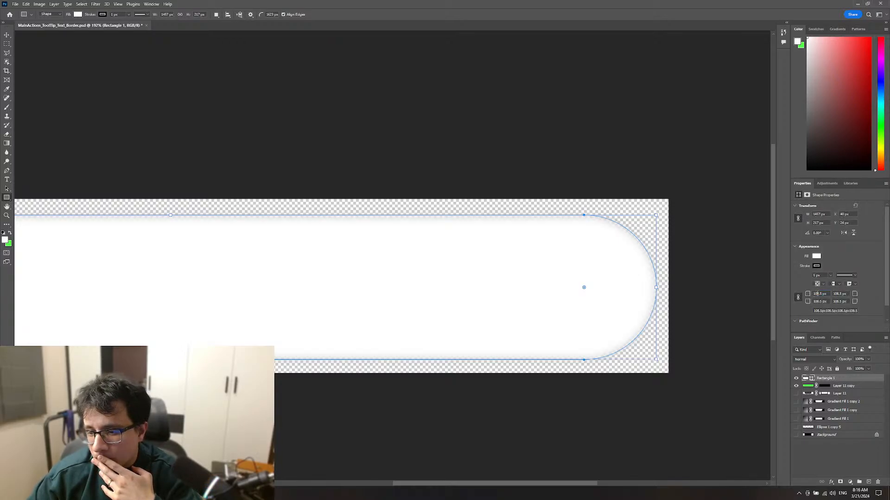
drag(829, 295, 795, 296)
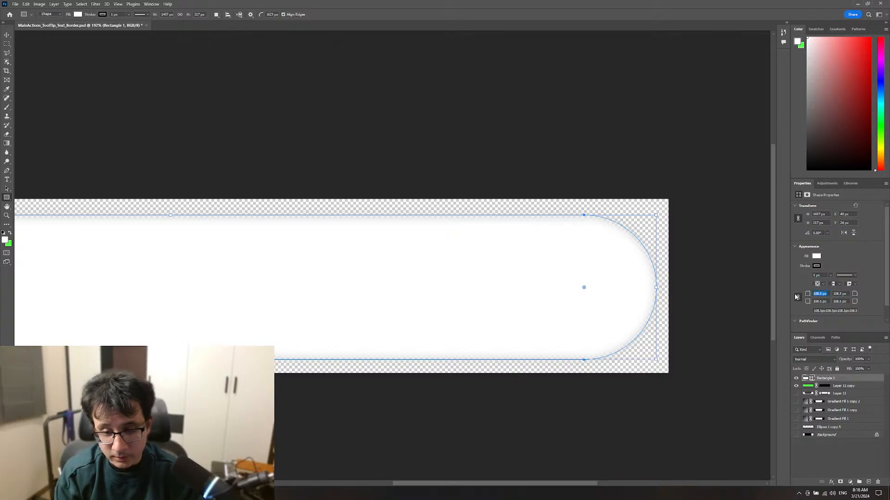
text(30)
key(Return)
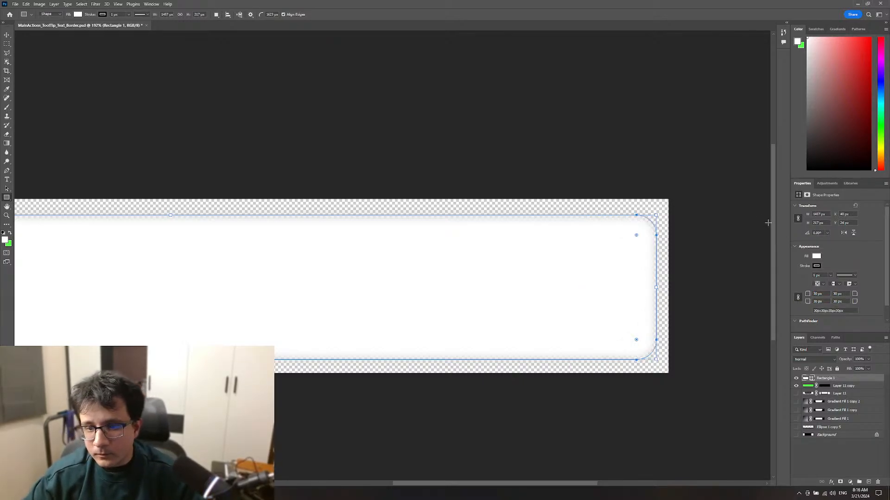
key(z)
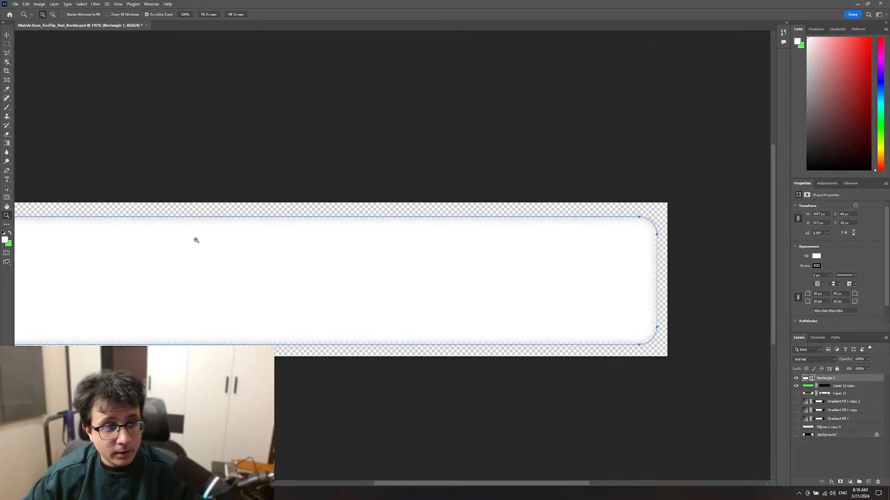
key(u)
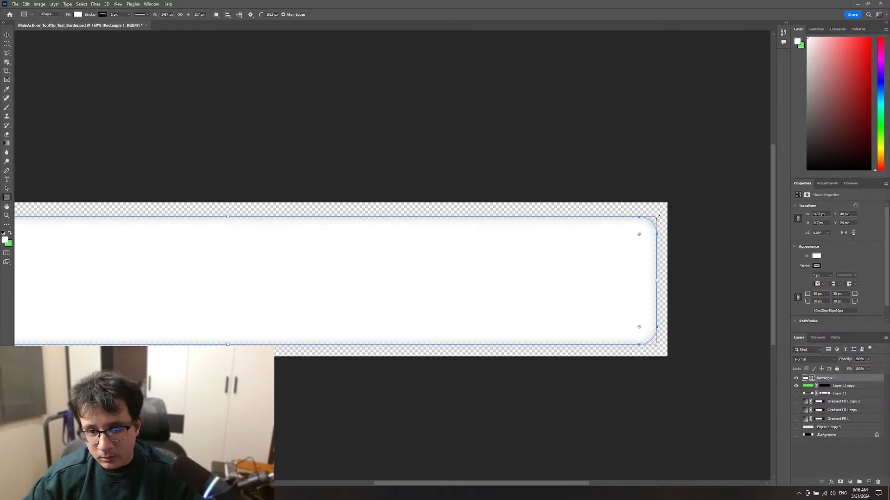
drag(656, 214, 583, 218)
key(ctrl+z)
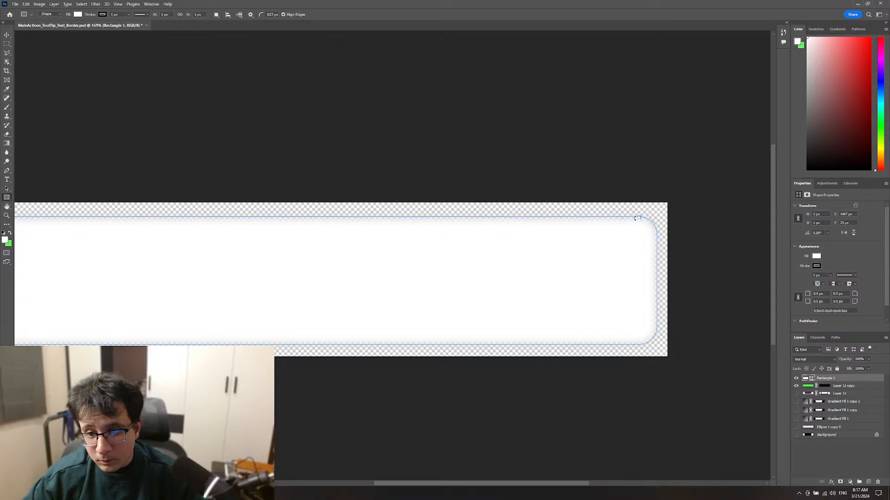
Step: Activate the Gradient tool and set its gradient style to radial
key(z)
mouse_move(625, 248)
mouse_down()
mouse_move(590, 243)
mouse_move(609, 243)
mouse_up()
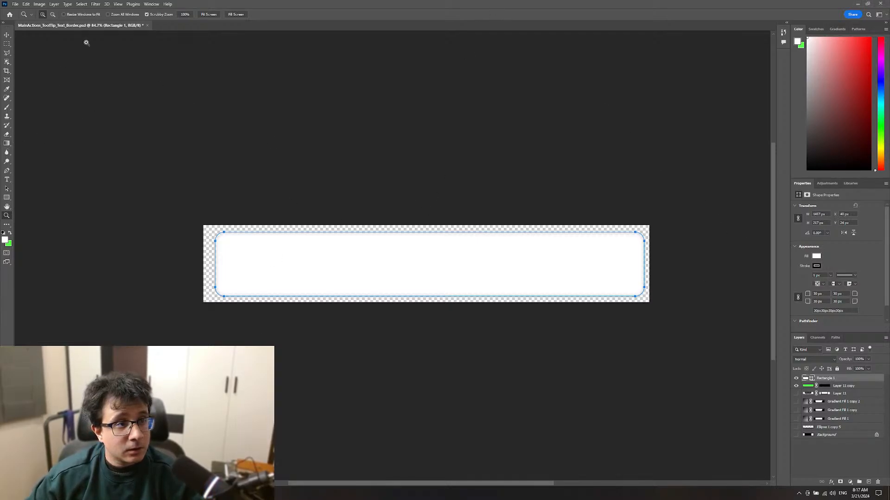
click(7, 144)
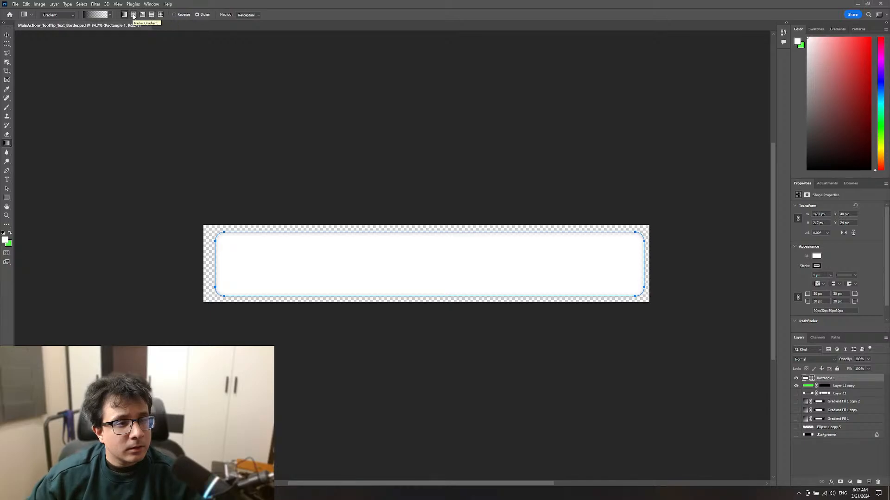
click(134, 14)
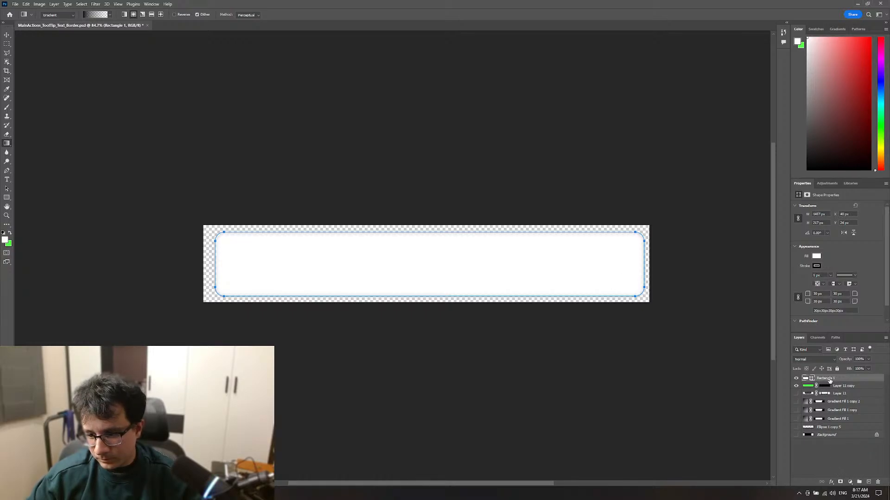
Step: Add a new layer directly below the Rectangle 1 shape and fill it with black
click(869, 482)
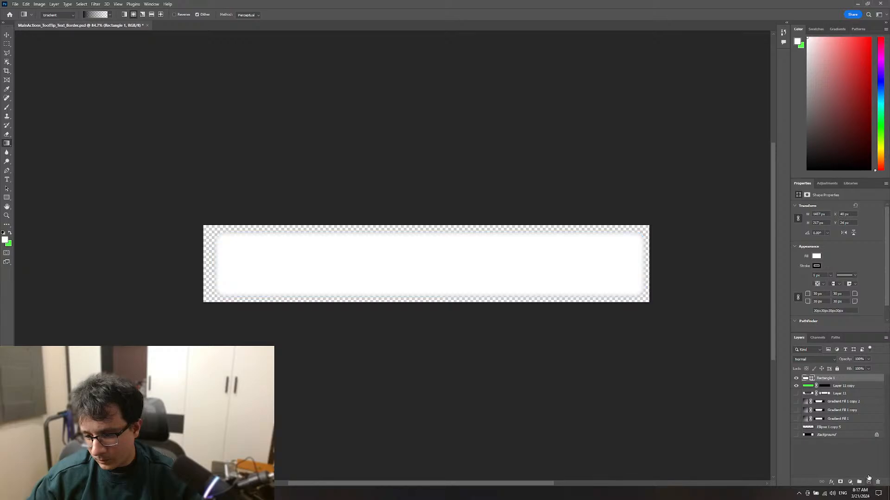
drag(829, 378, 828, 388)
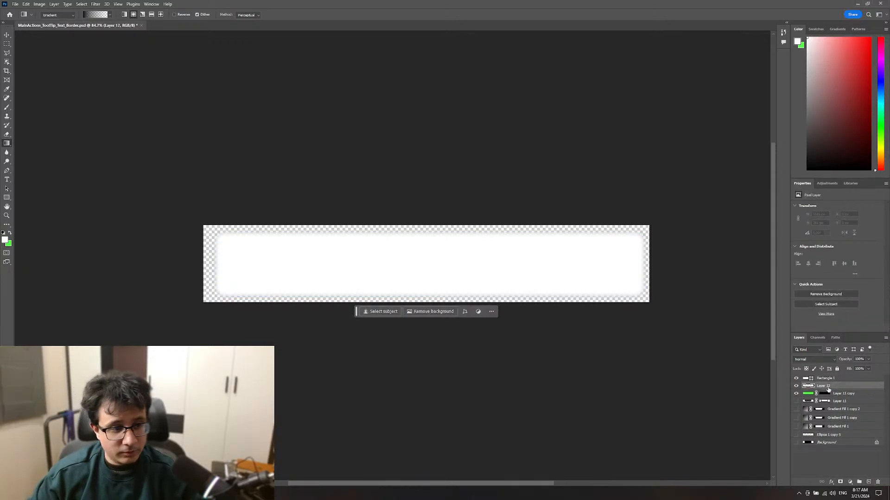
key(d)
key(x)
key(ctrl+BackSpace)
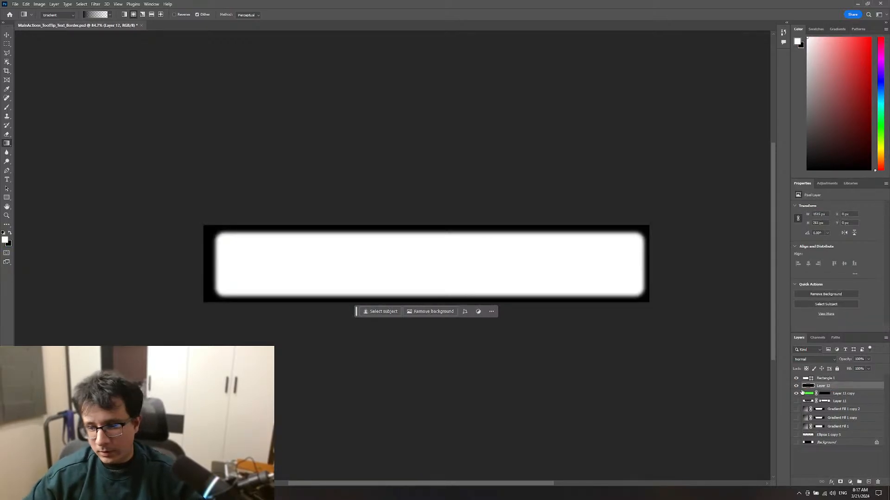
Step: Stamp the visible artwork into a new layer at the top of the stack, then select the whole canvas and deselect it
click(832, 379)
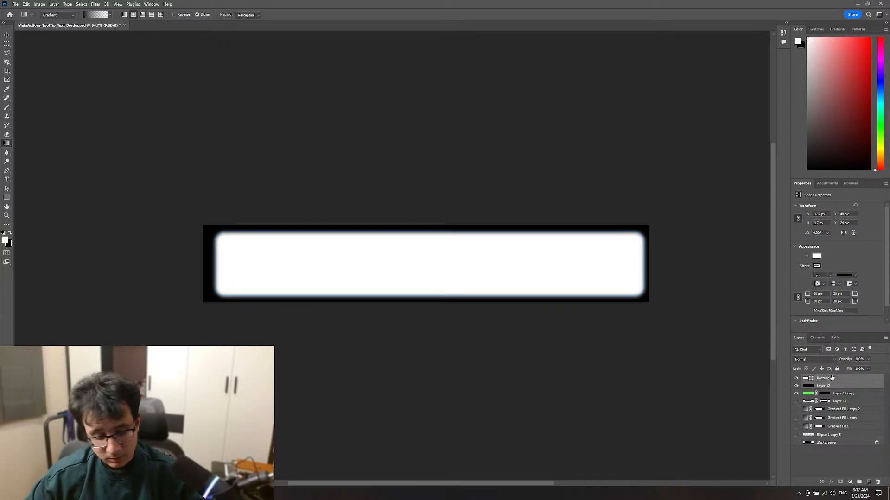
key(ctrl+shift+alt+e)
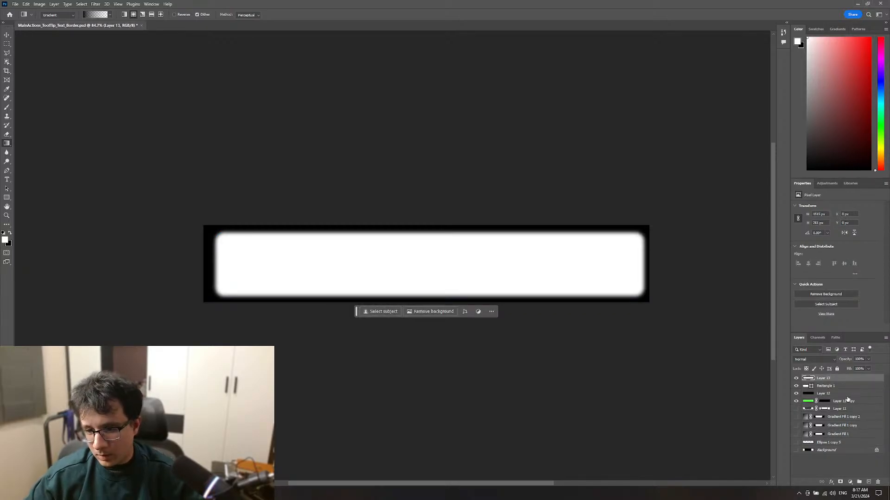
key(ctrl+a)
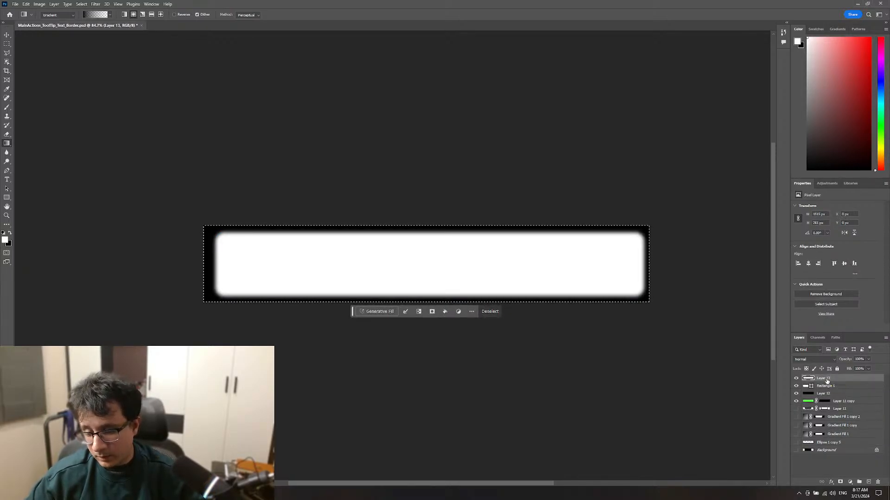
key(ctrl+d)
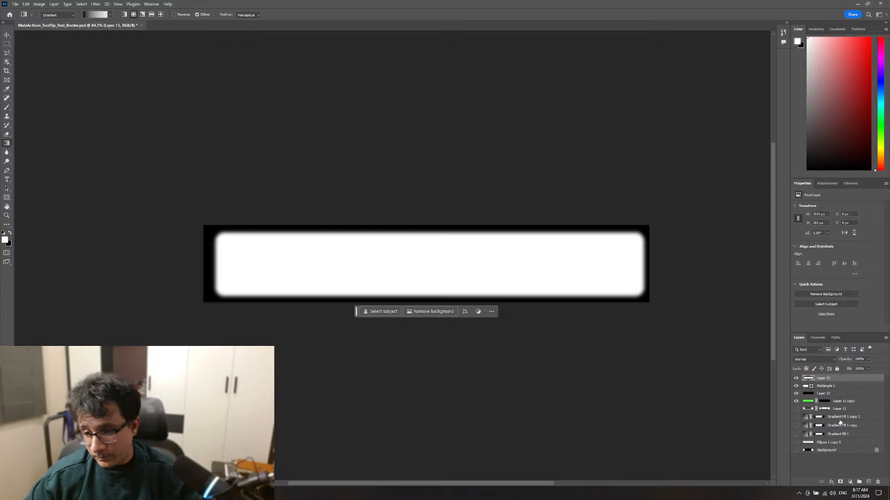
Step: Add a Gradient Map adjustment layer above the stamped layer
click(850, 482)
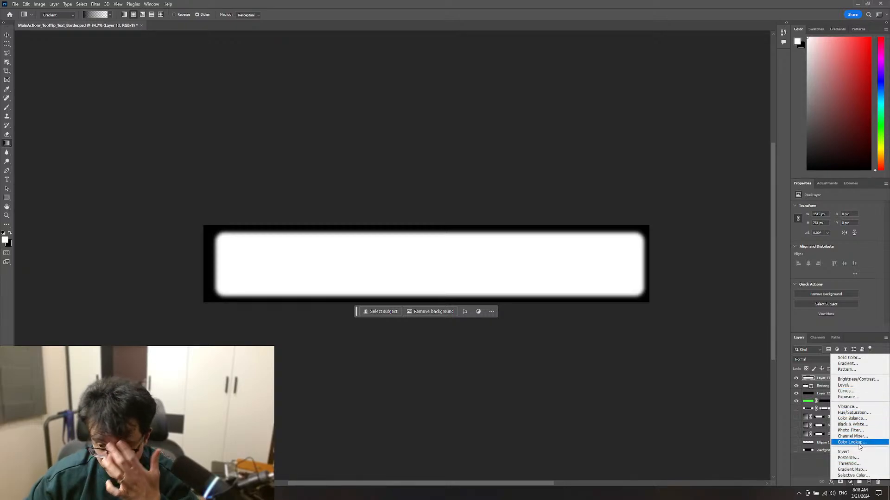
click(857, 470)
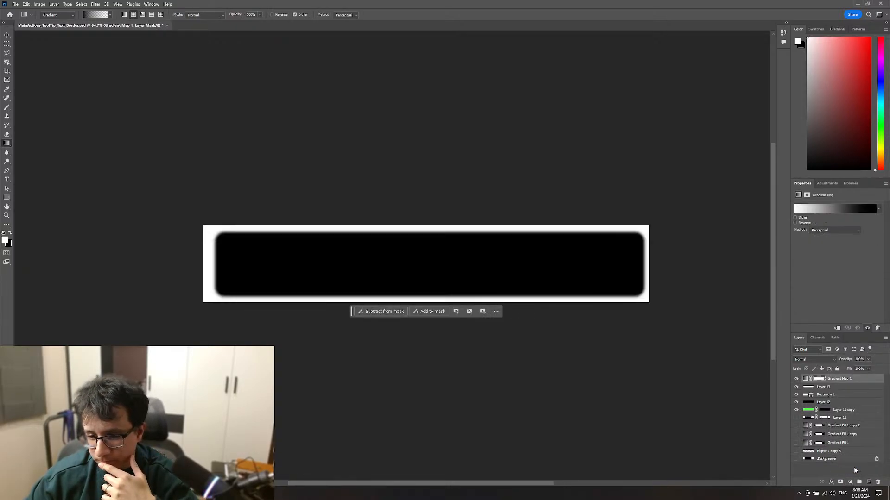
Step: Select the full canvas on the stamped layer, Layer 13, and invert its pixels
click(811, 387)
key(ctrl+0)
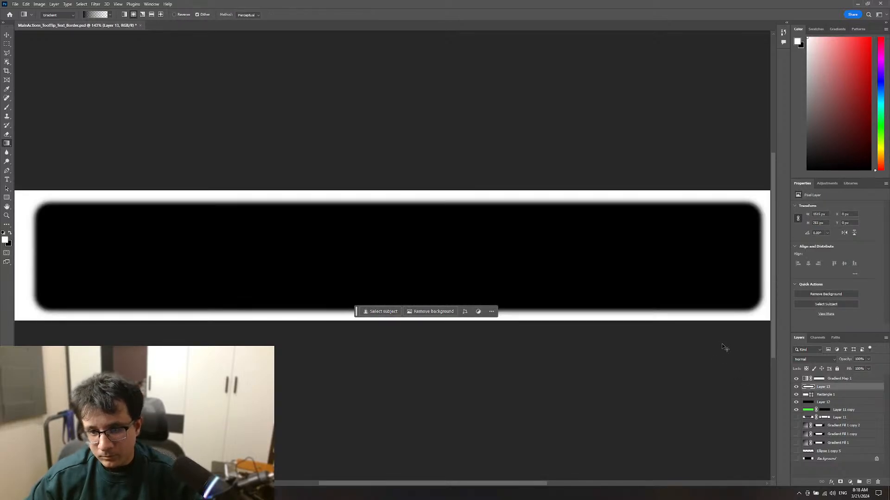
key(ctrl+a)
key(ctrl+i)
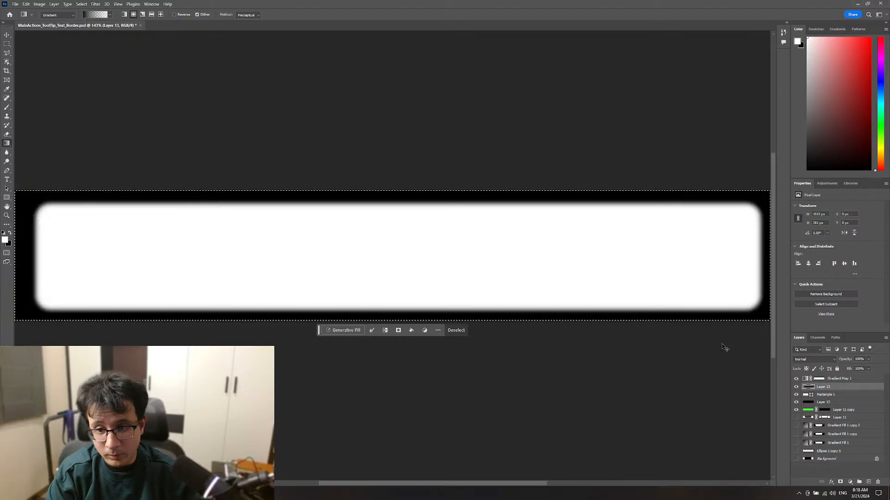
Step: Paste the copied black-and-white artwork into the Gradient Map's layer mask, invert the mask and clear the selection
click(818, 379)
alt+click(819, 380)
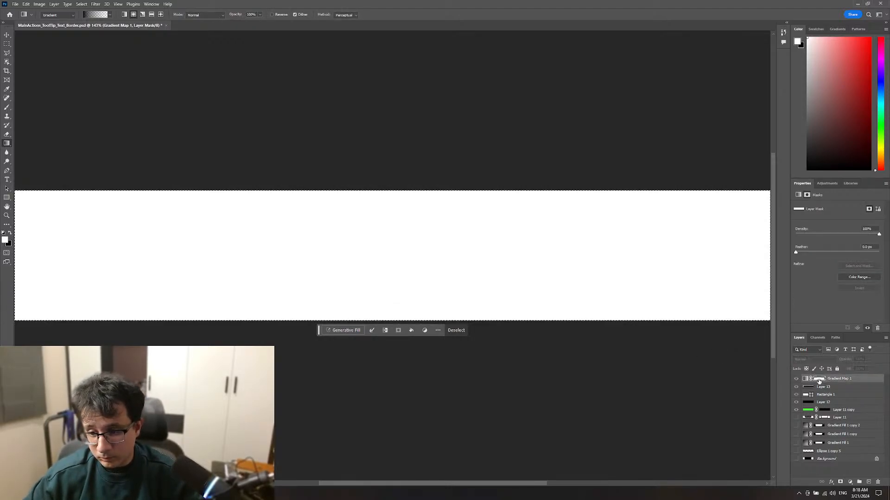
key(ctrl+v)
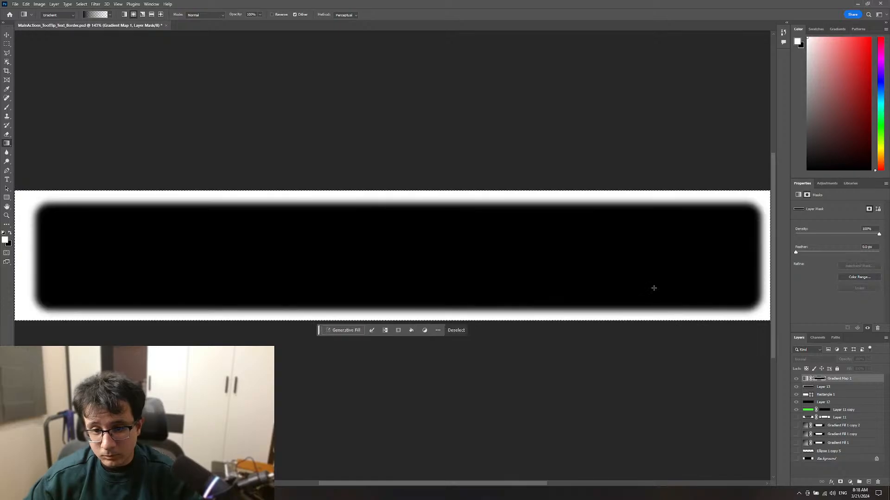
key(z)
drag(654, 288, 639, 277)
key(ctrl+i)
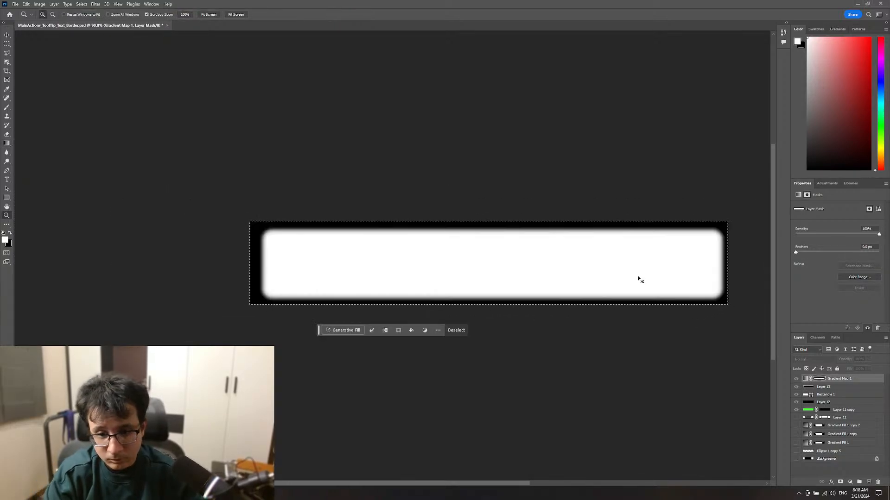
key(ctrl+d)
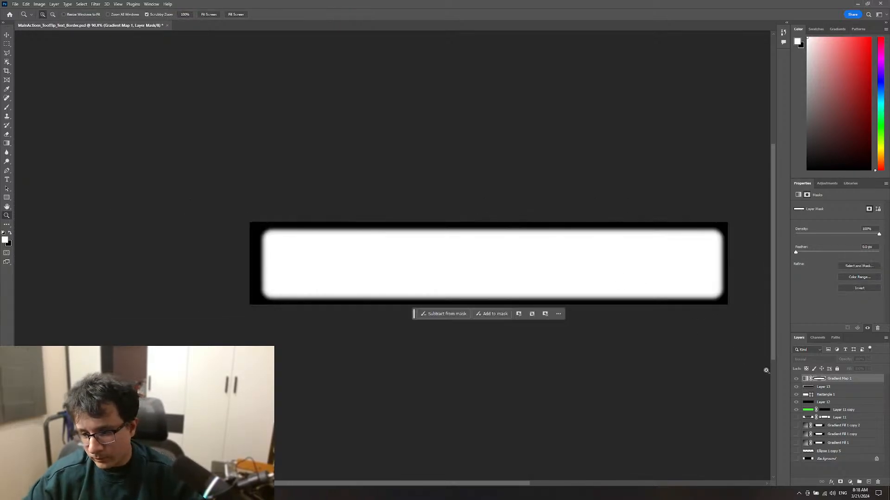
Step: Rename Layer 13 to "mask"
click(805, 379)
double_click(823, 387)
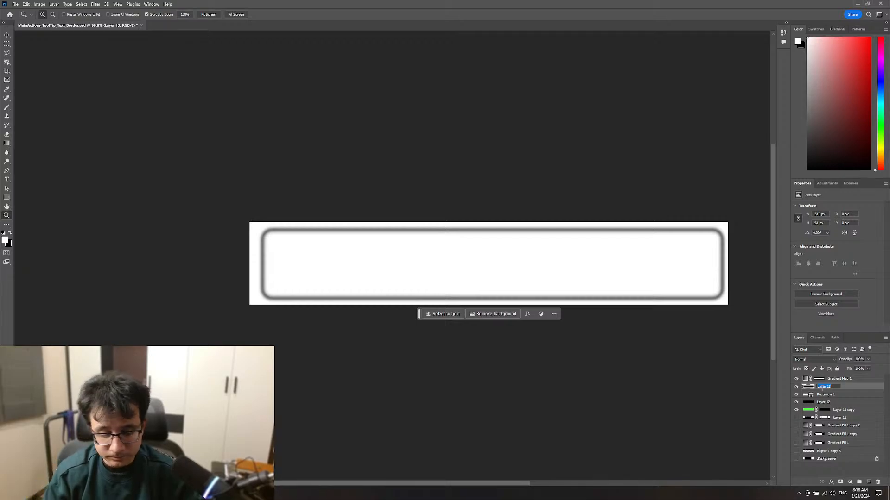
text(mask)
key(Return)
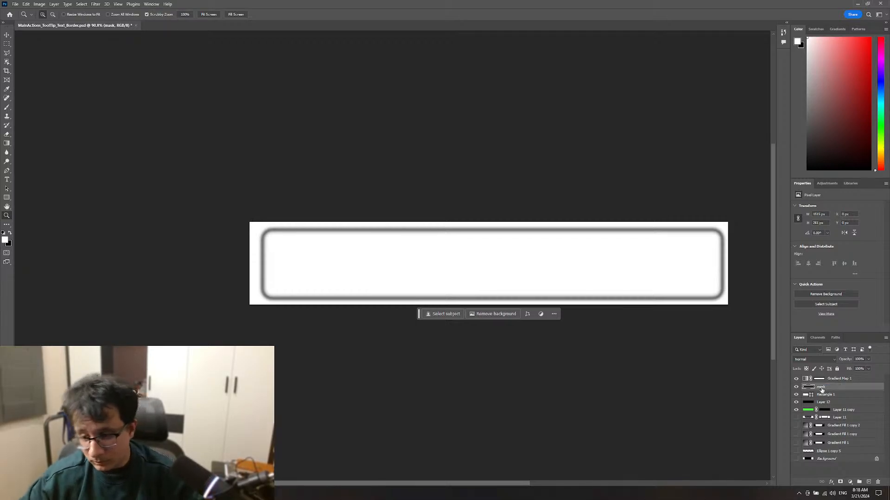
click(689, 289)
drag(694, 290, 689, 289)
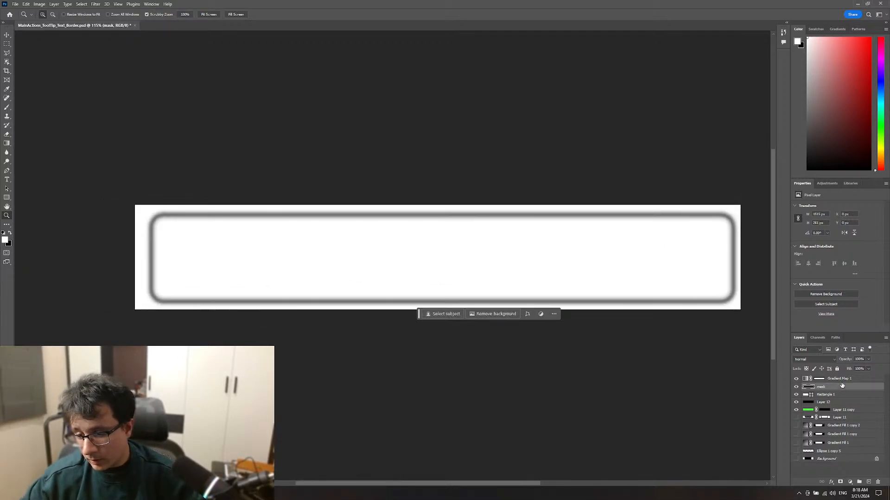
click(805, 379)
drag(672, 260, 691, 300)
click(805, 379)
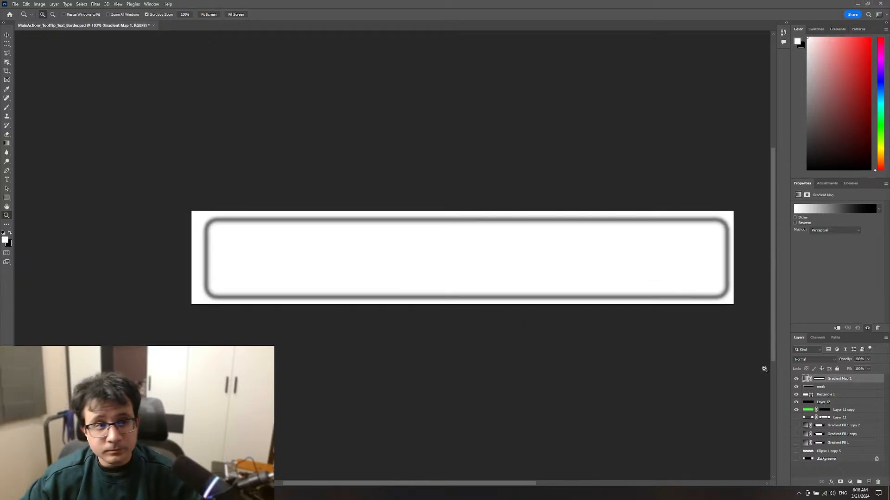
key(g)
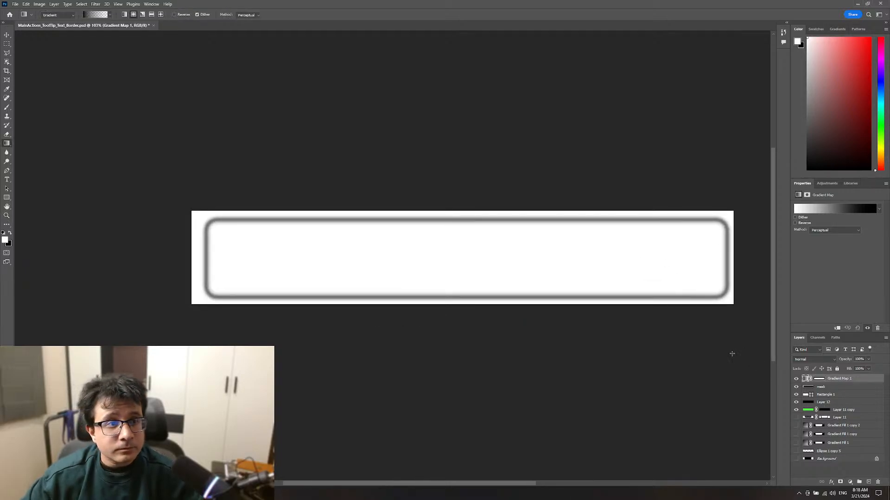
click(819, 379)
click(807, 379)
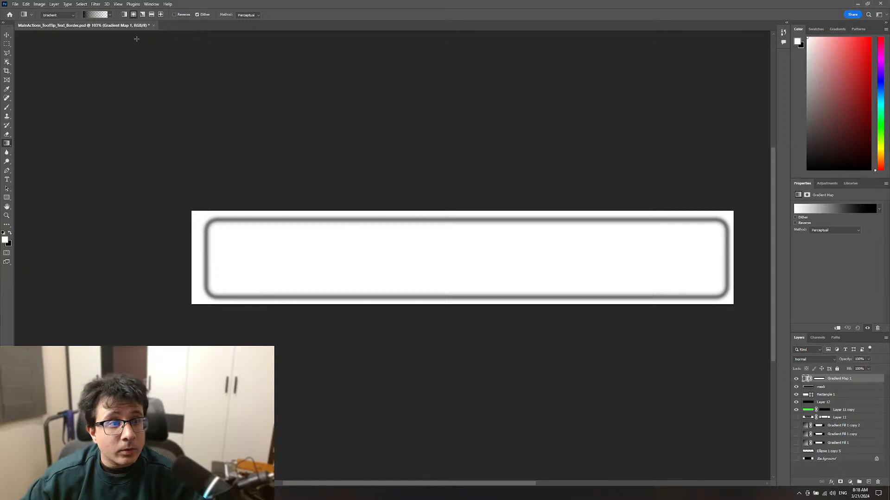
scroll(443, 258, right, 2)
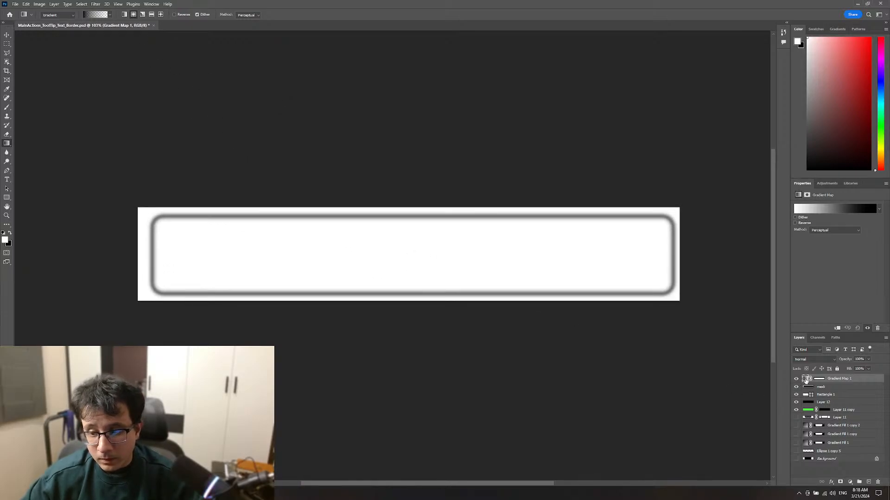
Step: Try the Gradient Map's Reverse option and delete the adjustment layer
click(807, 195)
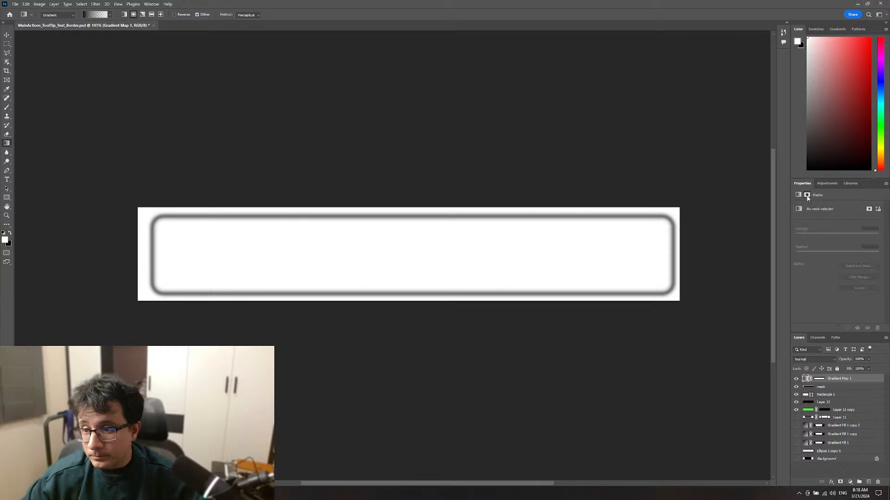
click(870, 211)
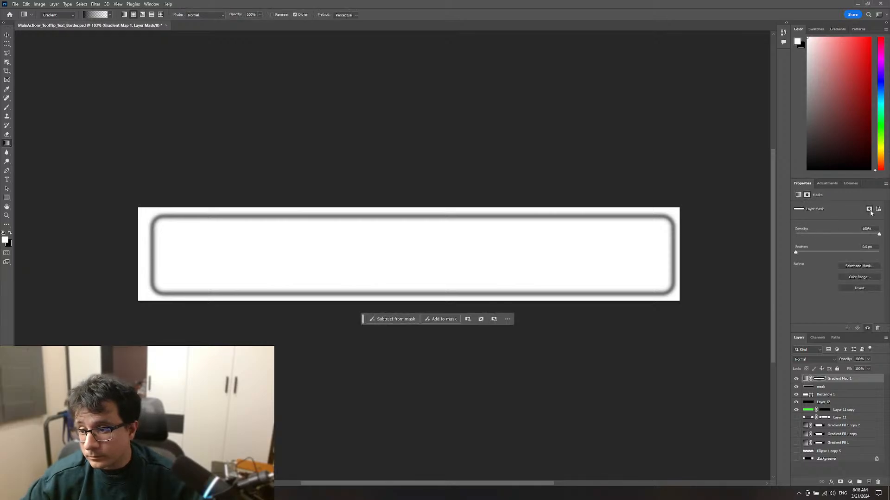
click(798, 195)
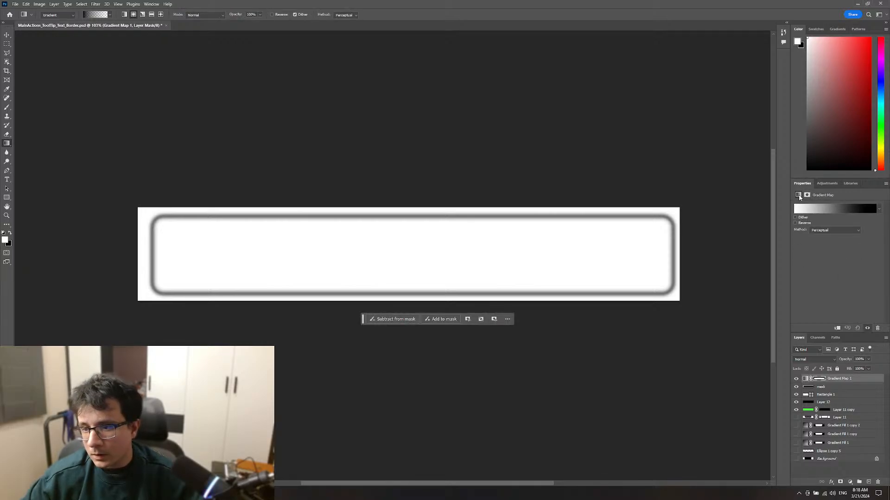
click(796, 223)
click(797, 223)
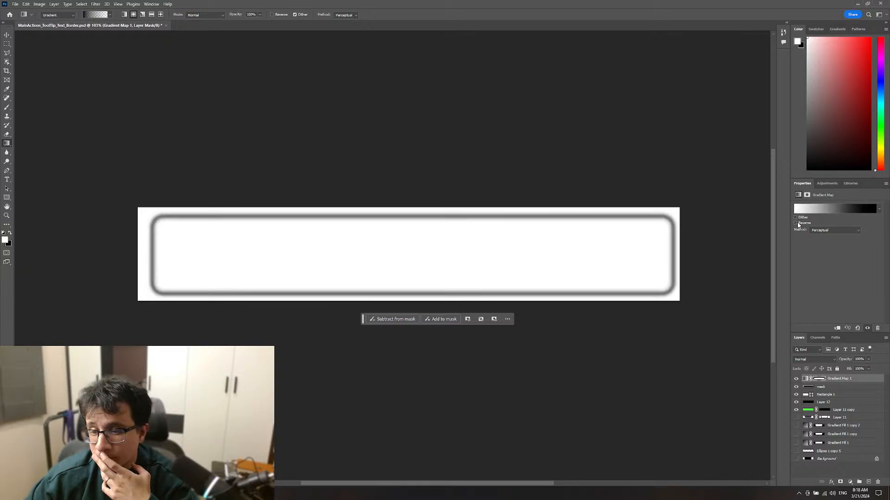
click(825, 212)
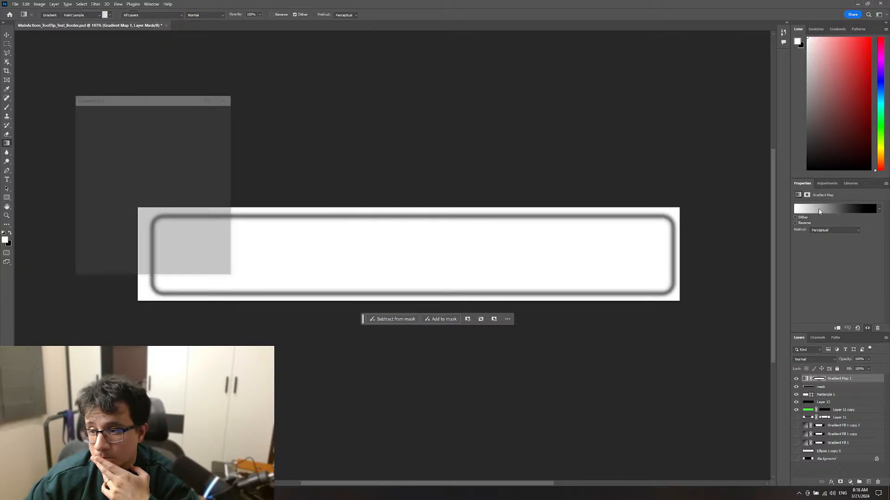
click(220, 127)
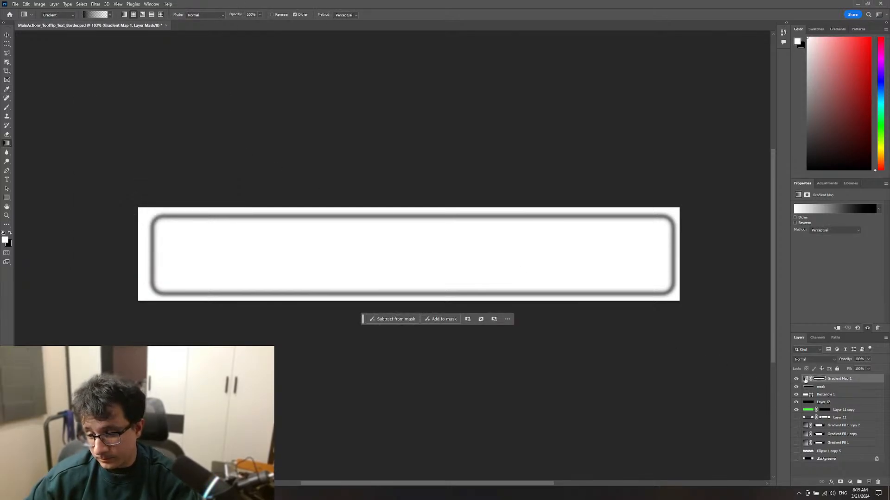
click(805, 379)
key(Delete)
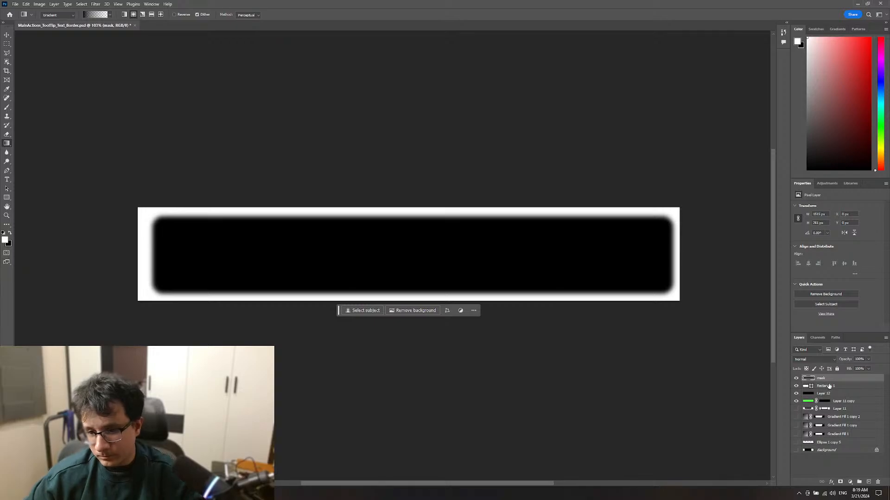
Step: Create a new empty layer above the mask layer and hide every other layer
click(869, 482)
click(796, 385)
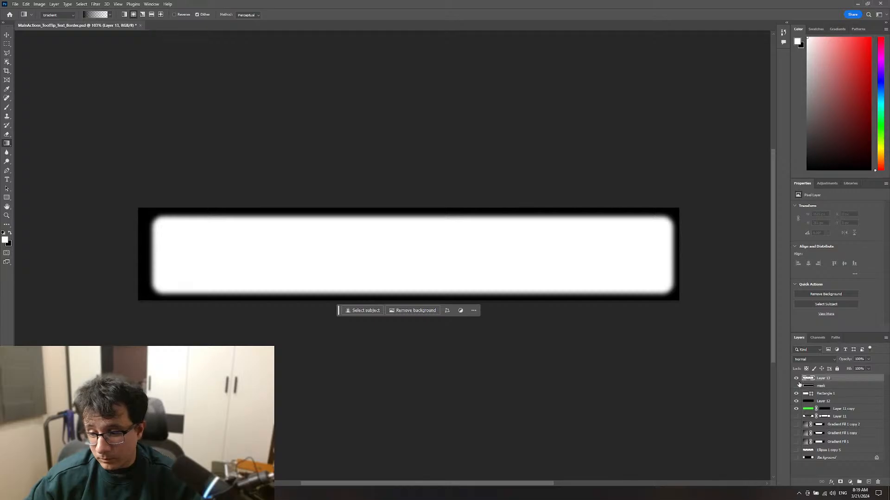
click(796, 386)
click(797, 379)
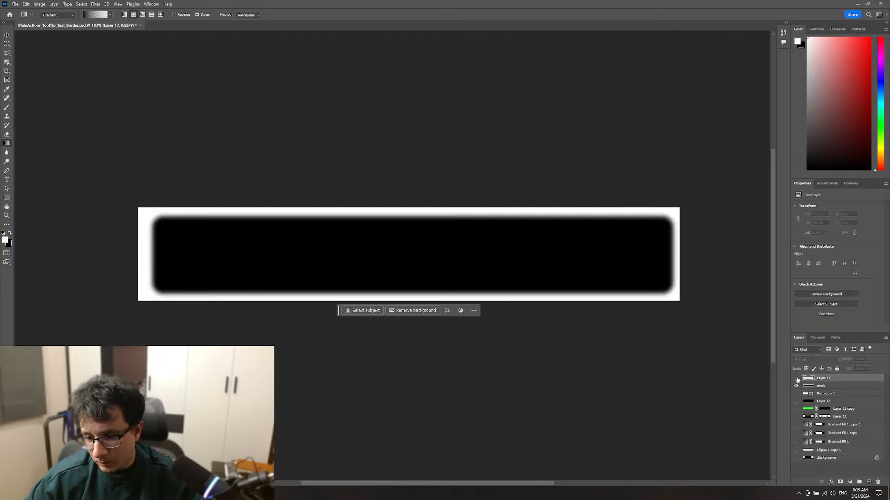
click(797, 378)
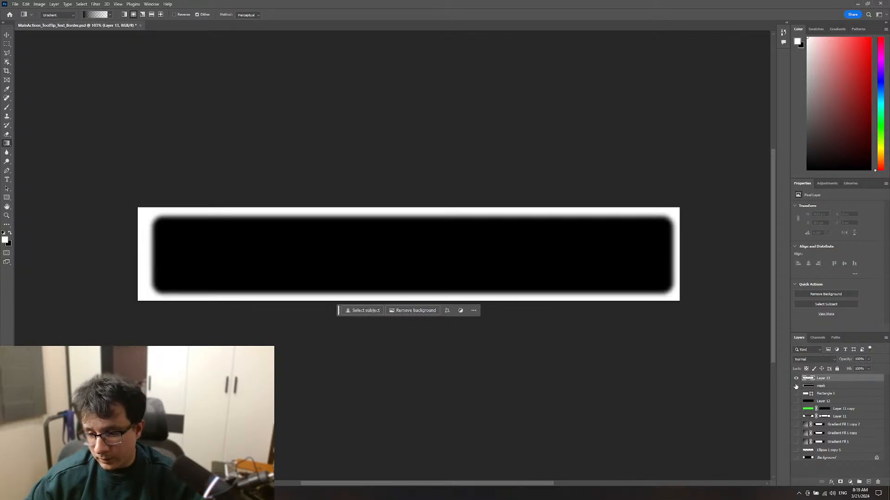
click(796, 386)
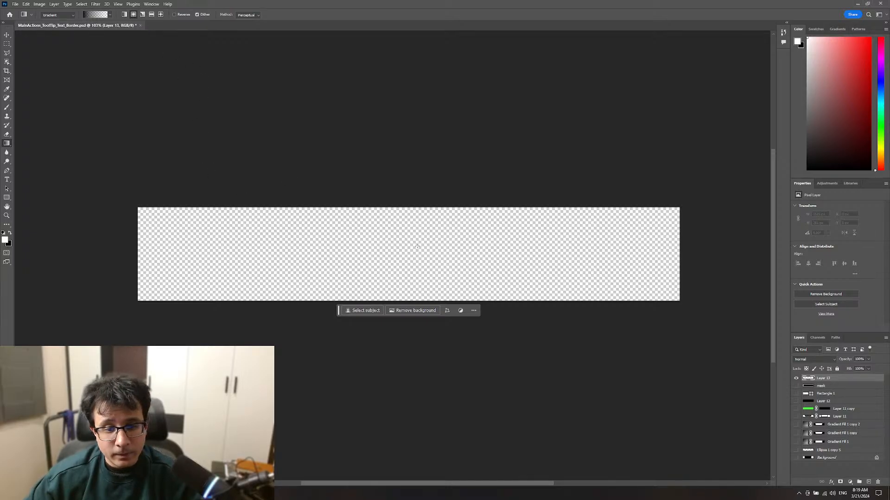
Step: Try a radial black-to-transparent gradient from the canvas centre stretched beyond its right edge, and undo it
drag(415, 250, 687, 232)
drag(208, 244, 746, 188)
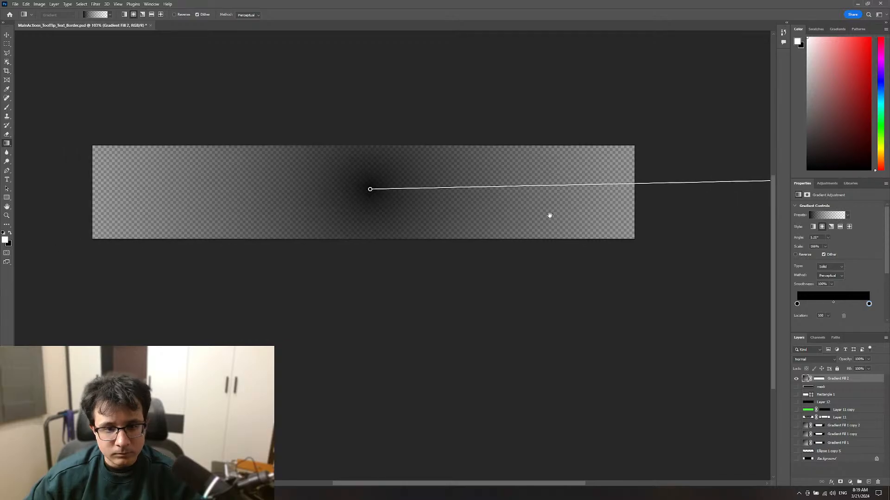
drag(549, 215, 586, 243)
key(z)
key(ctrl+z)
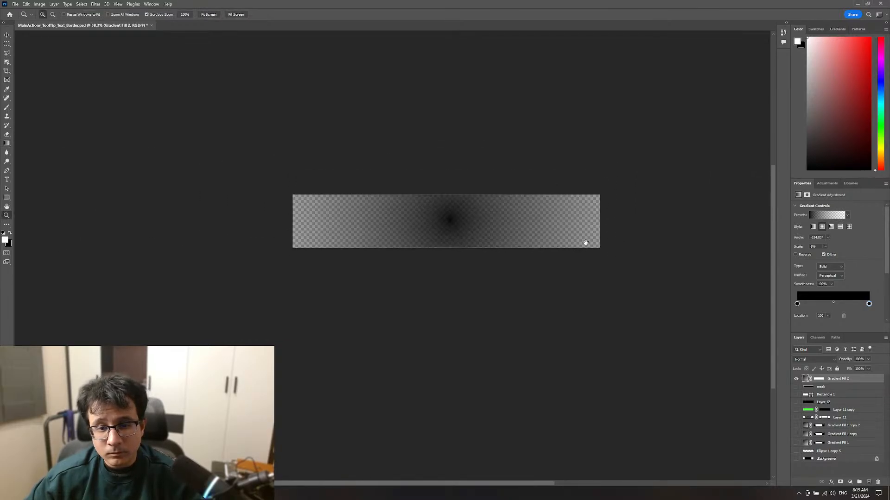
key(ctrl+z)
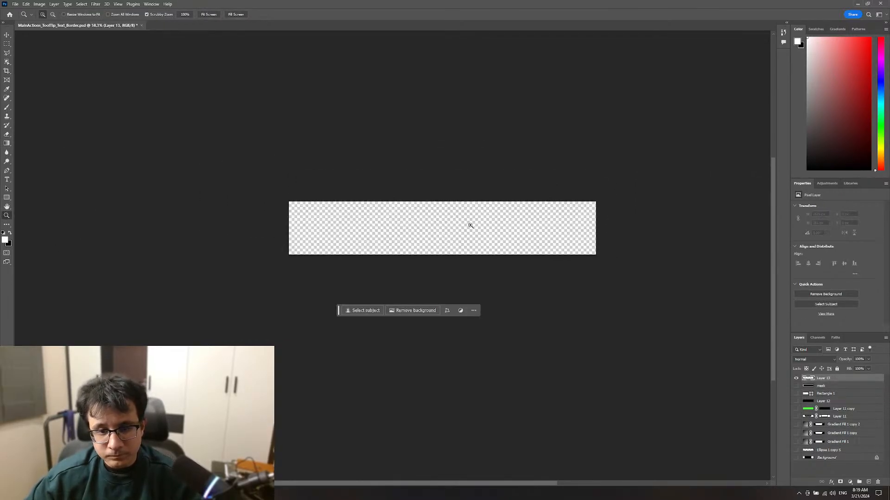
Step: Draw a radial black-to-transparent gradient from the canvas centre far beyond its right edge, and duplicate the gradient fill layer
key(g)
drag(444, 227, 594, 221)
drag(259, 228, 689, 223)
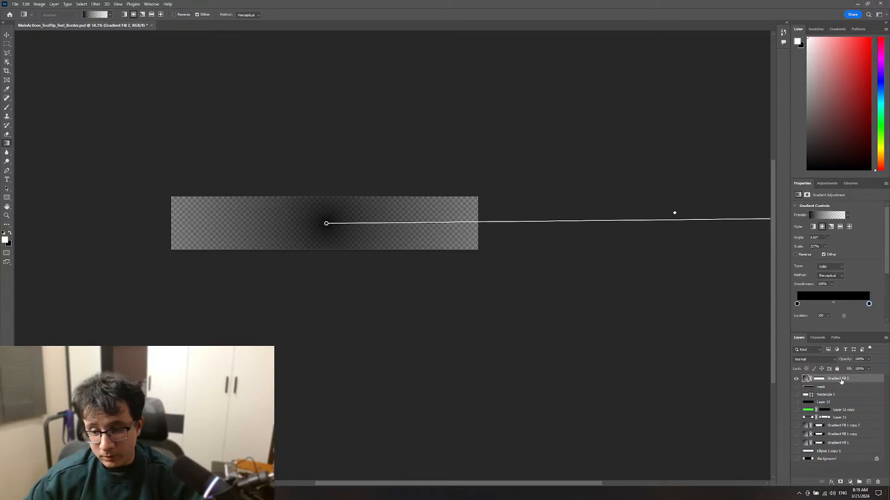
key(ctrl+j)
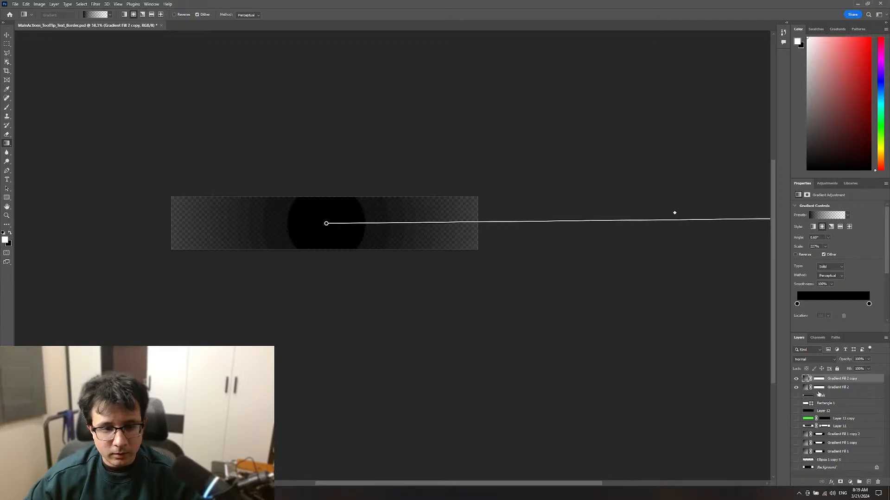
Step: Undo the duplication of the gradient fill layer
key(ctrl+z)
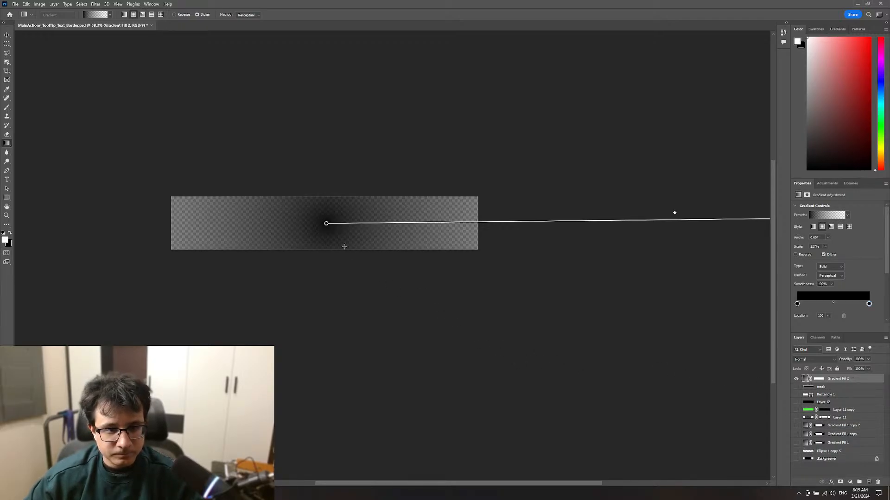
key(z)
mouse_move(343, 247)
mouse_down()
mouse_move(392, 242)
mouse_move(359, 241)
mouse_up()
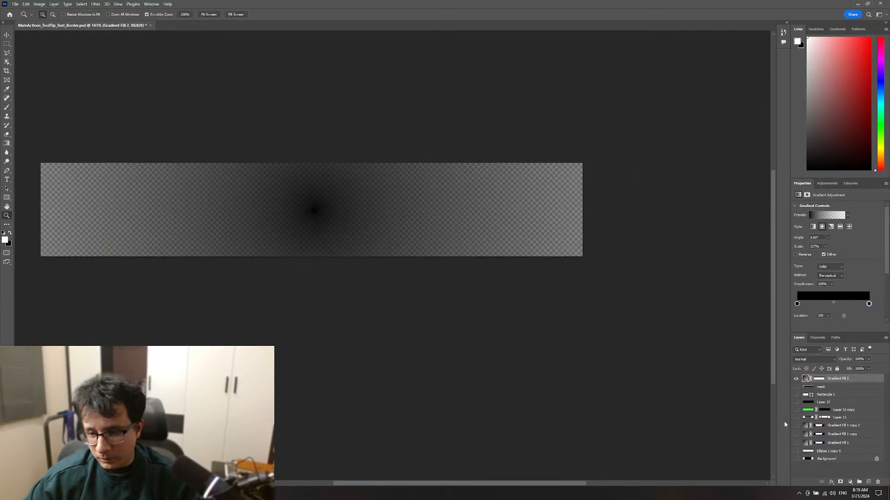
Step: Show the mask layer with the gradient fill hidden, and invert the mask layer's black and white
click(810, 389)
key(ctrl+comma)
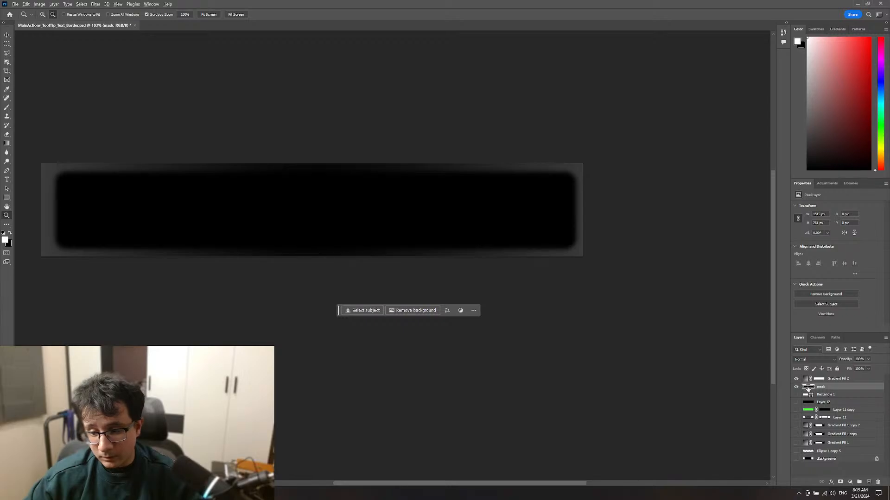
key(ctrl+0)
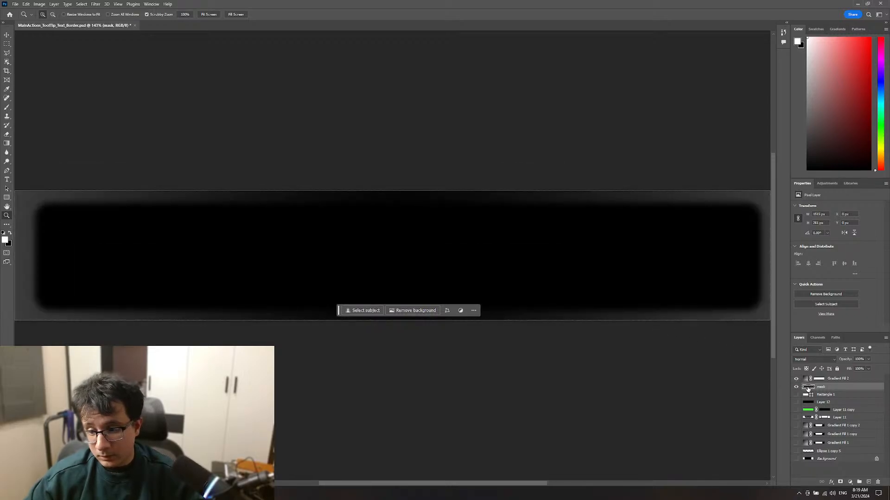
click(796, 379)
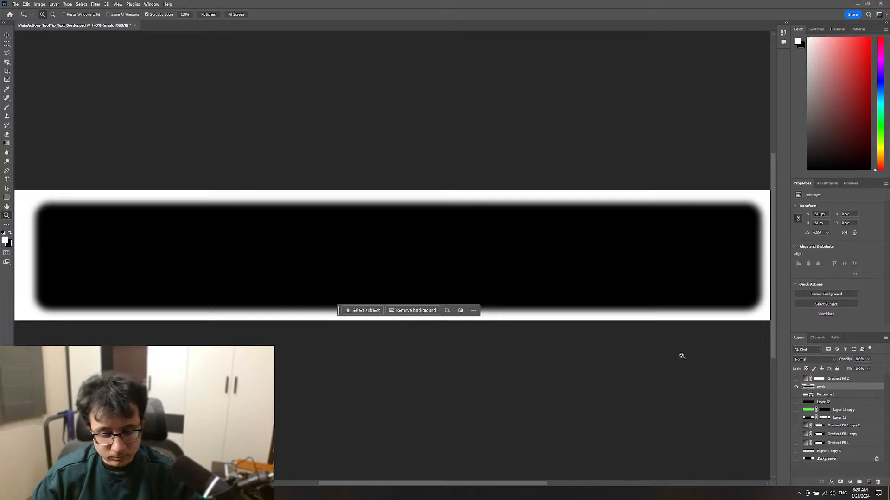
key(ctrl+i)
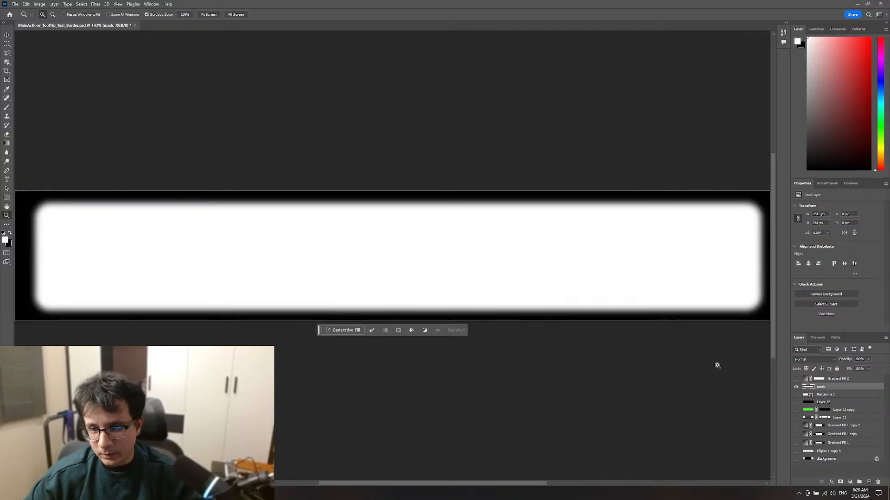
Step: Copy the inverted mask image into the layer mask of Gradient Fill 2, and show only that fill layer
click(819, 379)
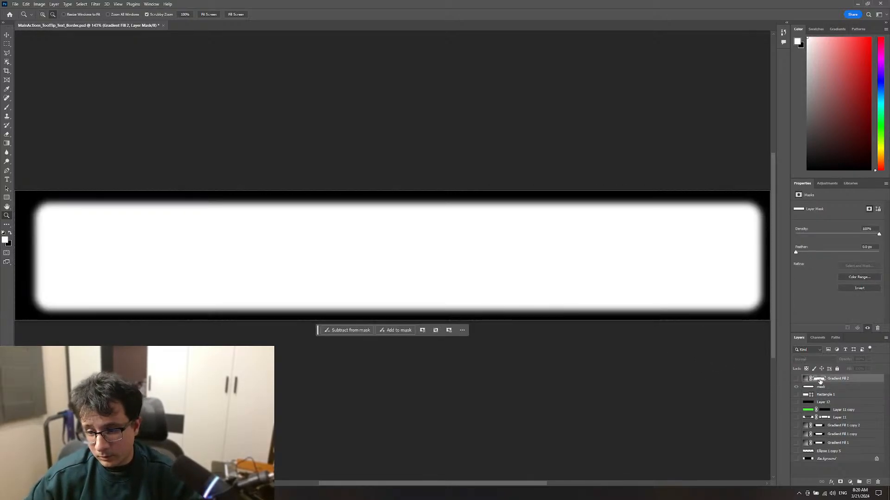
alt+click(820, 381)
key(ctrl+v)
key(ctrl+d)
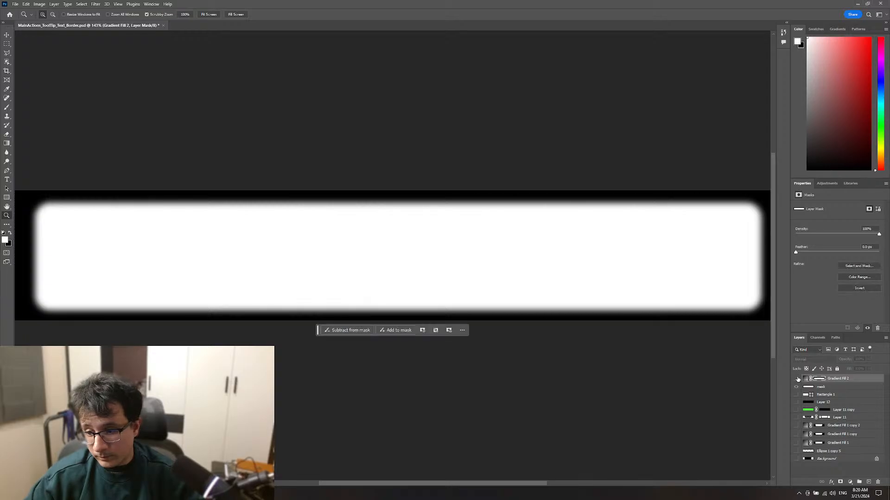
click(797, 379)
drag(670, 294, 649, 294)
click(796, 387)
click(795, 381)
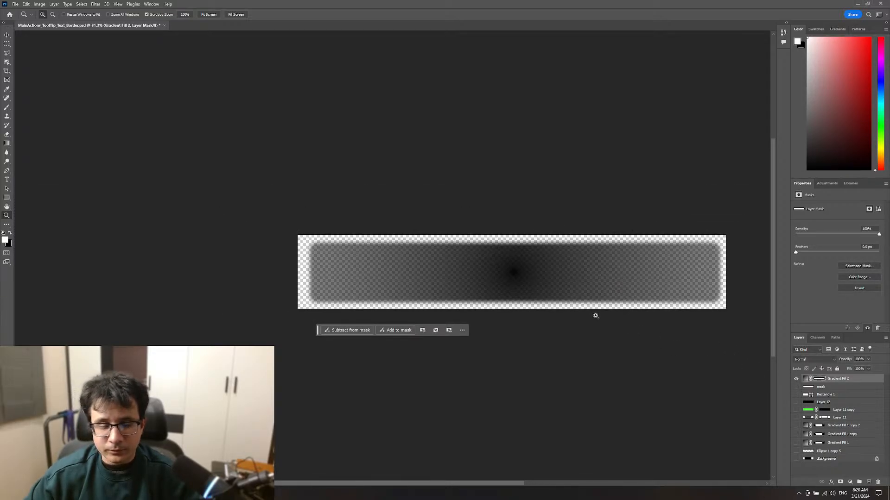
Step: Try drawing gradients of other styles from the canvas centre on the Gradient Fill 2 layer mask, and undo them
key(g)
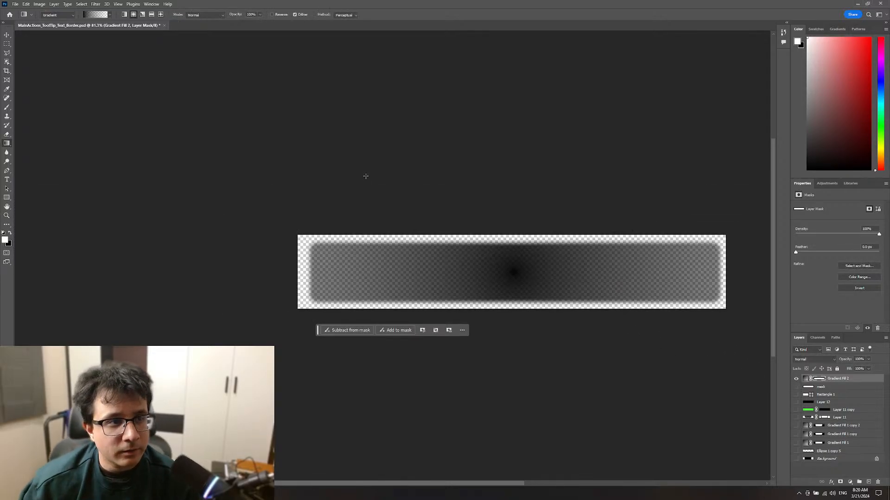
click(151, 15)
drag(516, 277, 515, 306)
click(142, 15)
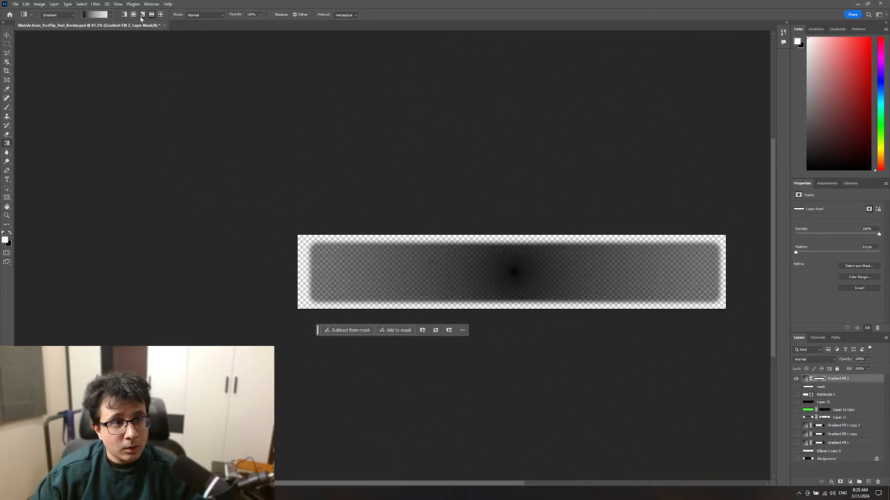
drag(512, 272, 740, 273)
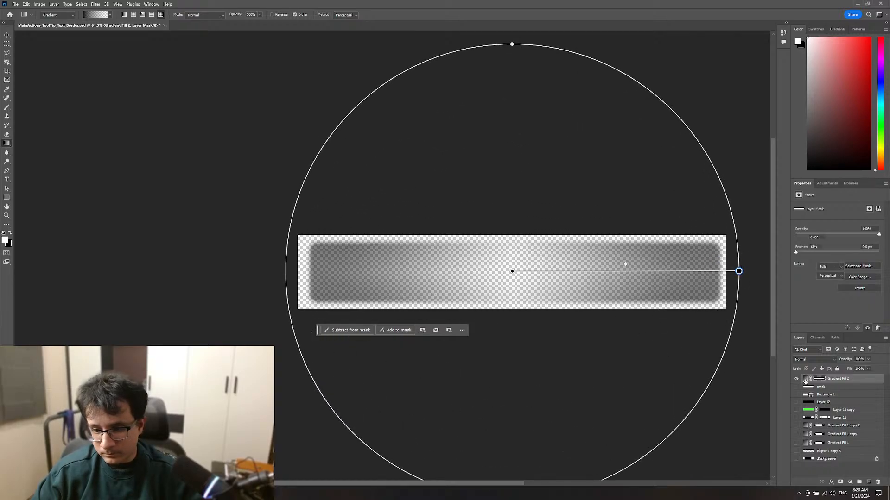
click(804, 379)
key(ctrl+z)
Step: Change Gradient Fill 2 to the Reflected style and redraw its gradient horizontally from the canvas centre past the right edge
click(805, 380)
click(151, 14)
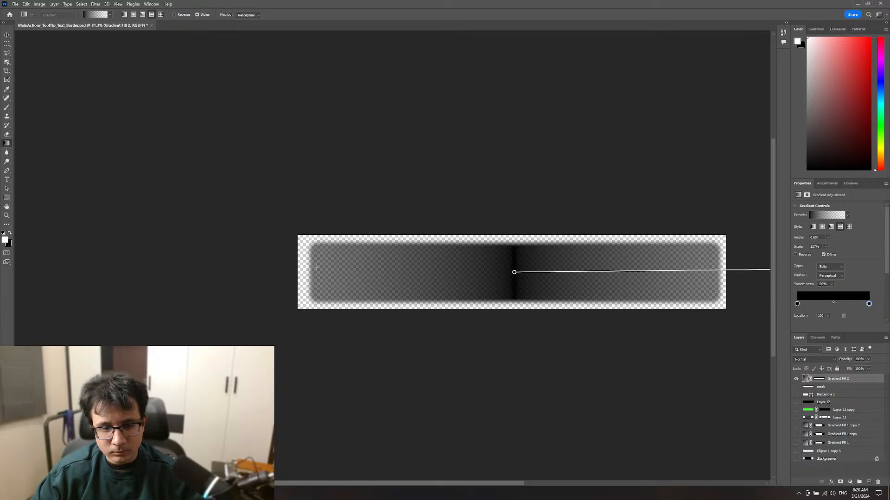
drag(316, 267, 729, 268)
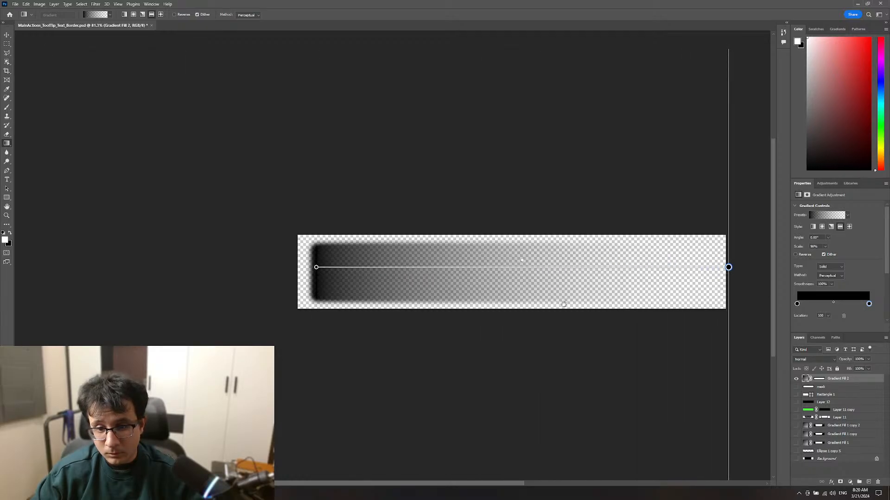
drag(564, 304, 518, 289)
key(ctrl+z)
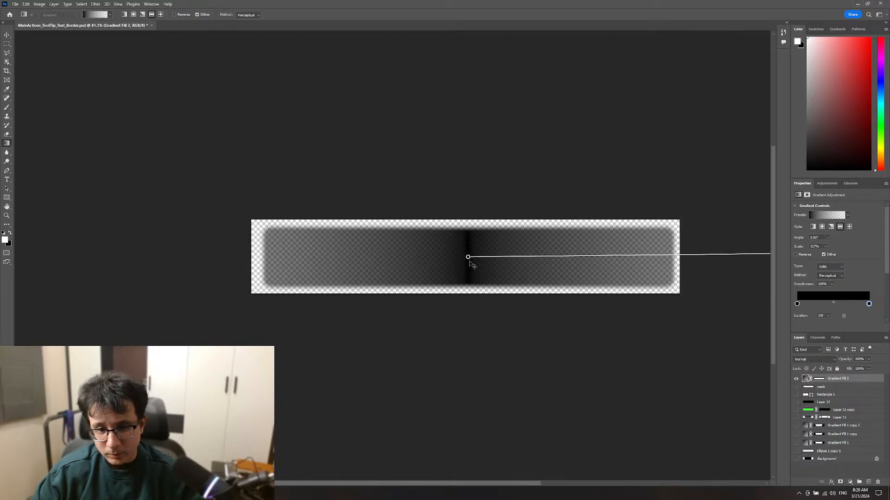
drag(467, 266, 733, 267)
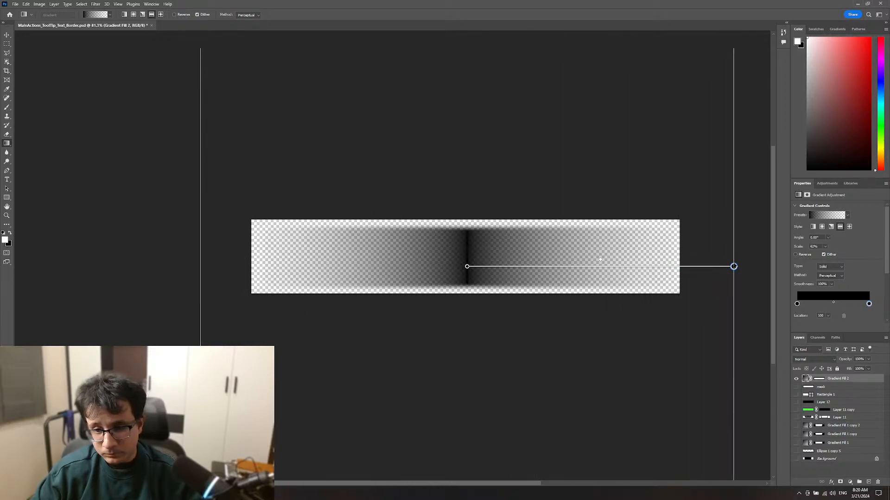
Step: Duplicate the reflected Gradient Fill 2 layer seven times to darken the centre
key(ctrl+j)
key(ctrl+j)
key(ctrl+j)
key(ctrl+j)
key(ctrl+j)
key(ctrl+j)
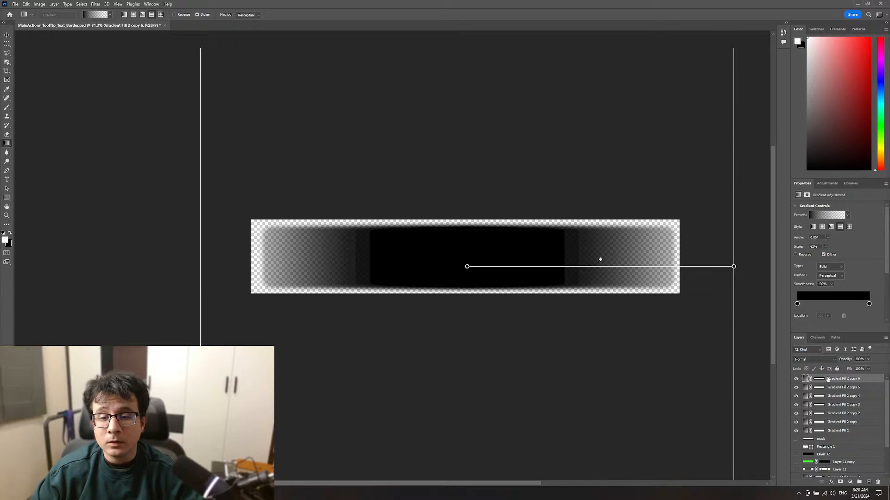
key(ctrl+j)
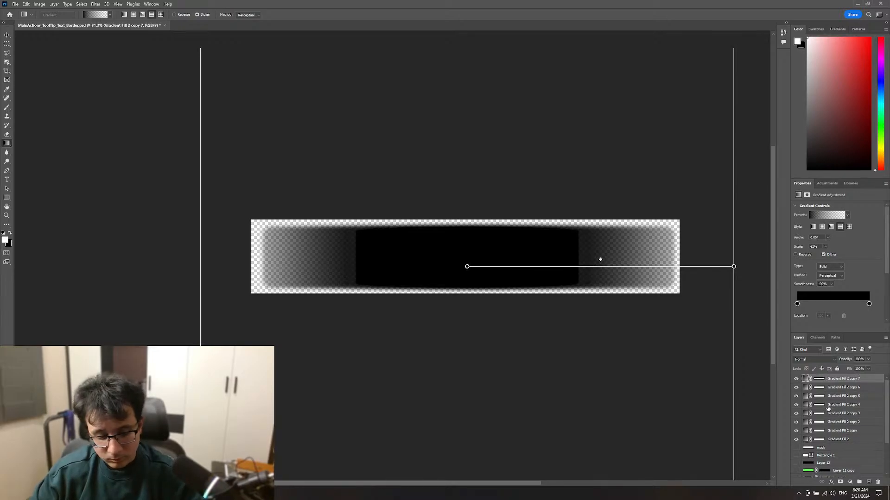
Step: Stamp the visible layers into a new layer and apply a Gaussian Blur with a radius of 141.7 pixels
key(ctrl+alt+shift+e)
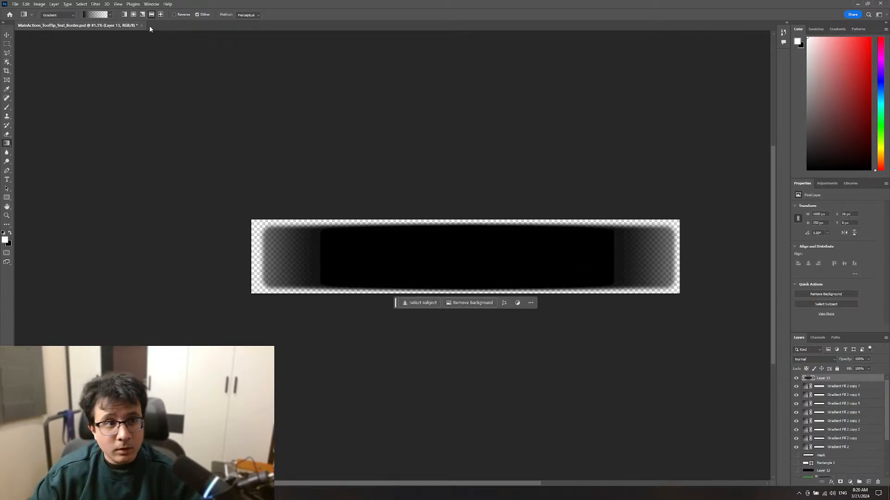
click(97, 4)
mouse_move(117, 93)
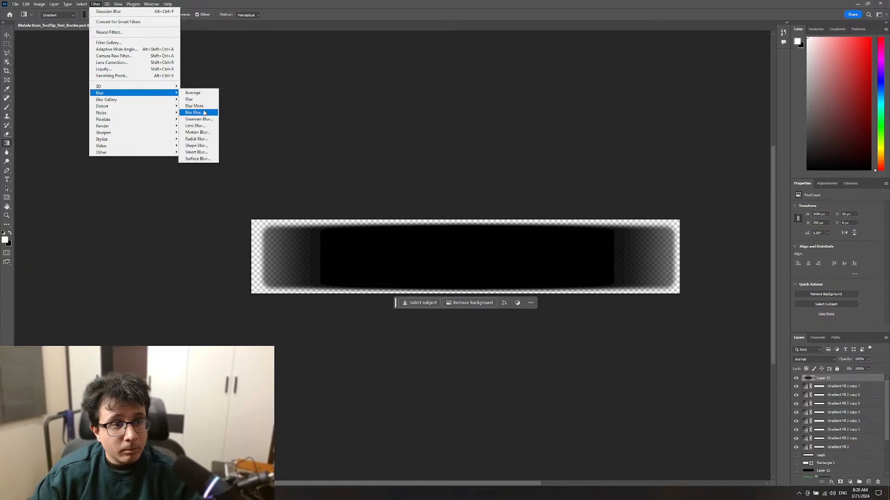
click(206, 122)
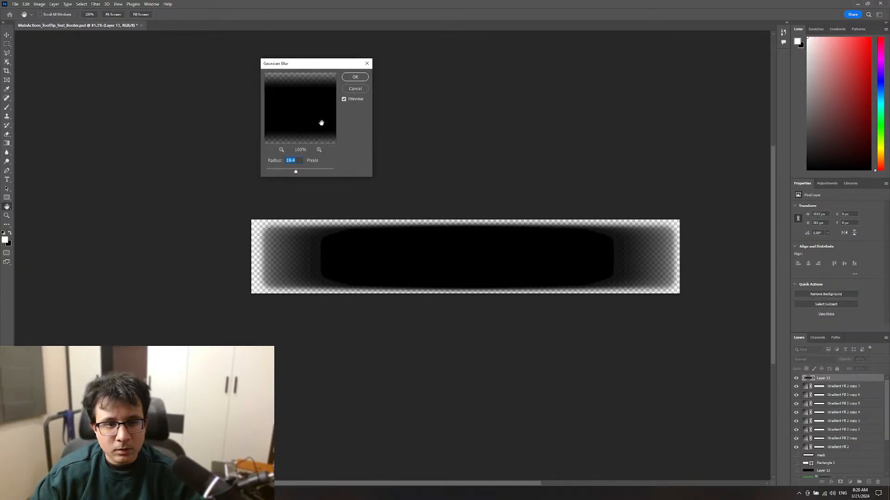
drag(311, 173, 314, 174)
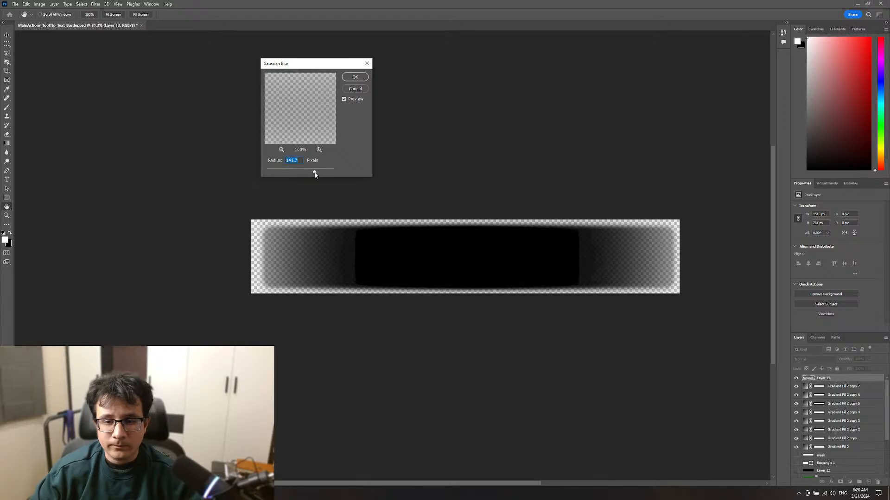
click(359, 80)
Step: Try a second Gaussian Blur with a much larger radius on the stamped layer, and cancel it
key(z)
drag(619, 242, 651, 228)
click(96, 4)
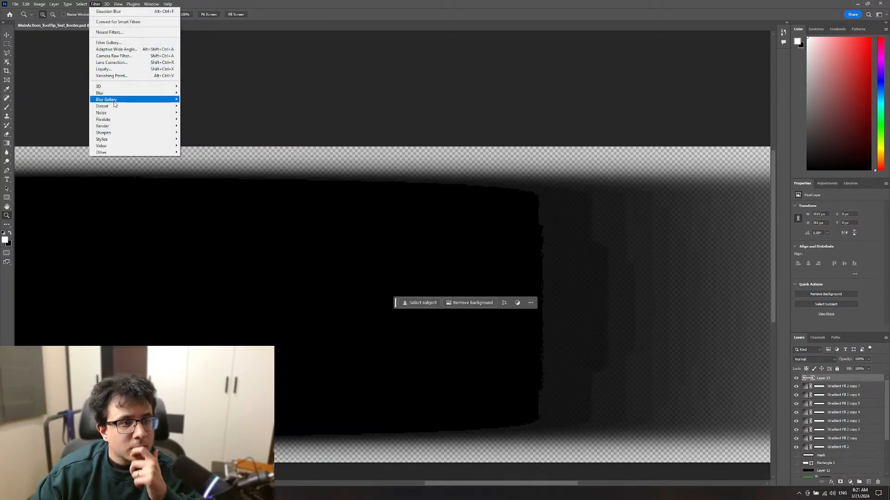
mouse_move(108, 93)
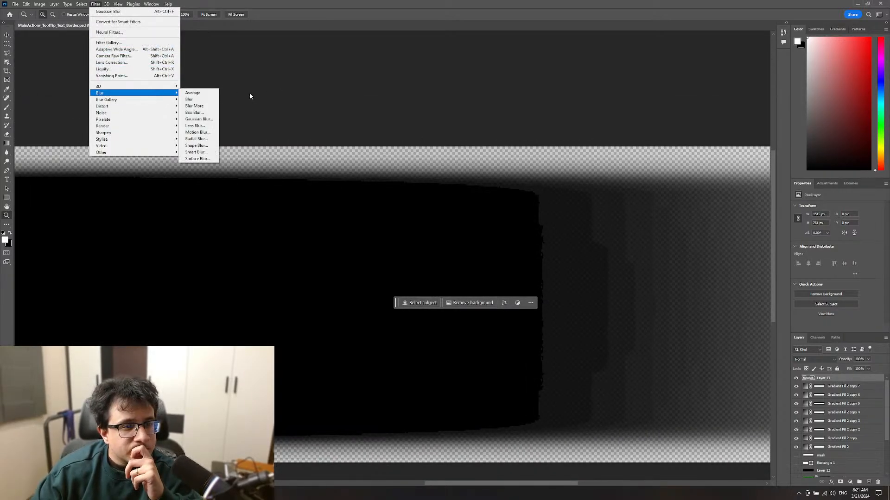
click(204, 119)
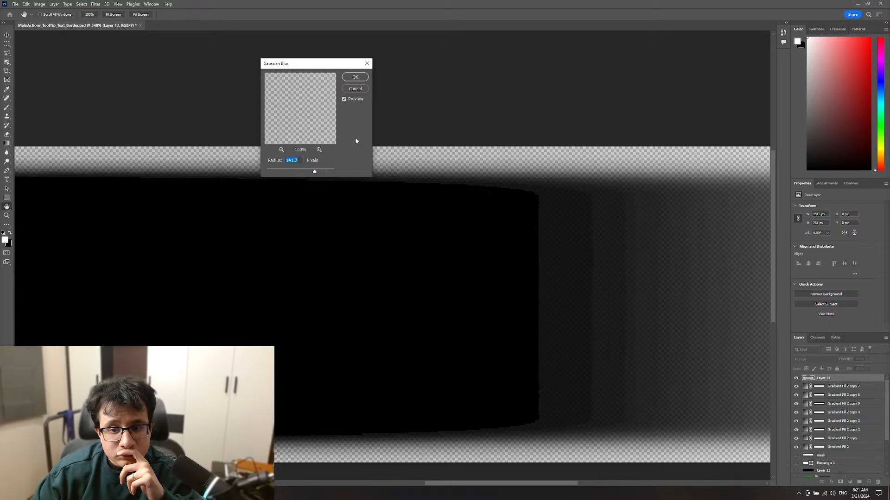
drag(306, 174, 294, 172)
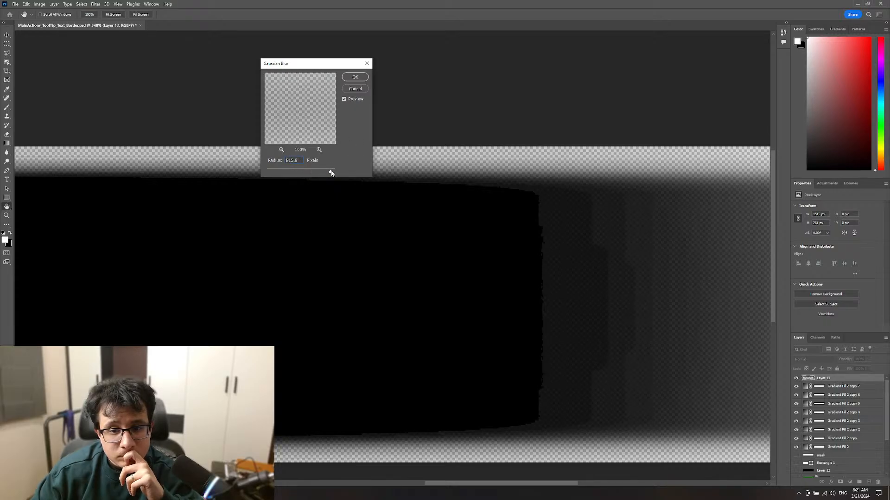
click(354, 89)
Step: Try a Motion Blur at angle 0 with a distance of 2000 pixels on the stamped layer, and cancel it
click(96, 4)
mouse_move(162, 93)
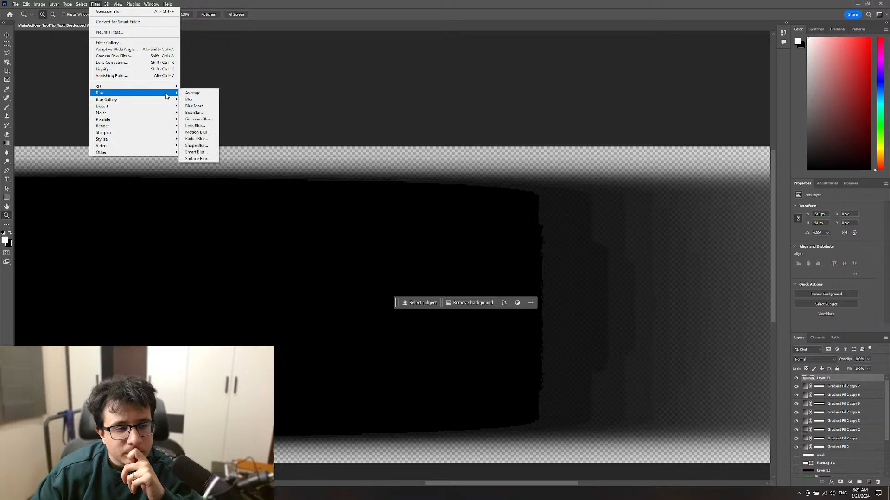
click(196, 132)
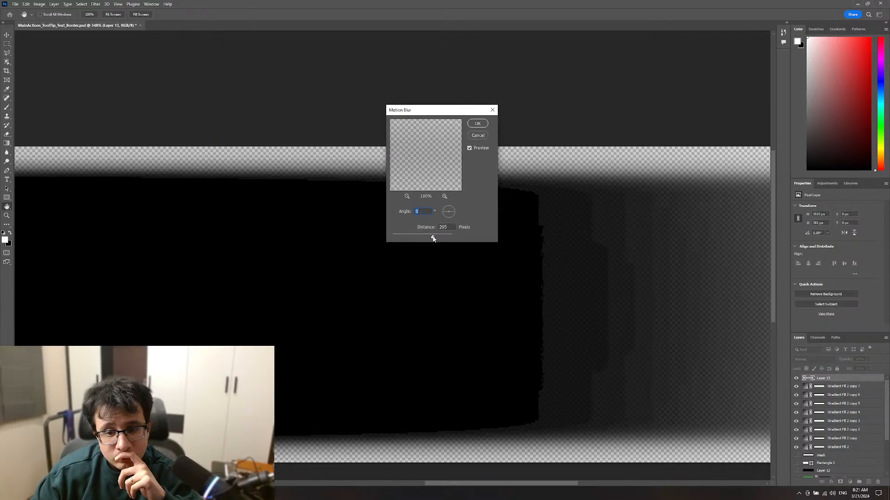
drag(462, 240, 462, 240)
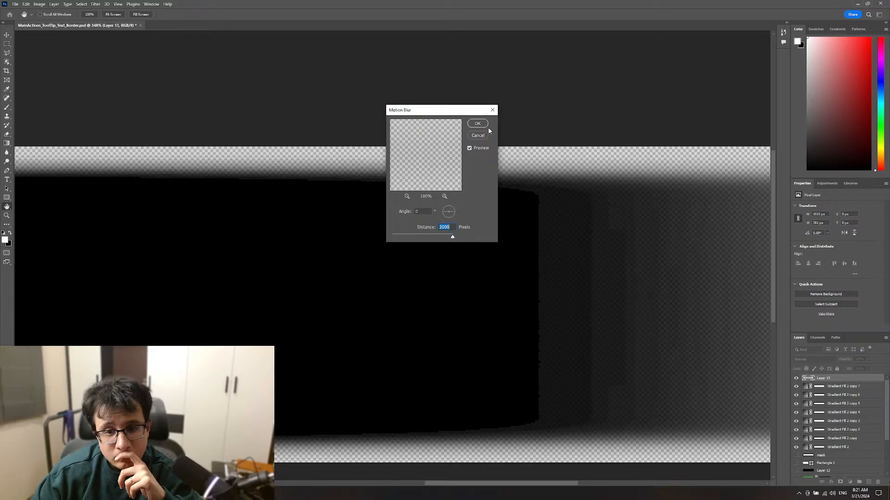
click(480, 133)
Step: Delete the stamped layer and all seven copies of Gradient Fill 2, keeping only the original fill
drag(526, 220, 479, 202)
key(Delete)
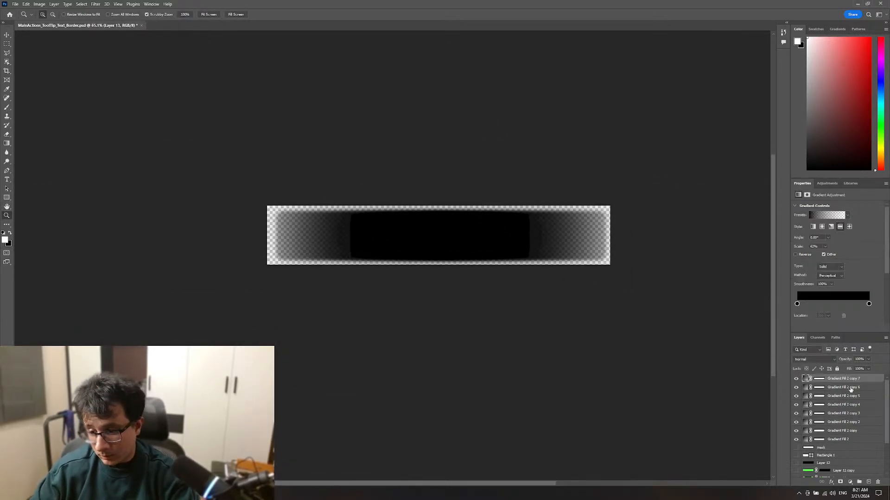
shift+click(844, 431)
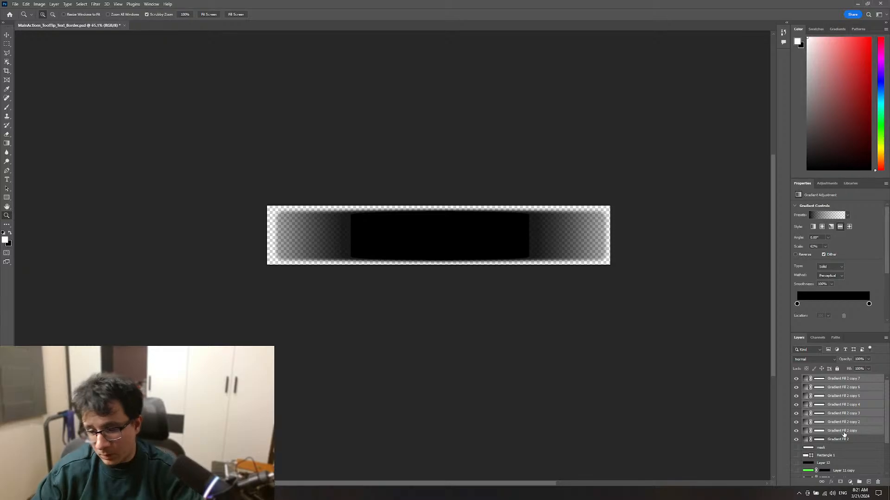
key(Delete)
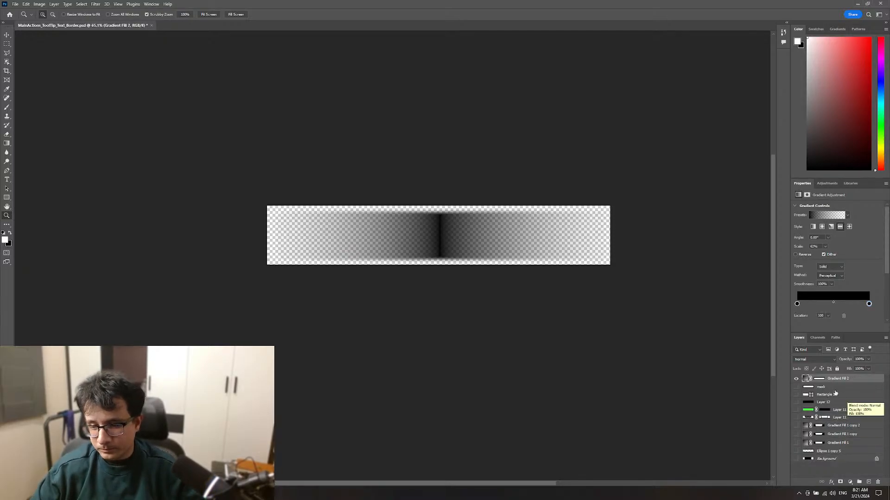
Step: Change Gradient Fill 2 to the Linear style and redraw it horizontally from the canvas centre to just beyond the right edge
key(g)
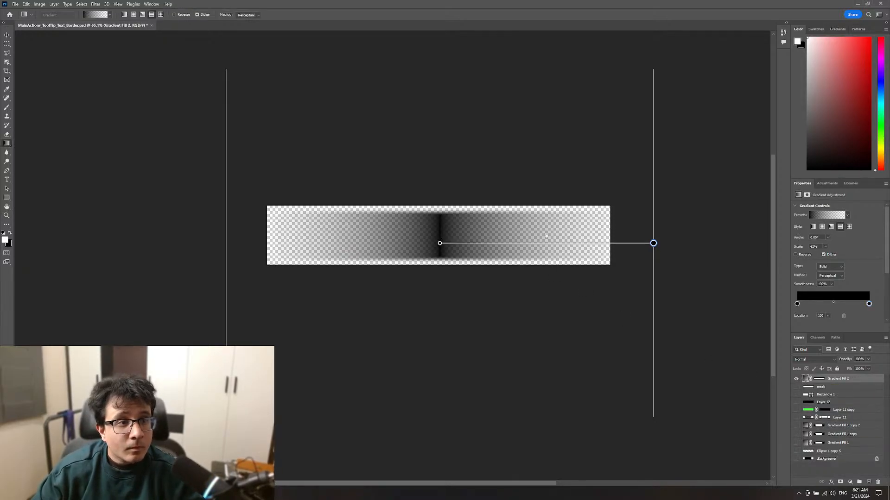
click(124, 15)
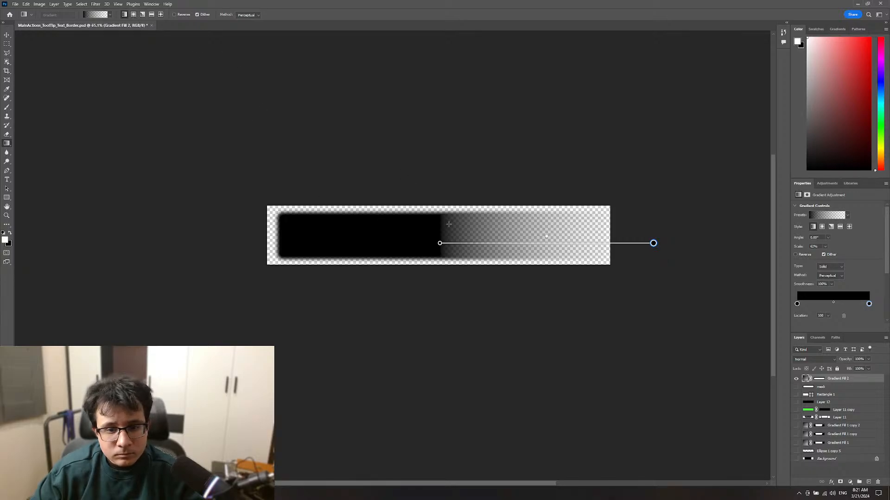
drag(442, 232, 637, 231)
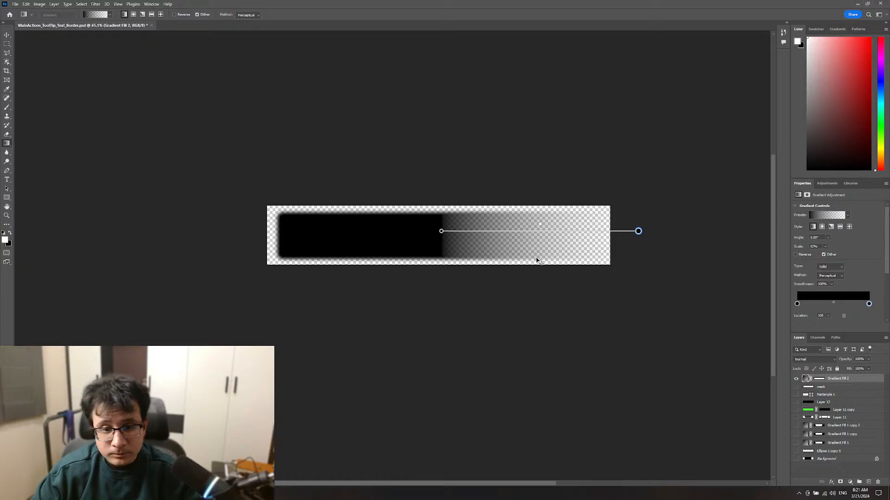
Step: Try redrawing Gradient Fill 2 across the full canvas width, undo it, and redraw it from the centre to just beyond the right edge
key(ctrl+z)
drag(243, 226, 659, 227)
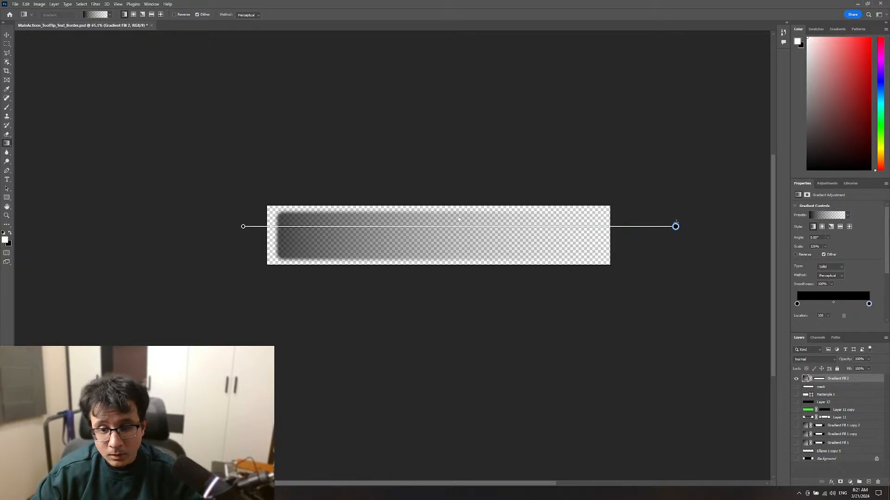
key(ctrl+z)
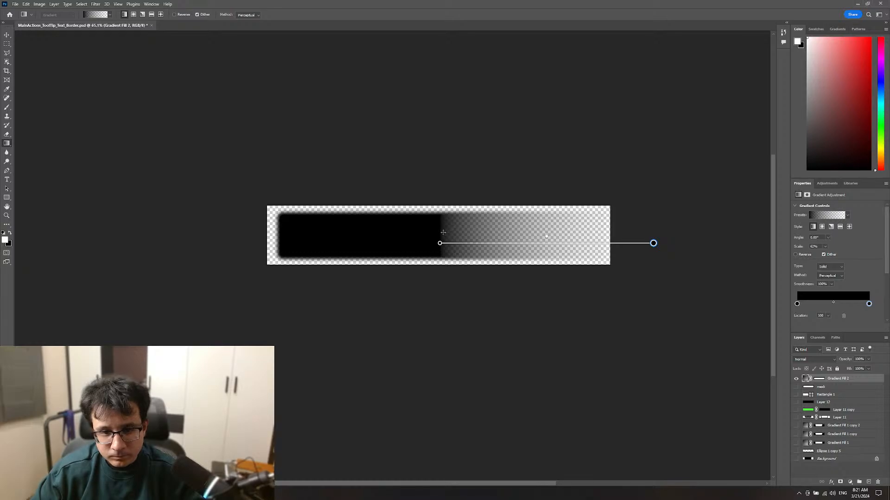
drag(441, 233, 641, 233)
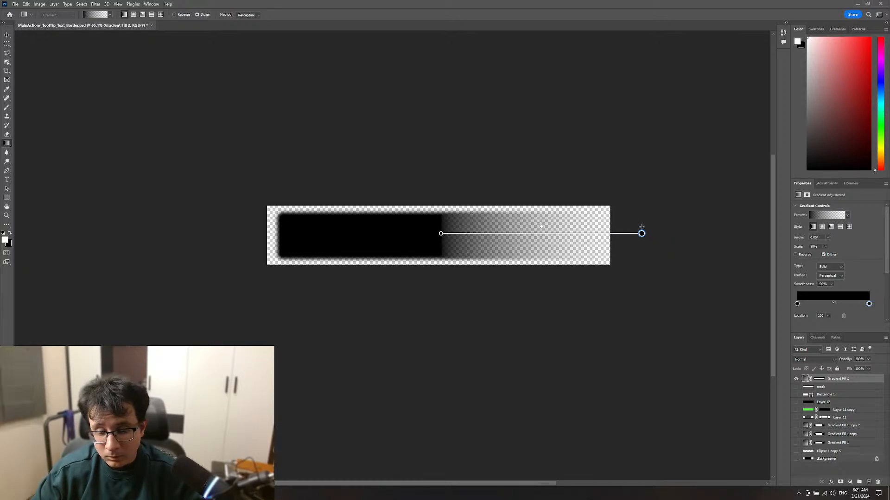
Step: Try to transform a rectangular selection of the canvas's right half on Gradient Fill 2, and deselect it
key(m)
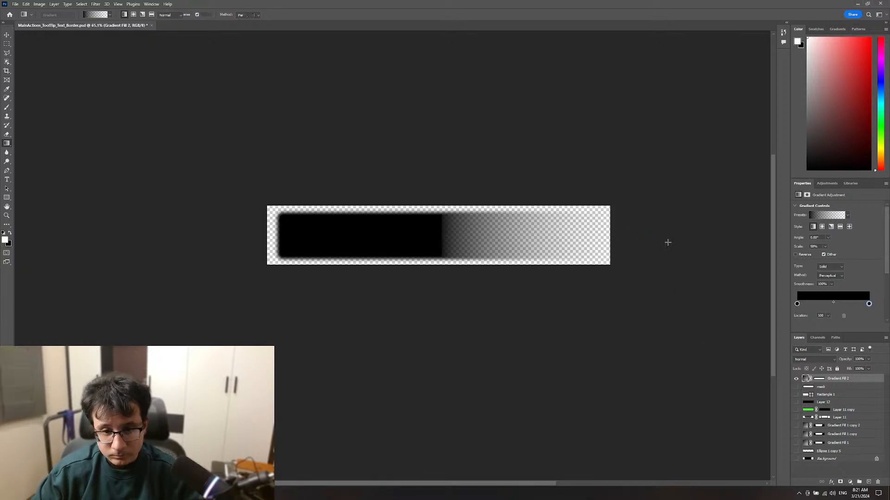
drag(644, 186, 443, 338)
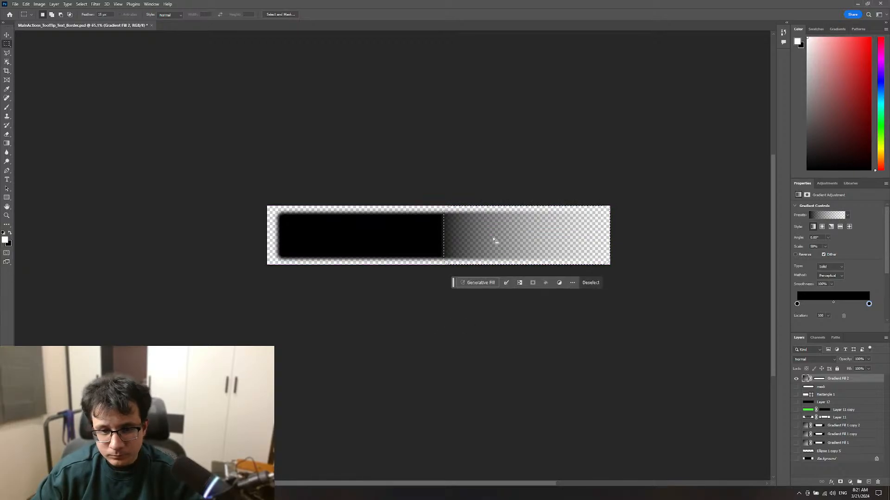
key(ctrl+t)
click(449, 184)
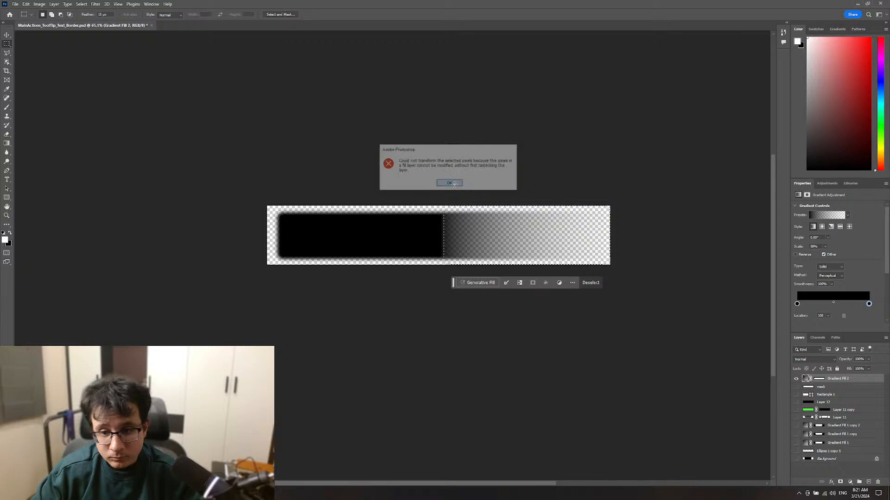
key(ctrl+d)
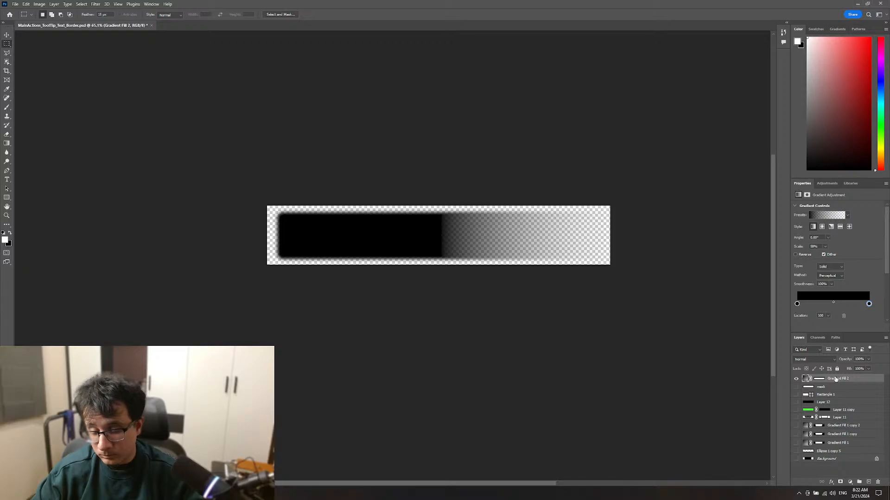
Step: Duplicate Gradient Fill 2 and apply a transform with -100% width and height to the copy
key(z)
click(544, 248)
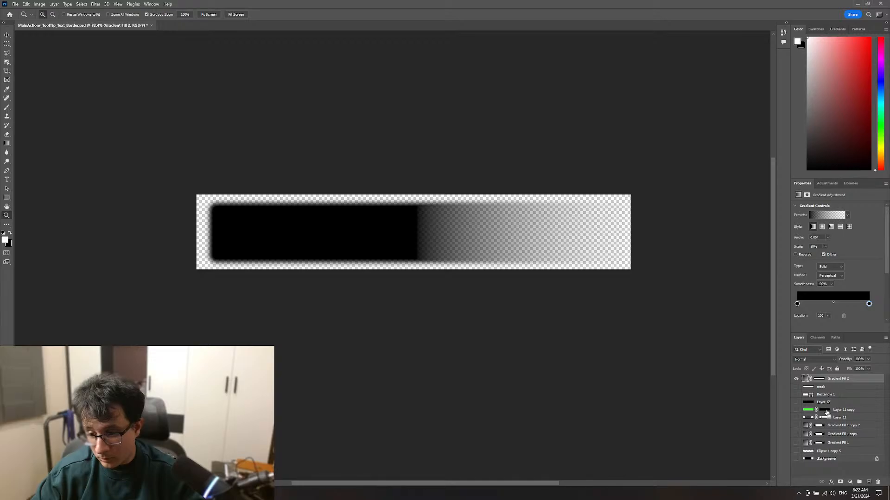
mouse_move(450, 233)
mouse_down()
mouse_move(472, 234)
mouse_move(453, 239)
mouse_up()
key(ctrl+j)
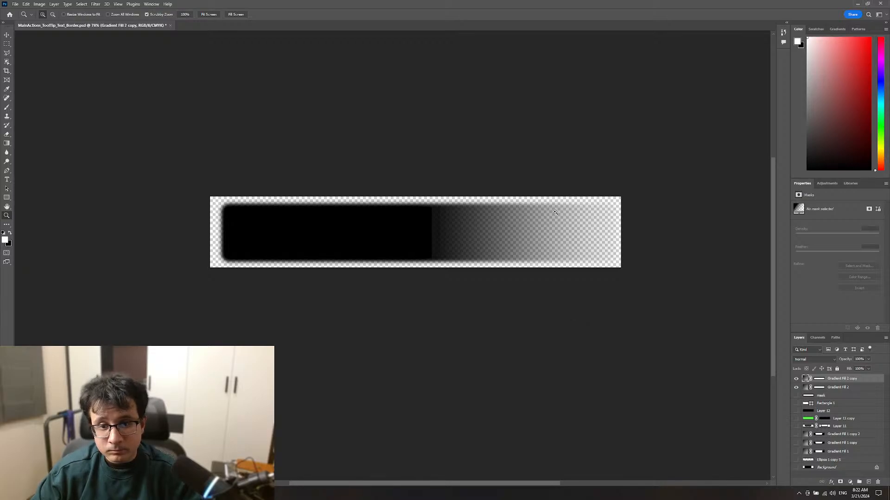
drag(564, 181, 450, 331)
key(ctrl+t)
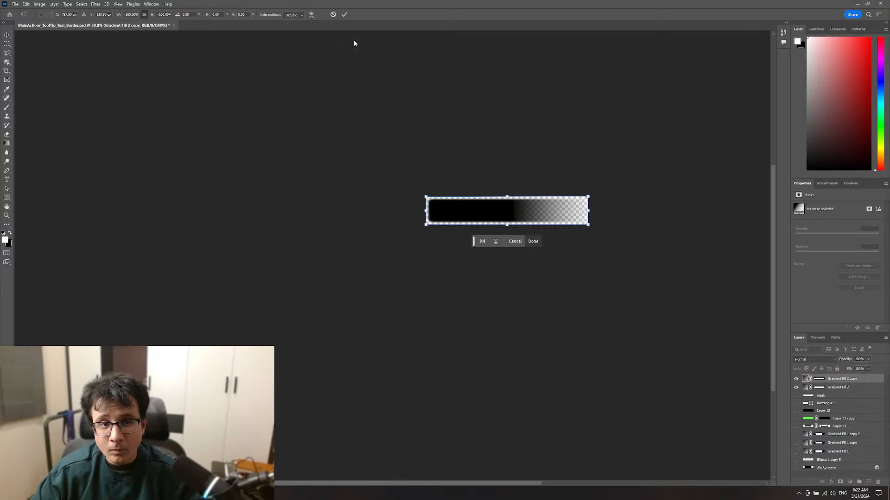
key(Return)
Step: Try moving the duplicated gradient fill towards the left of the canvas, and delete the copy
key(z)
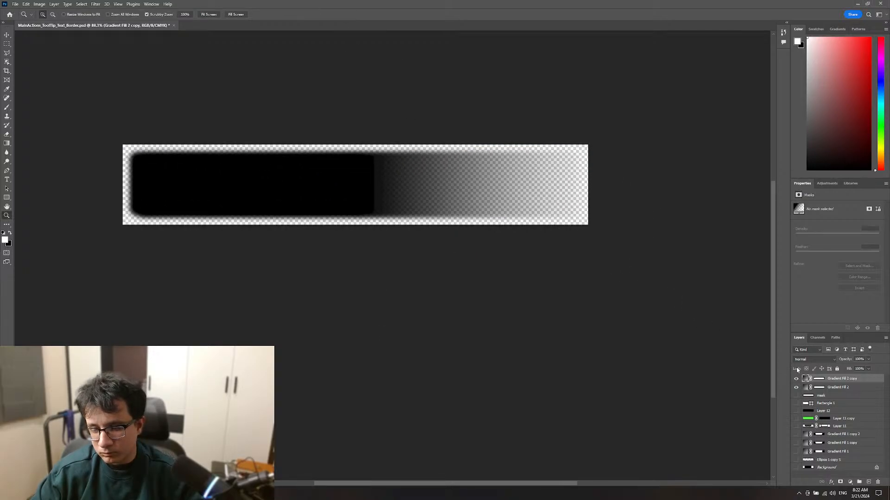
key(v)
drag(366, 198, 147, 236)
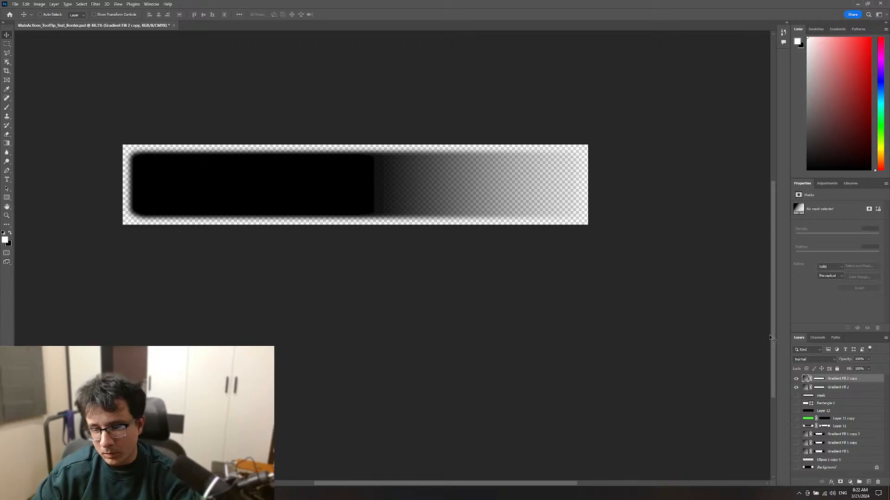
key(Delete)
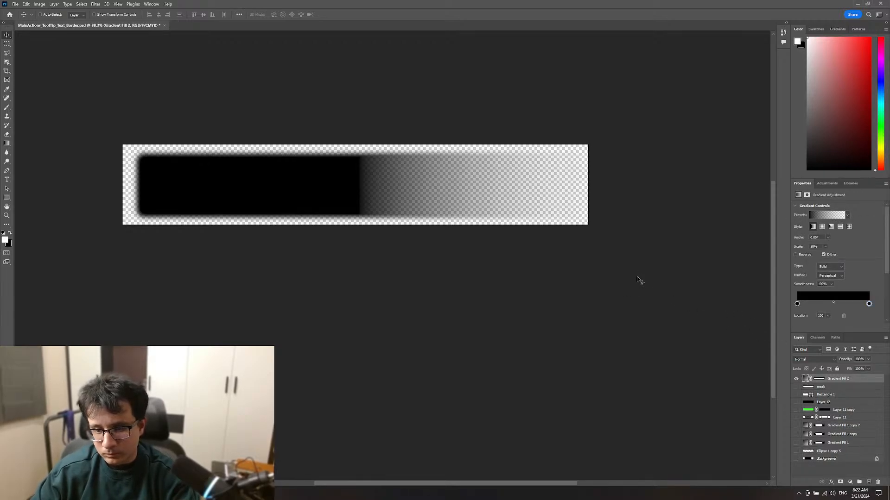
Step: Change Gradient Fill 2 to the Radial style and test a lower smoothness before restoring it to 100%
key(g)
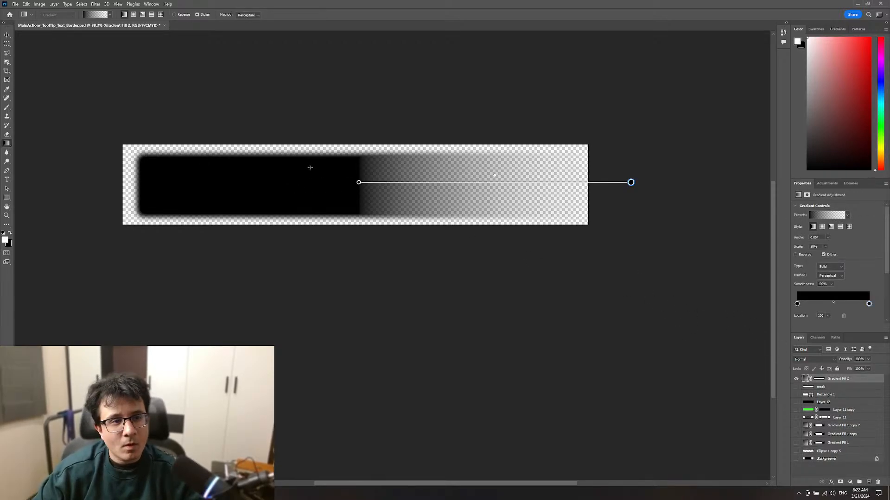
click(132, 15)
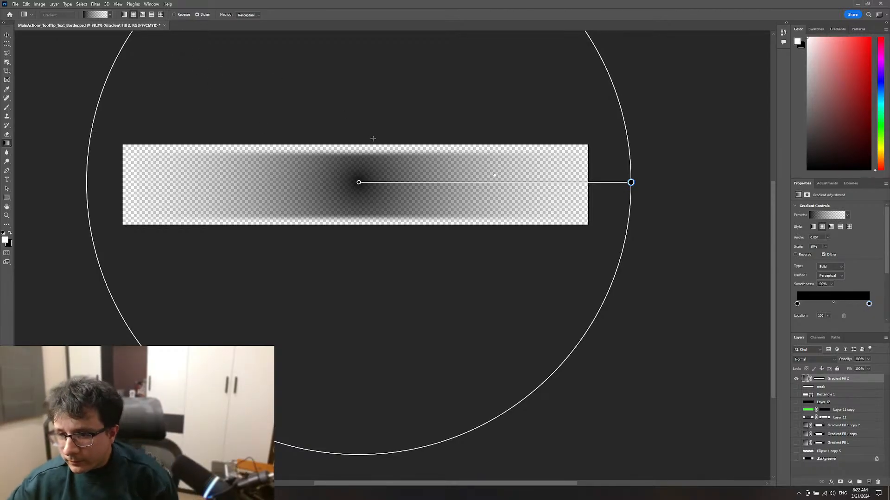
click(831, 284)
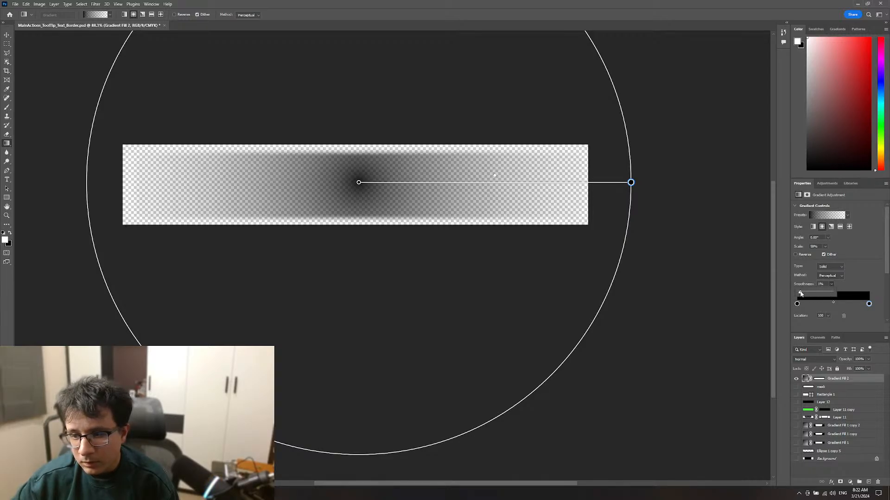
drag(837, 299, 845, 284)
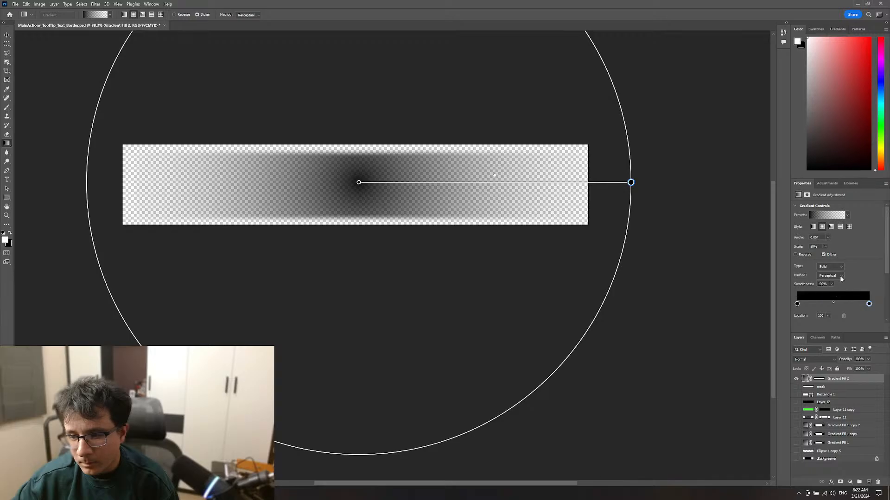
Step: Compare the Linear and Classic interpolation methods on Gradient Fill 2, and keep Linear
click(841, 279)
click(830, 281)
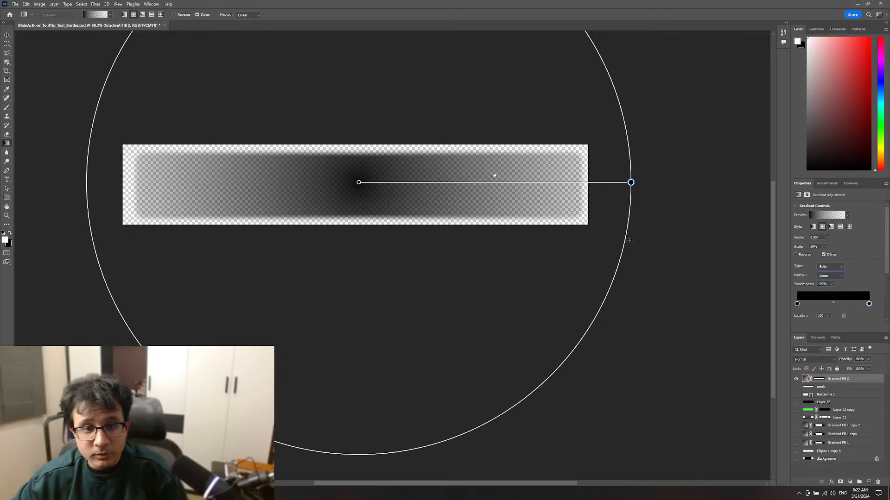
click(831, 276)
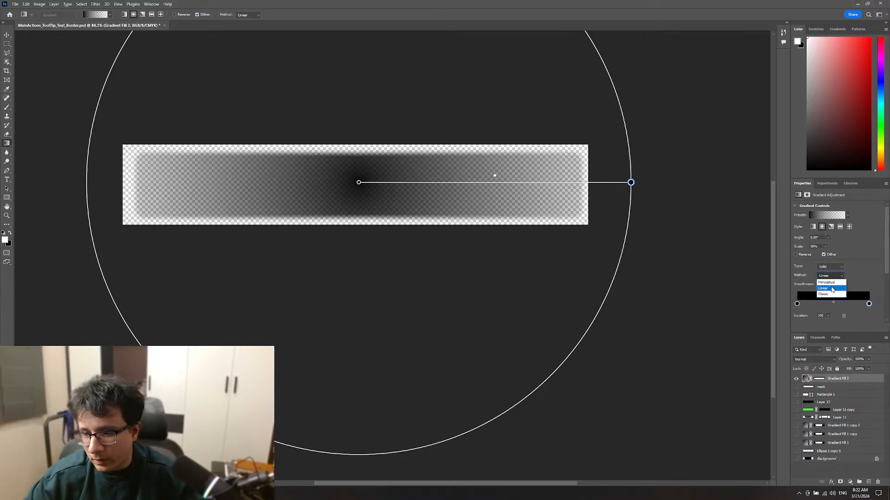
click(823, 293)
click(833, 275)
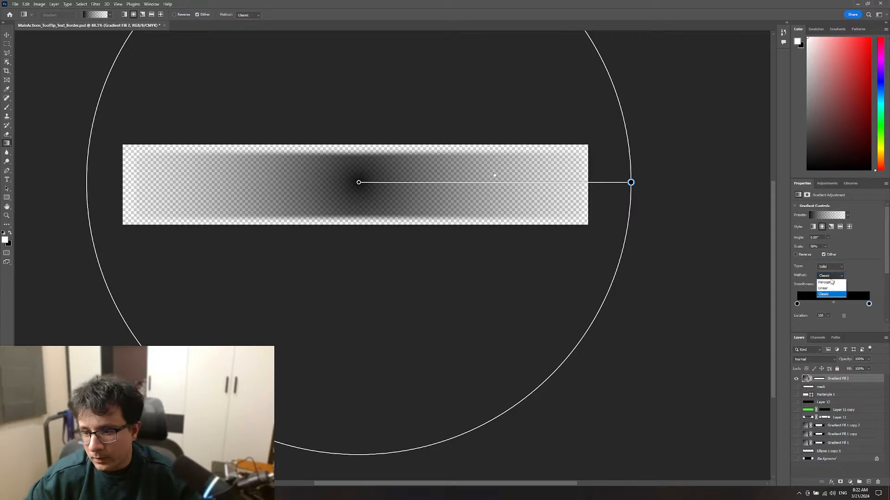
click(823, 288)
Step: Redraw the radial gradient horizontally from the canvas centre to far beyond the right edge
drag(667, 216, 632, 218)
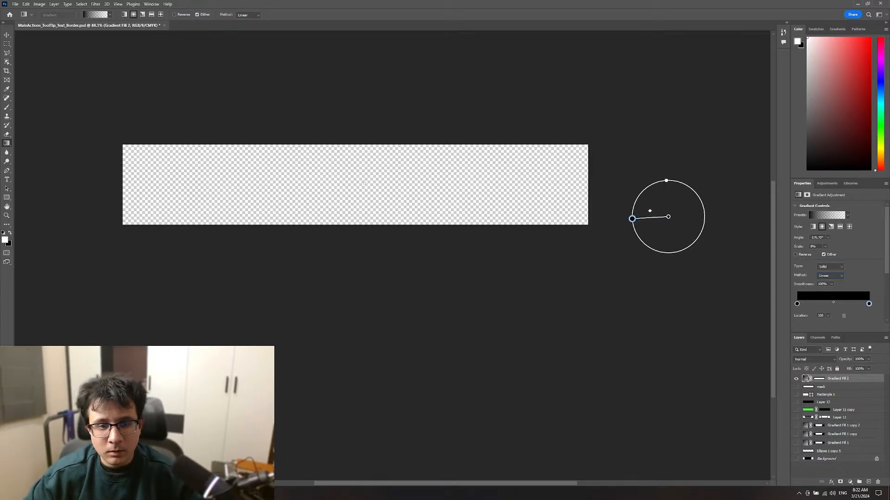
drag(352, 183, 808, 179)
drag(364, 223, 548, 254)
key(z)
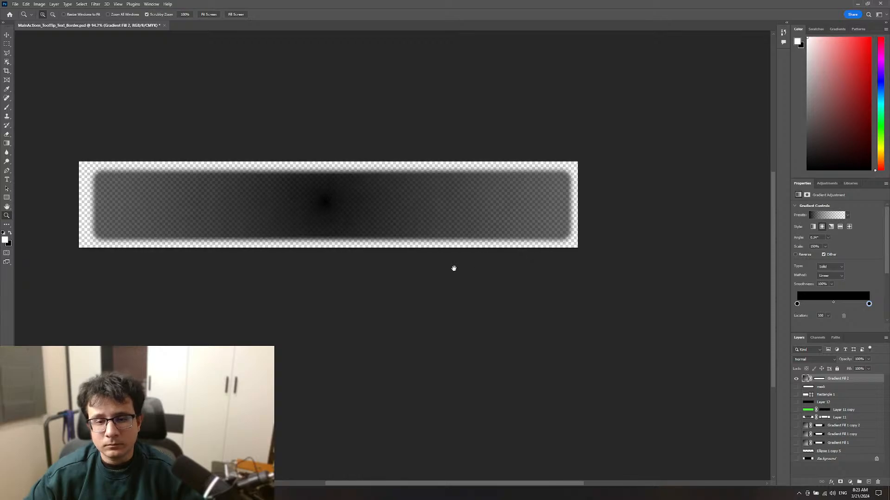
drag(452, 269, 548, 277)
key(g)
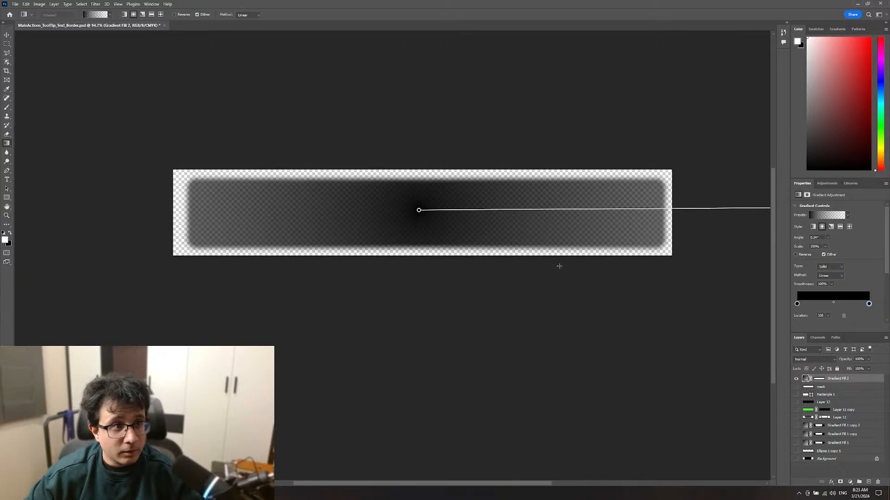
Step: Add a new layer and paint soft black strokes at 20% opacity on both sides of the gradient's centre
key(b)
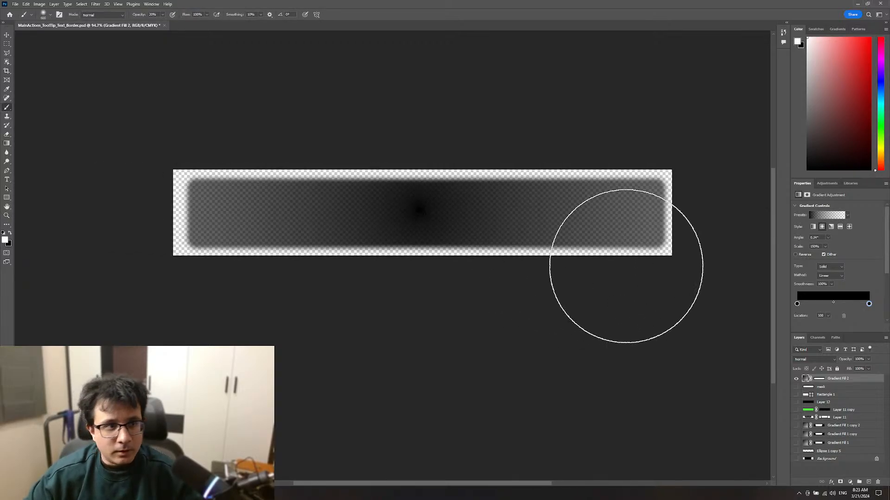
key(x)
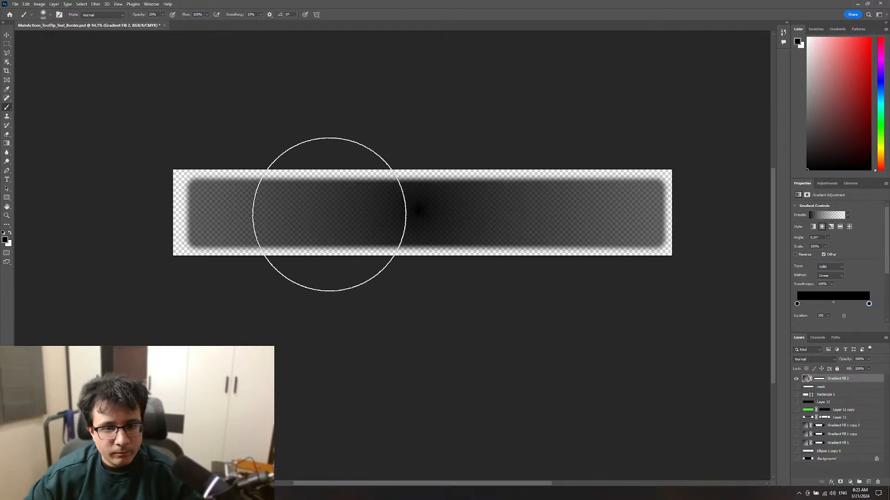
key(ctrl+shift+alt+n)
mouse_move(476, 216)
mouse_down()
mouse_move(307, 218)
mouse_move(502, 206)
mouse_up()
mouse_move(563, 207)
mouse_down()
mouse_move(320, 217)
mouse_move(276, 207)
mouse_move(284, 256)
mouse_move(302, 215)
mouse_move(516, 234)
mouse_move(548, 254)
mouse_move(540, 254)
mouse_move(541, 198)
mouse_move(542, 235)
mouse_move(550, 205)
mouse_move(546, 216)
mouse_up()
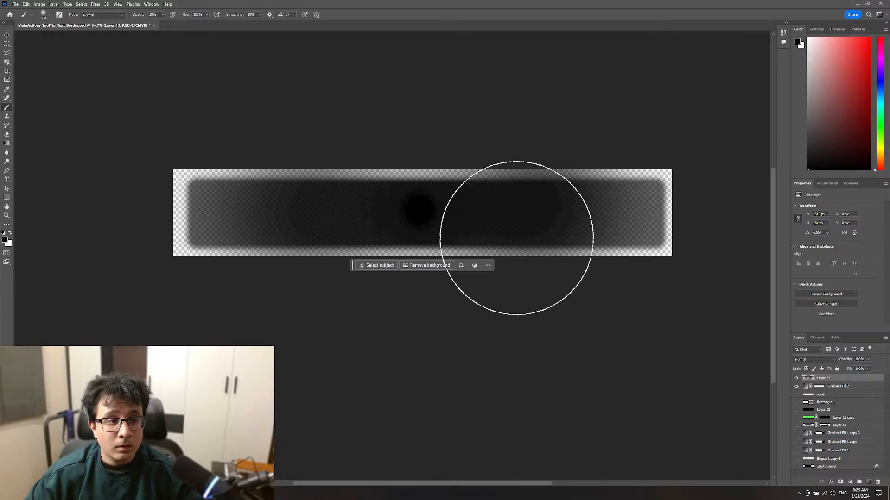
Step: Compare the painted layer with Gradient Fill 2 by toggling their visibility, and delete the painted layer
key(e)
key(bracketright)
key(bracketright)
key(bracketright)
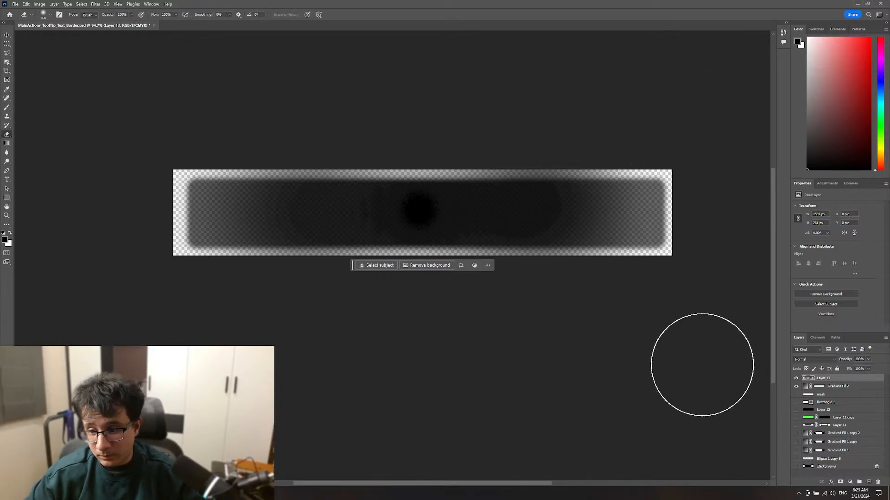
click(795, 387)
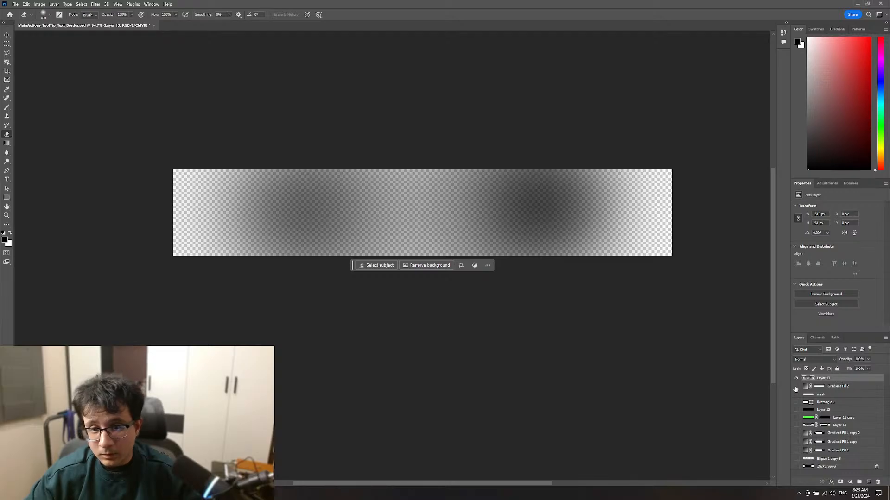
click(795, 387)
click(795, 378)
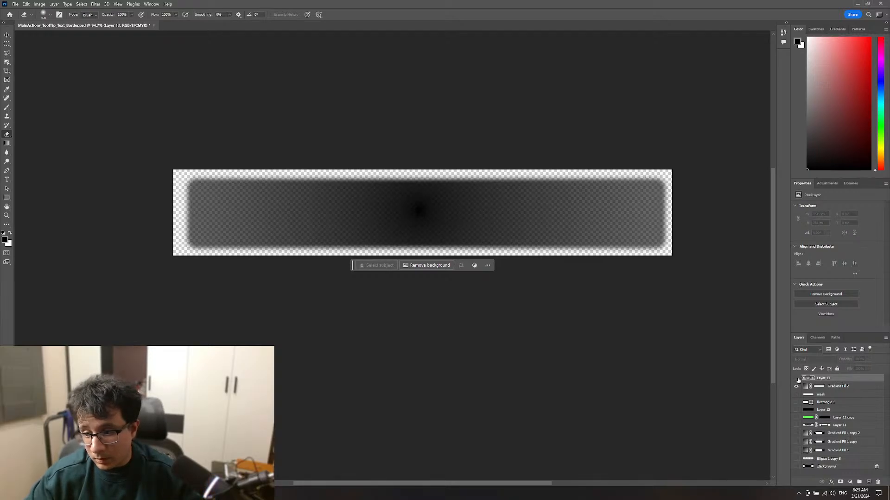
click(809, 387)
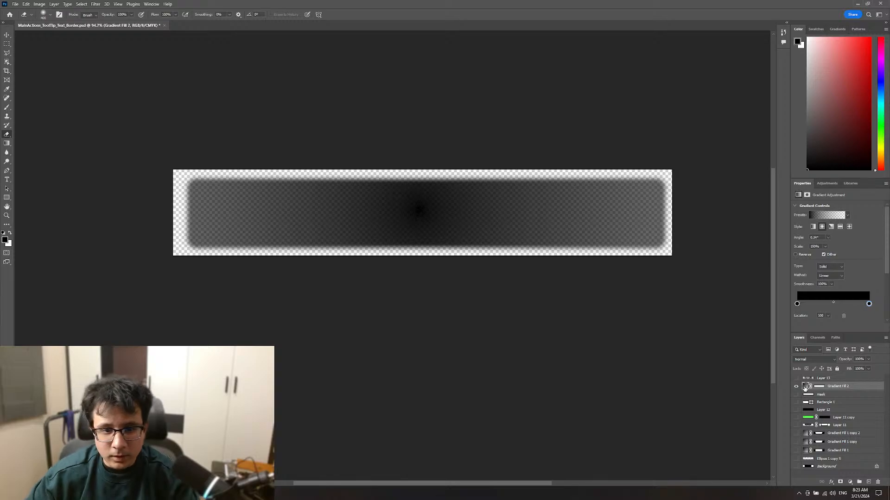
click(828, 379)
key(Delete)
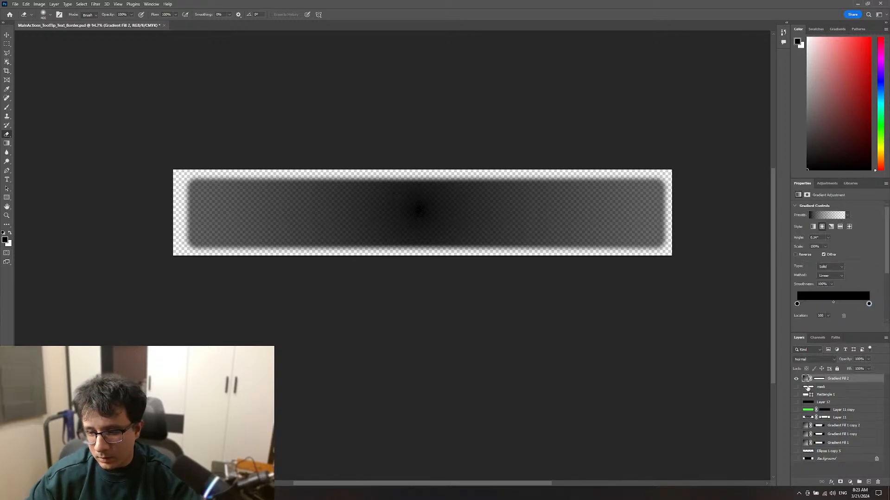
Step: Add a new layer above Gradient Fill 2 and set its blend mode to Multiply
click(867, 482)
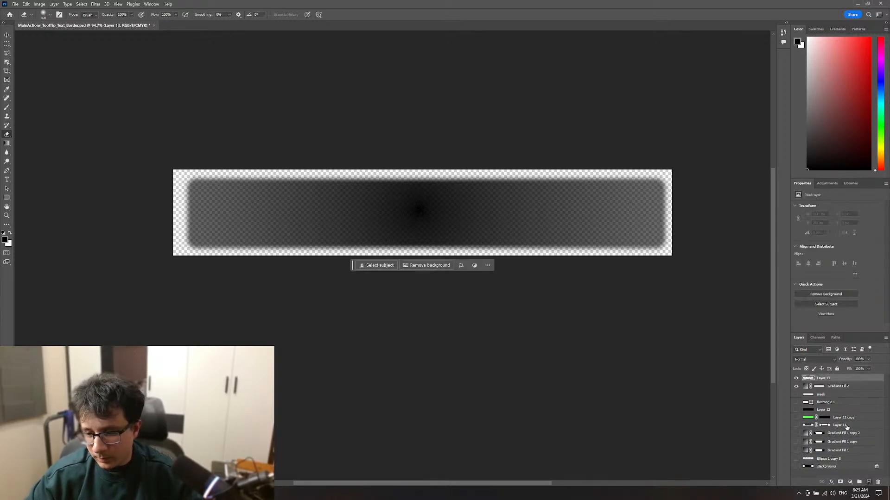
click(829, 360)
click(816, 322)
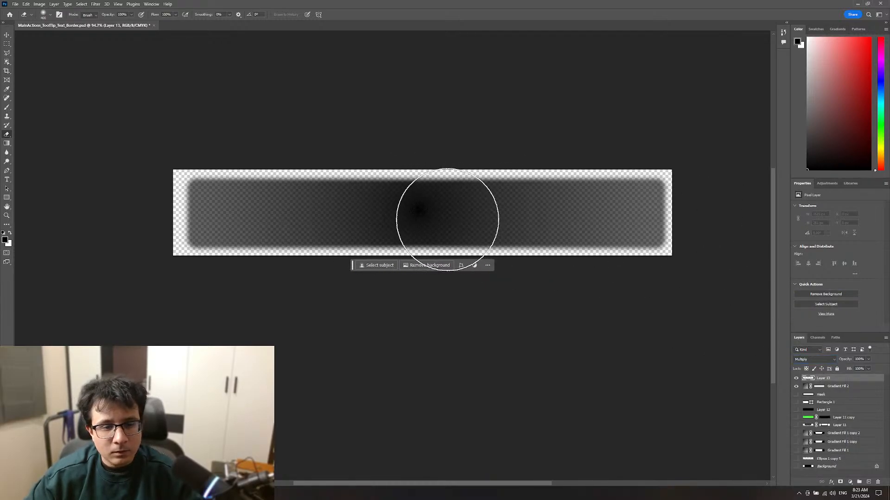
Step: Try darkening the gradient's centre with soft black brush strokes at 100% and 30% opacity on the Multiply layer, and delete that layer
key(b)
mouse_move(548, 213)
mouse_down()
mouse_move(393, 215)
mouse_move(565, 212)
mouse_move(167, 219)
mouse_move(486, 194)
mouse_move(289, 205)
mouse_move(546, 217)
mouse_up()
key(0)
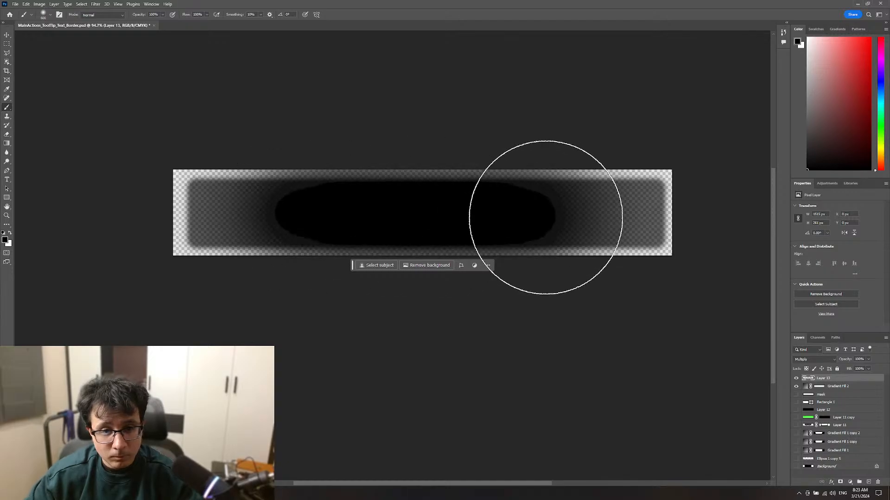
key(ctrl+z)
key(3)
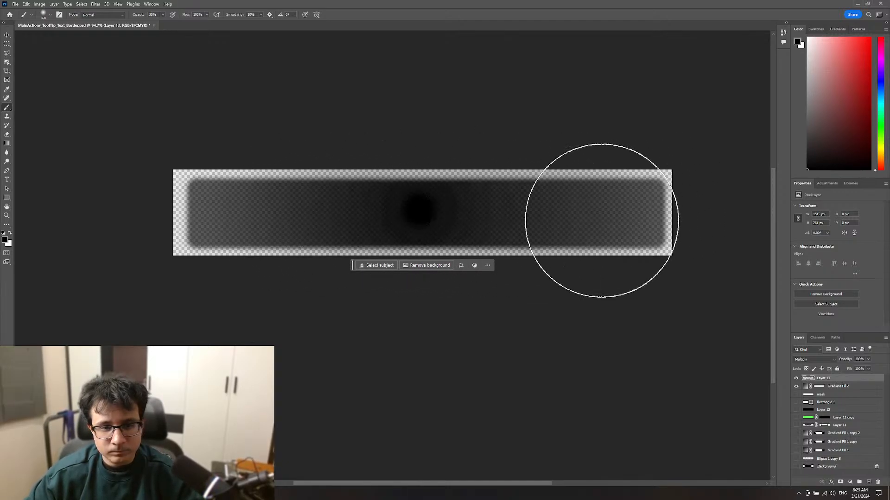
mouse_move(345, 213)
mouse_down()
mouse_move(686, 213)
mouse_move(339, 220)
mouse_up()
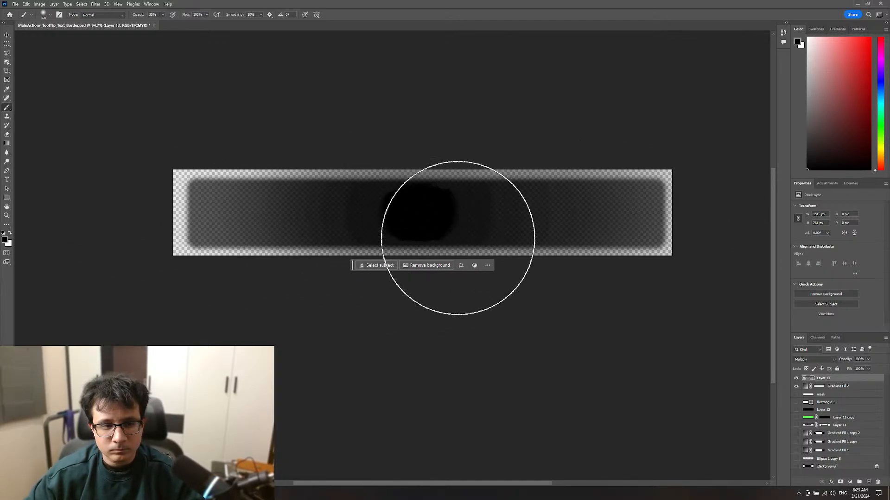
key(z)
mouse_move(582, 244)
mouse_down()
mouse_move(563, 239)
mouse_move(698, 319)
mouse_up()
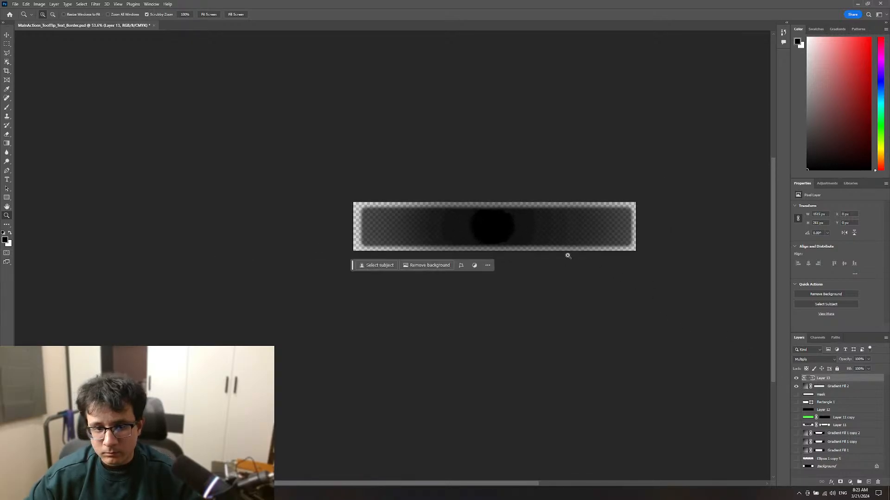
key(Delete)
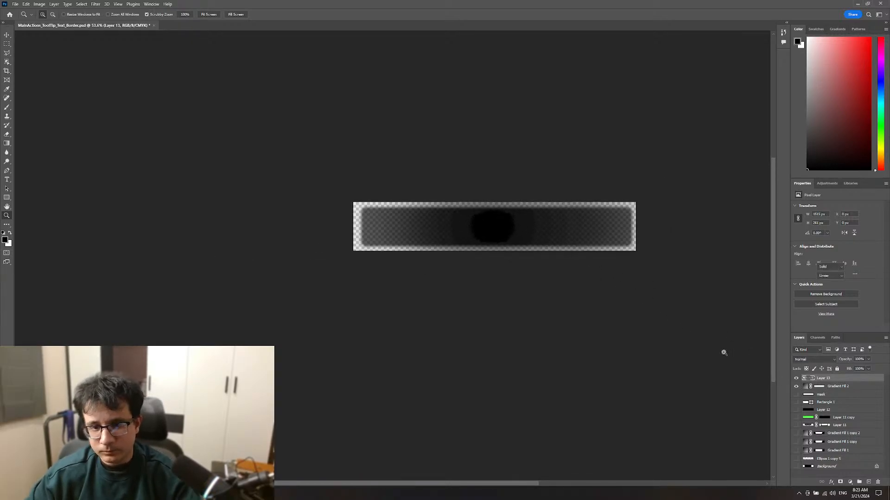
Step: Export the tooltip border as a transparent PNG named T_UI_Combat_MainActions_ToolTip_BG_Gradient into the Combat textures folder
alt+click(589, 245)
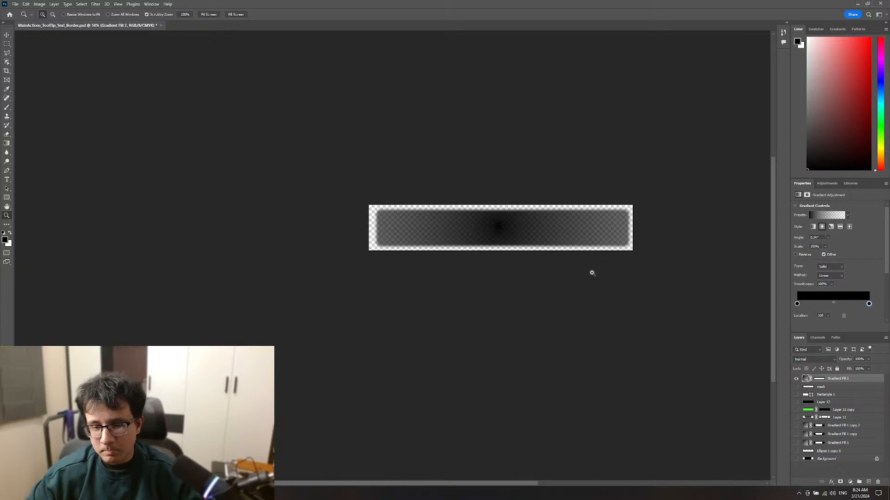
key(ctrl+alt+shift+w)
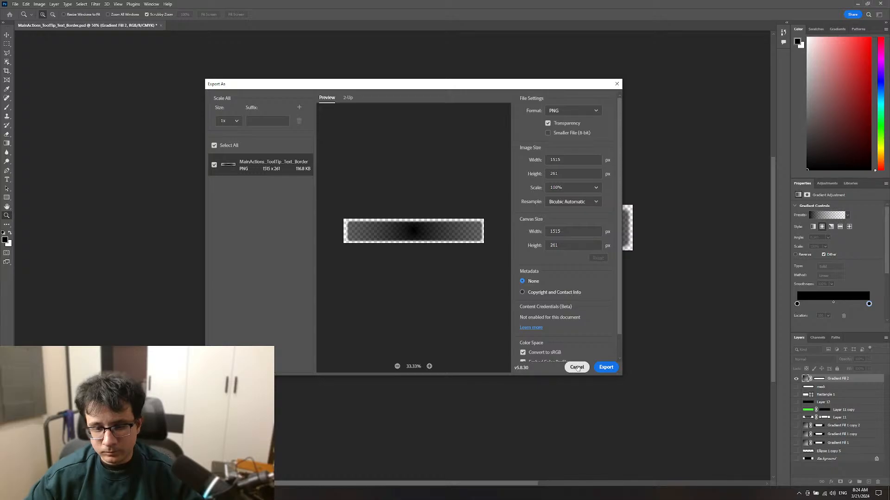
key(Return)
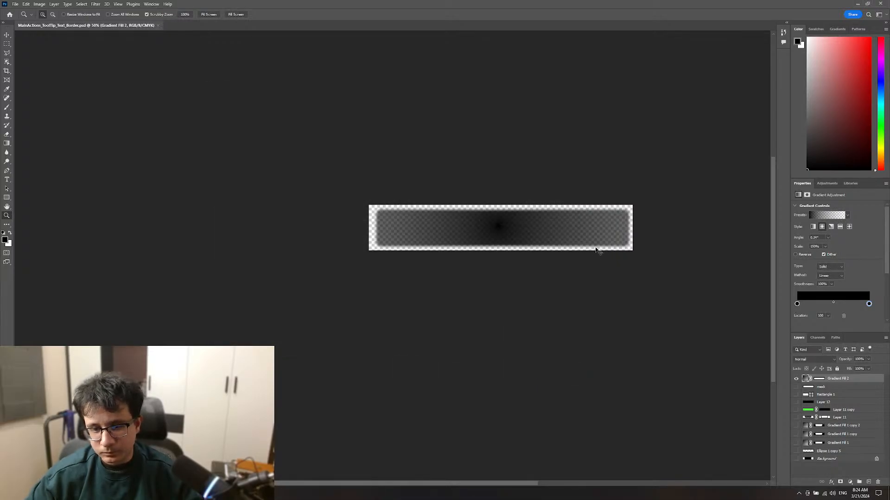
key(ctrl+alt+shift+w)
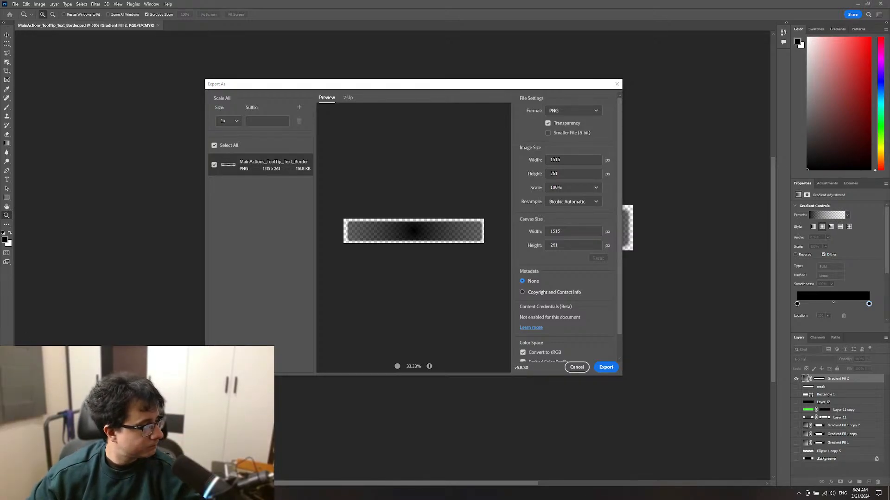
click(605, 371)
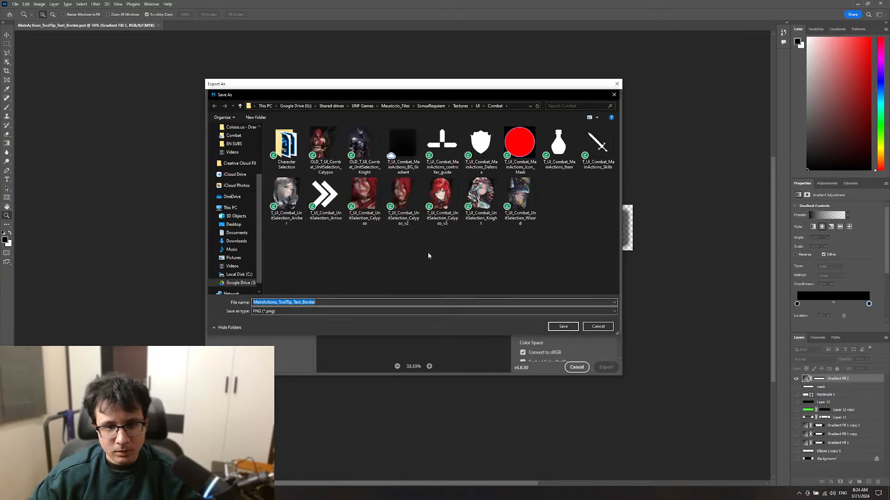
click(403, 149)
click(334, 303)
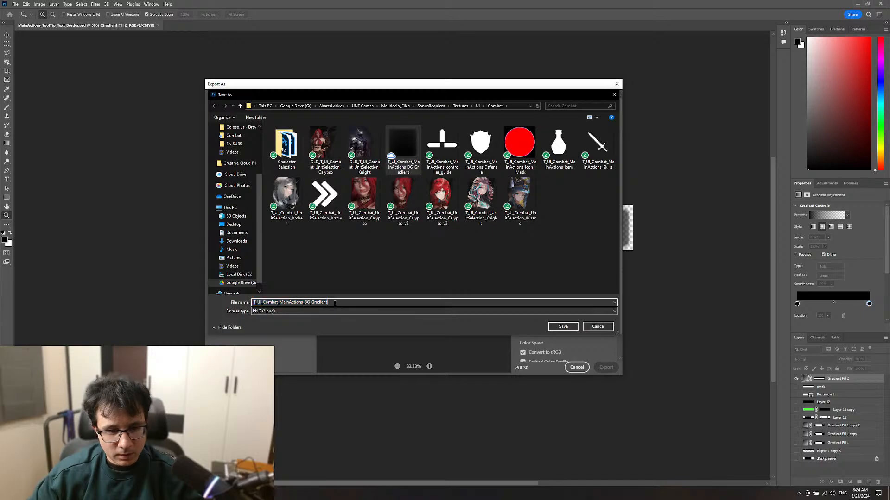
text(ToolTip_)
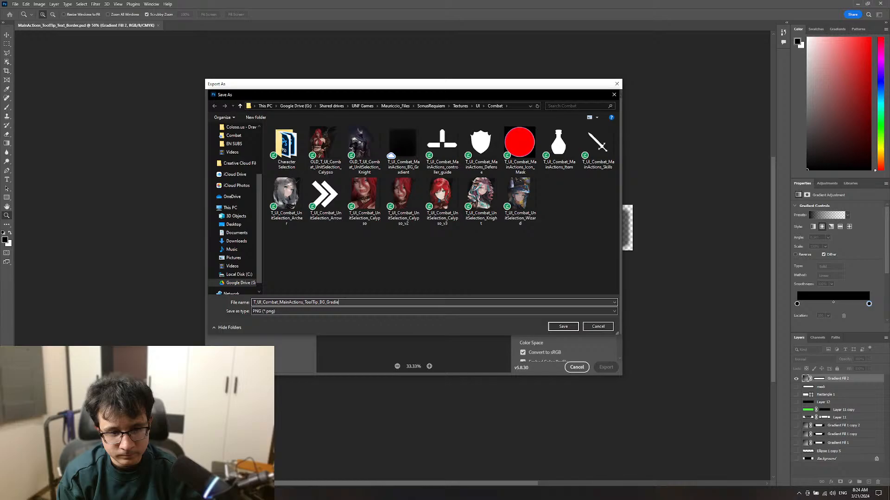
key(Return)
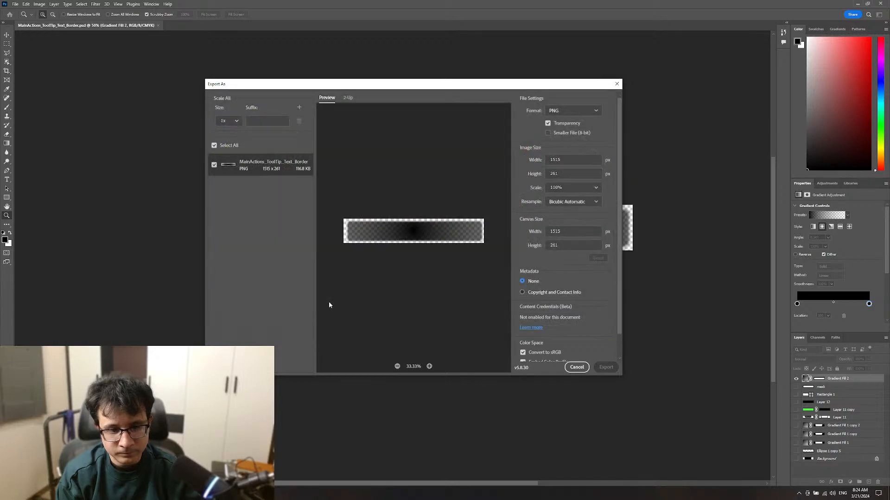
key(alt+Tab)
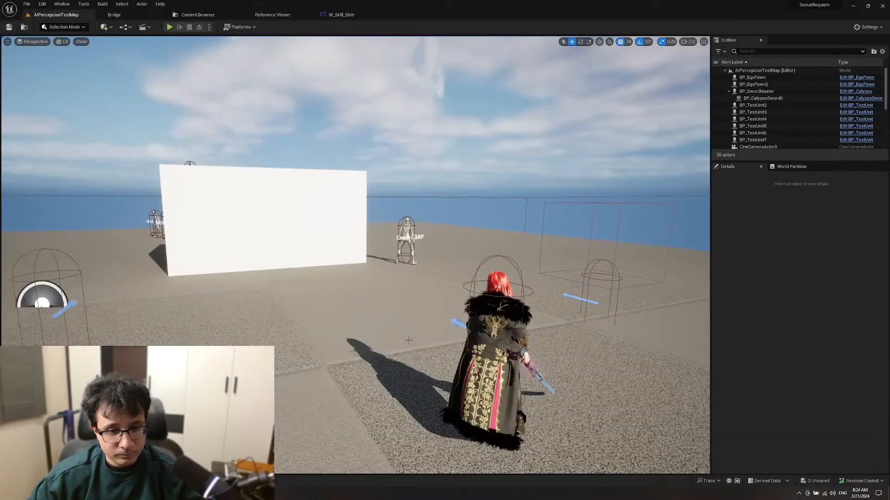
right_drag(406, 338, 388, 344)
key(ctrl+space)
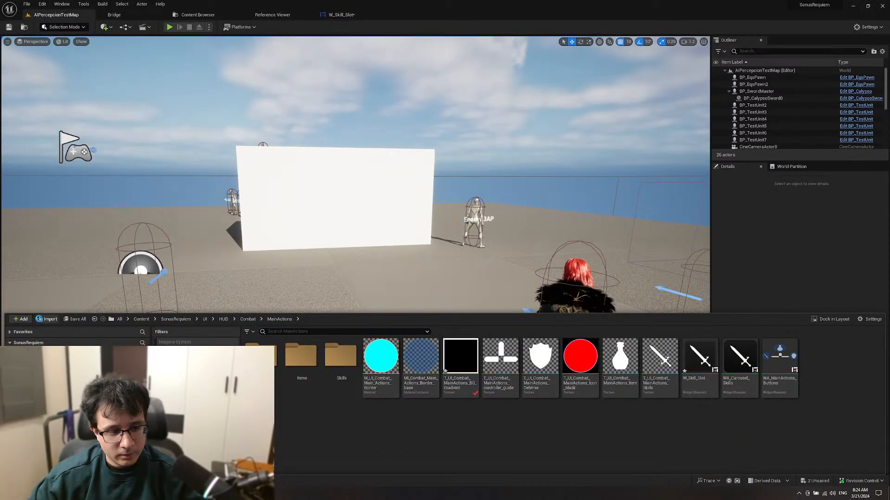
click(47, 319)
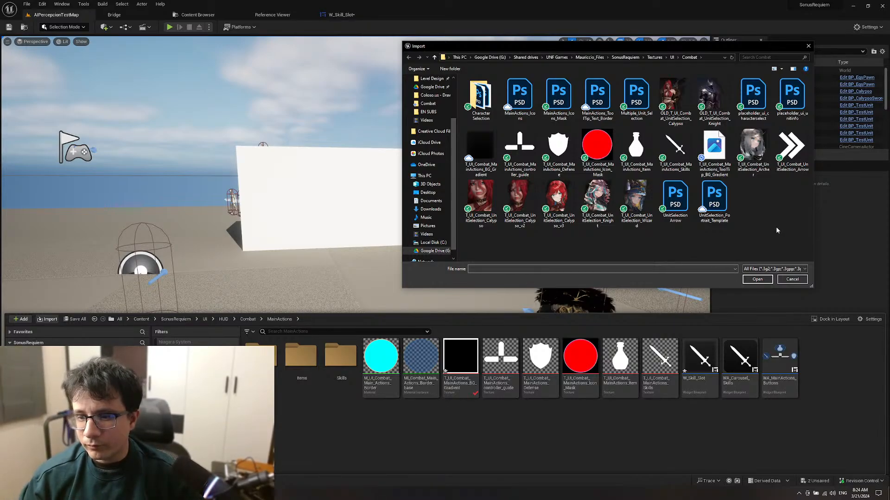
click(792, 279)
Step: Switch to Photoshop and export the border as PNG again, overwriting T_UI_Combat_MainActions_ToolTip_BG_Gradient
key(alt+Tab)
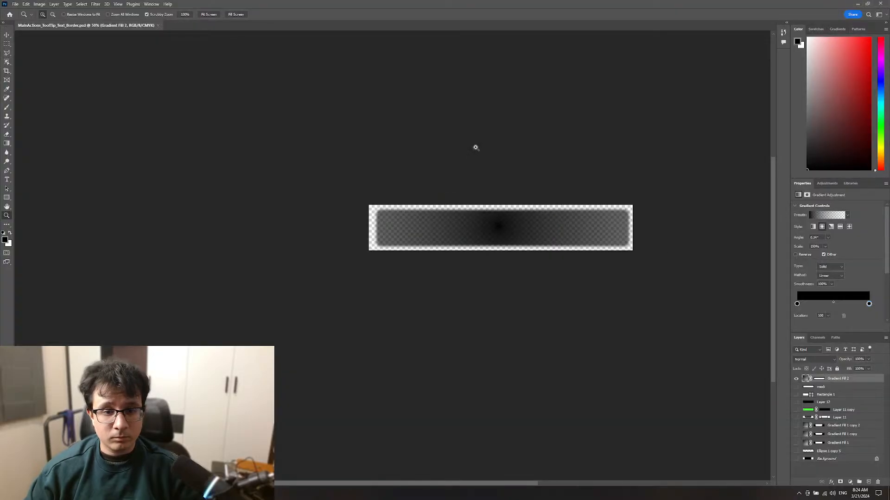
key(ctrl+shift+alt+w)
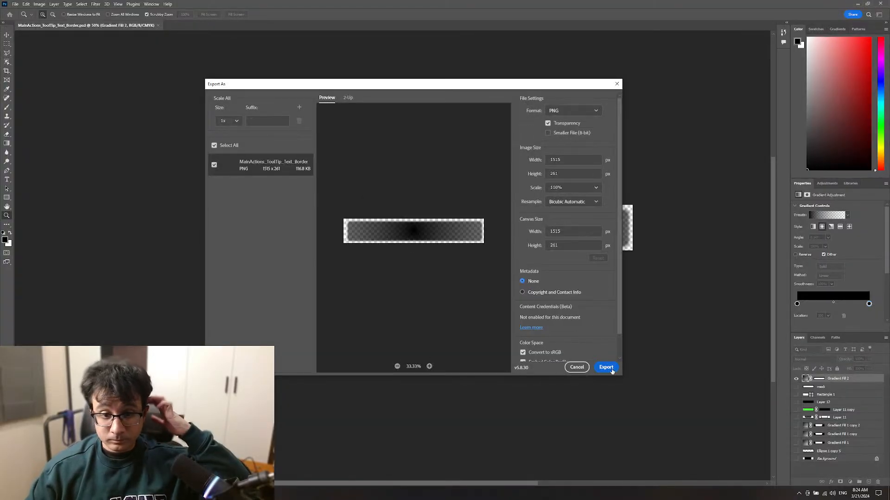
click(606, 368)
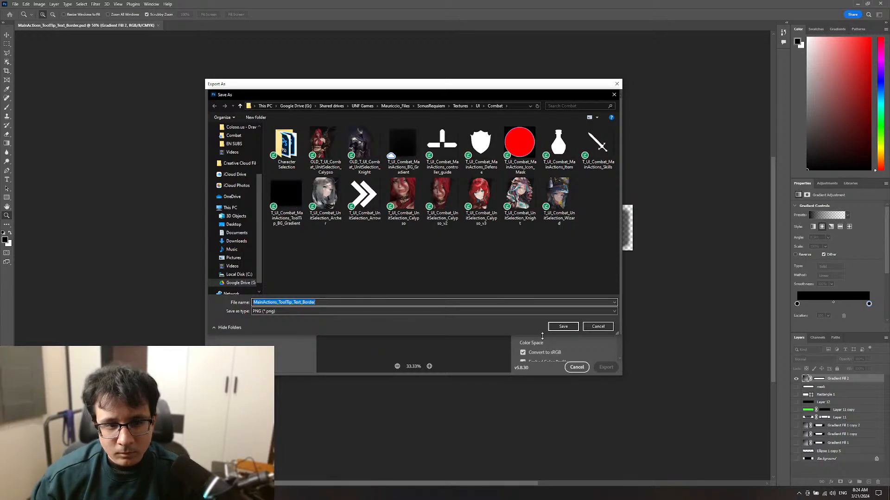
double_click(288, 217)
click(477, 246)
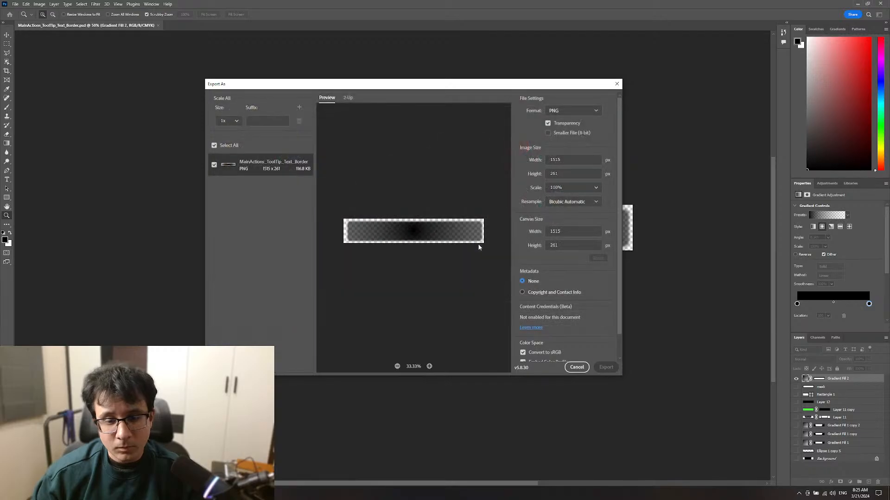
Step: Switch to Unreal Editor and import T_UI_Combat_MainActions_ToolTip_BG_Gradient into the MainActions content folder
key(alt+Tab)
right_drag(547, 247, 547, 265)
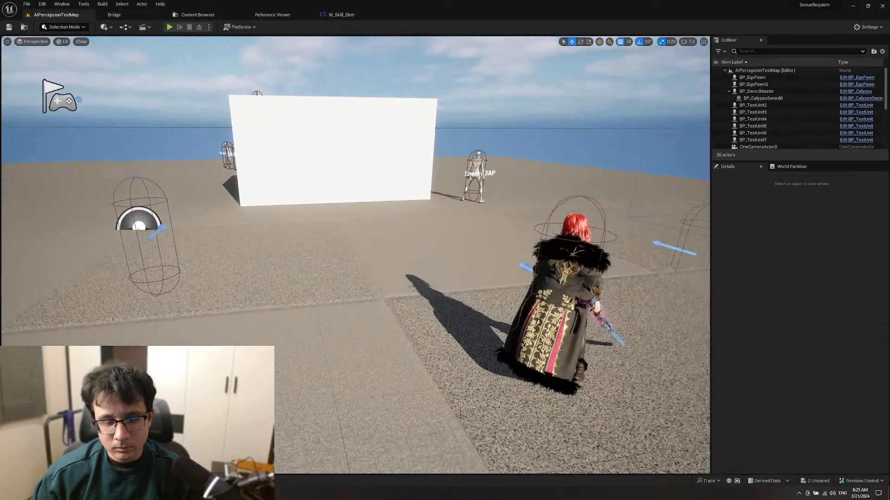
click(29, 480)
click(48, 319)
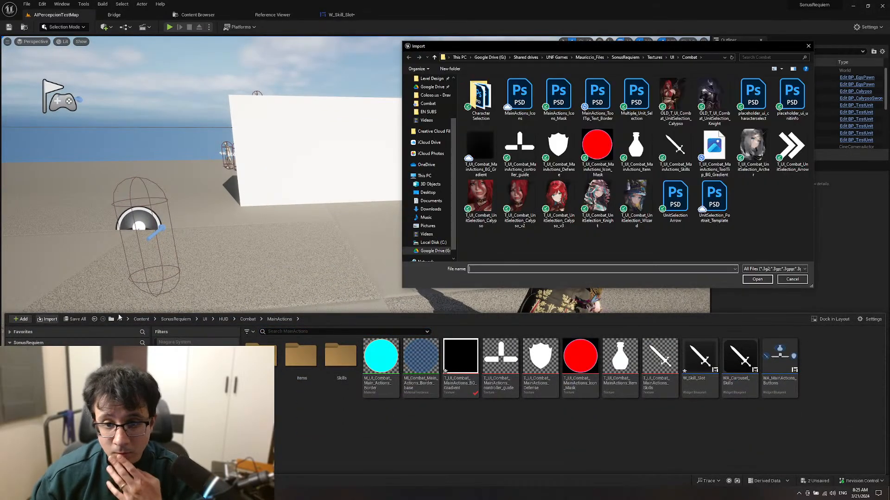
click(490, 172)
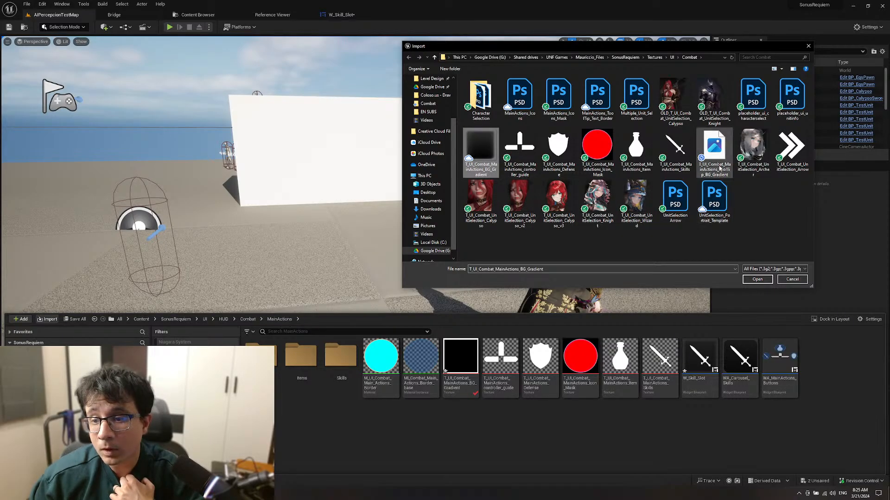
key(Return)
Step: Open the imported tooltip gradient texture and set its Texture Group to UI
double_click(699, 362)
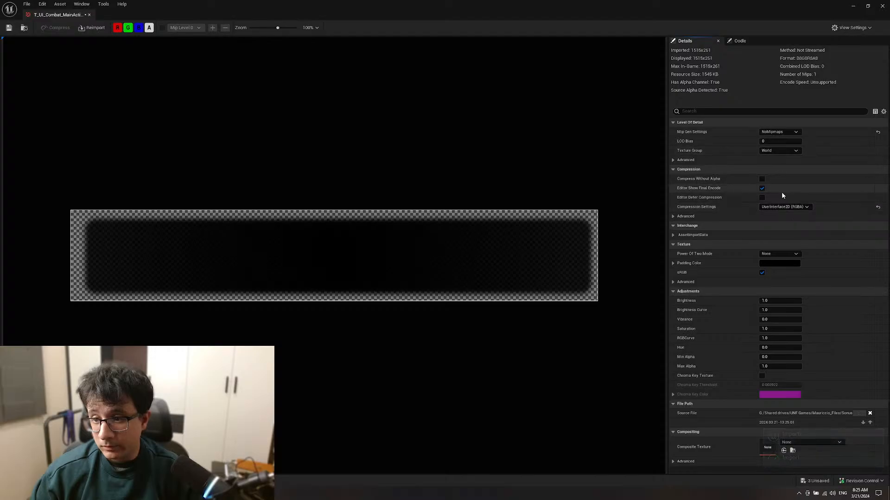
click(783, 151)
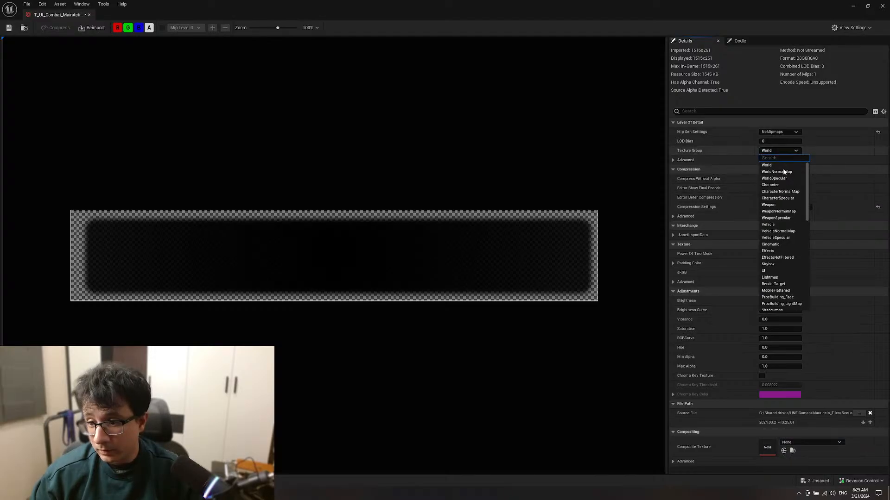
click(782, 269)
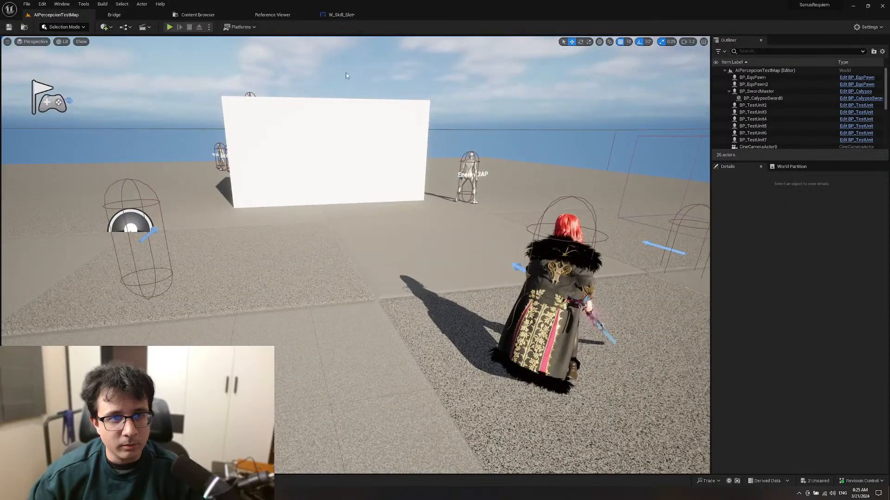
Step: Check the W_Skill_Slot widget, go to the Content Browser, and save all unsaved assets
click(340, 15)
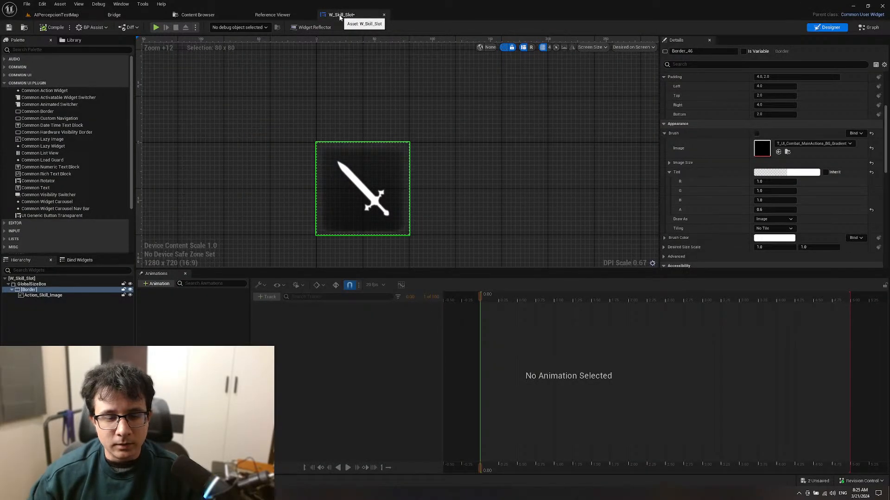
click(199, 15)
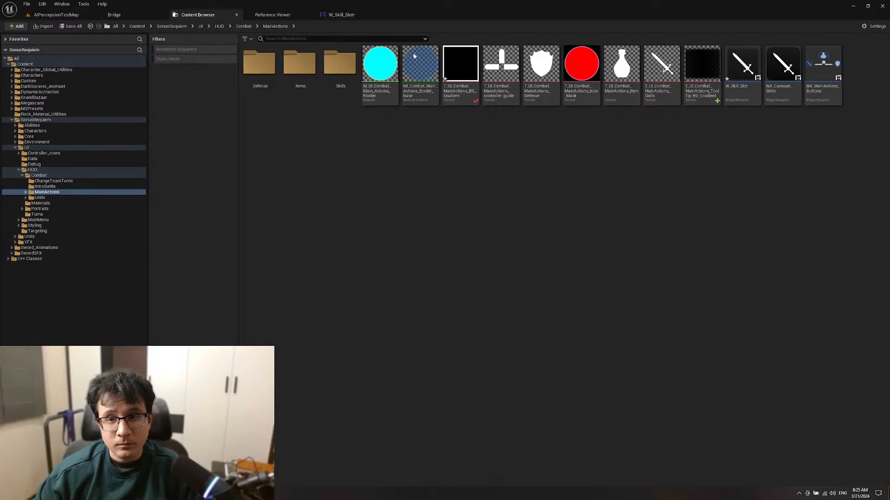
key(ctrl+shift+s)
click(461, 326)
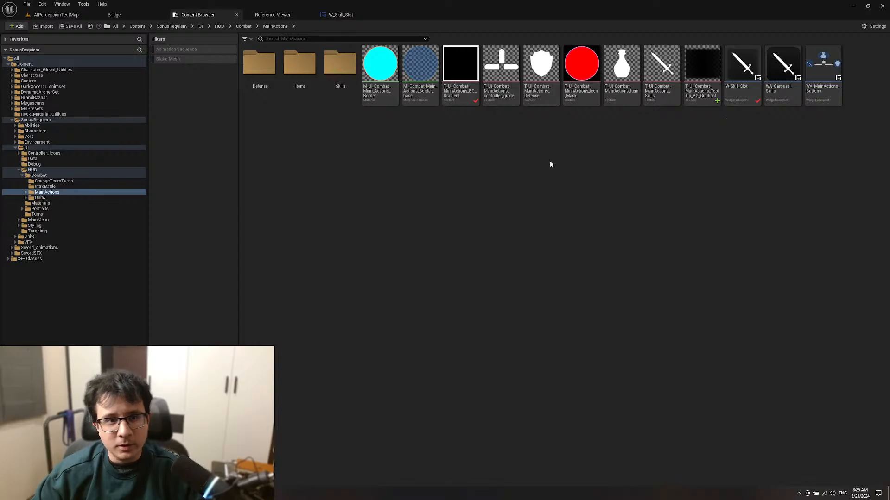
Step: Look through the Combat and HUD content folders and return to the MainActions folder
click(40, 176)
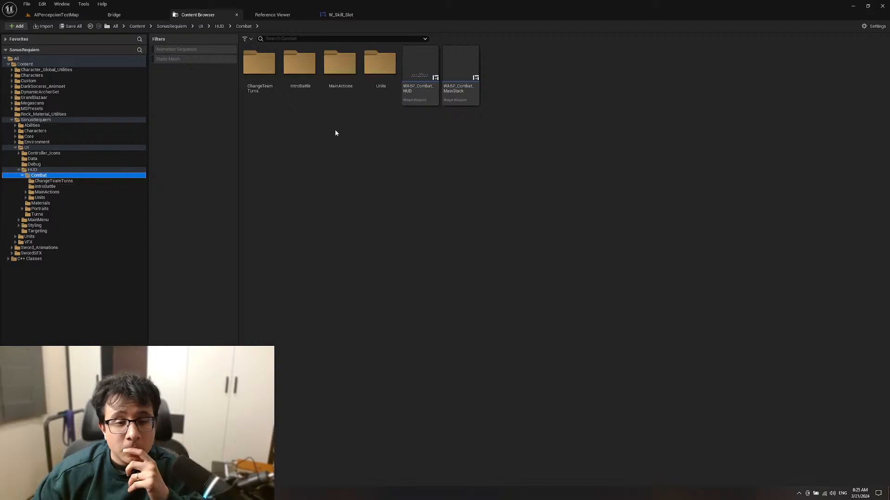
double_click(339, 80)
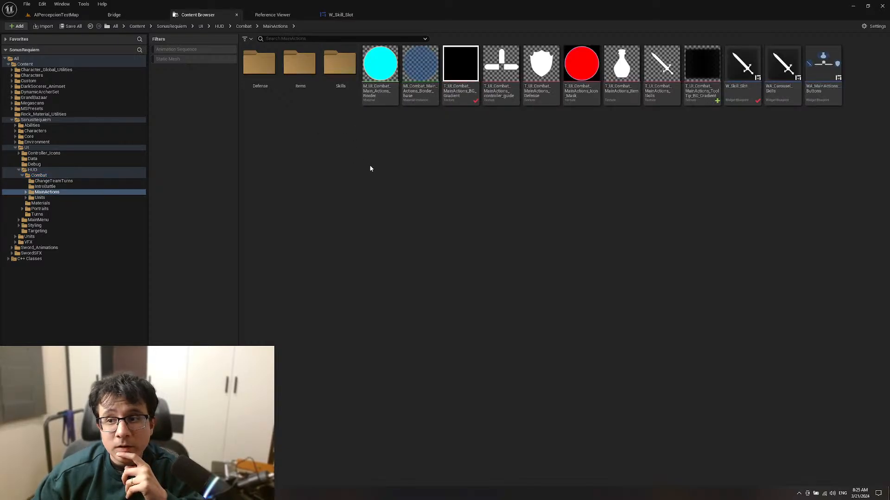
key(alt+Left)
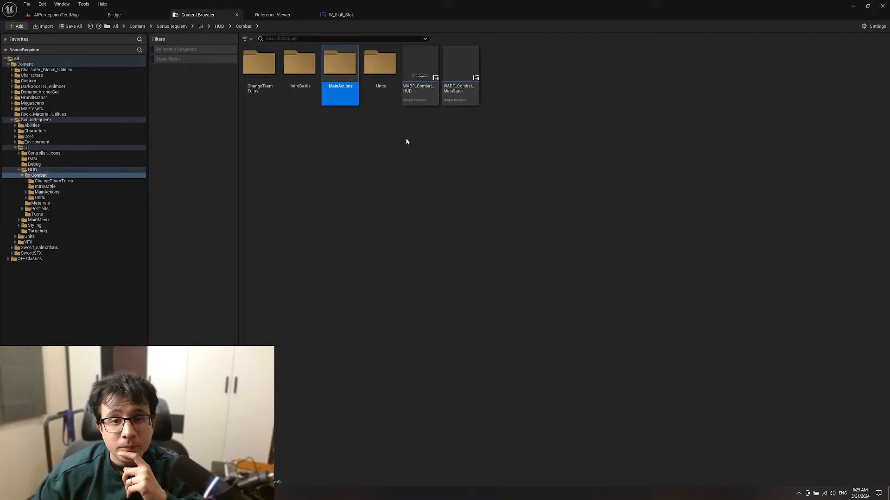
click(51, 170)
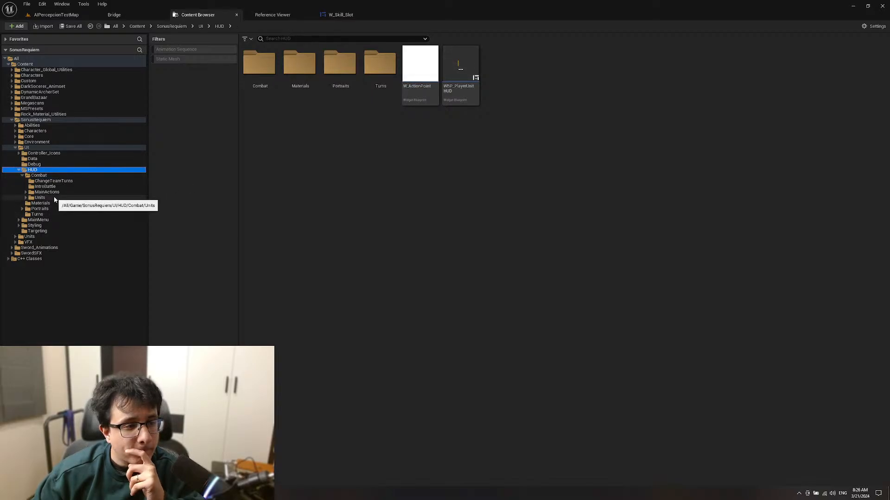
click(65, 176)
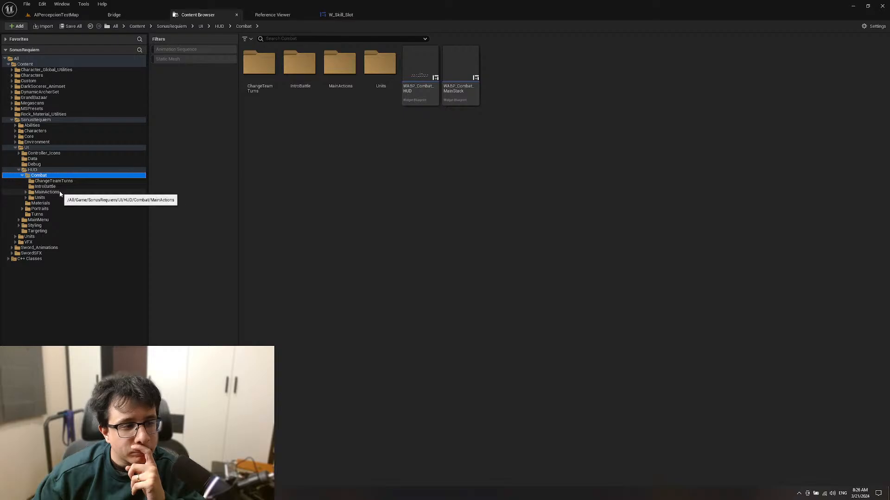
click(60, 193)
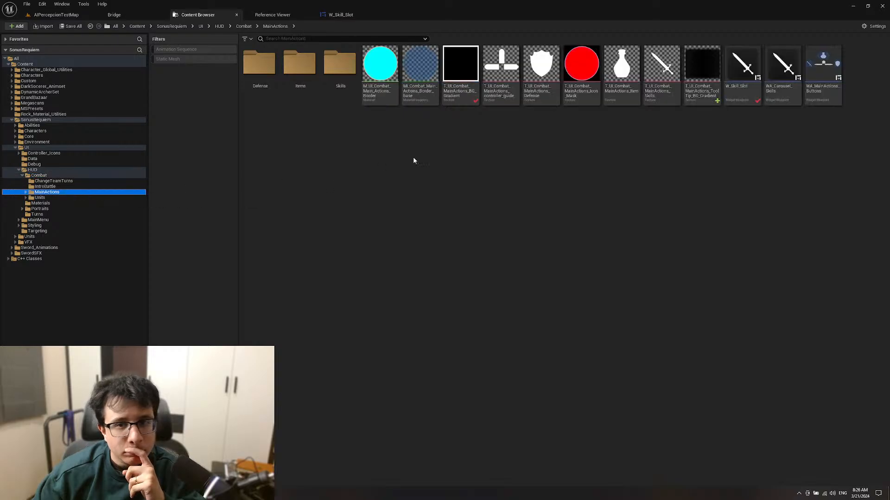
Step: Trace the references of W_Skill_Slot through WA_Carousel_Skills and open the WABP_Combat_Unit_HUD widget that uses it
right_click(742, 87)
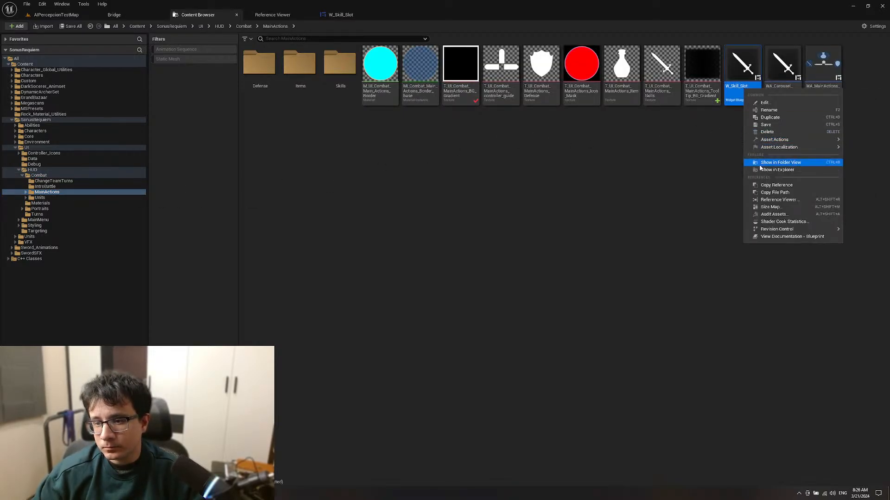
click(778, 200)
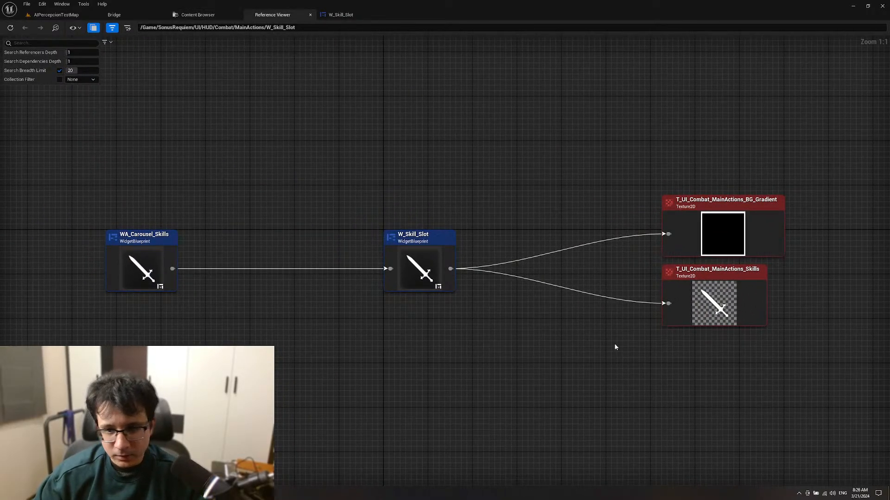
right_drag(555, 324, 619, 320)
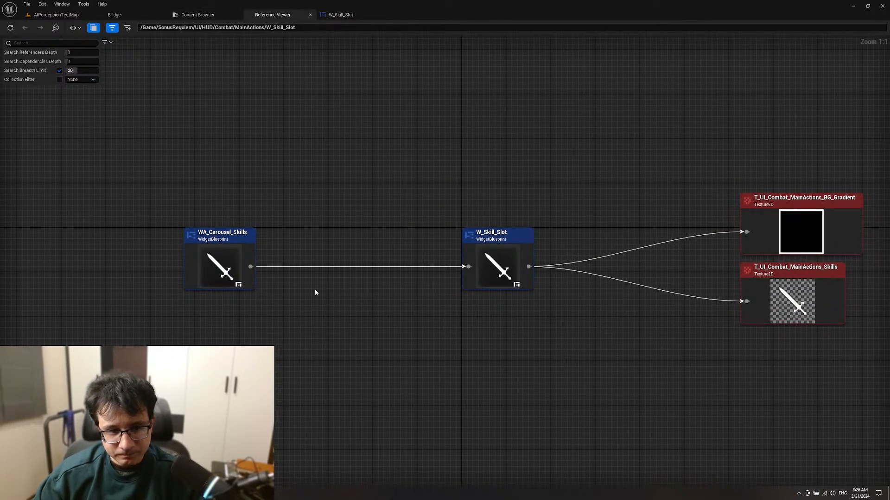
double_click(219, 265)
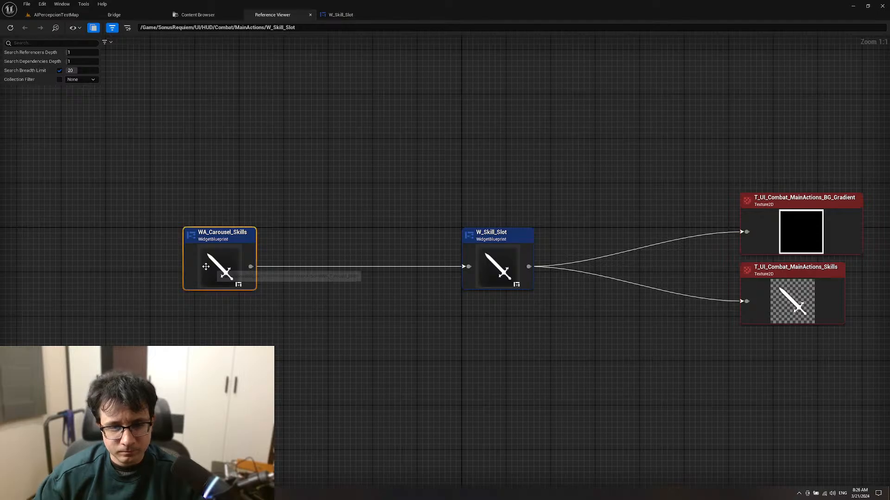
right_drag(343, 334, 727, 326)
click(430, 273)
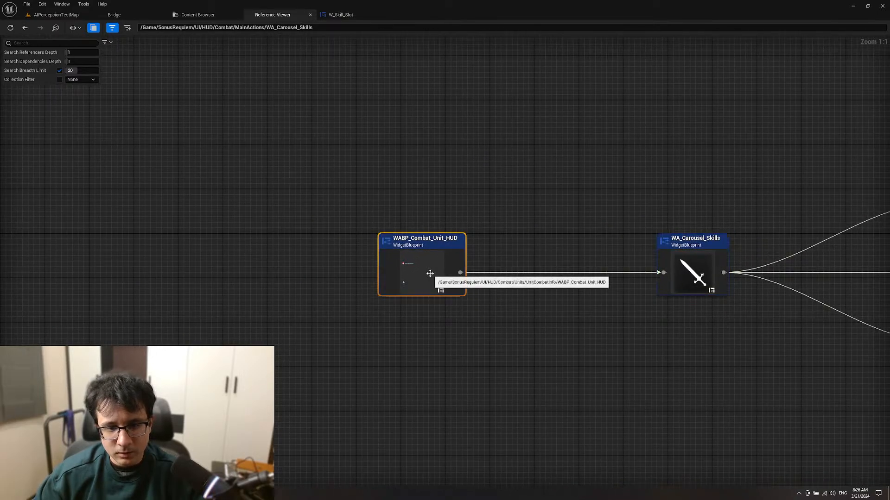
double_click(430, 274)
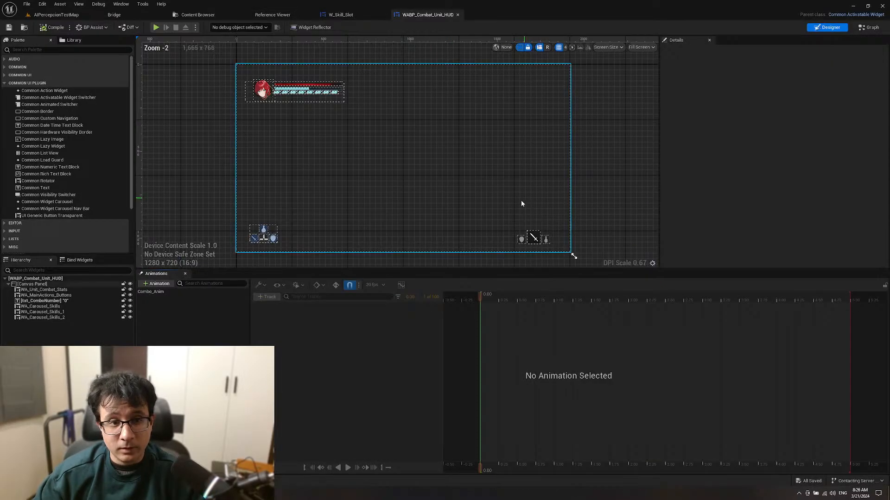
Step: Examine the skill carousel in the combat HUD layout and the nodes that initialize the previous and next page carousels in the event graph
right_drag(396, 156, 408, 116)
scroll(540, 198, up, 9)
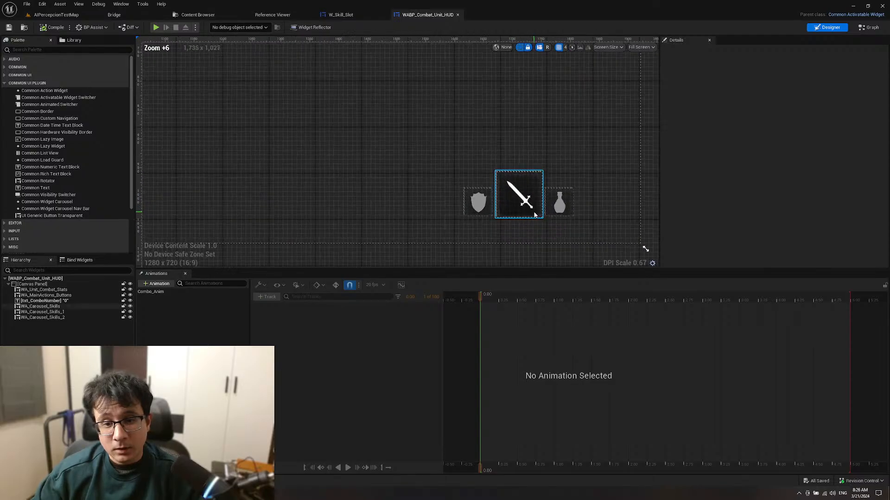
click(542, 196)
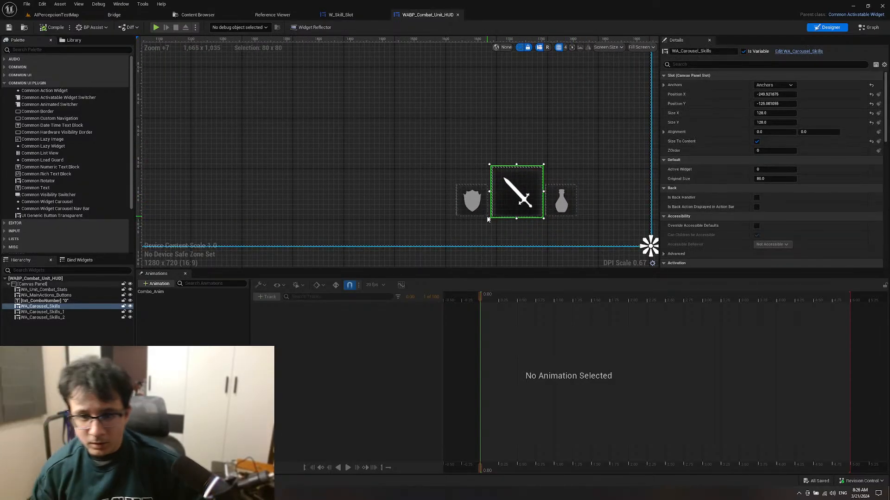
click(871, 27)
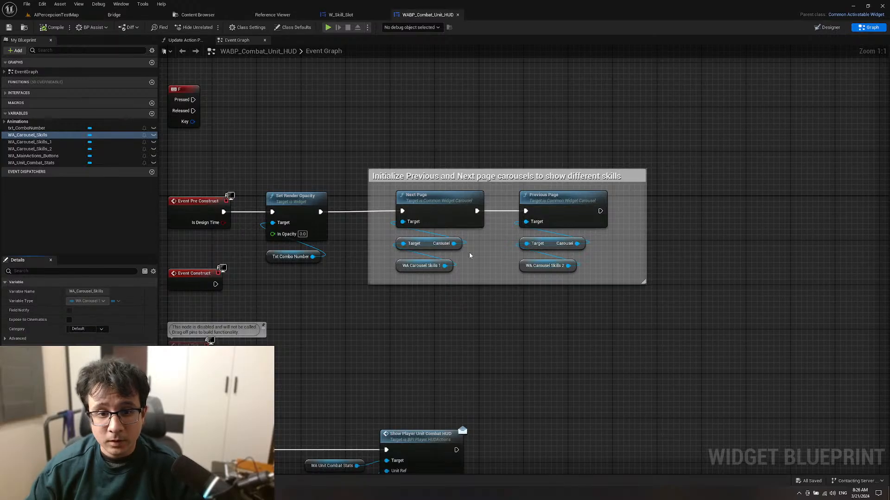
right_drag(469, 252, 524, 260)
right_drag(669, 354, 632, 354)
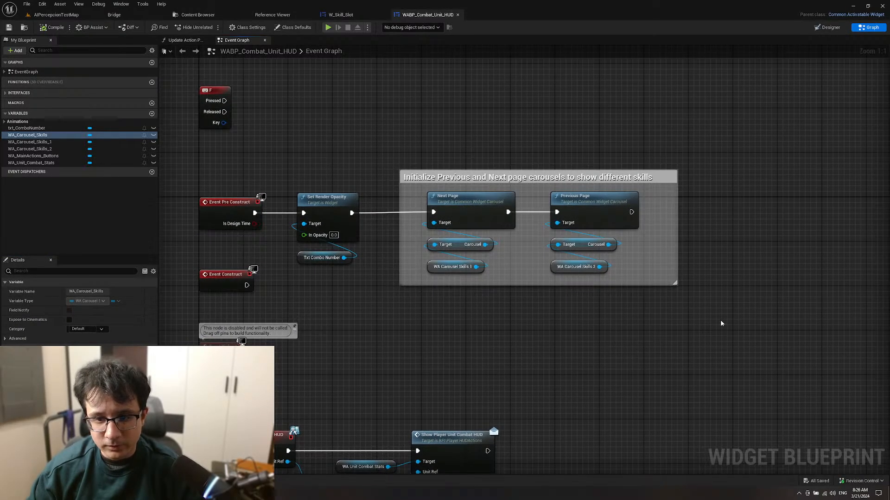
drag(720, 319, 394, 139)
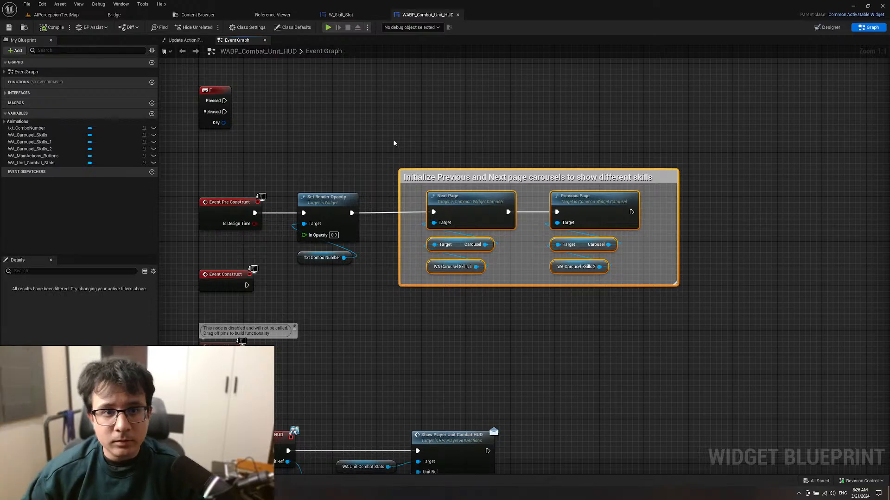
right_drag(393, 139, 371, 138)
Step: Create a new Widget Blueprint in the MainActions folder with CommonActivatableWidget as its parent class
key(ctrl+space)
click(528, 426)
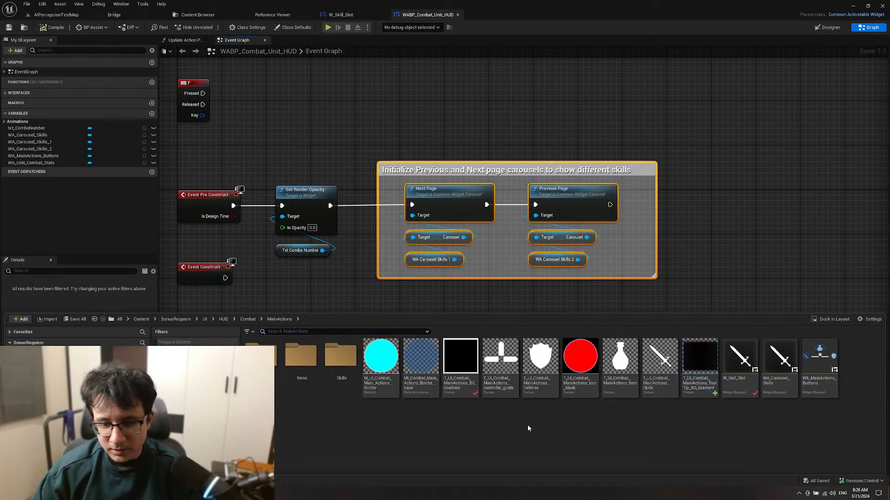
right_click(639, 431)
mouse_move(715, 425)
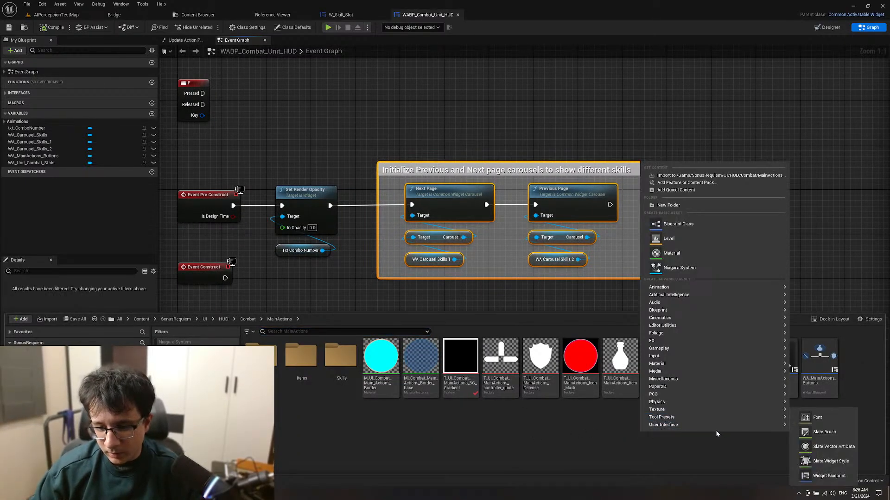
click(829, 476)
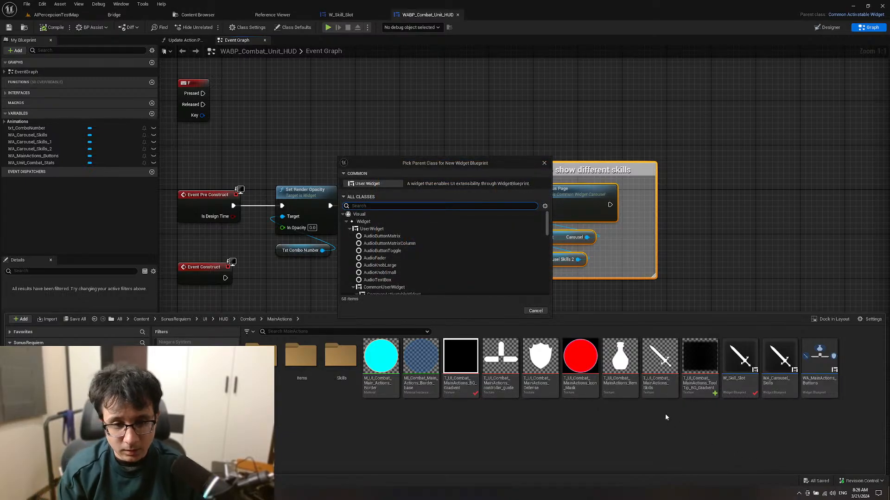
text(Activatabl)
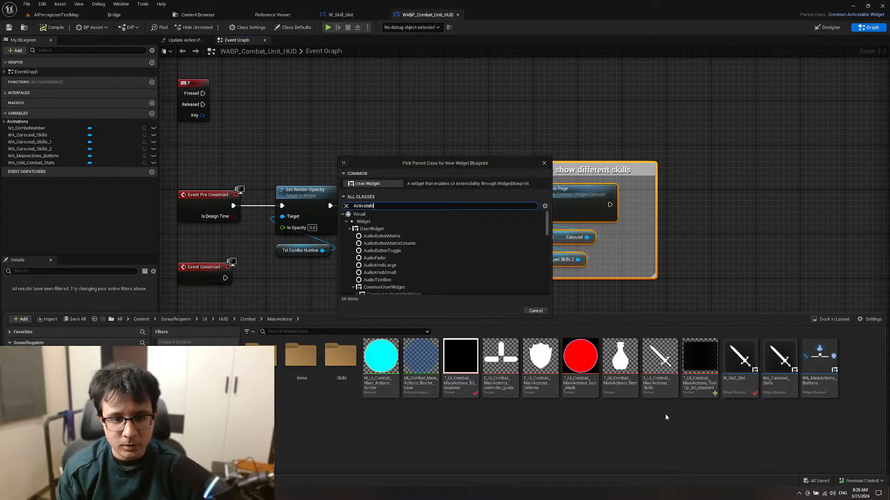
text(e wid)
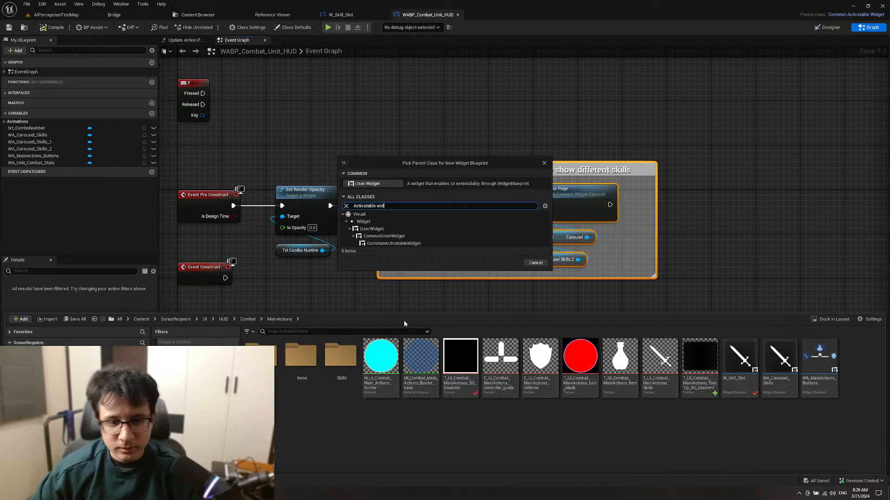
click(412, 244)
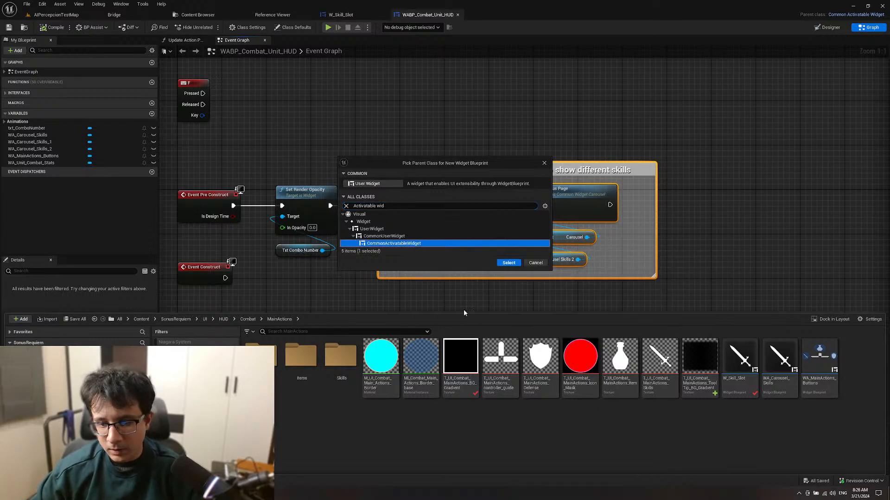
click(514, 263)
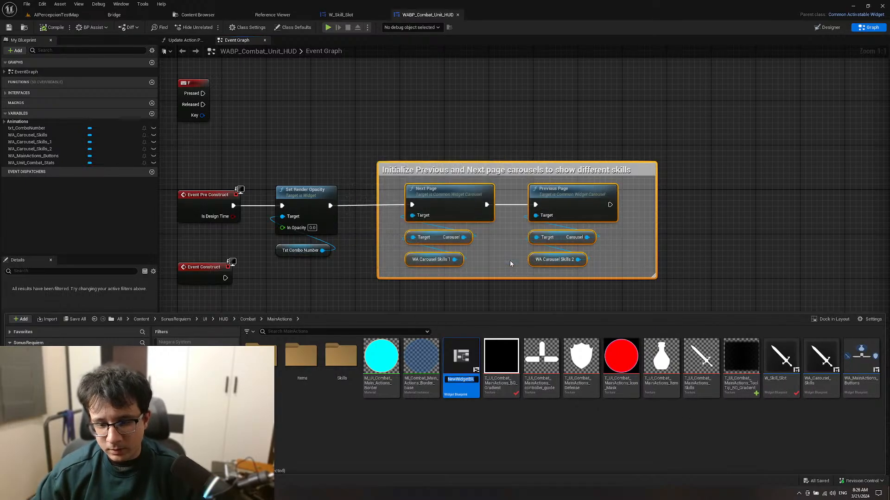
Step: Name the new widget blueprint WA_MainActions
text(WA)
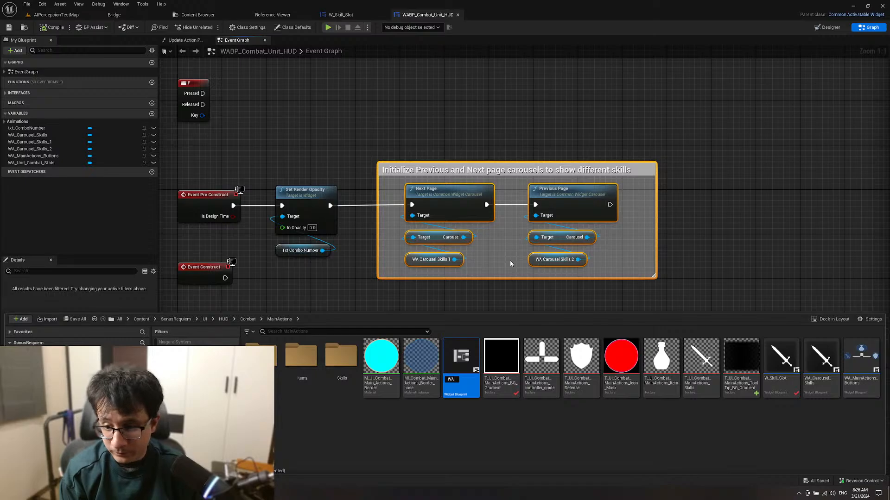
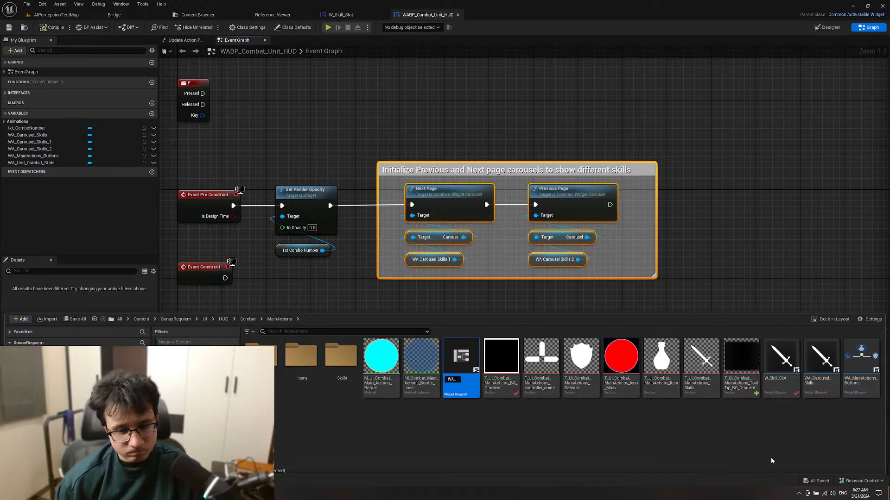
text(M)
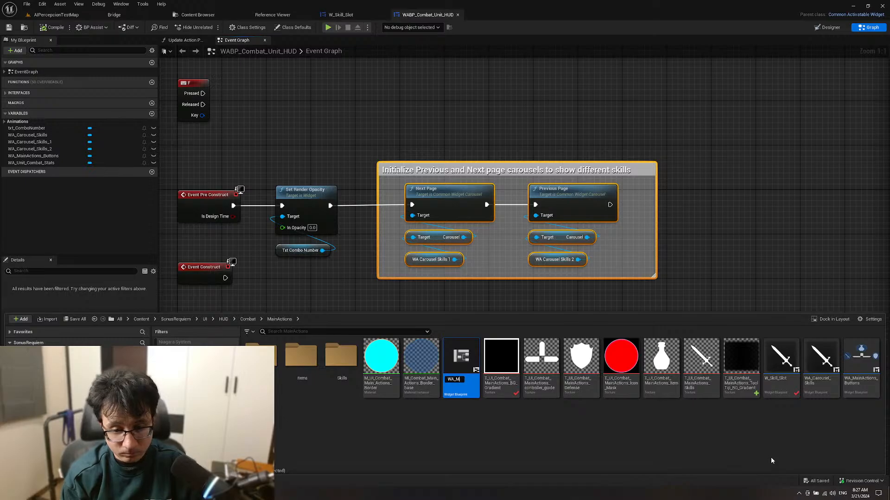
text(ainAction)
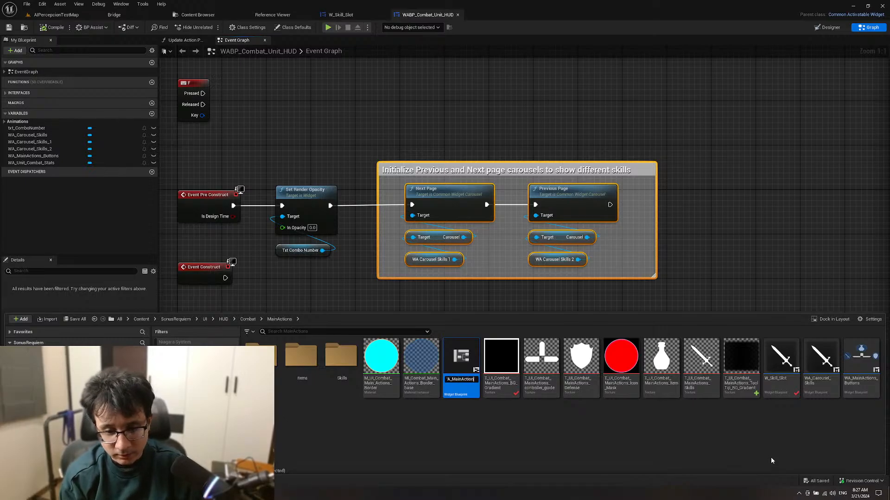
text(s)
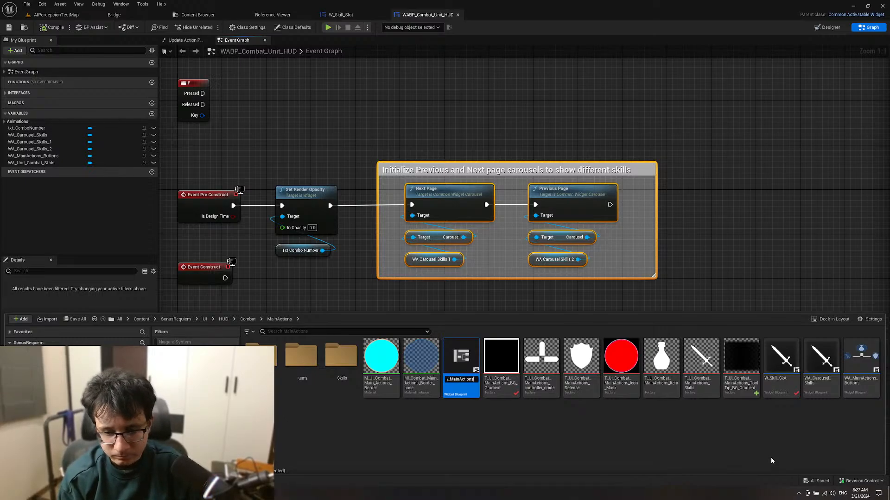
text(_)
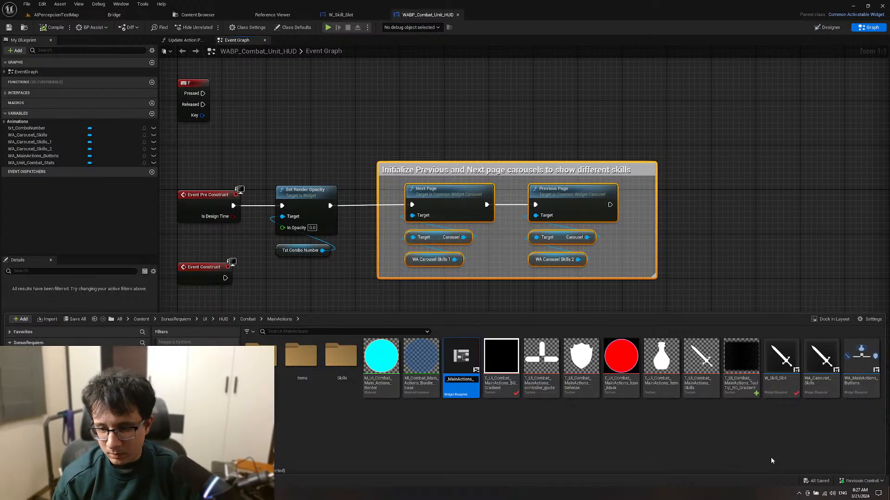
key(BackSpace)
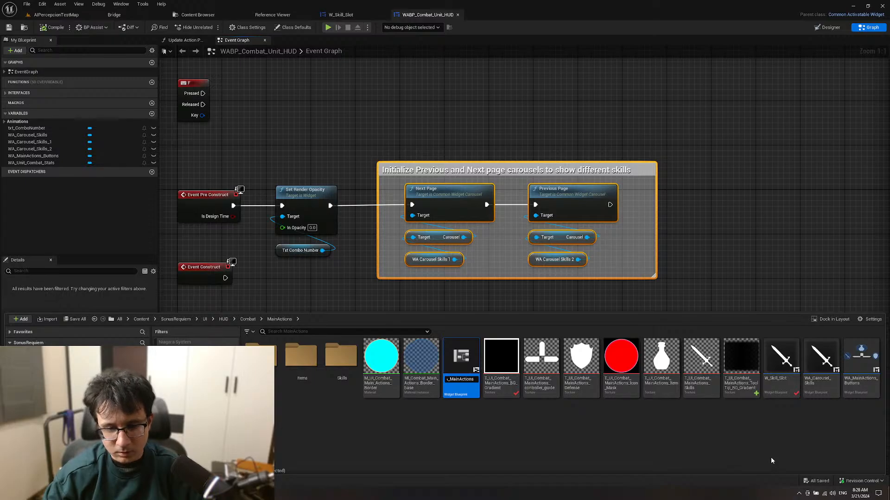
key(Return)
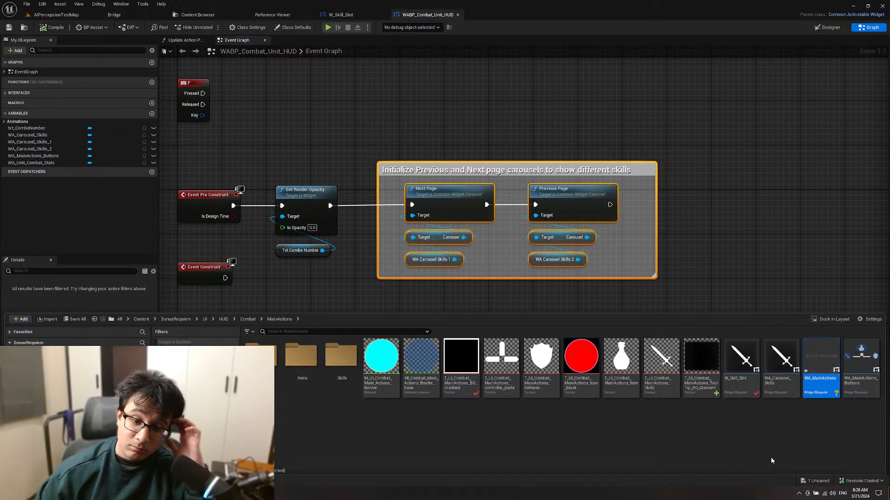
Step: Mark the WA_MainActions widget for add in revision control
right_click(819, 358)
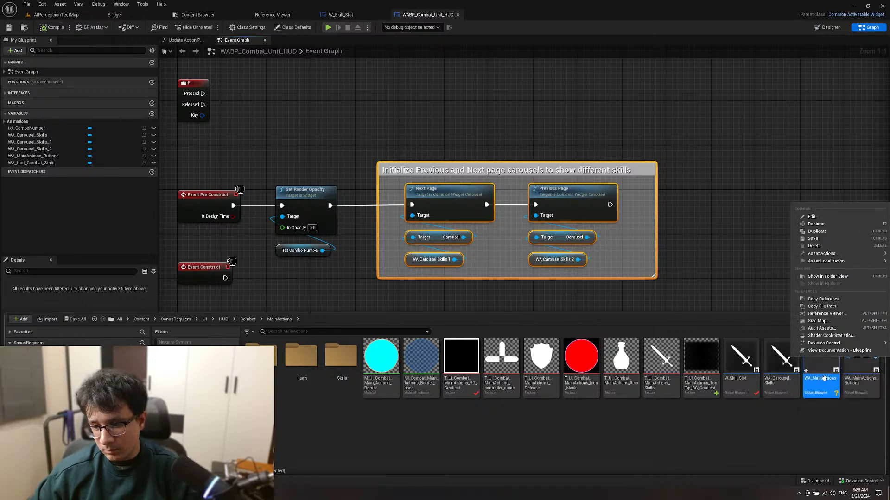
mouse_move(834, 344)
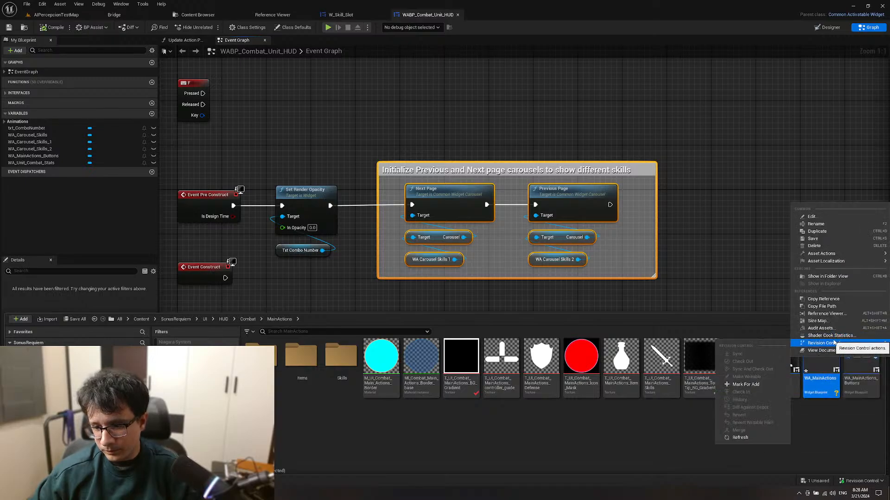
click(746, 383)
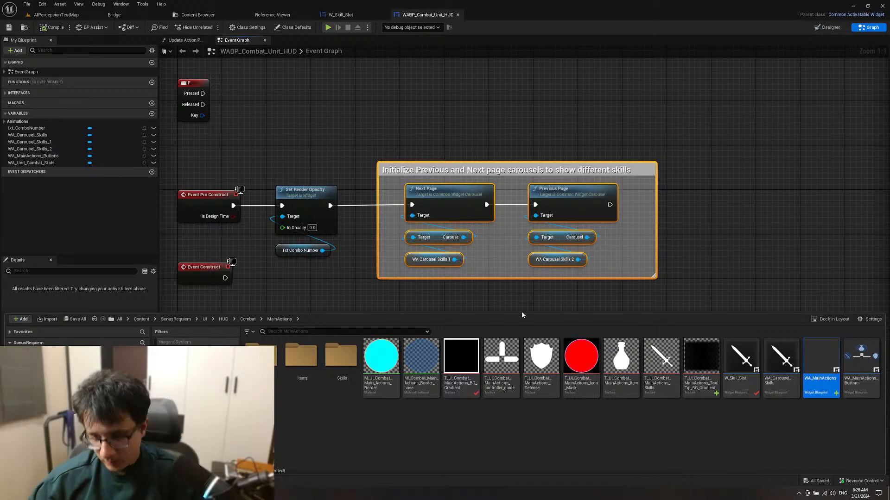
click(730, 430)
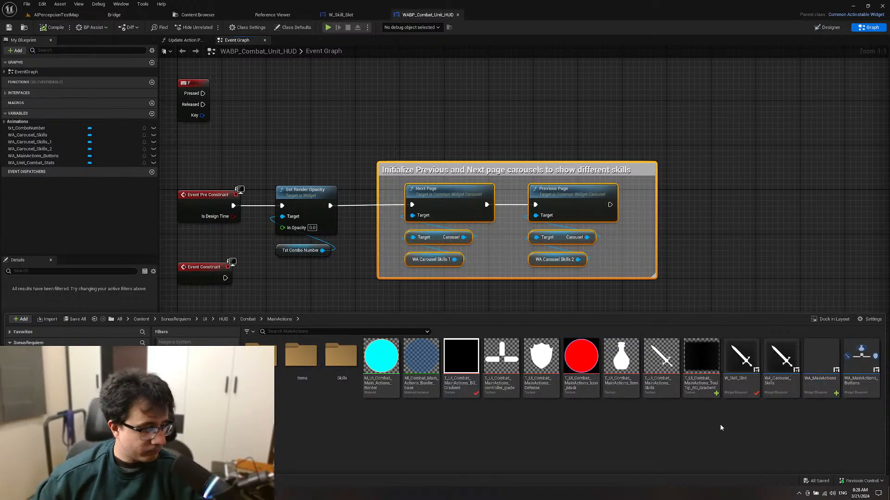
Step: Open WA_MainActions for editing and set its designer preview size to Desired on Screen
double_click(828, 361)
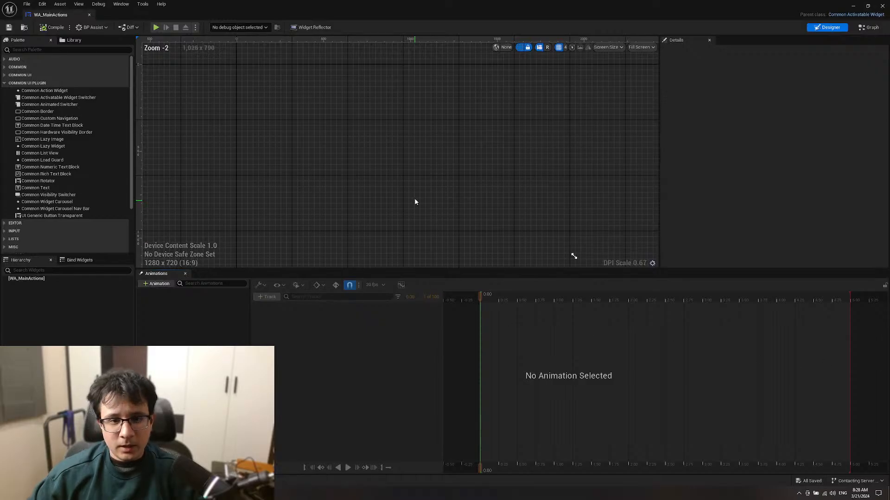
click(642, 47)
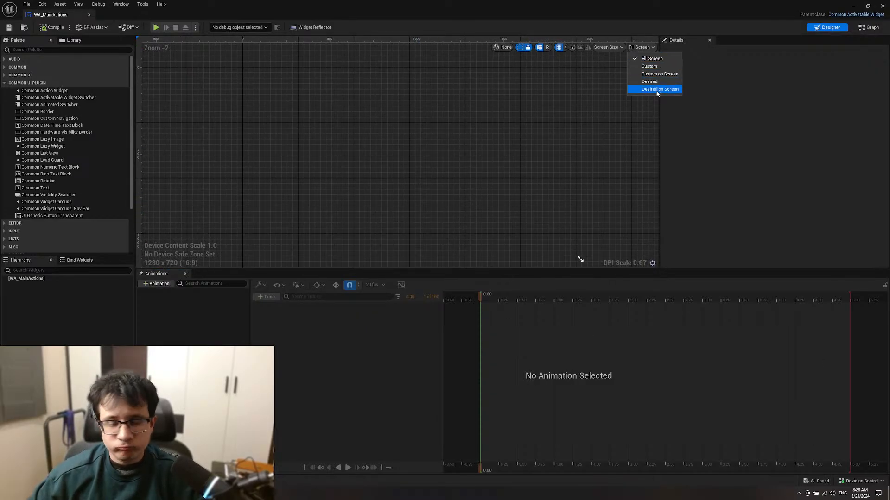
click(657, 89)
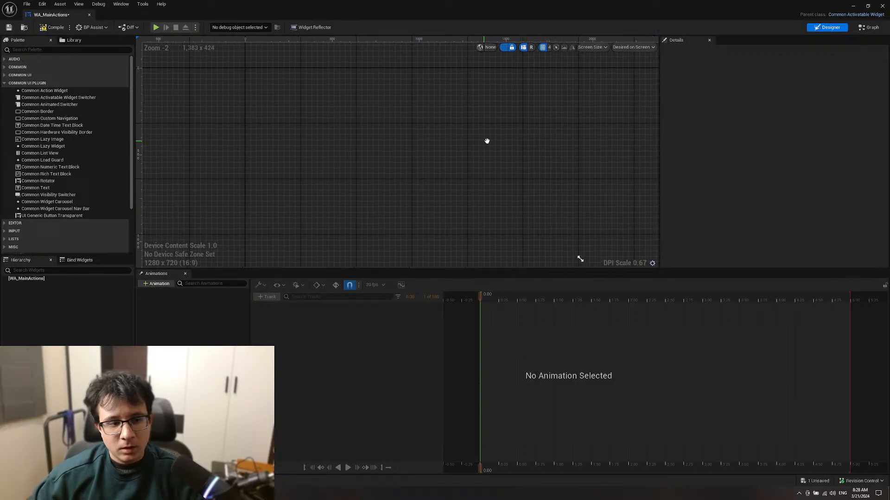
Step: Sketch the planned layout on a screen-capture overlay as a large central rectangle, two smaller side rectangles and a wide one underneath, and discard the capture
key(Print)
drag(258, 90, 587, 225)
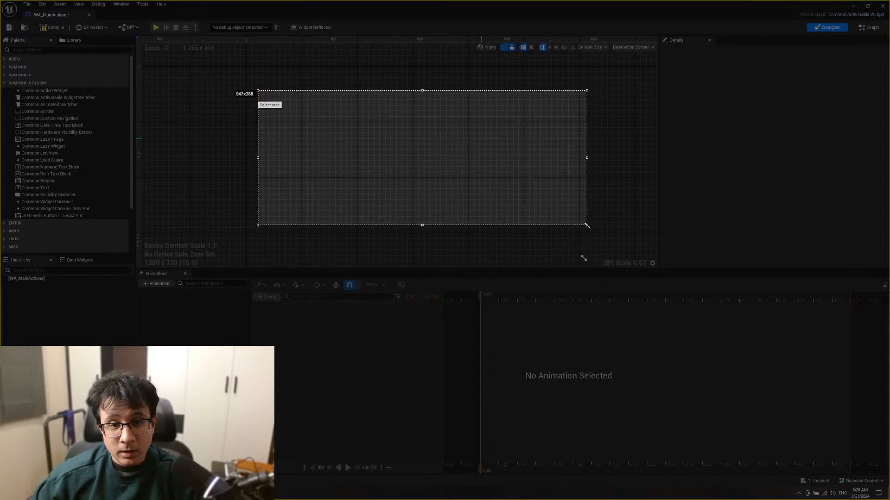
click(594, 188)
drag(374, 115, 481, 184)
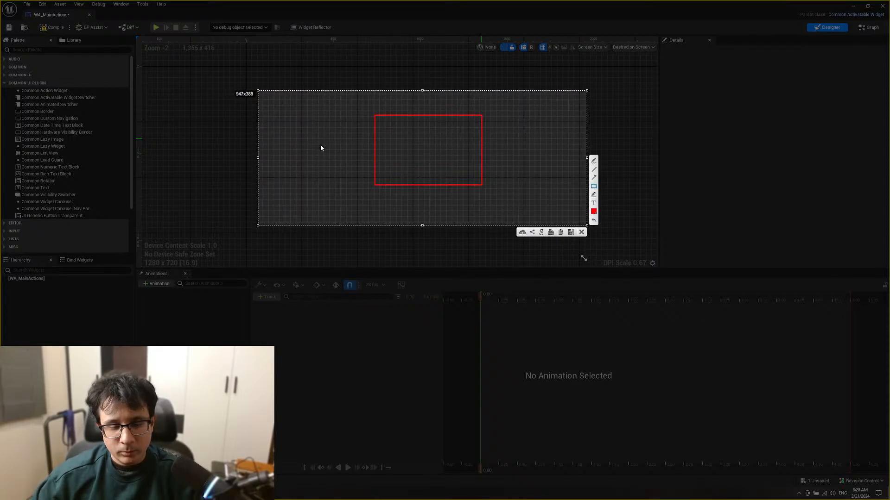
drag(319, 146, 367, 186)
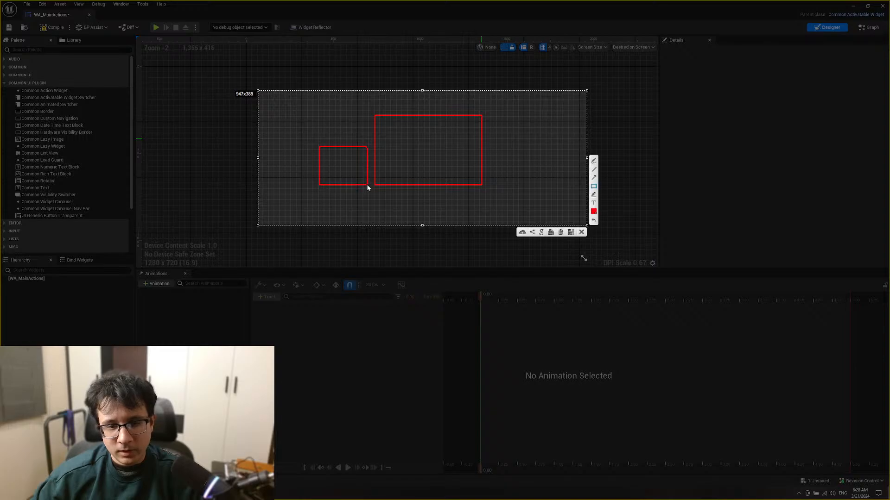
drag(485, 139, 538, 185)
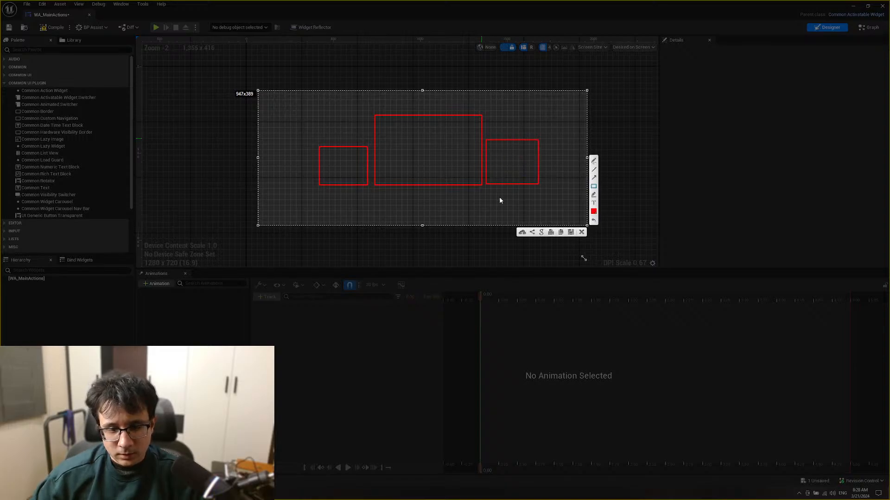
drag(367, 189, 492, 212)
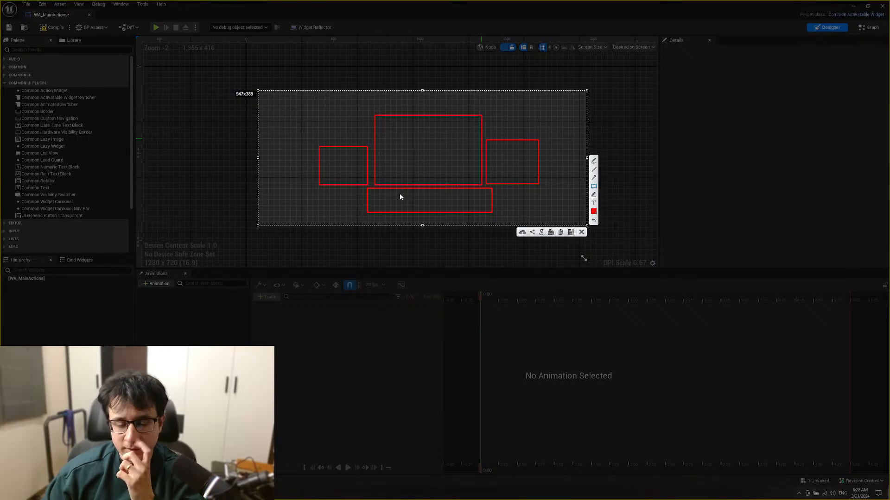
click(582, 232)
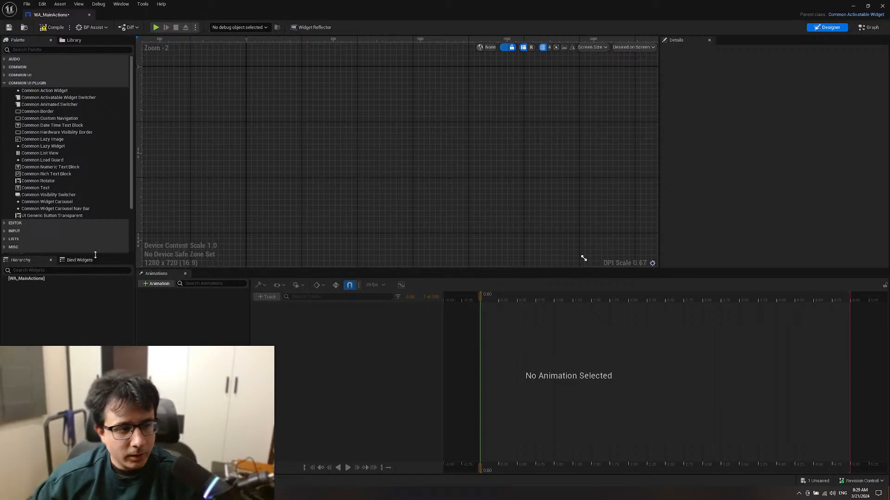
Step: Add a Vertical Box as the root element of the WA_MainActions hierarchy
click(38, 50)
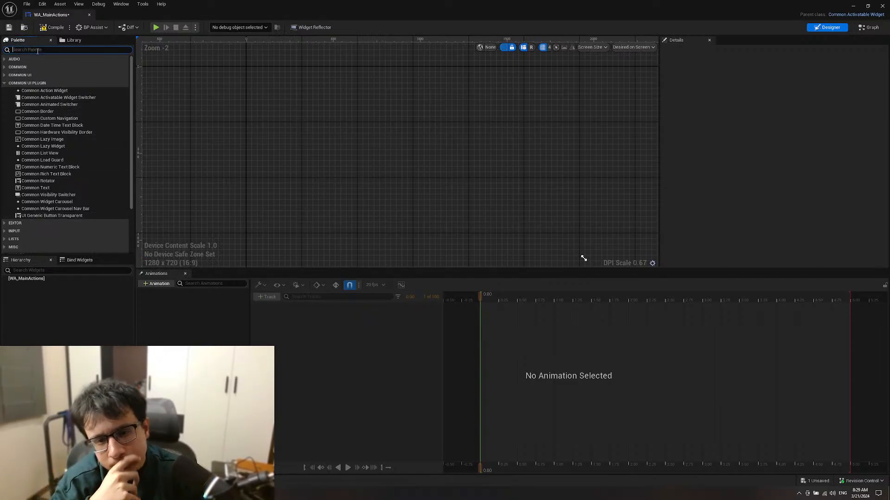
text(vertical)
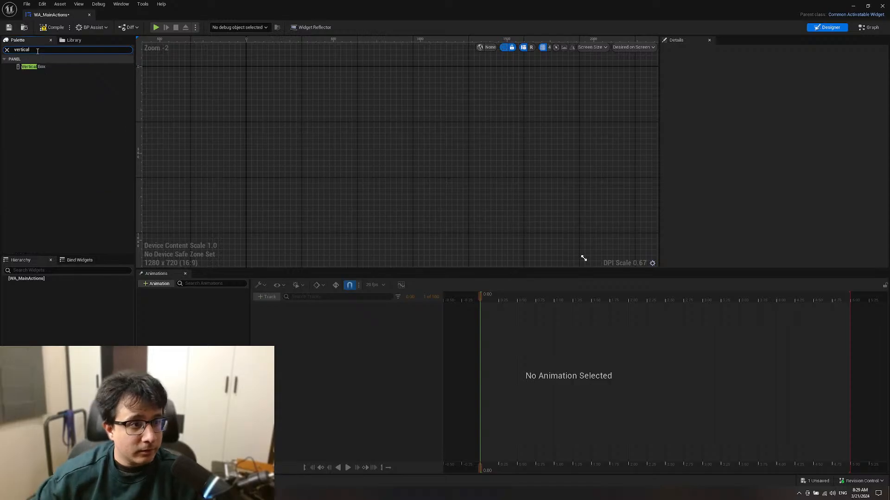
drag(40, 66, 39, 286)
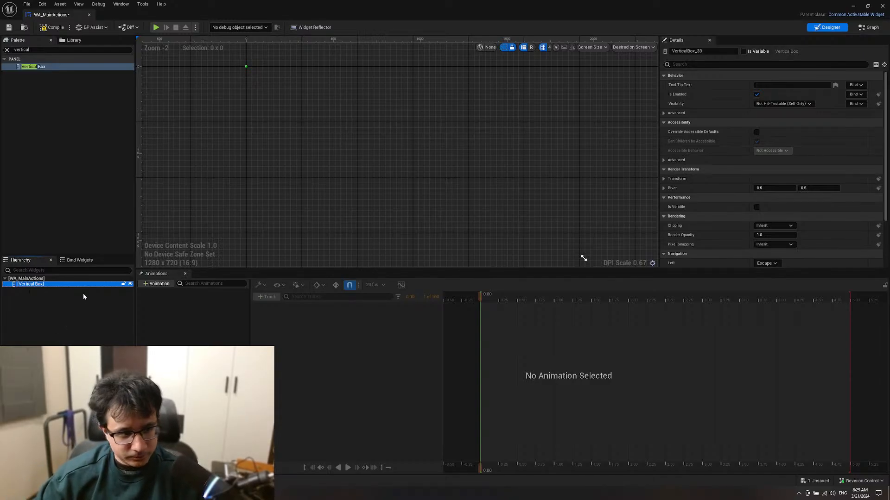
right_drag(292, 144, 329, 173)
scroll(309, 102, up, 15)
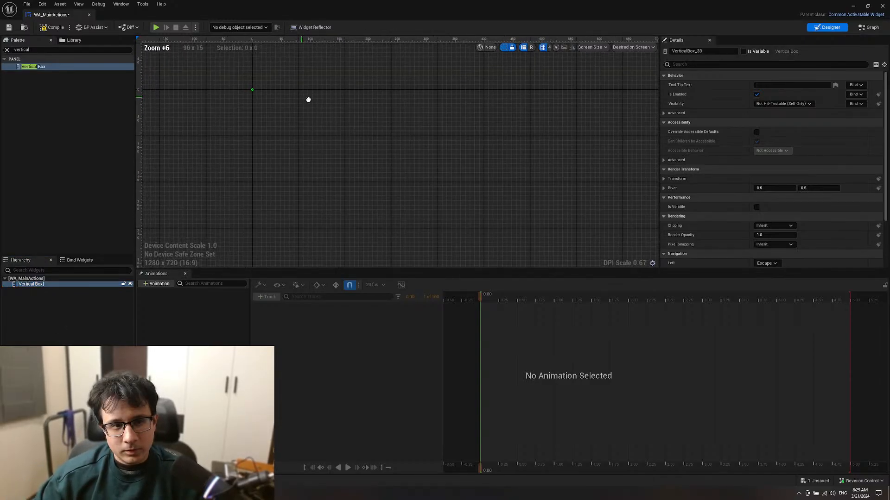
scroll(362, 149, down, 20)
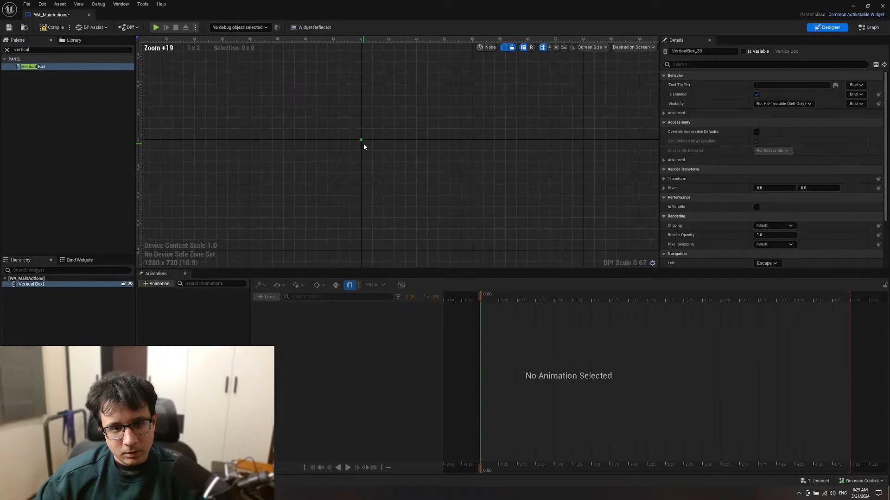
right_drag(442, 184, 479, 214)
right_drag(389, 171, 375, 169)
Step: Place the WA_Carousel_Skills widget from the MainActions folder inside the Vertical Box
key(ctrl+space)
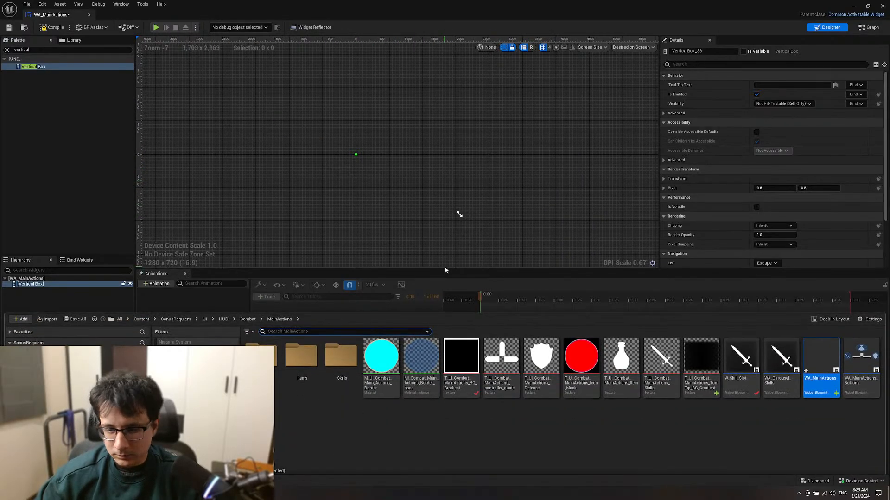
scroll(416, 195, up, 20)
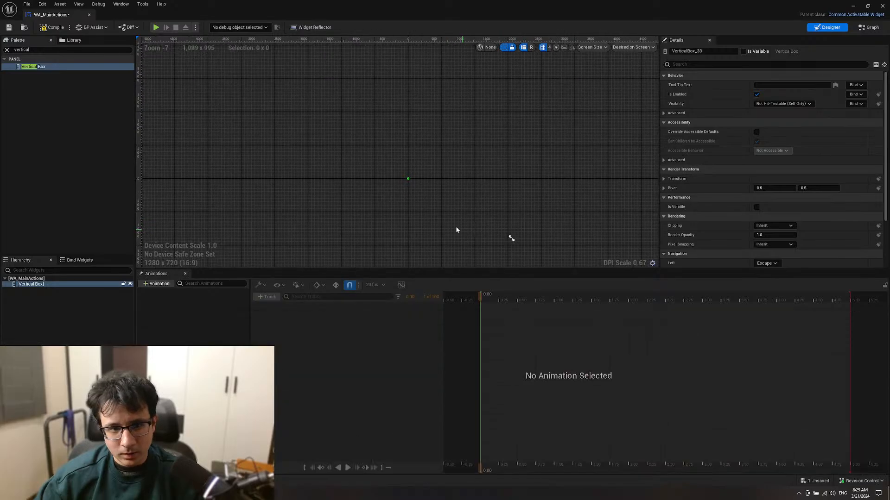
scroll(413, 178, up, 1)
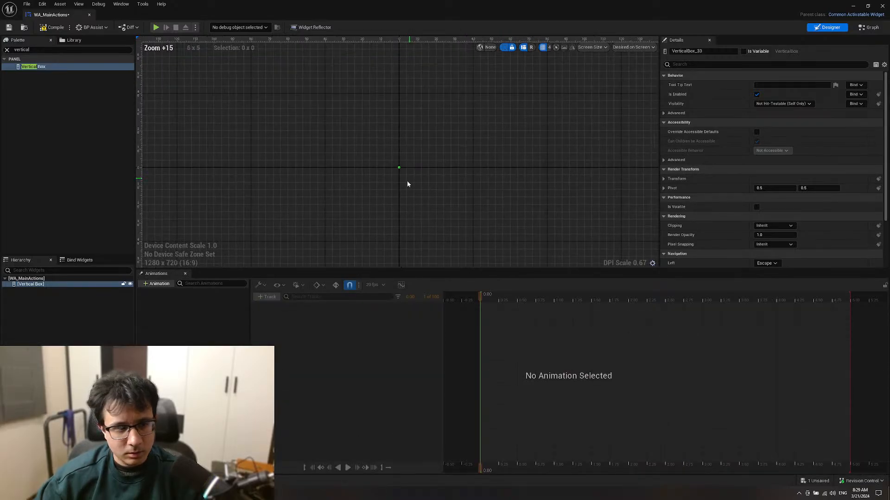
key(ctrl+space)
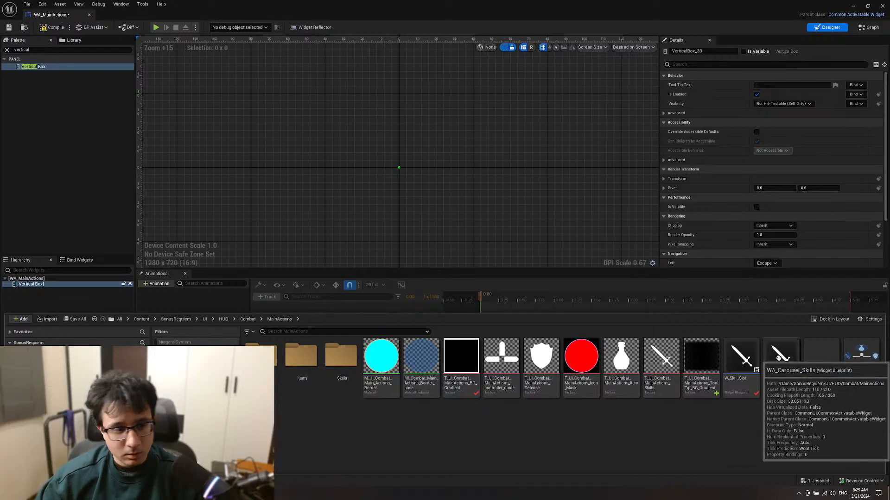
drag(780, 357, 38, 284)
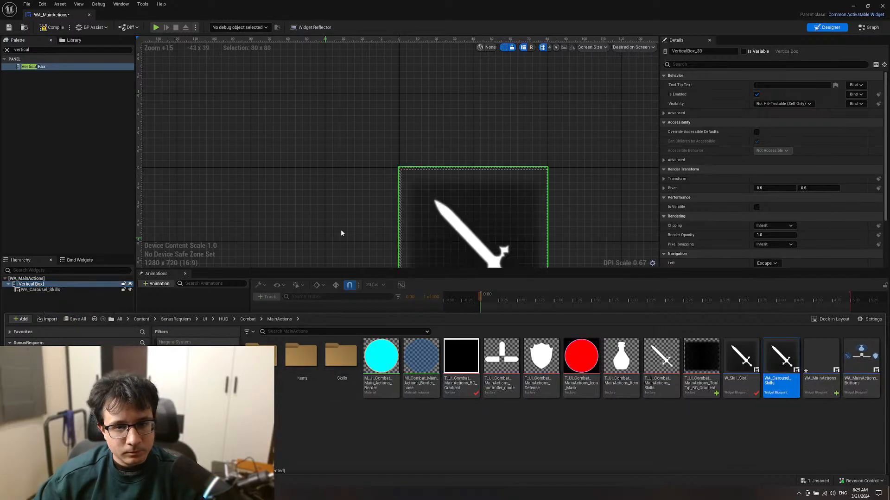
right_drag(340, 229, 289, 122)
scroll(288, 138, down, 5)
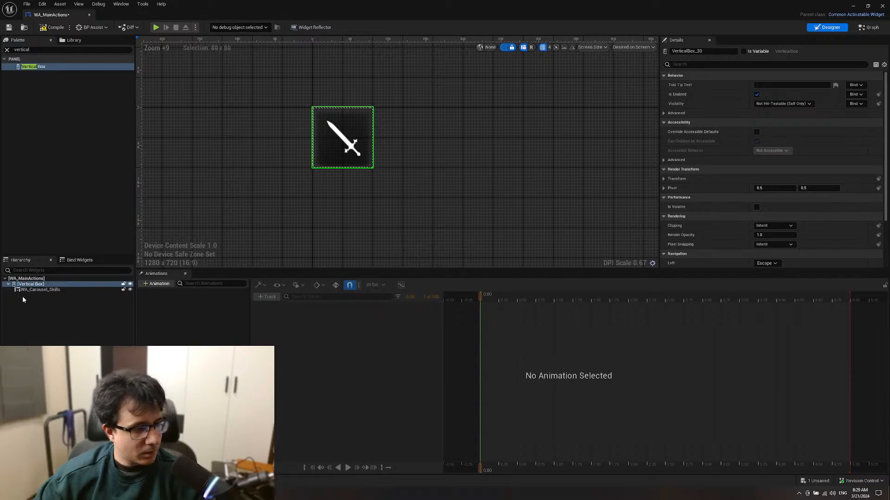
Step: Wrap the WA_Carousel_Skills widget in a Horizontal Box within the Vertical Box
click(36, 290)
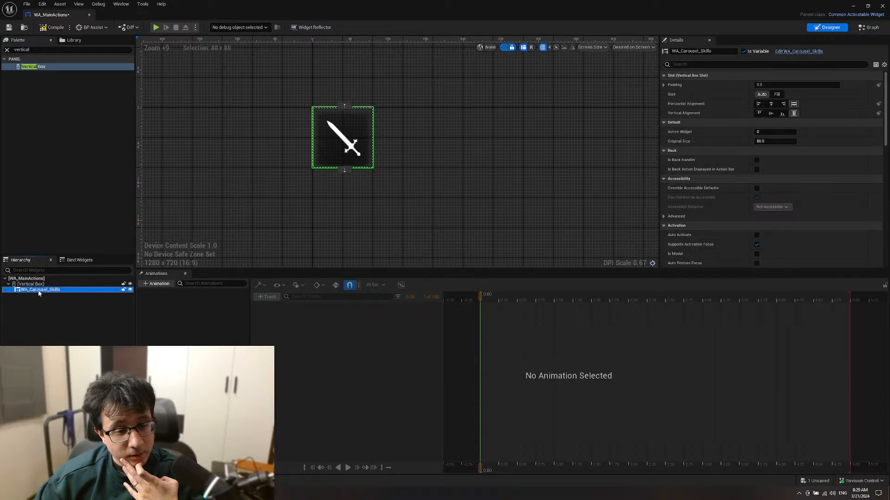
right_click(39, 293)
mouse_move(79, 290)
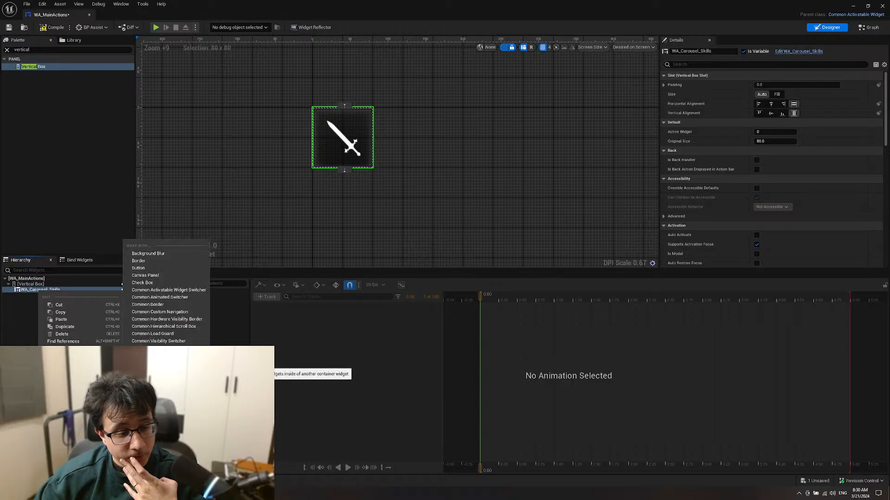
click(146, 370)
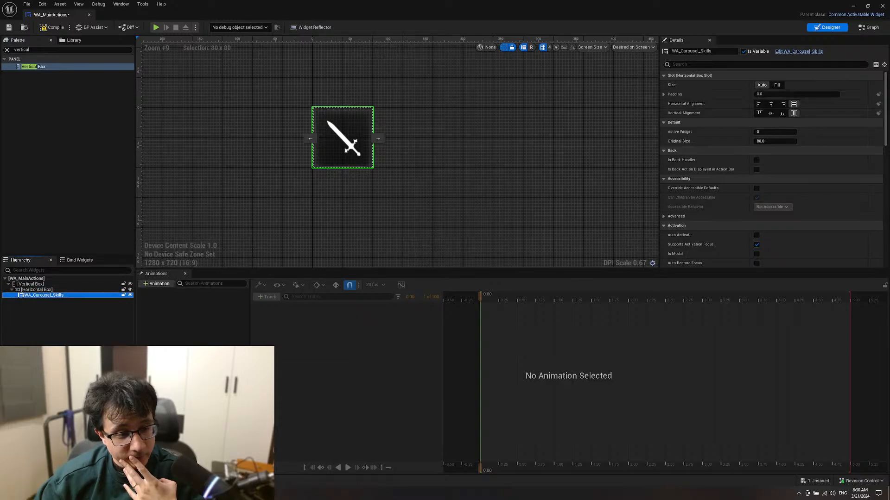
right_drag(322, 230, 332, 246)
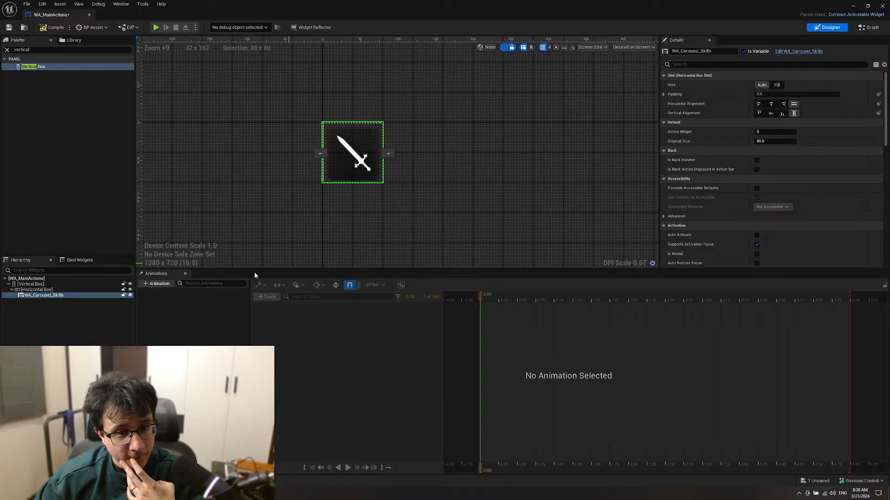
Step: Duplicate WA_Carousel_Skills twice so the Horizontal Box holds three carousels side by side
click(62, 296)
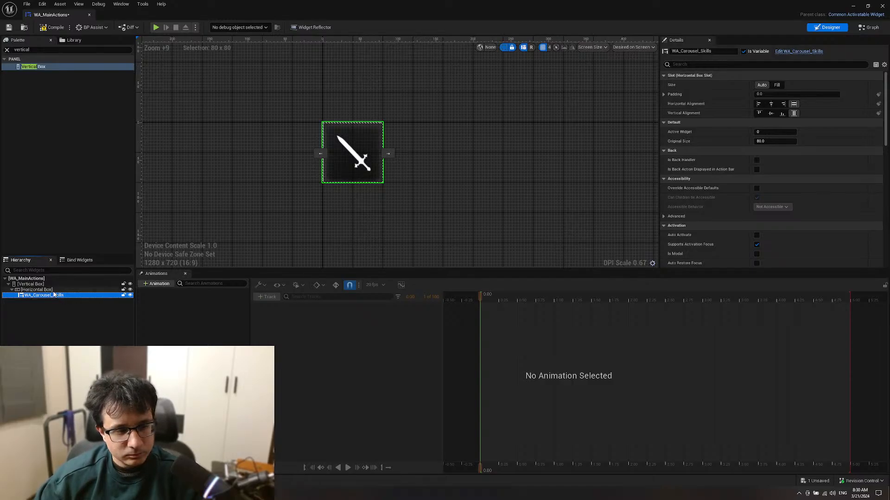
key(ctrl+d)
key(ctrl+d)
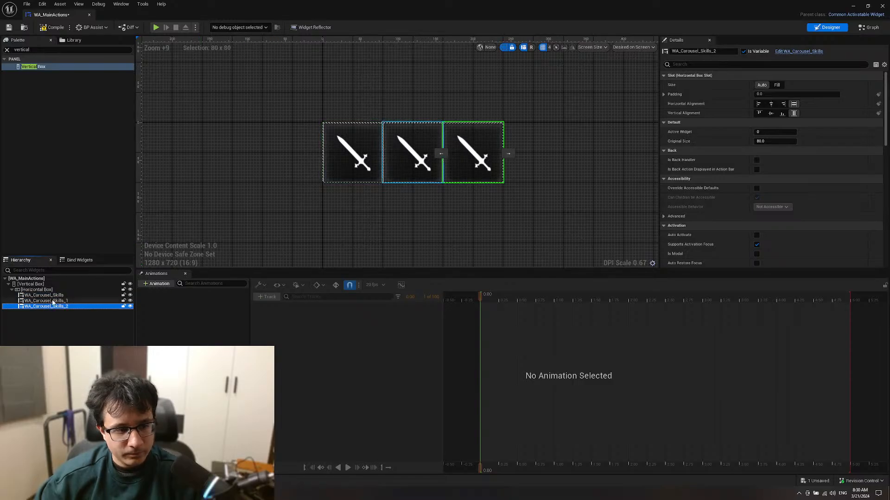
click(72, 301)
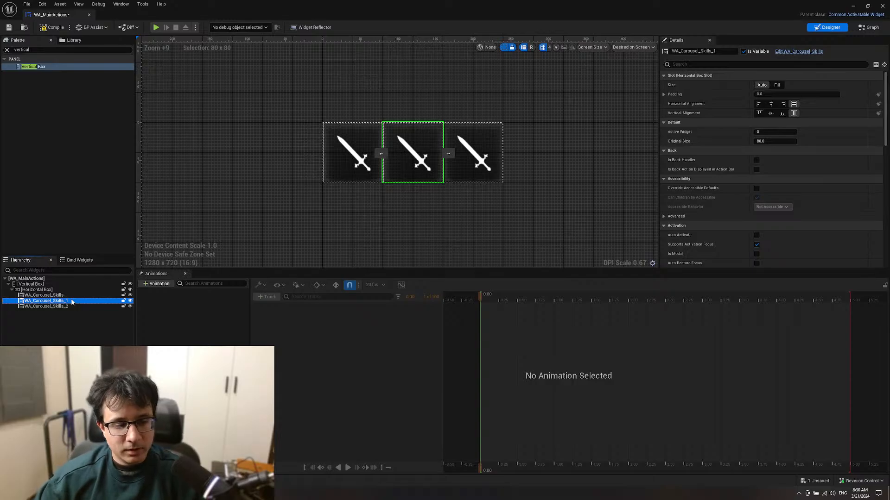
click(93, 291)
click(91, 295)
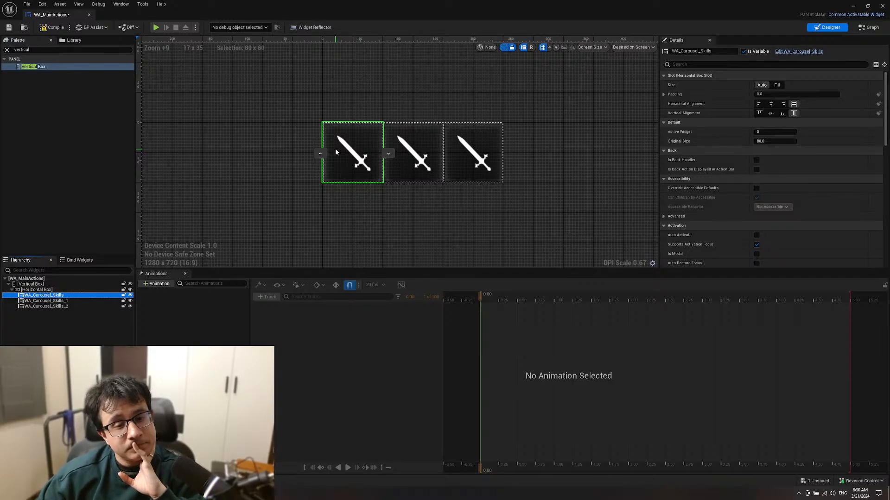
Step: Add the T_UI_Combat_MainActions_ToolTip_BG_Gradient texture as an image in the Vertical Box, below the Horizontal Box
click(38, 290)
key(ctrl+space)
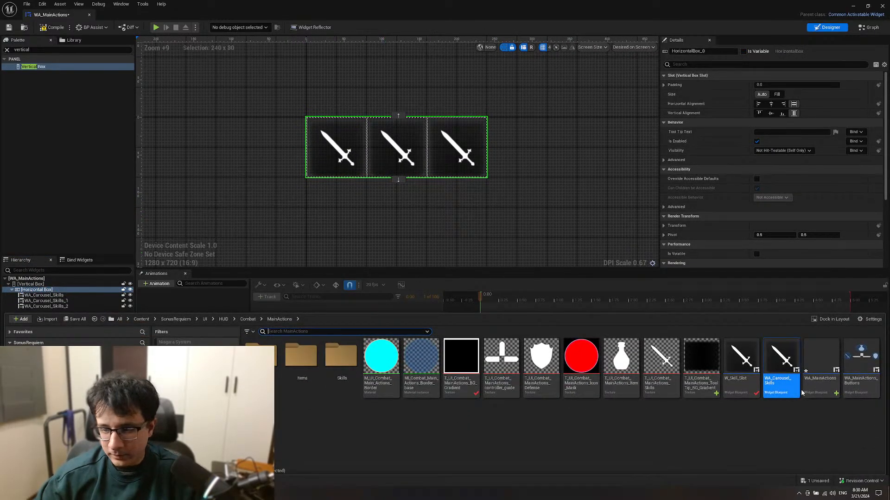
click(709, 429)
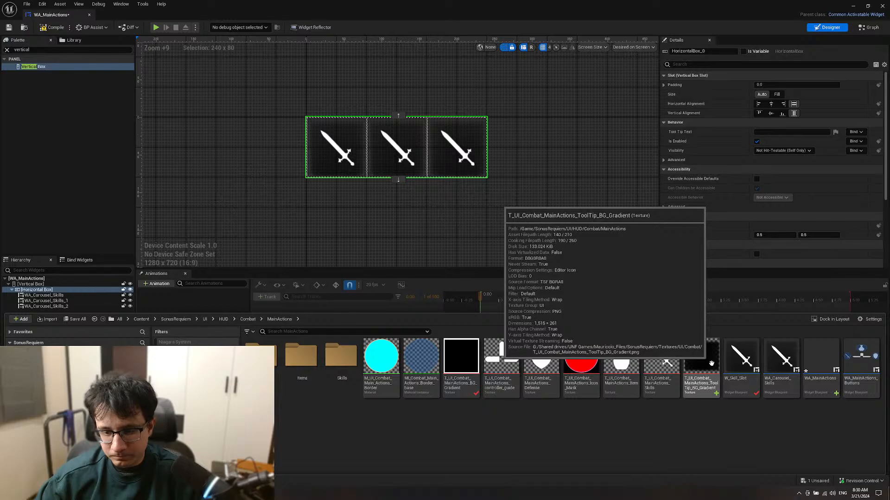
drag(709, 364, 33, 284)
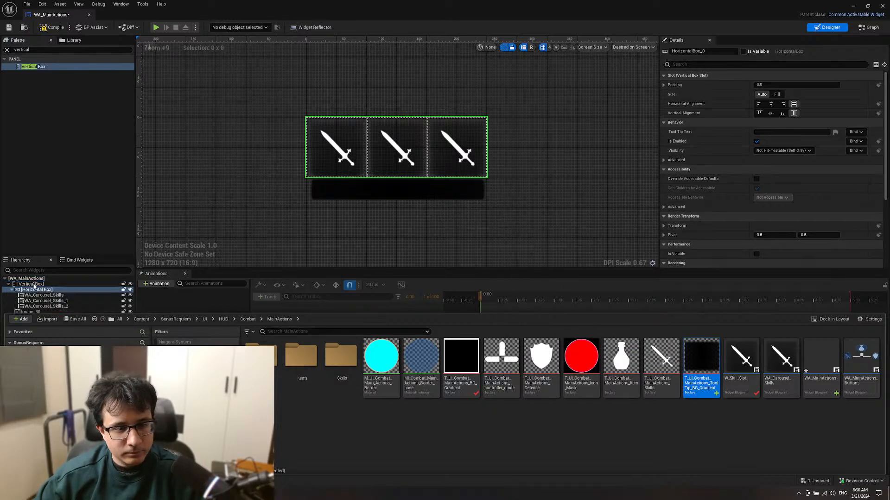
click(259, 246)
Step: Examine how the gradient tooltip image fits beneath the row of three skill carousels at different zoom levels
scroll(389, 191, up, 4)
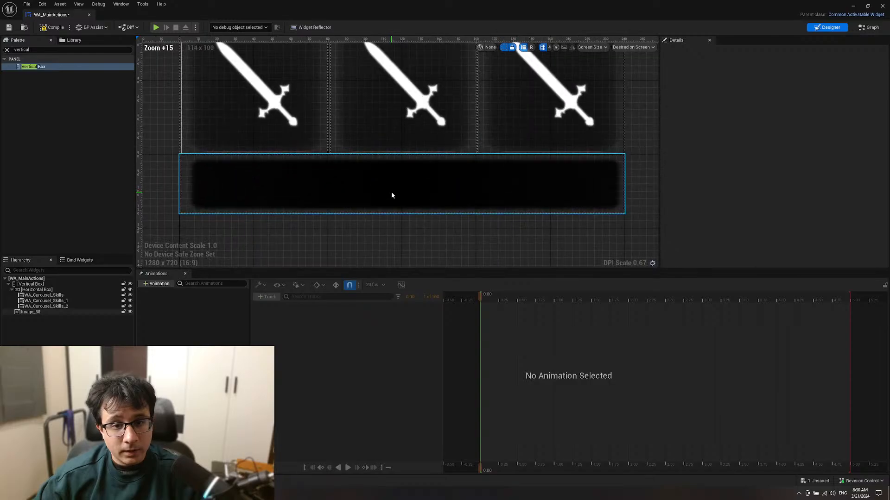
click(391, 192)
scroll(494, 226, down, 2)
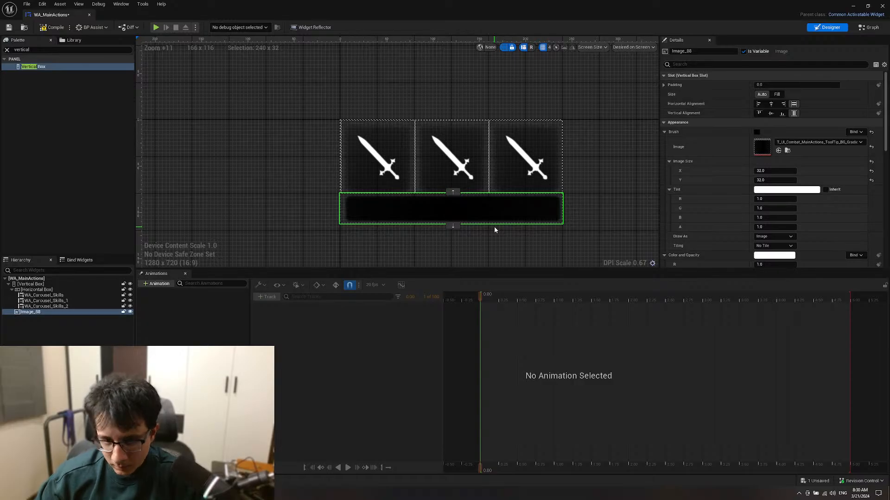
click(582, 170)
scroll(581, 170, up, 8)
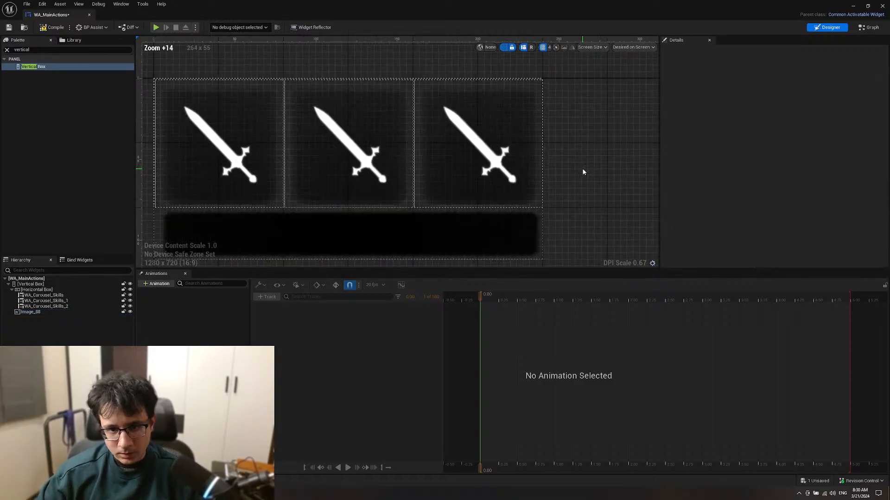
right_drag(555, 189, 602, 172)
scroll(611, 120, down, 7)
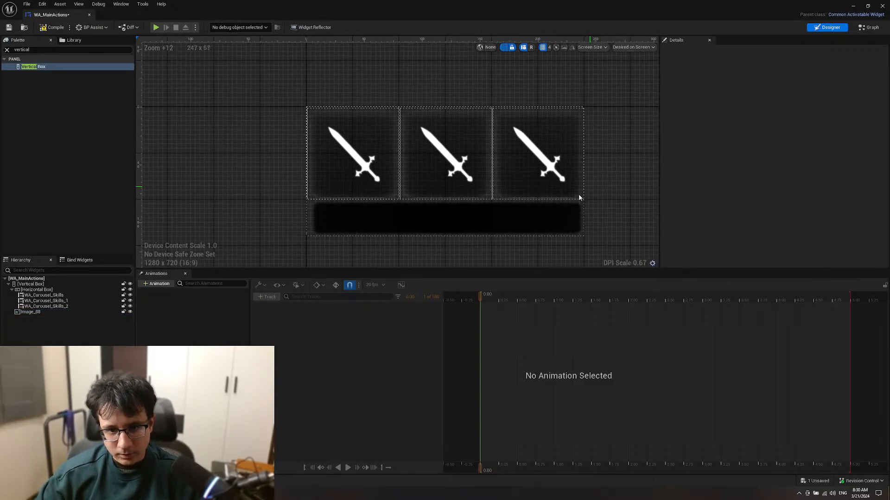
click(568, 214)
mouse_move(615, 207)
right_down()
mouse_move(602, 237)
mouse_move(610, 192)
right_up()
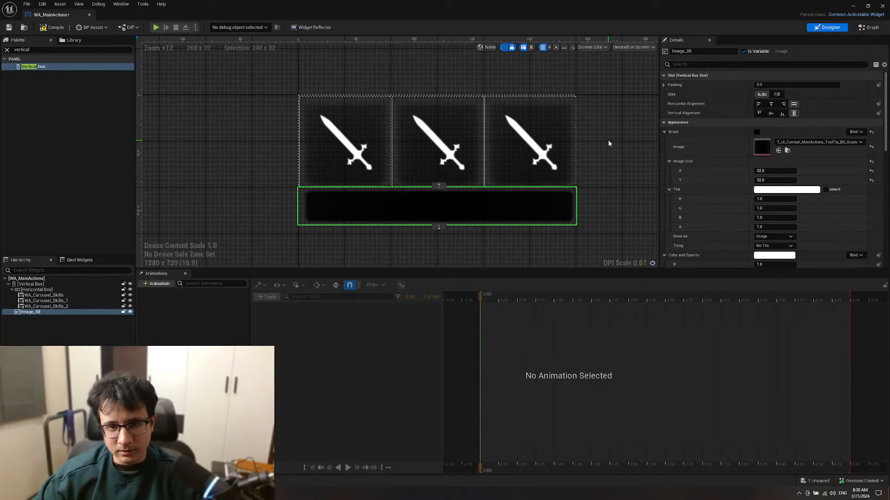
click(587, 136)
scroll(587, 138, down, 5)
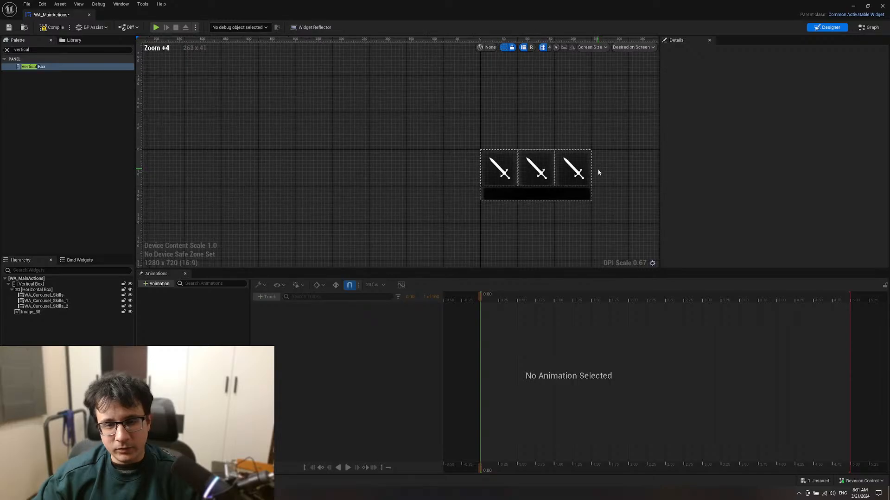
scroll(600, 170, up, 4)
click(528, 191)
right_drag(563, 213, 498, 243)
click(577, 225)
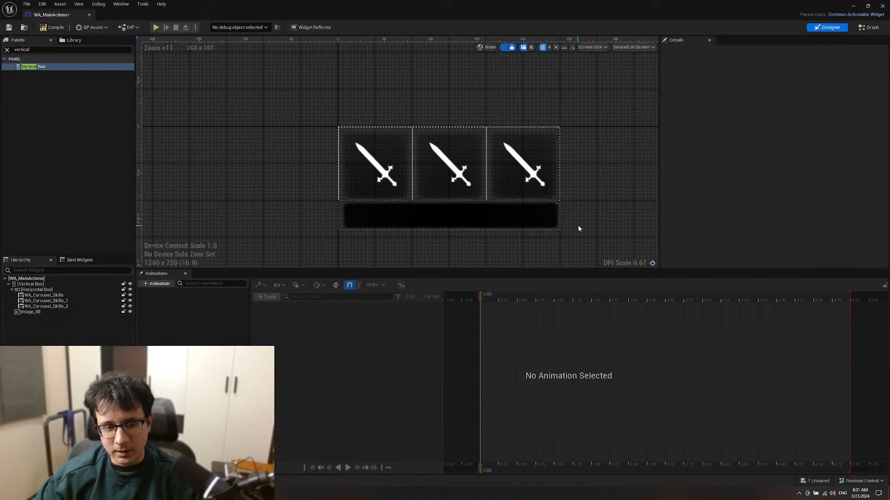
right_drag(577, 225, 604, 222)
click(521, 224)
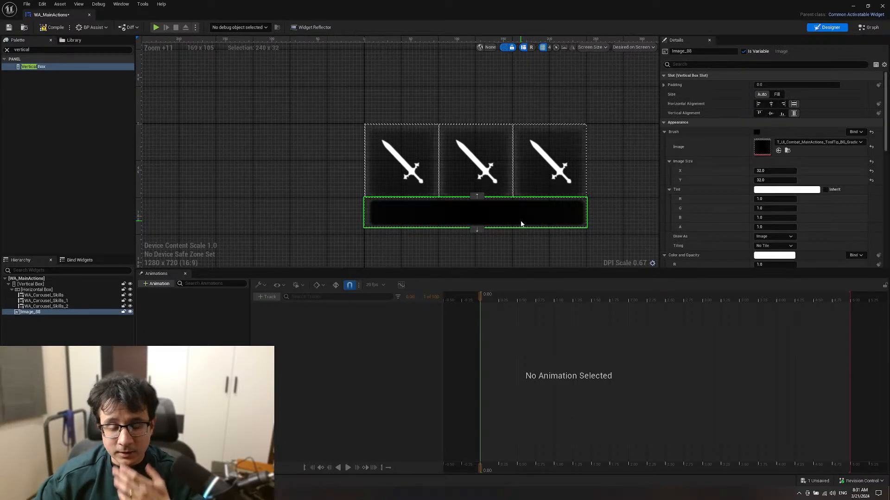
right_click(37, 316)
mouse_move(66, 388)
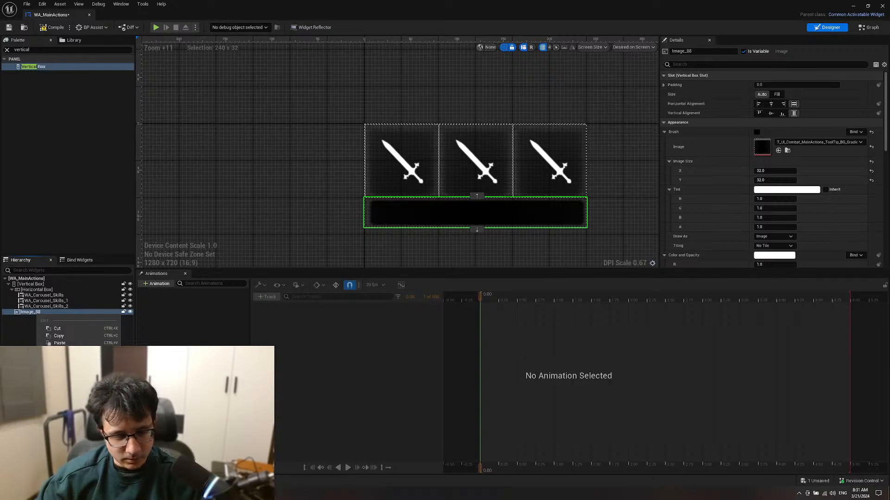
click(157, 307)
Step: Center the first skill carousel horizontally and vertically within its Horizontal Box slot
click(400, 162)
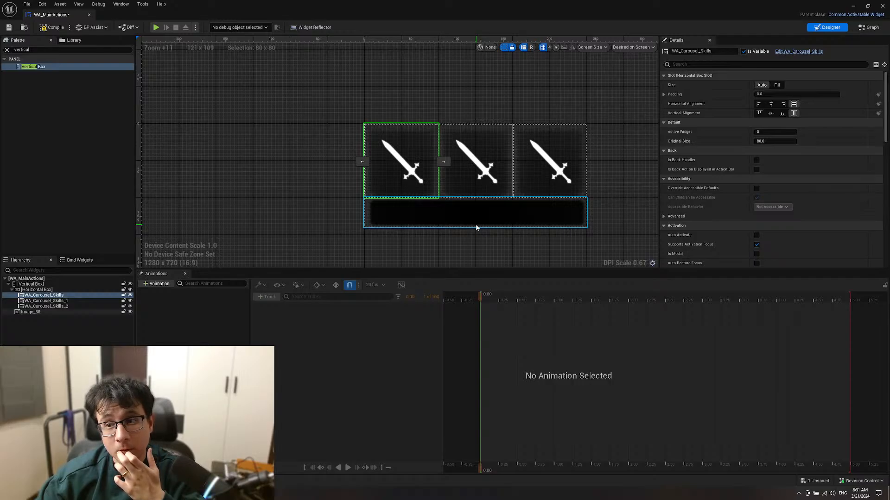
click(770, 104)
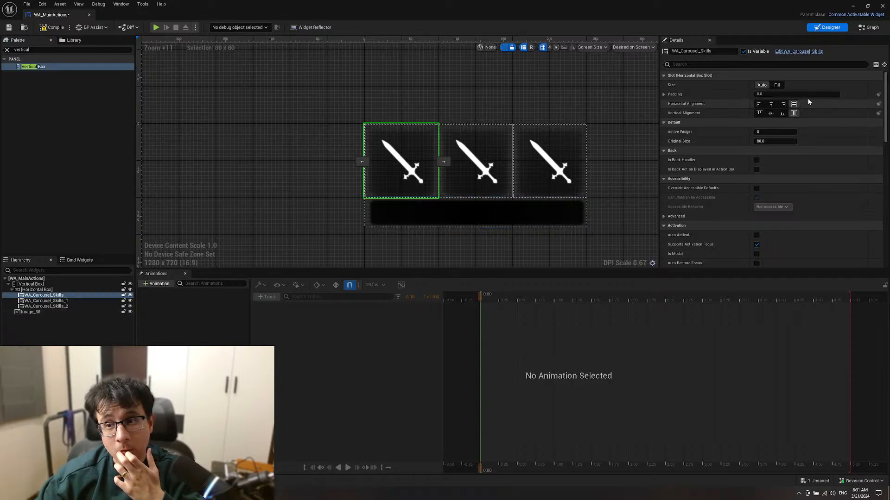
click(770, 113)
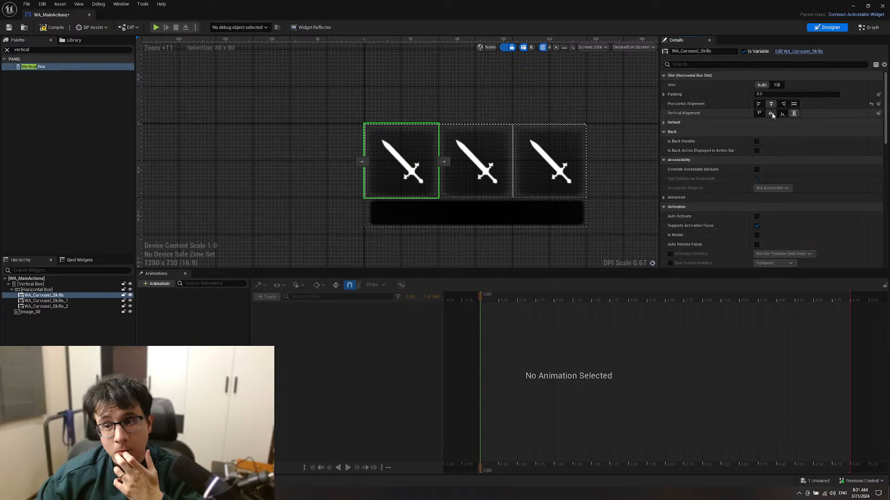
Step: Wrap the first skill carousel in a Size Box and enable the box's minimum desired width and height
right_click(65, 295)
mouse_move(93, 366)
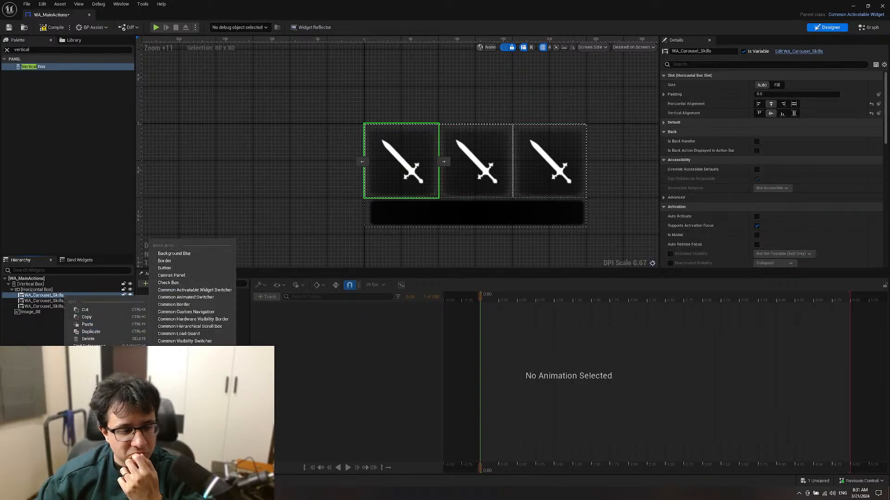
click(173, 431)
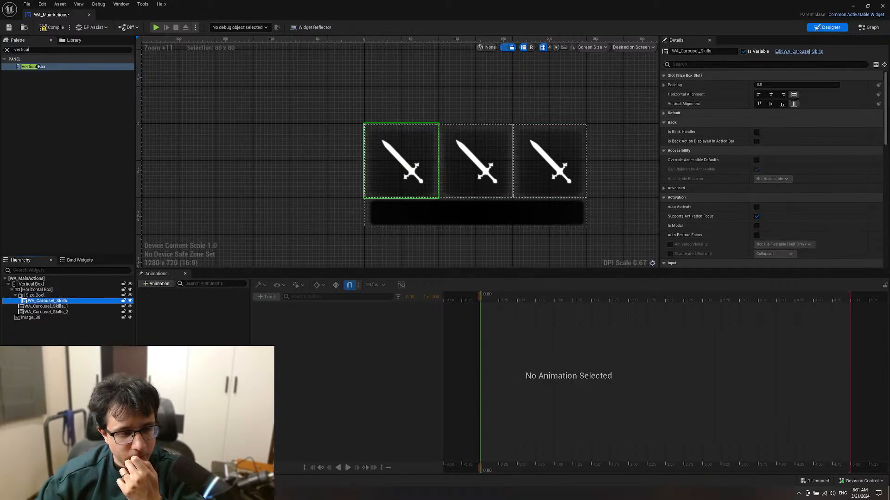
click(40, 295)
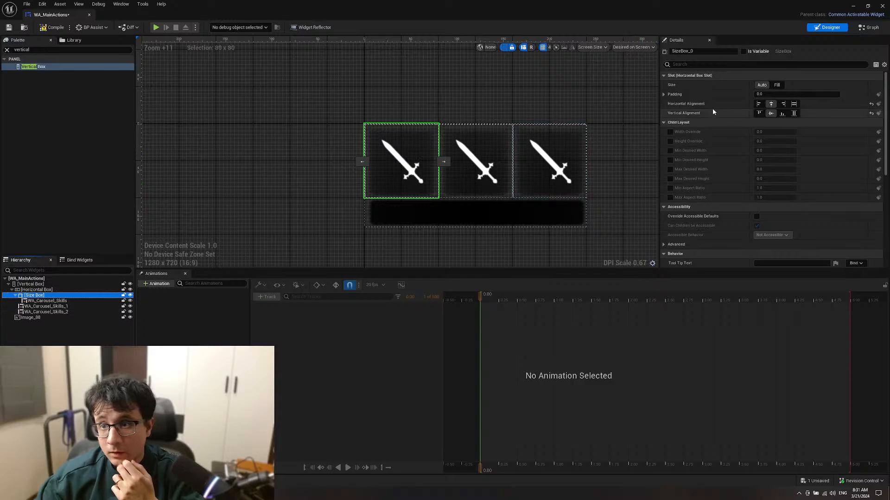
click(670, 151)
click(670, 160)
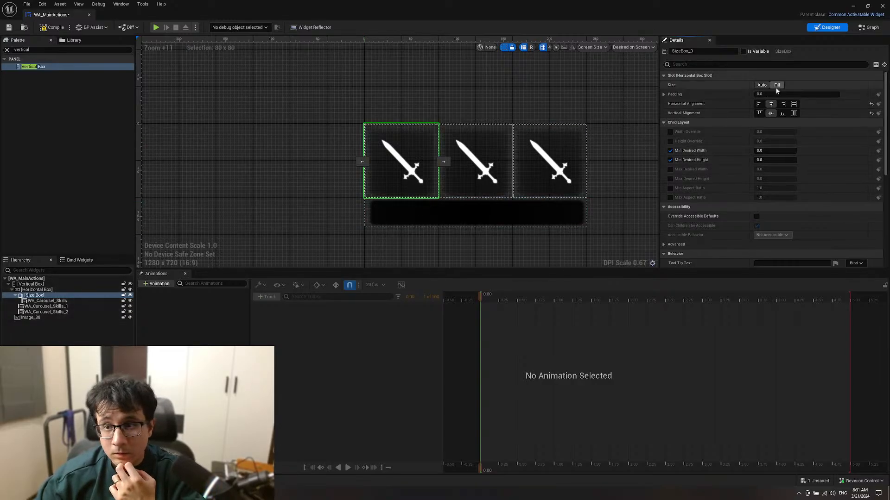
Step: Set the Size Box's minimum desired width and height to 30 each
click(57, 301)
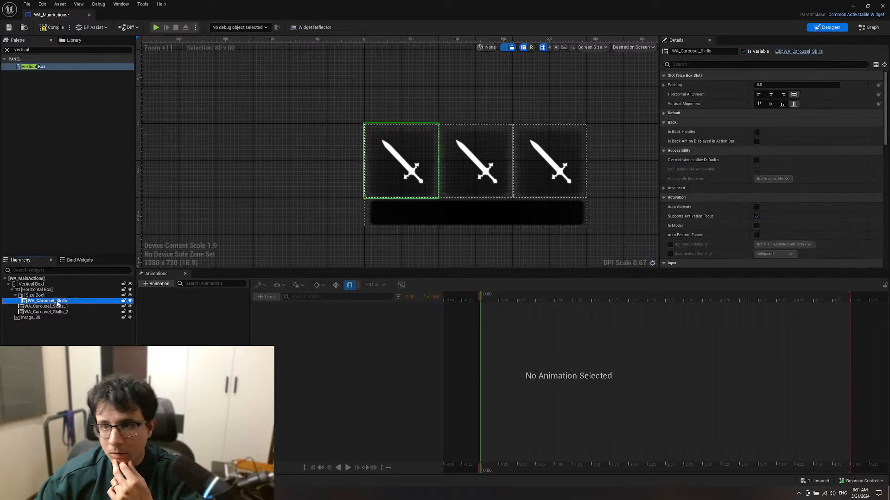
click(33, 295)
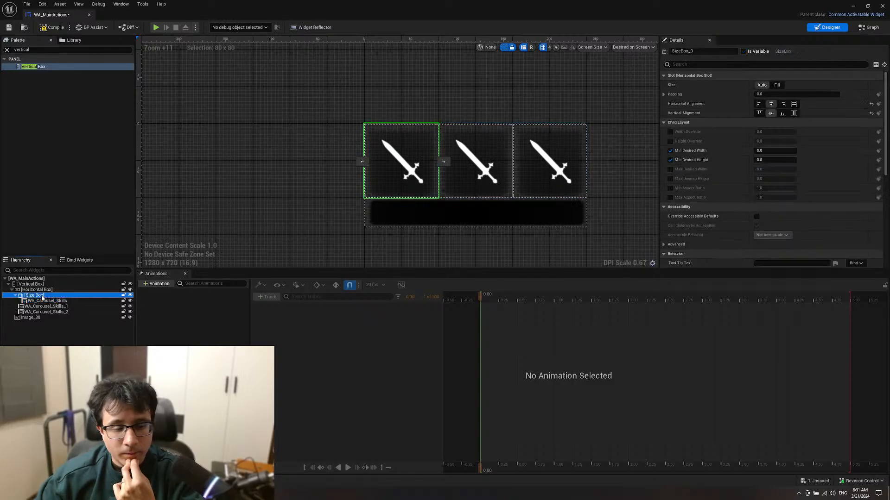
click(778, 151)
text(30)
key(Return)
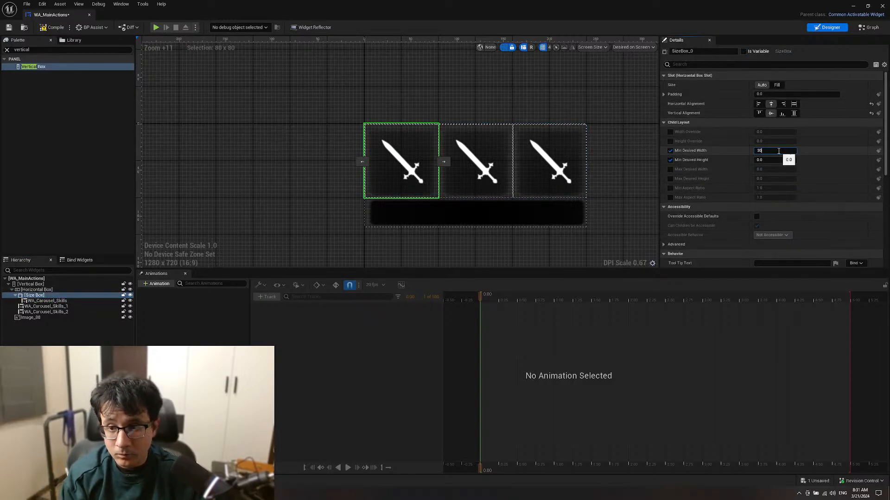
text(30)
key(Return)
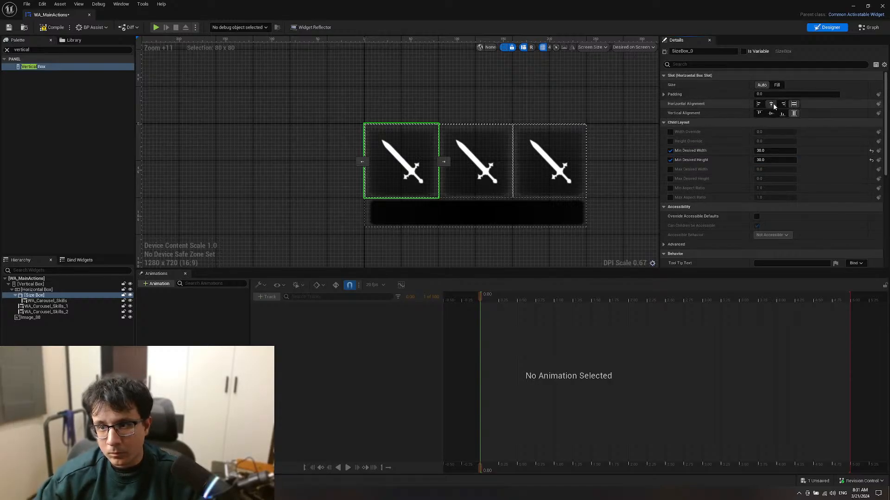
Step: Center the first skill carousel horizontally and vertically inside the Size Box and check its fit
click(400, 195)
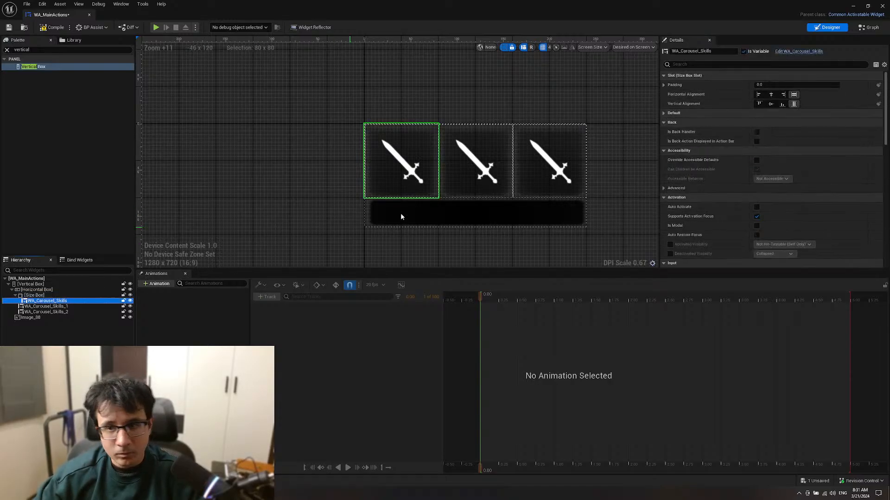
click(770, 95)
click(770, 104)
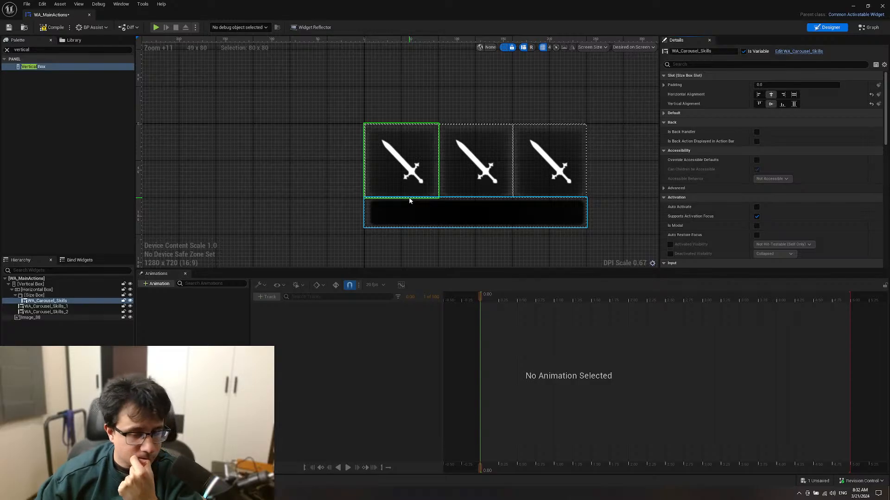
scroll(421, 160, up, 4)
right_drag(422, 182, 321, 150)
scroll(327, 151, down, 5)
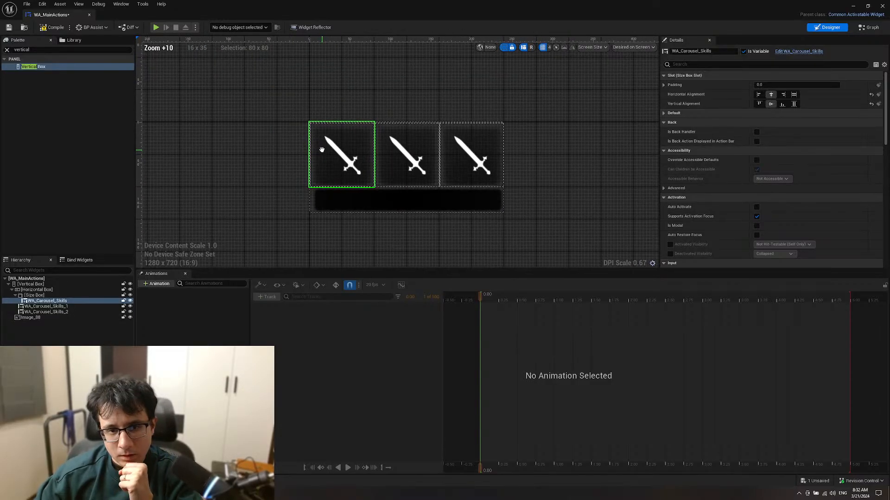
scroll(344, 162, up, 5)
scroll(326, 171, down, 2)
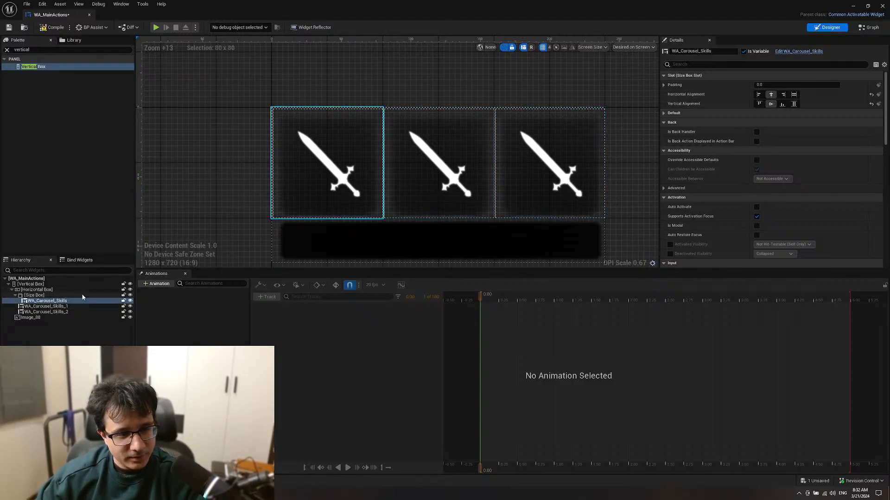
Step: Remove the Size Box by replacing it with its child carousel
click(44, 296)
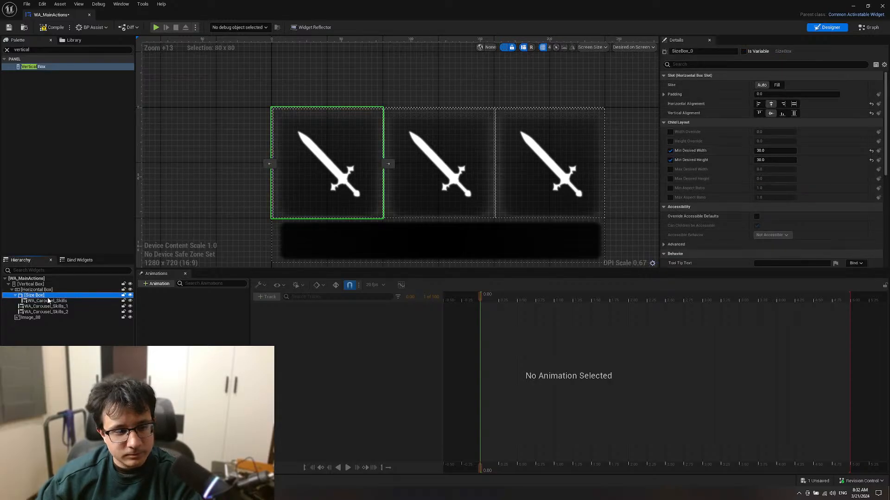
right_click(34, 297)
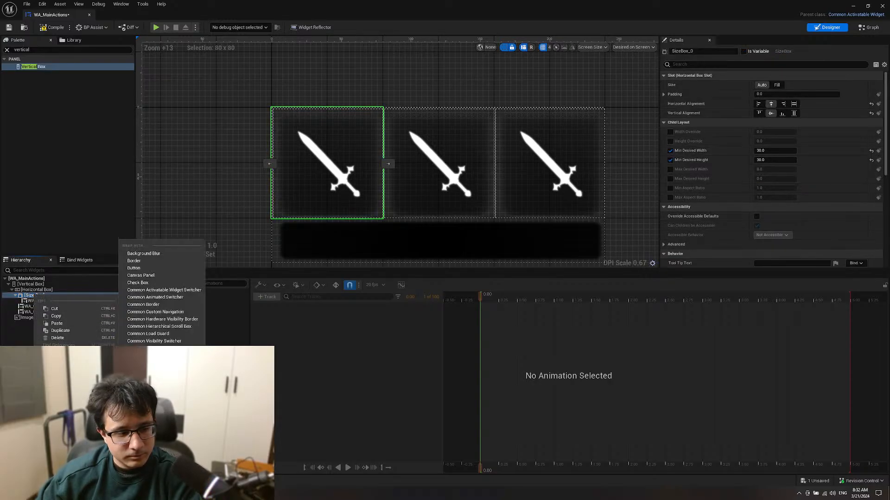
click(150, 362)
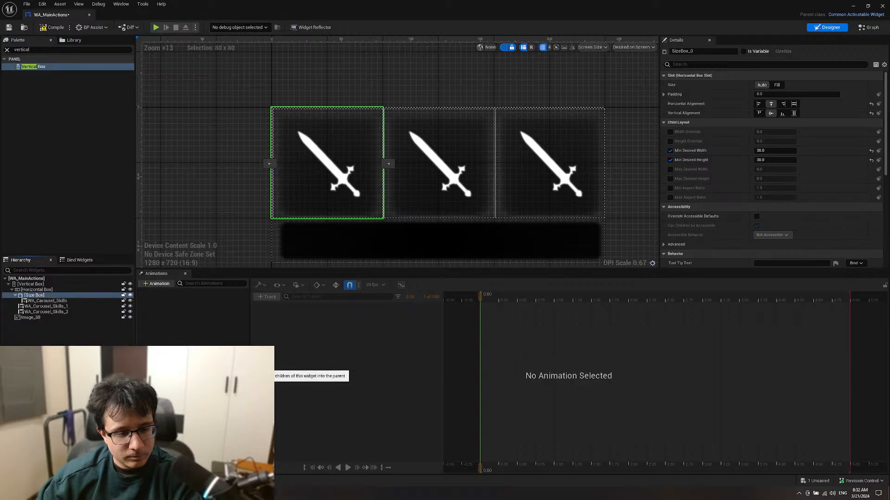
Step: Wrap the first WA_Carousel_Skills widget in a Vertical Box inside the Horizontal Box
click(56, 296)
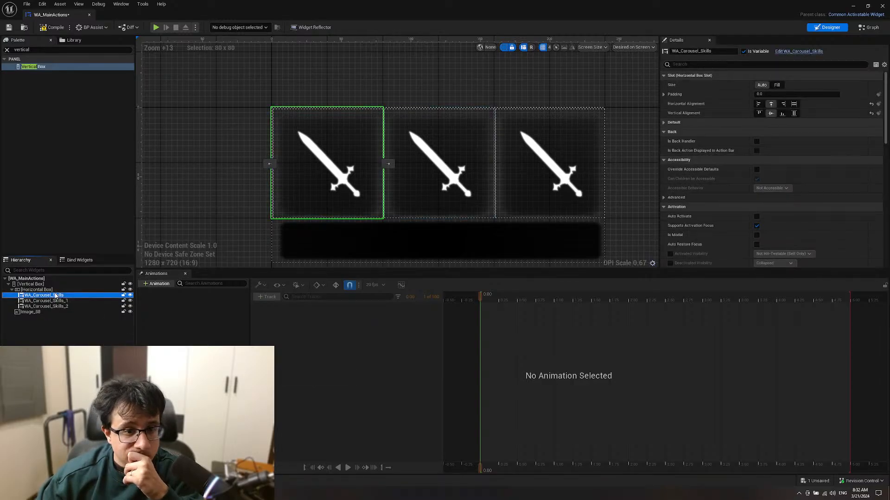
right_click(57, 296)
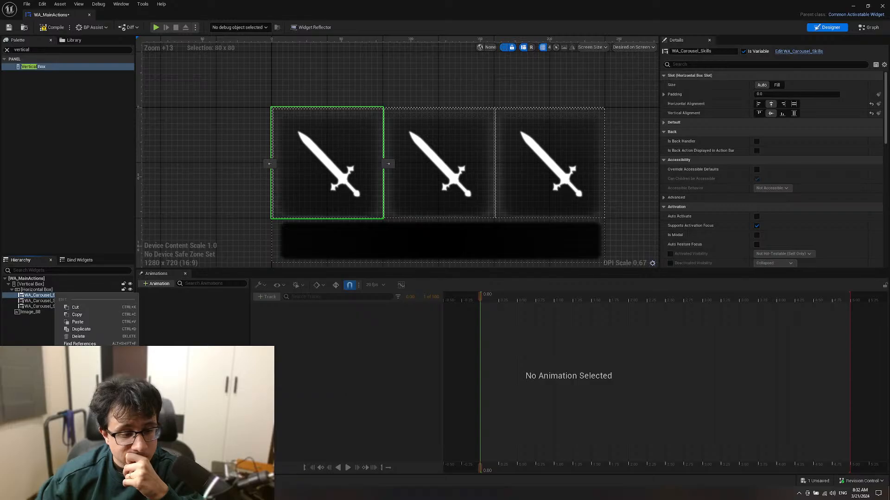
mouse_move(88, 371)
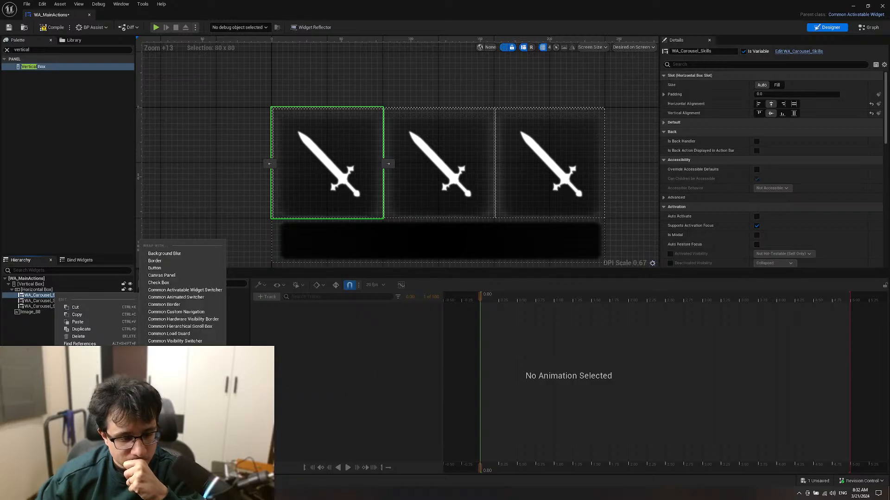
click(160, 450)
right_click(49, 296)
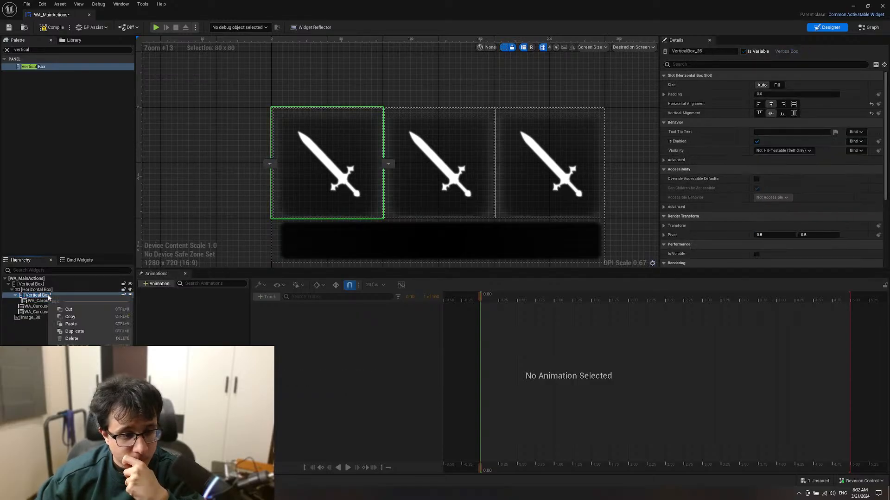
mouse_move(83, 372)
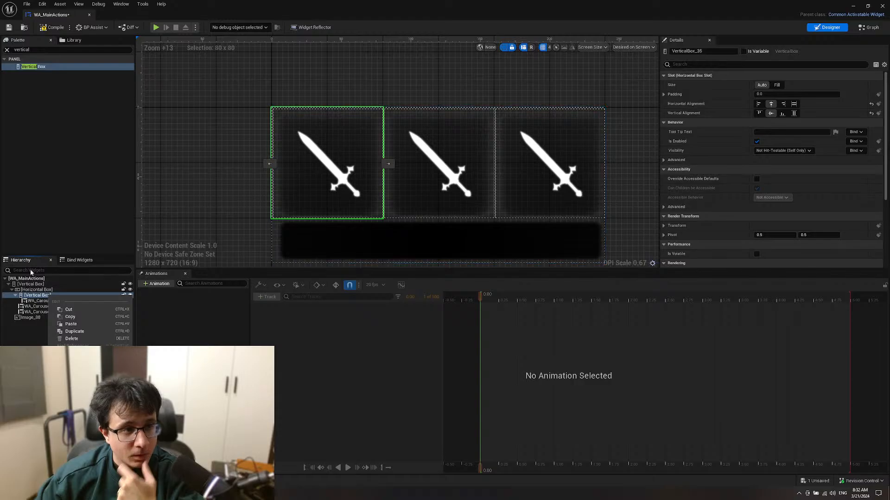
Step: Add a Spacer to the new Vertical Box, placed above the first skill carousel
click(9, 50)
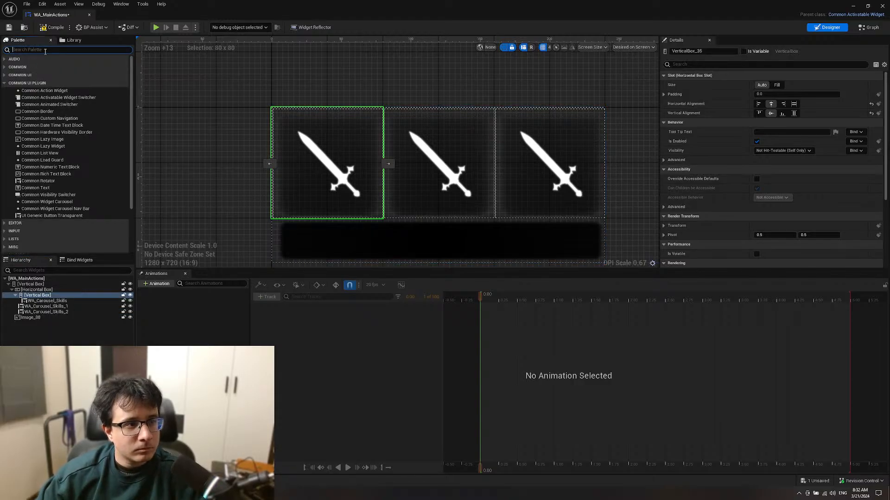
text(spacer)
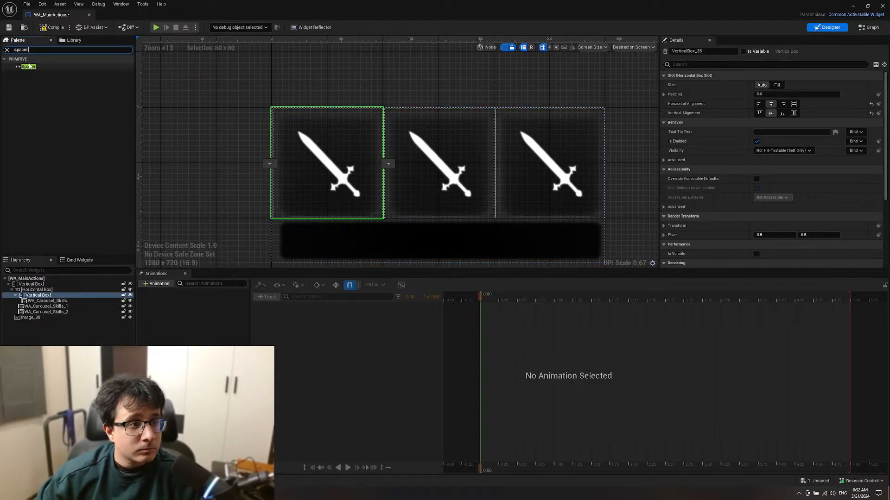
drag(29, 67, 46, 304)
click(42, 307)
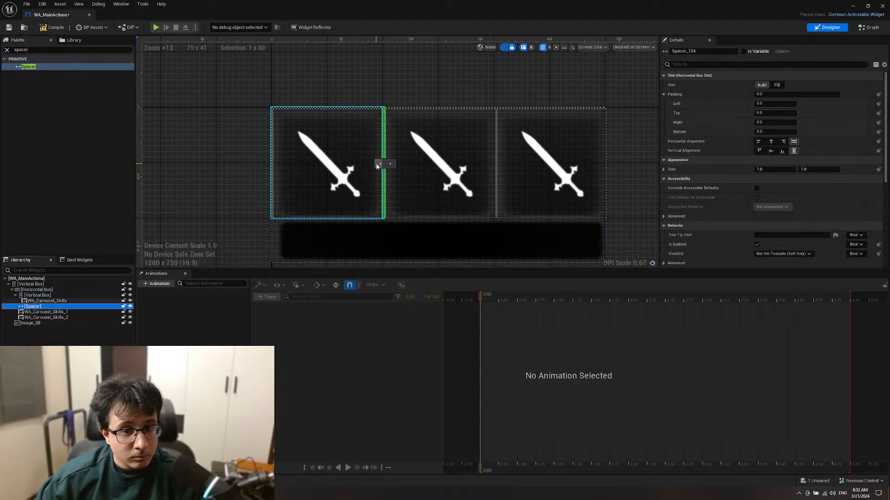
drag(33, 307, 42, 299)
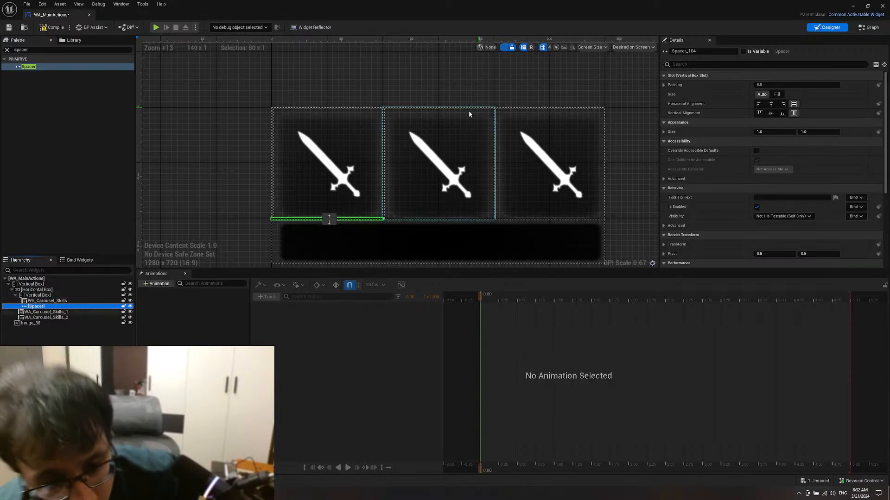
drag(329, 219, 329, 109)
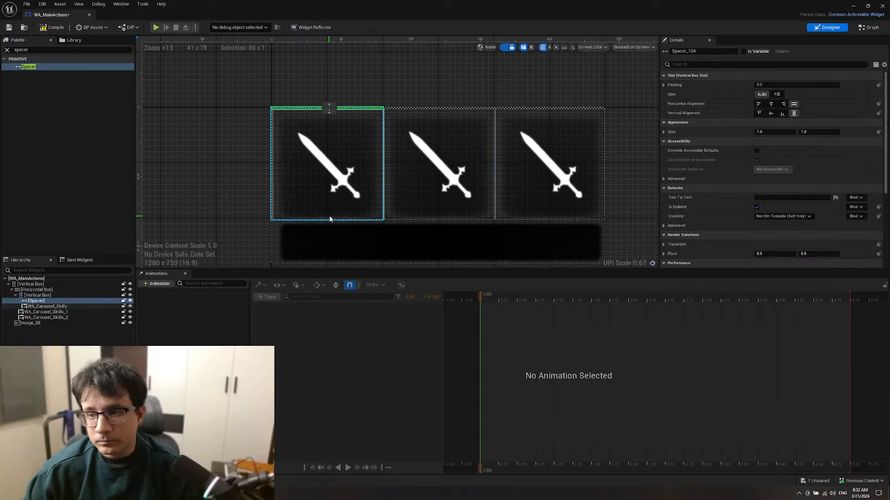
Step: Increase the Spacer's height to about 38.4, keeping its slot size rule on Auto
click(777, 94)
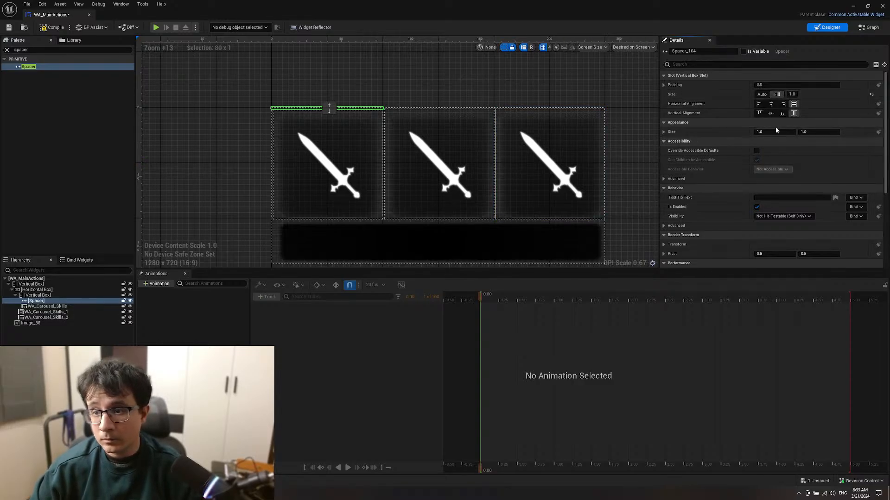
drag(815, 131, 872, 131)
click(761, 95)
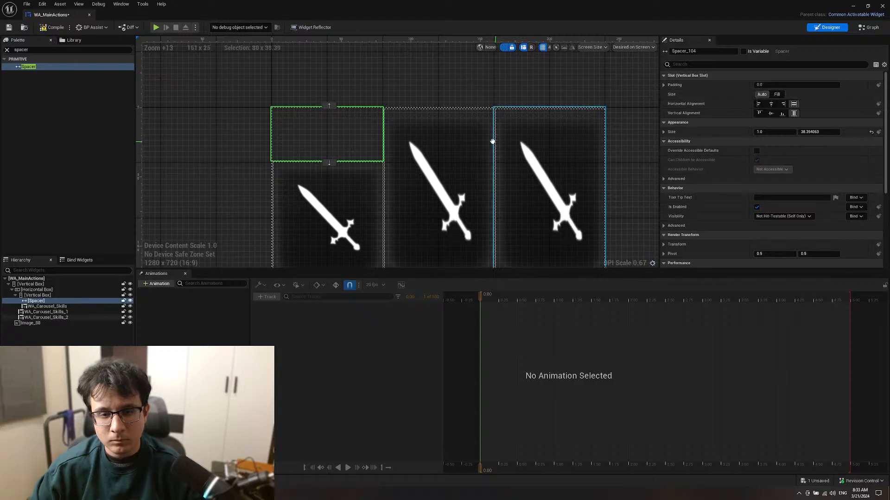
click(325, 196)
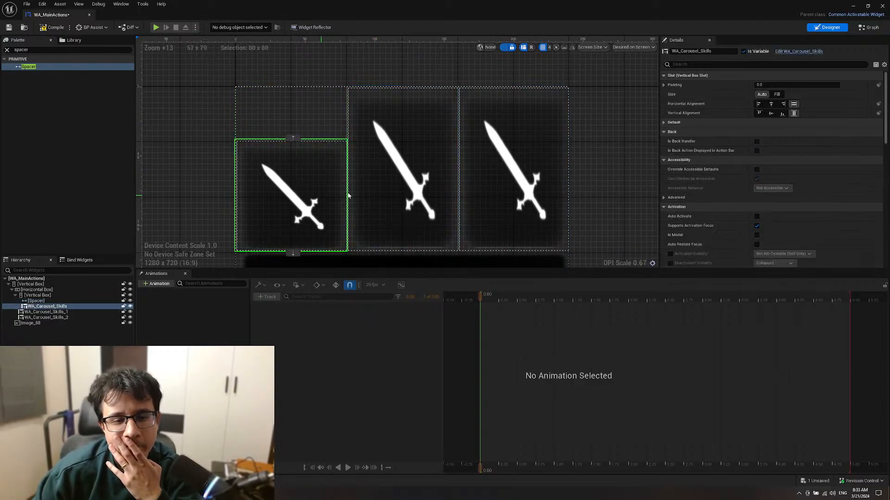
click(427, 166)
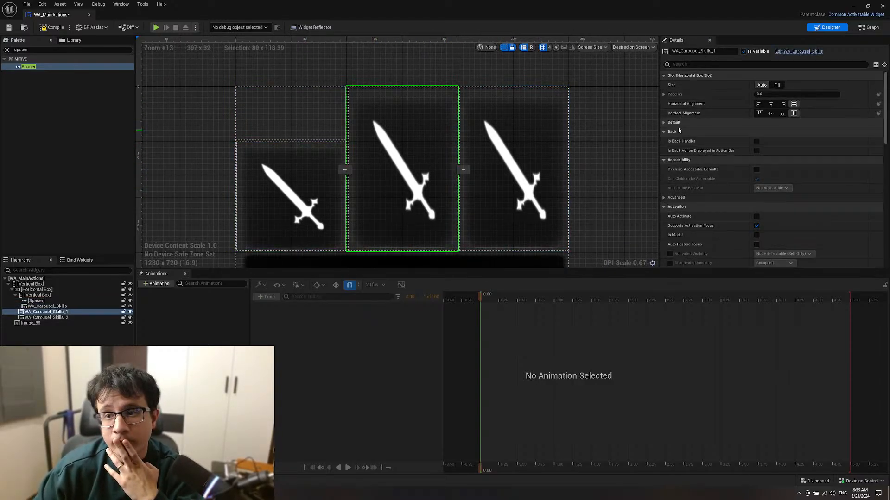
click(505, 162)
click(297, 190)
click(297, 122)
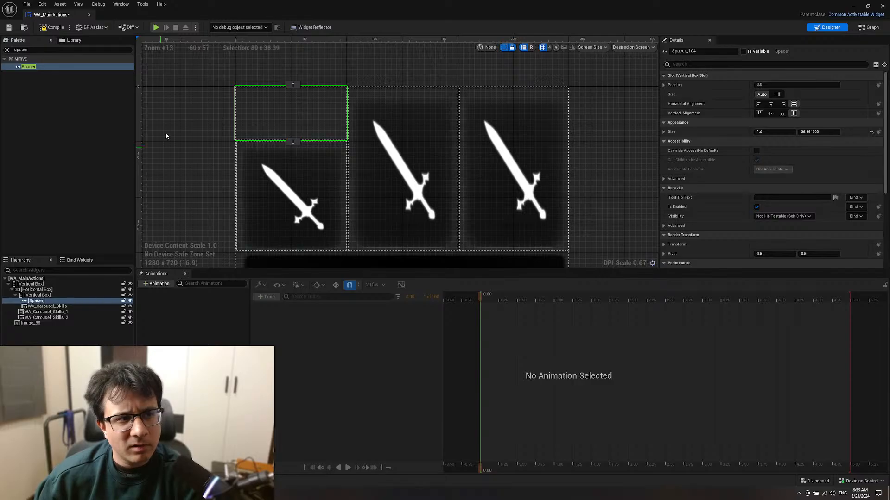
Step: Delete the Spacer above the first skill carousel in the nested Vertical Box
click(36, 301)
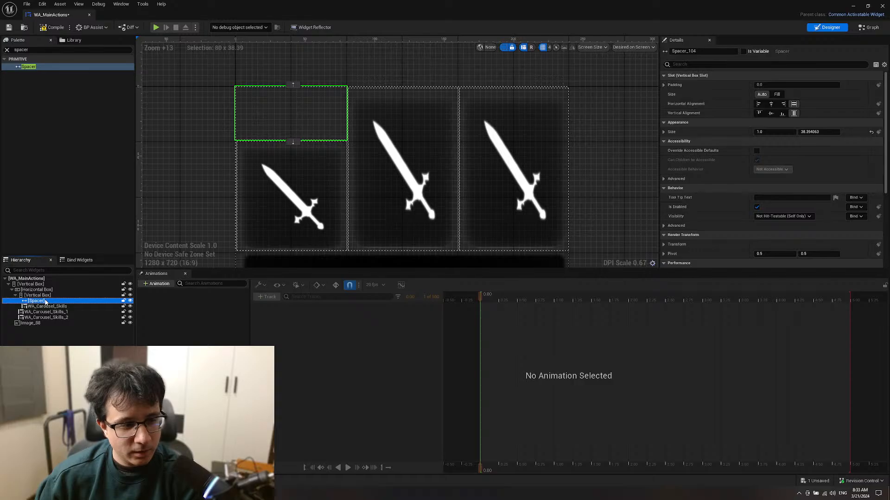
key(Delete)
click(37, 296)
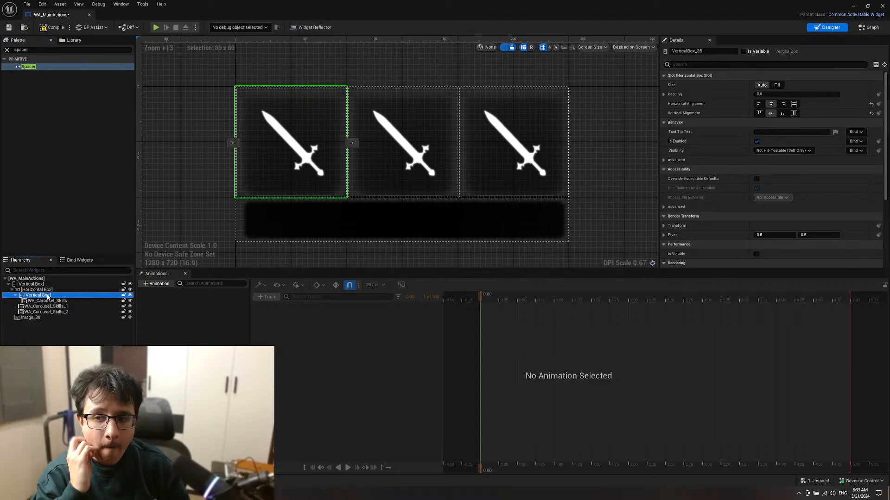
click(635, 168)
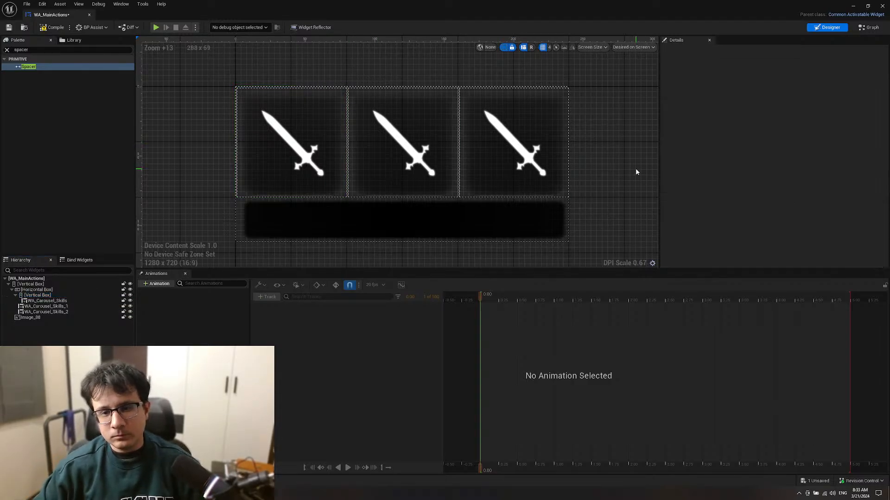
click(50, 295)
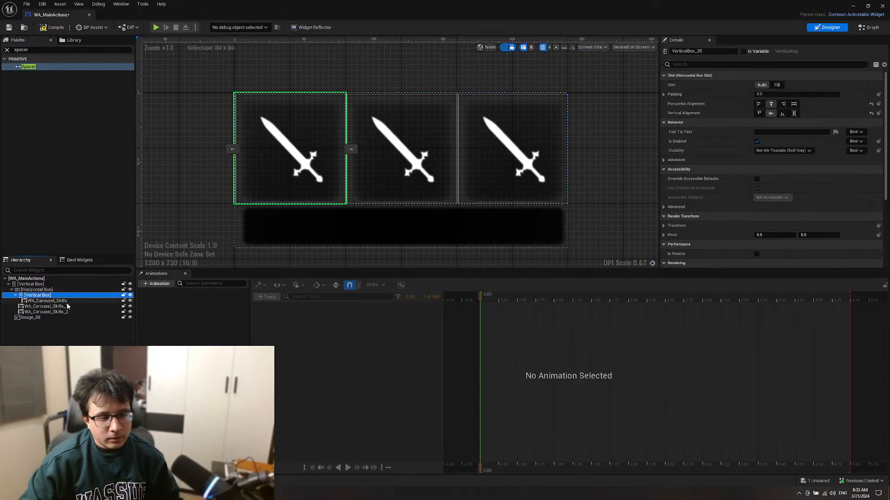
click(68, 302)
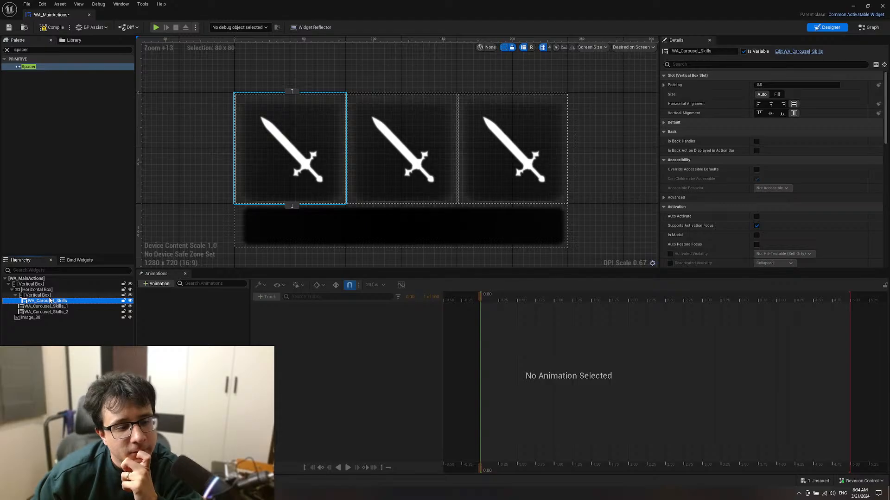
click(40, 317)
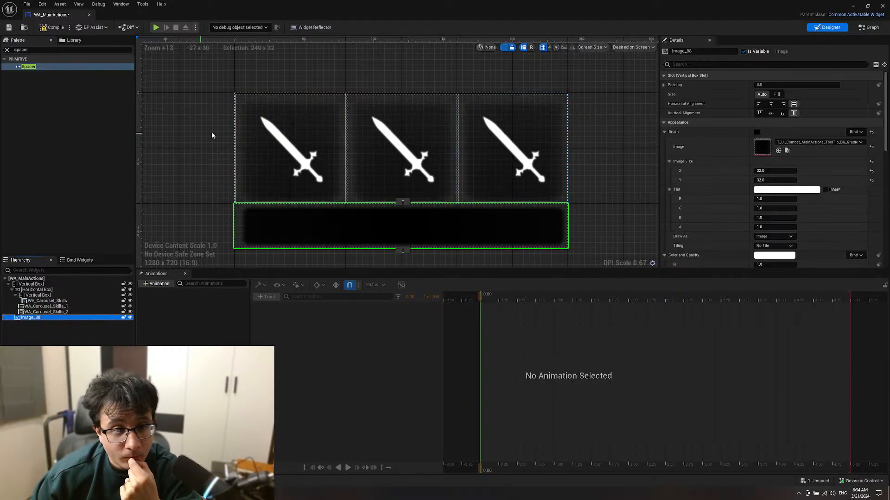
click(277, 147)
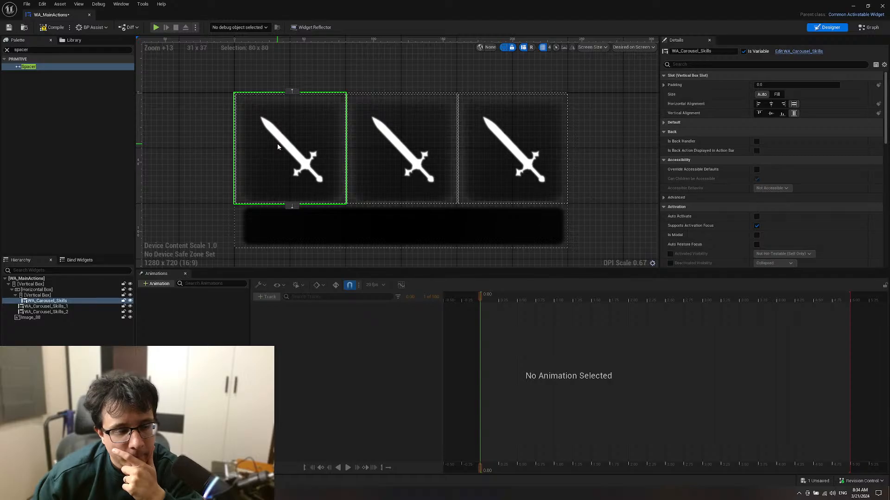
click(50, 291)
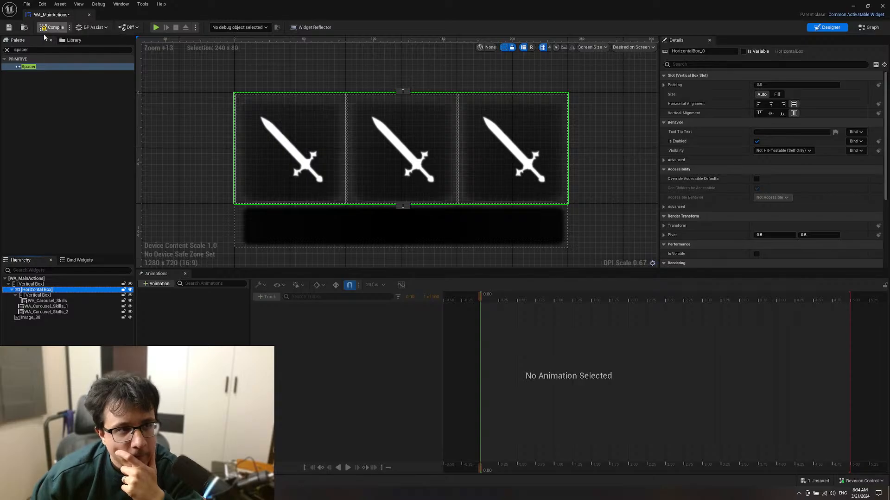
Step: Add a Spacer to the Horizontal Box that holds the skill carousels
drag(27, 66, 48, 291)
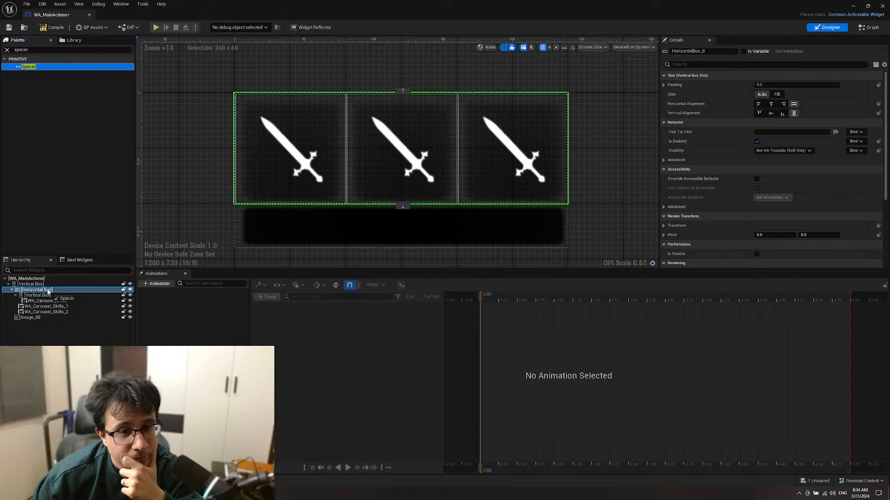
drag(49, 291, 48, 291)
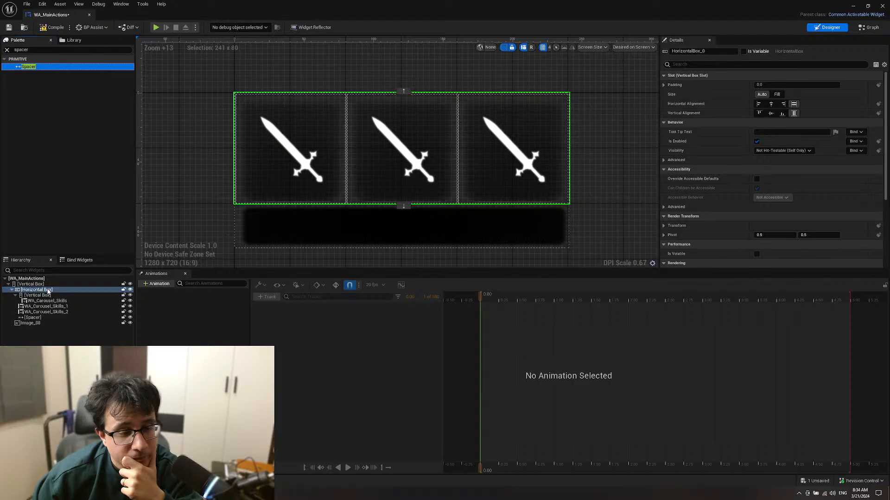
click(38, 324)
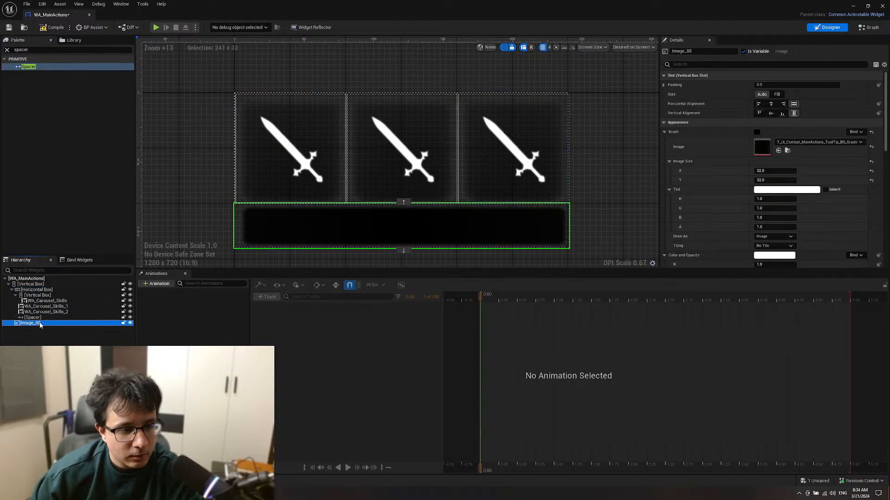
click(41, 318)
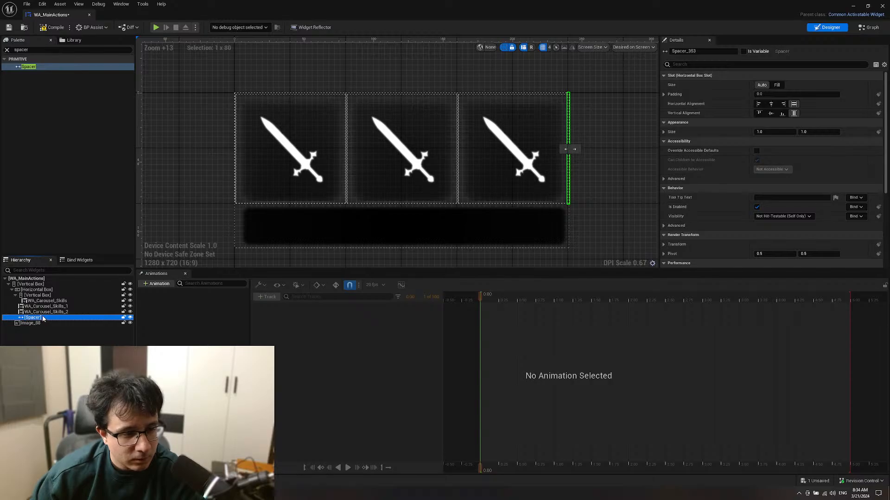
Step: Remove the nested Vertical Box by replacing it with its child, the first WA_Carousel_Skills widget
click(46, 295)
right_click(46, 297)
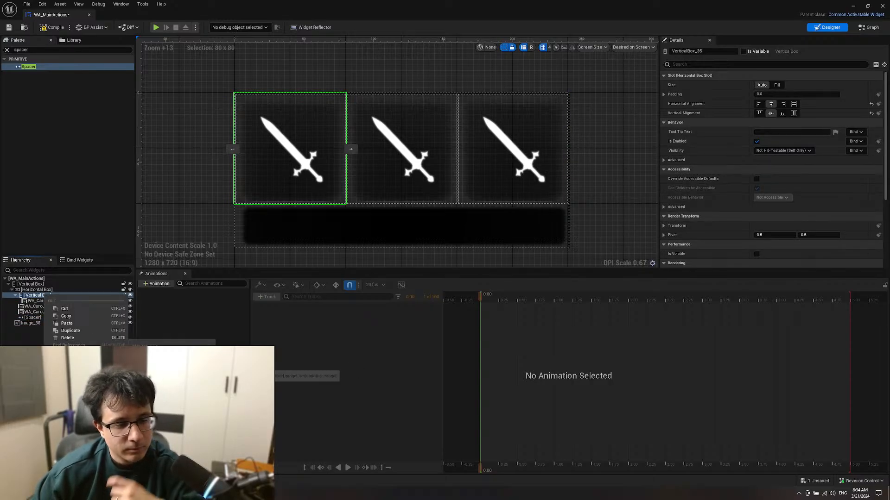
click(159, 363)
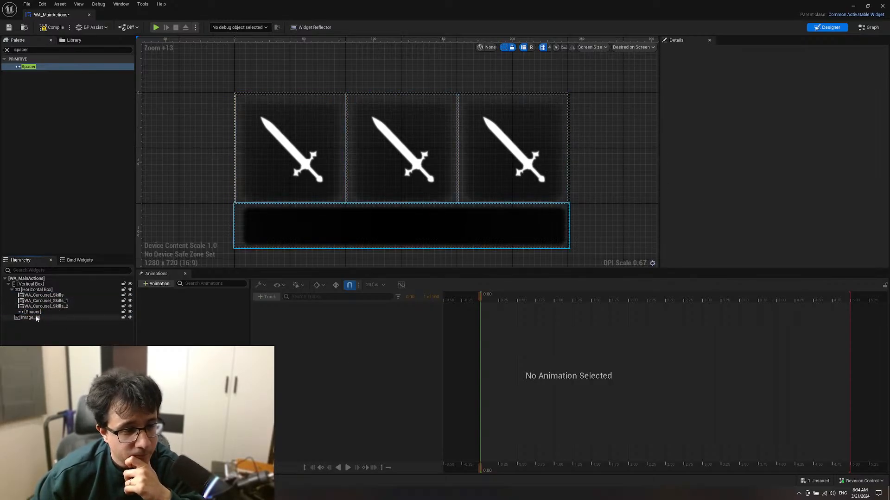
Step: Move the Spacer ahead of the first carousel in the Horizontal Box and increase its width to about 45
drag(39, 312, 62, 296)
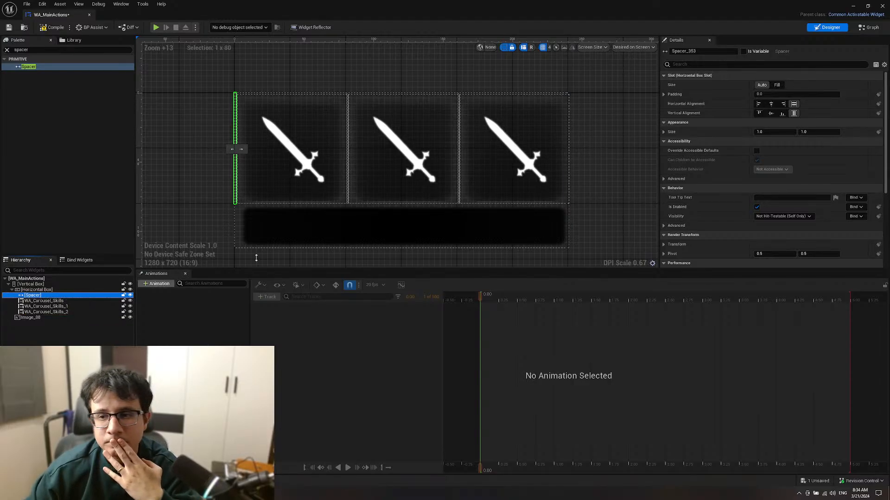
drag(775, 131, 754, 131)
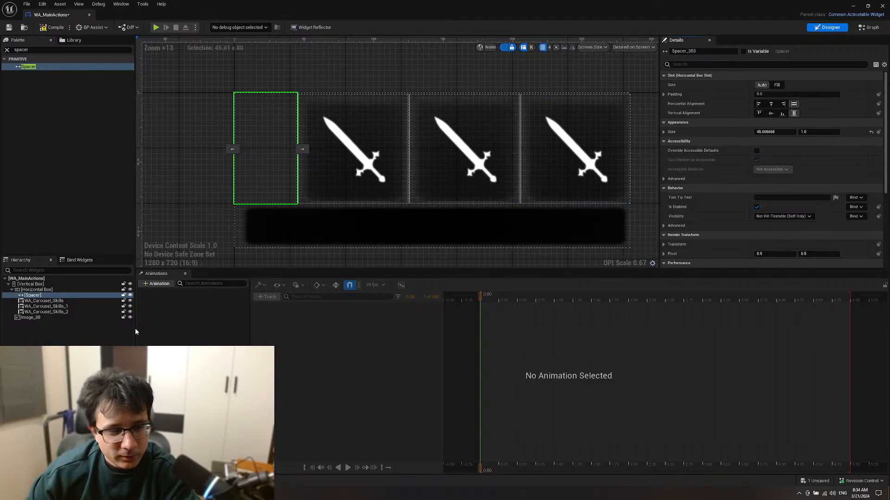
Step: Delete the Spacer from the Horizontal Box
click(37, 296)
click(35, 290)
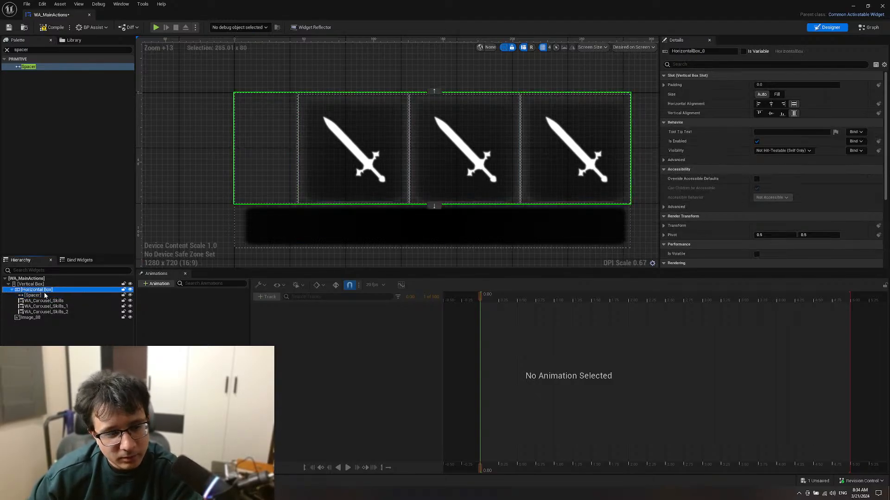
click(33, 295)
key(Delete)
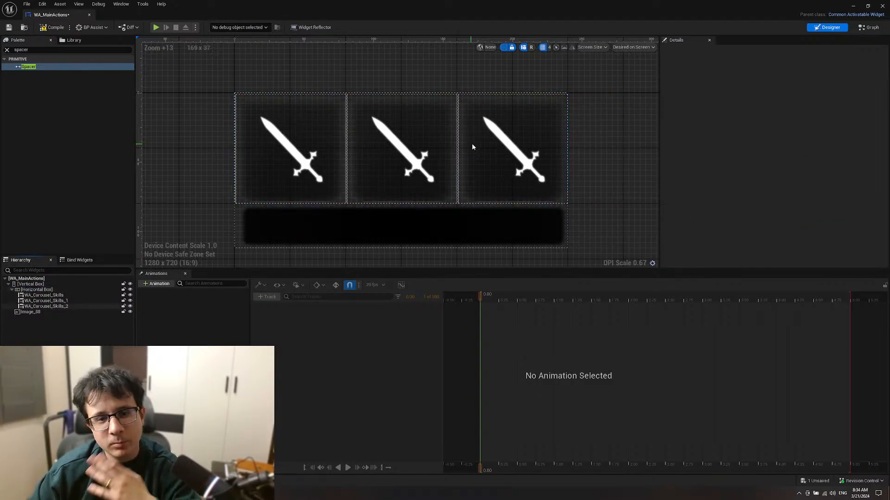
Step: Save the WA_MainActions widget blueprint
click(274, 152)
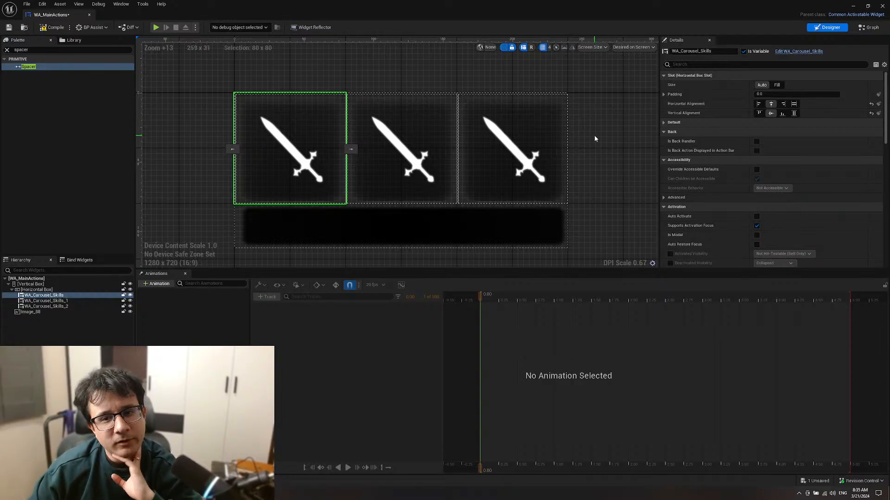
click(609, 195)
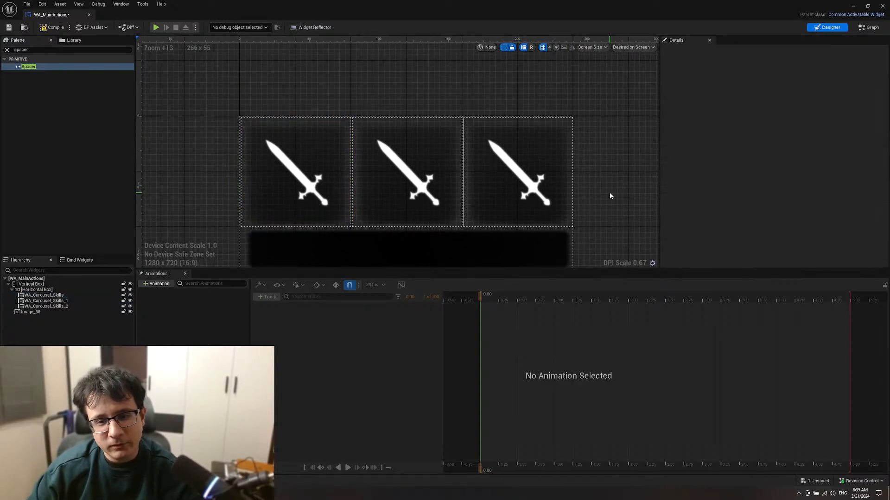
key(ctrl+space)
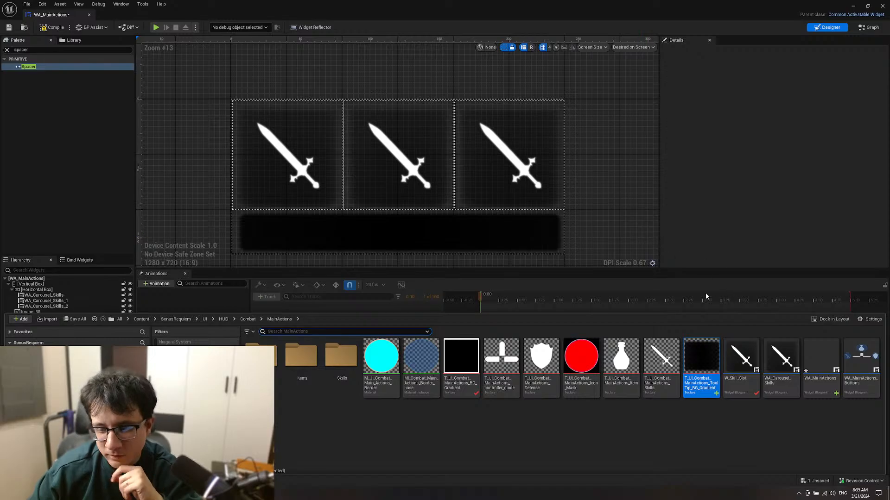
right_drag(592, 207, 567, 204)
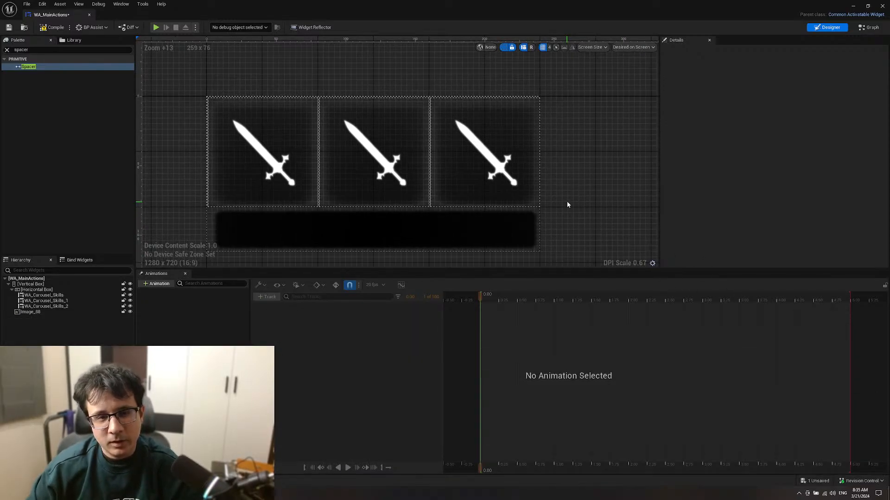
key(ctrl+s)
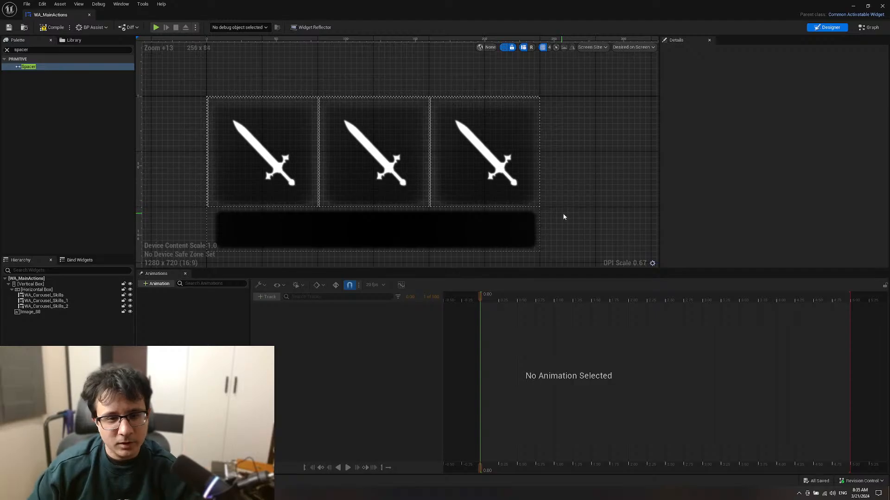
right_drag(574, 217, 581, 199)
key(ctrl+space)
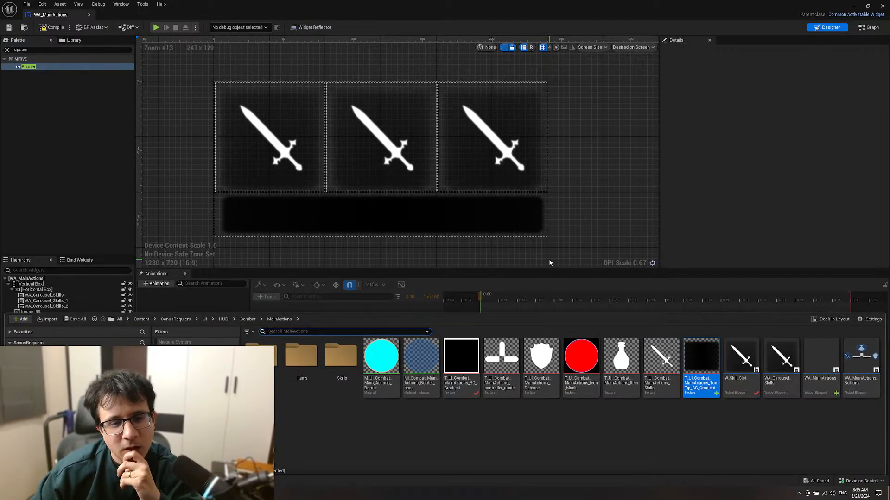
right_drag(428, 263, 455, 268)
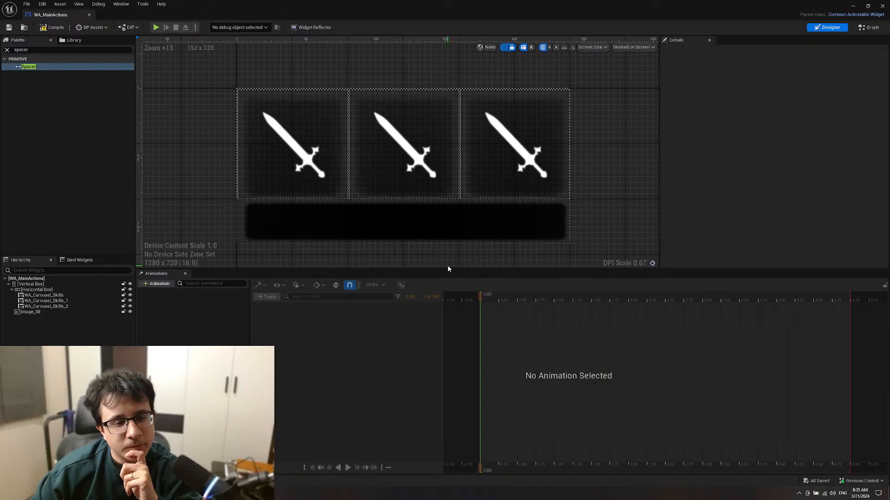
click(318, 166)
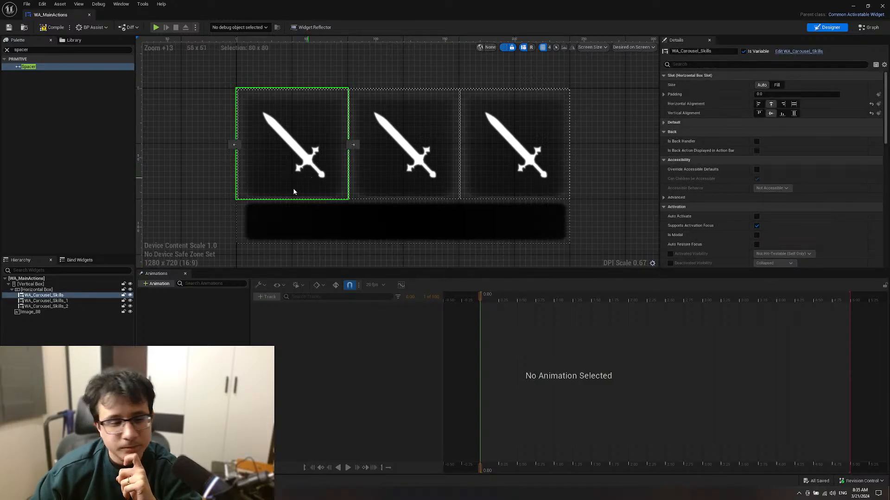
right_drag(414, 178, 393, 173)
Step: Open the W_Skill_Slot widget and examine the Pre Construct logic in its Event Graph
key(ctrl+space)
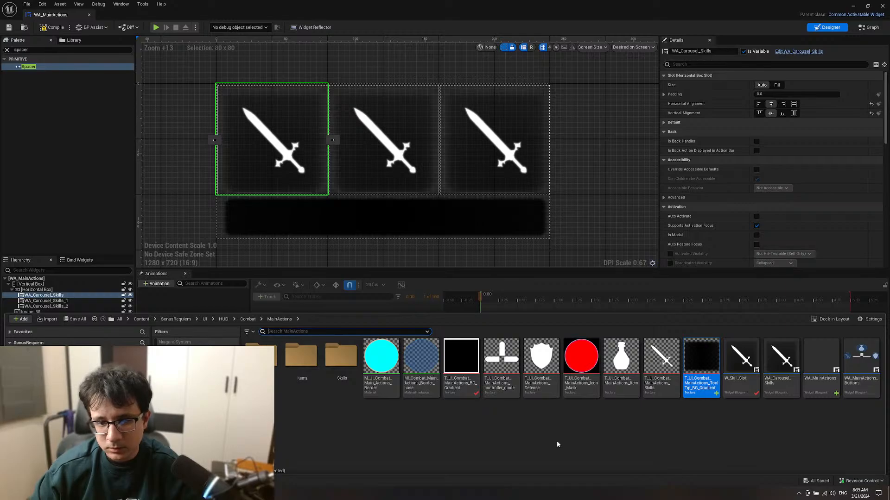
double_click(737, 379)
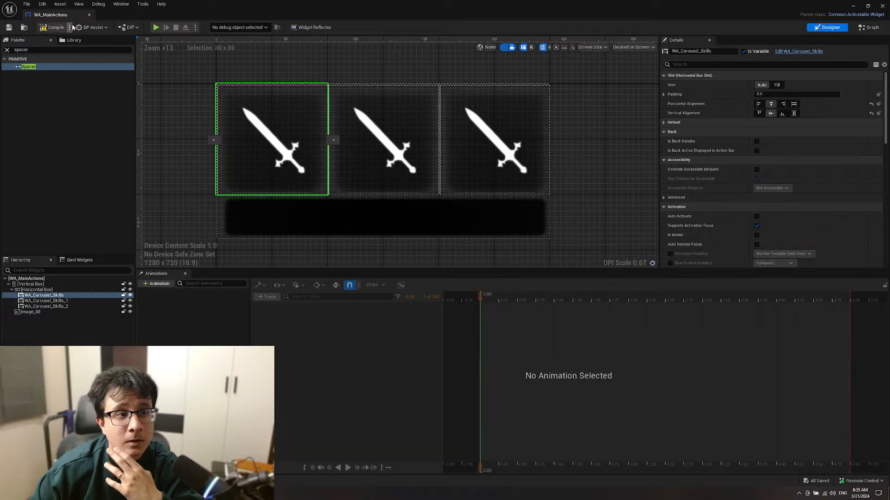
click(341, 19)
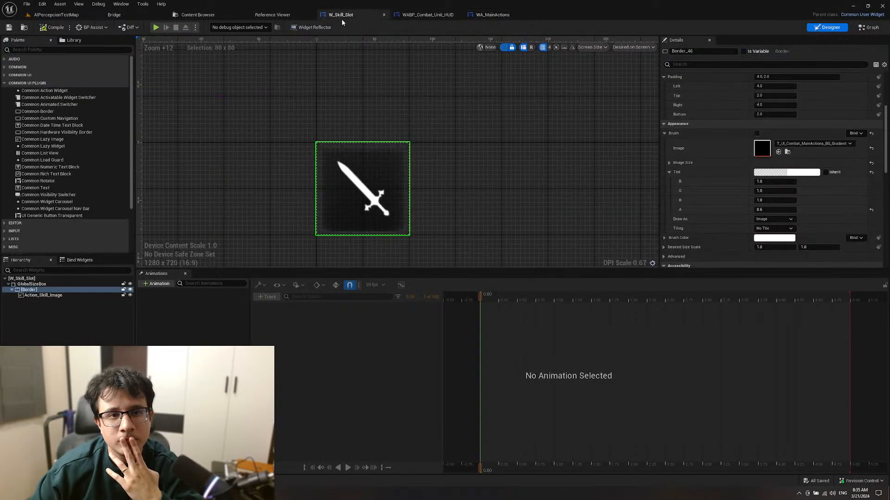
click(872, 27)
right_drag(428, 232, 448, 267)
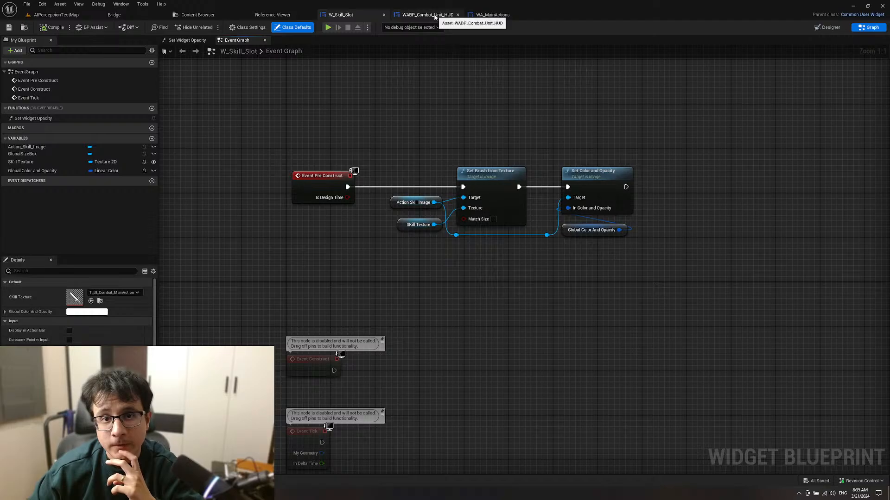
Step: Return to WA_MainActions and search the first skill carousel's properties for "color", ending with the filter cleared
click(492, 14)
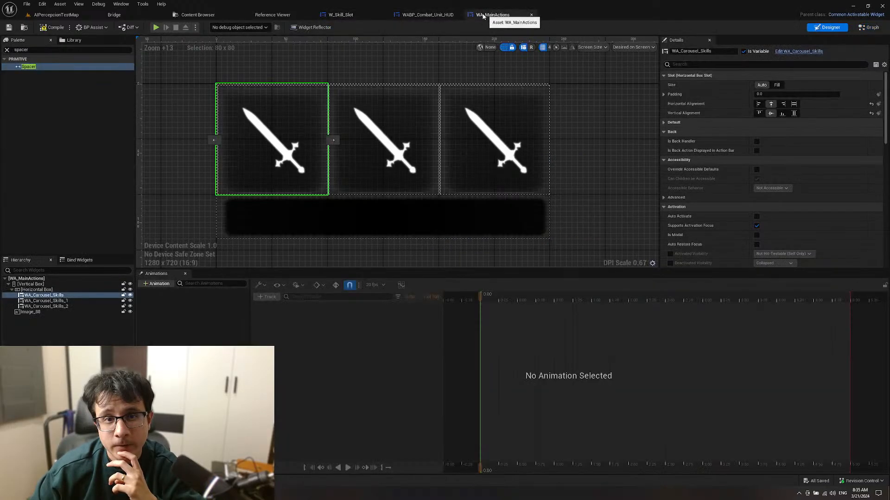
scroll(734, 134, down, 15)
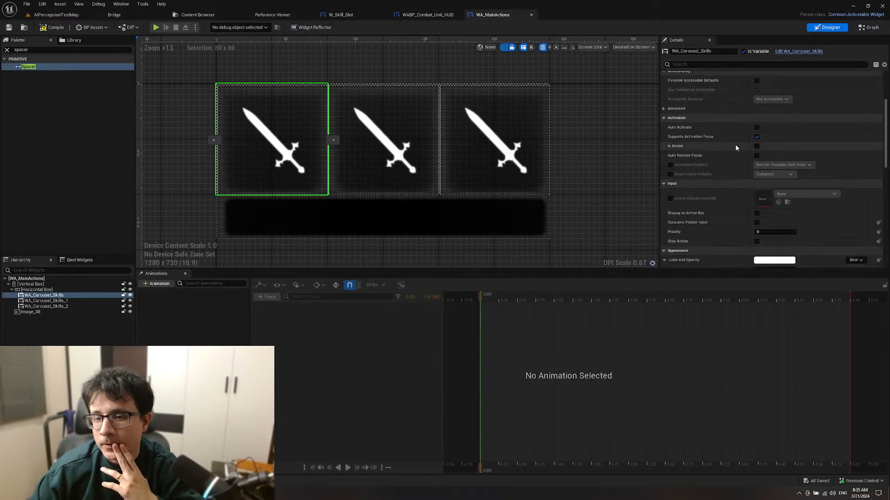
scroll(737, 132, up, 3)
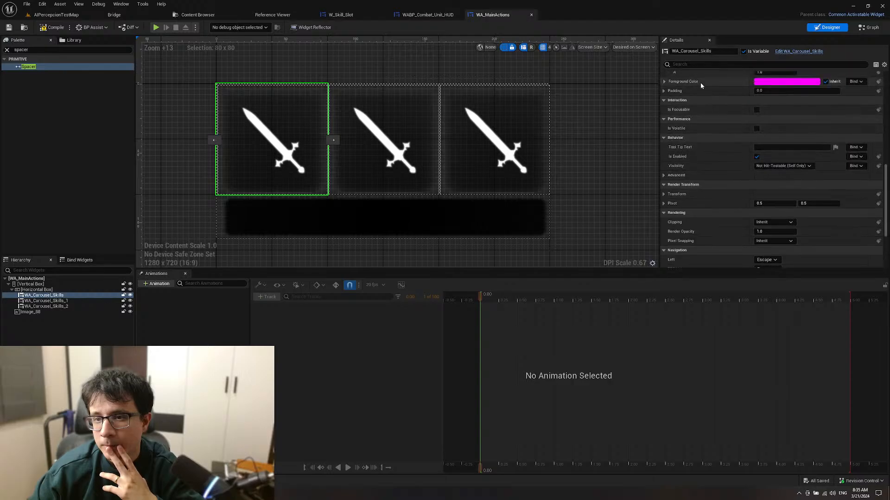
click(684, 64)
text(color)
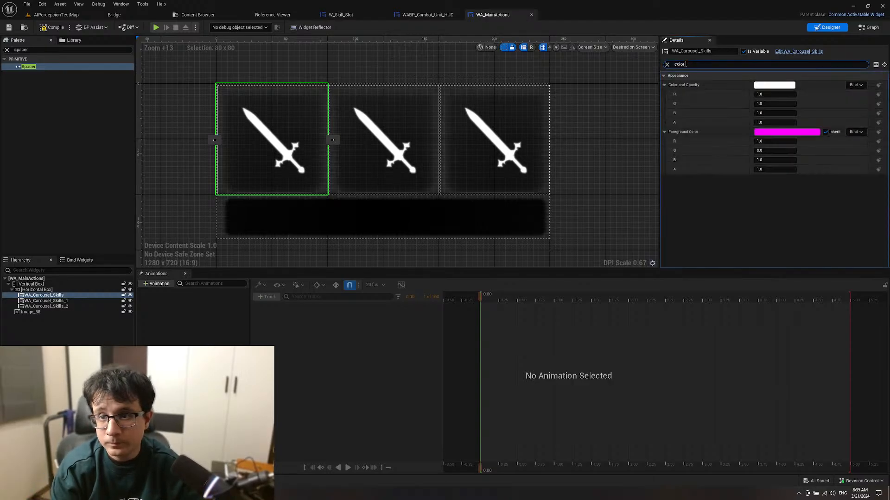
key(Escape)
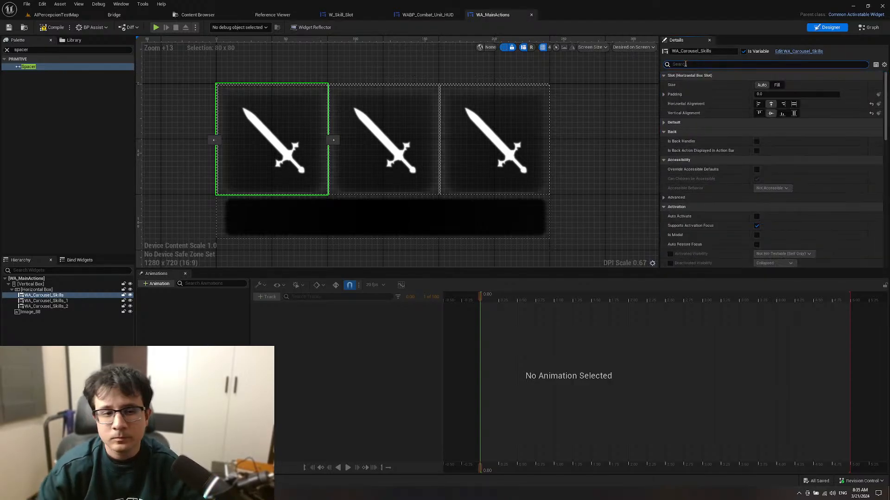
Step: Examine the layout properties of the root Vertical Box, the Horizontal Box and the first two skill carousels
right_drag(578, 149, 590, 167)
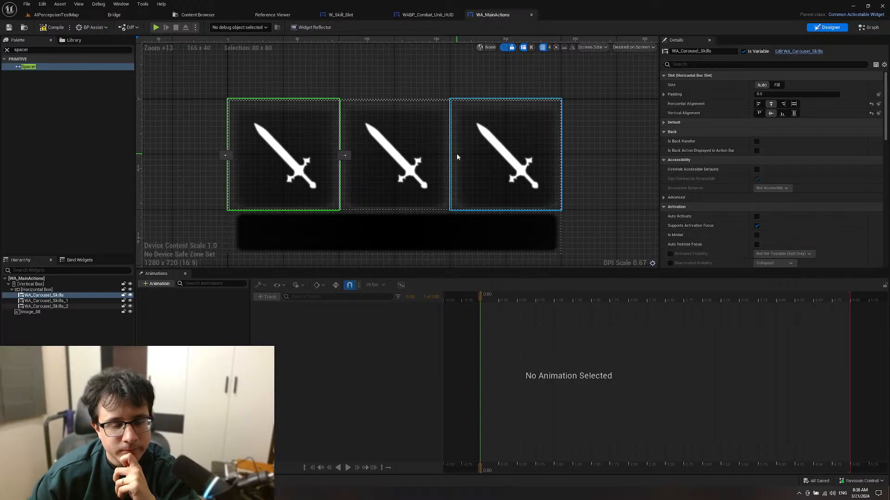
click(40, 290)
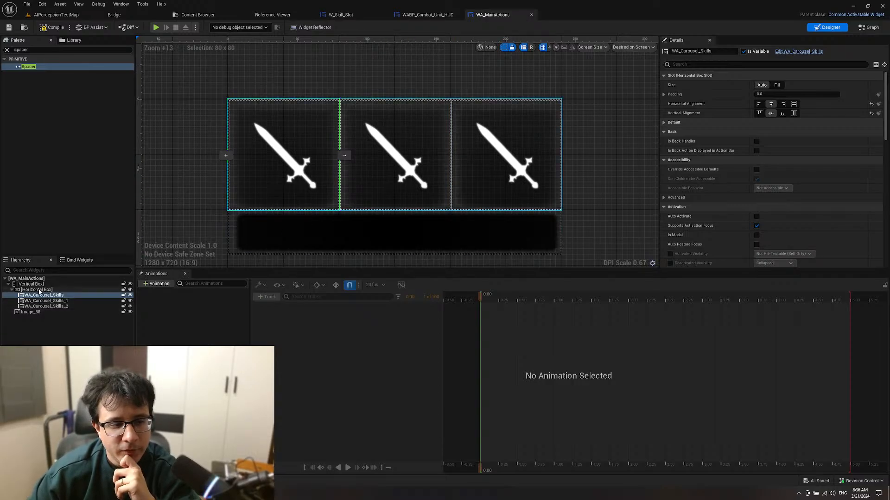
click(37, 284)
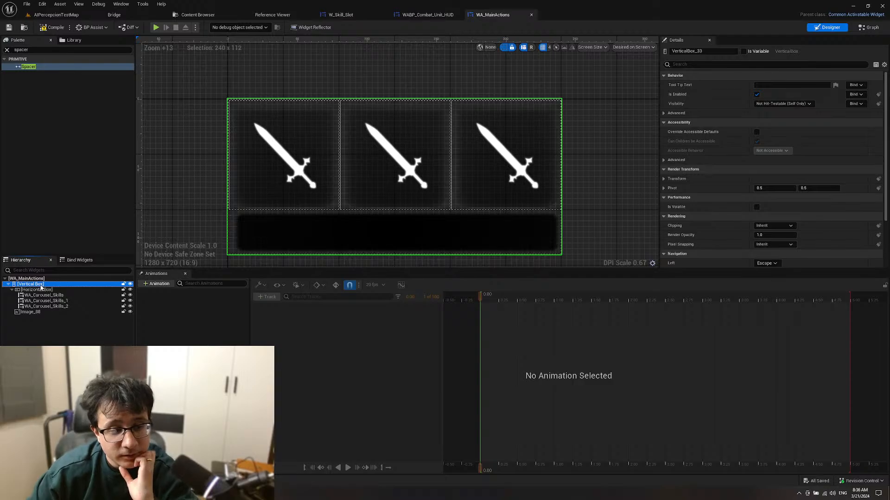
click(41, 291)
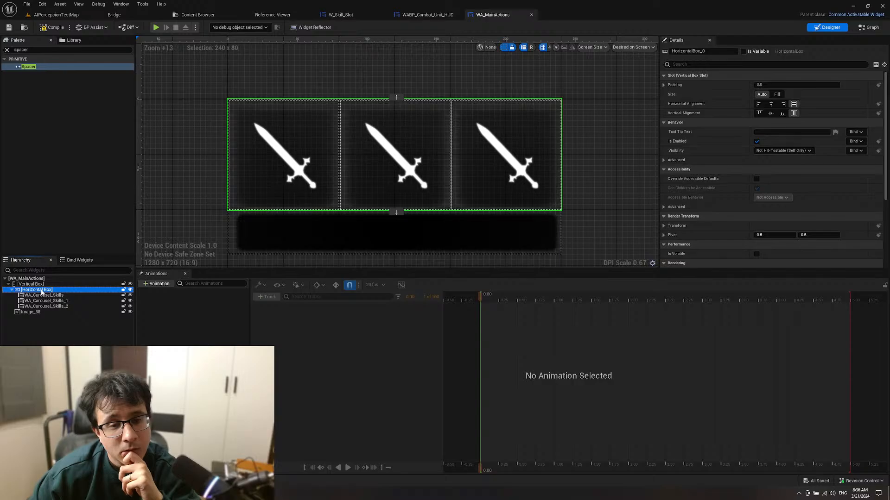
click(54, 296)
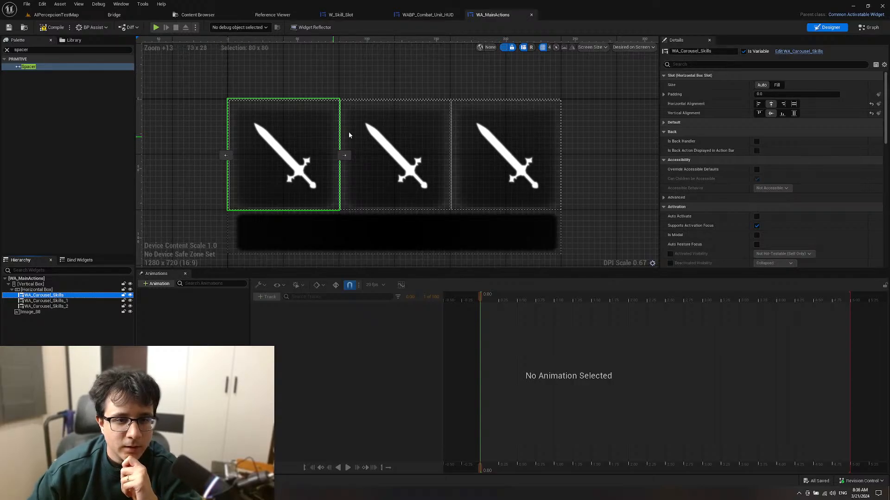
click(396, 145)
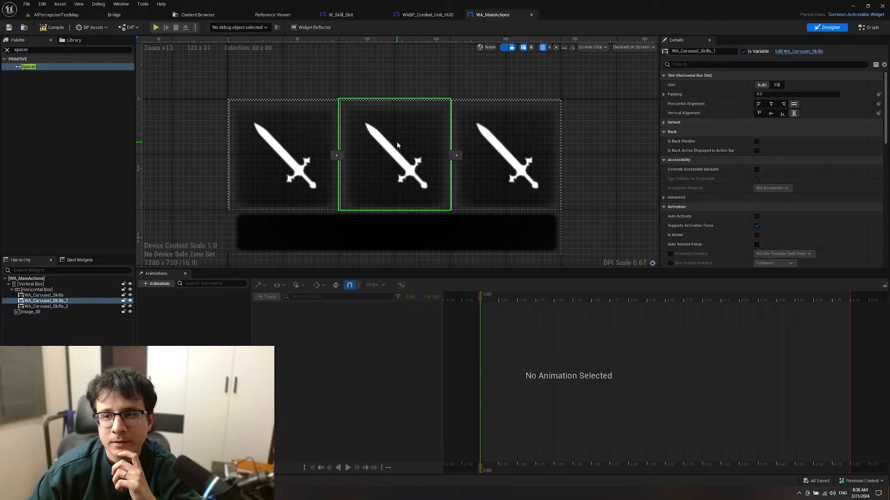
Step: Wrap the first skill carousel in a Vertical Box
click(276, 164)
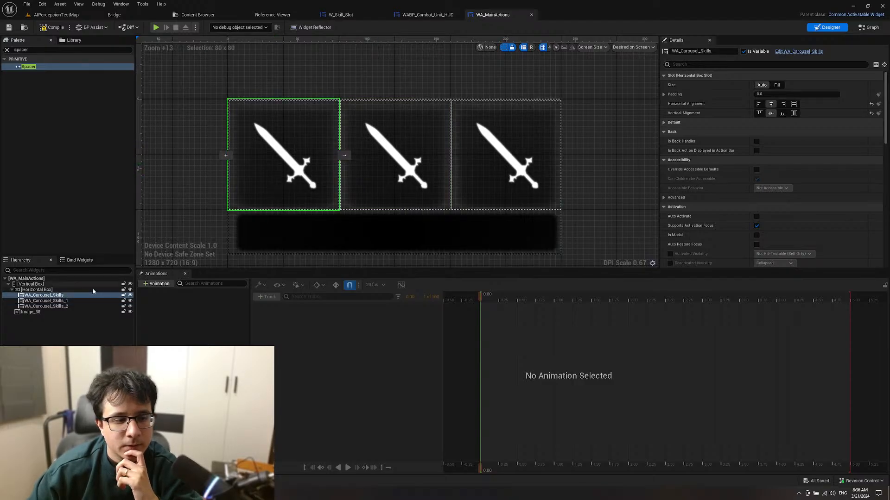
right_click(57, 298)
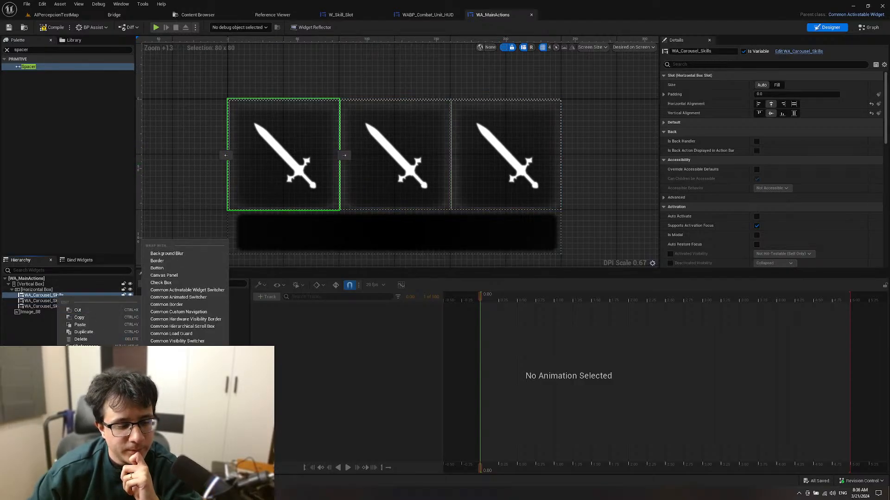
click(162, 459)
Step: Add a Spacer above the first skill carousel inside its Vertical Box and set the Spacer's height to about 37
drag(31, 70, 41, 310)
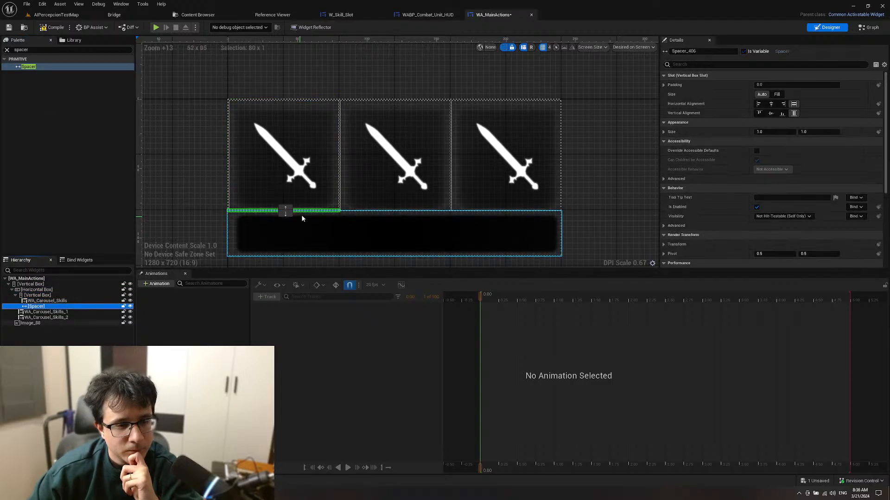
click(285, 207)
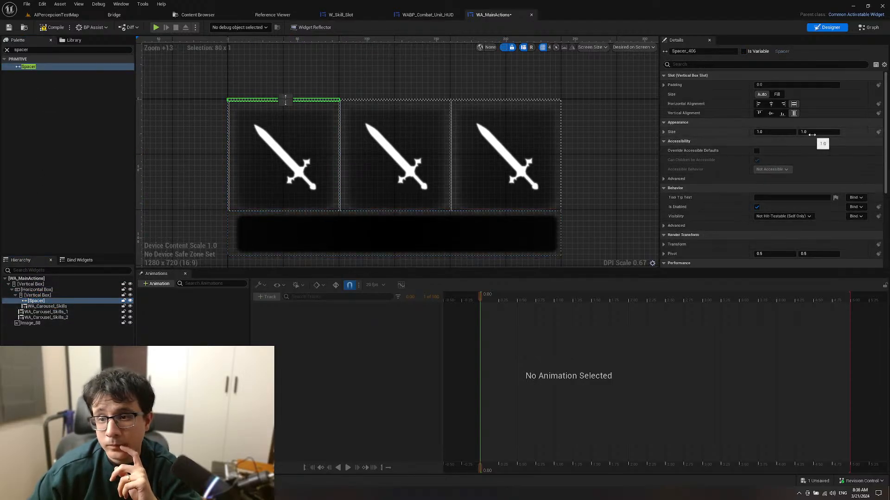
mouse_move(816, 132)
mouse_down()
mouse_move(848, 131)
mouse_move(809, 132)
mouse_up()
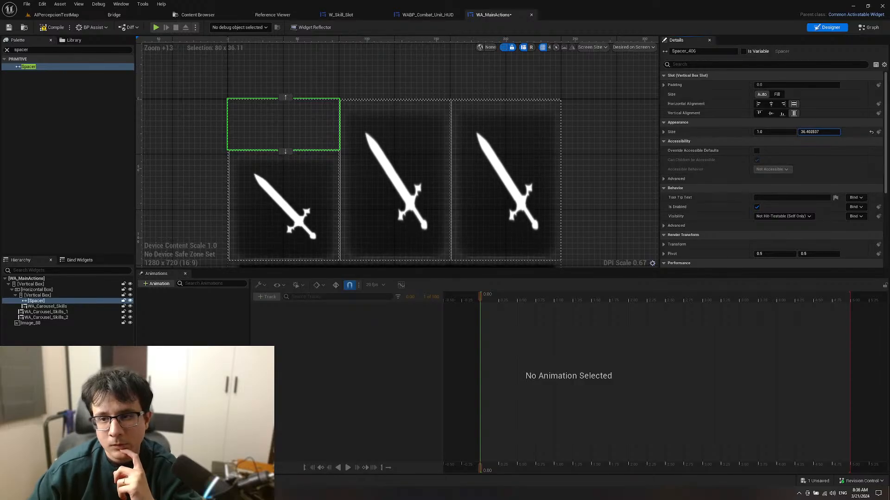
Step: Center the second skill carousel horizontally and vertically in its Horizontal Box slot
click(386, 205)
click(771, 116)
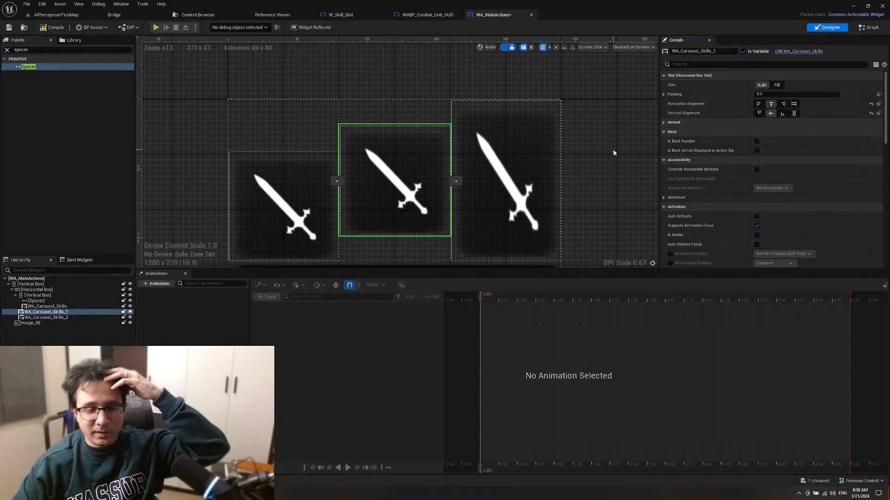
click(305, 143)
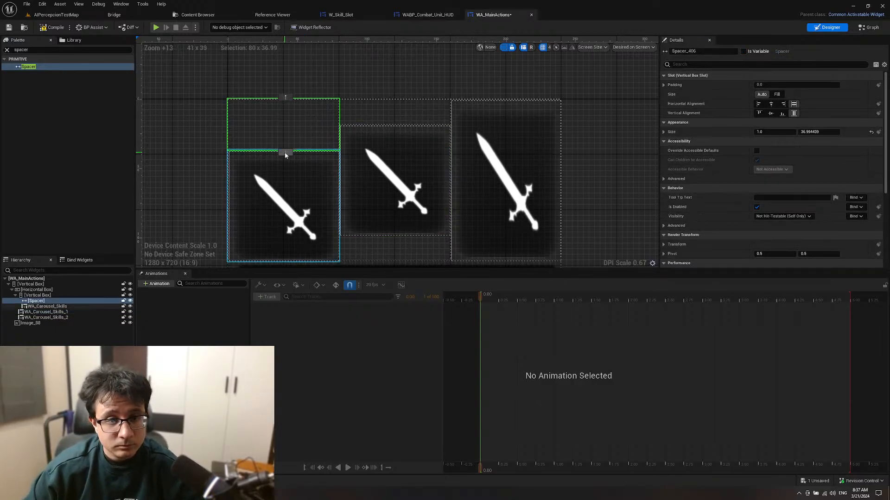
Step: Center the first skill carousel horizontally and vertically inside its wrapping Vertical Box
click(269, 222)
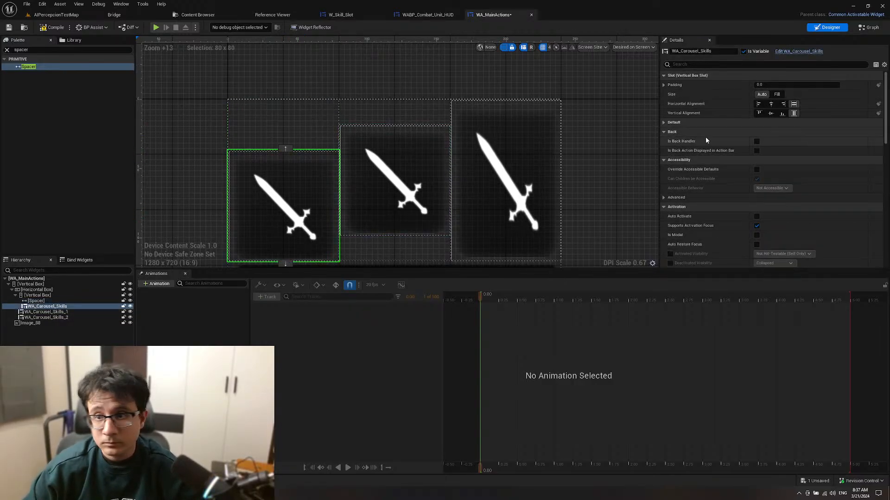
click(772, 104)
click(771, 114)
click(400, 188)
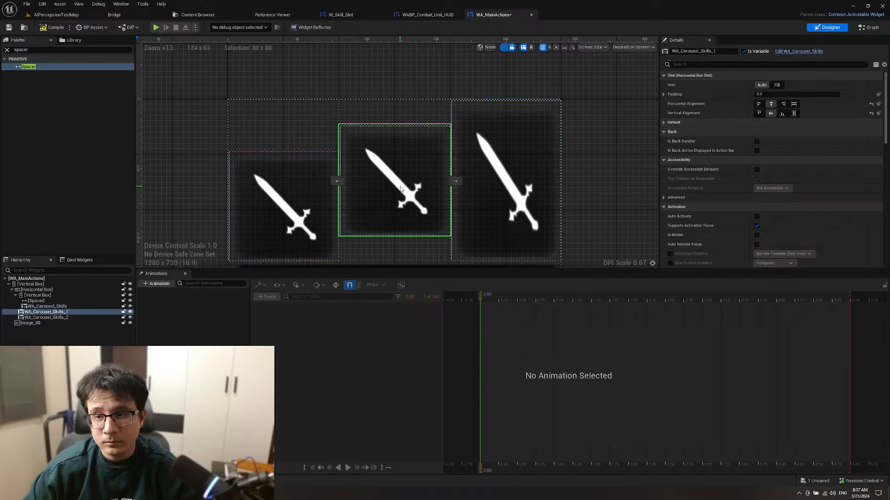
Step: Try horizontal center alignment on the Spacer and set it back to fill
click(287, 125)
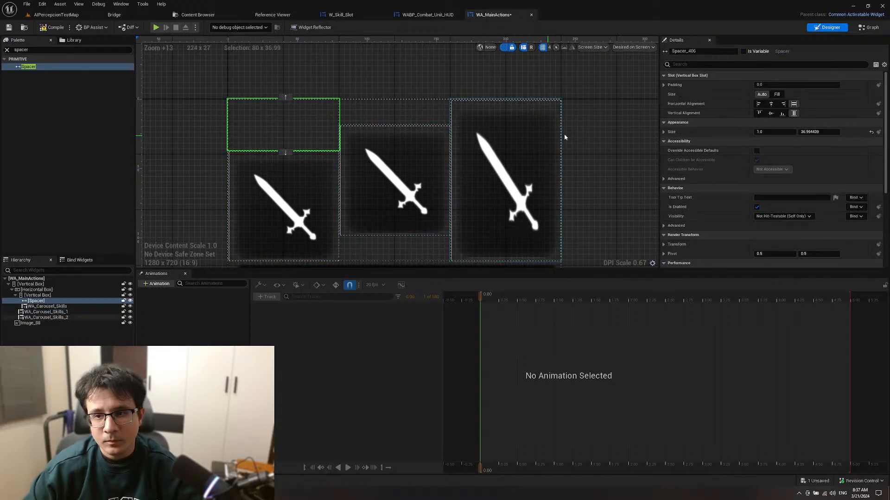
click(771, 103)
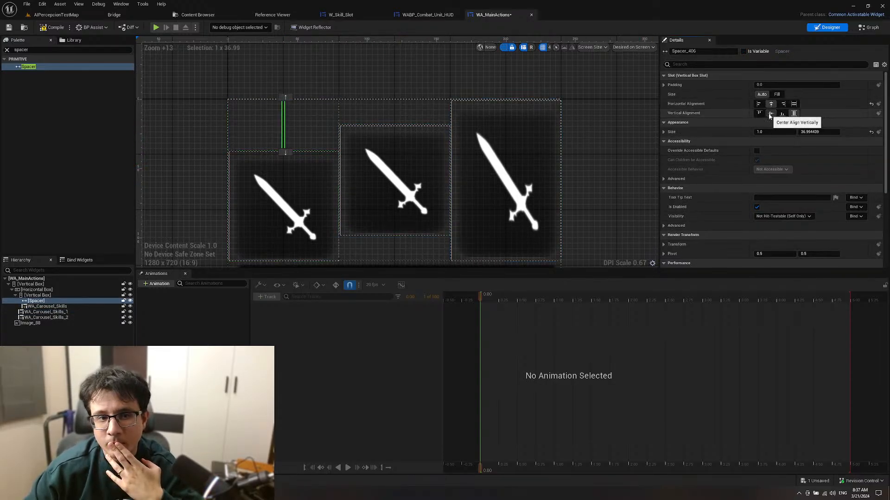
click(793, 104)
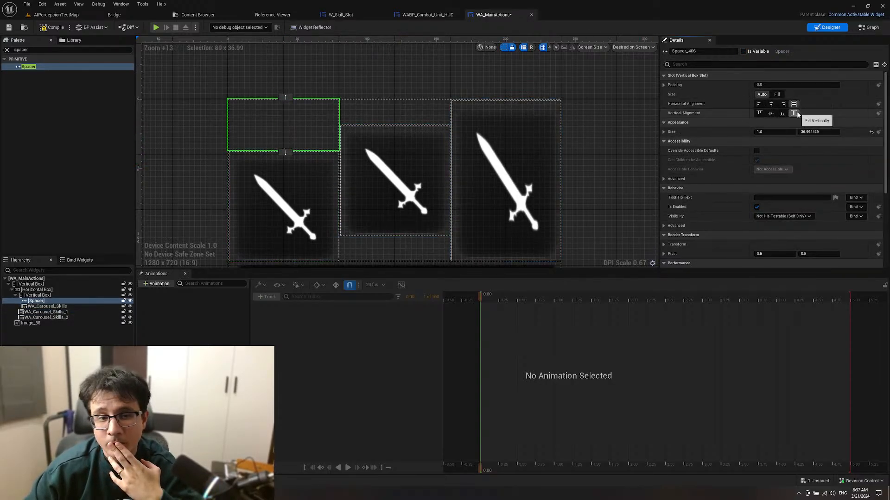
Step: Try a duplicate of the Spacer below the first skill carousel and delete the copy
click(34, 301)
key(ctrl+d)
scroll(287, 215, down, 1)
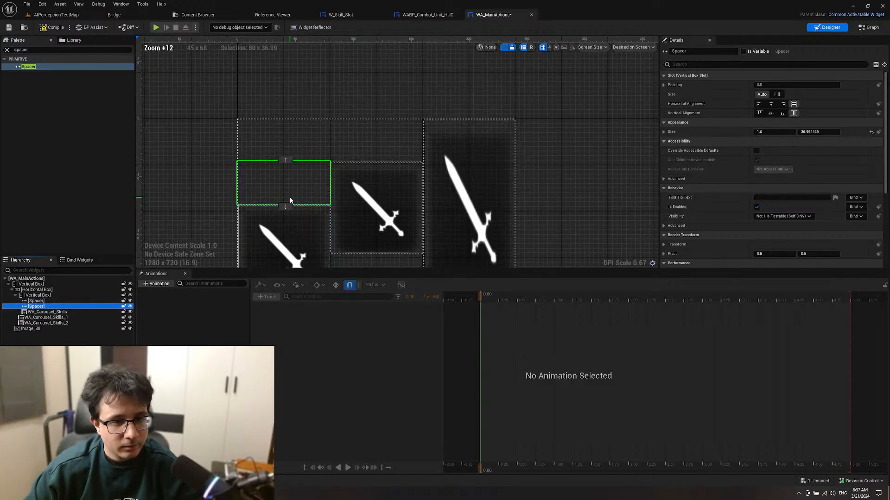
click(285, 210)
right_drag(362, 202, 361, 126)
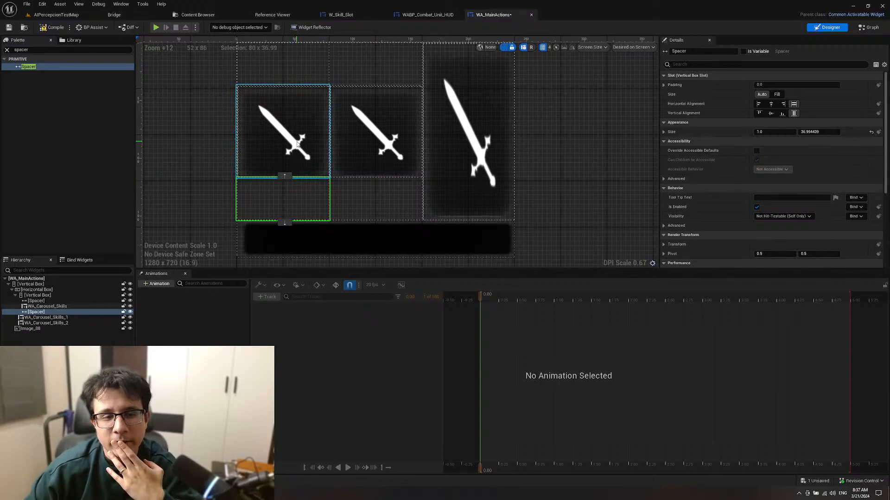
right_drag(332, 162, 339, 168)
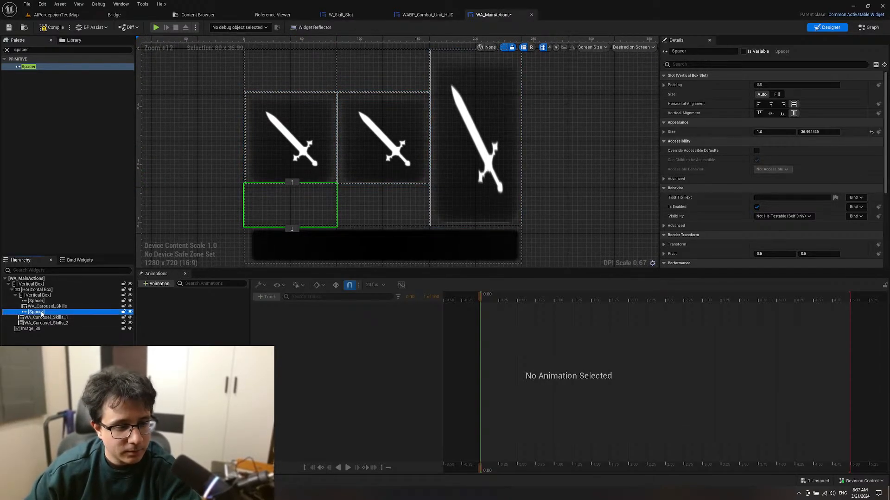
key(Delete)
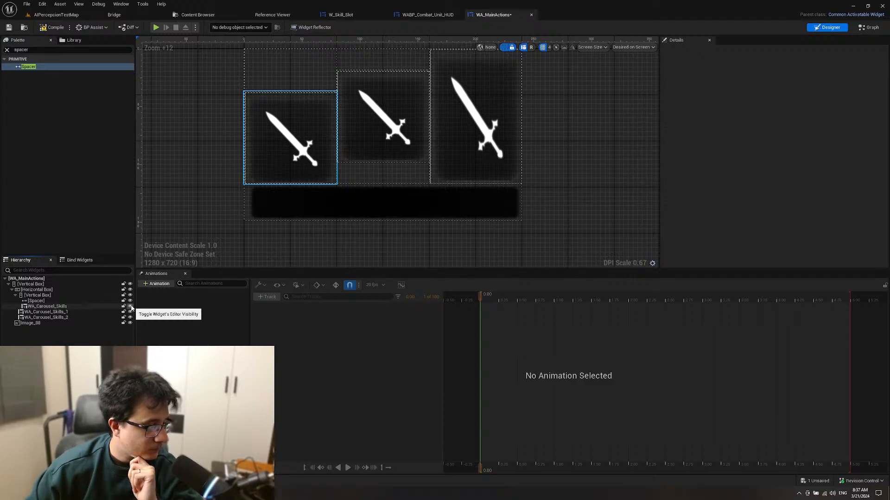
right_drag(378, 162, 402, 209)
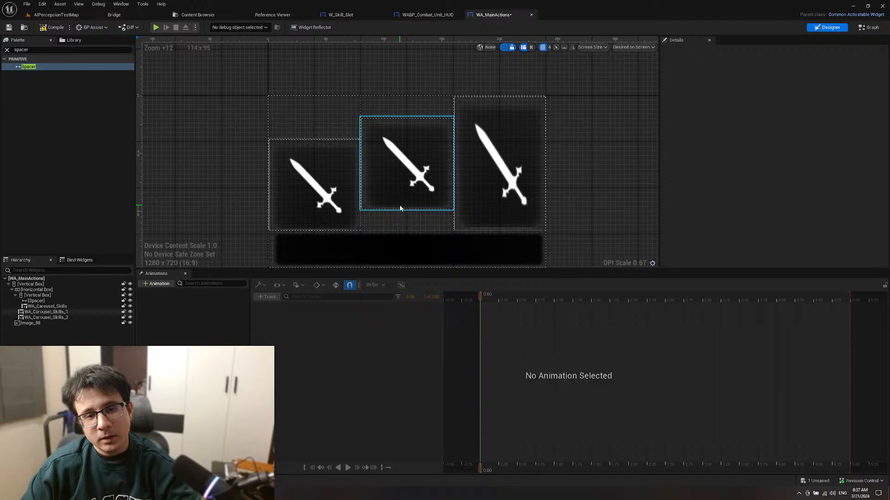
Step: Compare the slot settings and placement of the three skill carousels
click(387, 161)
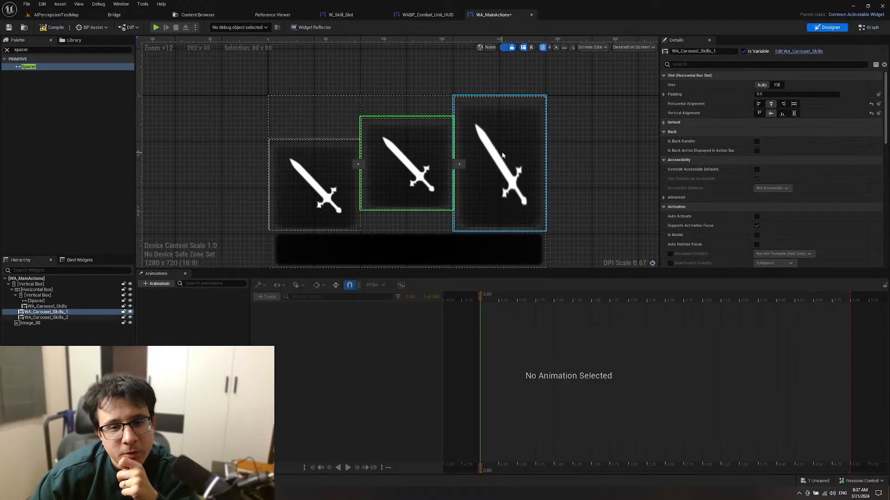
click(502, 155)
click(401, 181)
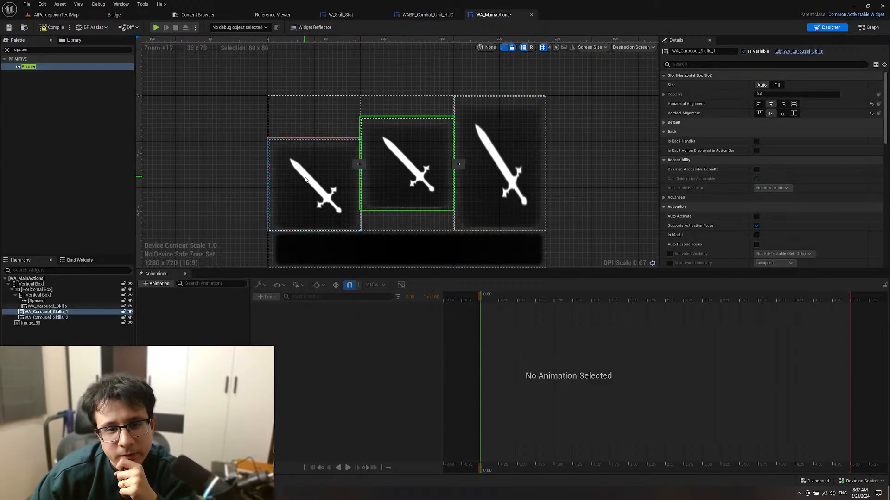
click(336, 188)
click(429, 141)
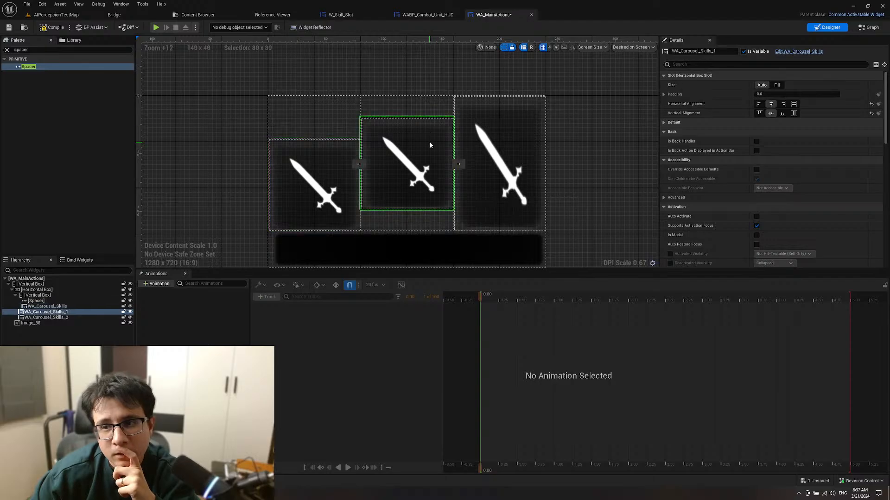
click(339, 173)
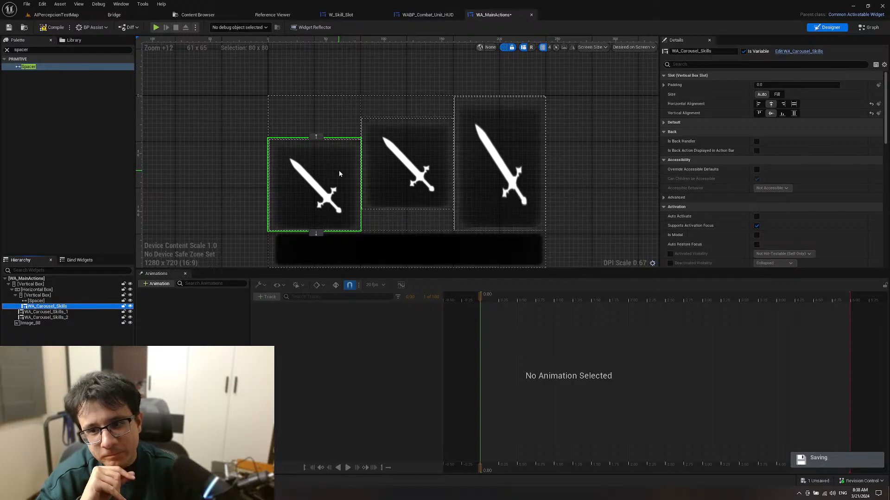
Step: Delete the Spacer above the first skill carousel and replace the wrapping Vertical Box with its child
click(40, 301)
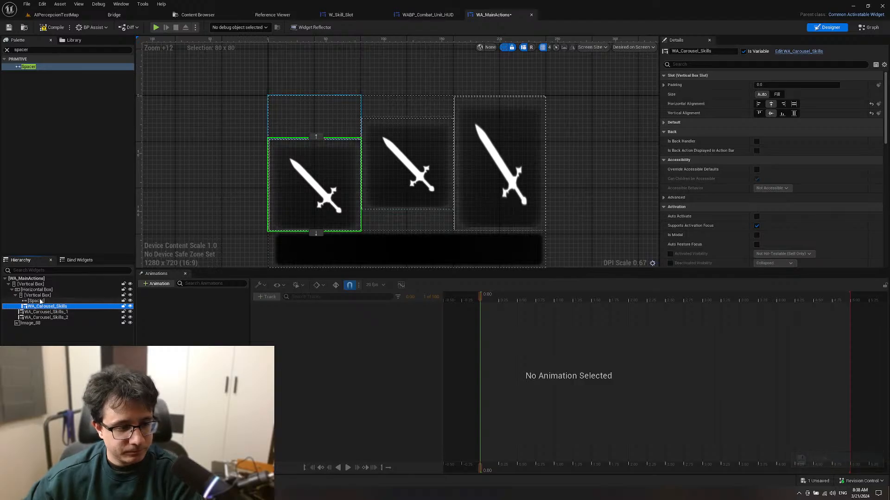
key(Delete)
click(338, 138)
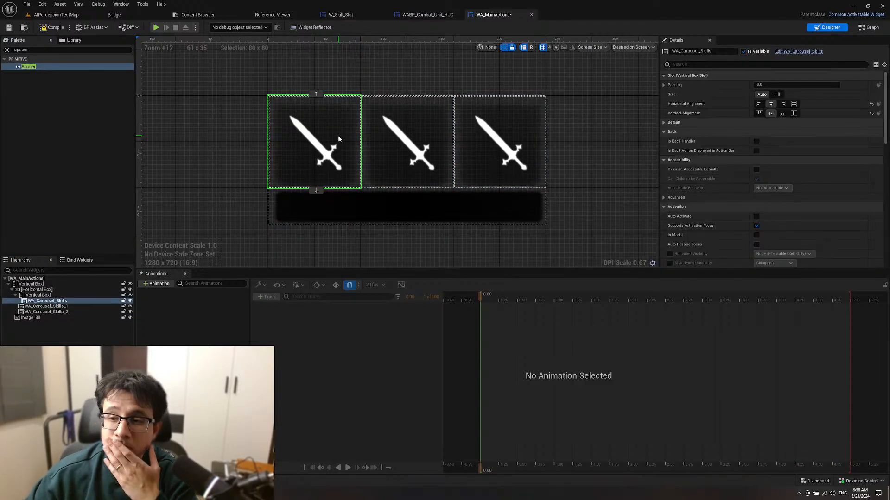
click(39, 295)
right_click(45, 296)
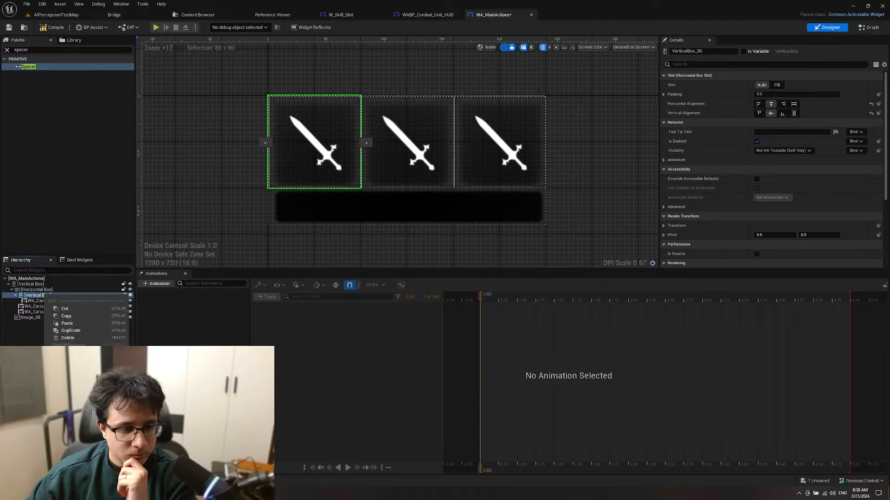
click(172, 362)
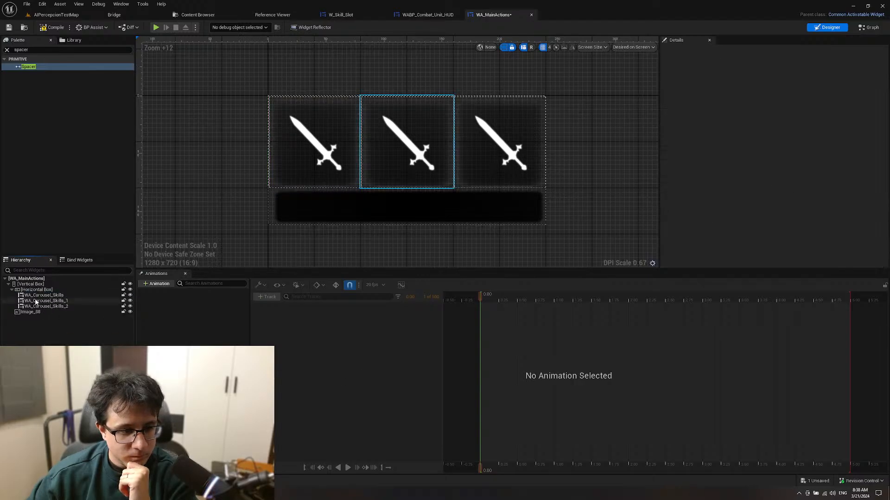
Step: Wrap the first skill carousel in a Size Box
click(40, 297)
right_click(40, 297)
mouse_move(65, 369)
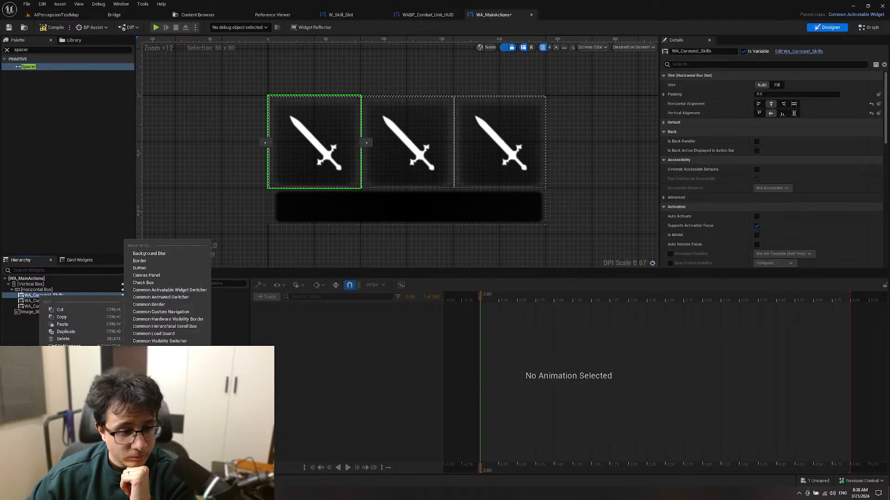
click(142, 434)
Step: Enable the minimum desired width and height on the first carousel's Size Box and set both to 10
click(51, 296)
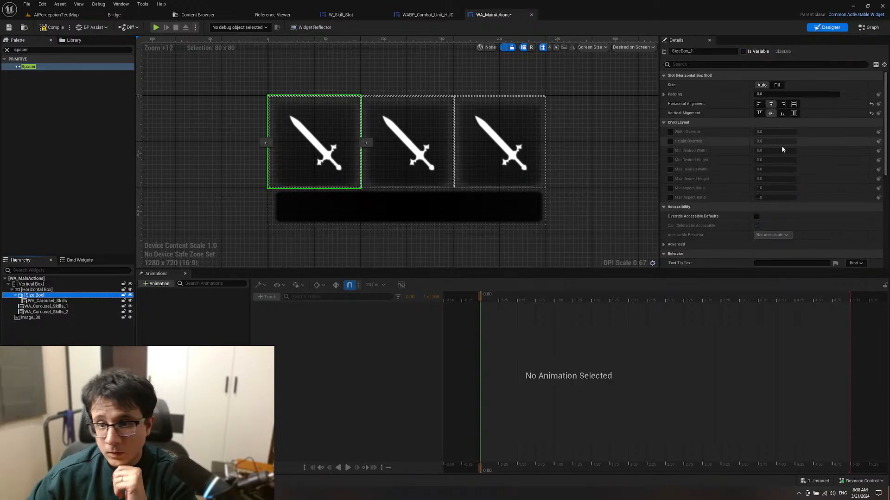
click(670, 150)
click(670, 160)
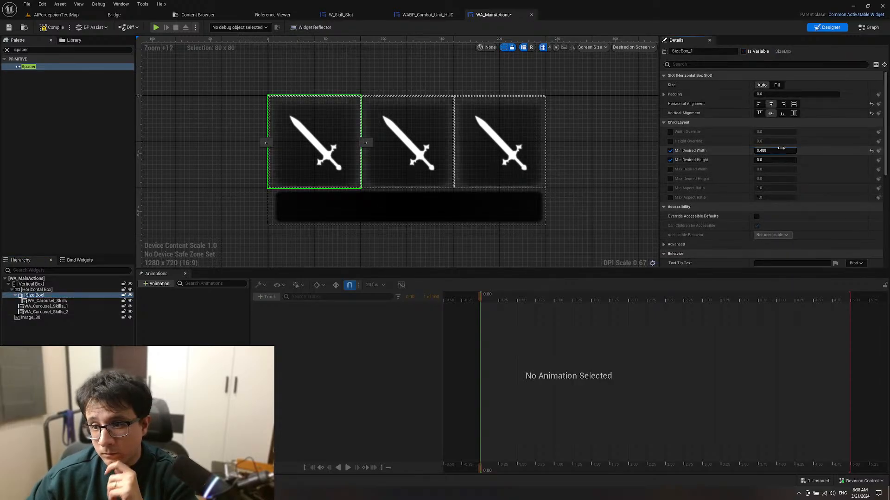
drag(781, 149, 757, 148)
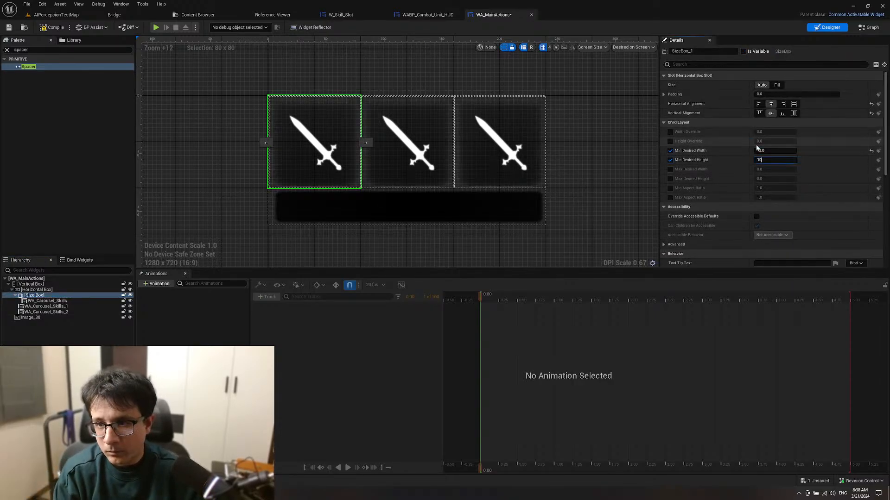
Step: Center the first skill carousel horizontally and vertically inside its Size Box
click(51, 302)
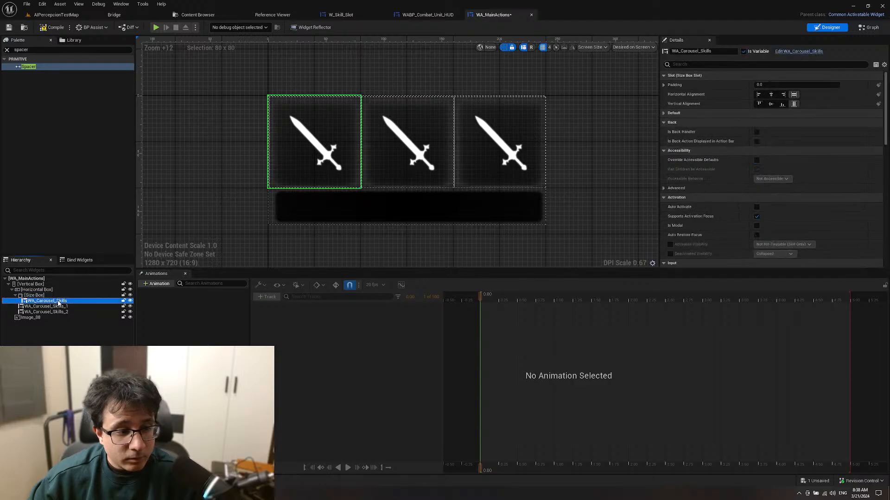
click(770, 94)
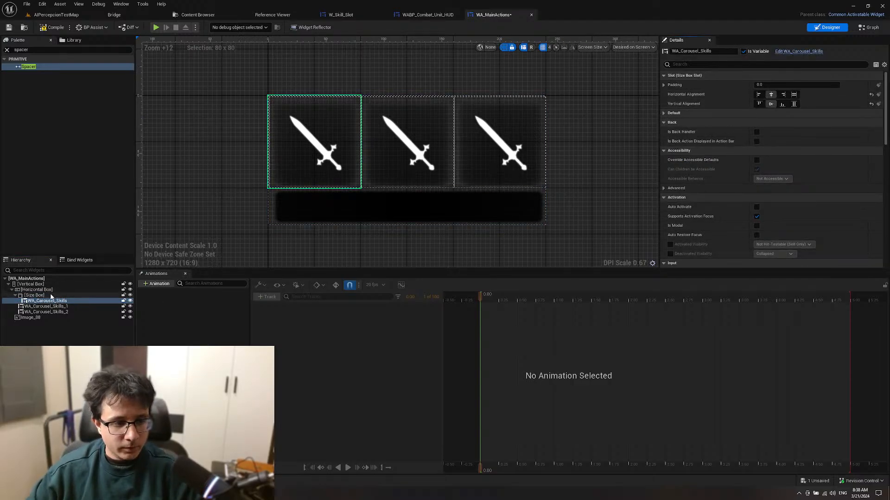
Step: Try the Fill slot size on the first carousel's Size Box and return it to Auto
click(34, 295)
click(778, 86)
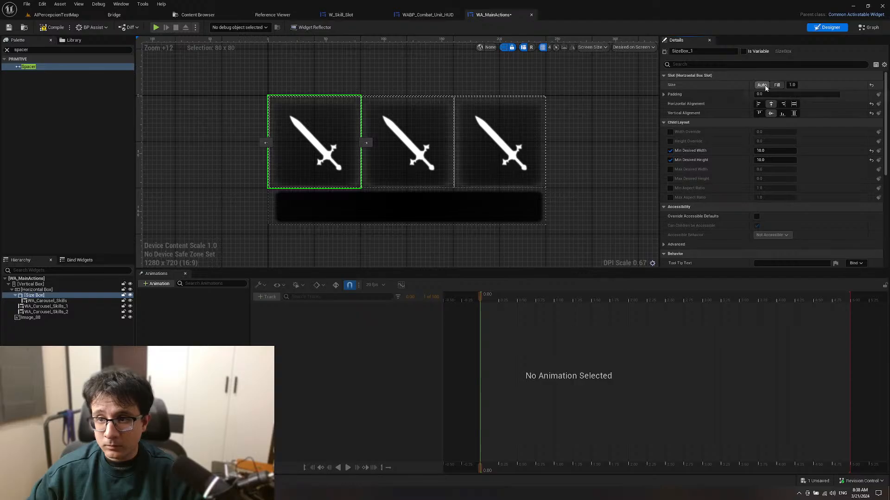
click(763, 86)
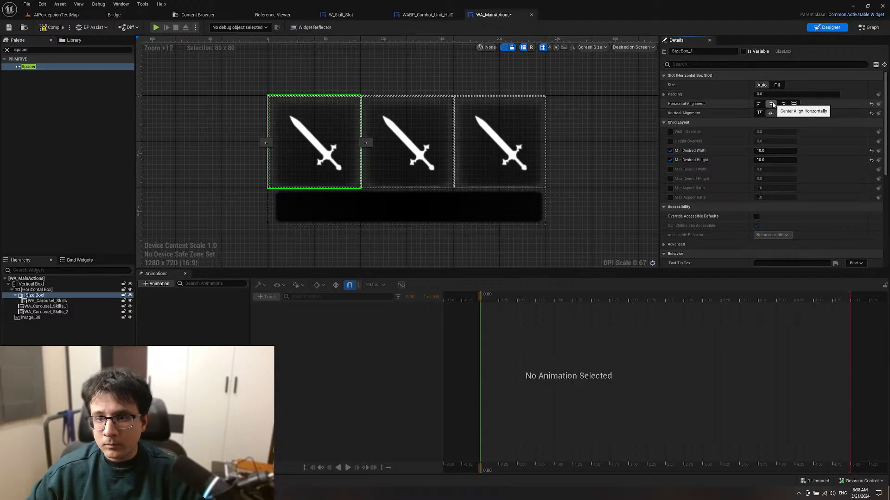
Step: Inspect the slot settings of the first skill carousel, the tooltip background image and the Size Box
click(51, 302)
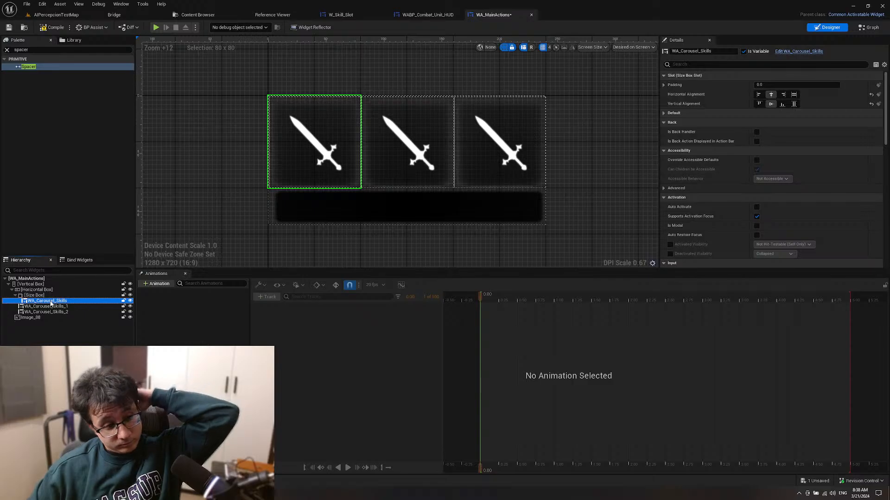
click(40, 319)
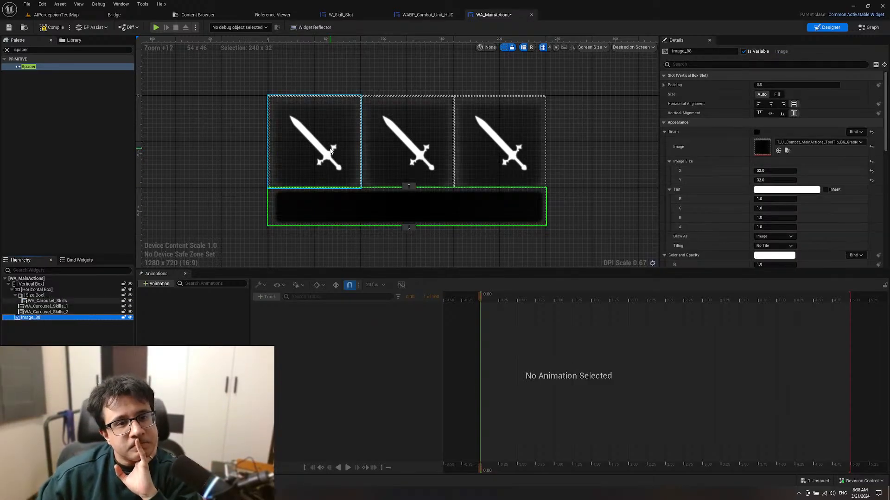
click(44, 301)
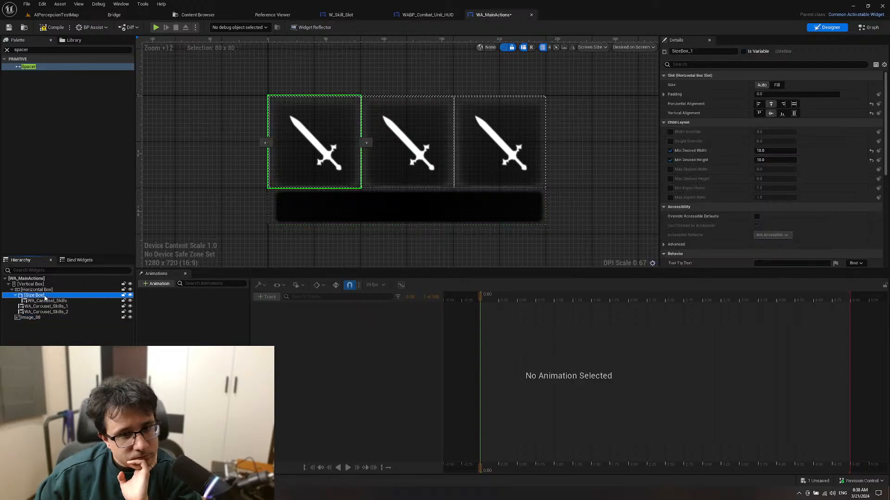
Step: Try a larger minimum desired width on the Size Box, reset both minimum sizes and disable them
click(36, 296)
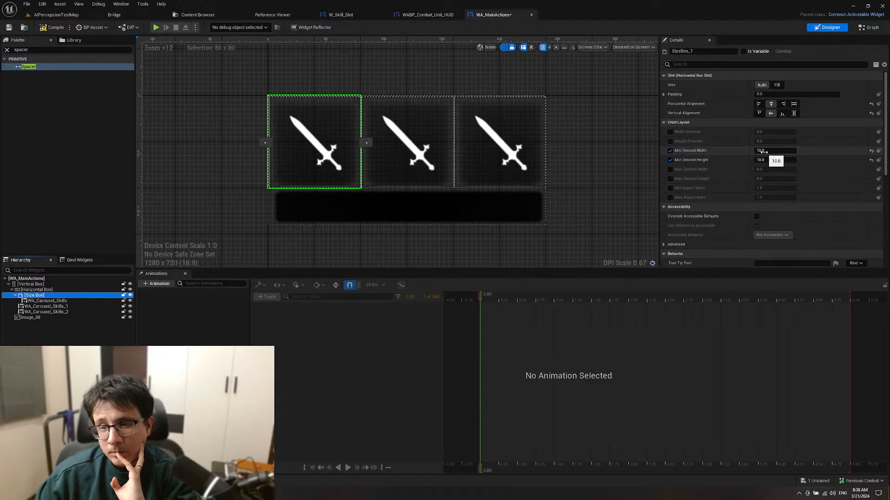
drag(765, 151, 774, 150)
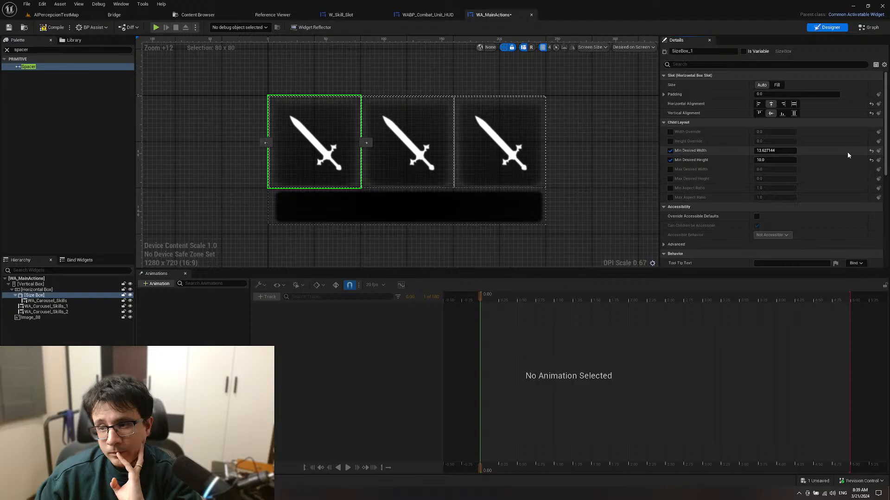
click(871, 150)
click(871, 160)
click(670, 160)
click(670, 151)
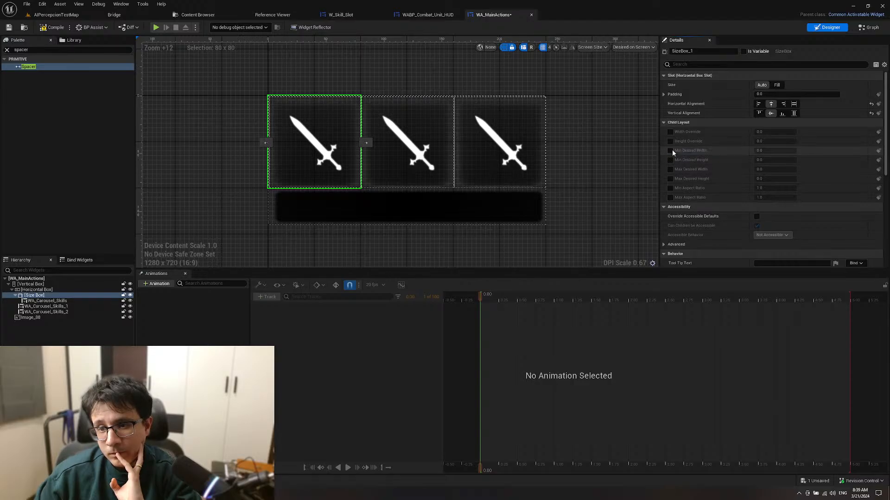
Step: Enable the Size Box's width and height overrides and set both to 10
click(670, 141)
click(670, 132)
click(774, 132)
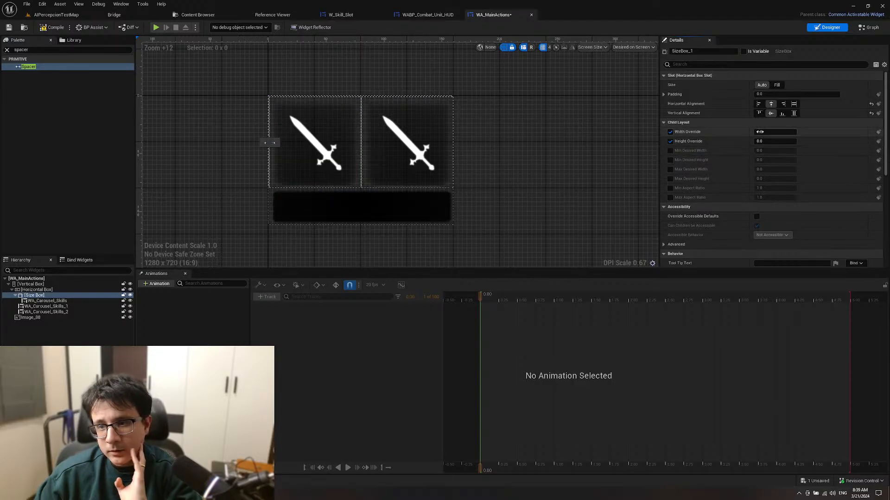
text(10)
key(Return)
key(Tab)
text(10)
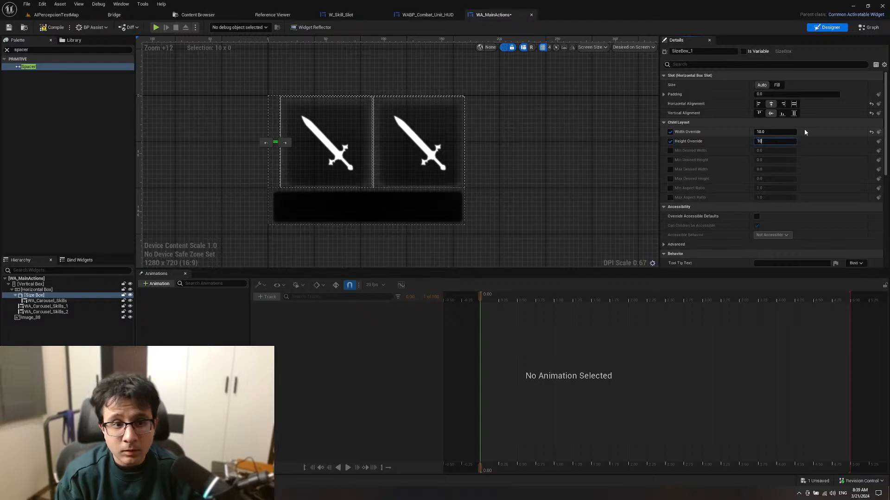
key(Return)
click(783, 131)
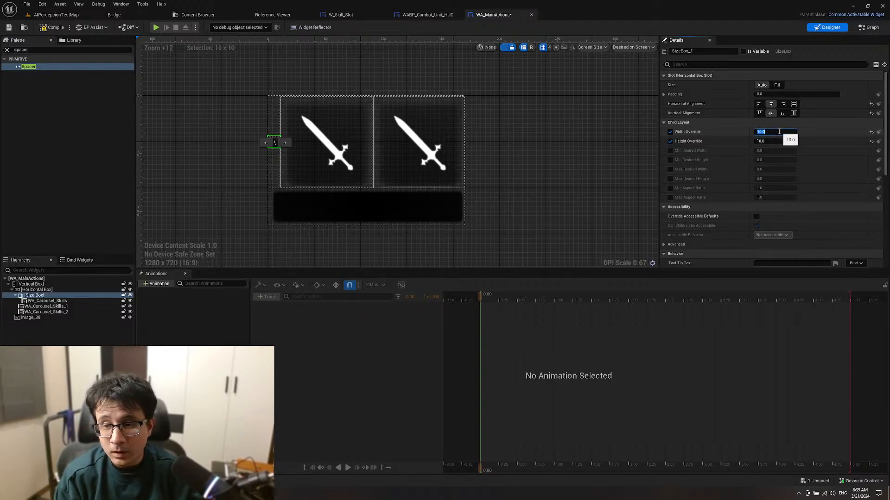
right_drag(606, 156, 621, 161)
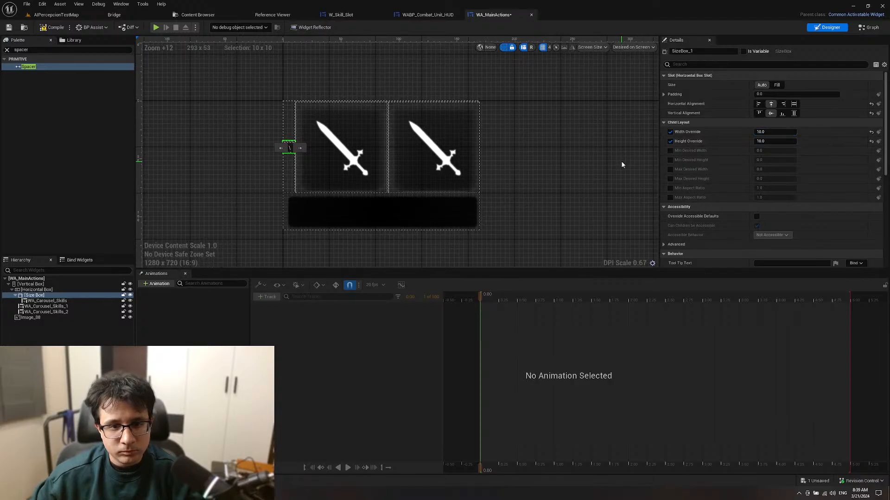
Step: Open W_Skill_Slot in the designer and examine its Border's padding, brush tint and image size
key(ctrl+space)
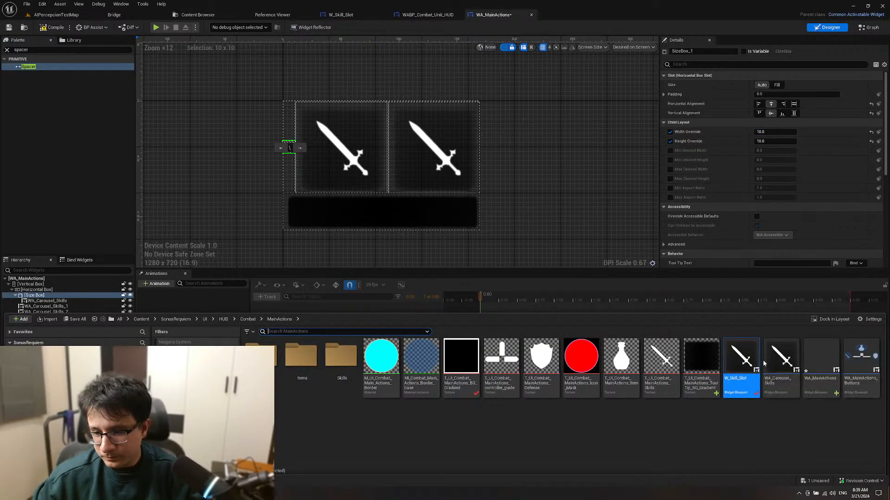
double_click(740, 371)
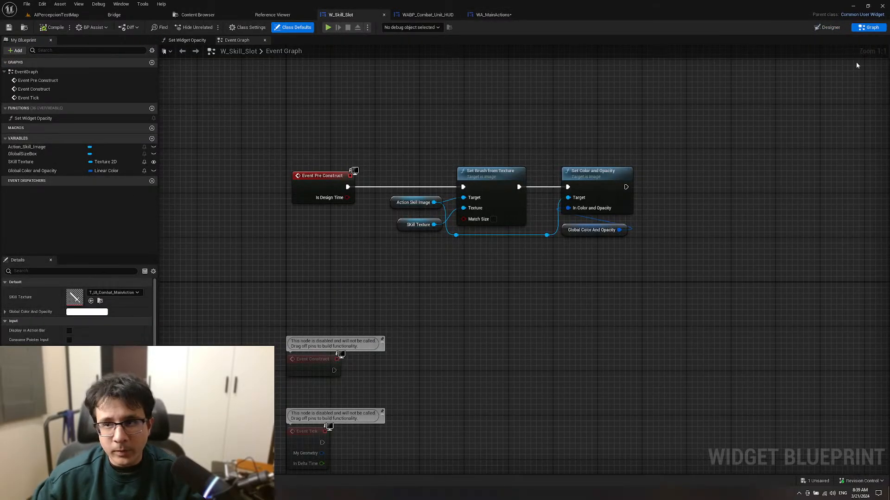
click(828, 27)
scroll(345, 107, up, 5)
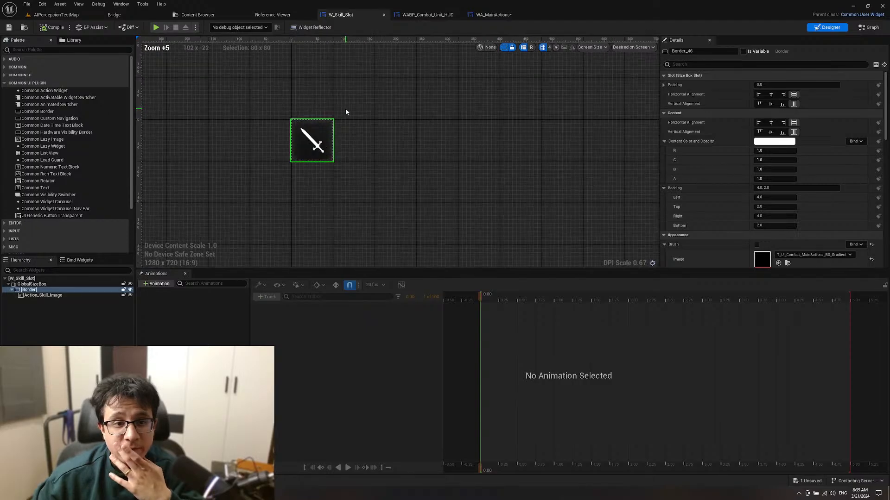
scroll(343, 145, up, 4)
scroll(764, 198, down, 3)
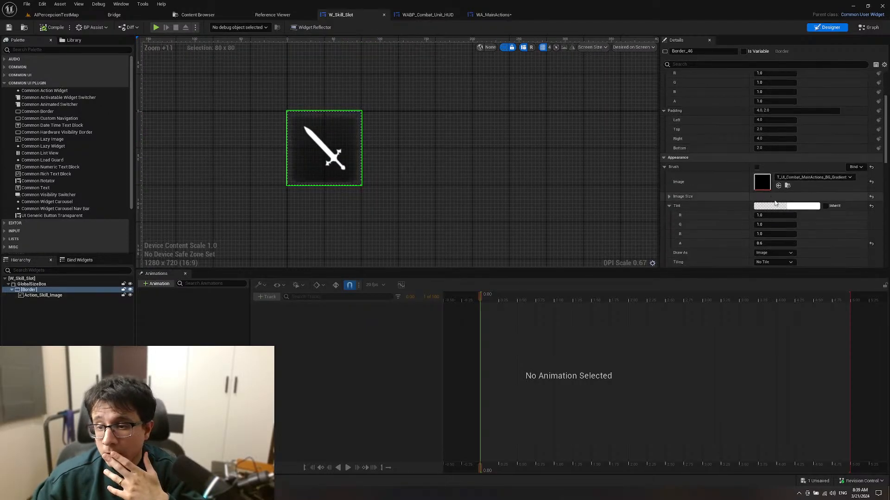
scroll(800, 216, down, 2)
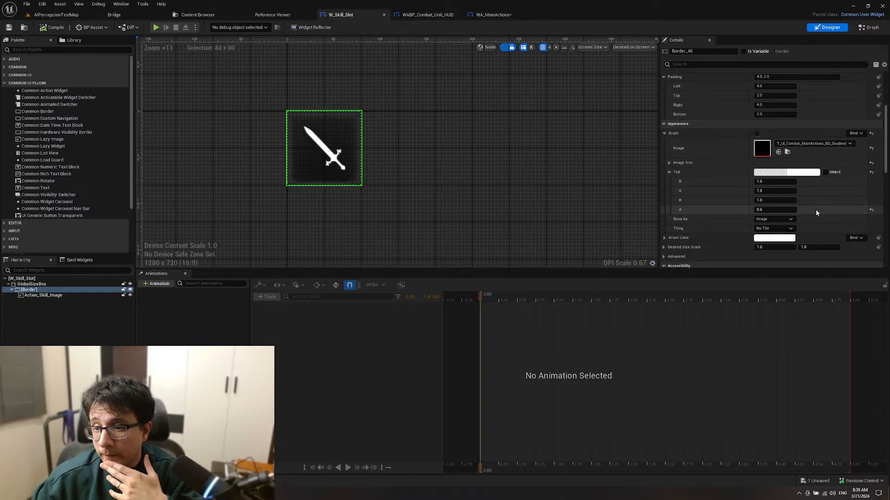
click(669, 164)
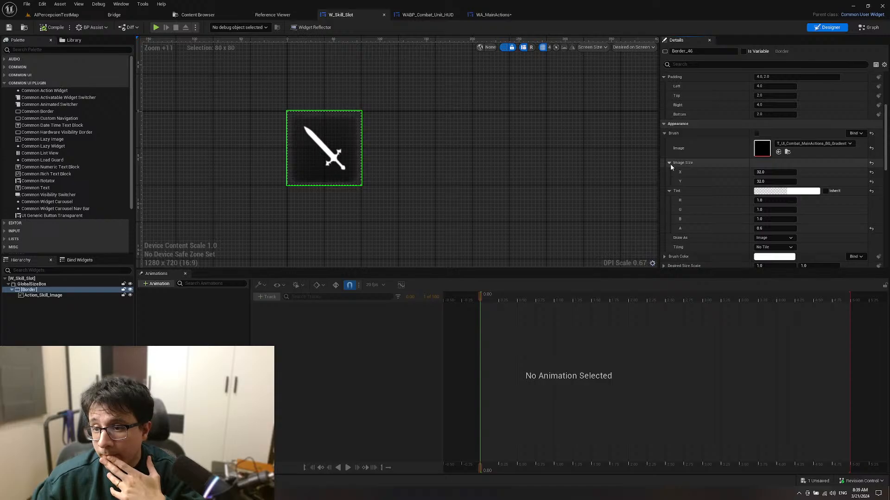
Step: Return to WA_MainActions, open the sword icon texture to check its dimensions, and close it
click(494, 17)
scroll(498, 134, up, 4)
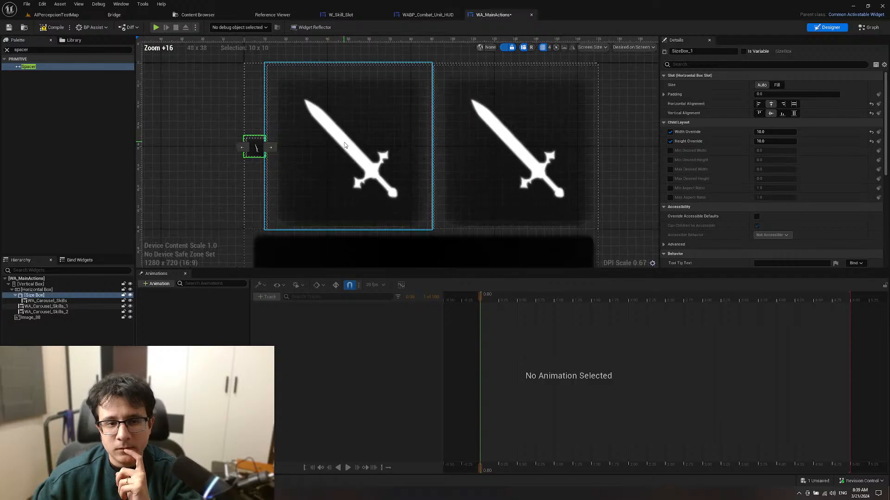
scroll(498, 133, down, 3)
key(ctrl+space)
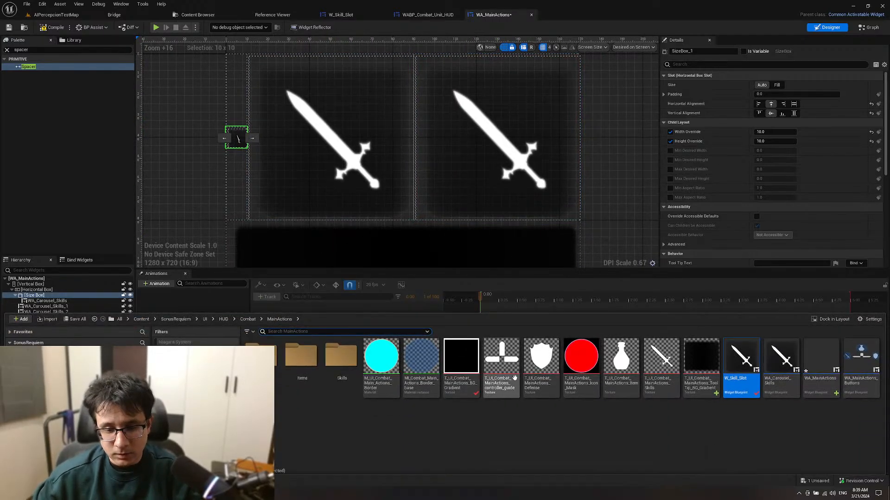
double_click(648, 357)
scroll(361, 259, up, 4)
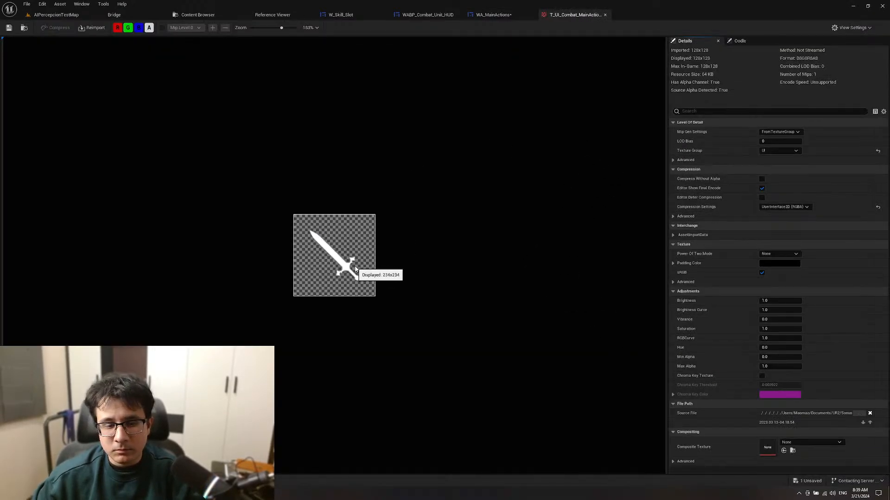
middle_click(574, 13)
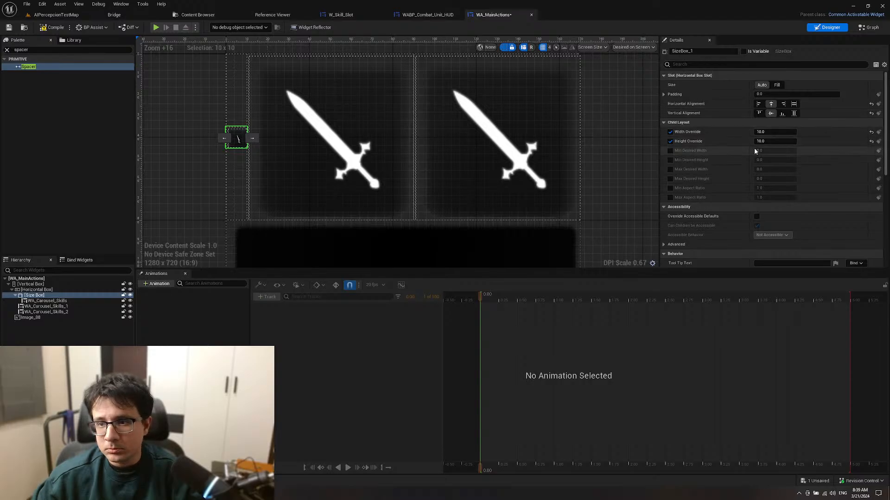
Step: Set the first carousel's Size Box width and height overrides to 64
click(772, 134)
text(64)
key(Tab)
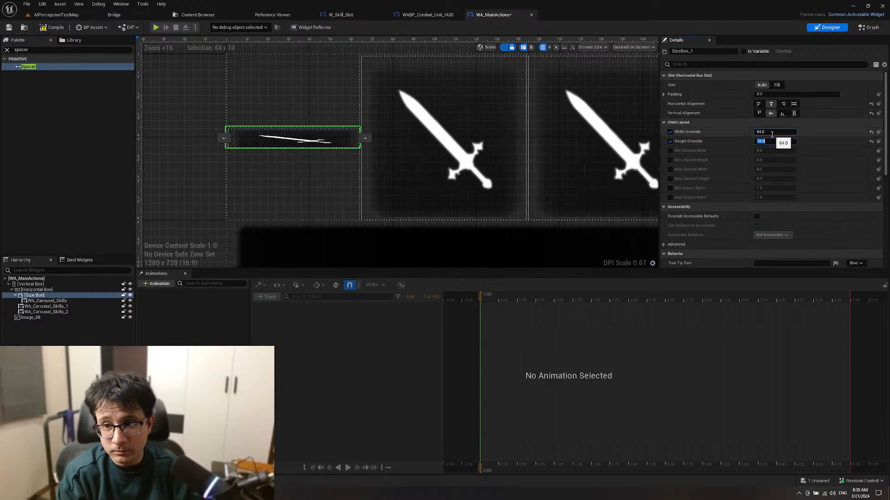
text(64)
key(Return)
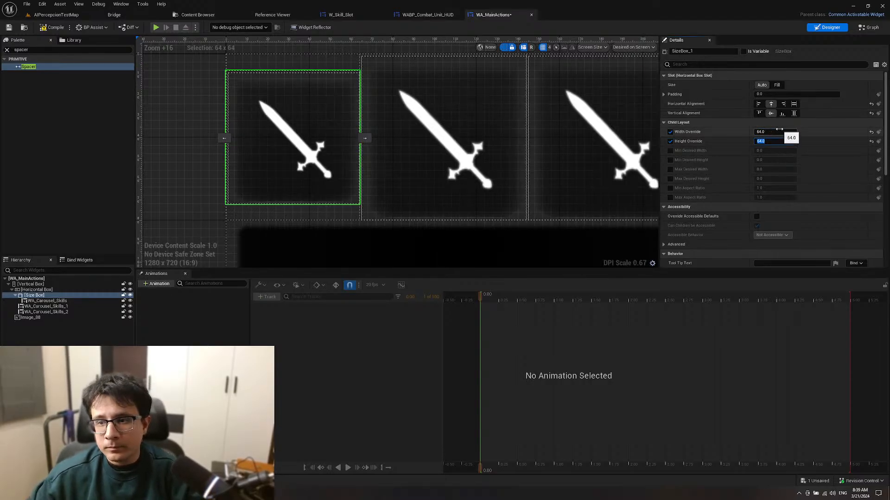
Step: Reduce the first carousel's Size Box width and height overrides to 32
click(771, 132)
text(32)
key(Tab)
text(32)
key(Return)
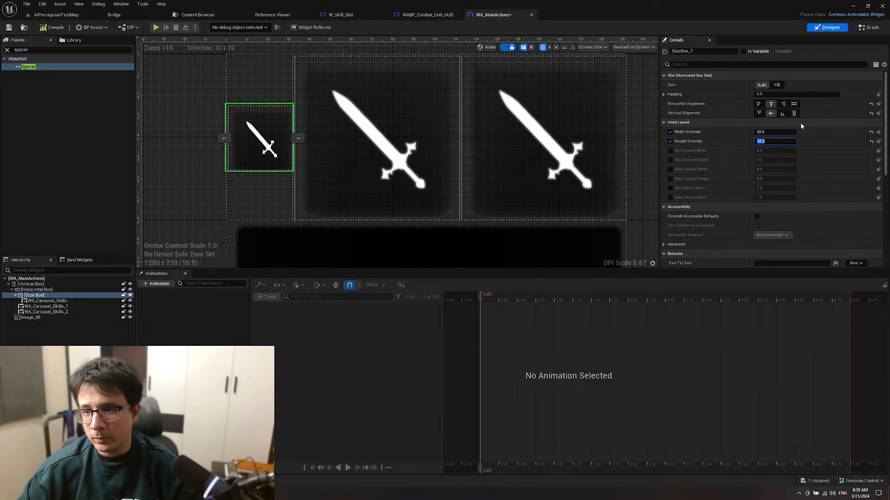
Step: Align the first carousel's Size Box to the bottom of the row and compare it with the third carousel
click(782, 114)
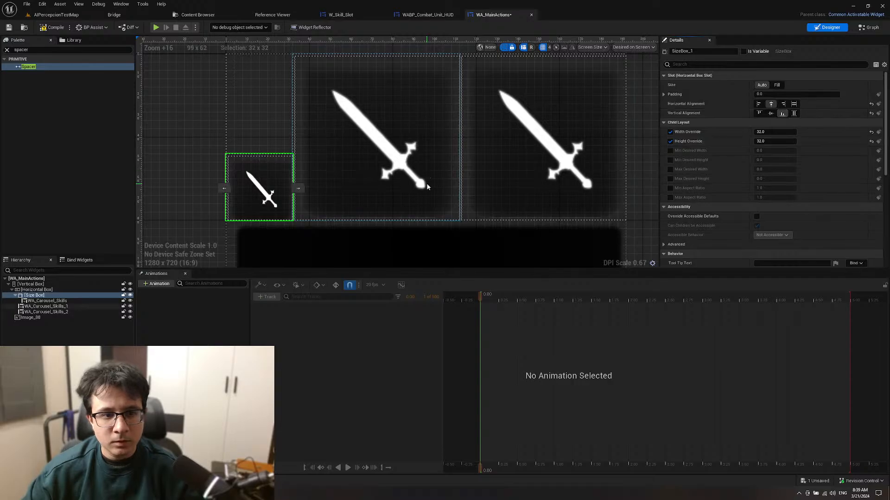
scroll(623, 143, down, 5)
click(570, 144)
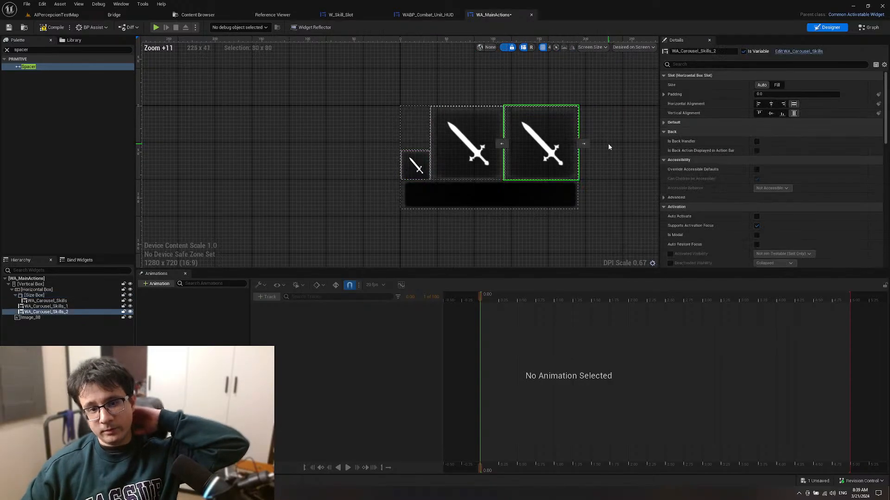
click(419, 175)
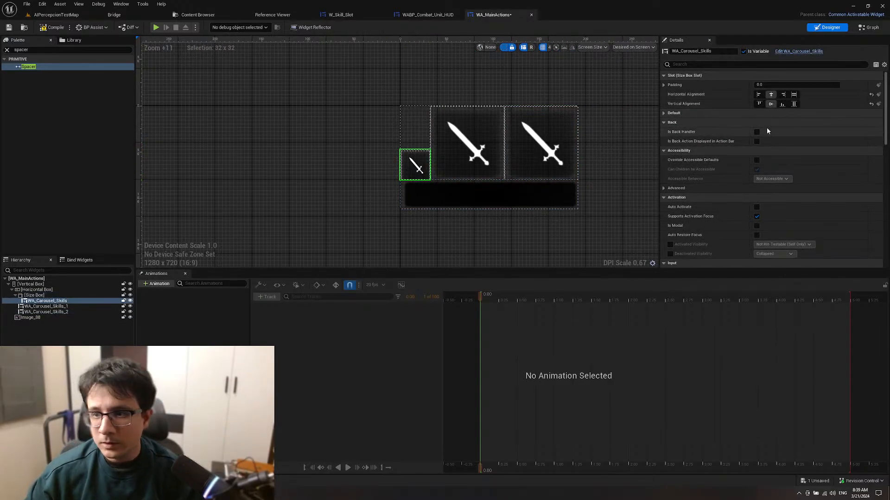
Step: Set the first carousel's Size Box width and height overrides to 50 and deselect it
click(34, 295)
click(783, 132)
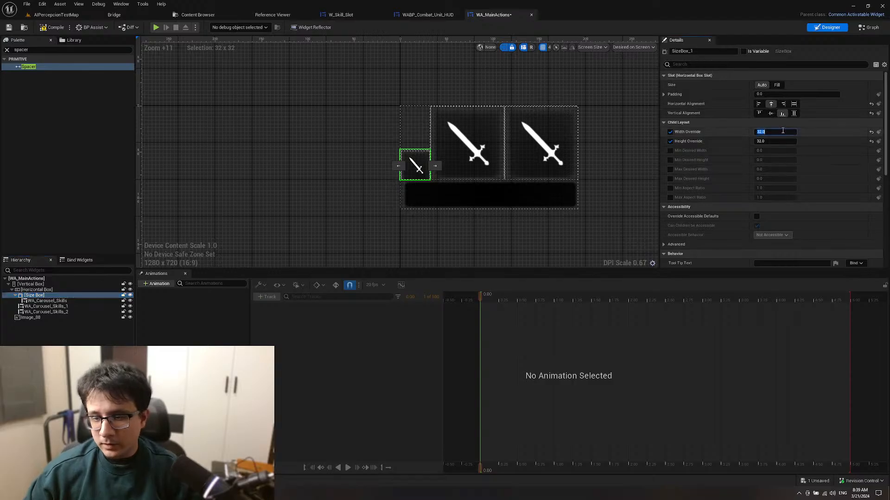
text(50)
key(Tab)
text(50)
key(Return)
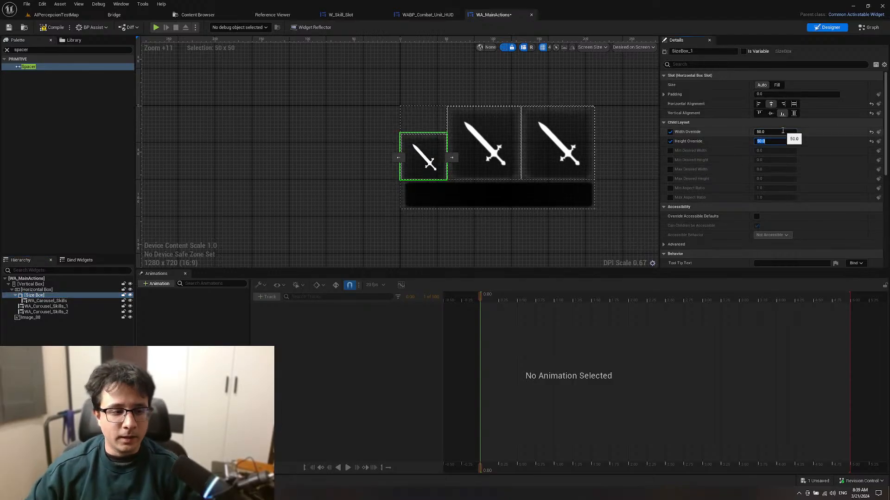
right_drag(608, 208, 585, 210)
click(596, 204)
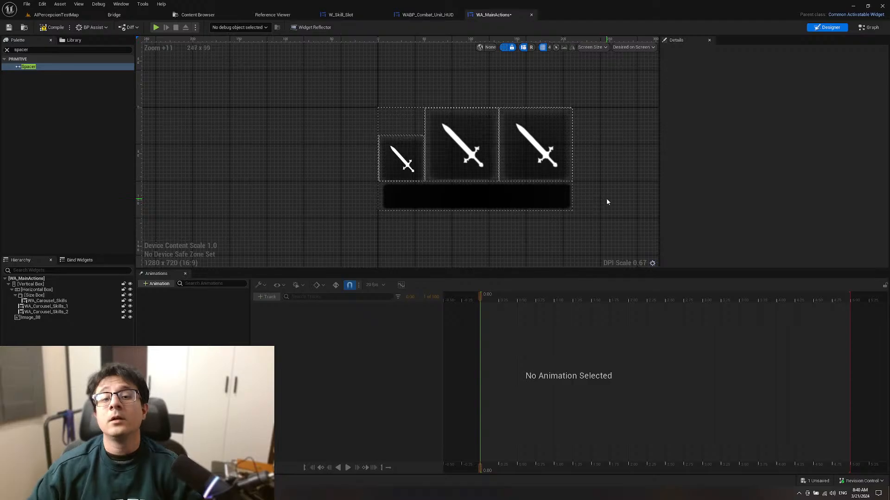
Step: Wrap WA_Carousel_Skills_2, the rightmost carousel widget, in a Size Box
scroll(398, 190, up, 5)
scroll(487, 160, down, 2)
click(534, 146)
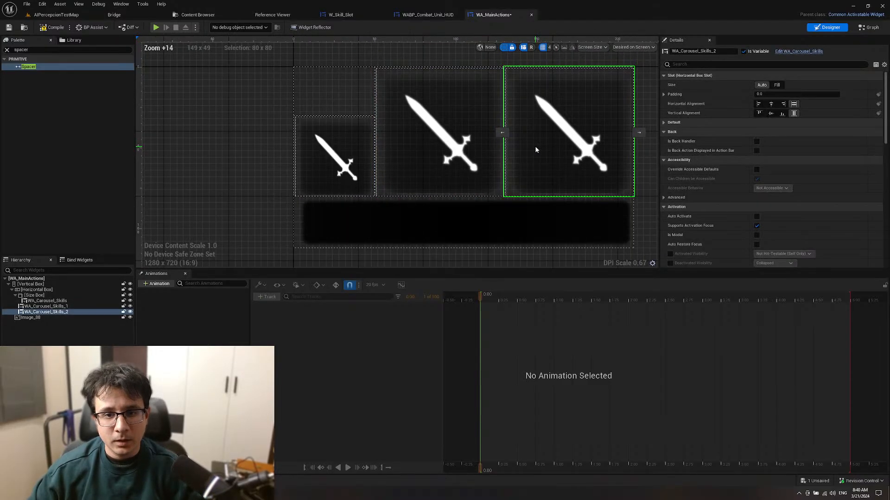
right_click(58, 313)
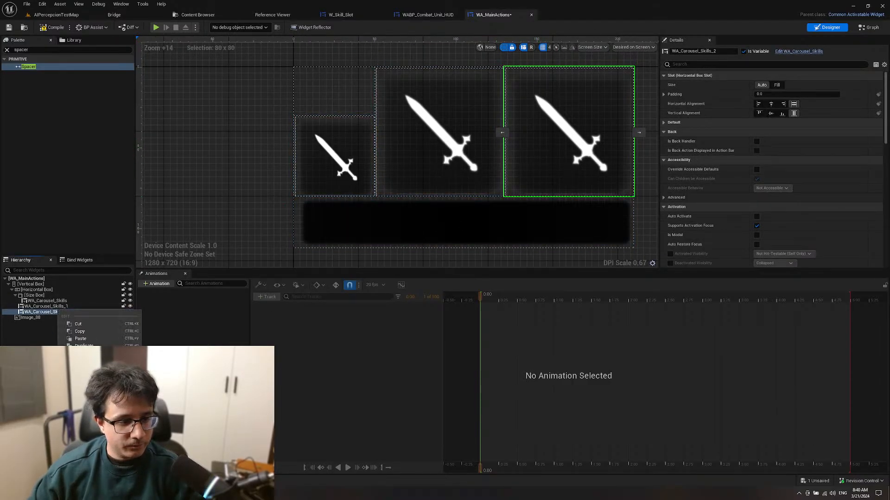
click(159, 430)
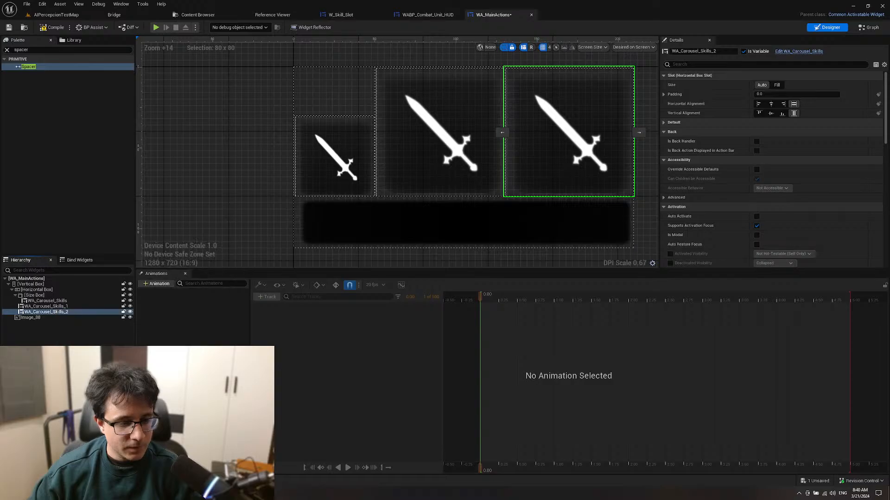
Step: Enable the width and height overrides on the new Size Box and set both to 50
click(45, 313)
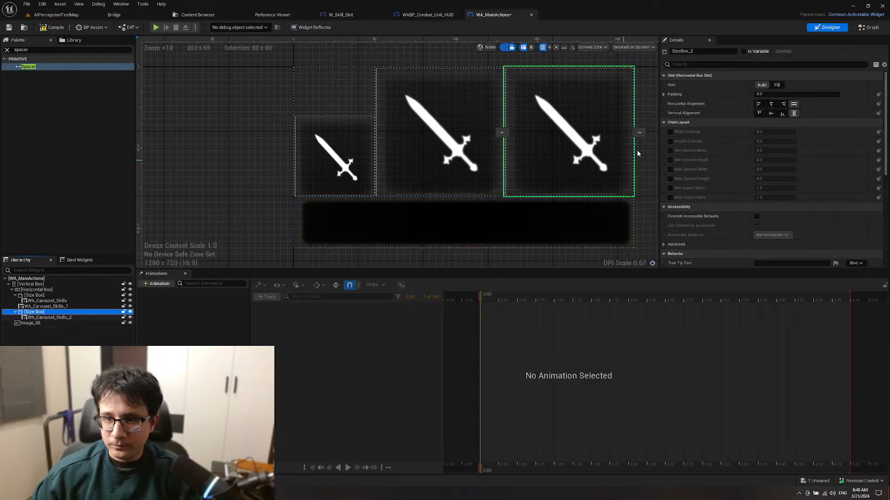
click(36, 295)
click(41, 313)
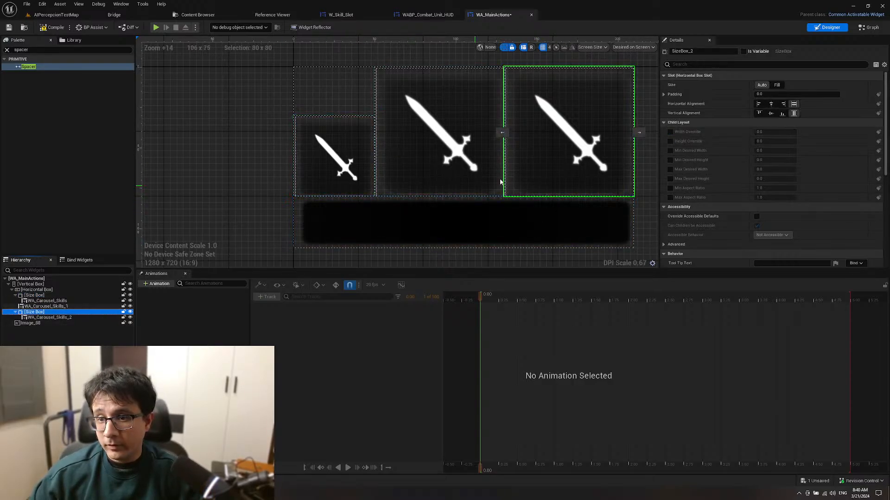
click(670, 132)
click(670, 141)
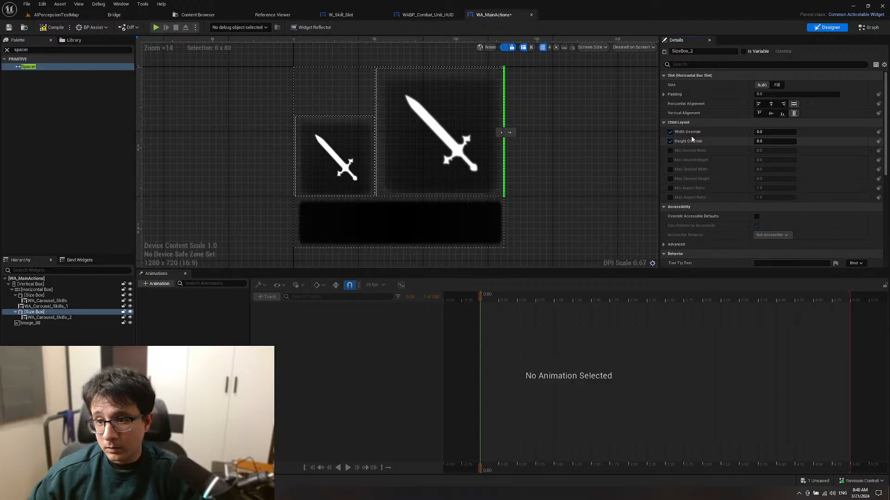
click(762, 132)
text(50)
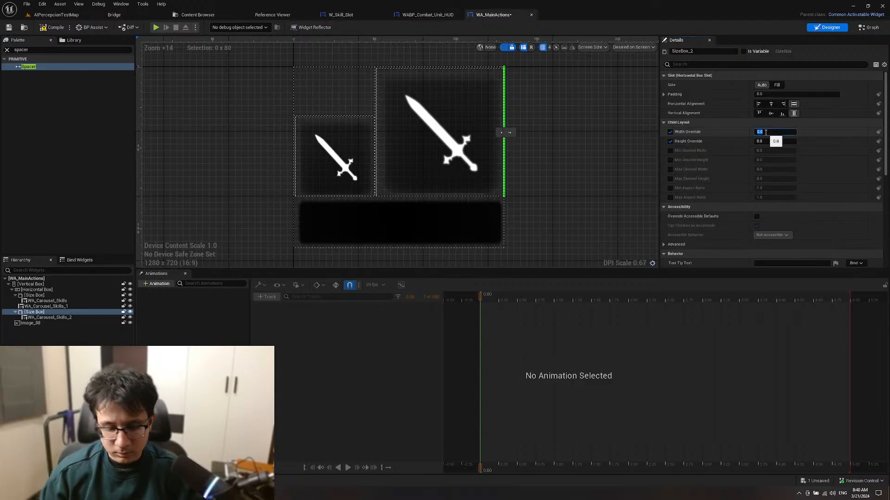
key(Return)
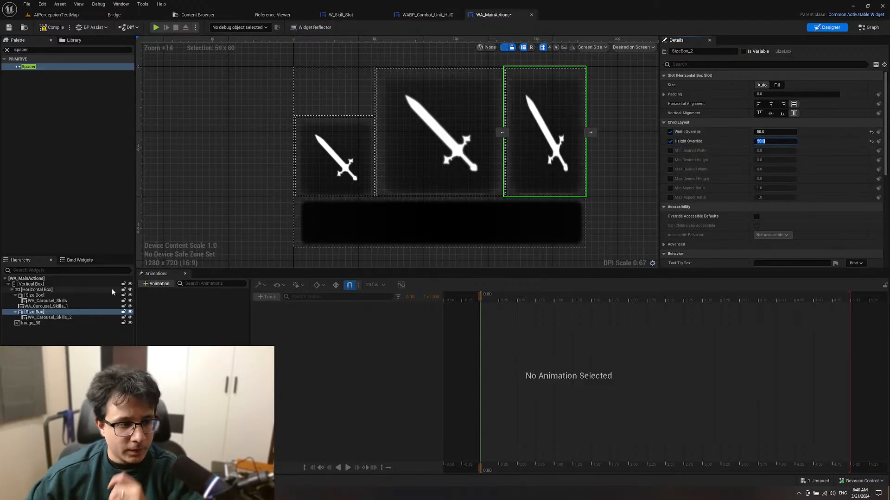
Step: Check the first Size Box's alignment, and center WA_Carousel_Skills_2 horizontally and vertically within its own Size Box
click(34, 296)
click(44, 301)
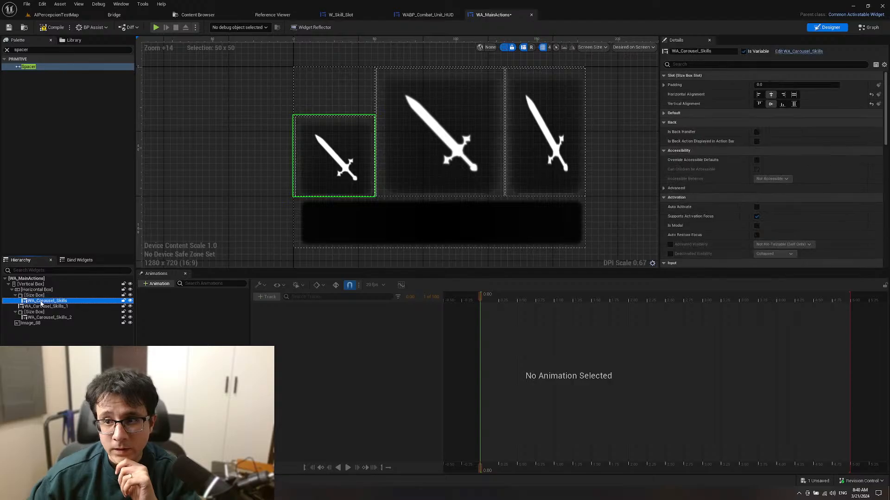
click(44, 295)
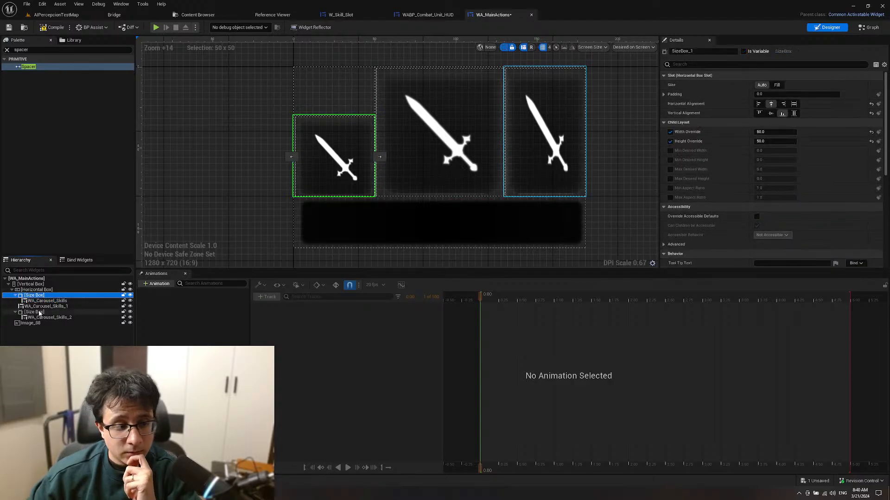
click(38, 312)
click(39, 317)
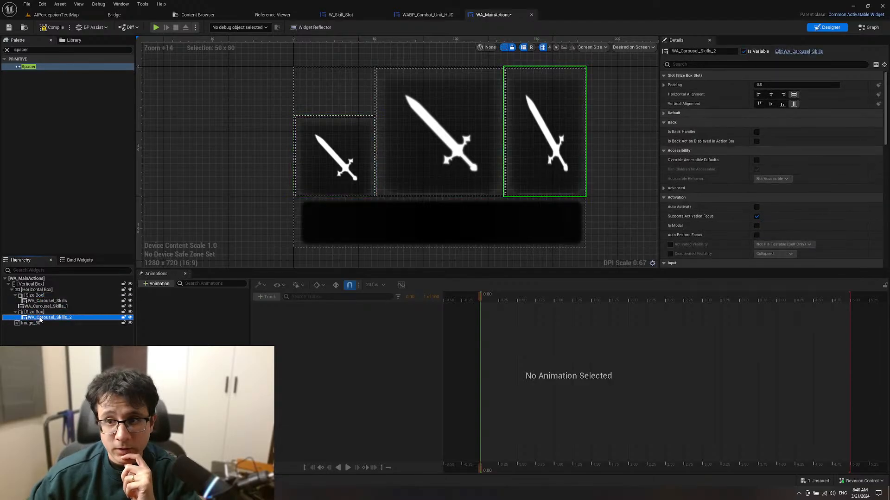
click(771, 94)
click(771, 104)
Step: Align the Size Box around WA_Carousel_Skills_2 to center horizontally and bottom vertically
click(49, 313)
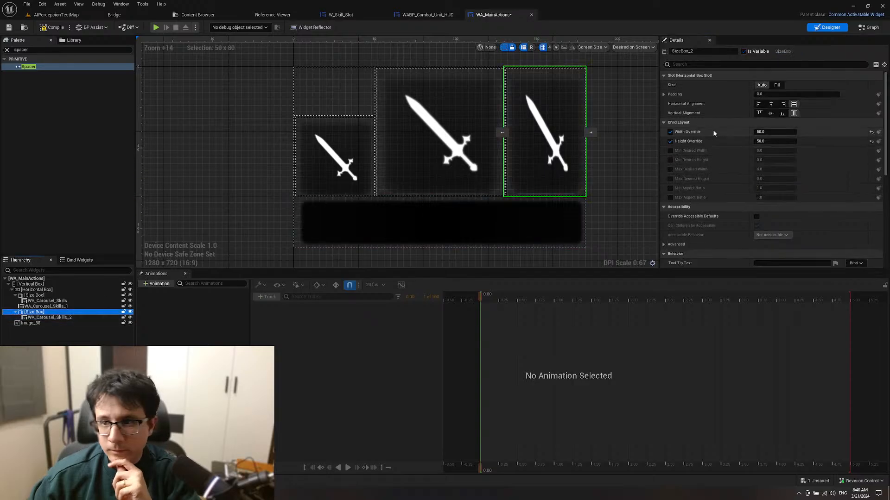
click(770, 104)
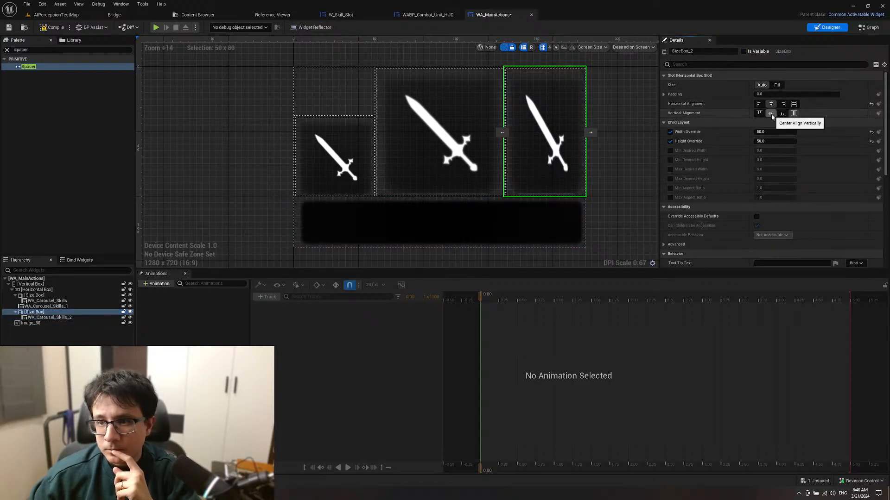
click(782, 113)
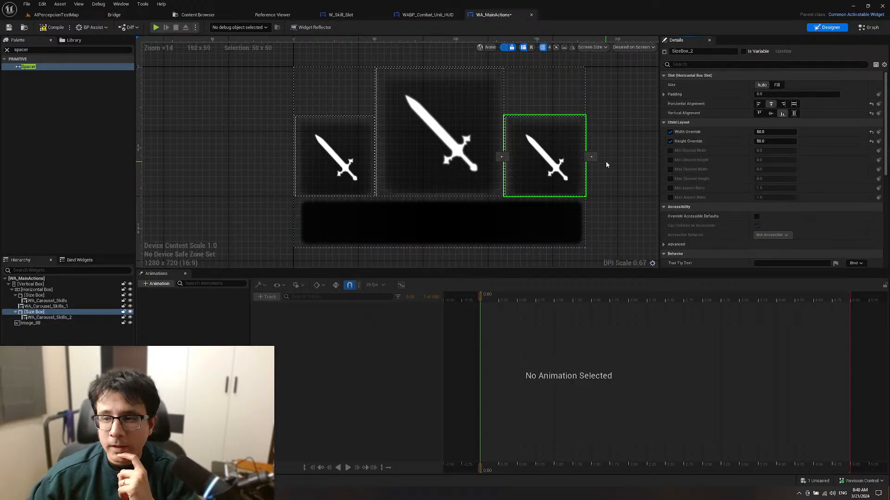
click(632, 135)
right_drag(632, 134, 549, 151)
scroll(549, 150, down, 5)
scroll(461, 176, up, 5)
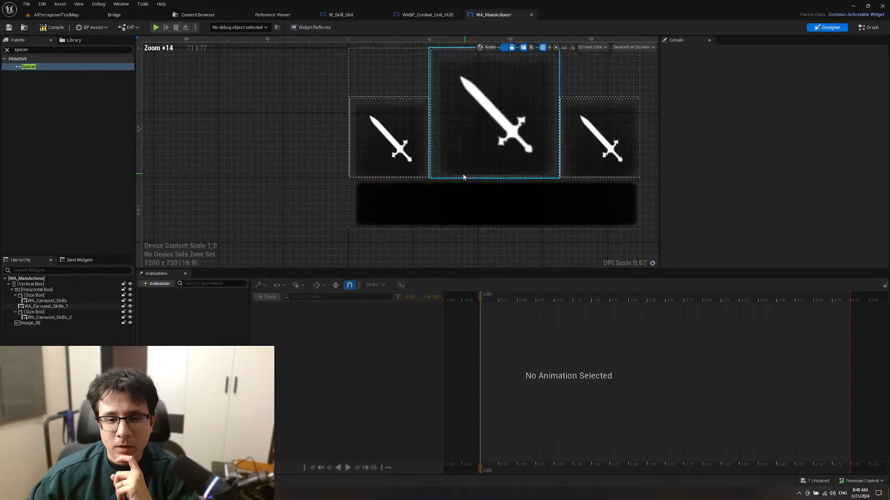
right_drag(449, 176, 342, 192)
Step: Set the Color and Opacity alpha of WA_Carousel_Skills and WA_Carousel_Skills_2 to 0.5
click(264, 174)
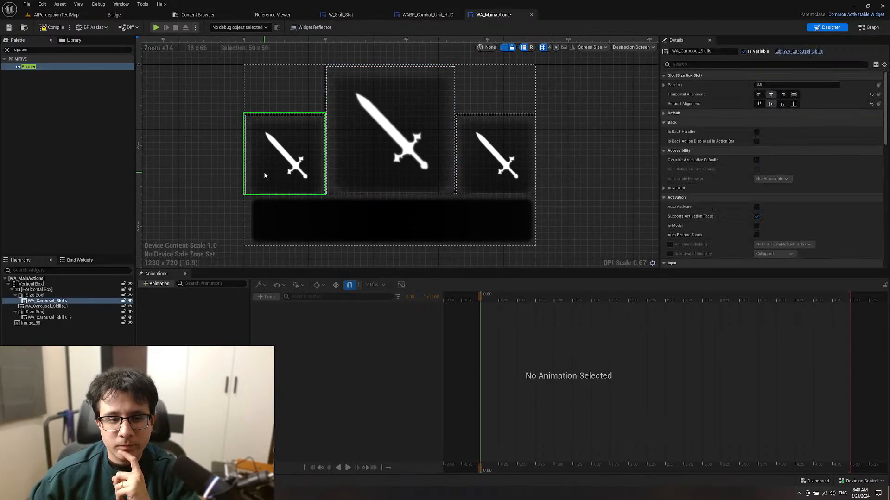
click(701, 65)
text(opaci)
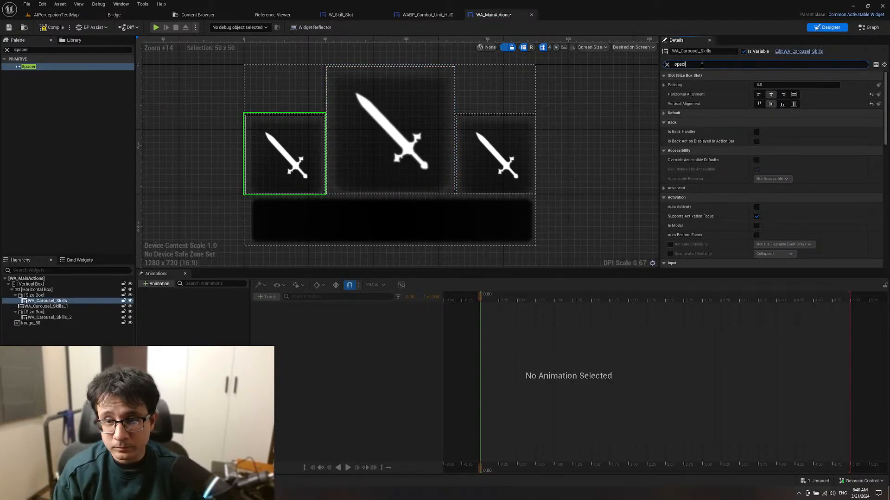
text(ty)
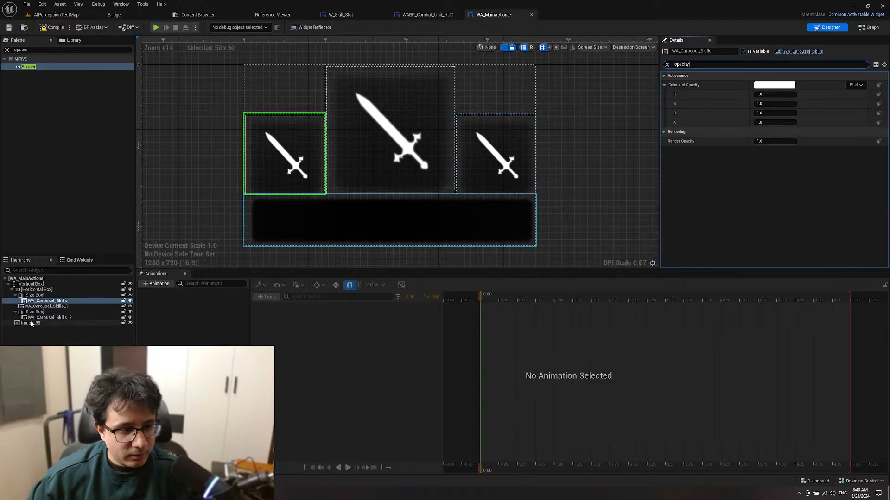
ctrl+click(45, 318)
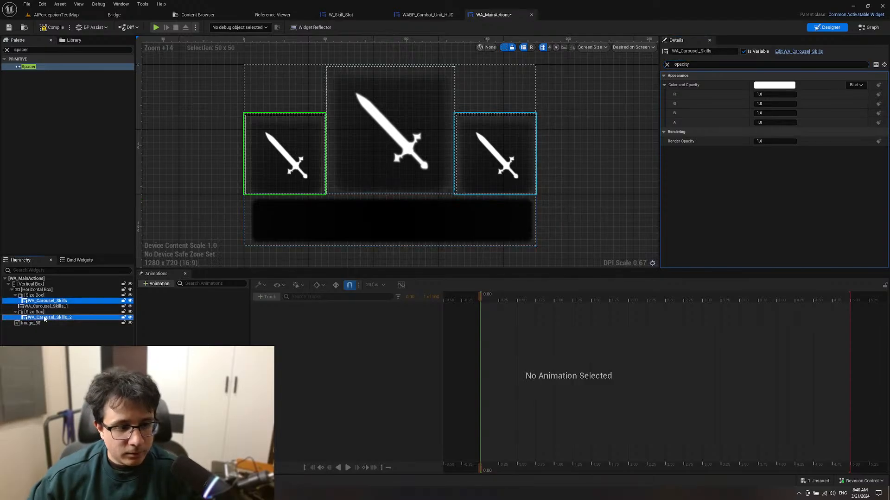
click(774, 122)
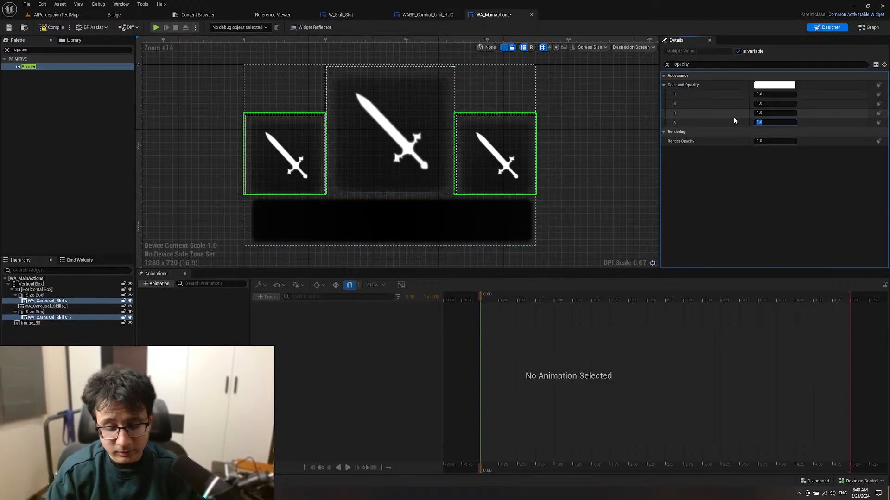
text(0.5)
key(Return)
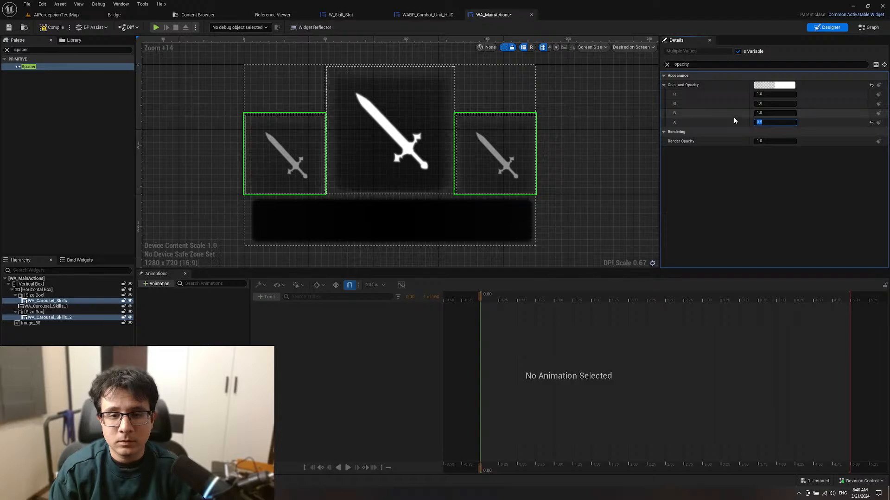
Step: Review the carousel layout and compile the widget blueprint
click(554, 167)
scroll(556, 164, down, 10)
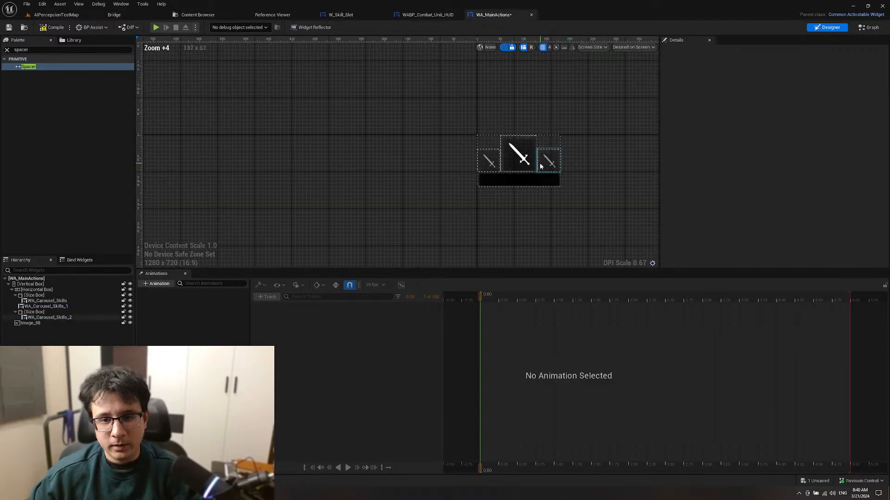
scroll(556, 167, up, 9)
click(46, 29)
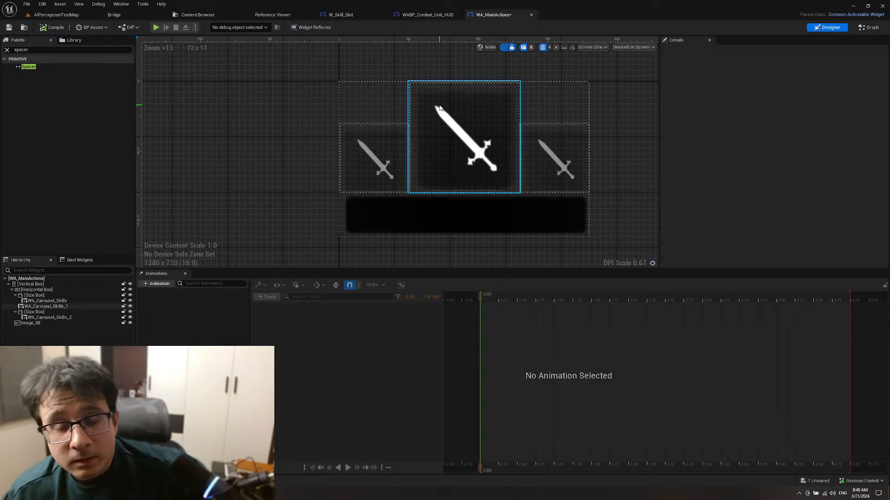
Step: Select the commented Next Page and Previous Page carousel initialization nodes in WABP_Combat_Unit_HUD's event graph, and return to WA_MainActions
click(429, 15)
drag(374, 120, 719, 320)
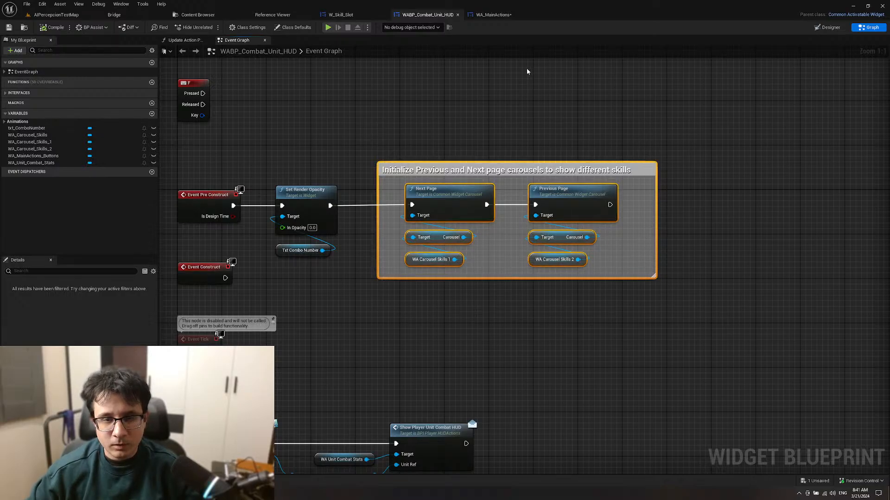
click(493, 15)
Step: Rename the left carousel widget, WA_Carousel_Skills, as WA_Carousel_Left
click(348, 179)
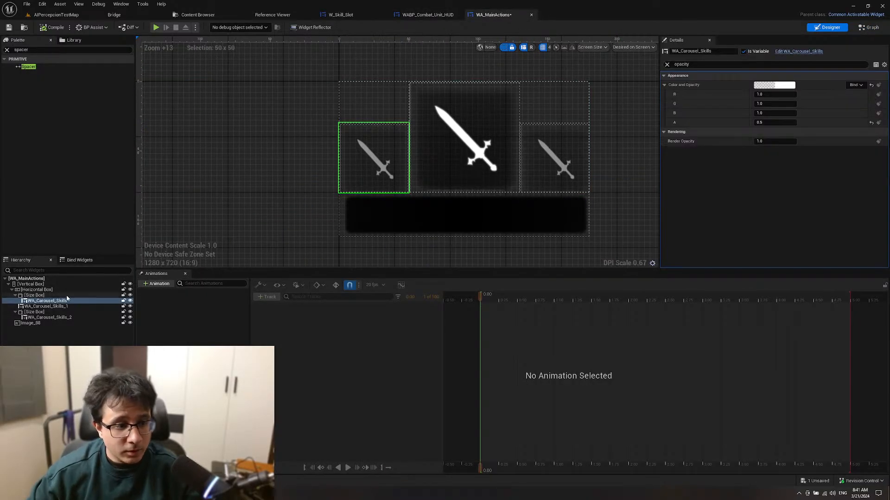
double_click(47, 301)
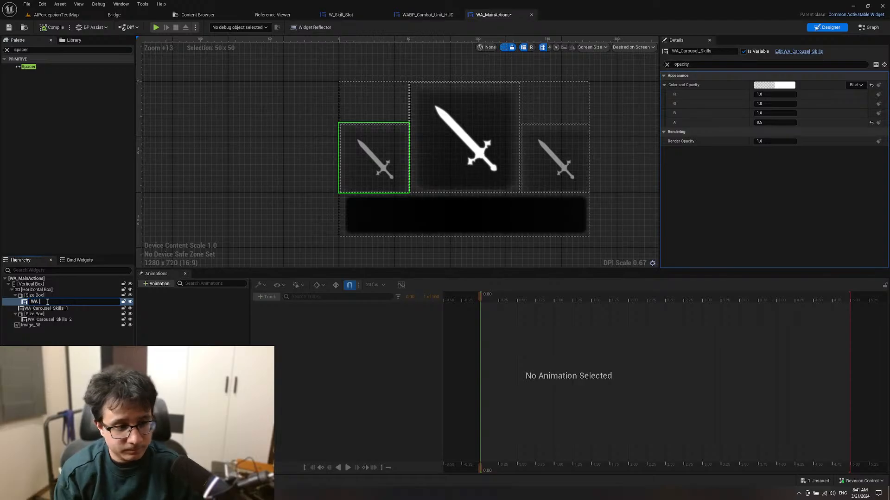
text(Le)
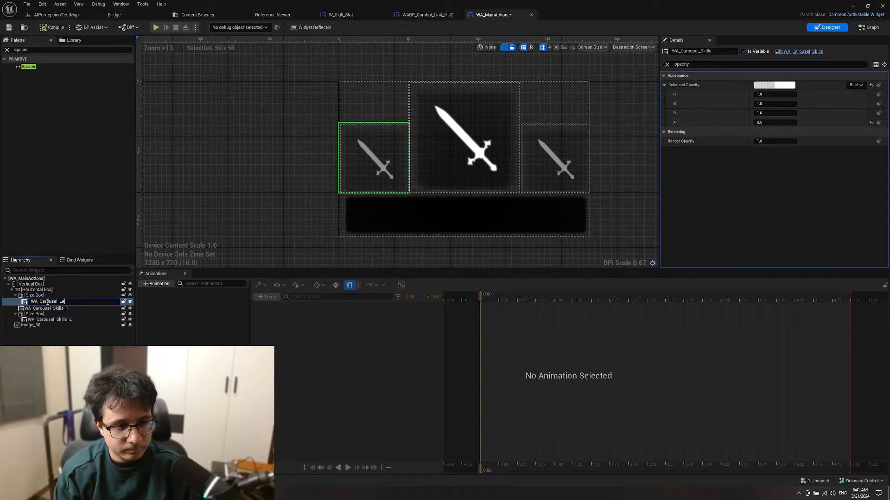
text(ft)
key(Return)
Step: Rename the right carousel widget, WA_Carousel_Skills_2, as WA_Carousel_Right
double_click(67, 318)
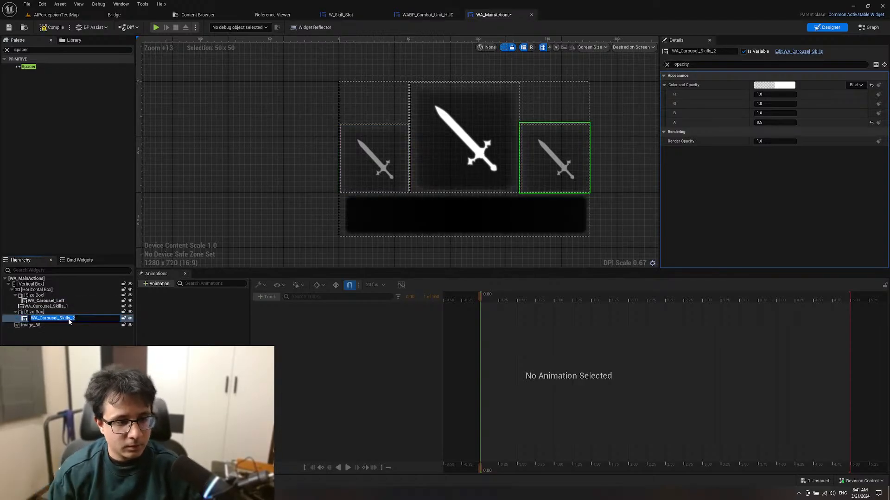
key(BackSpace)
key(BackSpace)
key(BackSpace)
key(BackSpace)
key(BackSpace)
key(BackSpace)
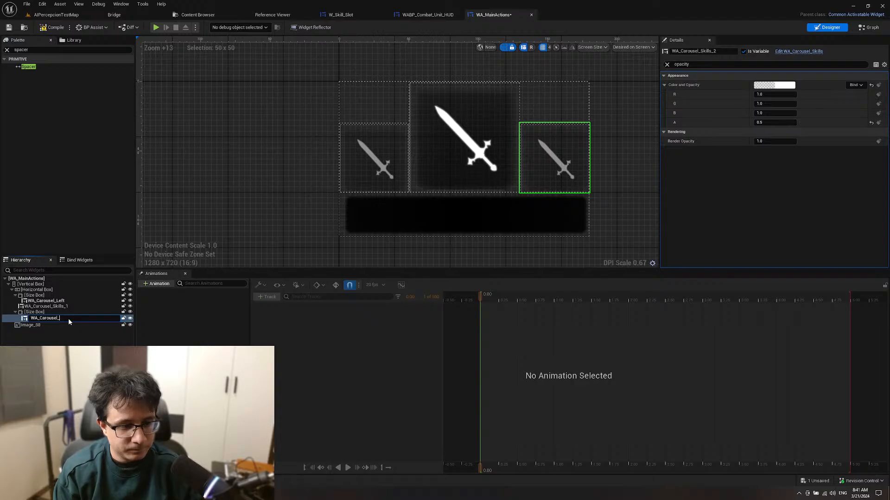
text(_Right)
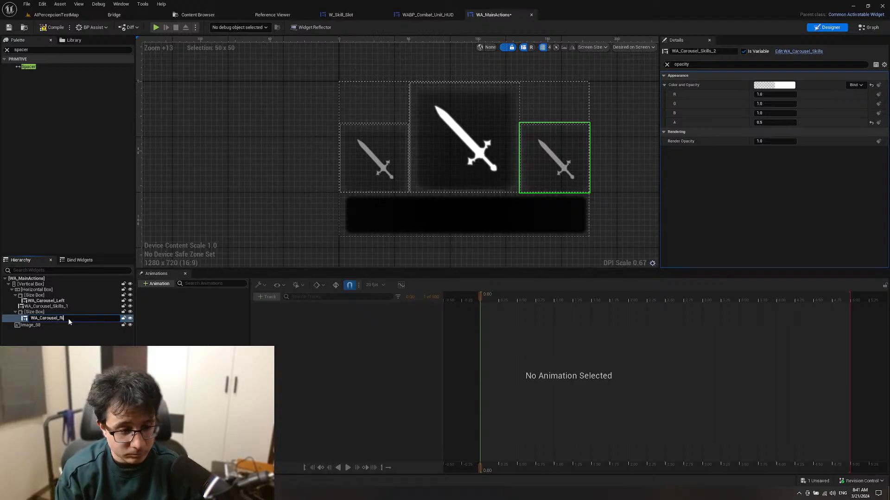
key(Return)
Step: Rename the middle carousel widget, WA_Carousel_Skills_1, as WA_Carousel_Main
click(67, 308)
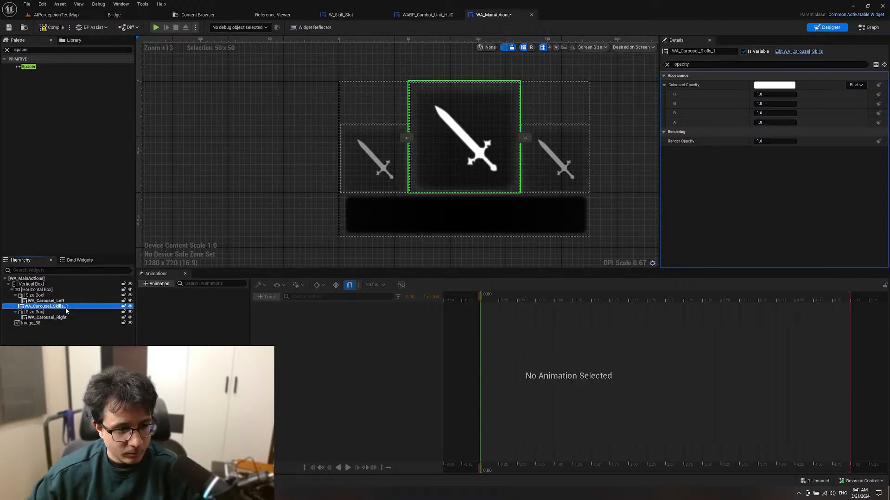
click(66, 308)
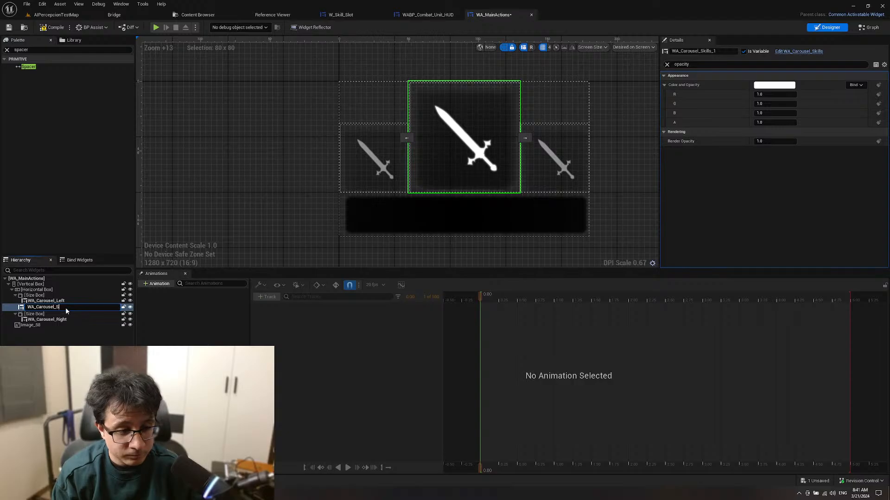
key(BackSpace)
text(Main)
key(Return)
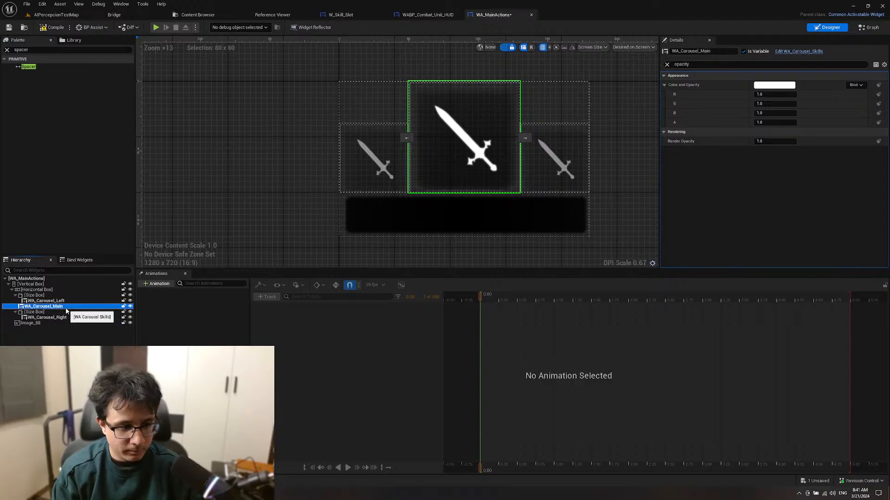
Step: Paste the carousel initialization nodes into WA_MainActions' event graph, place them beside the events and connect Event Construct to Next Page
click(70, 301)
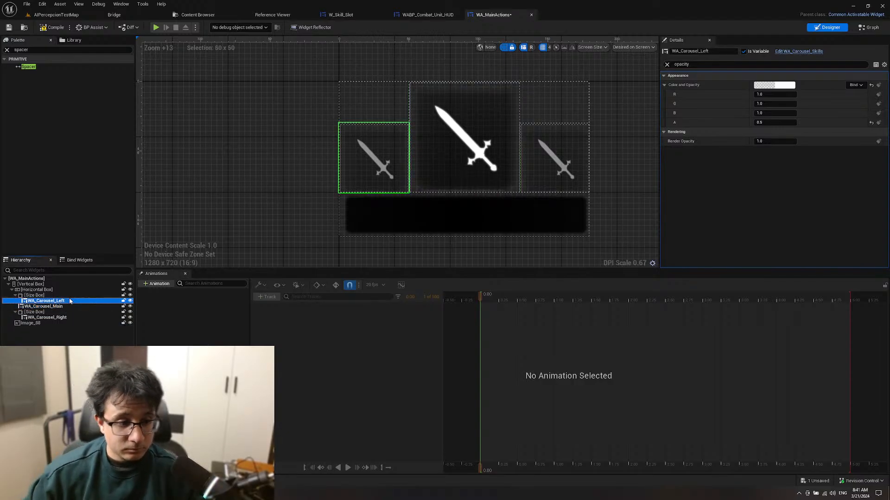
click(868, 27)
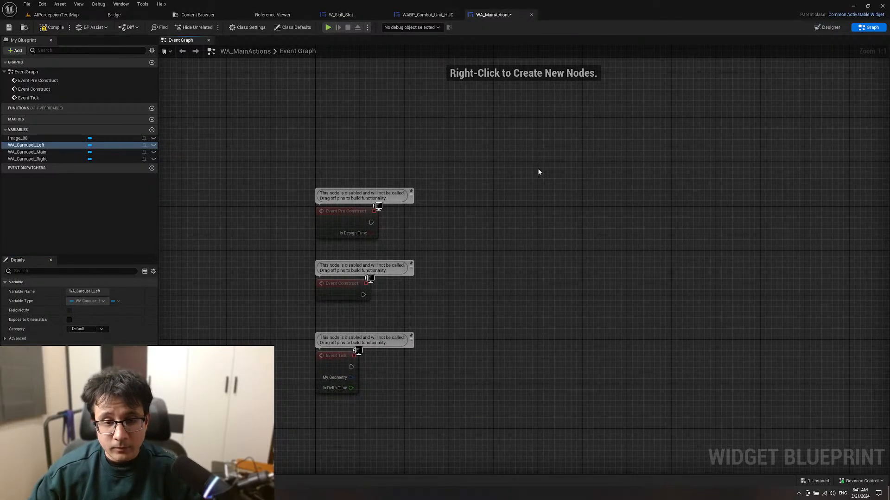
key(ctrl+v)
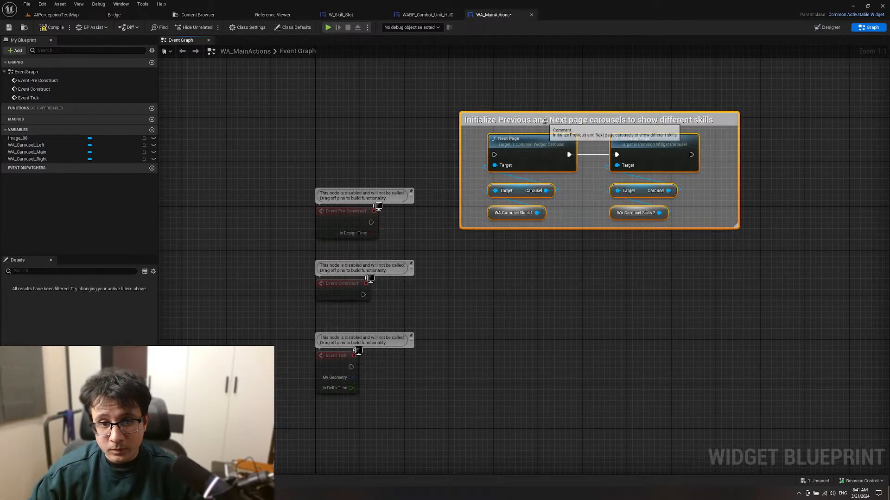
drag(541, 123, 553, 265)
right_drag(426, 314, 384, 295)
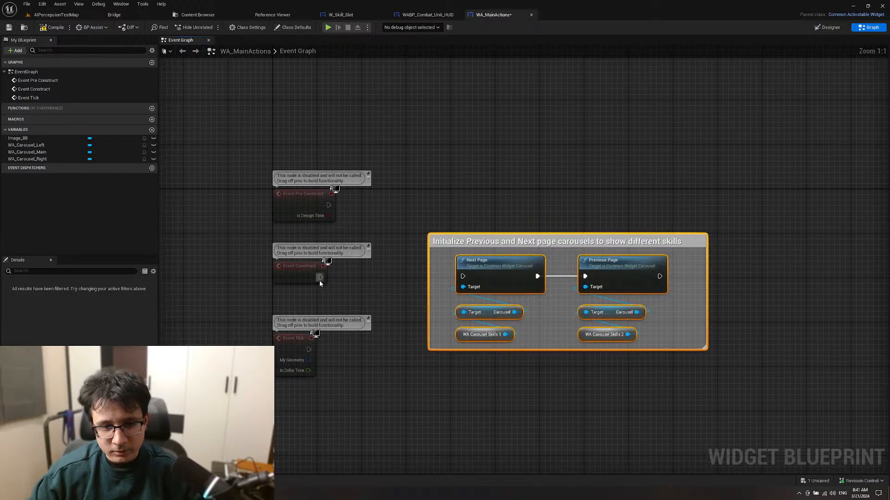
drag(320, 278, 459, 277)
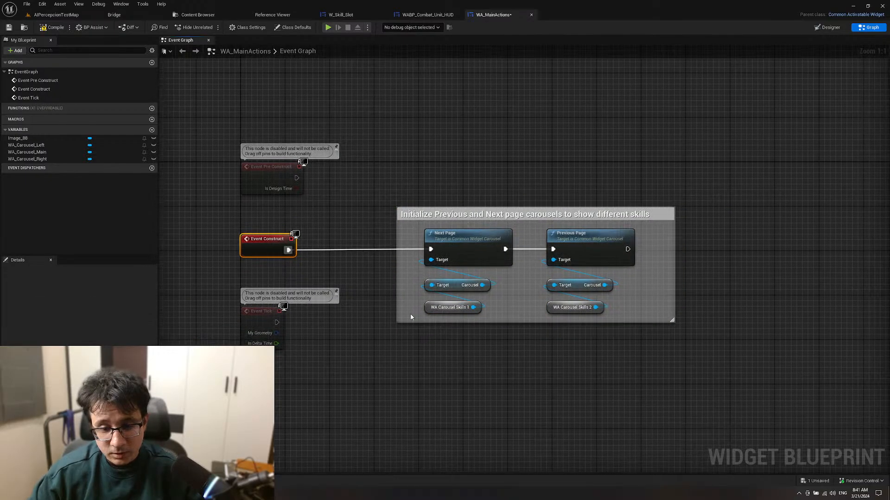
Step: Delete the outdated WA Carousel Skills 1 and WA Carousel Skills 2 reference nodes from the pasted group
click(449, 307)
key(Delete)
click(572, 307)
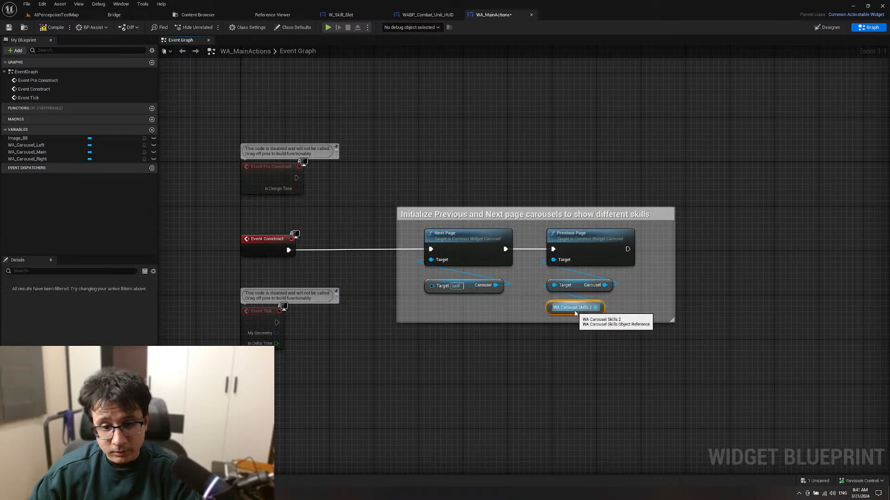
key(Delete)
Step: Connect WA_Carousel_Left to Next Page's Carousel getter and WA_Carousel_Right to Previous Page's Carousel getter, placing both references inside the comment
drag(26, 145, 431, 290)
drag(361, 297, 411, 313)
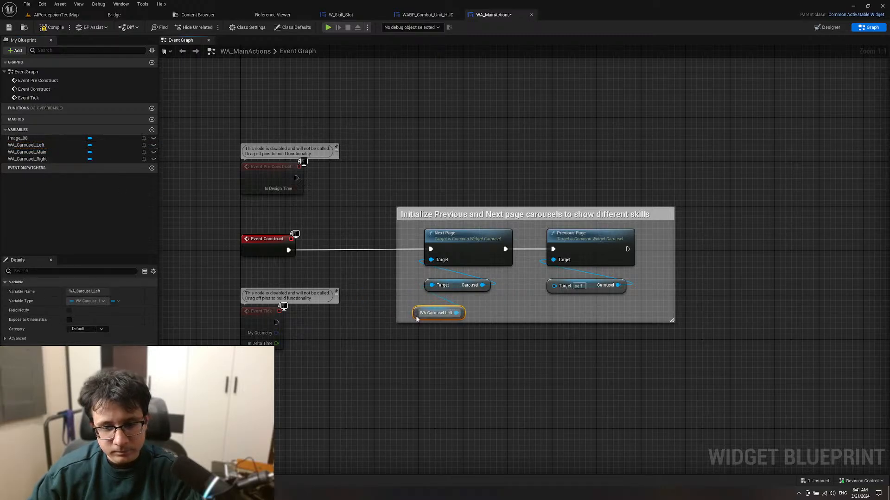
click(44, 159)
drag(44, 159, 554, 286)
drag(486, 296, 515, 312)
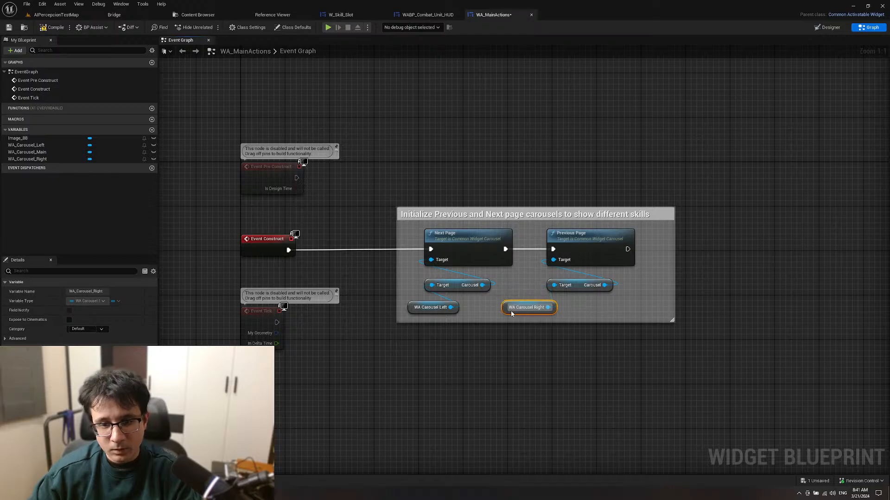
Step: Delete the commented Next Page and Previous Page initialization group from WABP_Combat_Unit_HUD's event graph and compile the blueprint
click(419, 15)
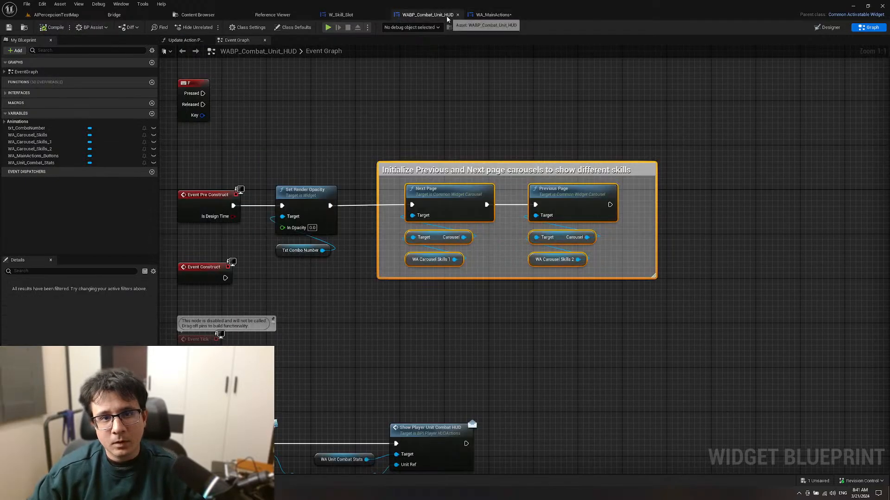
right_drag(428, 140, 504, 209)
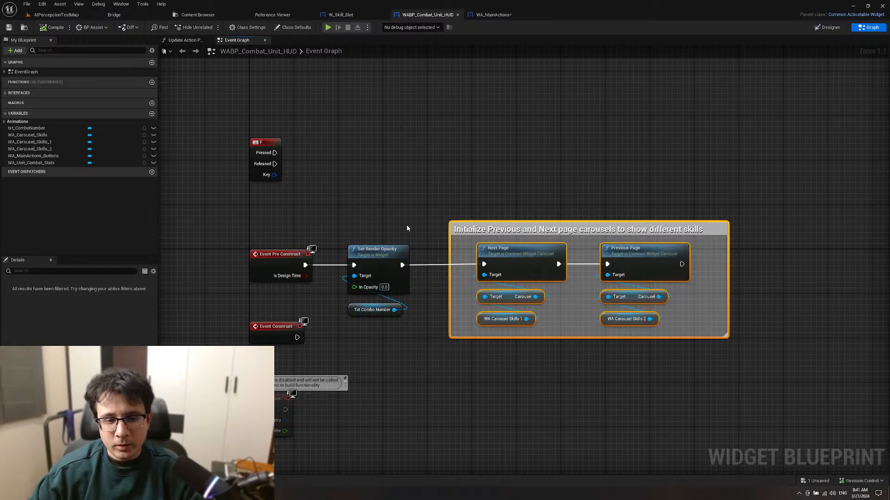
drag(428, 179, 782, 398)
key(Delete)
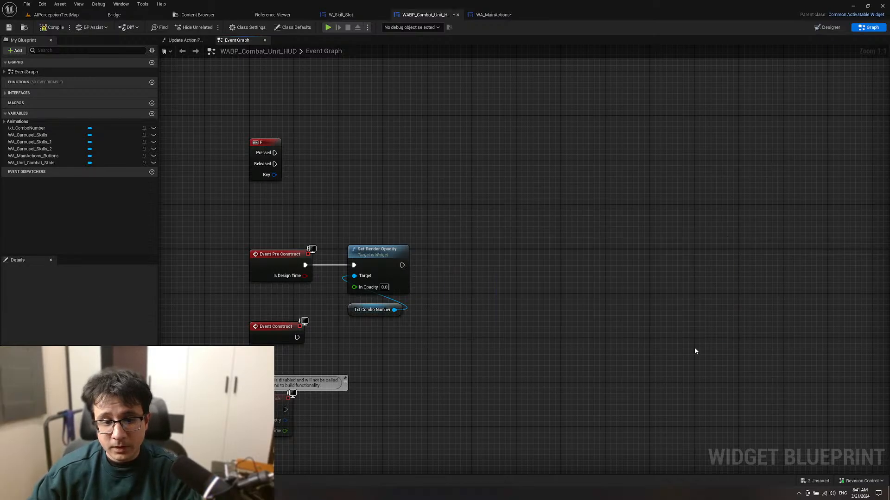
click(51, 28)
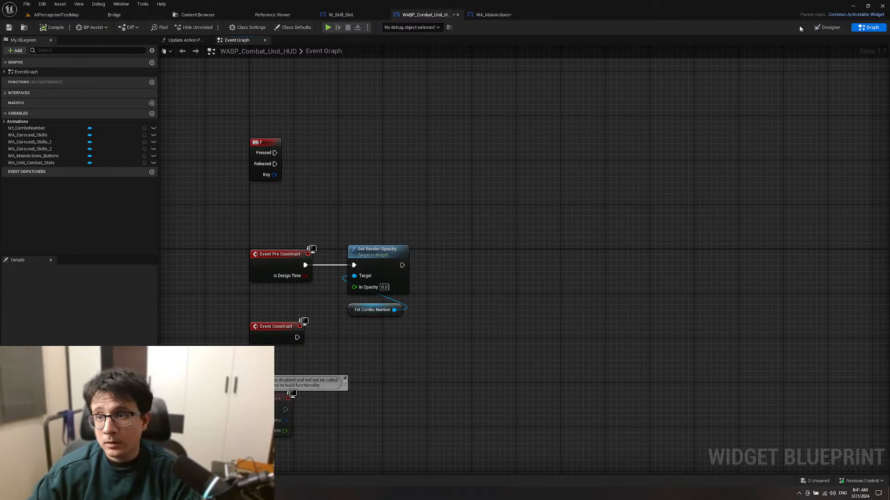
Step: Delete the three old skill carousel widgets from WABP_Combat_Unit_HUD's canvas in the designer
click(826, 28)
scroll(532, 232, up, 5)
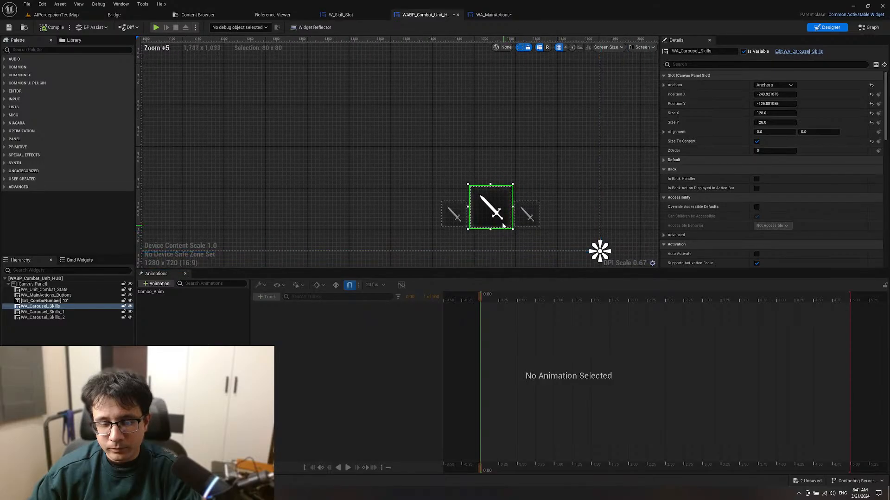
key(Delete)
click(536, 212)
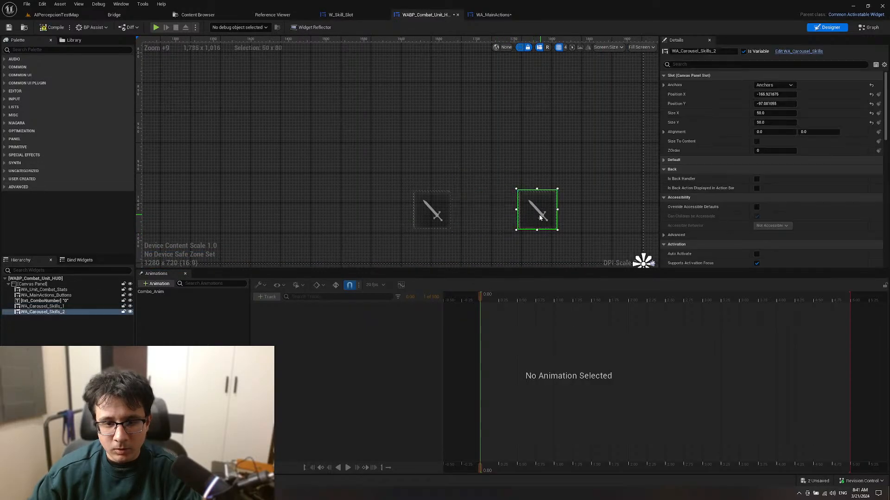
key(Delete)
click(431, 211)
key(Delete)
Step: Add the WA_MainActions widget near the HUD canvas's lower-right corner and enable Size To Content
key(ctrl+space)
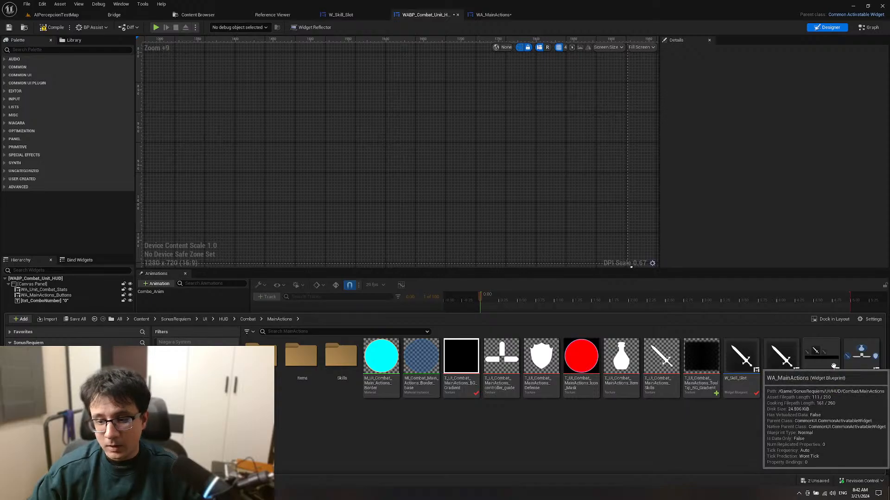
drag(820, 361, 393, 165)
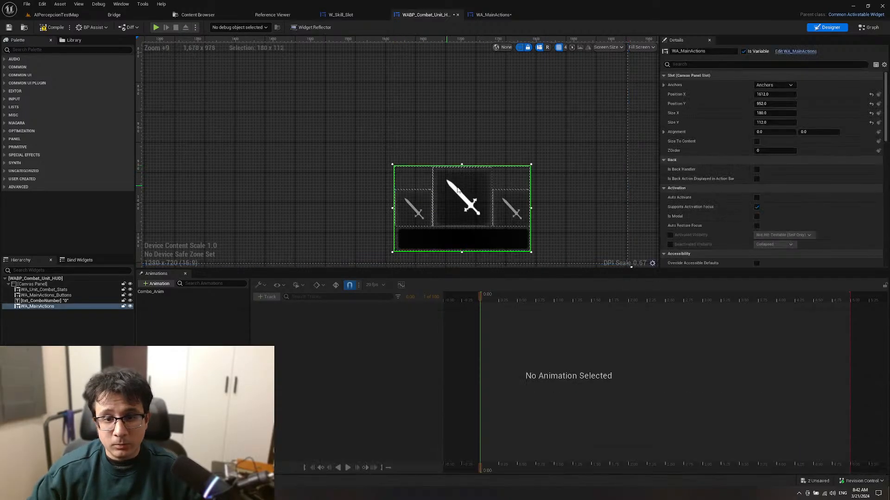
click(757, 142)
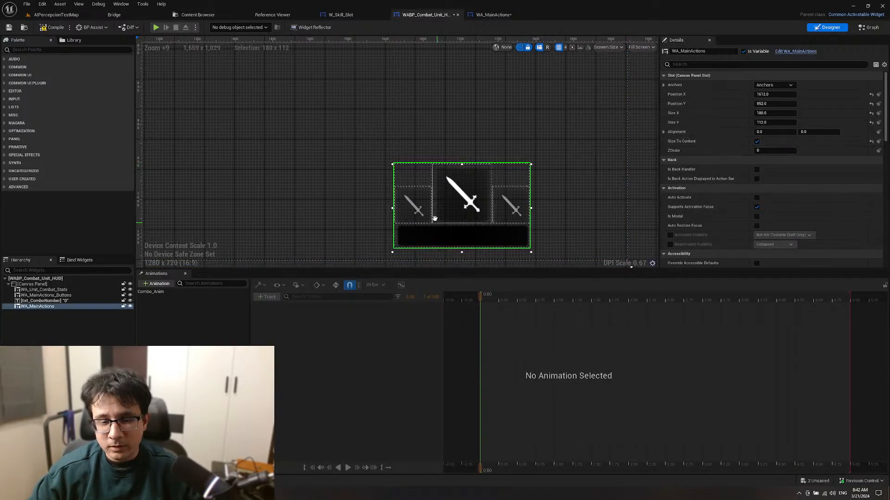
Step: Anchor WA_MainActions to the canvas's bottom-right corner and move it slightly up and to the right
scroll(433, 215, down, 3)
click(784, 89)
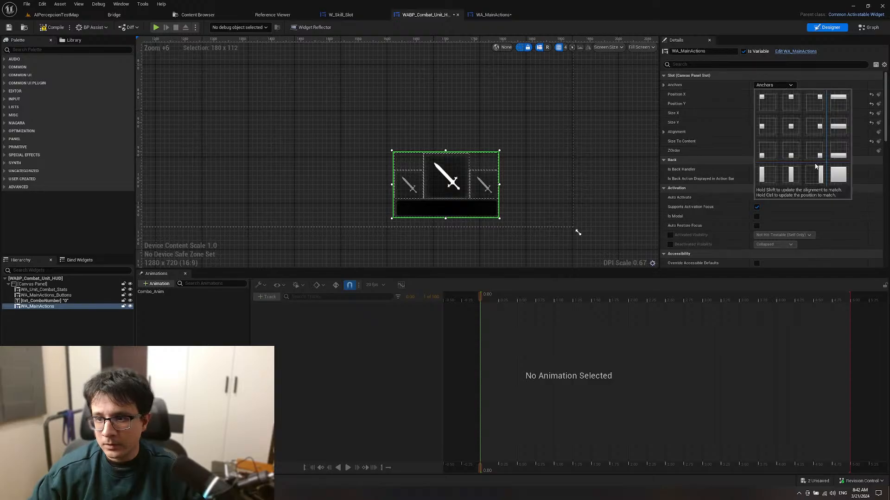
click(815, 160)
drag(458, 191, 471, 179)
click(540, 167)
Step: Compare the placement and edge margins of WA_MainActions with those of WA_MainActions_Buttons on the HUD canvas
scroll(630, 160, down, 8)
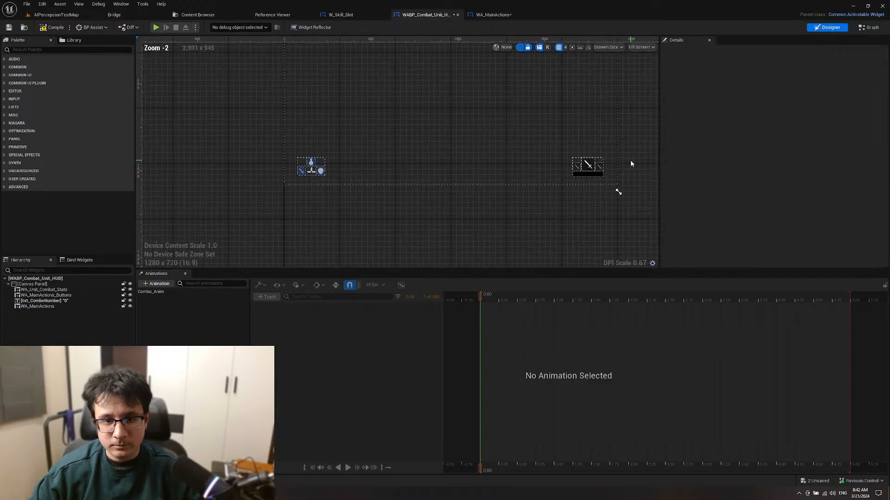
scroll(332, 175, up, 8)
right_drag(429, 186, 0, 213)
scroll(250, 149, down, 1)
right_drag(249, 147, 618, 161)
scroll(617, 163, down, 7)
right_drag(526, 163, 432, 175)
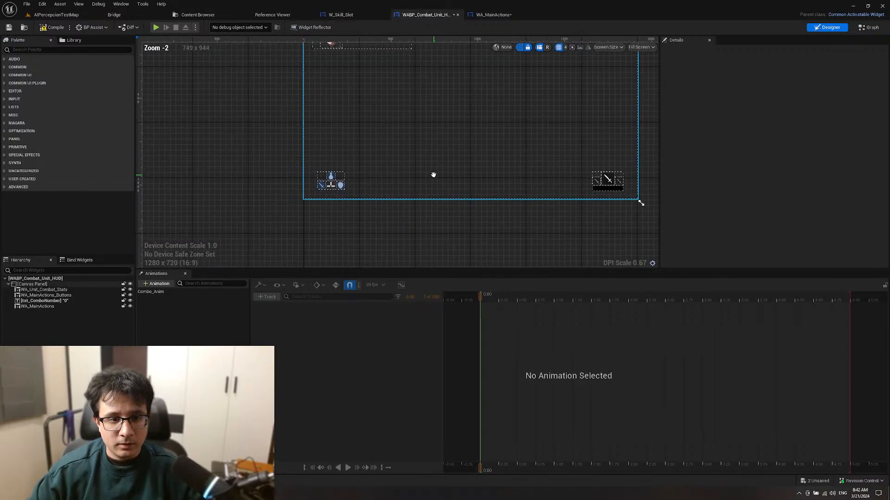
scroll(339, 185, up, 7)
scroll(326, 170, down, 6)
scroll(502, 139, down, 4)
right_drag(502, 139, 217, 203)
scroll(440, 181, up, 13)
click(428, 163)
scroll(417, 170, down, 9)
click(425, 165)
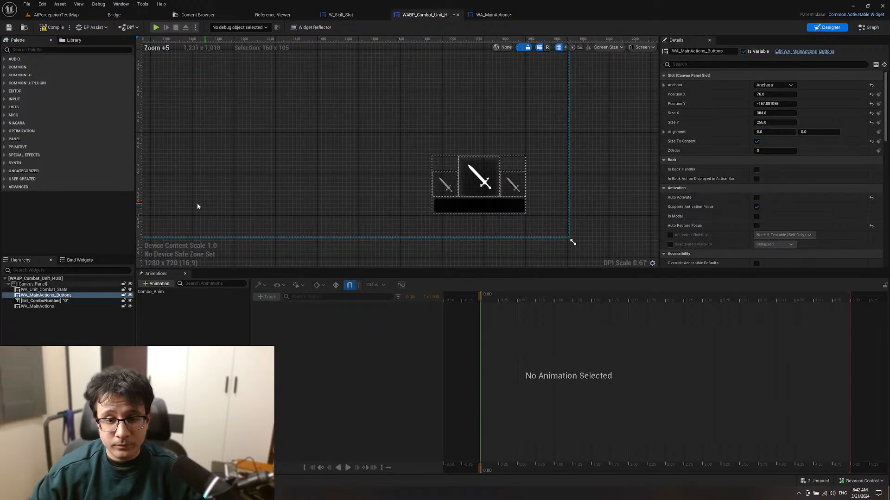
right_drag(196, 204, 468, 188)
right_drag(230, 183, 466, 178)
scroll(435, 164, up, 7)
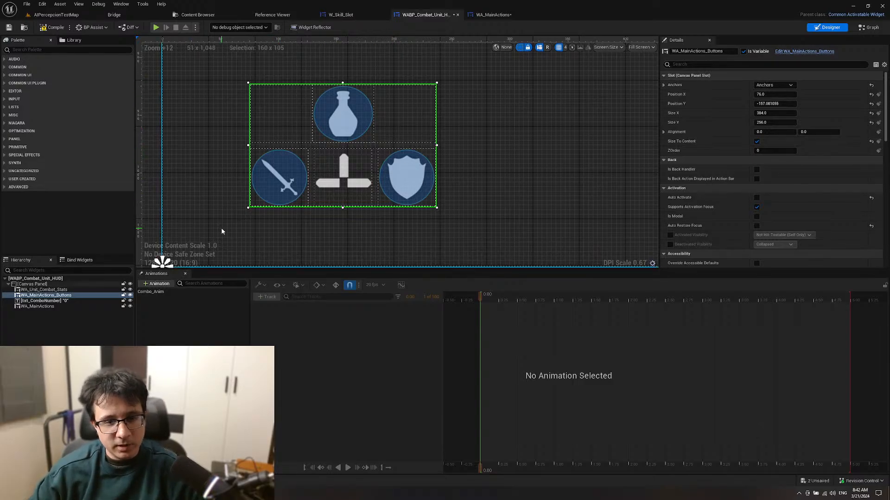
scroll(488, 190, down, 10)
right_drag(555, 172, 204, 180)
right_drag(382, 179, 145, 180)
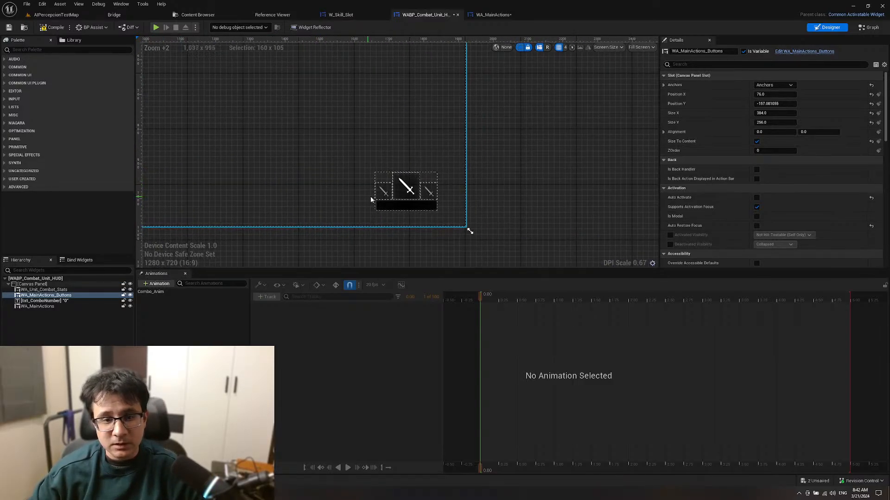
scroll(398, 202, up, 4)
Step: Play AIPercepcionTestMap and cycle repeatedly through the main actions to check how the three carousels rotate in the HUD
click(63, 14)
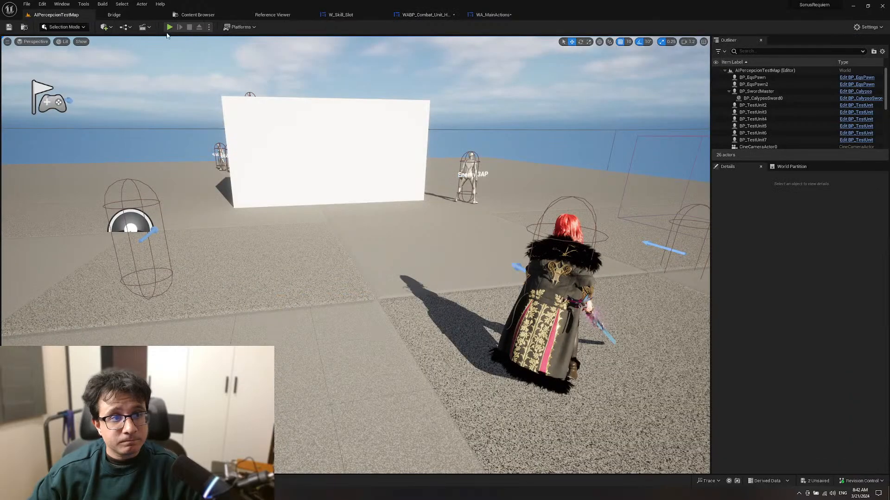
click(170, 27)
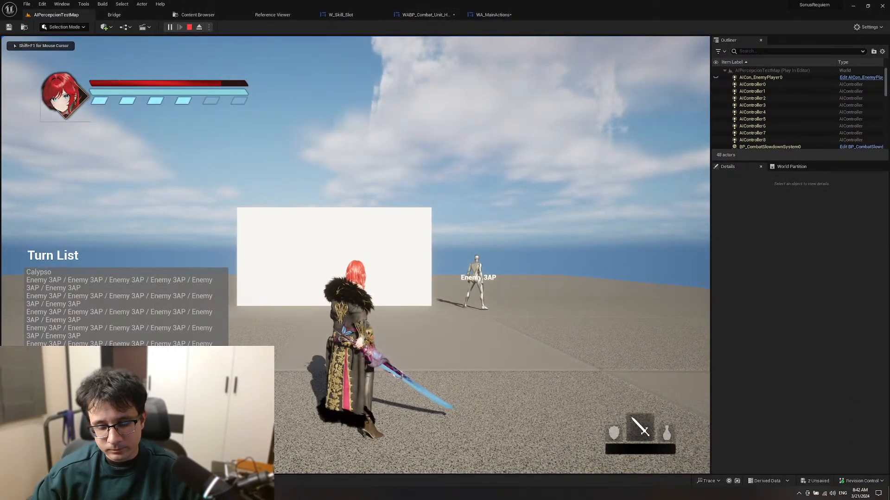
scroll(356, 254, down, 1)
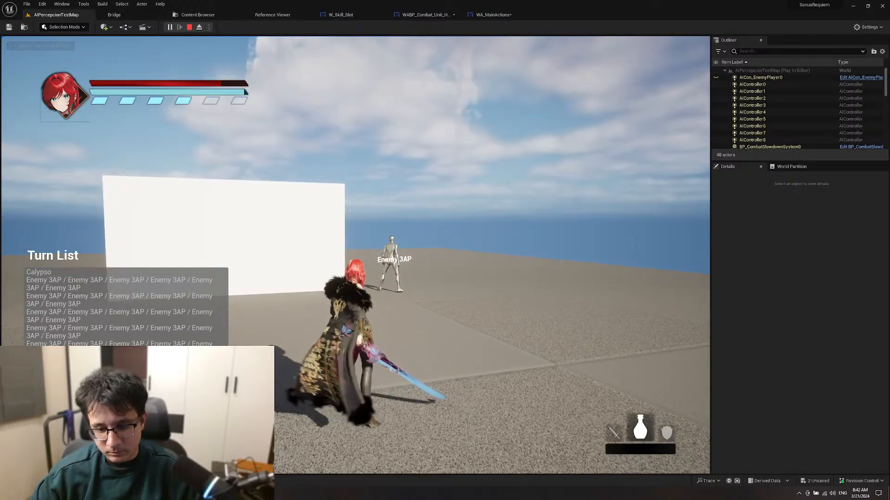
scroll(356, 254, down, 1)
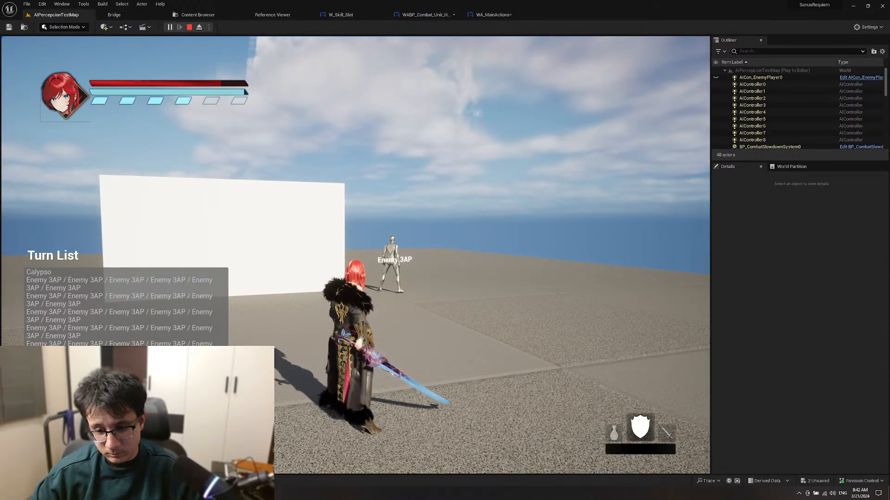
scroll(355, 255, down, 1)
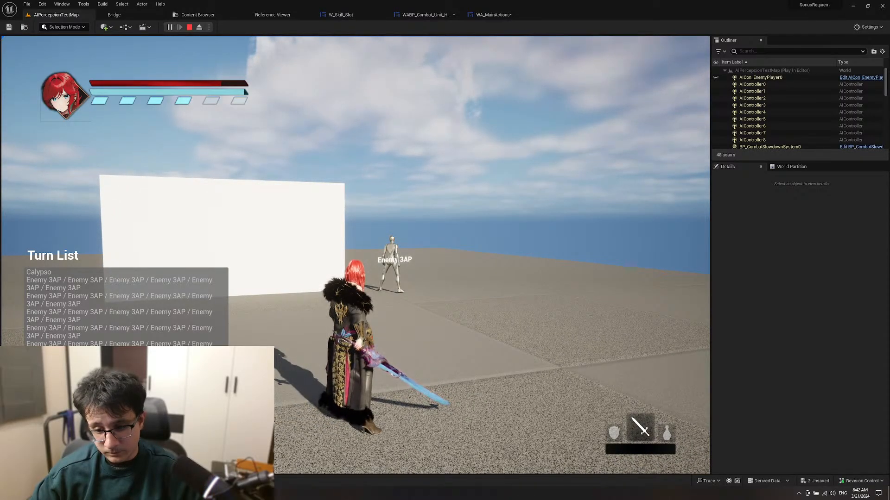
scroll(355, 255, down, 1)
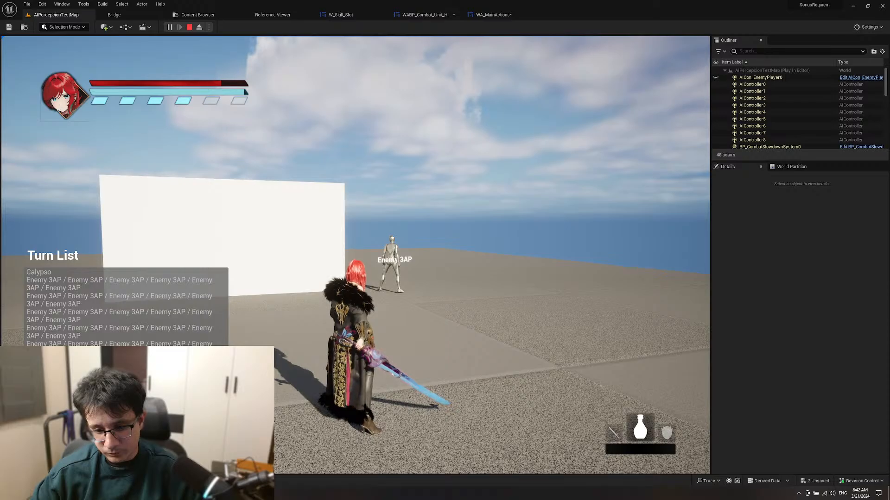
scroll(356, 255, down, 1)
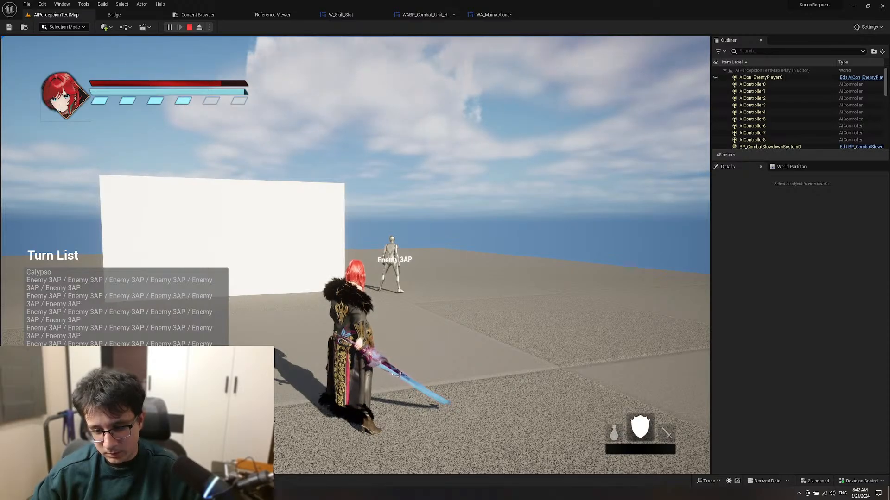
scroll(355, 255, down, 1)
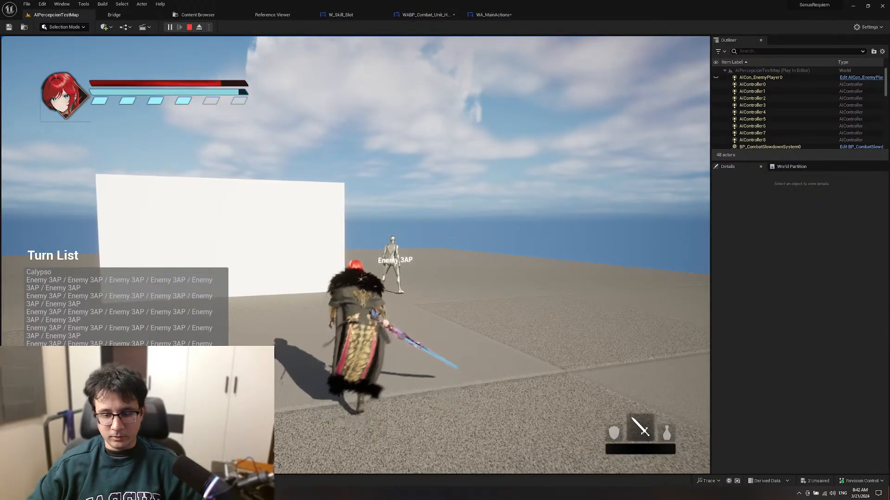
scroll(355, 255, down, 1)
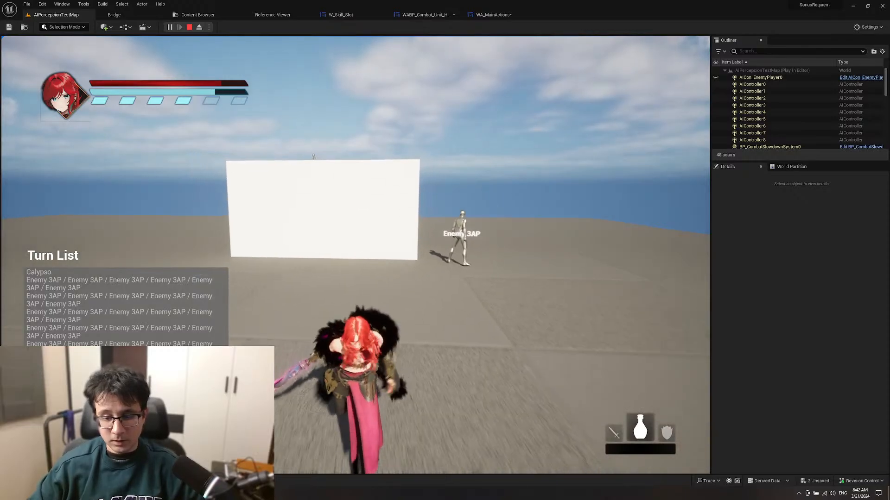
scroll(355, 255, down, 1)
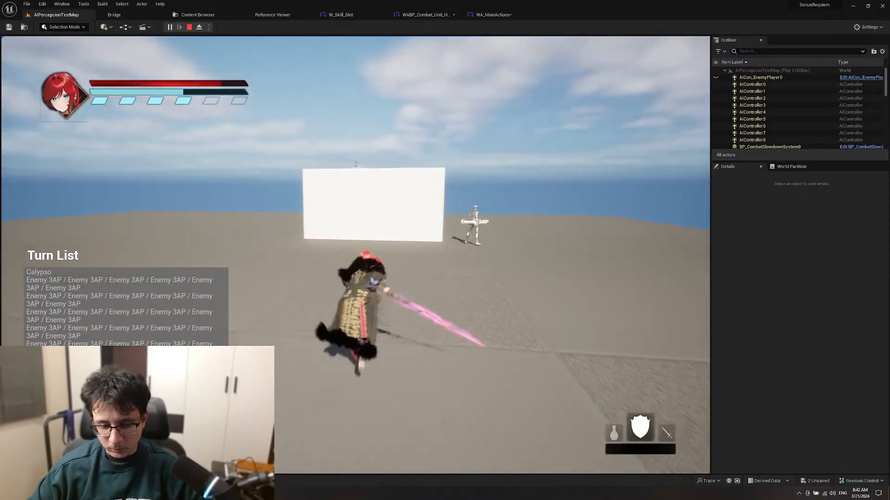
scroll(356, 255, down, 1)
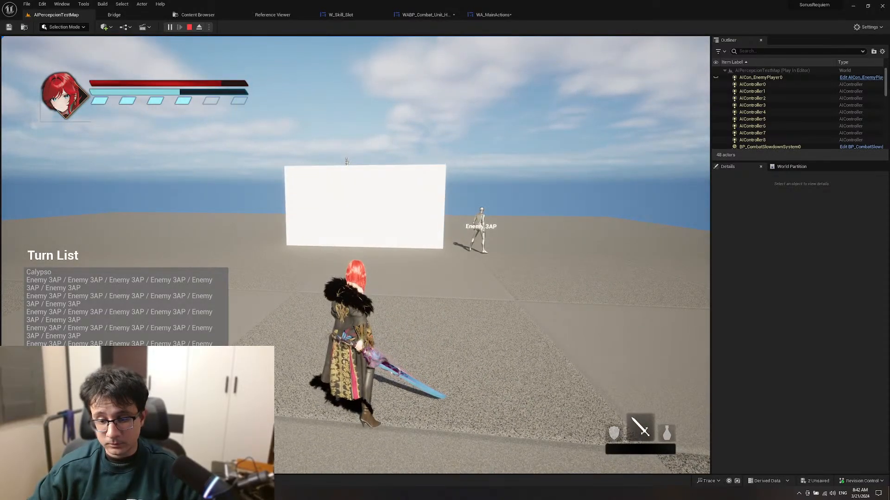
scroll(356, 255, down, 1)
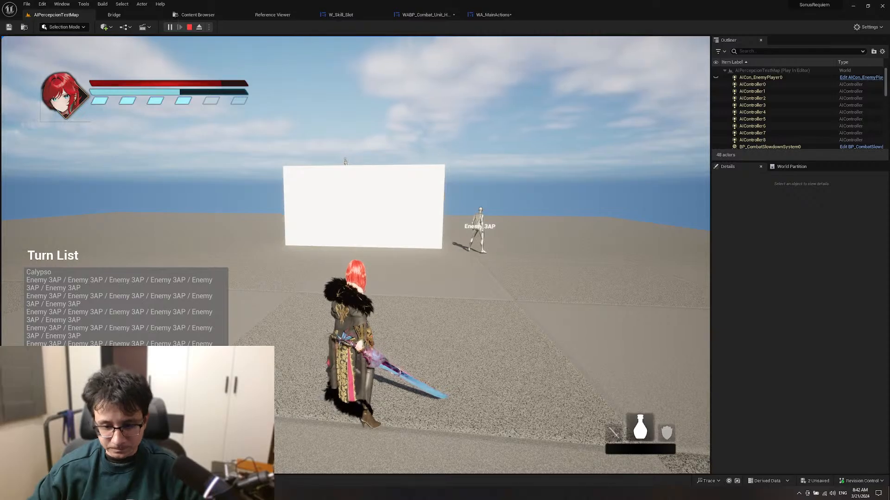
Step: Cycle through the main actions further, end the play session and inspect WA_MainActions_Buttons on the WABP_Combat_Unit_HUD canvas
scroll(355, 255, down, 1)
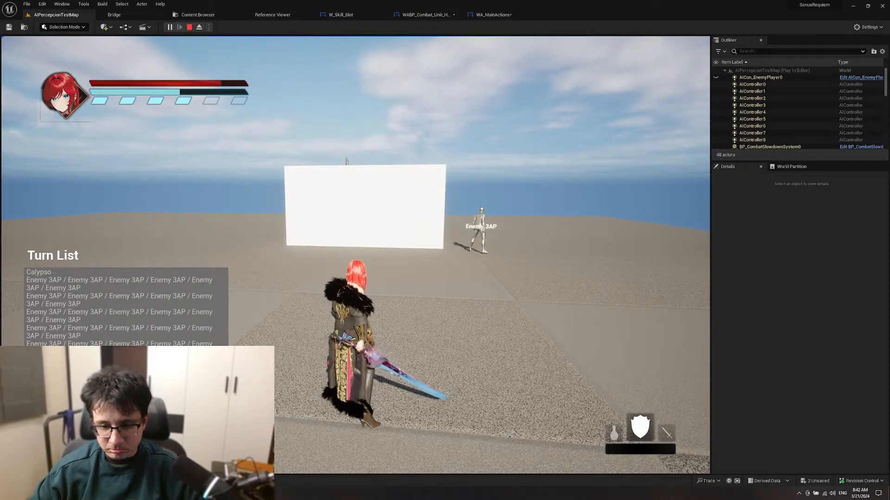
scroll(356, 255, down, 1)
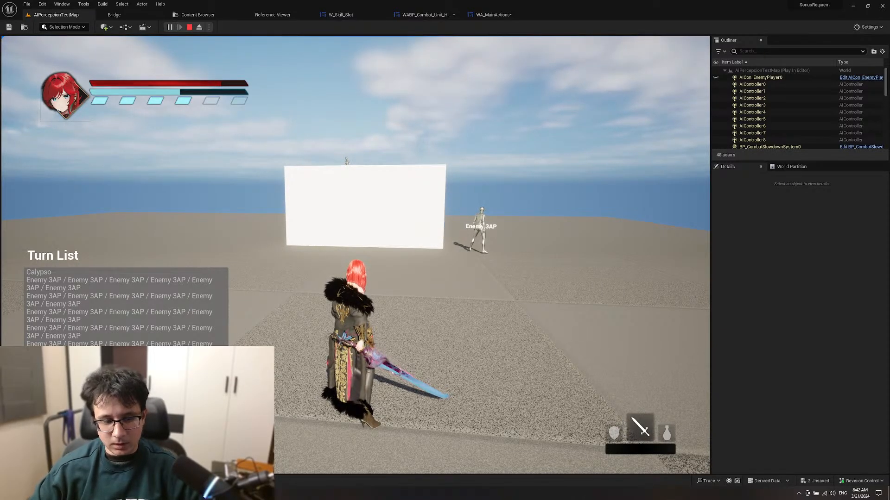
key(Escape)
click(425, 15)
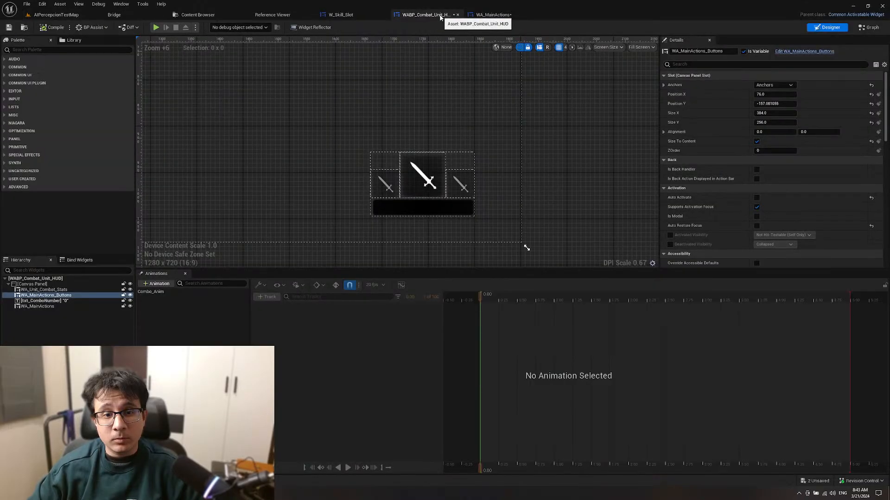
scroll(462, 157, up, 5)
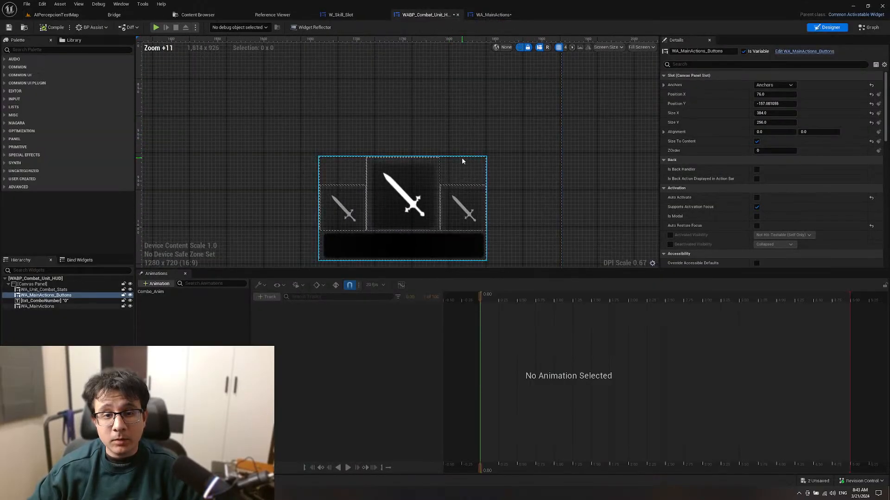
Step: Tint the content color of the border in W_Skill_Slot a light turquoise
click(343, 15)
scroll(399, 118, up, 4)
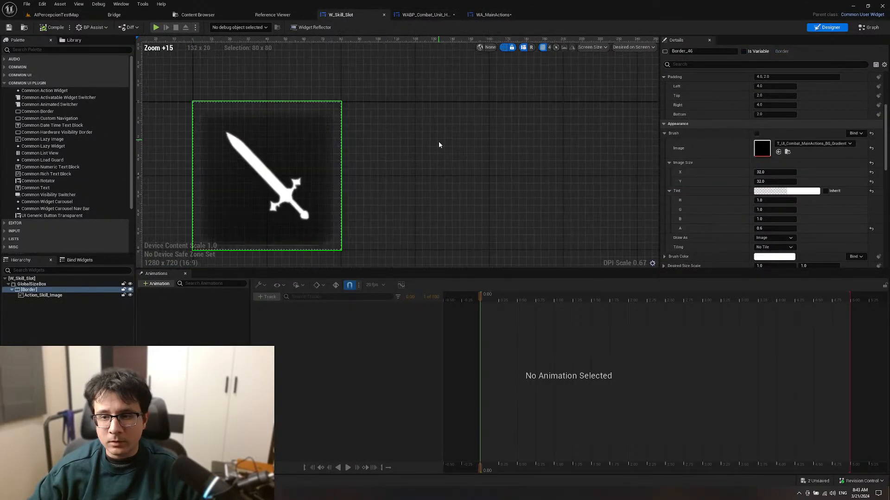
right_drag(439, 143, 508, 149)
scroll(508, 151, down, 4)
right_drag(543, 179, 524, 171)
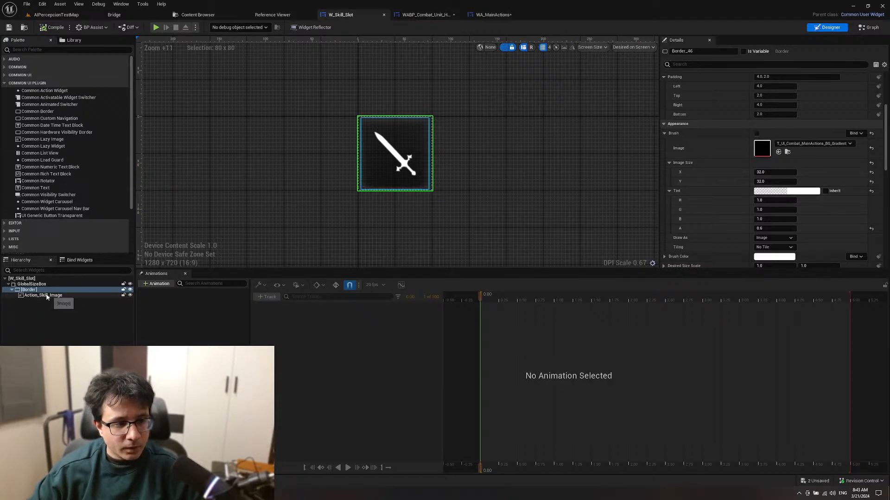
mouse_move(560, 185)
right_down()
mouse_move(576, 194)
mouse_move(562, 194)
right_up()
scroll(736, 164, up, 5)
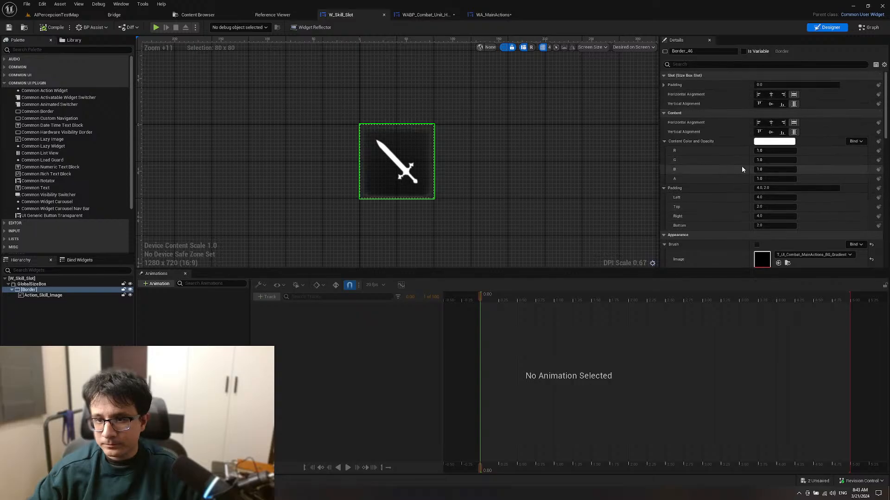
click(772, 143)
click(638, 194)
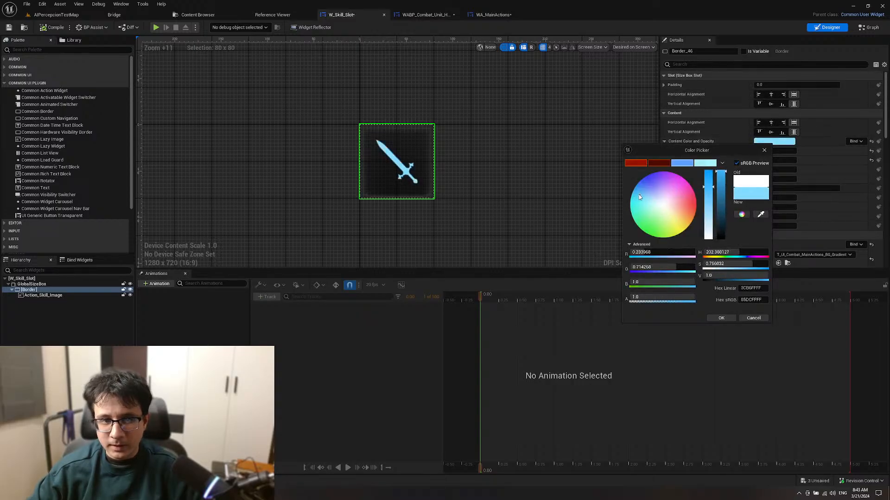
drag(637, 194, 638, 212)
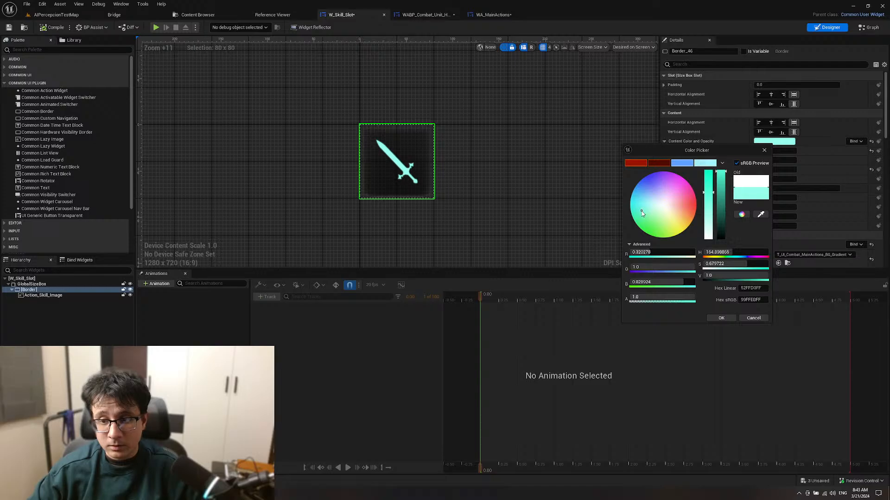
Step: Soften the border's content color to a pale, slightly darker blue-green, accept it and compile W_Skill_Slot
drag(710, 197, 704, 217)
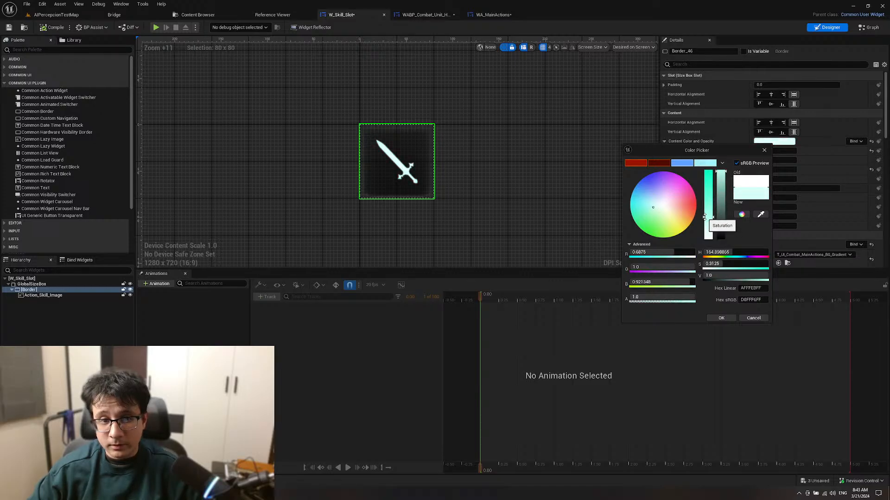
mouse_move(720, 185)
mouse_down()
mouse_move(721, 204)
mouse_move(719, 196)
mouse_up()
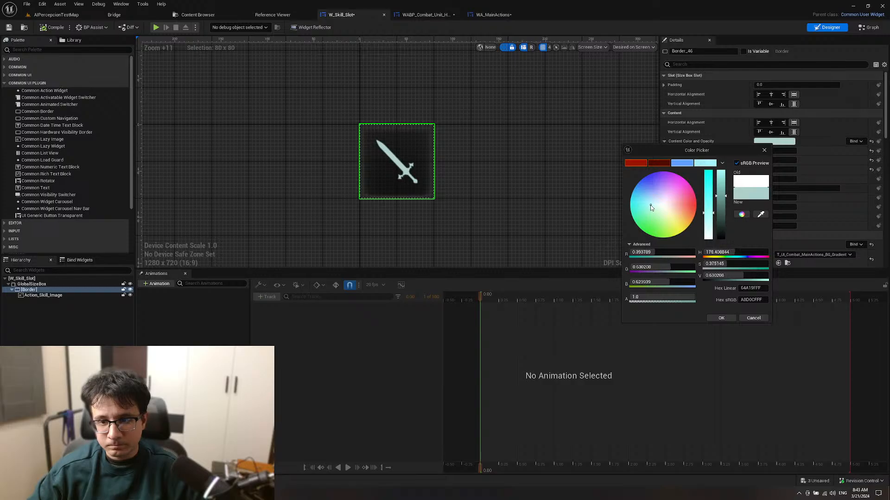
drag(650, 205, 651, 206)
click(720, 318)
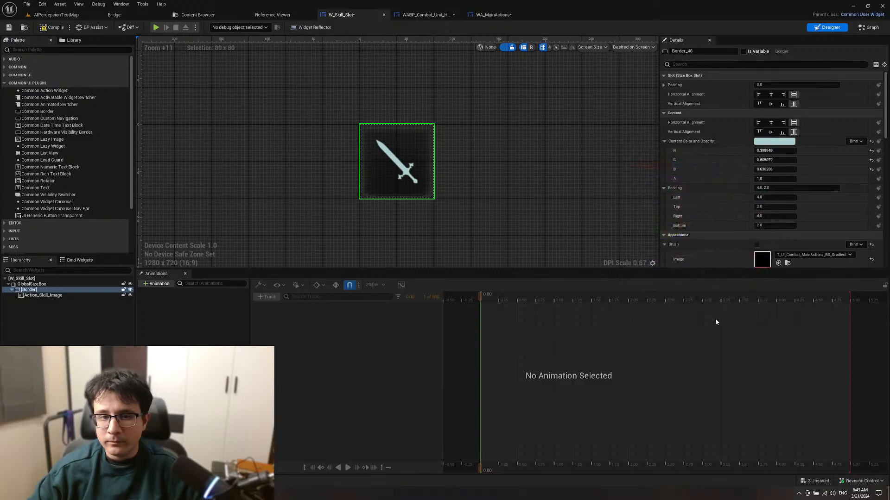
scroll(439, 180, up, 3)
scroll(439, 182, down, 5)
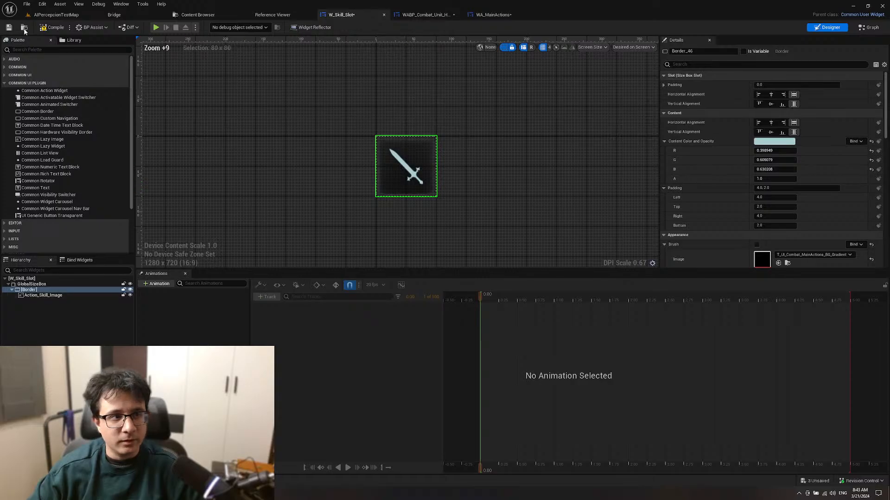
click(43, 28)
Step: Play AIPercepcionTestMap and cycle through the main actions while moving the character to check the tinted icons, then end the session
click(52, 14)
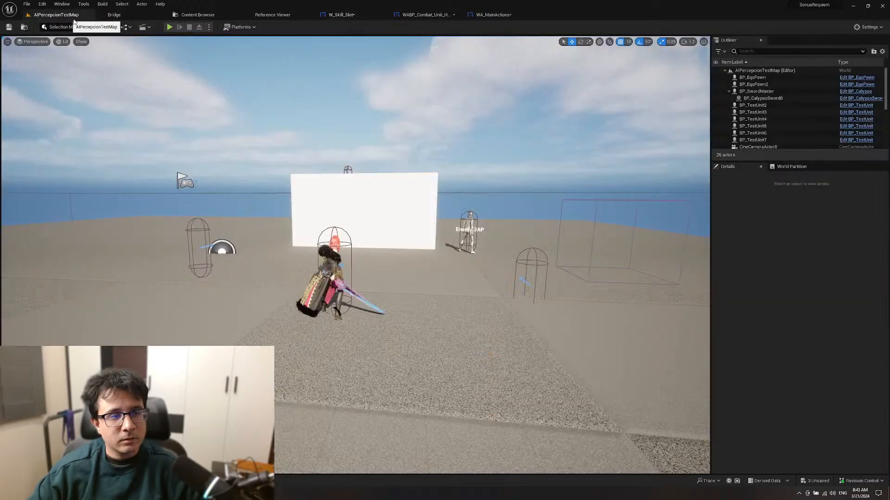
click(169, 27)
click(306, 208)
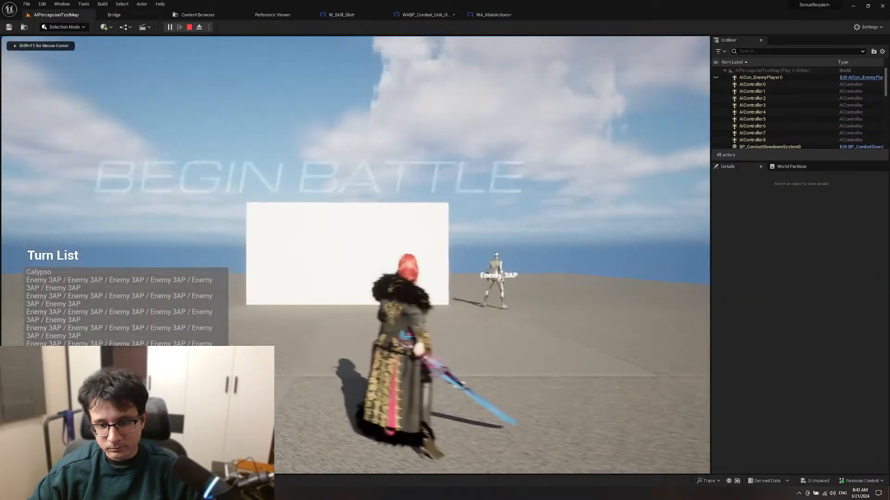
key(d)
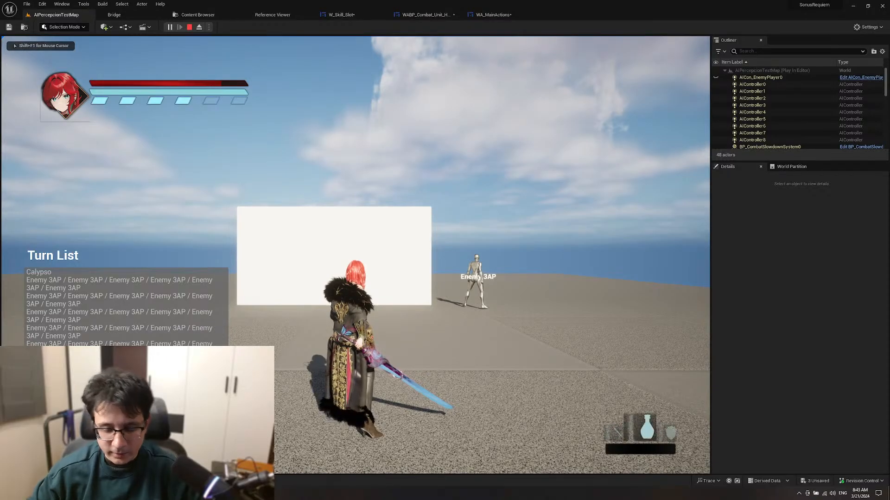
key(d)
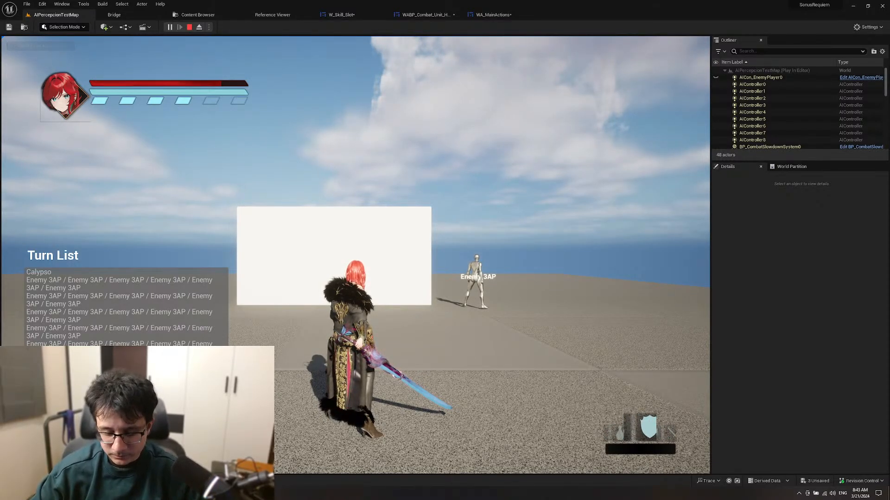
key(w)
key(e)
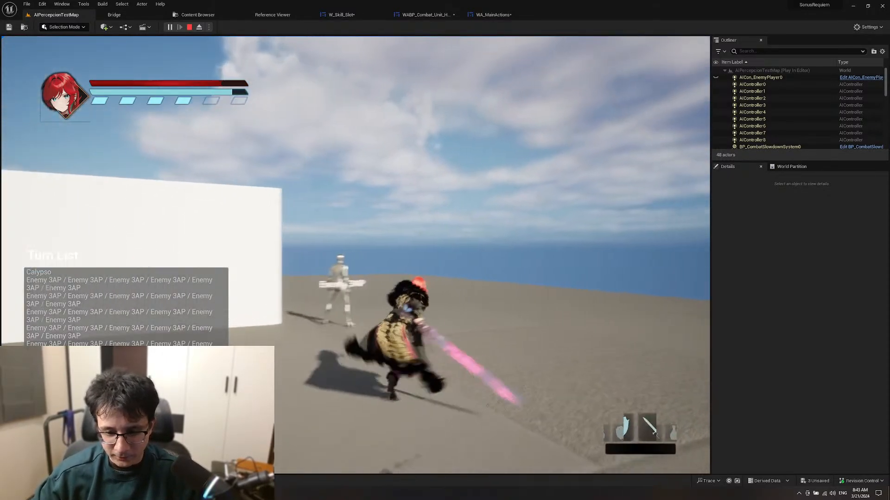
key(e)
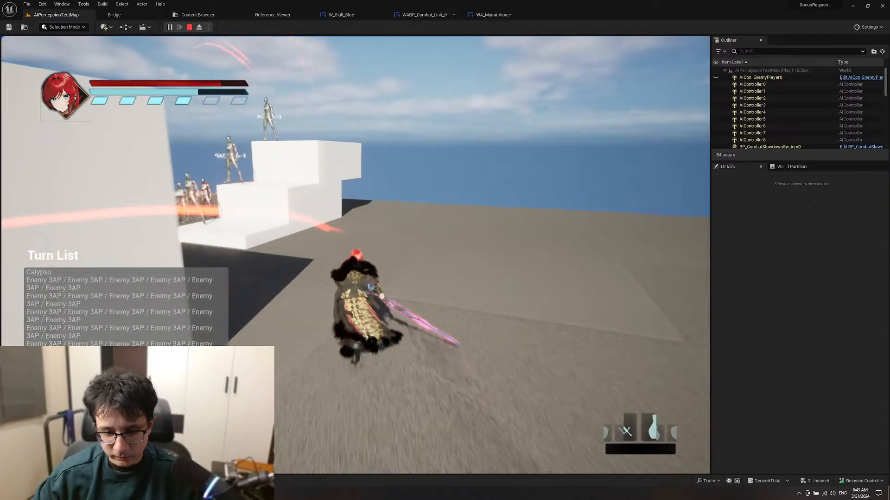
key(e)
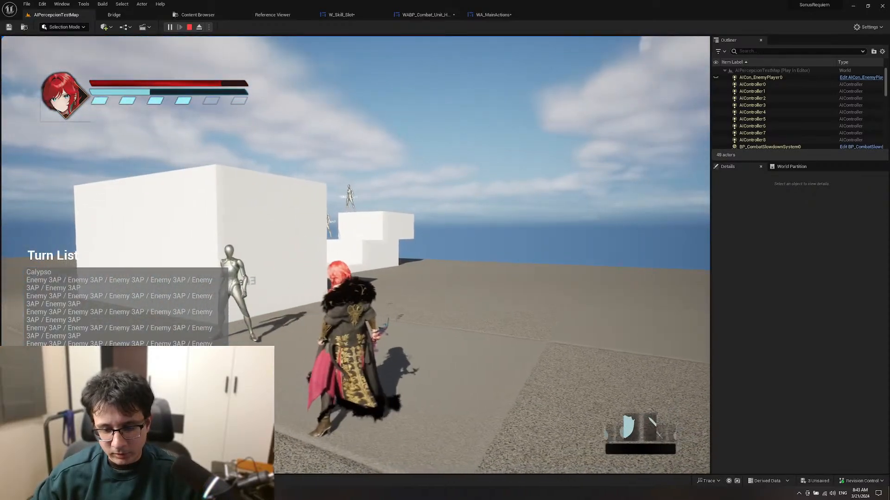
key(e)
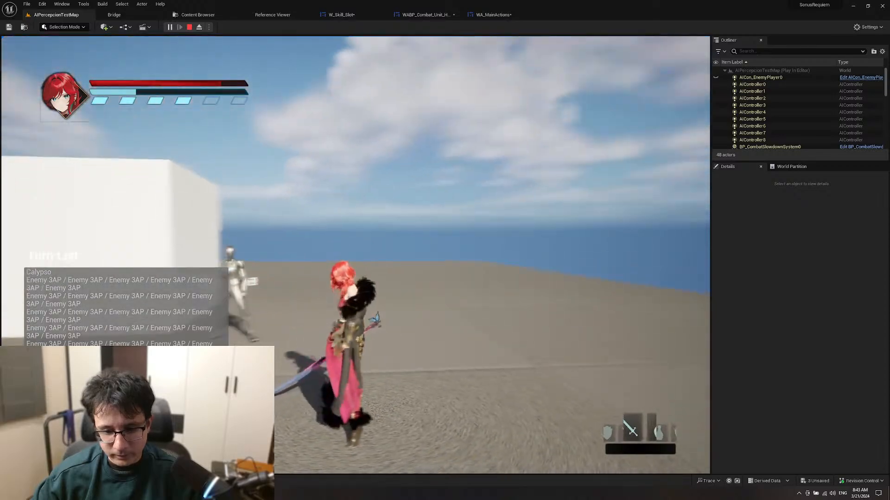
key(e)
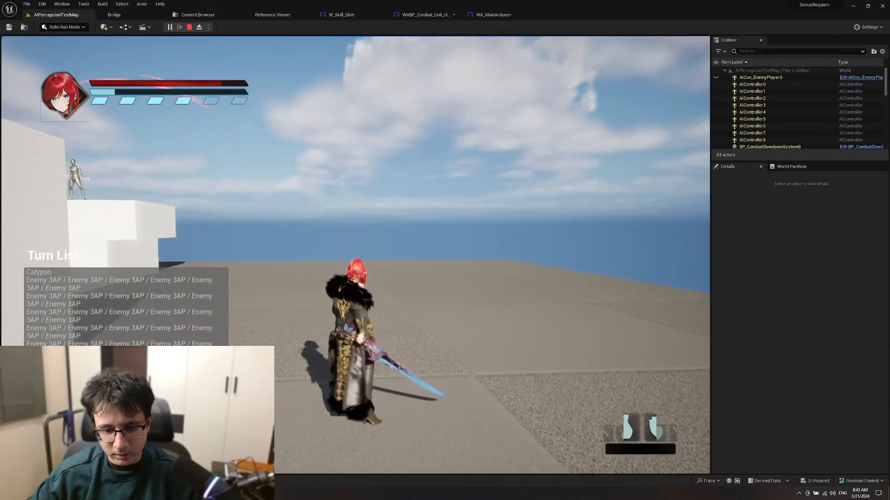
key(Escape)
Step: Select WA_MainActions on the HUD canvas and save the changes, checking out WABP_Combat_Unit_HUD from revision control
click(428, 16)
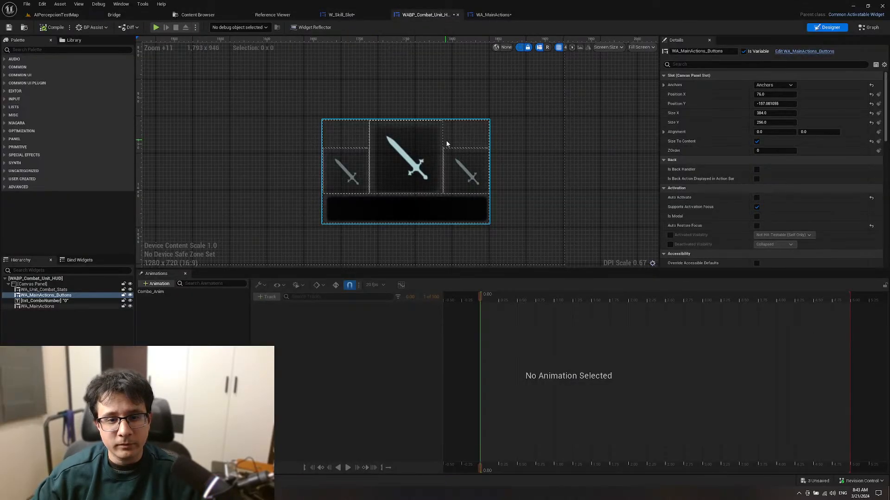
click(461, 205)
scroll(474, 206, up, 5)
scroll(507, 188, down, 8)
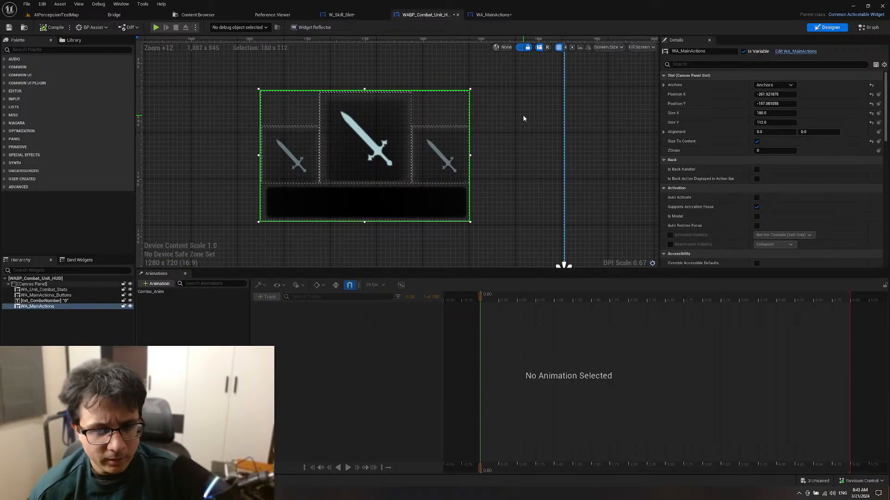
key(ctrl+s)
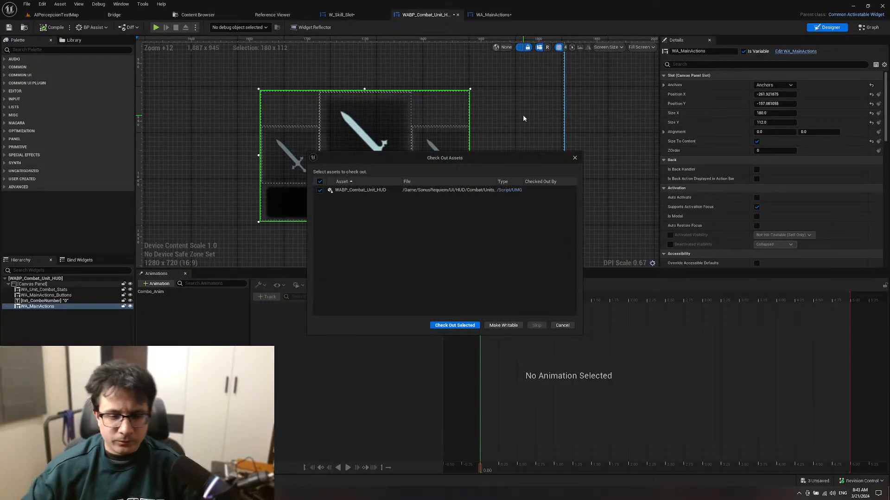
click(454, 325)
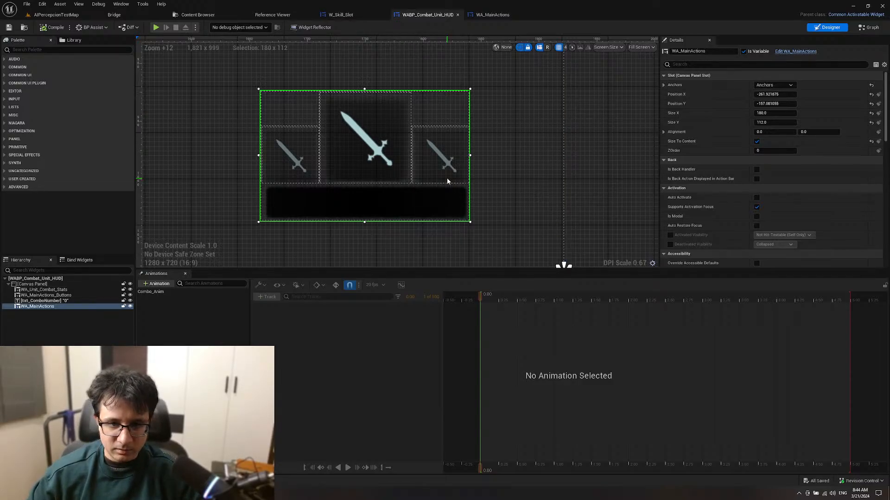
Step: Examine the appearance and placement of WA_MainActions on the HUD canvas and the assets in the MainActions folder
click(537, 198)
scroll(565, 163, down, 6)
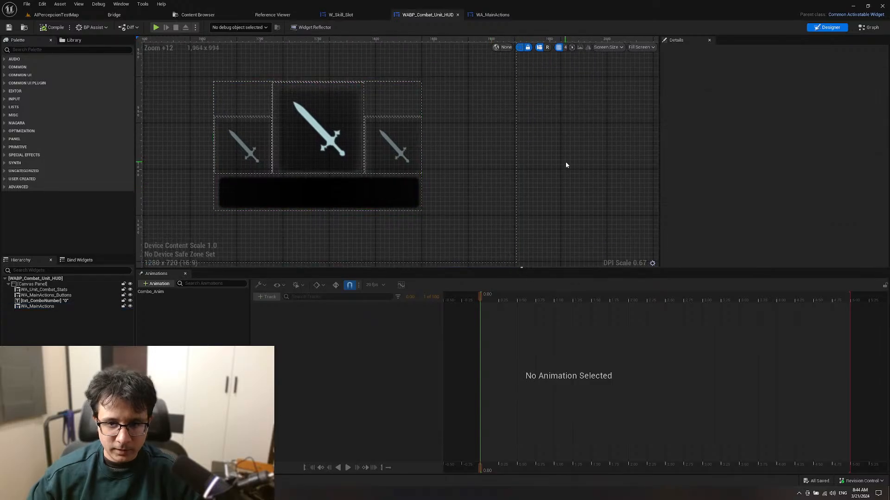
right_drag(564, 161, 549, 174)
key(ctrl+space)
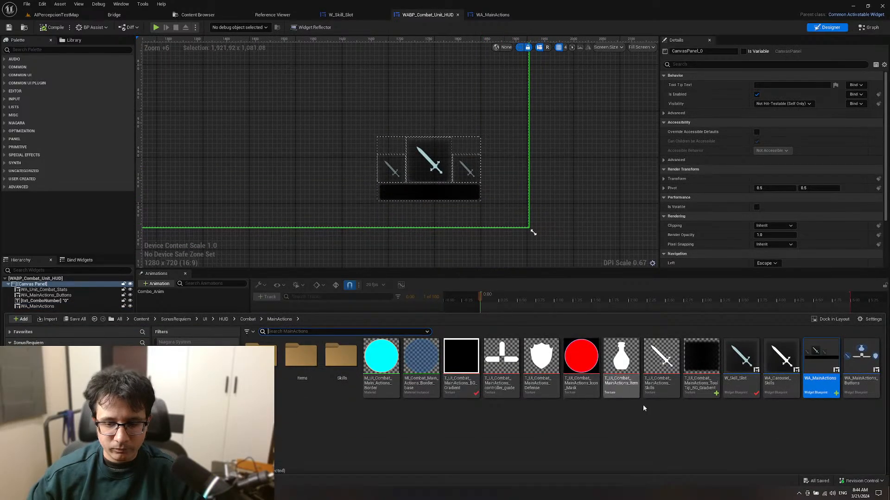
right_drag(456, 160, 466, 357)
scroll(492, 186, down, 6)
scroll(500, 206, down, 5)
scroll(502, 215, up, 10)
right_drag(460, 232, 465, 286)
scroll(449, 194, up, 7)
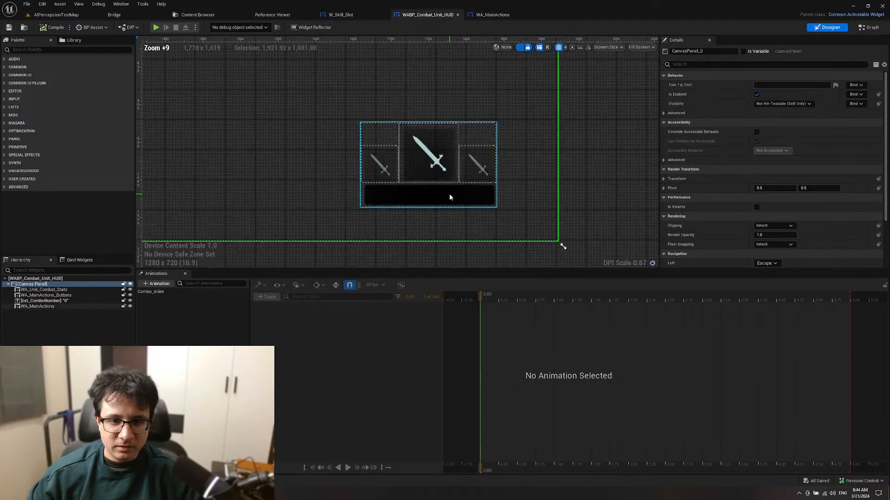
click(449, 194)
click(582, 187)
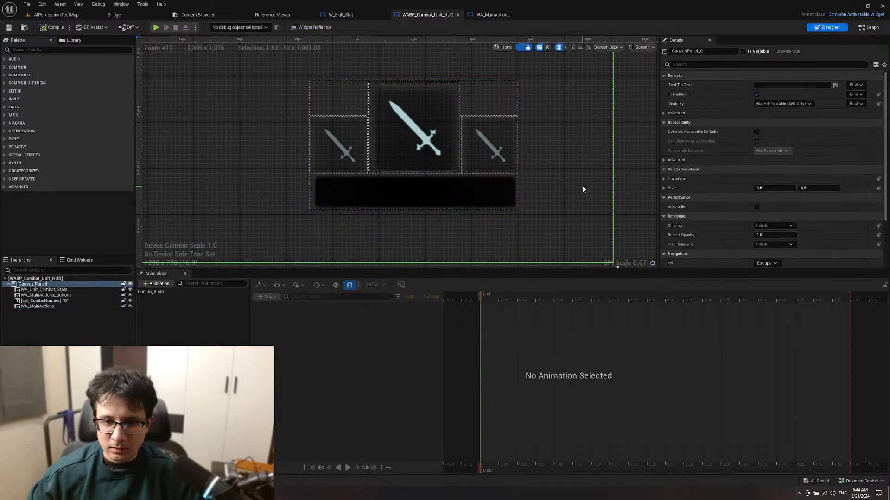
scroll(583, 189, down, 5)
scroll(583, 189, up, 2)
key(ctrl+space)
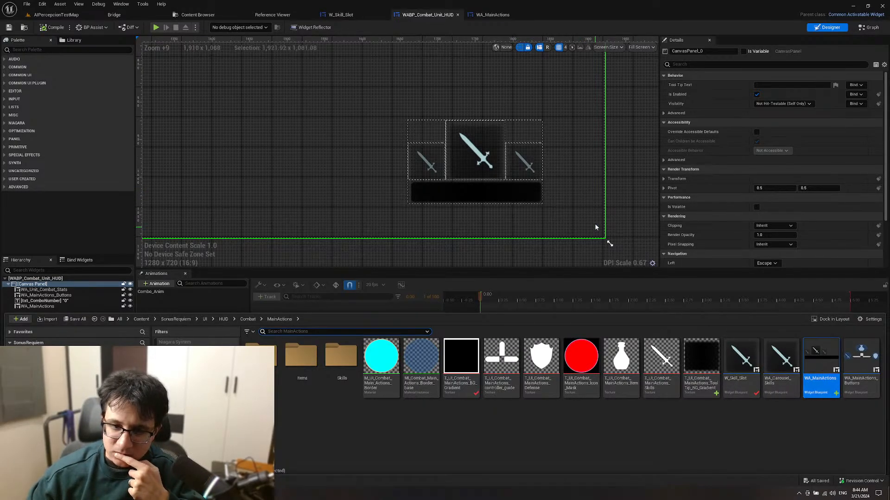
click(498, 189)
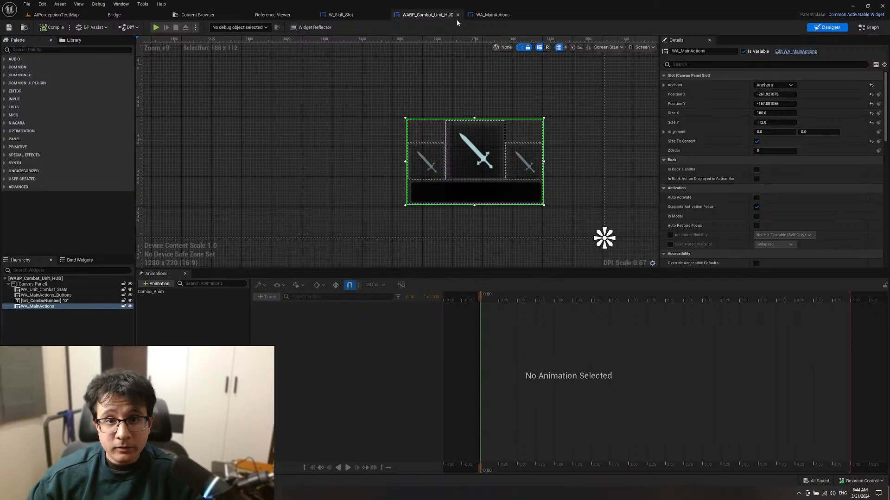
Step: Start a new Widget Blueprint in the MainActions folder and find CommonUserWidget among the parent classes by searching for Common User
key(ctrl+space)
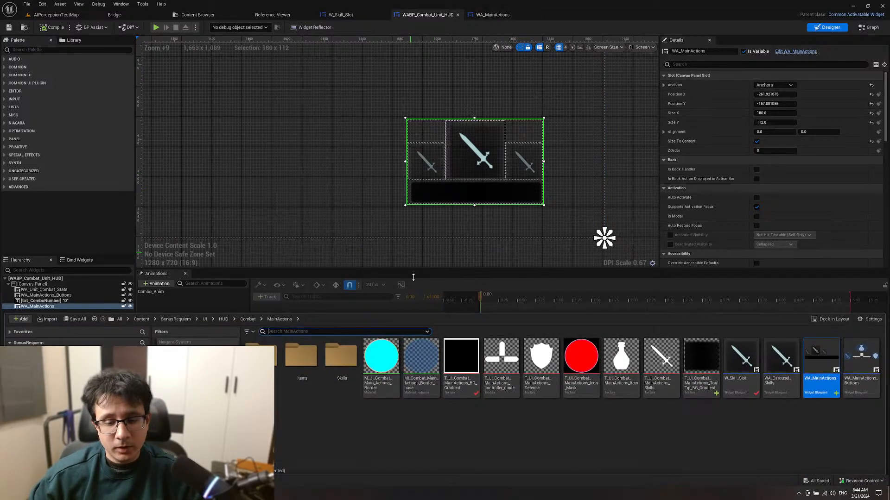
right_click(592, 430)
mouse_move(663, 424)
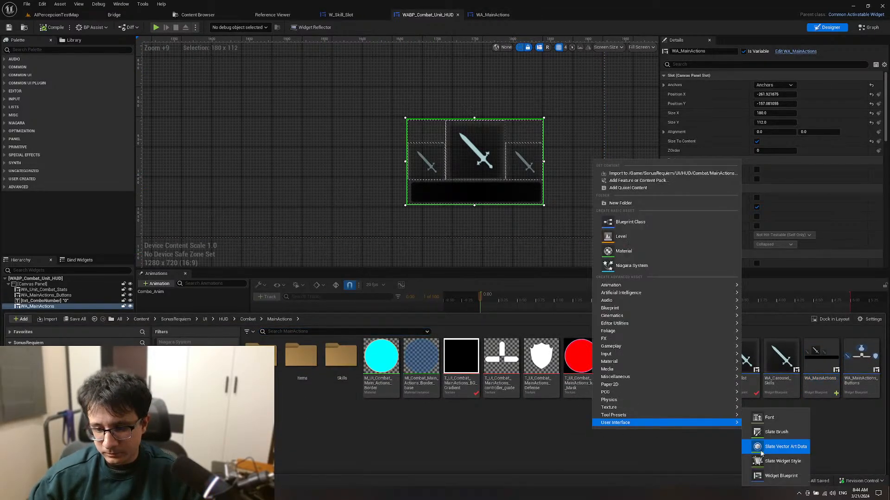
click(769, 475)
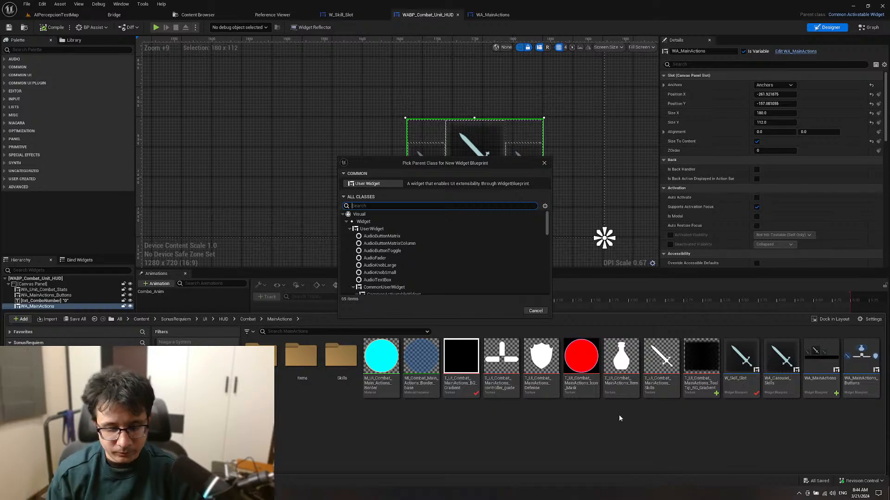
text(Common U)
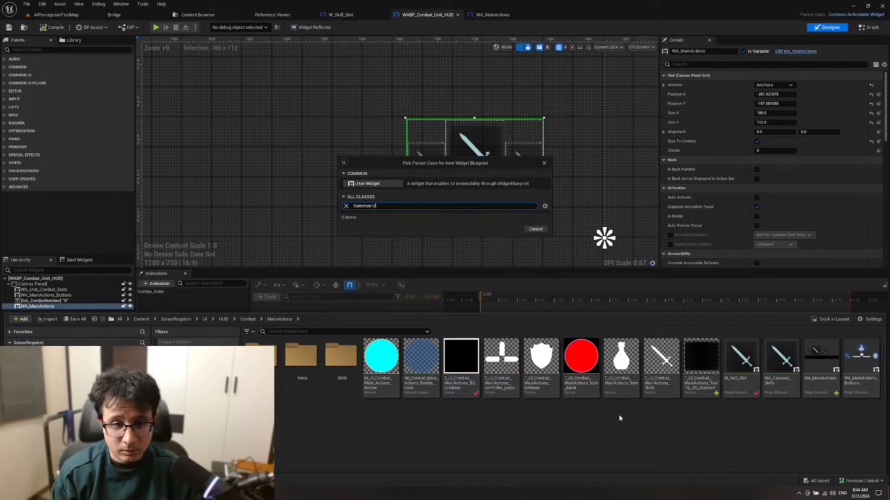
key(BackSpace)
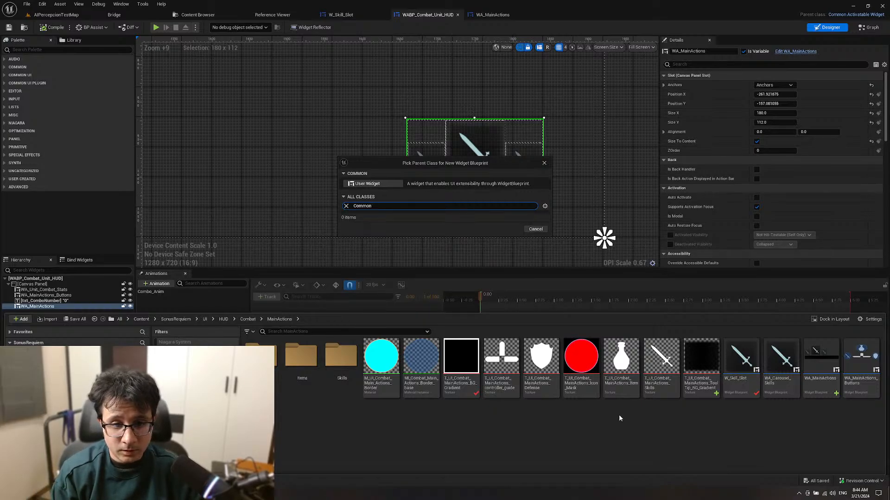
text(ser)
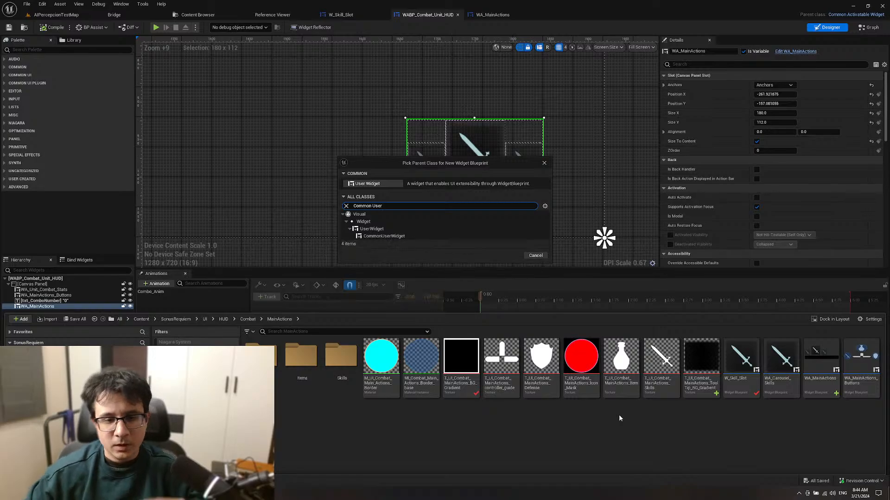
click(402, 238)
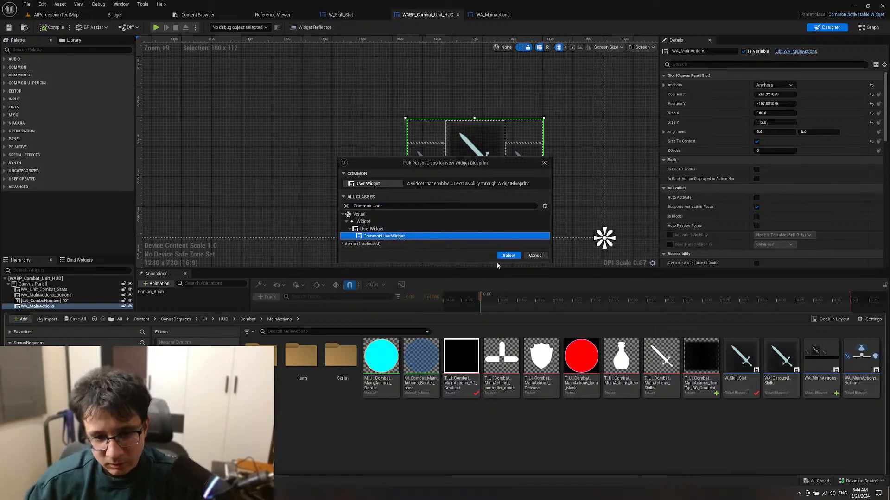
Step: Read the description of CommonActivatableWidget as an alternative parent class, and create the blueprint with CommonUserWidget as its parent
double_click(377, 205)
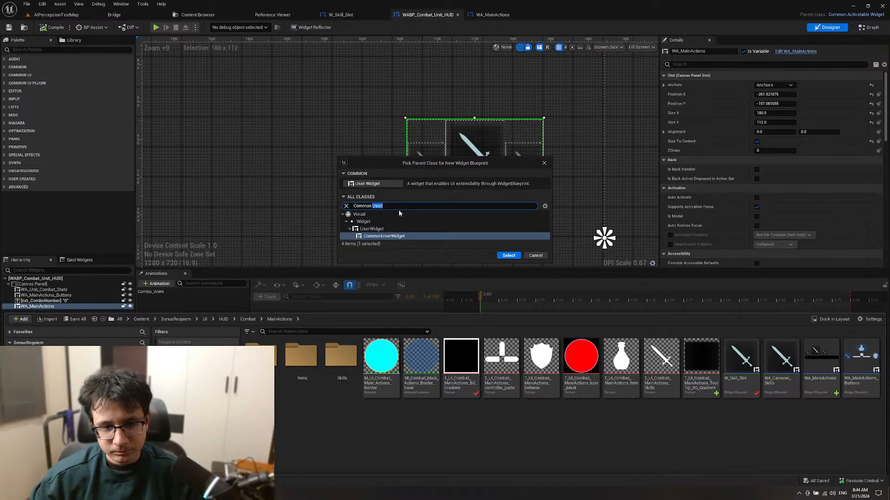
text(Ac)
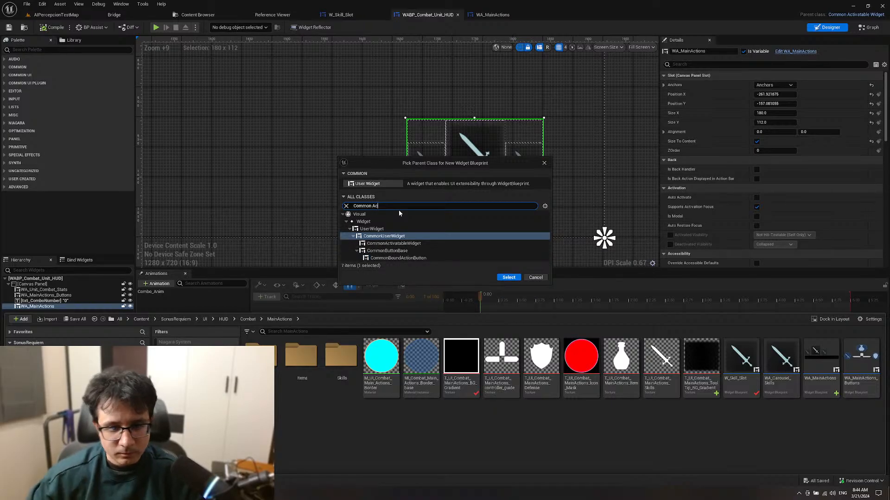
click(412, 244)
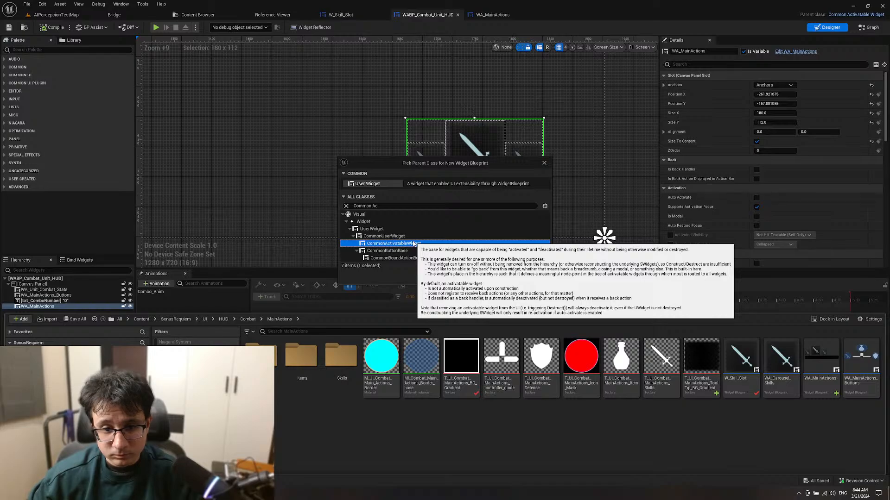
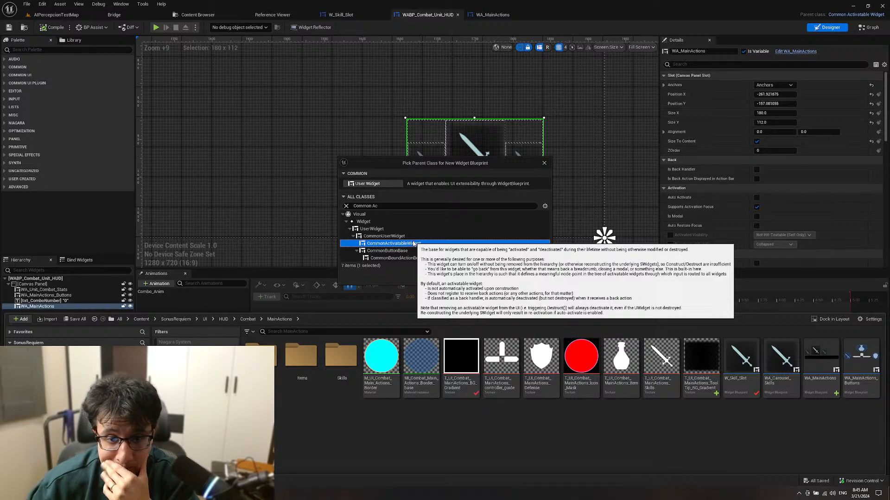
click(402, 236)
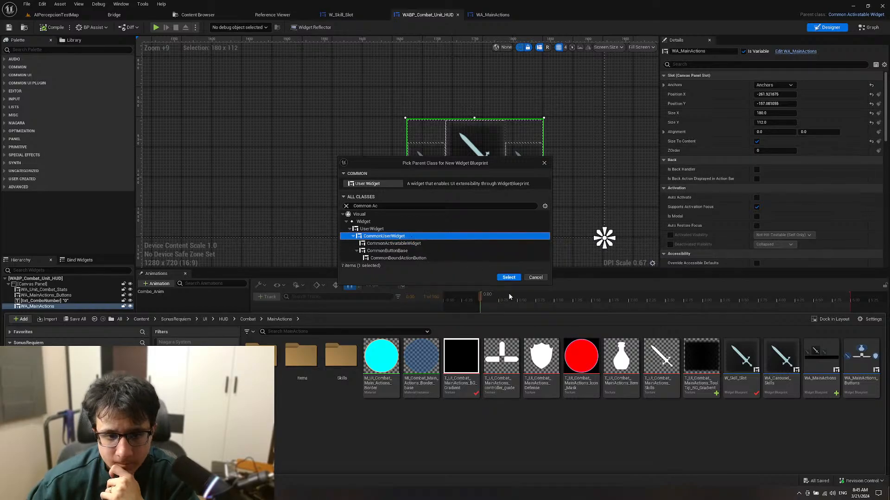
click(508, 278)
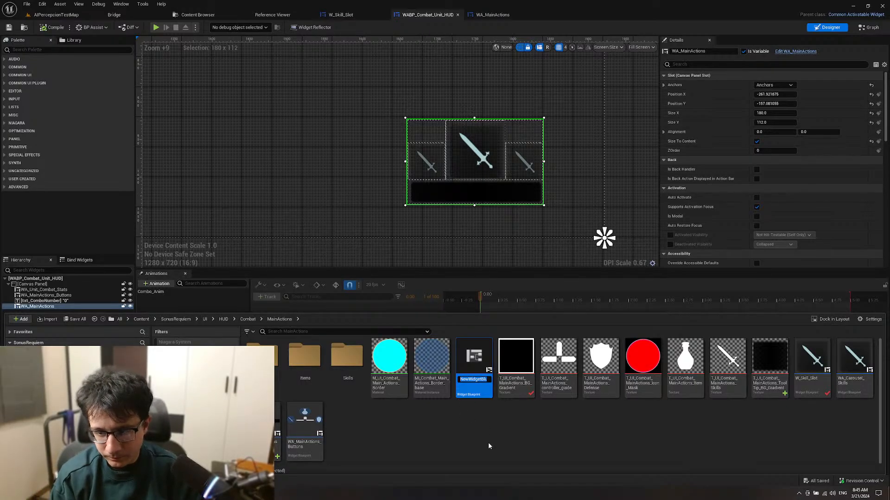
Step: Name the new widget blueprint W_Carousel_Text_Tooltip
text(W_)
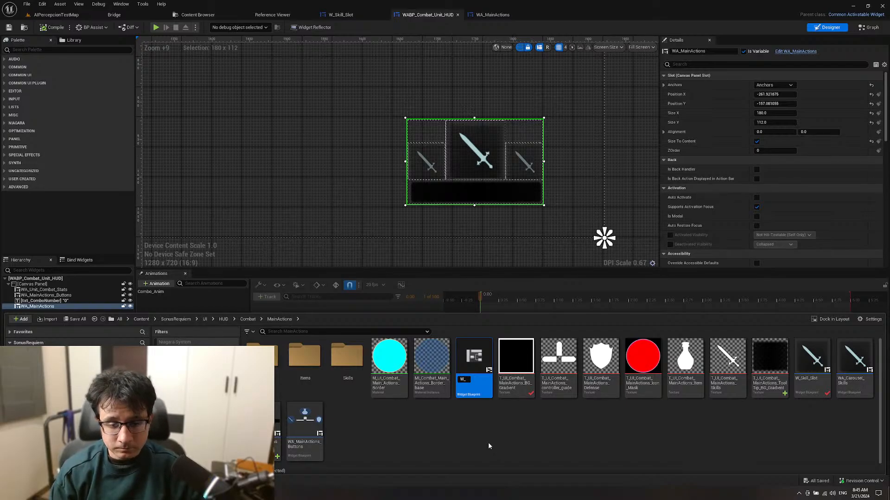
text(Mas)
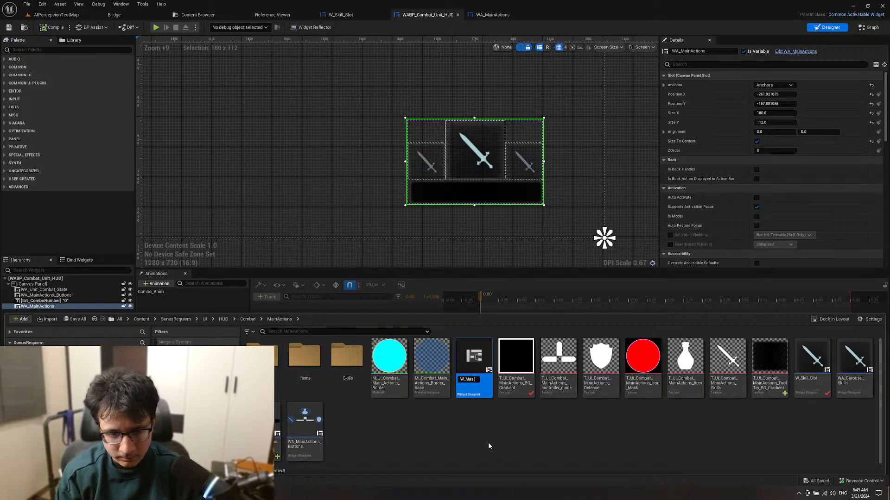
key(BackSpace)
key(BackSpace)
text(Carou)
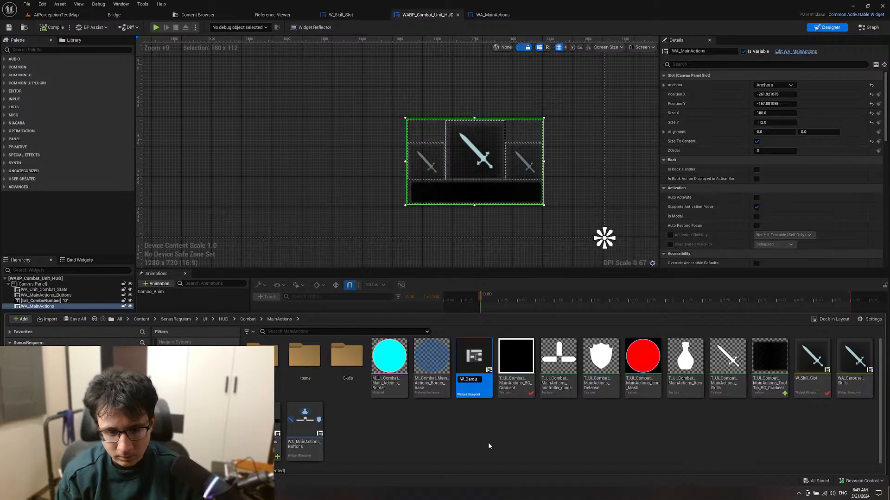
text(sel_Tool)
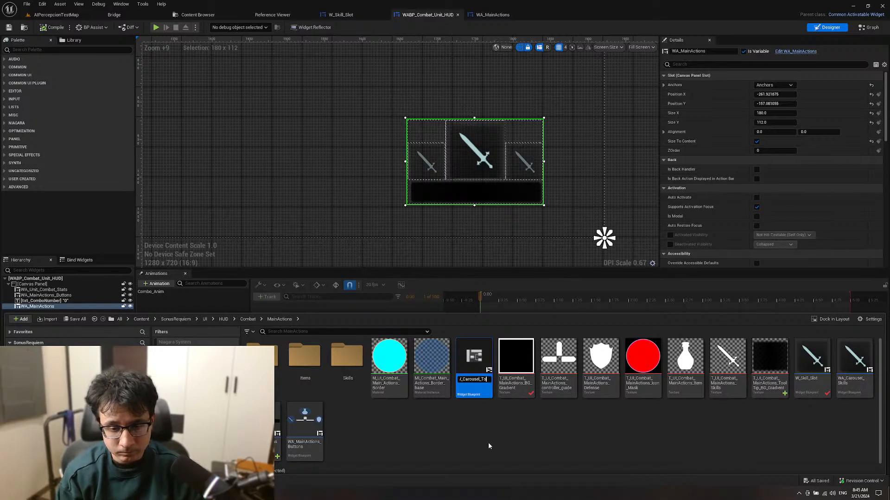
key(BackSpace)
key(BackSpace)
key(BackSpace)
key(BackSpace)
text(Te)
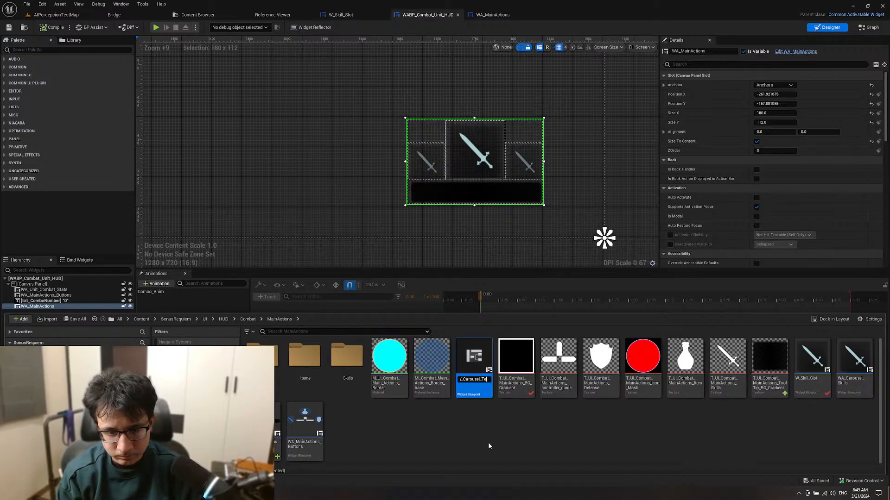
text(xt_Toolt)
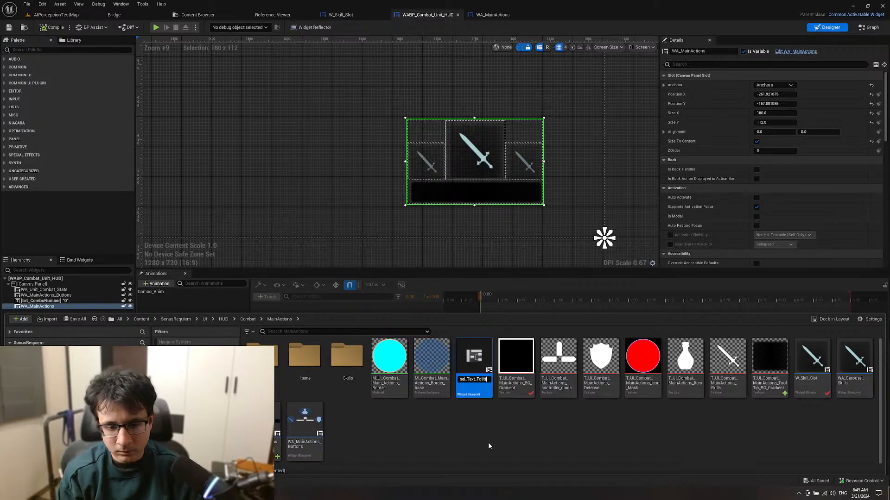
text(ip)
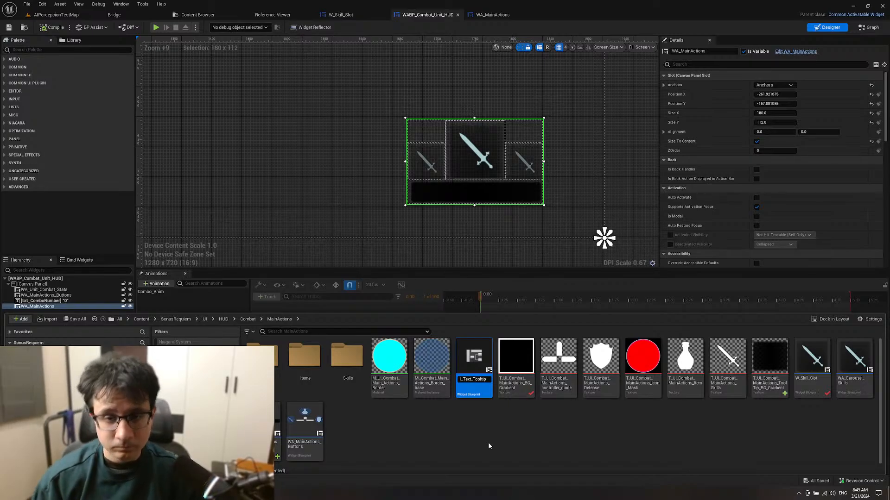
key(Return)
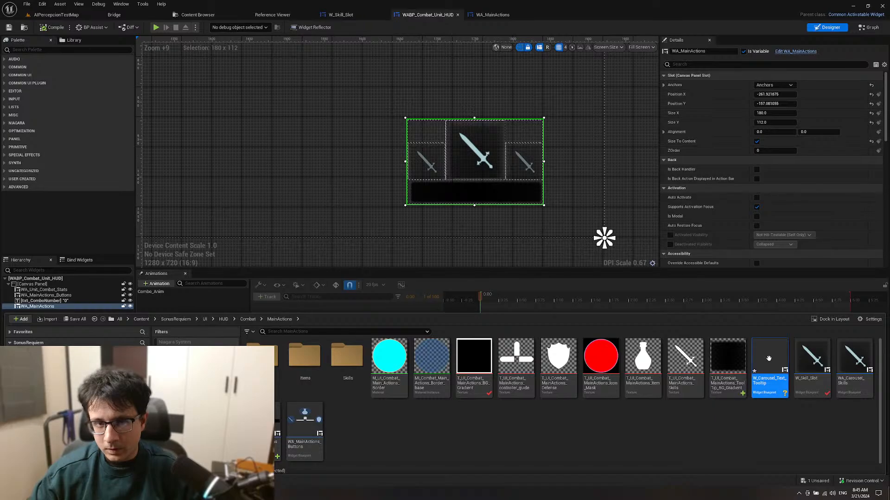
Step: Open W_Carousel_Text_Tooltip and add a Border as its root widget
double_click(764, 382)
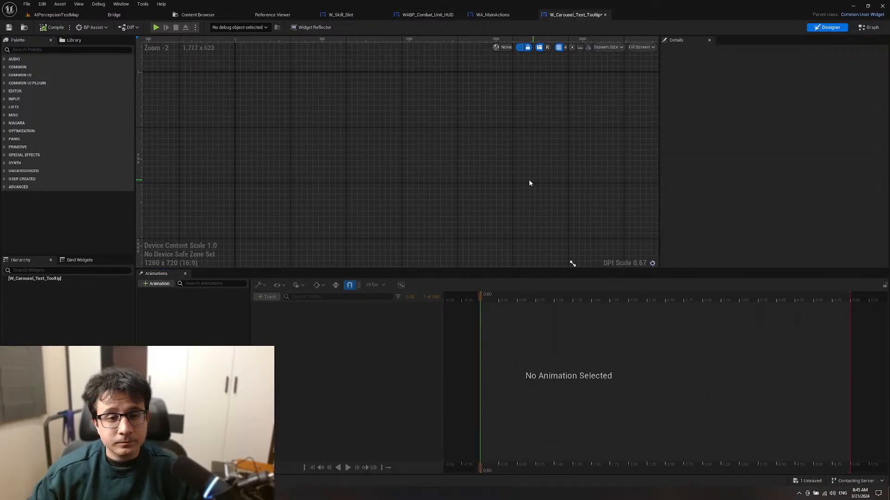
right_drag(336, 195, 298, 173)
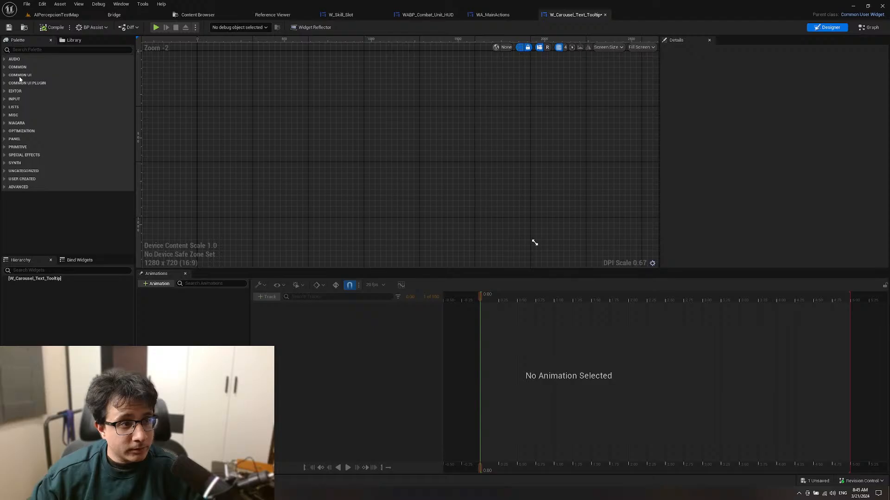
key(ctrl+space)
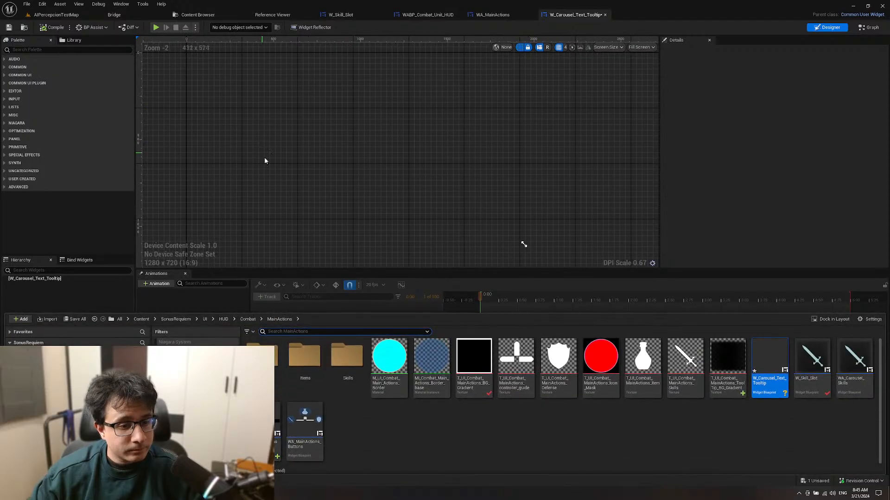
click(28, 50)
text(border)
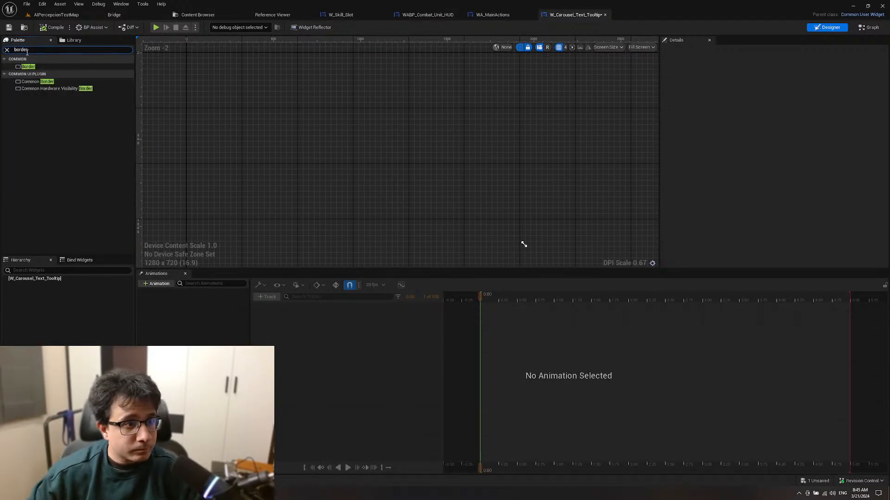
drag(28, 66, 52, 287)
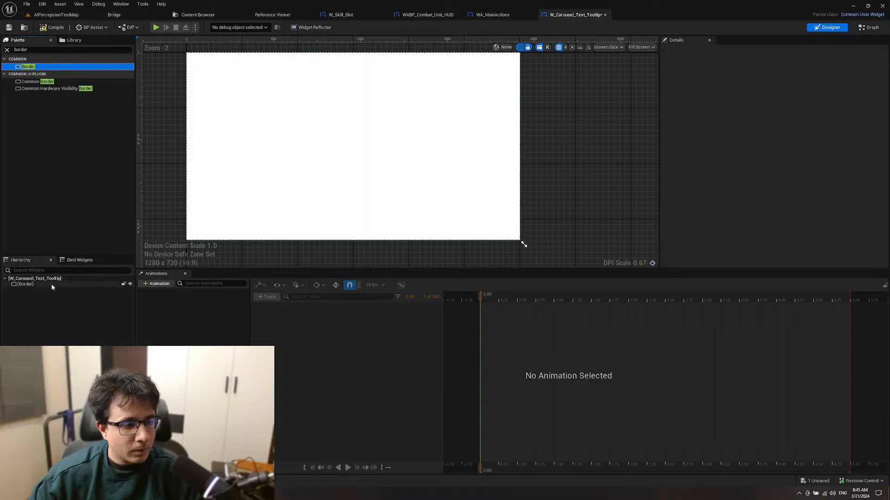
Step: Assign the T_UI_Combat_MainActions_ToolTip_BG_Gradient texture as the Border's brush image
key(ctrl+space)
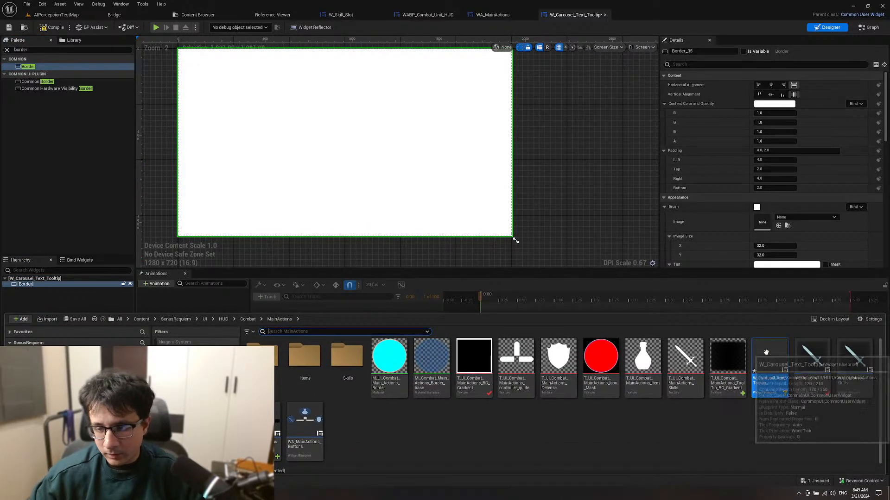
click(729, 362)
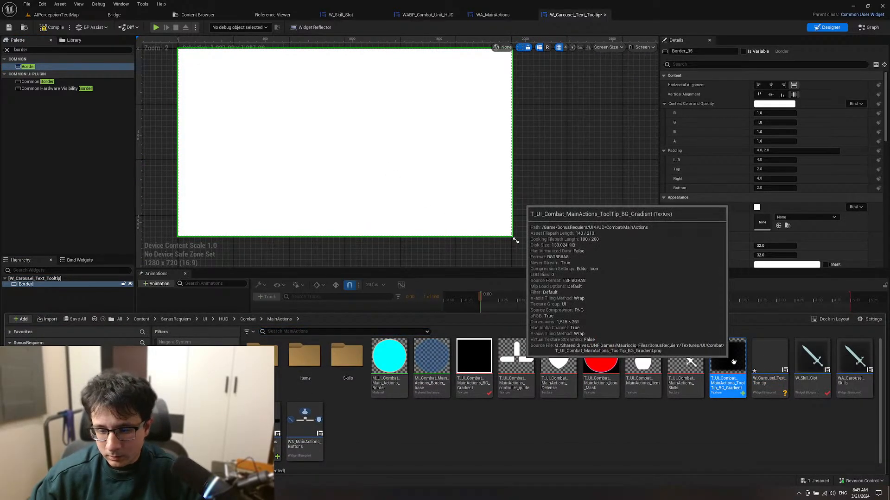
right_drag(547, 166, 568, 174)
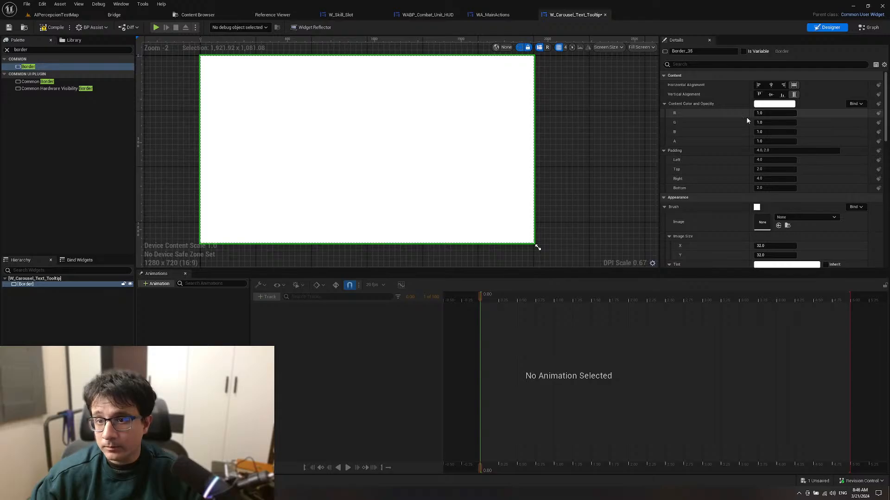
scroll(760, 148, down, 3)
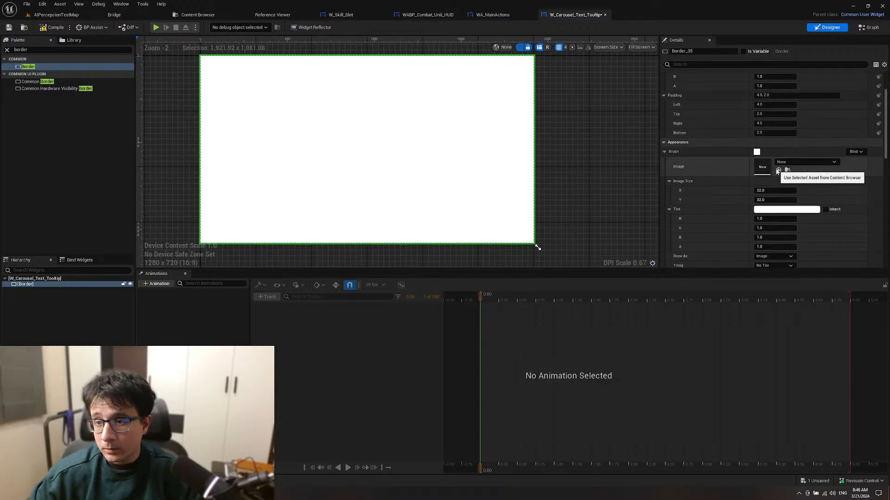
click(778, 171)
right_drag(543, 180, 562, 188)
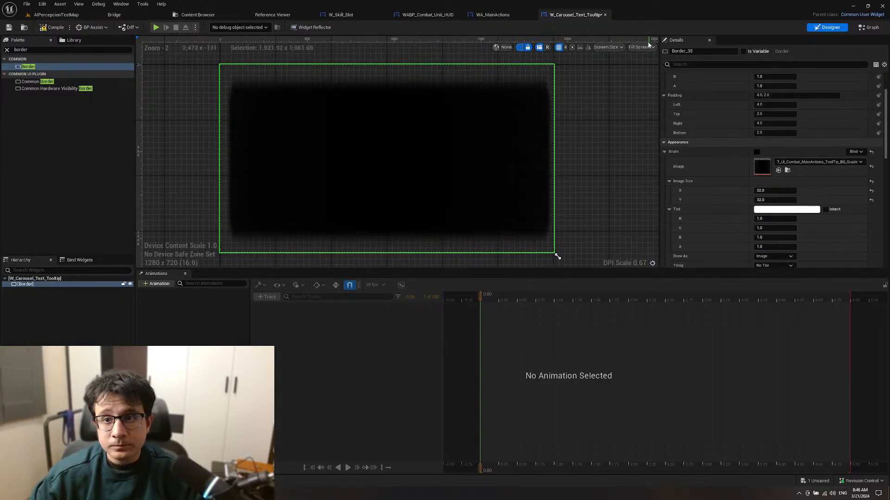
Step: Switch the designer preview size of the tooltip widget to Desired on Screen
click(649, 45)
click(646, 82)
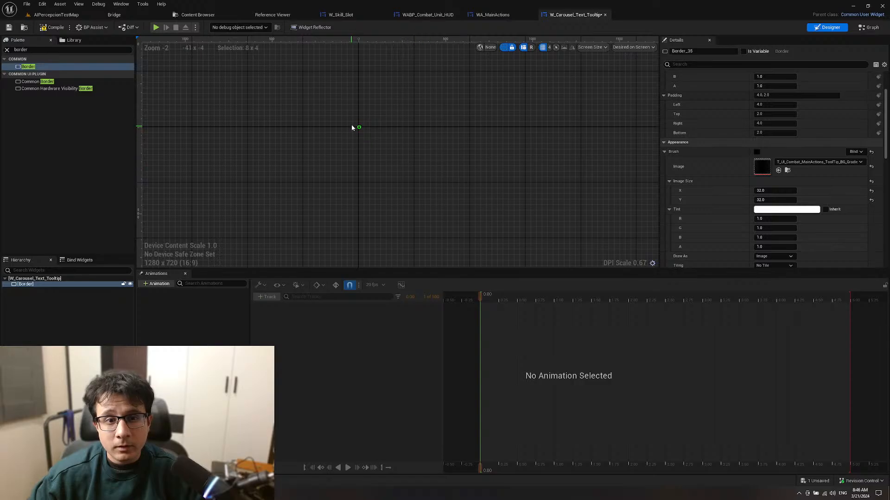
scroll(352, 125, up, 15)
Step: Set the X image size of the Border's brush to 1515
key(ctrl+space)
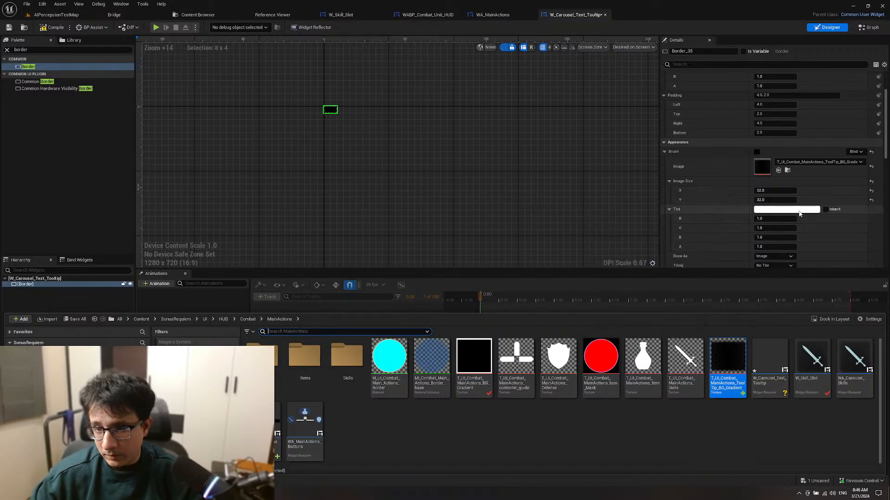
click(770, 190)
text(15)
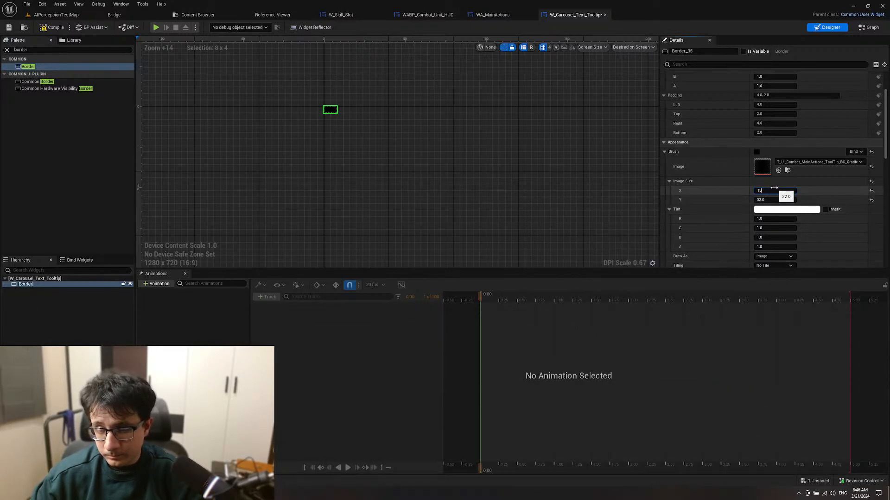
text(15)
key(Tab)
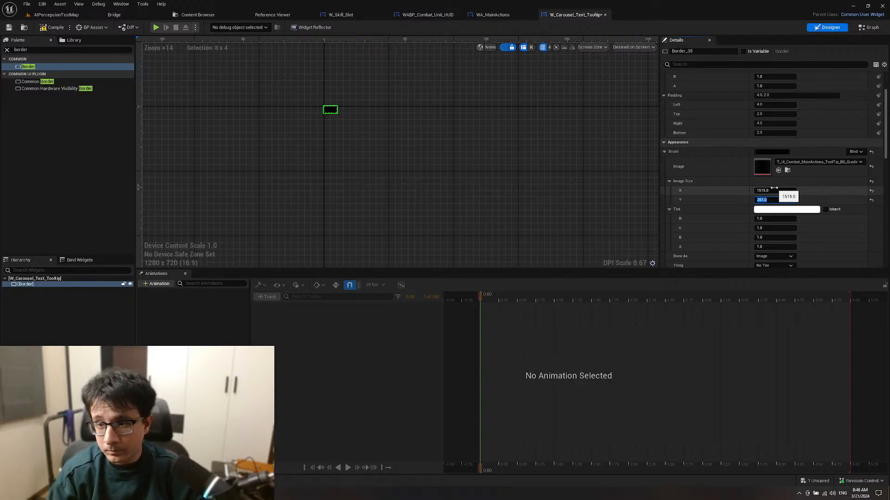
Step: Set the Y image size of the Border's brush to 261
key(Return)
scroll(458, 171, up, 6)
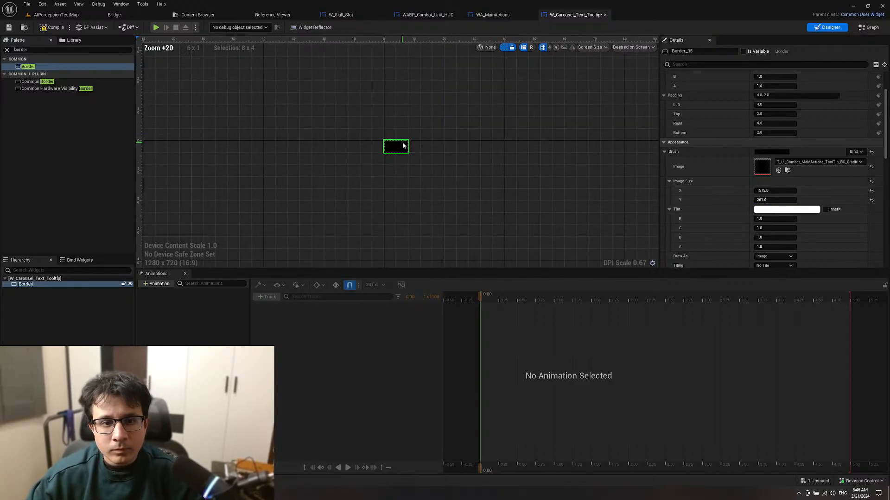
scroll(462, 174, down, 9)
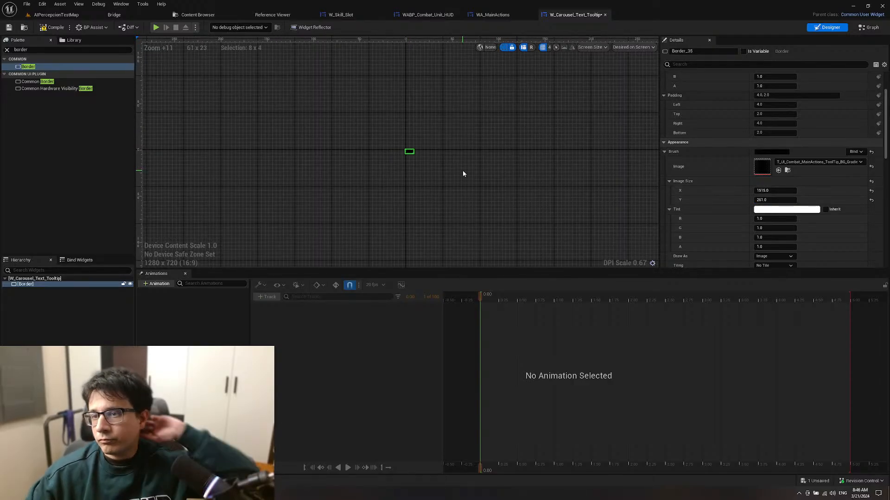
right_drag(589, 200, 565, 191)
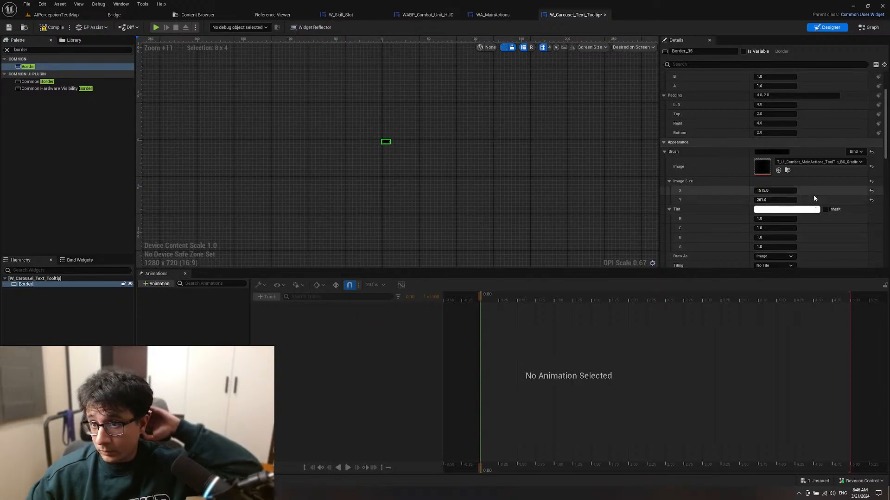
scroll(814, 197, down, 3)
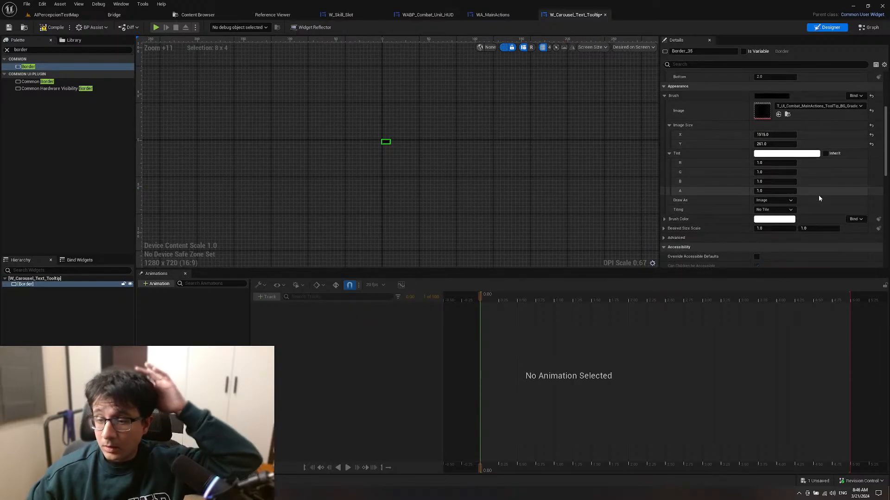
scroll(366, 156, up, 8)
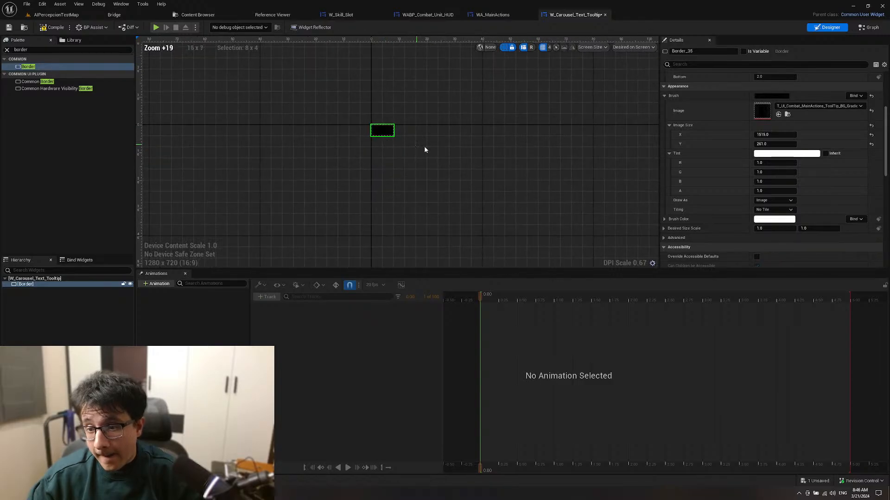
scroll(710, 216, down, 2)
right_drag(418, 194, 414, 202)
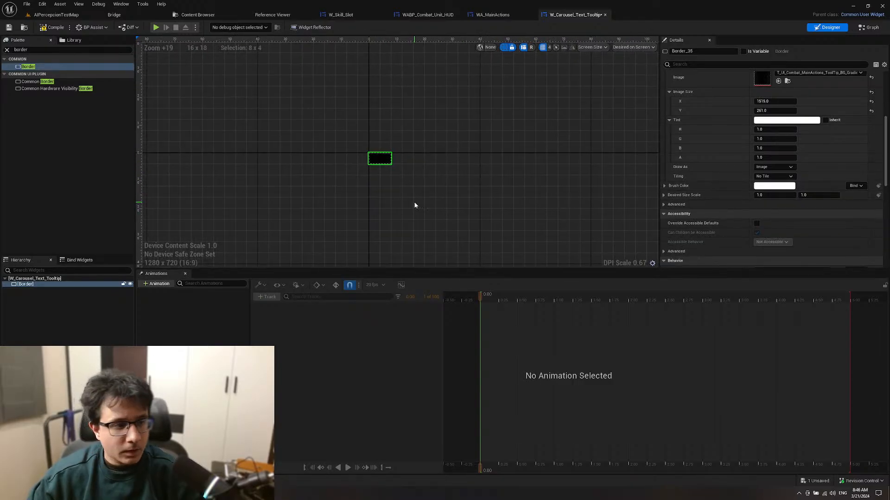
Step: Add a Common Text widget inside the Border and select it
click(7, 49)
text(tex)
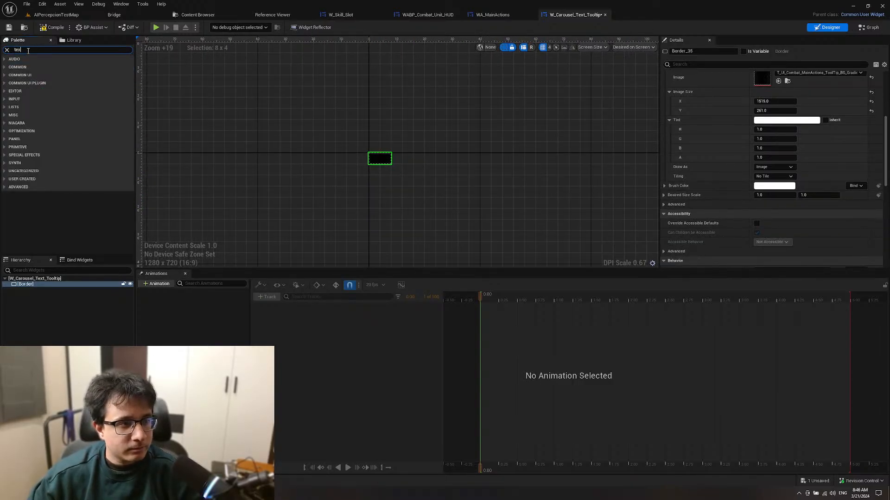
text(t)
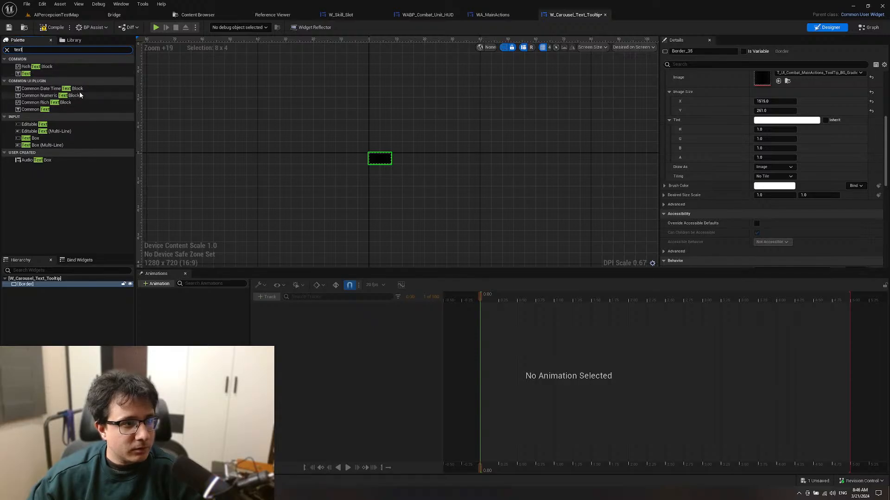
drag(46, 109, 39, 291)
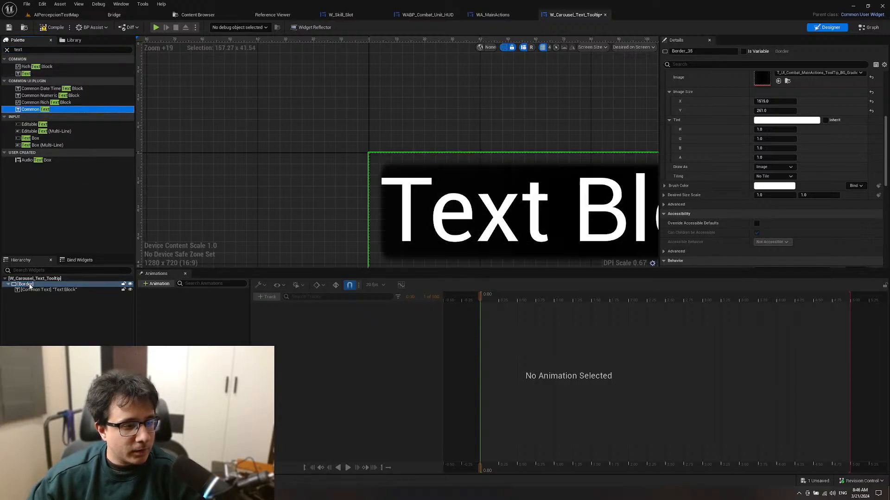
click(39, 291)
right_drag(608, 195, 388, 143)
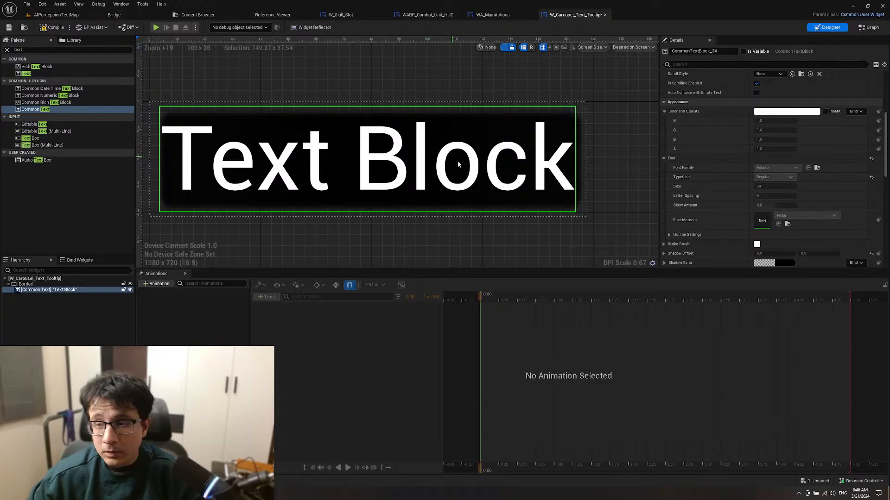
Step: Assign the Sonus_Common_Text_Style_Grey style to the Common Text widget
scroll(747, 171, down, 10)
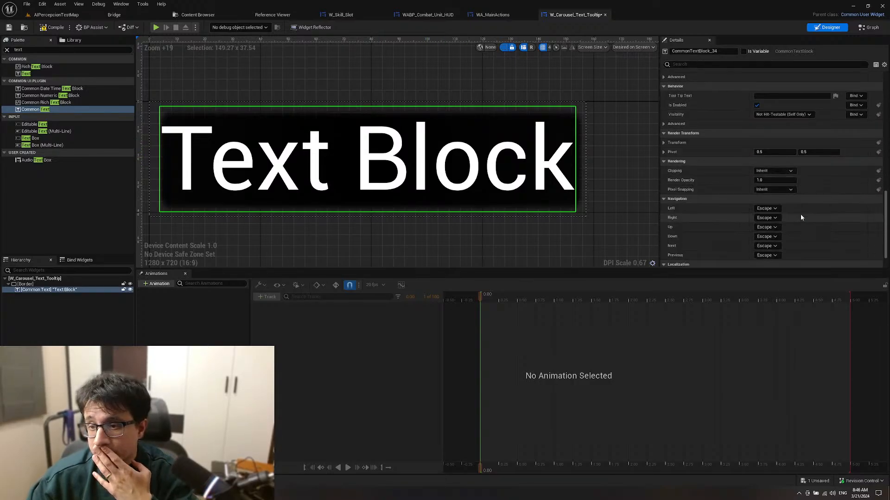
scroll(806, 210, up, 8)
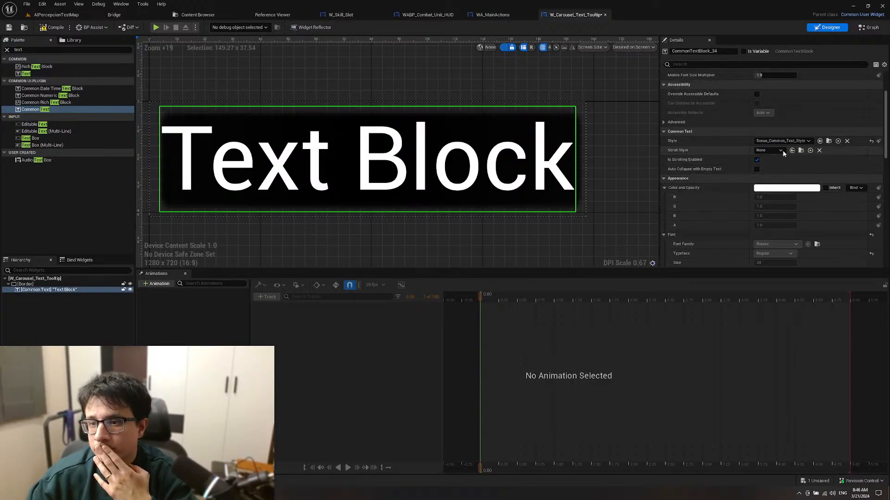
click(781, 151)
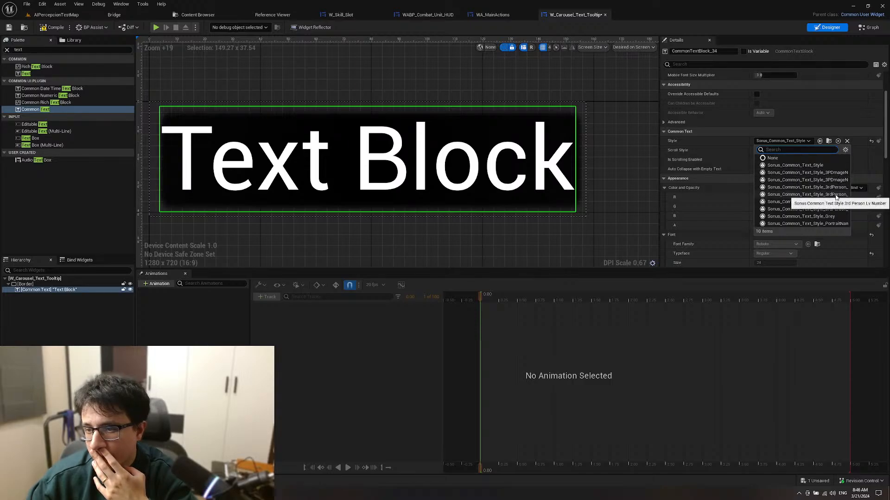
click(829, 217)
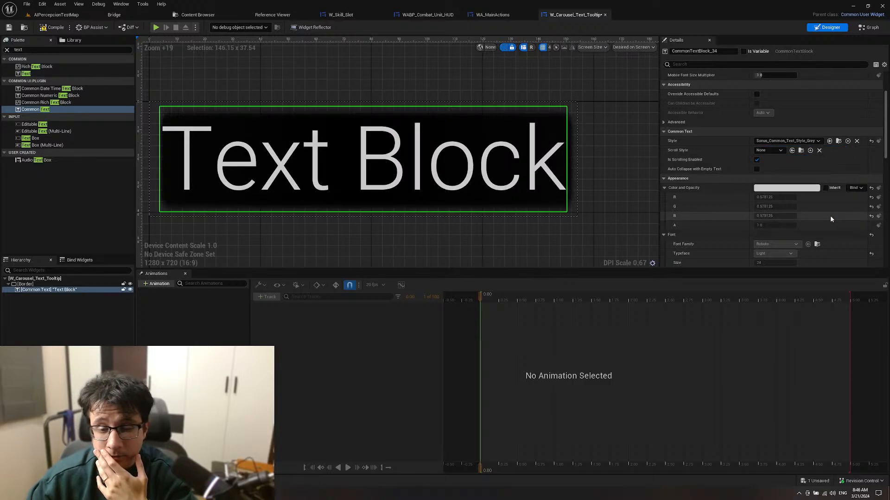
Step: Try the portrait text style on the Common Text widget, then switch it back to Sonus_Common_Text_Style_Grey
click(816, 141)
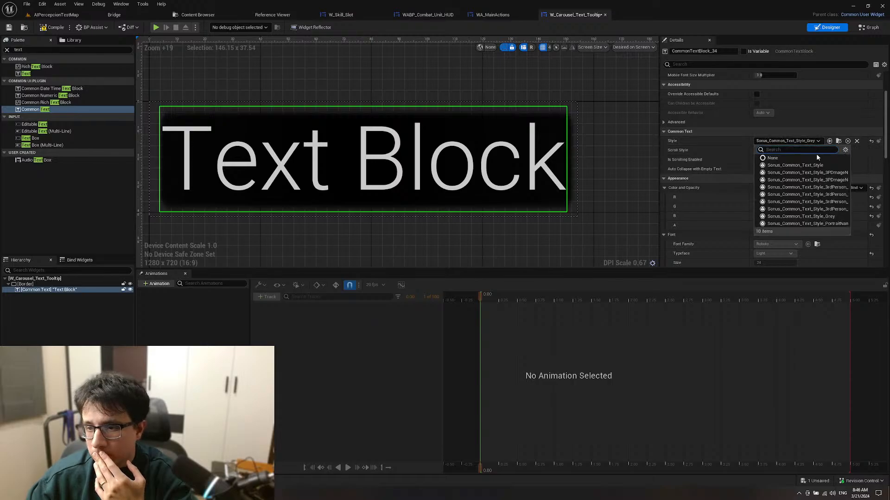
click(818, 223)
scroll(530, 145, down, 6)
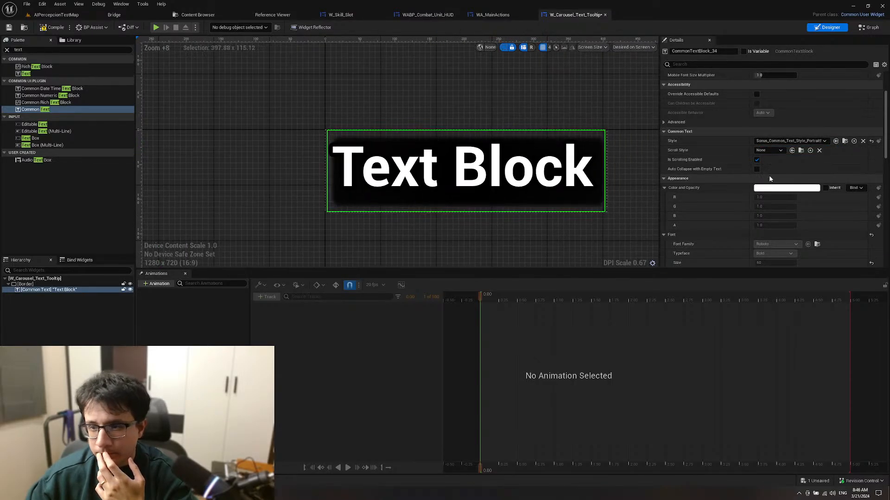
click(792, 141)
click(812, 217)
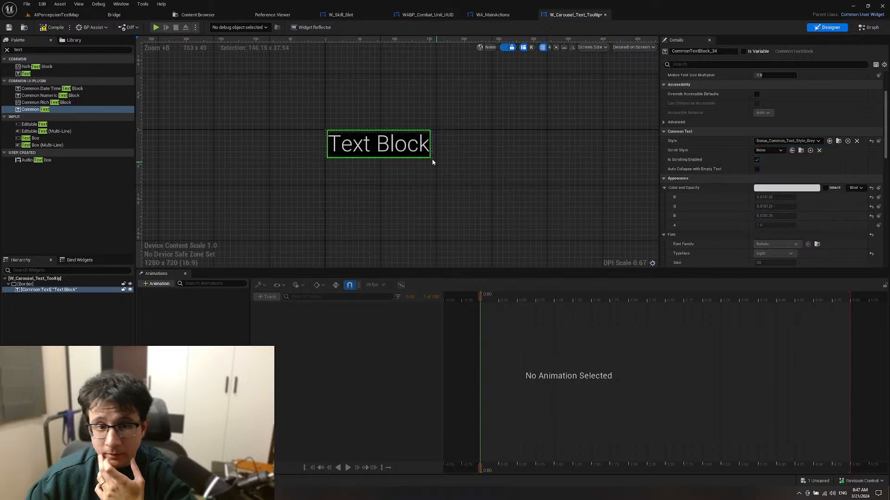
scroll(432, 160, up, 4)
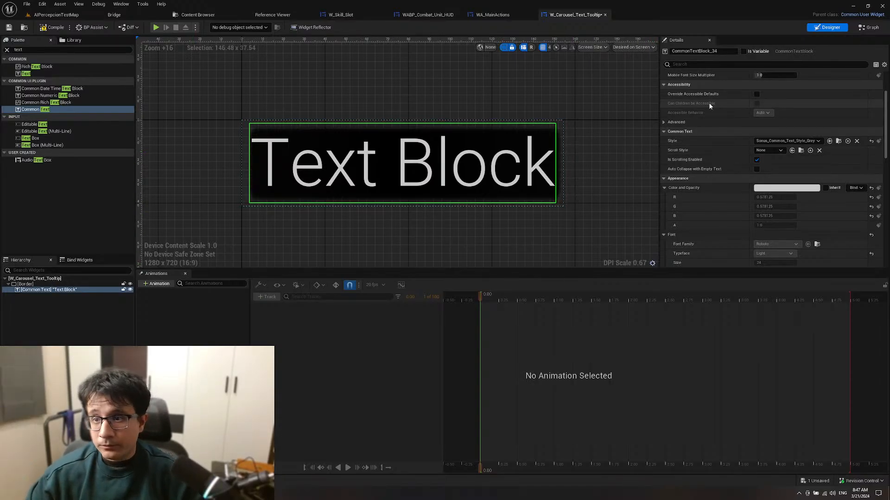
Step: Set the Common Text widget's displayed text to "!Skill Name"
scroll(769, 138, up, 3)
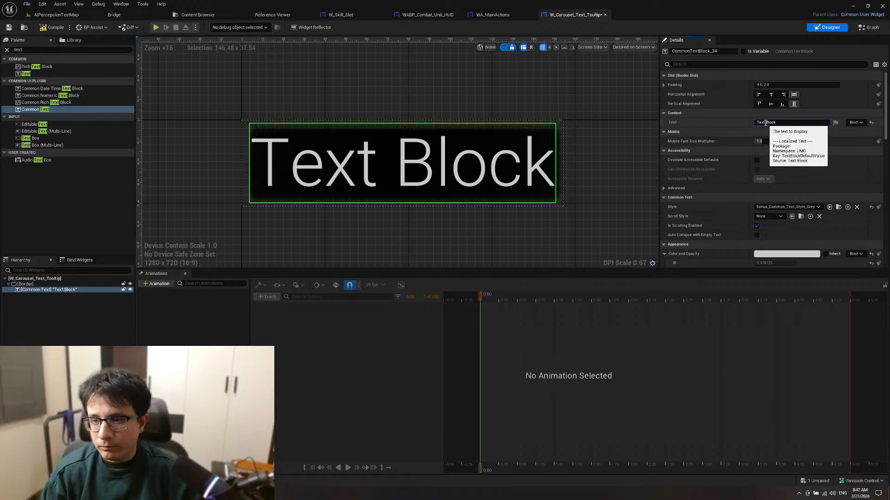
click(765, 123)
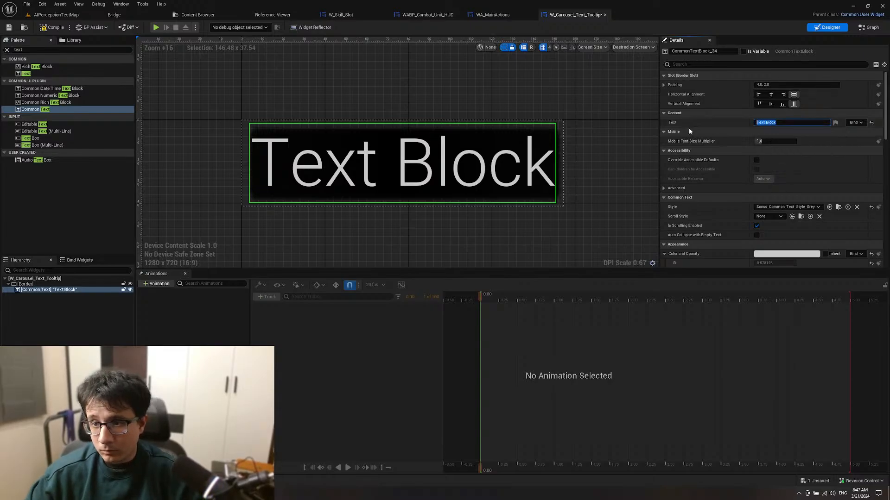
text(!Skill)
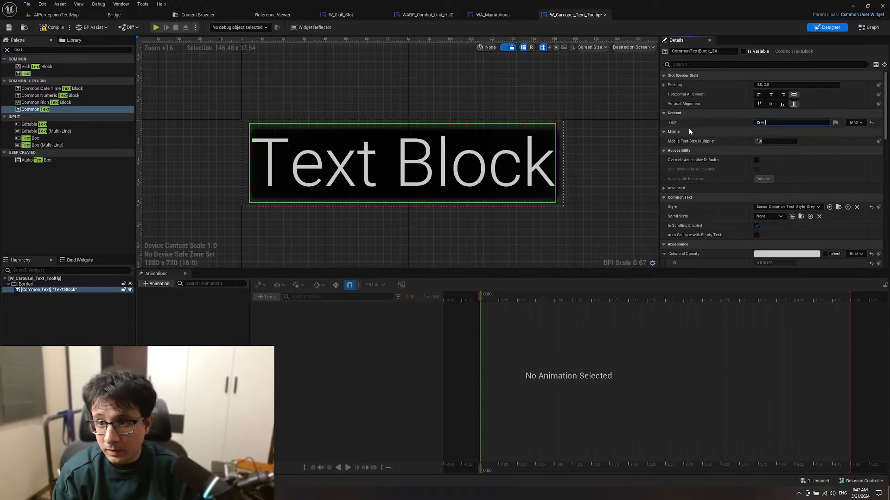
text( Name)
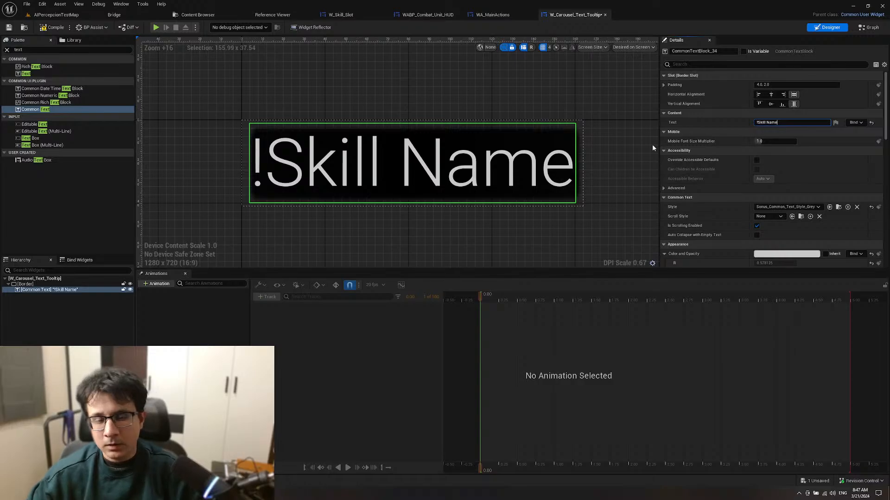
click(595, 169)
click(569, 169)
click(608, 162)
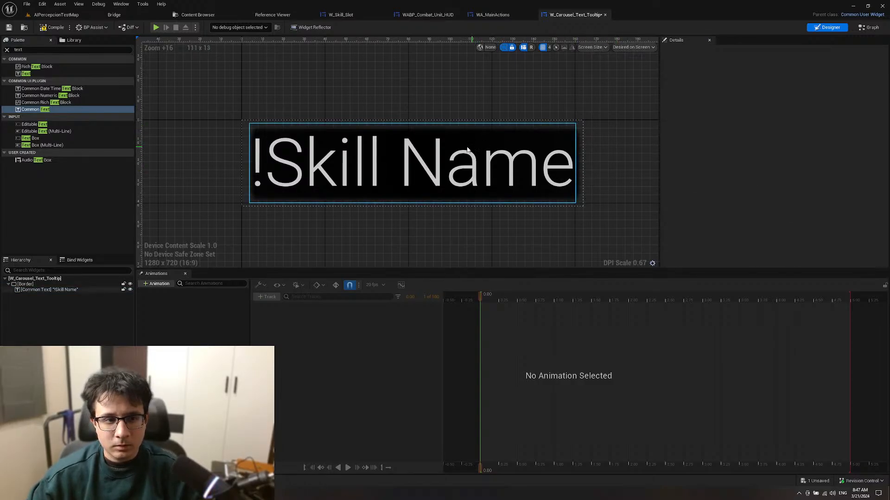
scroll(452, 147, up, 2)
scroll(568, 73, down, 9)
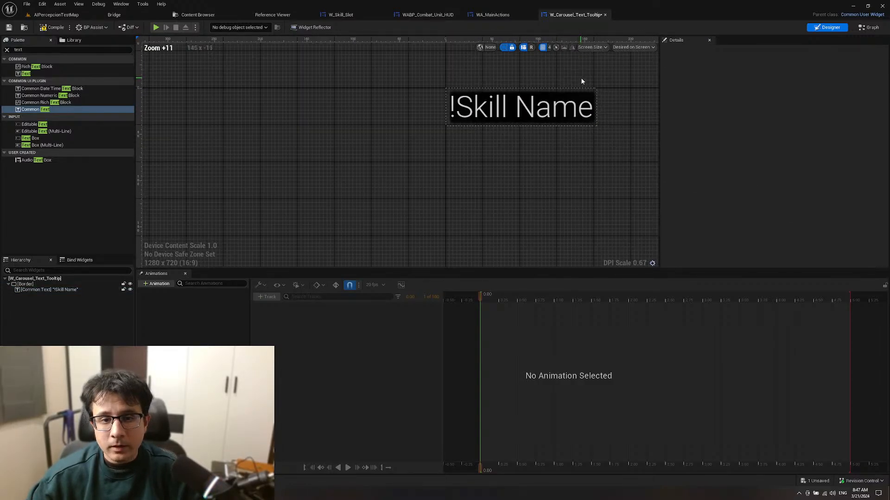
right_drag(580, 77, 561, 113)
Step: Wrap the "!Skill Name" text in a Horizontal Box
click(530, 141)
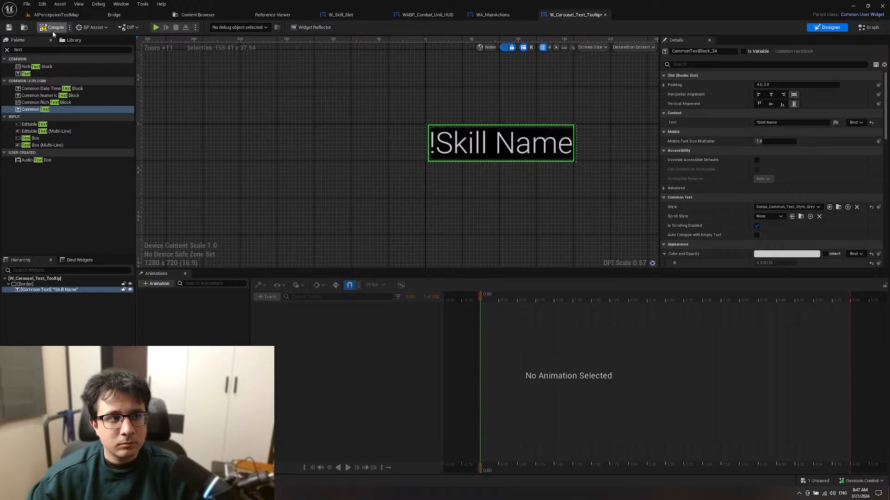
right_drag(445, 182, 379, 212)
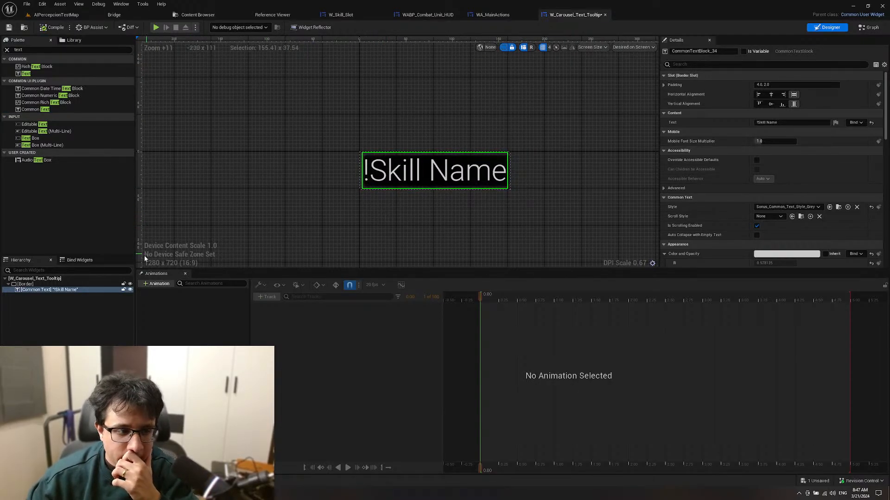
right_click(80, 290)
mouse_move(107, 349)
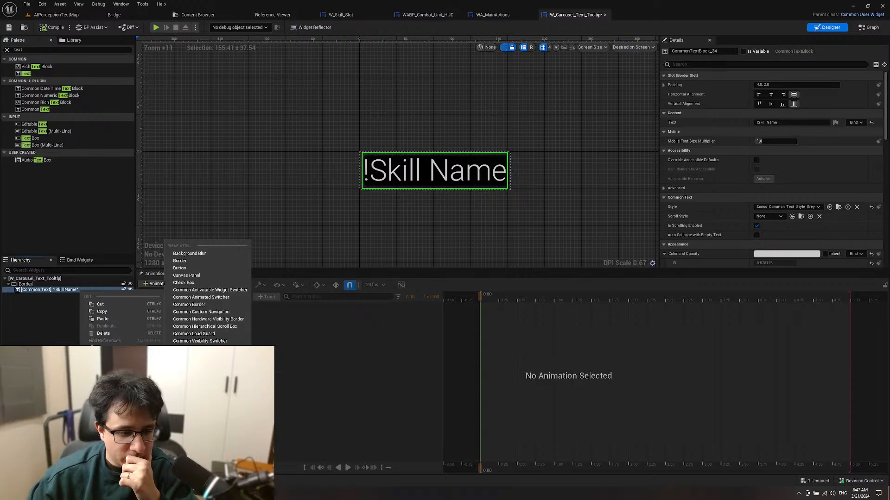
click(195, 356)
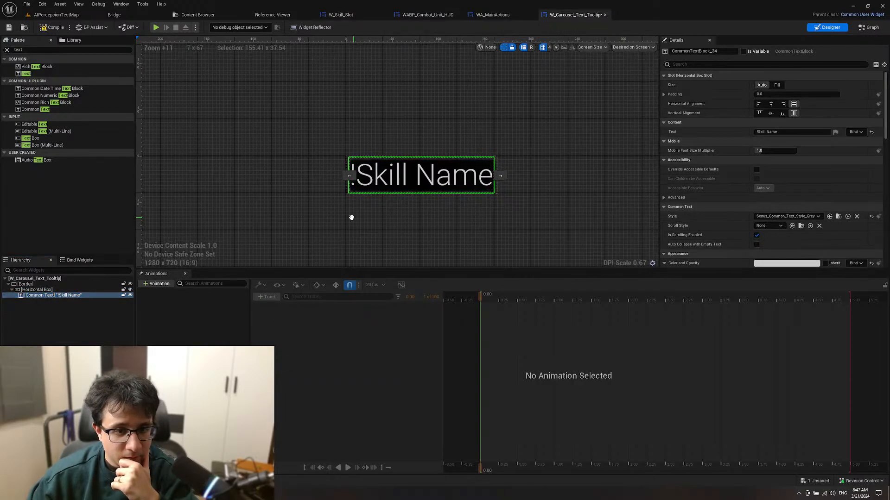
Step: Add a Common Action Widget to the Horizontal Box and move it in front of the "!Skill Name" text
click(41, 289)
click(7, 49)
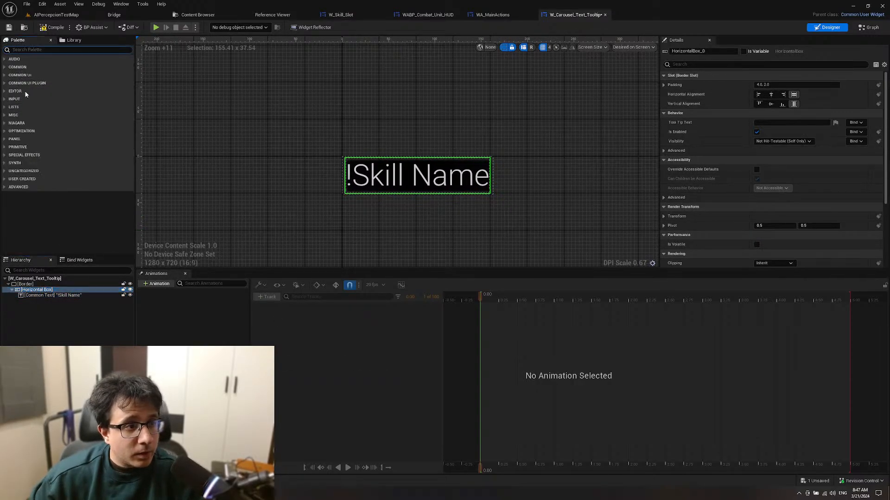
click(5, 83)
click(4, 75)
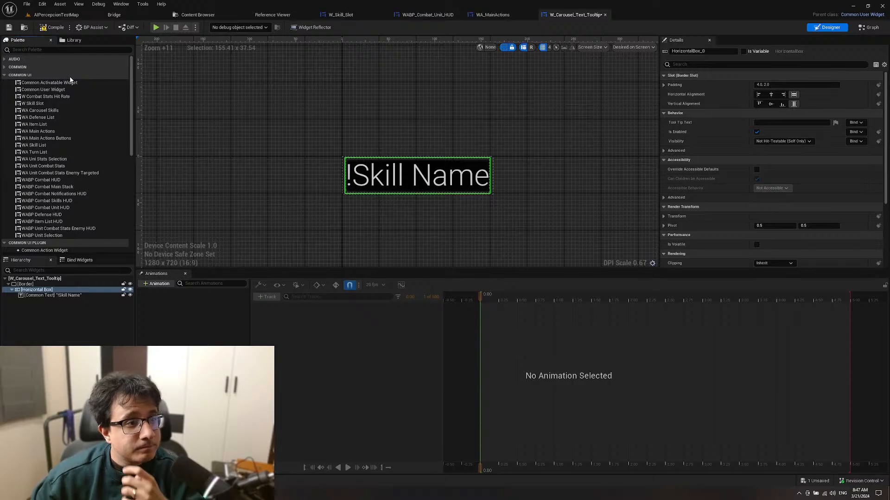
click(4, 76)
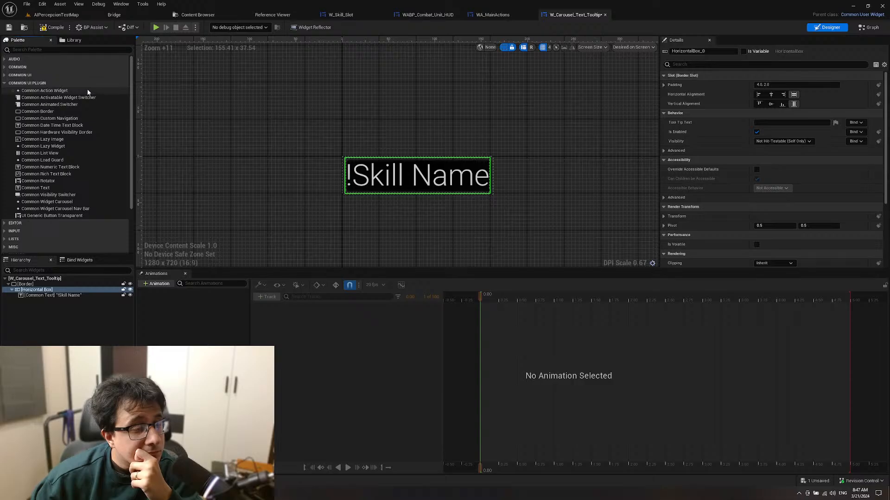
click(70, 91)
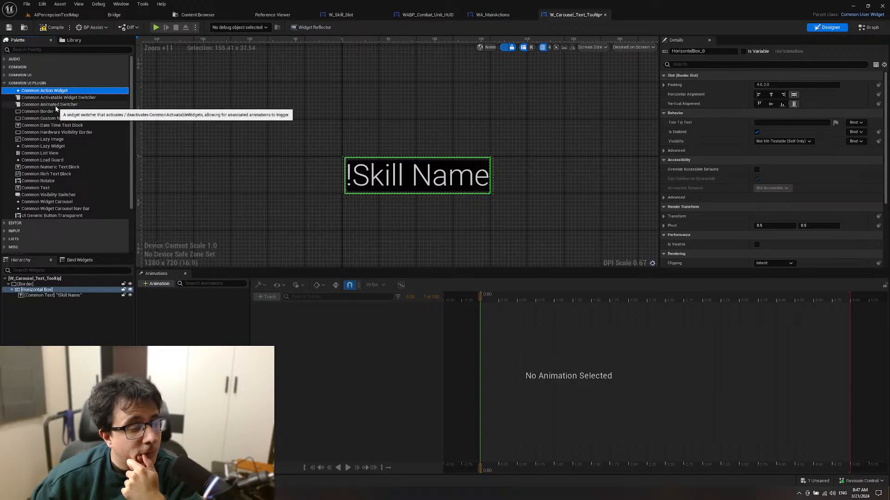
drag(56, 94, 38, 291)
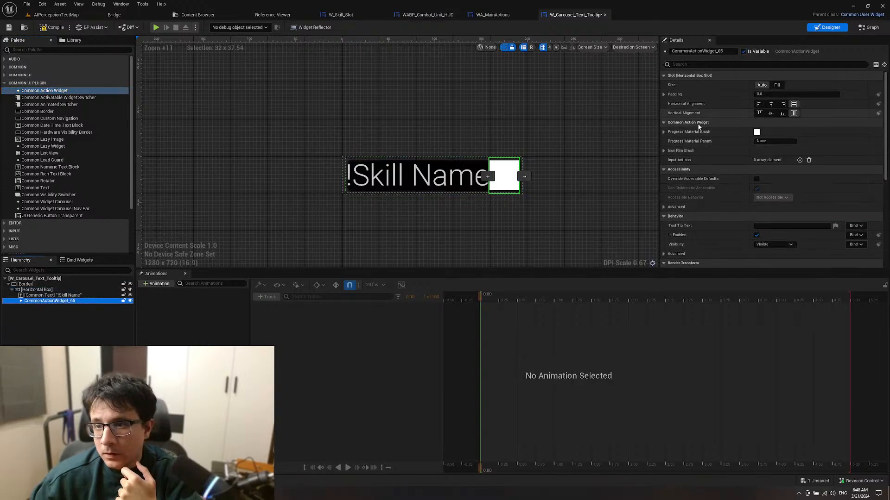
click(488, 177)
Step: Examine the Common Action Widget's Progress Material Brush settings and its remaining properties
click(663, 132)
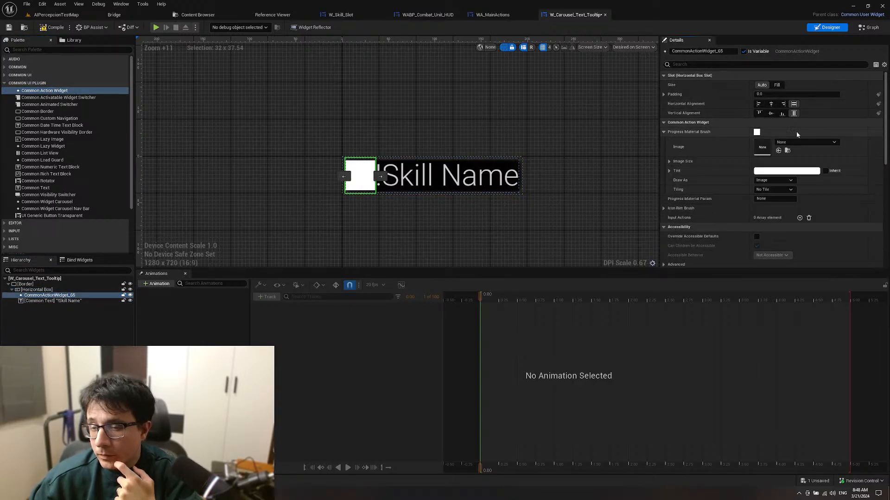
click(797, 144)
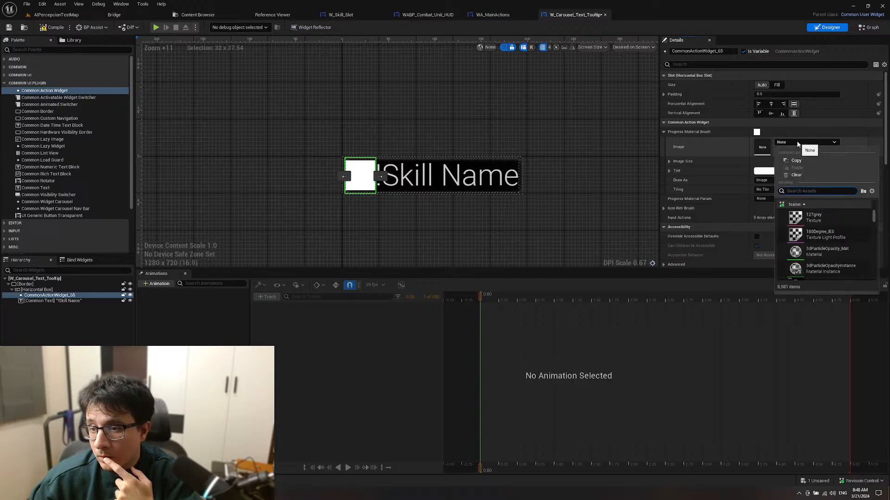
click(797, 144)
right_drag(372, 203, 386, 209)
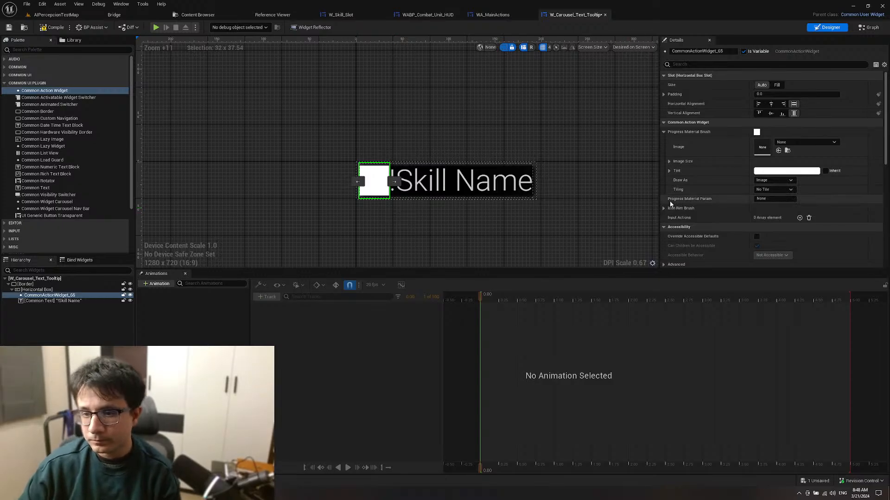
scroll(773, 201, down, 1)
scroll(773, 202, down, 4)
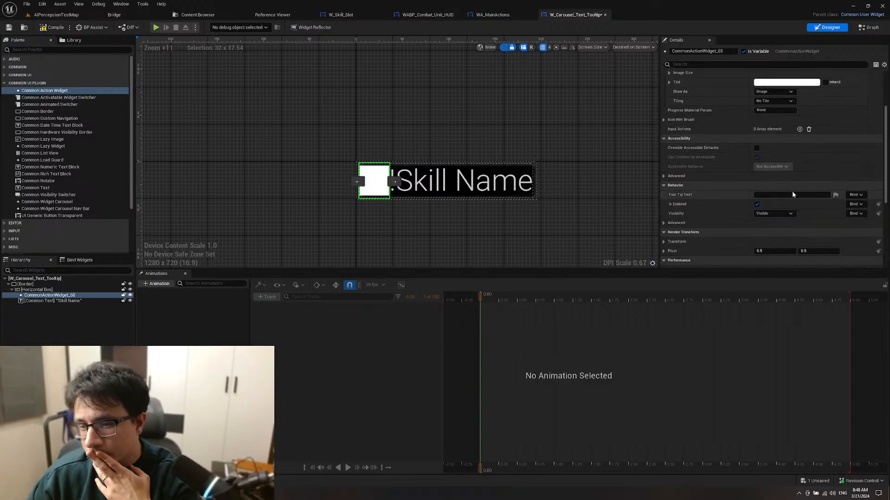
scroll(779, 179, down, 5)
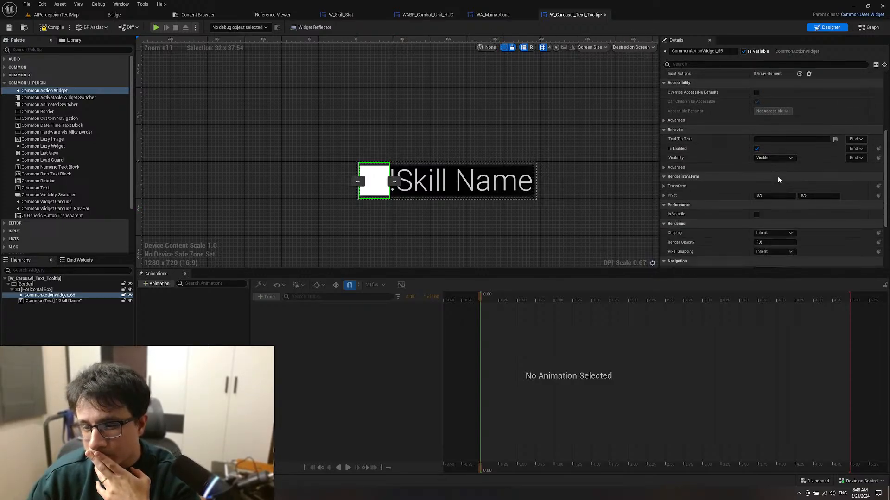
scroll(730, 201, up, 8)
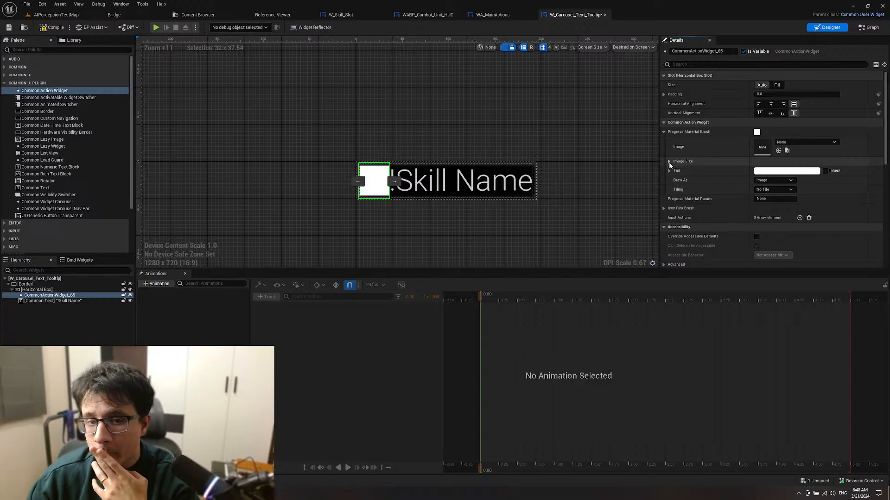
right_drag(495, 221, 506, 219)
Step: Try the T_UI_Keyboard_E texture from Controller_Icons/Keyboard as the Common Action Widget's Progress Material Brush image
key(ctrl+space)
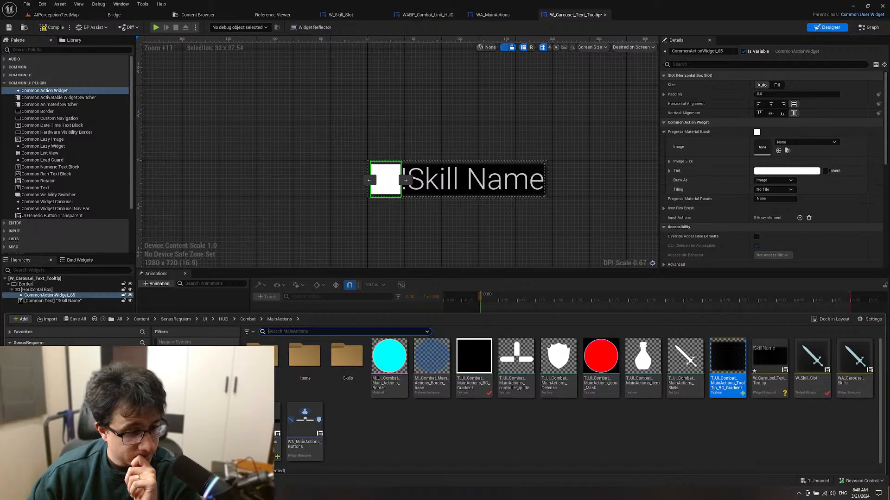
click(204, 319)
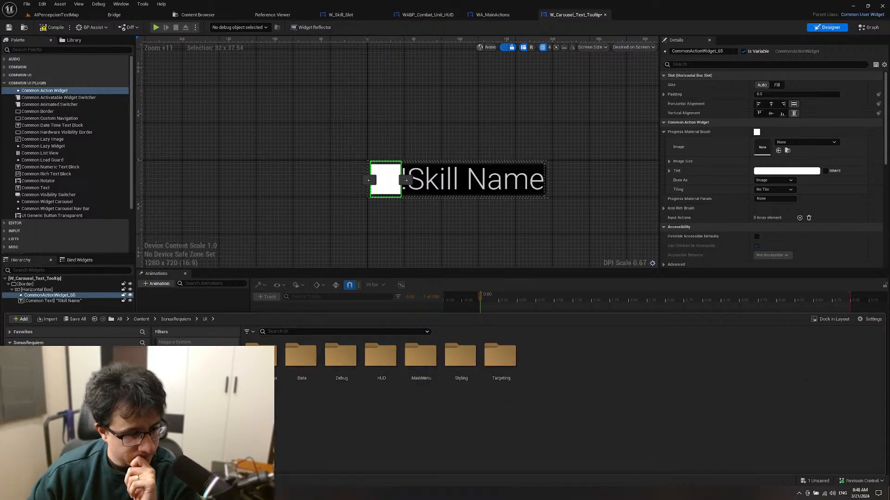
double_click(260, 355)
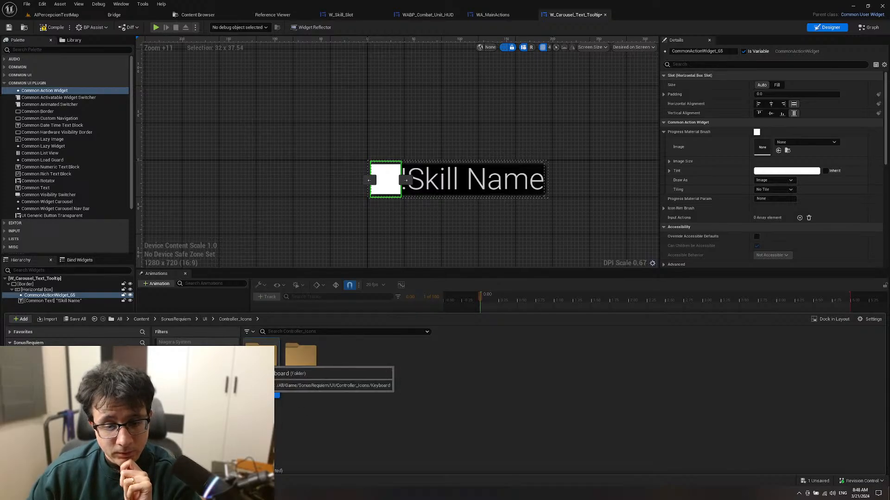
double_click(261, 357)
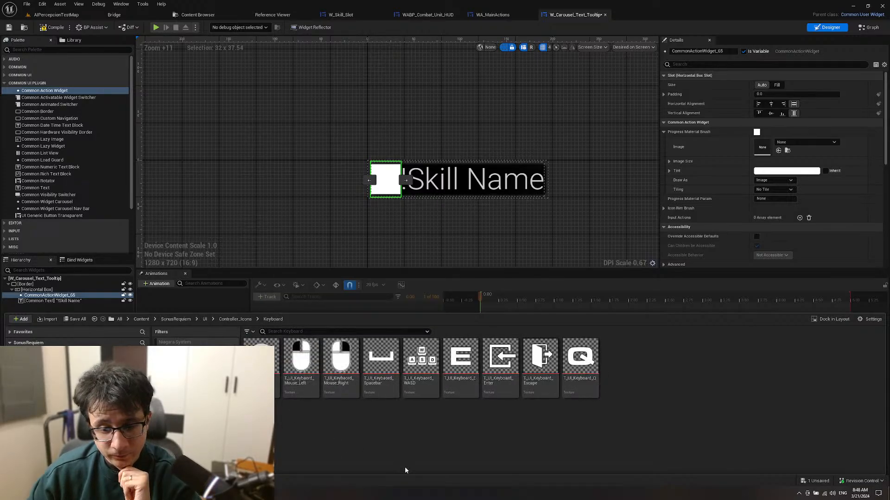
click(465, 358)
right_drag(575, 216, 567, 216)
click(779, 151)
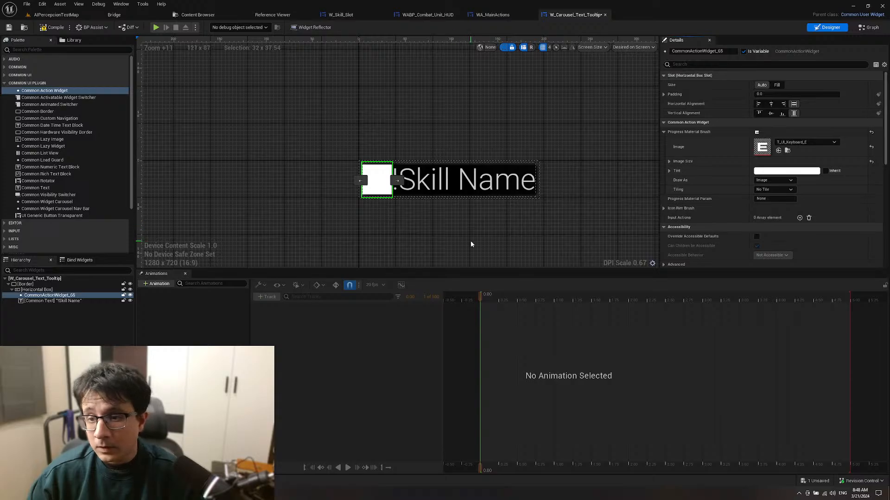
right_drag(471, 242, 489, 230)
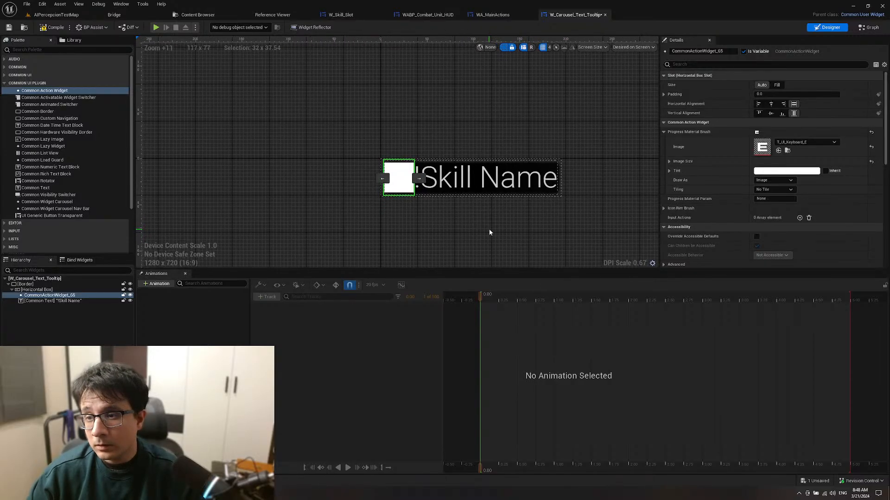
scroll(489, 232, up, 3)
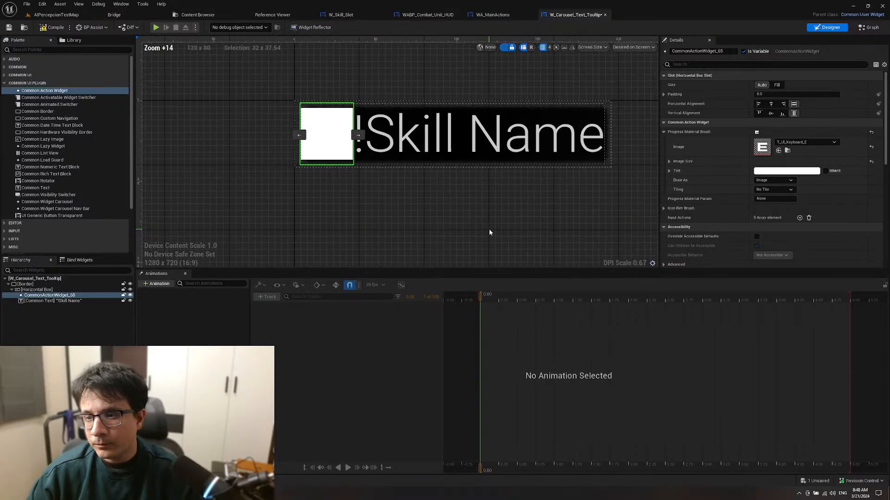
click(669, 162)
click(668, 161)
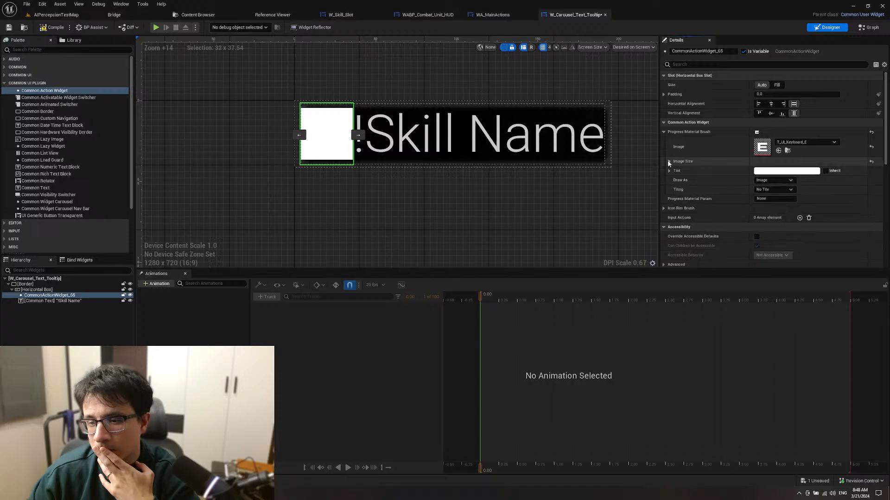
click(669, 171)
click(669, 171)
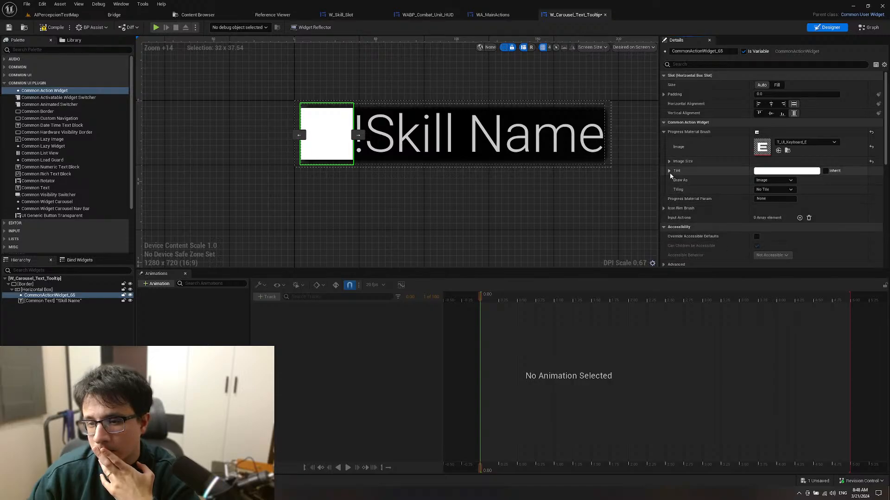
click(663, 208)
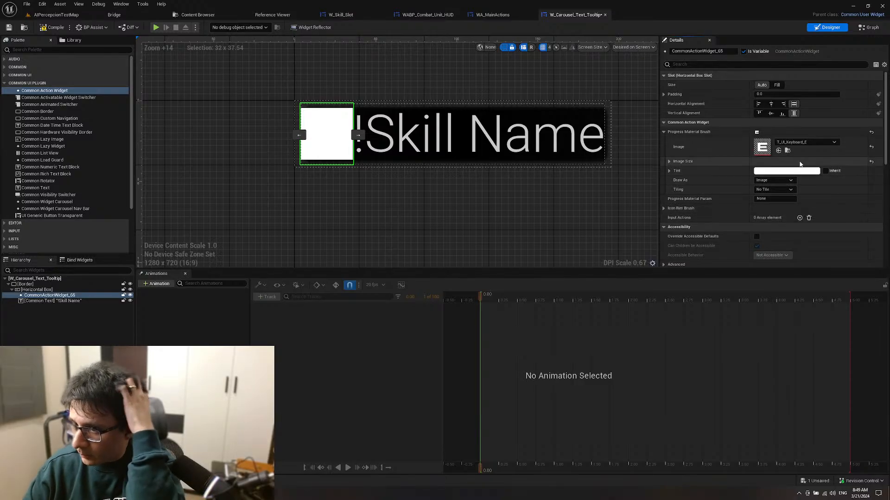
Step: Add an input action to the Common Action Widget using CommonUI_InputAction_Table with row TabLeft, and save the tooltip widget
click(799, 218)
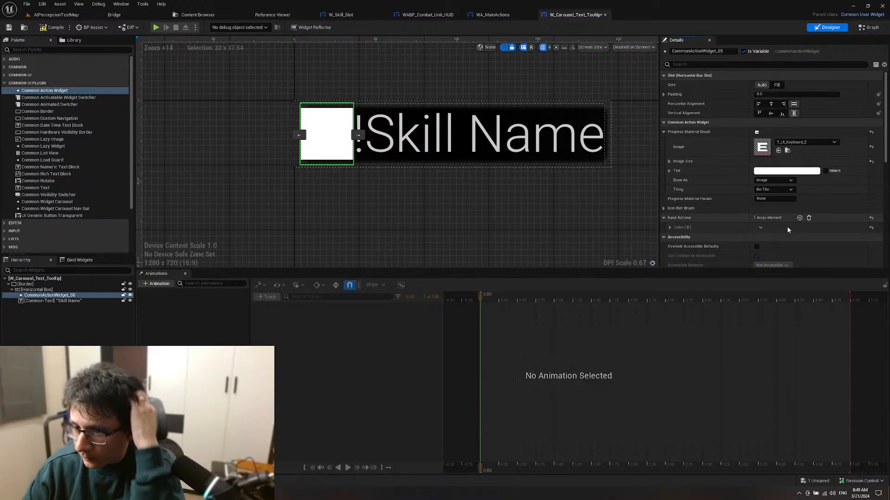
click(669, 228)
click(763, 237)
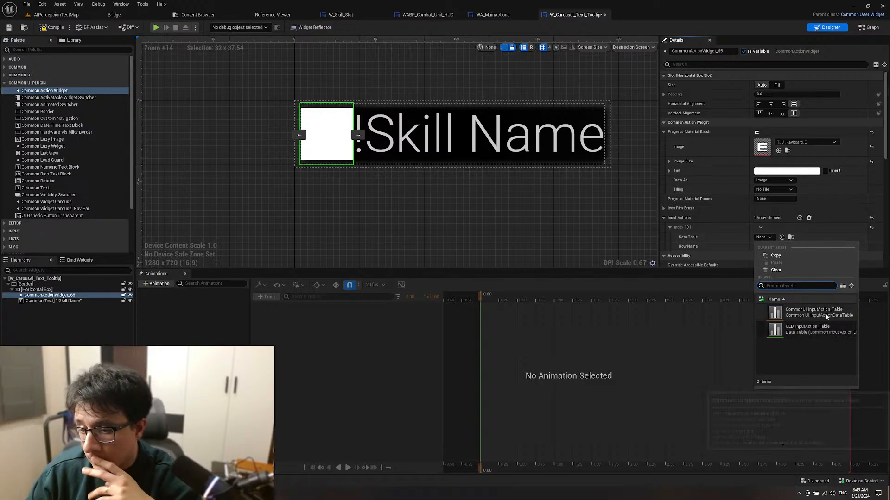
click(825, 313)
click(779, 246)
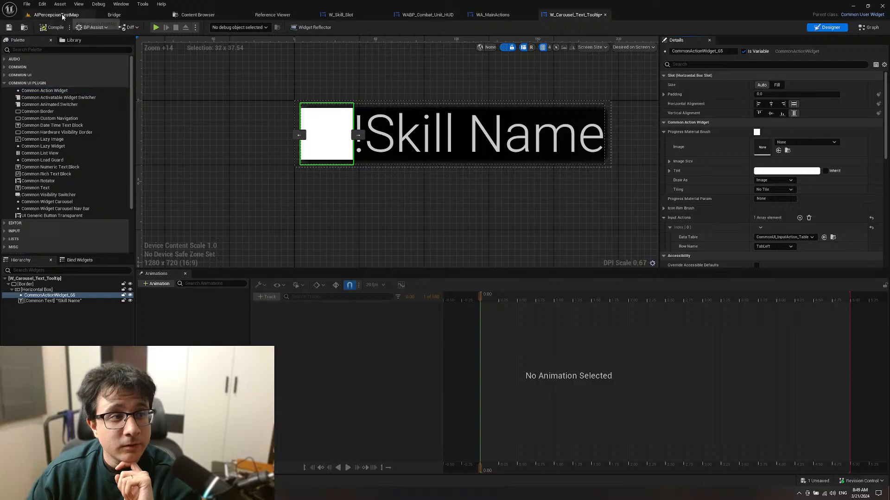
right_drag(381, 109, 365, 143)
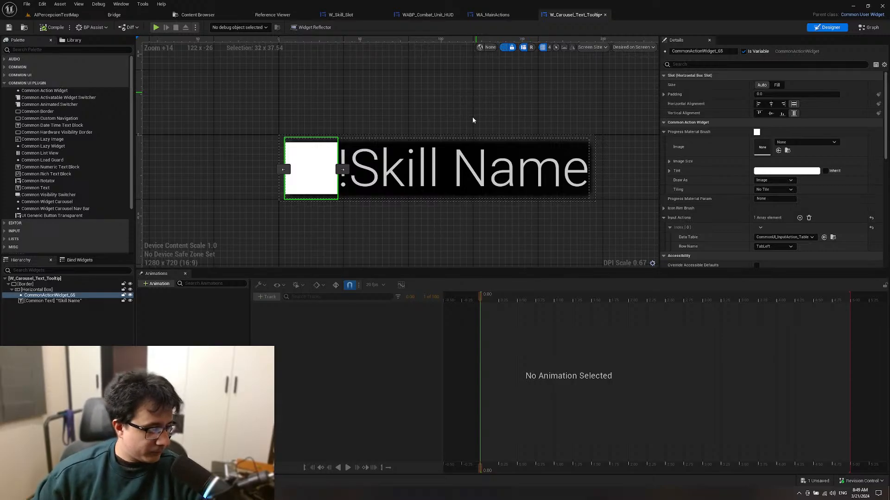
key(ctrl+s)
right_drag(476, 205, 456, 208)
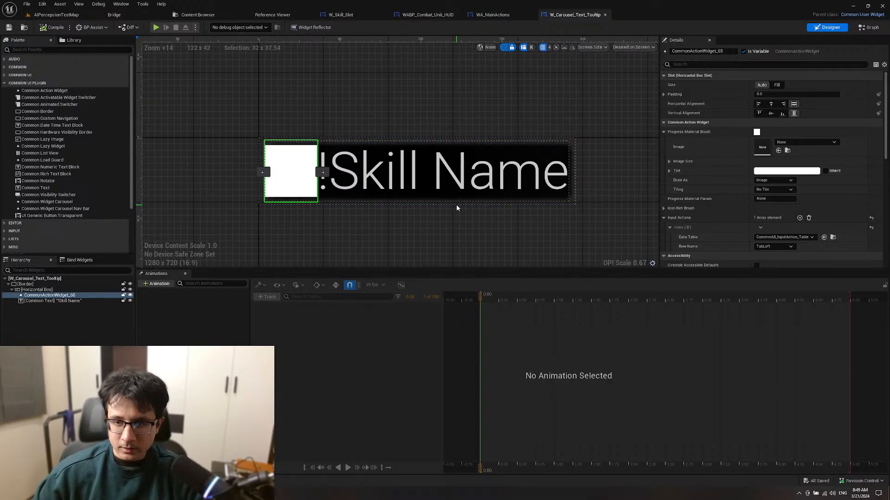
scroll(456, 208, up, 2)
scroll(456, 207, down, 4)
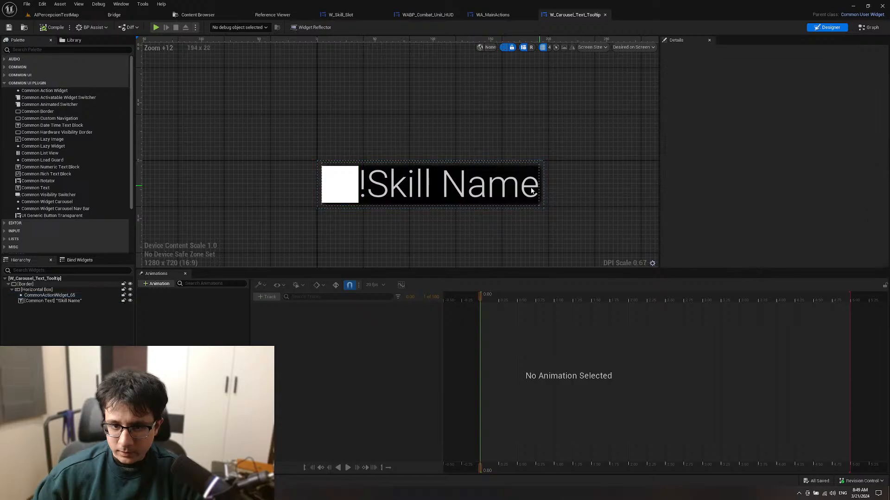
scroll(532, 191, up, 3)
scroll(532, 183, down, 4)
click(406, 183)
scroll(519, 190, up, 5)
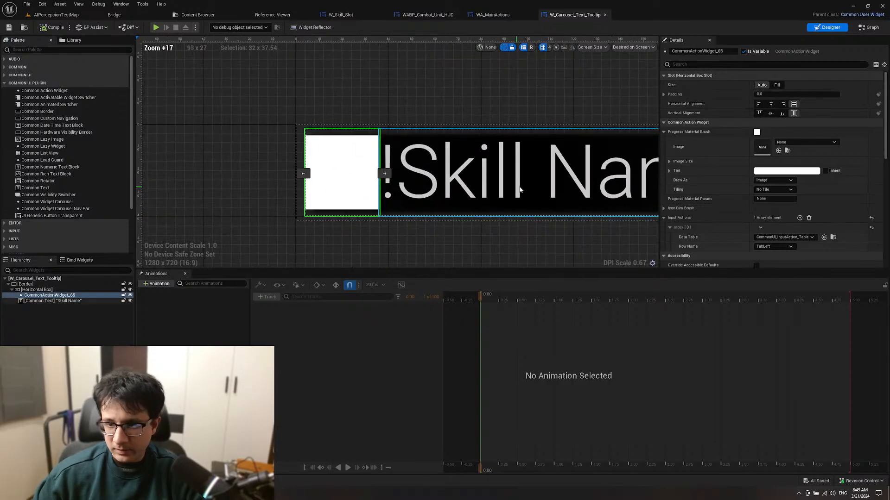
right_drag(518, 189, 483, 174)
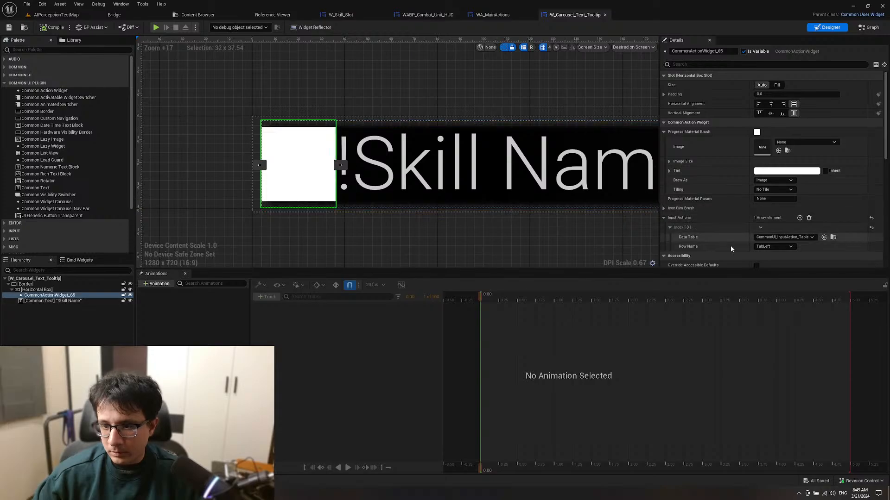
scroll(787, 238, down, 1)
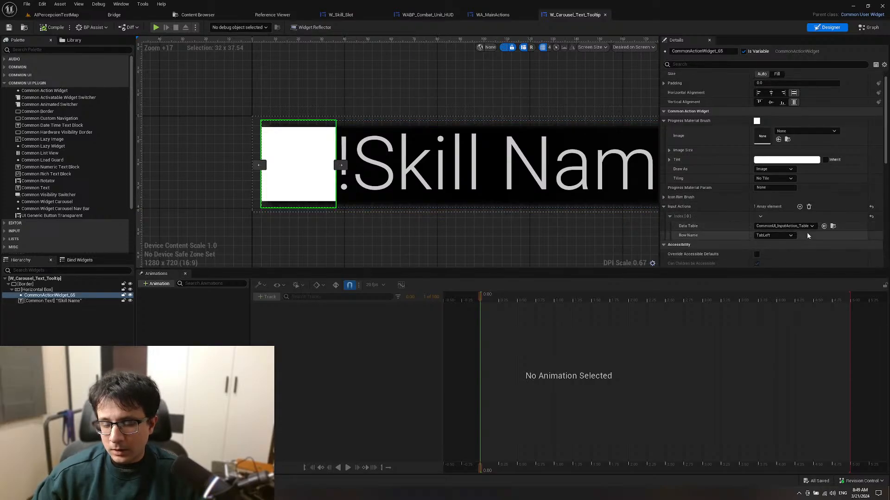
right_drag(455, 227, 474, 215)
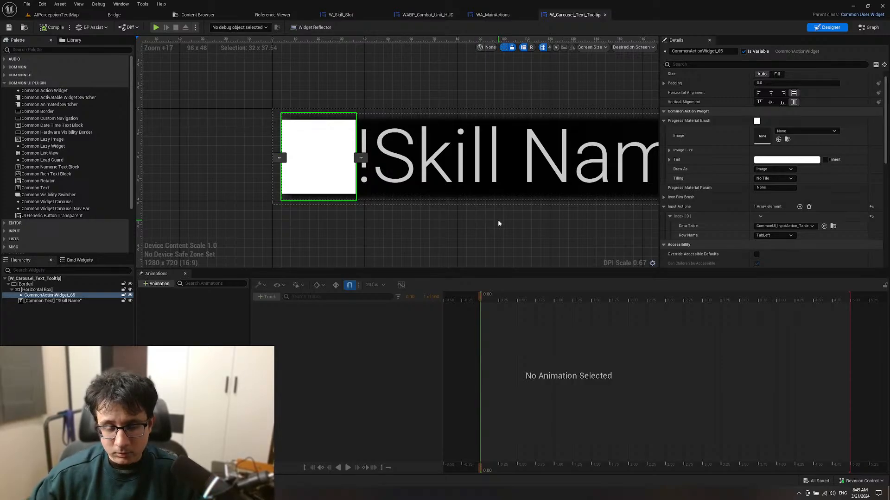
right_drag(498, 222, 487, 221)
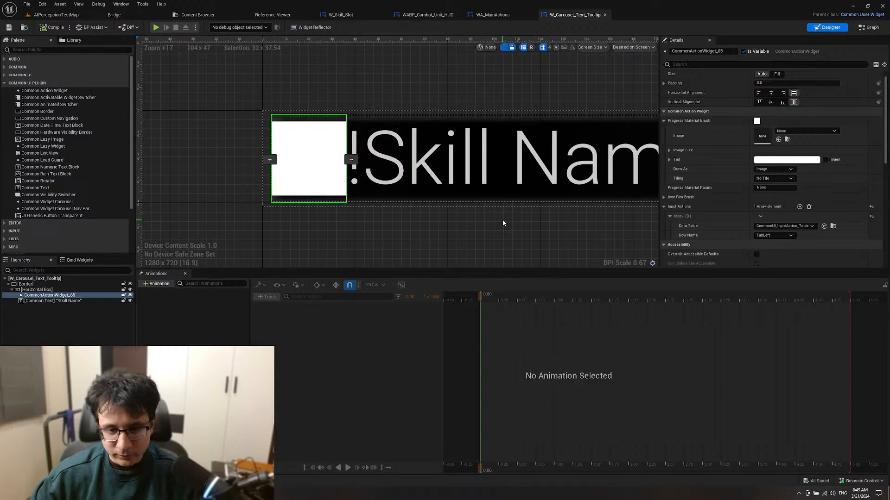
key(ctrl+space)
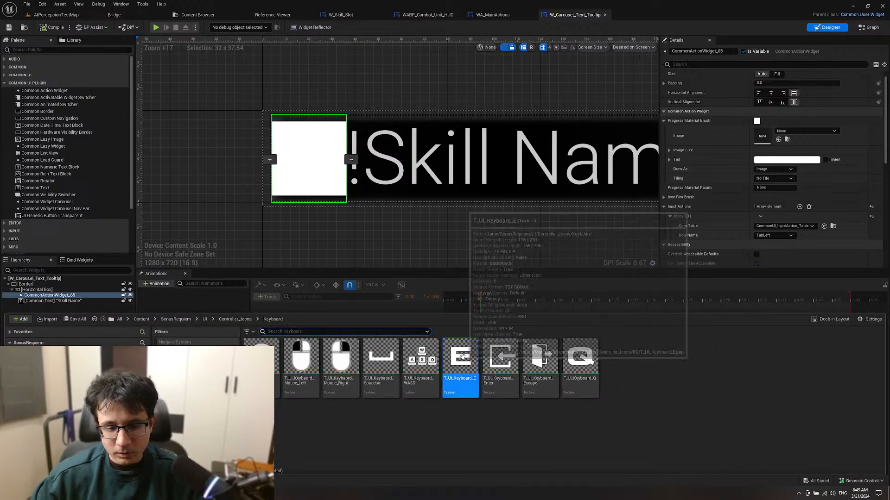
right_drag(504, 213, 489, 212)
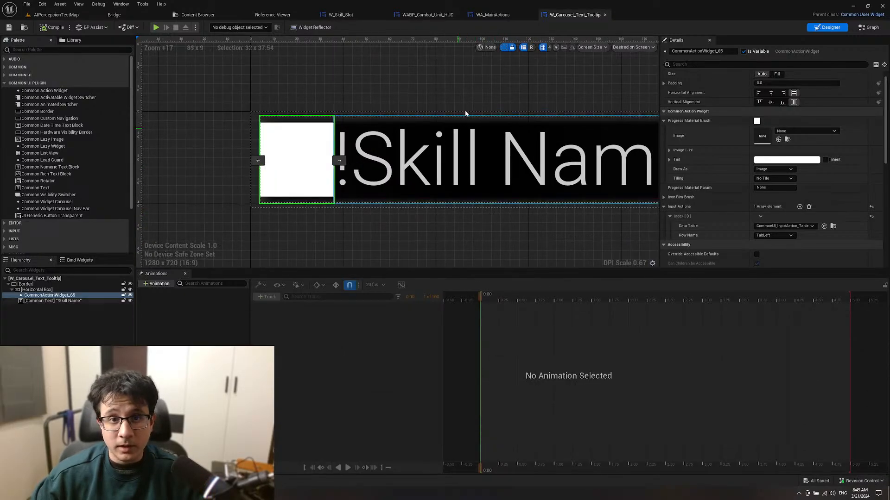
Step: Delete the black gradient image below the three carousels in the WA_MainActions designer
click(440, 14)
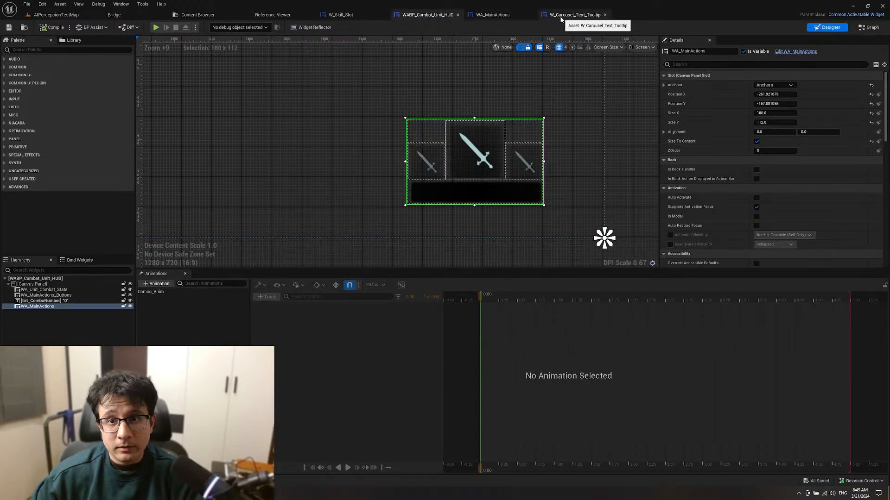
click(511, 16)
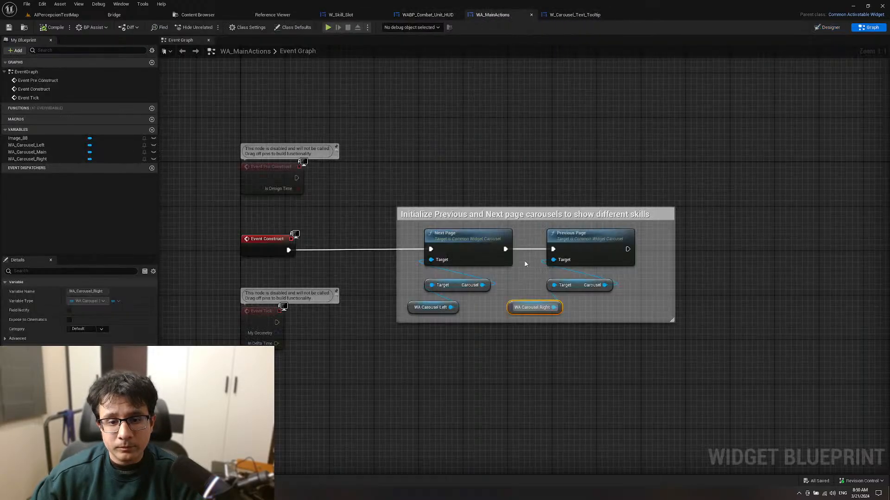
click(827, 27)
scroll(359, 176, up, 5)
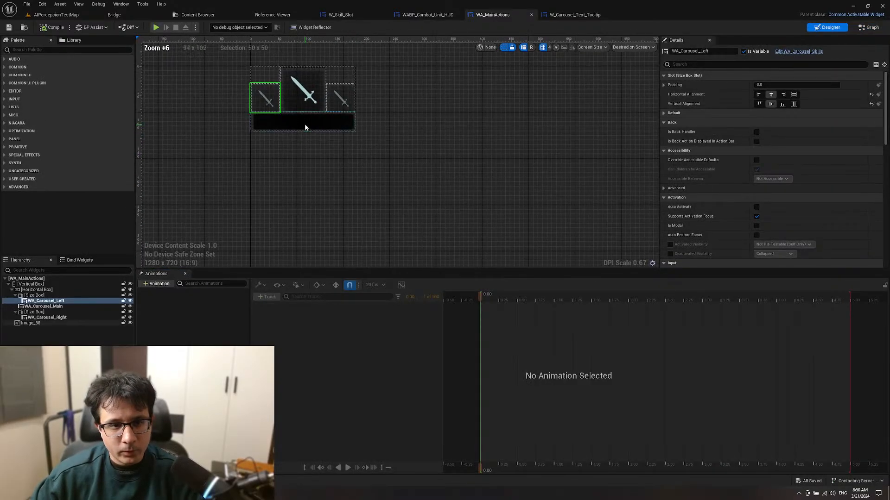
scroll(338, 142, up, 4)
key(Delete)
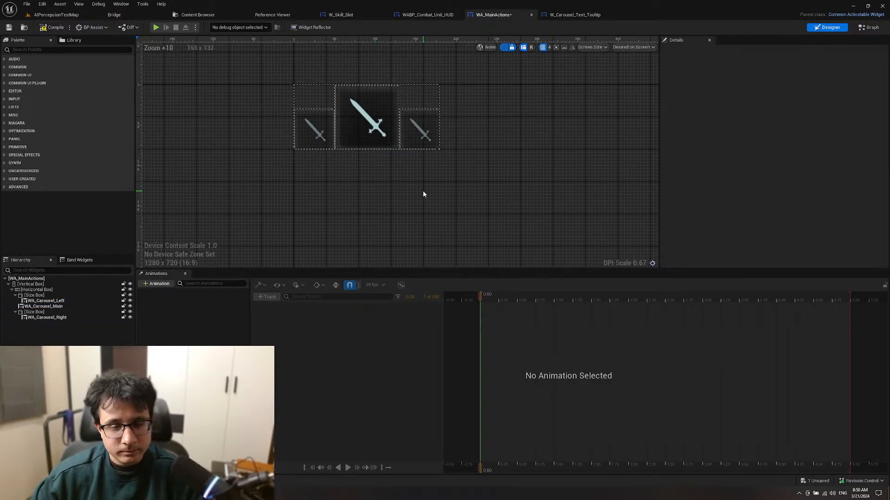
Step: Add the W_Carousel_Text_Tooltip widget from the MainActions folder to WA_MainActions' Vertical Box below the carousels, and select it
key(ctrl+space)
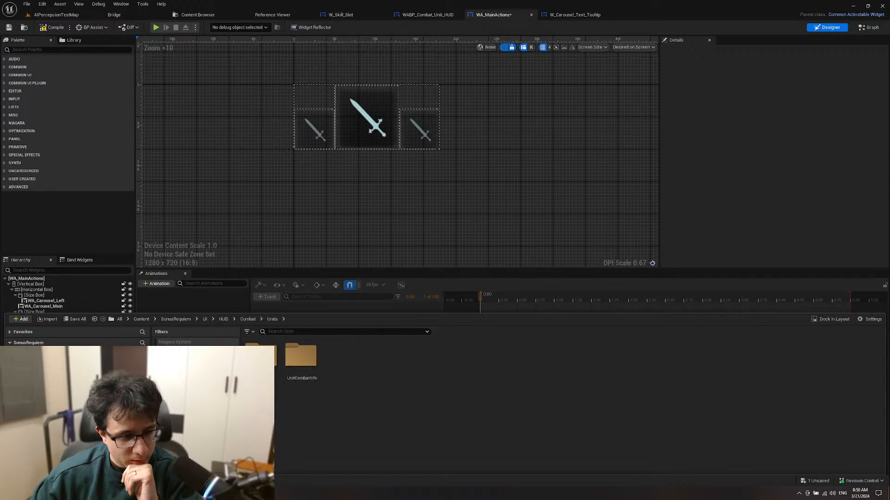
click(75, 394)
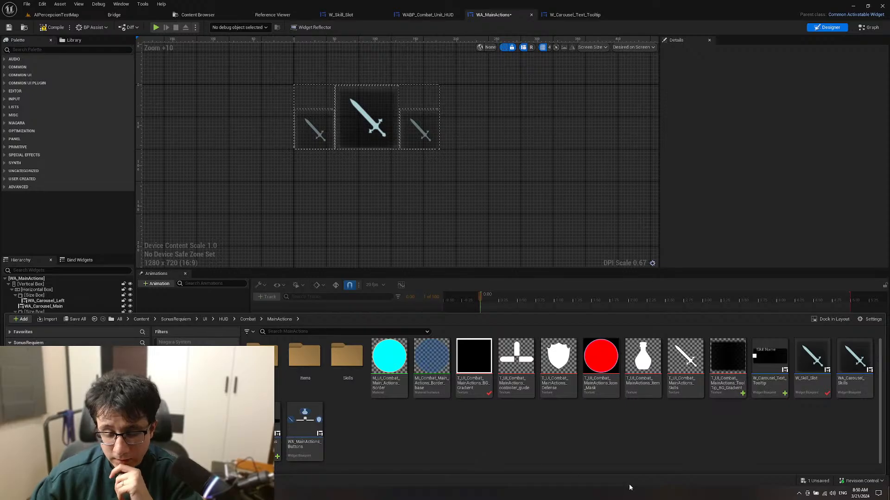
click(774, 351)
right_drag(546, 245, 550, 244)
key(ctrl+space)
drag(769, 364, 30, 284)
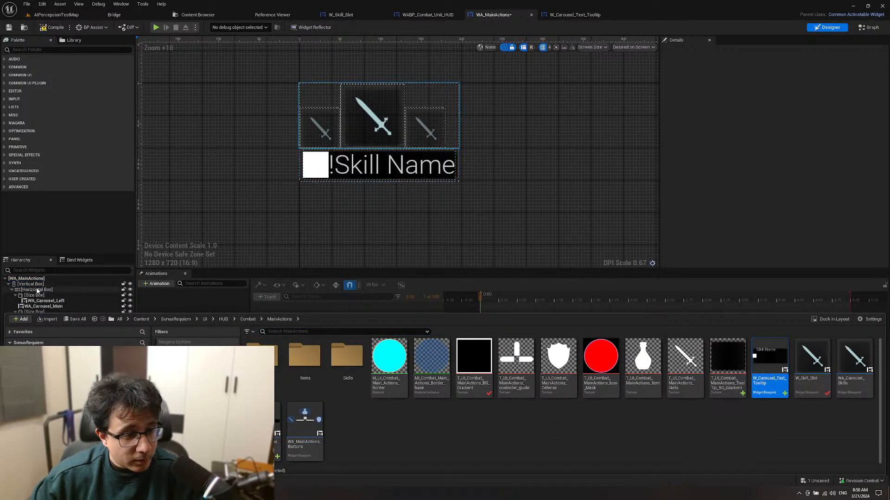
right_drag(304, 232, 308, 242)
scroll(313, 236, up, 4)
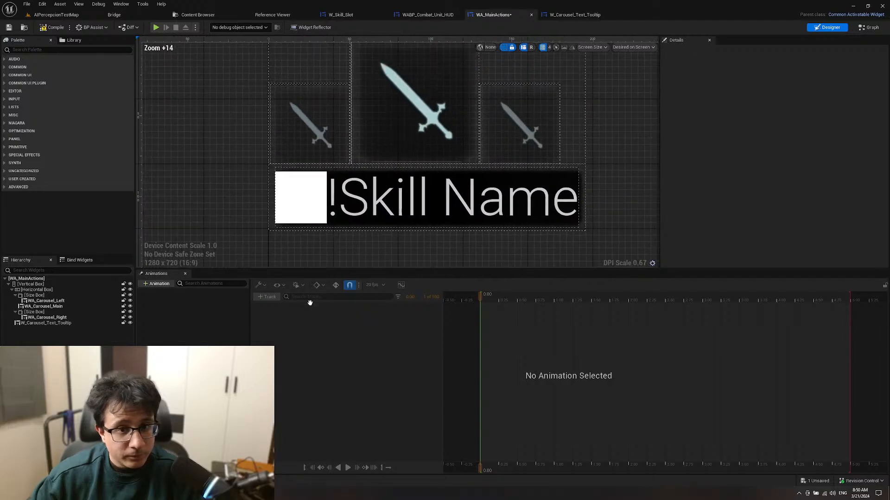
scroll(437, 228, down, 3)
click(470, 211)
click(580, 185)
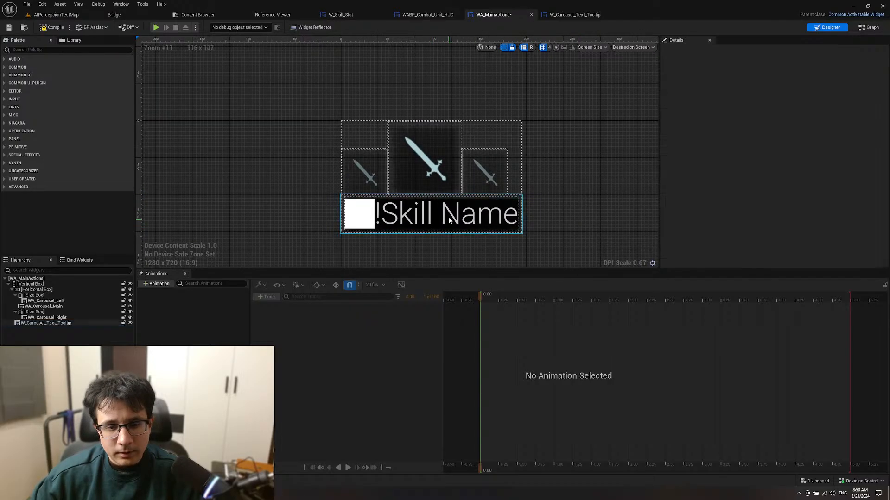
scroll(451, 222, up, 4)
click(449, 216)
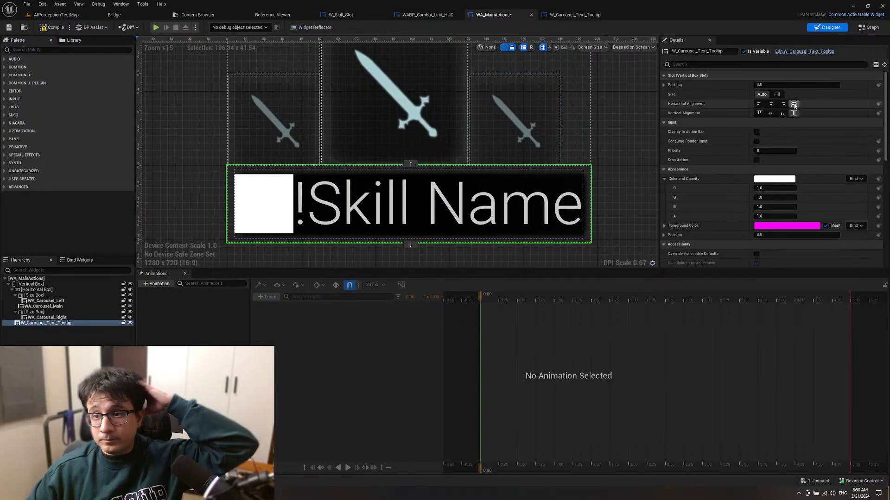
Step: Centre the Common Text "!Skill Name" horizontally and vertically in its slot in the W_Carousel_Text_Tooltip widget
click(575, 15)
click(464, 175)
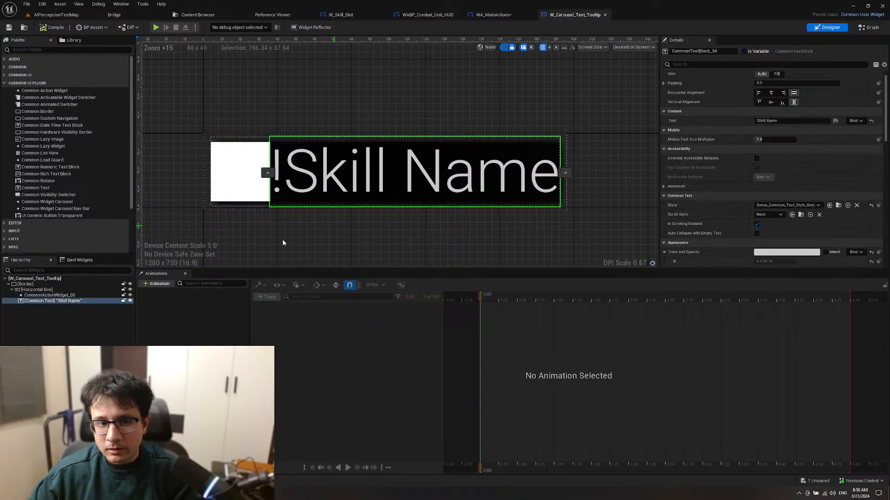
click(770, 93)
click(772, 102)
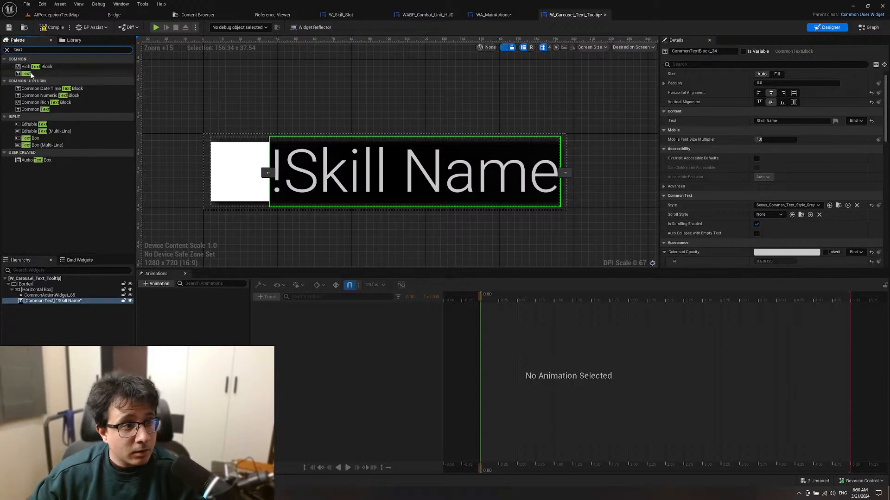
Step: Replace the Common Text in the tooltip's Horizontal Box with a regular Text block reading "!Skill Name"
drag(30, 75, 72, 301)
click(68, 307)
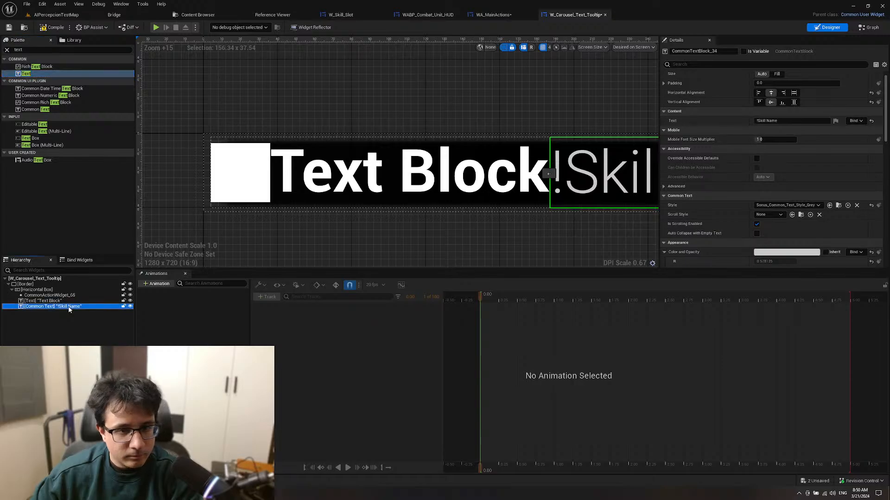
key(Delete)
click(65, 301)
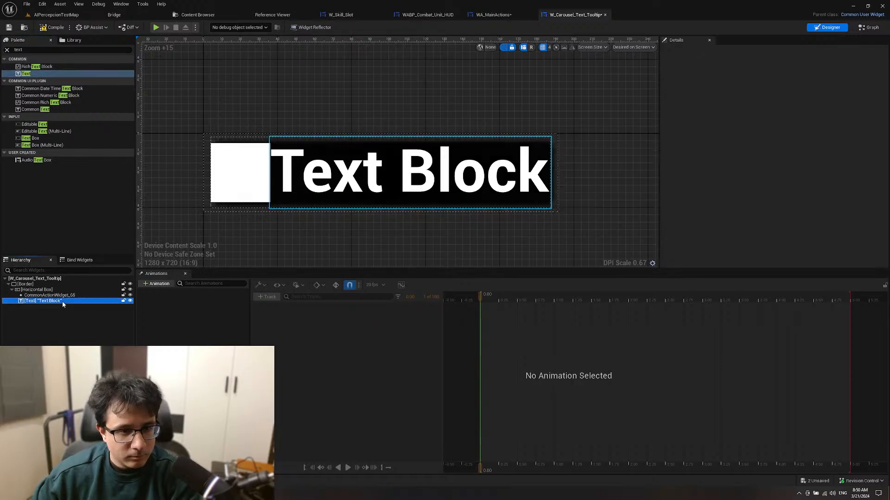
click(781, 120)
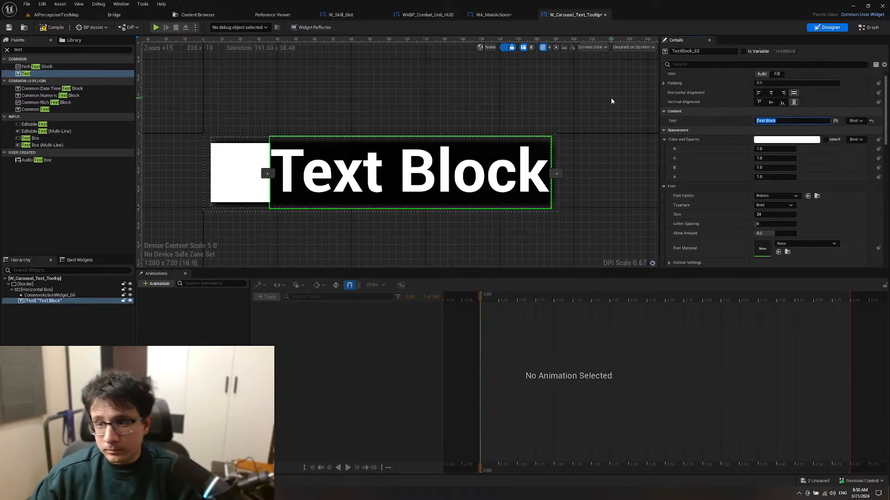
text(!Skill Name)
key(Return)
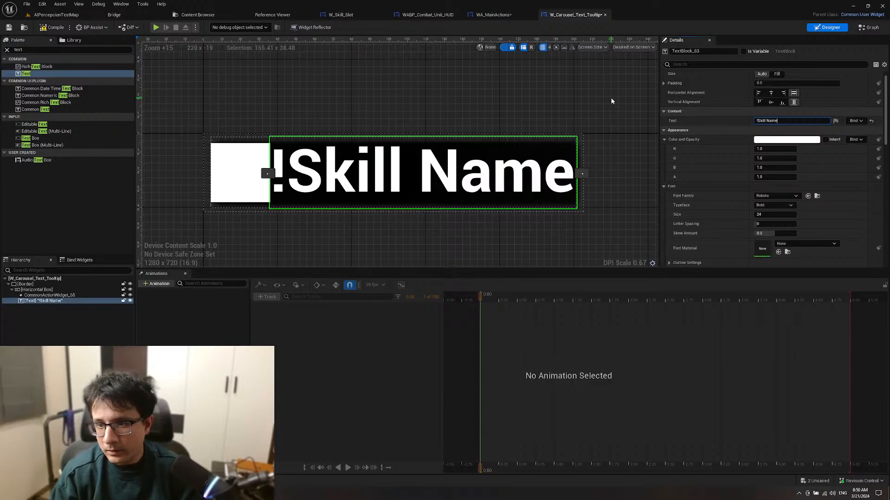
Step: Try the Light and Italic typefaces on the "!Skill Name" text block and settle on Light
click(777, 195)
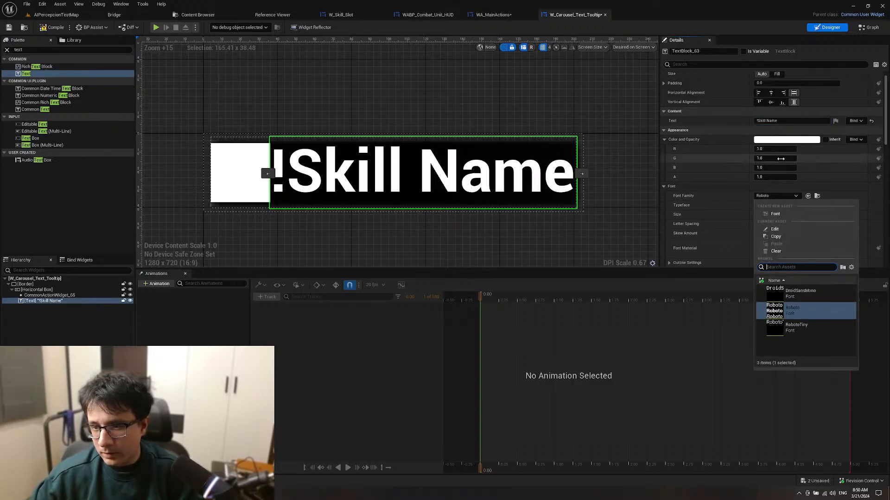
click(792, 195)
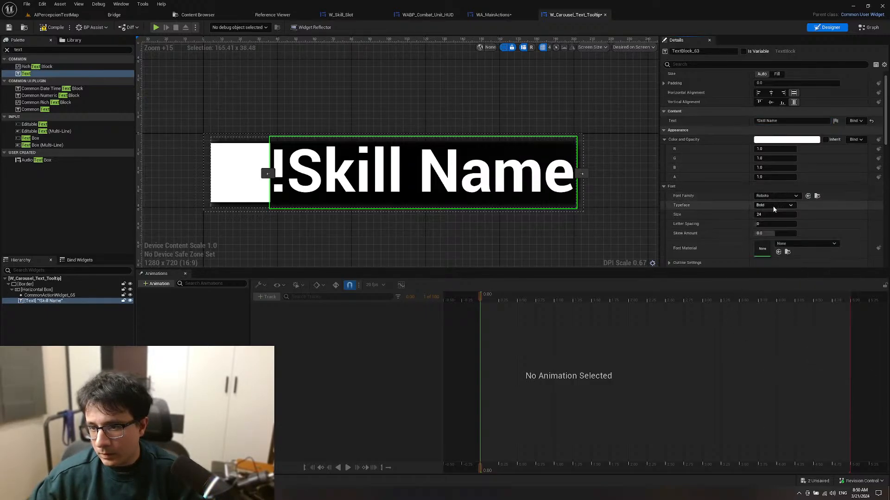
click(776, 205)
click(771, 231)
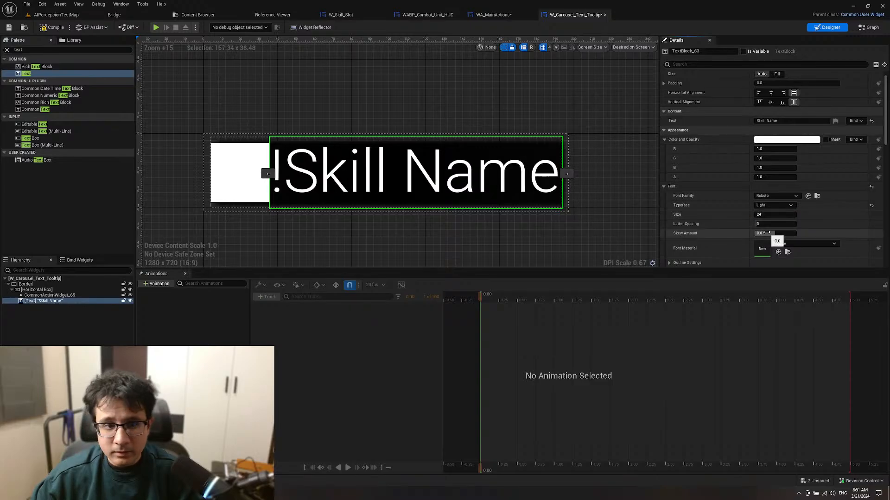
click(773, 206)
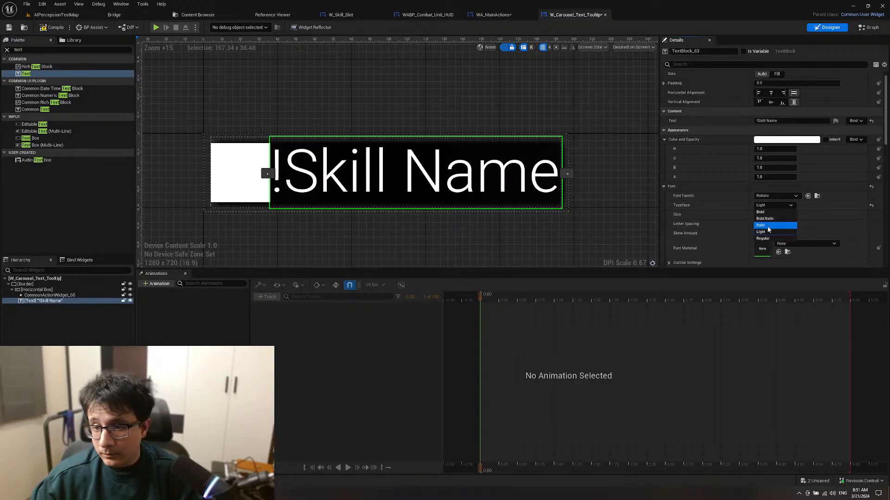
click(768, 226)
click(773, 205)
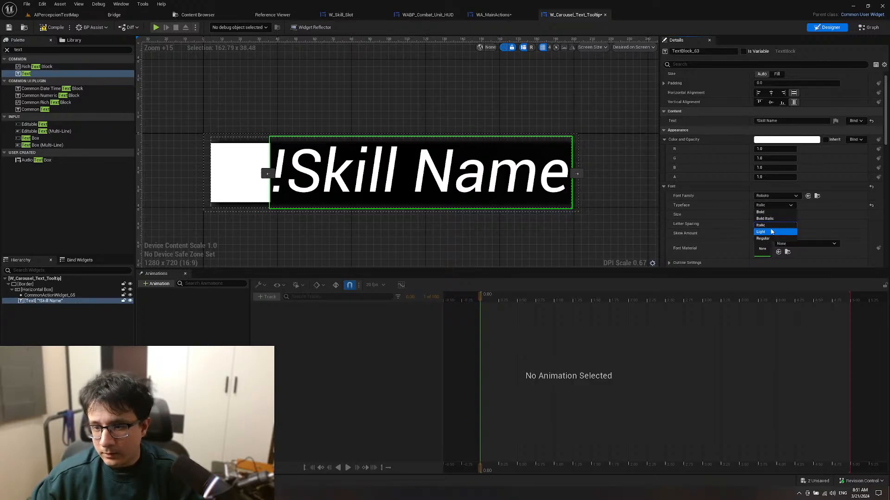
click(771, 232)
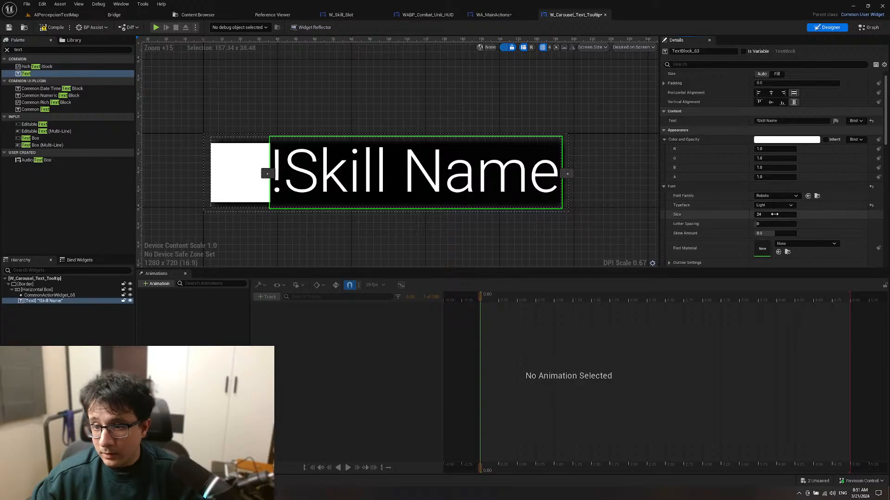
Step: Try font size 18 on the text block, restore 24, and centre the block horizontally and vertically in its slot
text(18)
key(Return)
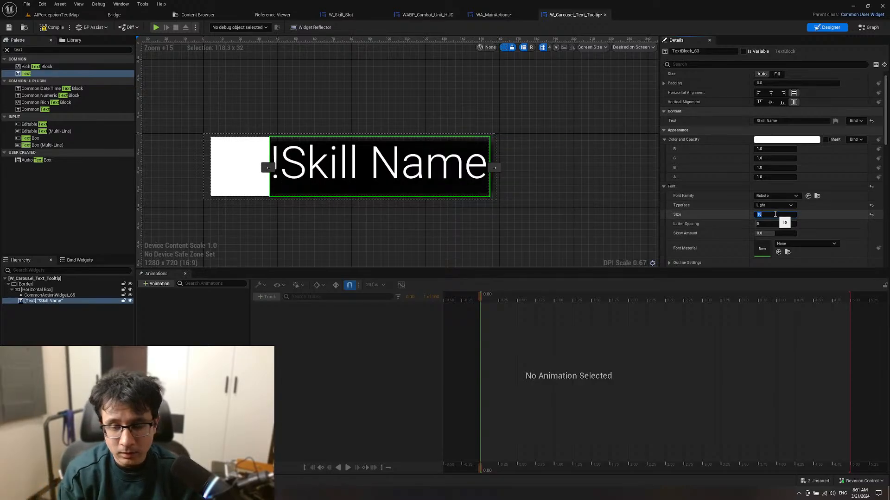
text(24)
key(Return)
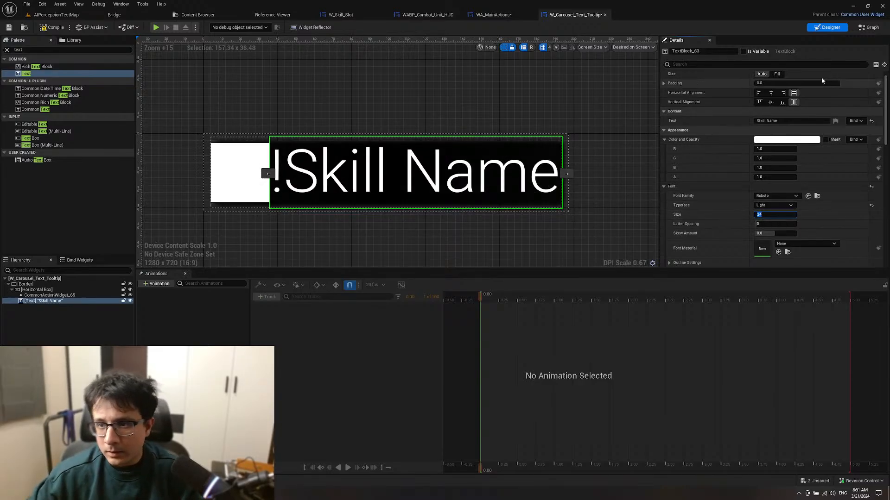
click(771, 93)
click(771, 102)
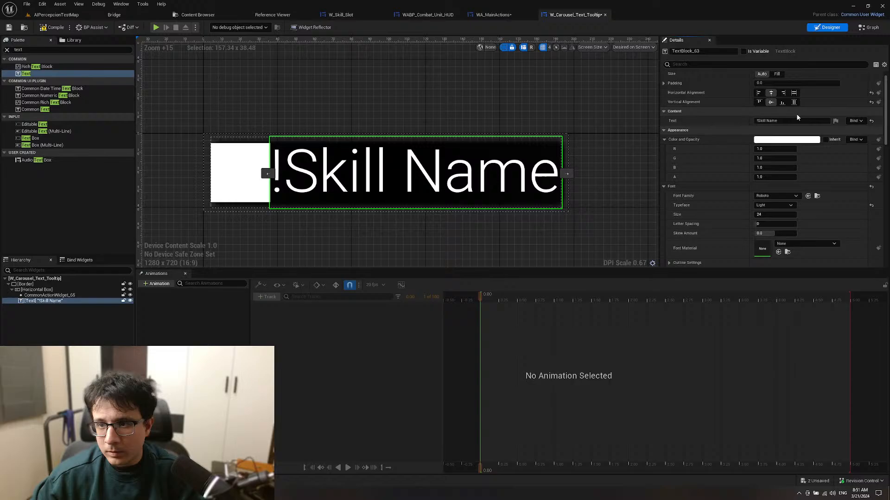
Step: Test how the centred text block sits at a much smaller font size and set the size back to 24
click(774, 214)
text(1)
drag(774, 215, 778, 215)
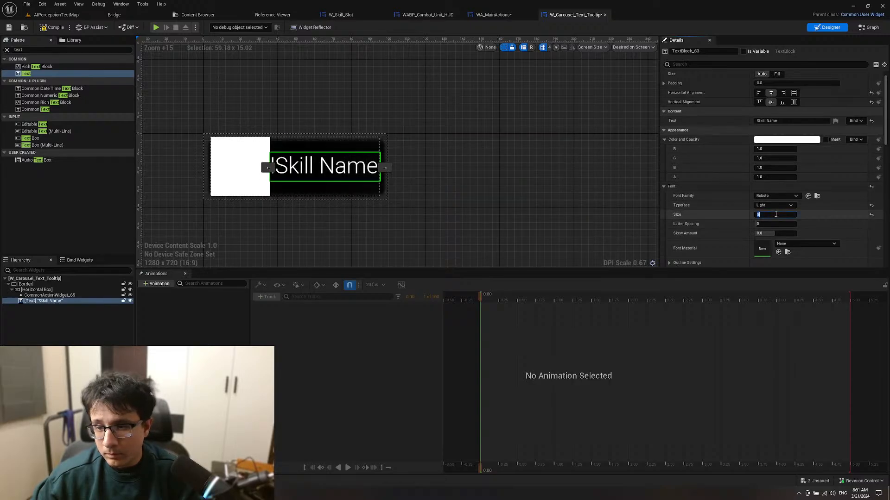
text(24)
key(Return)
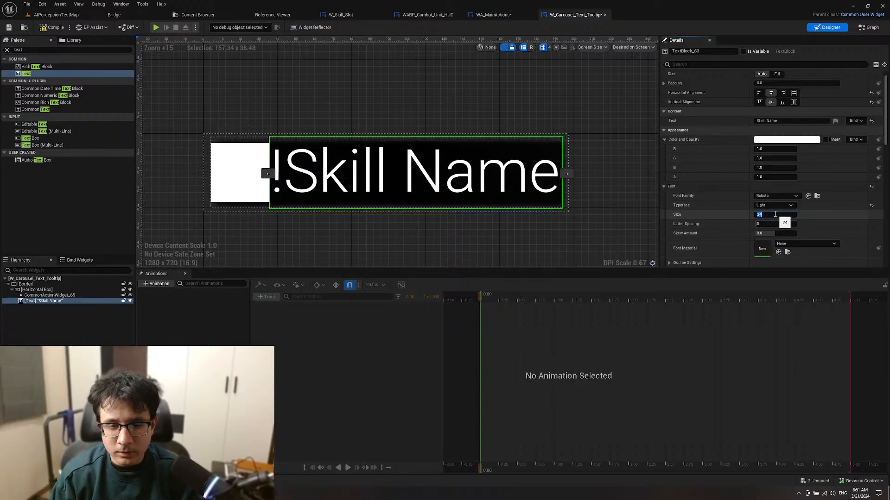
click(626, 195)
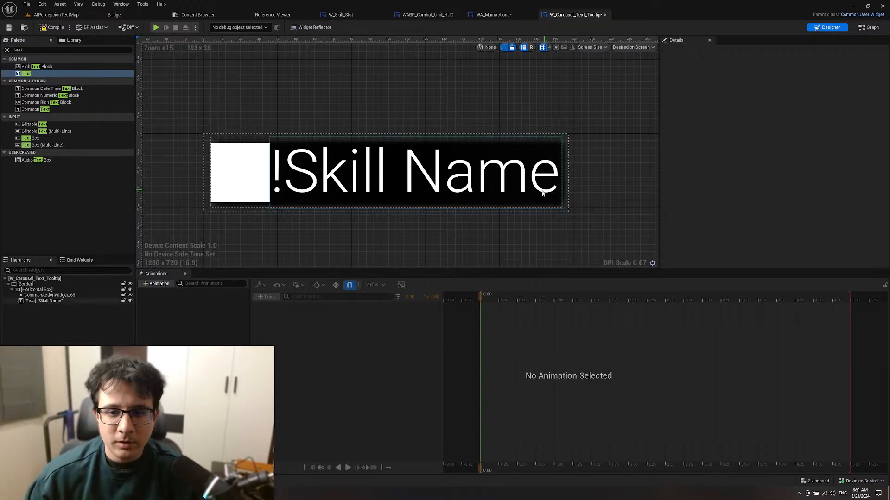
scroll(543, 193, up, 3)
scroll(509, 194, down, 8)
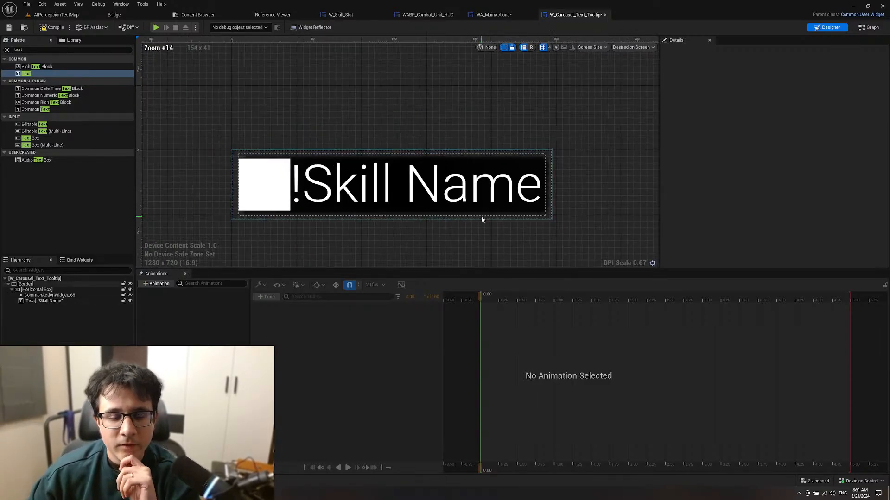
scroll(456, 198, up, 4)
click(456, 199)
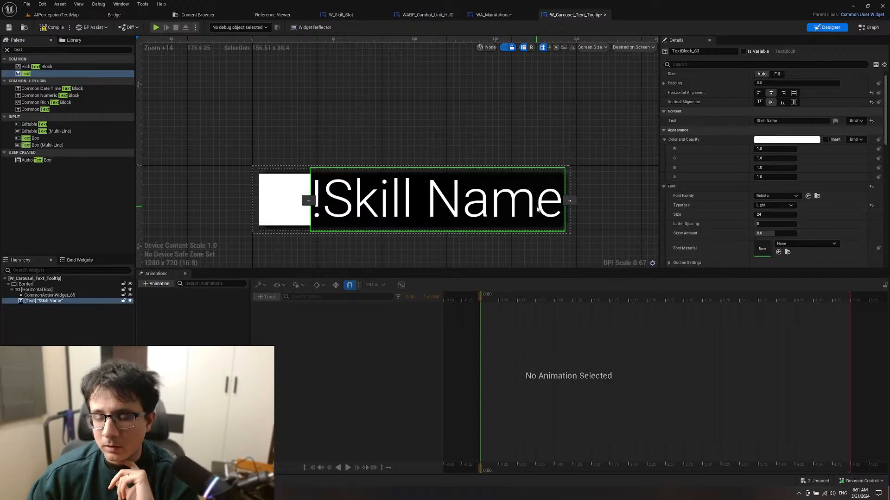
right_drag(571, 204, 548, 165)
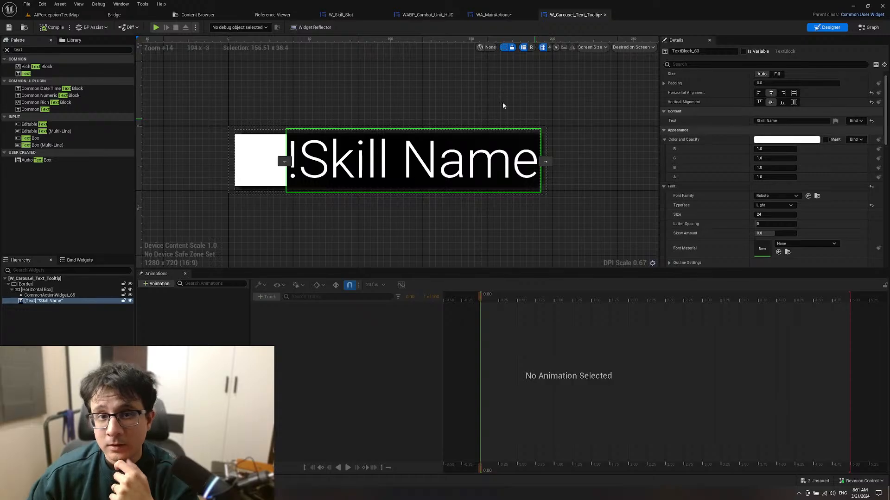
Step: In WA_MainActions, centre W_Carousel_Text_Tooltip horizontally and vertically in its Vertical Box slot with Auto size, and compile the widget
click(501, 17)
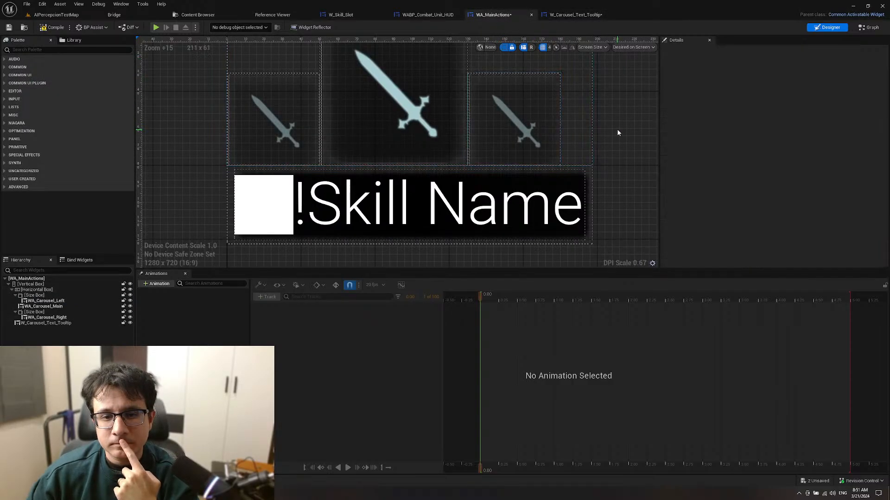
scroll(621, 126, down, 4)
scroll(622, 130, up, 6)
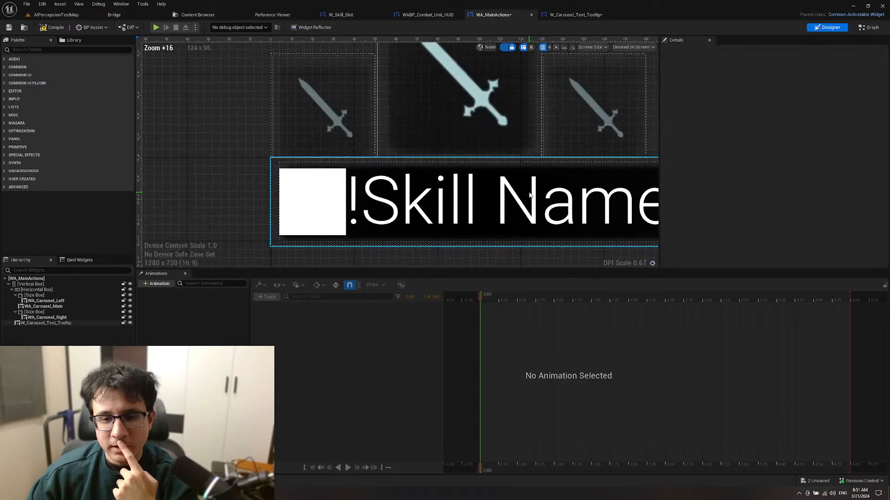
click(530, 195)
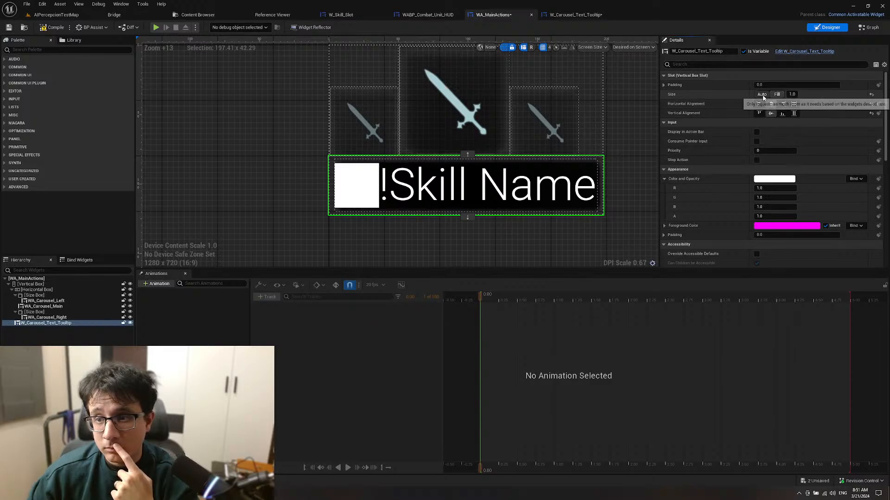
scroll(446, 185, up, 5)
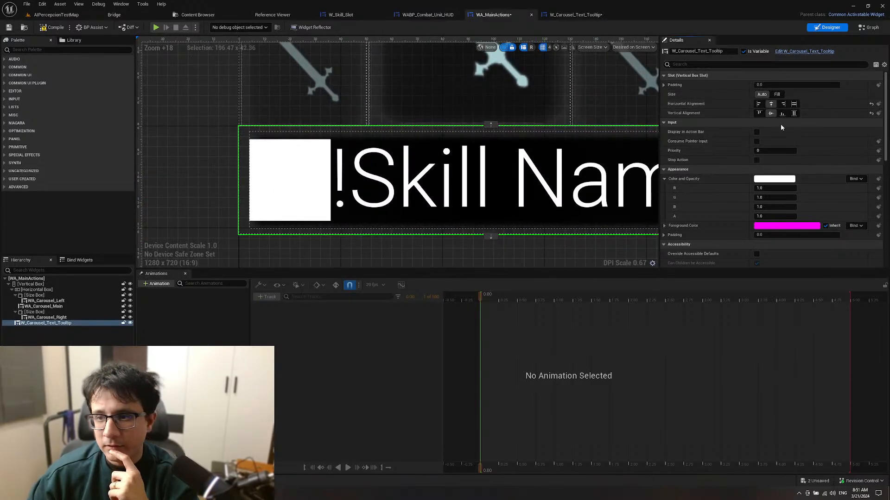
scroll(479, 190, down, 5)
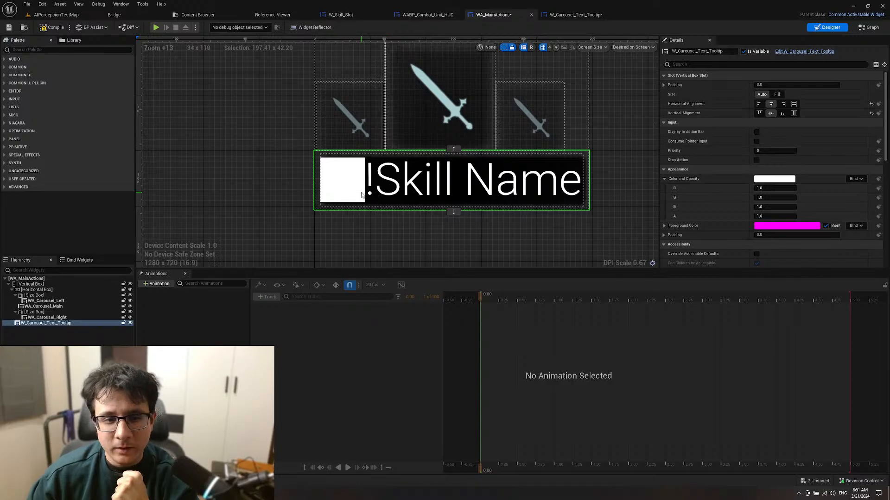
click(53, 29)
Step: Play-test AIPercepcionTestMap, cycling the action carousel during combat to check the skill name tooltip below it, and end the session
click(69, 16)
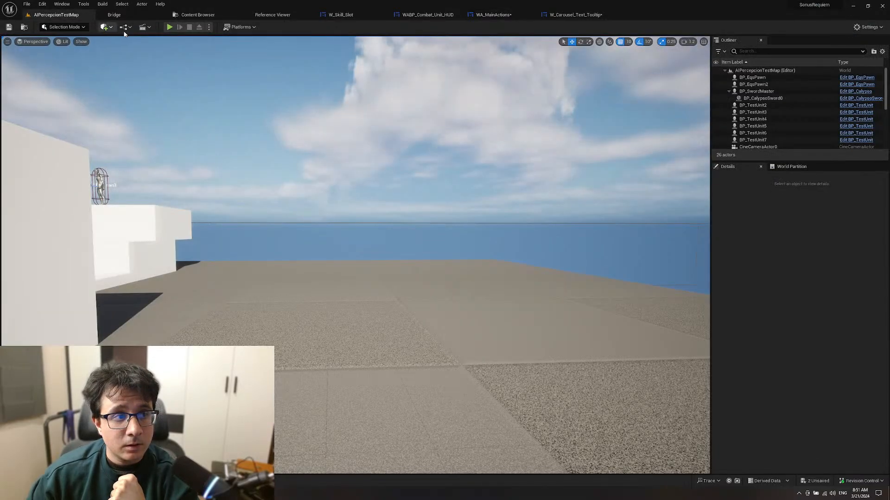
click(169, 27)
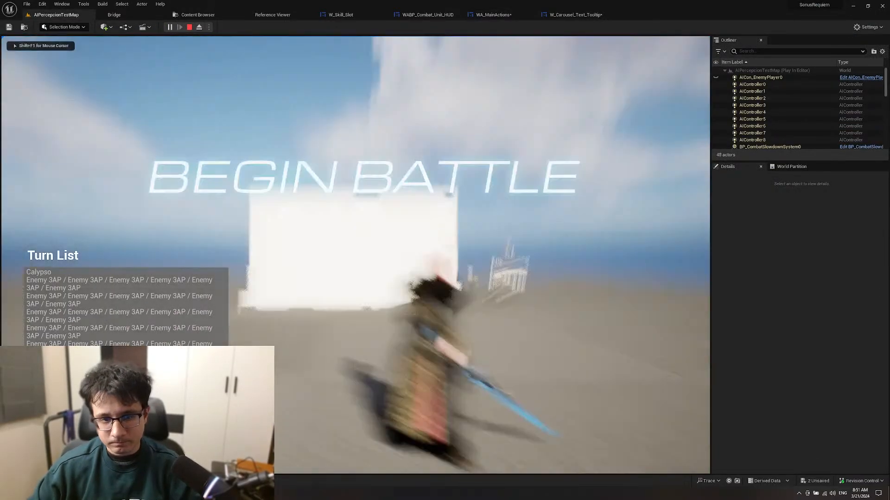
key(w)
key(space)
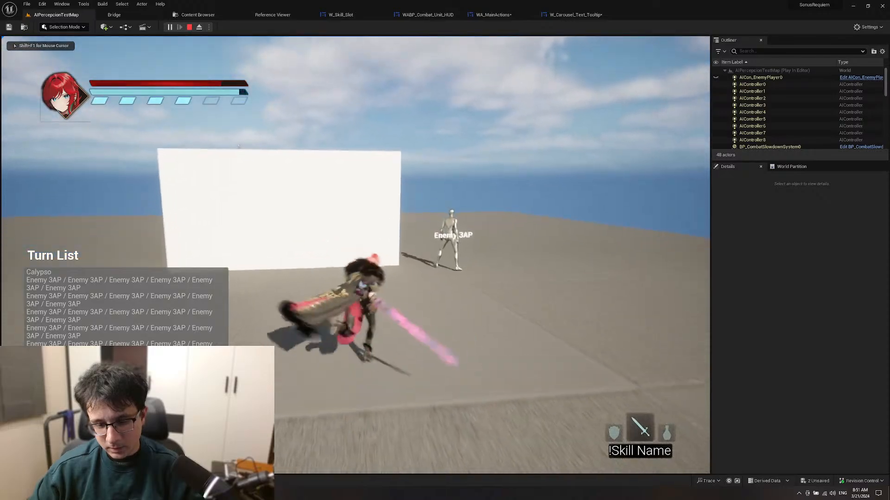
key(e)
key(s)
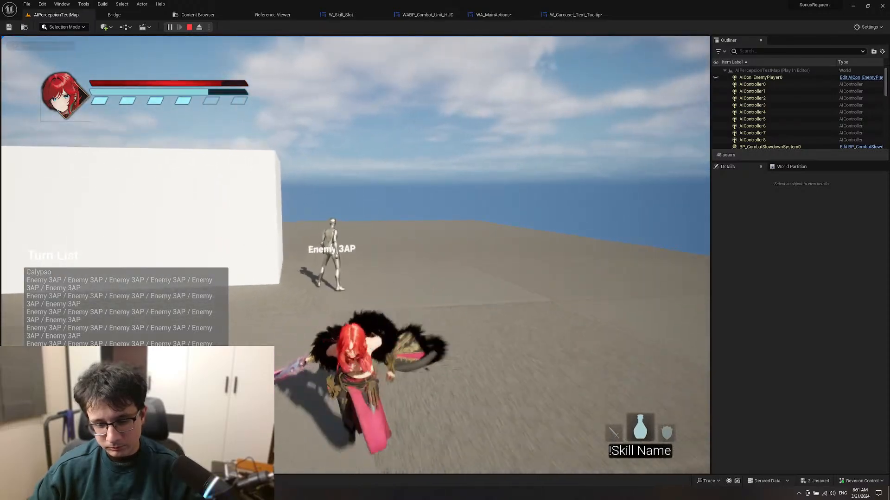
key(e)
key(w)
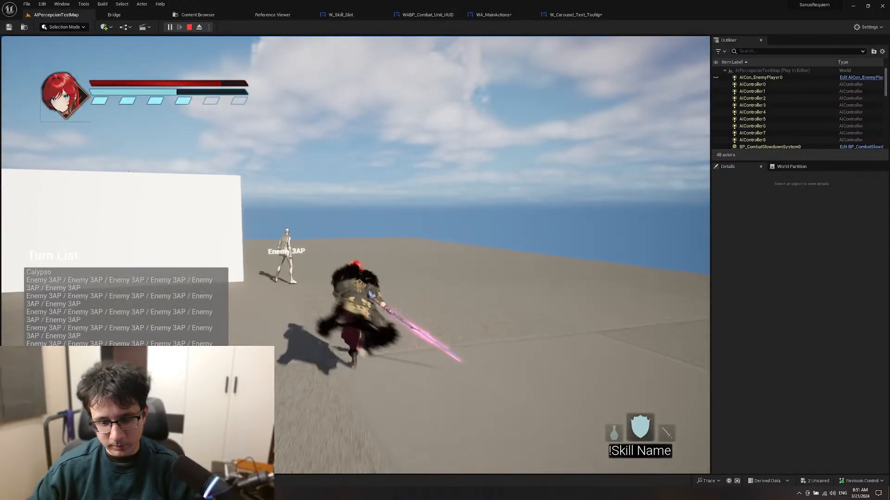
key(e)
key(w)
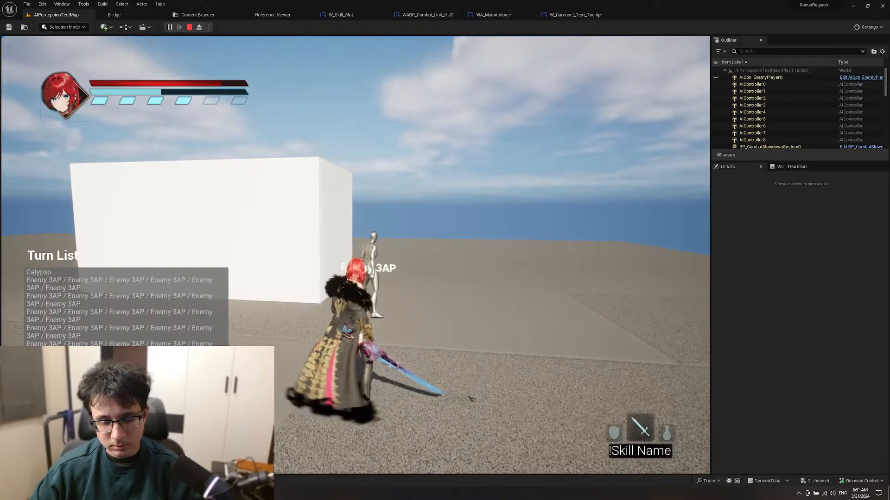
key(e)
key(w)
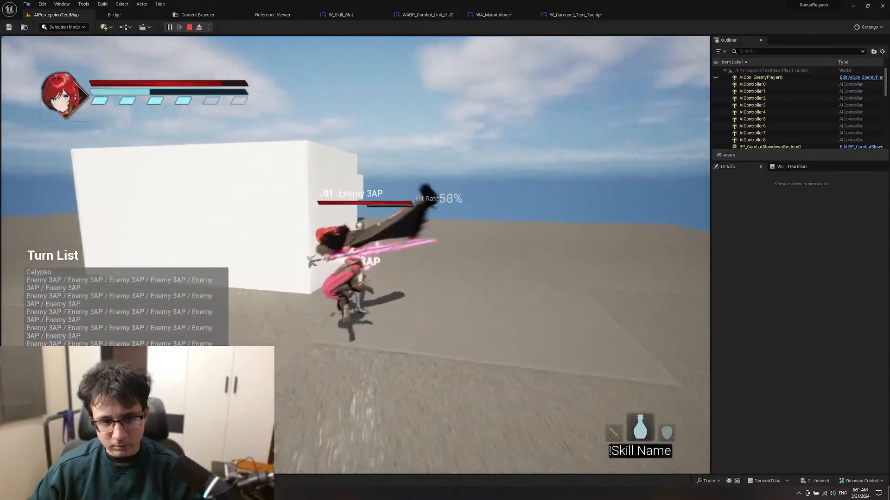
key(e)
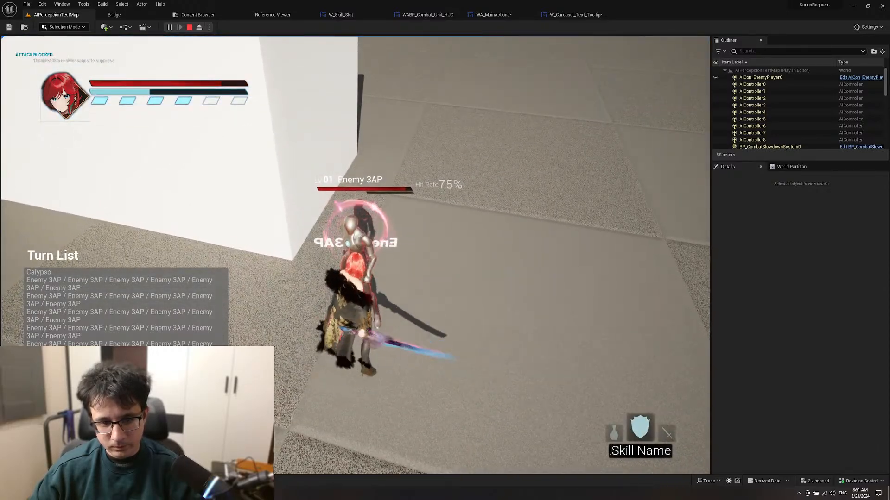
key(e)
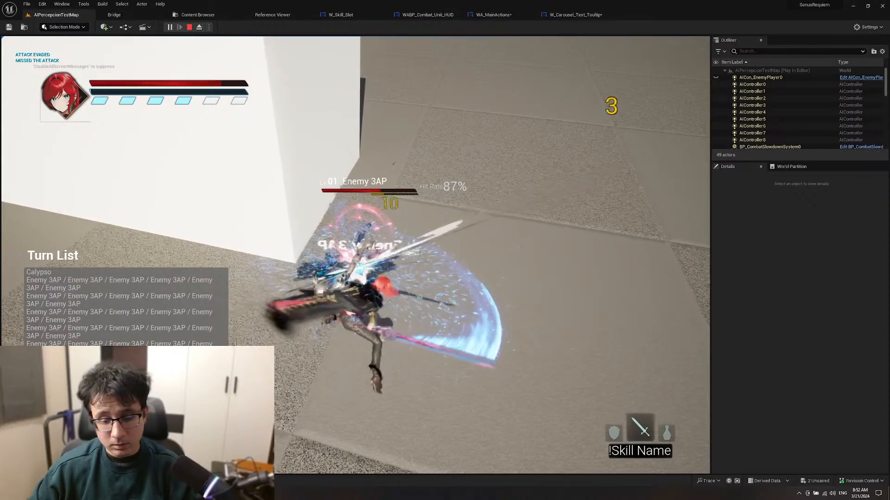
key(e)
key(Escape)
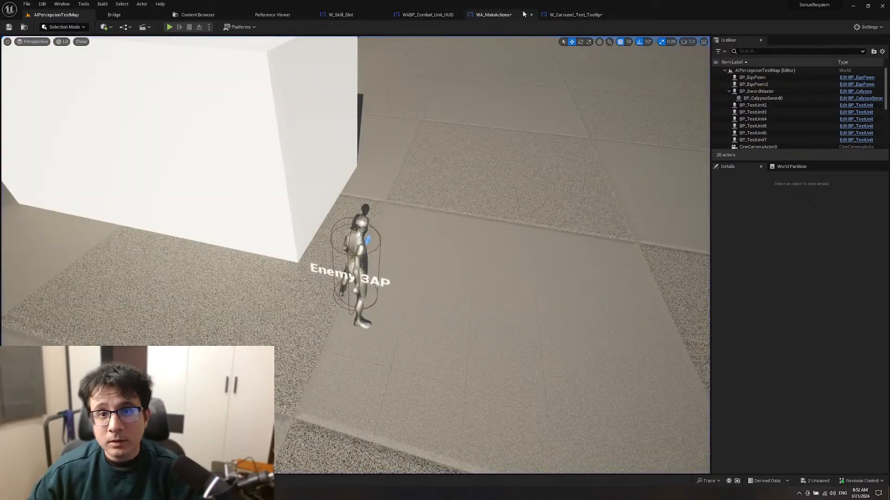
Step: From the CommonActionWidget in W_Carousel_Text_Tooltip, locate and open its CommonUI_InputAction_Table data table
click(493, 15)
click(560, 14)
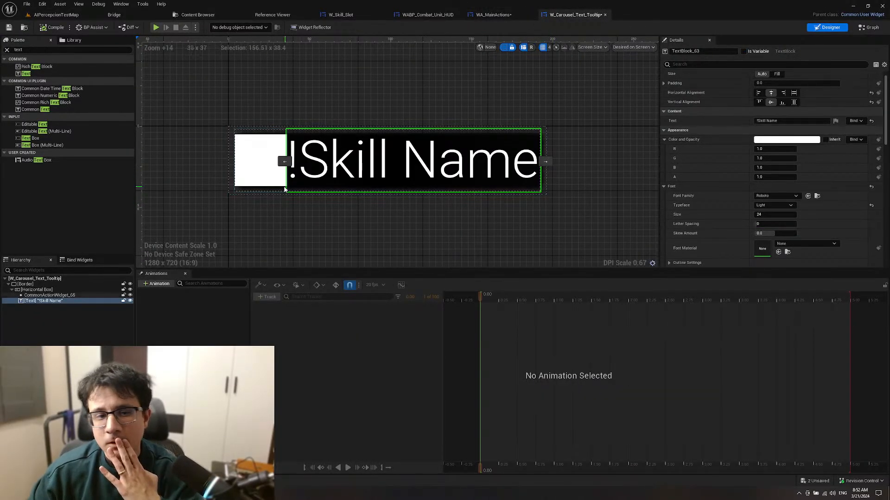
click(260, 170)
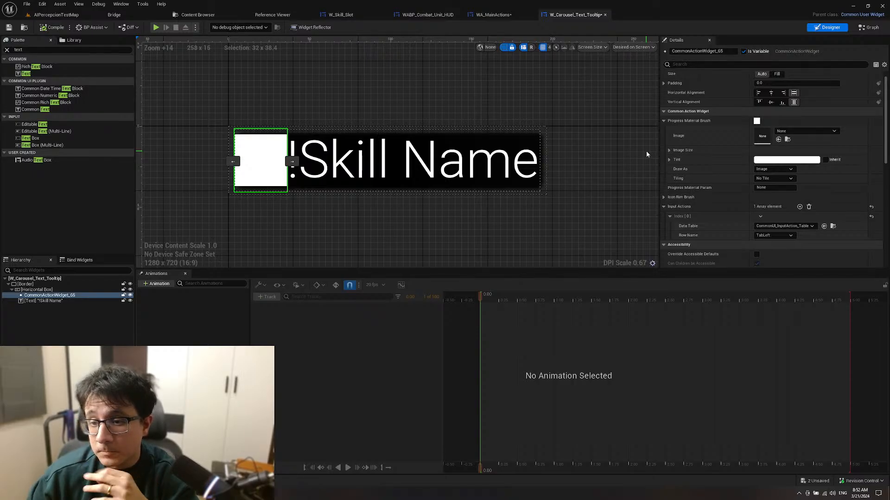
scroll(744, 206, down, 1)
click(833, 215)
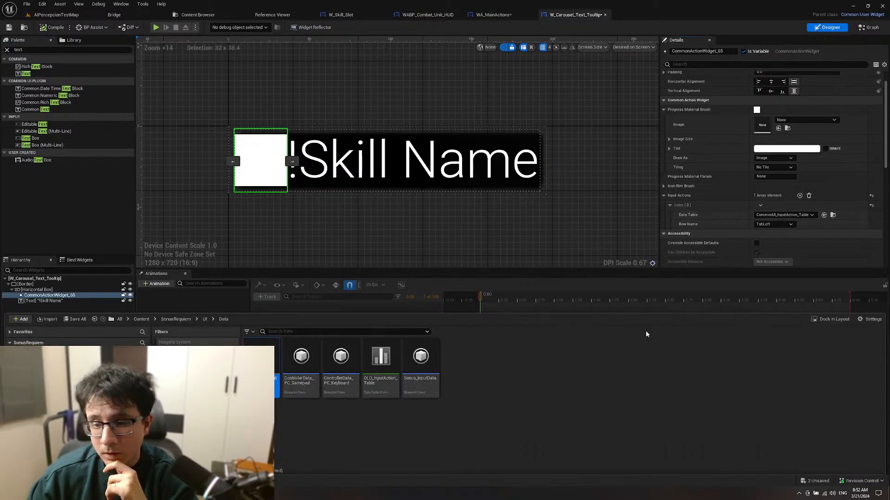
double_click(278, 361)
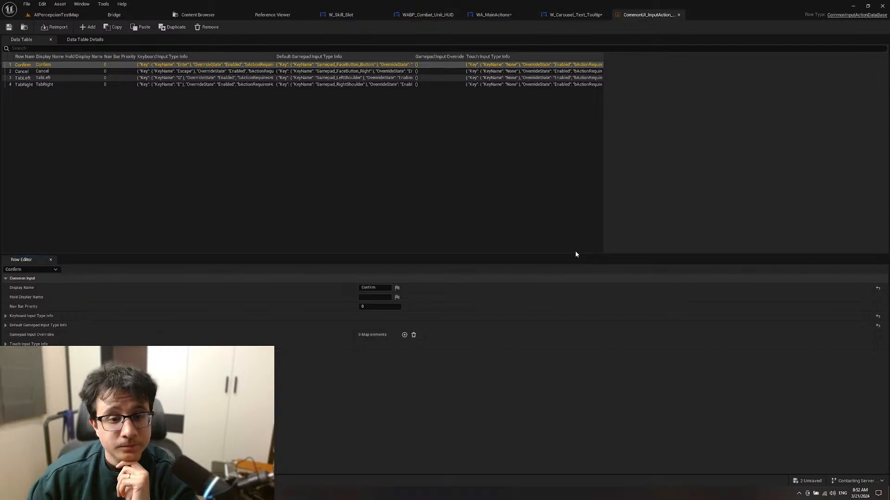
Step: Examine the TabLeft row's Keyboard Input Type Info, including its key and override brush
click(46, 78)
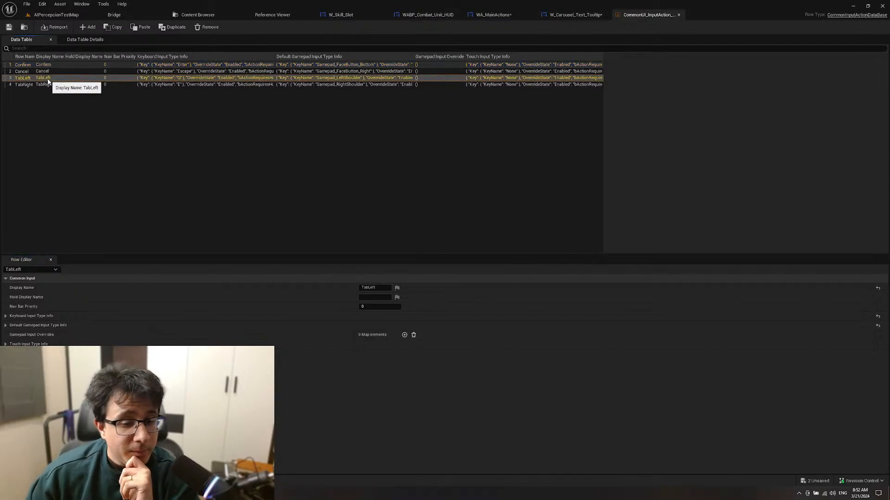
click(6, 317)
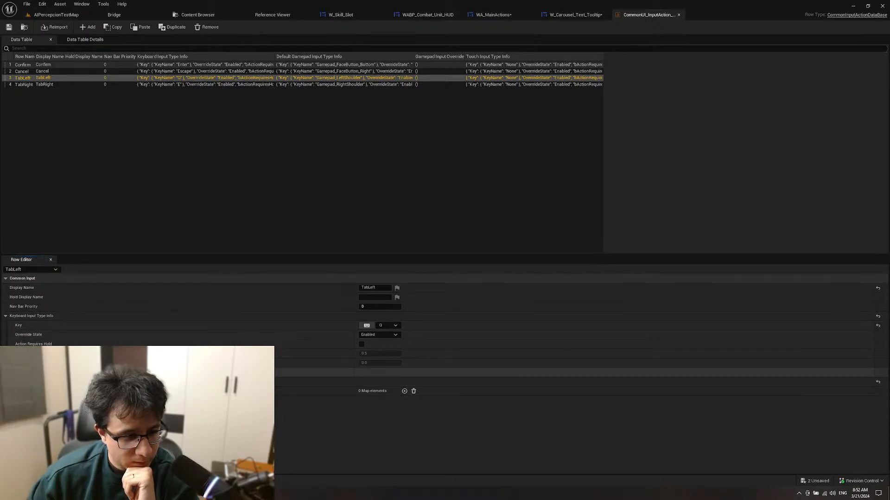
click(11, 372)
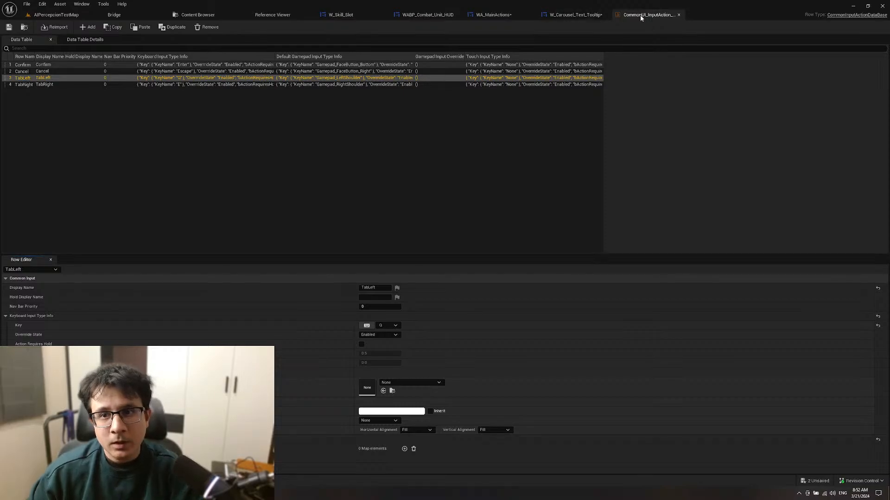
click(462, 185)
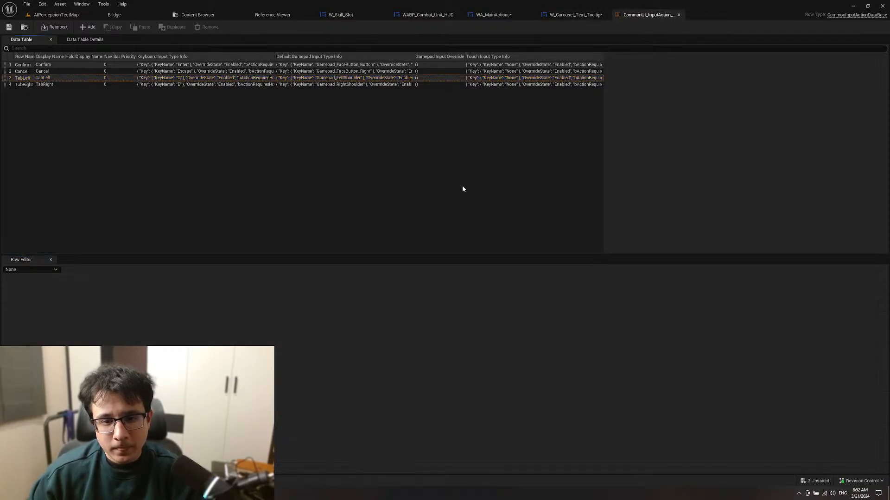
Step: Open ControllerData_PC_Gamepad and examine the left and right shoulder entries and the left shoulder's key brush in its Input Brush Data Map
key(ctrl+space)
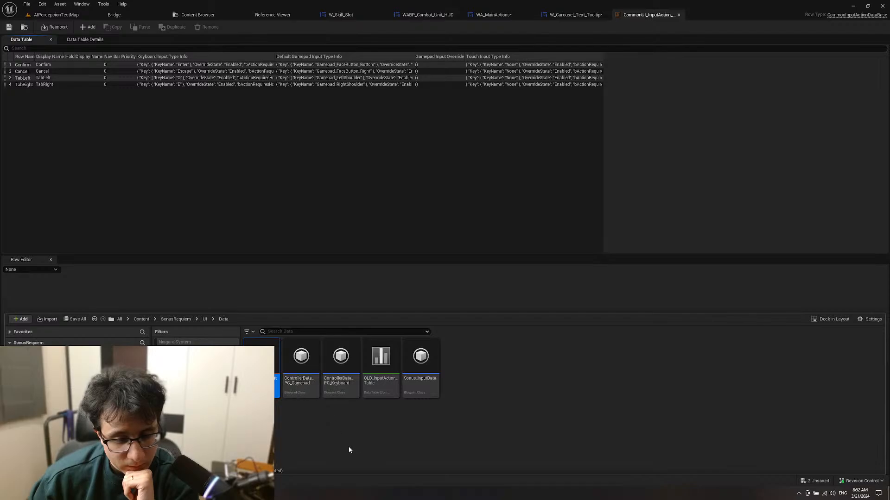
double_click(301, 366)
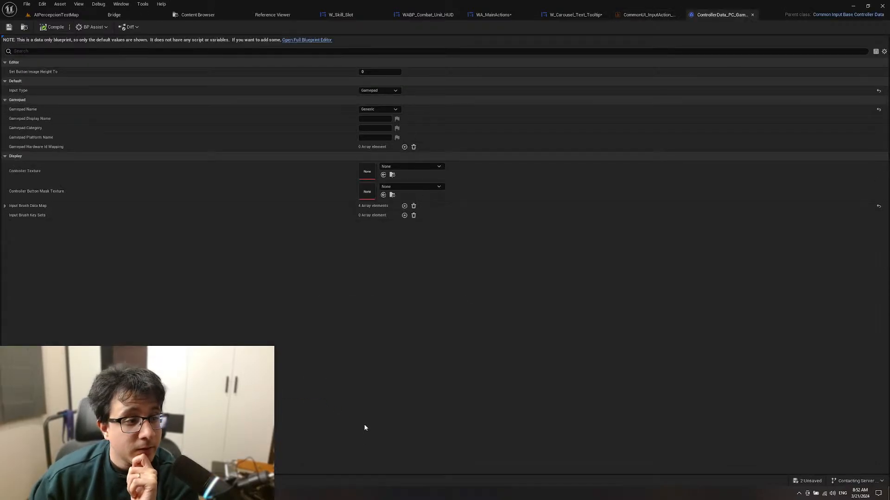
click(5, 206)
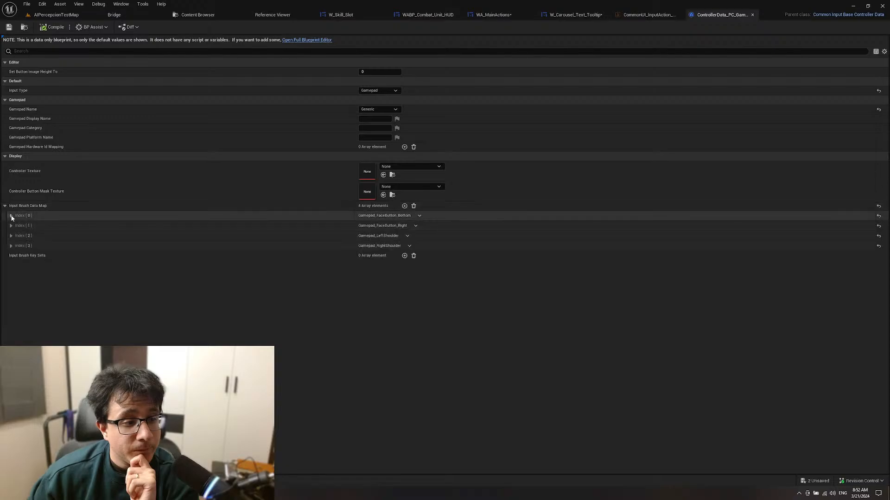
click(11, 216)
click(11, 215)
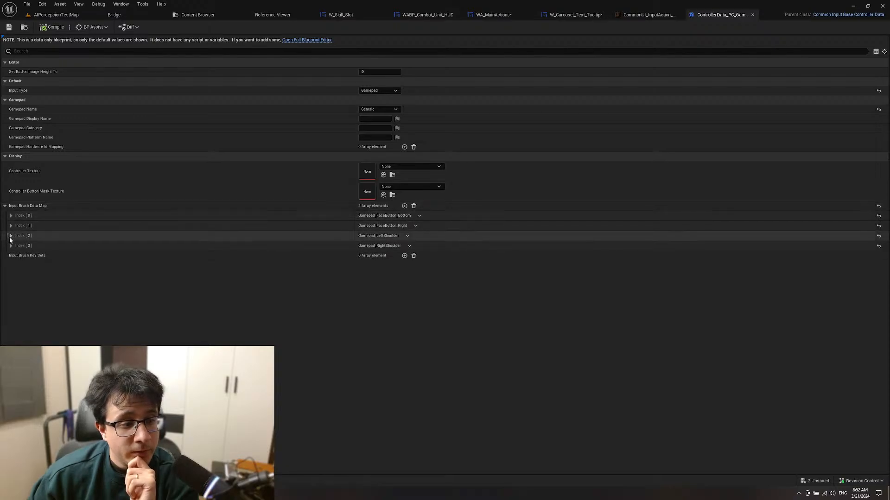
click(11, 236)
click(11, 265)
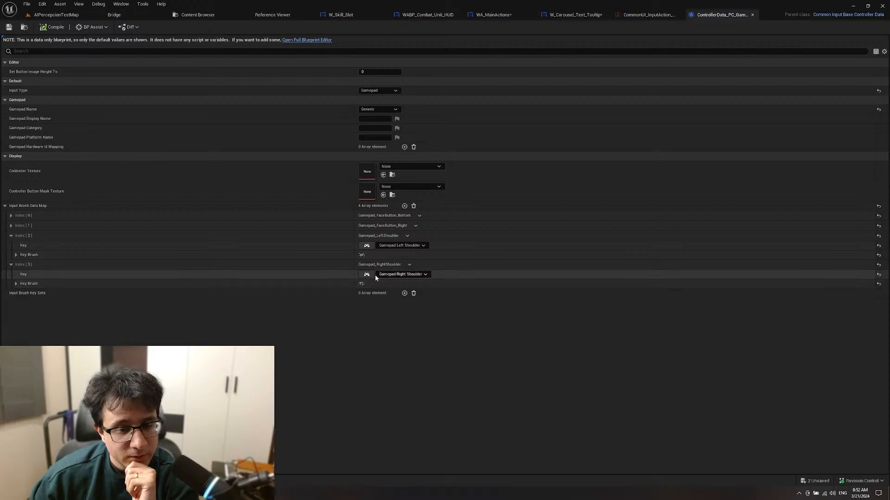
click(16, 255)
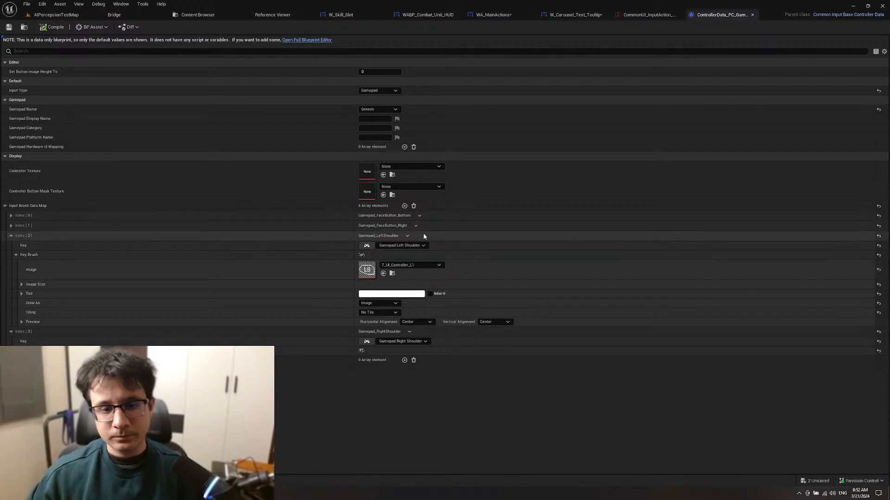
Step: Return to CommonUI_InputAction_Table and examine the TabLeft row's Default Gamepad Input Type Info, including its key and override brush
click(656, 15)
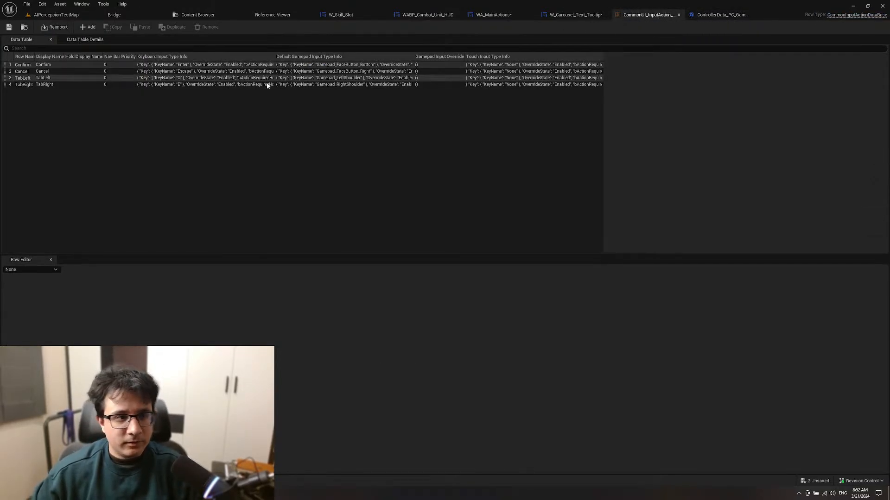
click(48, 79)
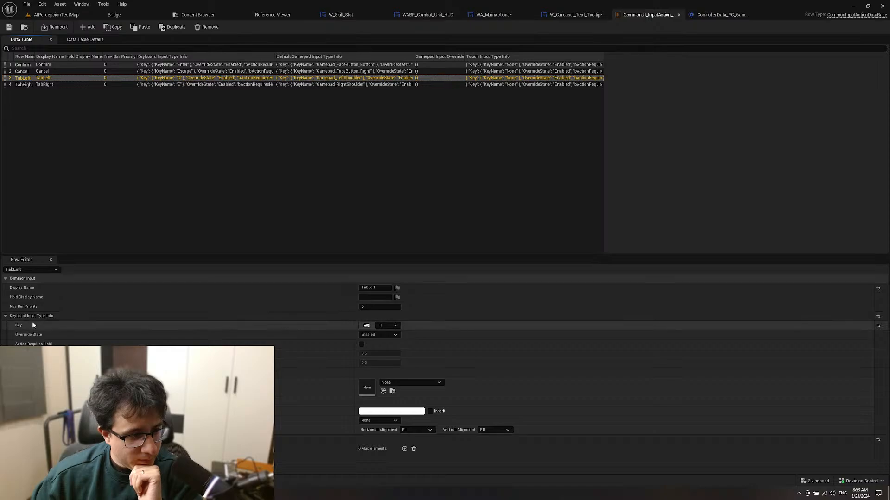
click(11, 372)
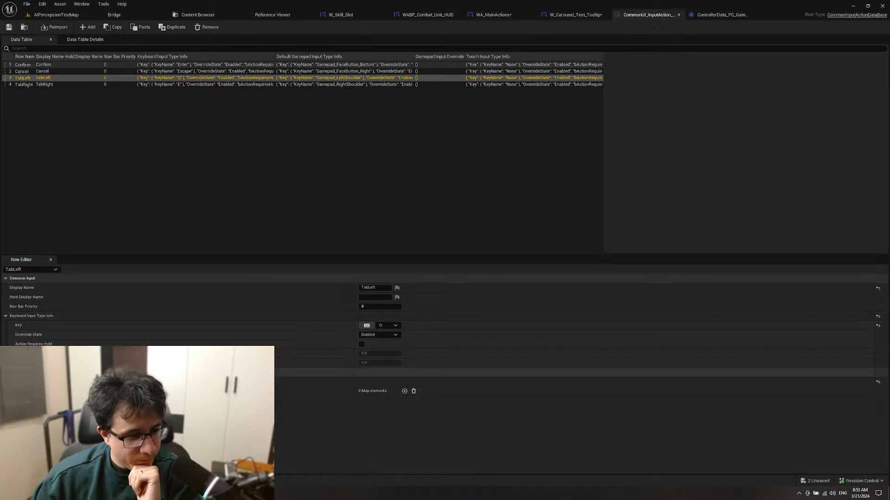
click(5, 382)
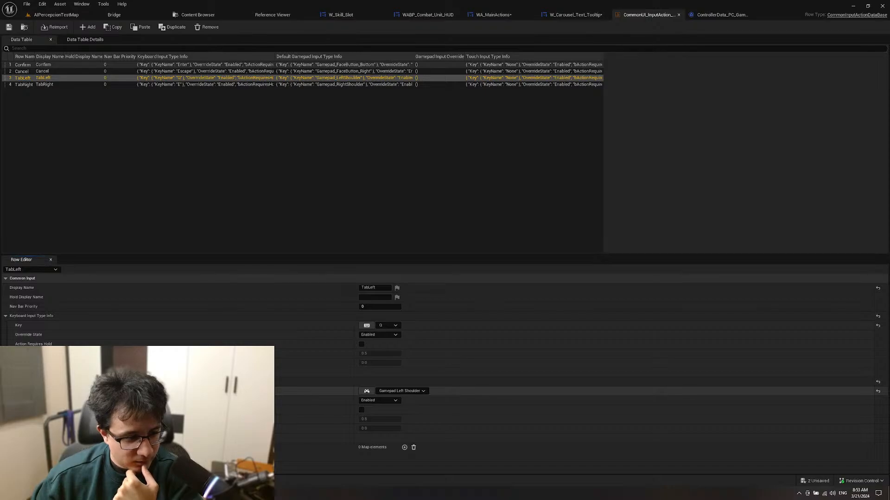
click(11, 438)
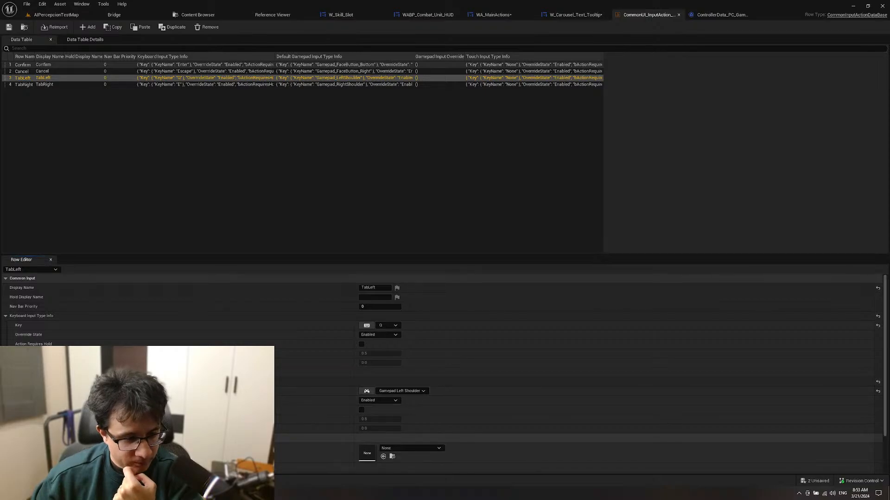
scroll(445, 374, down, 1)
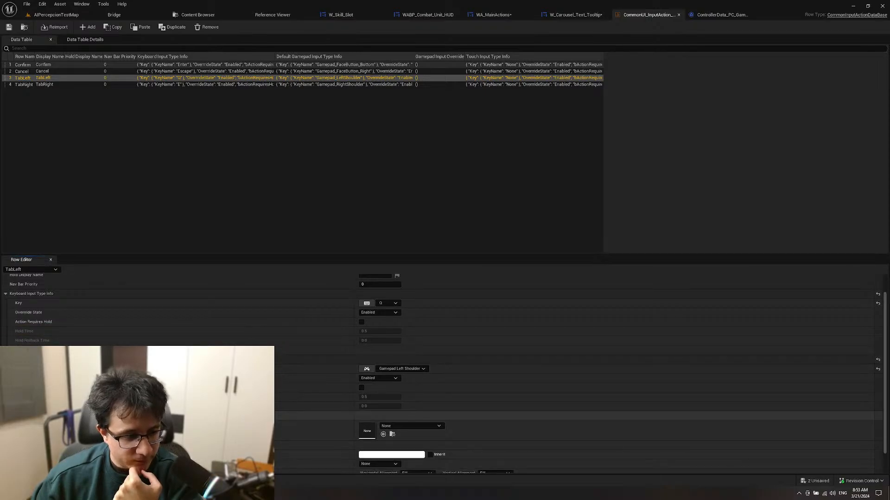
click(11, 417)
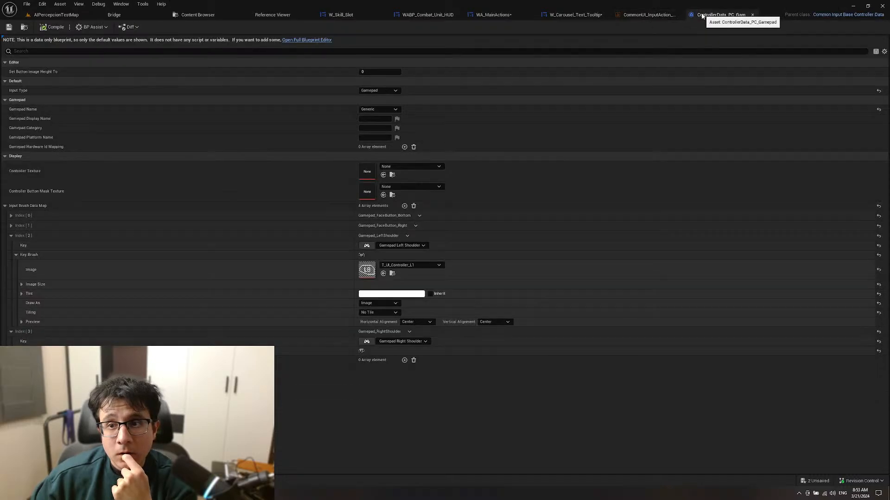
Step: Open ControllerData_PC_Keyboard and examine the E and Q entries and their key brushes in its Input Brush Data Map
click(721, 15)
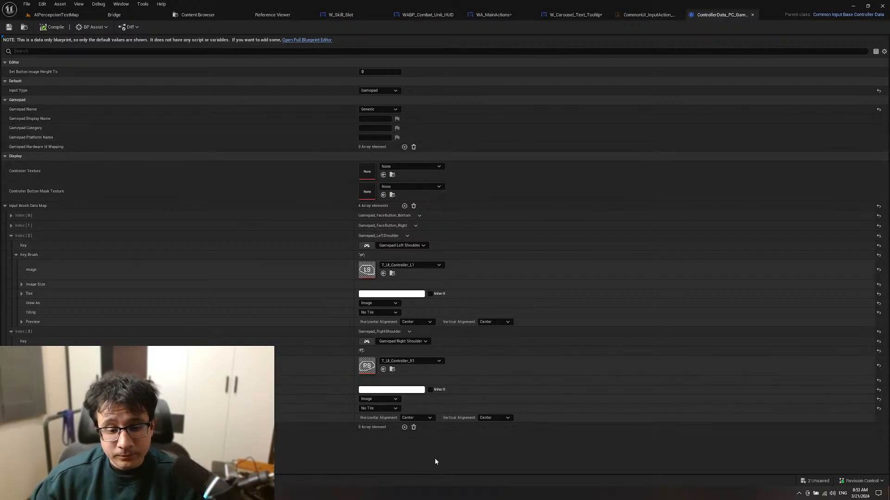
key(ctrl+space)
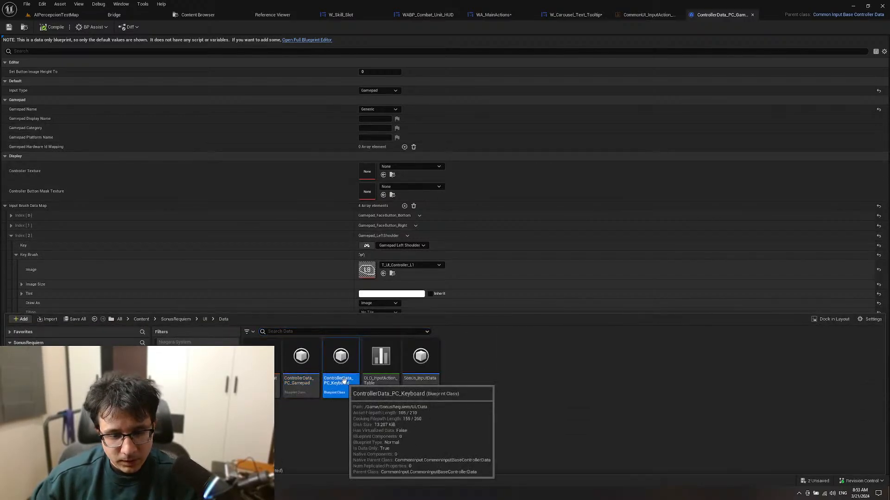
double_click(345, 385)
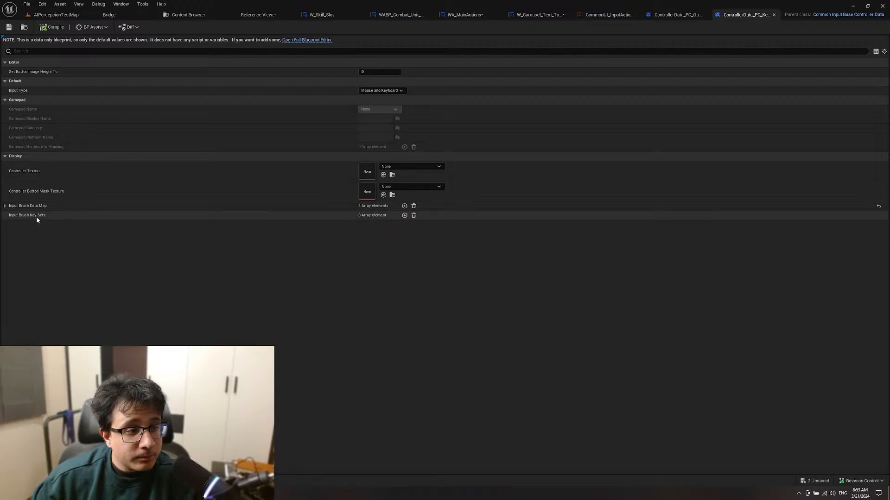
click(5, 205)
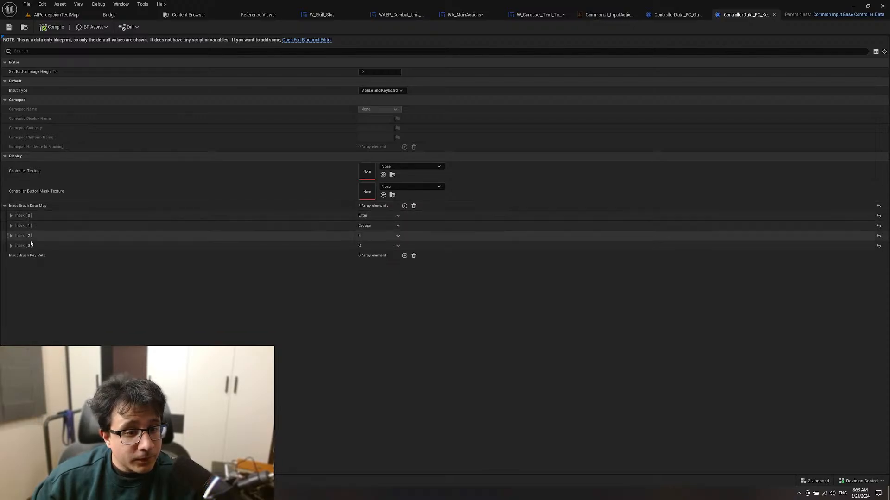
click(10, 245)
click(11, 235)
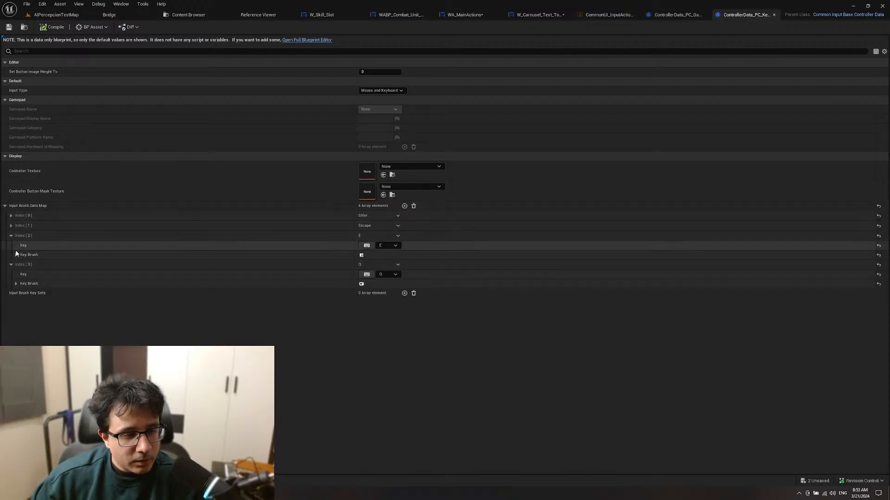
click(16, 255)
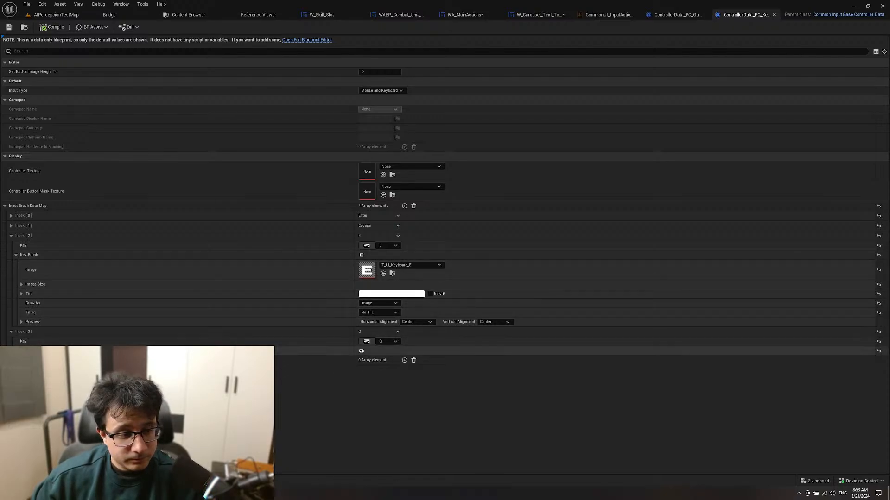
click(16, 351)
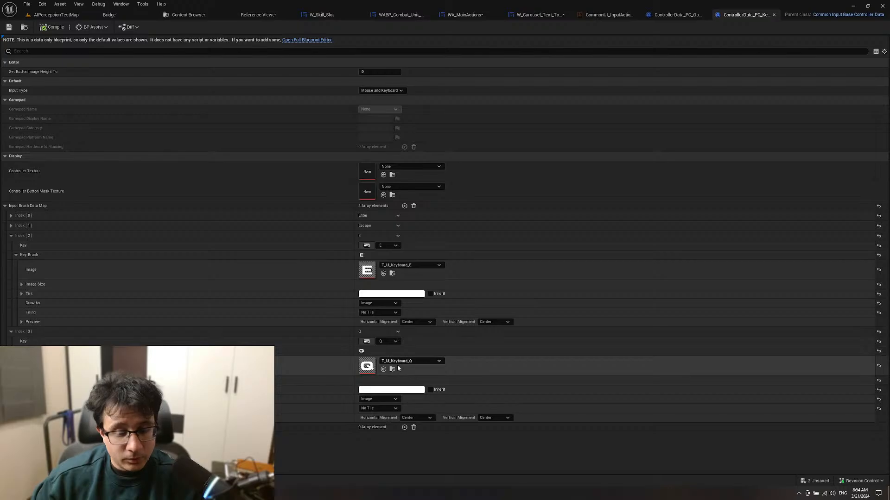
Step: In W_Carousel_Text_Tooltip, center the CommonActionWidget horizontally and vertically within its Horizontal Box slot
click(538, 14)
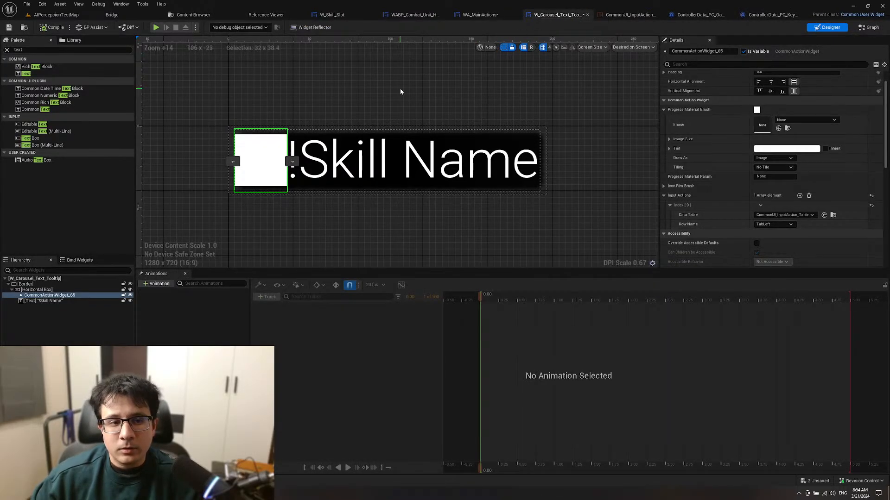
right_drag(400, 92, 449, 114)
scroll(330, 184, up, 4)
scroll(344, 181, down, 2)
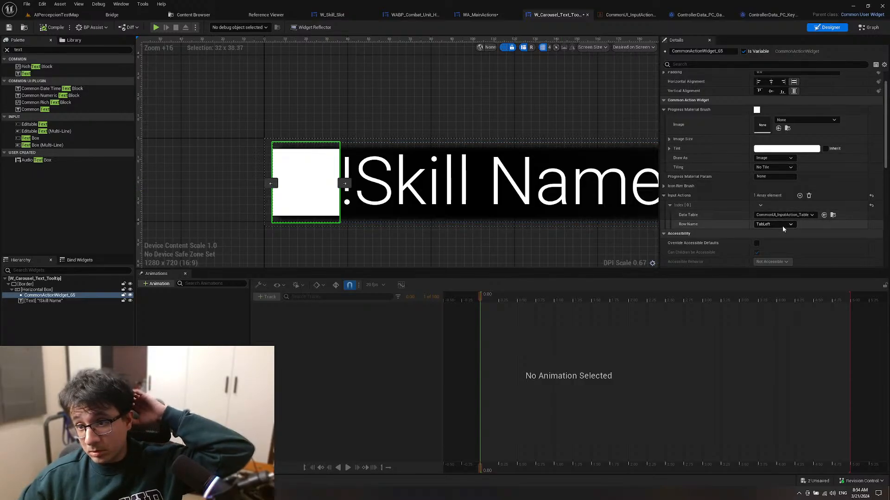
click(664, 109)
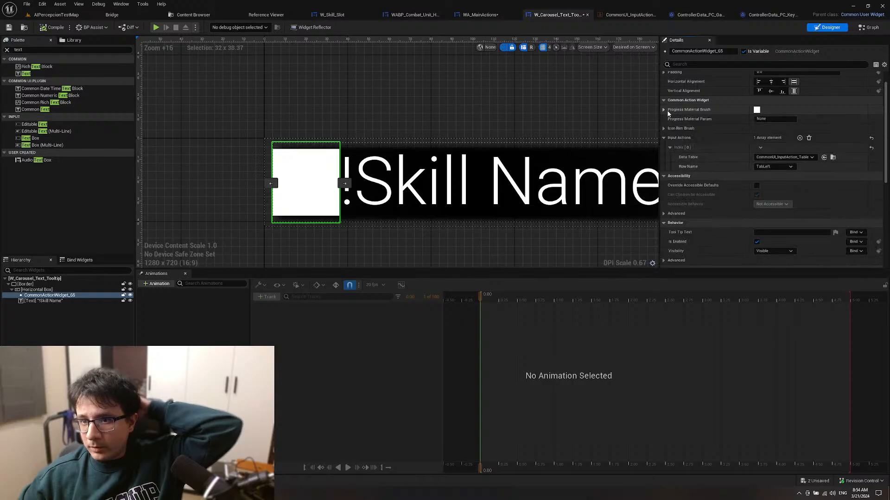
scroll(690, 115, up, 1)
click(771, 104)
click(770, 113)
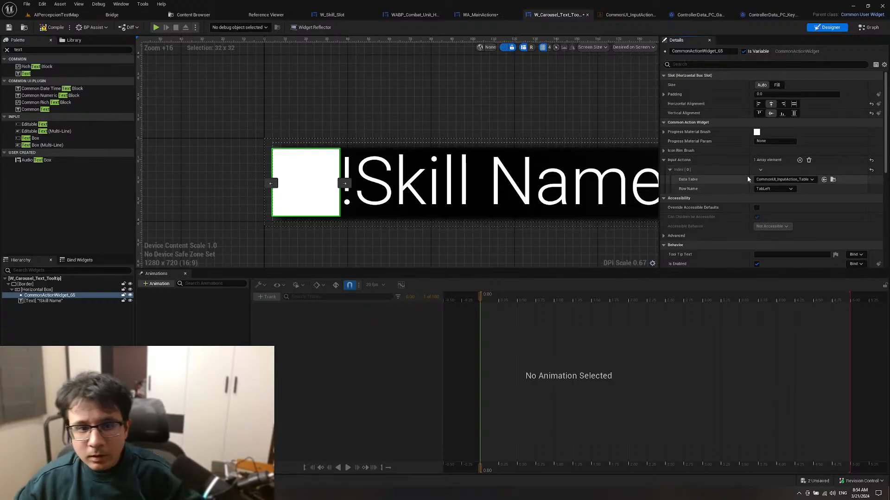
click(373, 107)
scroll(407, 102, up, 3)
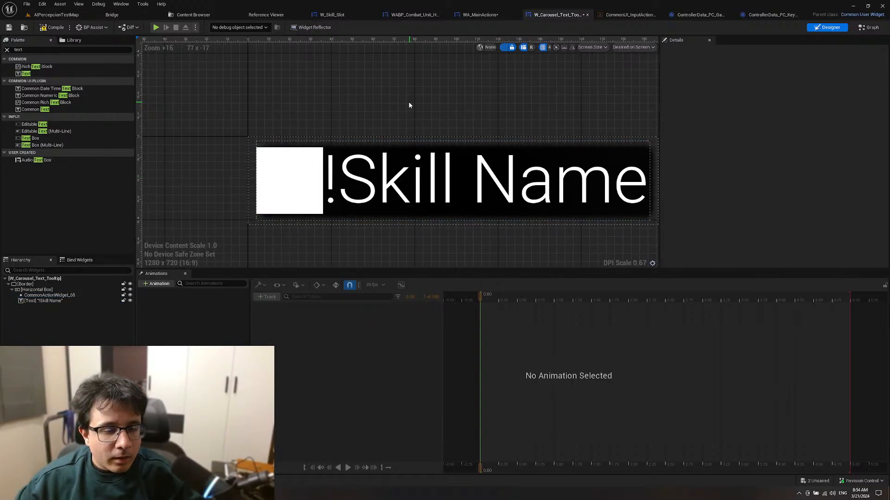
click(270, 180)
Step: Playtest AIPercepcionTestMap, moving and cycling through the action carousel in combat to check the tooltip's icon, and end the session
click(68, 14)
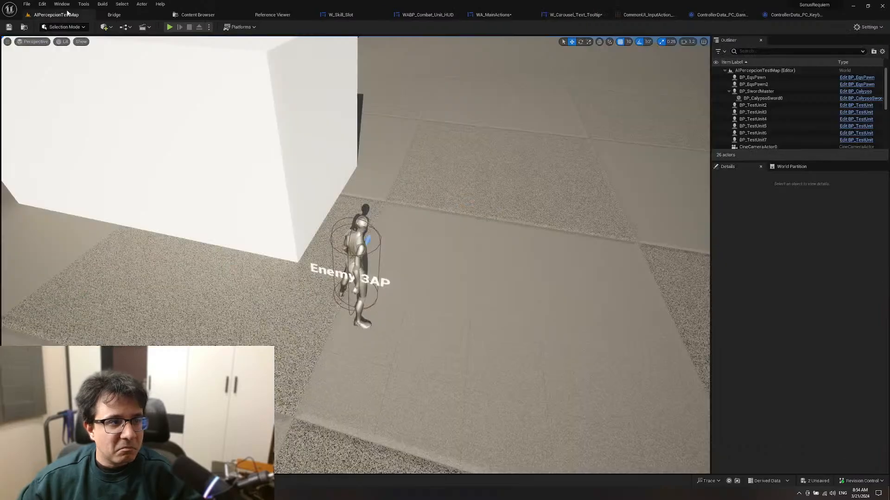
click(169, 26)
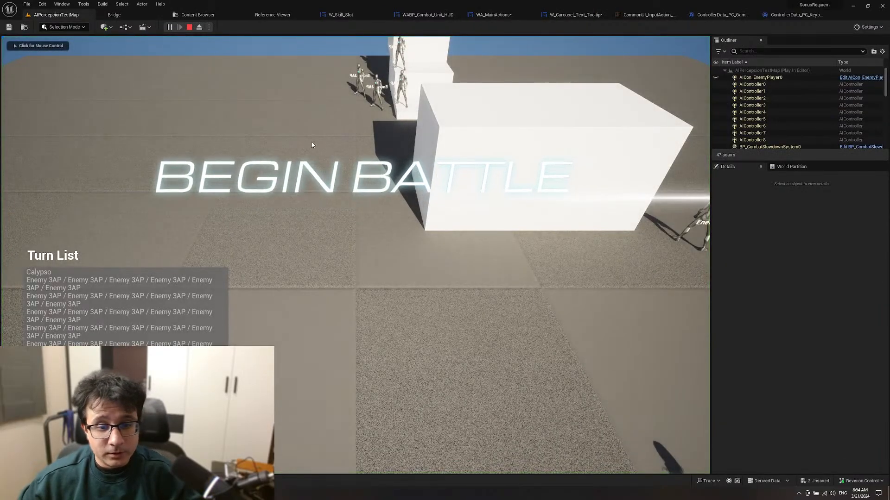
key(w)
key(space)
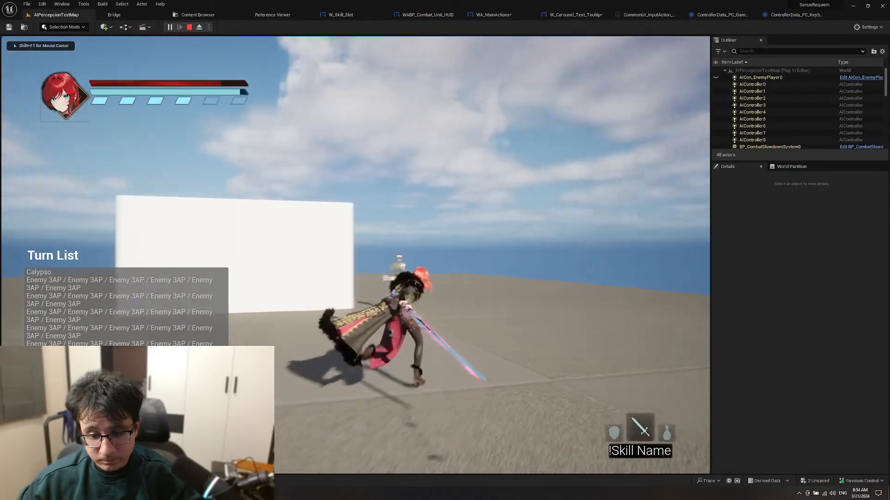
key(e)
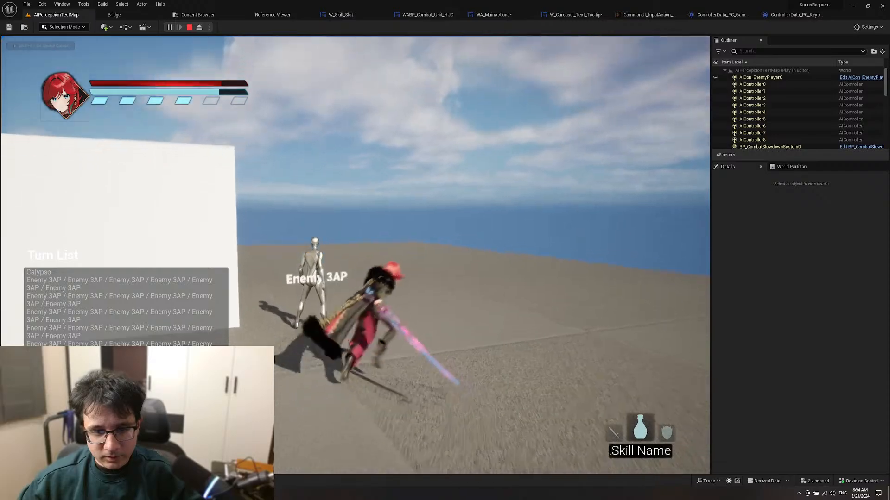
key(space)
key(e)
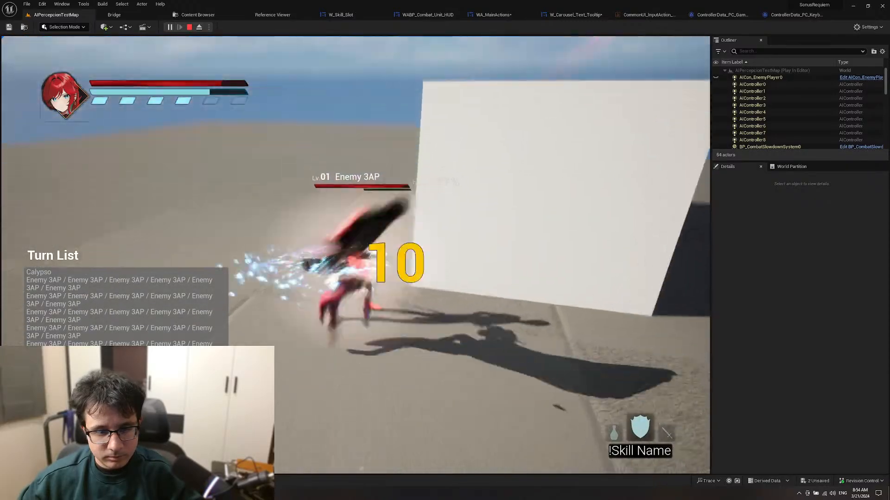
key(e)
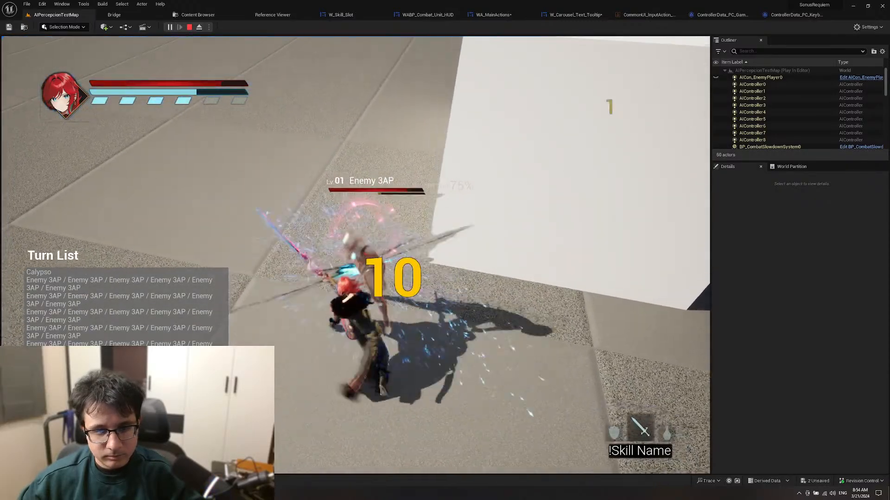
key(e)
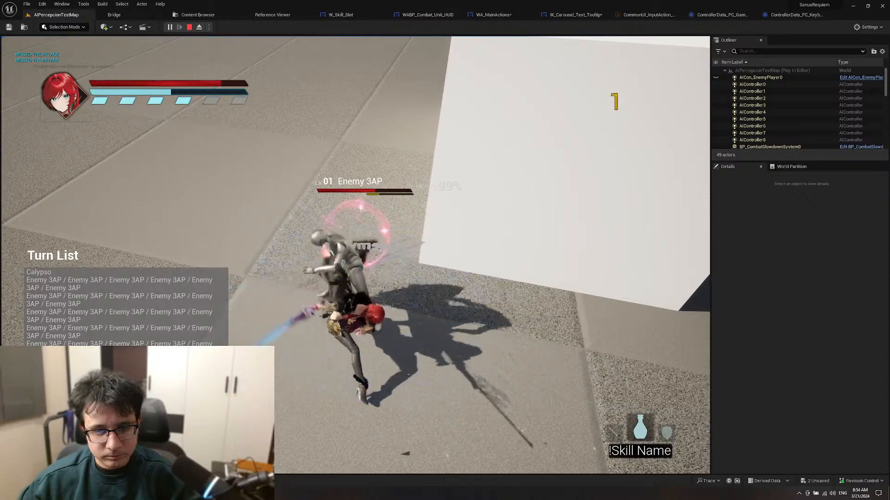
key(e)
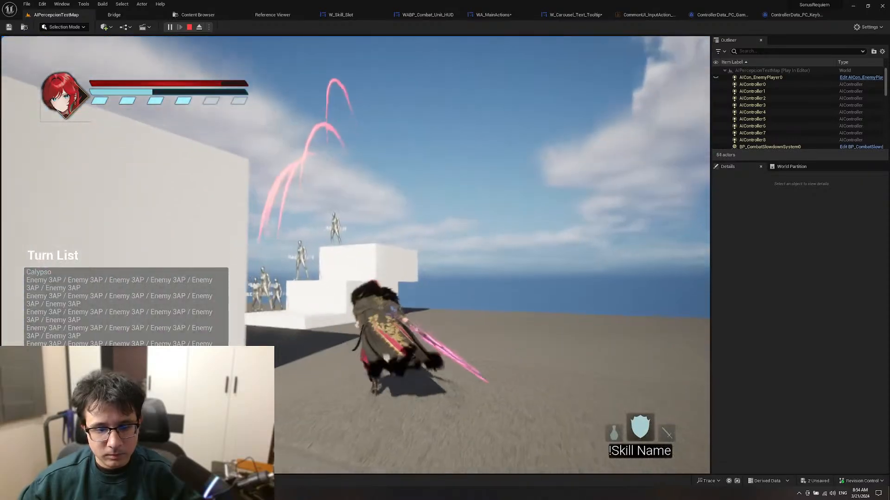
key(e)
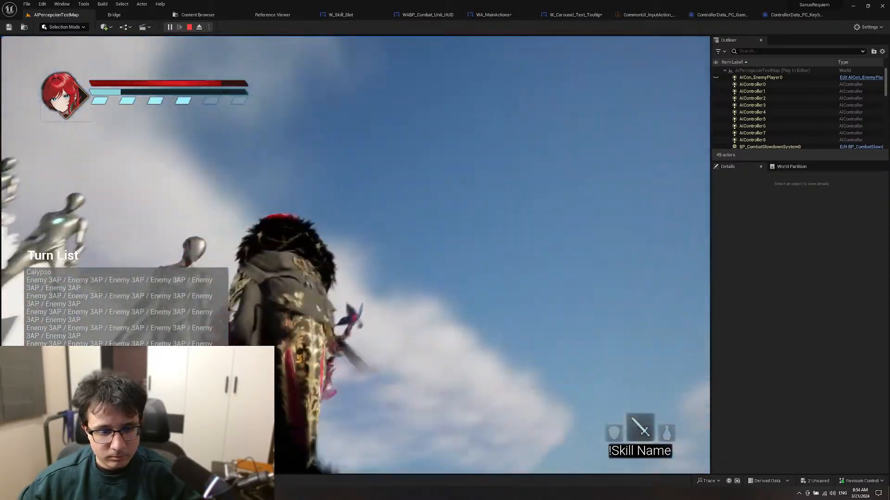
key(e)
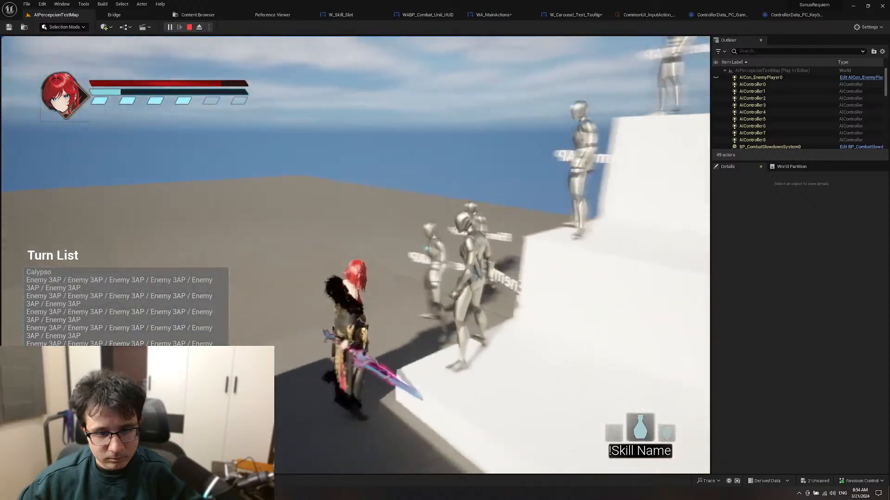
key(e)
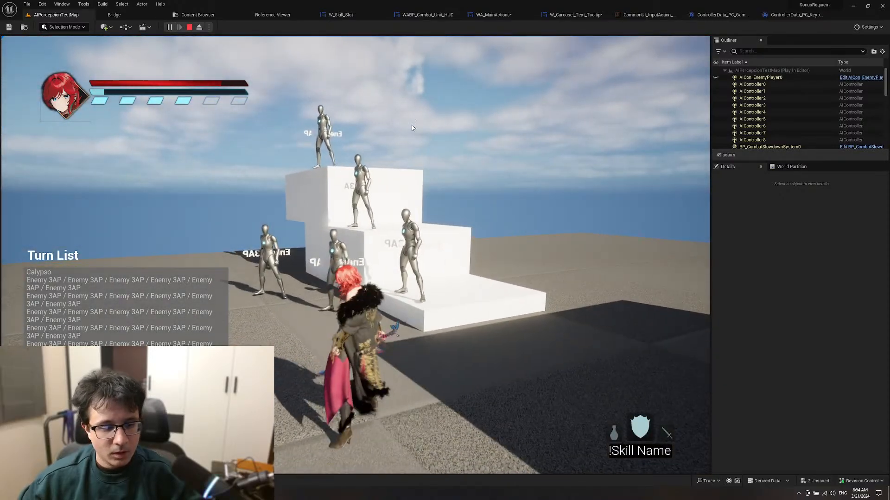
key(Escape)
Step: In WA_MainActions, examine the W_Carousel_Text_Tooltip widget's input, performance and behavior properties and the available Common UI plugin widgets
click(492, 15)
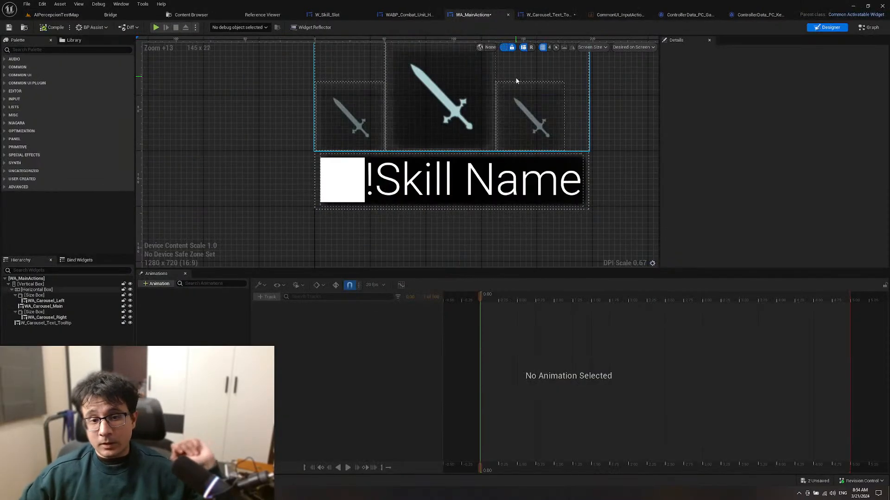
click(353, 195)
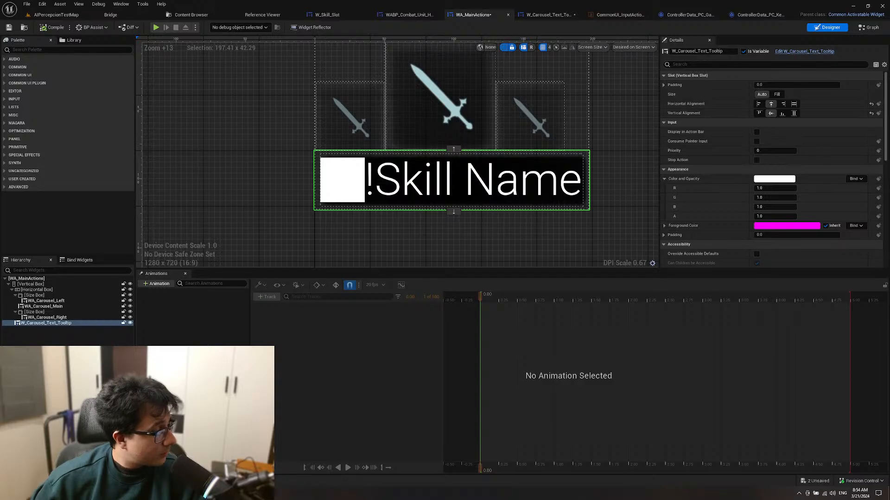
right_drag(593, 120, 542, 151)
right_drag(609, 135, 595, 134)
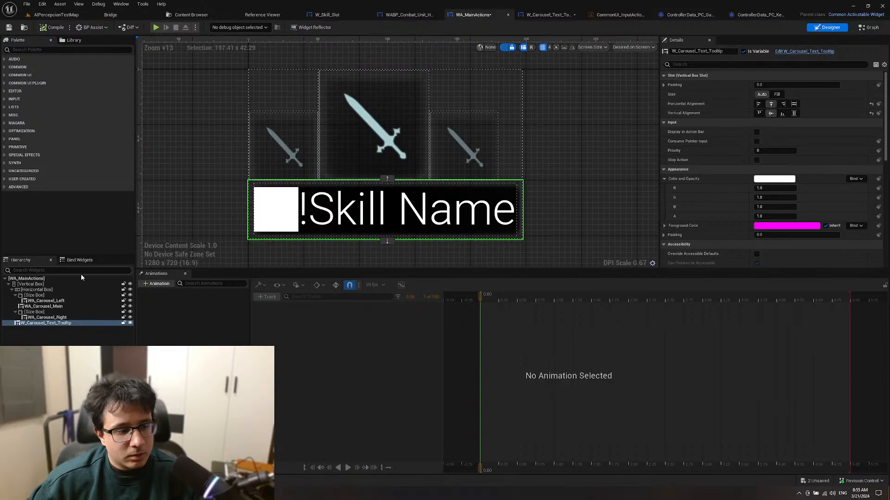
click(5, 84)
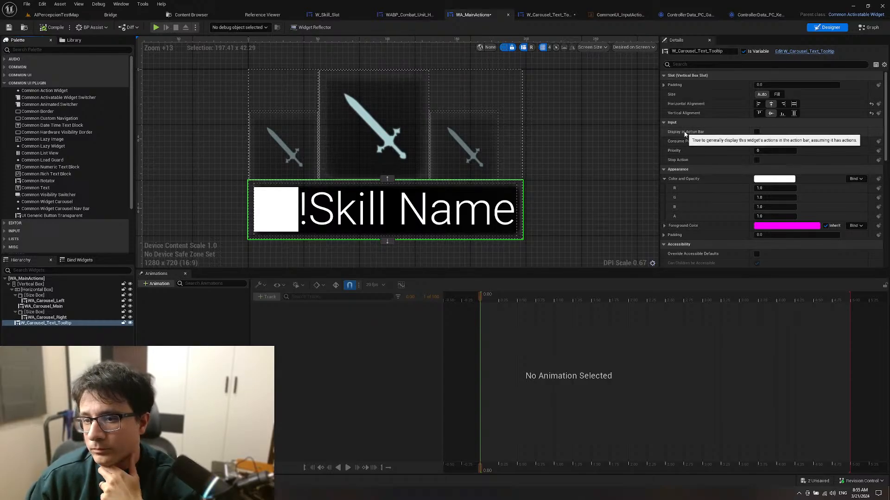
scroll(685, 134, down, 5)
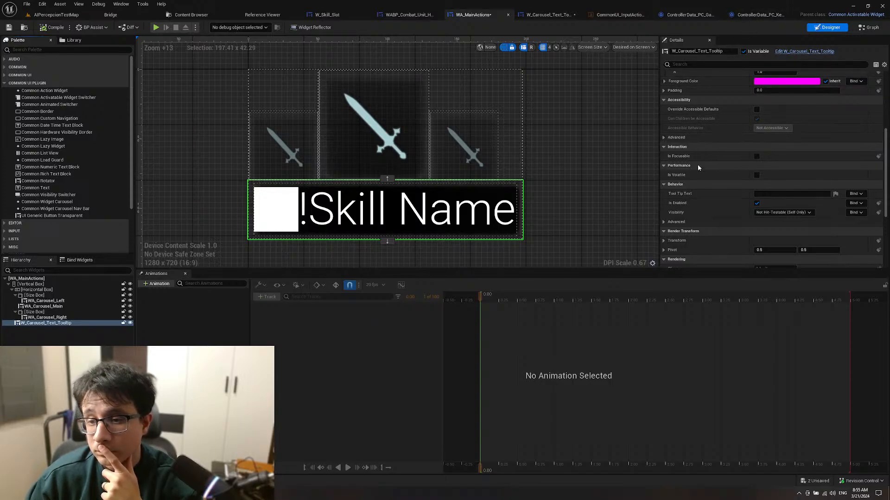
mouse_move(678, 175)
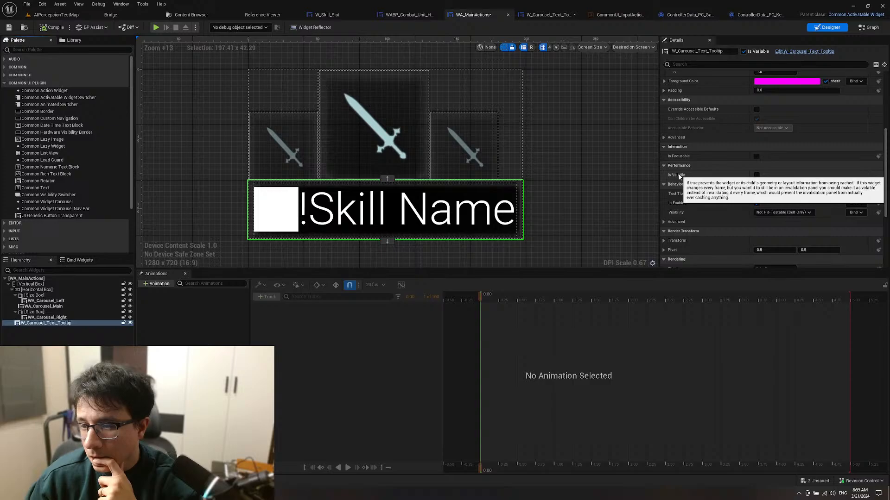
scroll(654, 183, down, 1)
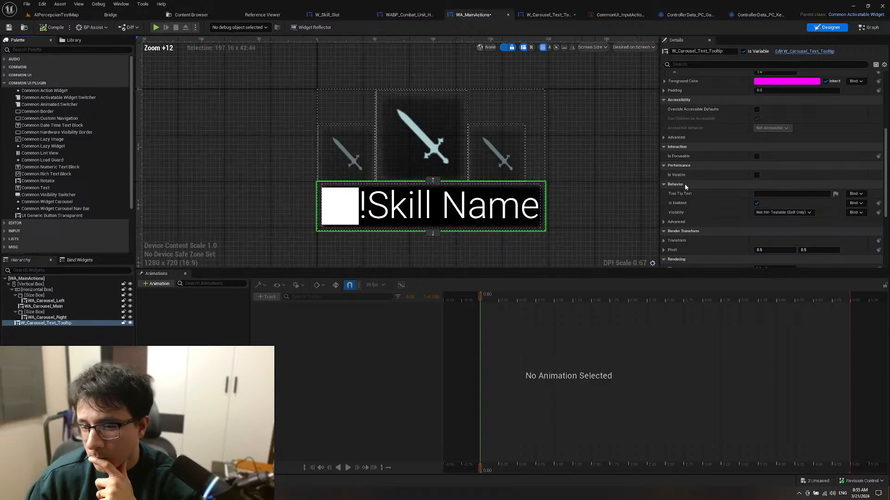
Step: In W_Carousel_Text_Tooltip, set the CommonActionWidget's input action row name to Confirm and compile the widget
click(548, 14)
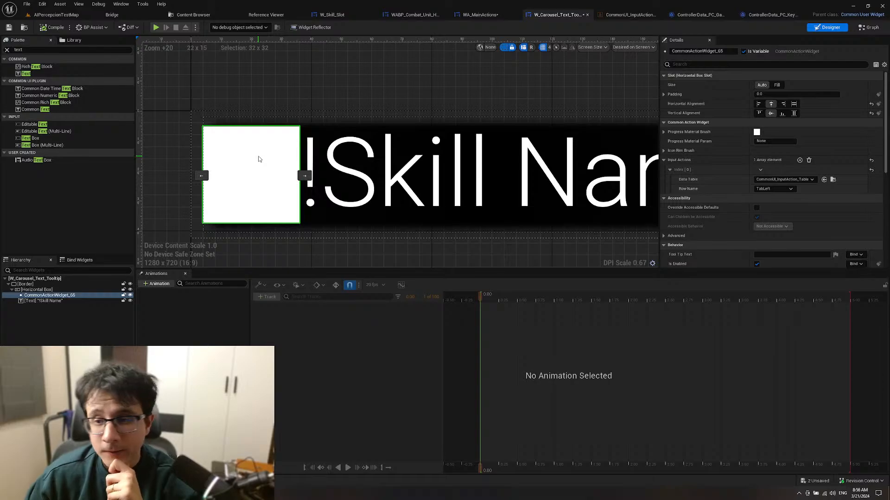
click(764, 188)
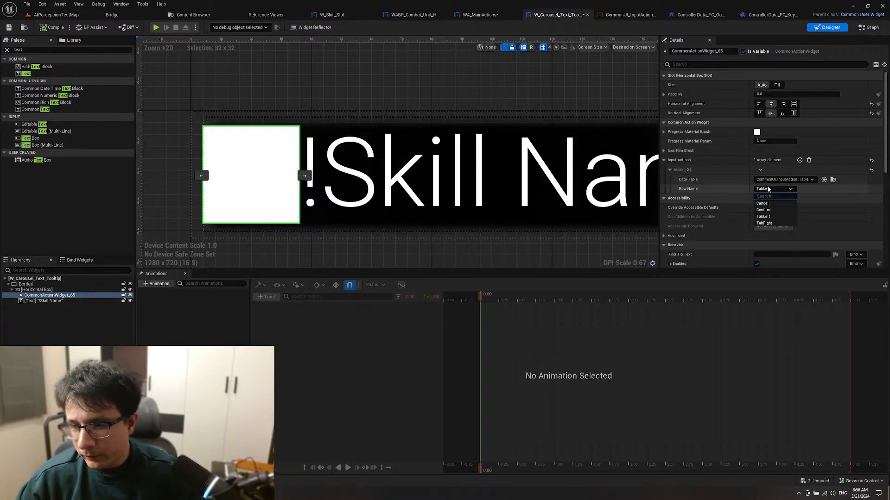
click(762, 210)
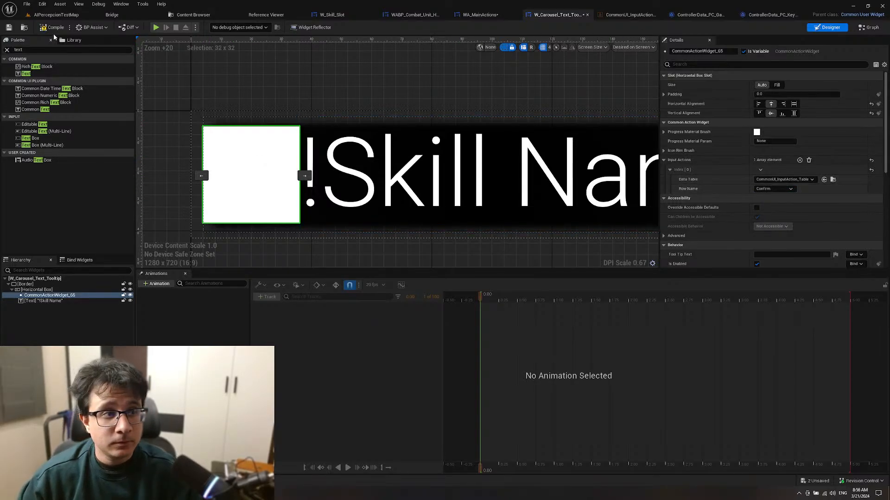
click(54, 27)
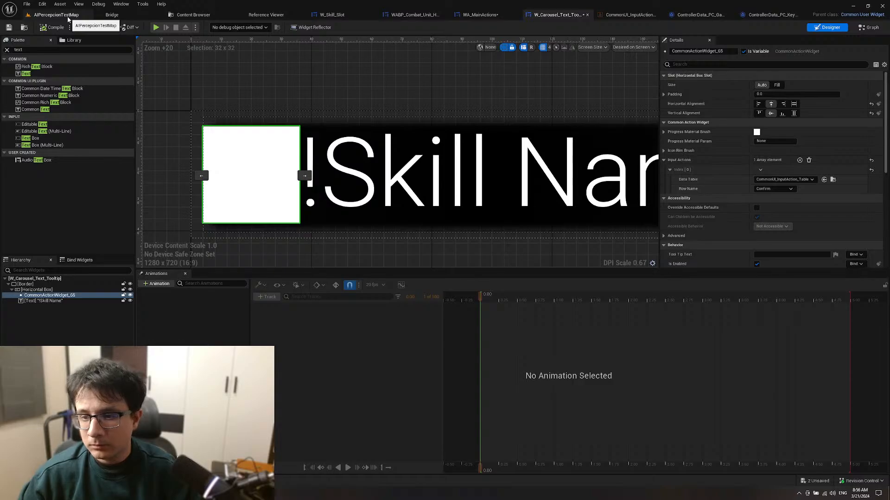
Step: Playtest AIPercepcionTestMap to check the tooltip's input icon with the Confirm action and end the session
click(67, 15)
click(171, 27)
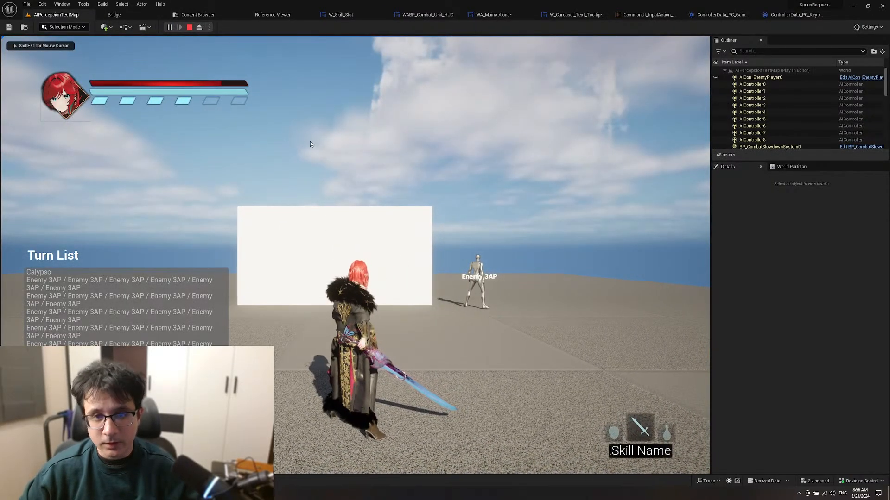
key(Escape)
Step: In W_Carousel_Text_Tooltip, set the CommonActionWidget's input action row name to TabLeft
click(496, 15)
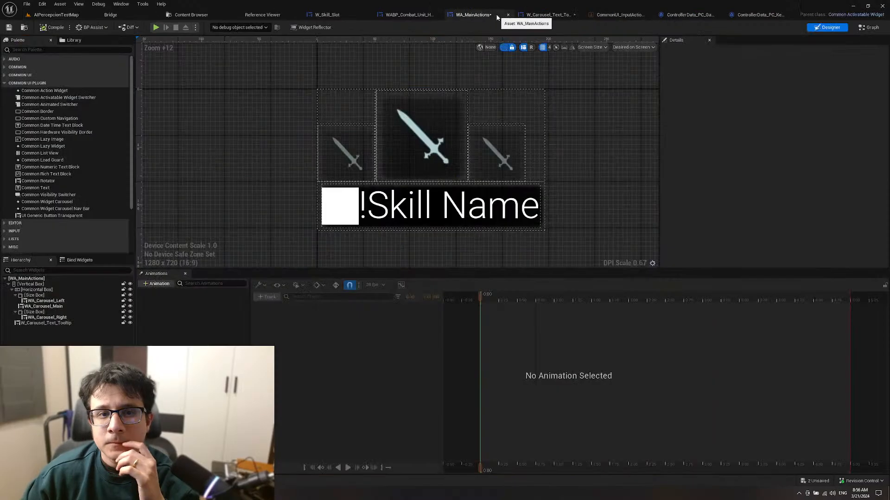
click(549, 15)
click(773, 189)
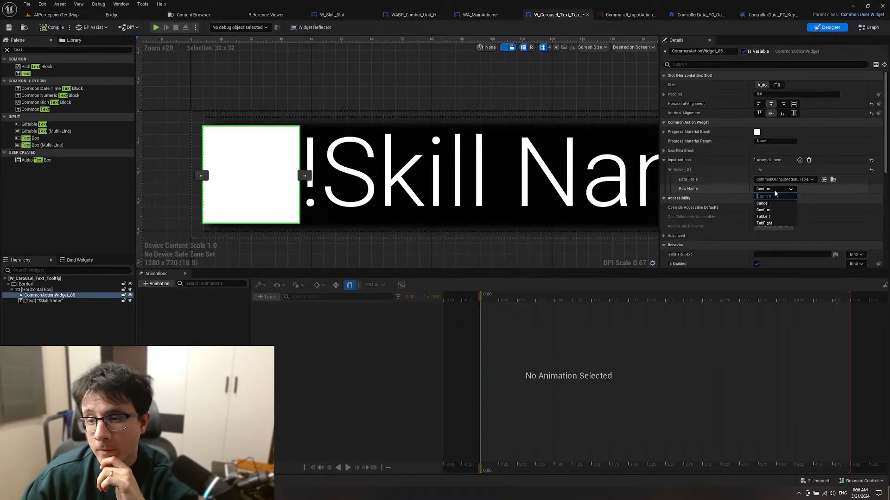
click(771, 216)
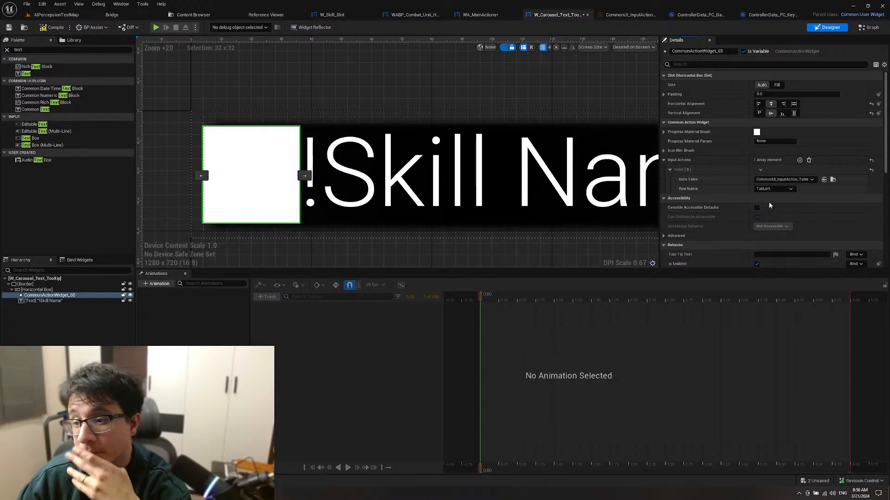
Step: Try assigning the T_UI_Keyboard_Enter texture as the image of the CommonActionWidget's Progress Material Brush and Icon Rim Brush
click(665, 151)
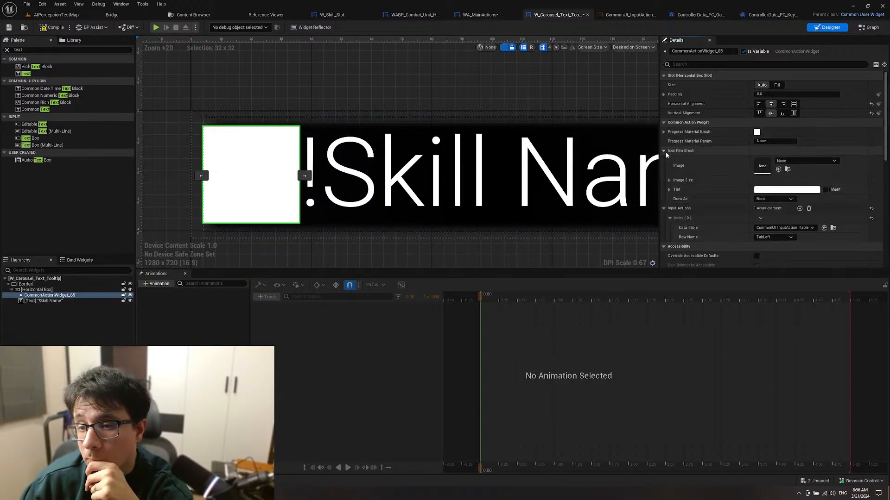
click(669, 180)
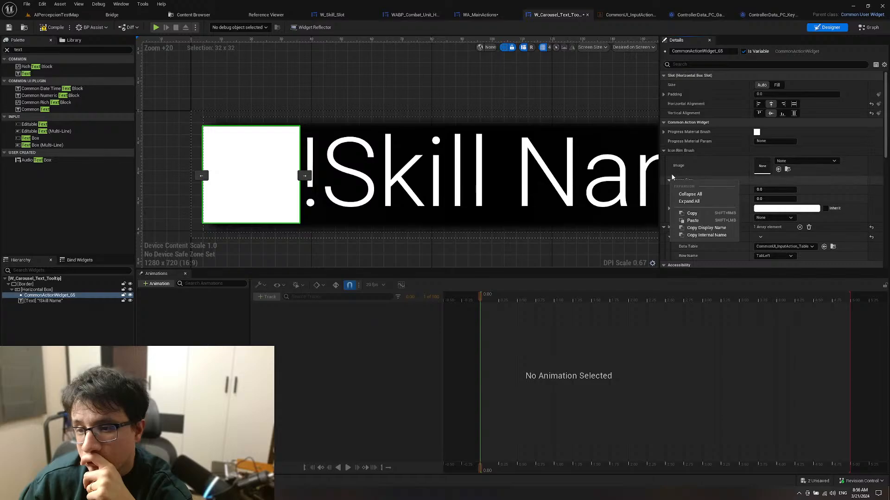
click(663, 132)
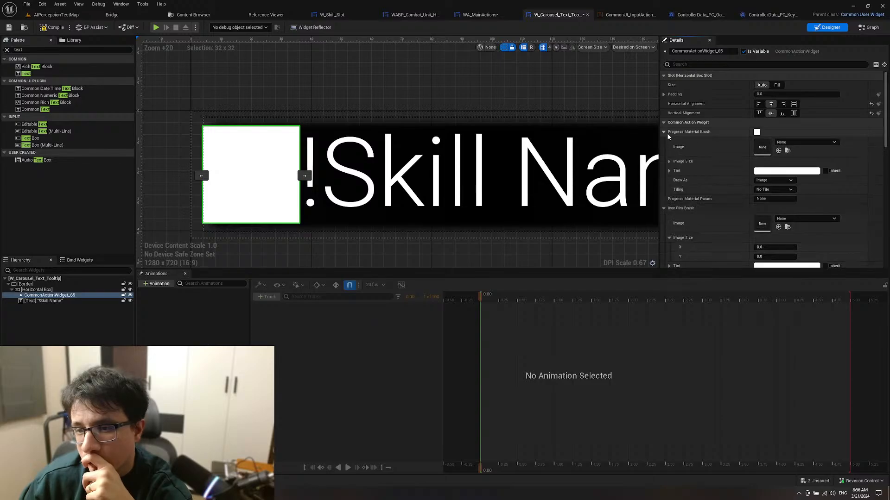
click(780, 143)
text(keyboard)
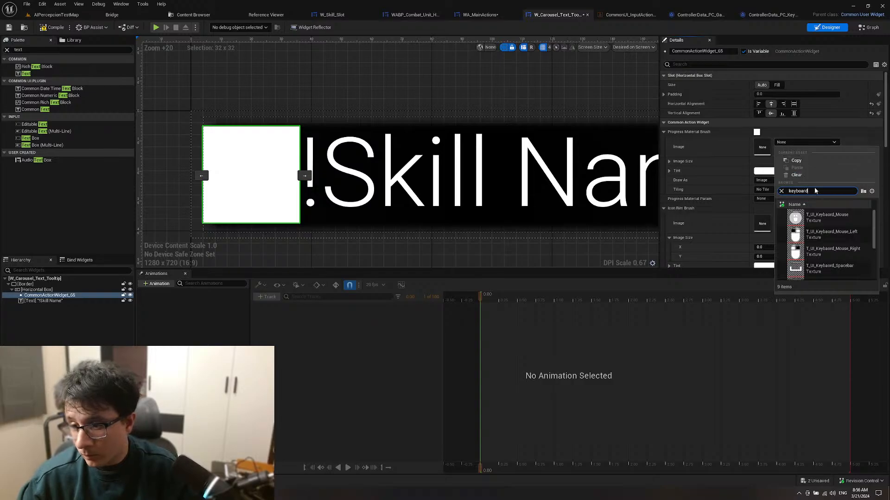
scroll(838, 227, down, 2)
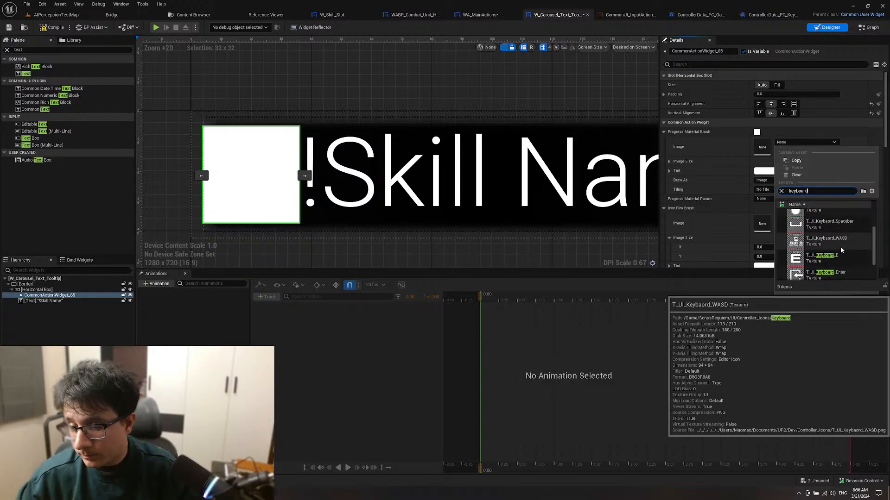
scroll(841, 250, down, 1)
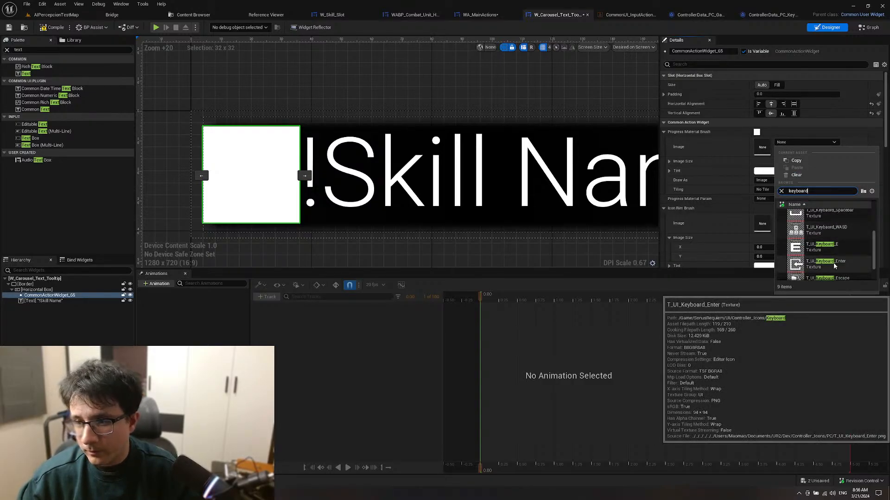
click(830, 263)
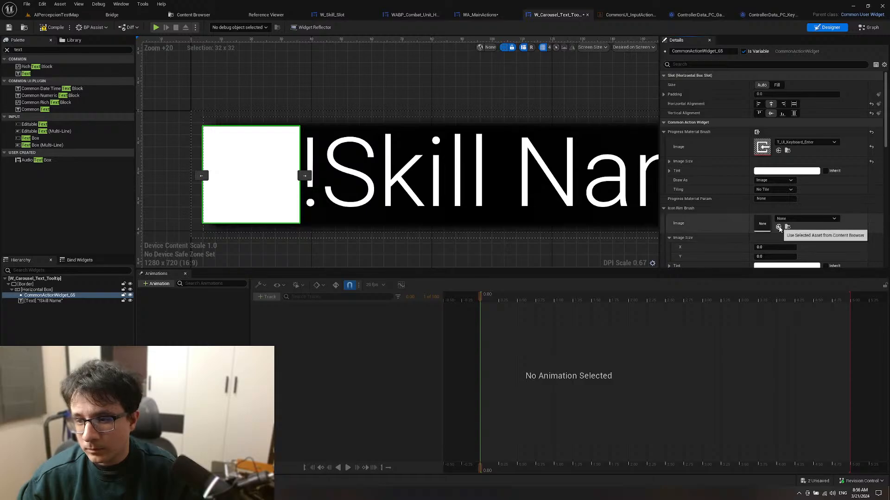
click(787, 150)
click(779, 227)
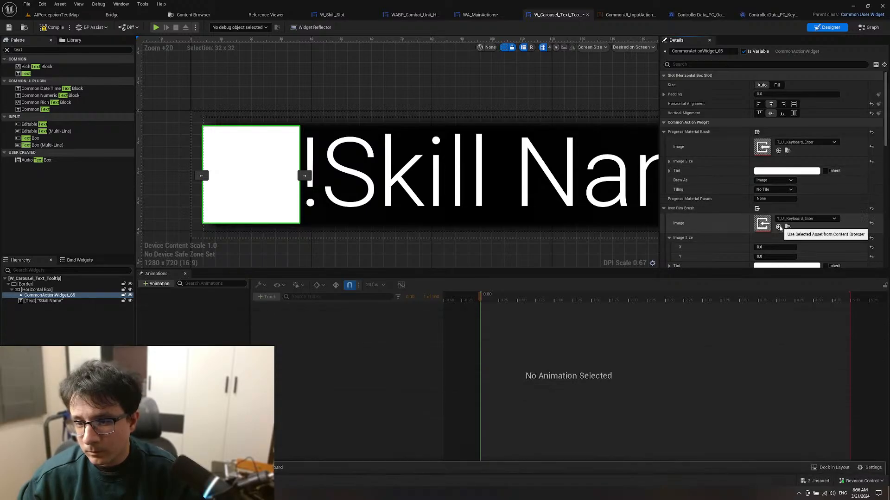
Step: Playtest AIPercepcionTestMap to check the tooltip's icon with the brush images assigned and end the session
click(56, 14)
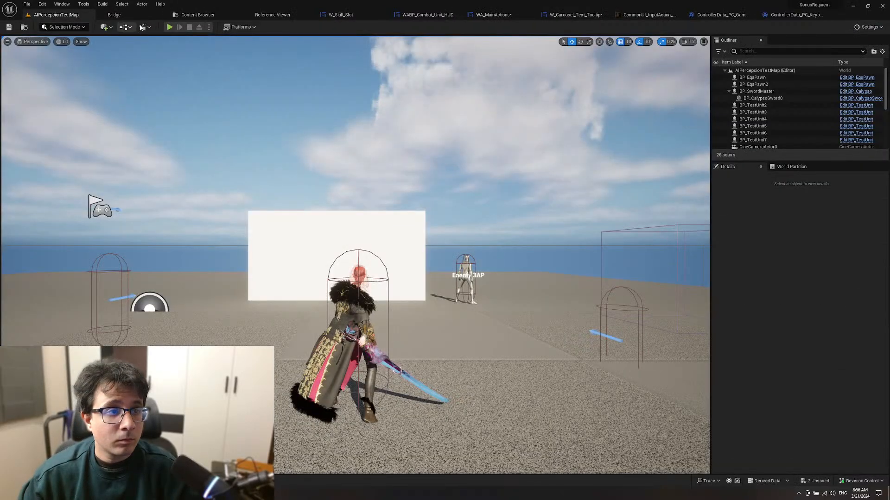
click(169, 27)
click(289, 184)
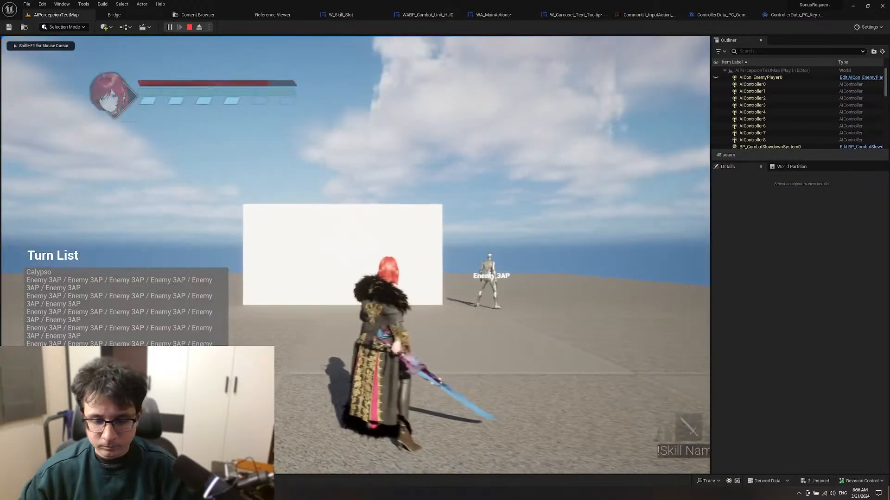
key(Escape)
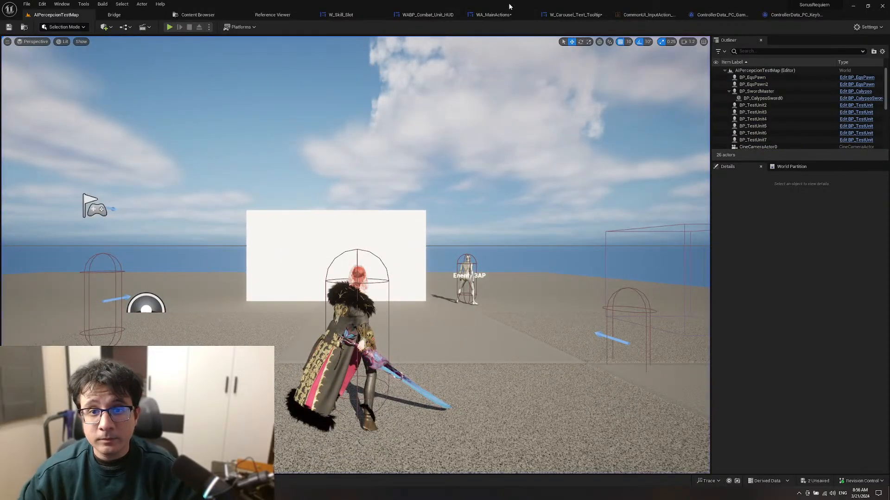
Step: In WA_MainActions, inspect the W_Carousel_Text_Tooltip widget below the carousels in the designer
click(499, 15)
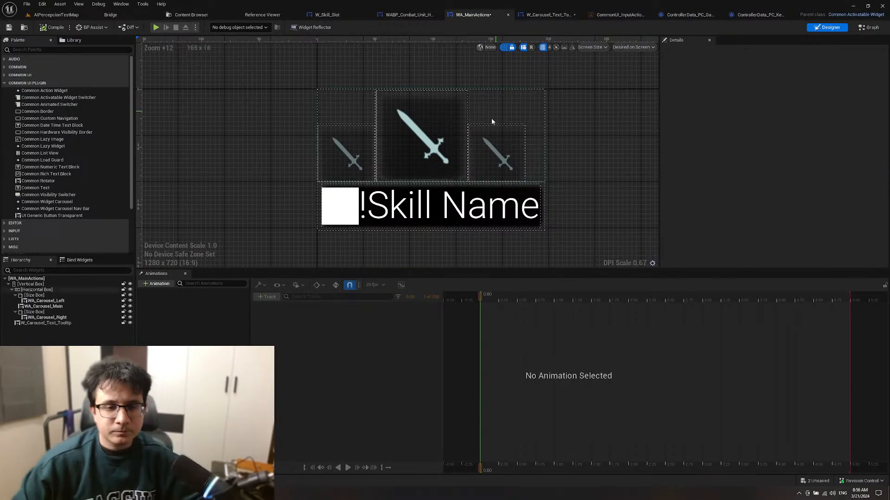
click(344, 217)
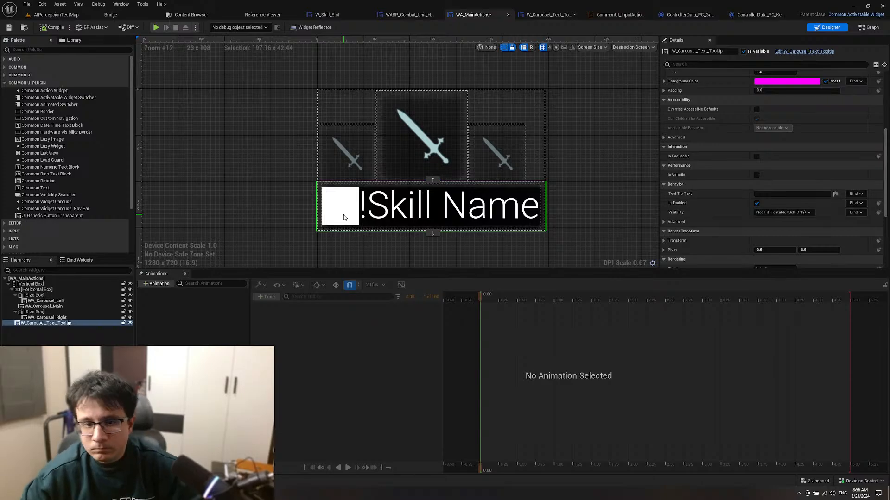
scroll(610, 177, up, 3)
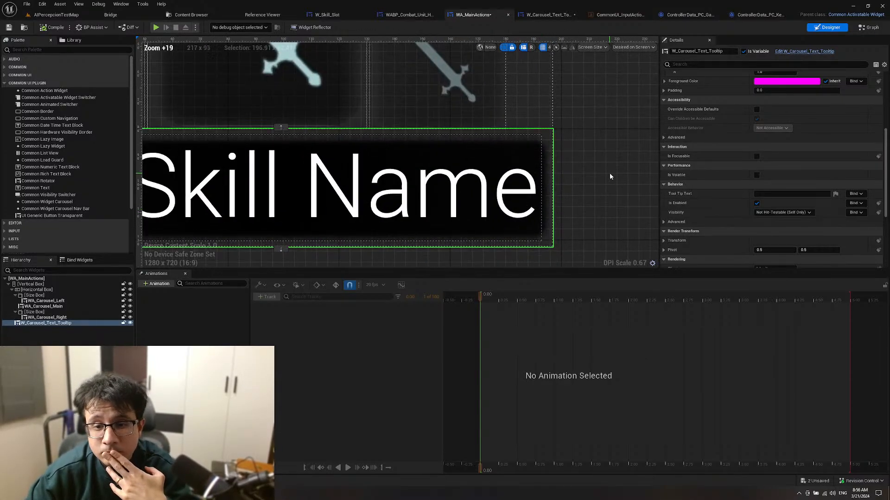
scroll(610, 173, down, 5)
scroll(610, 176, up, 3)
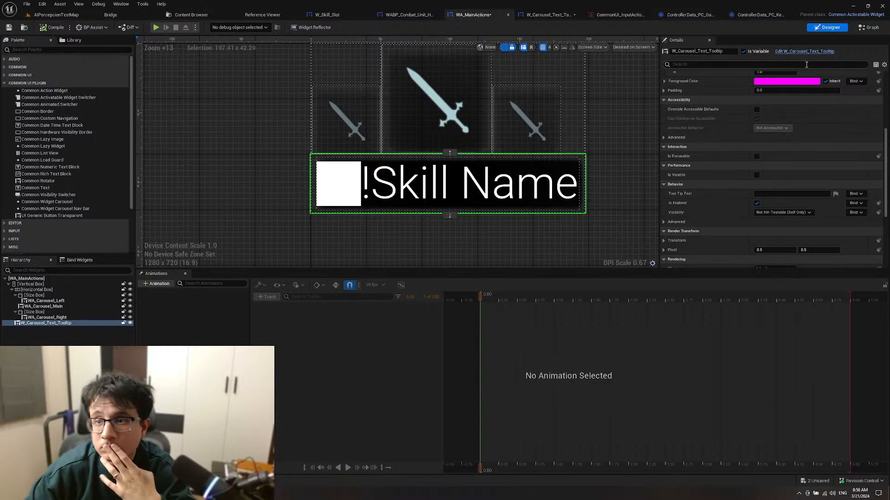
Step: In W_Carousel_Text_Tooltip, reset the CommonActionWidget's Progress Material Brush image and Icon Rim Brush to their defaults
click(551, 14)
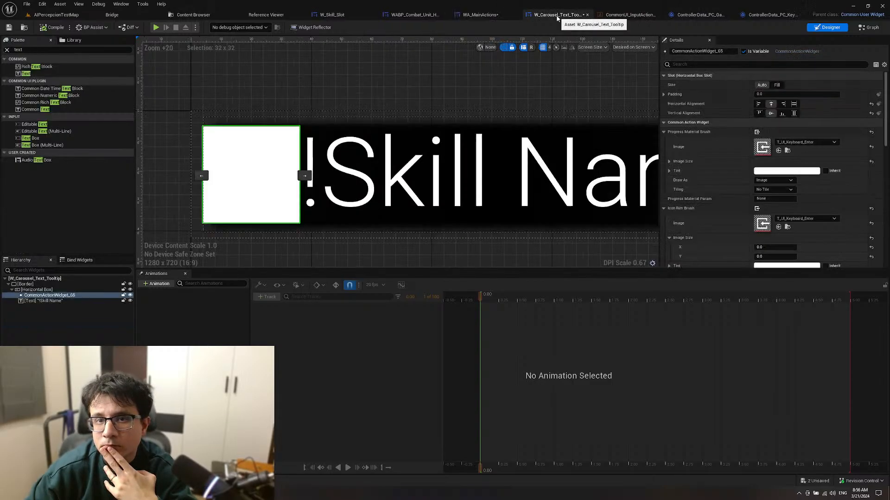
click(871, 146)
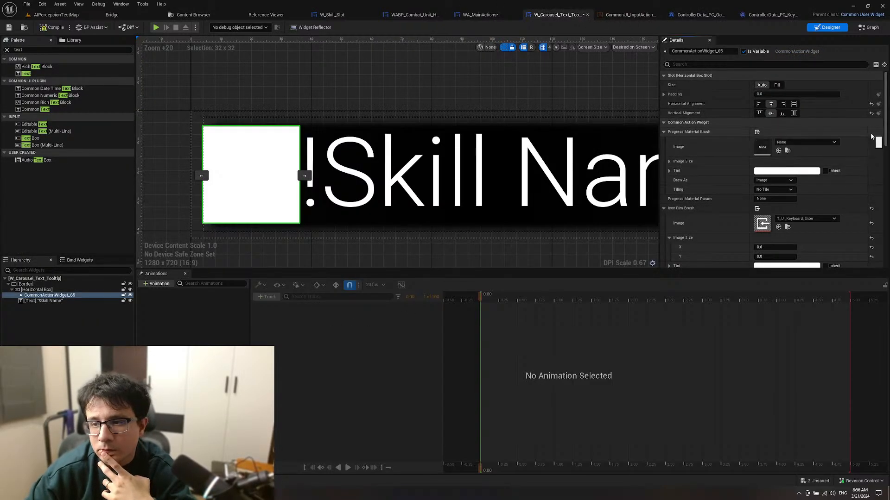
click(871, 209)
Step: Examine the CommonActionWidget's slot, brush, behavior and navigation properties, and the PC gamepad controller data's input brush map
scroll(855, 201, down, 3)
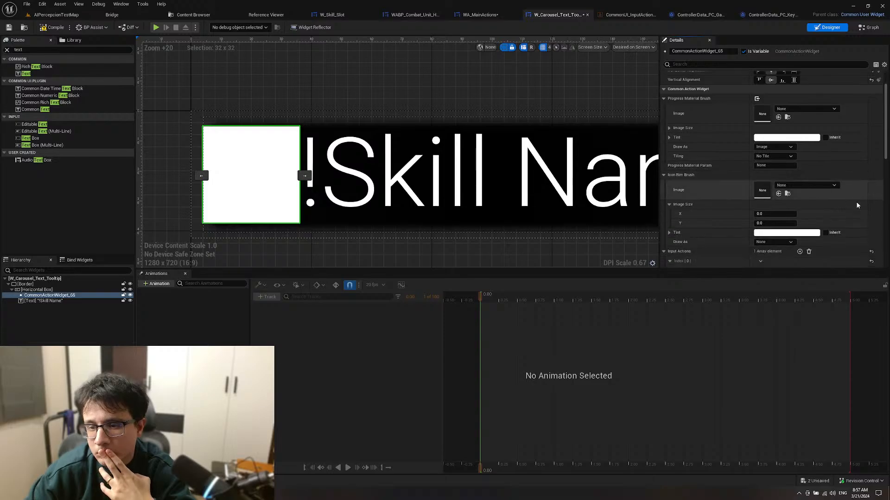
scroll(713, 189, down, 5)
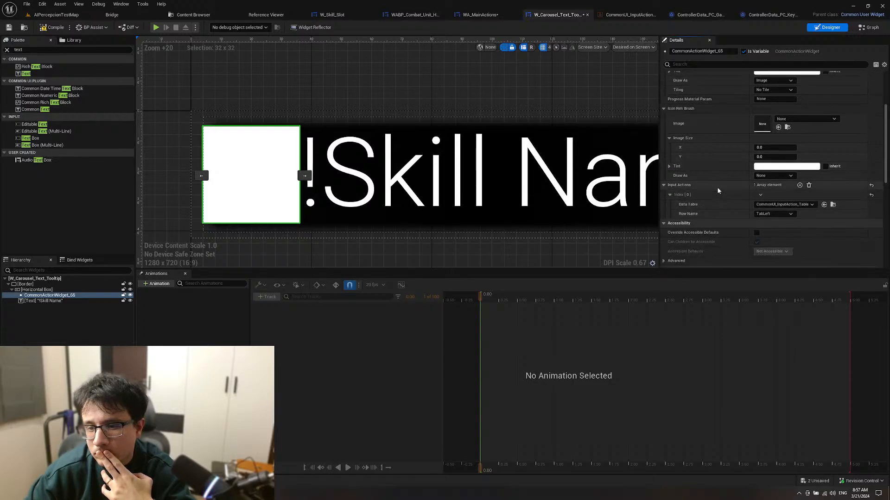
scroll(727, 185, down, 4)
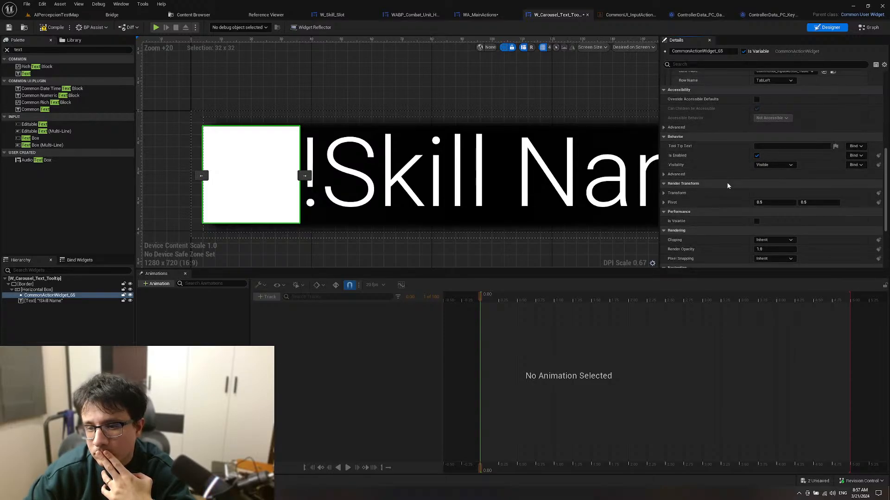
scroll(727, 185, down, 5)
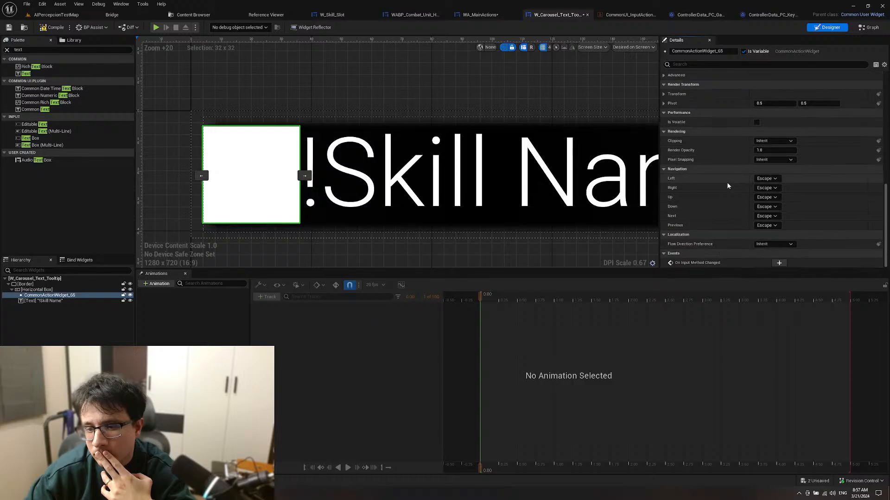
scroll(710, 174, up, 15)
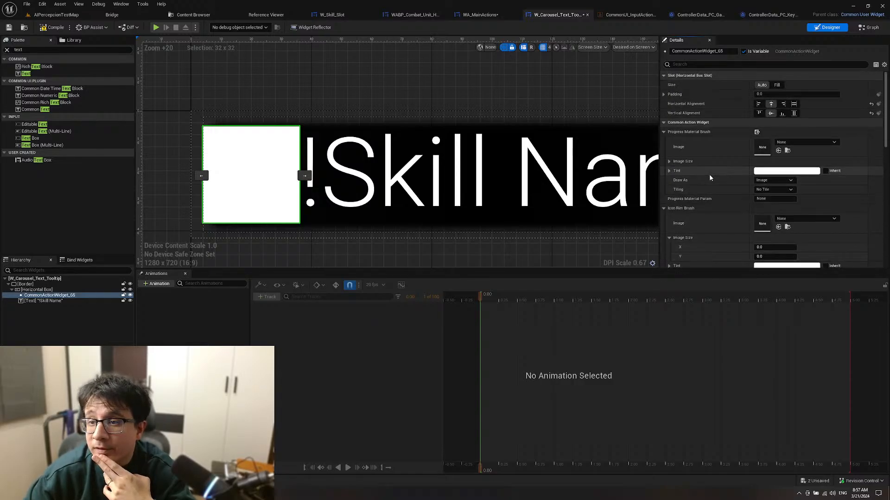
click(664, 95)
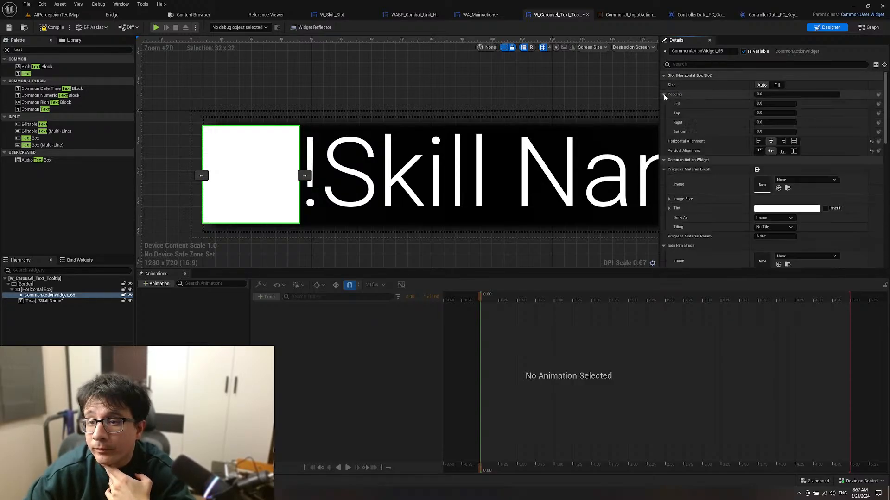
click(664, 94)
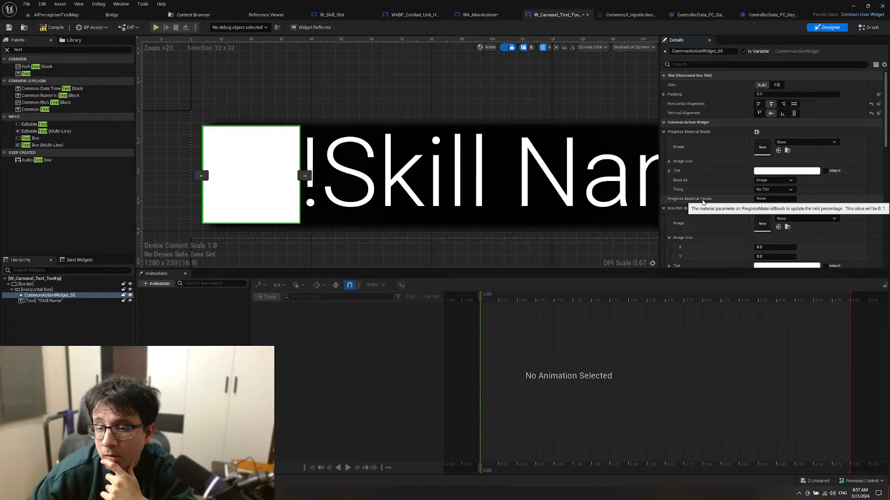
click(703, 17)
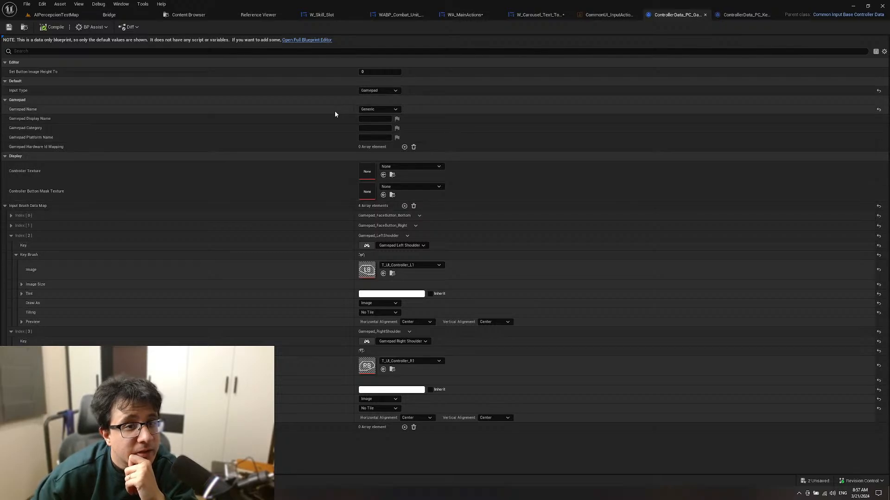
Step: Playtest AIPercepcionTestMap in combat to check whether the skill tooltip shows its input icon with a gamepad connected, and end the session
click(50, 14)
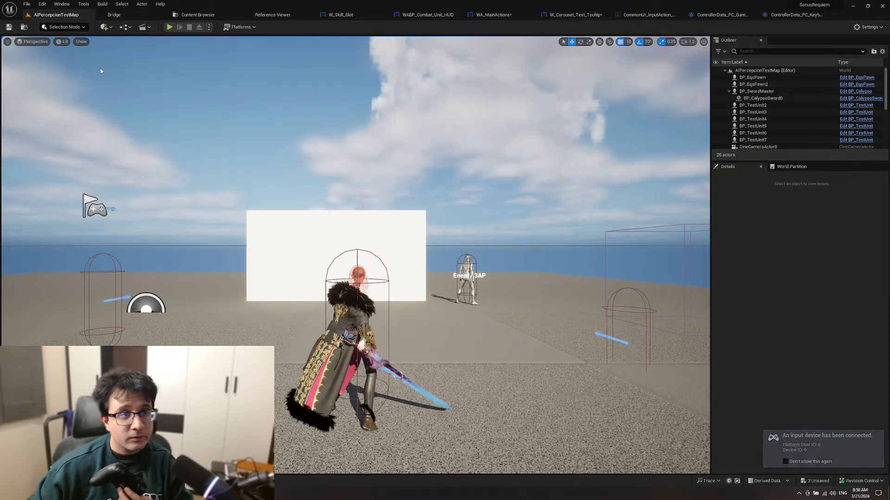
right_drag(188, 78, 205, 84)
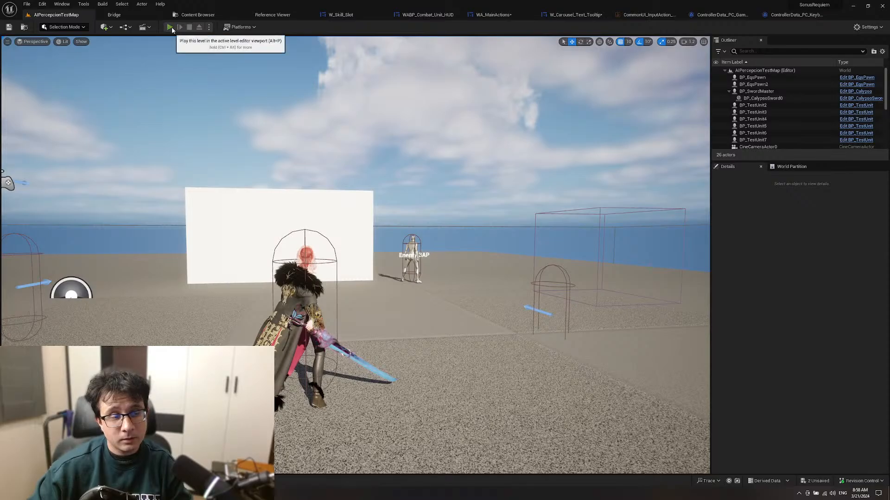
click(170, 28)
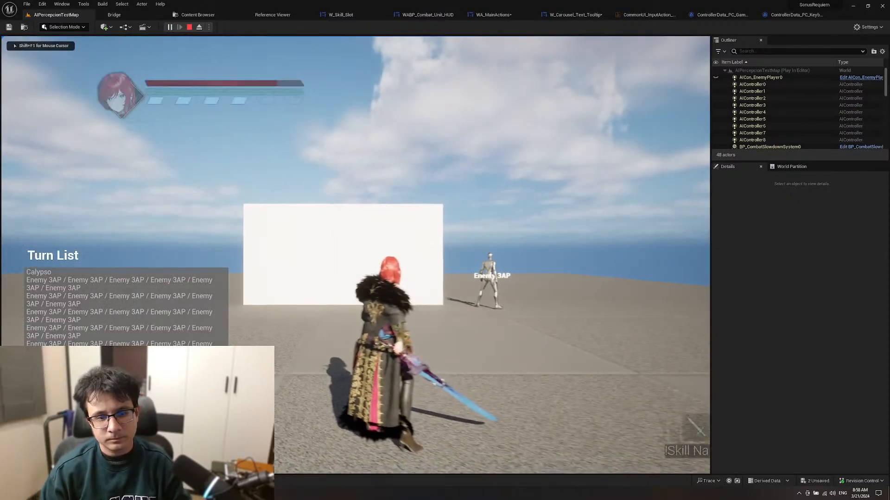
key(w)
key(e)
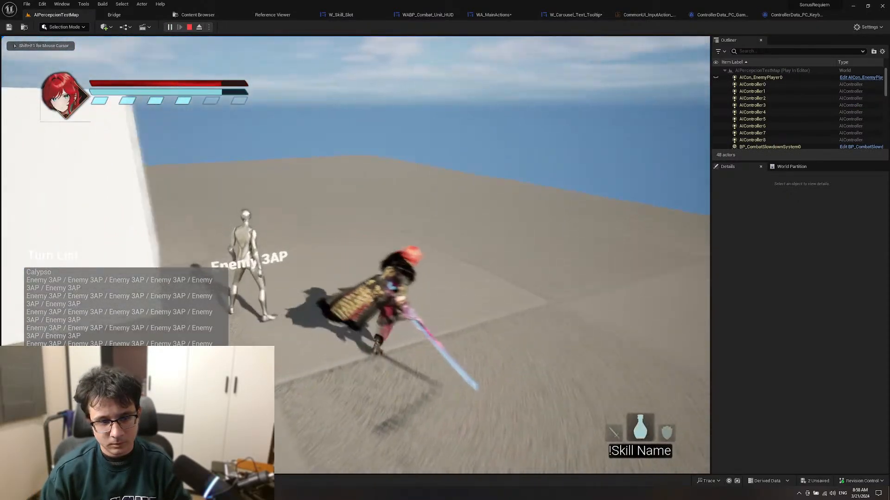
key(w)
key(e)
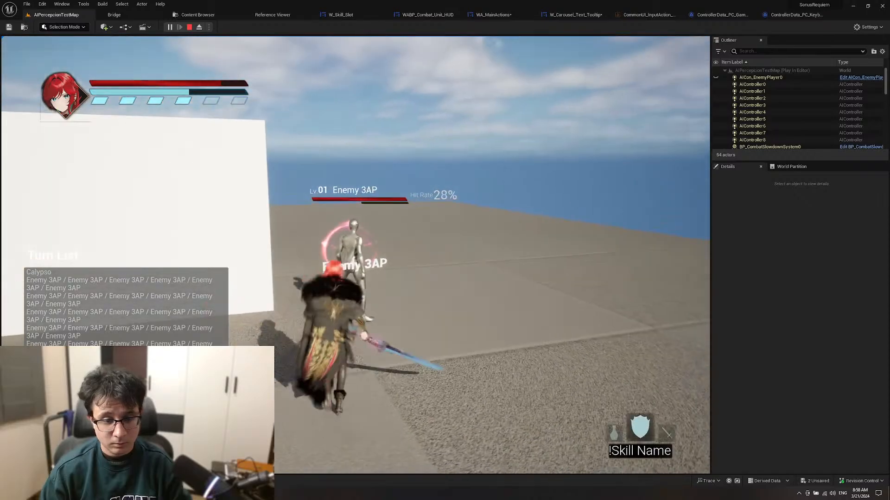
key(e)
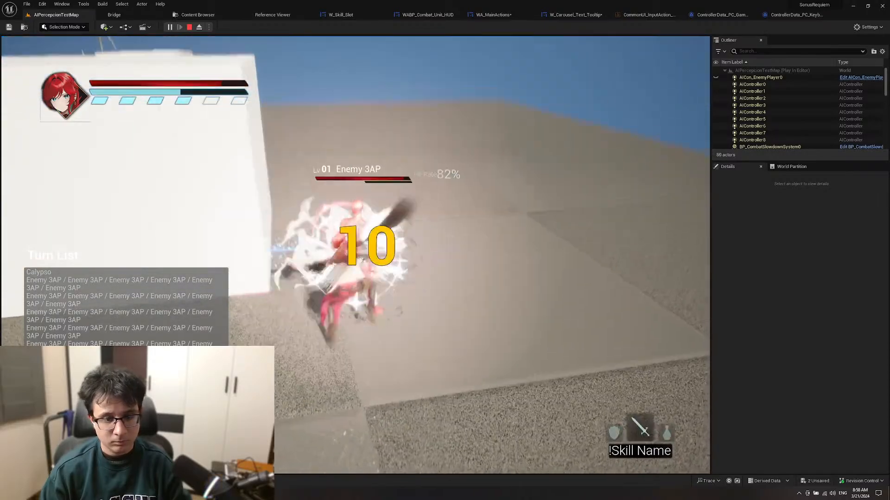
key(e)
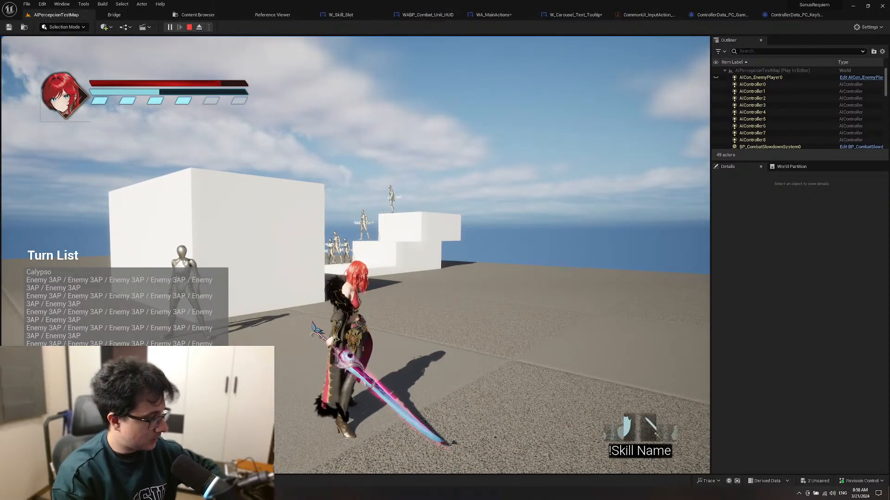
key(Escape)
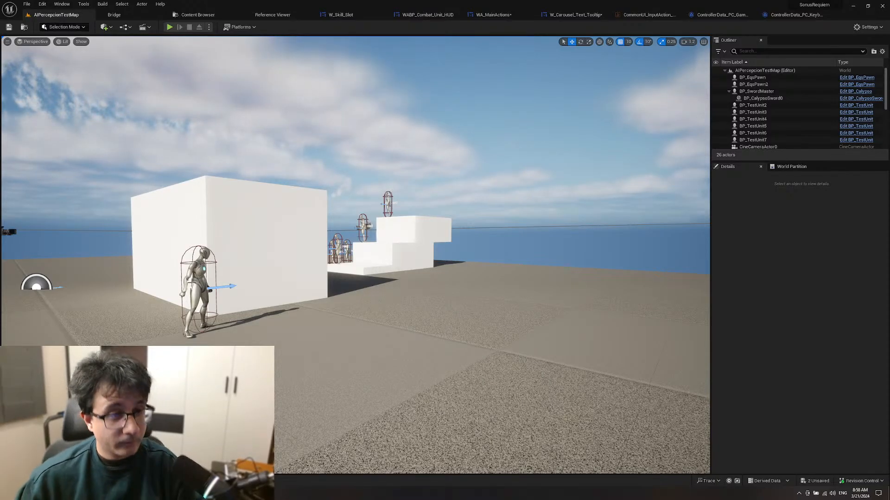
Step: Check the tooltip's icon in WA_MainActions and review the CommonActionWidget's brush and input action settings in W_Carousel_Text_Tooltip
click(491, 14)
click(343, 183)
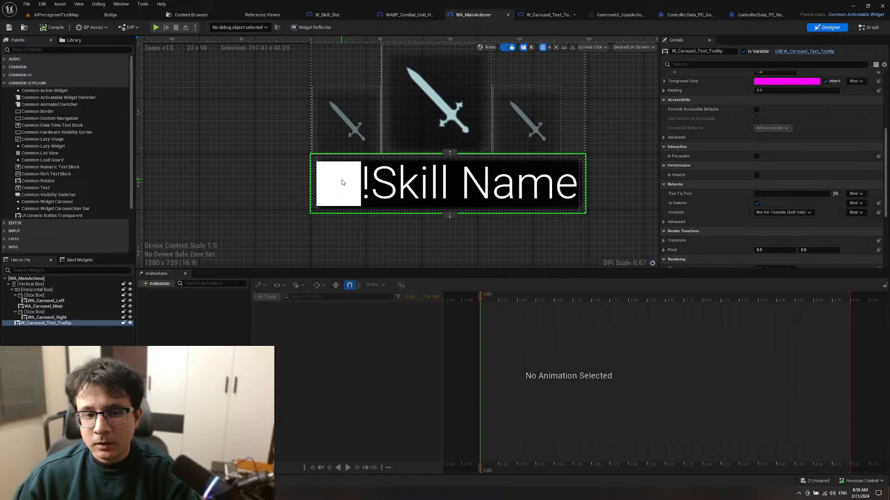
right_drag(408, 240, 376, 257)
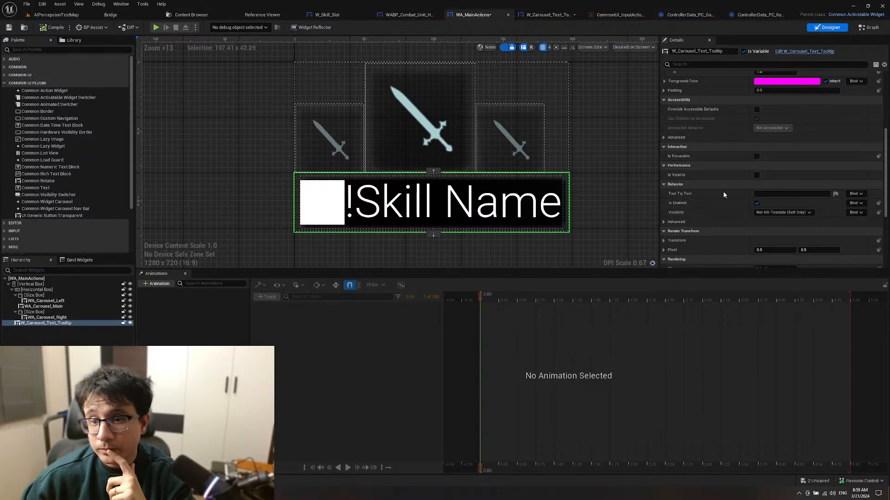
click(547, 15)
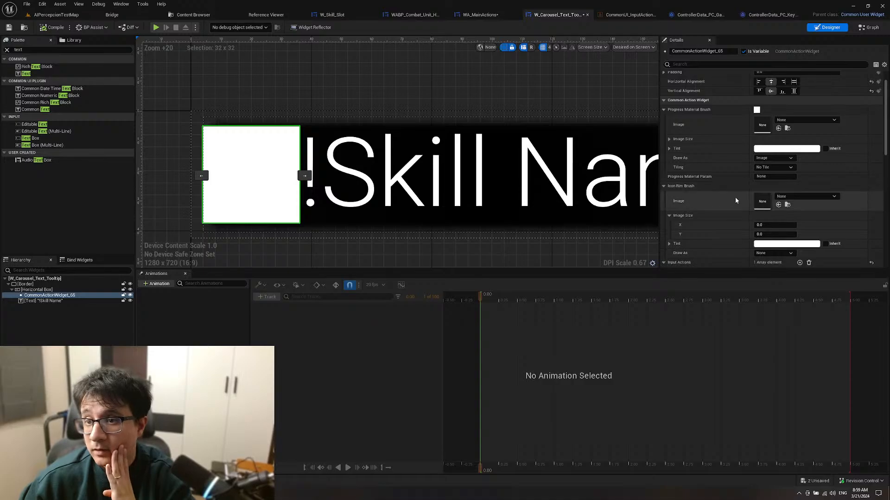
scroll(735, 197, up, 1)
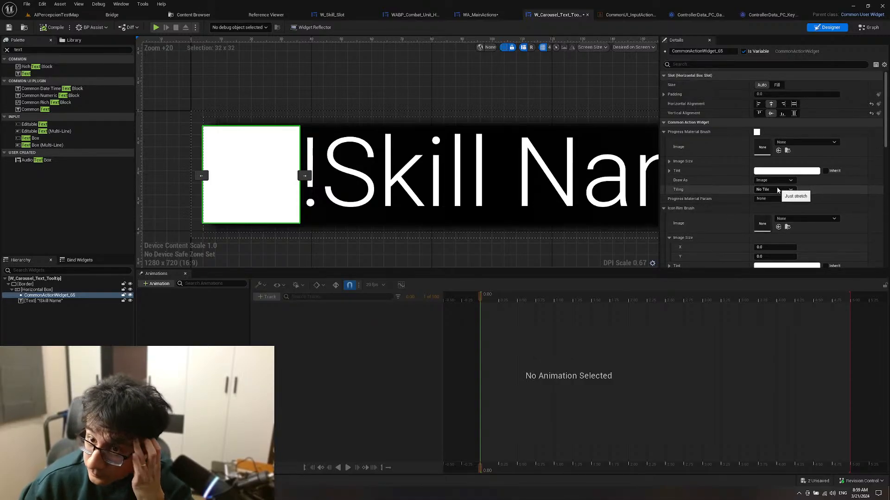
scroll(721, 145, down, 5)
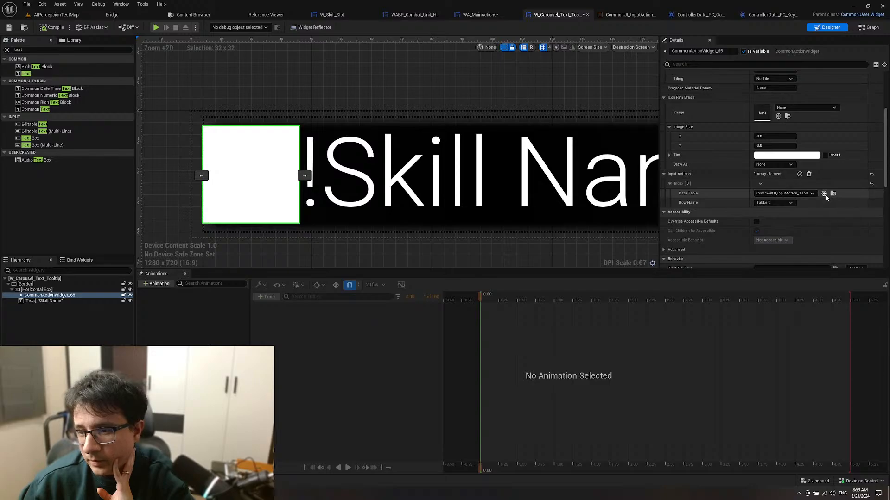
Step: Locate CommonUI_InputAction_Table in the UI Data folder, view its references, and select the Sonus_InputData blueprint in the reference graph
click(833, 193)
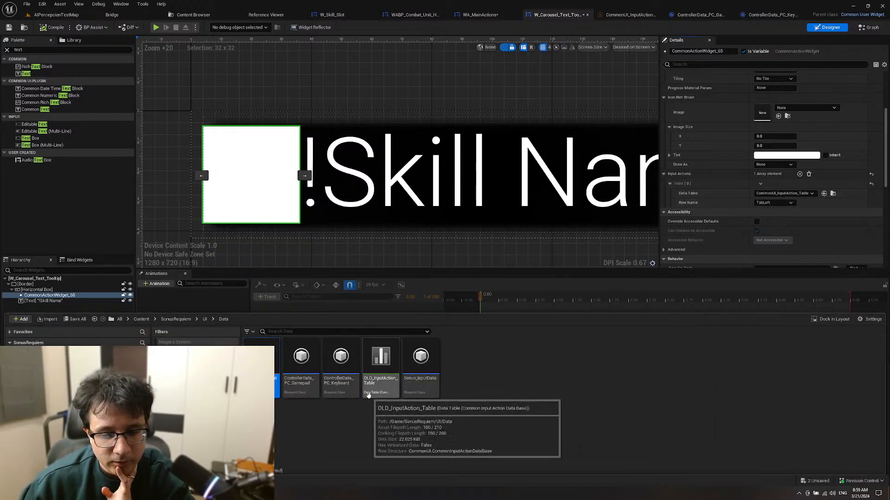
click(315, 431)
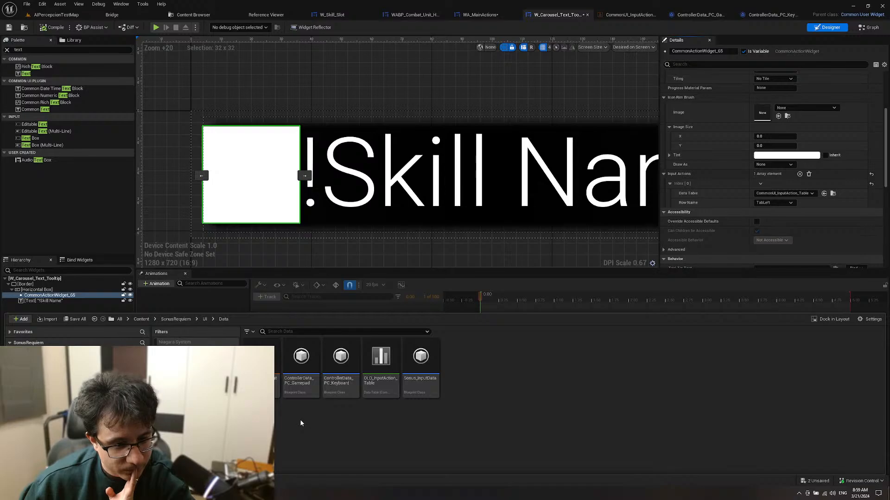
right_click(261, 392)
click(314, 353)
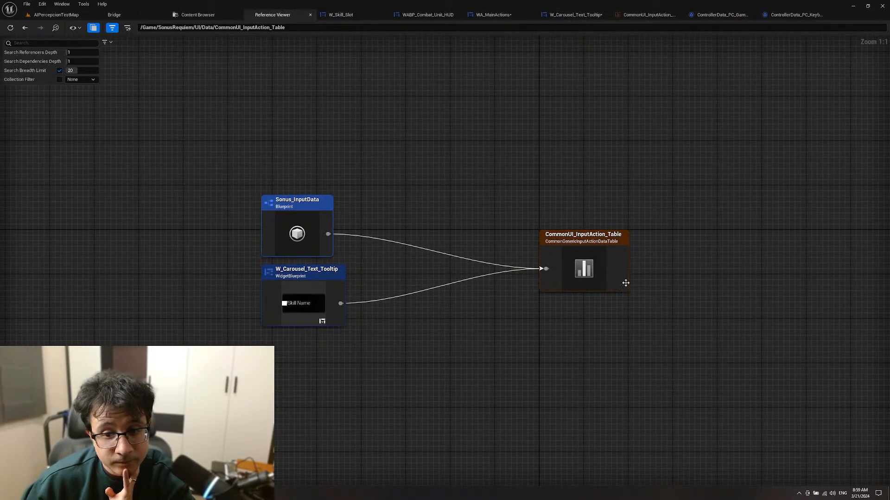
click(294, 240)
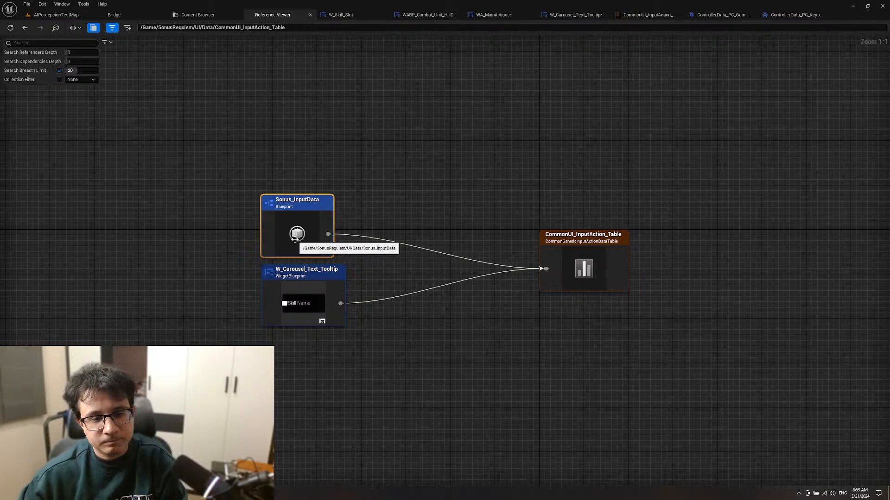
Step: Inspect the default click and back actions of the Sonus_InputData blueprint, then close it
double_click(294, 239)
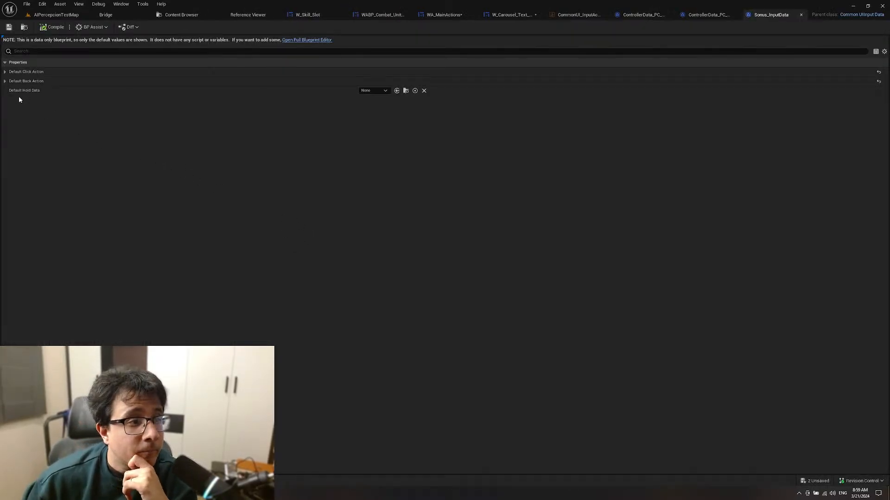
click(5, 72)
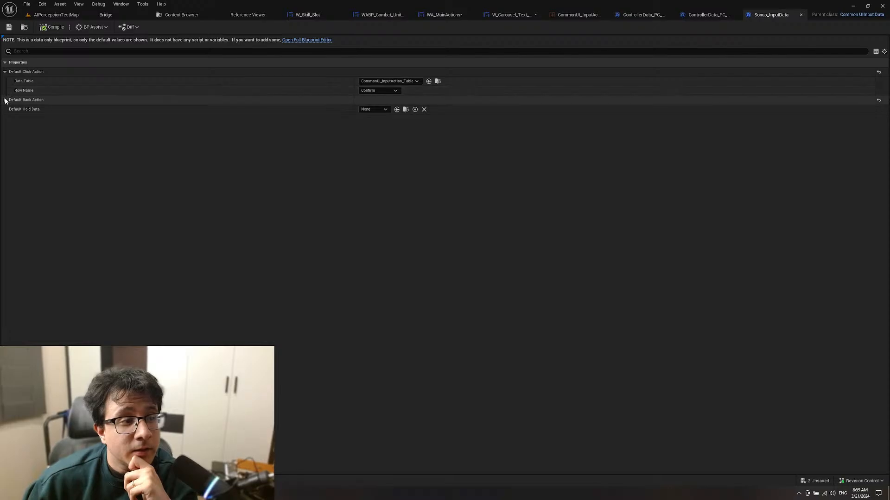
click(5, 100)
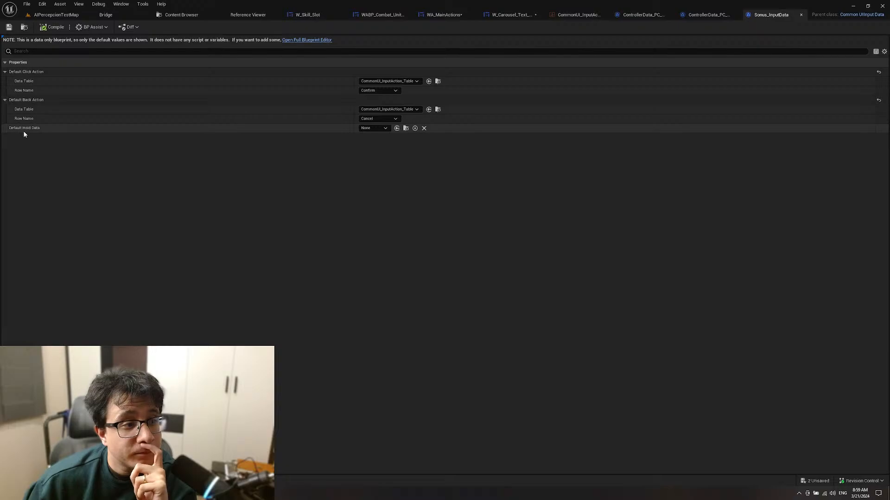
middle_click(760, 15)
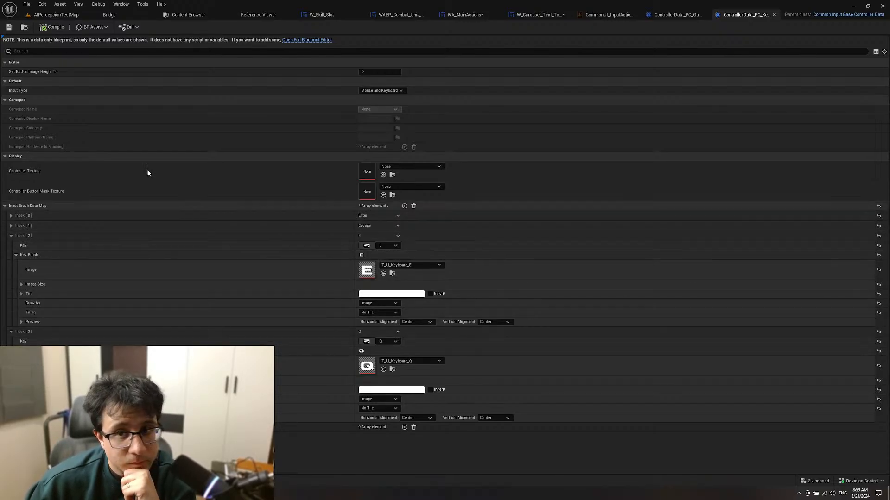
Step: Place a Common Action Widget beside the skill name tooltip in WABP_Combat_Unit_HUD and anchor it to the canvas's bottom-right corner
click(538, 14)
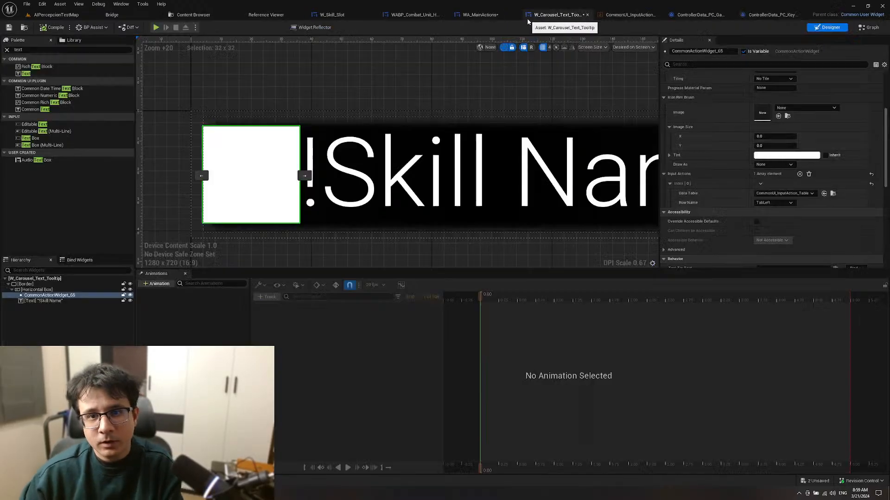
click(480, 14)
click(413, 14)
right_drag(395, 172, 397, 172)
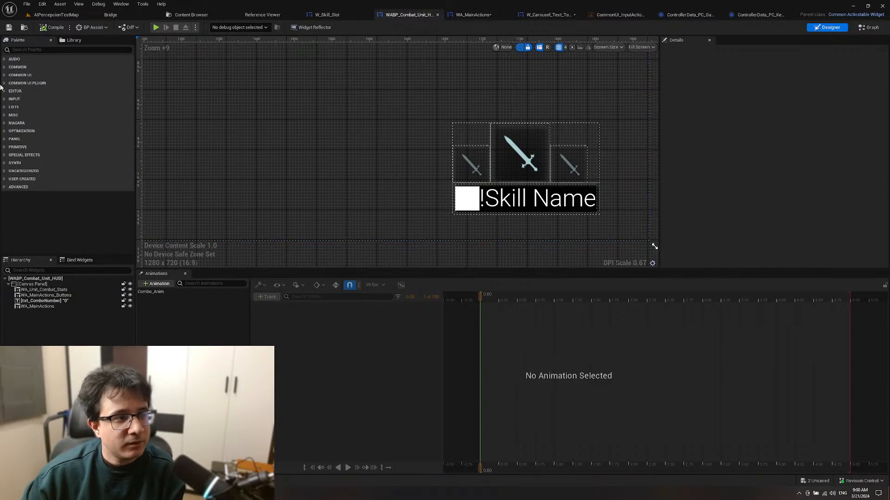
click(5, 75)
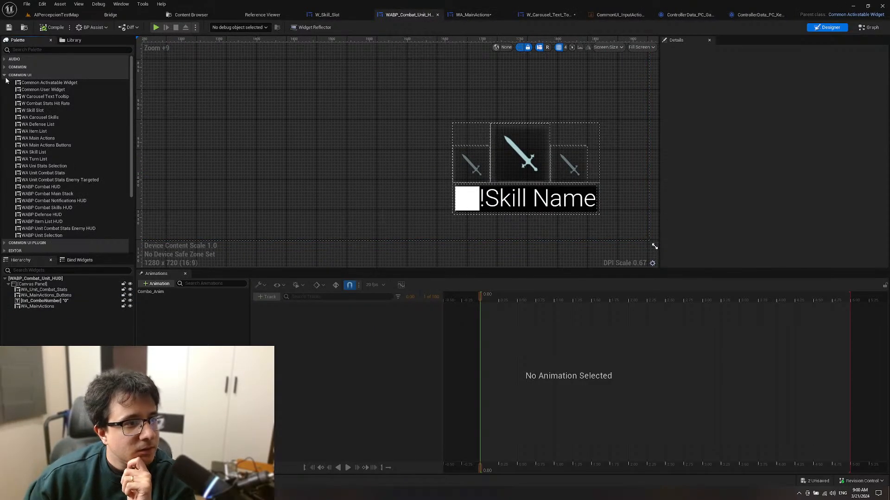
click(4, 75)
click(5, 83)
click(62, 91)
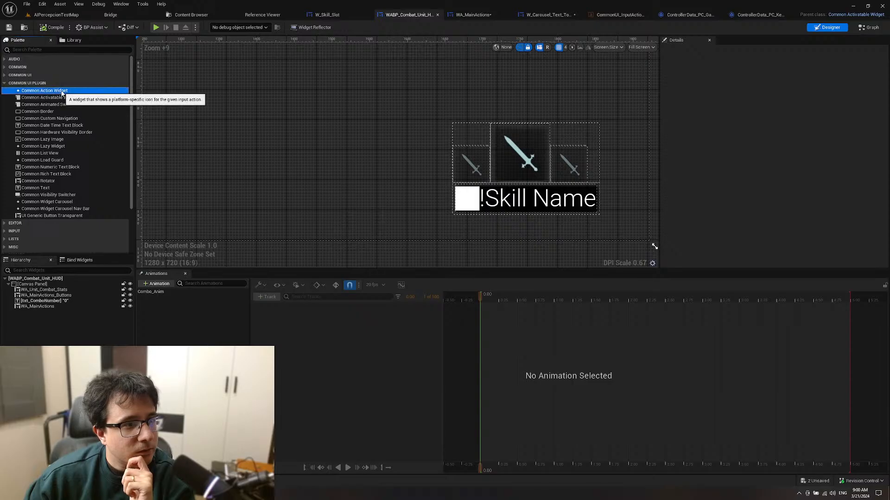
drag(62, 91, 361, 177)
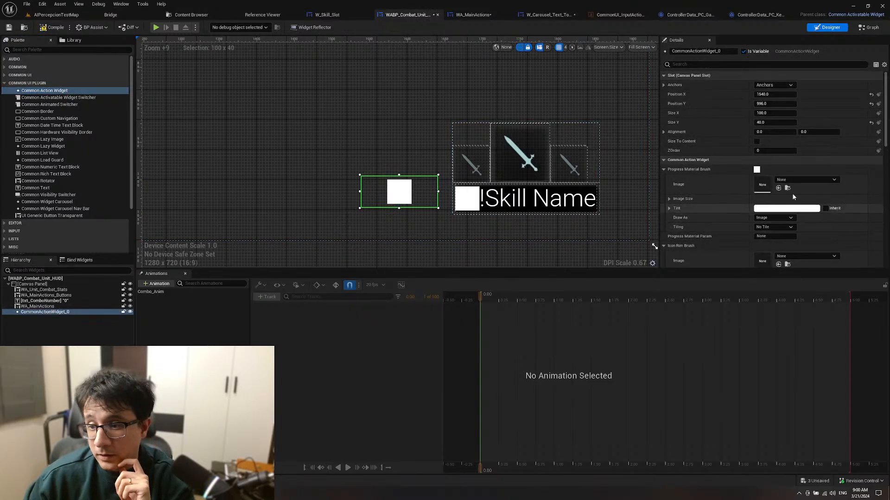
click(783, 86)
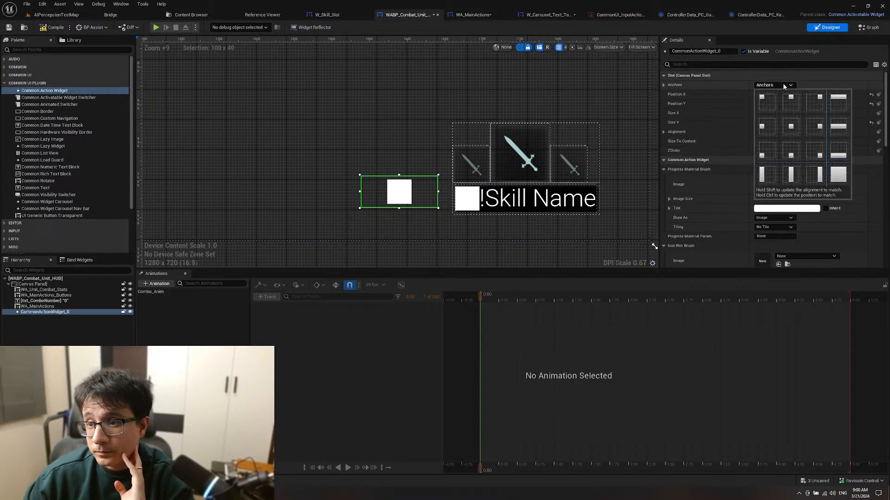
click(814, 155)
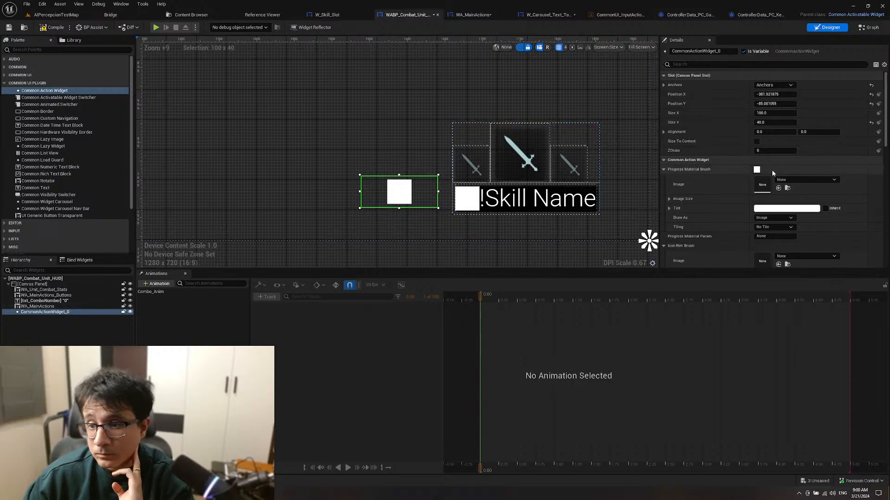
Step: Add an input action to the widget using CommonUI_InputAction_Table and row TabLeft, and play-test it in AIPercepcionTestMap
scroll(772, 169, down, 6)
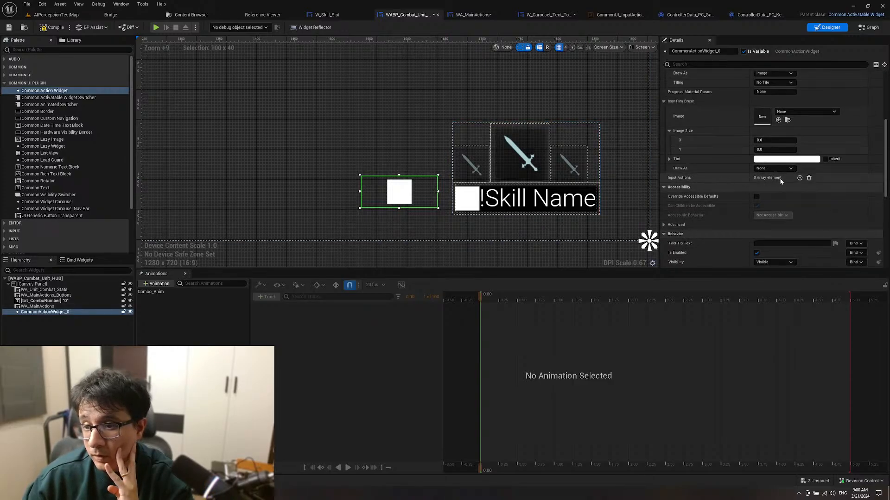
click(799, 178)
click(669, 188)
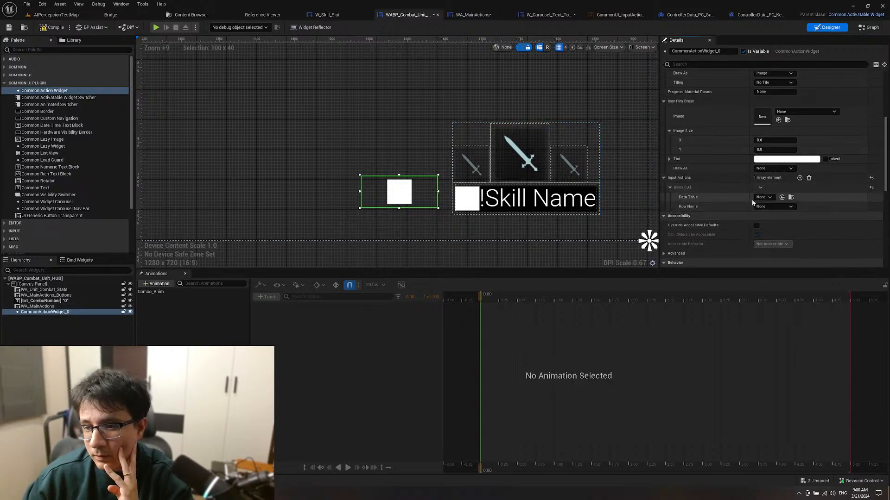
click(763, 197)
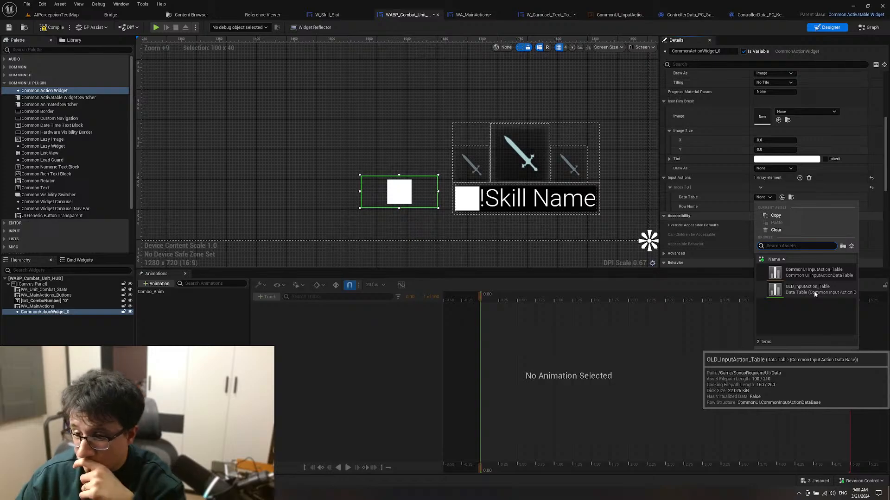
click(814, 272)
click(774, 207)
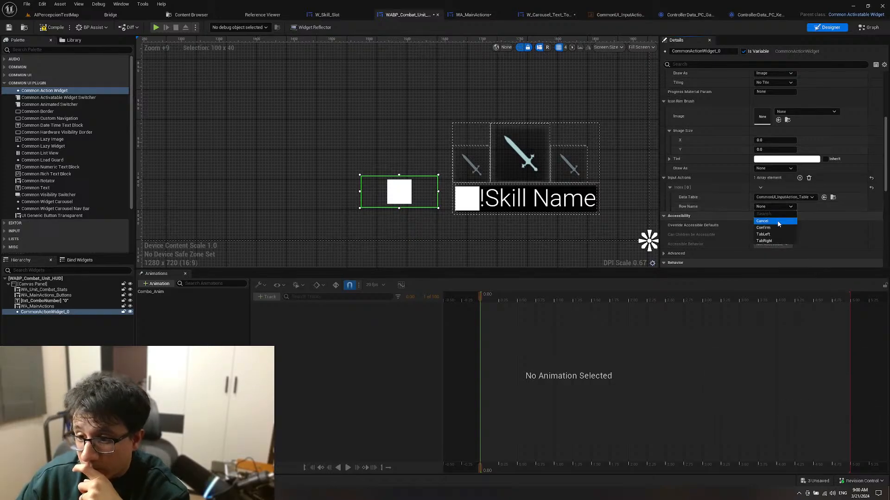
click(770, 234)
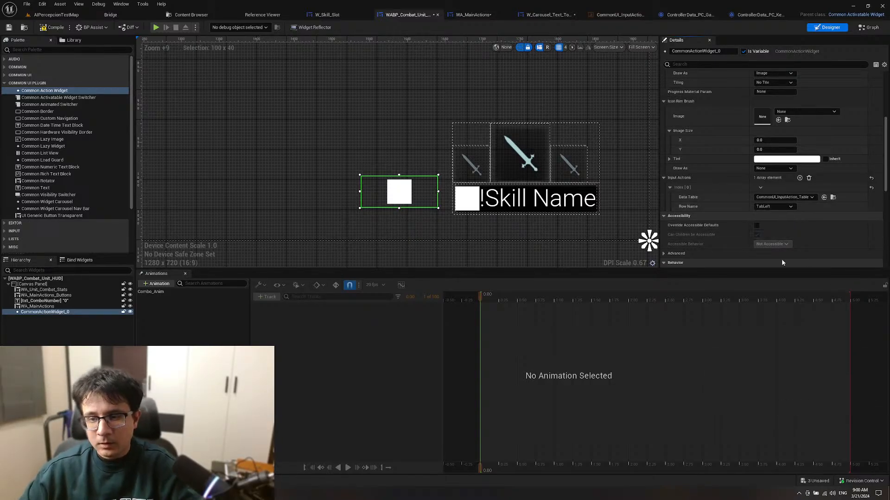
click(62, 15)
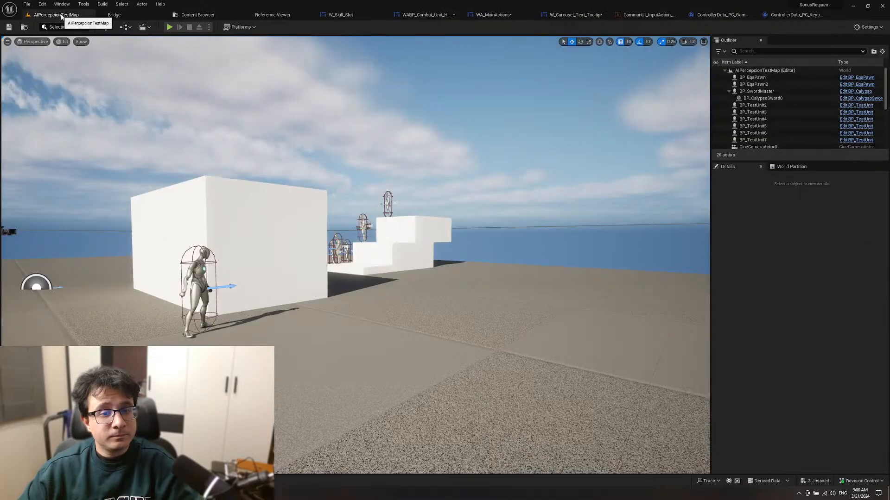
click(170, 27)
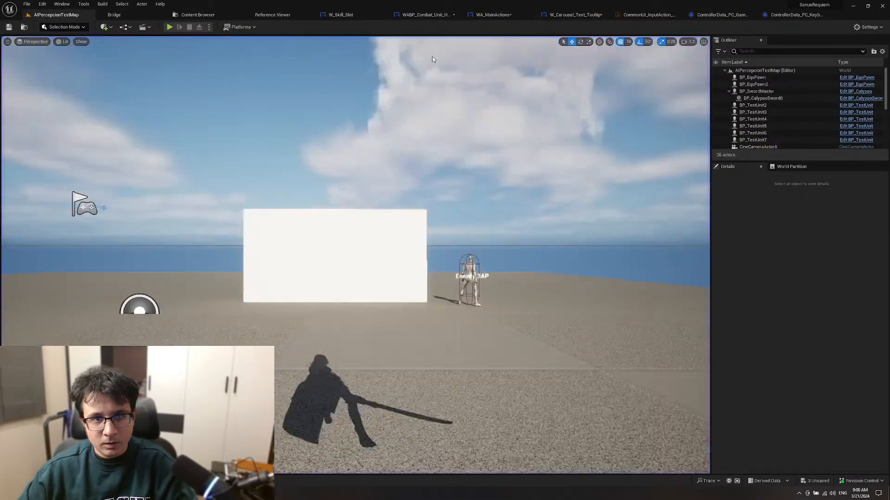
Step: Set the HUD action widget's data table to OLD_InputAction_Table and play-test the level again
click(419, 14)
click(783, 197)
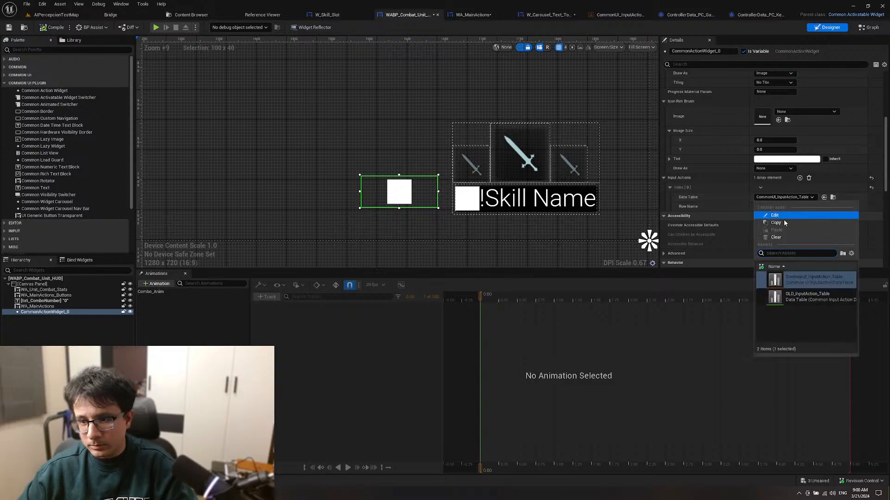
click(809, 295)
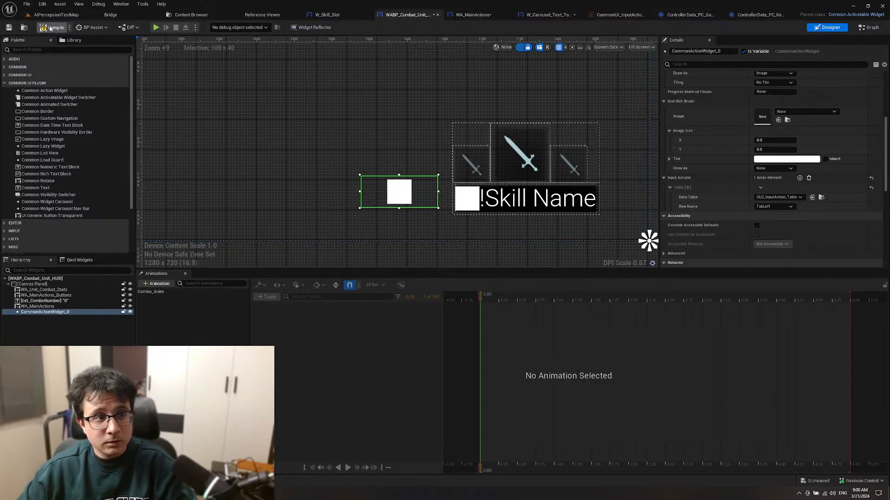
click(58, 14)
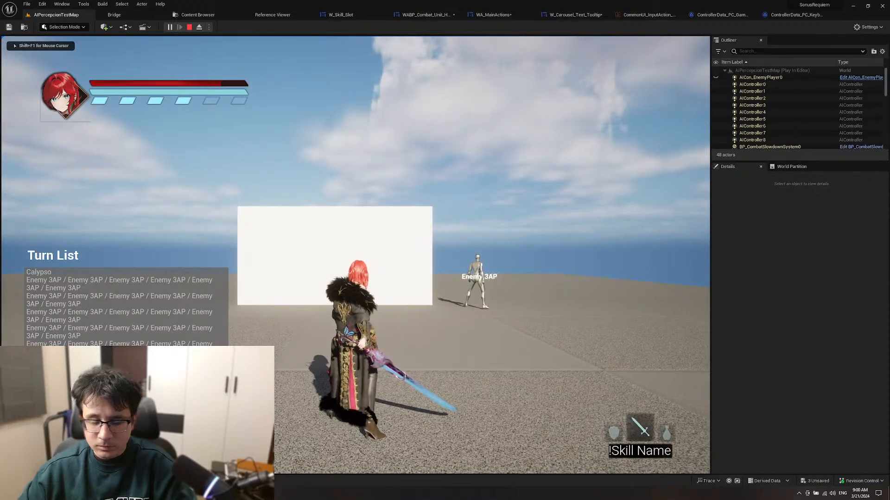
click(189, 27)
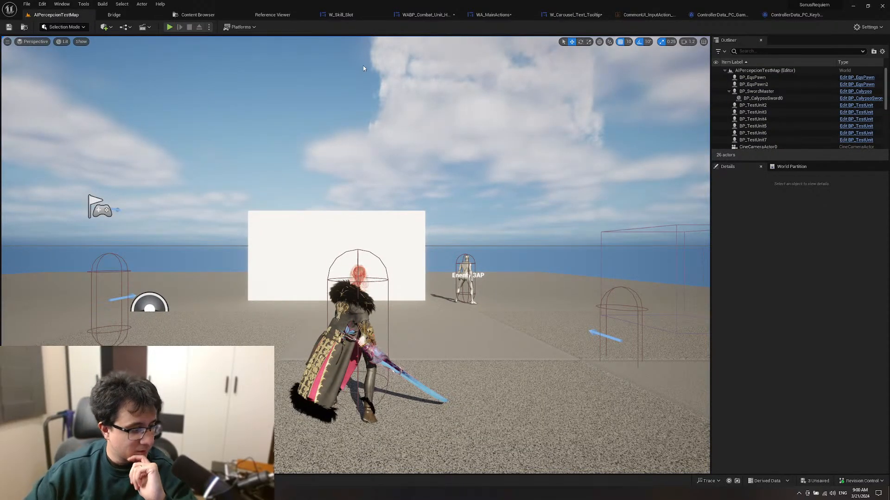
Step: Compare the action widgets in WA_MainActions, WABP_Combat_Unit_HUD and W_Carousel_Text_Tooltip, and clear the tooltip widget's palette search
click(498, 17)
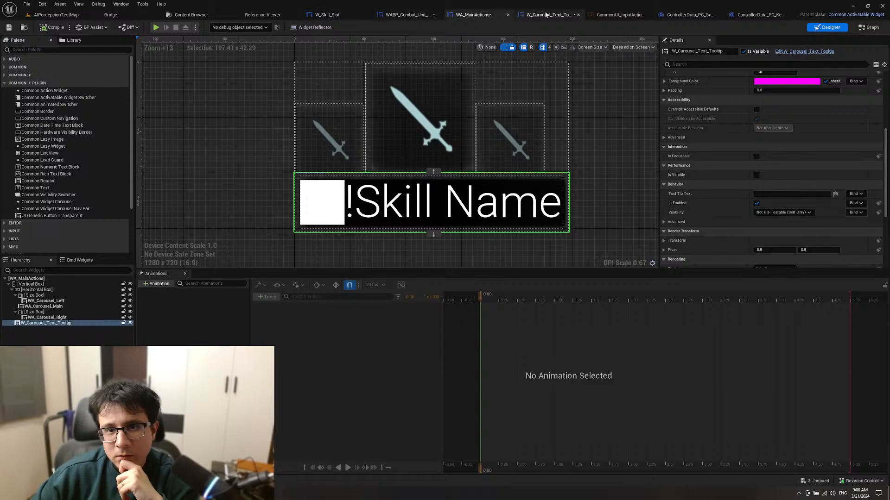
click(408, 15)
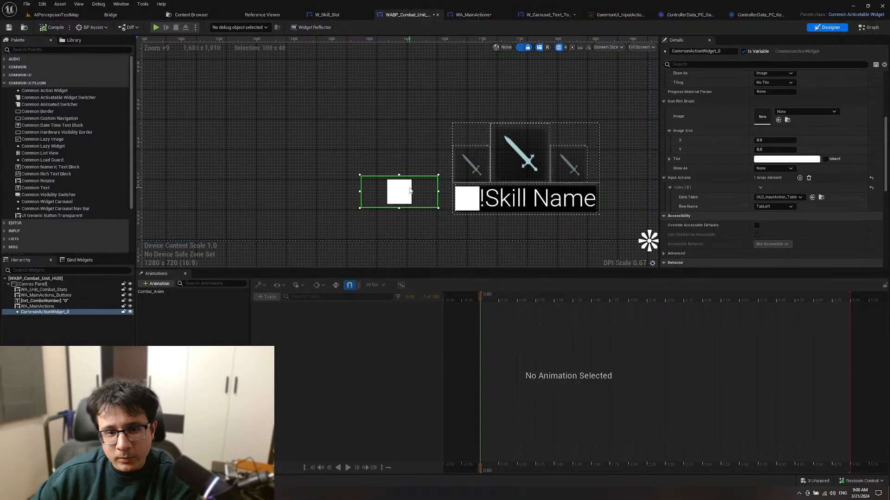
click(548, 14)
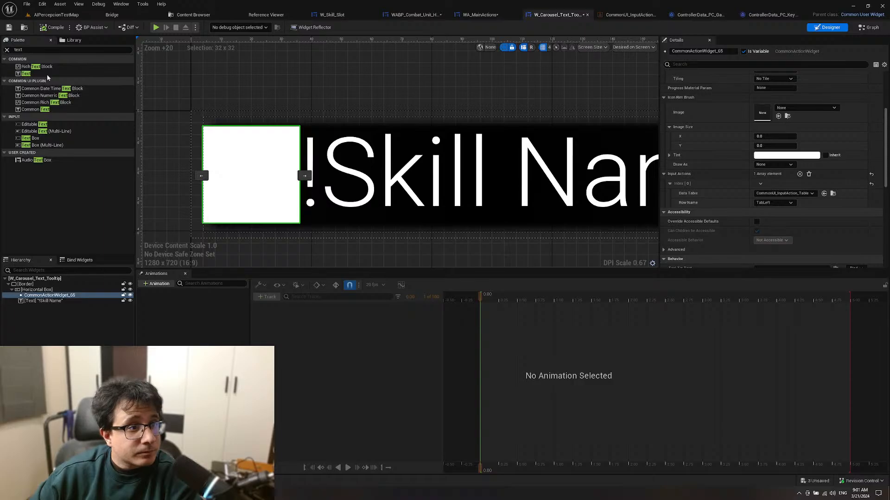
click(7, 50)
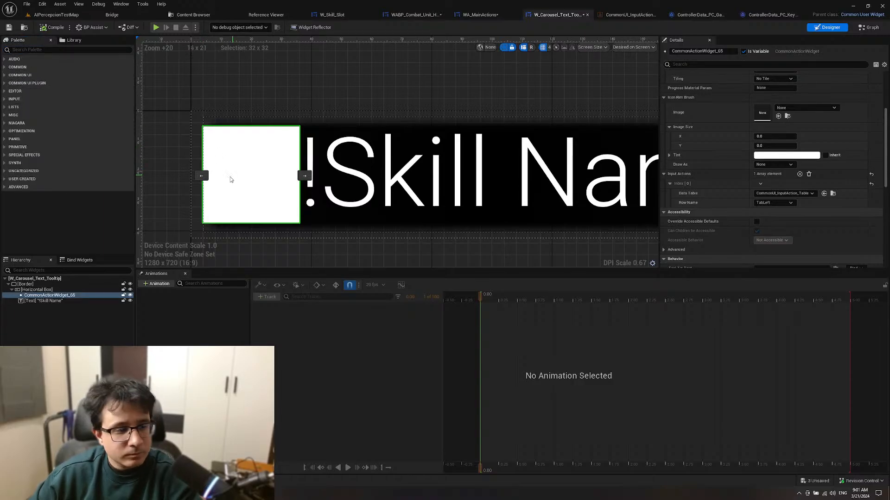
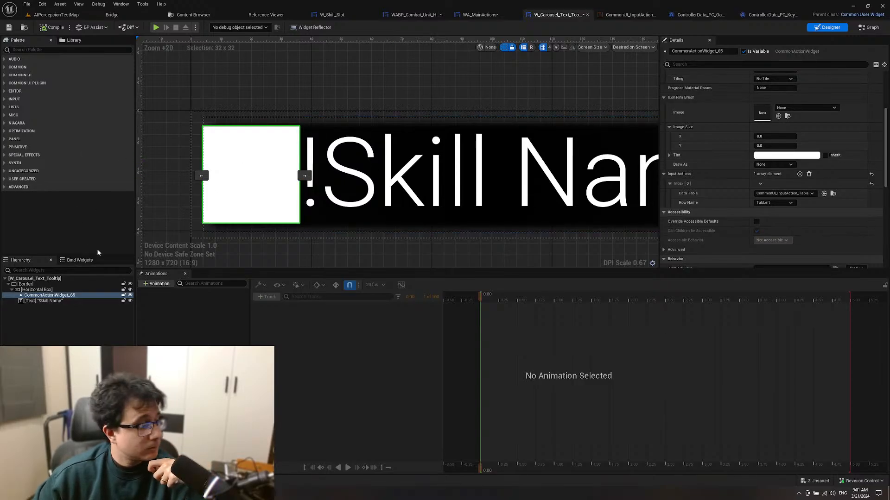
Step: Switch to the YouTube tutorial on the Common Action Widget, skip to its input action data table chapter and show it full screen
key(alt+Tab)
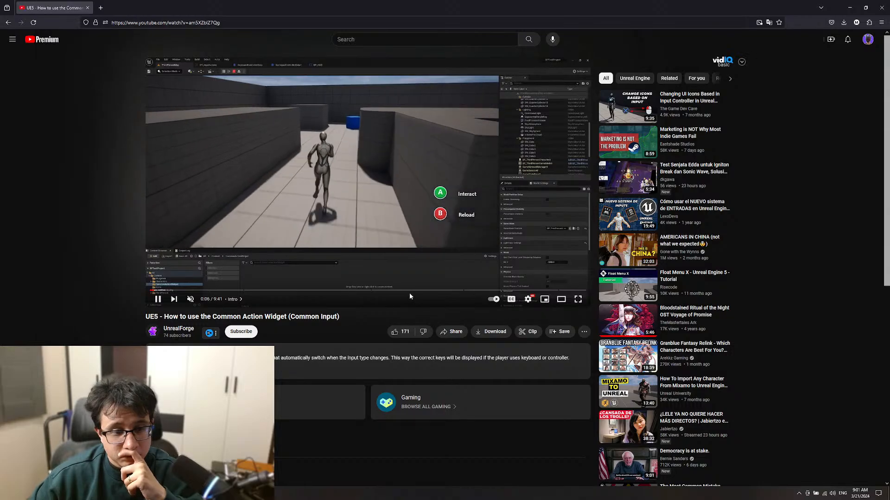
click(171, 290)
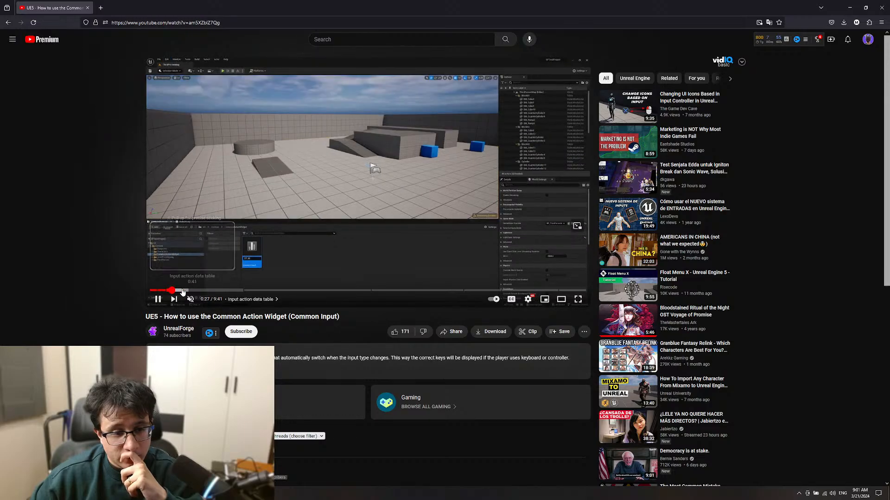
click(183, 291)
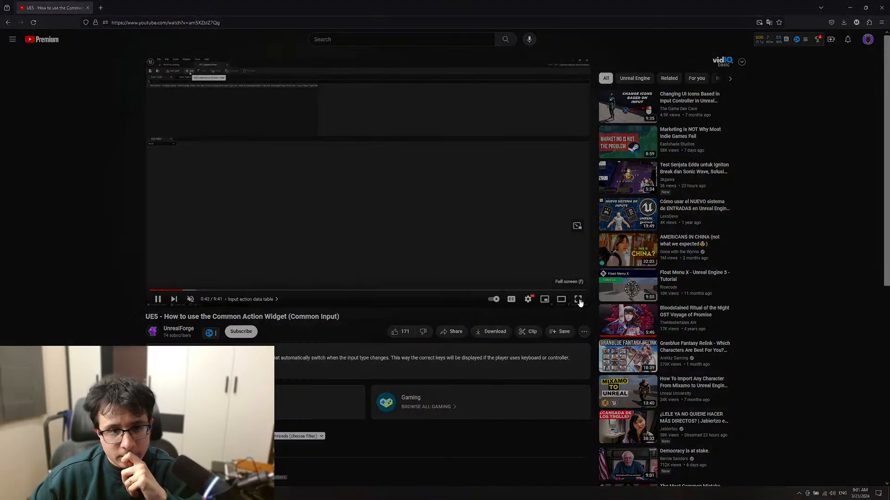
click(579, 299)
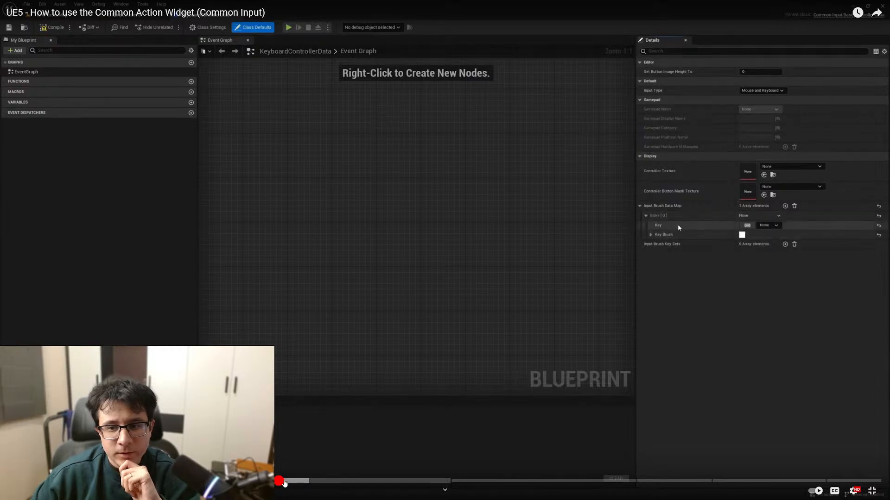
Step: Skim the tutorial's keyboard and gamepad controller data sections to see how keys, brushes and input types are set up
drag(291, 485, 309, 485)
click(309, 484)
click(323, 484)
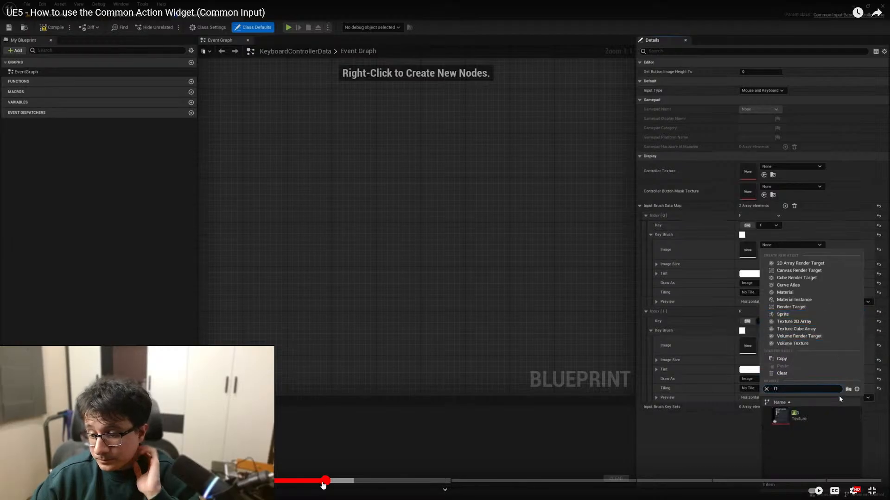
drag(324, 485, 350, 484)
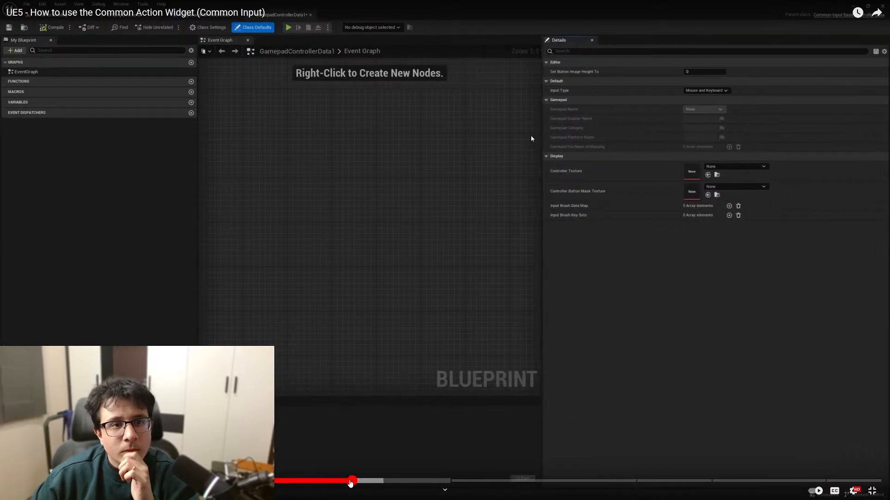
drag(367, 485, 389, 482)
click(399, 483)
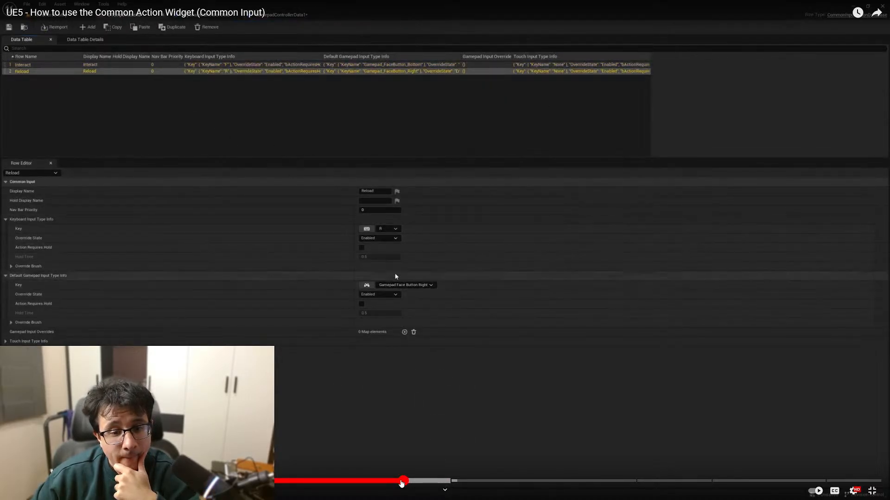
drag(408, 483, 423, 485)
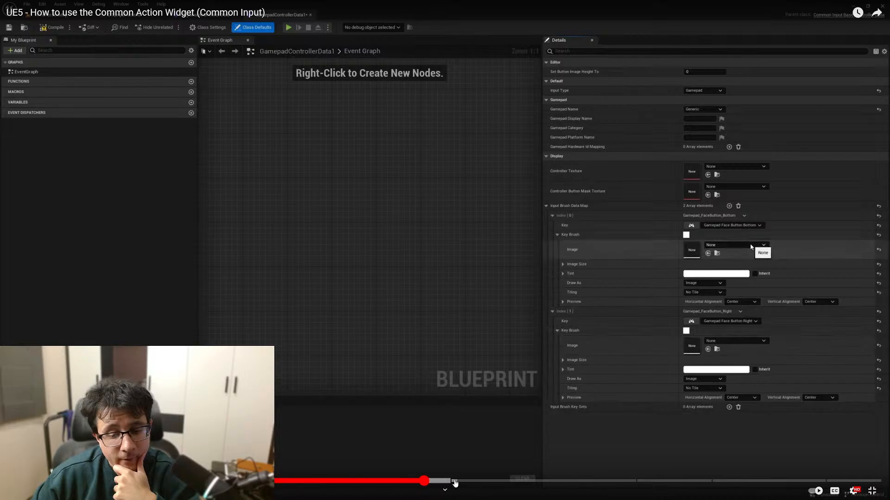
Step: Skip to the tutorial's Project settings chapter and examine the Windows controller data setup in Common Input Settings
click(452, 482)
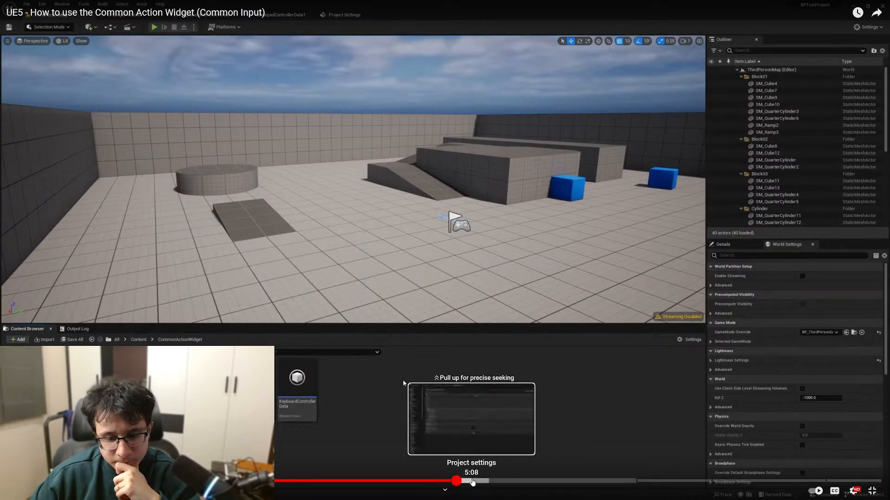
click(472, 481)
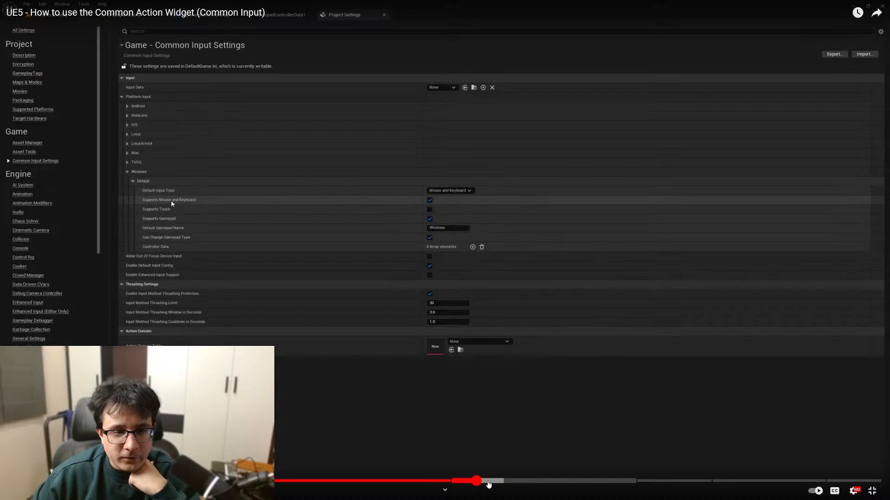
click(496, 482)
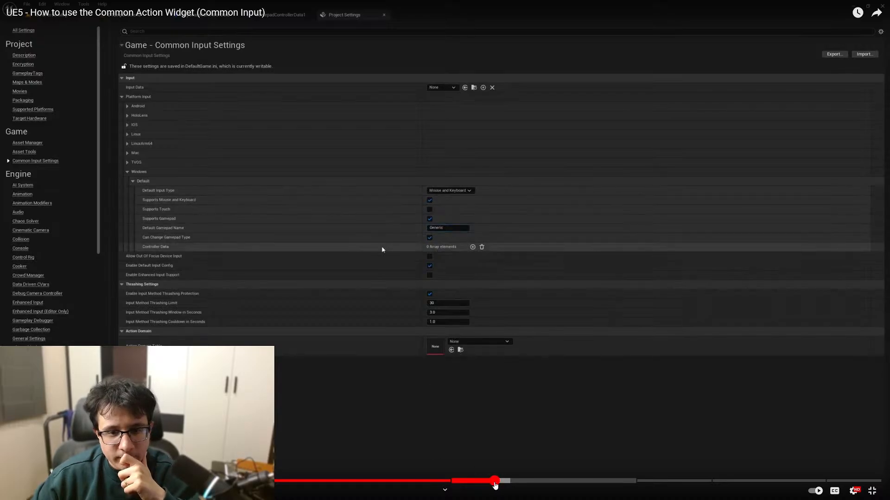
click(522, 482)
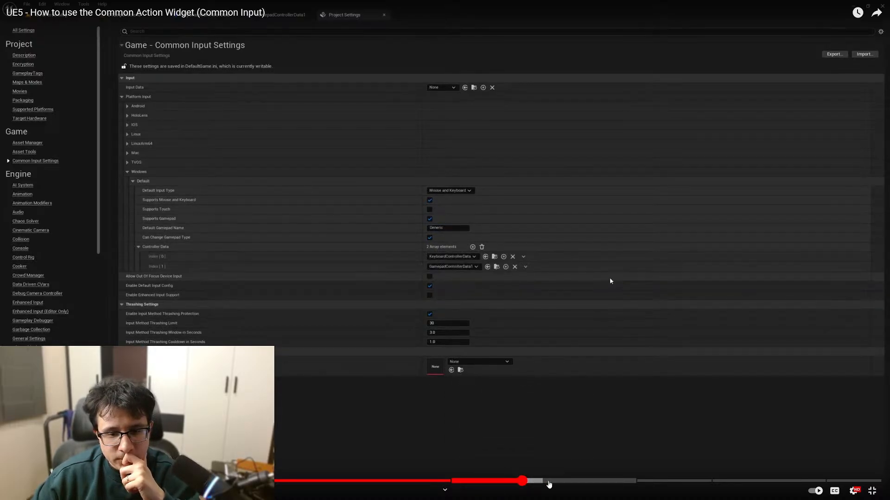
click(557, 482)
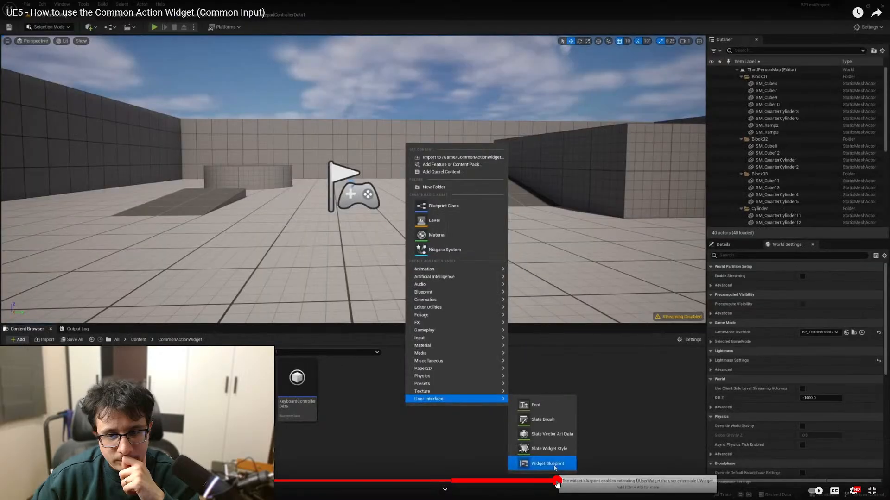
click(534, 482)
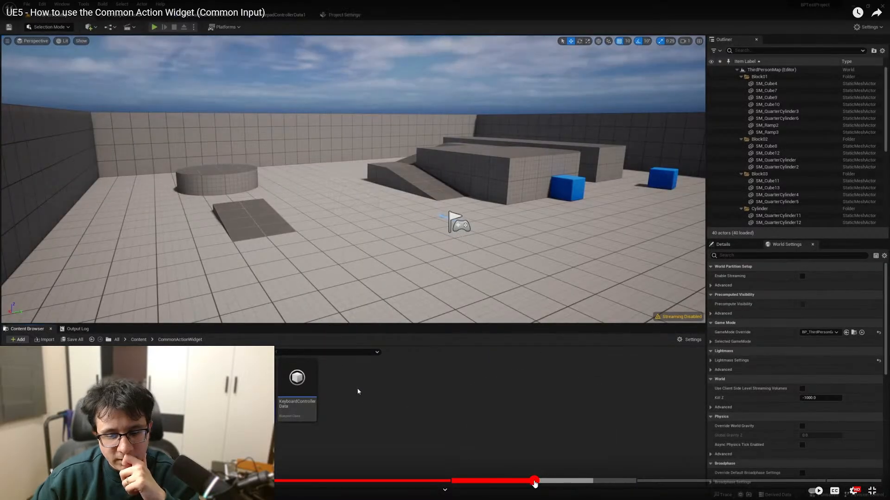
click(519, 482)
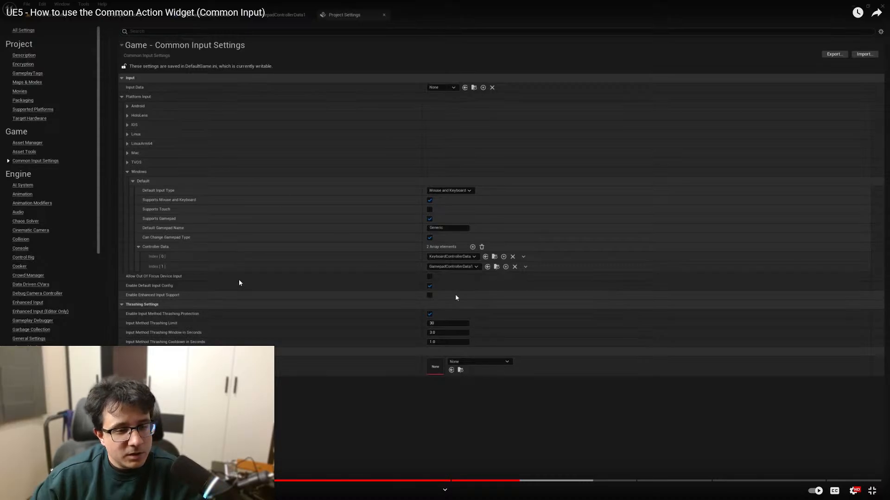
Step: Exit the full-screen video, switch back to Unreal Editor and open the Common Input Settings in Project Settings
click(872, 491)
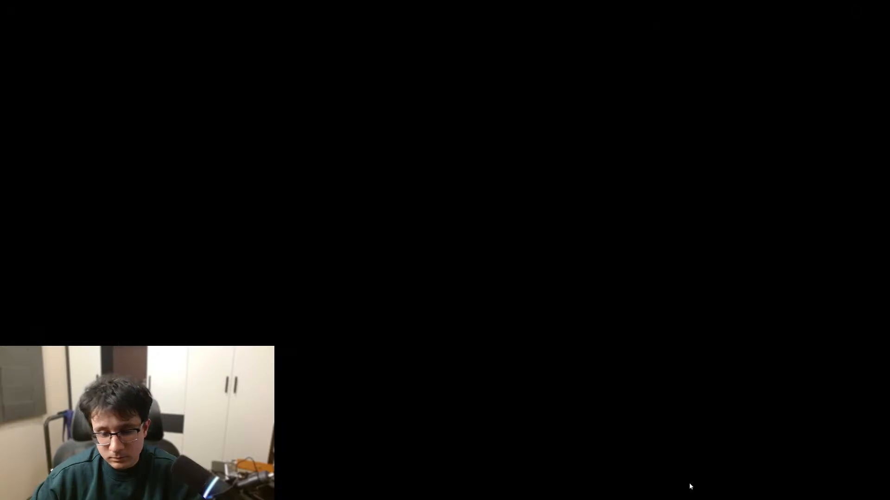
key(alt+Tab)
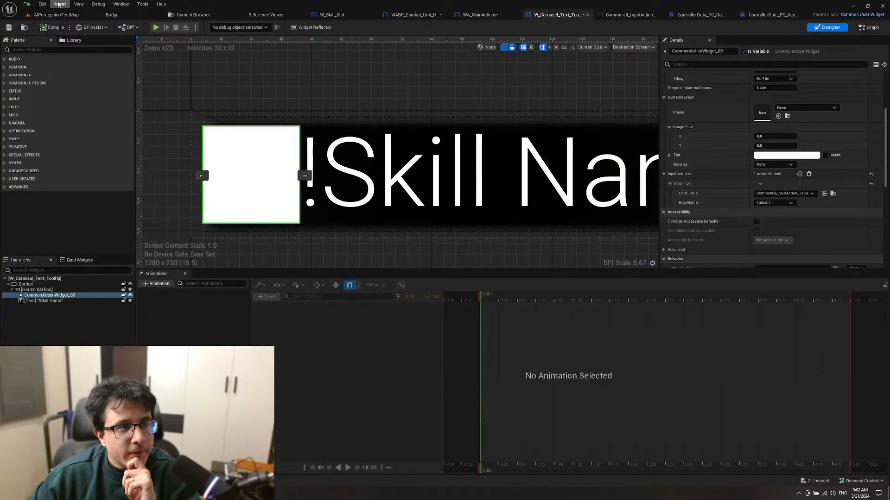
click(42, 4)
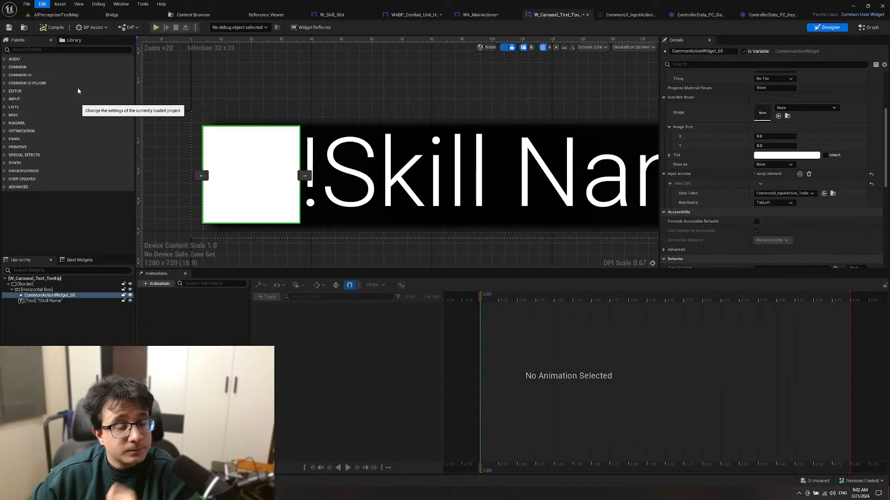
click(78, 89)
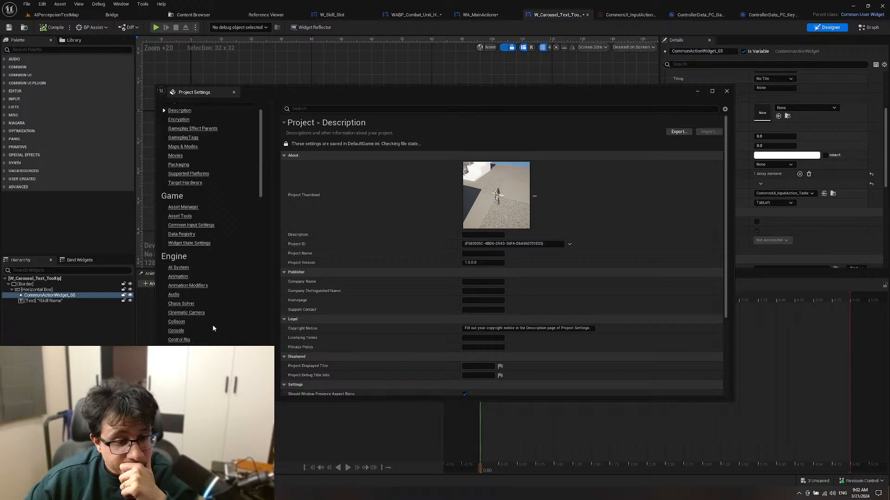
scroll(214, 327, down, 2)
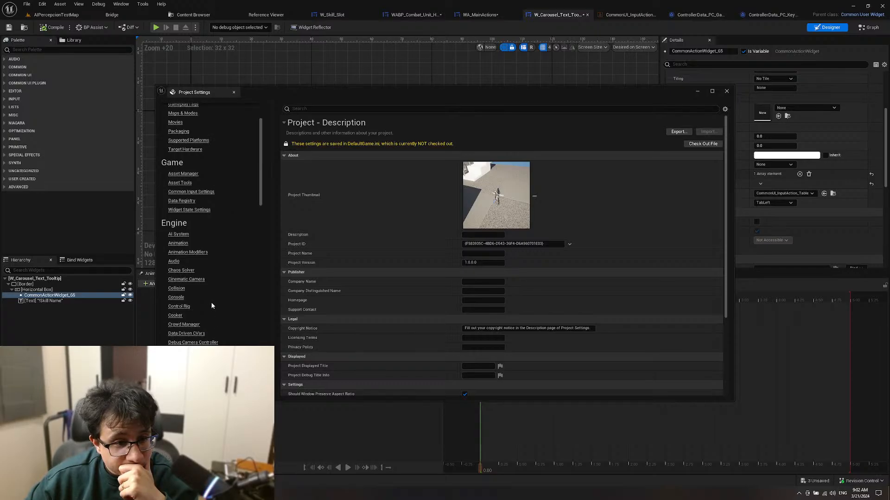
scroll(213, 304, down, 1)
scroll(212, 302, up, 2)
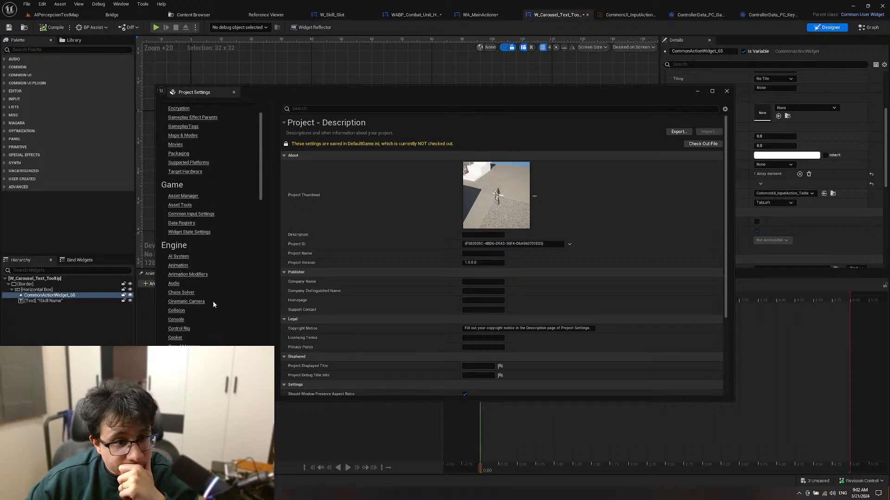
click(204, 215)
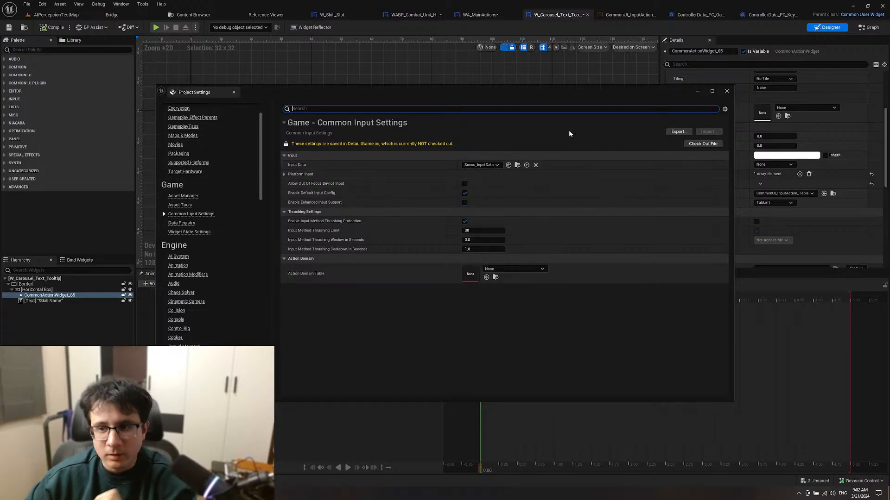
Step: Locate the action widget's CommonUI_InputAction_Table in the project content and open the data table
drag(594, 93, 469, 93)
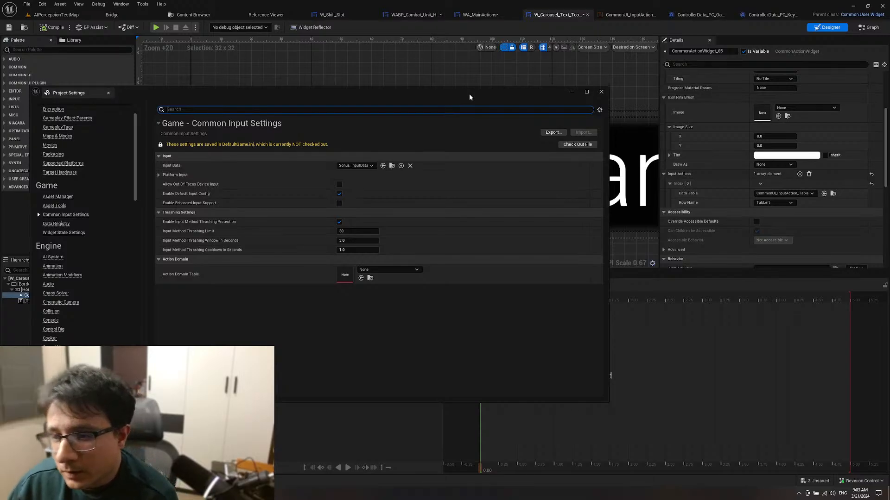
click(787, 193)
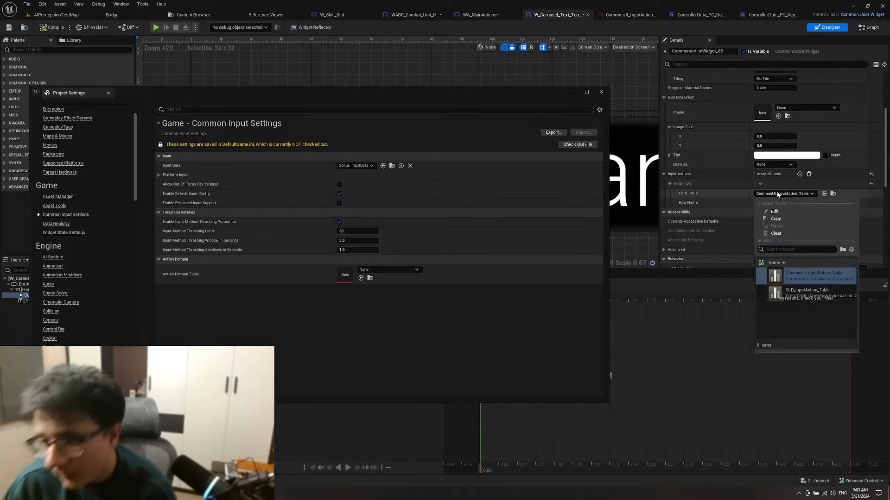
click(820, 281)
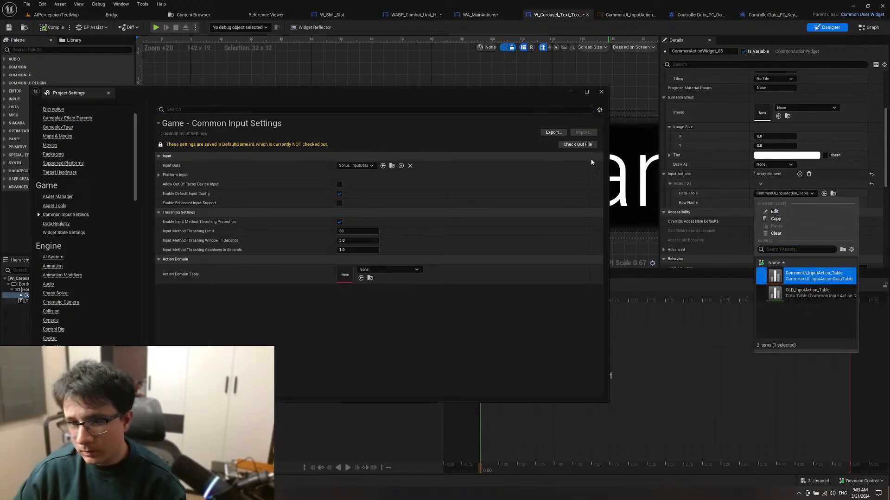
drag(531, 92, 801, 49)
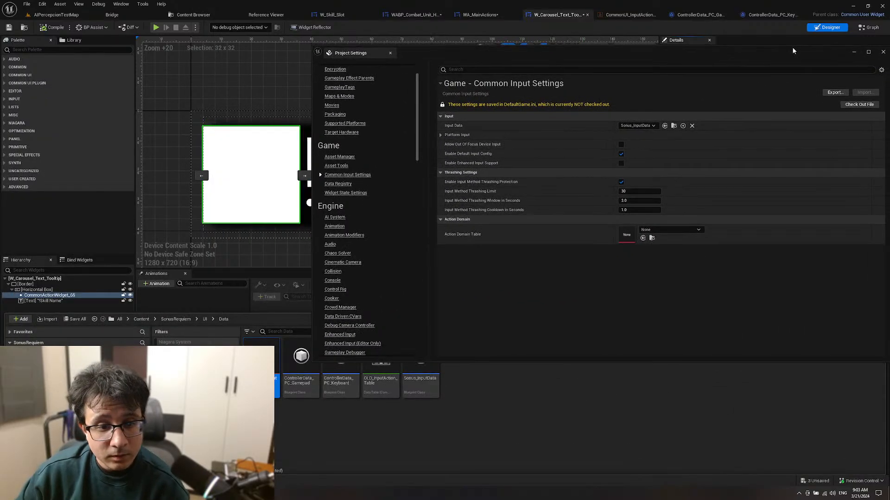
scroll(403, 269, down, 4)
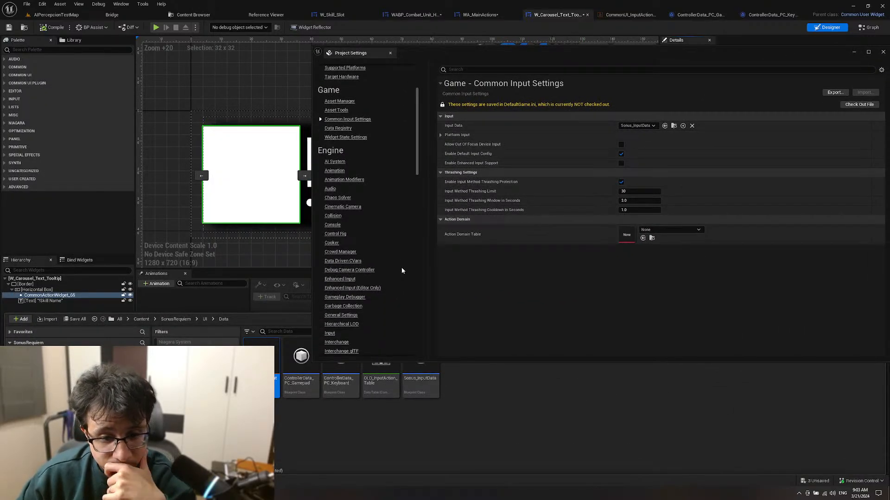
scroll(402, 266, down, 20)
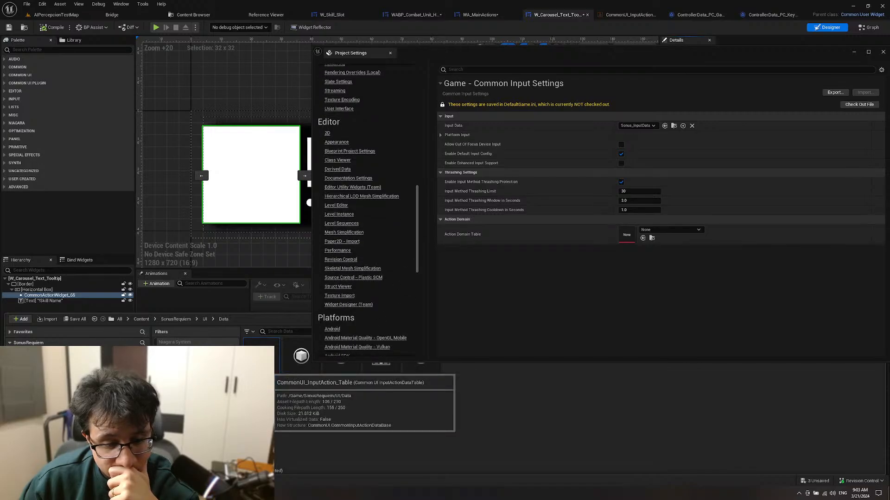
double_click(267, 368)
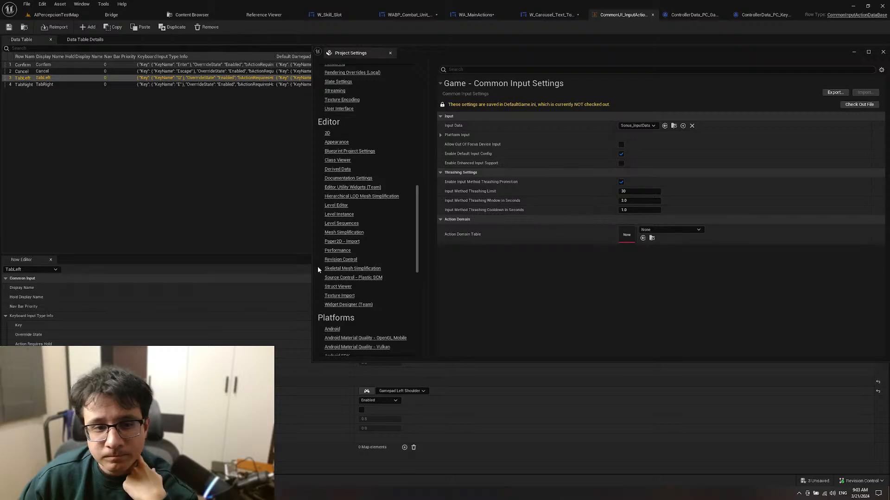
Step: Search the project settings for "Common UI", check the matching settings and clear the search
scroll(362, 235, up, 15)
scroll(377, 260, up, 4)
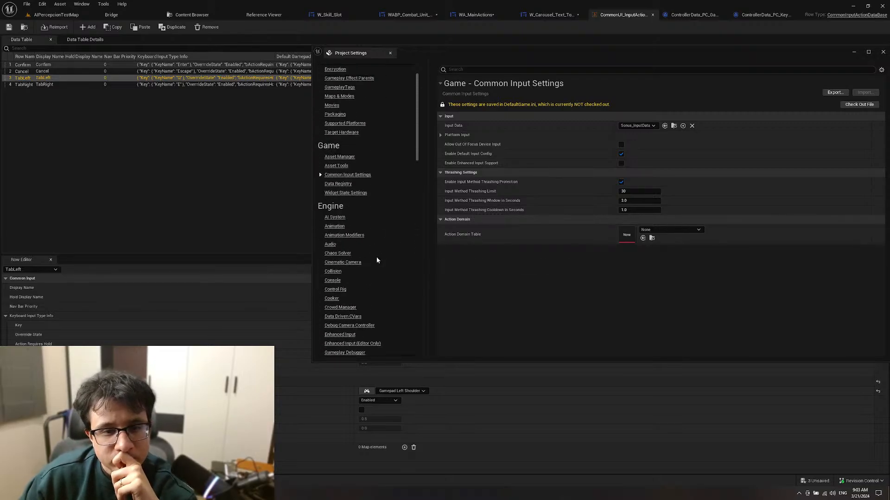
scroll(375, 257, up, 2)
scroll(380, 254, down, 8)
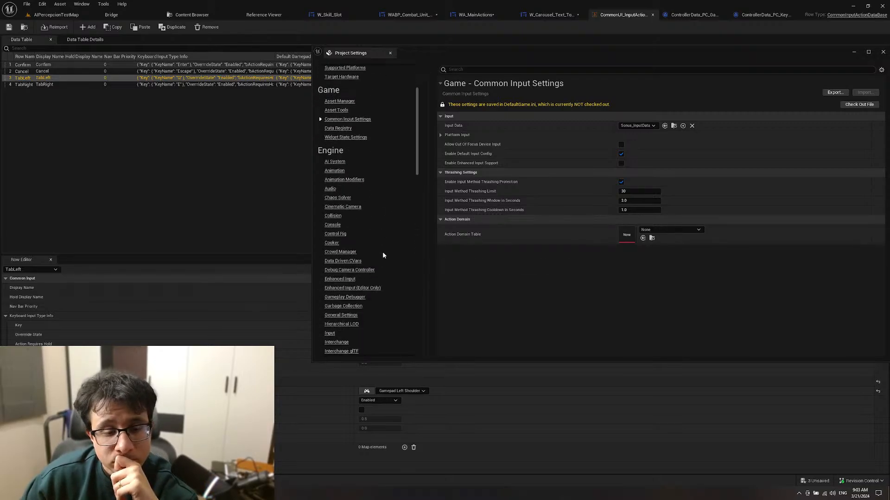
click(473, 70)
text(Co)
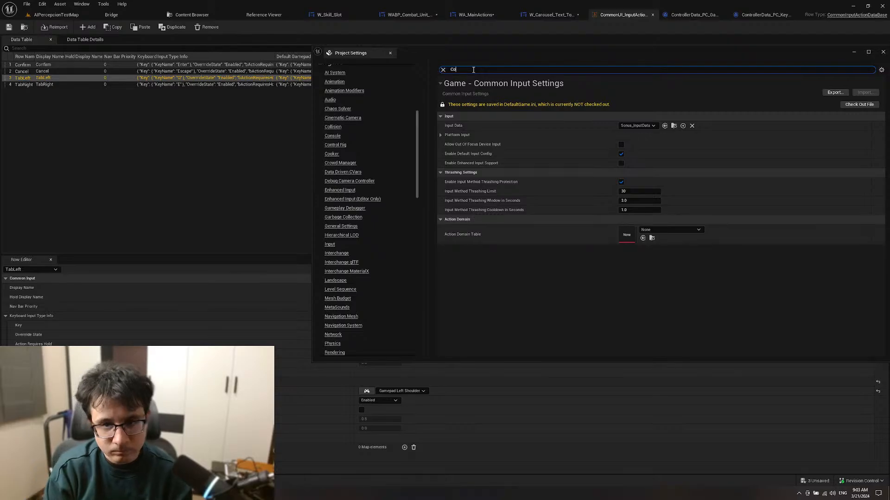
text(mmon UI)
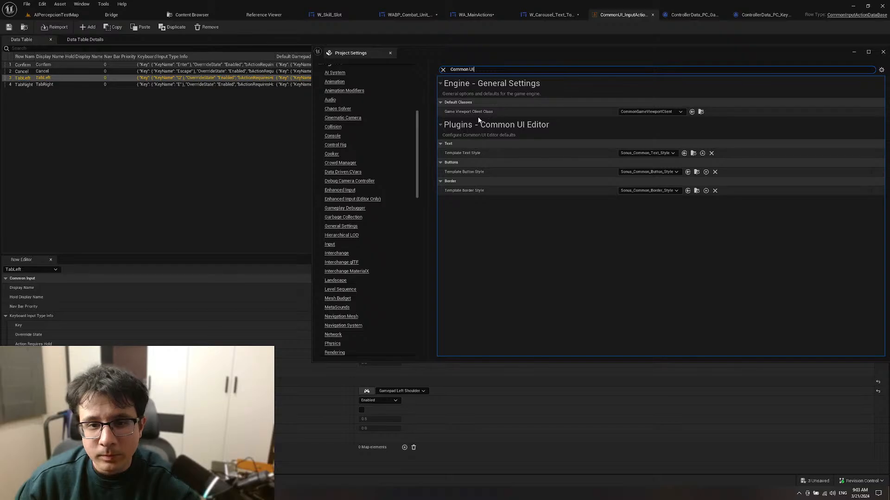
click(443, 69)
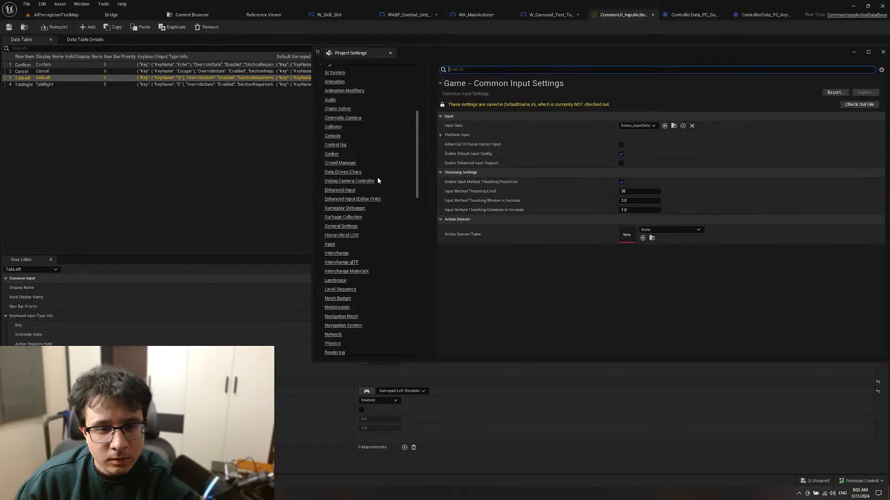
Step: Check the engine's User Interface settings and open the Common UI Input Settings of the plugins
drag(416, 155, 424, 193)
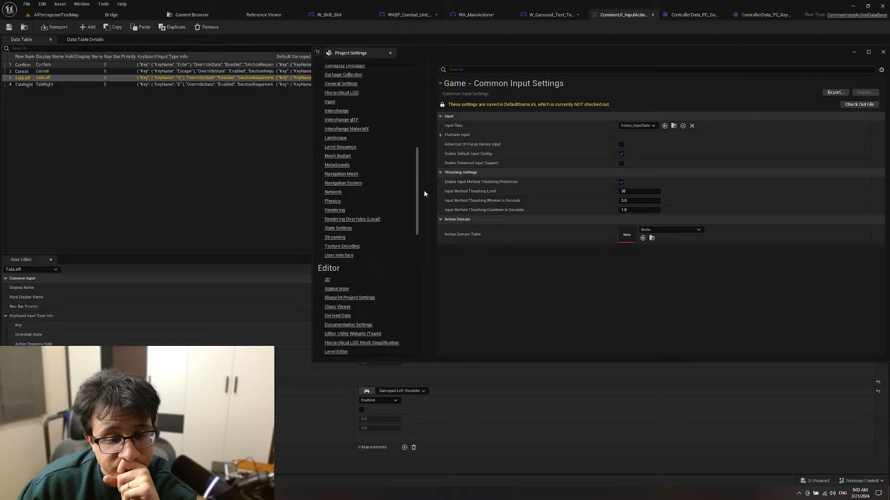
click(327, 256)
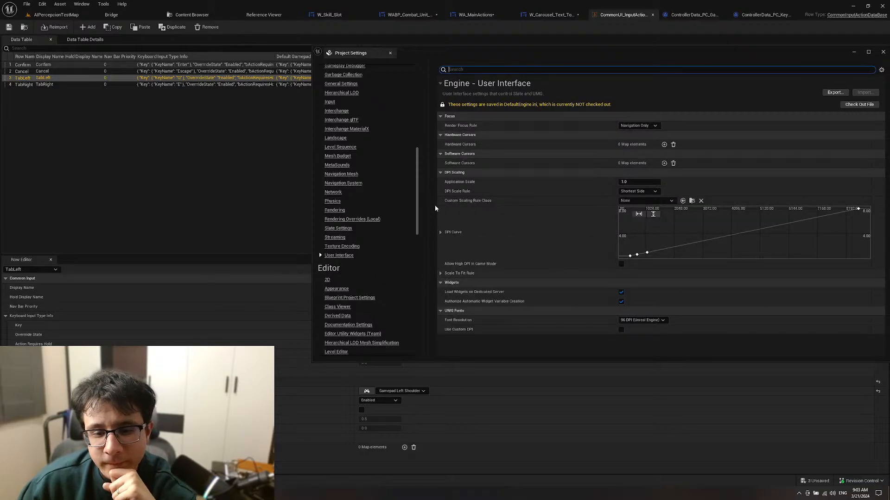
scroll(377, 281, down, 10)
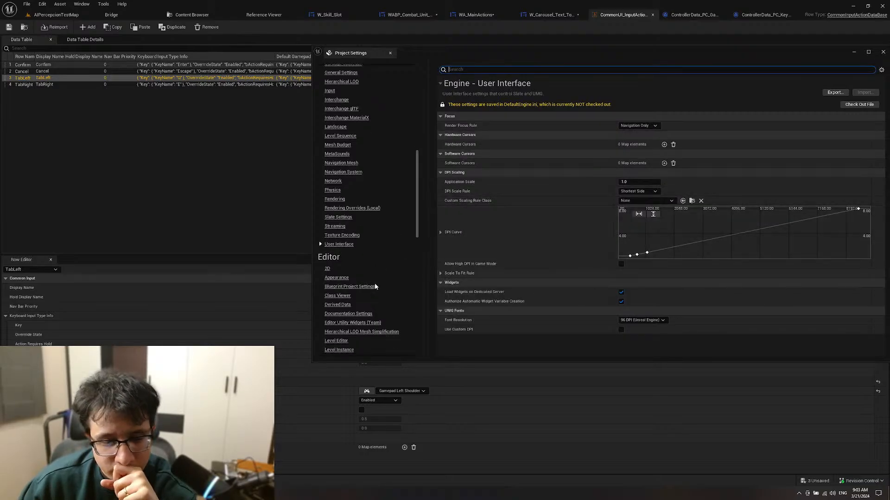
scroll(377, 280, down, 8)
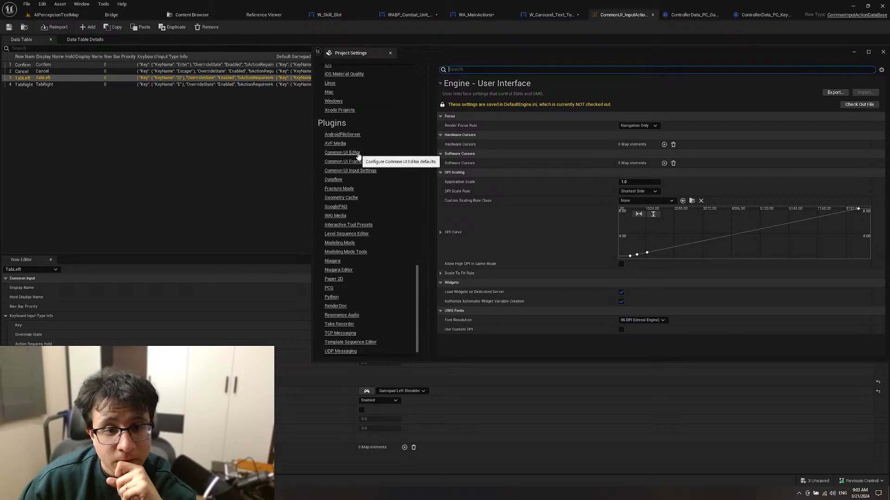
click(362, 171)
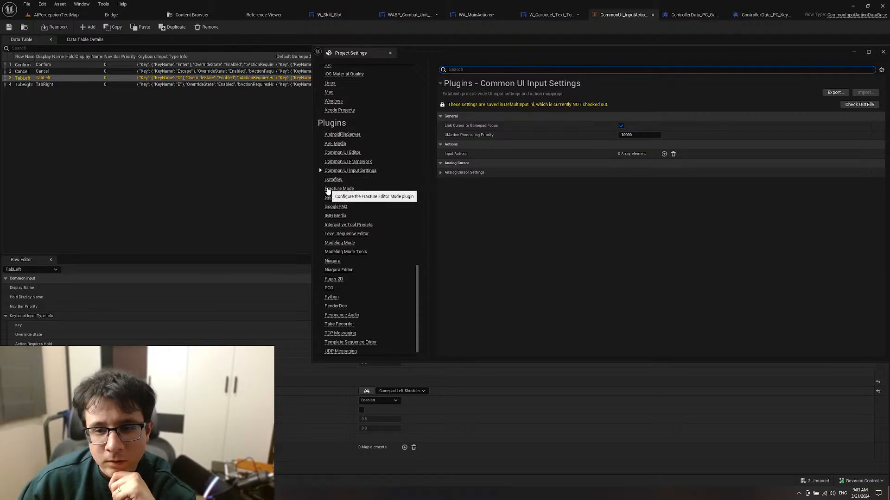
Step: Check the Common UI Framework and Common UI Editor plugin settings and close Project Settings
click(366, 162)
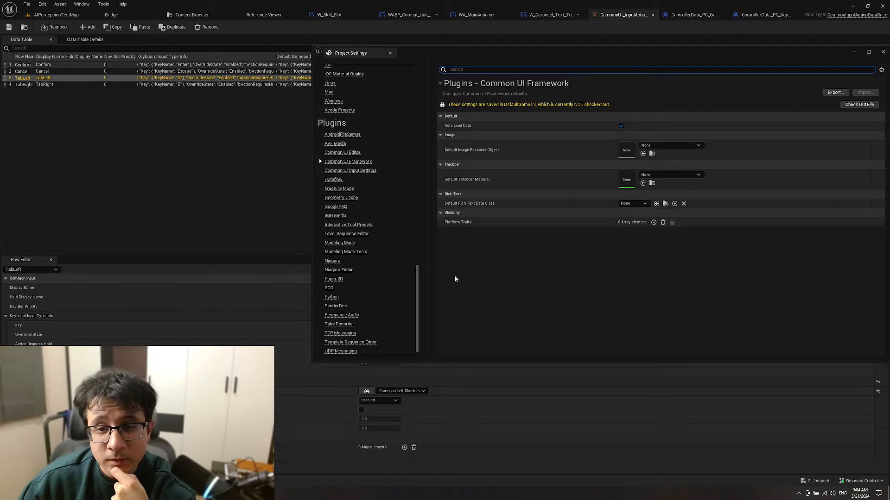
click(354, 155)
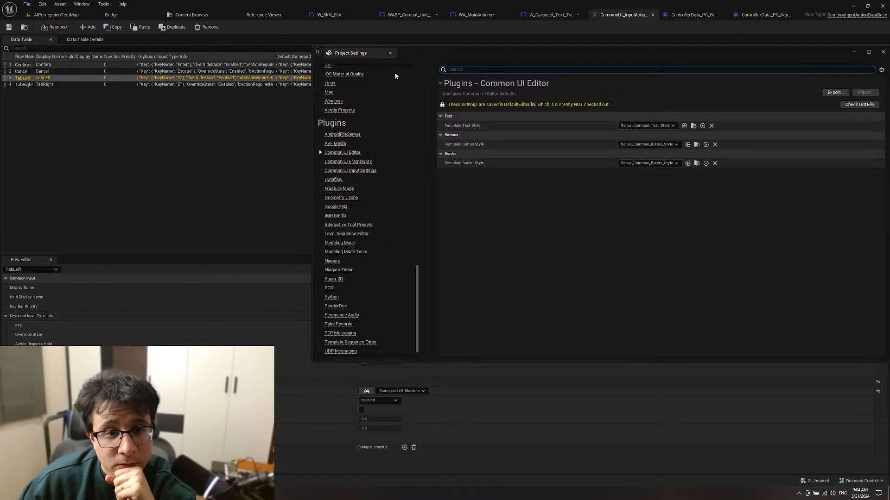
click(392, 53)
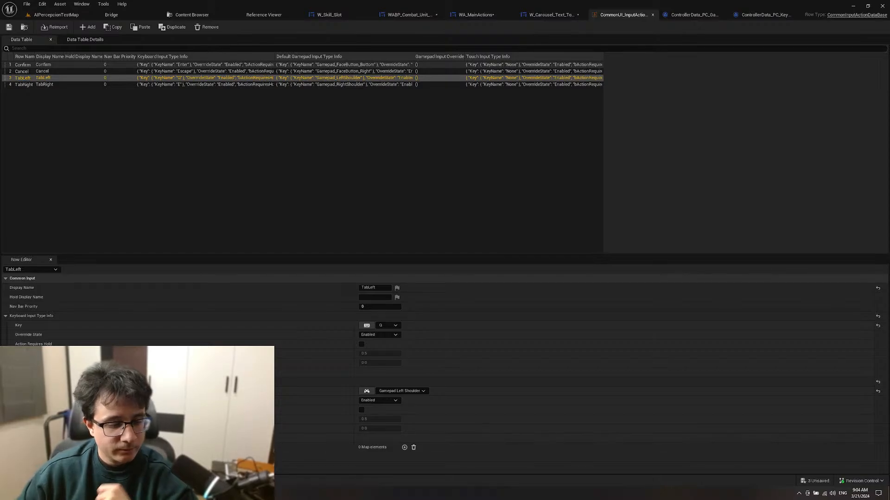
Step: Switch to the tutorial video in the browser, skip ahead to the action widget's input action setup and watch it full screen
key(alt+Tab)
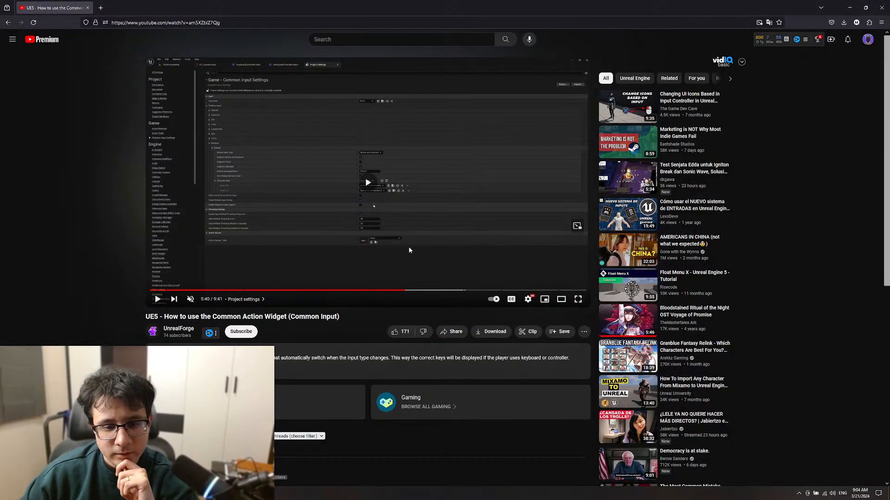
click(416, 291)
click(433, 291)
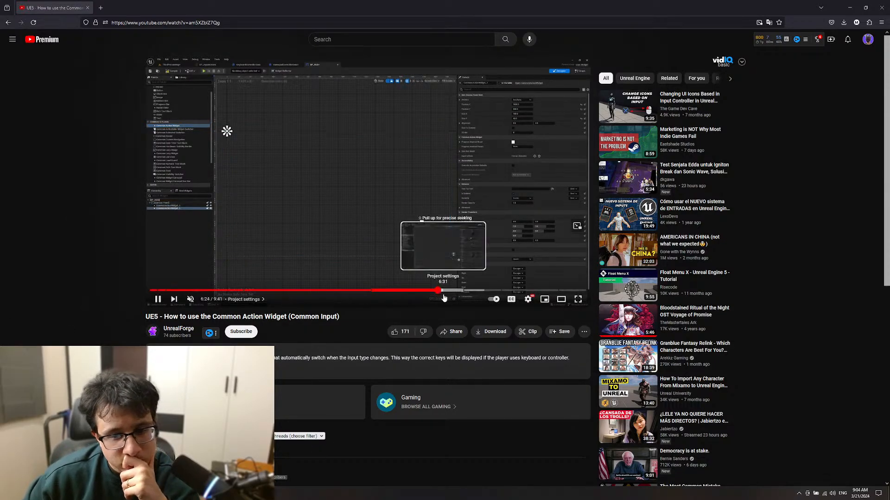
click(458, 291)
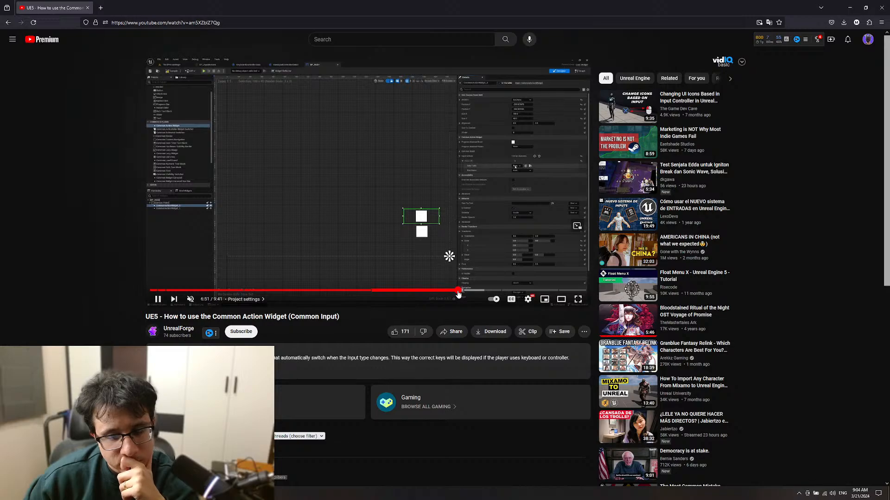
click(578, 300)
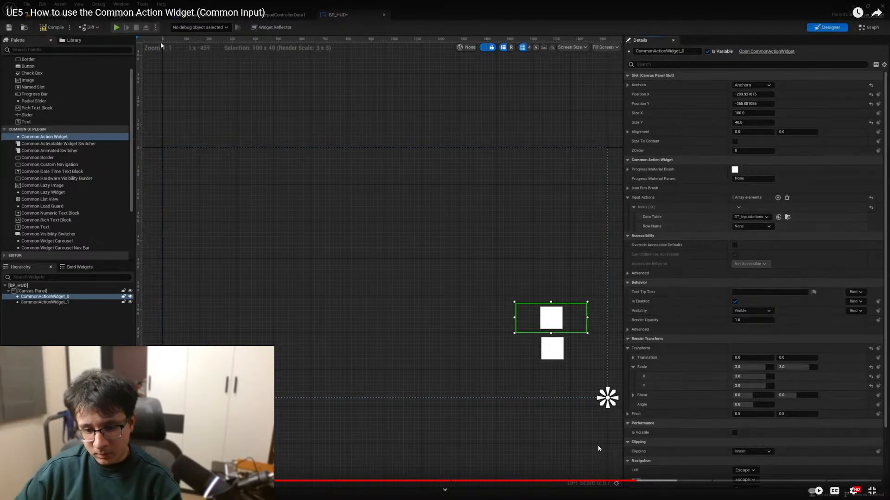
Step: Skim the tutorial from the action widgets' row selection through the text block binding to the input action data table
mouse_move(644, 481)
mouse_down()
mouse_move(690, 485)
mouse_move(658, 484)
mouse_up()
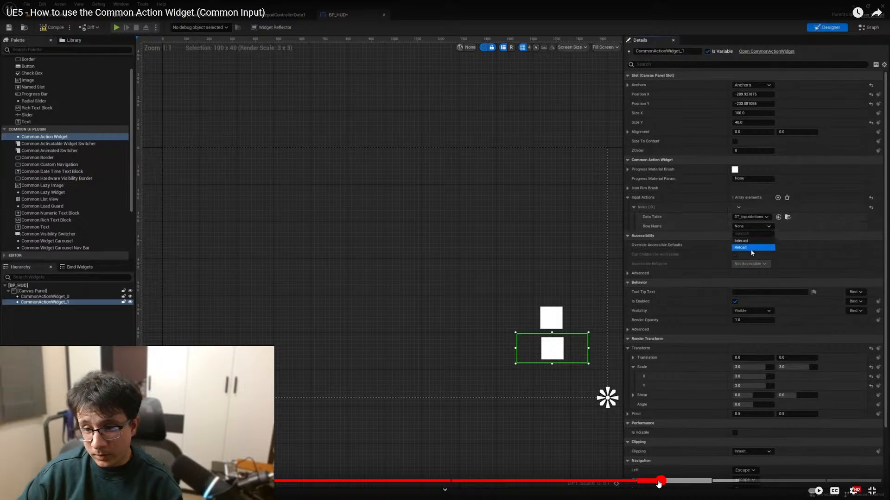
drag(658, 484, 719, 484)
click(735, 485)
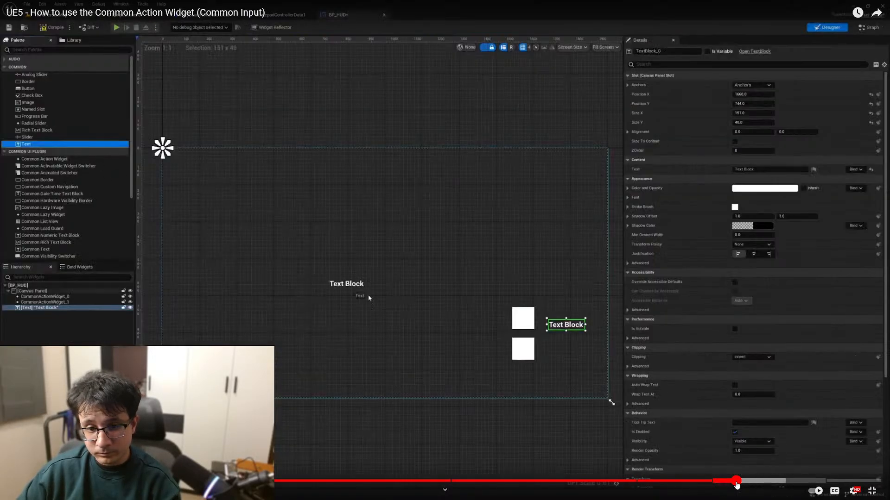
drag(737, 484, 754, 483)
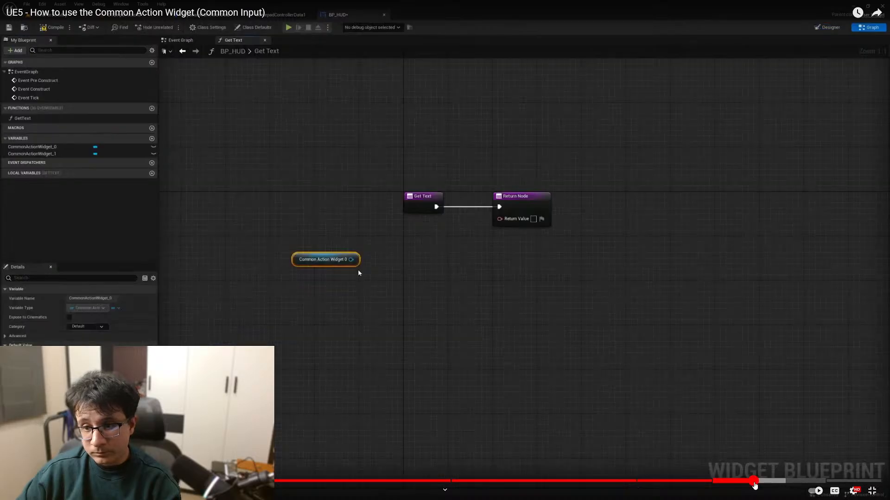
drag(756, 484, 798, 482)
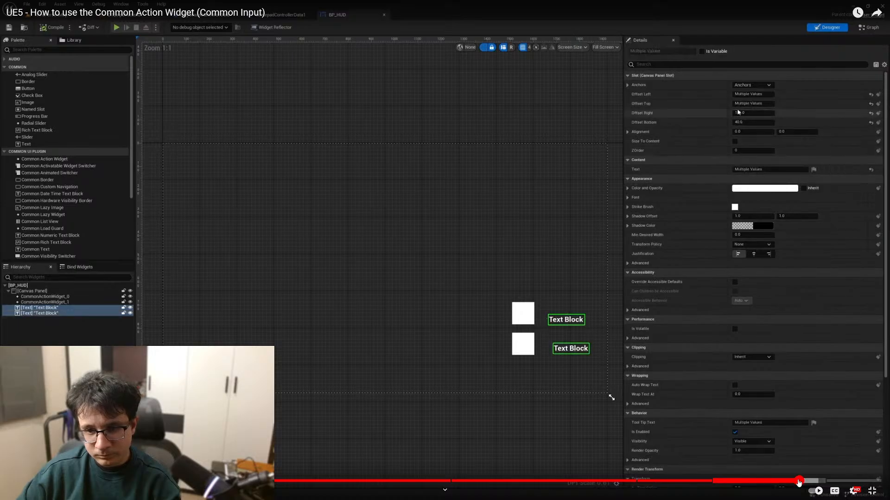
drag(799, 483, 836, 482)
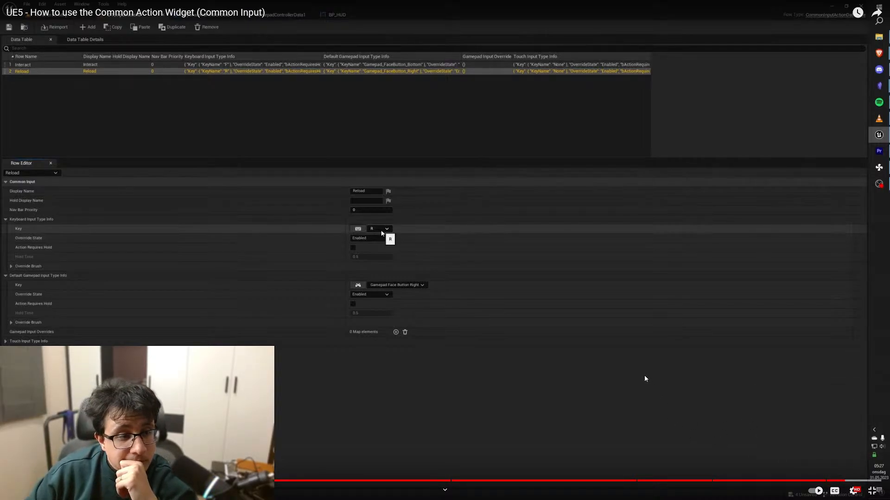
Step: Skip to the tutorial's gamepad controller data, pause to review the key brushes, exit full screen and close the video page
click(865, 481)
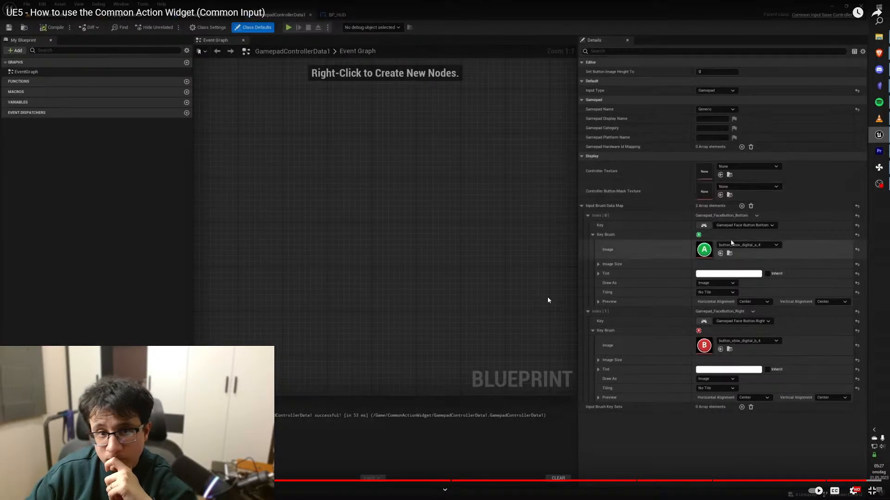
click(548, 299)
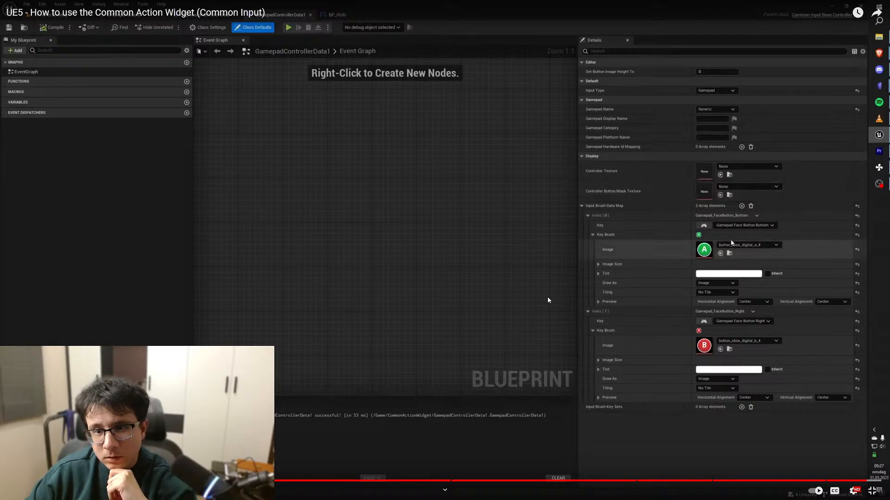
key(Escape)
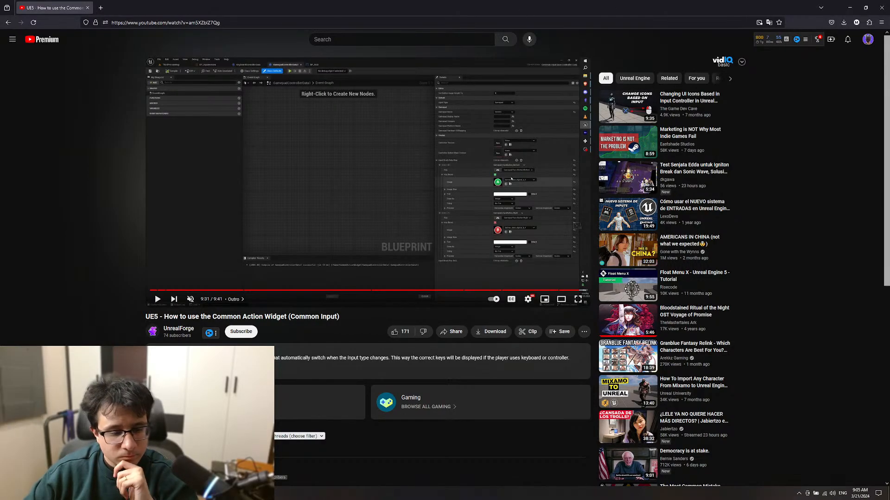
click(87, 7)
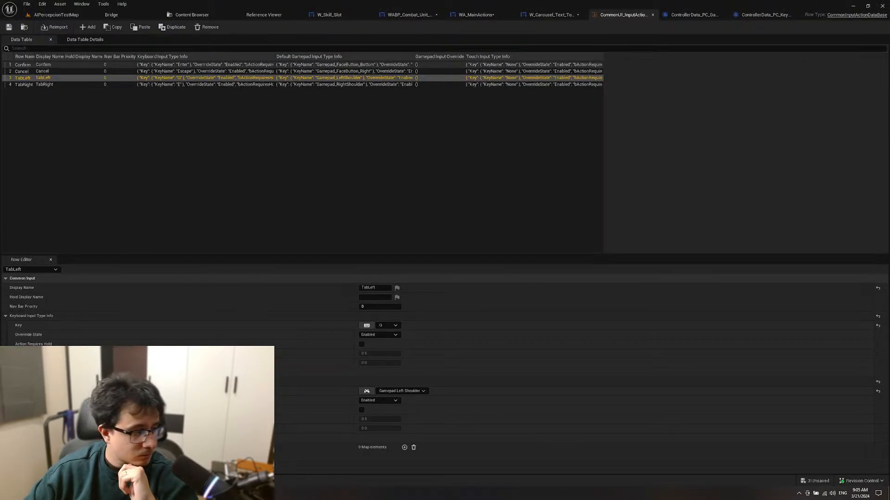
Step: Open the WABP_Combat_Unit_HUD widget and select WA_MainActions to inspect its settings
click(330, 15)
click(408, 14)
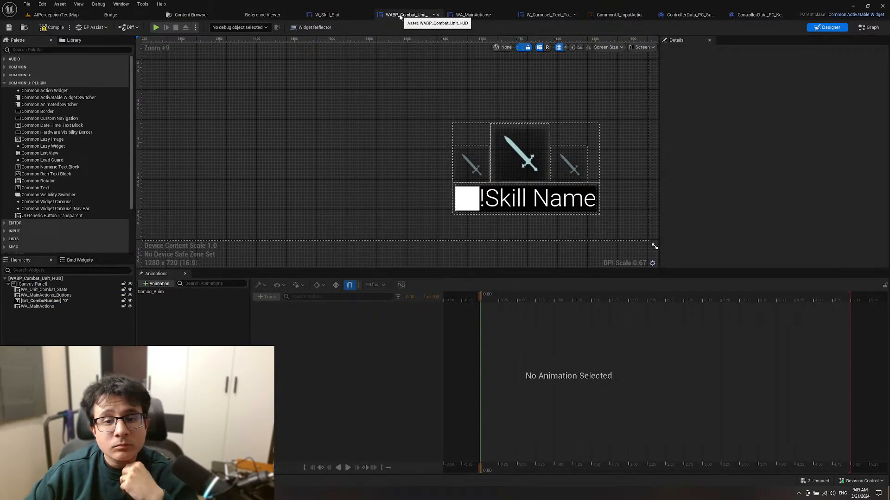
scroll(495, 193, up, 5)
click(41, 306)
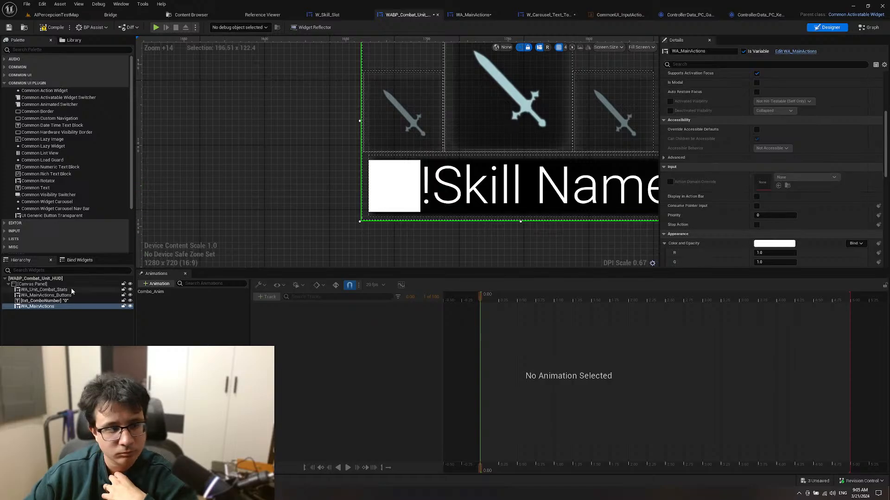
Step: Go through WA_MainActions to the W_Carousel_Text_Tooltip widget and inspect its common action widget's icon and input action settings
click(473, 15)
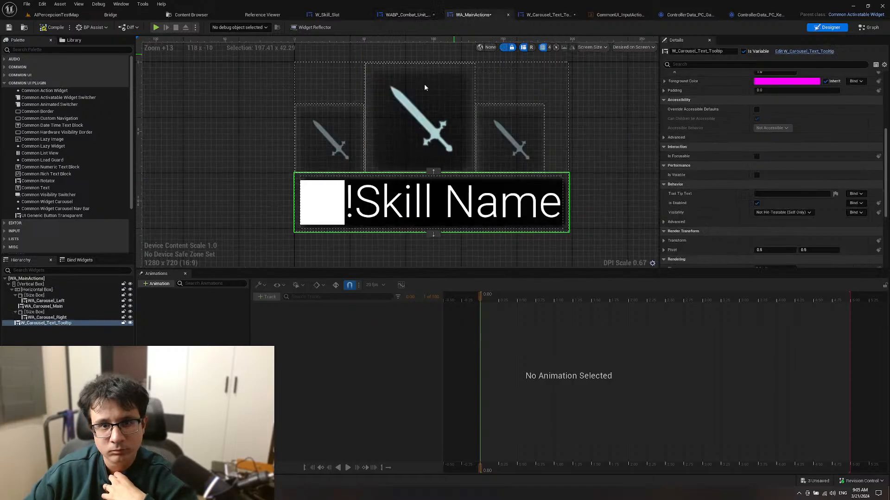
click(518, 14)
click(240, 145)
scroll(355, 179, down, 3)
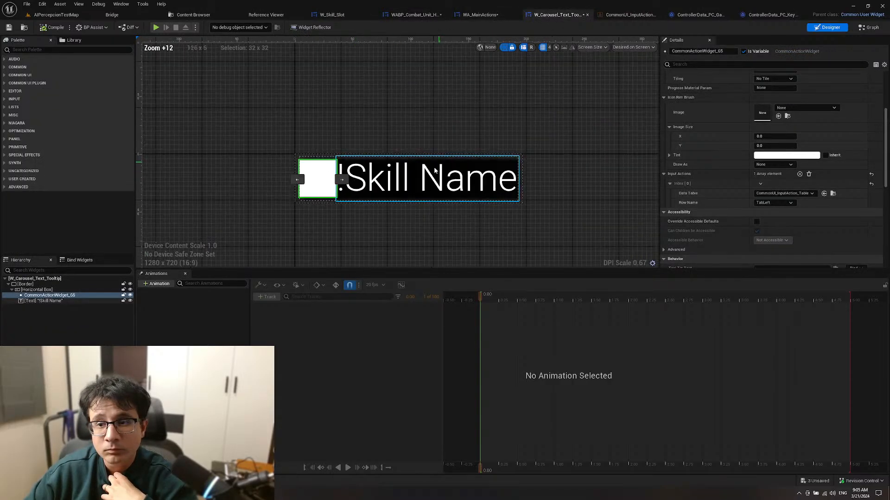
scroll(369, 192, up, 5)
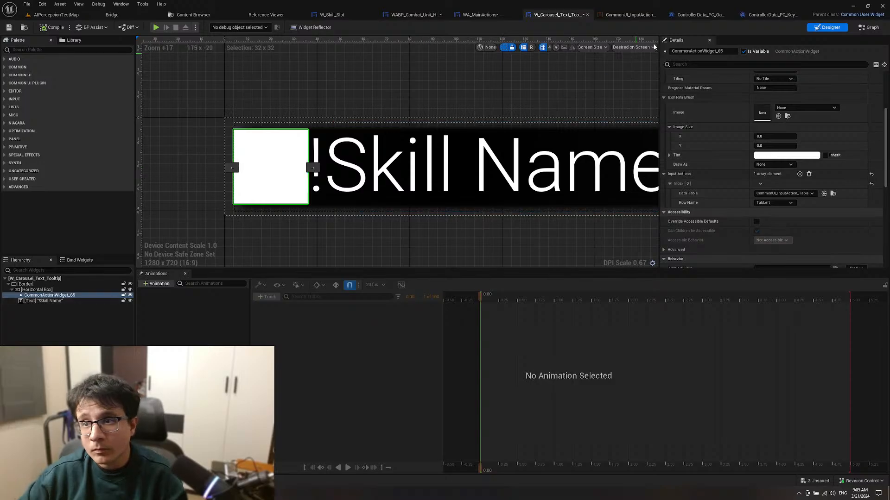
Step: Examine the TabRight, Cancel and Confirm rows of the CommonUI_InputAction_Table, with the keyboard input details collapsed
click(628, 14)
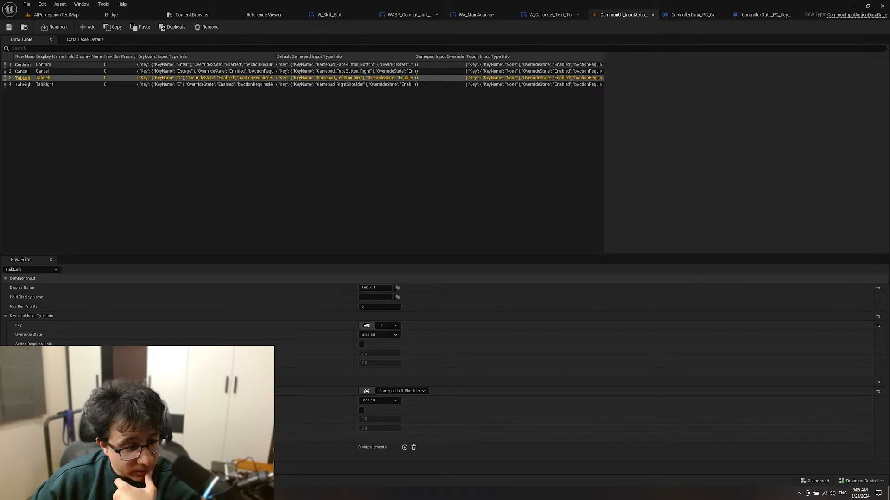
click(5, 316)
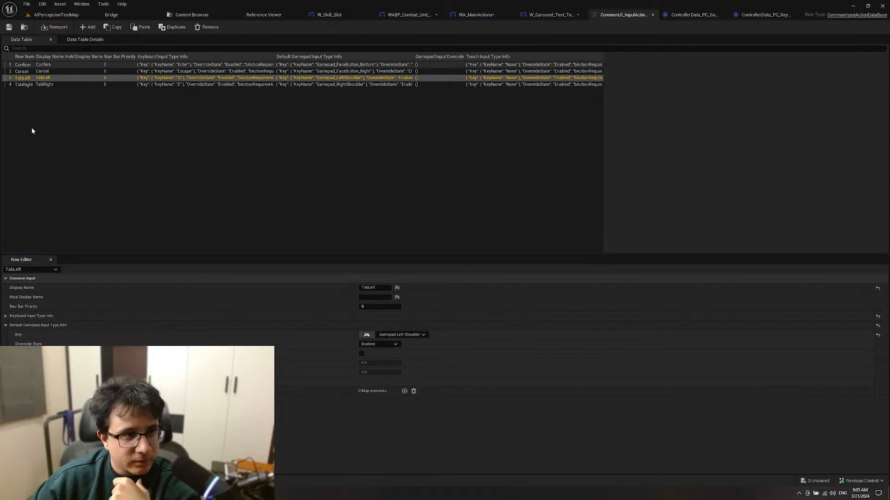
click(51, 85)
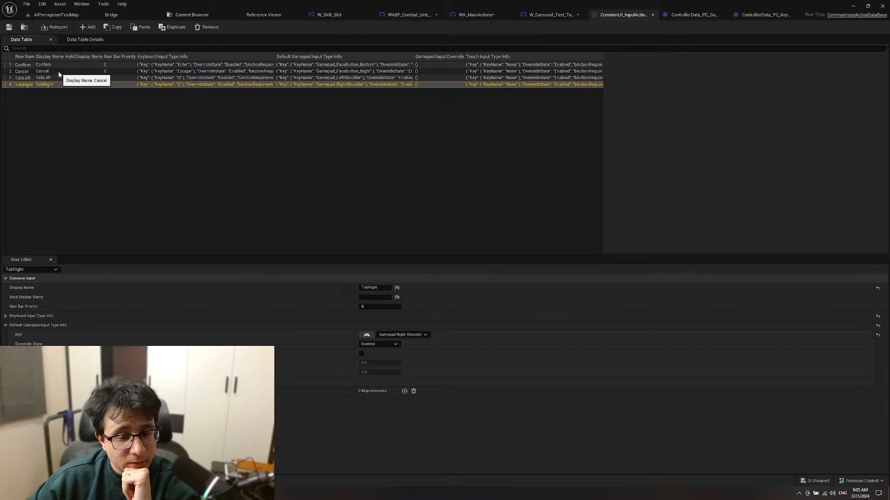
click(59, 72)
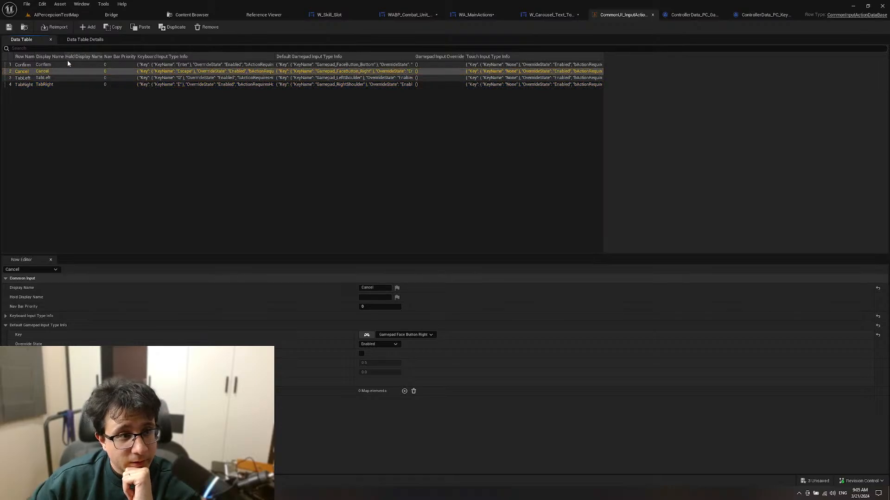
click(66, 65)
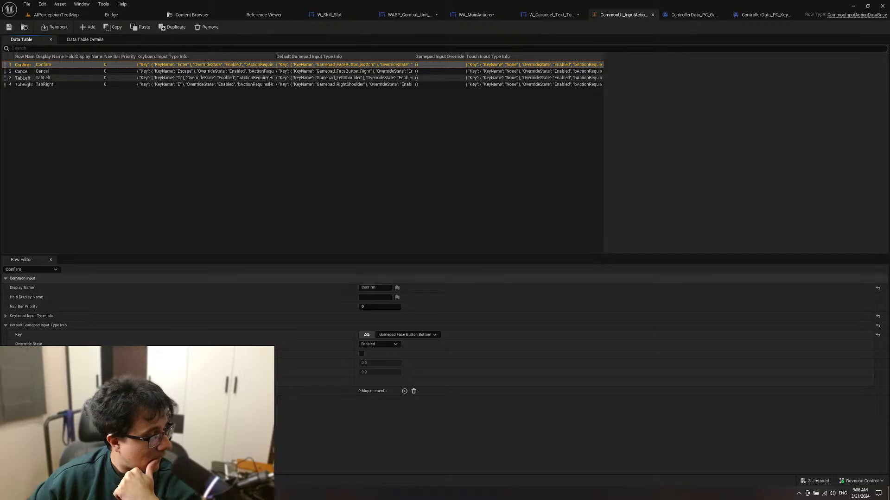
click(556, 14)
click(638, 14)
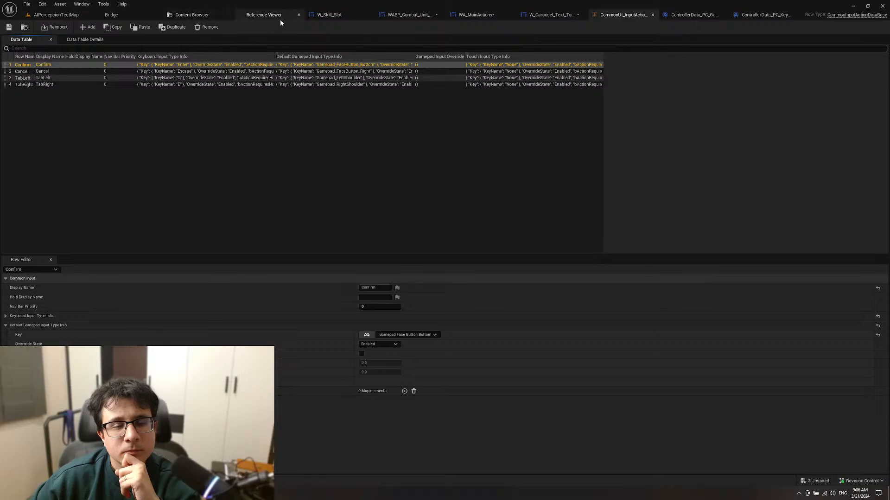
click(508, 157)
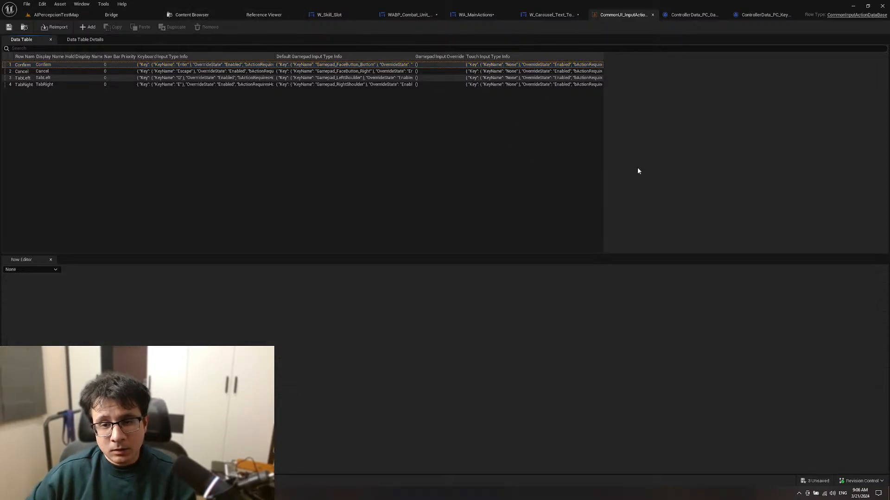
Step: Open Sonus_InputData, check the data table behind its default click action, close the asset and return to CommonUI_InputAction_Table
key(ctrl+space)
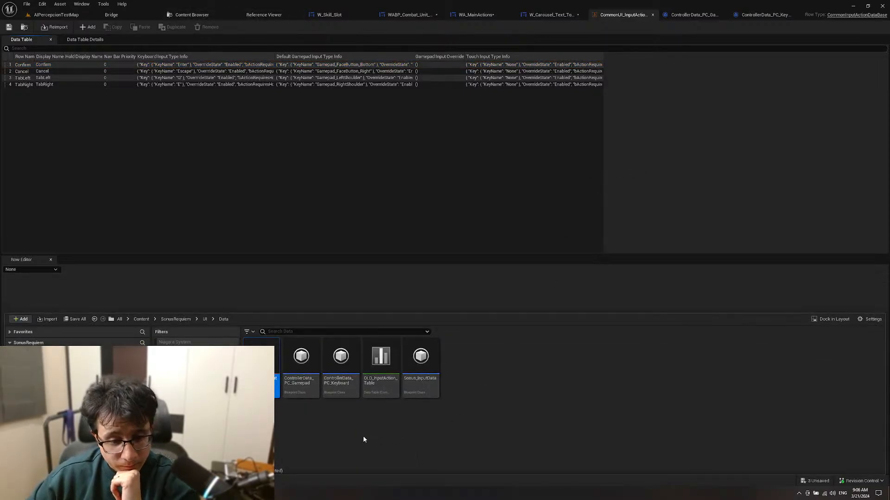
double_click(410, 387)
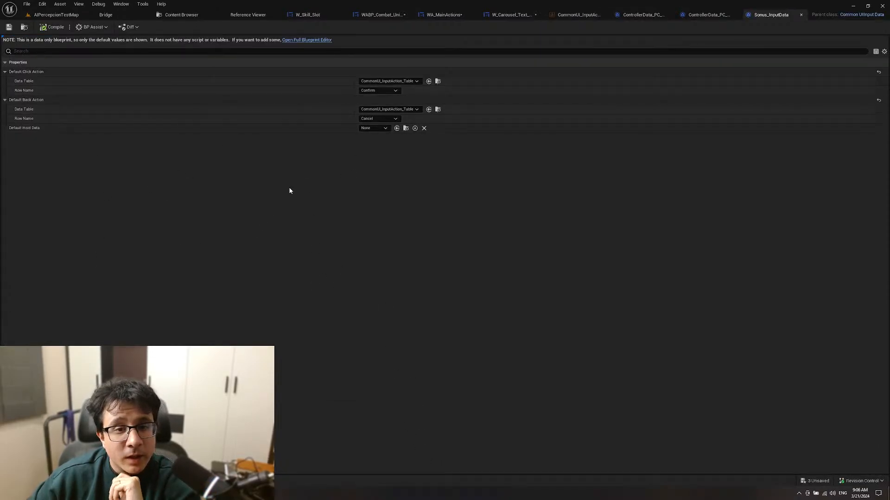
click(437, 81)
double_click(264, 363)
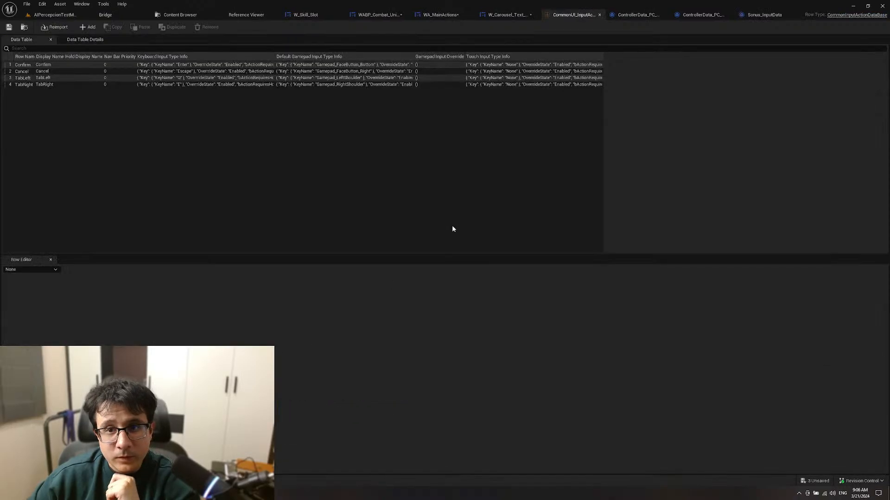
click(765, 15)
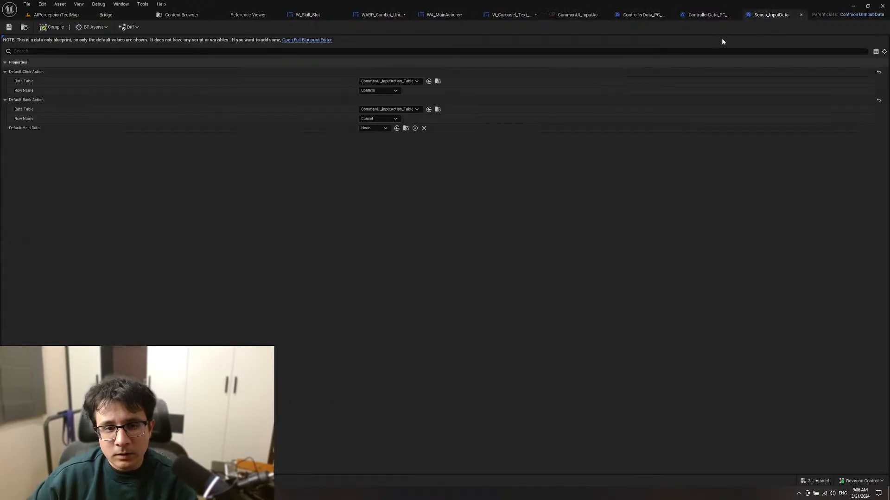
middle_click(756, 16)
click(603, 16)
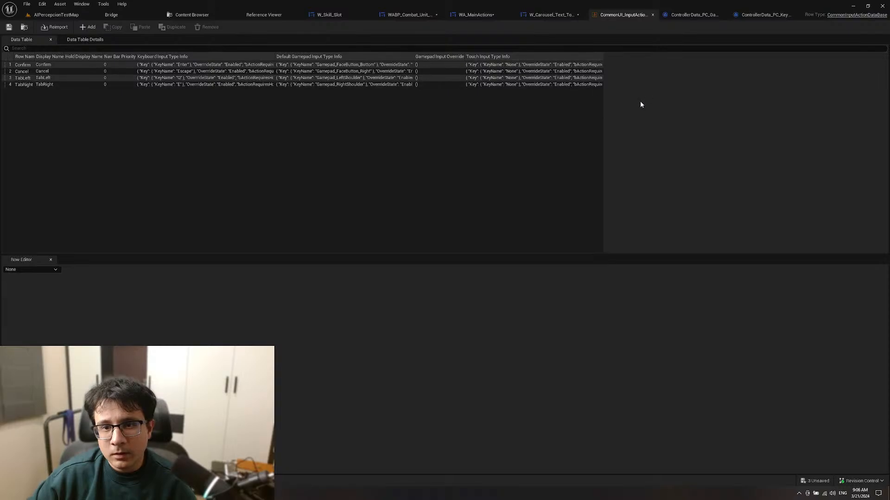
Step: Open the ControllerData_PC_Keyboard asset from the UI Data folder to check its input brush data map
key(ctrl+space)
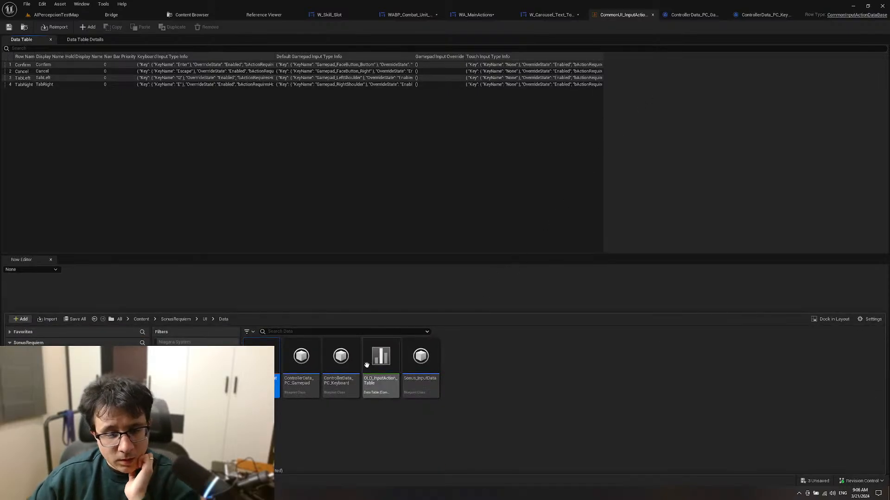
double_click(341, 359)
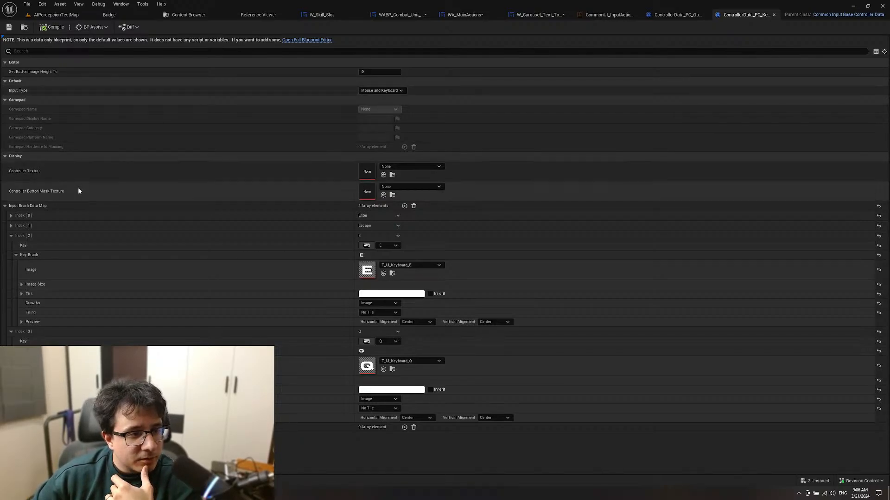
Step: Compare the Enter entry's key brush in the keyboard controller data with the Confirm row's keyboard input info in CommonUI_InputAction_Table
click(10, 216)
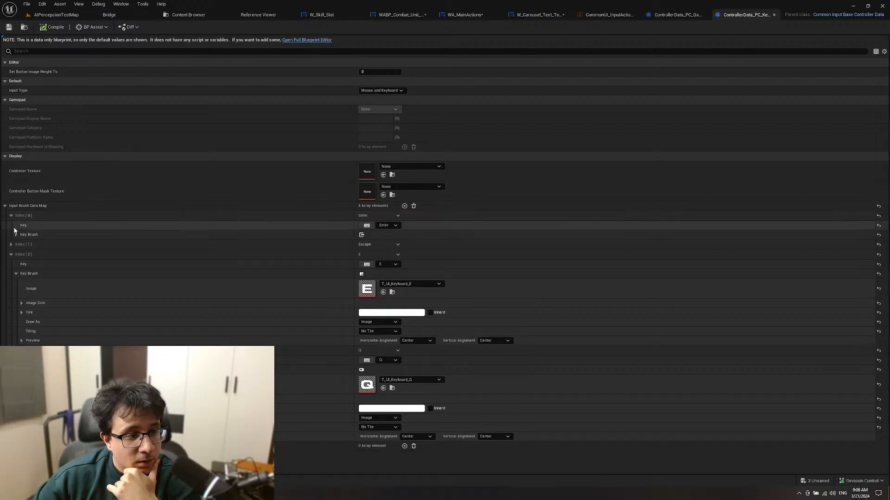
click(16, 235)
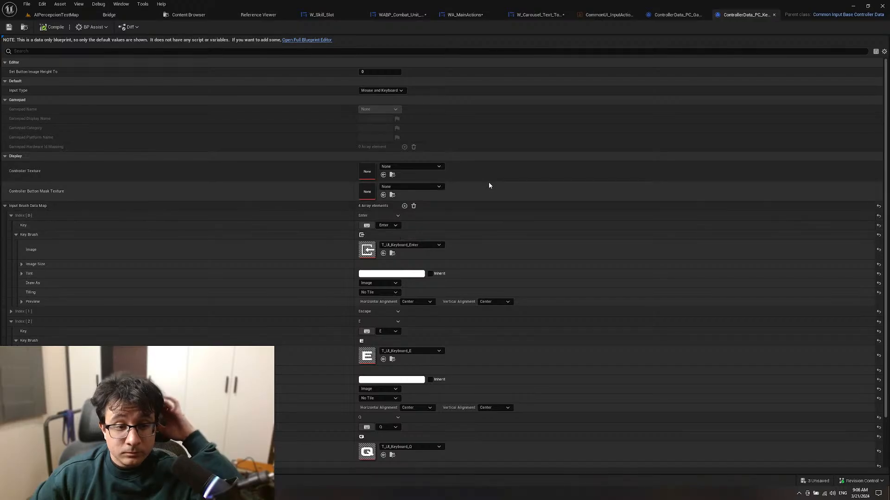
click(608, 14)
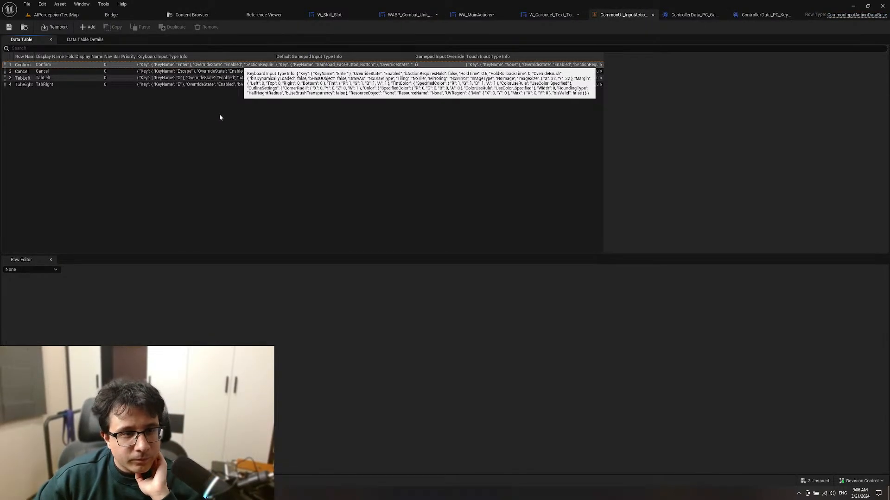
click(191, 67)
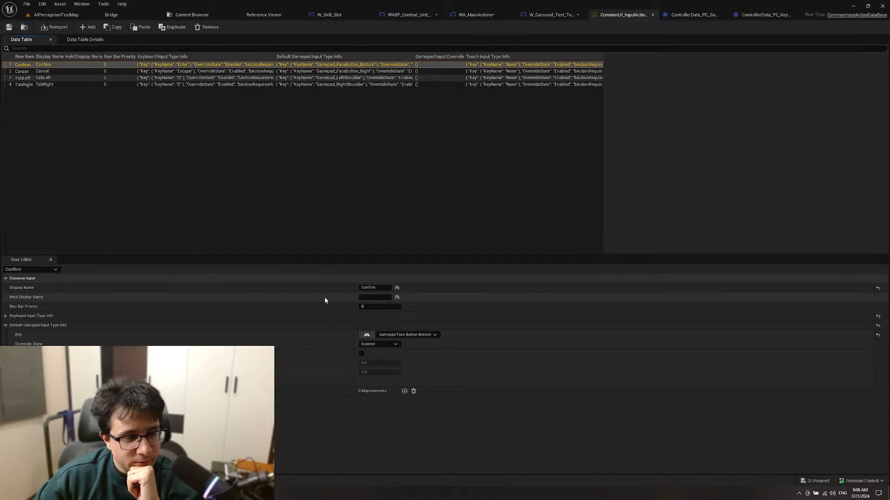
click(5, 316)
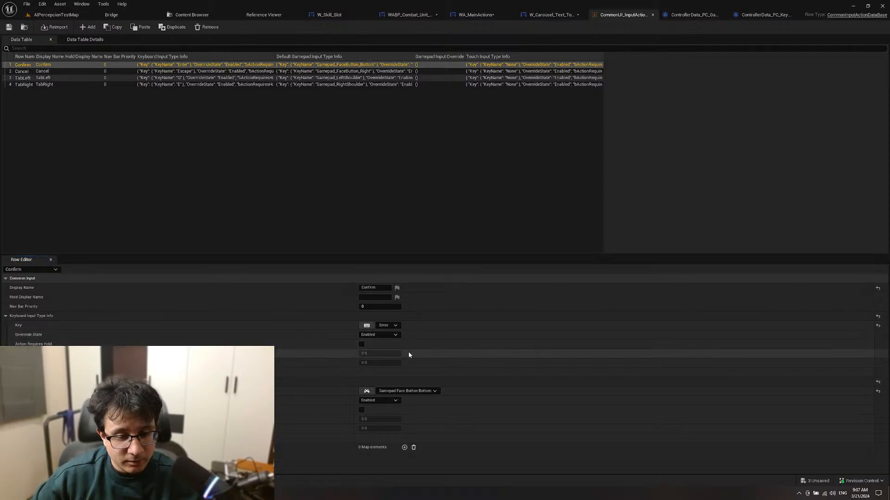
Step: Check the gamepad controller data's brush map, and expand the Escape entry's key brush in the keyboard controller data
click(687, 17)
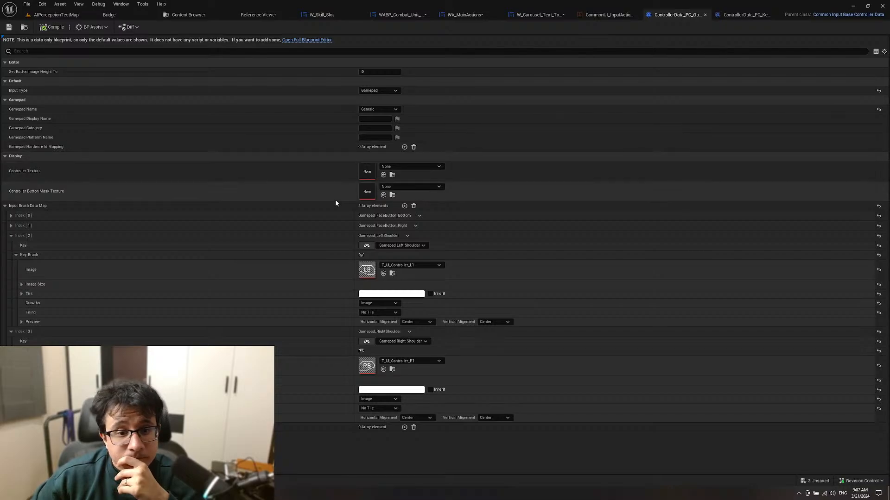
click(747, 15)
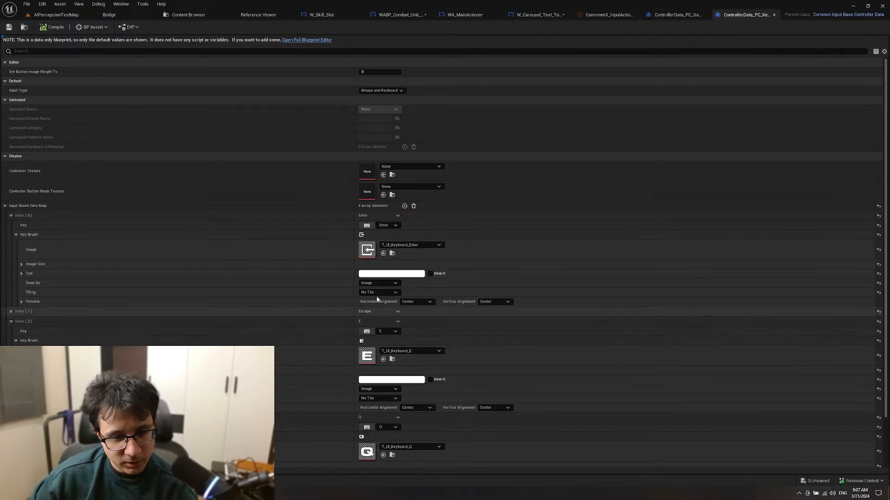
scroll(374, 258, down, 3)
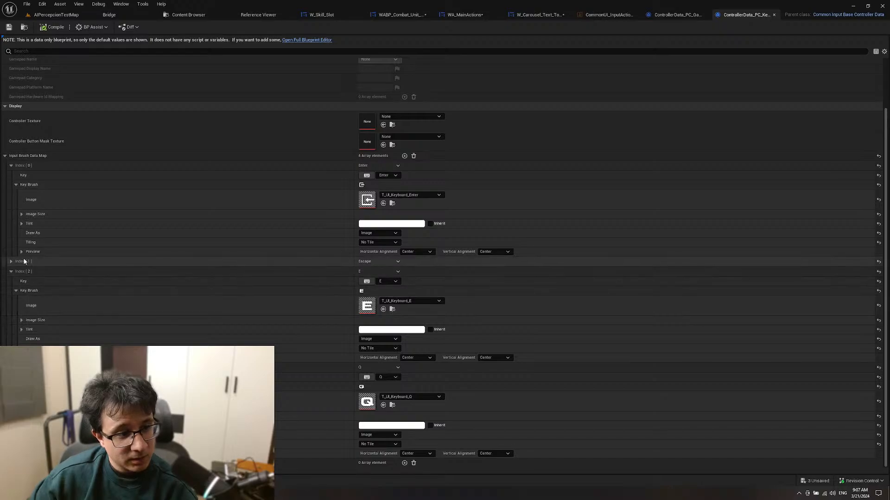
click(12, 261)
scroll(222, 215, up, 1)
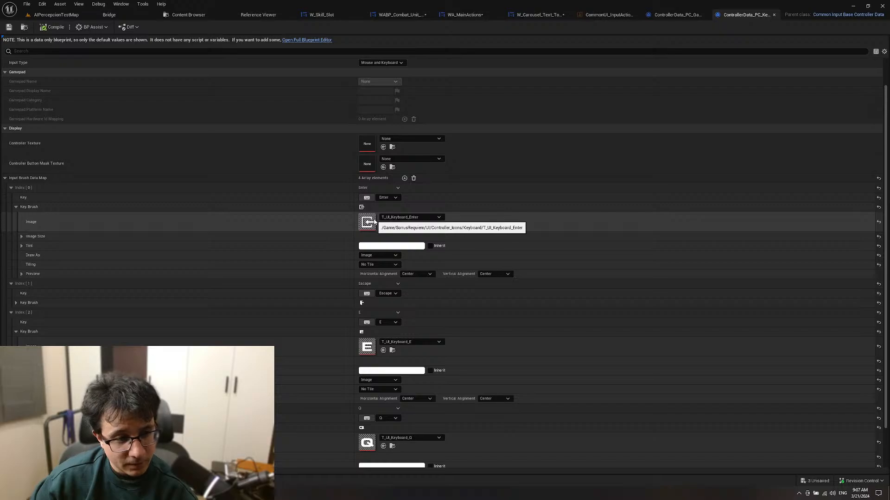
click(16, 303)
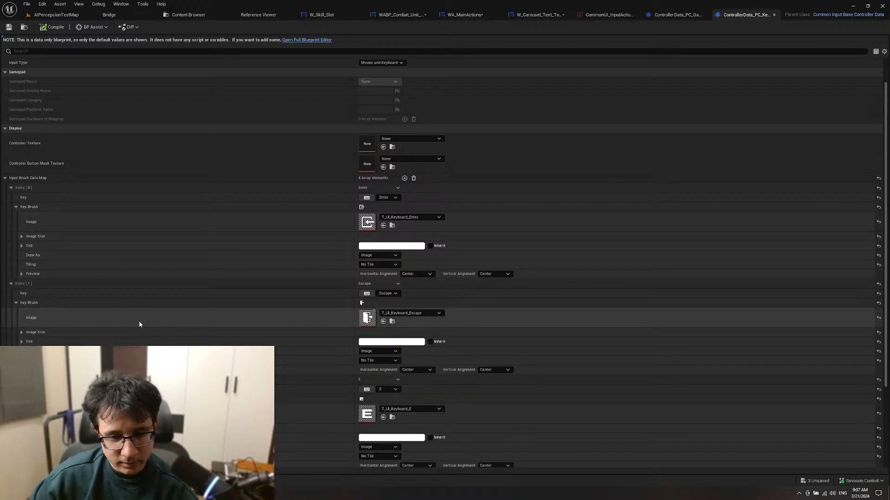
Step: Review the keys and brush images of the Enter, Escape, E and Q entries in the keyboard input brush data map
scroll(139, 325, down, 2)
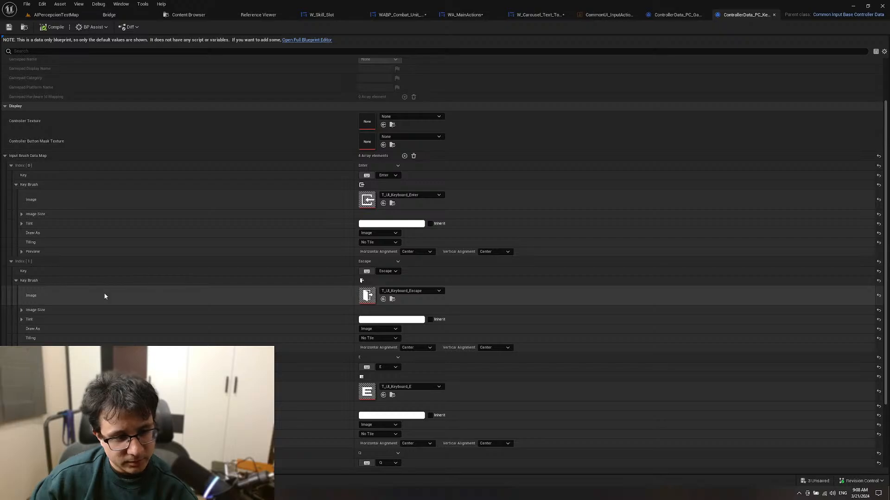
scroll(104, 296, down, 1)
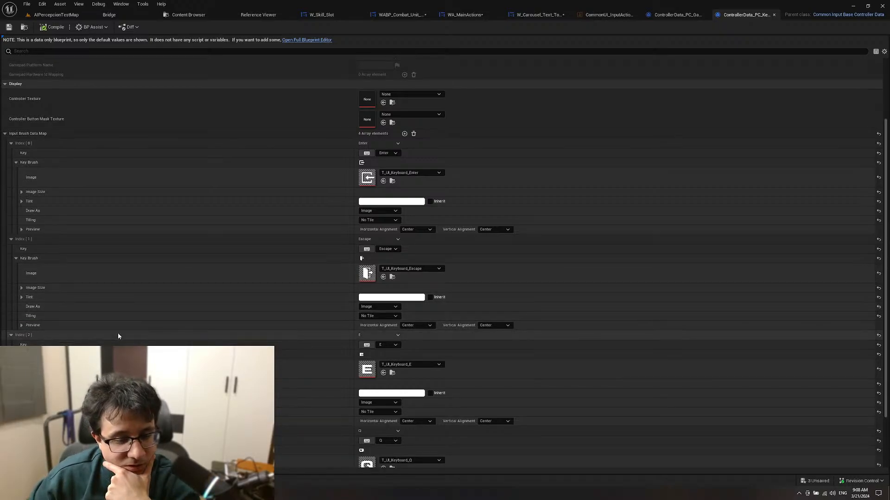
scroll(118, 336, down, 1)
scroll(118, 336, down, 1)
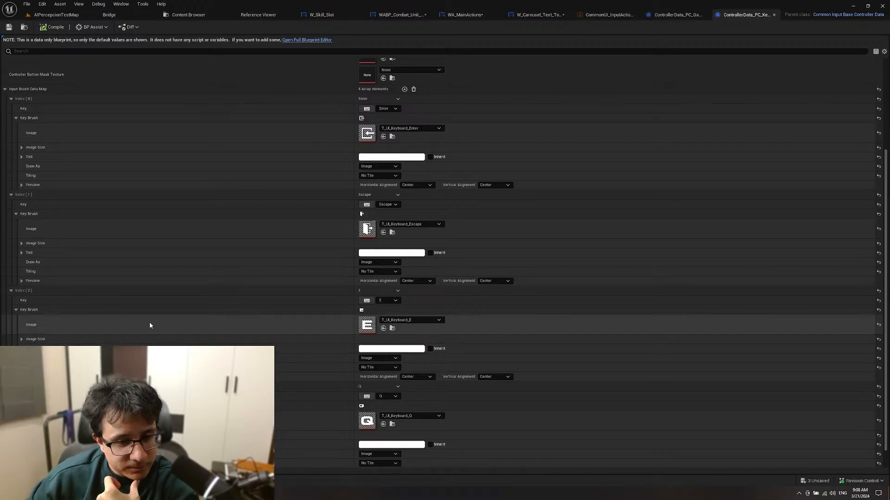
scroll(149, 321, down, 1)
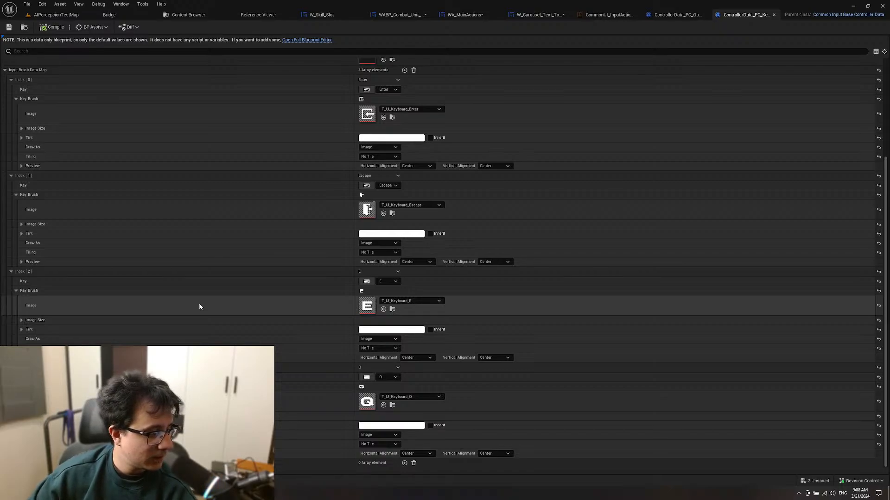
scroll(218, 299, up, 1)
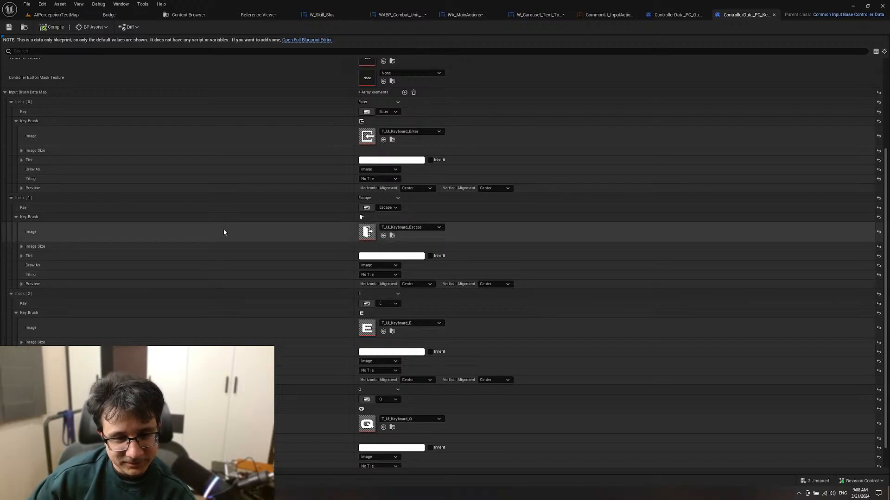
scroll(223, 229, up, 2)
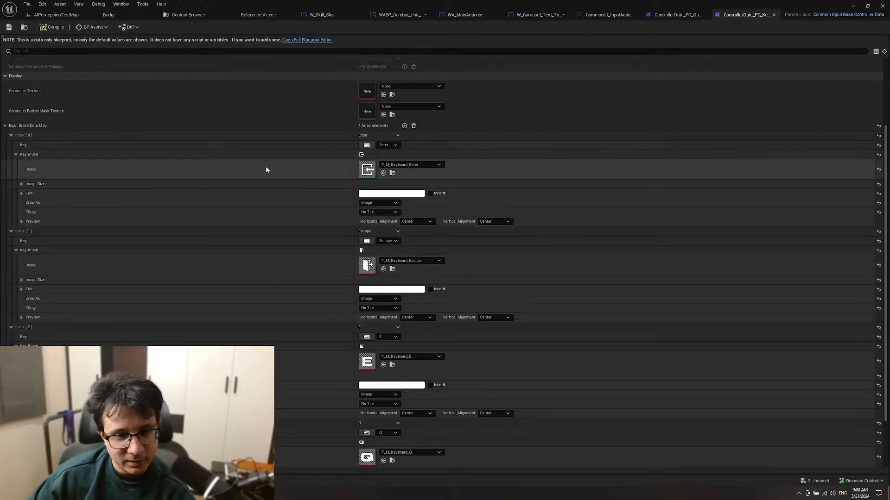
scroll(306, 268, down, 1)
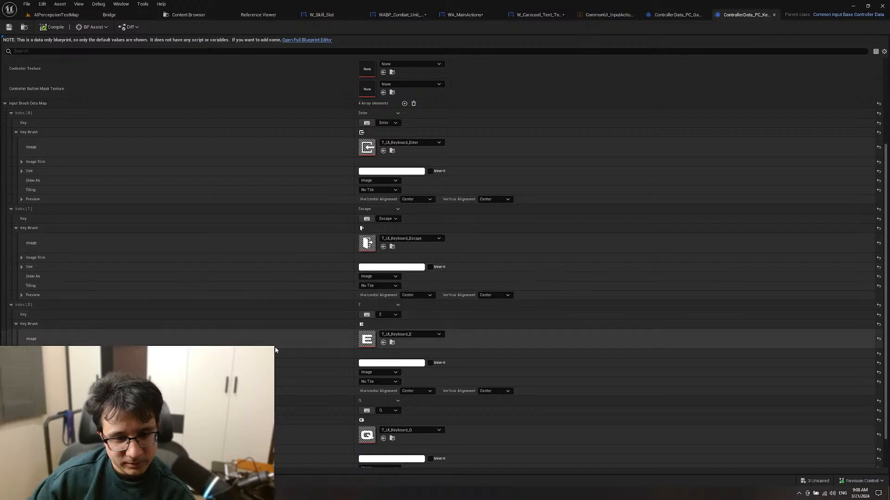
scroll(274, 347, down, 2)
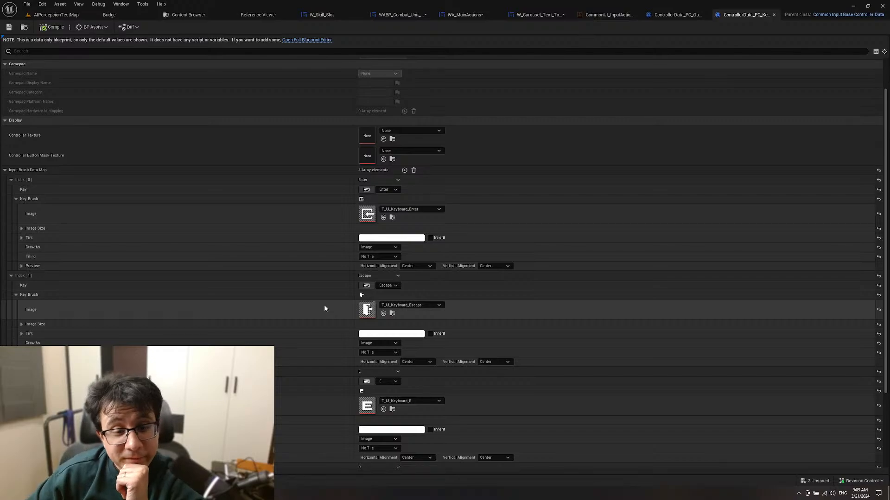
scroll(324, 304, down, 3)
scroll(471, 265, up, 3)
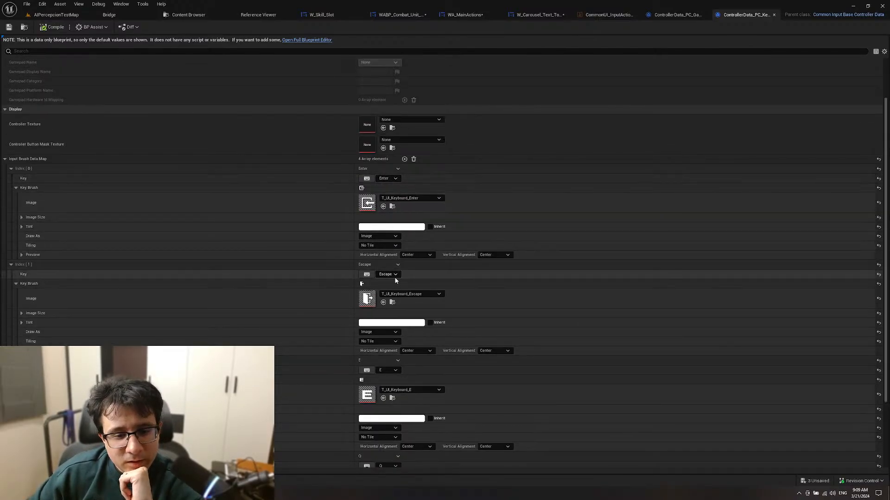
scroll(477, 345, down, 1)
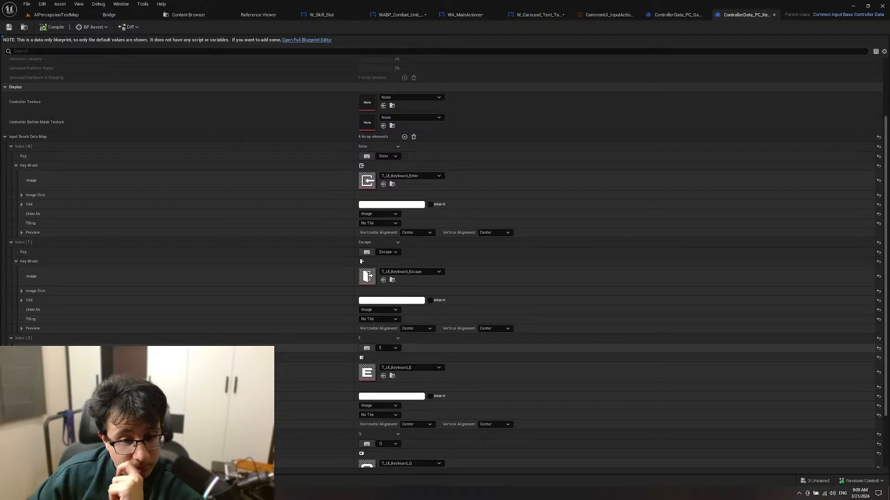
scroll(445, 265, down, 2)
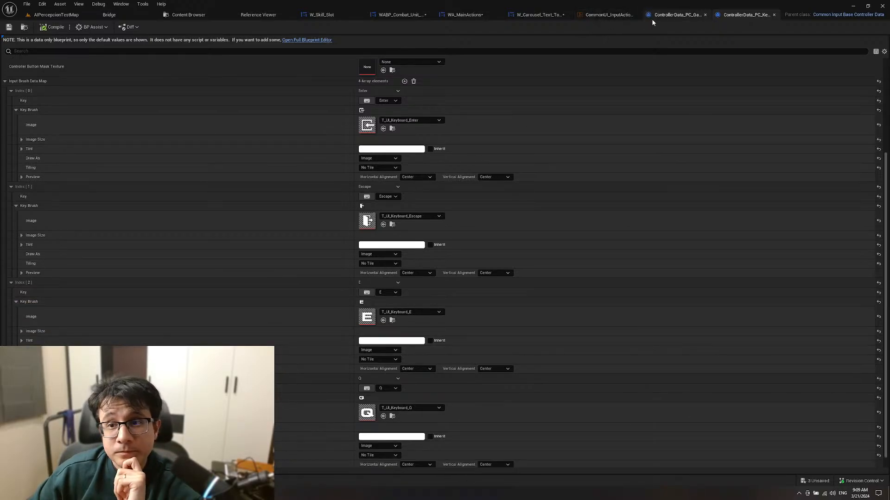
Step: Examine the keyboard and gamepad keys of the TabLeft and TabRight rows in CommonUI_InputAction_Table
click(608, 15)
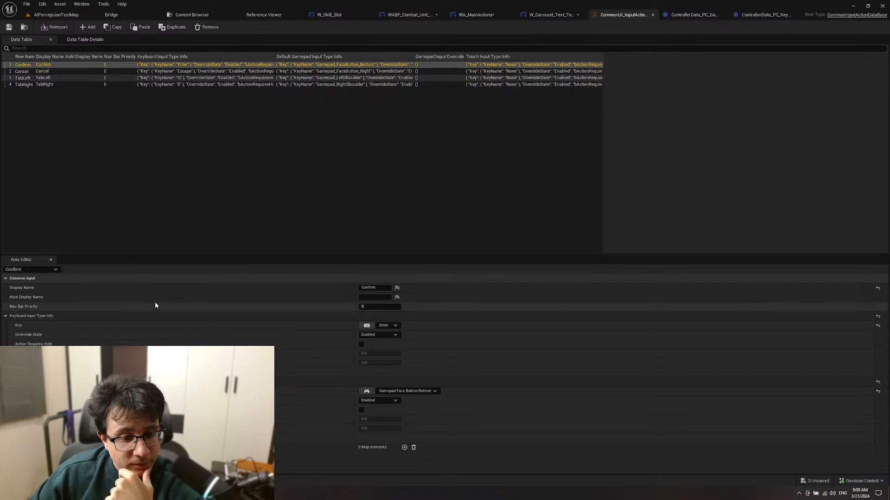
click(44, 78)
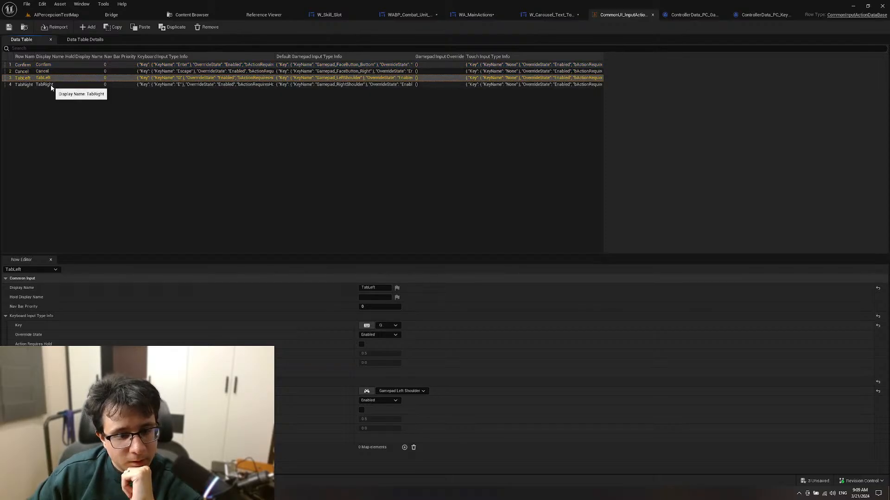
click(51, 86)
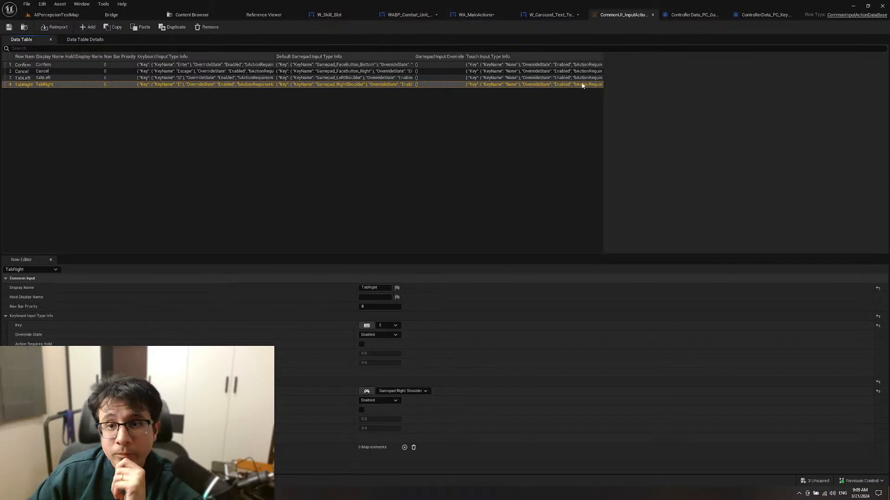
Step: Compare the gamepad and keyboard controller data assets, and check the input type options of the gamepad asset without changing them
click(693, 14)
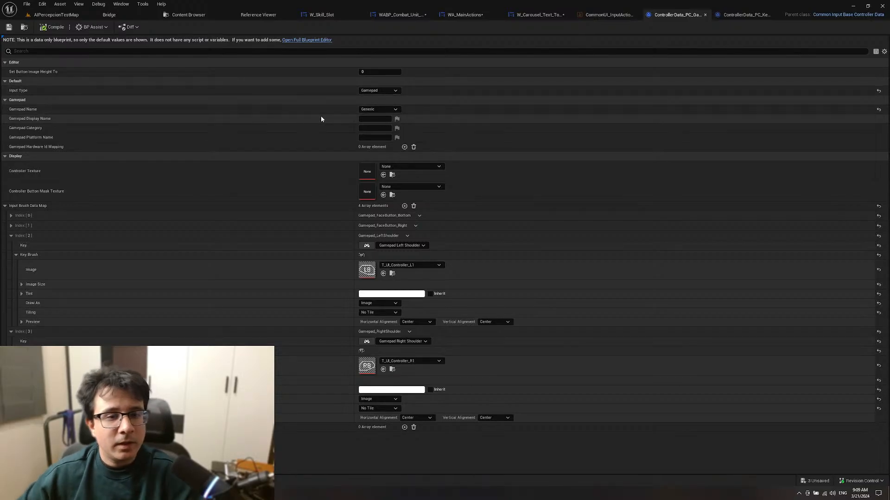
click(743, 14)
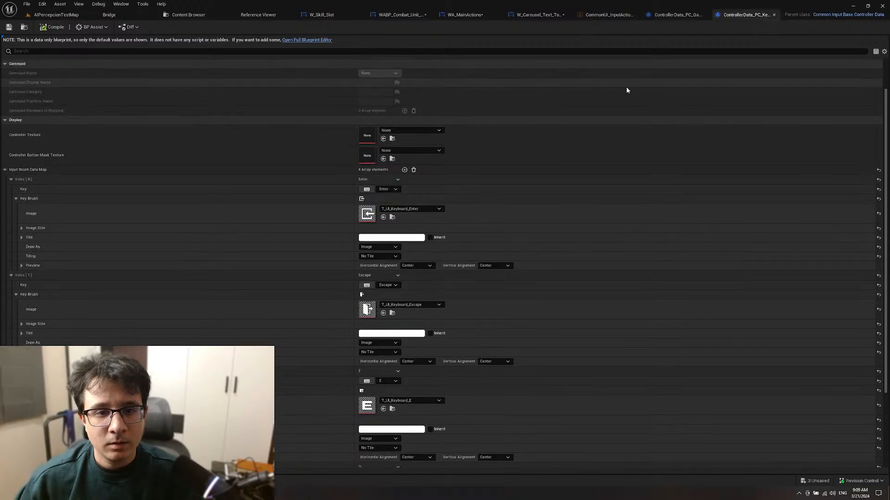
click(688, 15)
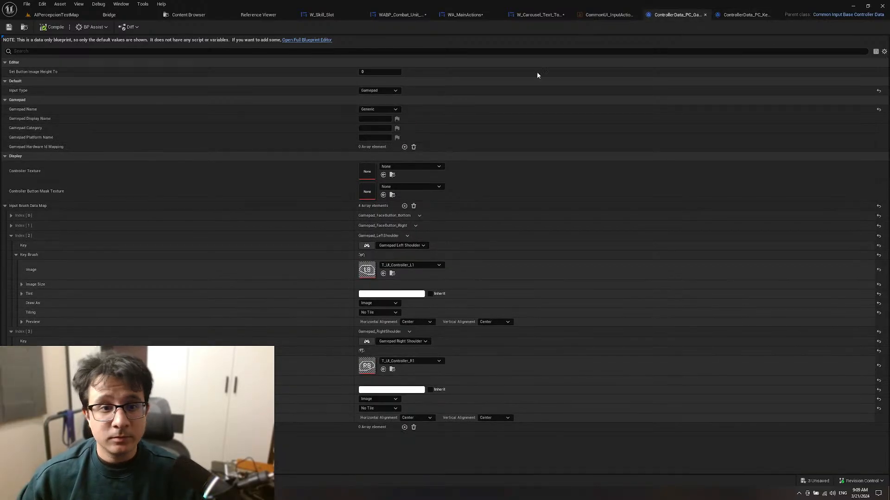
click(389, 91)
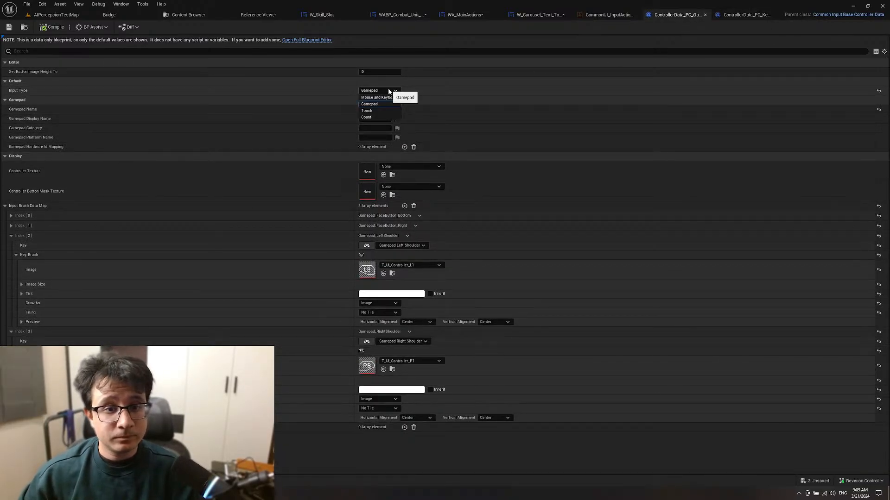
click(419, 33)
Step: Open the Project Settings and examine the engine's Input settings down to the default input classes
click(42, 4)
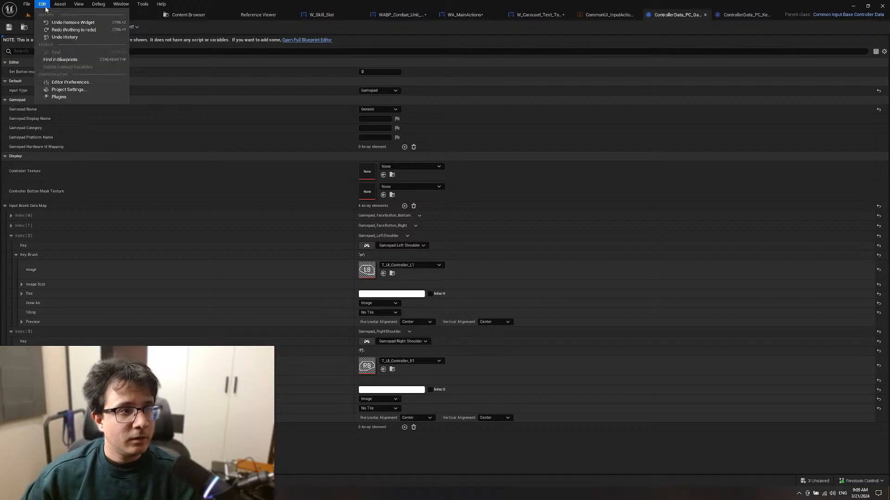
click(90, 89)
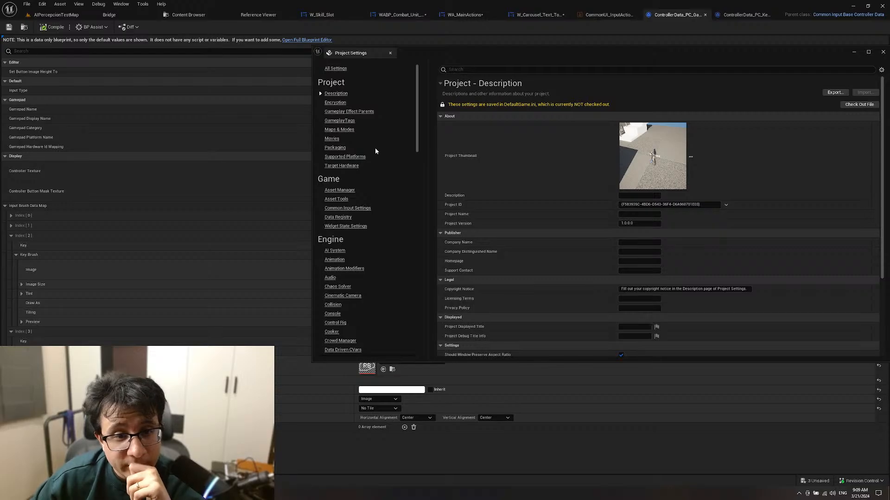
scroll(376, 151, down, 3)
scroll(376, 152, down, 2)
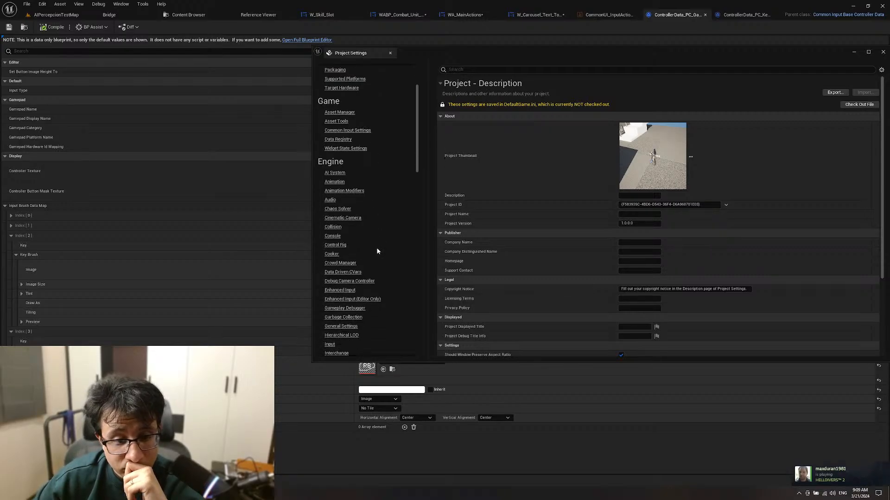
scroll(379, 261, up, 1)
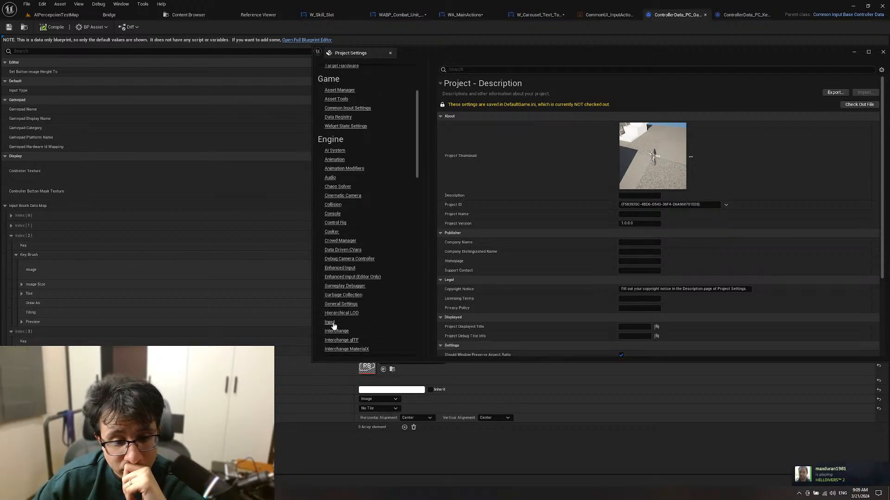
click(329, 323)
scroll(506, 229, down, 4)
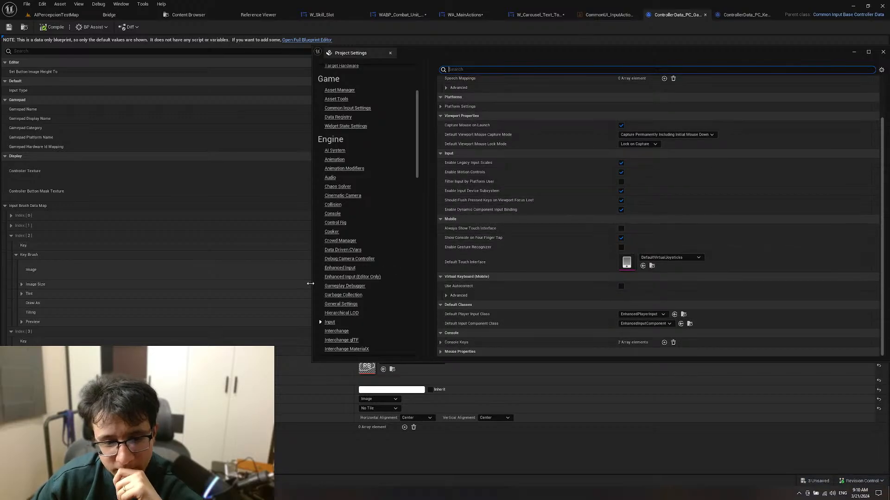
Step: Examine the default classes, including the Game Viewport Client Class, in the engine's General Settings
scroll(352, 295, down, 2)
scroll(371, 285, down, 2)
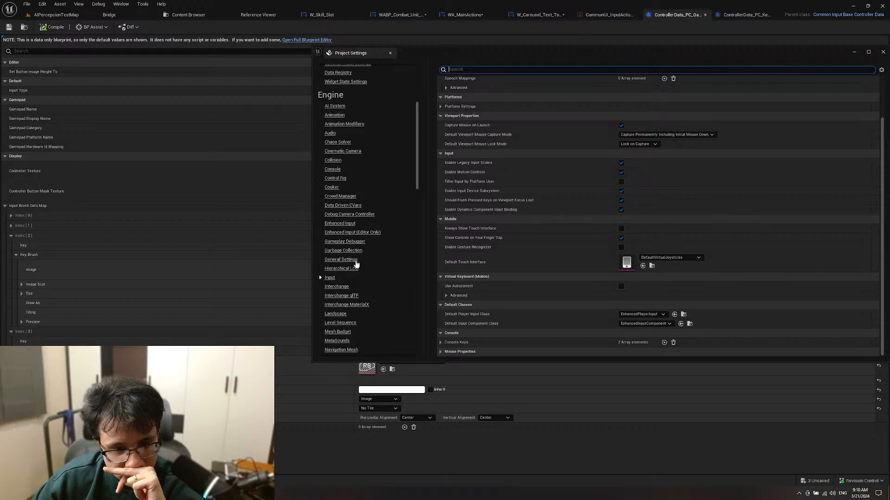
click(352, 259)
scroll(522, 231, up, 3)
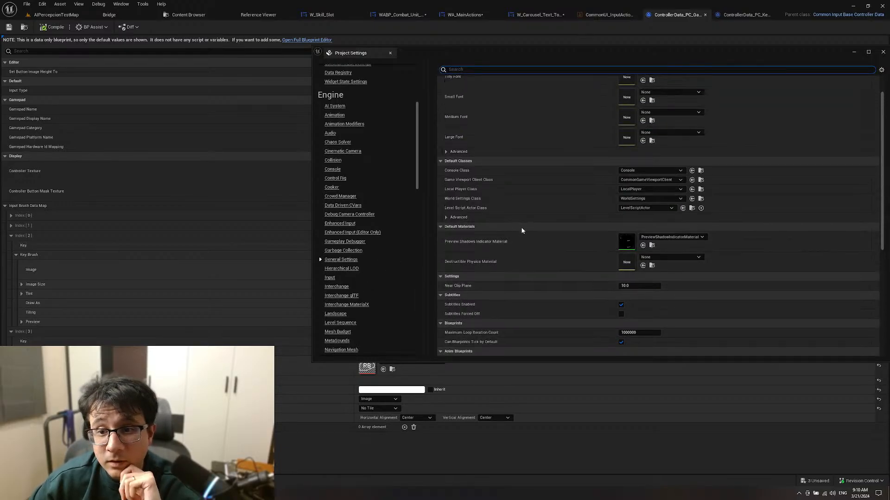
Step: Examine the remaining sections of the engine's General Settings down to the screenshot and quality level options
scroll(521, 230, up, 3)
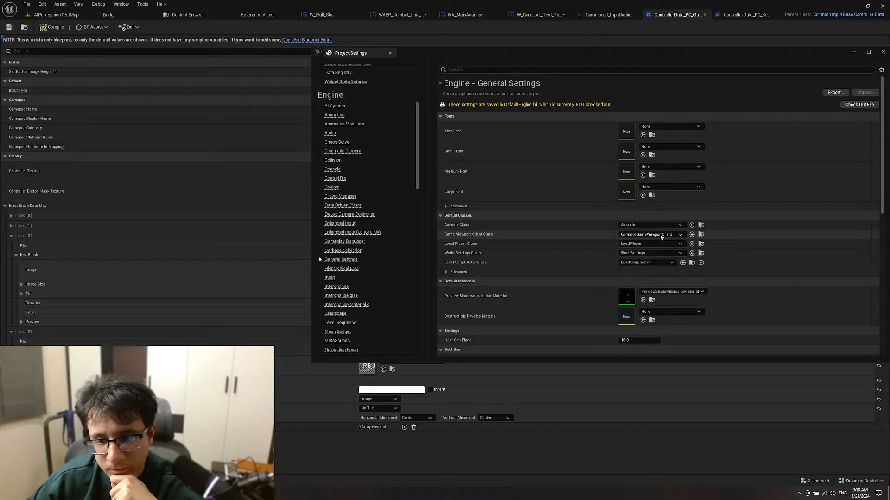
scroll(512, 278, down, 4)
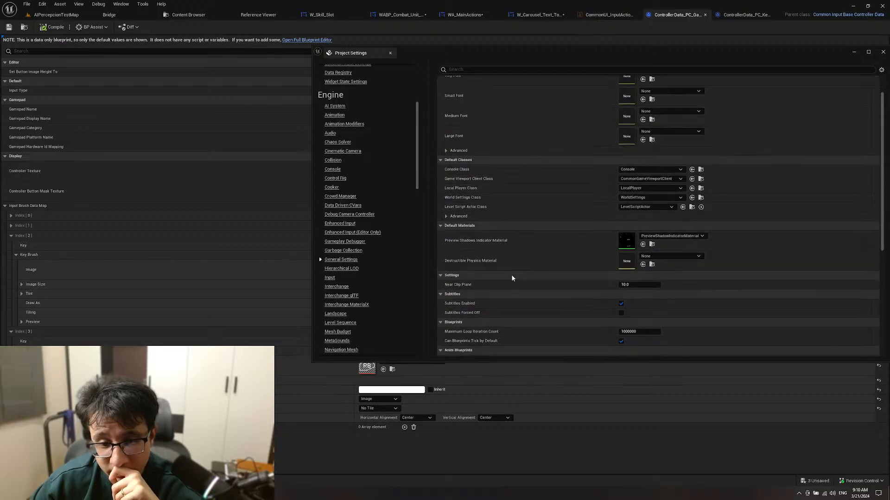
scroll(512, 278, down, 6)
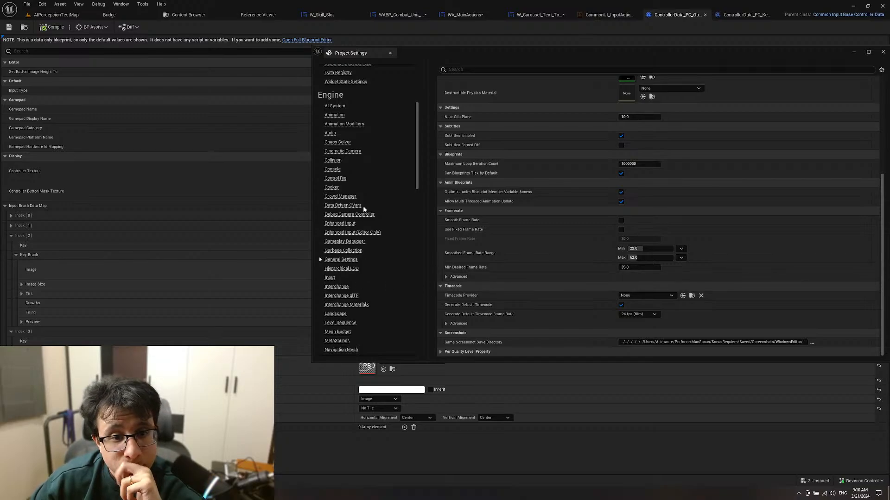
Step: Find the engine's User Interface settings in the category list and examine their focus, cursor and DPI scaling options
scroll(364, 210, down, 2)
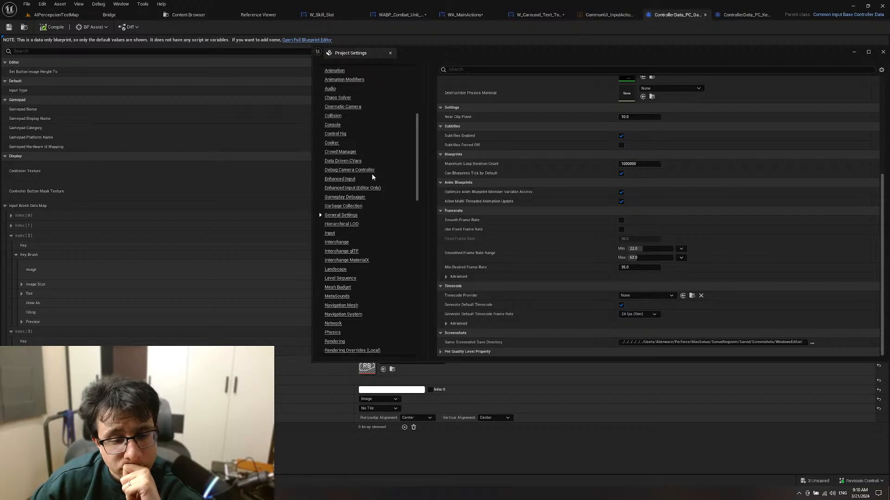
scroll(373, 177, down, 2)
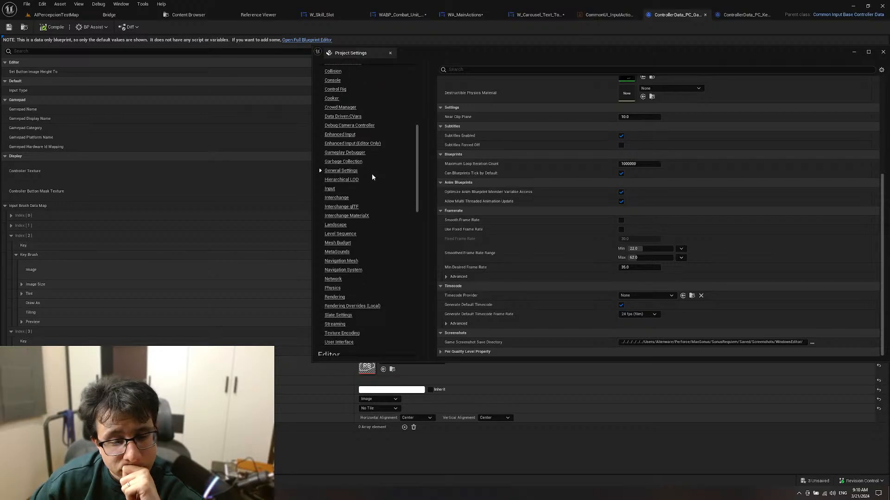
scroll(372, 178, down, 2)
click(342, 309)
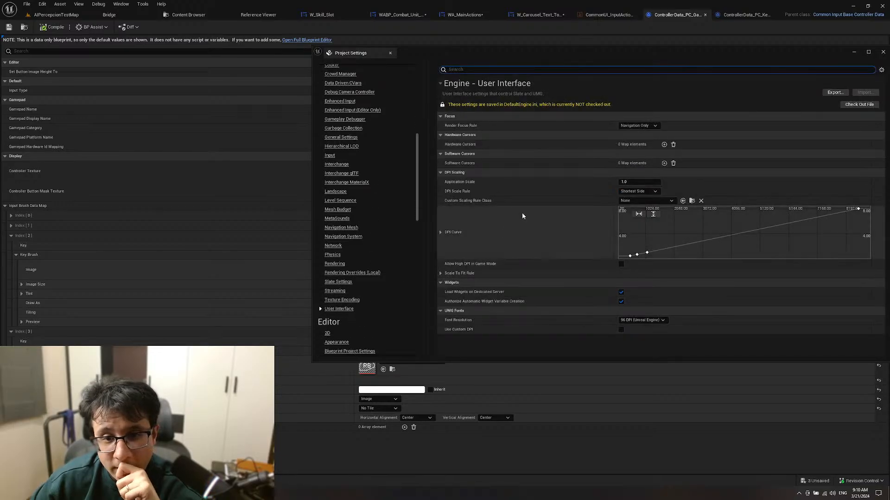
scroll(396, 268, up, 3)
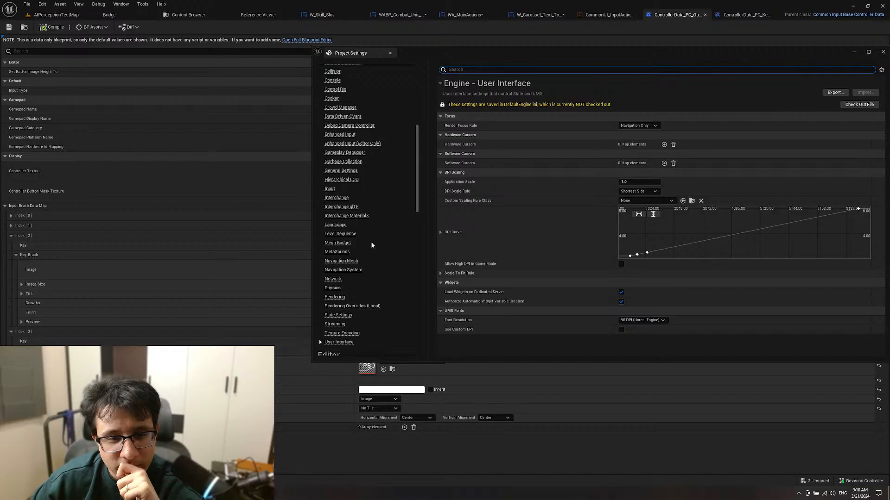
Step: Recheck the engine's General Settings and examine the Enhanced Input and Enhanced Input (Editor Only) pages
click(343, 193)
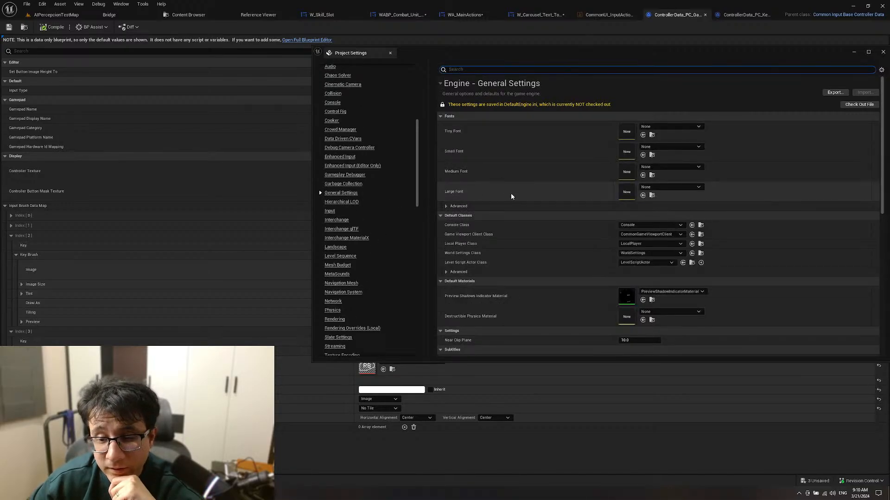
scroll(512, 196, down, 10)
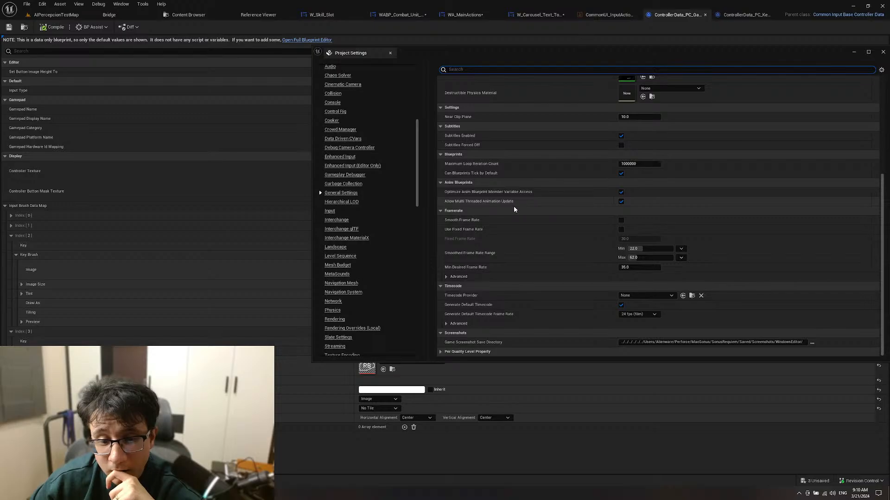
scroll(371, 217, up, 1)
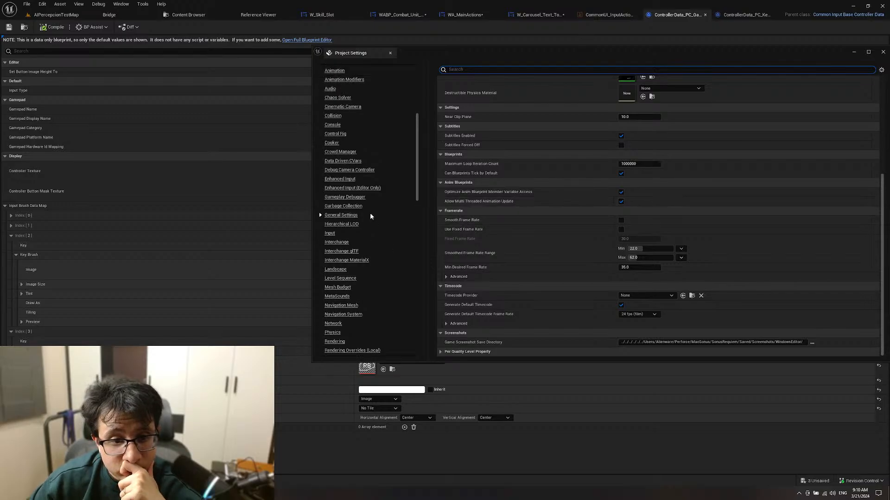
click(351, 180)
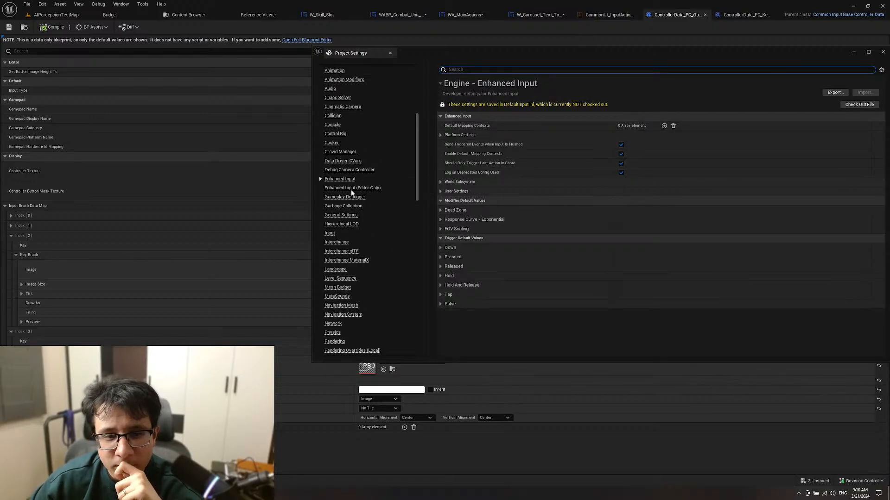
click(351, 188)
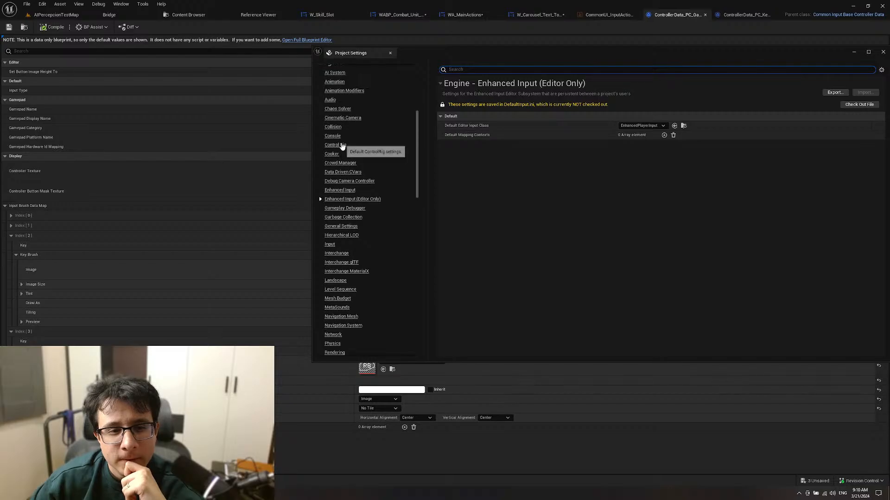
Step: Open the game's Common Input Settings and examine the input data, thrashing and action domain options
scroll(356, 138, up, 2)
scroll(368, 141, up, 5)
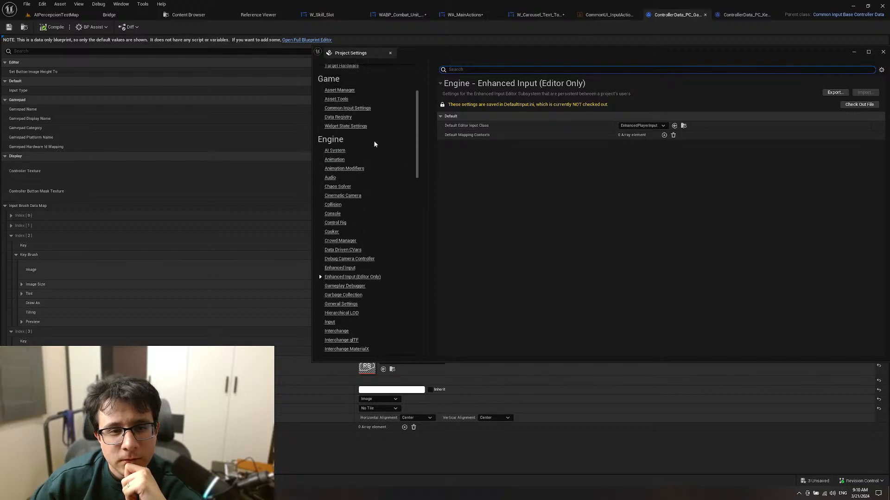
scroll(389, 153, up, 1)
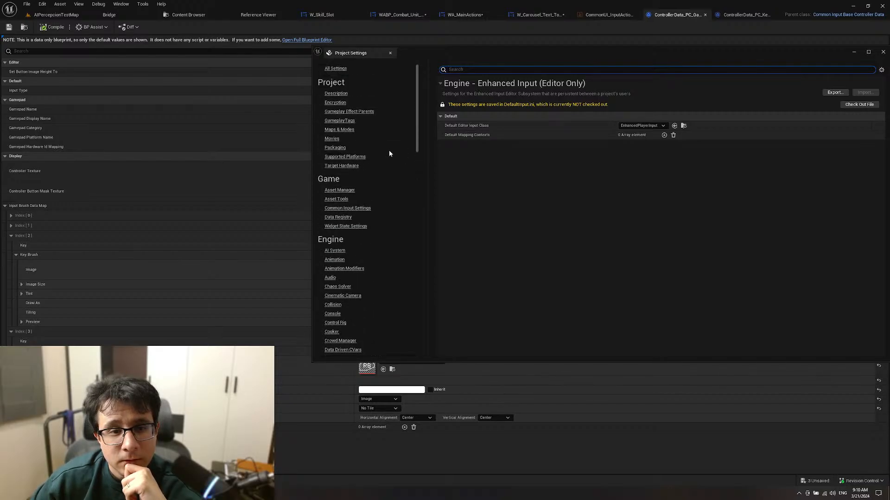
click(370, 209)
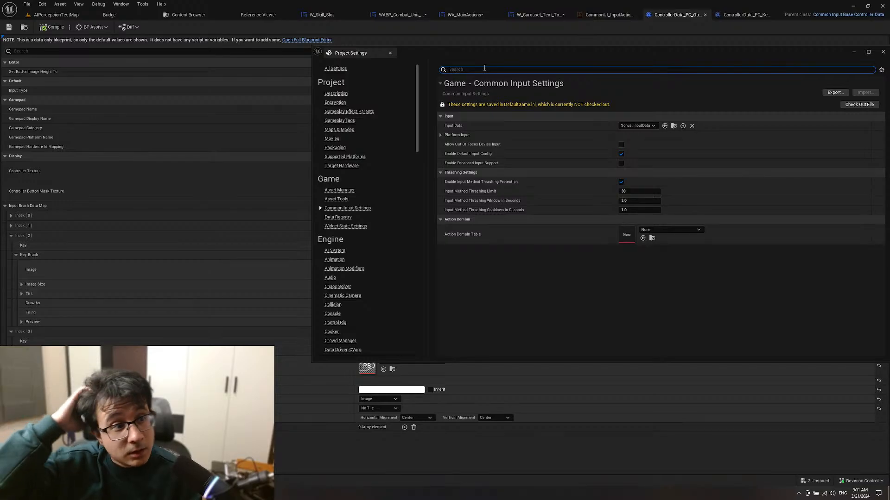
Step: Search the project settings for "Common UI", clear the search and close the Project Settings
text(Common)
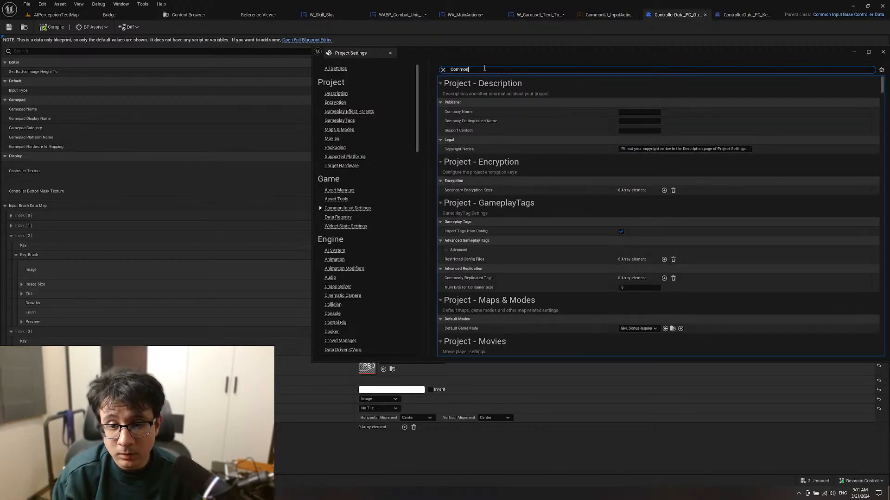
text( UI)
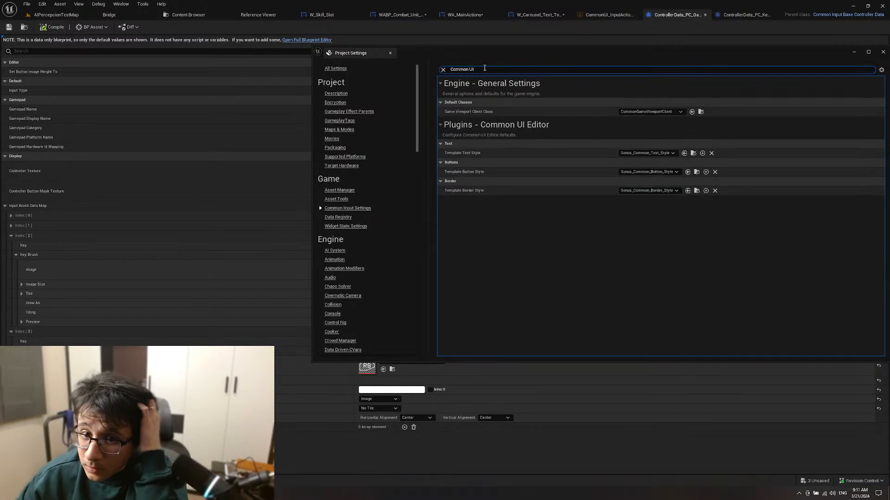
click(442, 69)
click(391, 54)
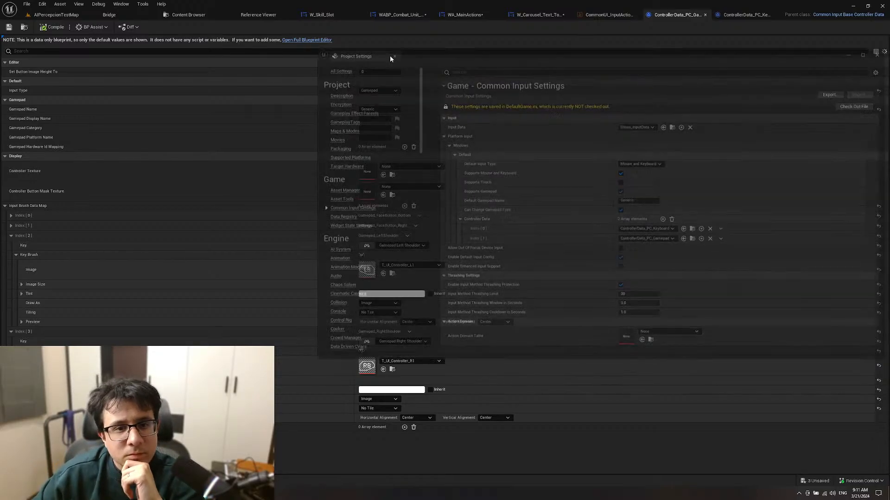
Step: Open the Editor Preferences and look through the categories for input-related settings
click(42, 4)
click(69, 82)
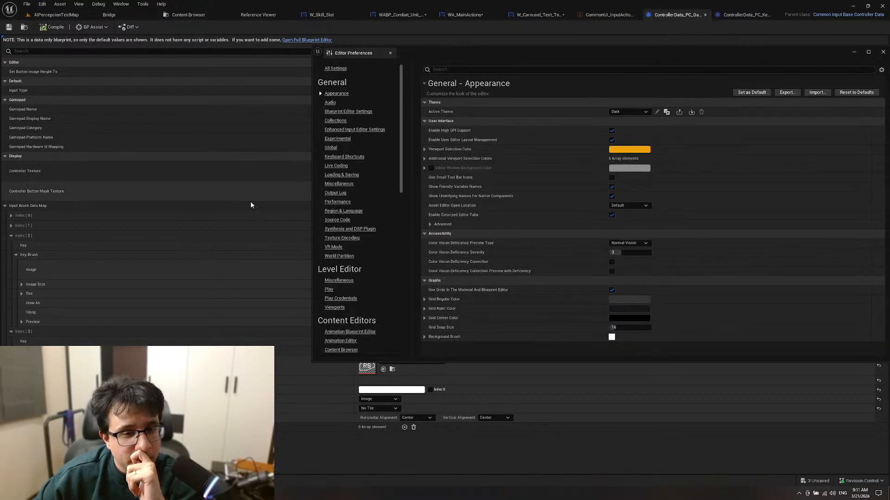
scroll(374, 240, down, 3)
scroll(380, 260, up, 2)
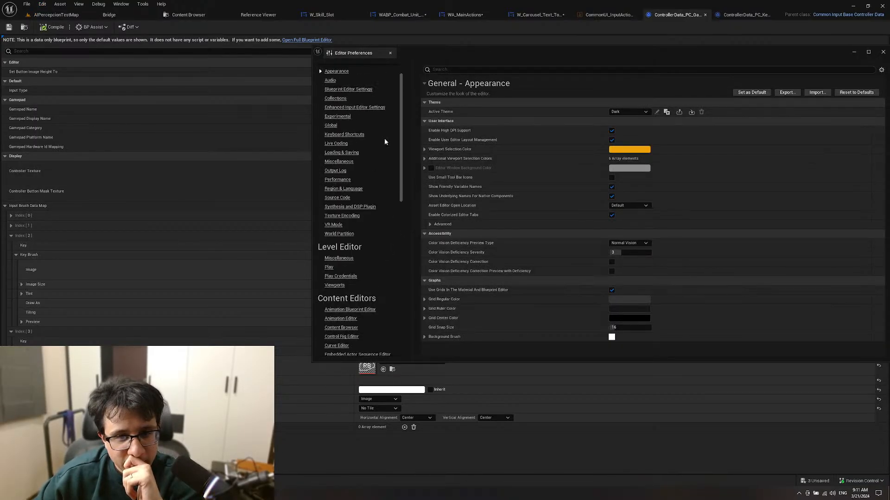
scroll(385, 142, down, 10)
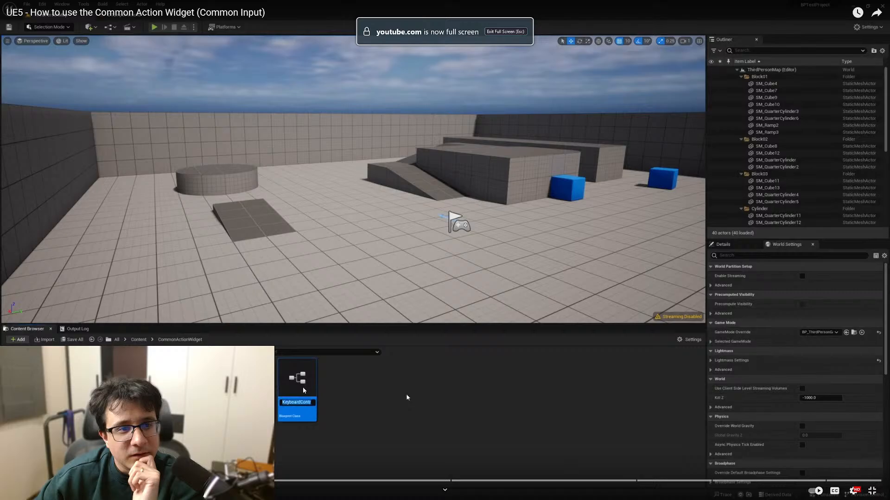
Step: Switch to the YouTube tutorial on the Common Action Widget and skip ahead to its Common Input Settings section
click(407, 398)
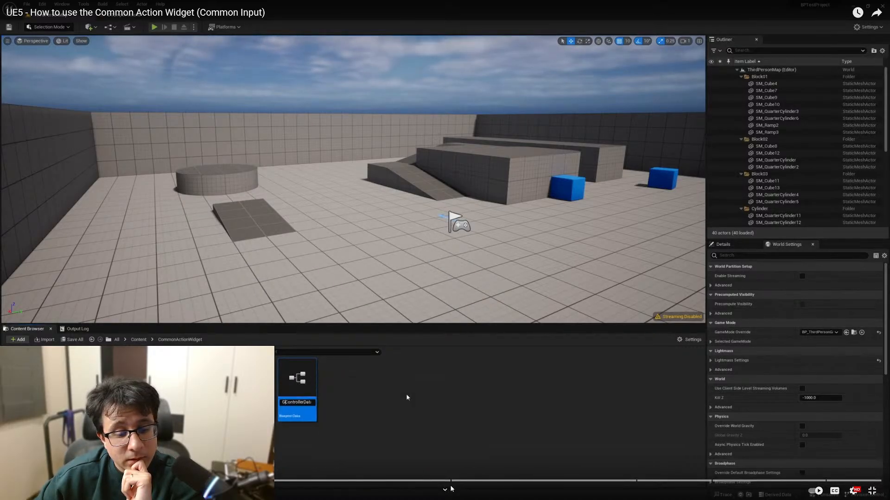
click(481, 482)
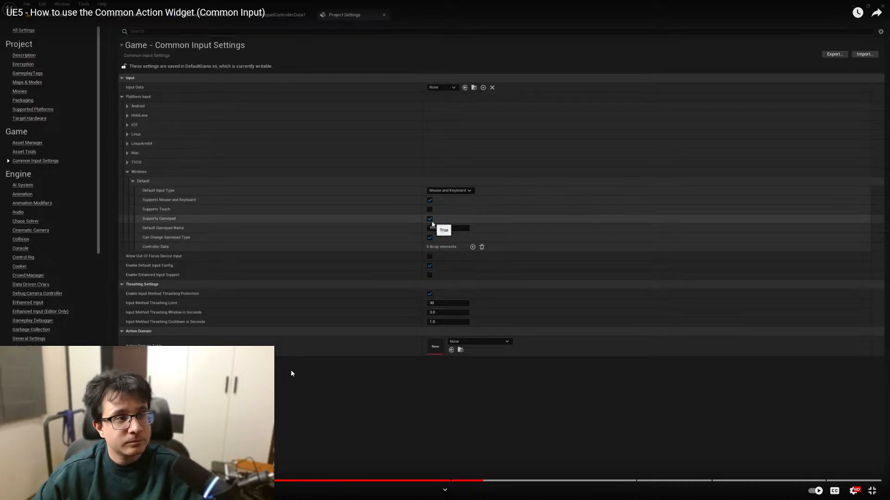
key(Escape)
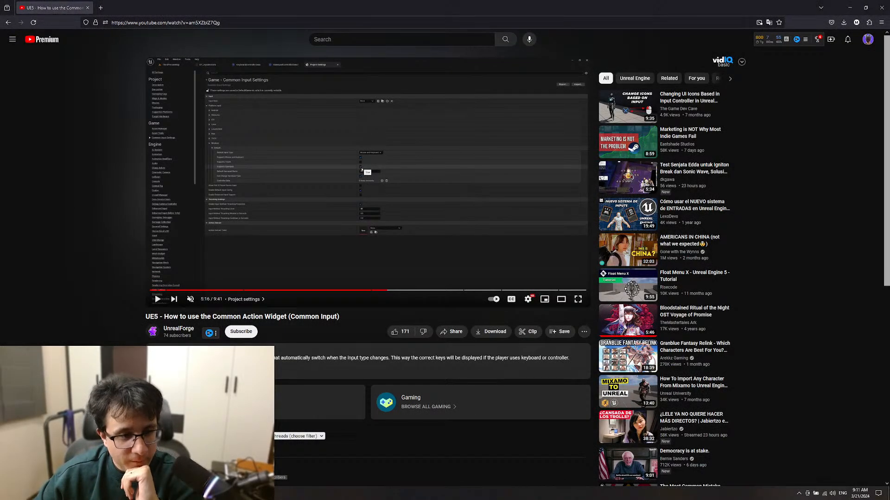
Step: Return to Unreal Editor, close the Editor Preferences and reopen the project's Common Input Settings
key(alt+Tab)
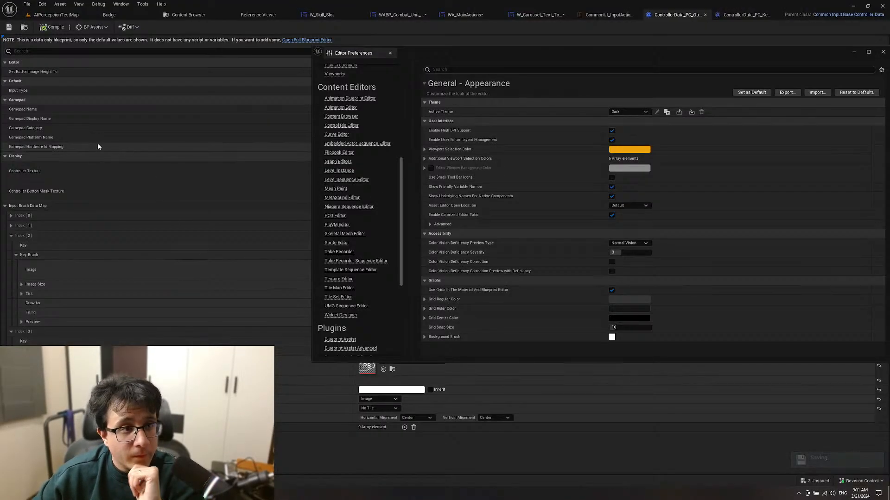
scroll(373, 201, up, 10)
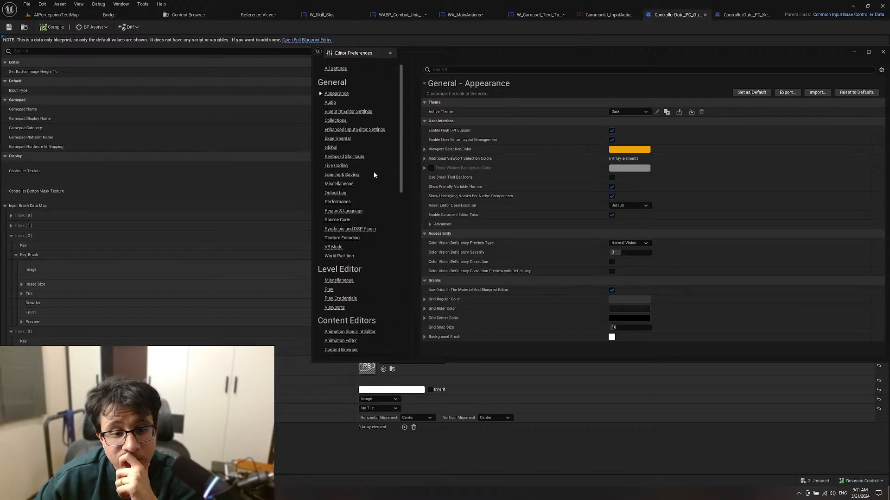
click(389, 54)
click(42, 4)
click(72, 90)
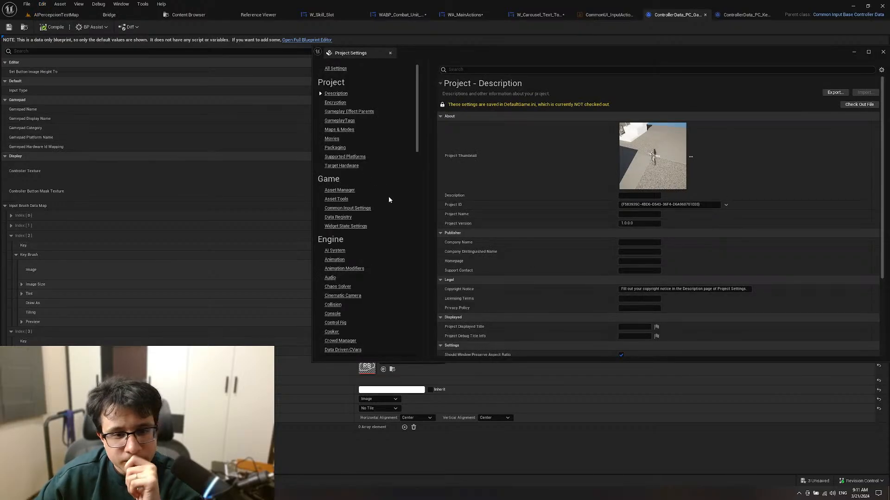
click(371, 209)
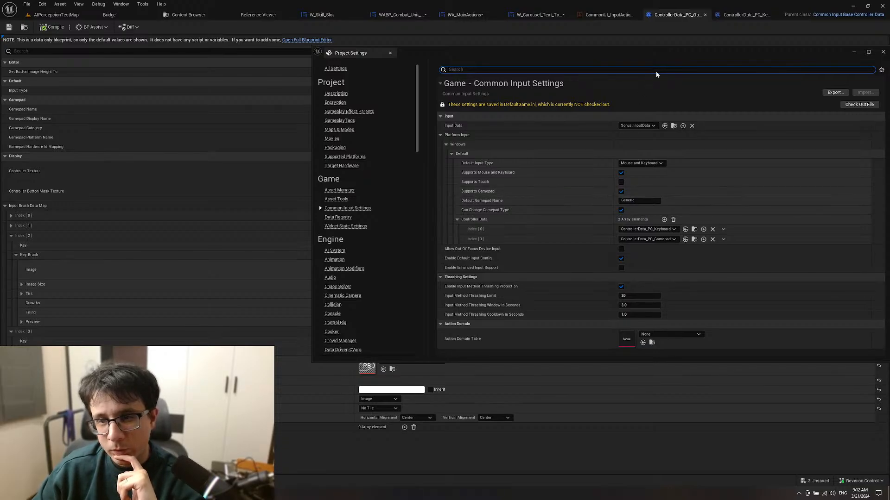
Step: Locate the gamepad controller data asset in the content browser and check the Default Gamepad Name without changing it
drag(671, 51, 474, 69)
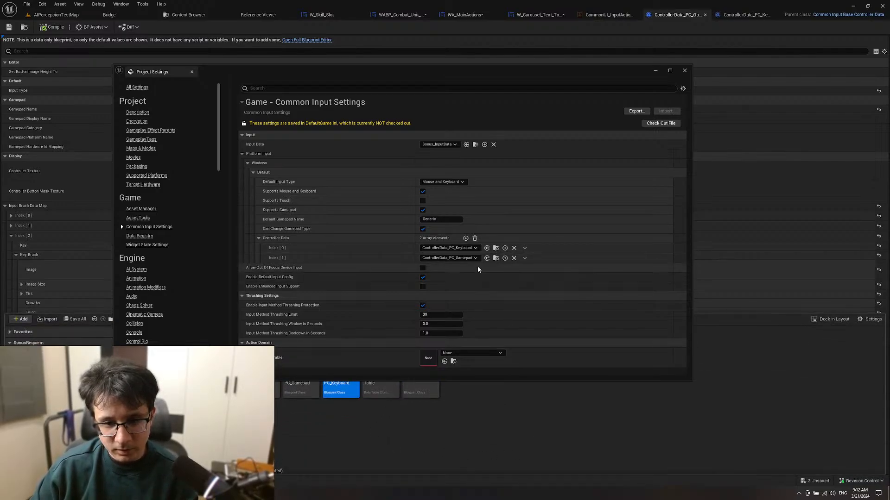
click(495, 259)
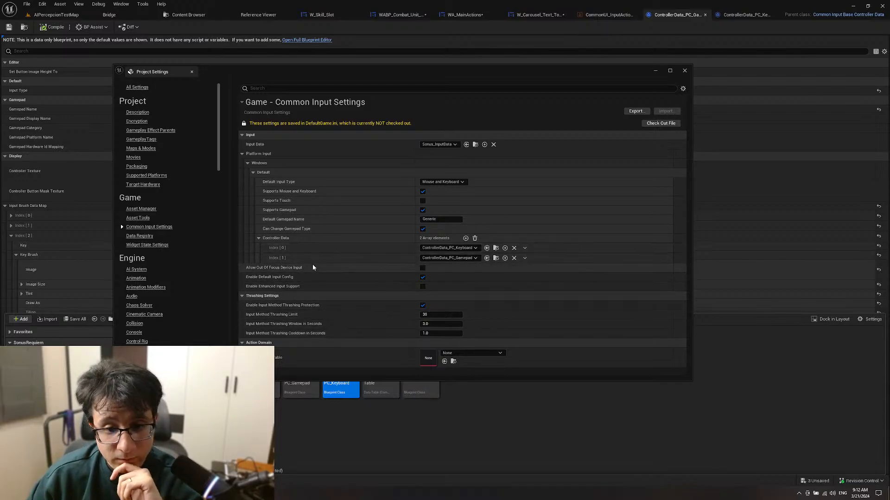
click(454, 218)
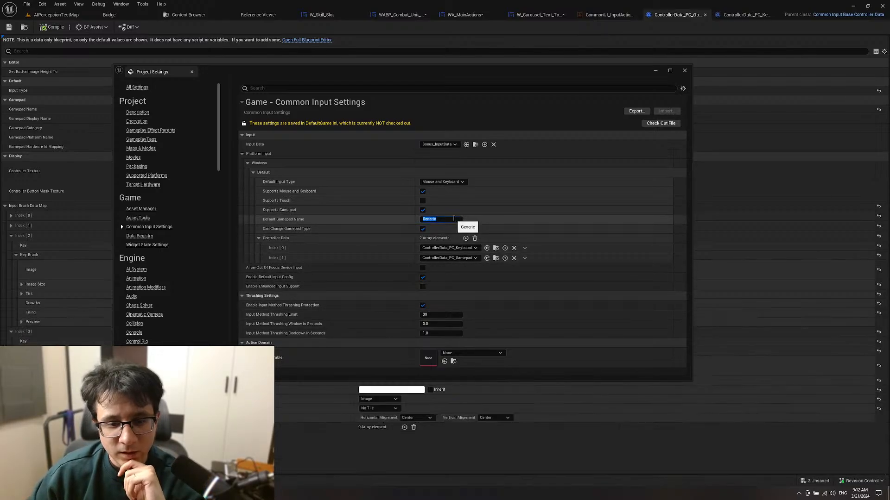
click(454, 219)
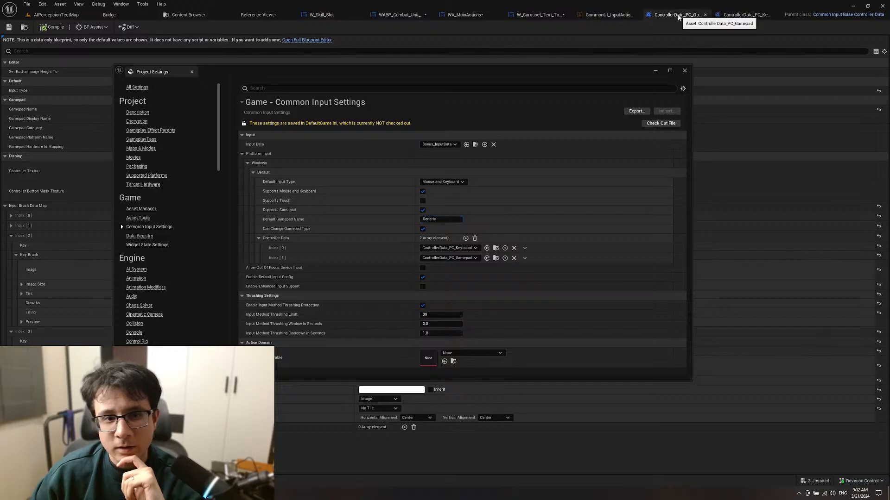
Step: Compare the Common Input Settings with the gamepad controller data, and open the keyboard controller data asset
drag(669, 69, 687, 269)
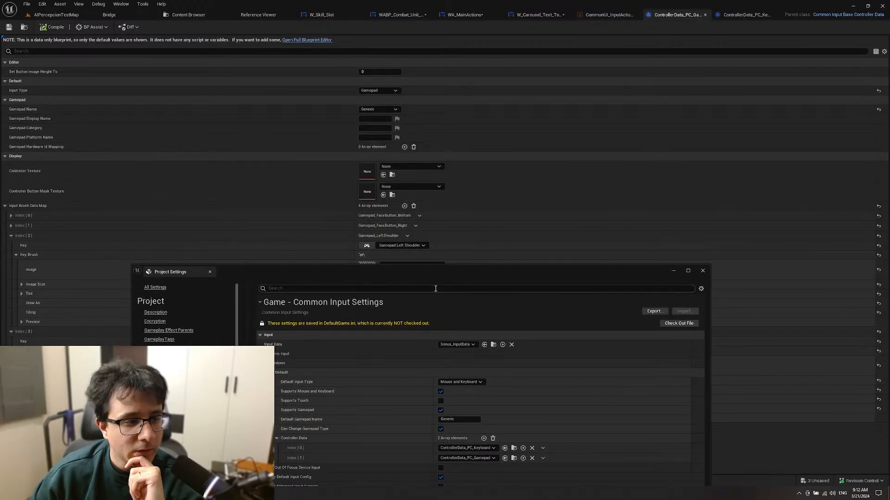
drag(535, 288, 497, 126)
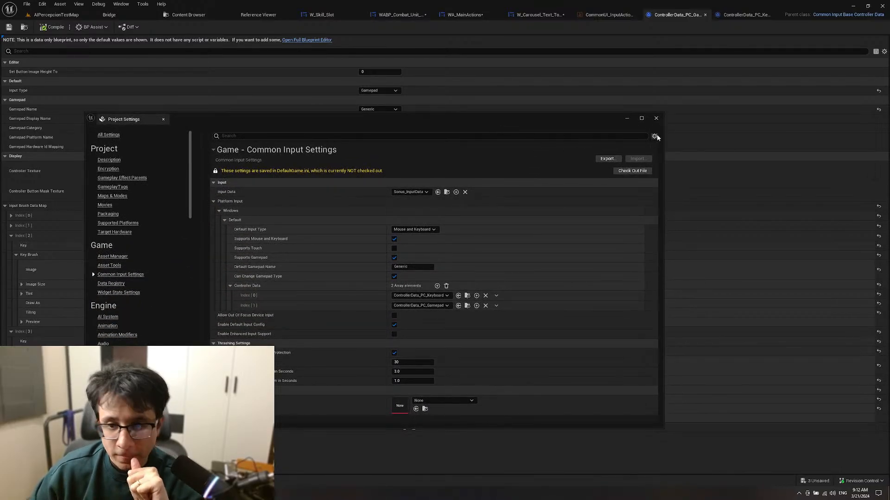
click(739, 15)
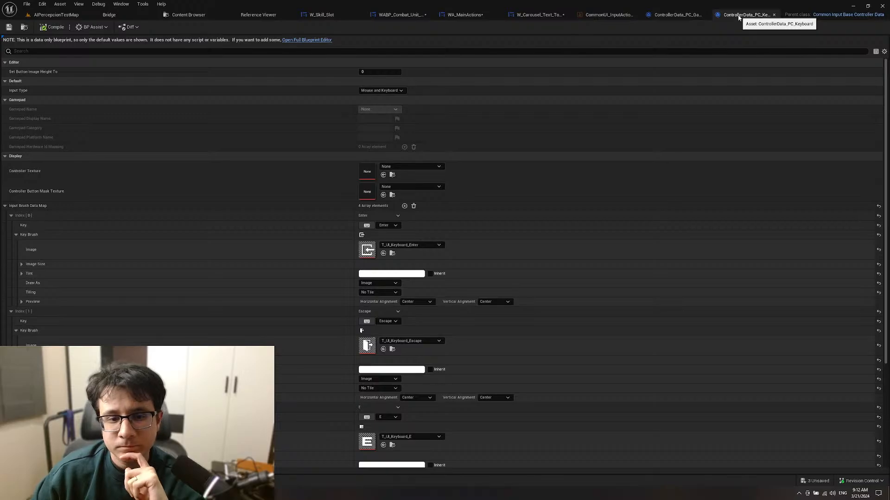
Step: Close the gamepad and keyboard controller data assets and return to the W_Carousel_Text_Tooltip widget
click(680, 15)
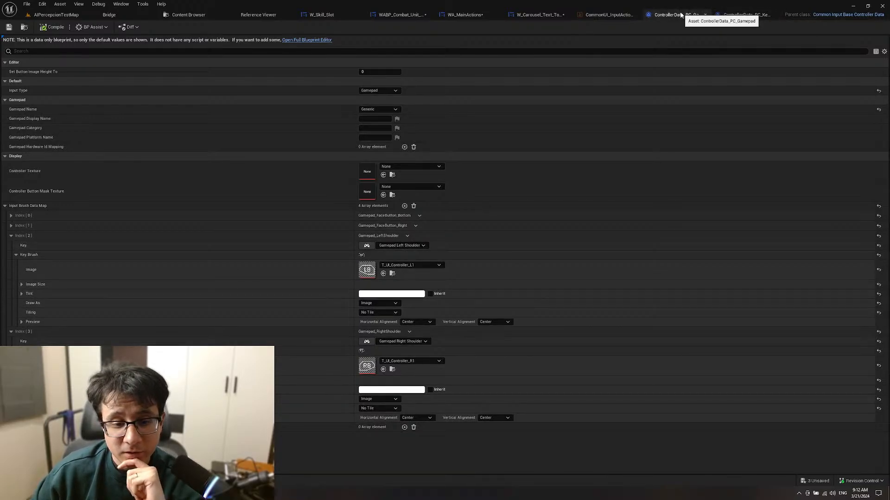
middle_click(680, 14)
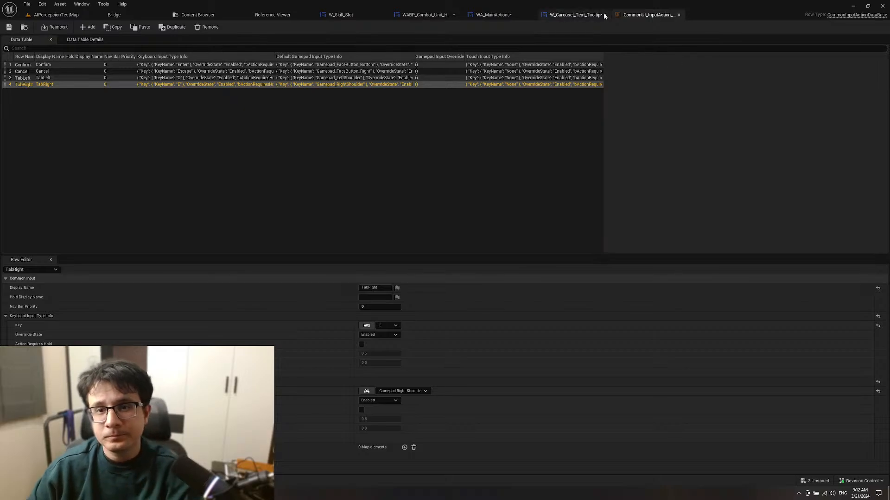
click(576, 15)
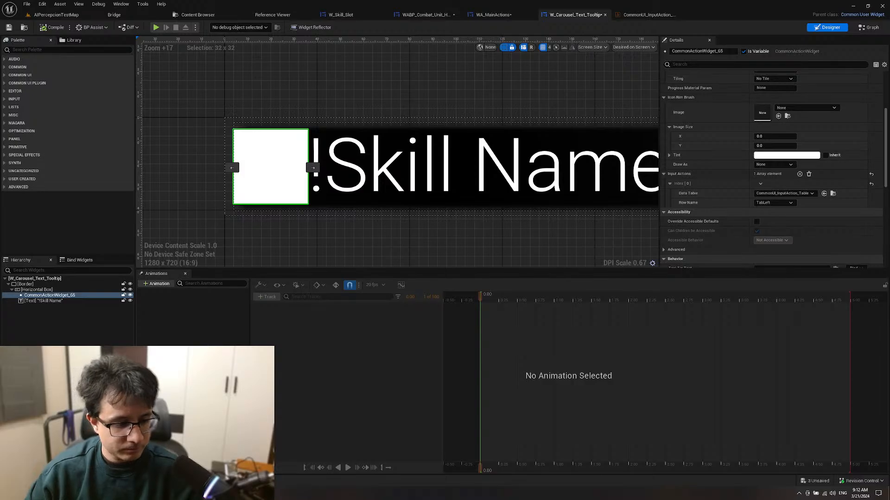
Step: Switch to the YouTube tutorial in full screen and skip from its project settings to where the HUD's Common Action Widget gets its input action
key(alt+Tab)
click(485, 216)
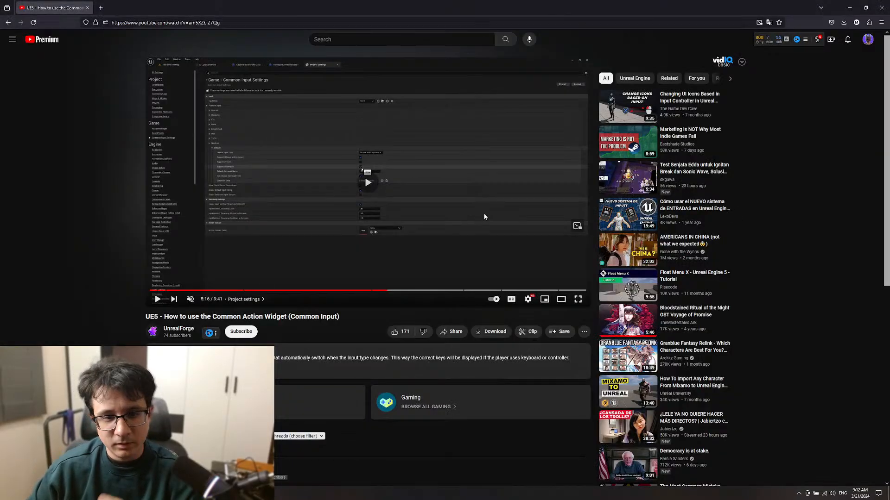
click(577, 300)
click(521, 483)
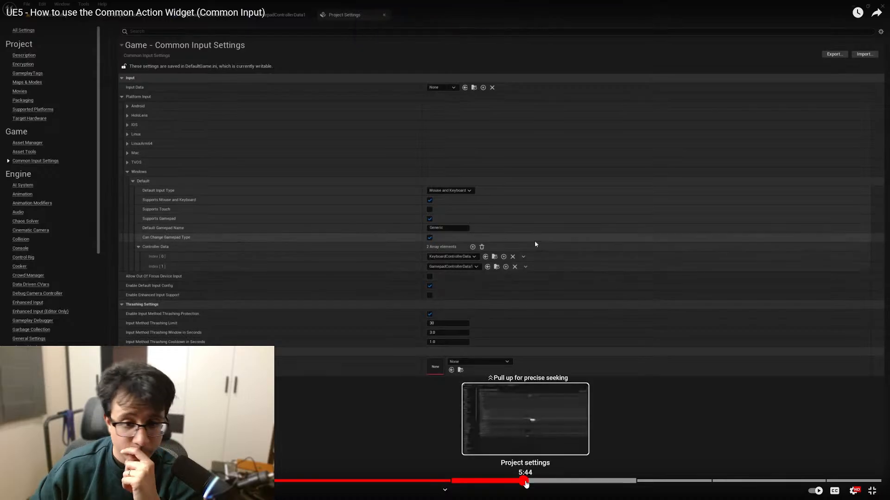
drag(527, 485, 585, 485)
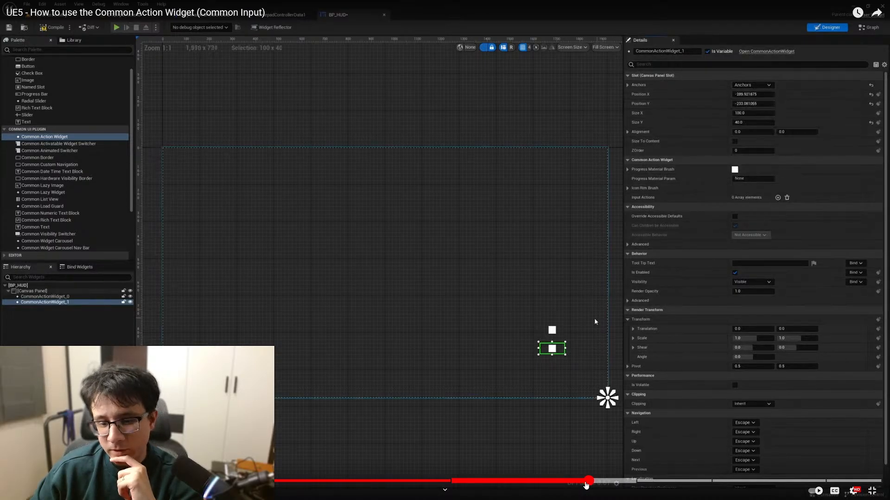
click(602, 485)
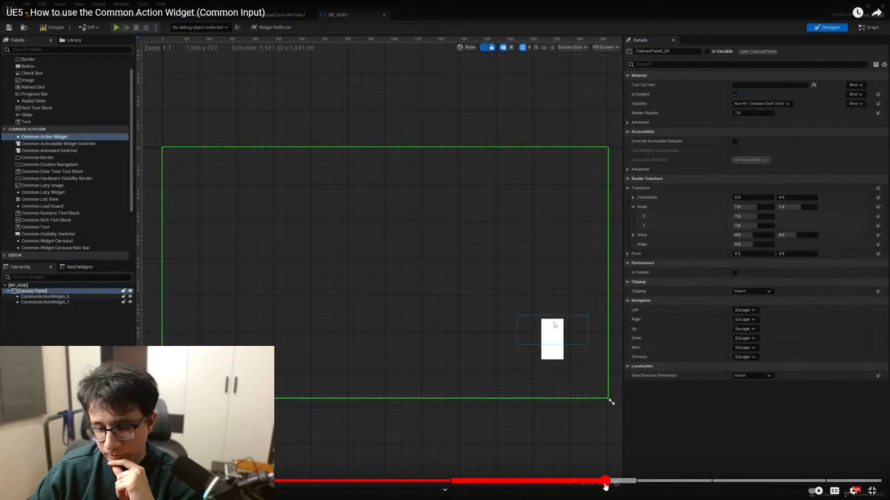
click(616, 485)
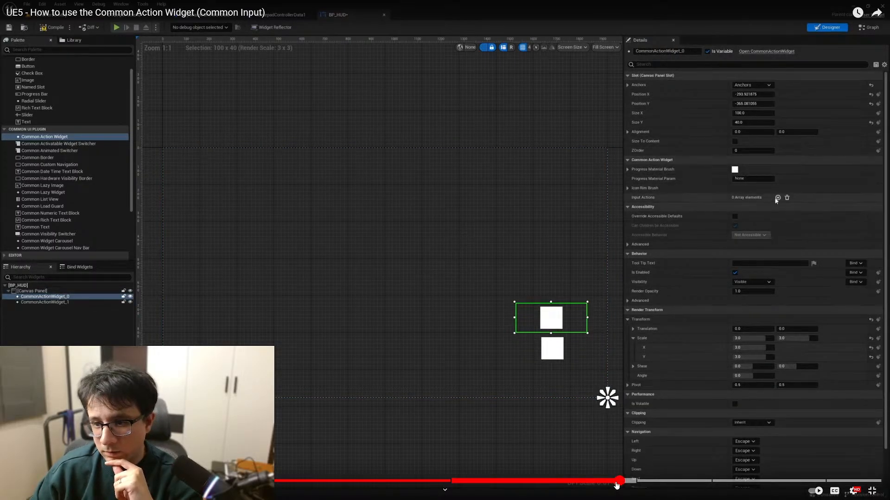
click(624, 484)
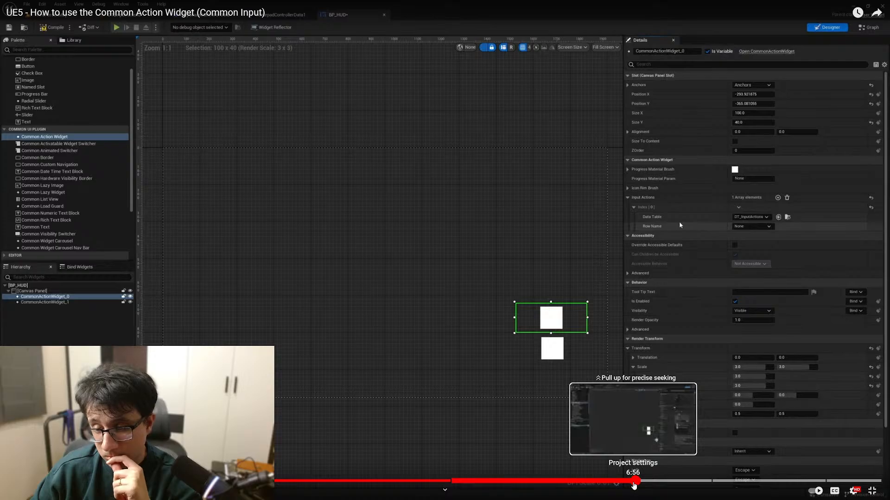
Step: Examine how the tutorial sets the input actions of the HUD's two Common Action Widgets, and leave full screen
drag(634, 485, 670, 483)
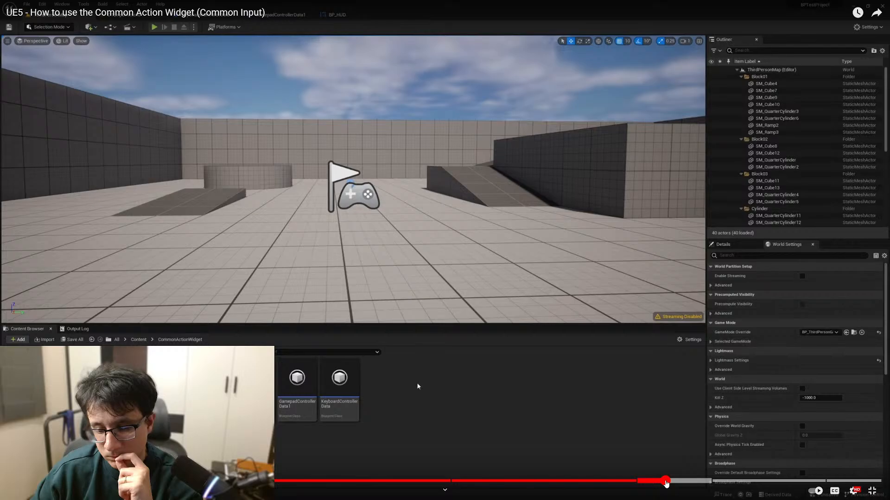
click(666, 484)
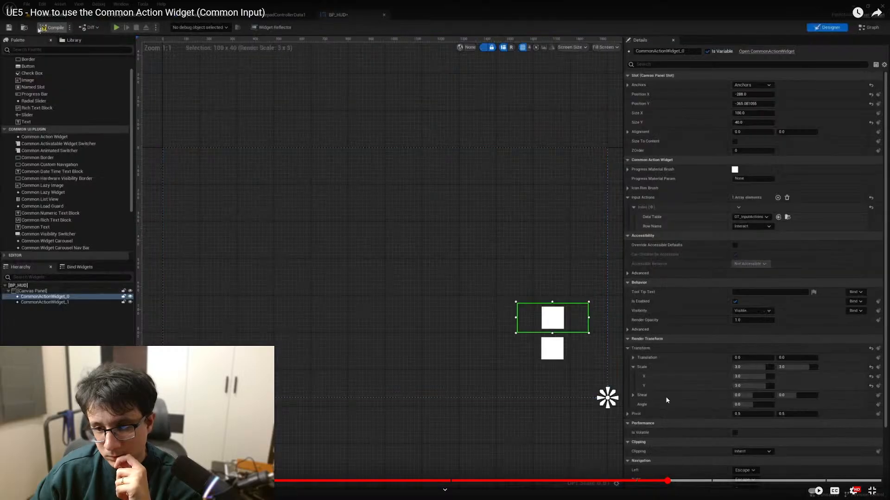
click(667, 371)
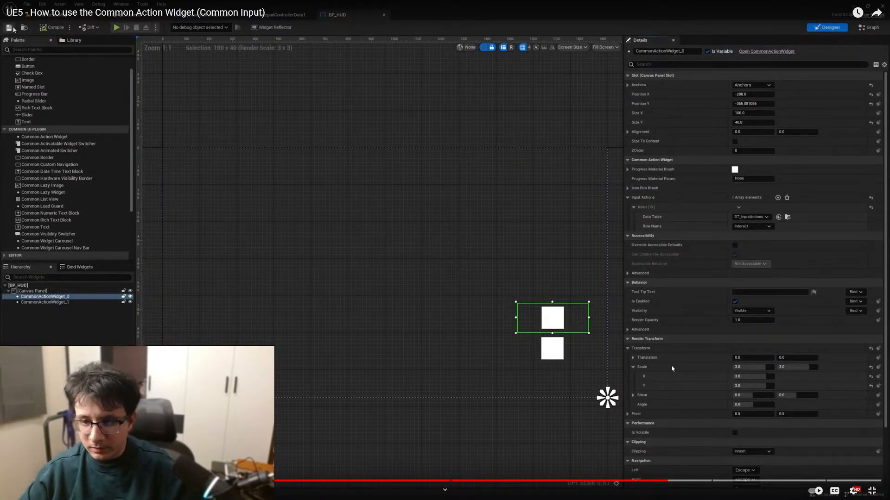
click(671, 365)
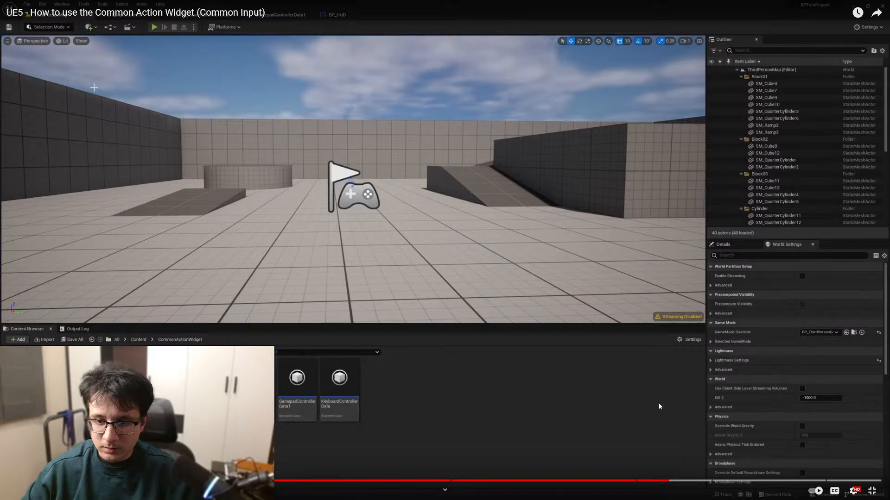
click(684, 484)
click(655, 483)
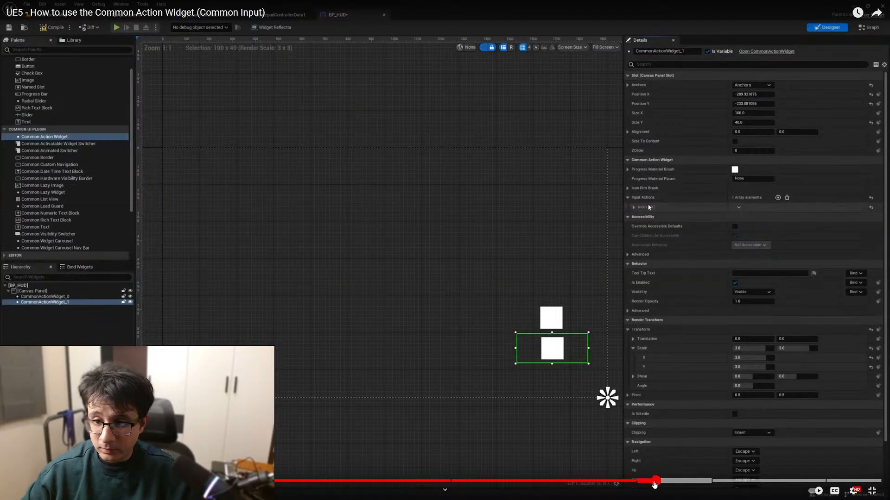
click(559, 318)
key(Escape)
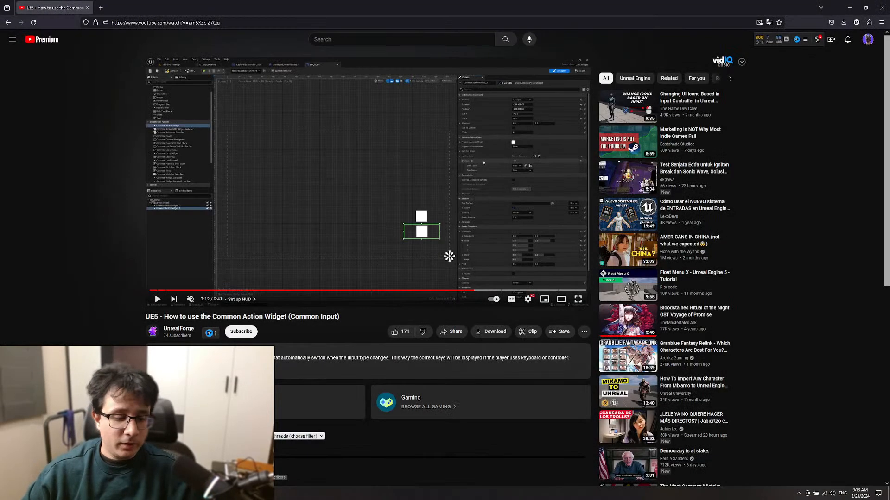
Step: Return to Unreal Editor and set the input action row name of the tooltip's Common Action Widget to Confirm
key(alt+Tab)
scroll(328, 228, down, 3)
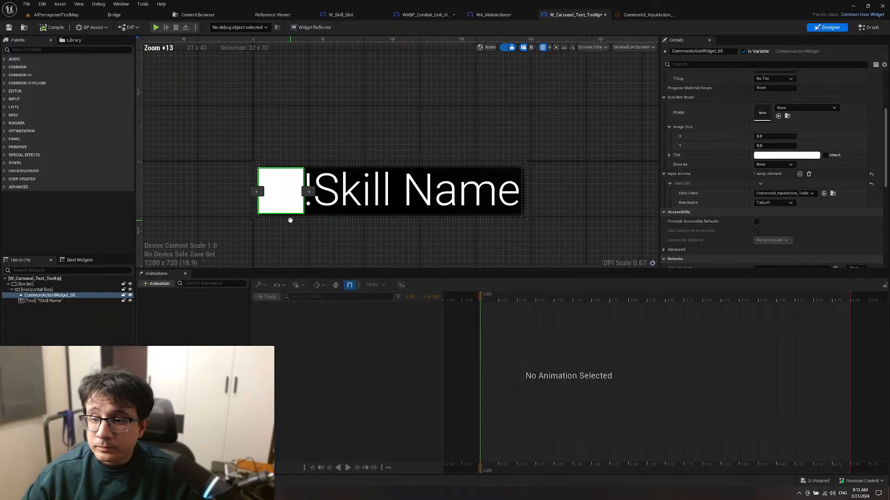
scroll(296, 219, up, 2)
right_drag(296, 220, 322, 185)
scroll(369, 205, down, 2)
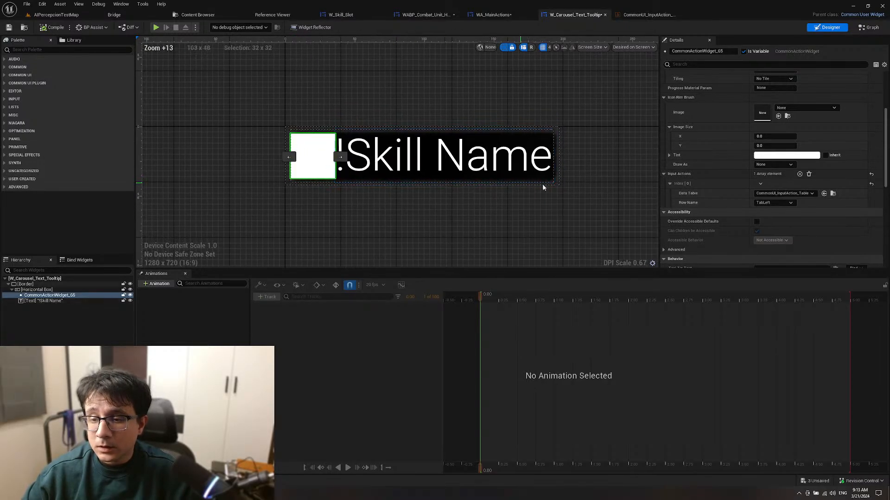
click(775, 205)
click(773, 224)
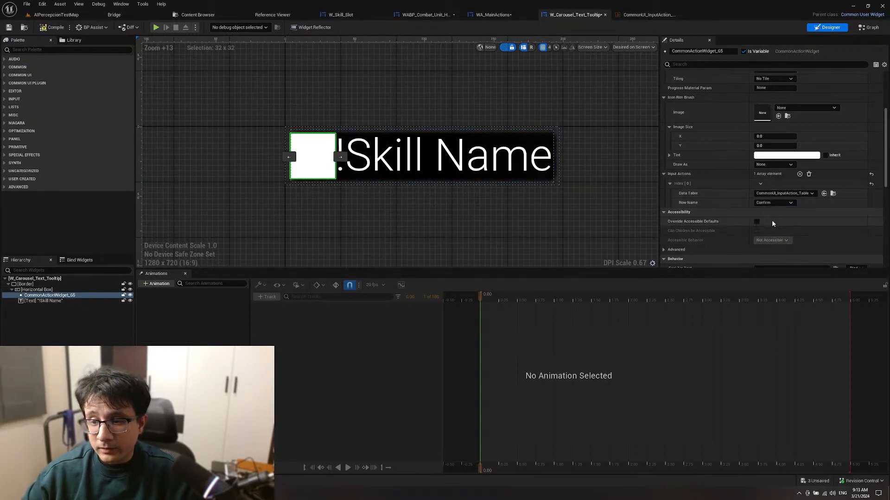
Step: Play-test AIPercepcionTestMap to check the input icon in the skill tooltip, and stop the session
click(66, 15)
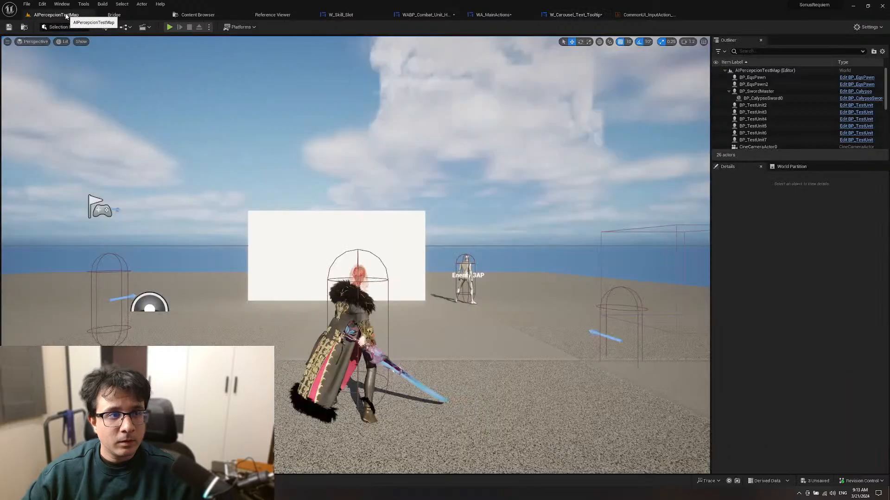
click(169, 27)
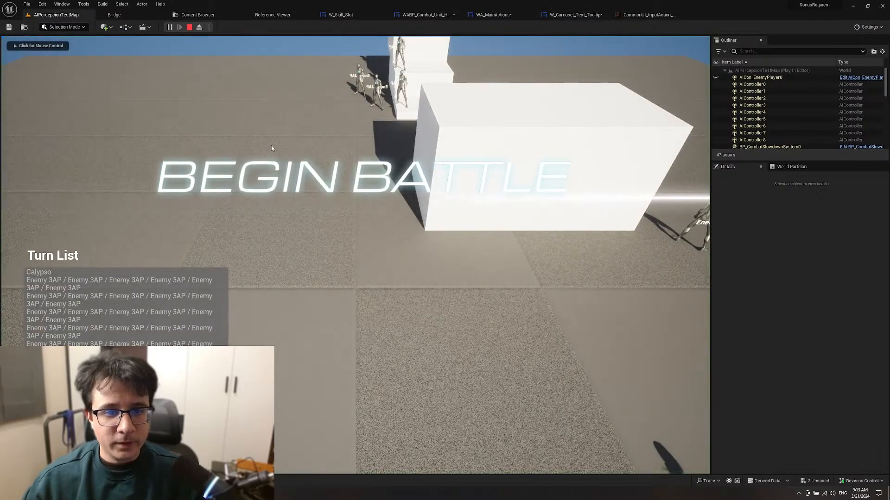
key(w)
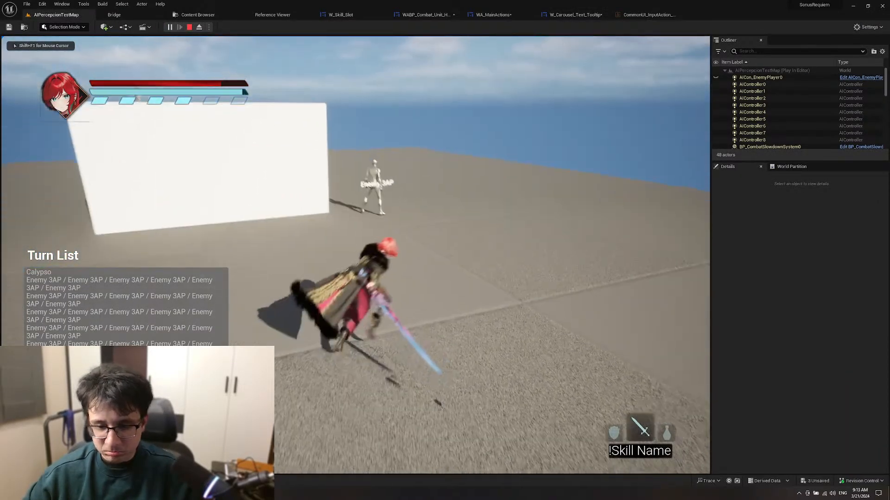
key(e)
key(Escape)
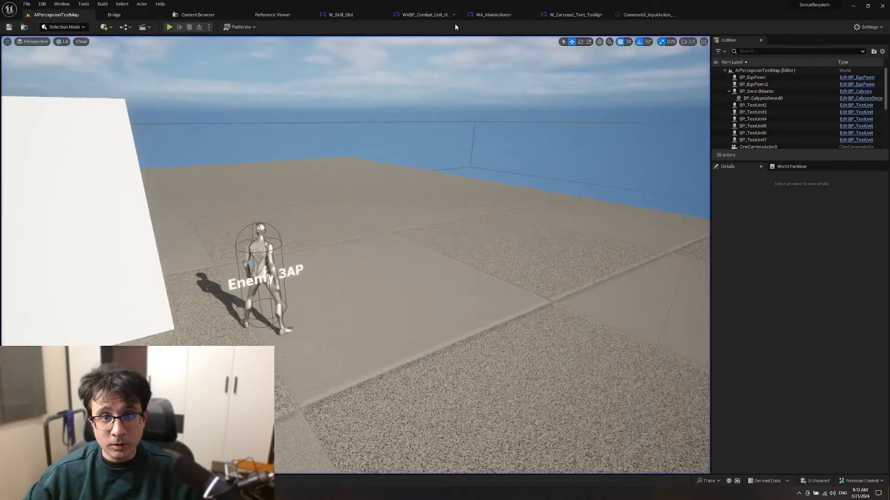
Step: Check the tooltip in WA_MainActions and delete the Common Action Widget from W_Carousel_Text_Tooltip
click(493, 14)
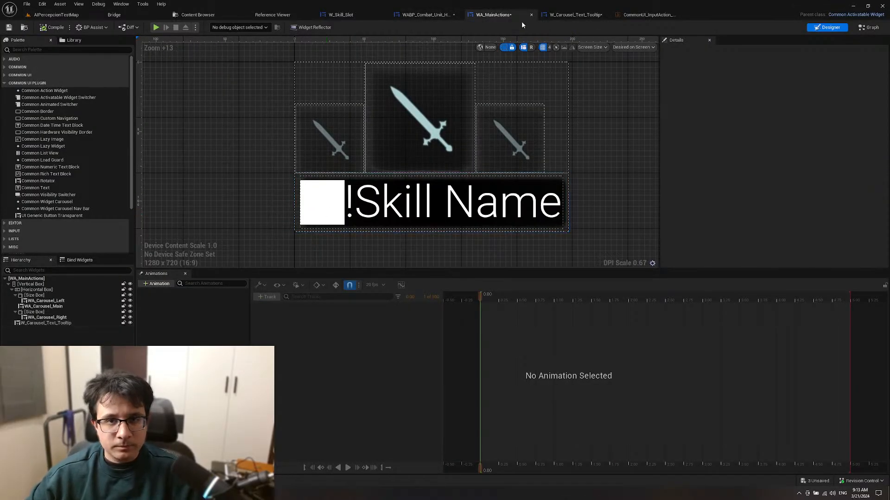
click(575, 16)
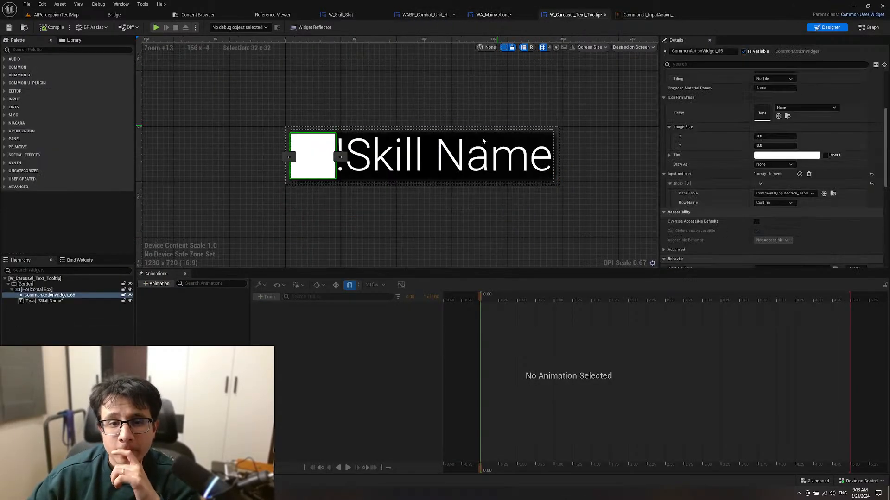
scroll(693, 198, up, 5)
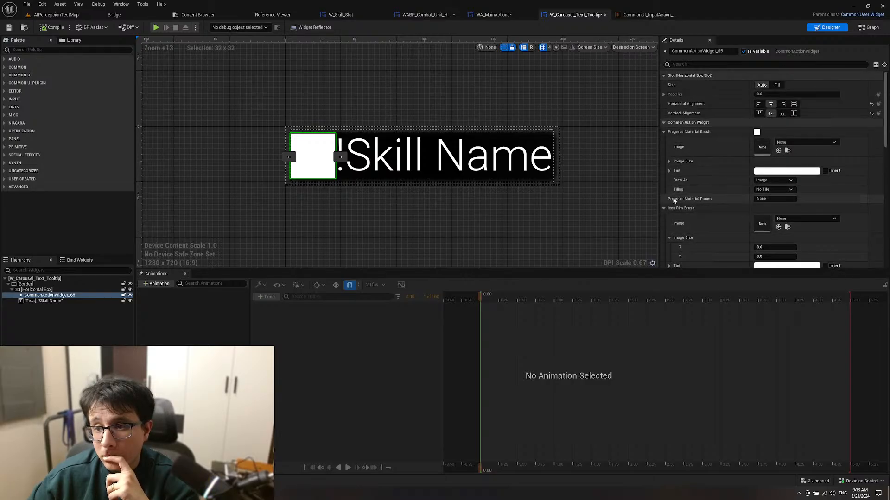
right_drag(358, 225, 389, 224)
key(Delete)
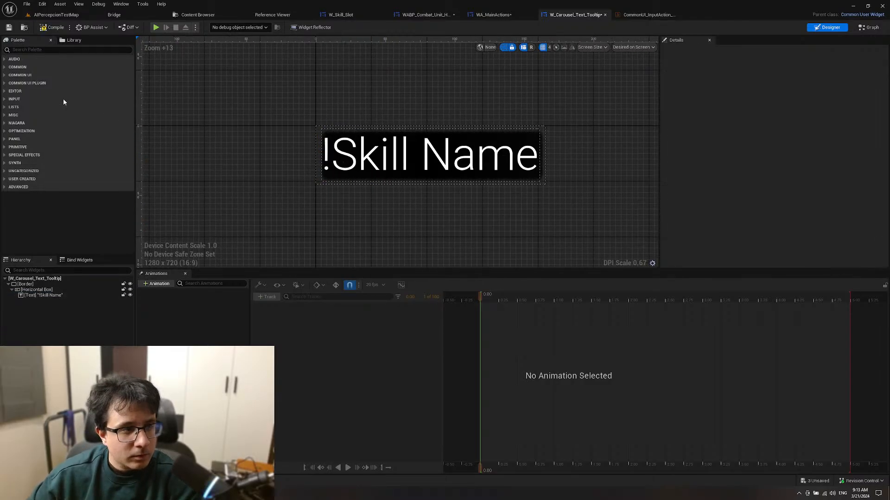
Step: Add a new Common Action Widget to the tooltip's Horizontal Box and place it before the skill name text
click(12, 82)
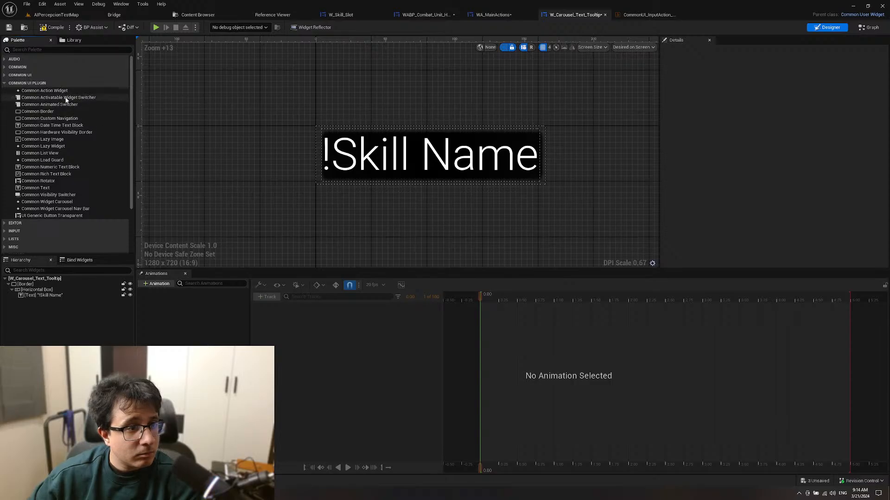
drag(60, 91, 36, 291)
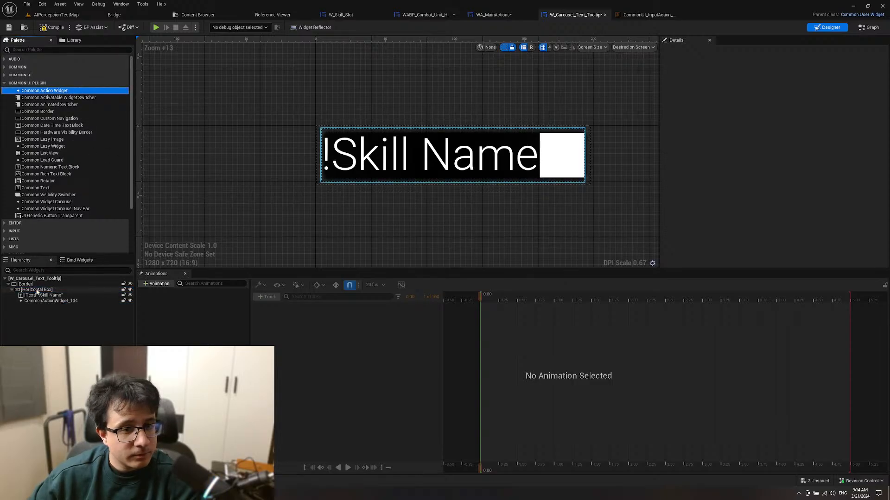
click(38, 296)
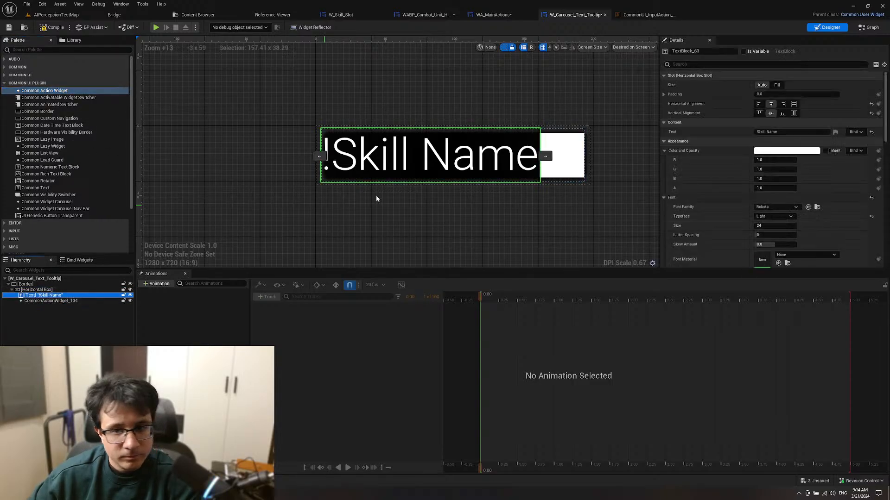
click(546, 157)
click(343, 151)
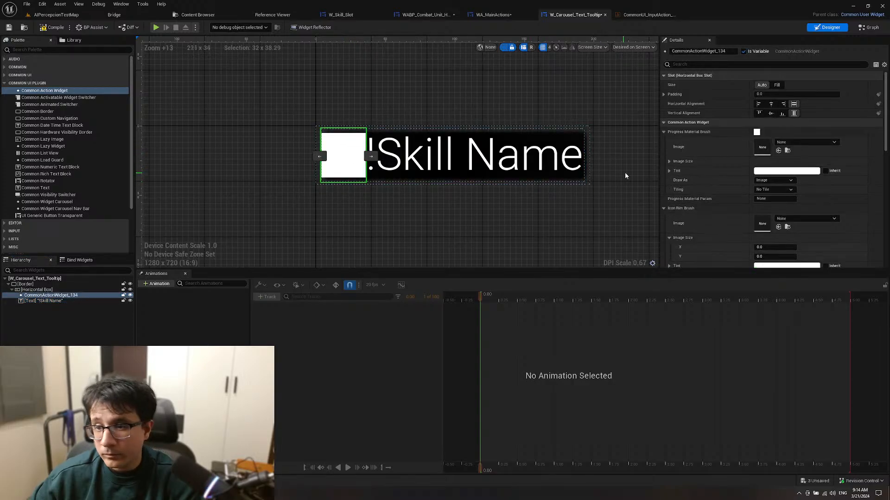
Step: Compile the tooltip widget without any input action assigned and briefly play-test AIPercepcionTestMap
scroll(767, 164, down, 5)
scroll(766, 164, down, 1)
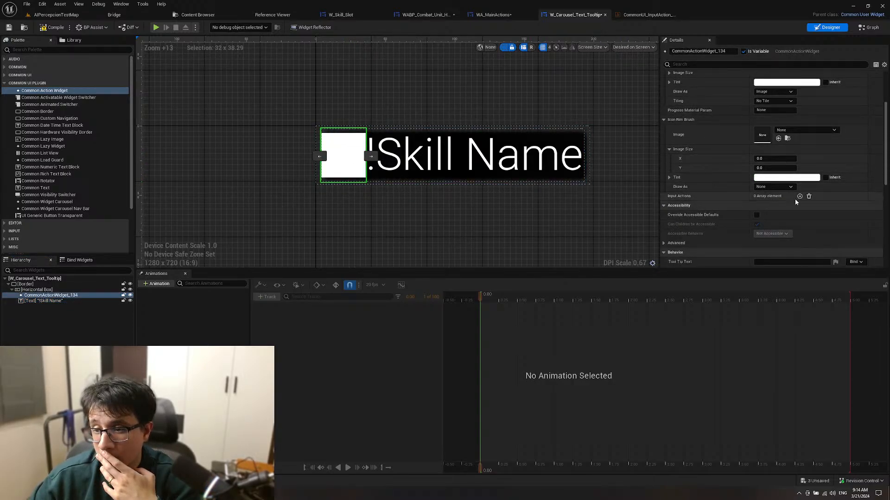
click(47, 30)
click(69, 15)
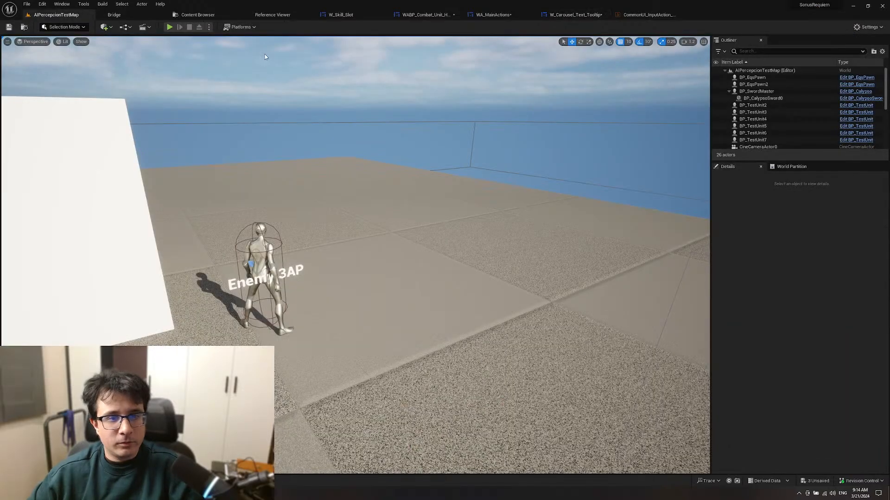
click(169, 27)
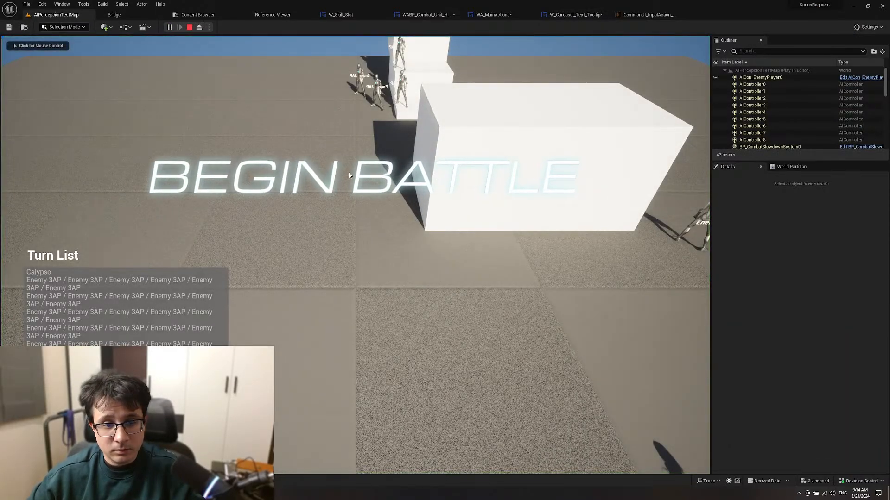
key(Escape)
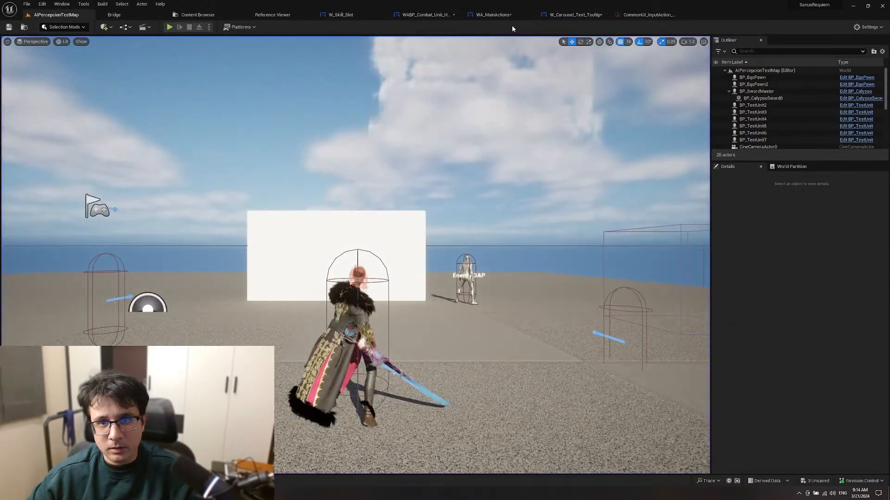
Step: Add an input action entry to the Common Action Widget in W_Carousel_Text_Tooltip and set its data table to OLD_InputAction_Table
click(570, 15)
click(775, 187)
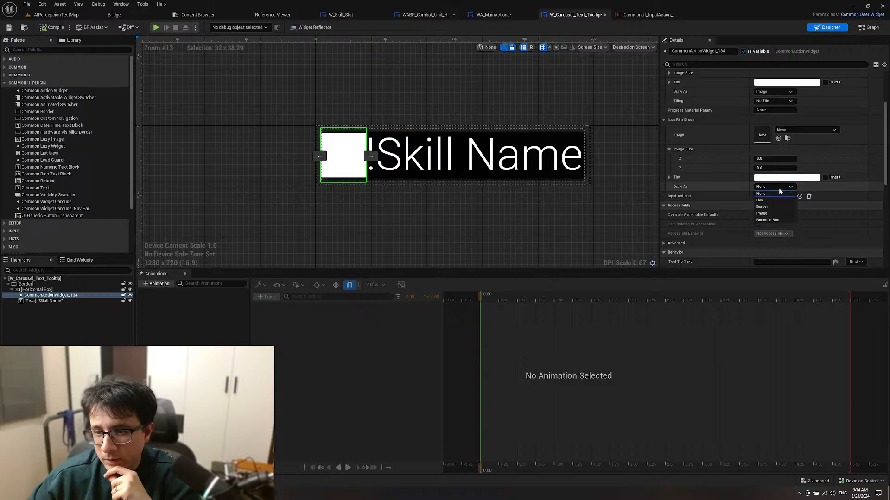
click(780, 194)
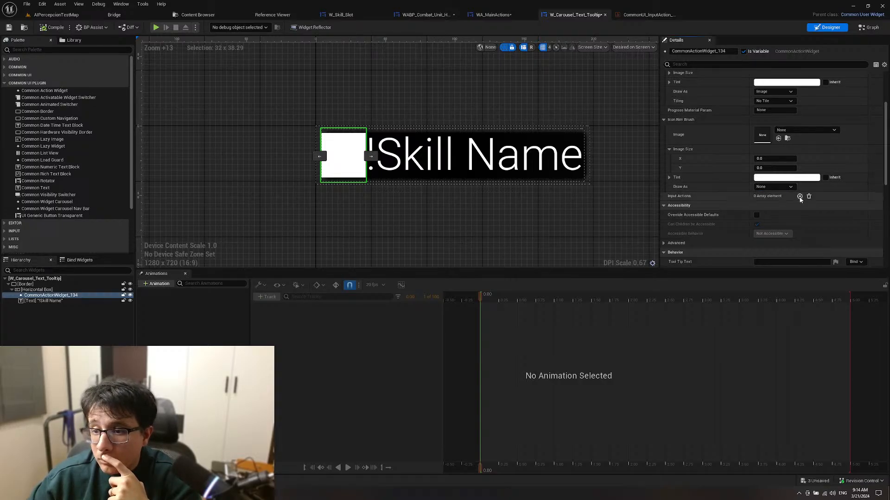
click(799, 196)
click(670, 206)
click(763, 215)
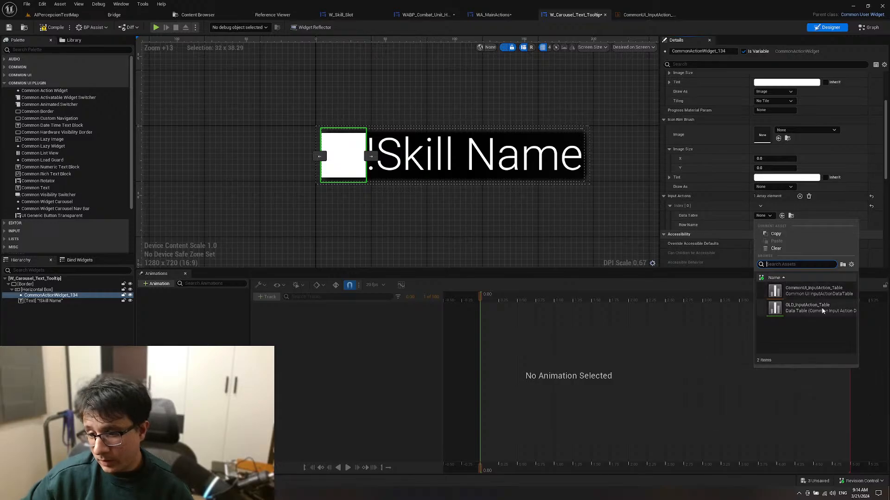
click(807, 307)
Step: Locate OLD_InputAction_Table in the project's content and check its asset details and available actions
click(821, 216)
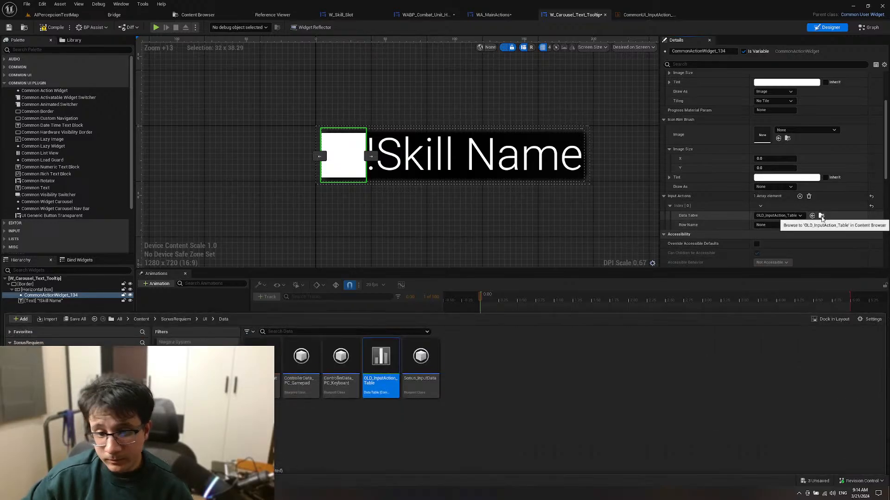
right_click(380, 393)
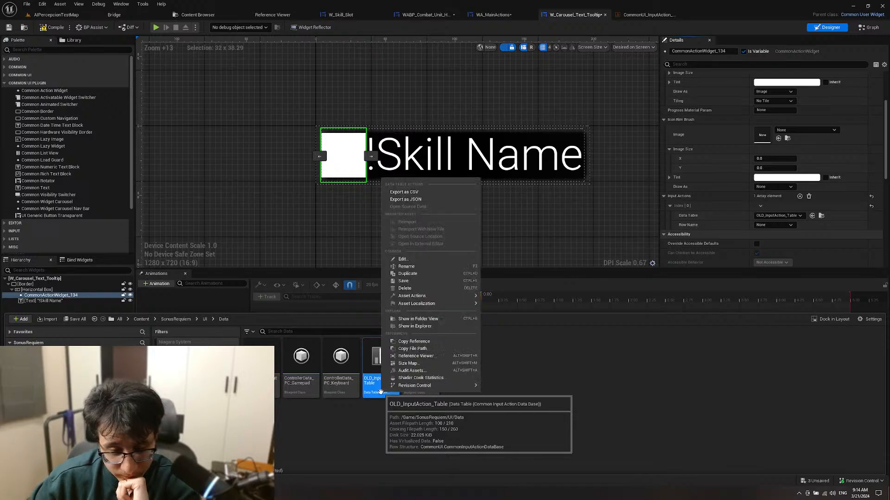
click(380, 425)
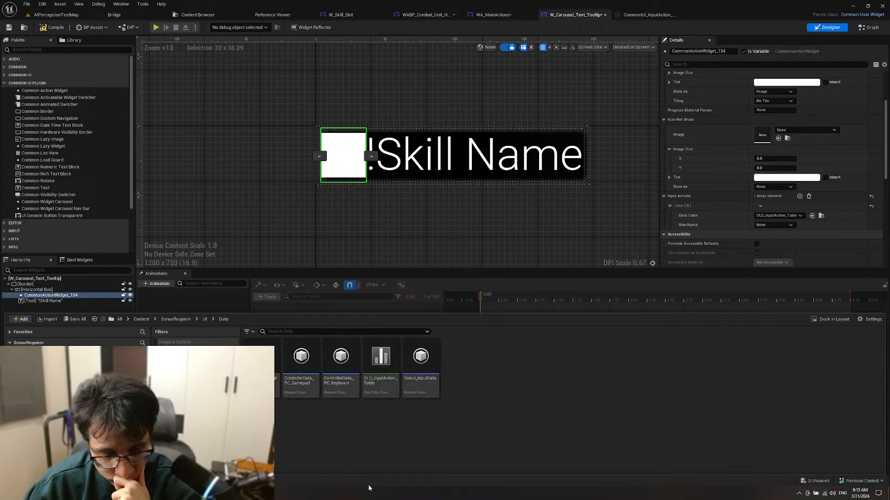
right_click(448, 432)
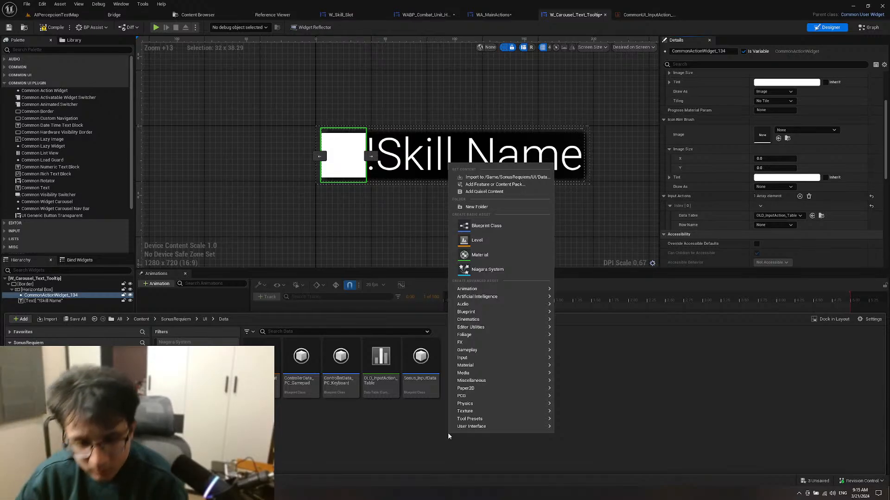
mouse_move(501, 429)
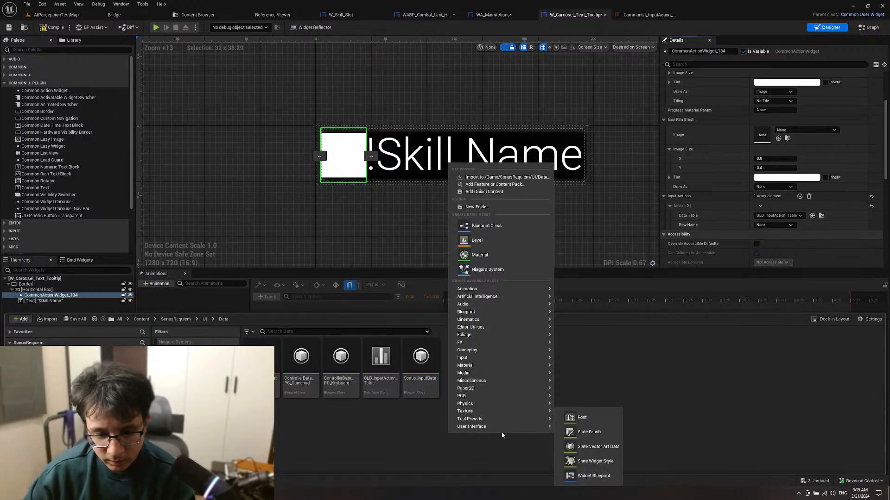
click(504, 226)
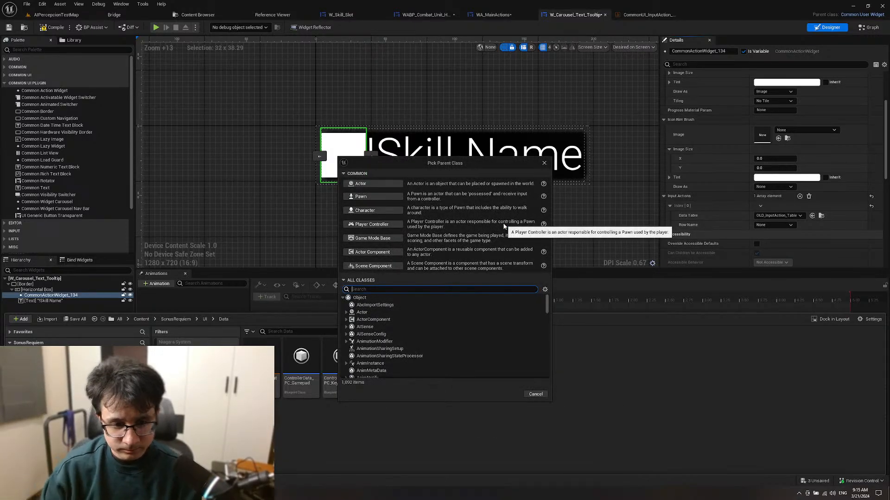
text(Common Input A)
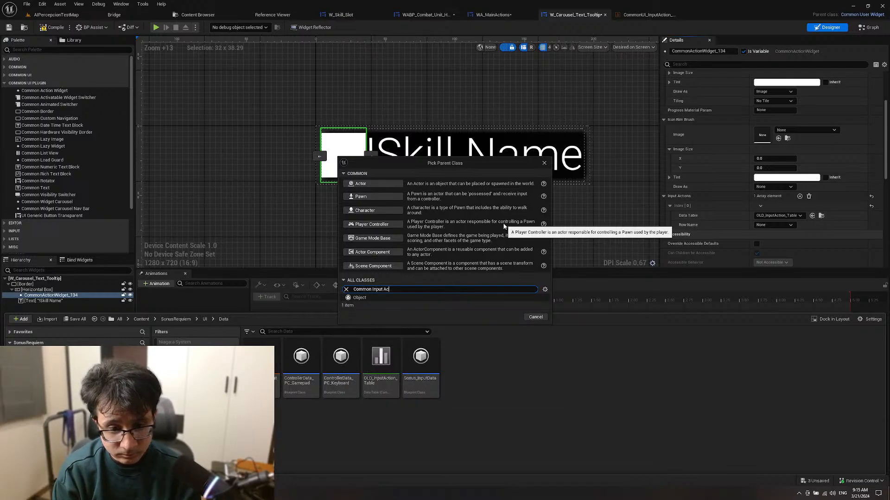
key(BackSpace)
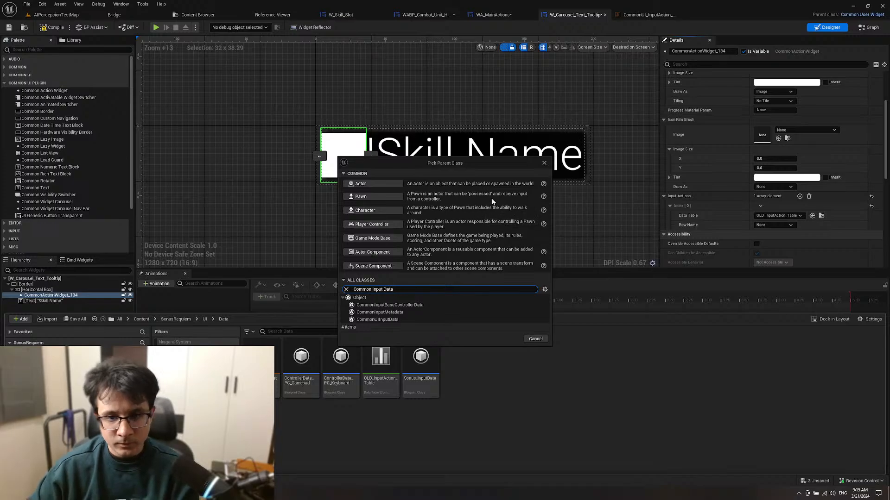
click(544, 163)
Step: Create a new Data Table in the UI Data folder using the CommonInputActionDataBase row structure
right_click(493, 368)
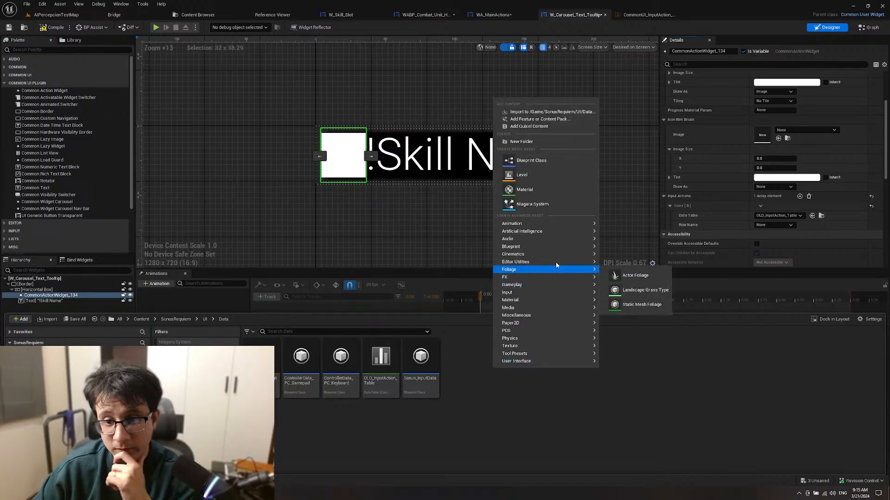
mouse_move(560, 254)
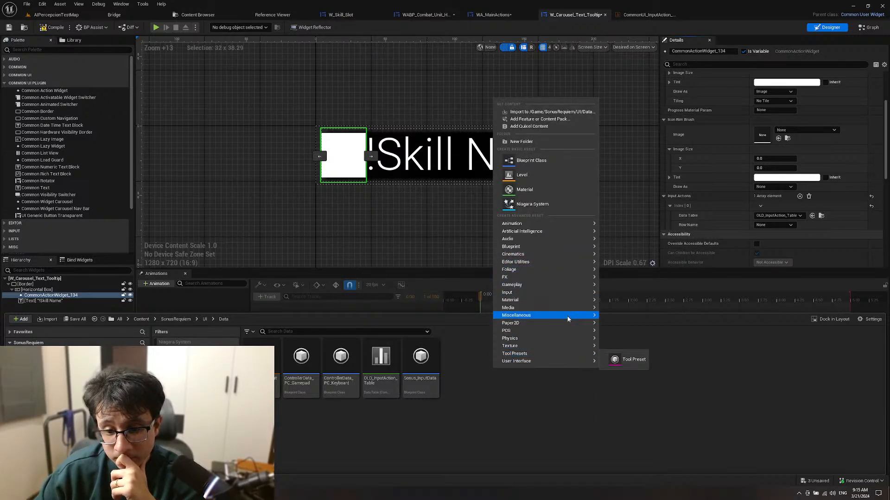
mouse_move(568, 318)
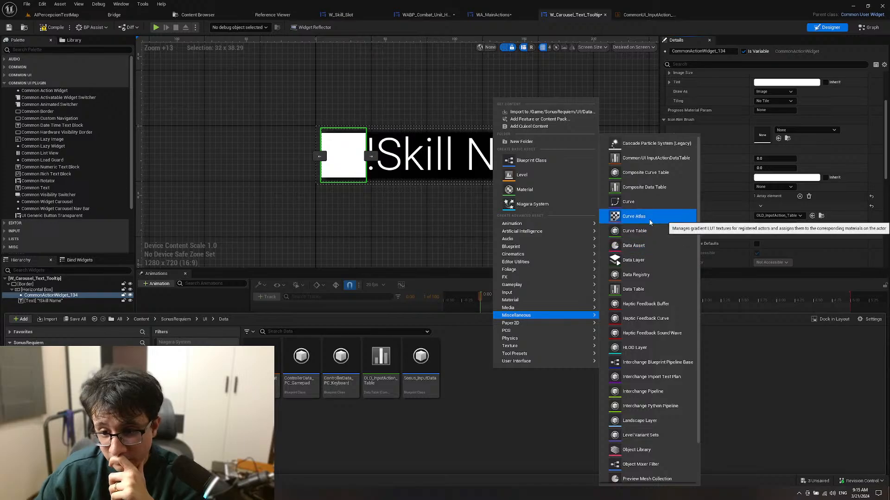
click(642, 290)
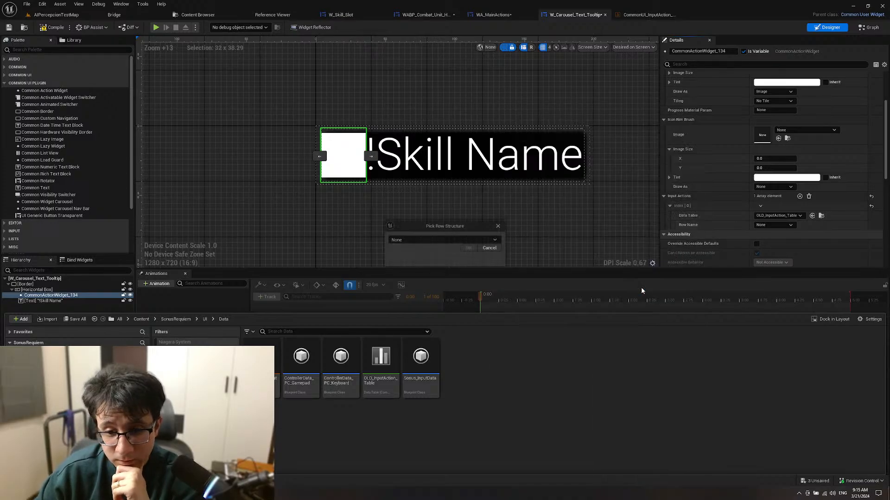
click(443, 241)
scroll(457, 297, down, 1)
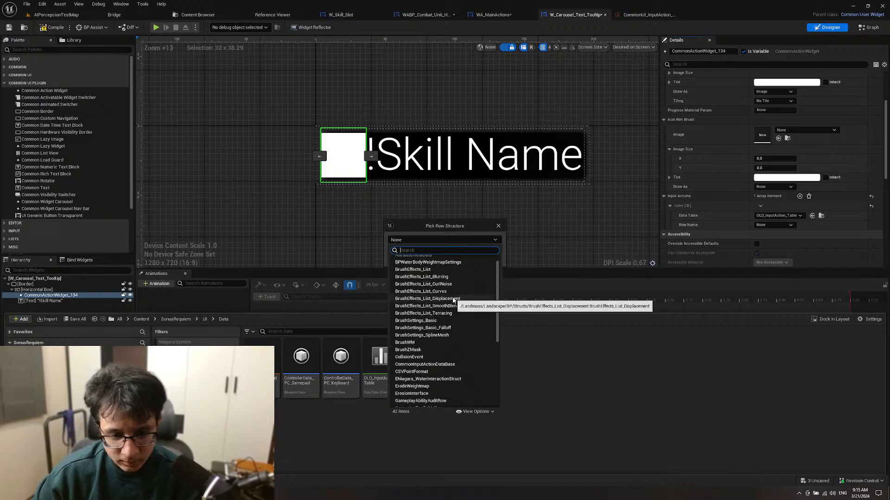
click(444, 365)
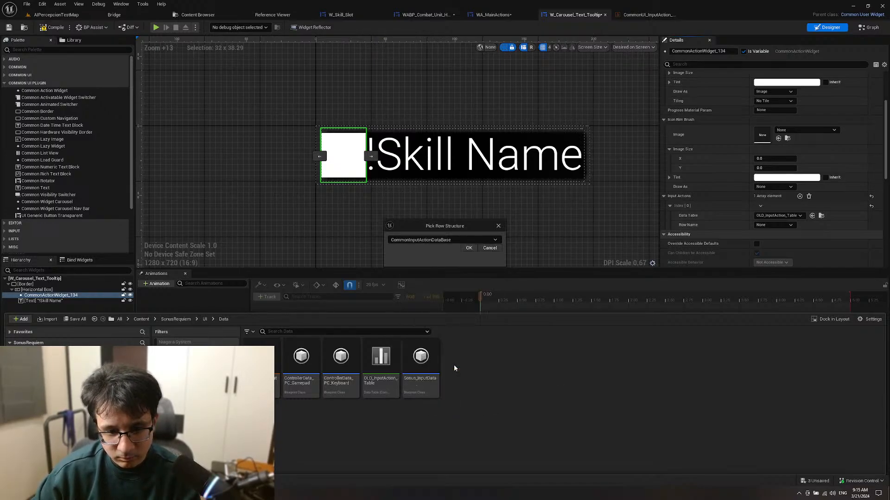
click(468, 248)
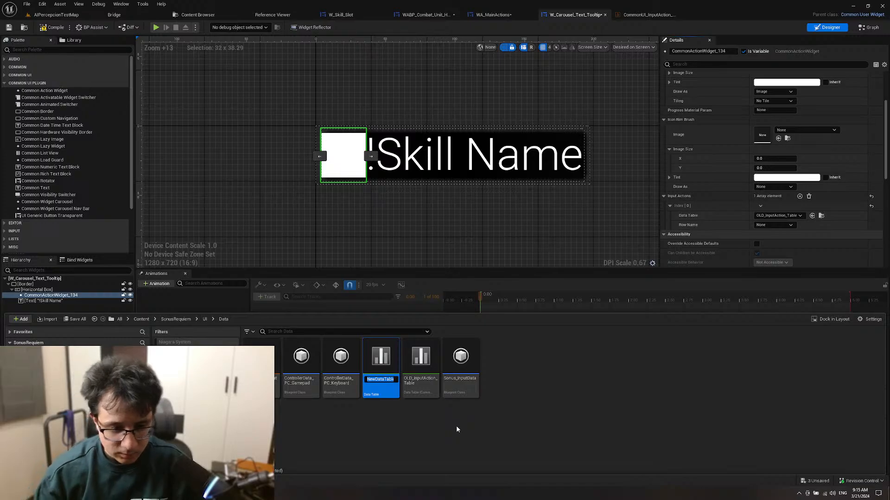
Step: Name the new data table Common_UI_DataBase
text(Common)
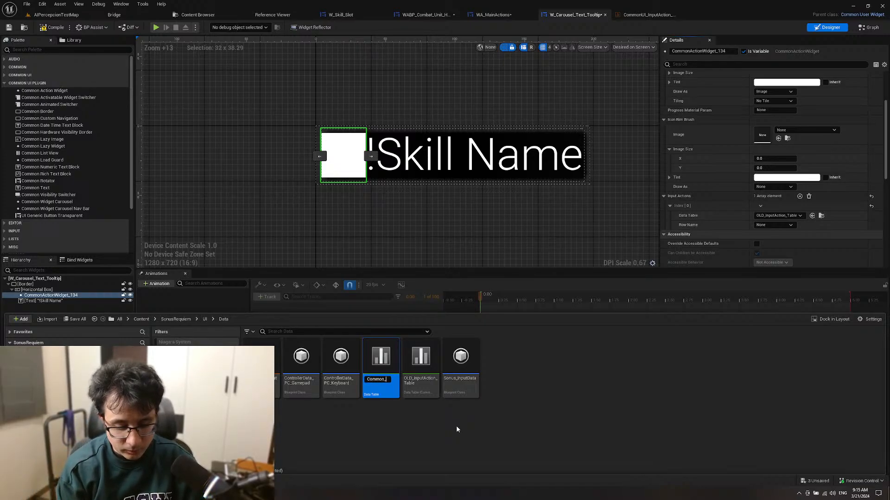
text(_UI_)
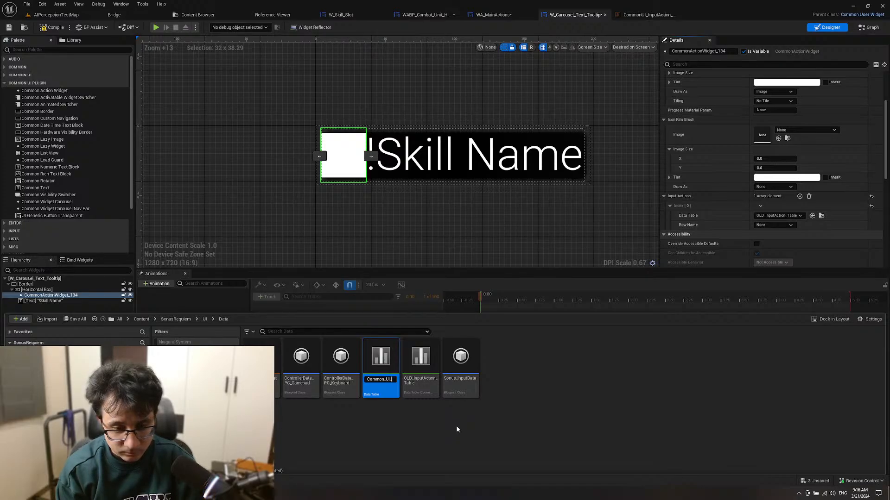
text(DataBase)
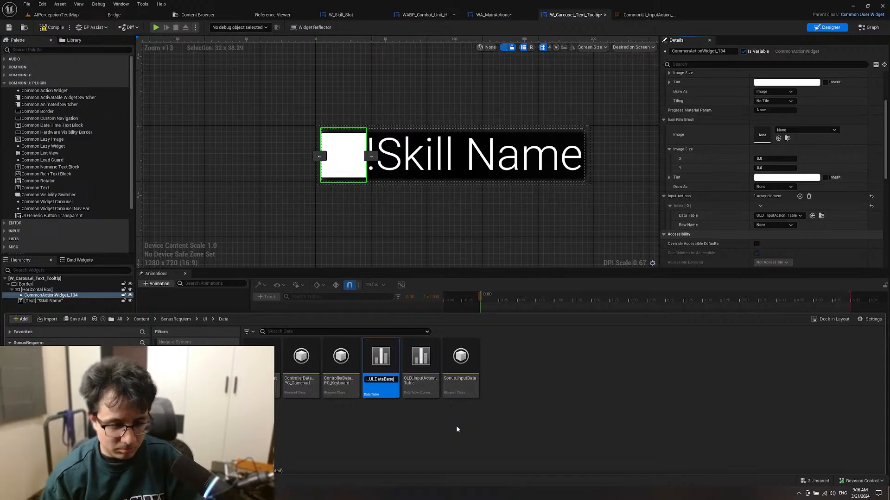
key(Return)
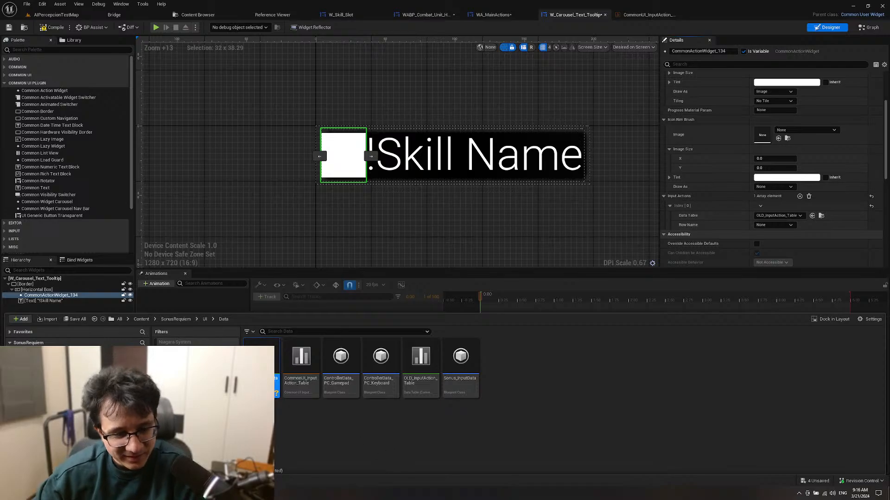
Step: Open Common_UI_DataBase and inspect the Confirm row in CommonUI_InputAction_Table as a reference
click(309, 385)
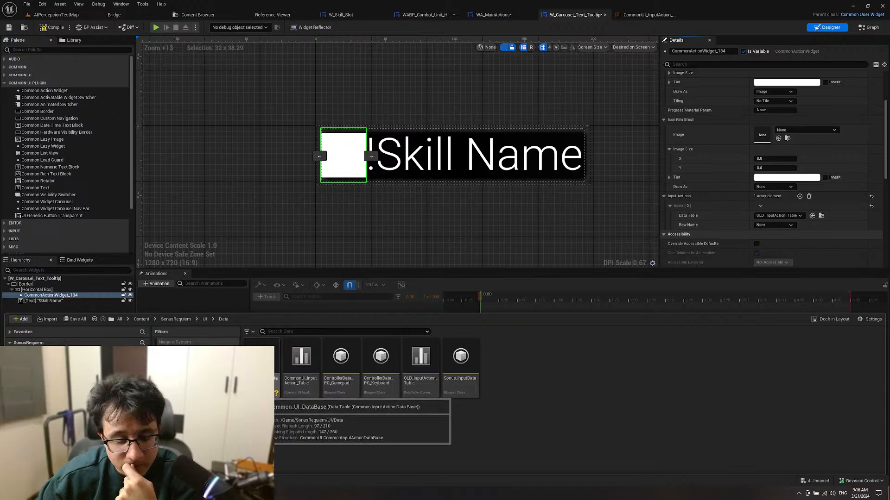
double_click(259, 371)
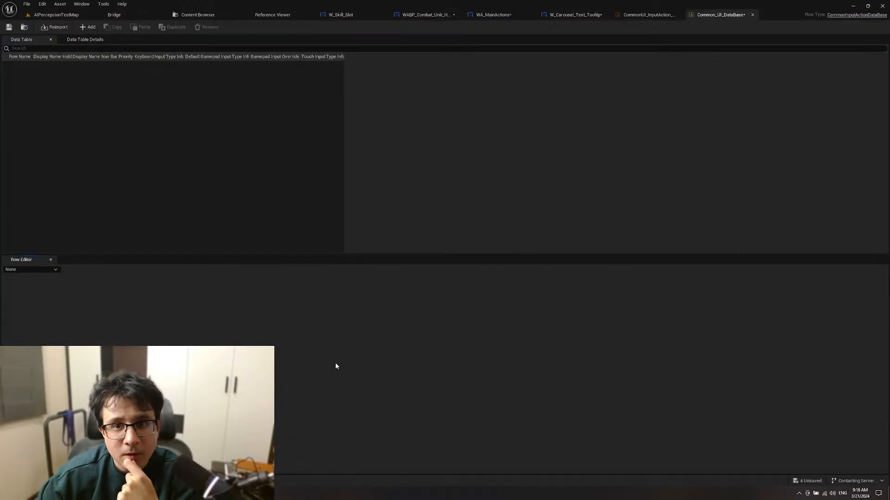
click(658, 15)
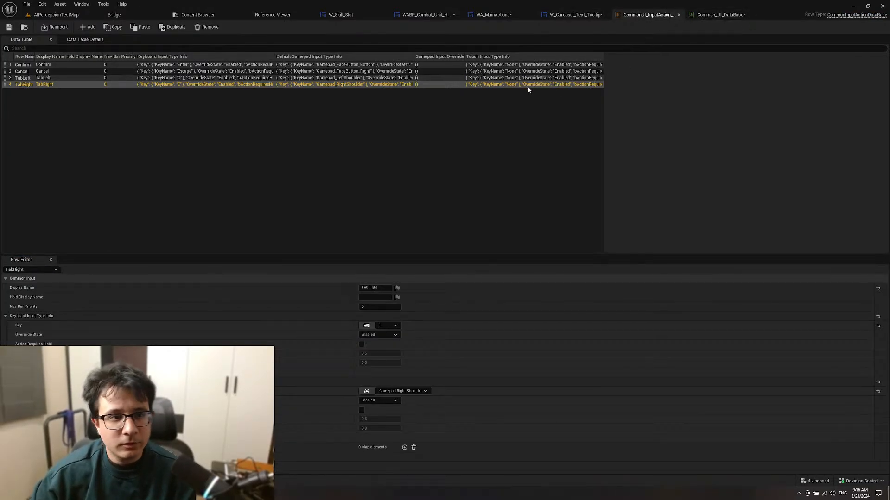
click(245, 65)
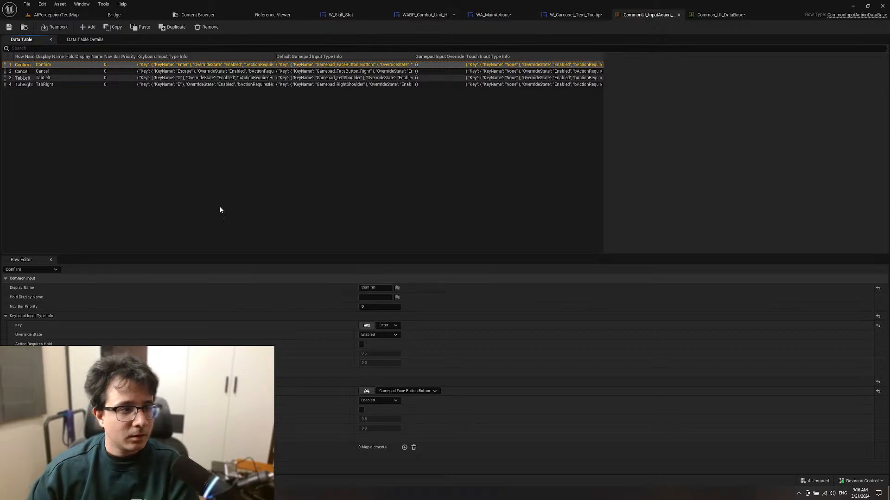
Step: Add a new row to Common_UI_DataBase and set its display name to Confirm
click(709, 16)
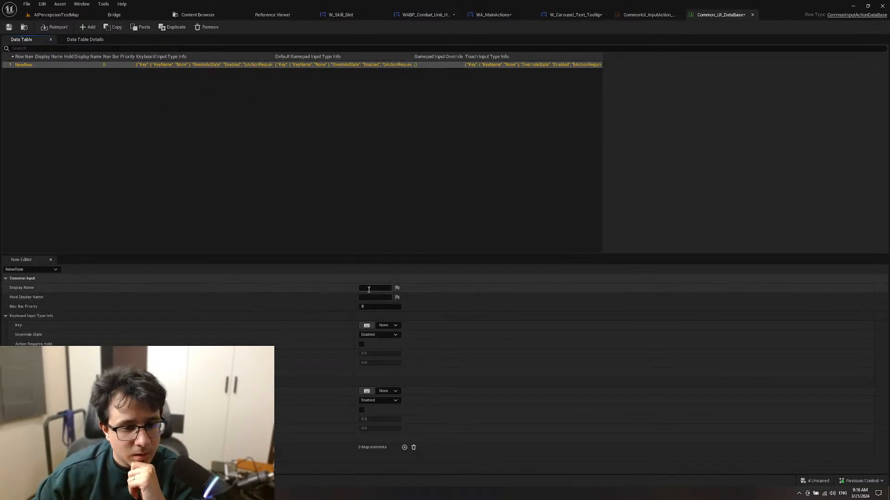
click(369, 289)
text(Conf)
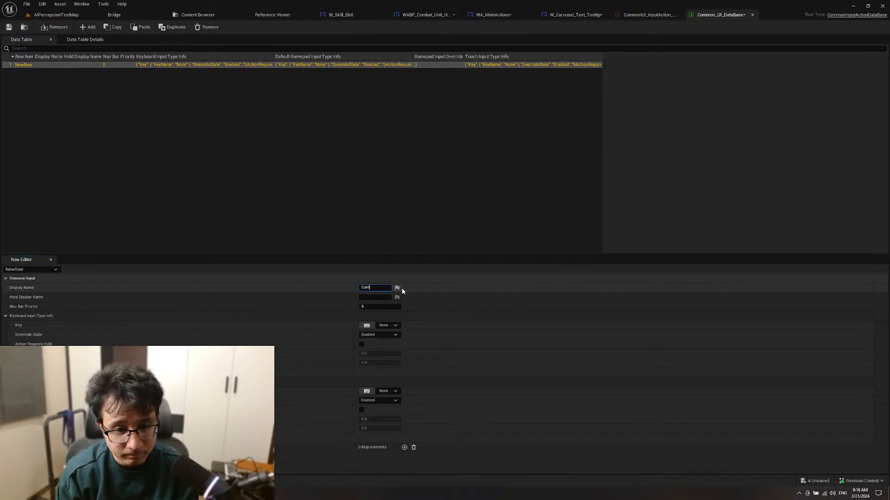
text(irm)
key(Return)
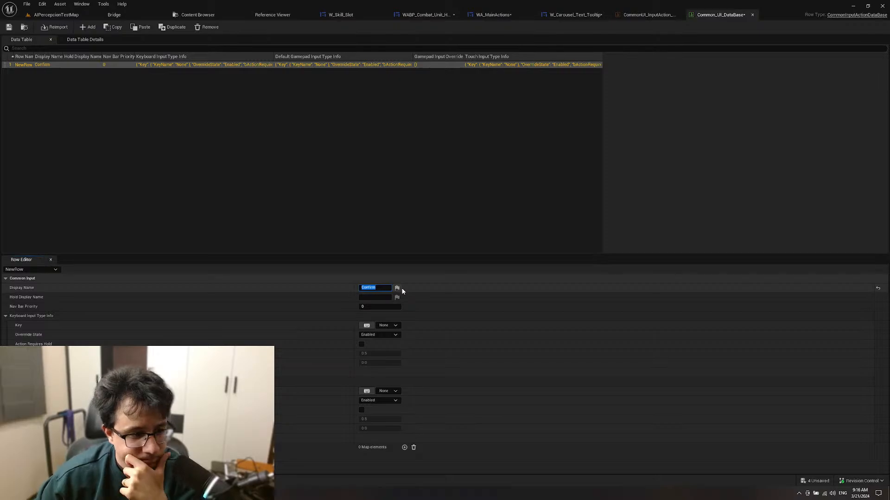
Step: Set the new row's keyboard key to Enter and default gamepad key to Gamepad Face Button Bottom, comparing it with CommonUI_InputAction_Table
click(667, 15)
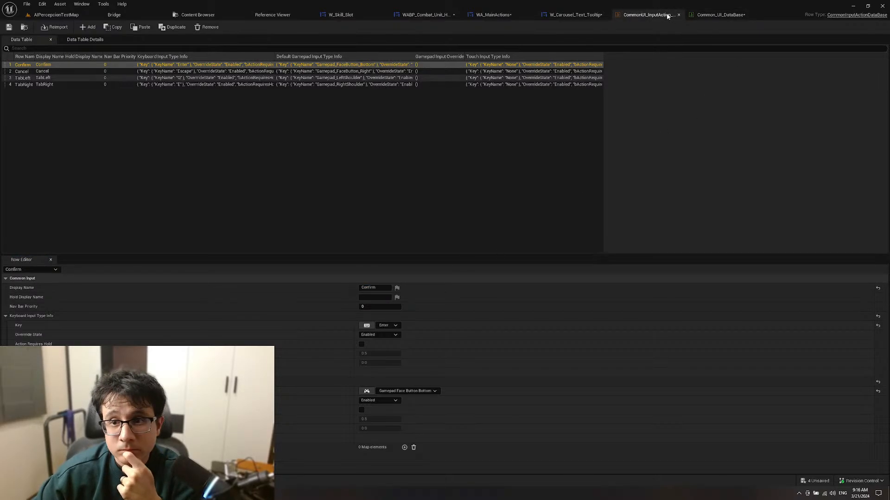
click(719, 14)
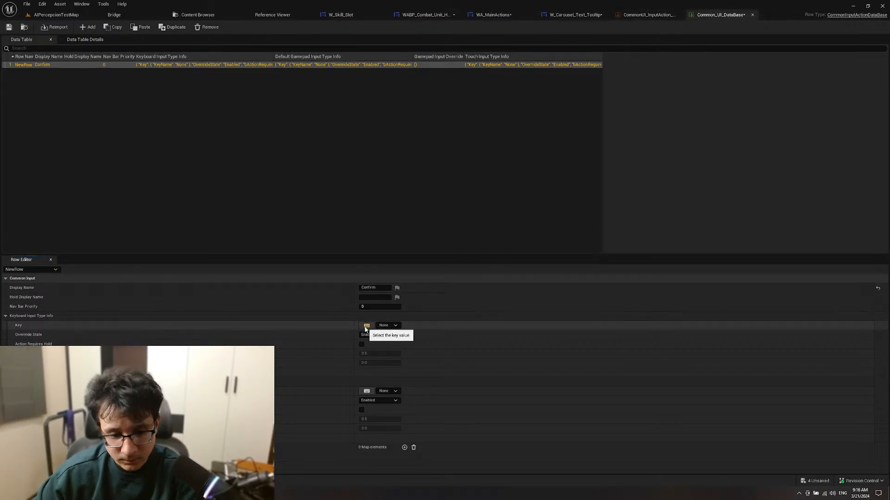
click(649, 15)
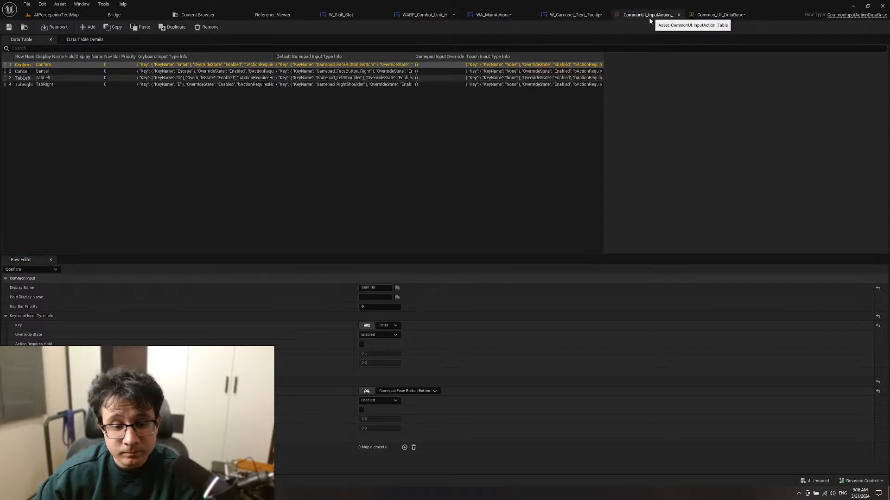
click(704, 14)
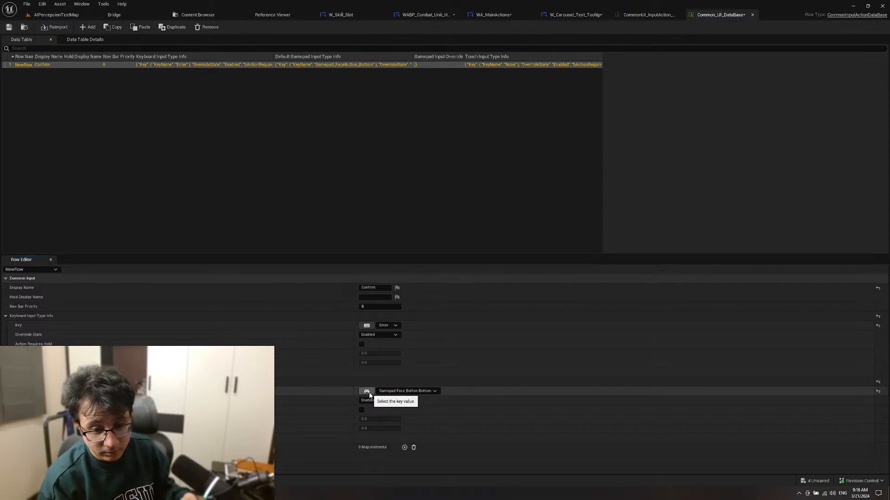
click(646, 14)
click(715, 14)
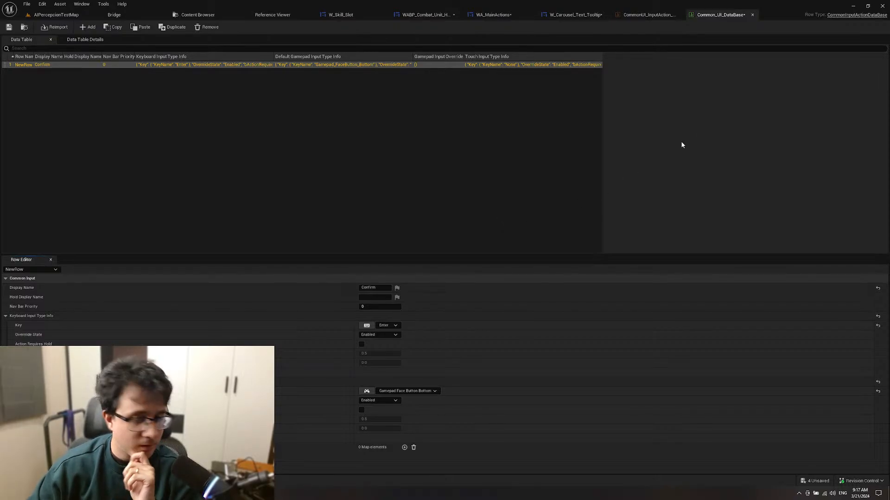
click(662, 15)
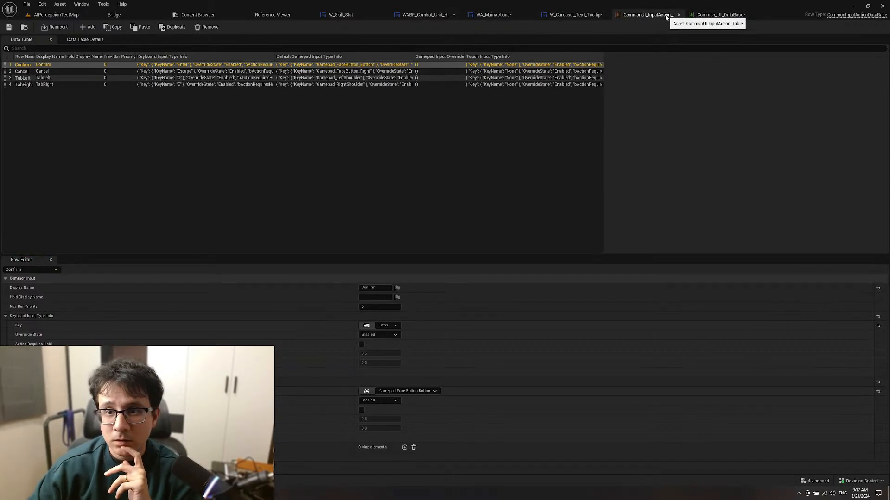
Step: Add a second row to Common_UI_DataBase with the display name Cancel, using the Cancel row of CommonUI_InputAction_Table as reference
click(378, 72)
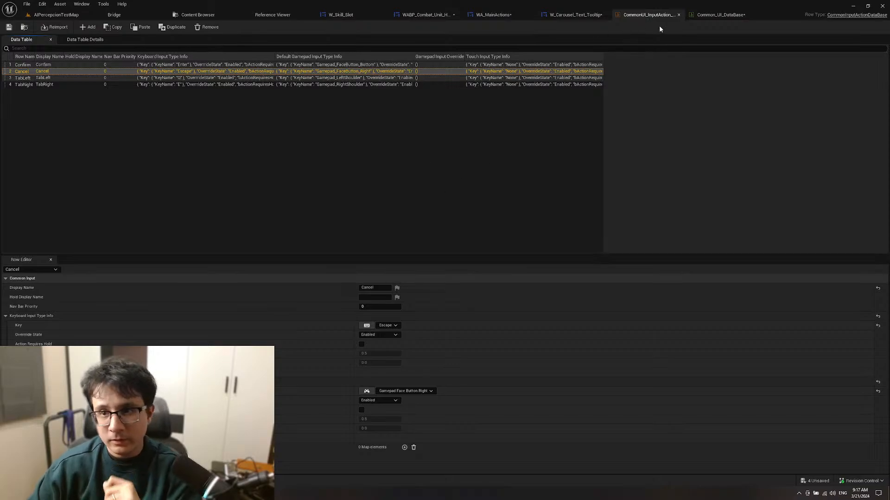
click(720, 15)
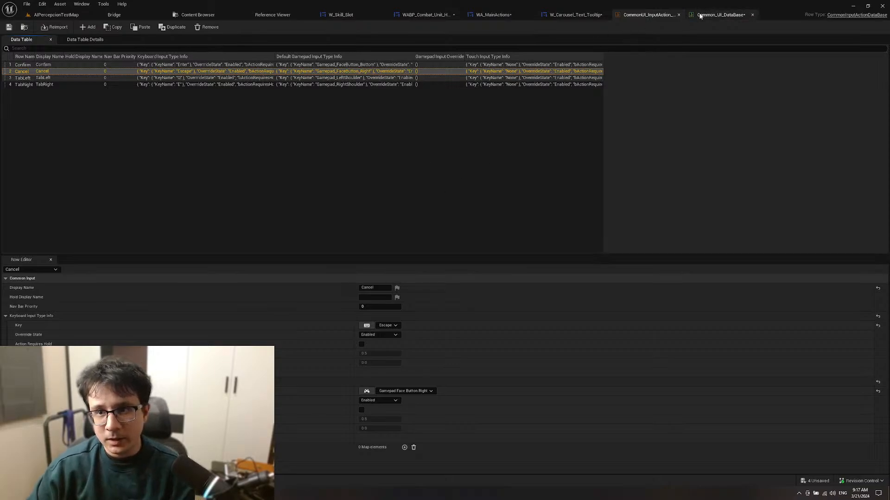
click(93, 28)
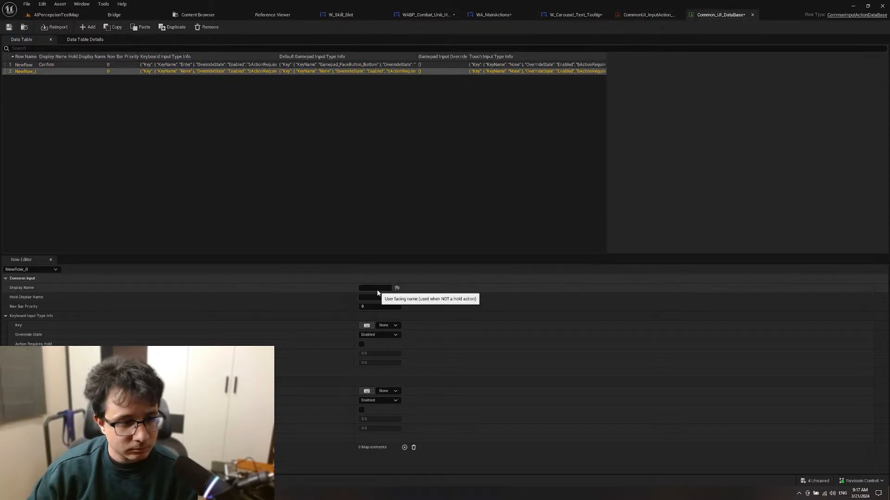
click(390, 289)
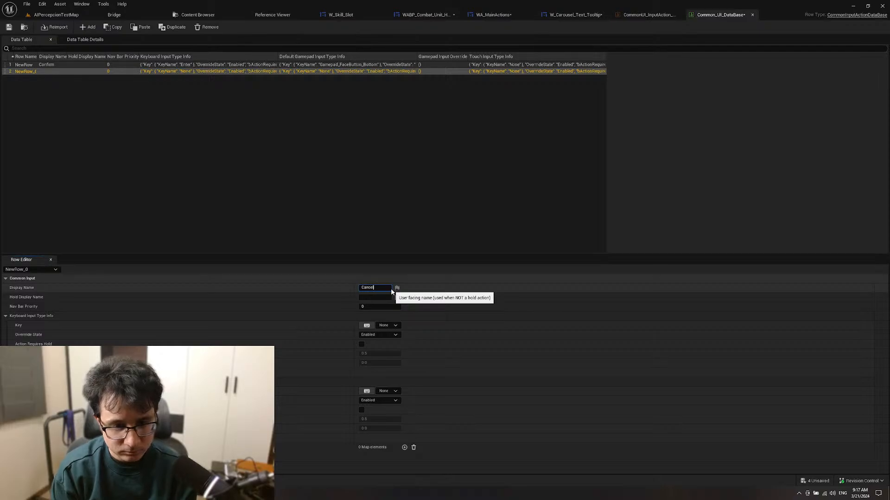
text(Cancel)
key(Return)
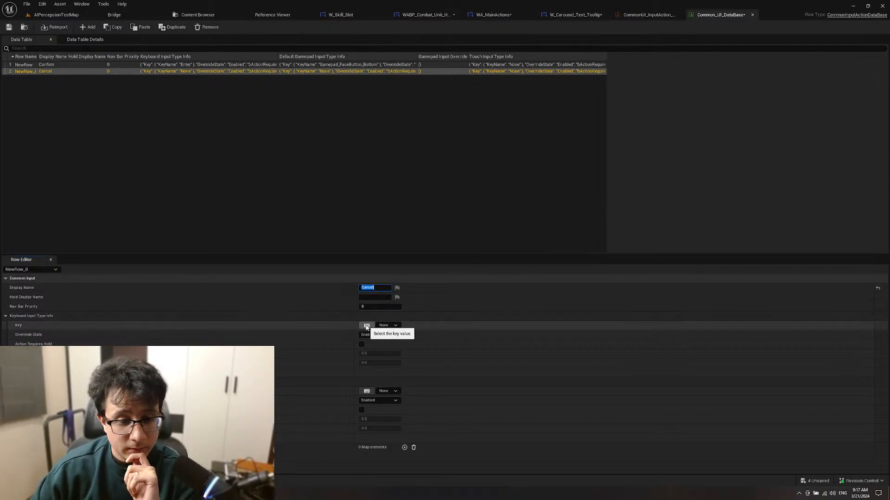
Step: Set the Cancel row's keyboard key to Escape and default gamepad key to Gamepad Face Button Right, as in CommonUI_InputAction_Table
click(657, 16)
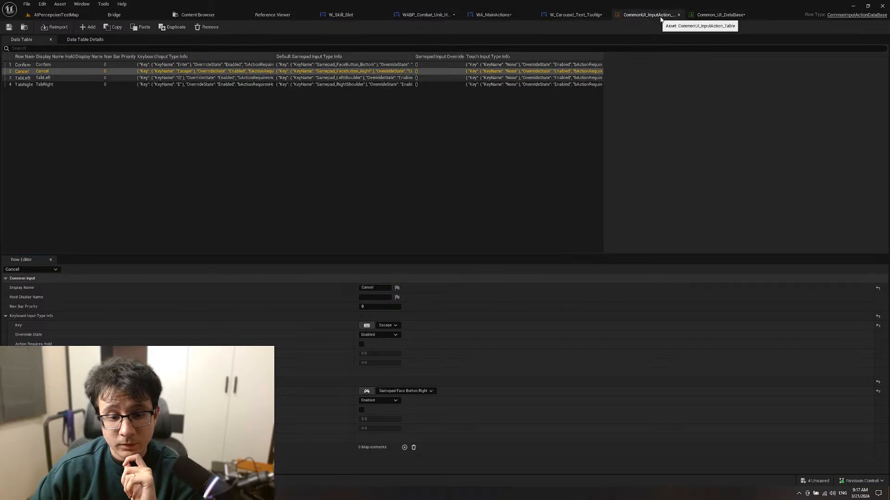
click(720, 15)
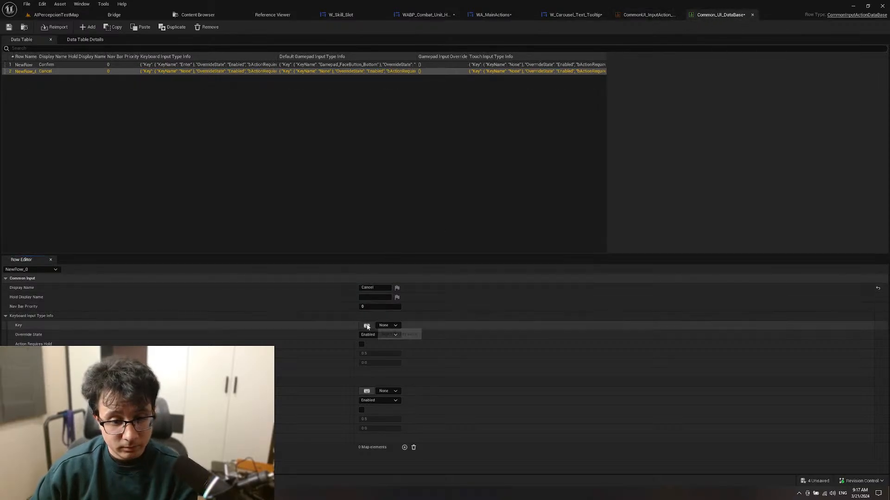
click(367, 327)
key(Escape)
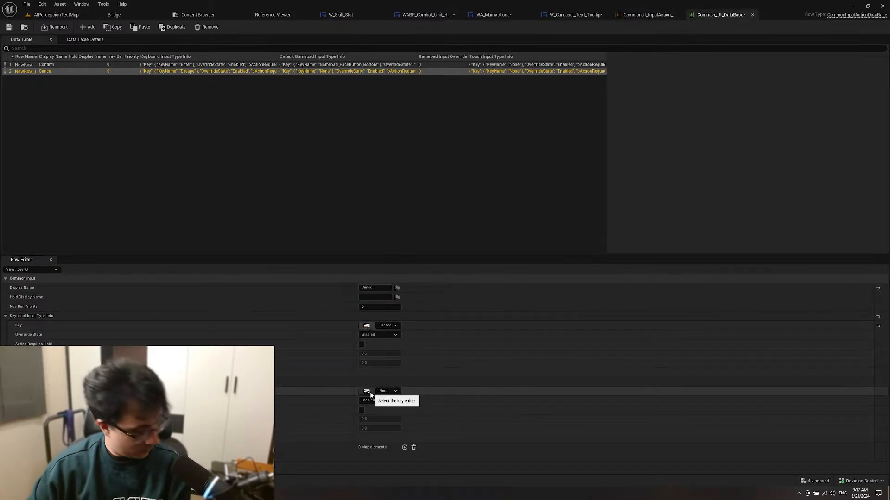
click(366, 392)
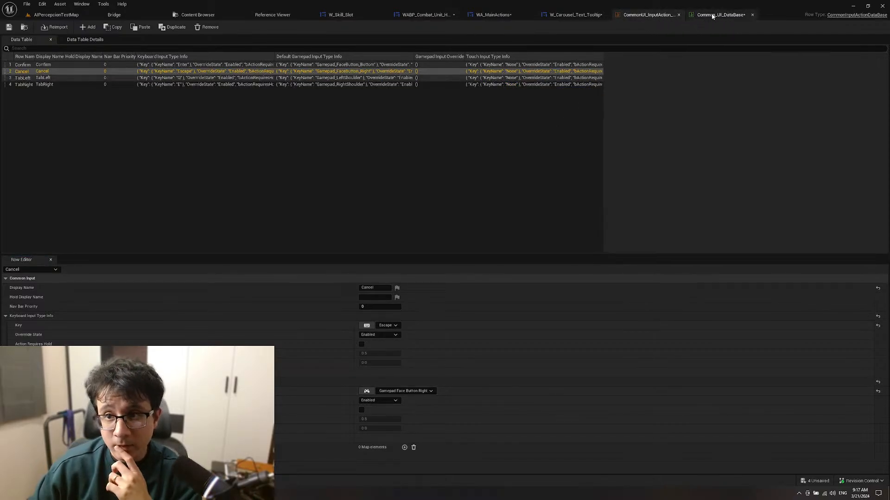
Step: Inspect the TabLeft row in CommonUI_InputAction_Table and set the display name of Common_UI_DataBase's second row to TabLeft
click(385, 78)
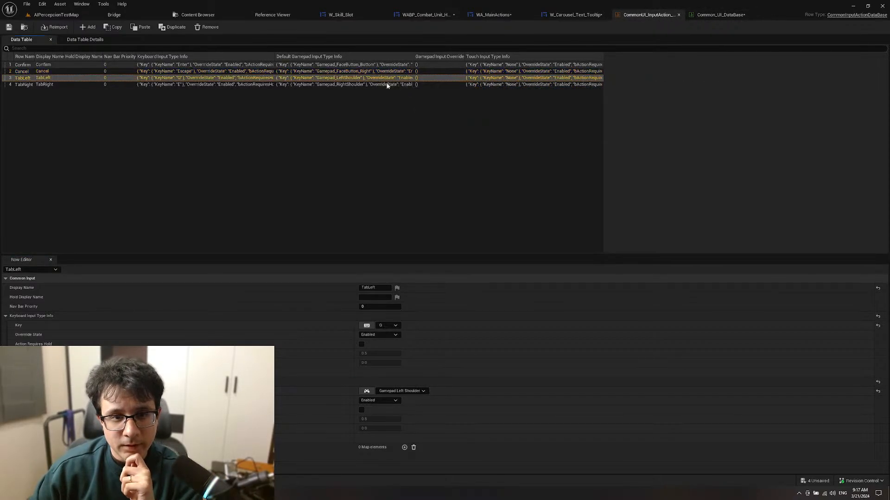
click(716, 14)
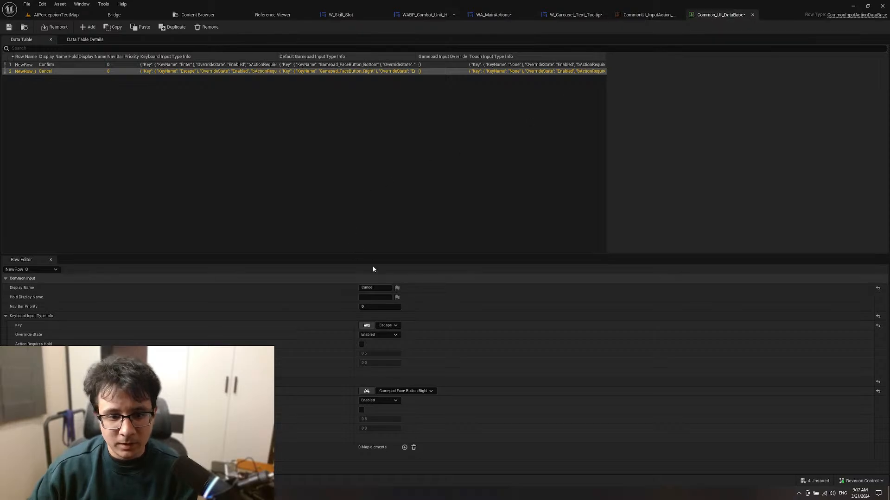
click(380, 287)
text(TabL)
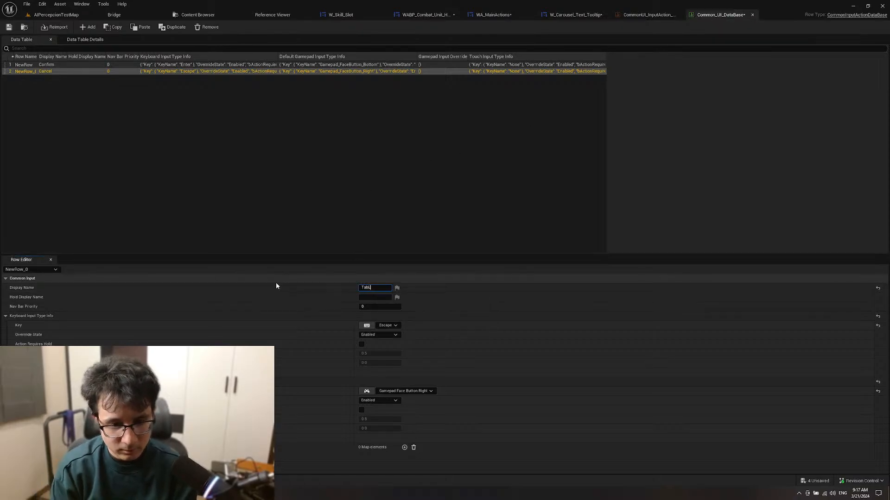
text(eft)
key(Return)
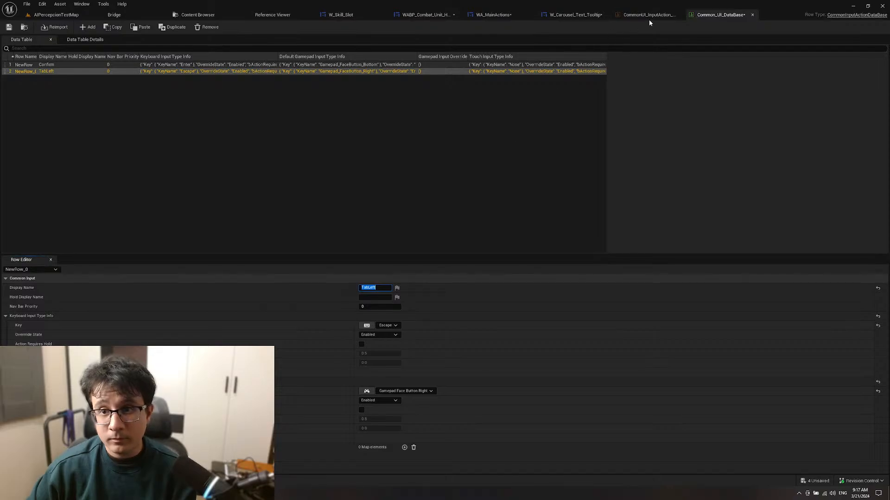
Step: Set the second row's keyboard key to Q and default gamepad key to Gamepad Left Shoulder, comparing it with CommonUI_InputAction_Table
click(367, 326)
key(q)
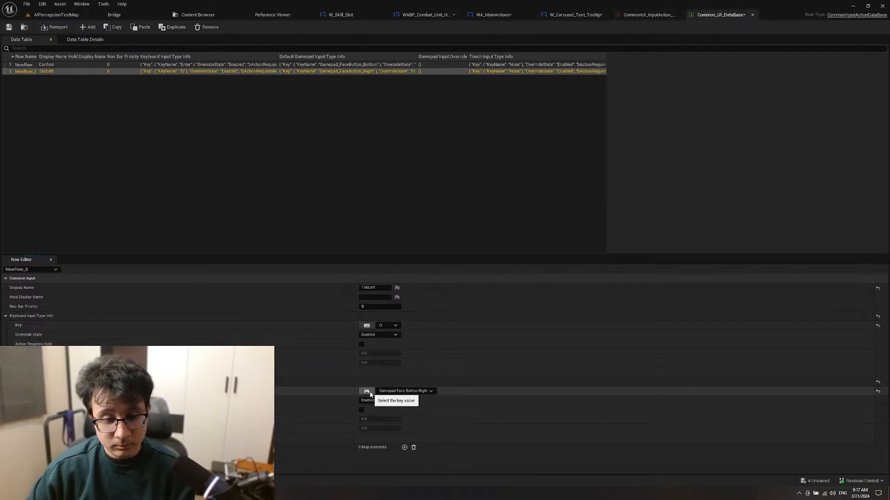
click(662, 18)
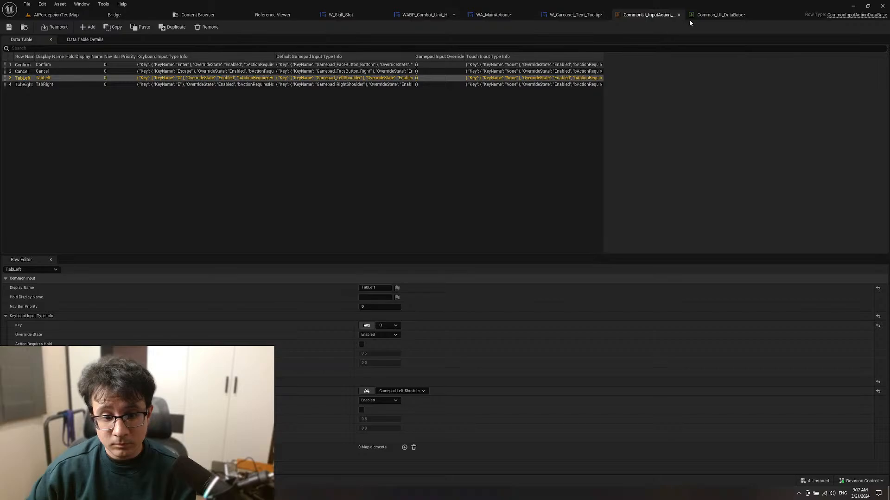
click(720, 15)
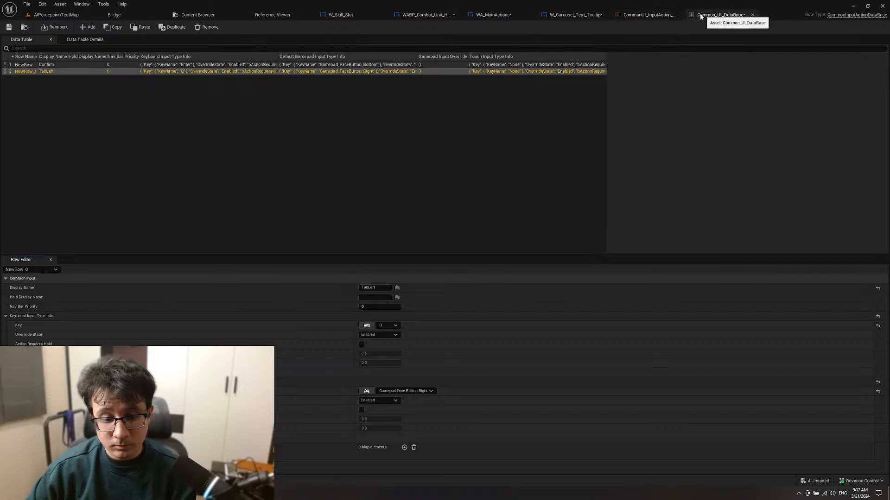
click(640, 15)
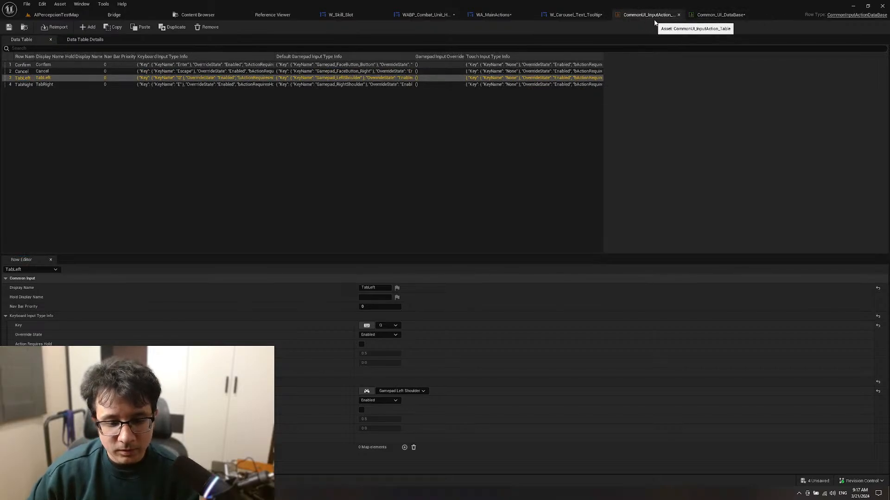
click(721, 15)
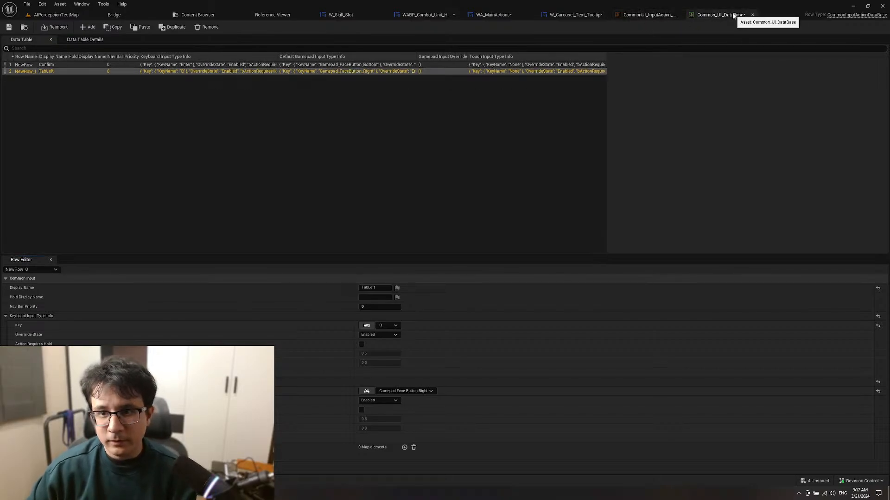
click(366, 391)
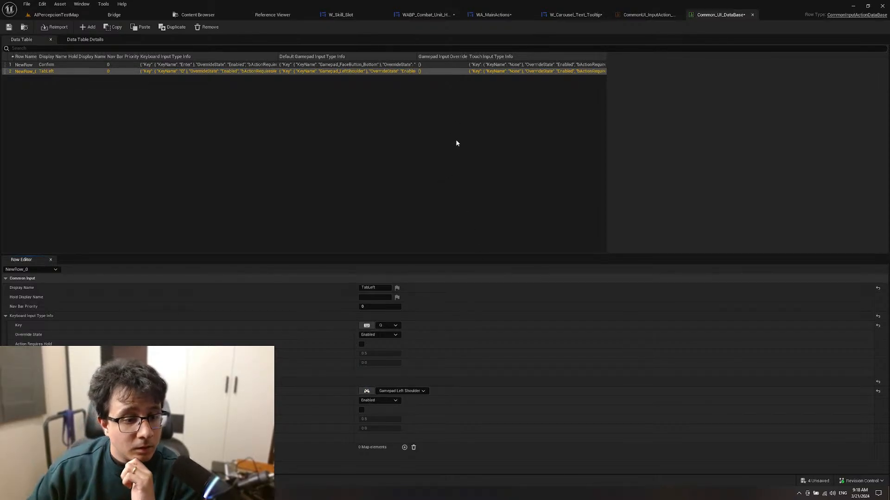
Step: Change the display name of the second row in Common_UI_DataBase back to Cancel
click(69, 90)
click(70, 72)
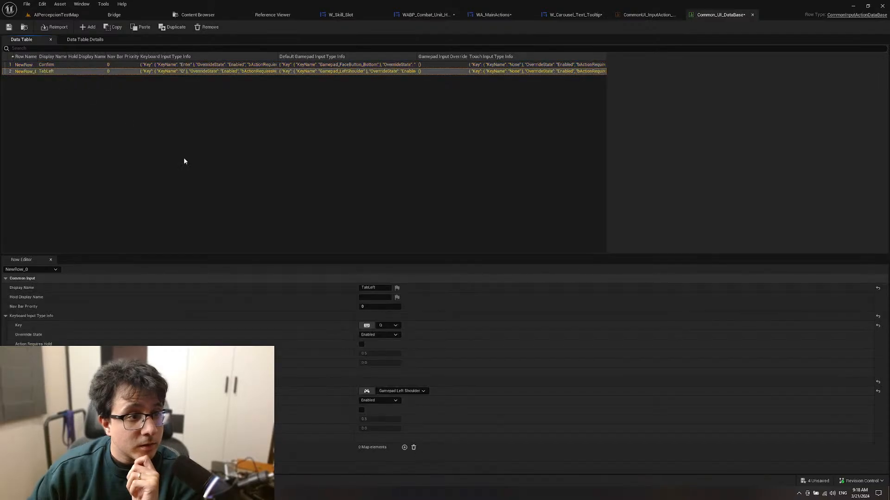
click(380, 287)
text(Cancel)
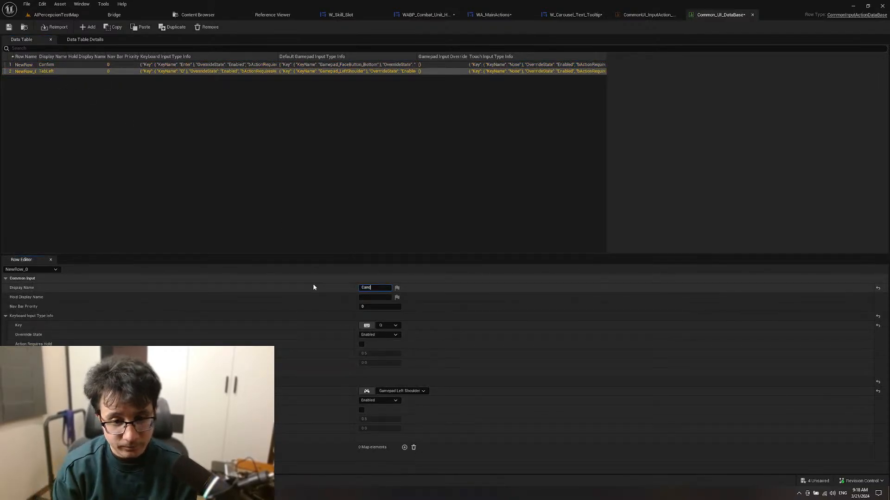
key(Return)
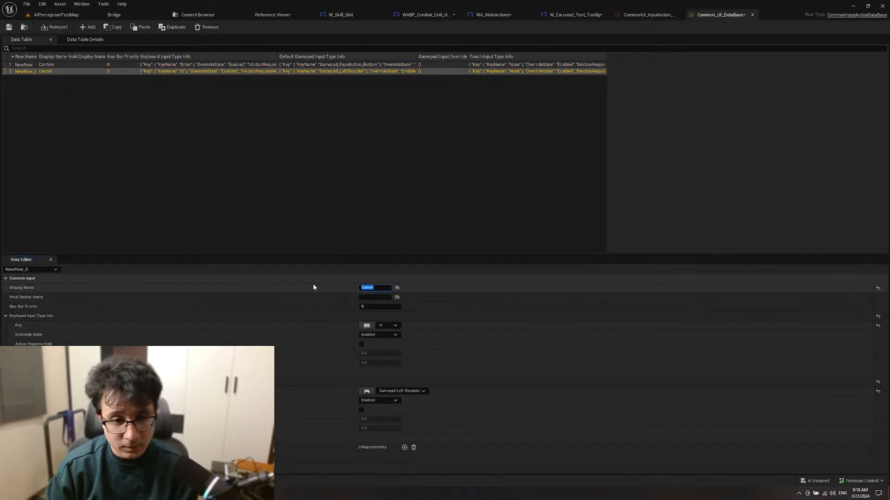
Step: Restore the Cancel row's keyboard key to Escape and its default gamepad key to Gamepad Face Button Right
click(365, 329)
key(Escape)
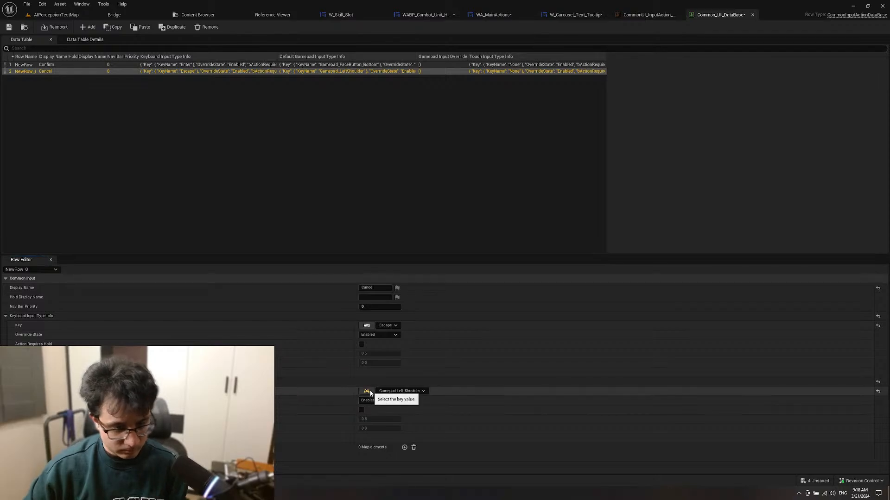
click(368, 392)
click(226, 182)
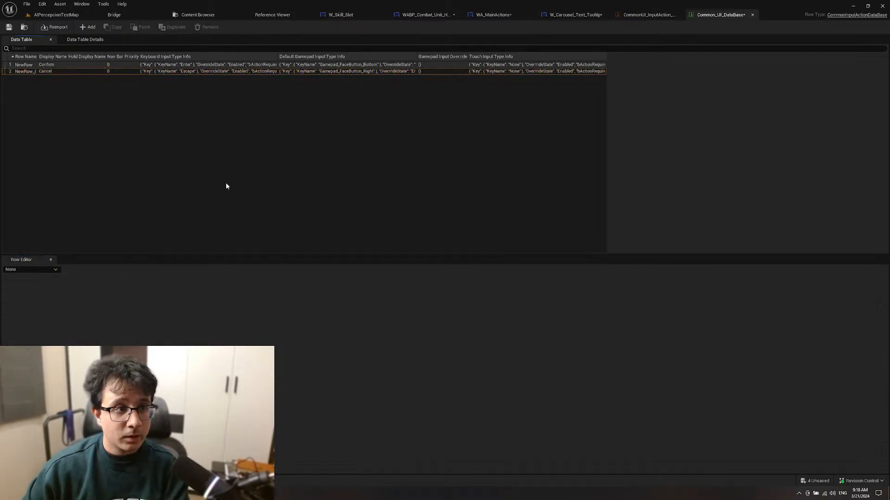
Step: Add a third row with display name TabLeft, keyboard key Q and default gamepad key Gamepad Left Shoulder
click(89, 27)
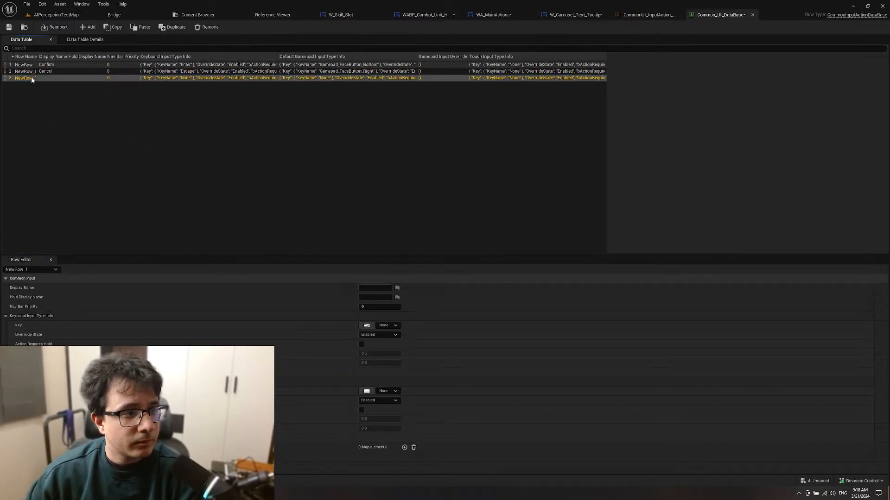
click(375, 288)
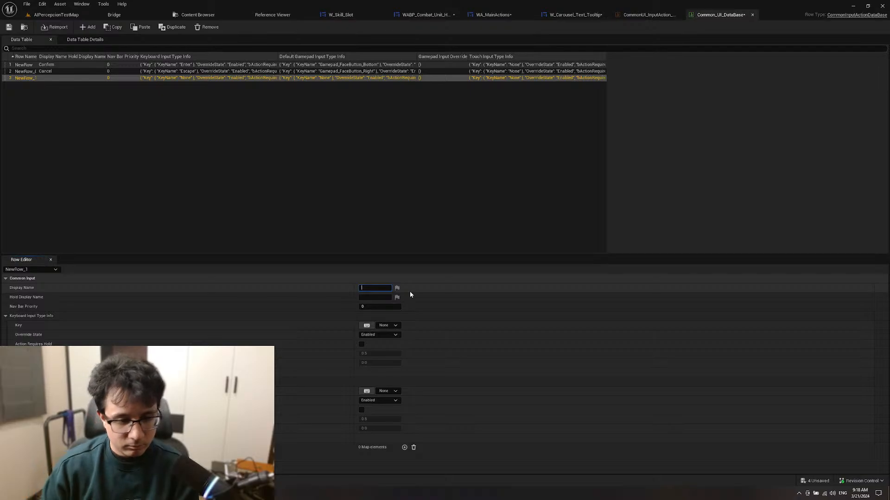
text(TabLeft)
key(Return)
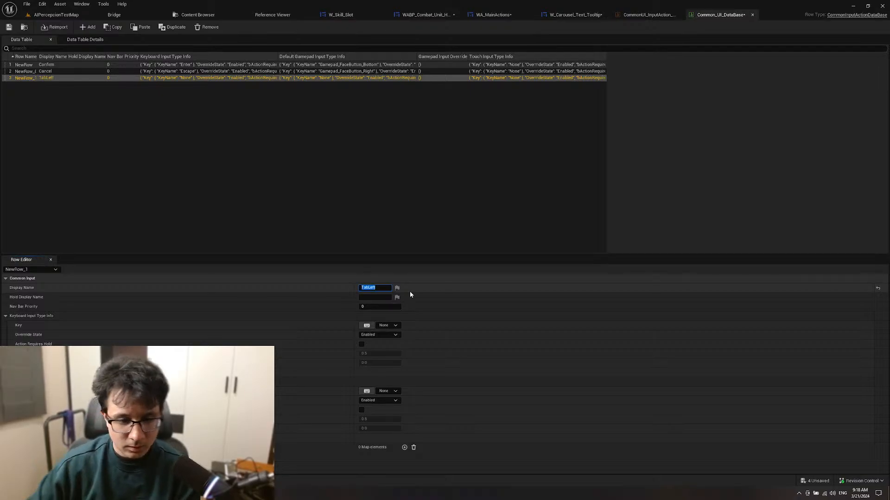
click(367, 325)
key(q)
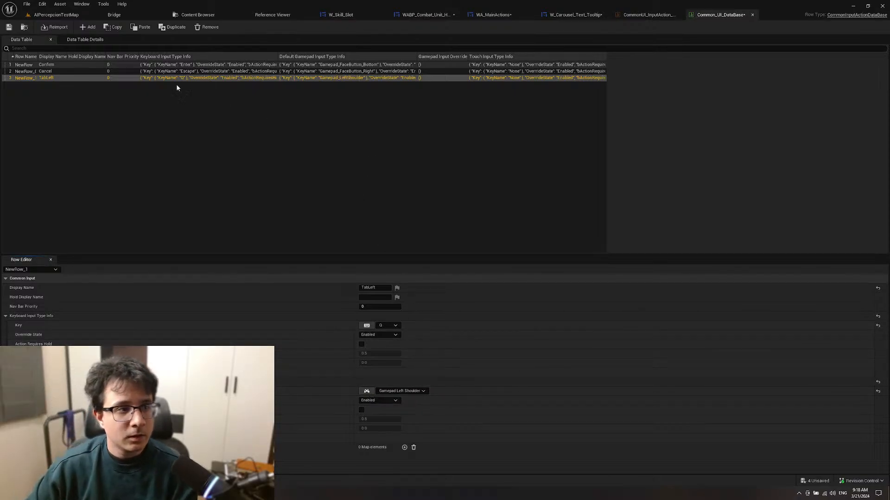
Step: Add a fourth row to Common_UI_DataBase and set its display name to TabRight
click(81, 28)
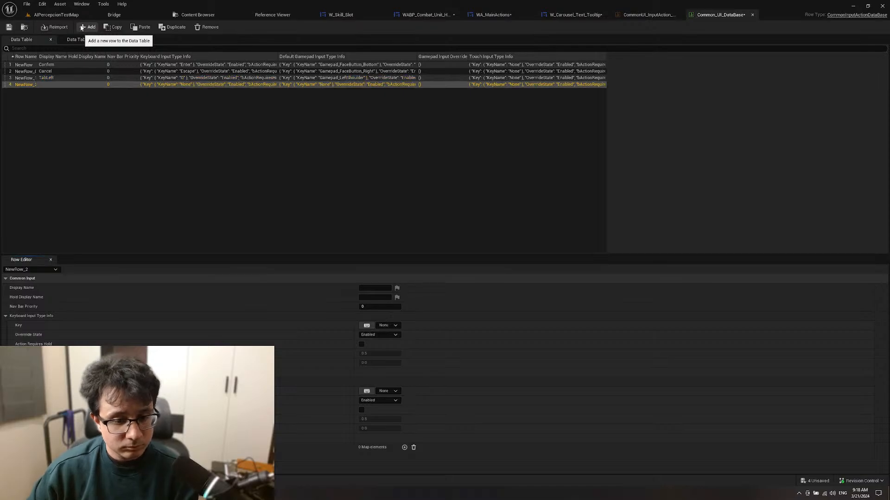
click(371, 288)
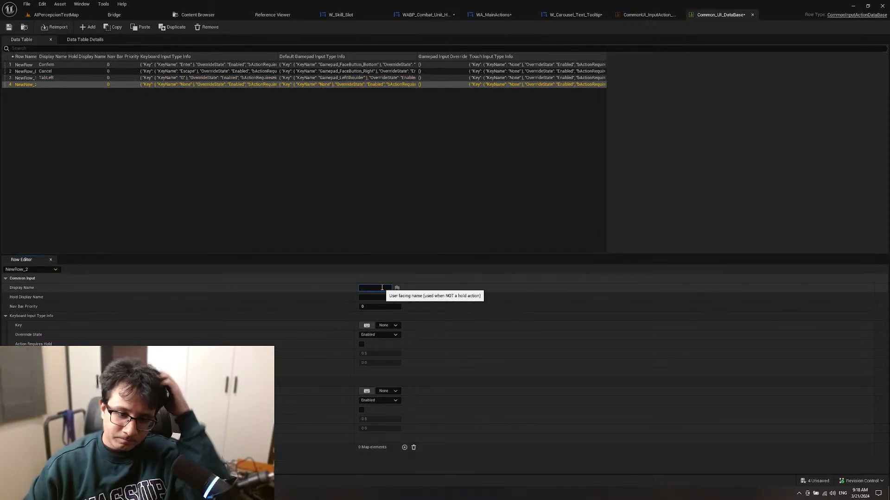
text(TabRight)
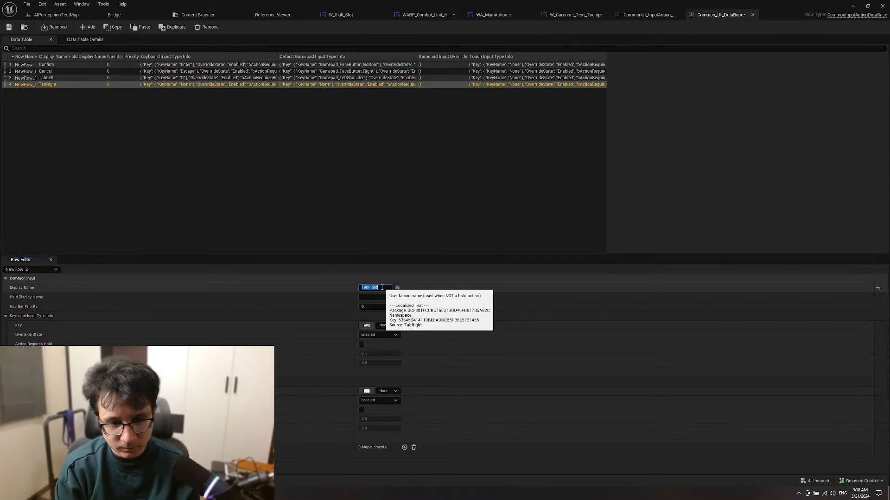
key(Return)
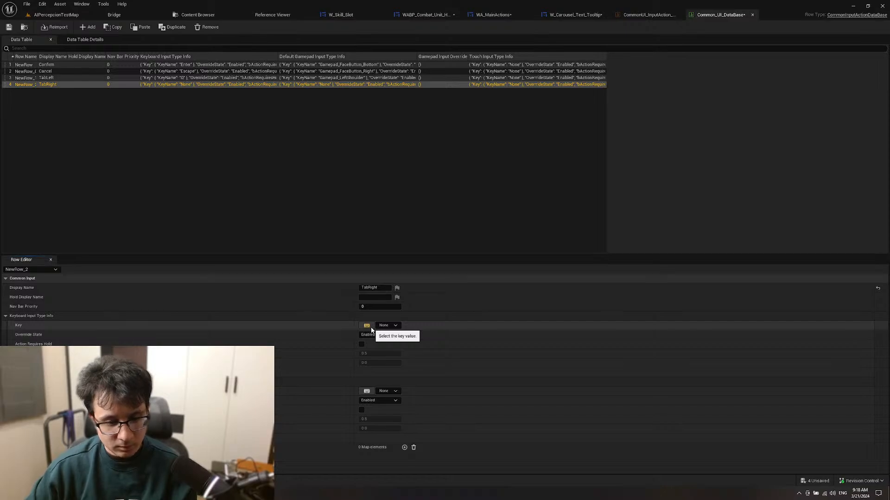
Step: Set the TabRight row's keyboard key to E and gamepad key to Gamepad Right Shoulder, and save the table before comparing it with CommonUI_InputAction_Table
key(e)
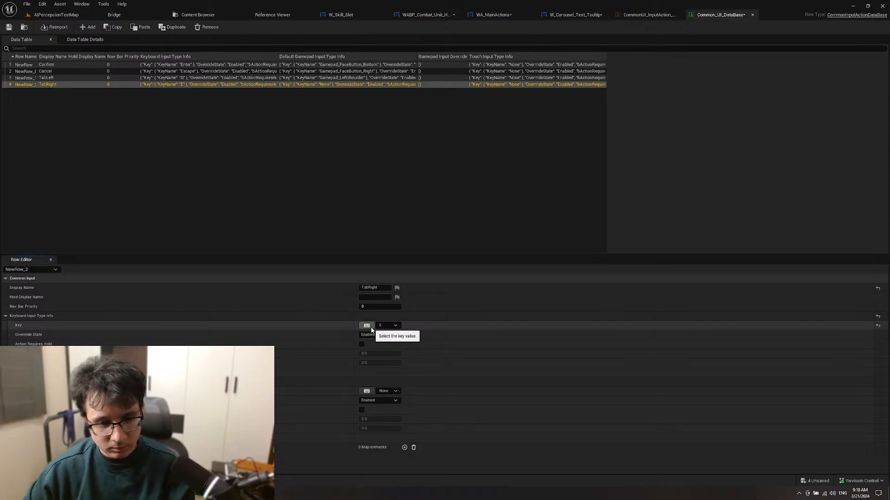
click(363, 395)
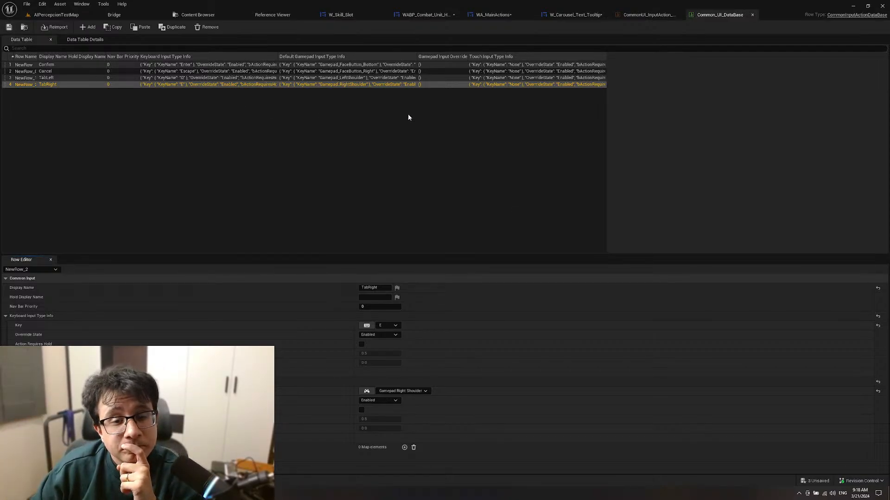
click(645, 16)
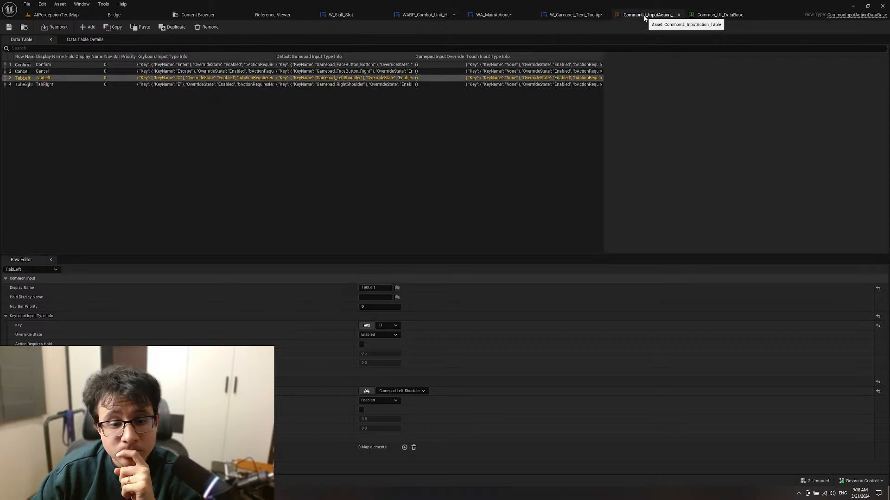
Step: Rename the first two rows of Common_UI_DataBase to Confirm and Cancel
click(719, 15)
double_click(26, 67)
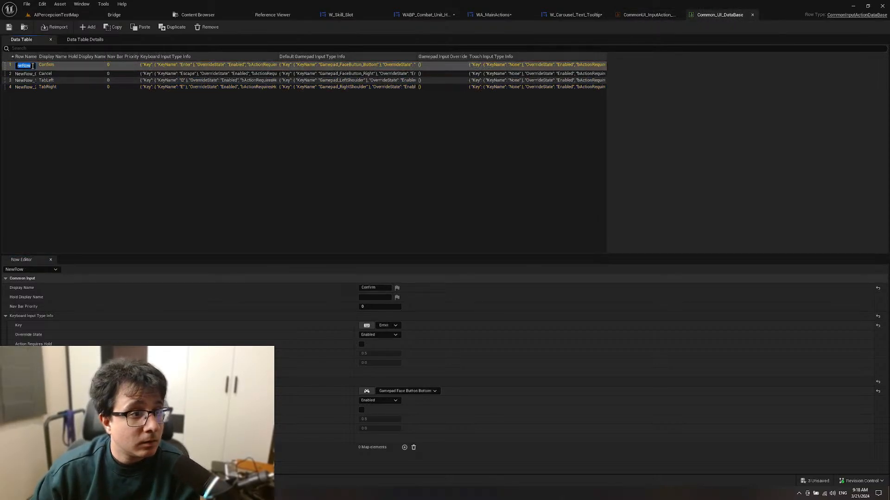
text(Con)
text(firm)
key(Return)
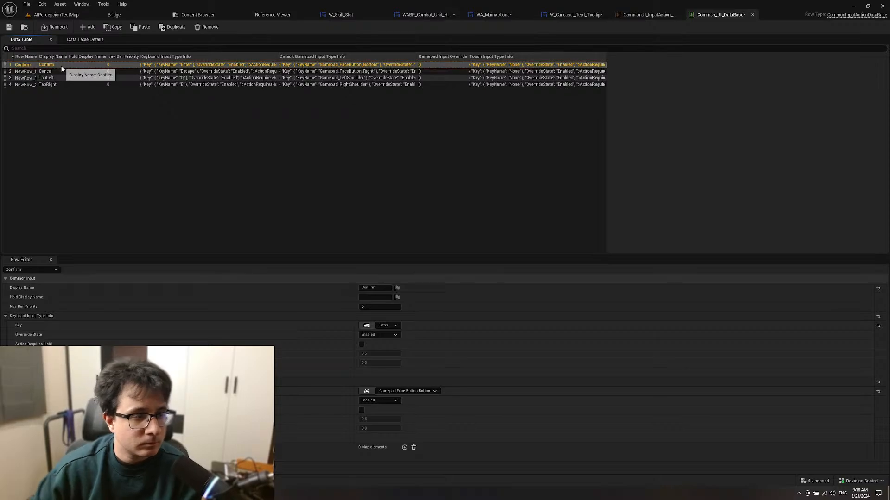
double_click(25, 73)
text(Cancel)
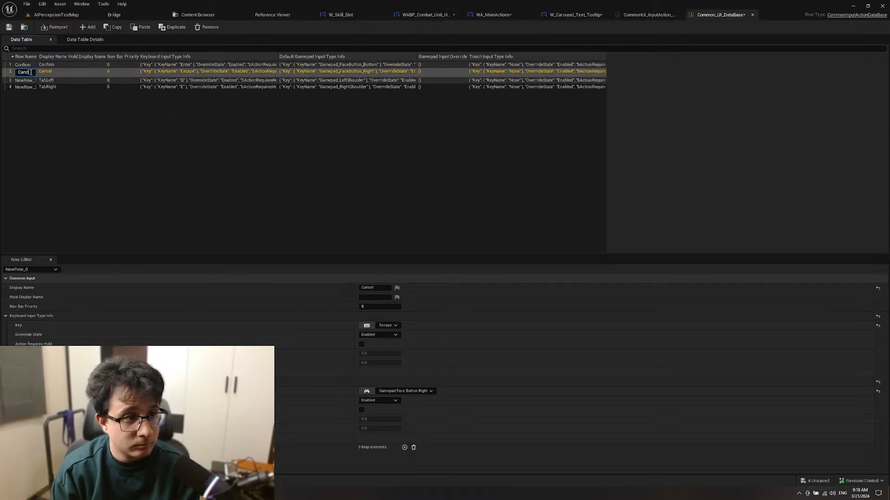
key(Return)
Step: Rename the third row TabLeft and the fourth row TabRight, and close the CommonUI_InputAction_Table asset
double_click(28, 79)
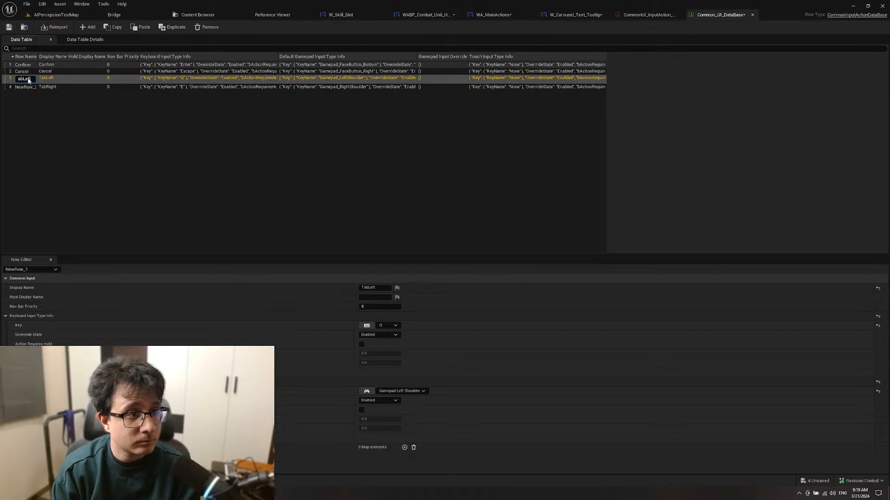
key(Return)
double_click(21, 85)
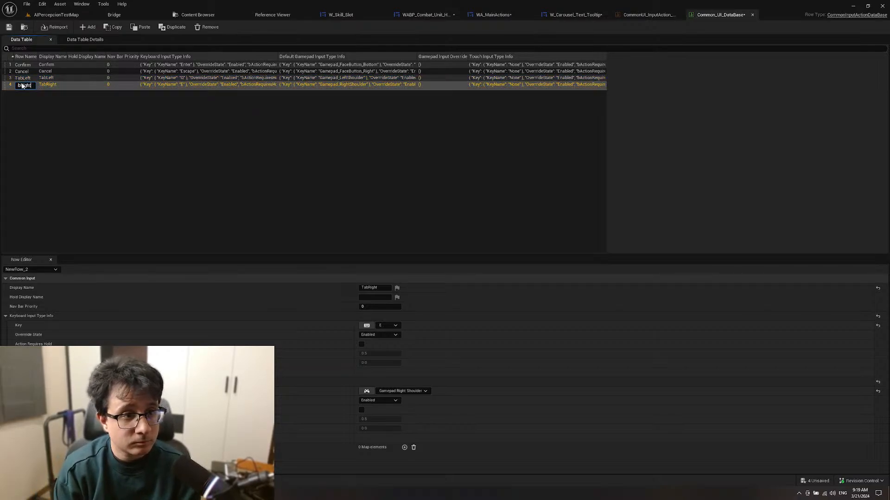
key(Return)
click(653, 17)
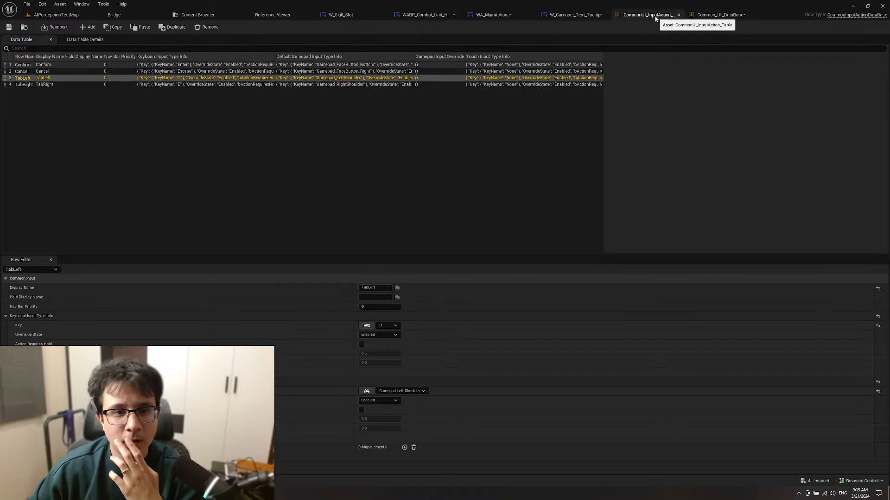
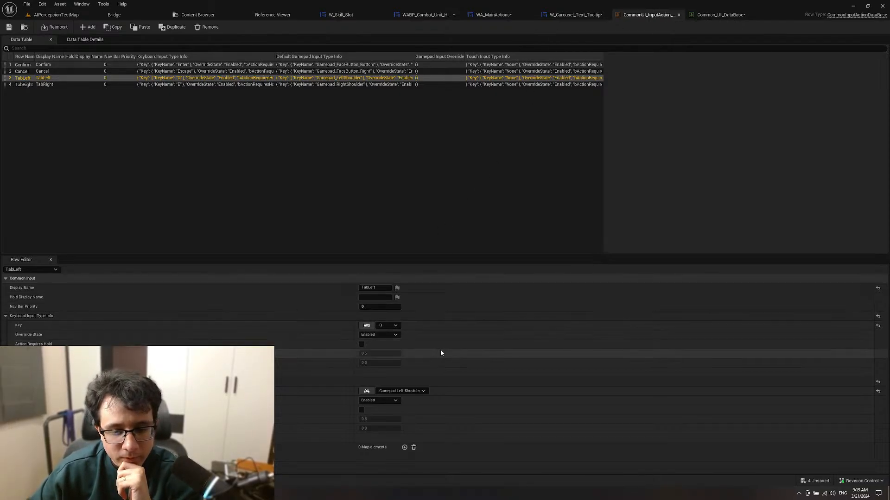
middle_click(662, 18)
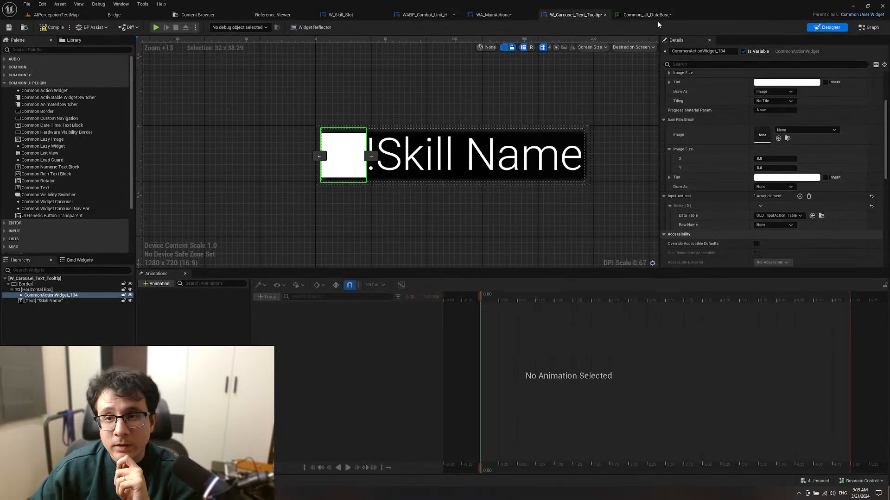
Step: Check the renamed rows in Common_UI_DataBase and save the table with the UI Data folder displayed over the level
click(653, 18)
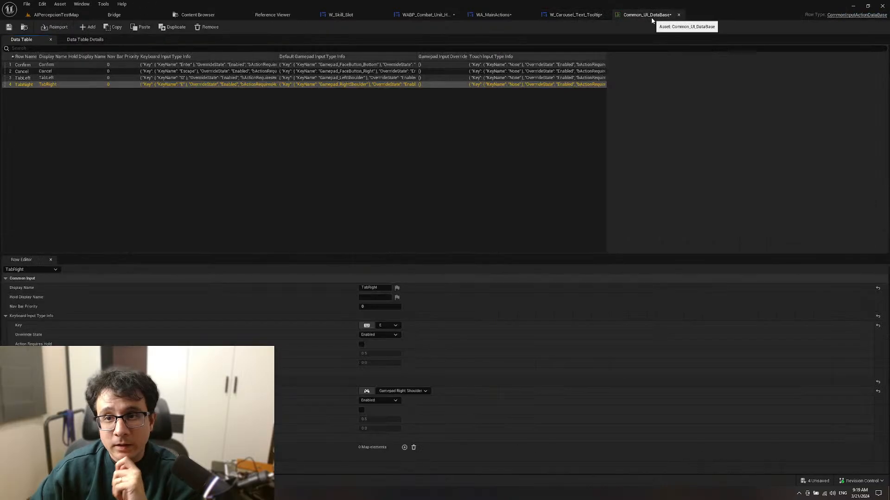
click(71, 17)
key(ctrl+space)
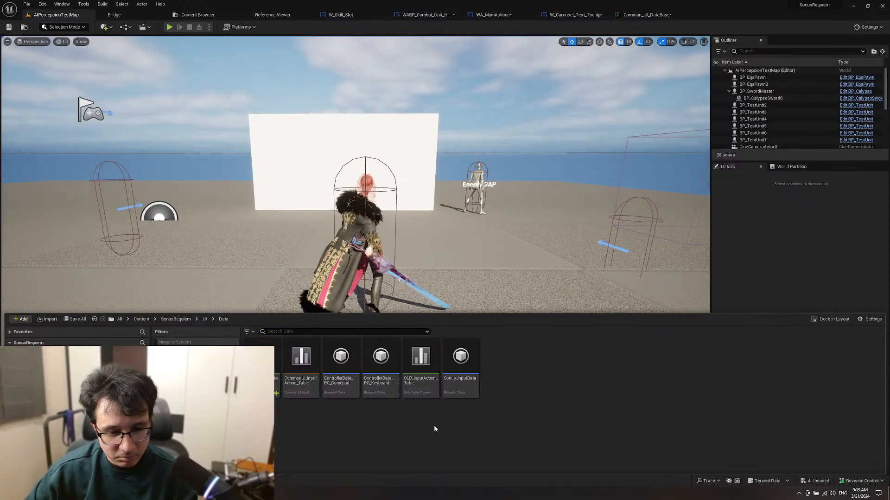
key(ctrl+s)
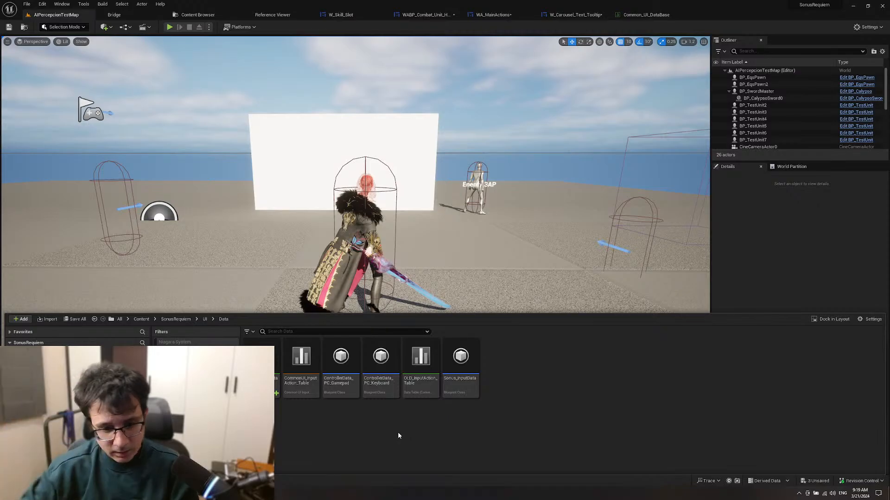
Step: Open Sonus_InputData and assign Common_UI_DataBase as the data table of both the Default Click Action and Default Back Action
click(448, 377)
double_click(447, 376)
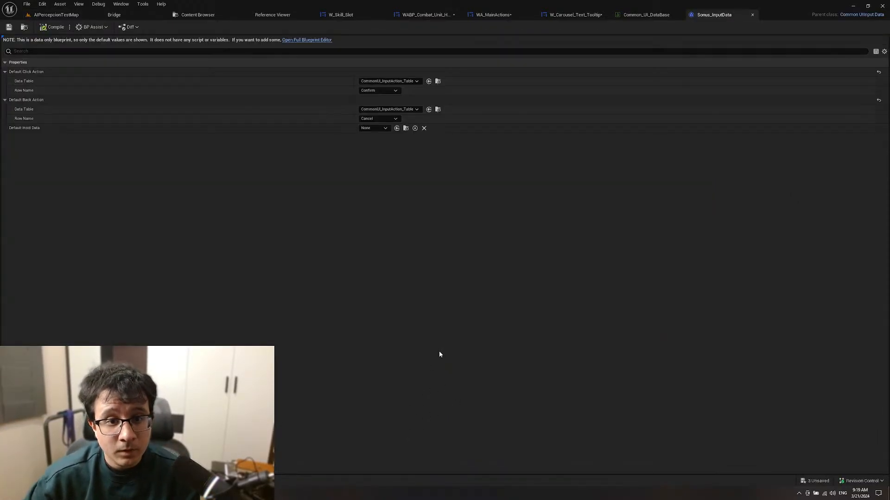
key(ctrl+space)
click(263, 378)
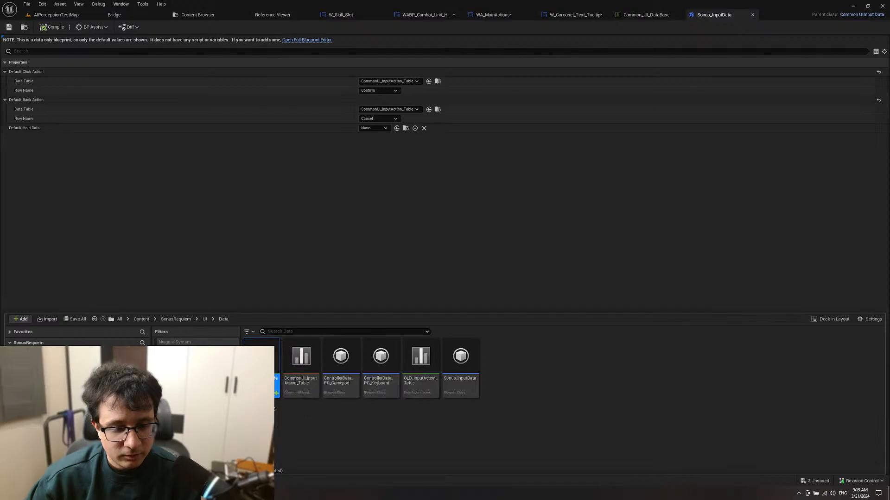
click(429, 81)
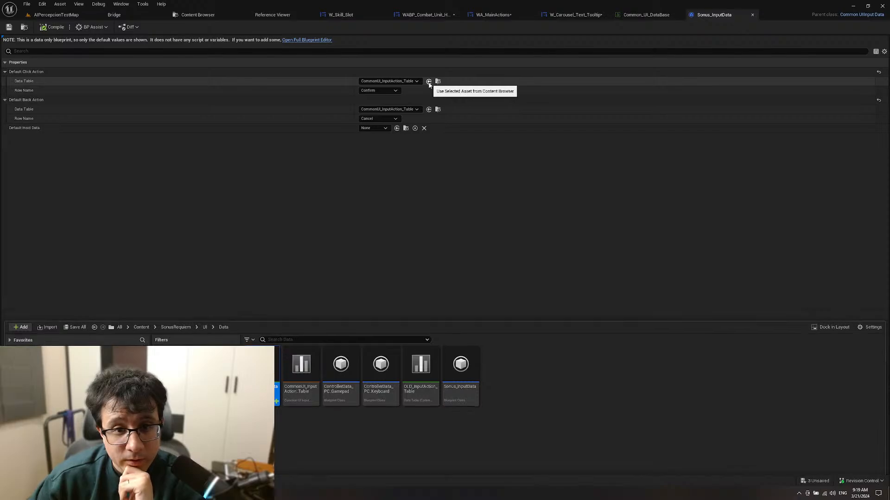
key(ctrl+space)
click(429, 109)
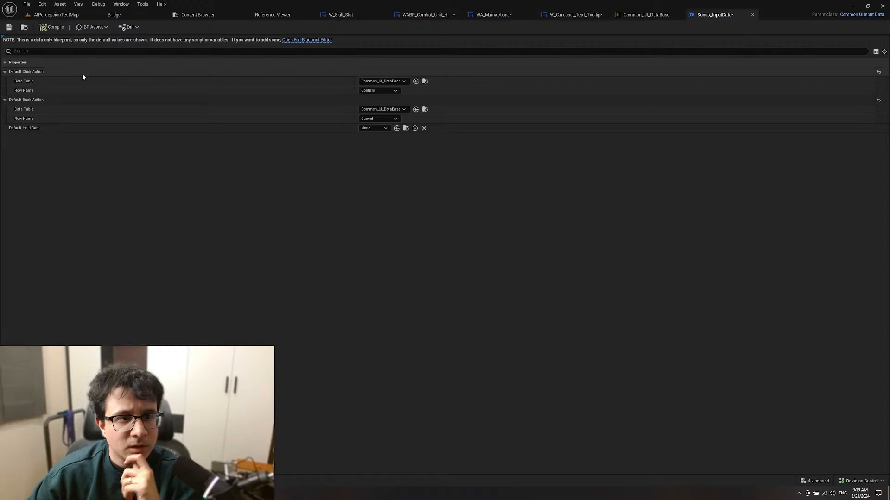
Step: Examine the project's Common Input Settings, including the Windows platform input, controller data and Action Domain Table
click(42, 4)
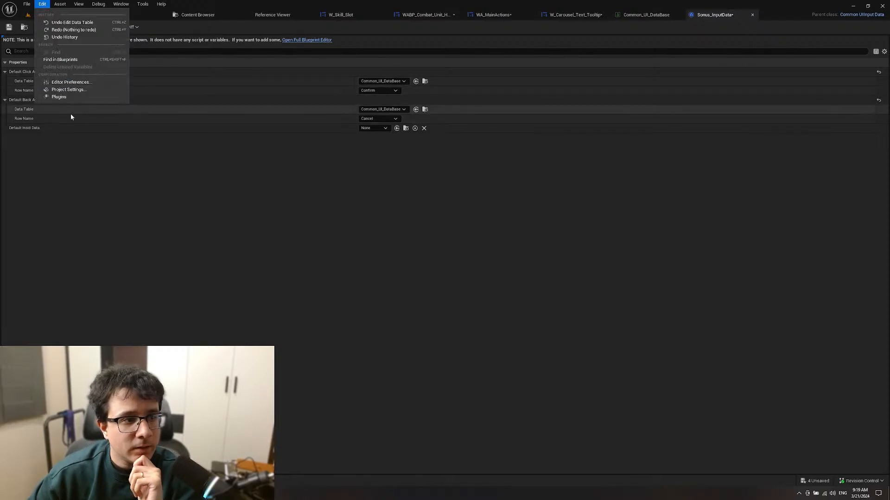
click(88, 89)
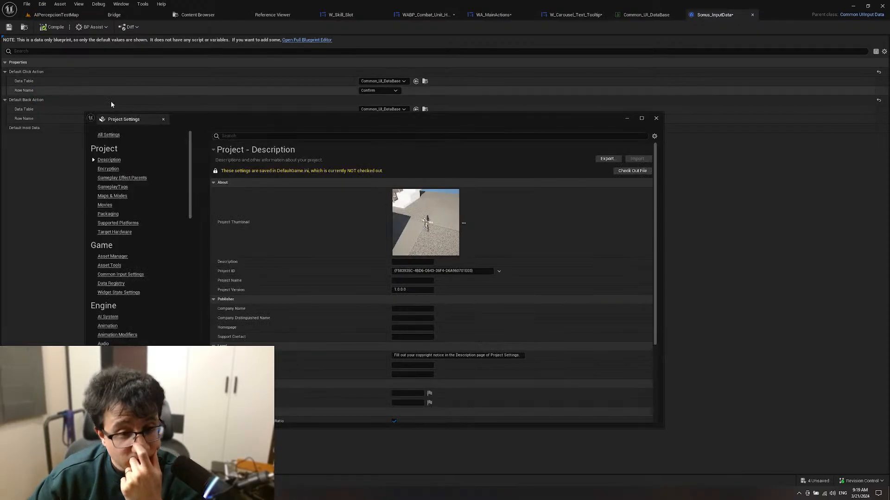
click(121, 274)
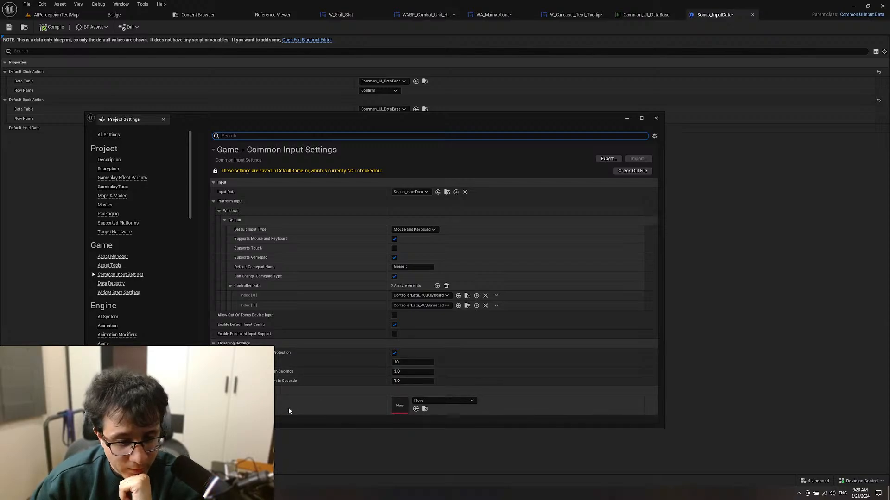
click(422, 402)
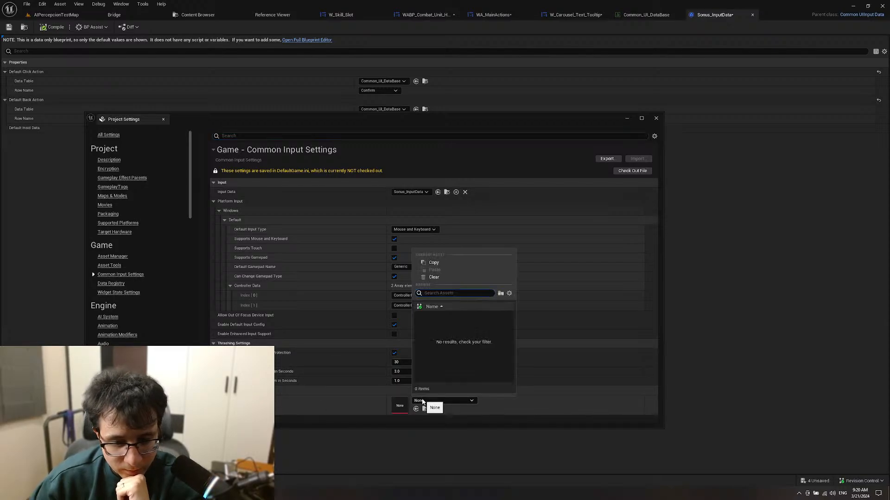
click(353, 408)
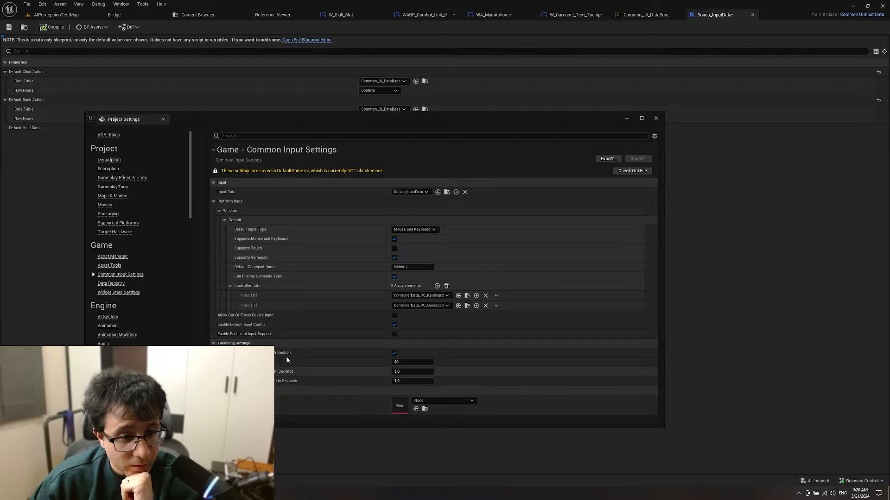
click(214, 202)
click(213, 202)
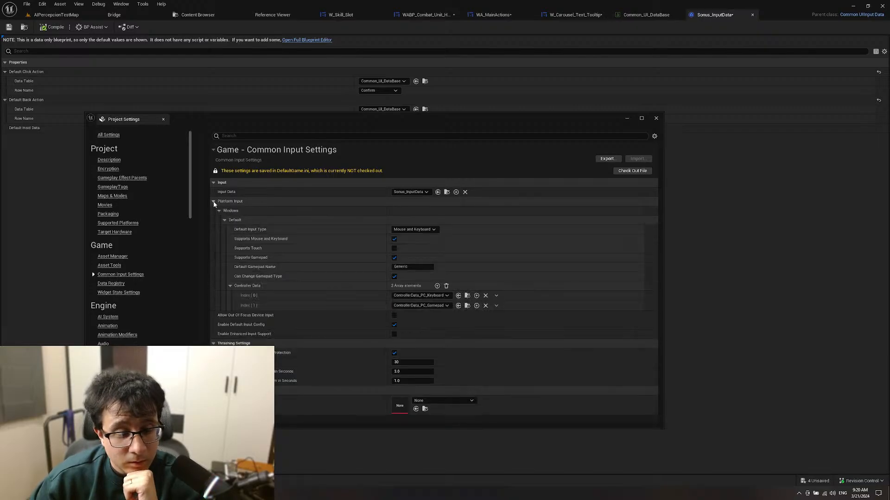
click(219, 211)
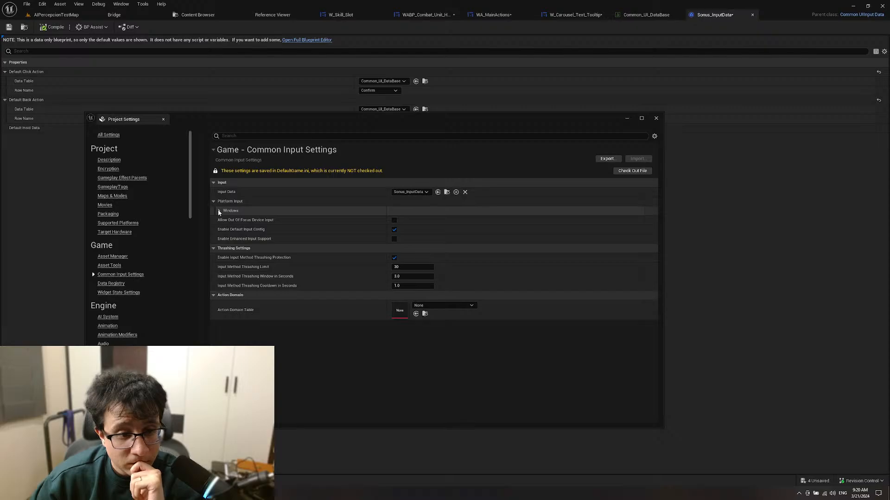
click(219, 211)
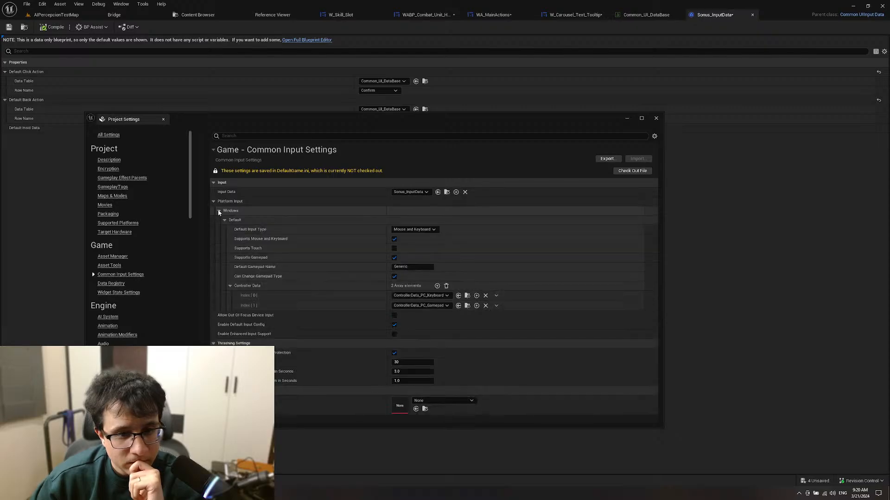
Step: Examine the engine's Input settings and the Game Viewport Client Class in General Settings, and close Project Settings
scroll(125, 315, down, 4)
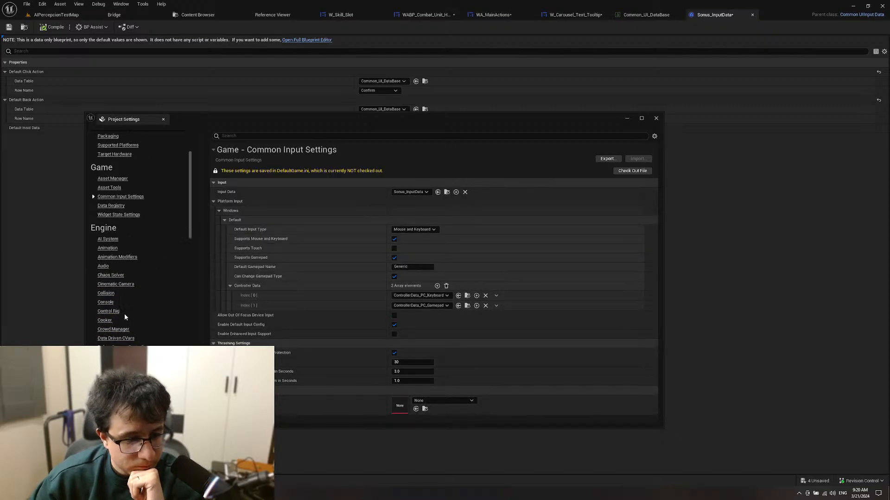
scroll(129, 316, down, 2)
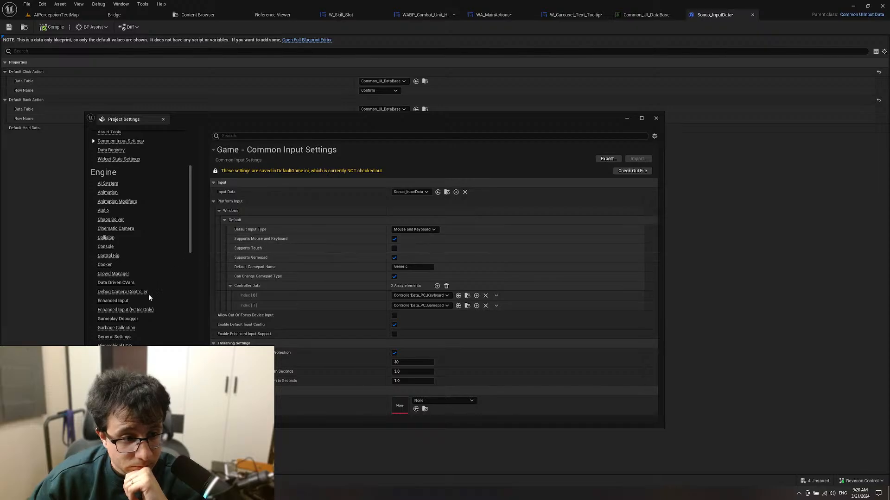
scroll(132, 246, down, 5)
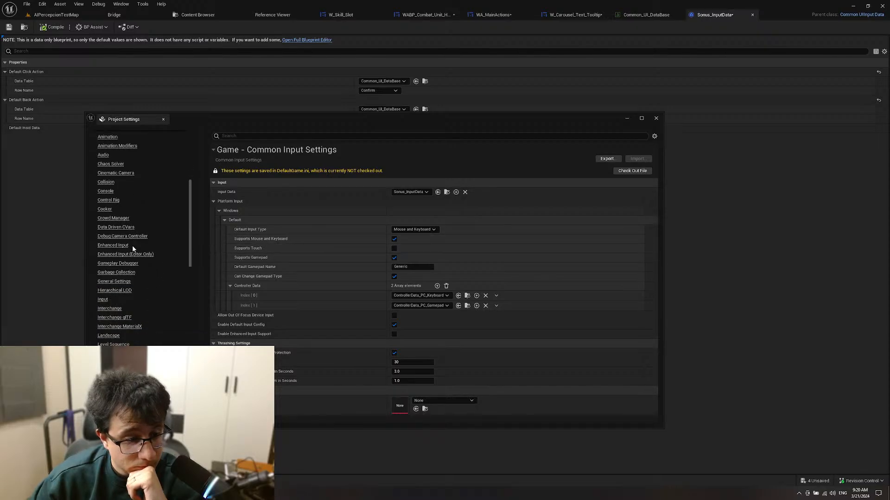
scroll(143, 251, up, 2)
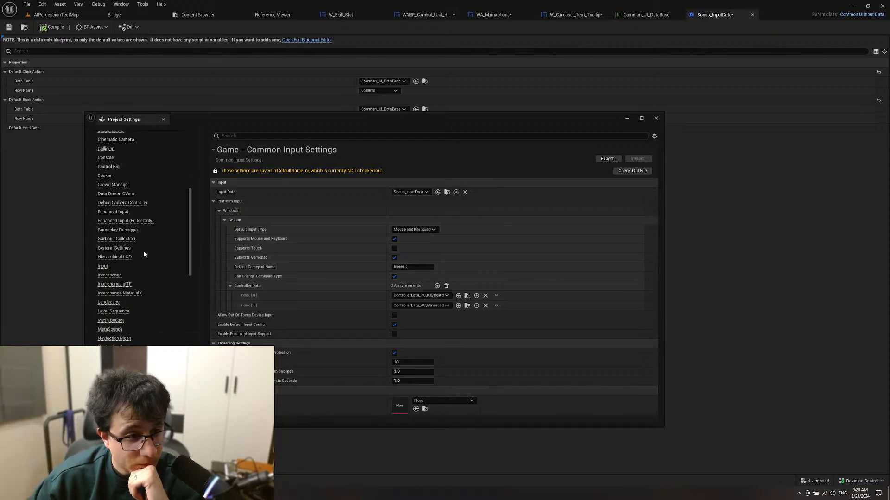
click(111, 266)
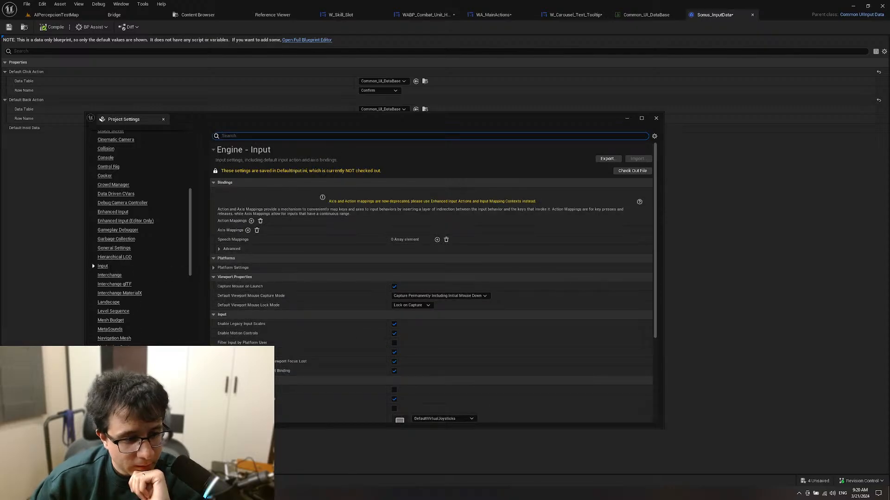
scroll(133, 231, down, 1)
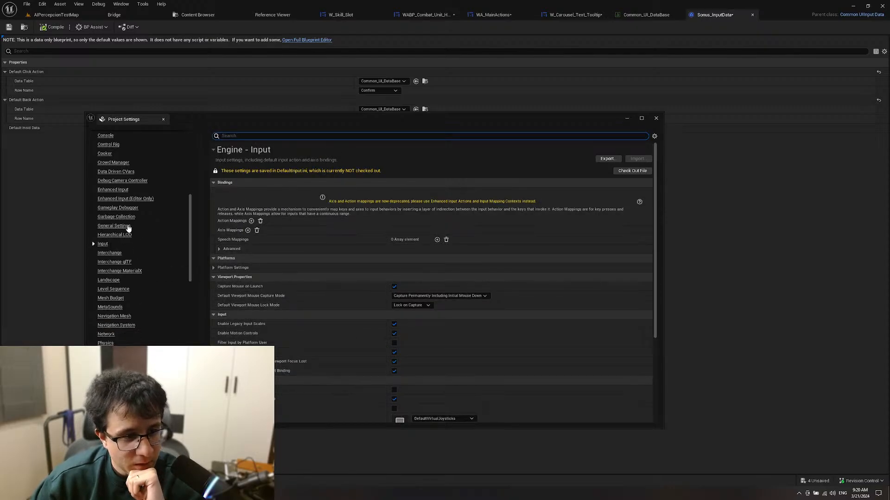
click(114, 226)
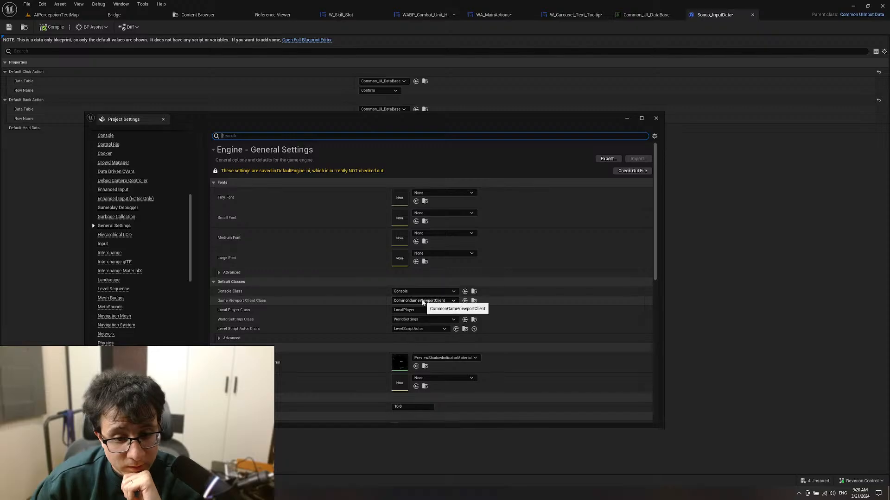
click(163, 119)
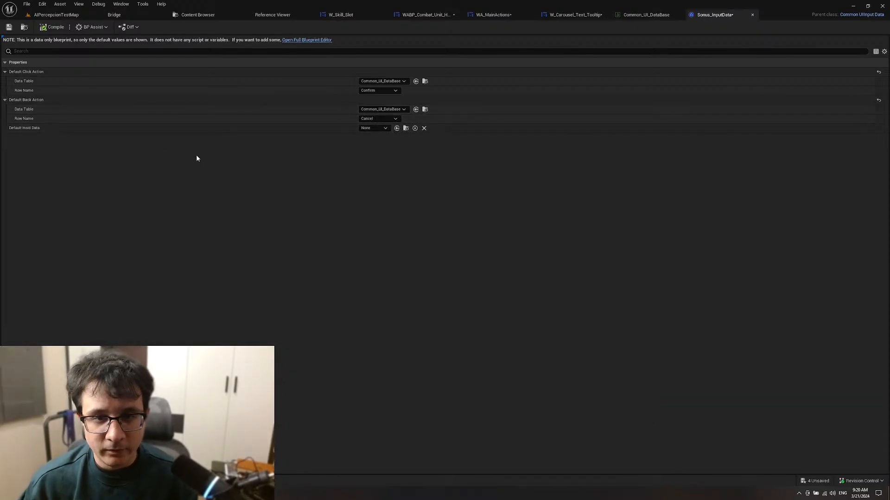
Step: Save the modified assets, checking out Sonus_InputData from revision control
key(ctrl+s)
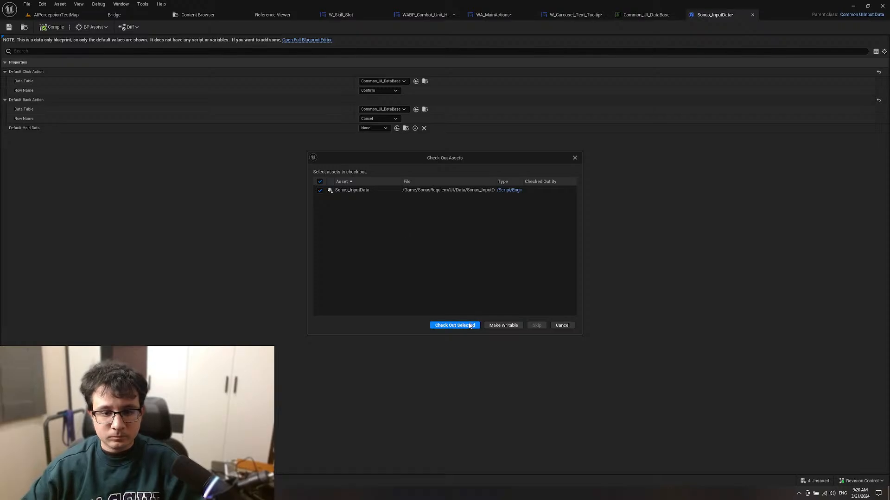
click(469, 325)
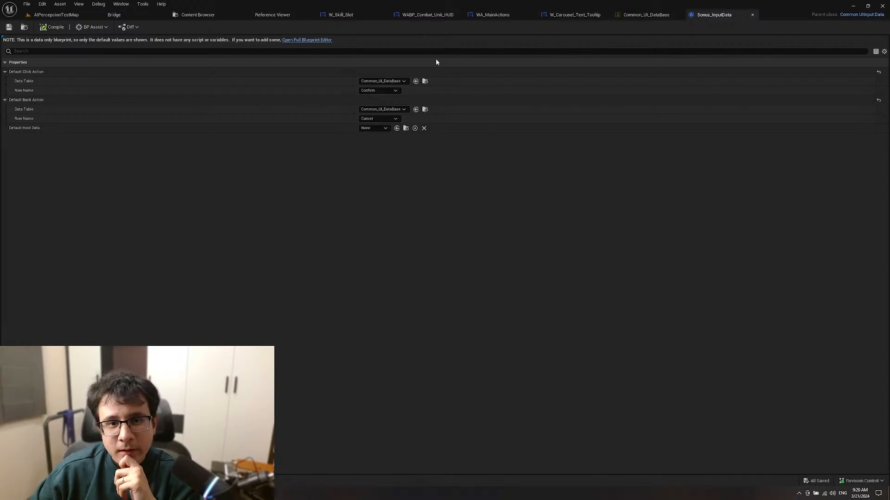
Step: Set the tooltip's Common Action Widget input action to the TabLeft row of Common_UI_DataBase and compile W_Carousel_Text_Tooltip
click(587, 16)
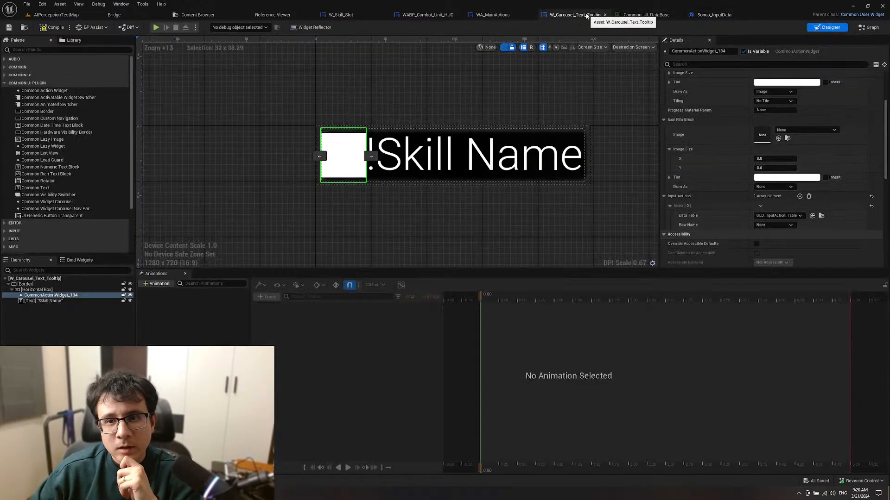
click(777, 215)
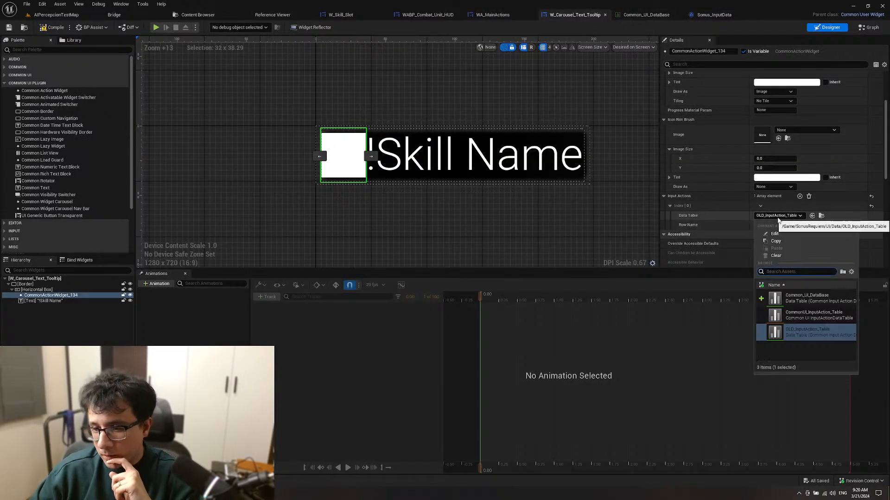
click(817, 297)
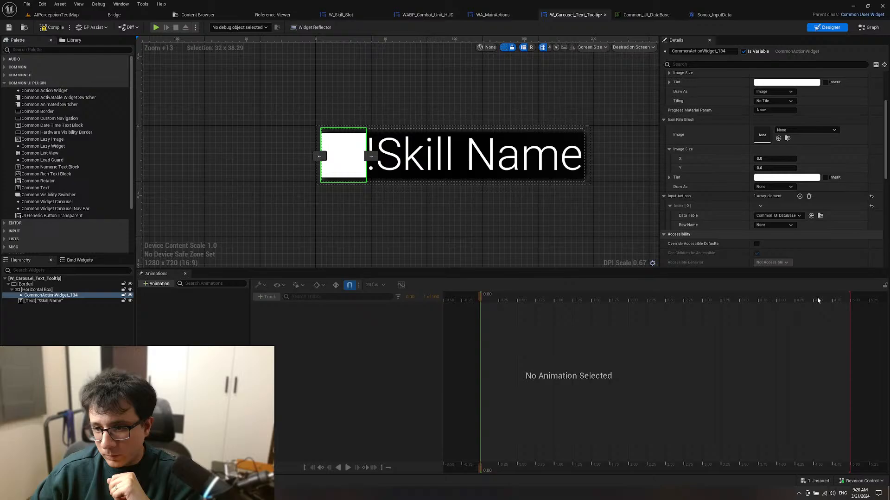
click(769, 226)
click(767, 254)
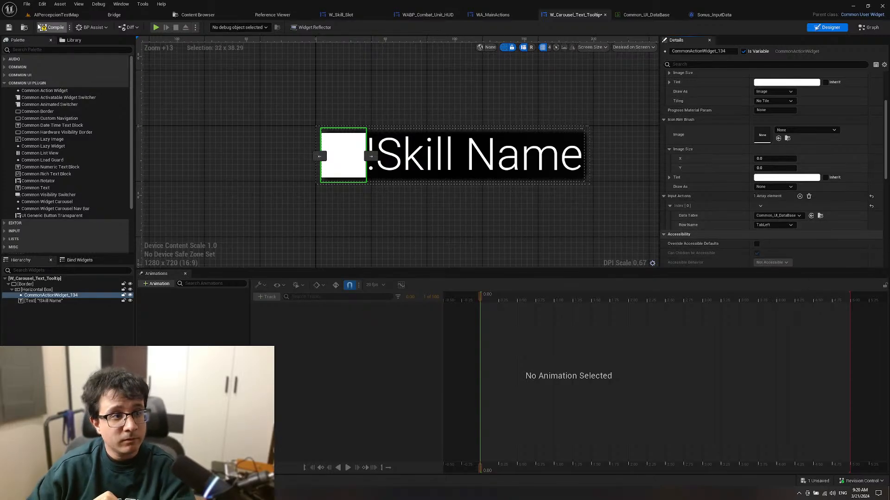
click(41, 27)
Step: Play-test the AI perception test map, cycling through the skill carousel to check the tooltip's input icon, and stop the session
click(56, 14)
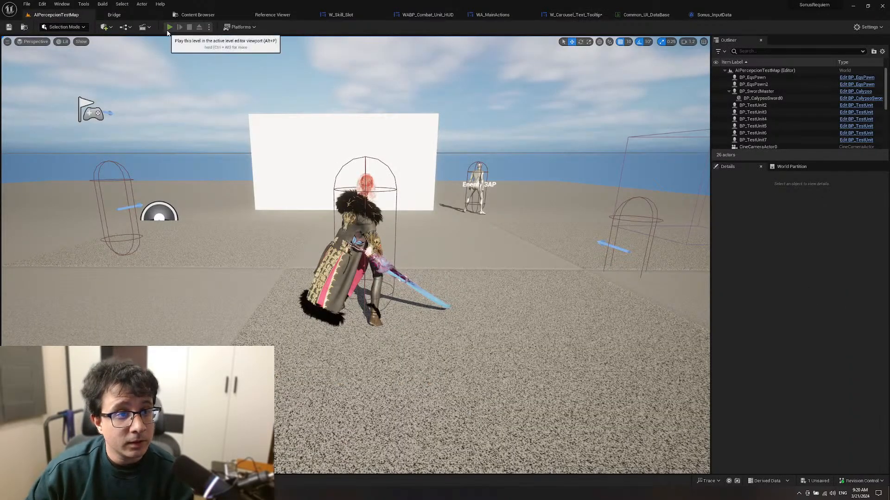
click(168, 28)
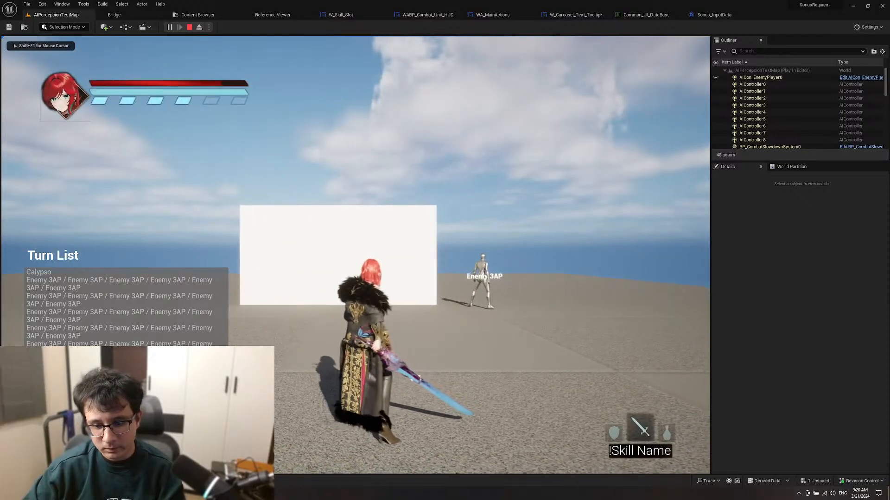
key(e)
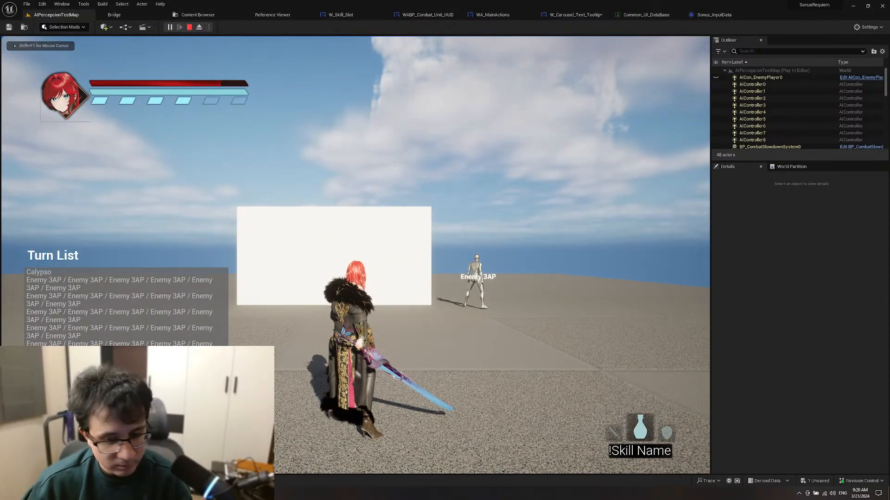
key(e)
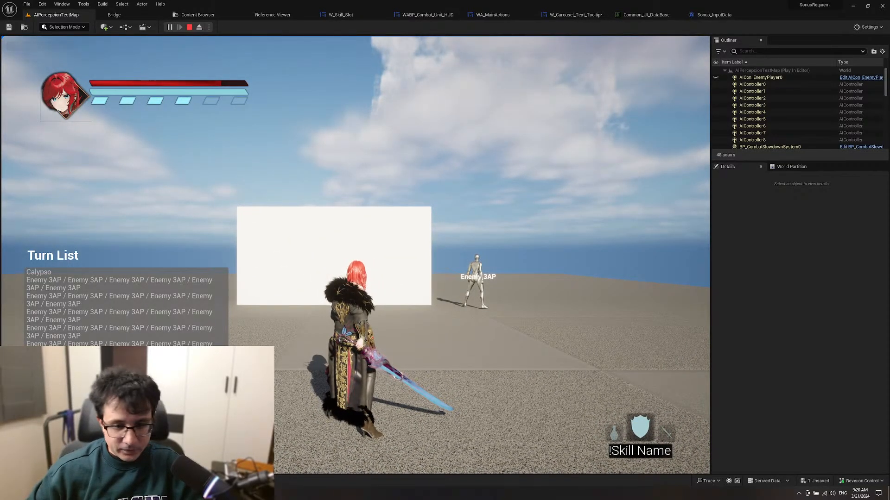
key(e)
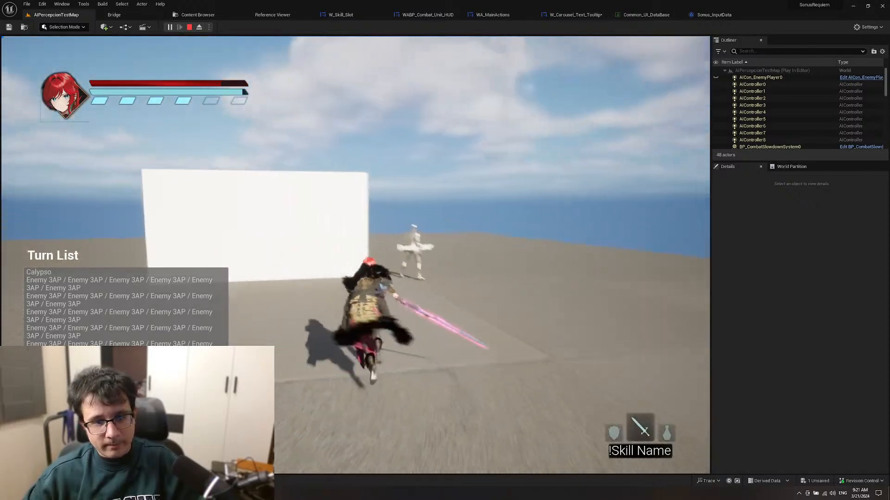
key(e)
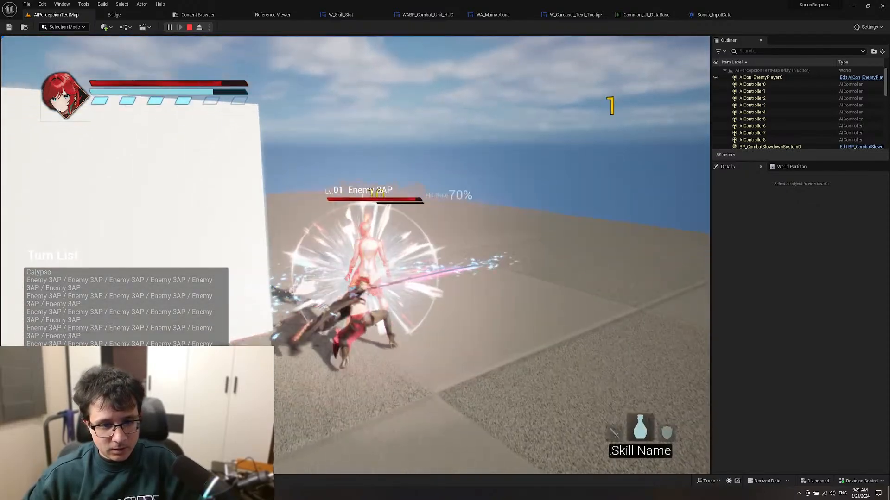
key(e)
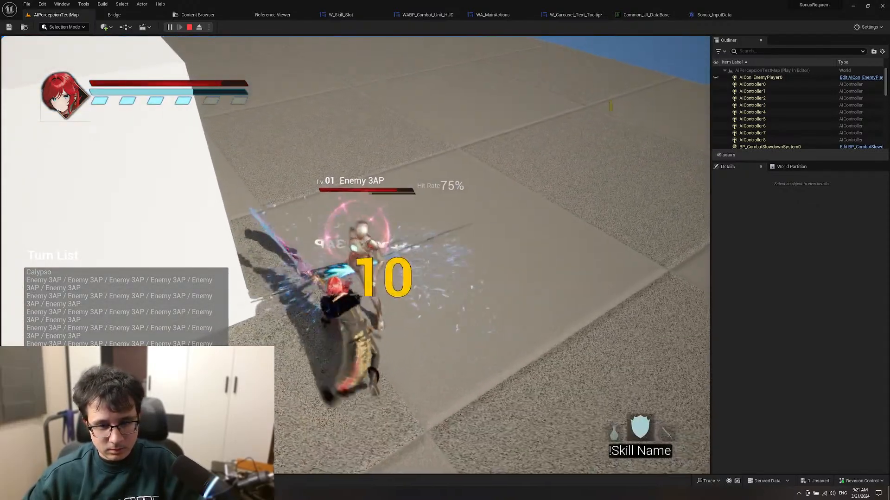
key(e)
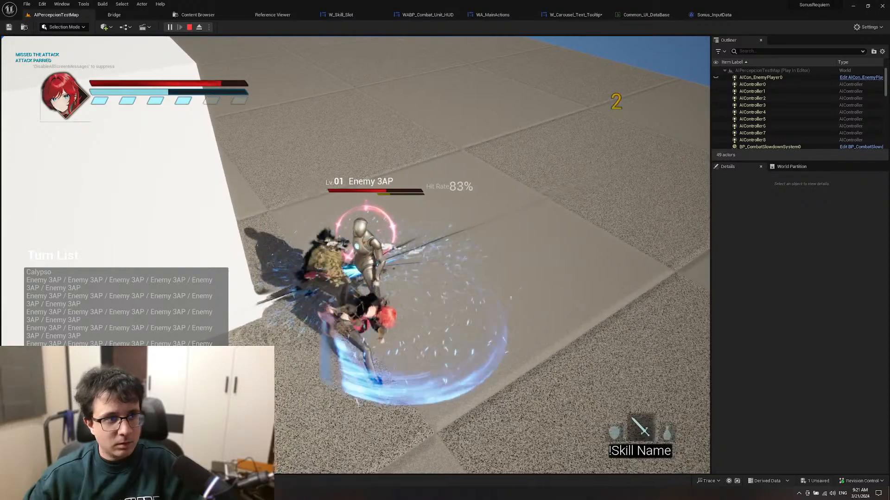
key(e)
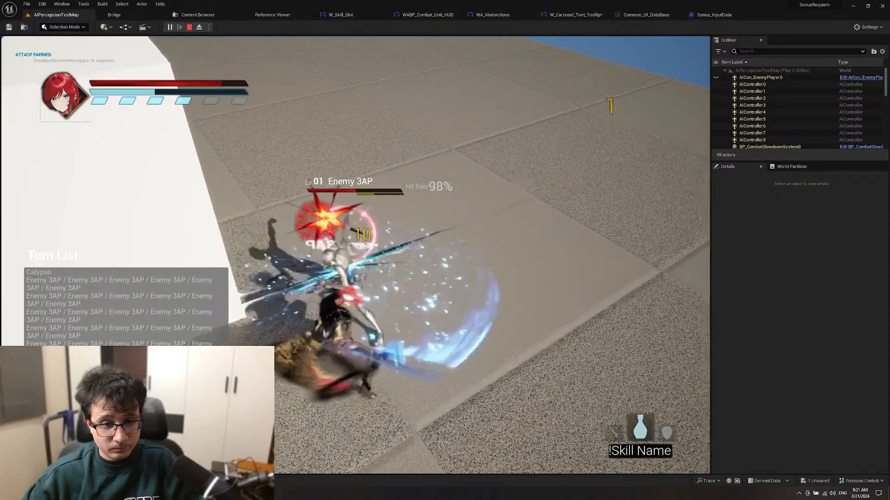
key(Escape)
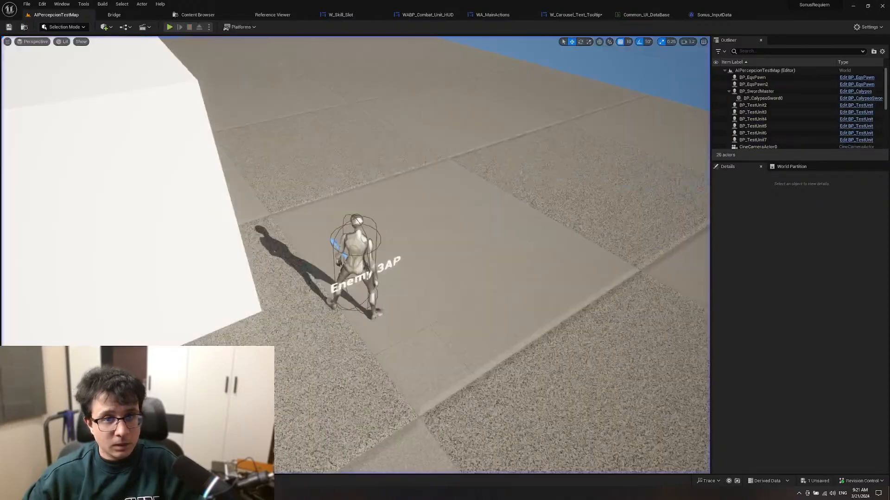
Step: Add an Image between the Common Action Widget and the skill name text in W_Carousel_Text_Tooltip, and name it IMG_Button
click(495, 19)
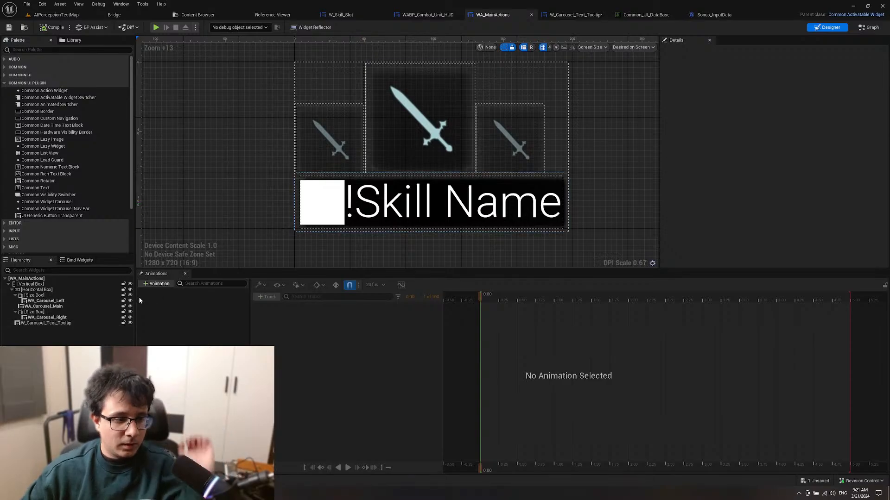
click(578, 16)
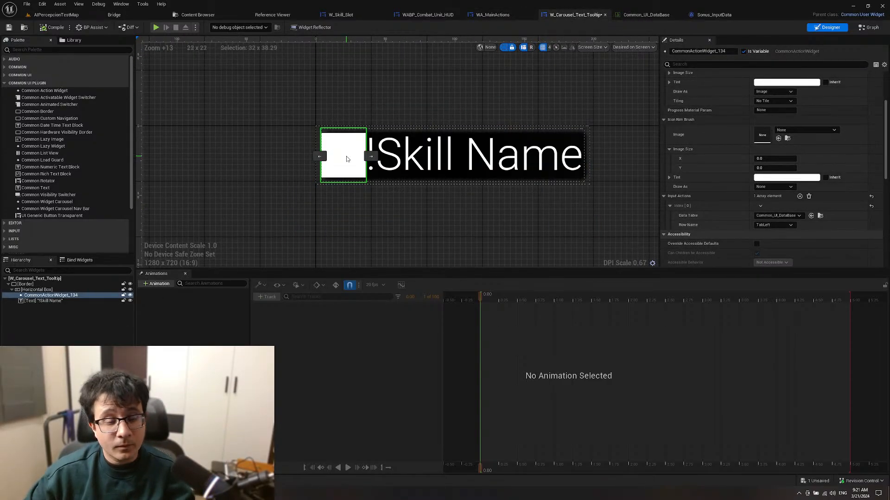
scroll(338, 172, up, 2)
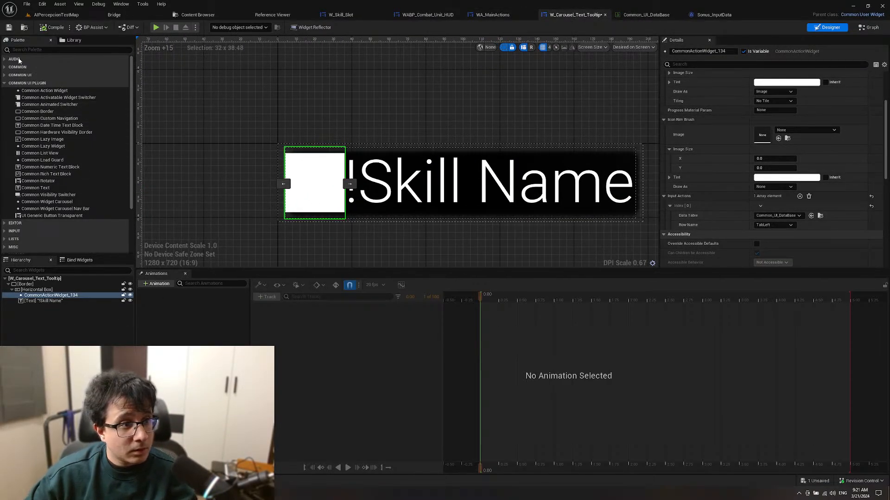
text(image)
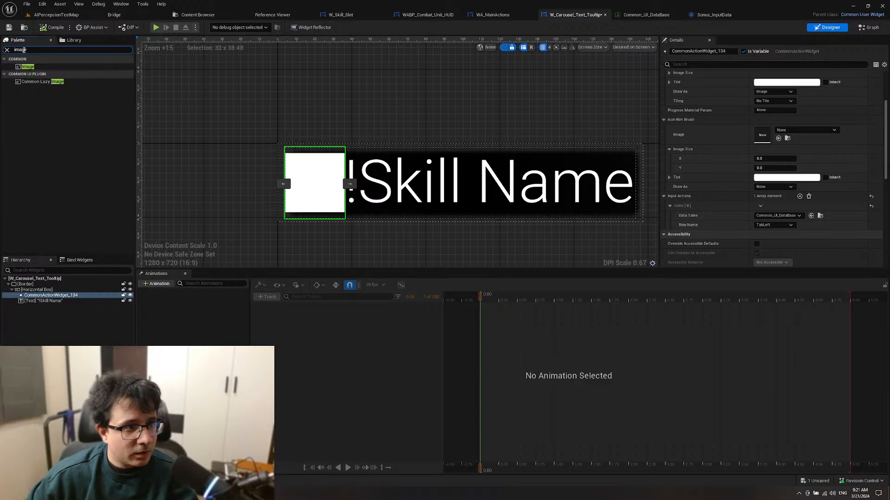
drag(32, 70, 44, 229)
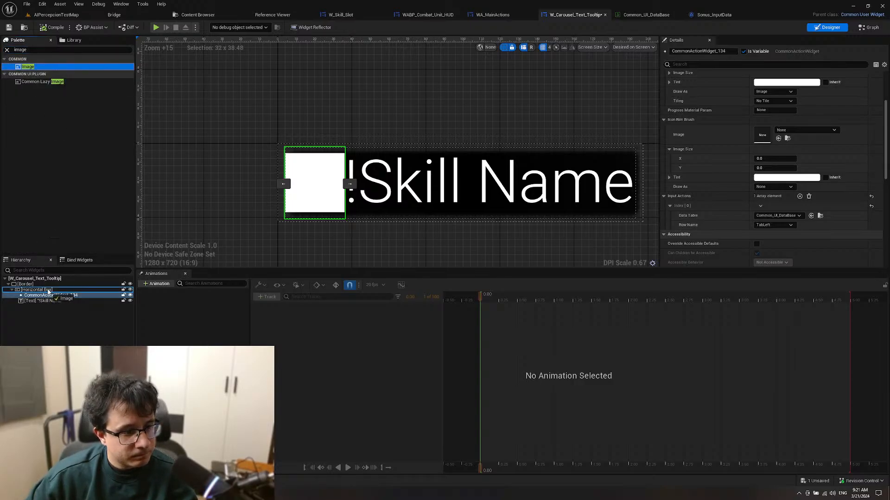
drag(50, 290, 42, 305)
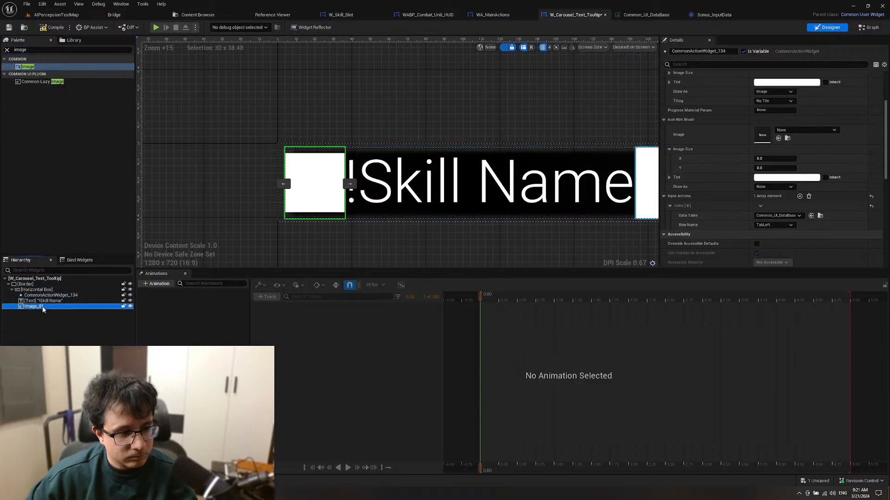
click(634, 185)
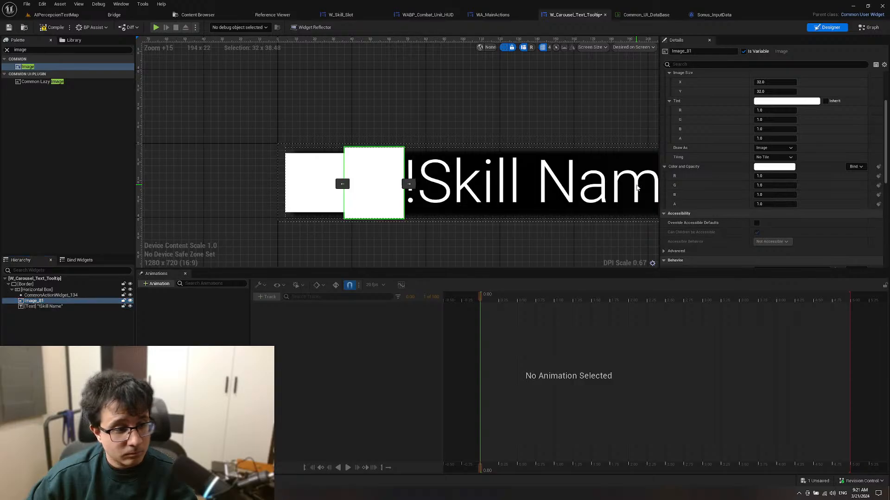
click(710, 53)
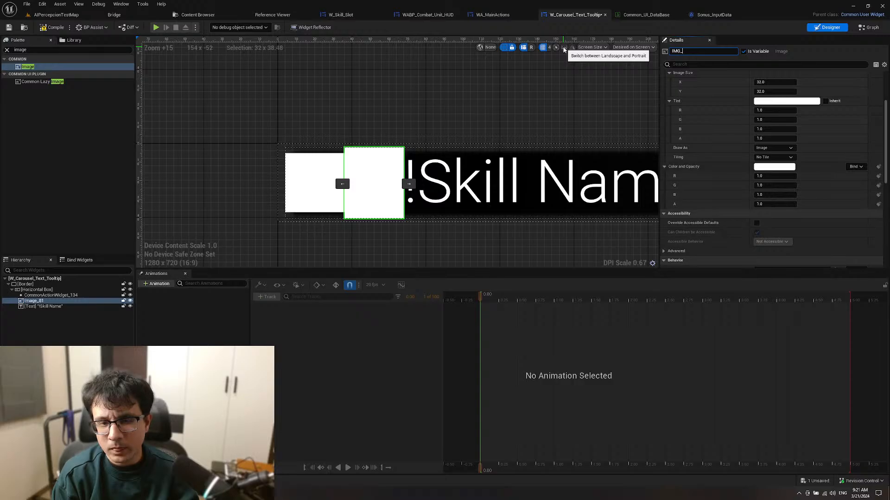
key(Return)
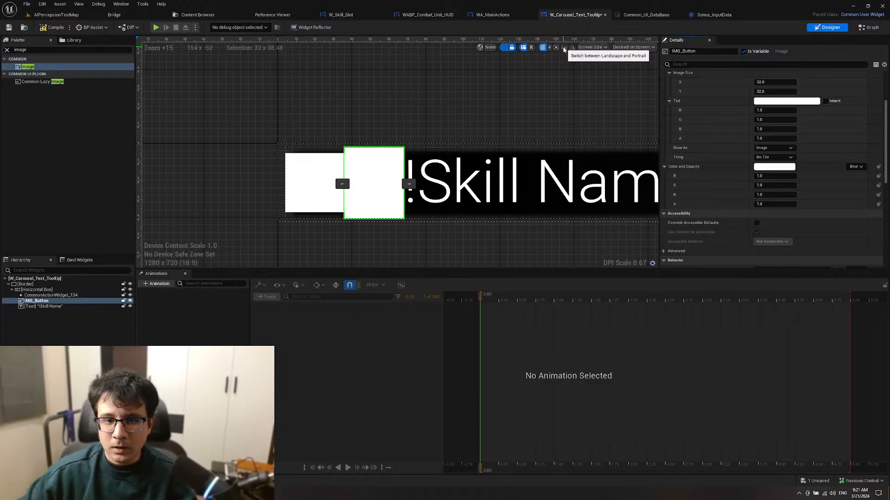
Step: Assign the Xbox T_UI_Controller_X texture to IMG_Button's brush and center the image horizontally and vertically
key(ctrl+space)
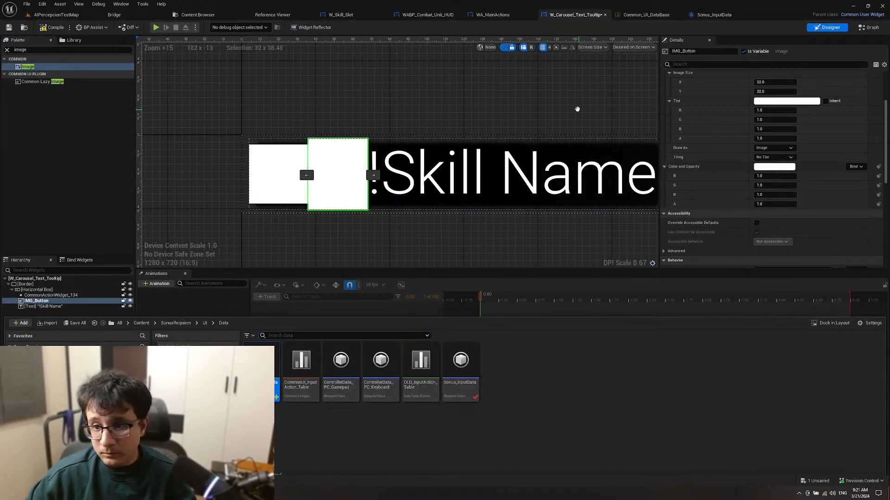
right_drag(577, 108, 569, 109)
key(ctrl+space)
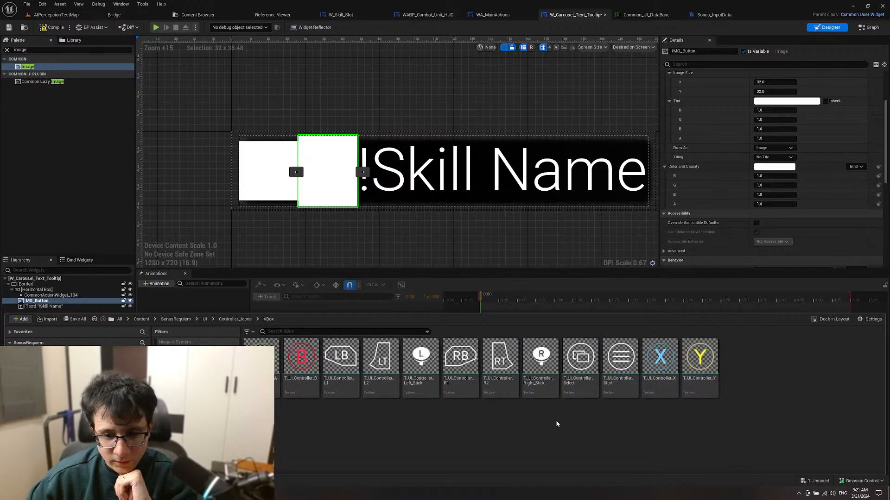
click(663, 366)
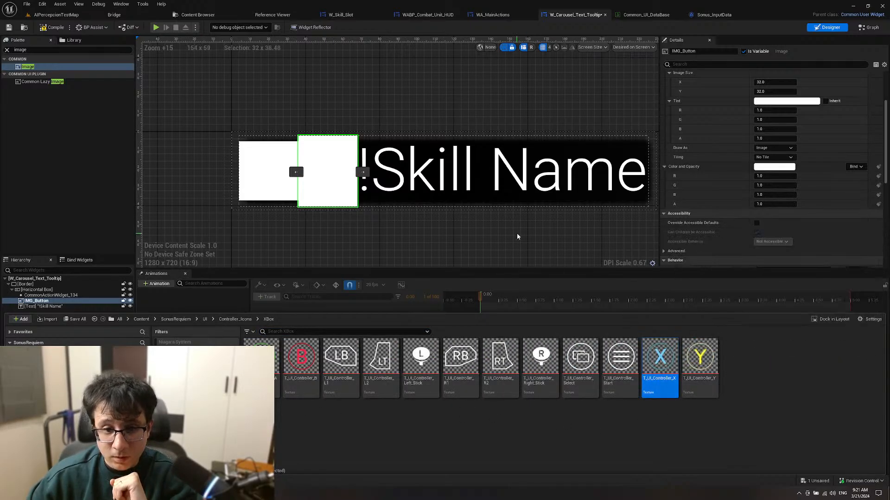
right_drag(519, 236, 506, 236)
scroll(745, 185, up, 4)
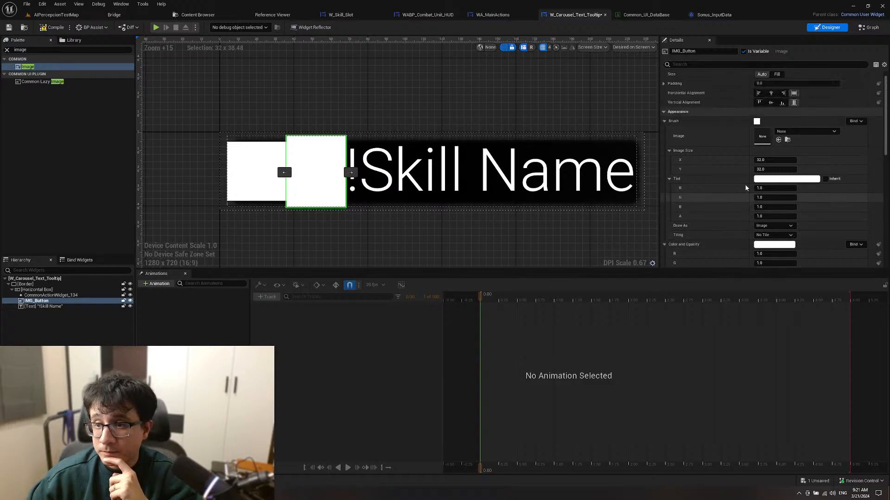
click(779, 140)
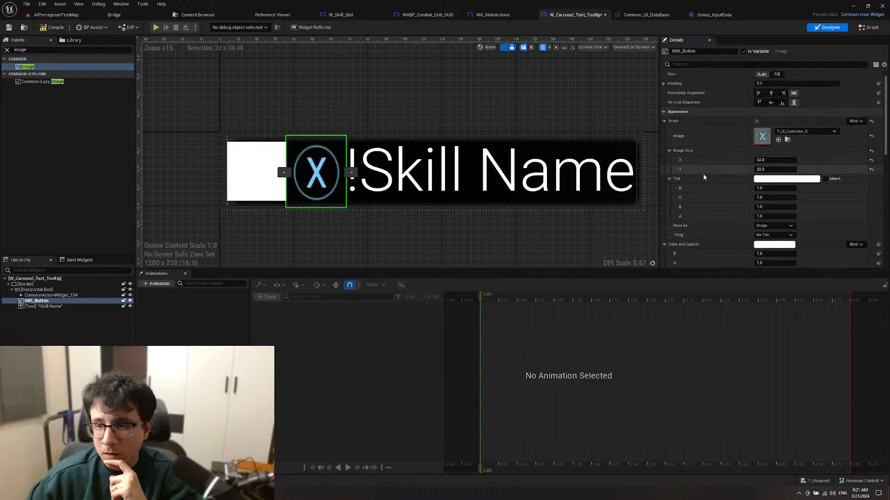
click(771, 93)
click(771, 102)
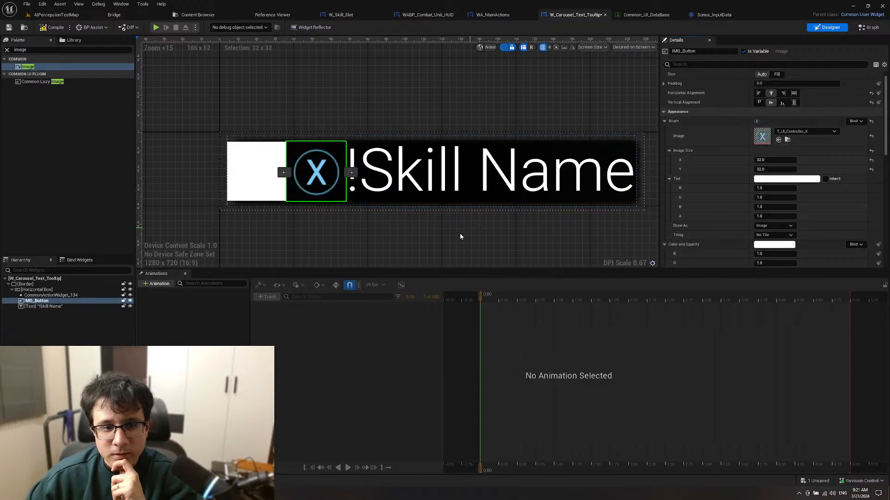
click(265, 183)
scroll(342, 228, down, 15)
scroll(342, 228, up, 14)
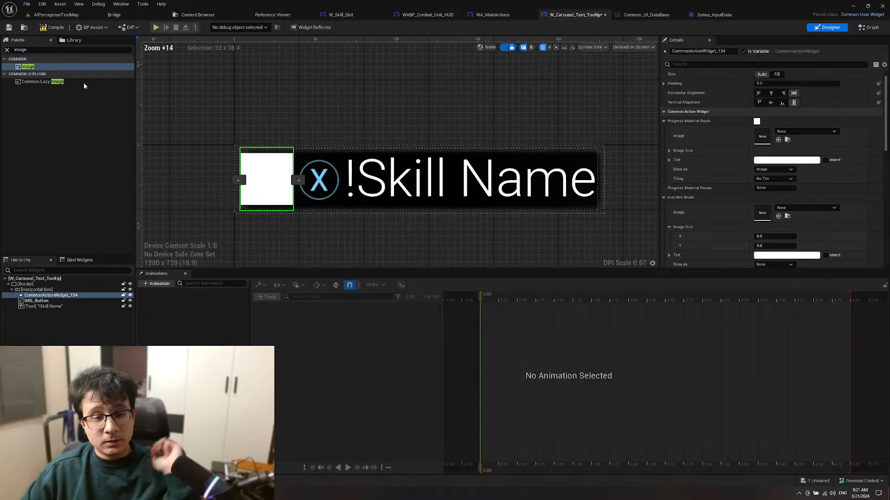
Step: Lower the tint alpha of the tooltip border's brush to make its background semi-transparent
click(26, 284)
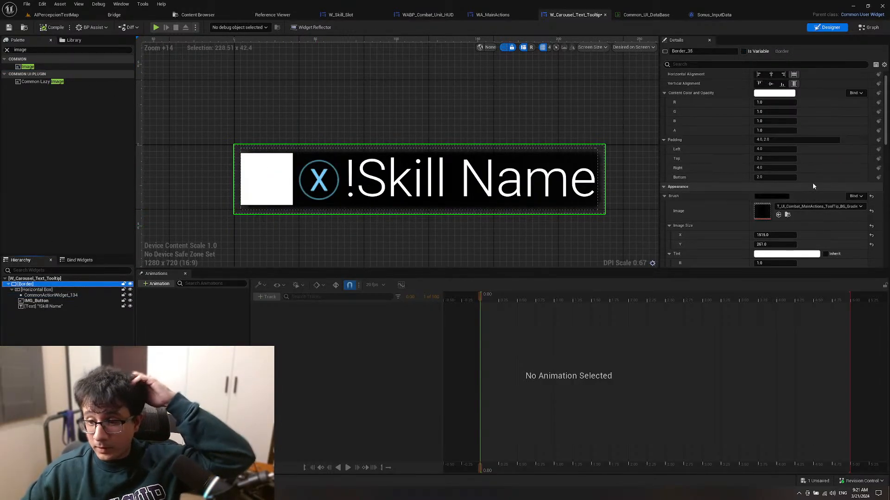
scroll(811, 184, down, 3)
scroll(810, 185, down, 3)
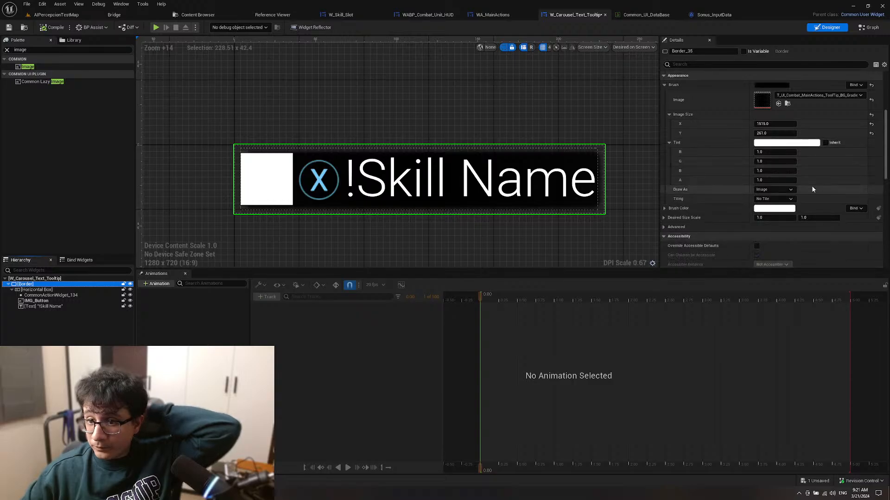
scroll(725, 185, up, 4)
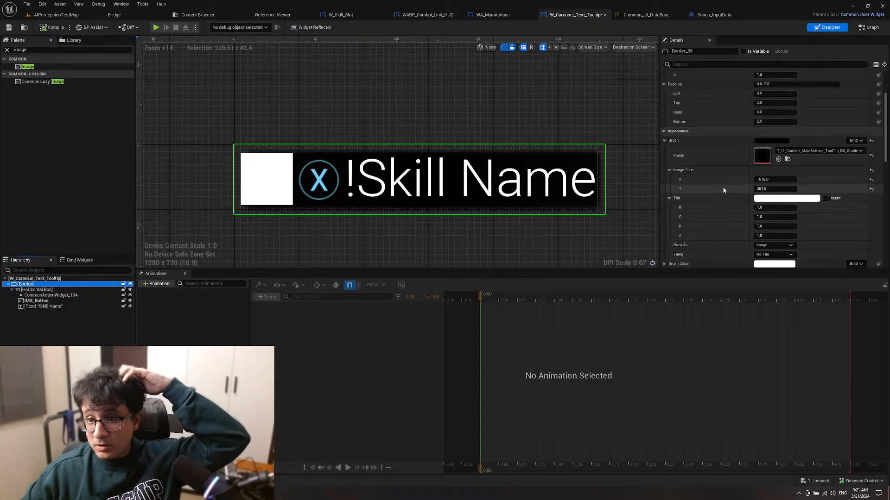
scroll(726, 188, down, 2)
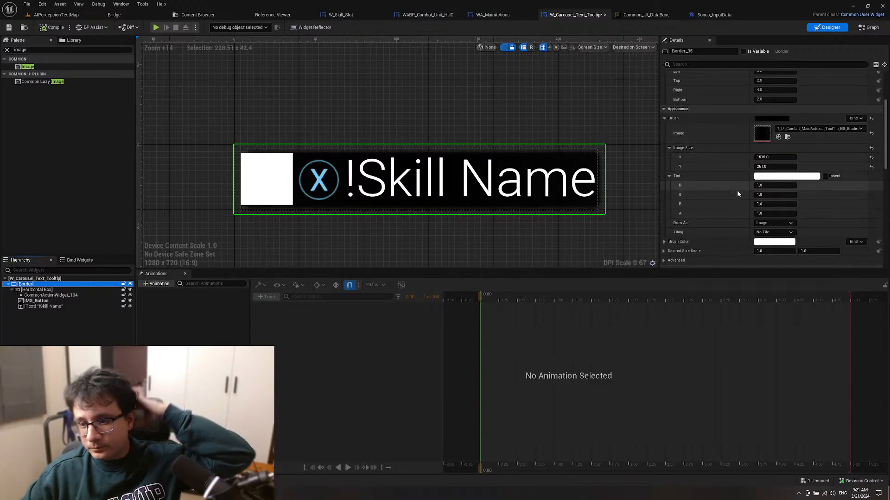
drag(774, 213, 739, 213)
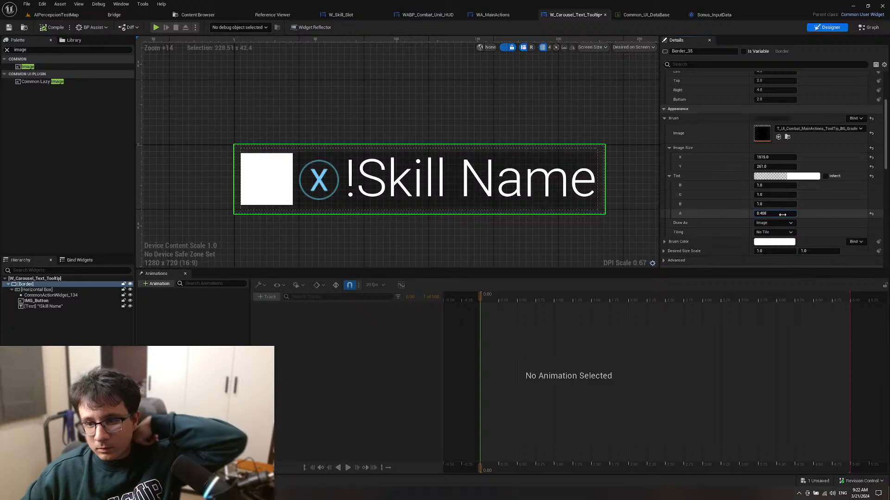
click(780, 214)
text(0.7)
key(Return)
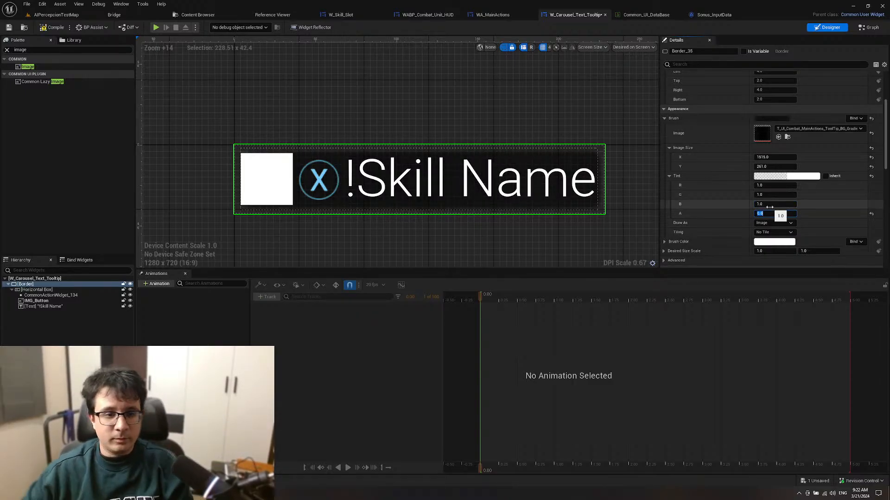
Step: Play-test the AIPercepcionTestMap level to check the skill name tooltip in the combat HUD, and stop the session
click(61, 15)
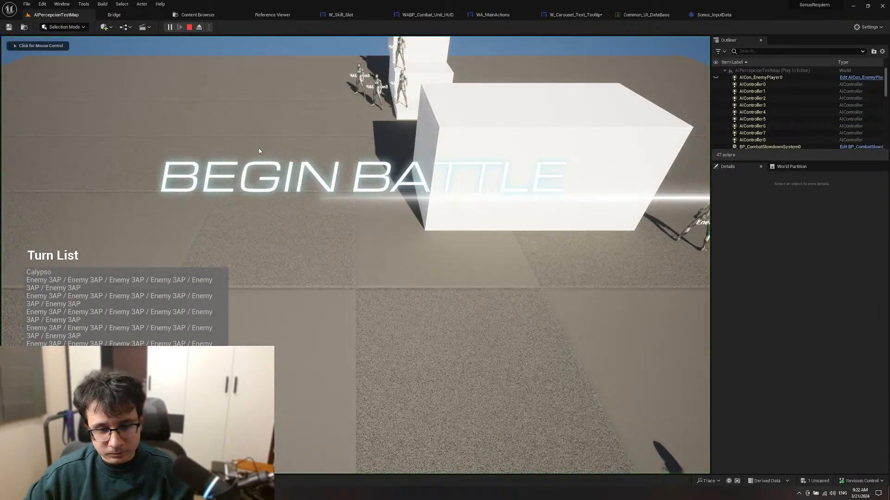
click(259, 151)
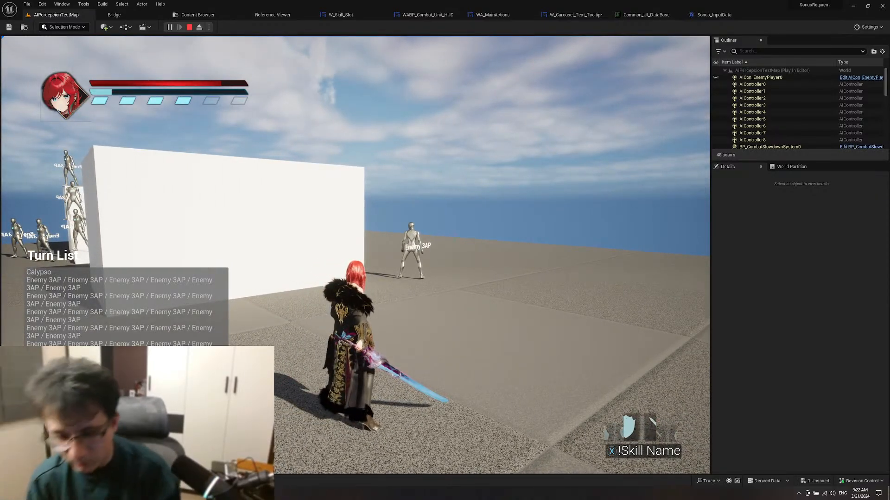
key(Escape)
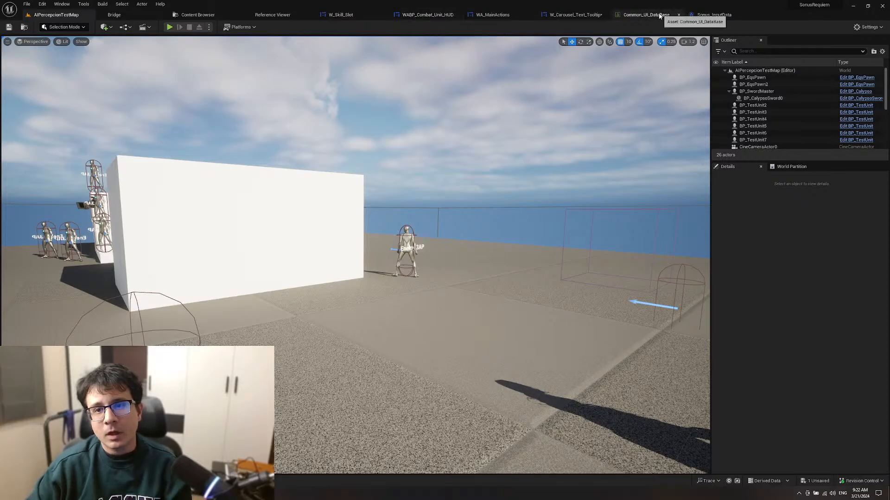
Step: Examine the Confirm row in Common_UI_DataBase and the data tables available for the default click action in Sonus_InputData
click(646, 15)
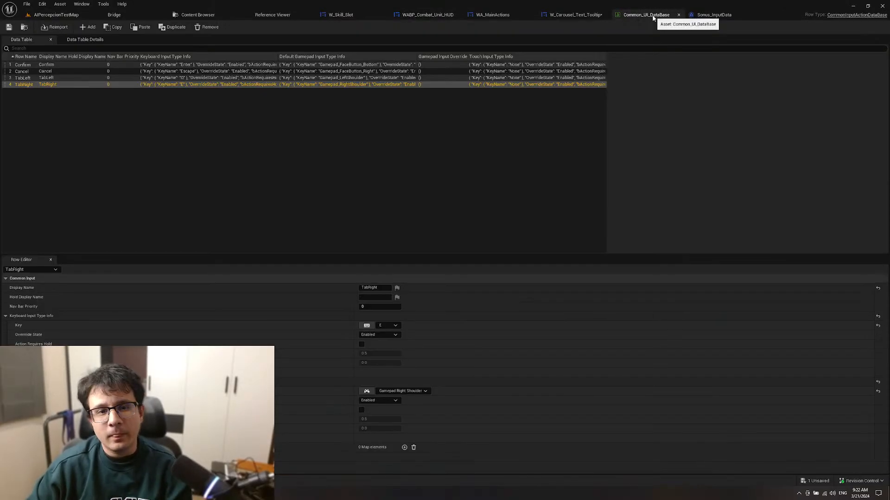
click(389, 84)
click(388, 64)
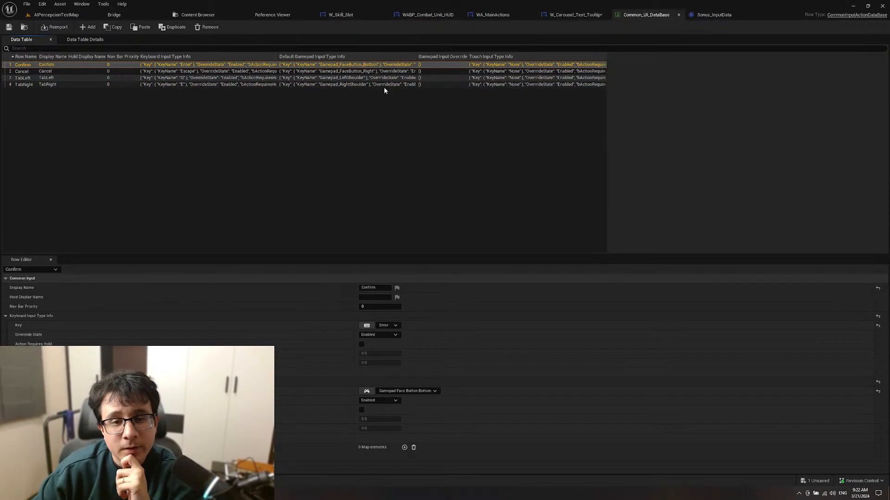
click(713, 15)
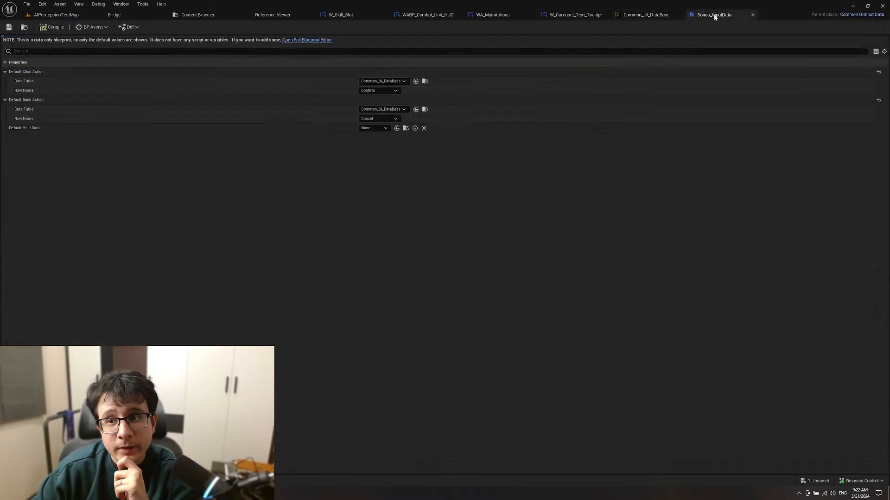
click(398, 82)
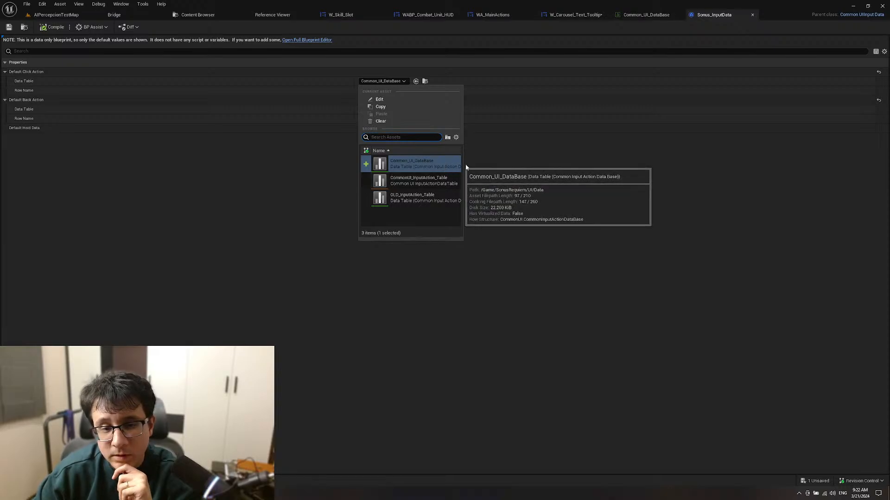
click(541, 165)
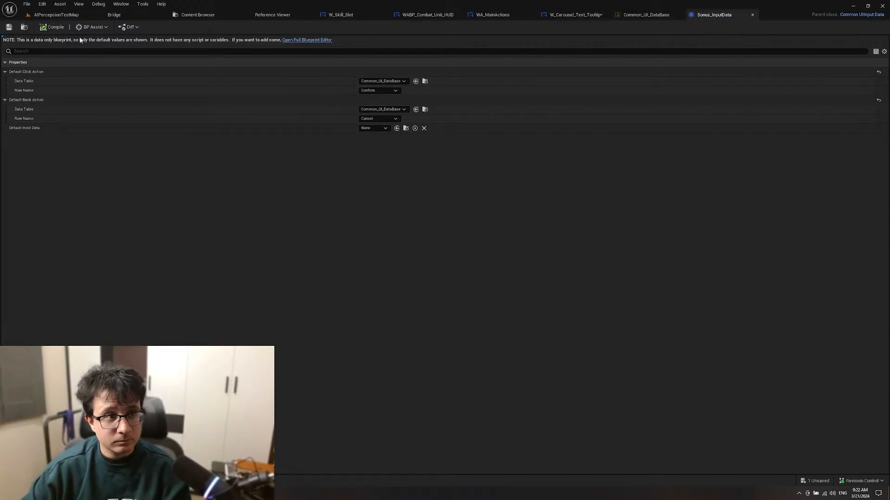
Step: Return to the AIPercepcionTestMap level, and switch to the MainActions_ToolTip_Text_Border document in Photoshop
click(56, 15)
right_drag(356, 232, 402, 252)
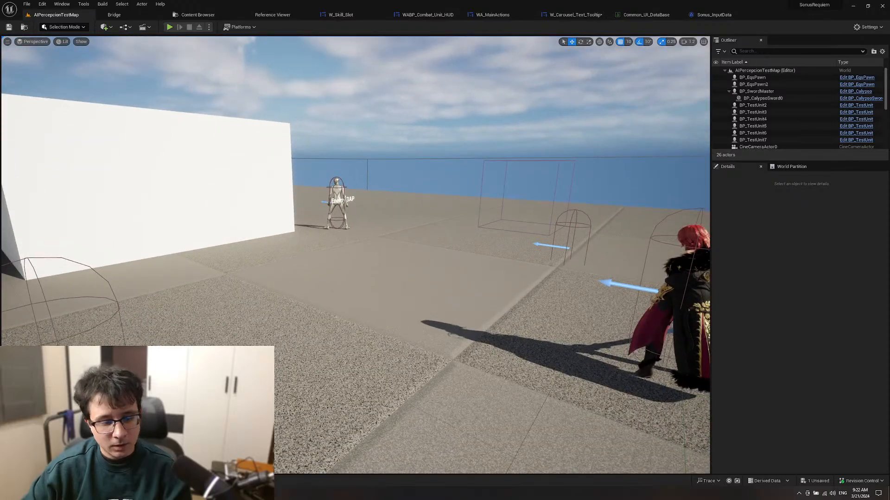
key(alt+Tab)
drag(482, 229, 502, 226)
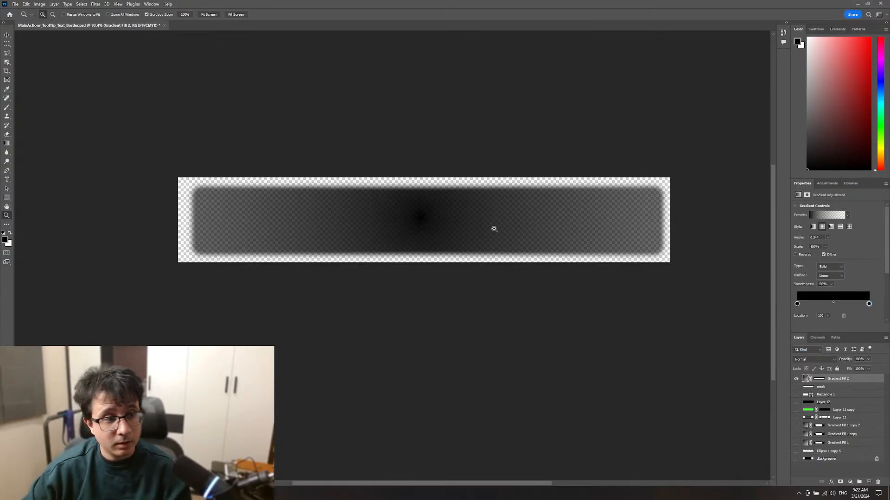
key(b)
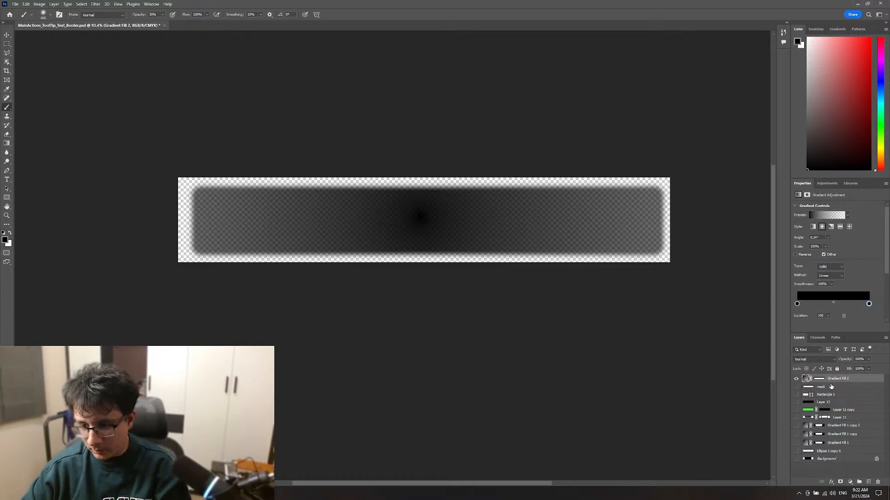
key(i)
key(ctrl+k)
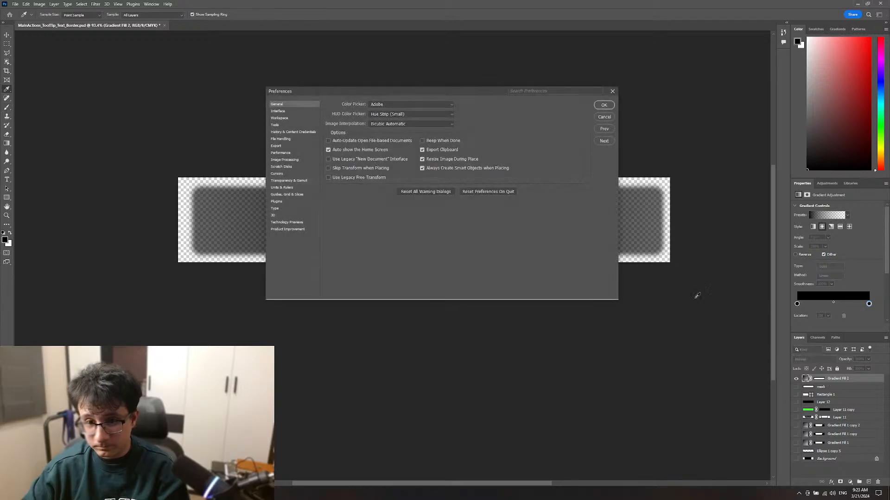
key(Escape)
Step: Duplicate the Gradient Fill 2 layer, hide the original, and ready the copy's layer mask for brushing in black
key(b)
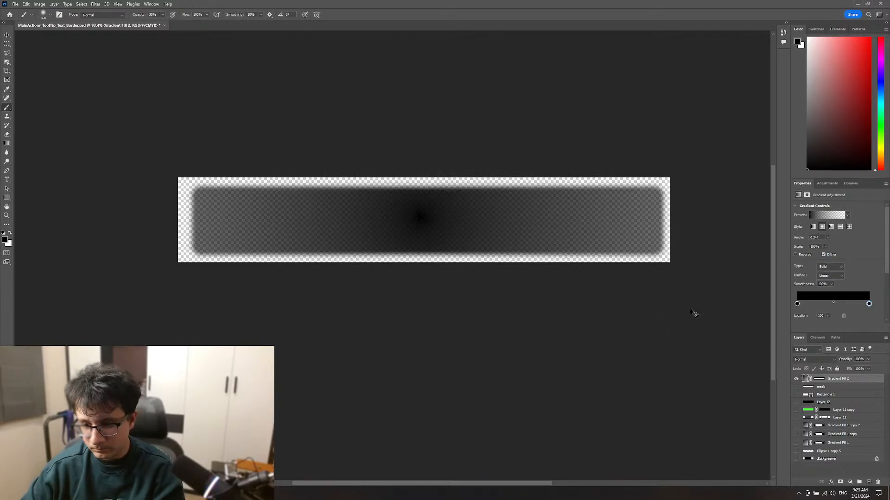
key(ctrl+j)
click(794, 387)
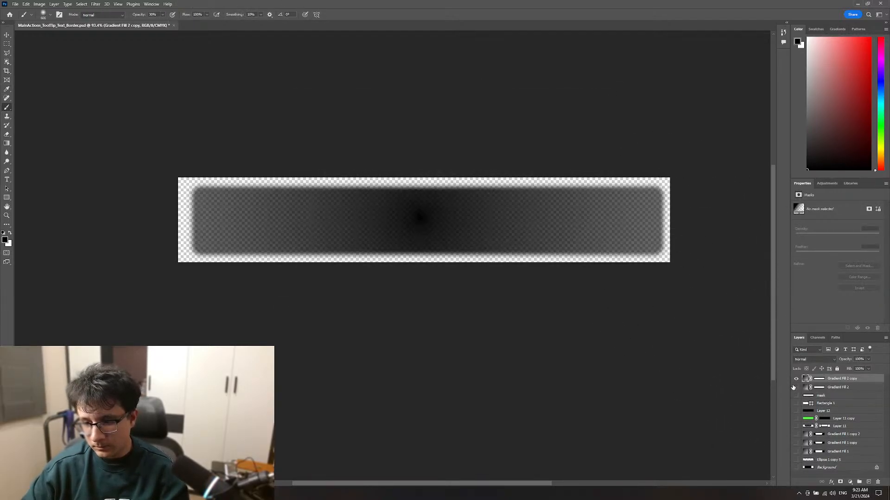
click(818, 379)
key(z)
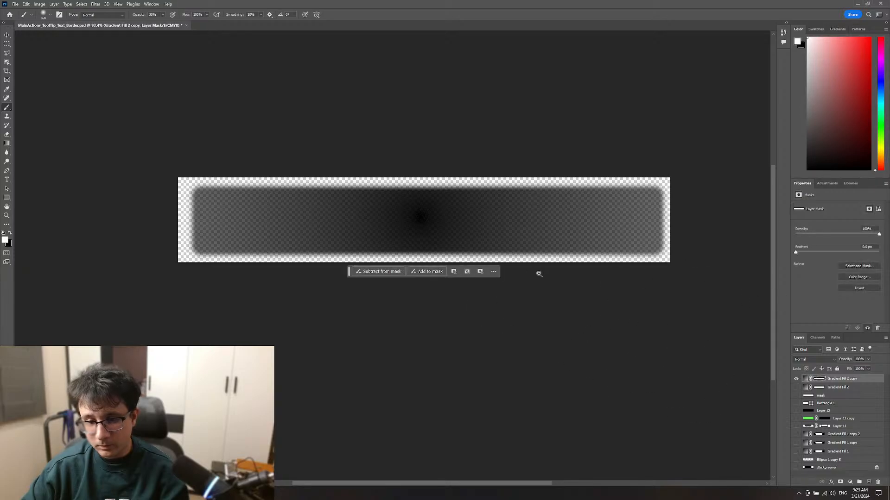
drag(538, 274, 522, 275)
key(b)
key(x)
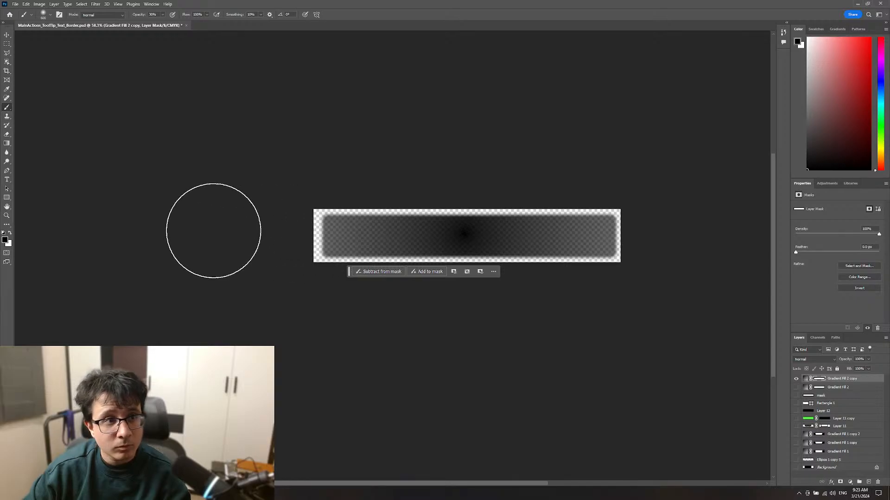
Step: Try to fade the gradient's left end with a black brush stroke on the mask at 100% opacity
key(0)
drag(278, 242, 363, 244)
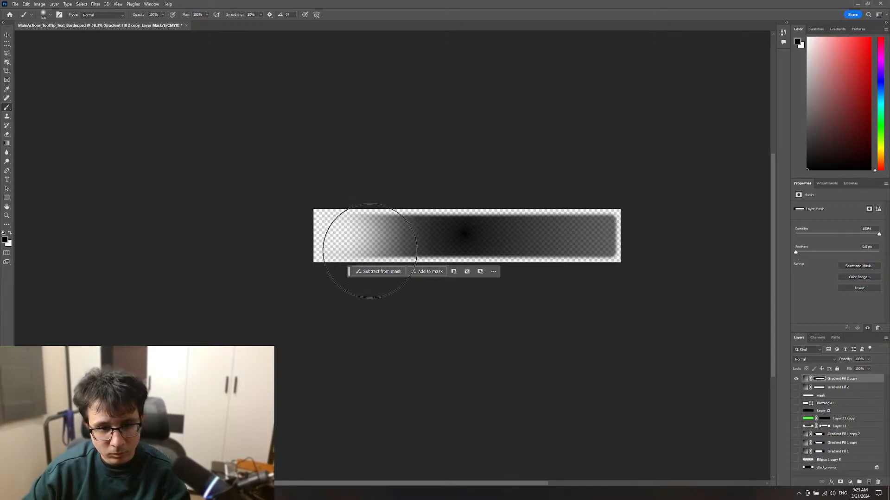
key(ctrl+z)
Step: Fade both ends of the duplicated gradient by brushing black on its mask at 50% opacity
key(6)
key(5)
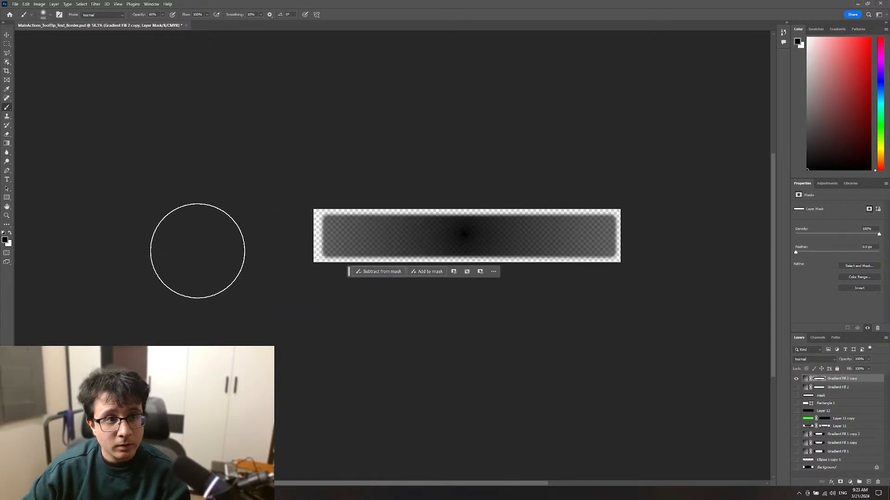
key(5)
key(0)
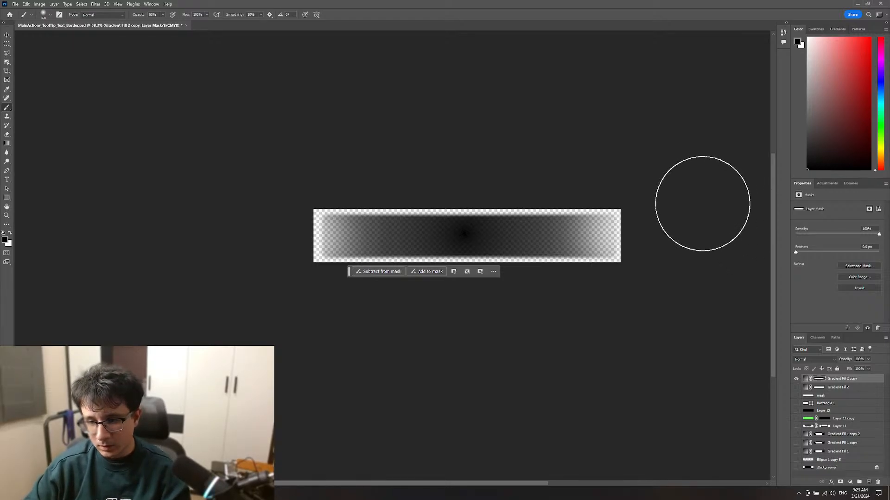
Step: Export the image as a PNG, replacing the existing T_UI_Combat_MainActions_ToolTip_BG_Gradient file
key(ctrl+alt+shift+w)
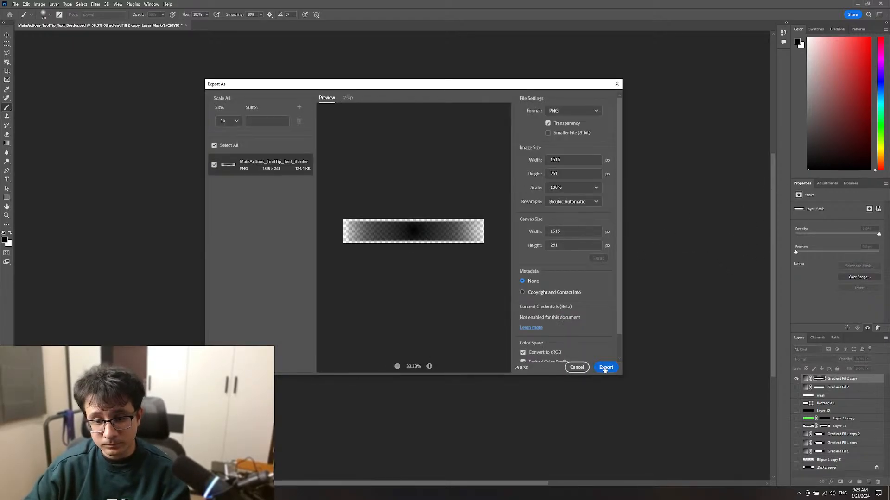
click(606, 368)
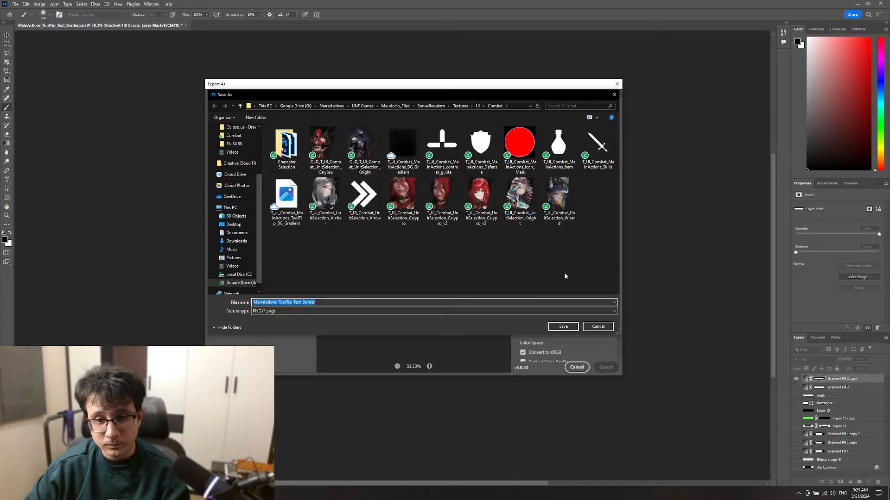
double_click(299, 200)
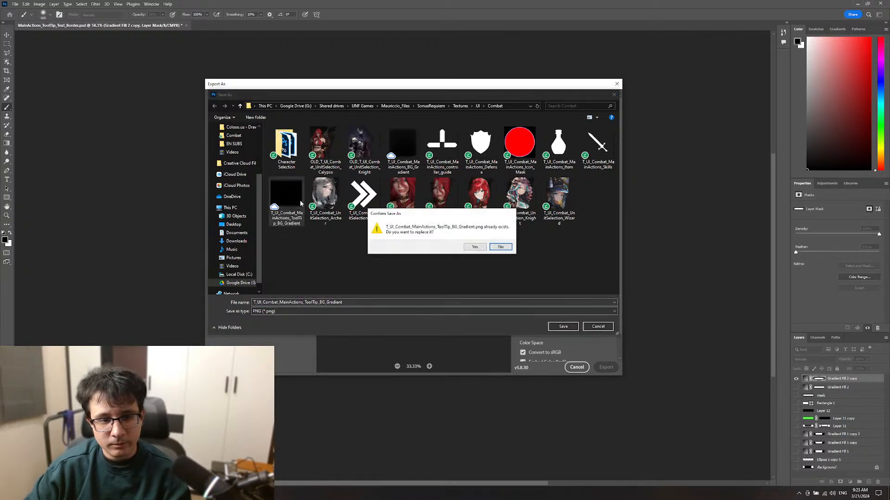
click(473, 246)
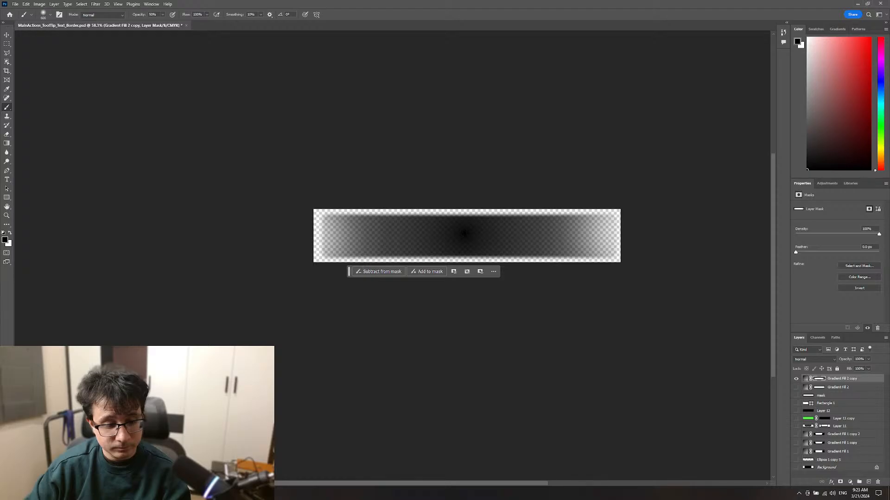
Step: Switch to Unreal Editor and reimport the T_UI_Combat_MainActions_ToolTip_BG_Gradient texture from the MainActions folder
key(alt+Tab)
key(ctrl+space)
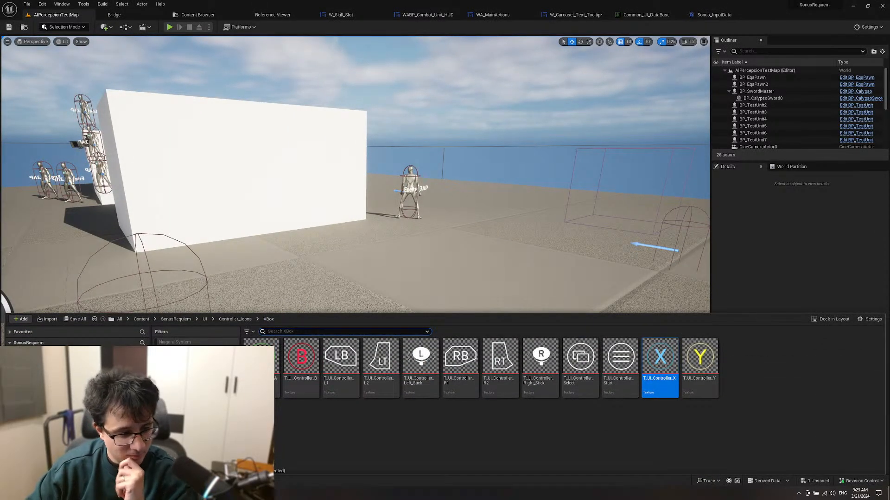
click(70, 407)
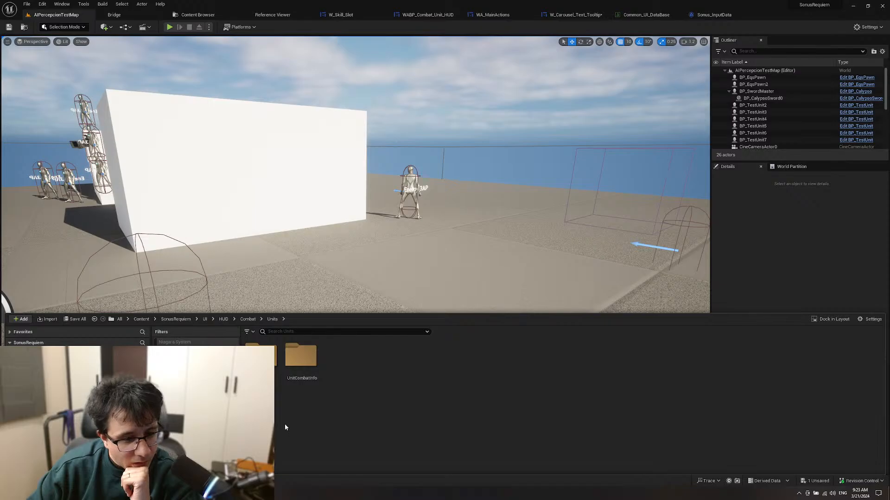
click(69, 400)
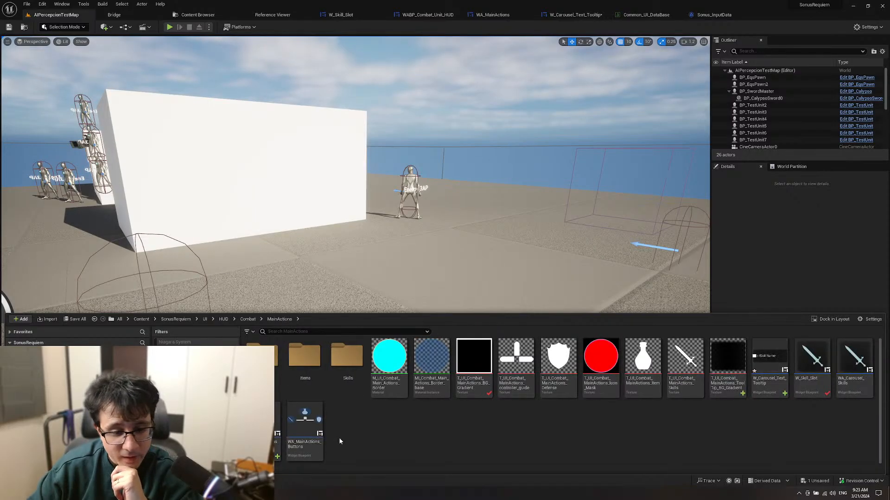
right_click(739, 366)
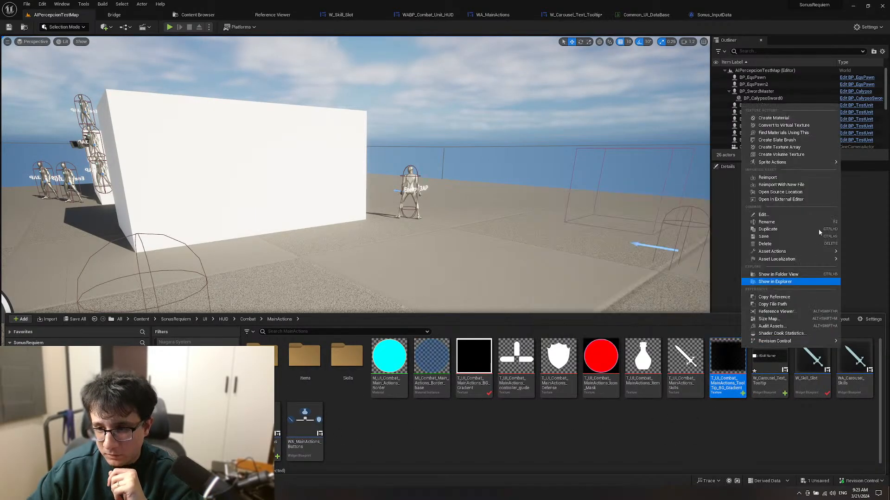
click(804, 179)
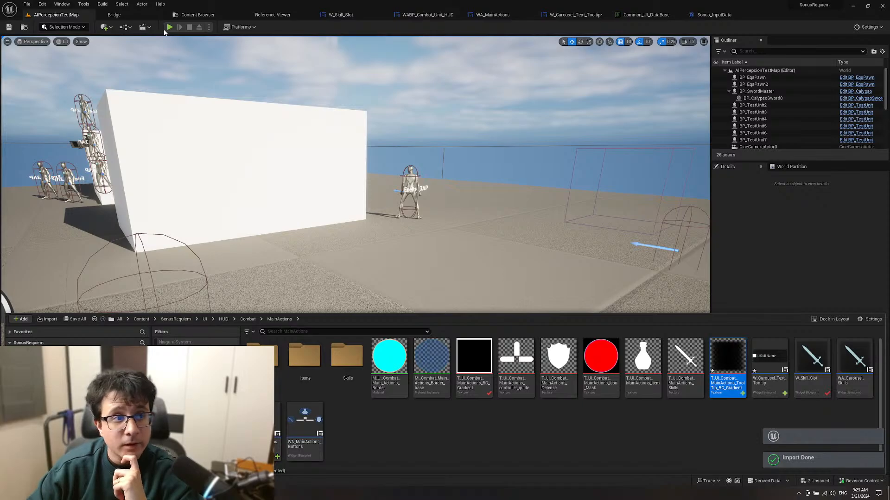
Step: Play-test the level and cycle through the action carousel to check the tooltip background, and stop the session
click(170, 27)
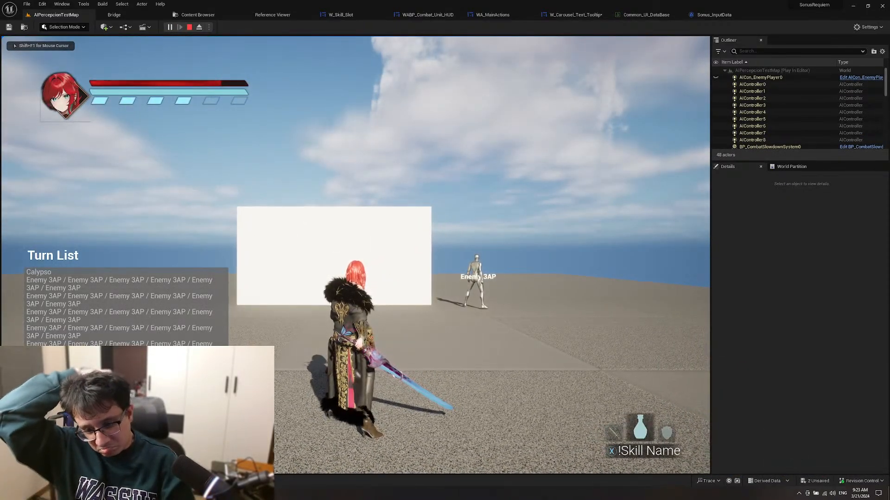
key(Right)
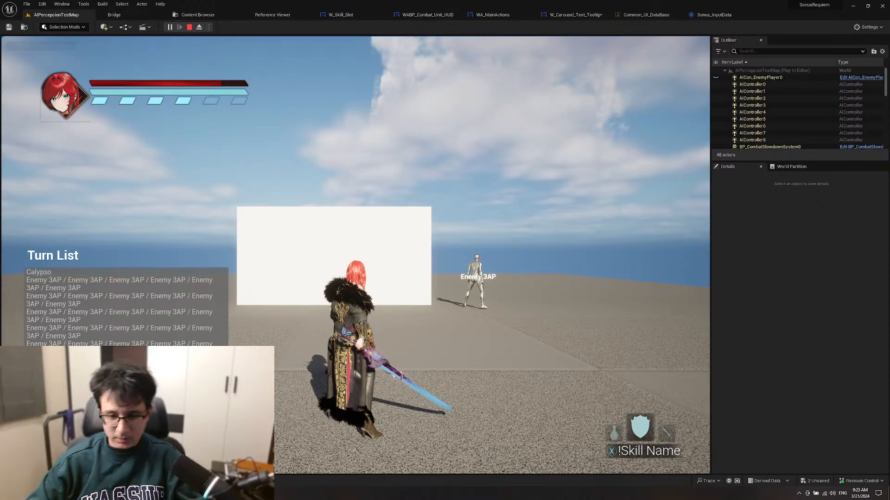
key(Right)
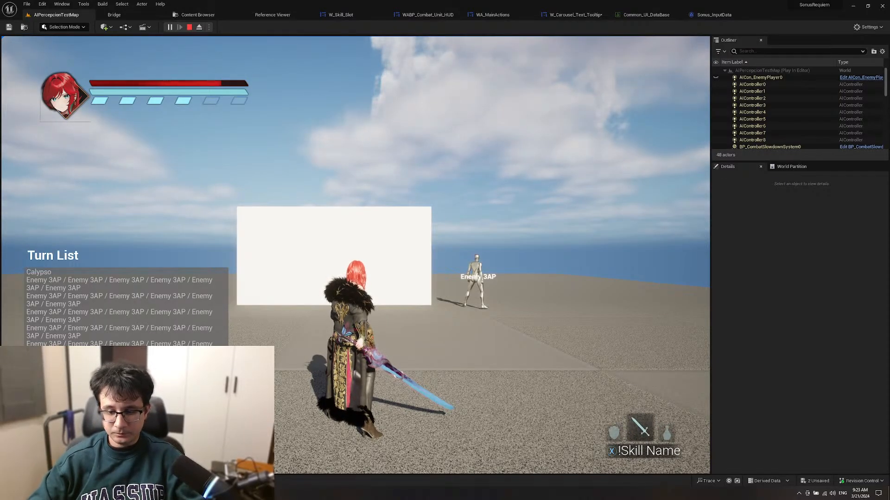
key(Escape)
Step: Set the font size of the "!Skill Name" text in W_Carousel_Text_Tooltip to 20 and compile the widget
click(492, 14)
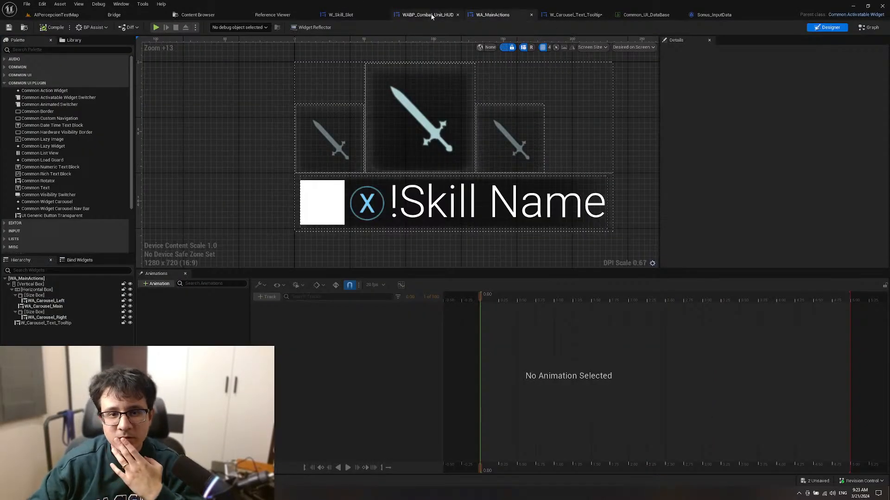
click(440, 208)
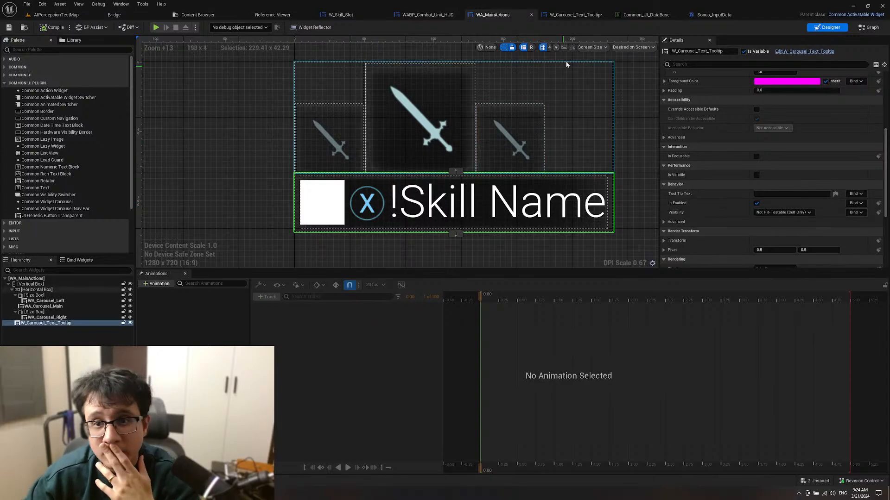
click(576, 14)
click(463, 186)
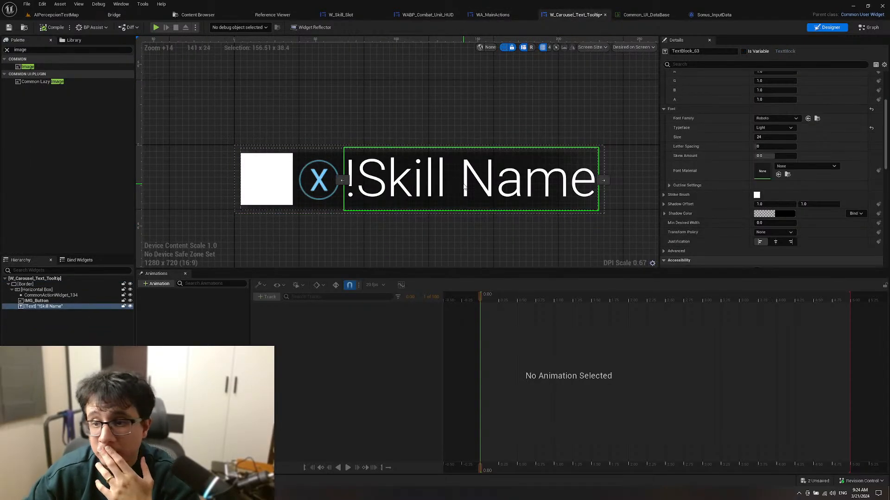
scroll(732, 207, up, 4)
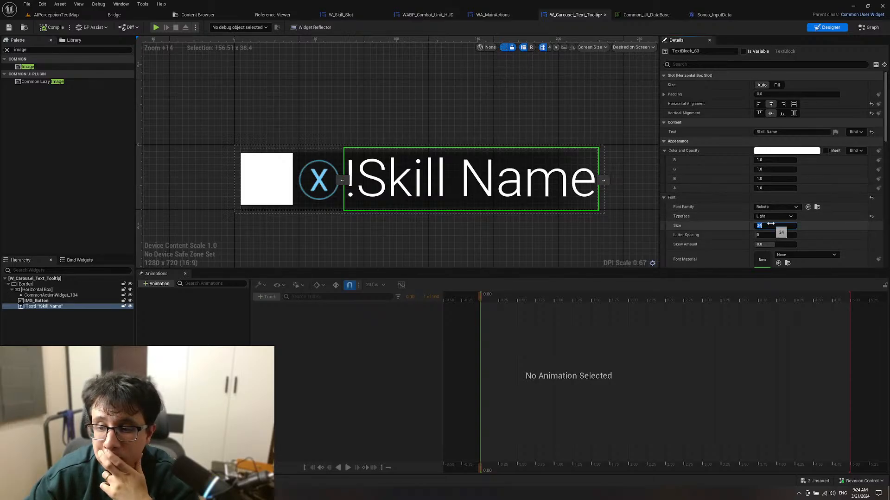
text(0)
key(Return)
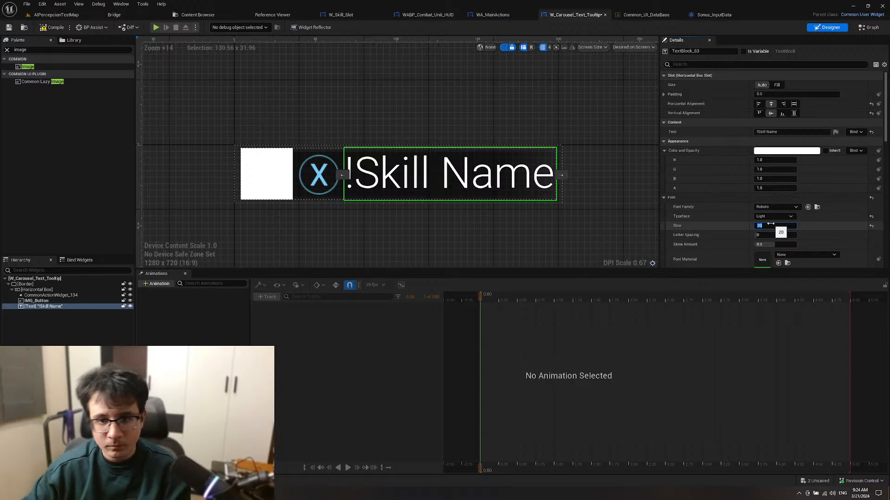
click(58, 32)
Step: Play-test the AIPercepcionTestMap level to check the tooltip's text size, and stop the session
click(64, 15)
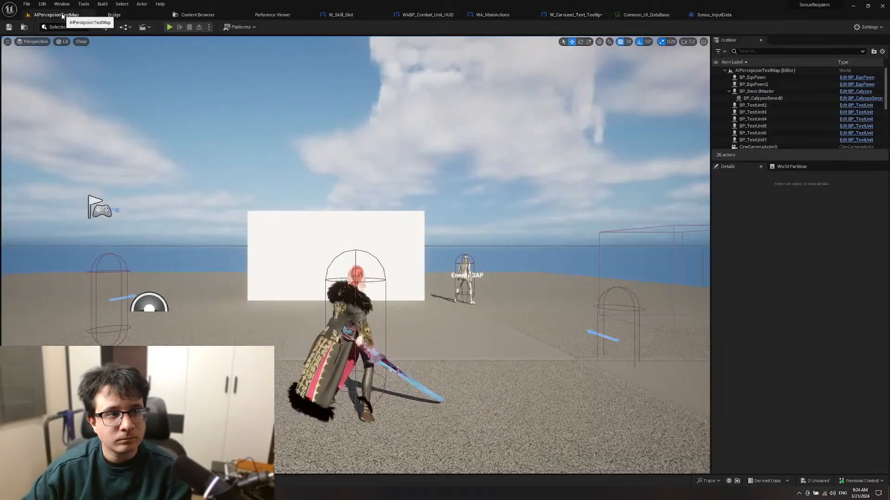
click(170, 28)
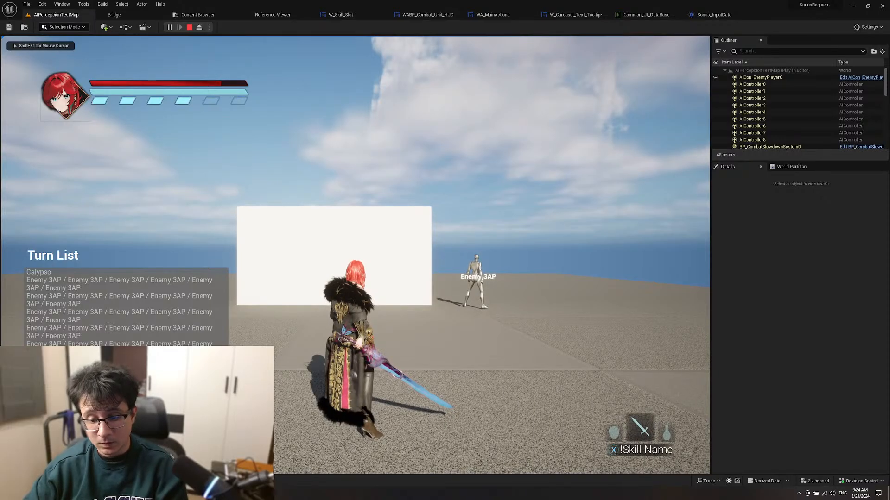
key(Escape)
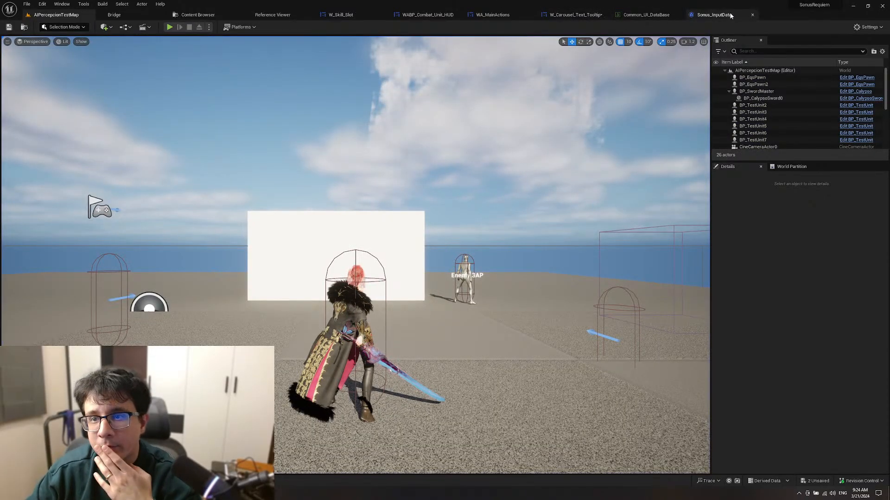
Step: Try Fill sizing and right horizontal alignment on the skill name text in W_Carousel_Text_Tooltip, and undo both changes
click(713, 15)
click(575, 15)
scroll(483, 154, up, 4)
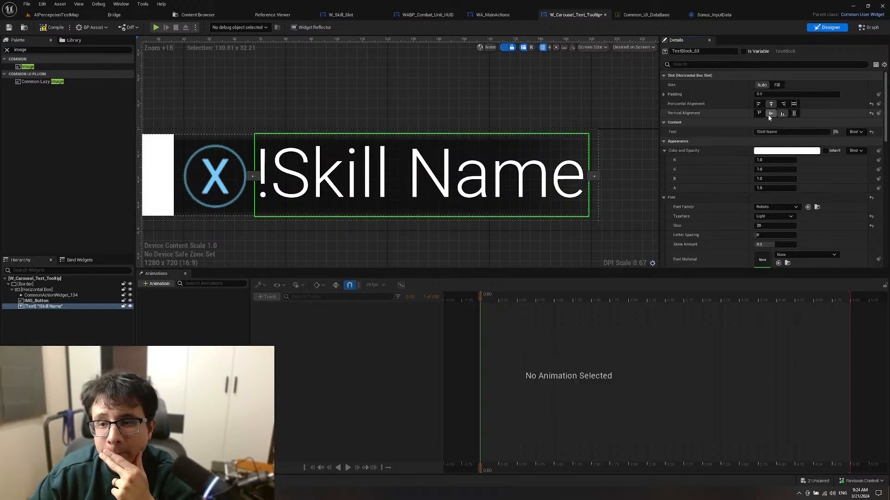
click(777, 85)
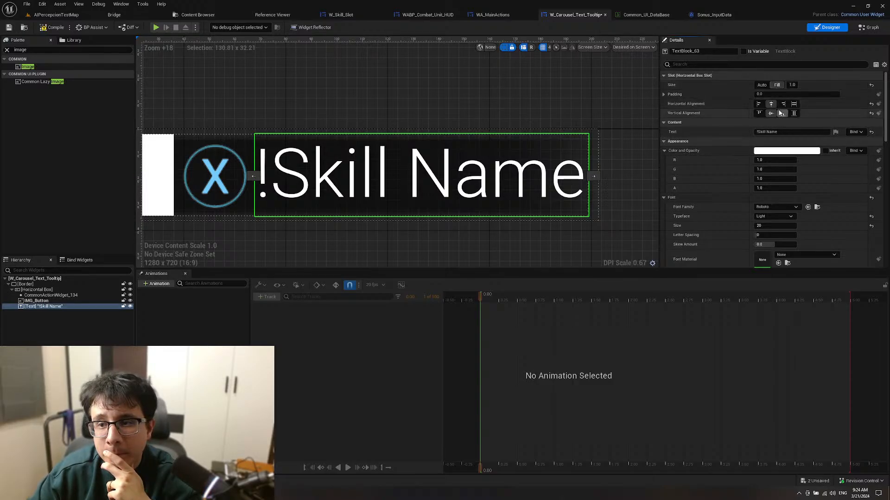
click(783, 104)
key(ctrl+z)
key(ctrl+z)
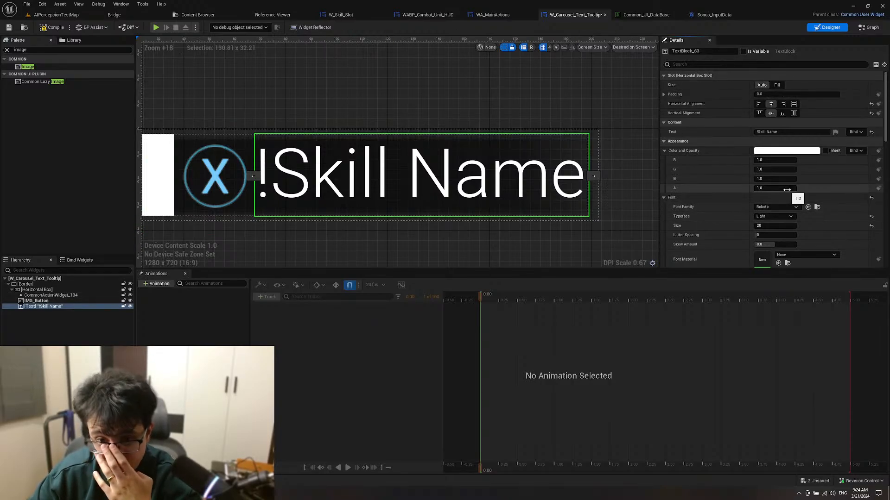
Step: Wrap the "!Skill Name" text block in a Size Box
right_click(50, 307)
mouse_move(76, 372)
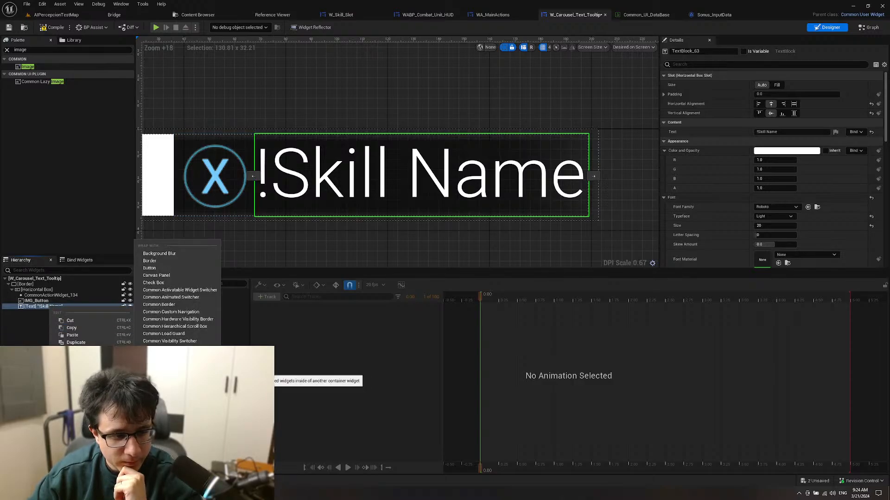
click(152, 431)
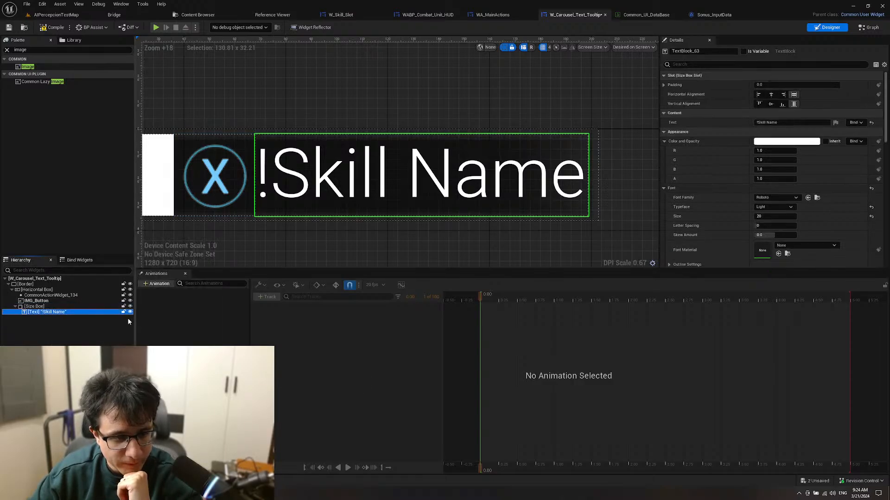
Step: Enable the Size Box's width and height overrides and set both to 10
click(40, 307)
click(670, 132)
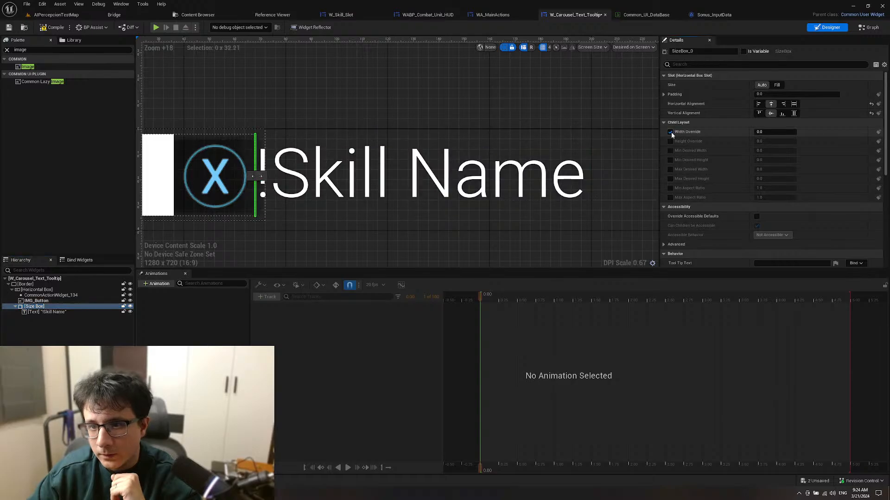
click(670, 140)
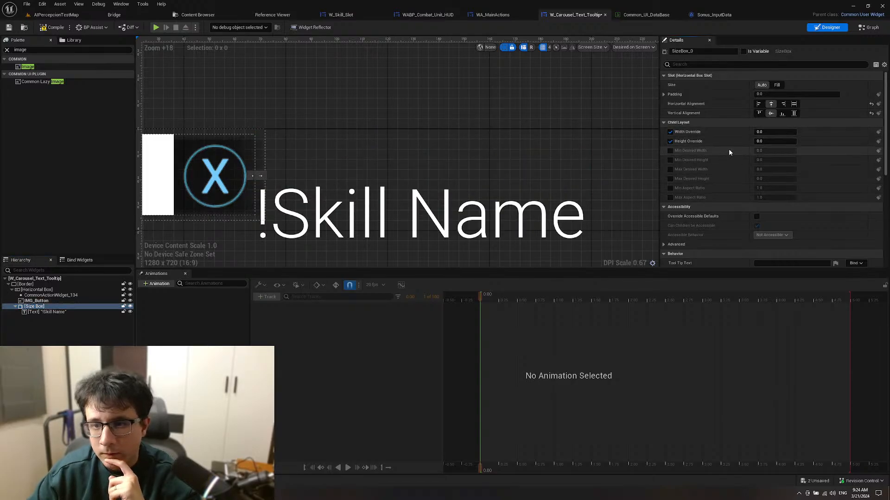
click(762, 133)
text(10)
key(Return)
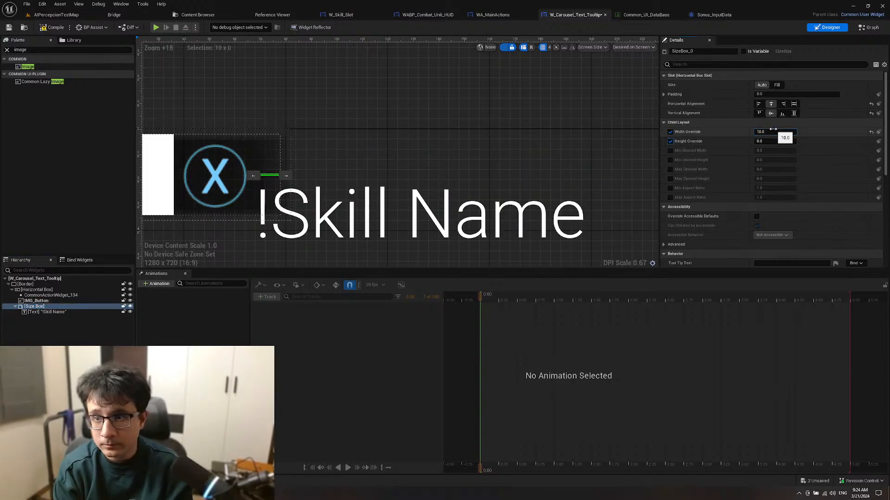
text(10)
key(Return)
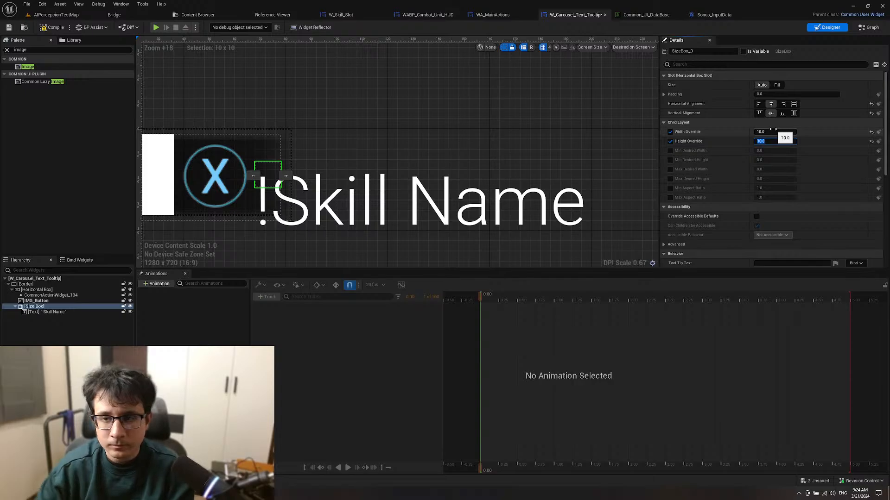
Step: Try fill alignment horizontally and vertically on the Size Box, and restore centre alignment in both directions
click(44, 333)
click(41, 307)
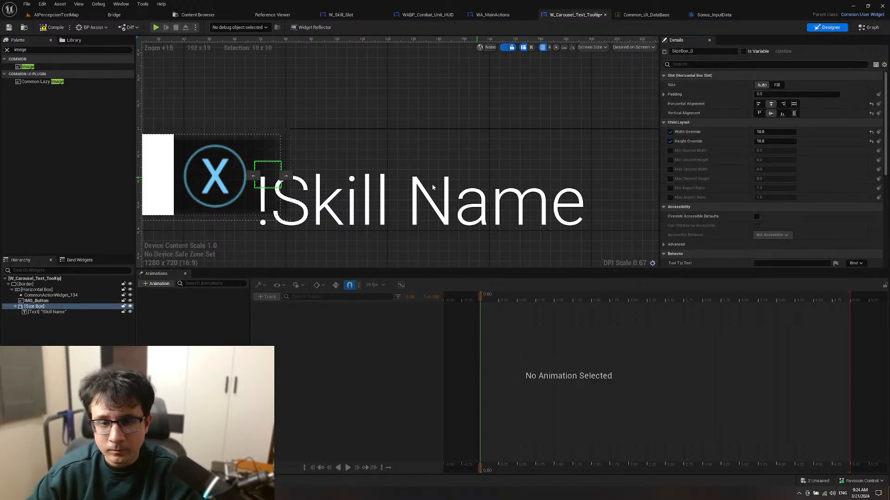
click(793, 104)
click(794, 113)
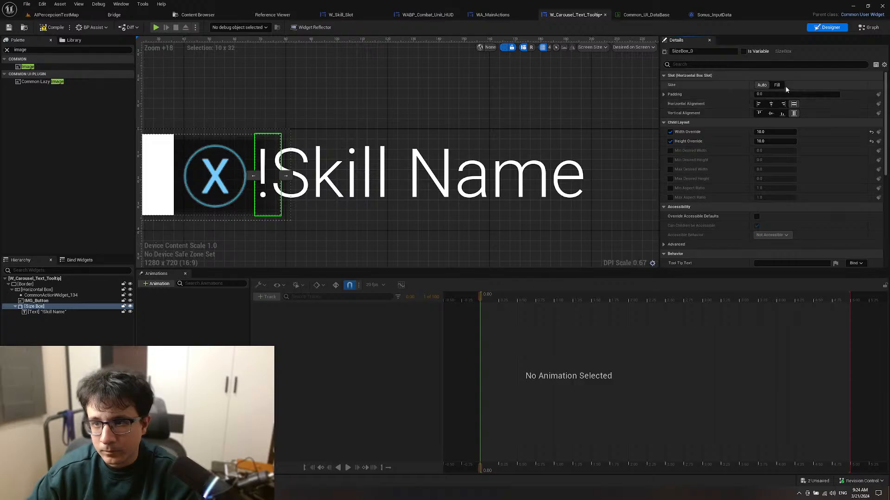
click(770, 104)
click(771, 113)
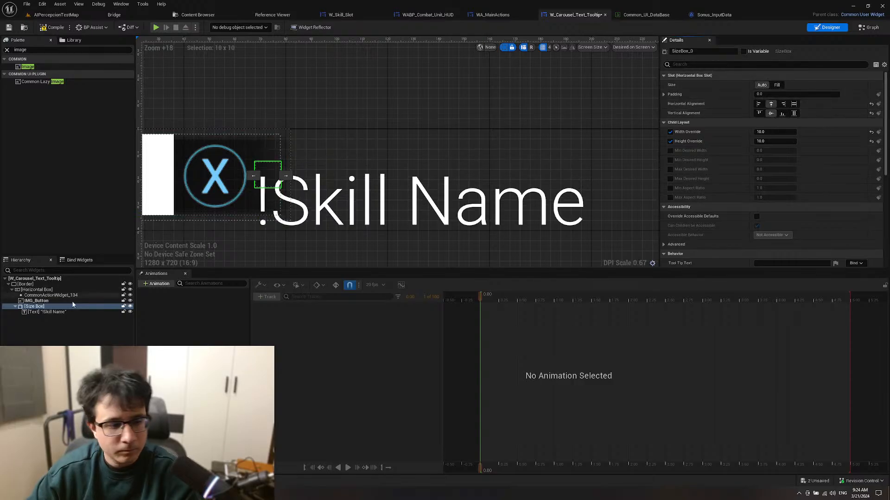
Step: Remove the Size Box by replacing it with its child text block, and select the skill name text
click(65, 312)
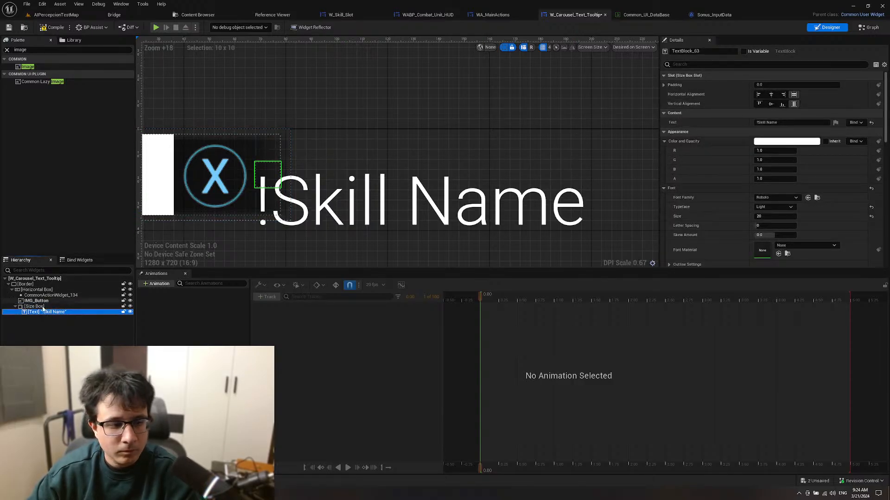
right_click(41, 307)
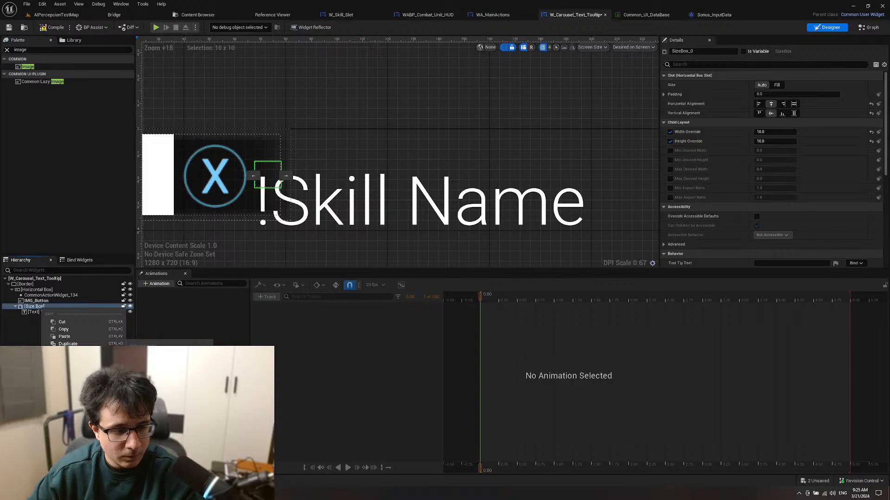
click(157, 354)
click(418, 174)
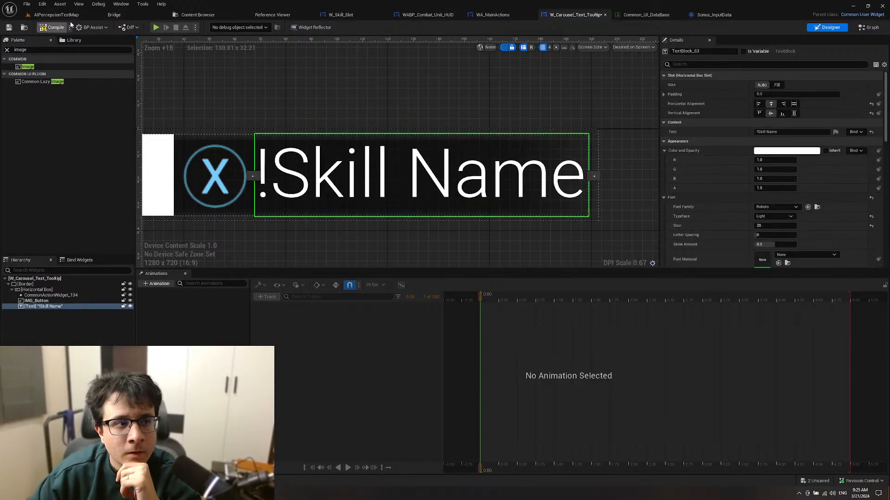
Step: Examine the slot and anchor settings of WA_MainActions in WABP_Combat_Unit_HUD
click(427, 15)
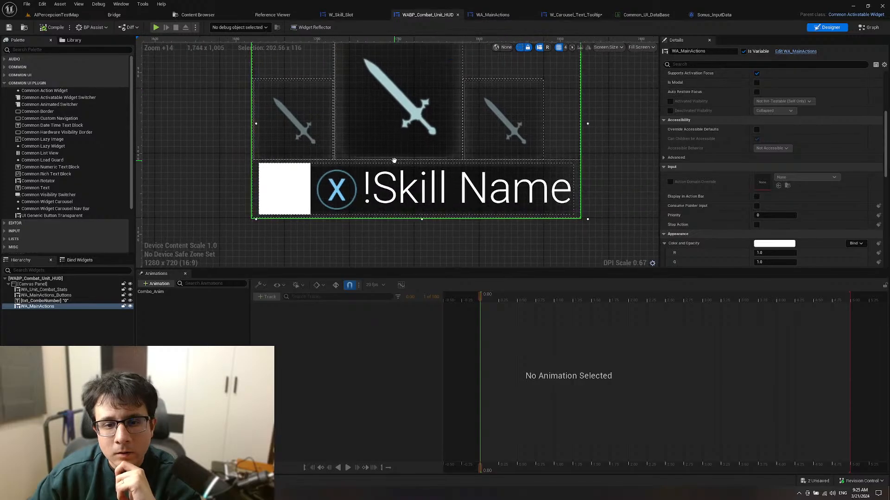
click(39, 307)
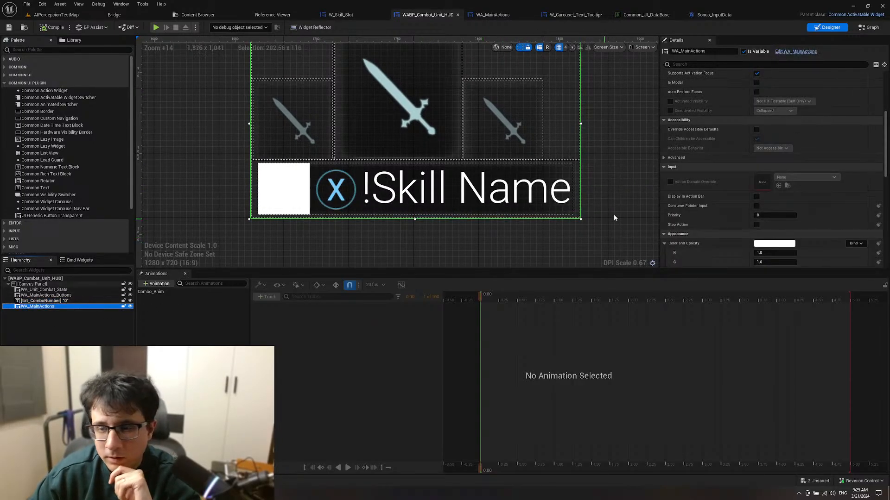
scroll(773, 118, up, 5)
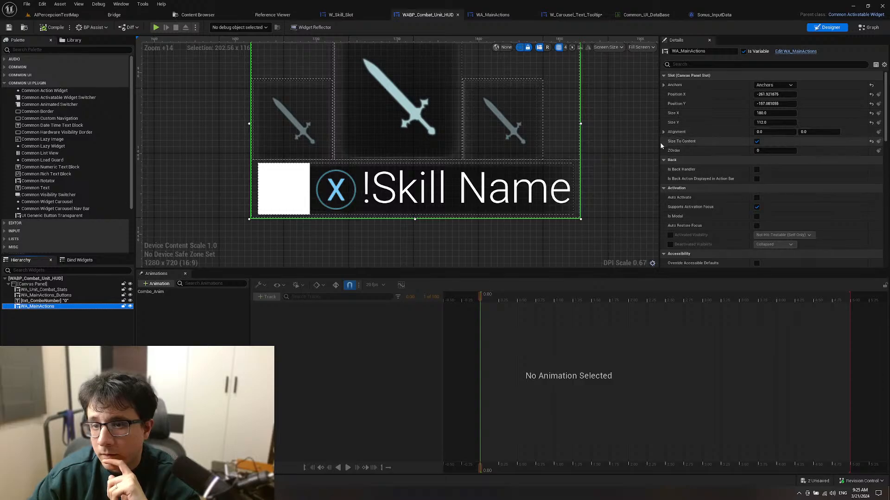
click(663, 86)
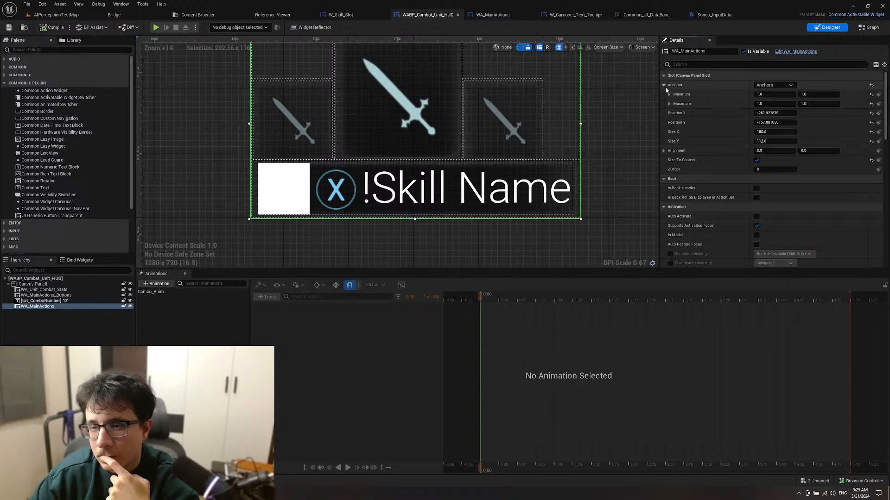
right_drag(509, 150, 497, 162)
click(572, 154)
click(38, 306)
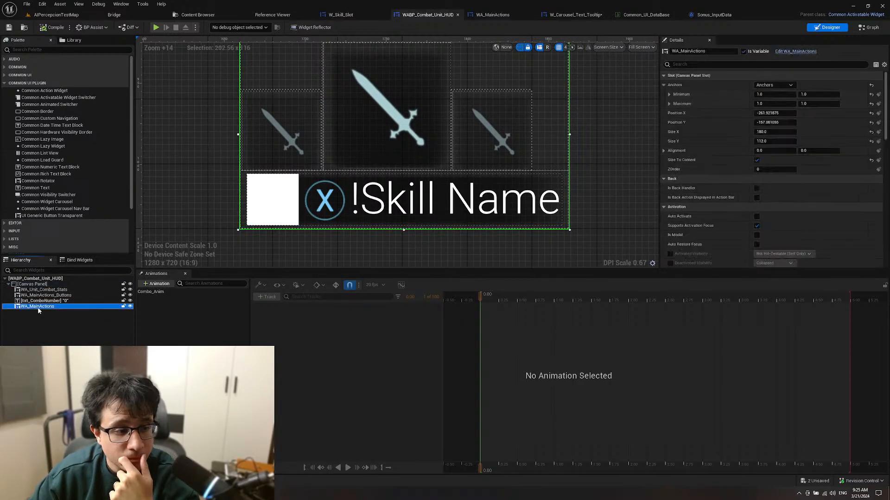
Step: Try a top padding of -5 on WA_MainActions, reset it to 0, and clear the property filter
click(695, 64)
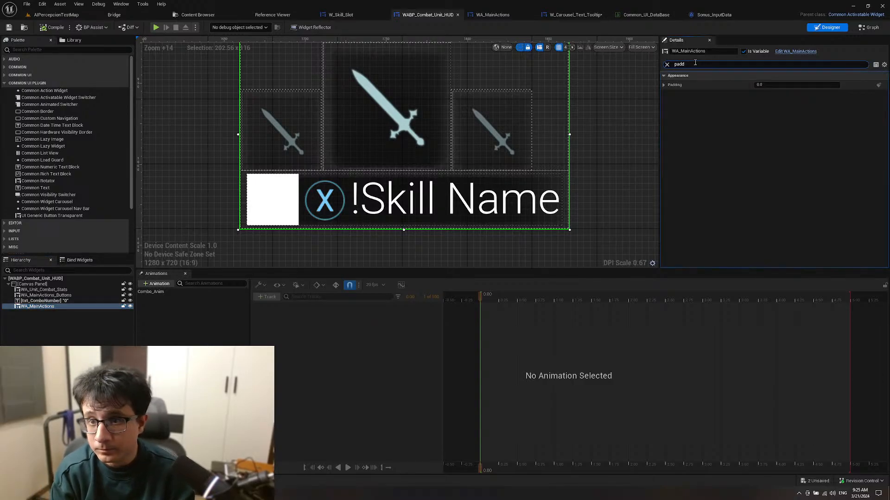
click(664, 85)
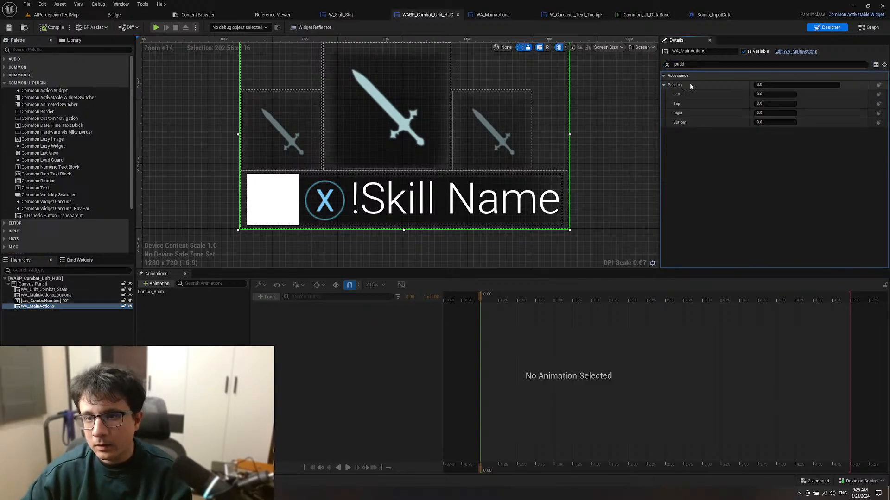
click(778, 103)
text(-5)
key(Return)
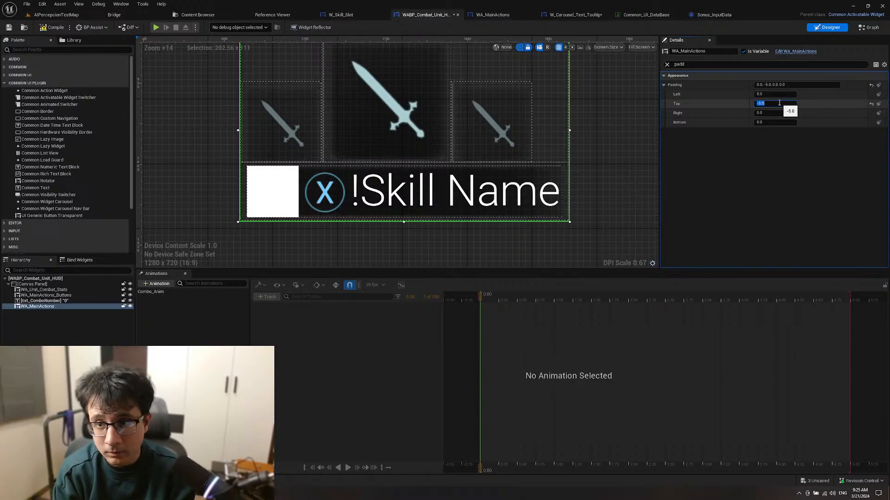
text(0)
key(Return)
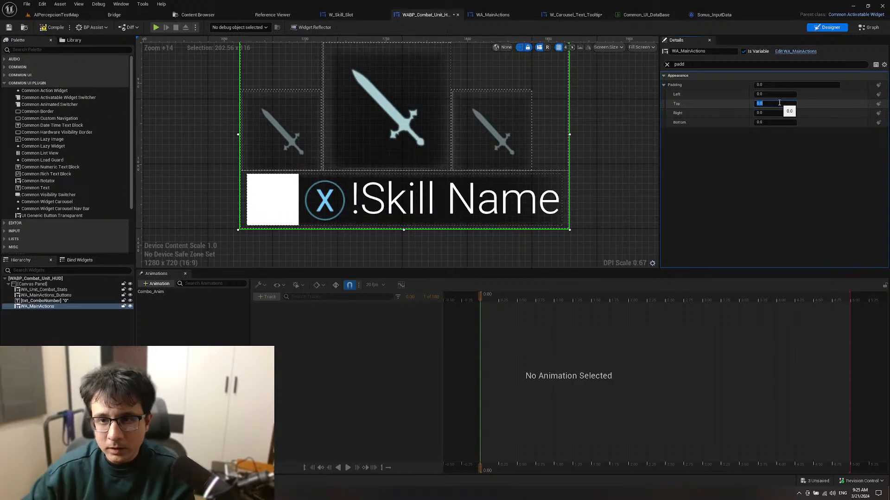
click(667, 65)
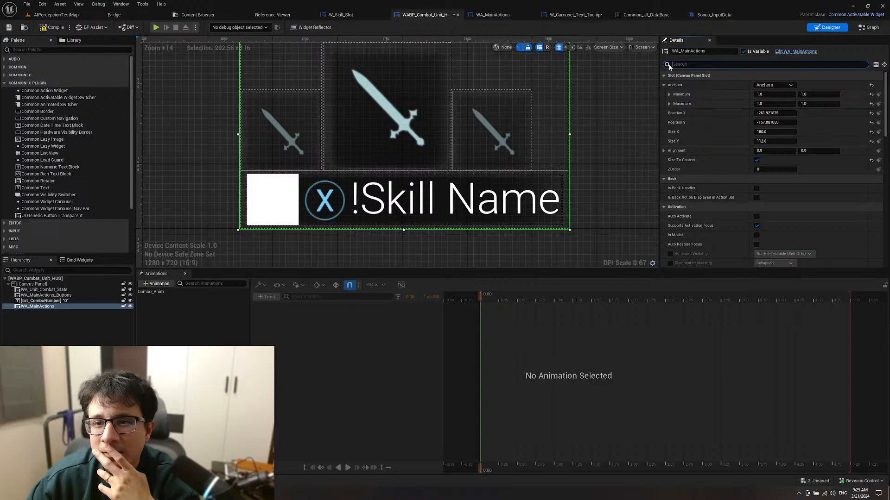
click(591, 174)
scroll(579, 181, down, 5)
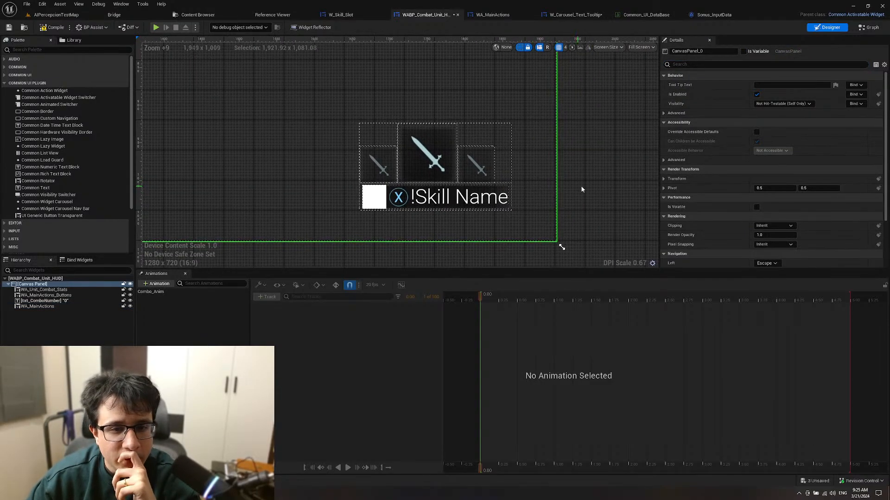
scroll(590, 182, down, 7)
scroll(591, 183, up, 14)
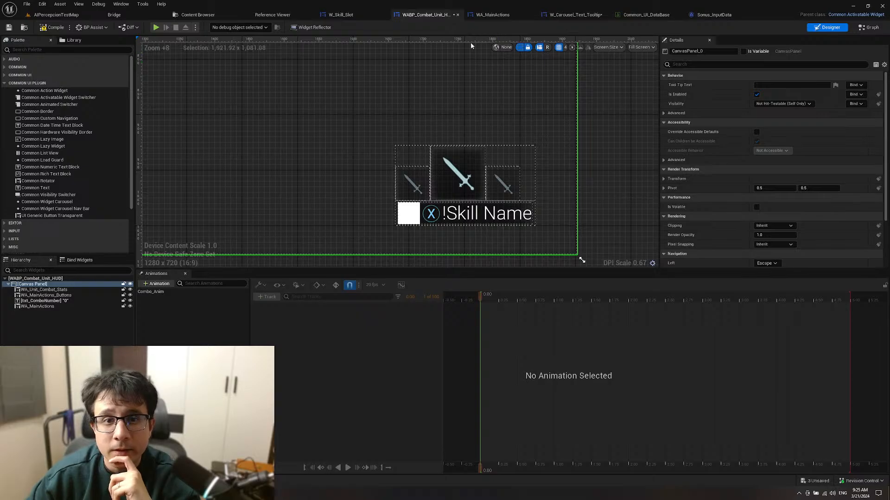
Step: Set the top padding of W_Carousel_Text_Tooltip in WA_MainActions to -5
scroll(467, 100, down, 3)
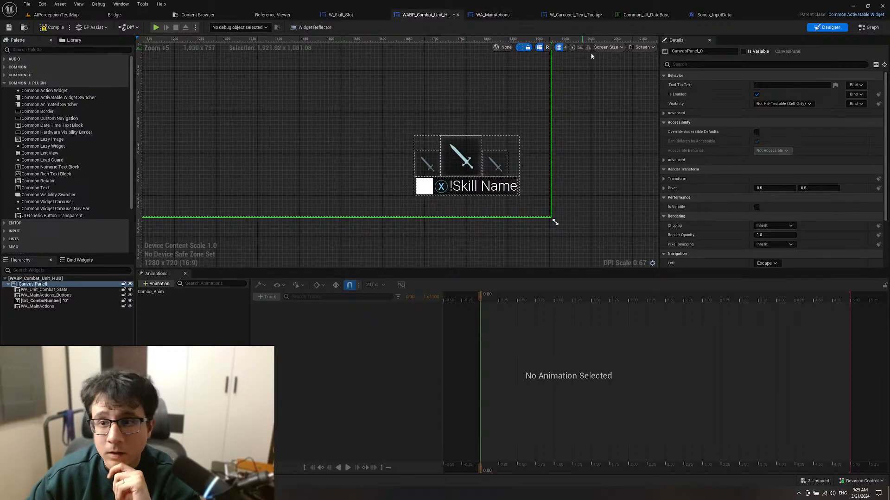
click(484, 15)
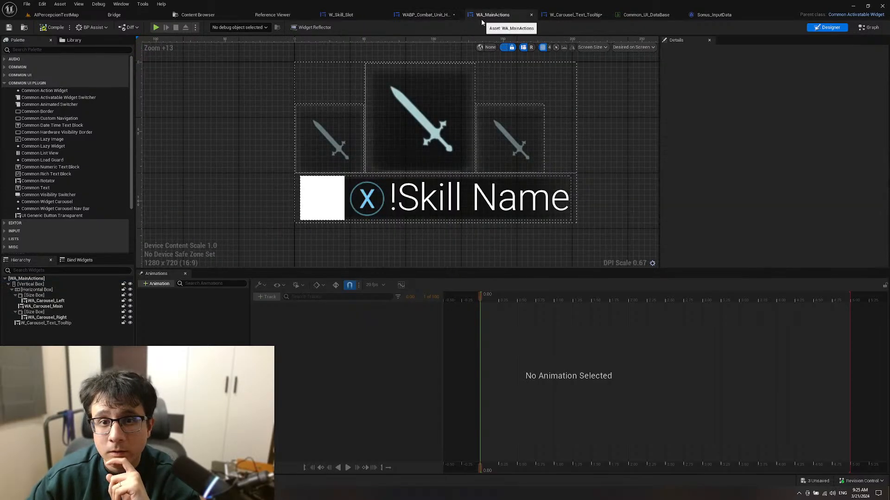
click(479, 207)
scroll(705, 113, up, 5)
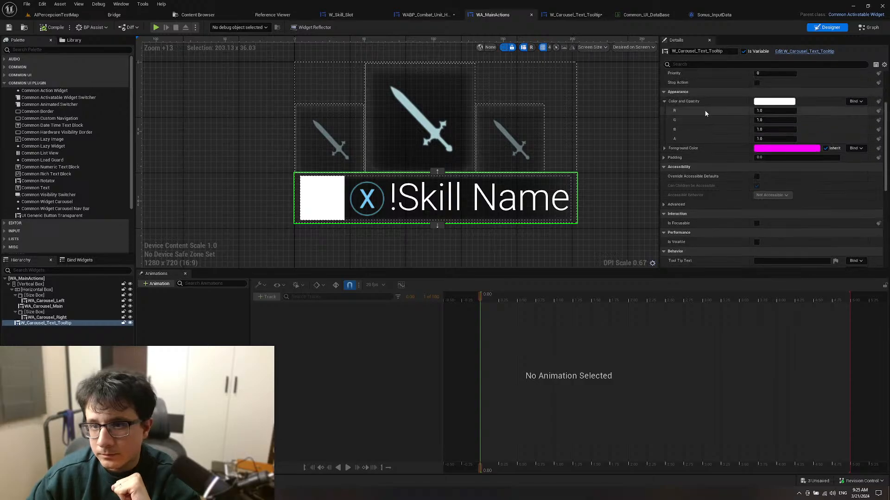
click(664, 190)
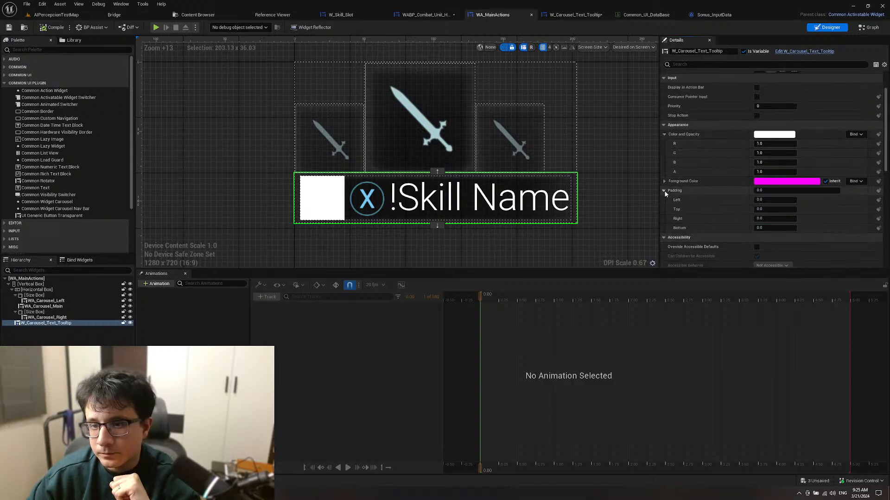
click(766, 210)
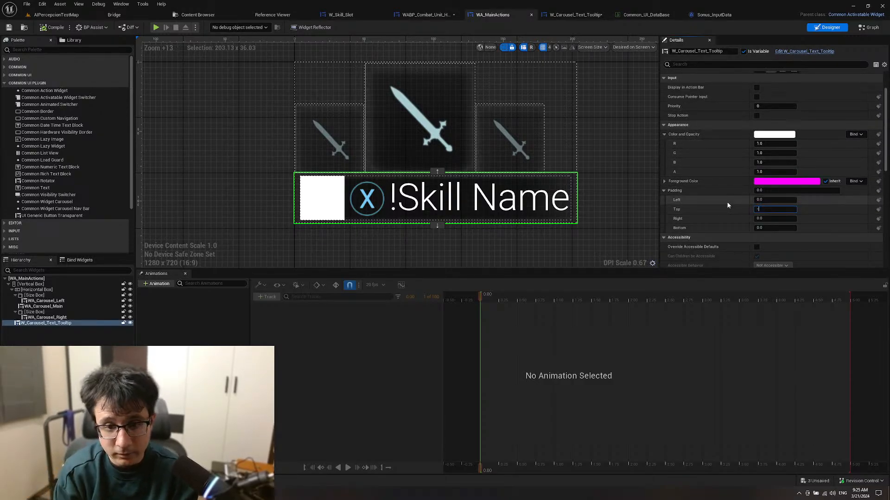
text(-5)
key(Return)
click(611, 207)
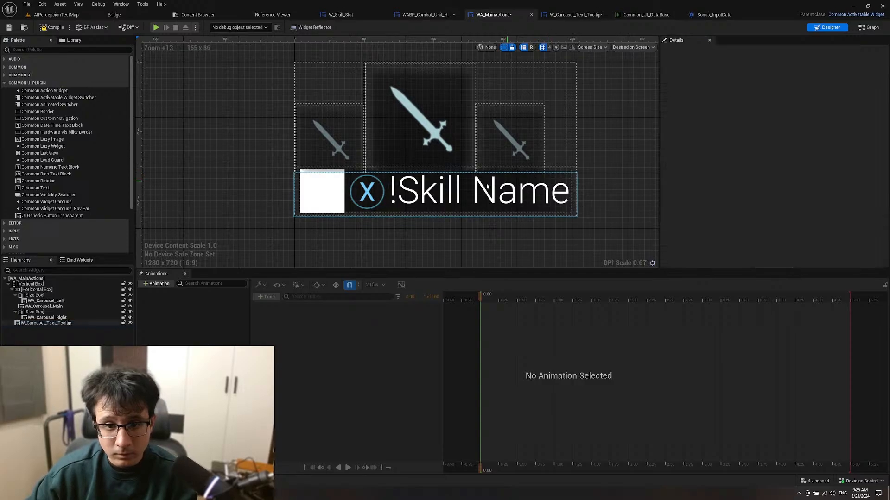
scroll(419, 195, up, 6)
scroll(443, 205, down, 5)
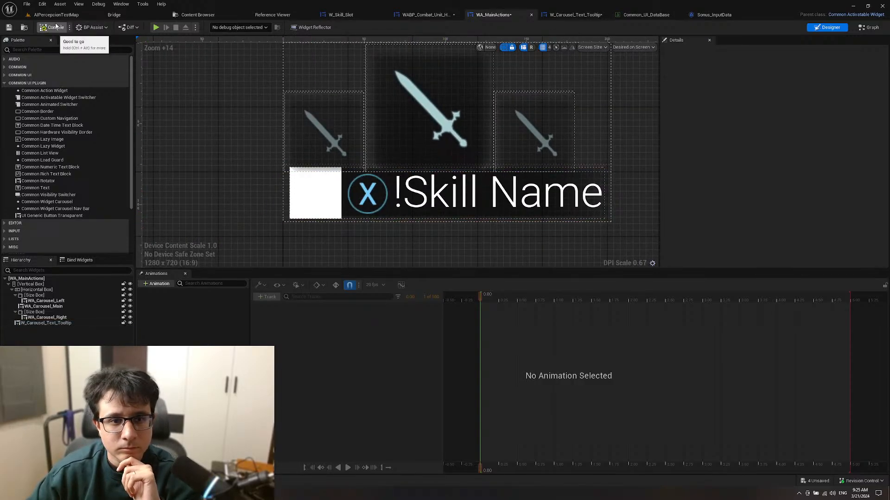
scroll(242, 181, down, 3)
scroll(244, 181, up, 1)
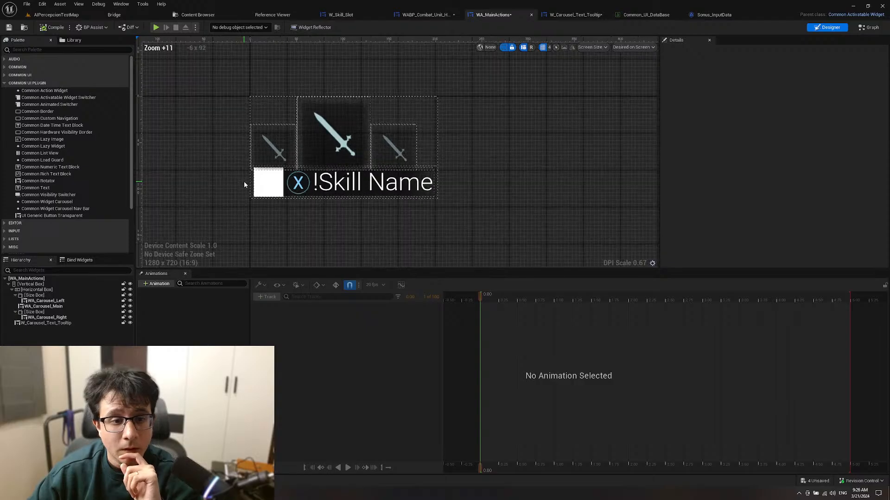
Step: Play AIPercepcionTestMap to check the action carousel and its tooltip in the combat HUD, and end the play session
click(51, 15)
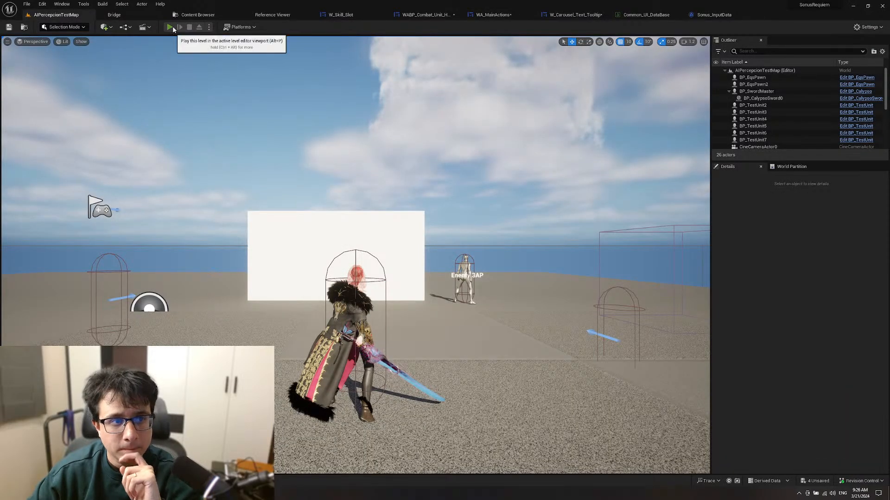
click(171, 27)
click(330, 179)
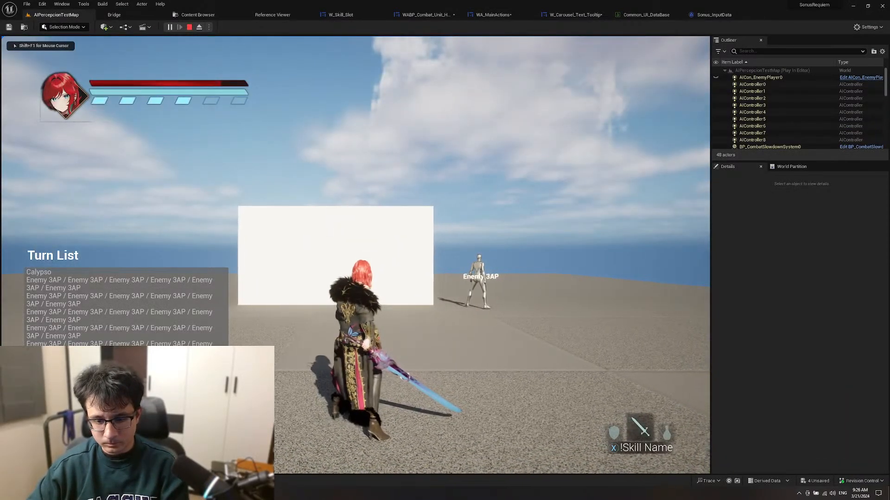
key(w)
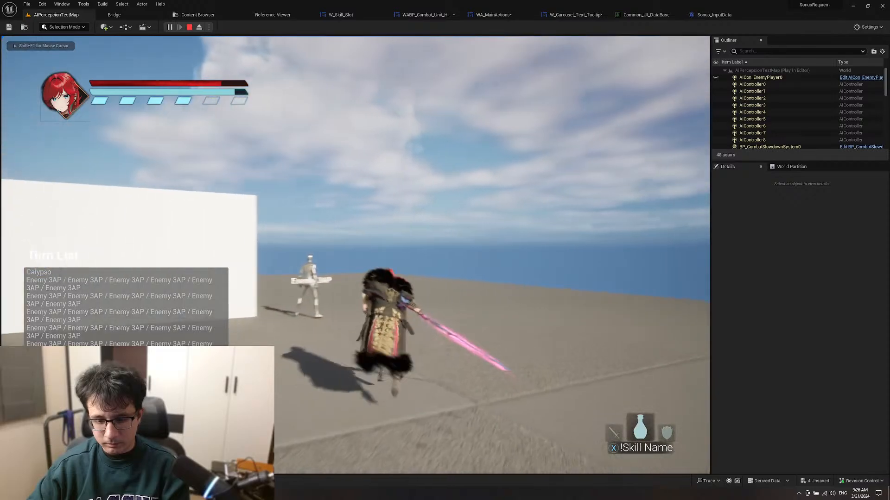
key(Escape)
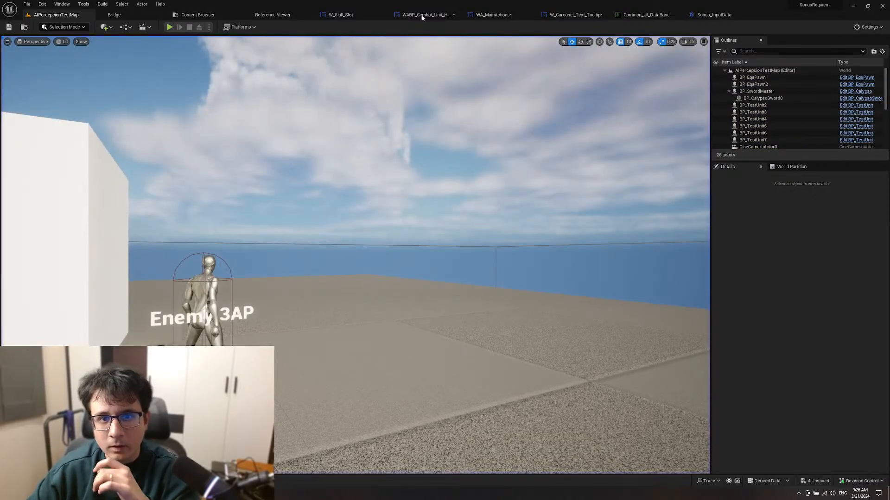
Step: Try a left padding of 5 on WA_Carousel_Left in WA_MainActions, and reset it to 0
click(423, 14)
scroll(487, 164, up, 3)
click(494, 15)
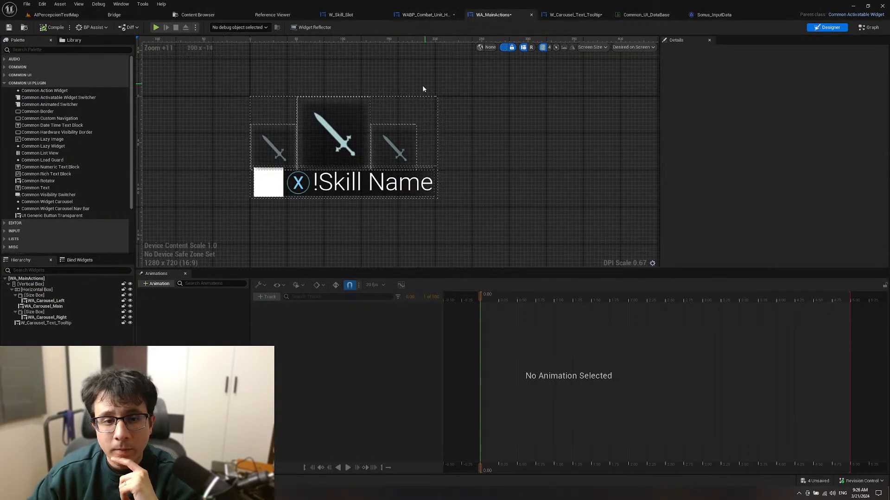
scroll(266, 134, up, 4)
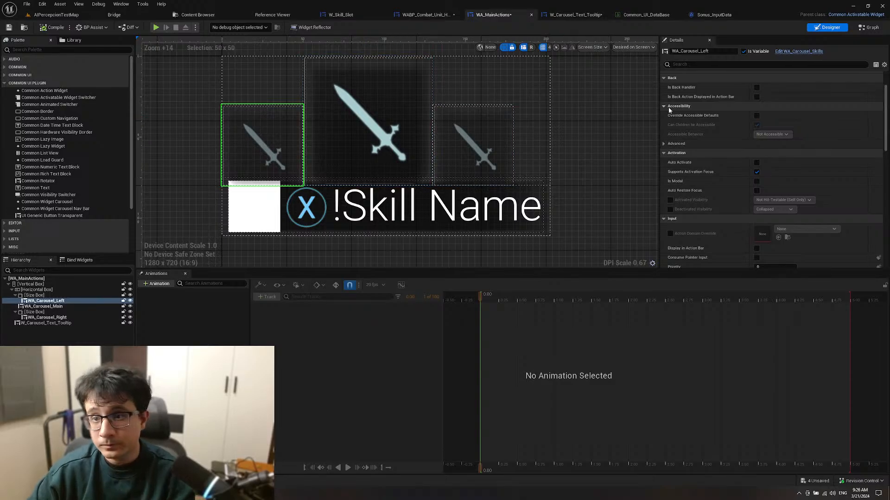
scroll(704, 115, up, 2)
click(663, 86)
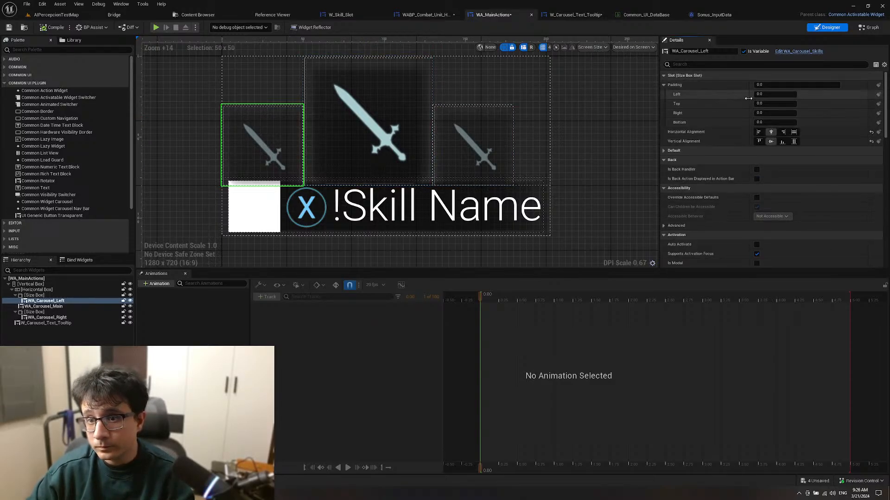
click(764, 93)
text(5)
key(Return)
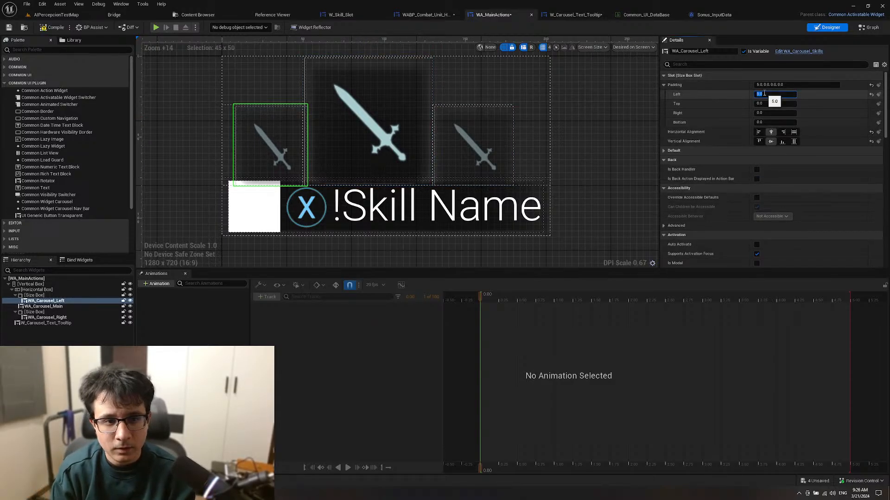
text(0)
key(Return)
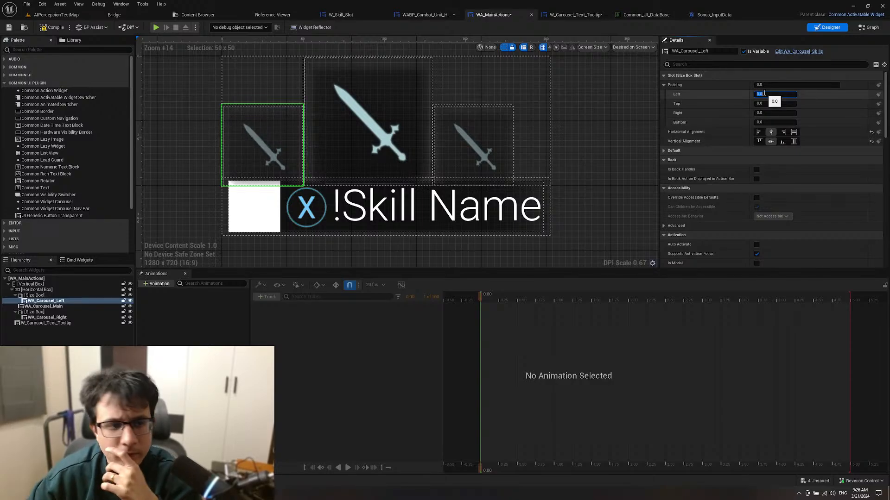
Step: Try a left padding of 5 on the Size Box around WA_Carousel_Left, and restore it to 0
click(34, 295)
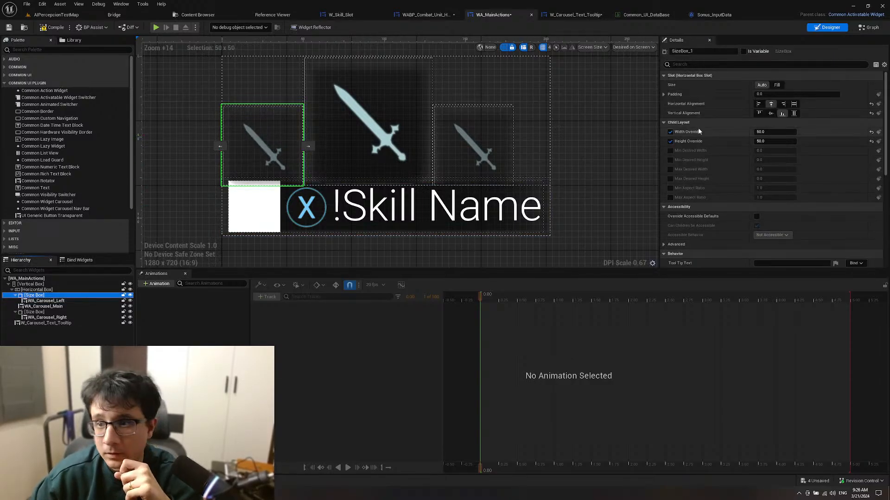
click(664, 94)
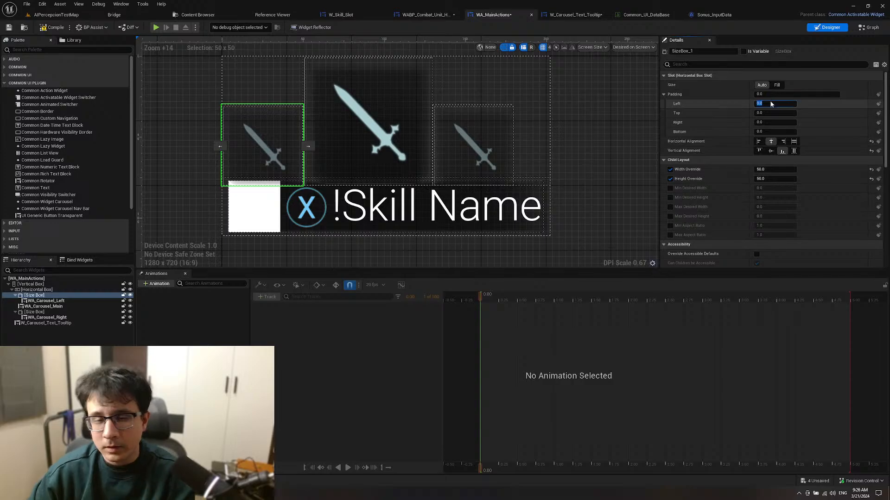
text(5)
key(Return)
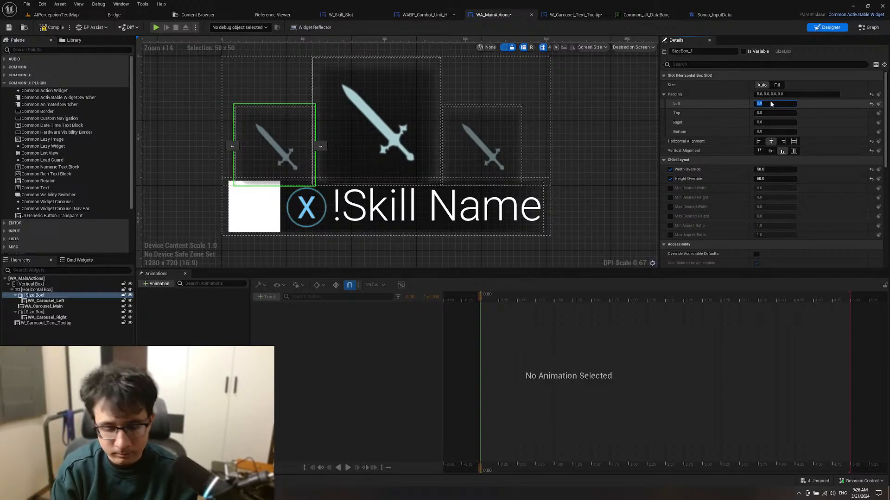
text(0)
key(Return)
scroll(572, 121, down, 5)
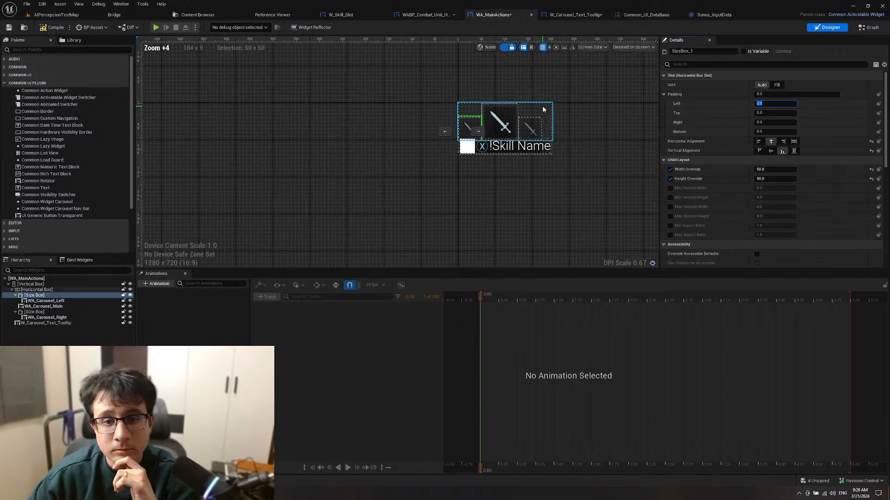
scroll(530, 126, up, 5)
right_drag(530, 126, 570, 121)
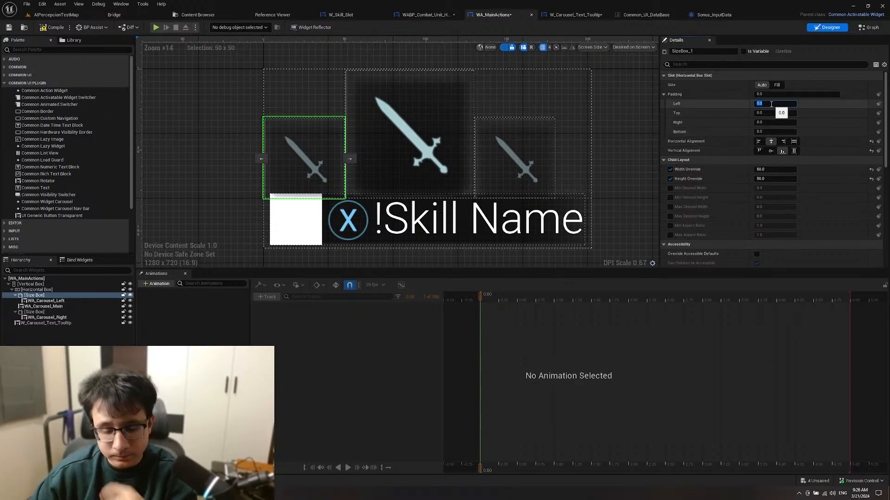
Step: Try left paddings of 50 and 5 on the Size Box around WA_Carousel_Left, and settle on 10
text(50)
key(Return)
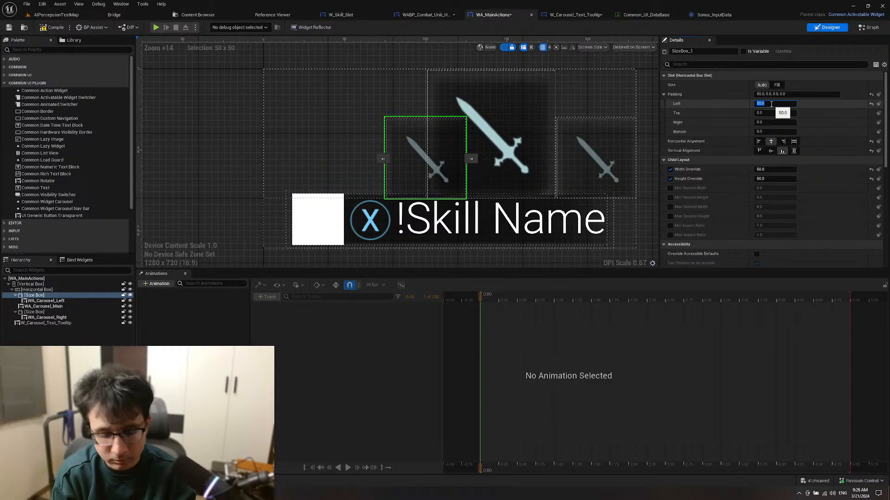
text(5)
key(Return)
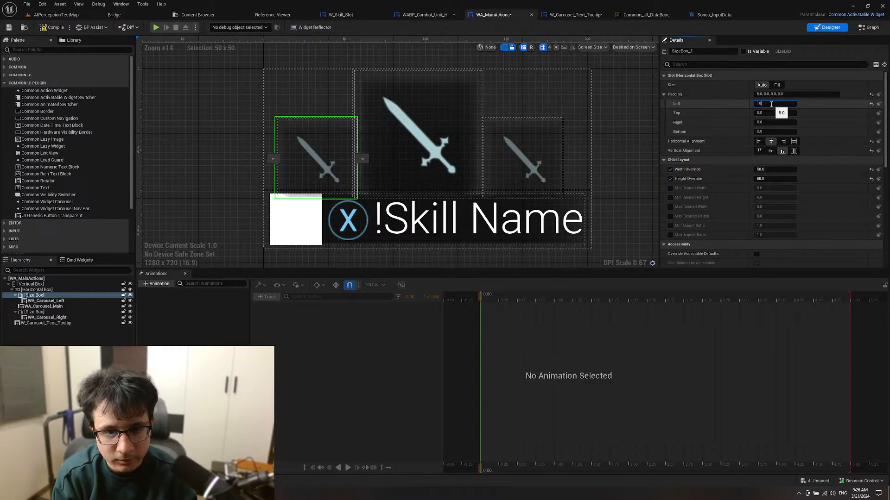
key(Return)
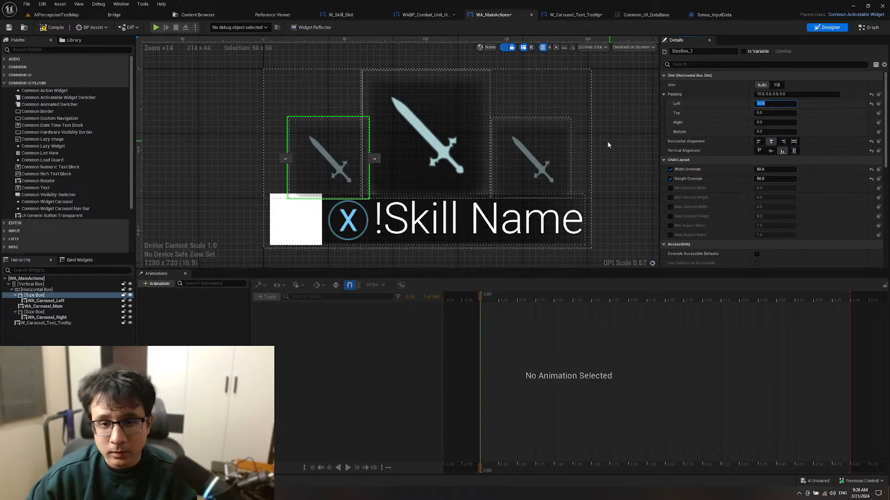
Step: Try left paddings of -10 and 0 on the Size Box around WA_Carousel_Right, and settle on -5
click(32, 313)
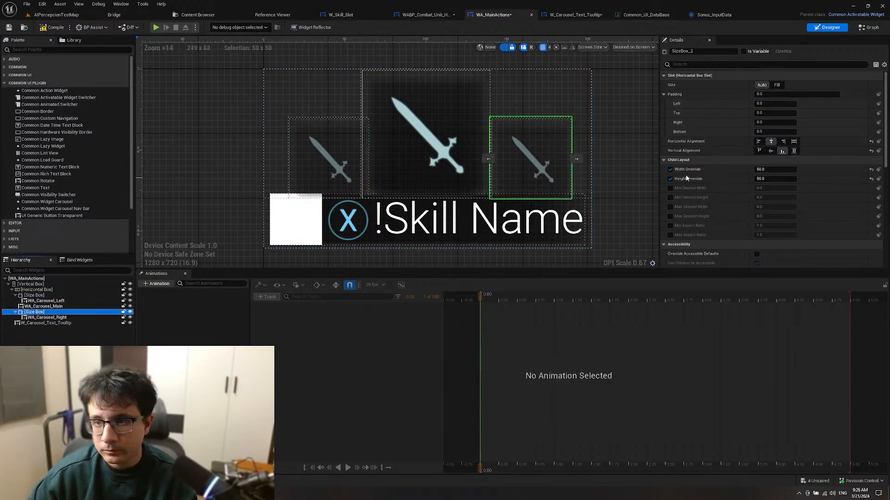
click(37, 295)
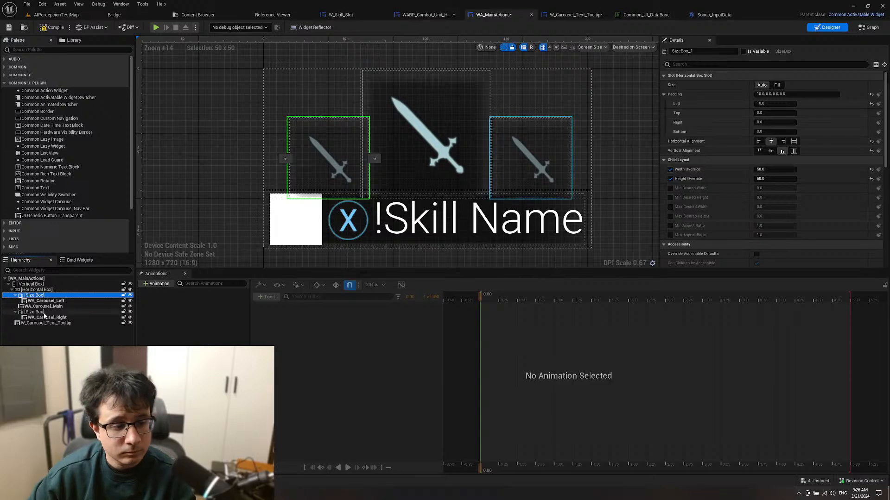
click(35, 312)
click(772, 103)
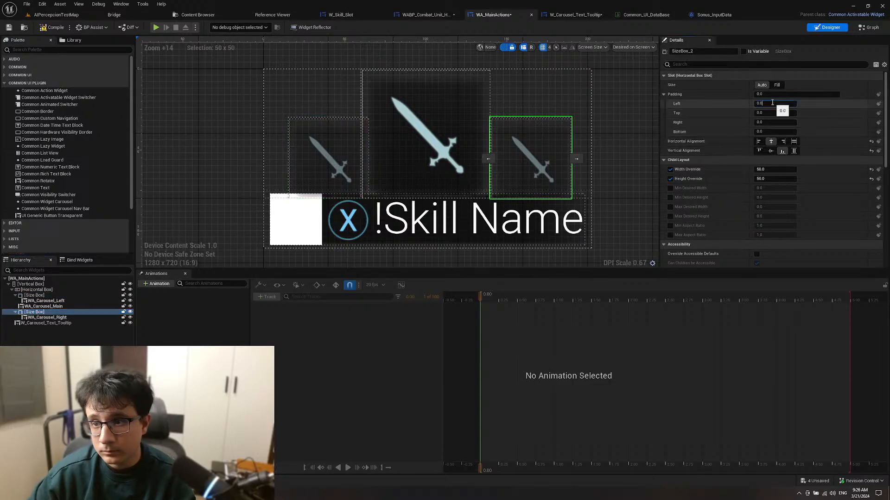
text(-10)
key(Return)
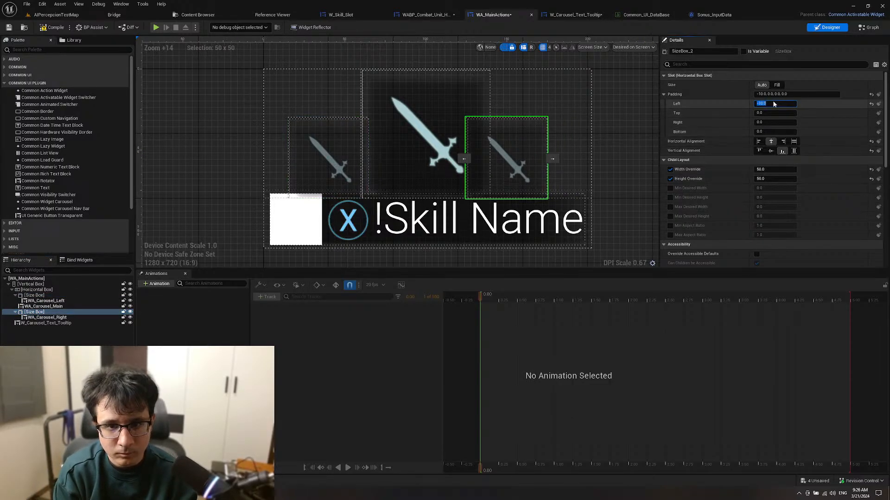
text(0)
key(Return)
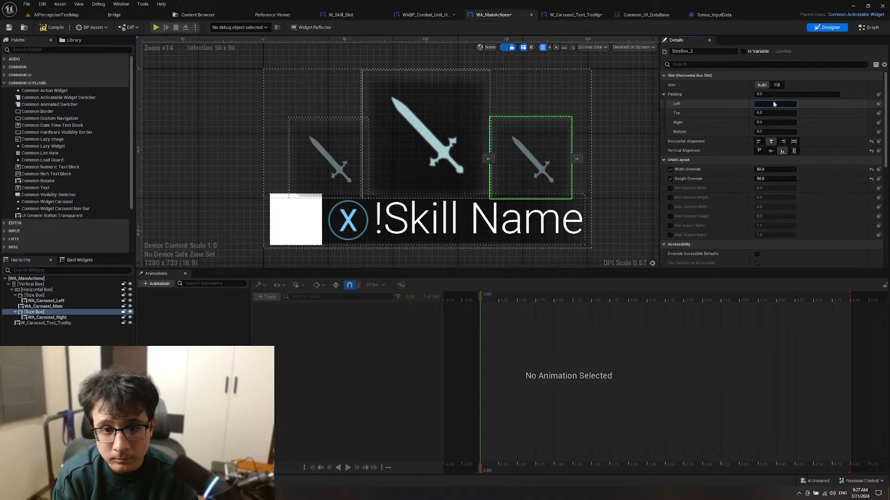
text(-5)
key(Return)
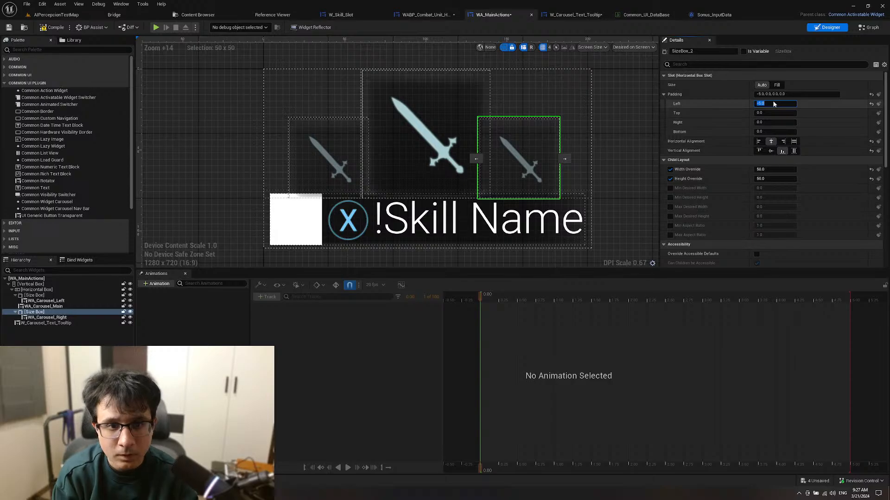
click(615, 144)
scroll(634, 146, down, 6)
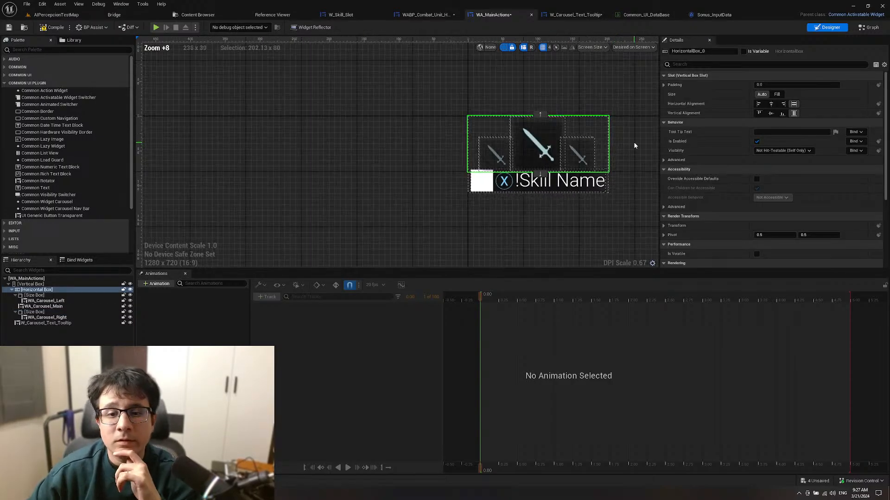
Step: Play-test the AIPercepcionTestMap level to check the action carousel's spacing in the combat HUD, and stop the session
click(56, 15)
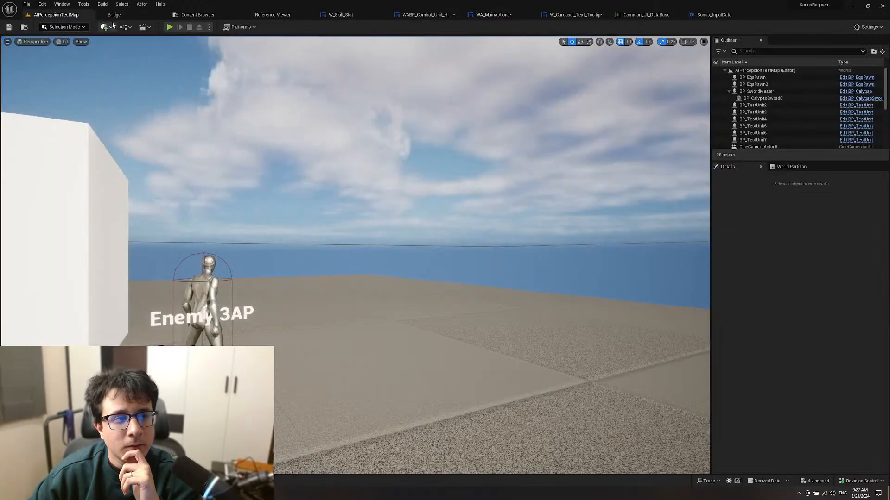
click(170, 28)
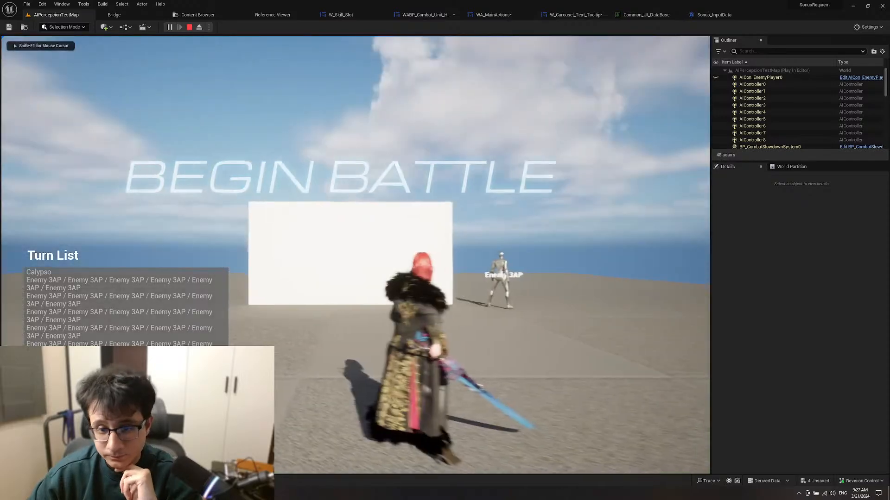
key(Right)
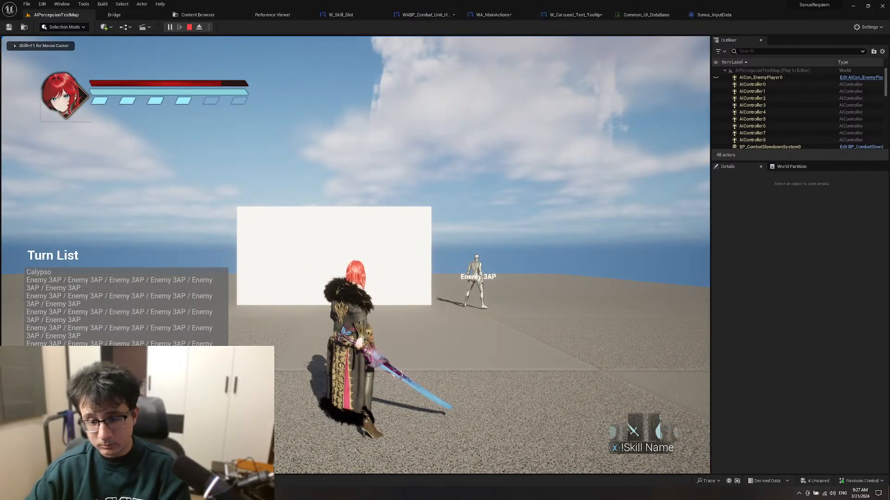
key(Escape)
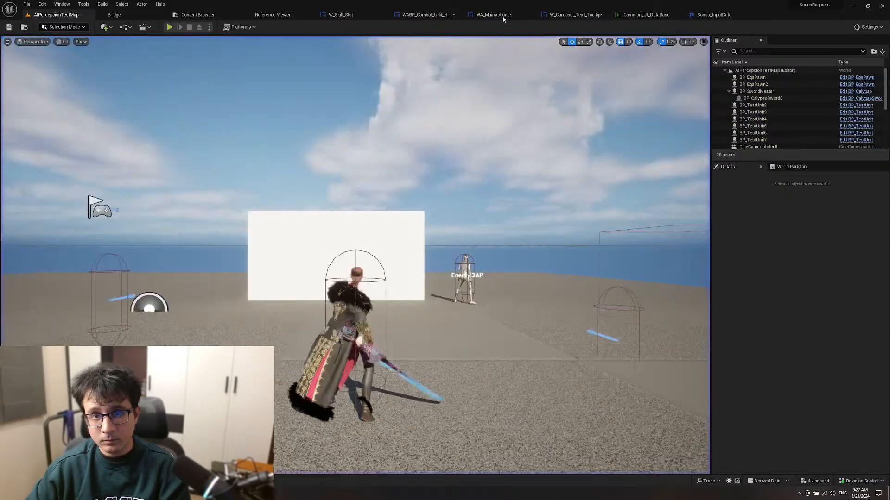
Step: Set the left padding of the Size Box around WA_Carousel_Left in WA_MainActions to 15
click(576, 15)
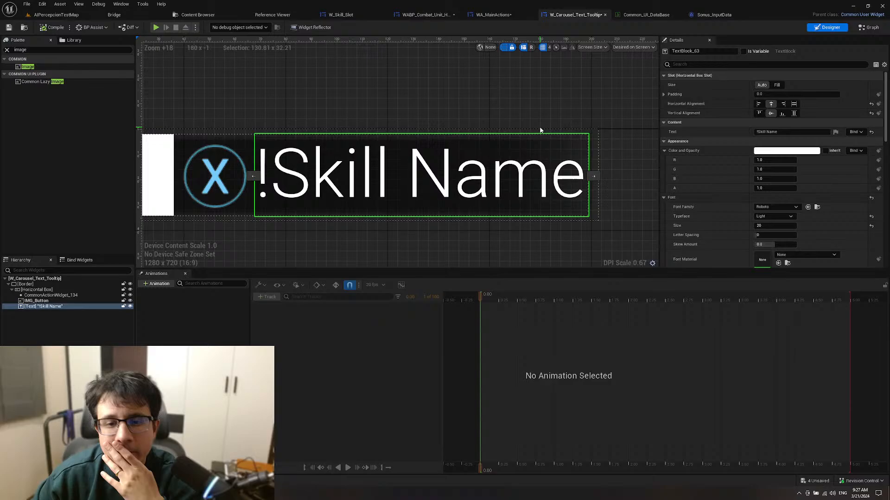
click(498, 15)
right_drag(388, 146, 319, 152)
scroll(440, 171, up, 6)
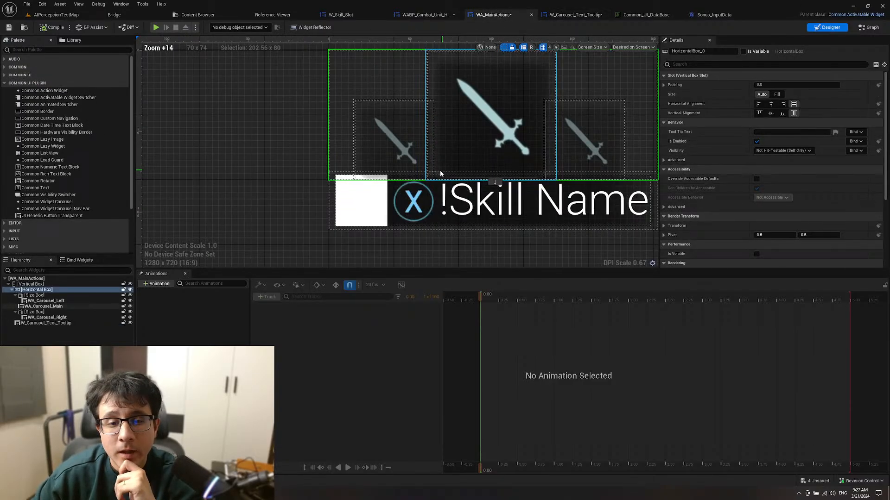
click(45, 296)
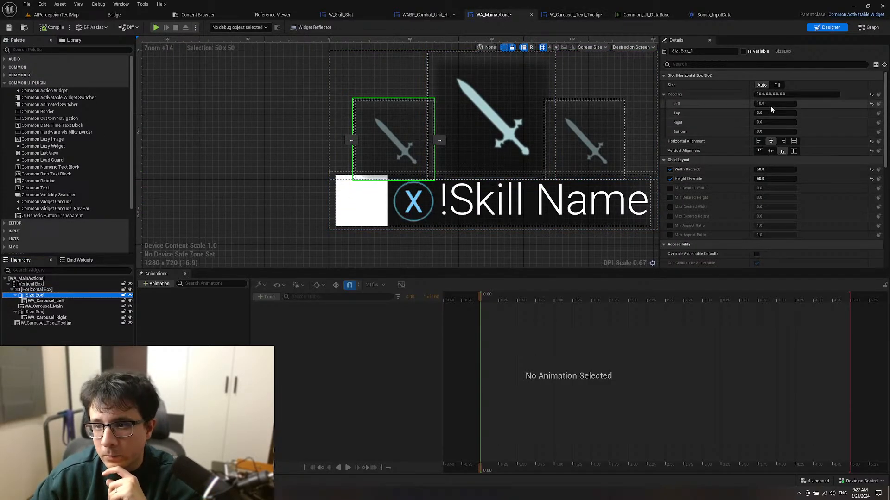
click(36, 313)
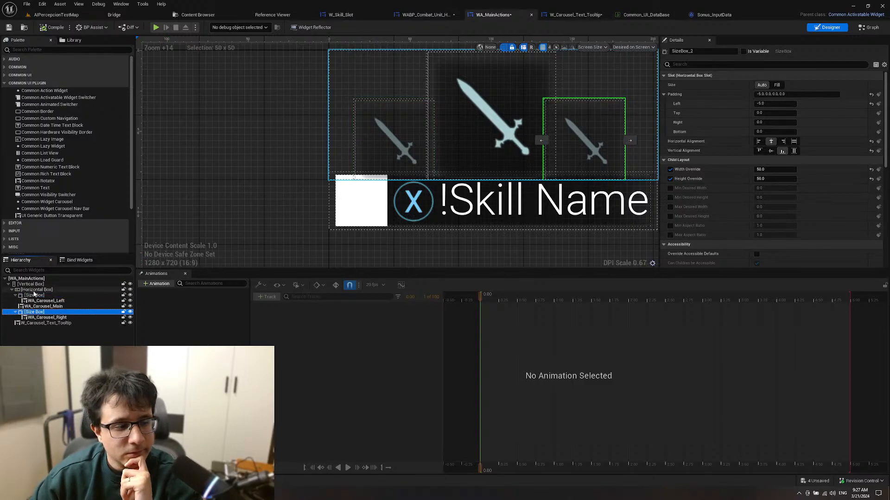
click(41, 295)
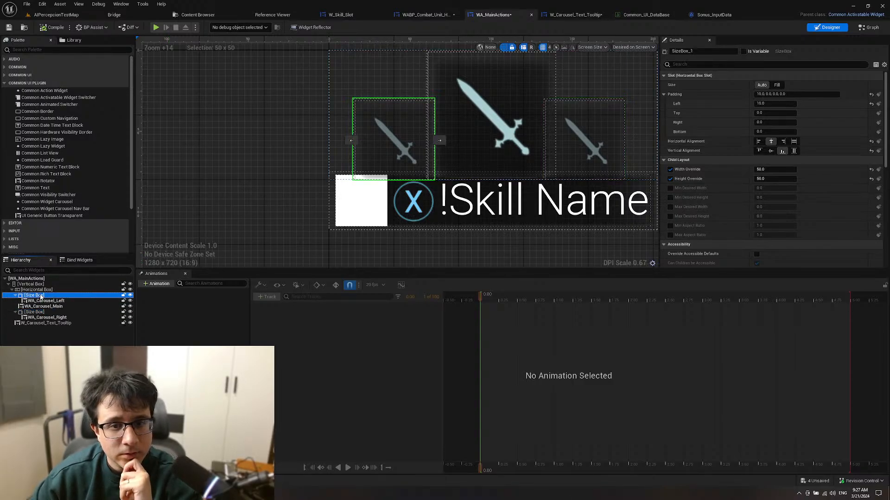
click(762, 104)
text(15)
key(Return)
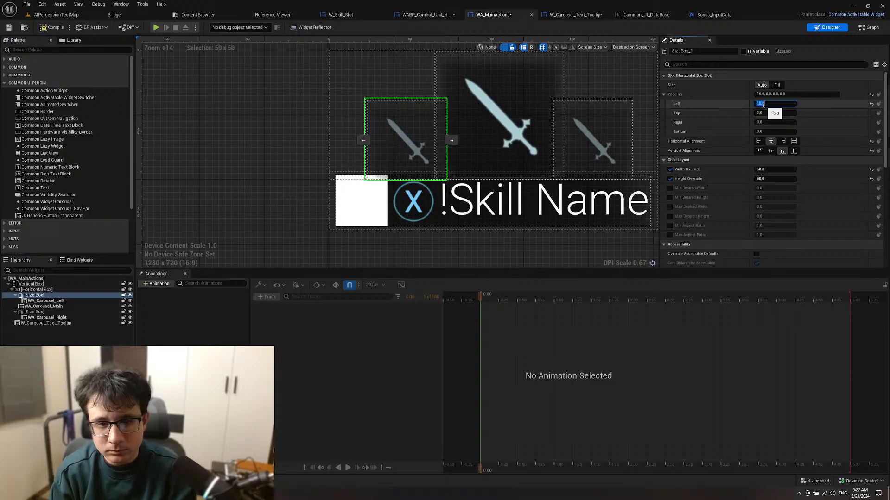
right_drag(481, 157, 458, 174)
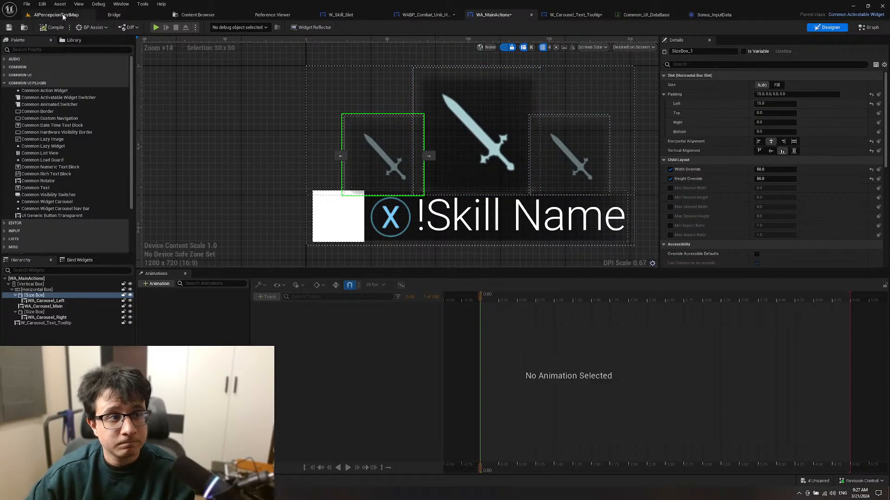
Step: Play-test the level again, cycle through the carousel's skills to compare the side icons, and end the session
click(56, 14)
click(172, 28)
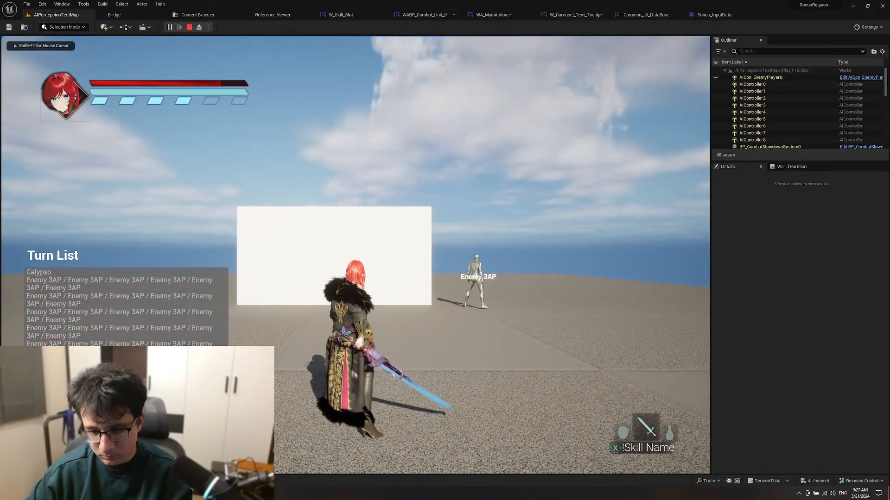
key(Right)
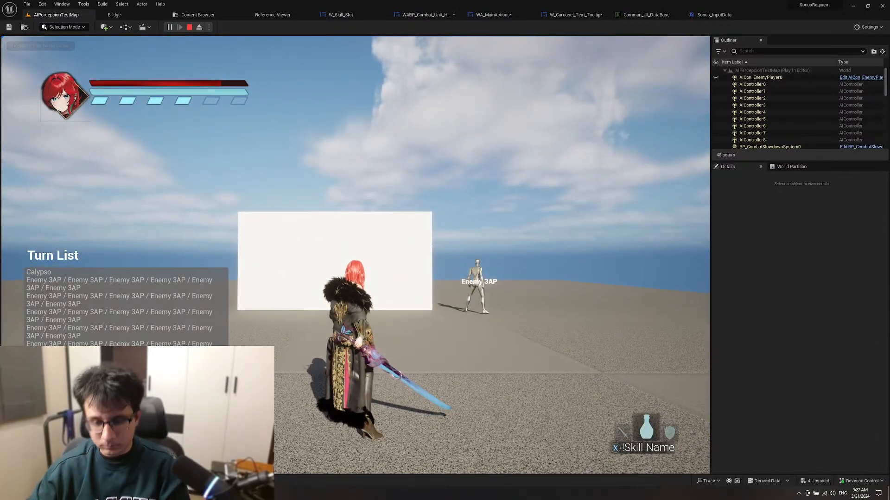
key(Right)
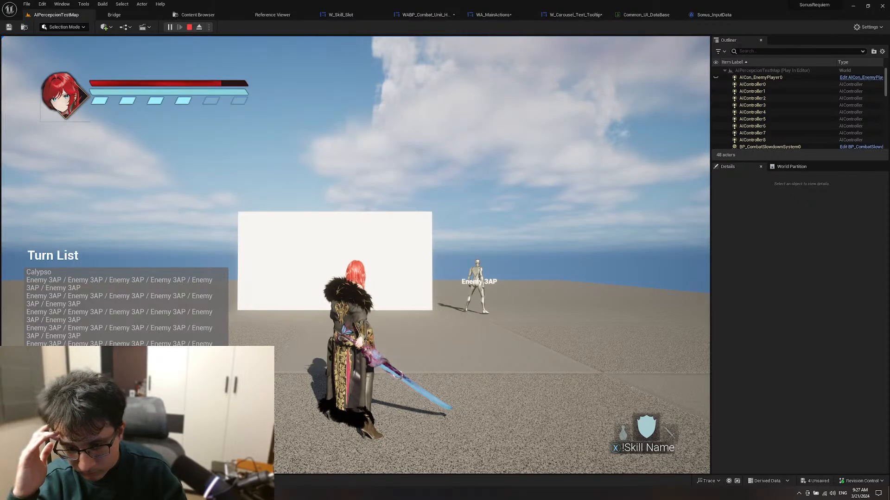
key(Right)
key(Escape)
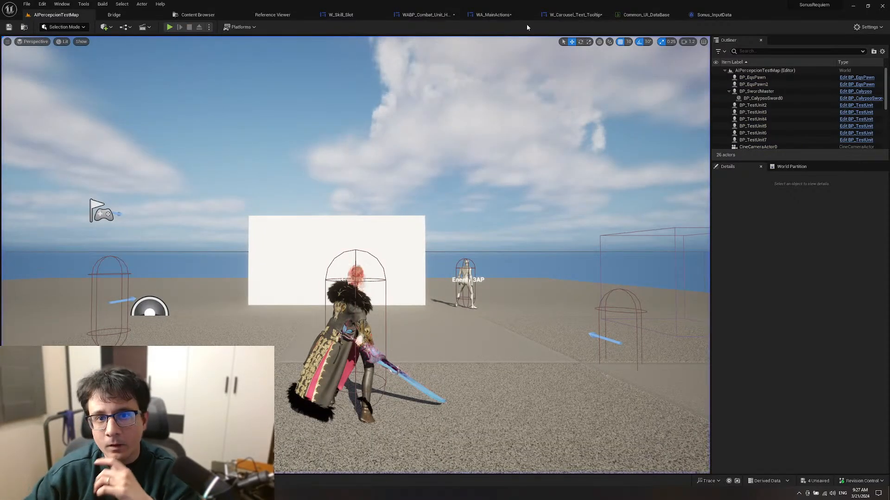
Step: Set the left padding of the Size Box around WA_Carousel_Right in WA_MainActions to -8
click(494, 14)
click(570, 162)
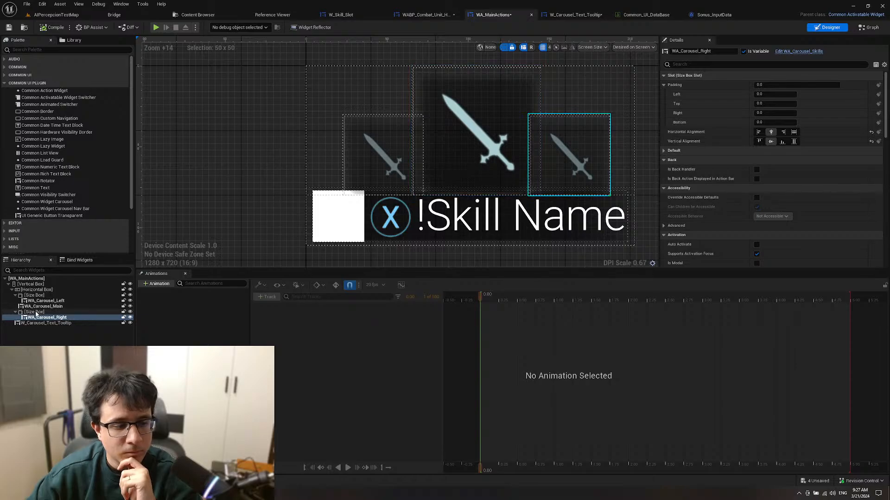
click(600, 160)
click(771, 104)
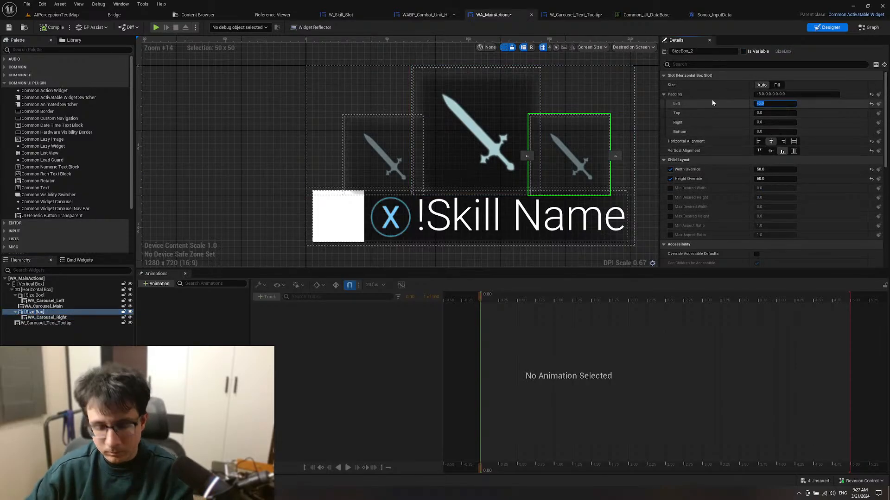
text(-8)
key(Return)
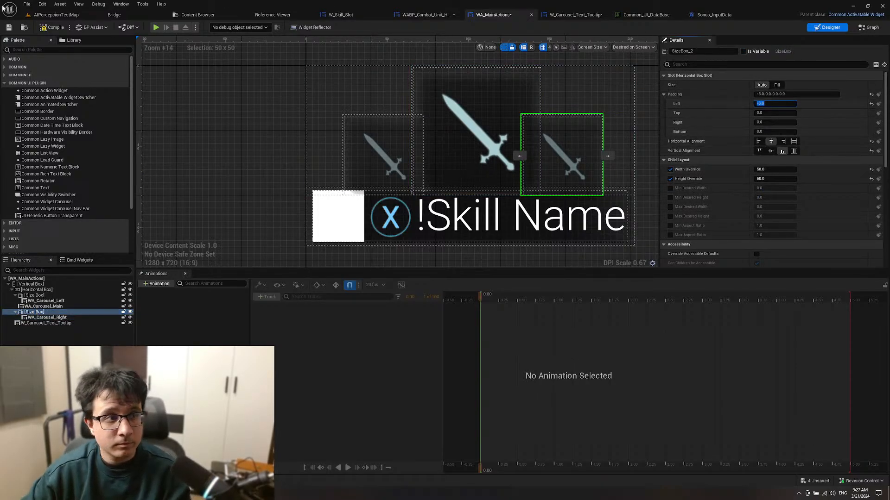
Step: Run the test level to review the carousel with the adjusted right icon, and stop it
click(60, 15)
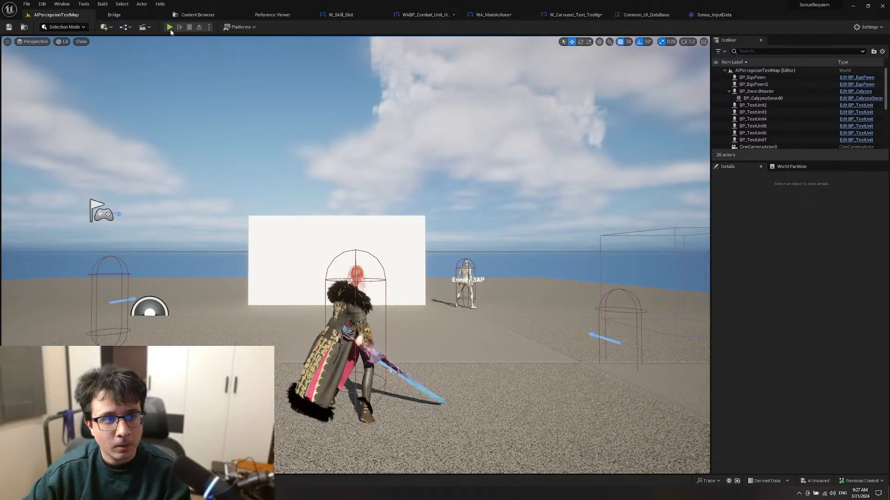
click(170, 27)
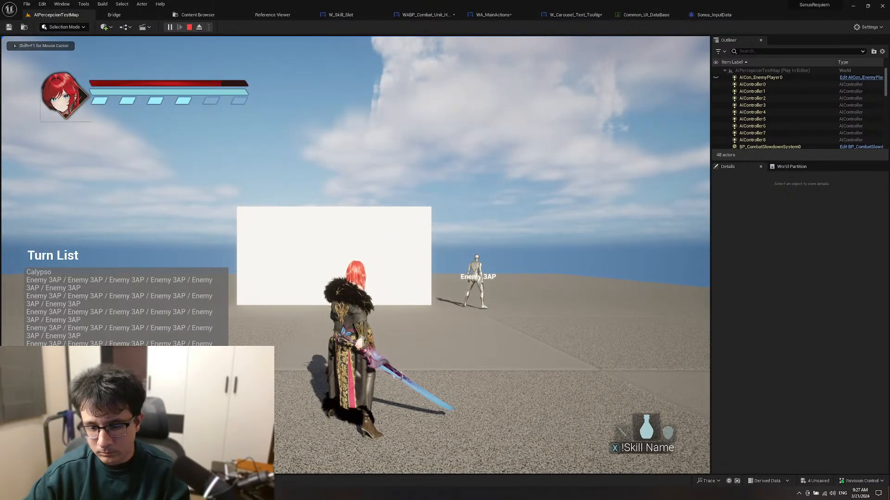
key(Escape)
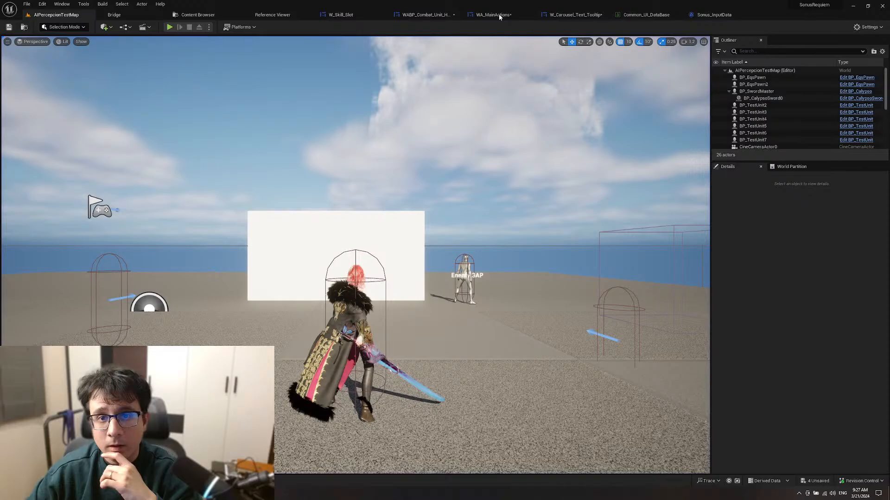
Step: Set the left padding of the Size Box around WA_Carousel_Left in WA_MainActions to 20
click(572, 14)
scroll(431, 131, down, 3)
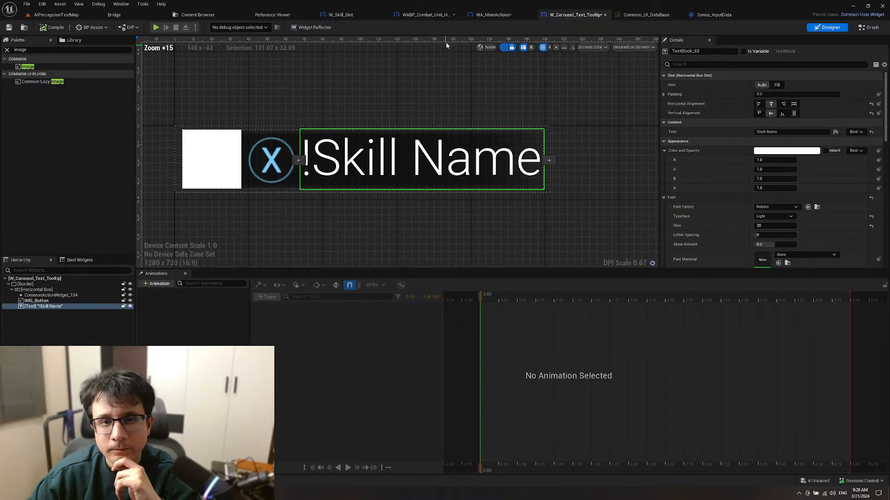
click(426, 14)
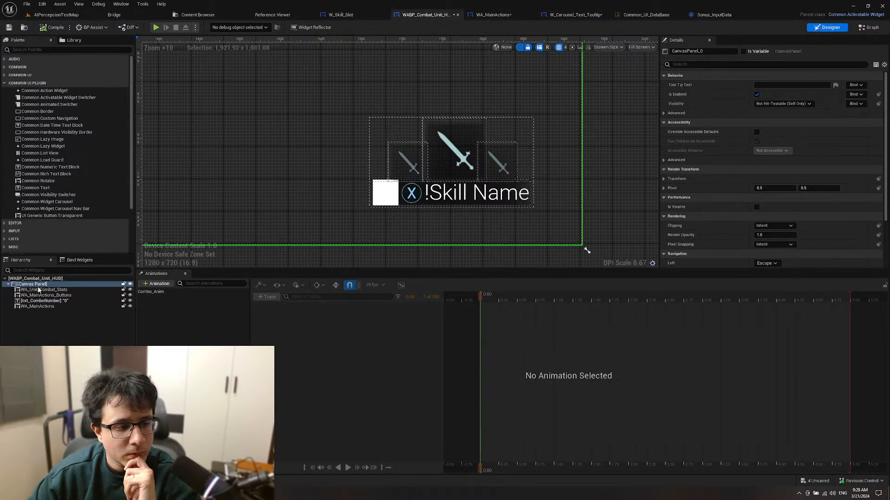
double_click(37, 306)
click(360, 151)
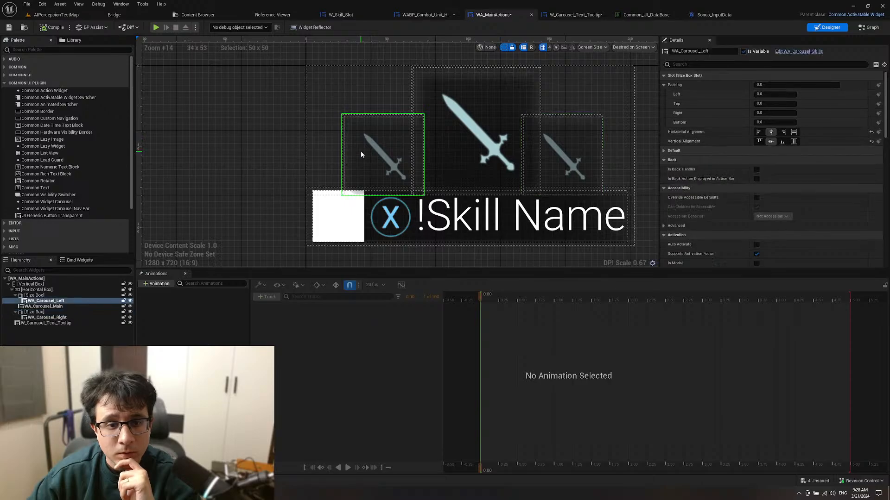
click(36, 295)
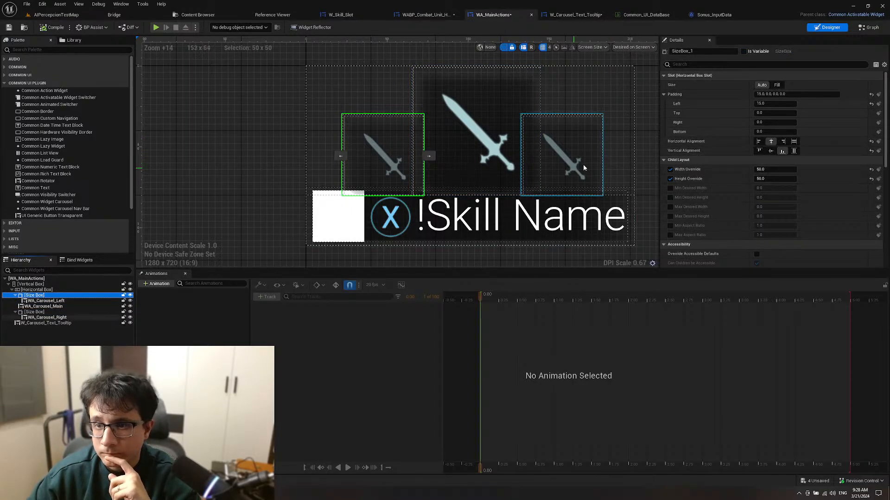
click(762, 86)
click(762, 86)
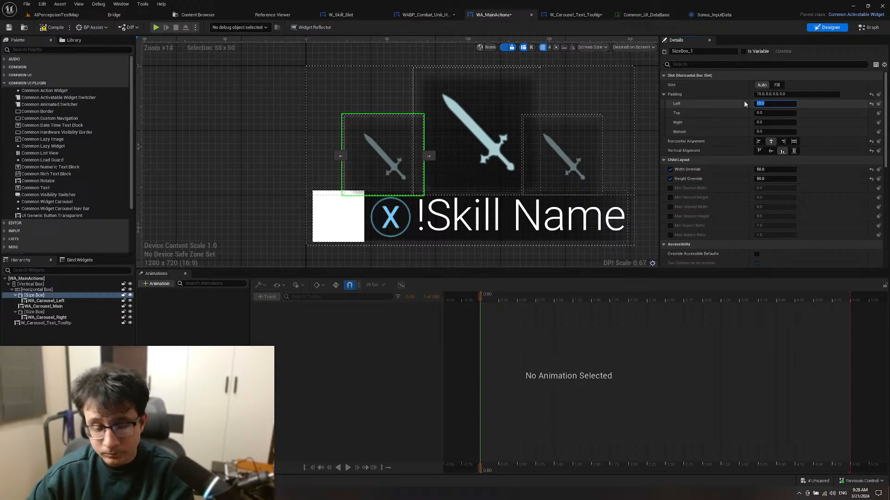
text(20)
key(Return)
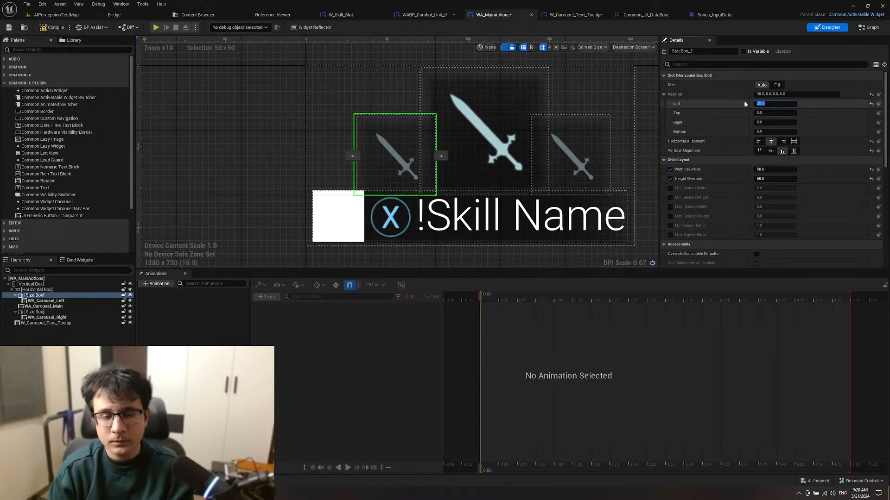
click(238, 164)
scroll(239, 165, down, 8)
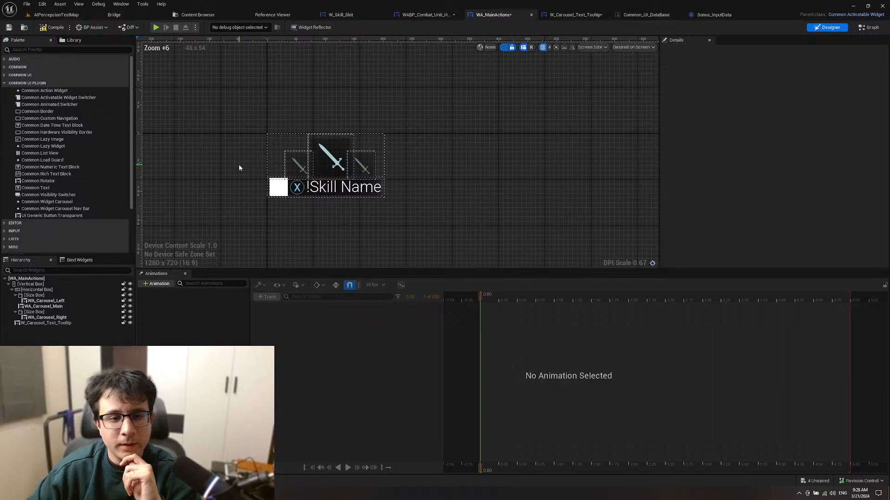
scroll(239, 168, up, 4)
Step: Play-test the level with the adjusted left icon, and examine the carousel's layout in WABP_Combat_Unit_HUD
click(56, 14)
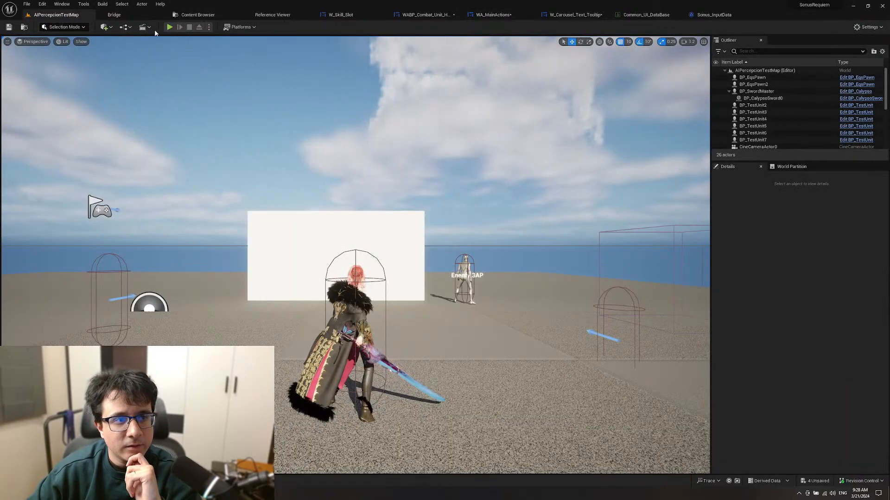
click(170, 27)
click(209, 134)
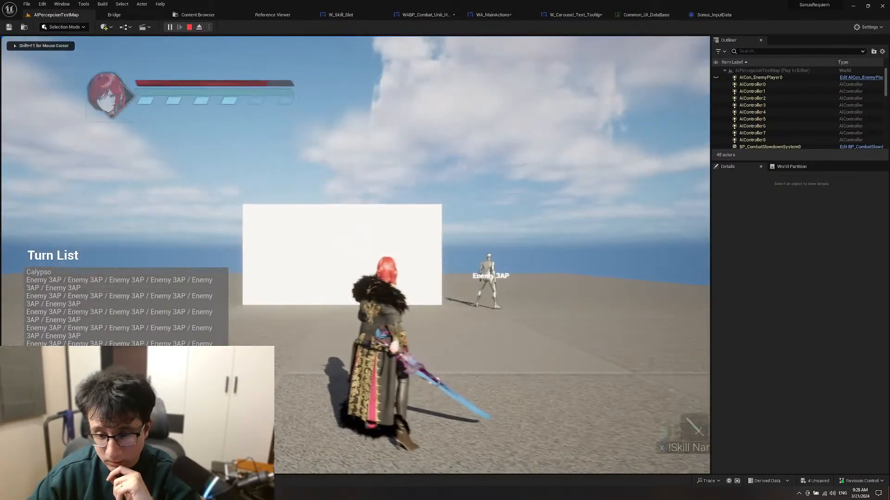
key(Escape)
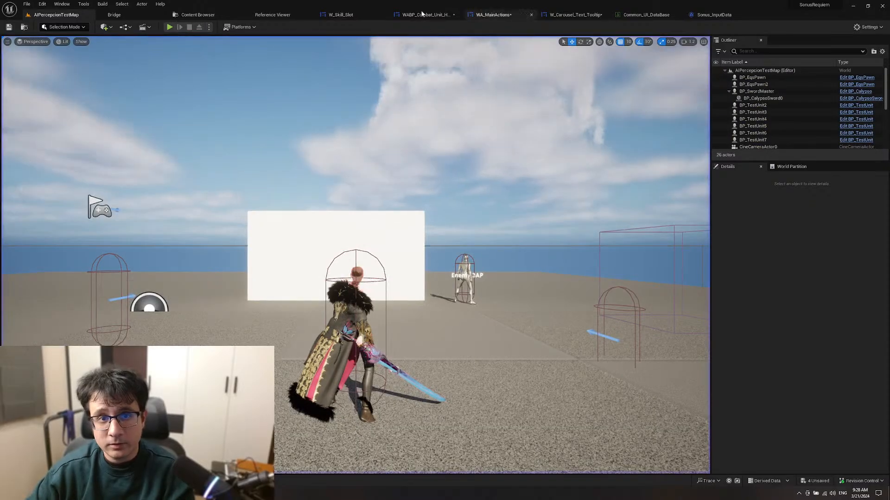
click(426, 15)
scroll(438, 175, up, 5)
right_drag(455, 160, 398, 164)
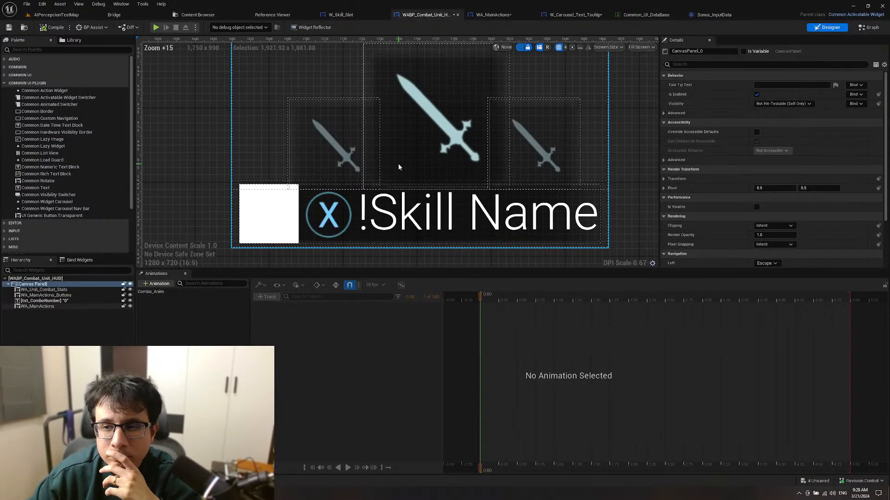
scroll(399, 164, down, 3)
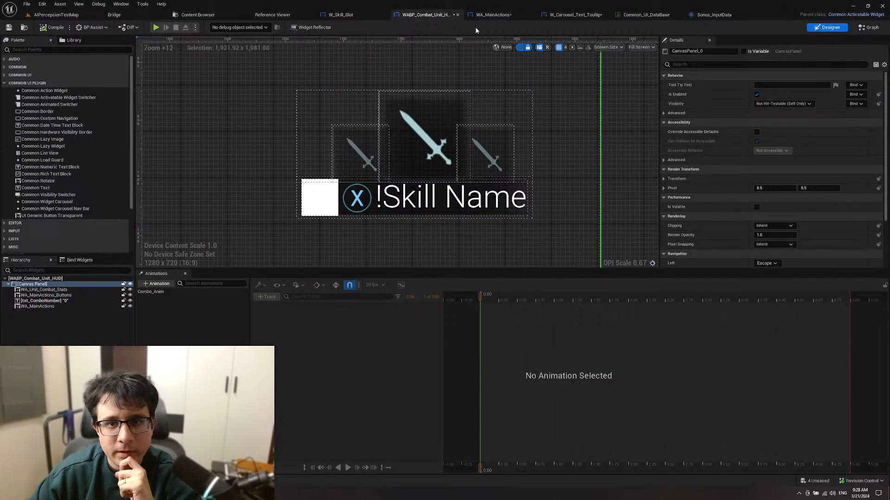
Step: Set the left padding of the Size Box around WA_Carousel_Left in WA_MainActions to 0
click(494, 14)
scroll(296, 168, up, 2)
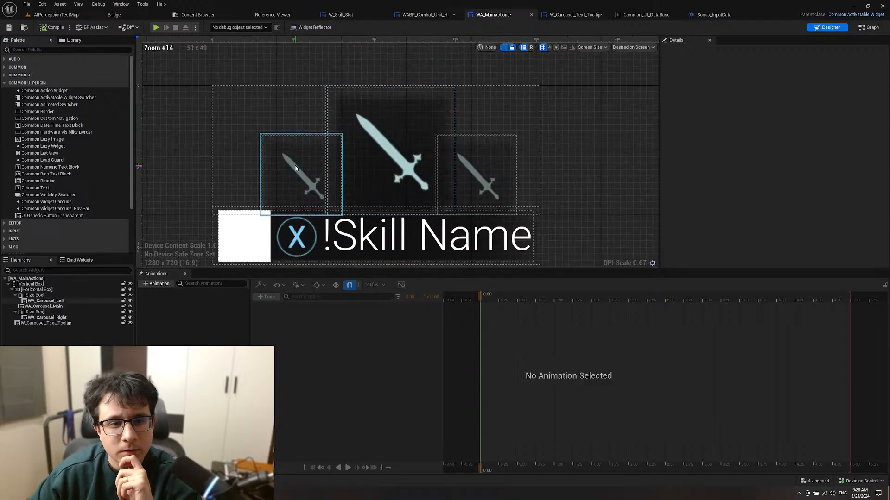
click(296, 168)
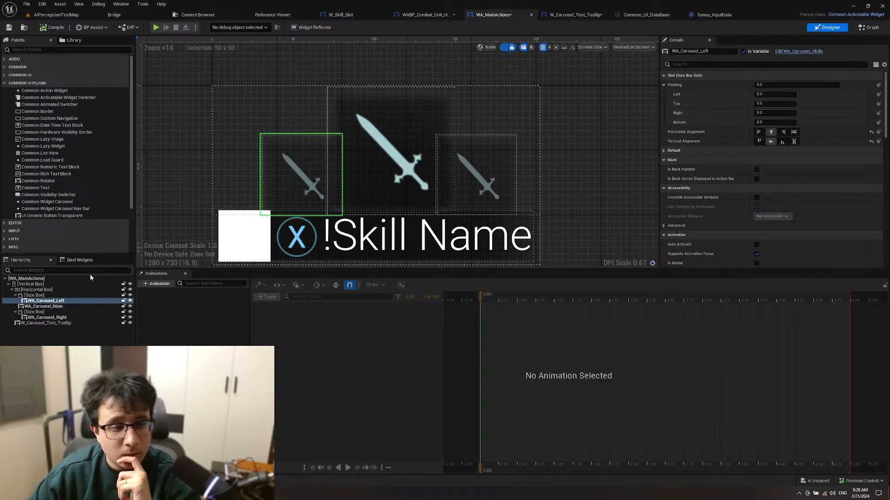
click(35, 295)
click(774, 104)
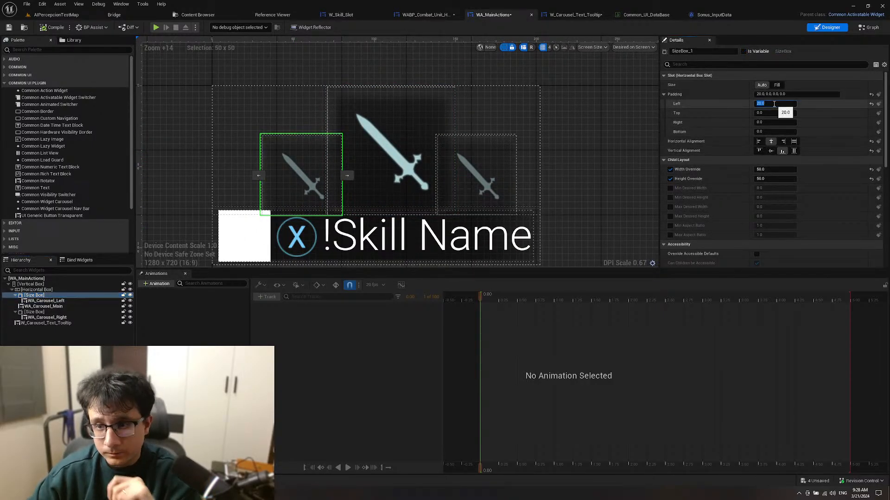
text(0)
key(Return)
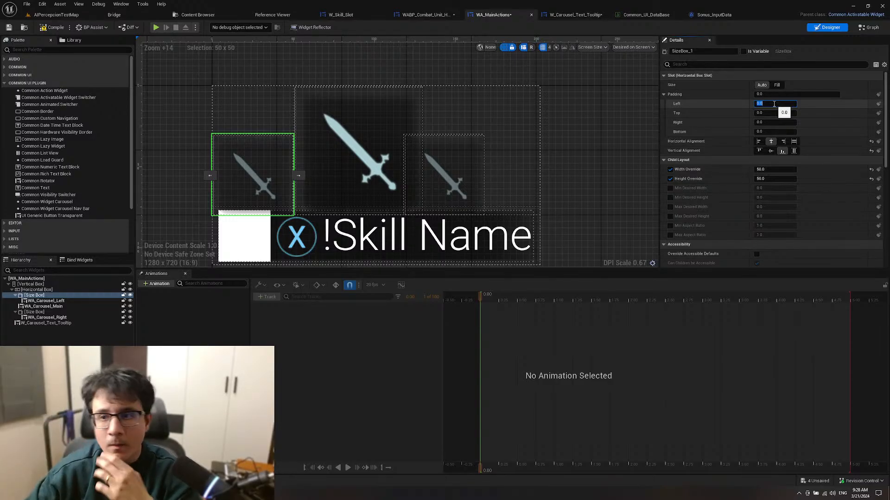
Step: Set the left padding of the Size Box around WA_Carousel_Right to 0
click(443, 185)
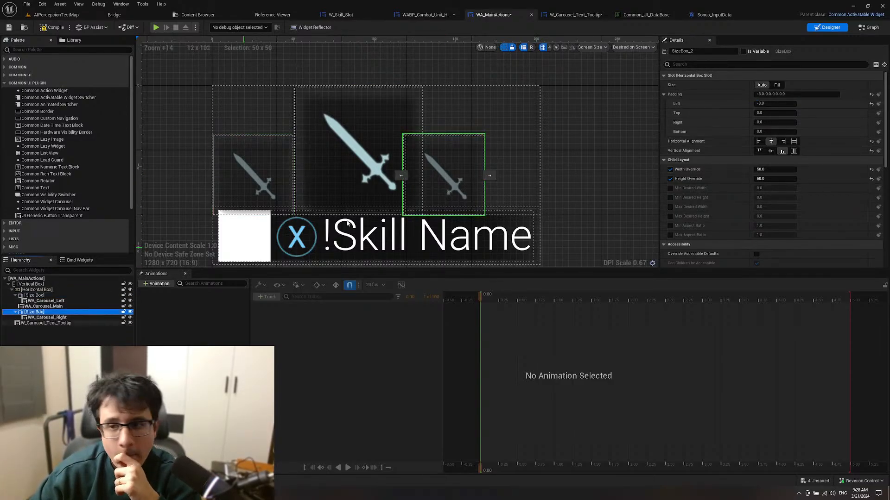
click(775, 104)
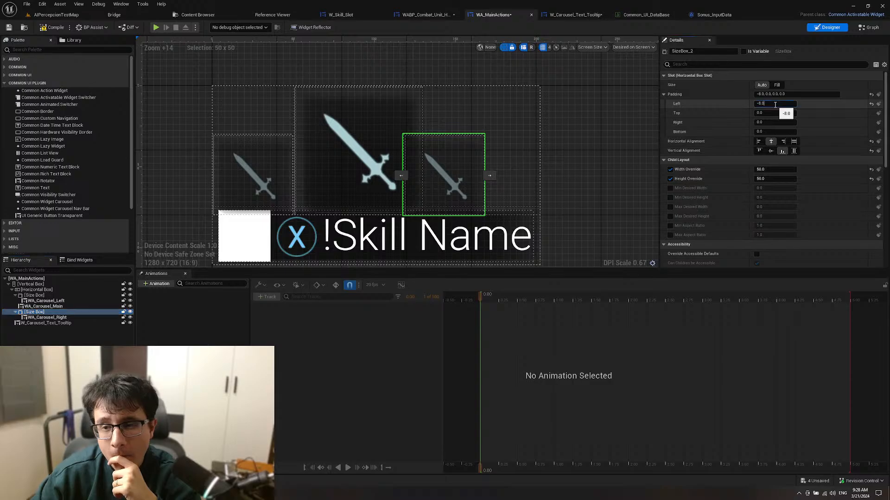
text(0)
key(Return)
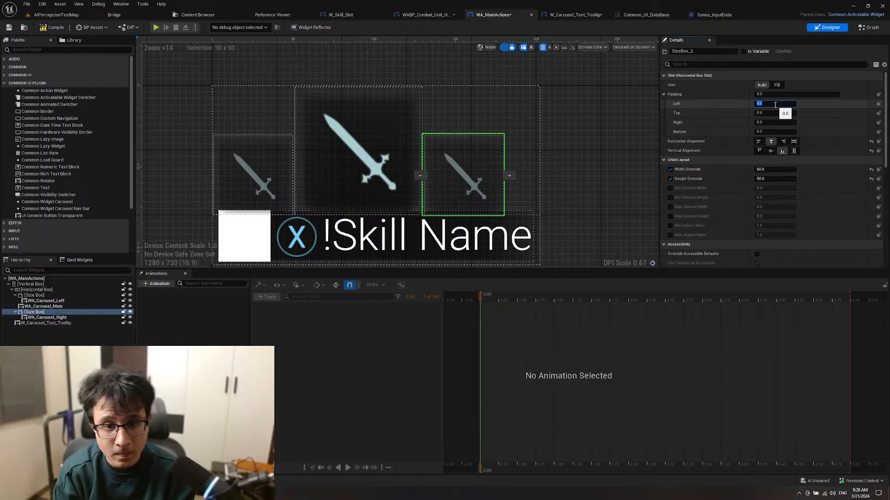
Step: Examine the slot settings and spacing of the main, left and right carousel icons and their Size Boxes
click(617, 153)
scroll(399, 176, up, 3)
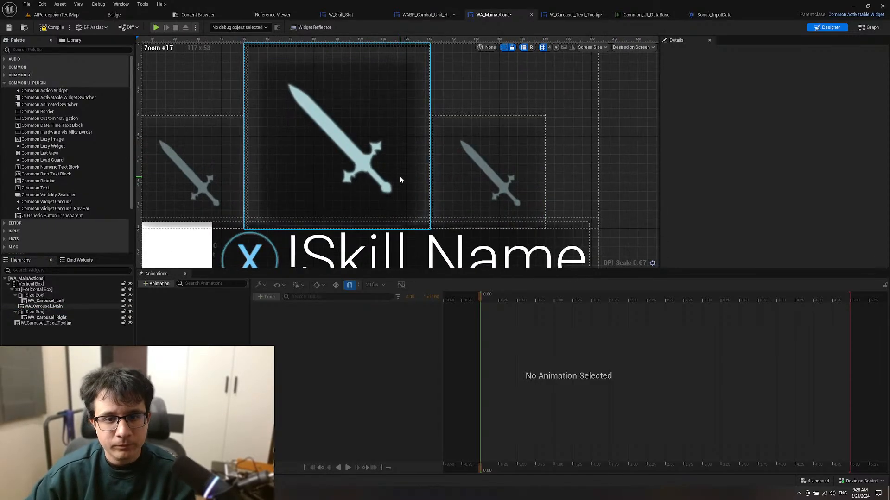
click(400, 177)
scroll(400, 176, down, 2)
scroll(553, 171, down, 8)
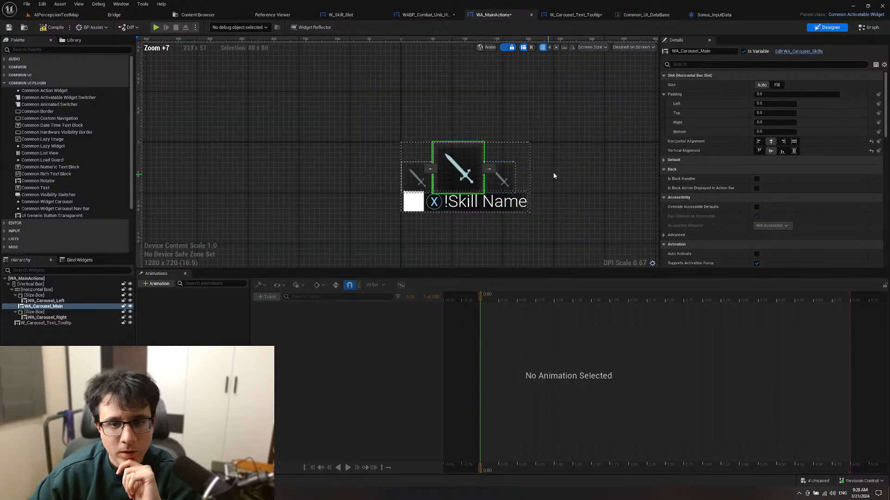
click(547, 177)
scroll(547, 180, up, 3)
click(457, 180)
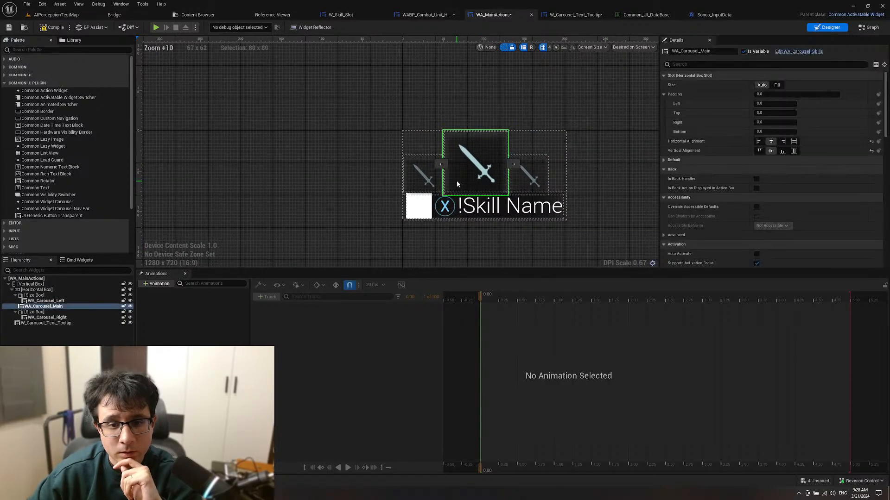
click(35, 295)
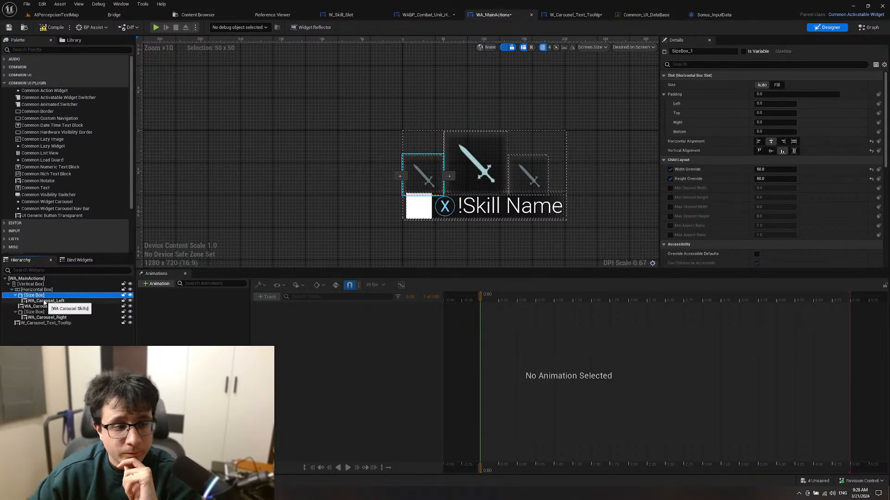
click(45, 301)
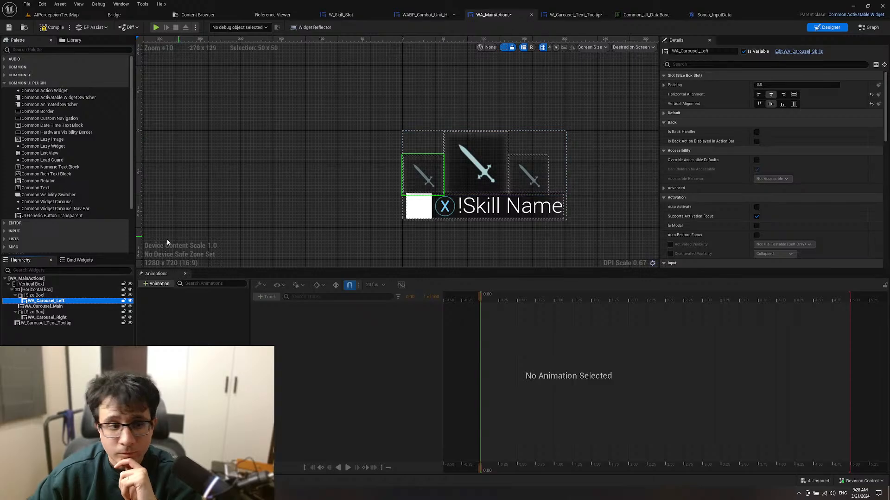
click(38, 312)
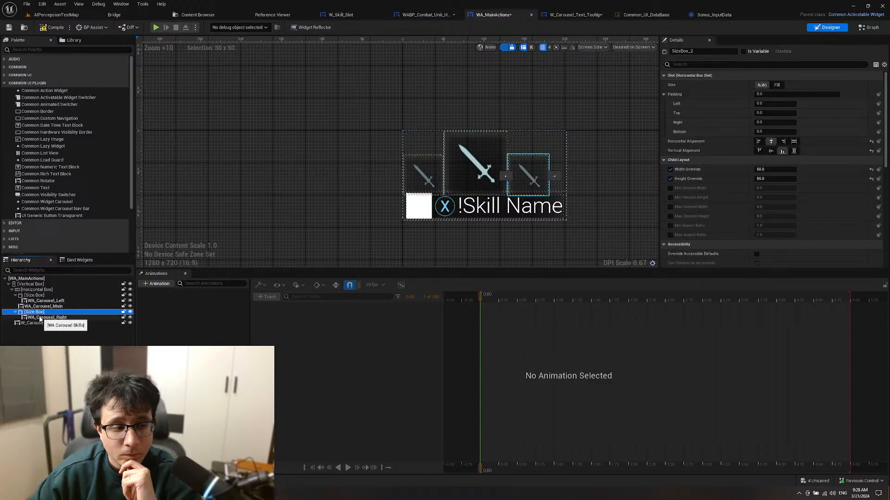
click(44, 318)
scroll(429, 183, up, 6)
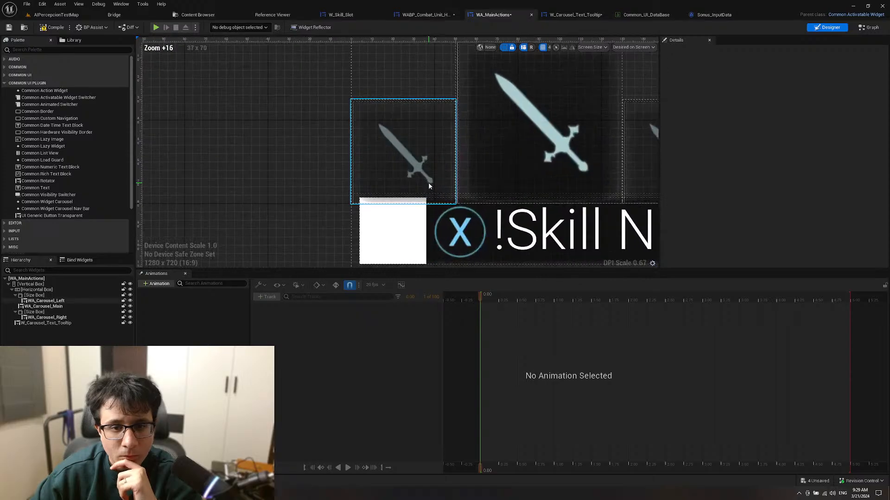
right_drag(454, 169, 301, 188)
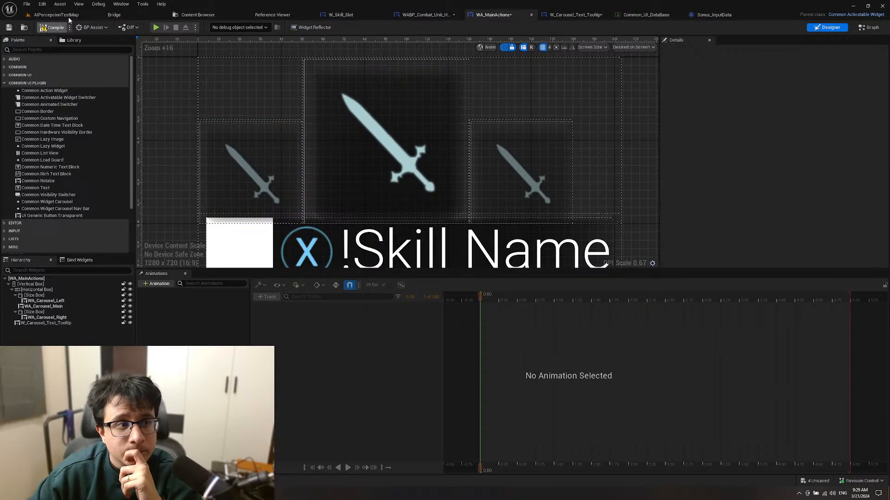
Step: Play-test AIPercepcionTestMap in full screen to review the carousel with zero side padding, and stop it
click(68, 17)
click(171, 27)
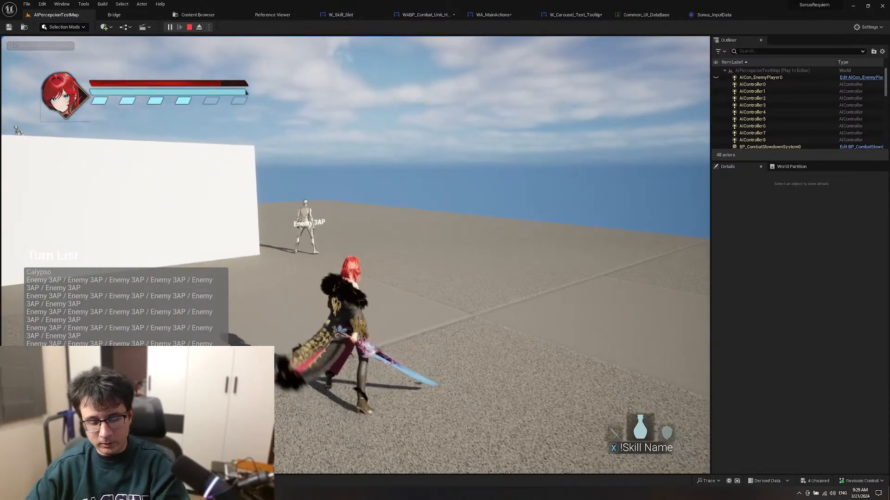
key(F11)
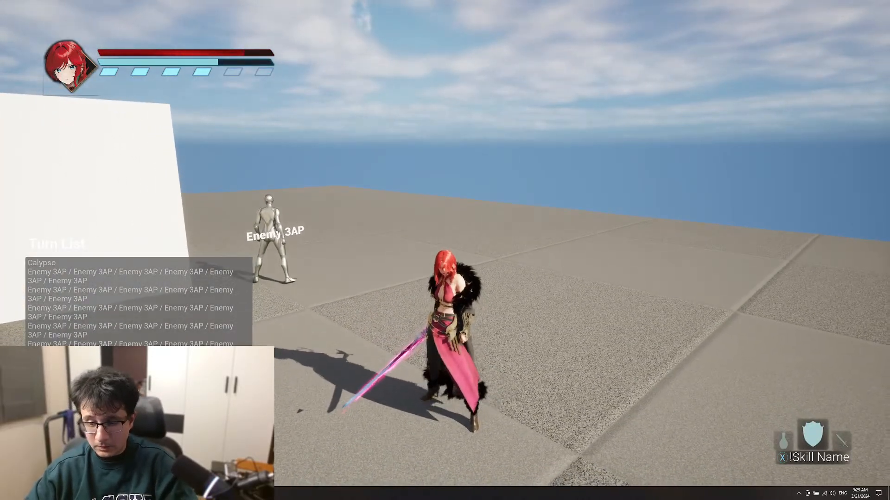
key(Escape)
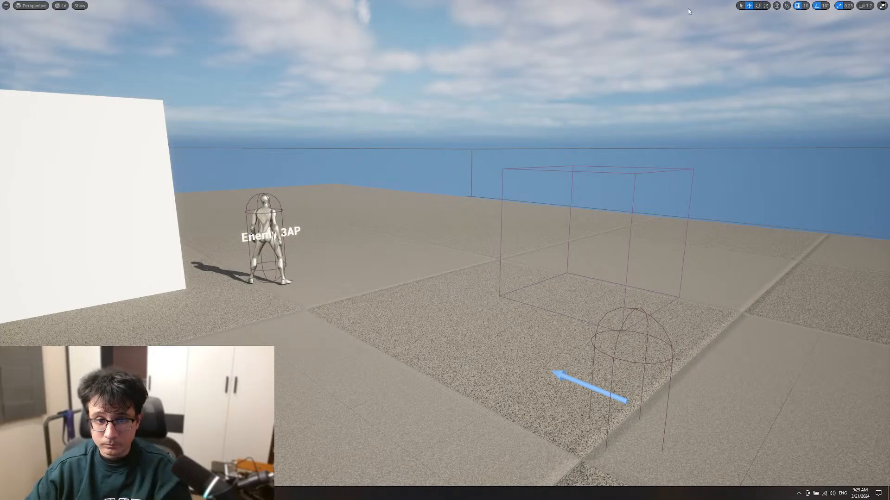
key(F11)
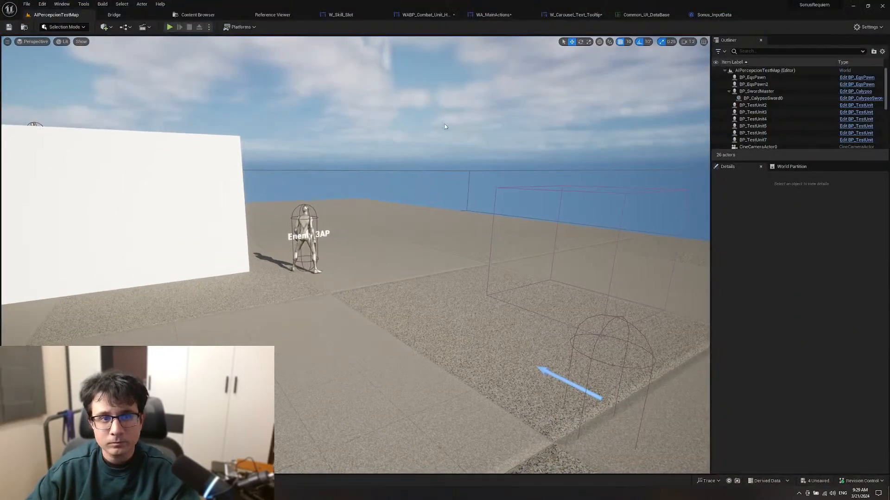
Step: In Photoshop, duplicate the Gradient Fill 2 copy layer, show only the duplicate, and target its mask with a 200 px brush
key(alt+Tab)
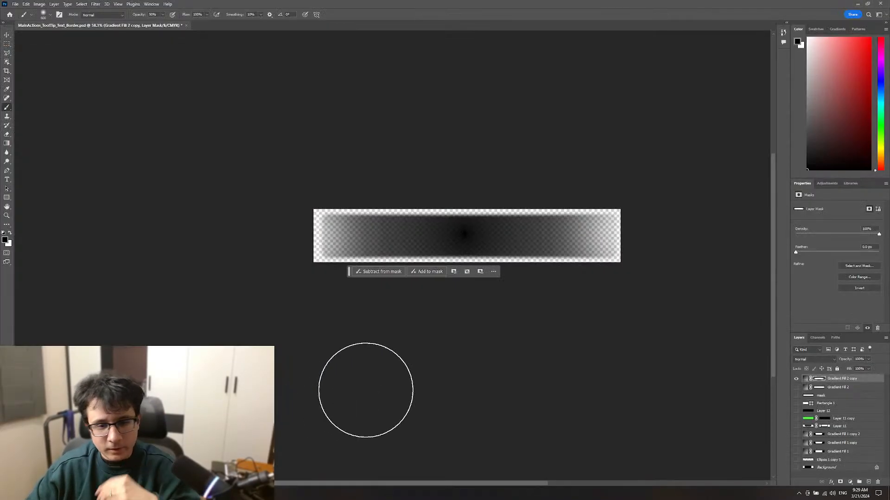
key(ctrl+j)
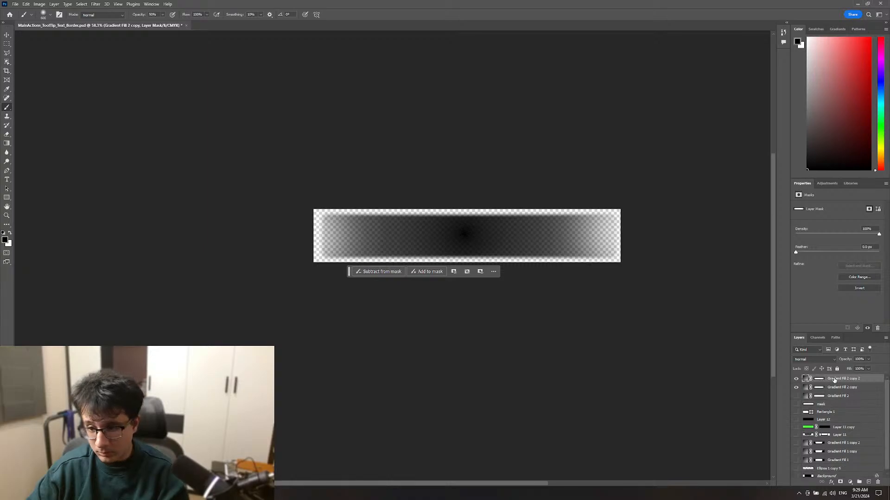
click(819, 379)
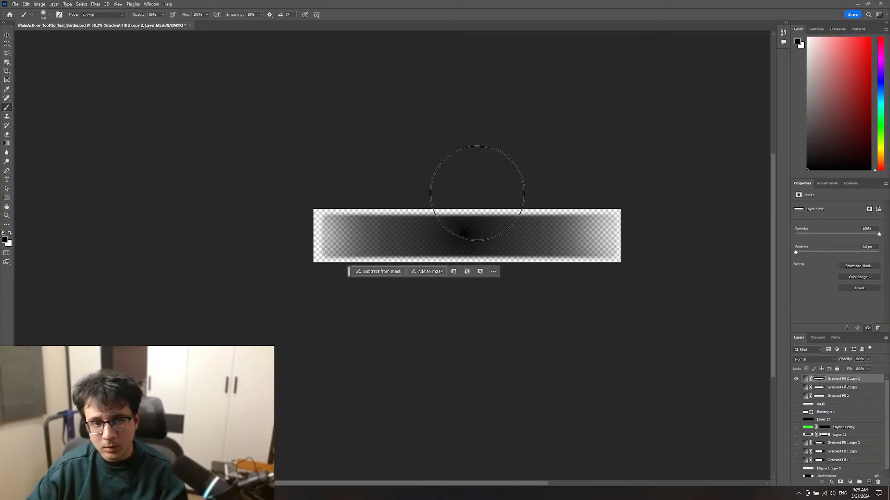
key(bracketleft)
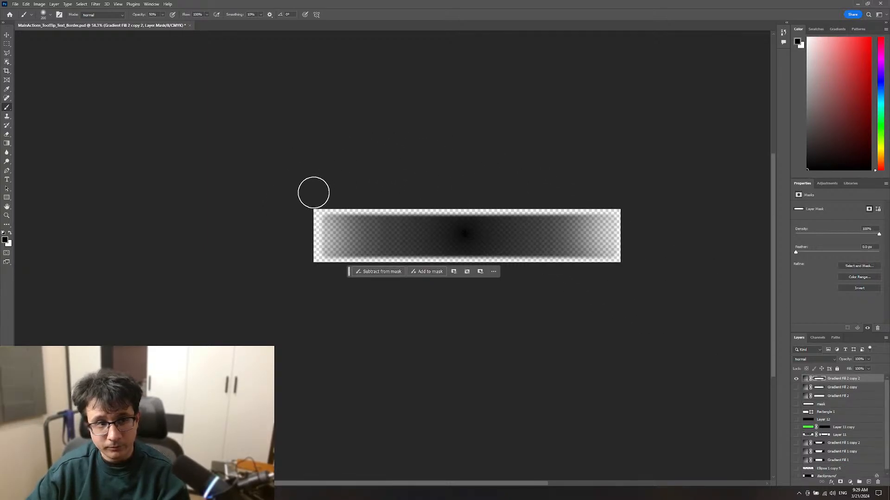
Step: Try fading the tooltip gradient's upper edge with black brush strokes on the layer mask, and undo the strokes
drag(390, 204, 616, 201)
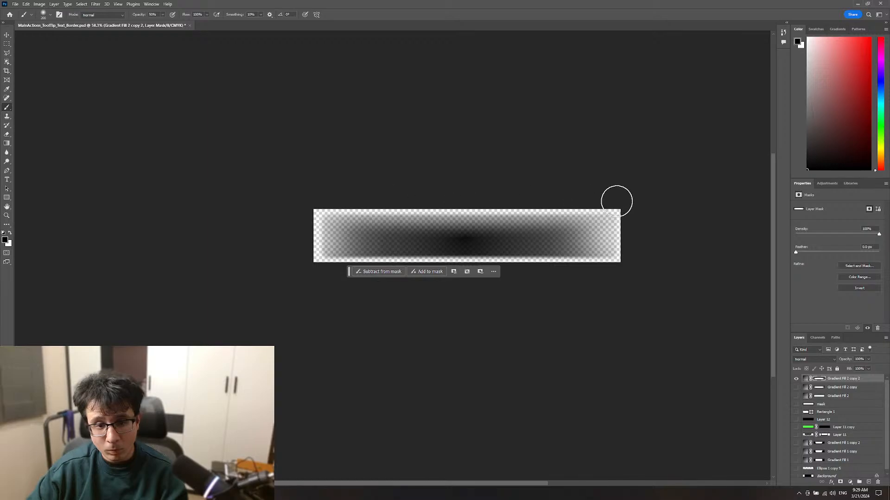
key(ctrl+z)
drag(320, 202, 704, 189)
key(ctrl+z)
Step: Fade the gradient's upper edge on the layer mask with a black brush at 30% opacity
mouse_move(558, 198)
mouse_down()
mouse_move(236, 199)
mouse_move(729, 190)
mouse_move(179, 181)
mouse_move(789, 175)
mouse_move(525, 168)
mouse_up()
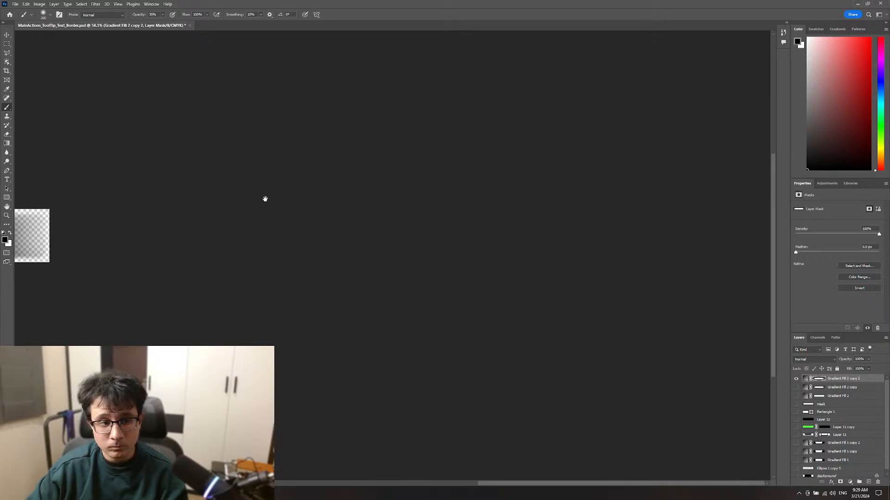
drag(265, 199, 781, 195)
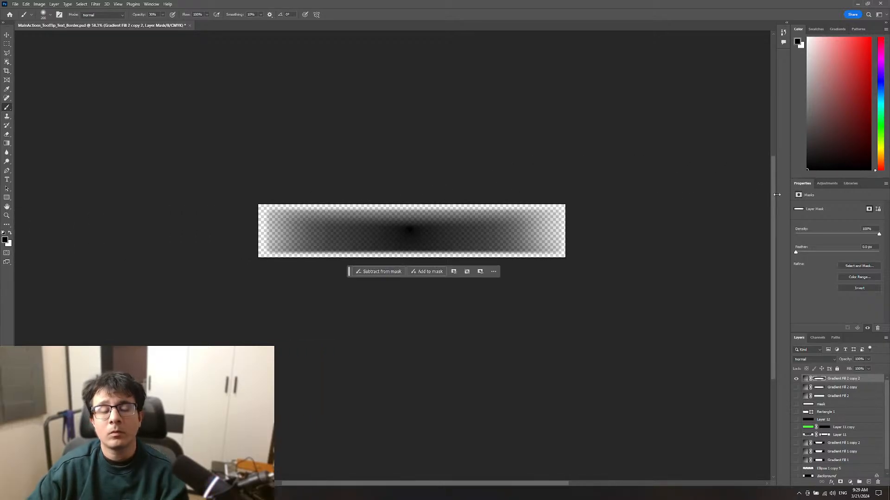
Step: Export the faded gradient as a PNG over T_UI_Combat_MainActions_ToolTip_BG_Gradient in the project's Combat textures folder
key(ctrl+alt+shift+w)
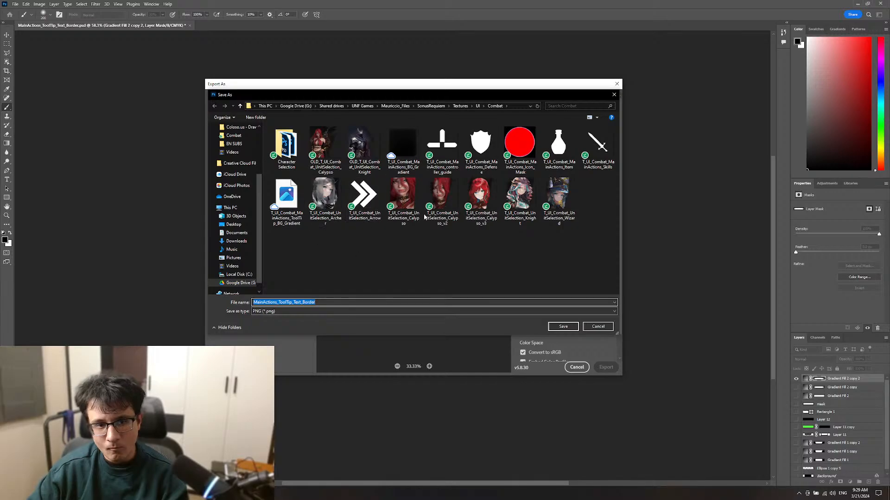
key(Return)
click(476, 249)
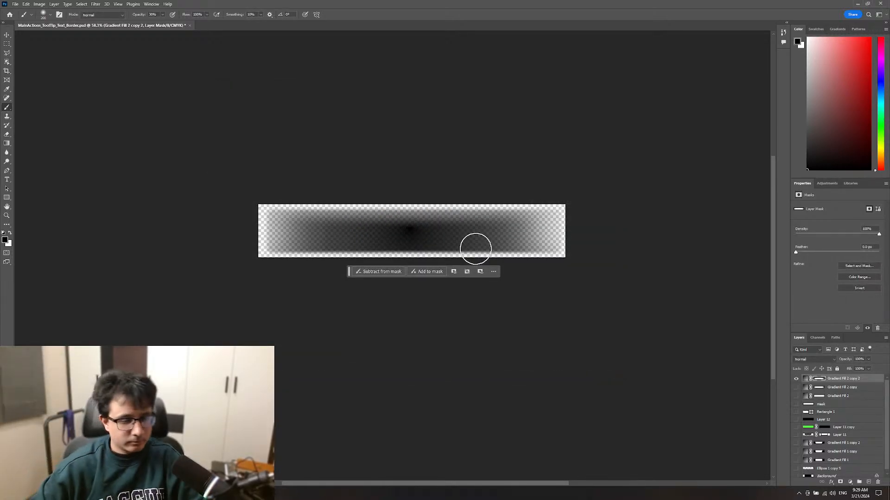
Step: In Unreal Engine, reimport the T_UI_Combat_MainActions_ToolTip_BG_Gradient texture from the MainActions content folder
key(alt+Tab)
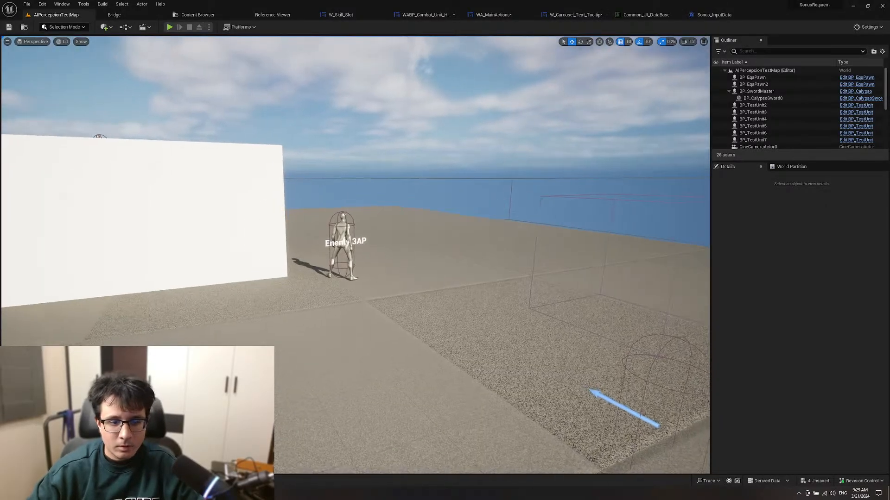
key(ctrl+space)
right_click(725, 368)
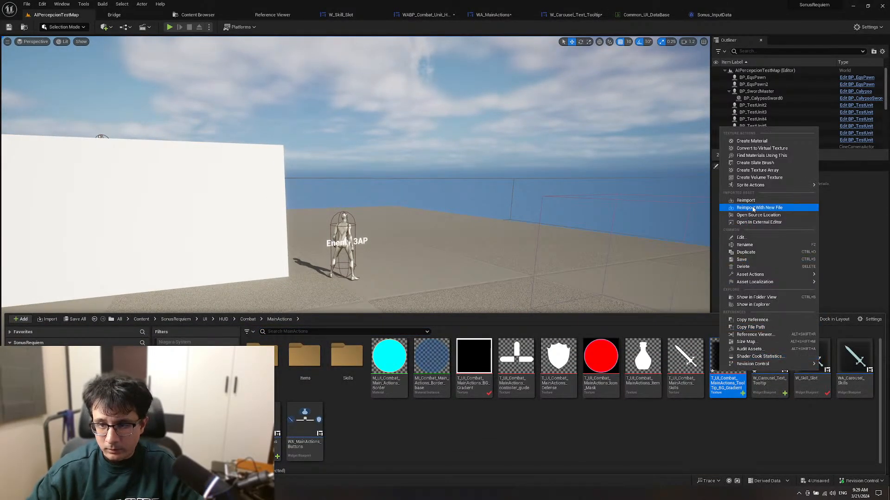
click(755, 200)
Step: Play-test the level, cycling the carousel actions to review the reimported tooltip background, and return to Photoshop
click(171, 28)
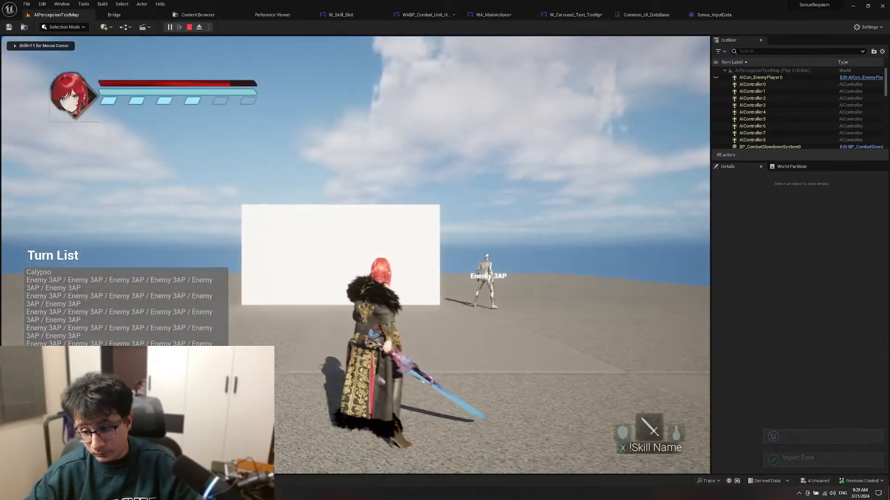
key(w)
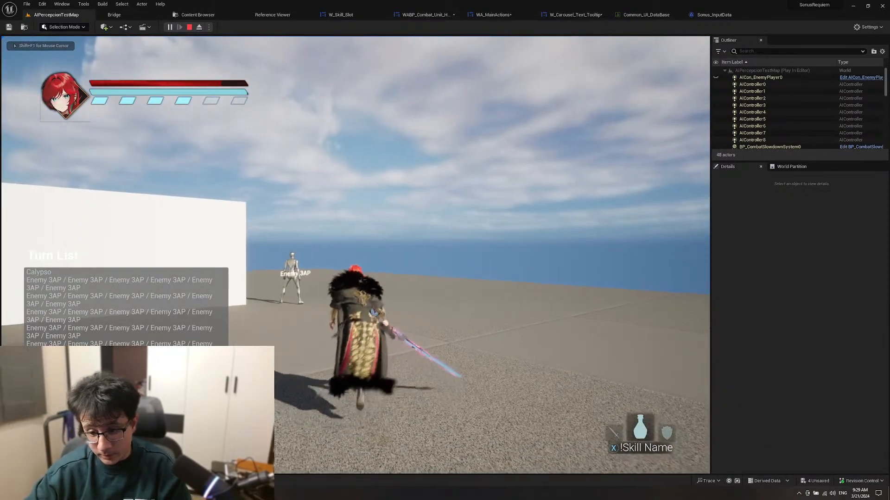
key(Right)
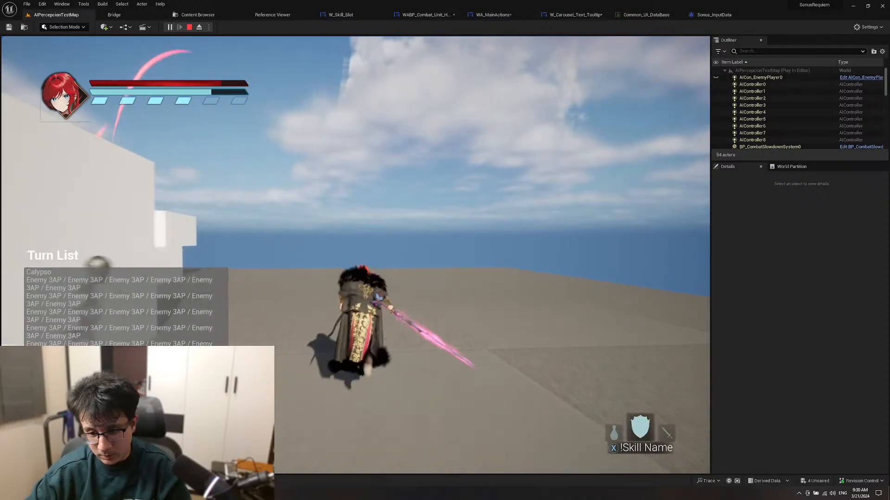
key(Right)
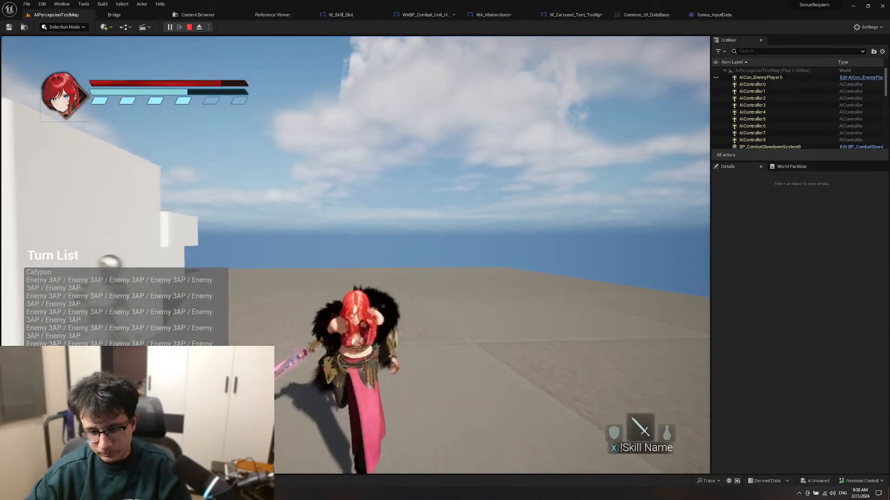
key(alt+Tab)
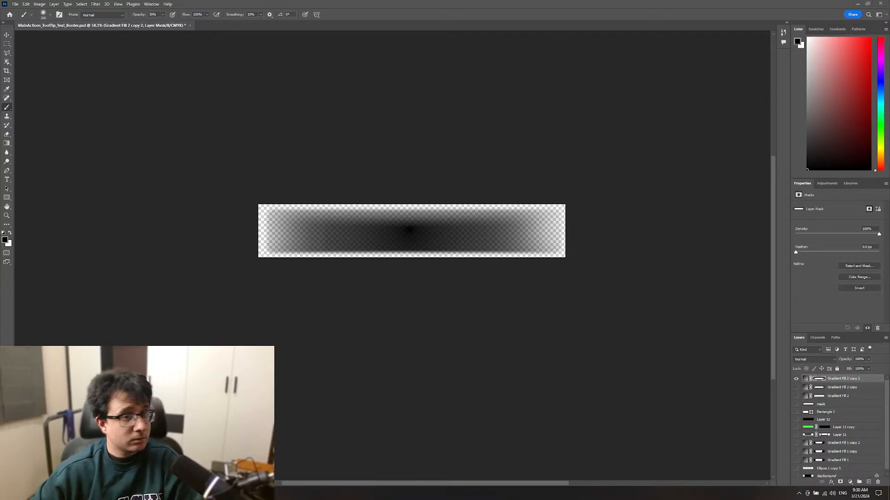
Step: Switch to Unreal Engine, end the play-test, and centre both side icons' size boxes vertically in WA_MainActions
key(alt+Tab)
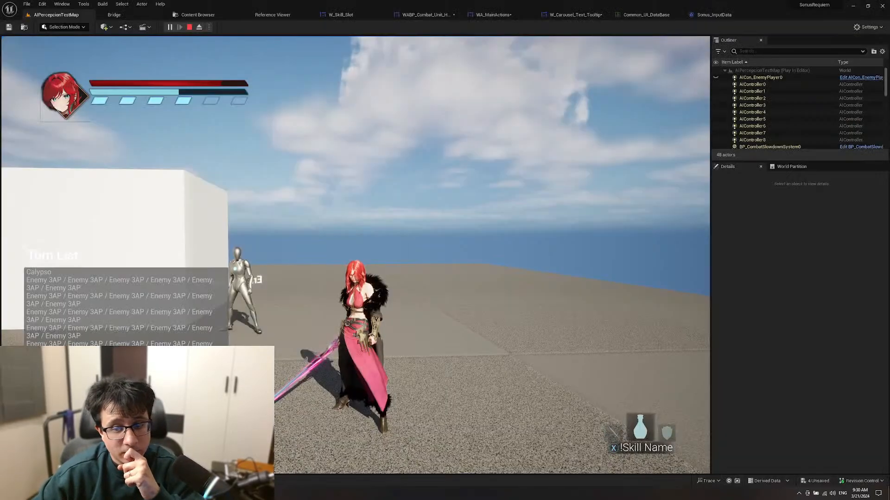
key(Escape)
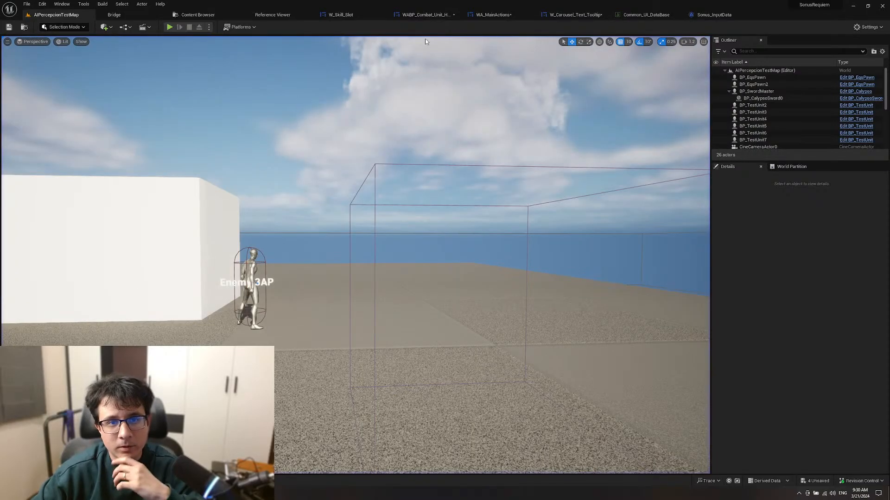
click(424, 14)
scroll(410, 106, up, 3)
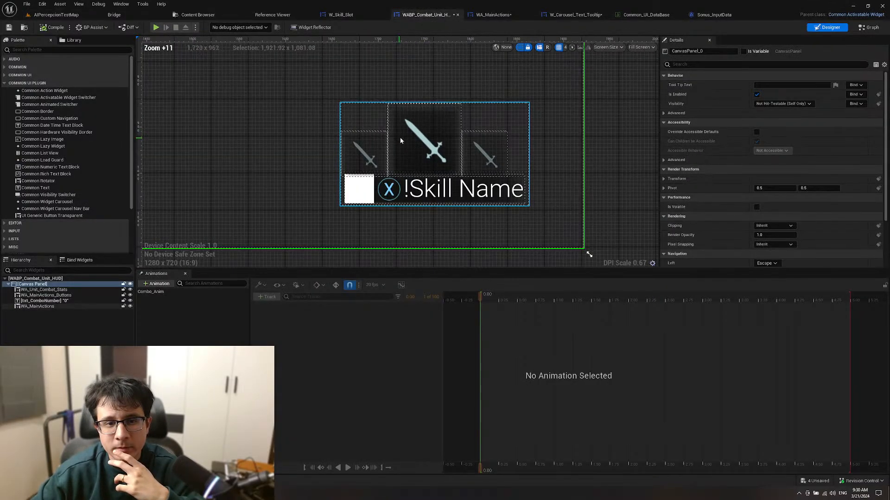
click(506, 14)
click(51, 301)
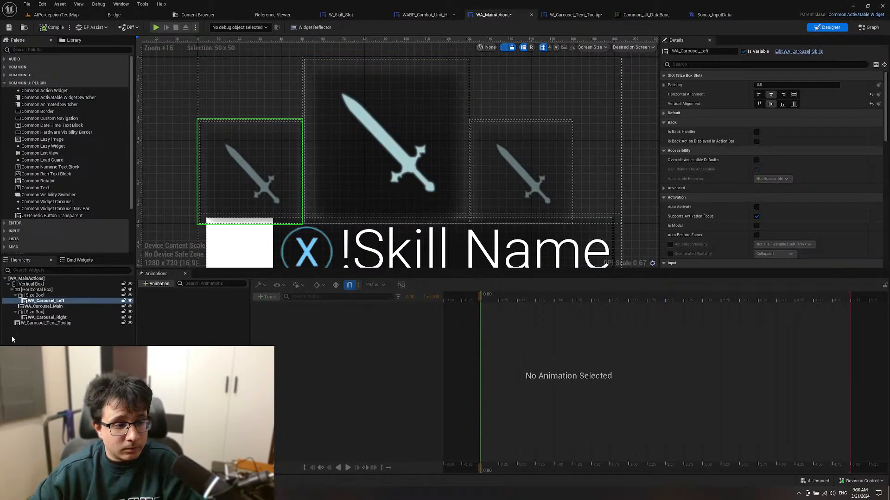
click(35, 296)
ctrl+click(35, 312)
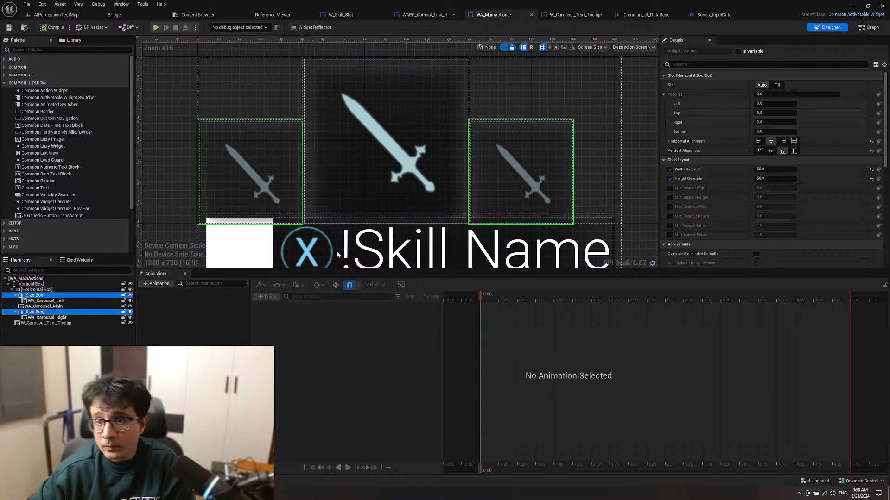
click(771, 150)
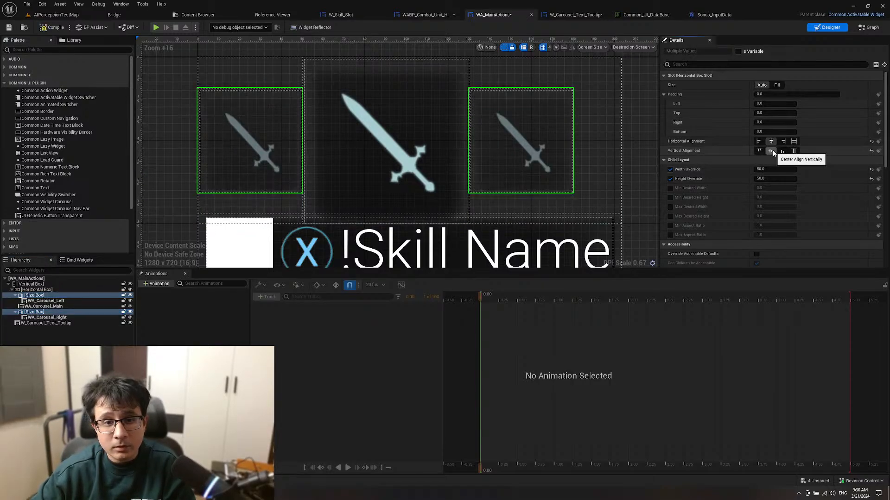
click(594, 153)
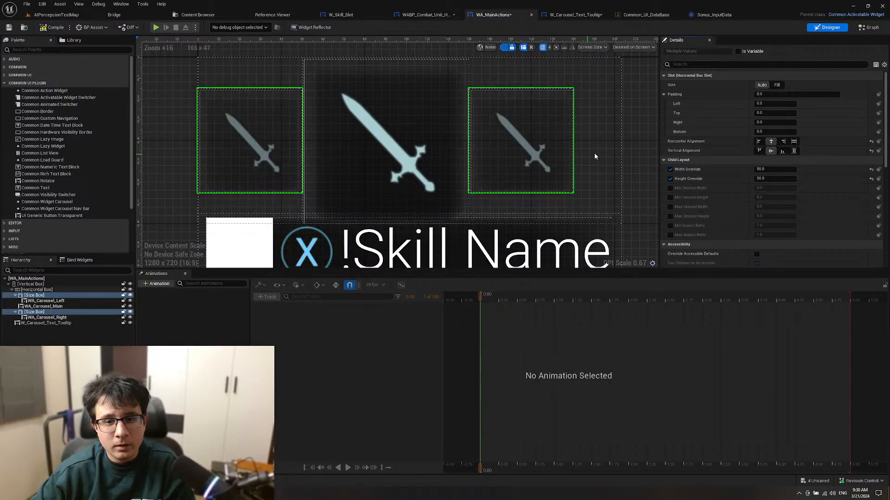
Step: Play-test AIPercepcionTestMap, cycling through the carousel actions to review the vertically centred side icons
click(56, 14)
click(170, 27)
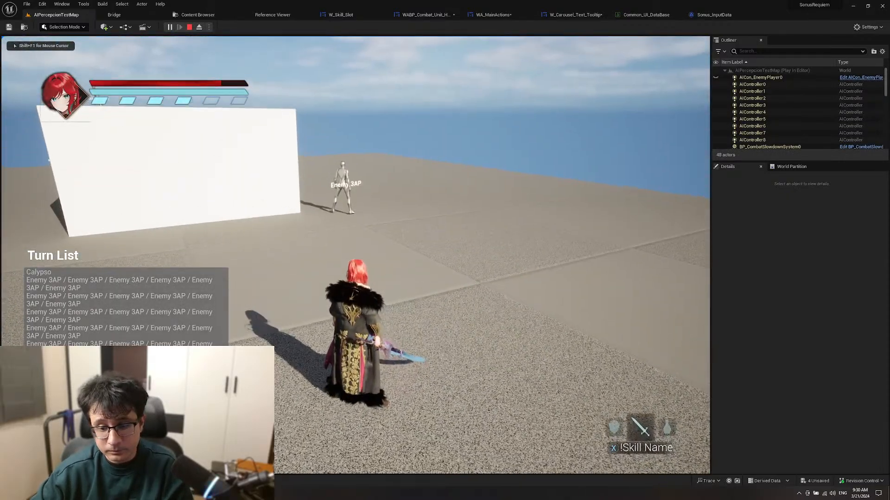
key(Right)
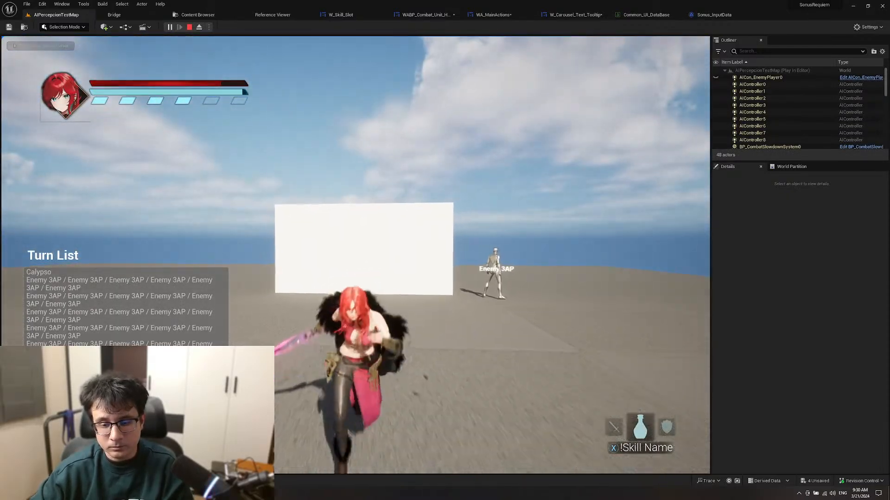
key(Right)
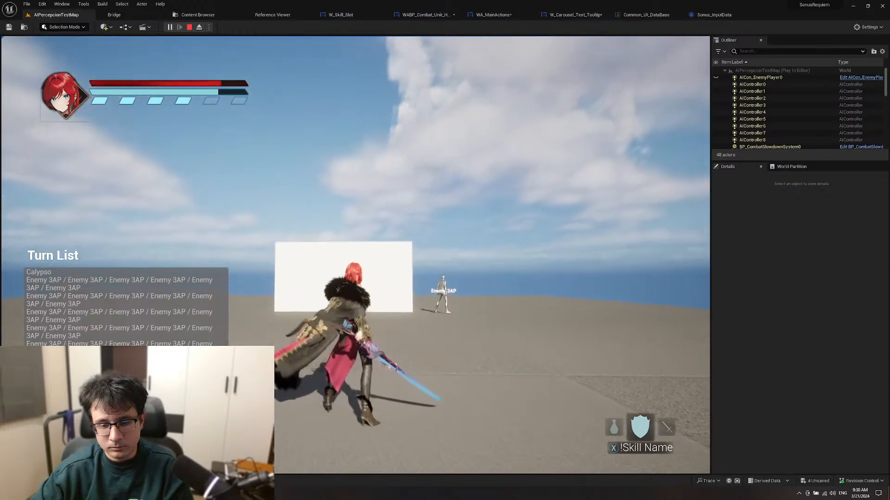
key(Right)
key(Escape)
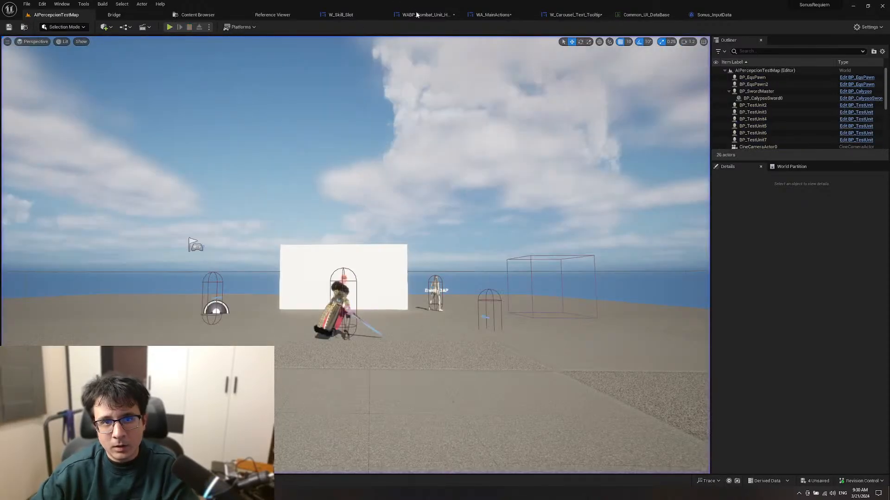
Step: Set the left padding of the size box around WA_Carousel_Left to 10 in WA_MainActions
click(424, 15)
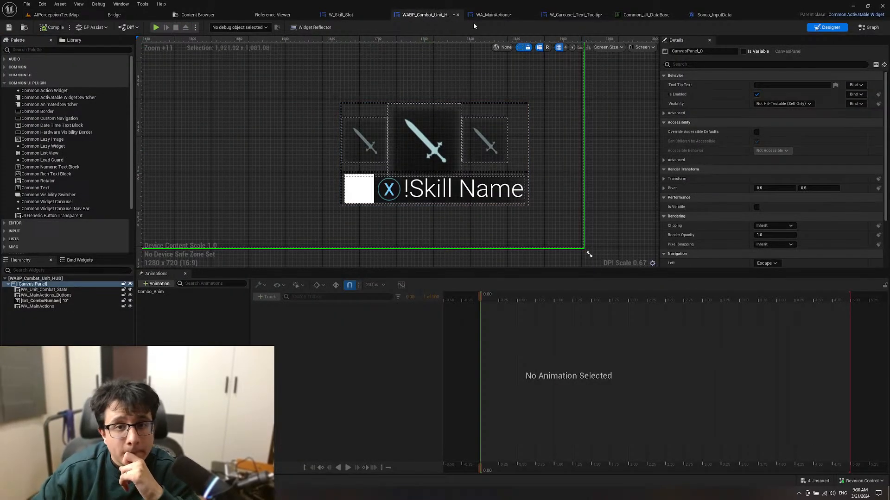
click(492, 14)
click(260, 129)
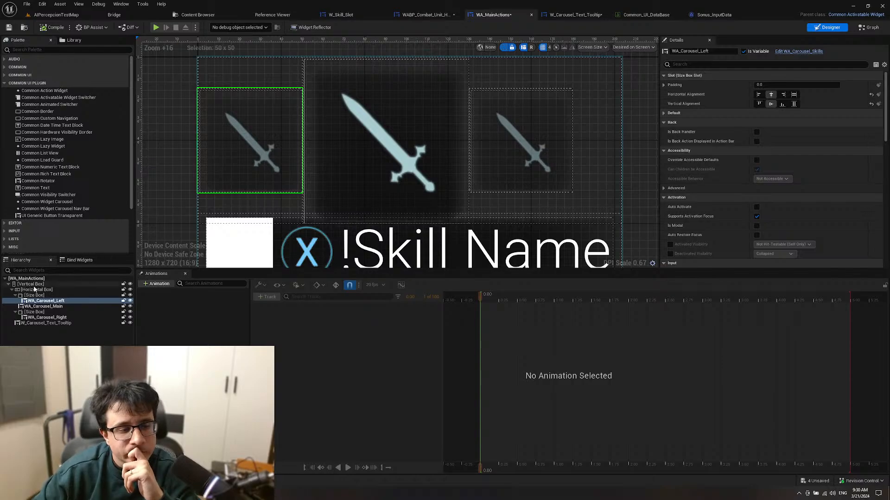
click(31, 296)
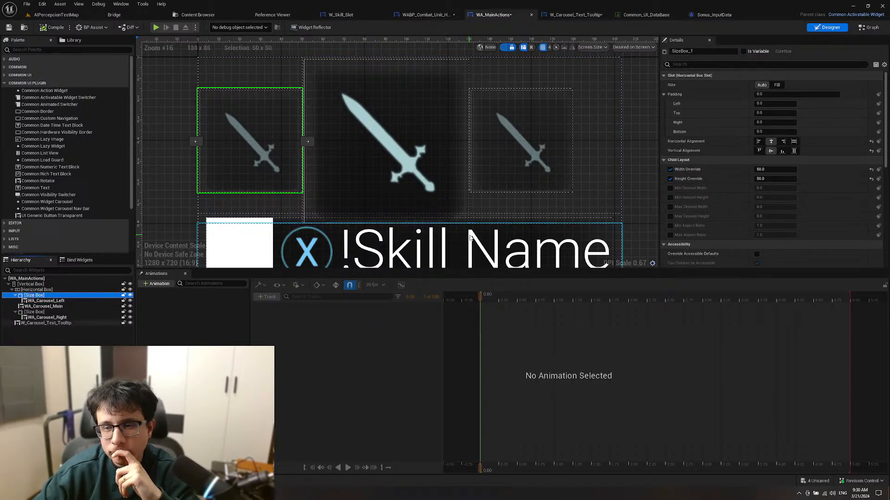
click(773, 104)
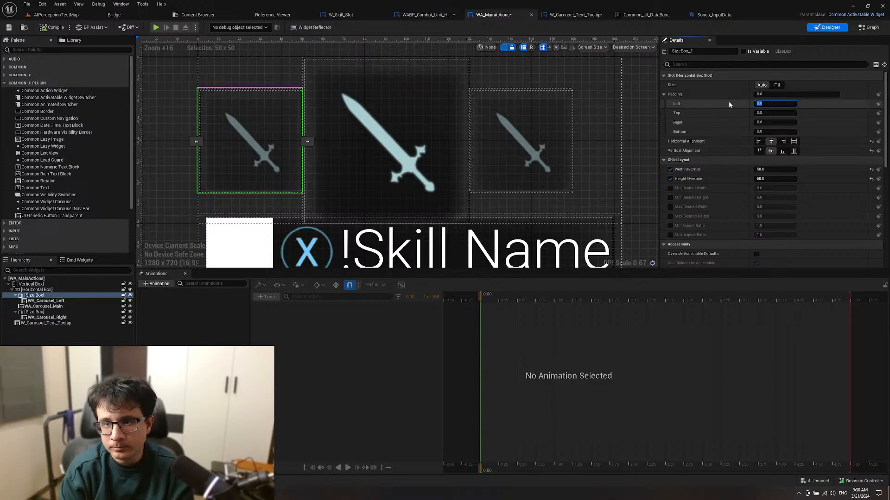
text(10)
key(Return)
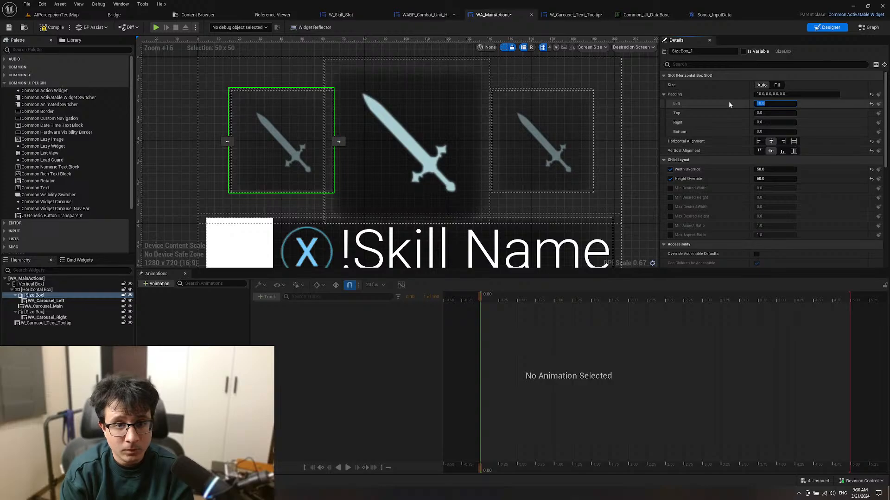
Step: Try left paddings of 20 and 0 on the WA_Carousel_Left size box, returning to 10 after each
text(20)
key(Return)
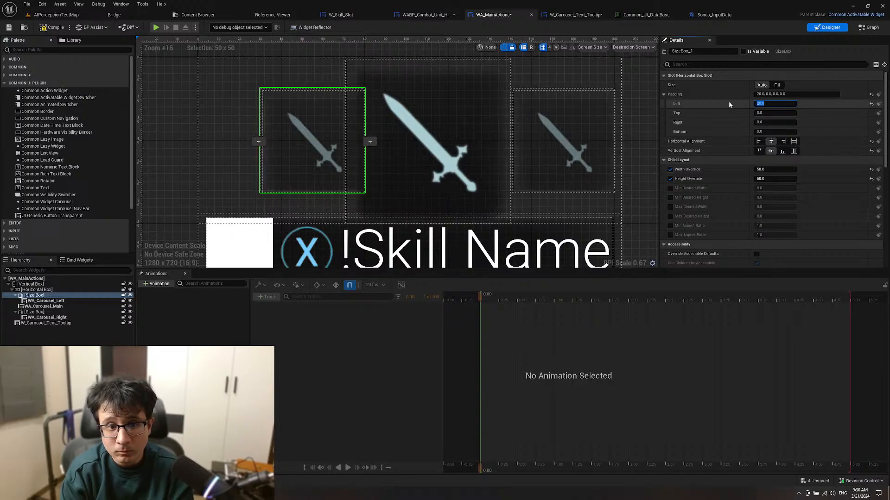
text(10)
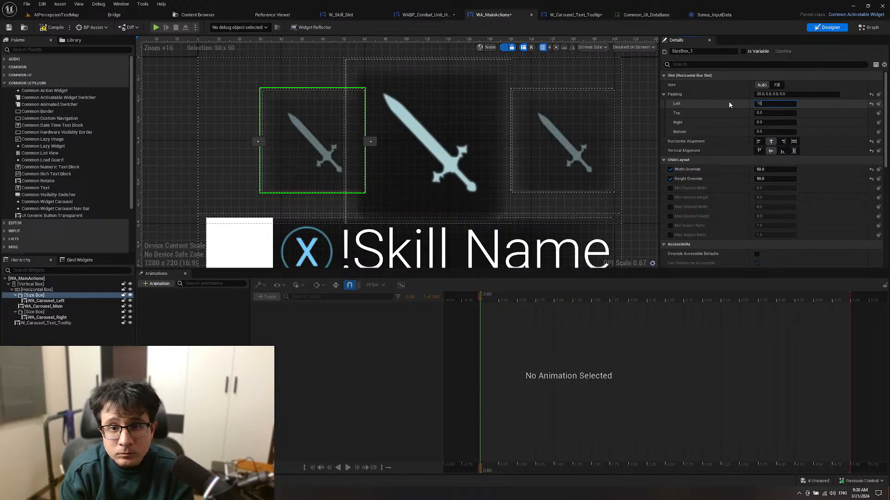
key(Return)
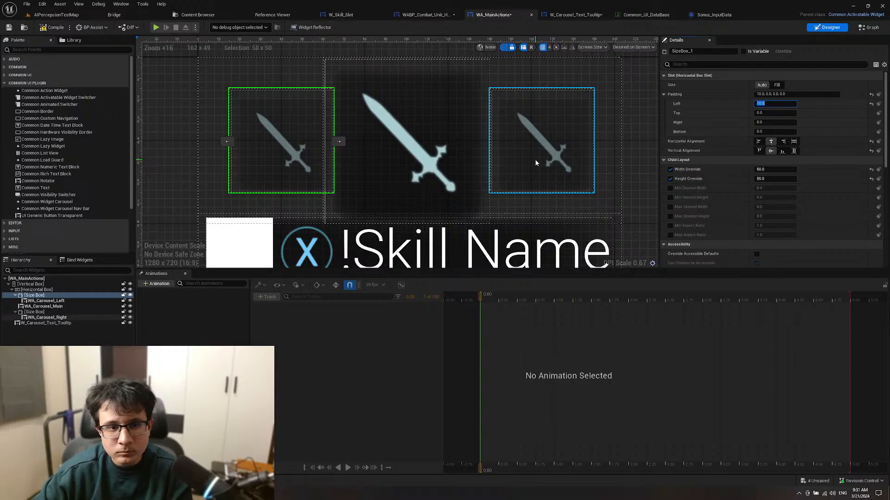
scroll(534, 160, down, 7)
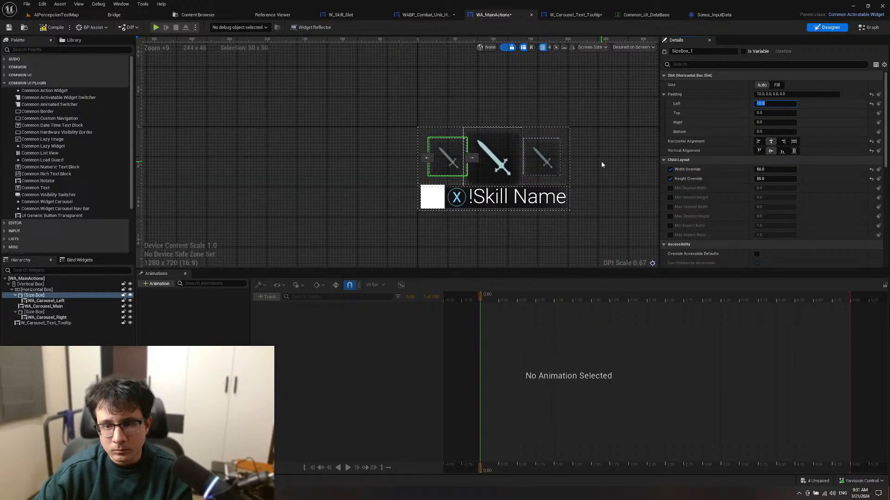
text(0)
key(Return)
text(10)
key(Return)
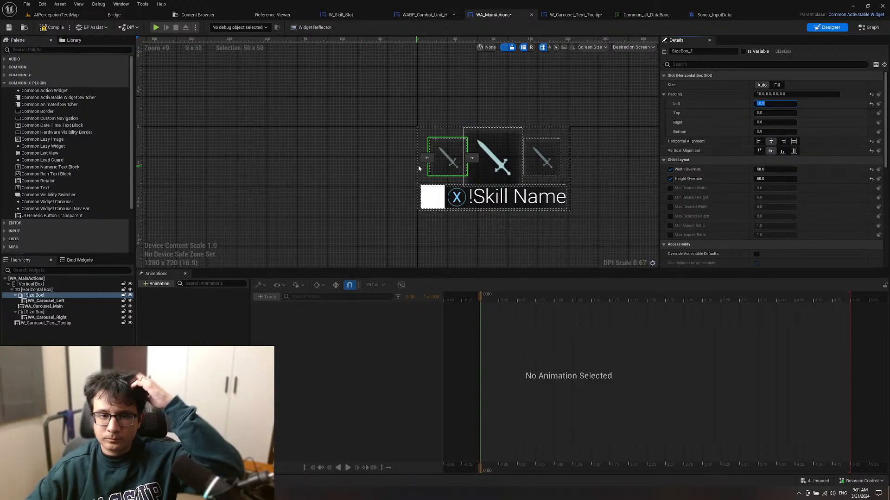
Step: Set the left padding of the size box around WA_Carousel_Right to -5
scroll(454, 158, up, 2)
scroll(528, 164, up, 3)
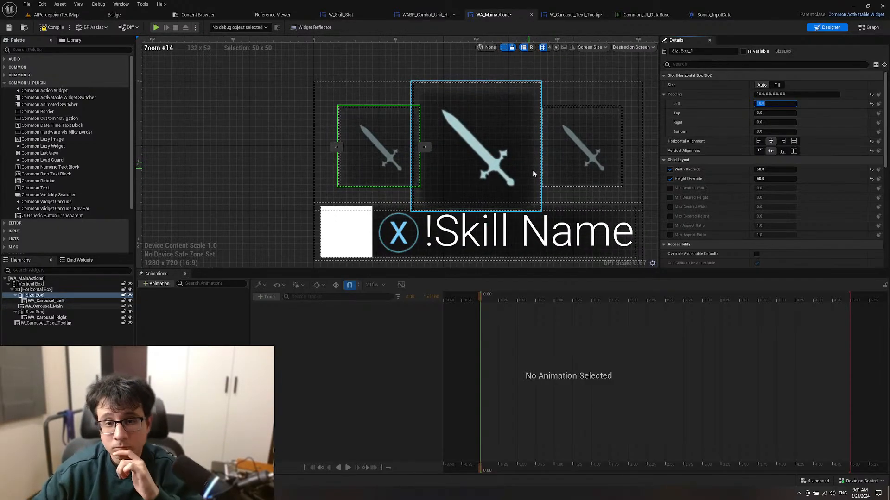
click(566, 170)
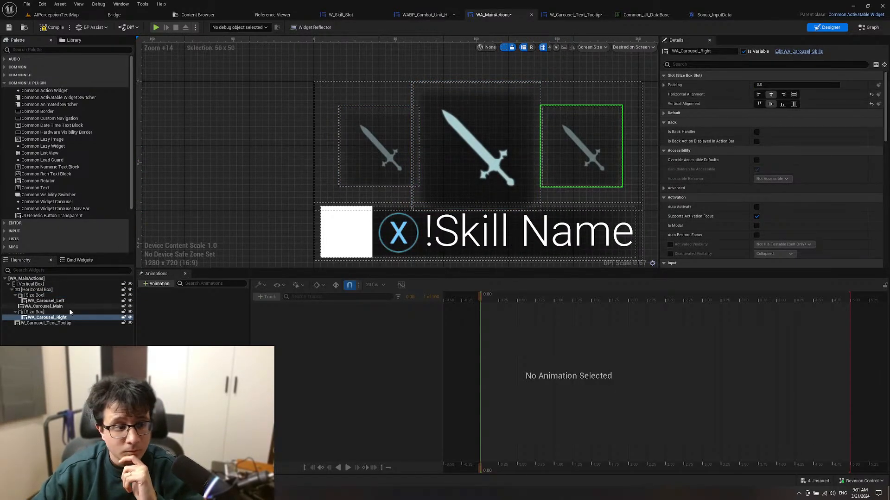
click(34, 312)
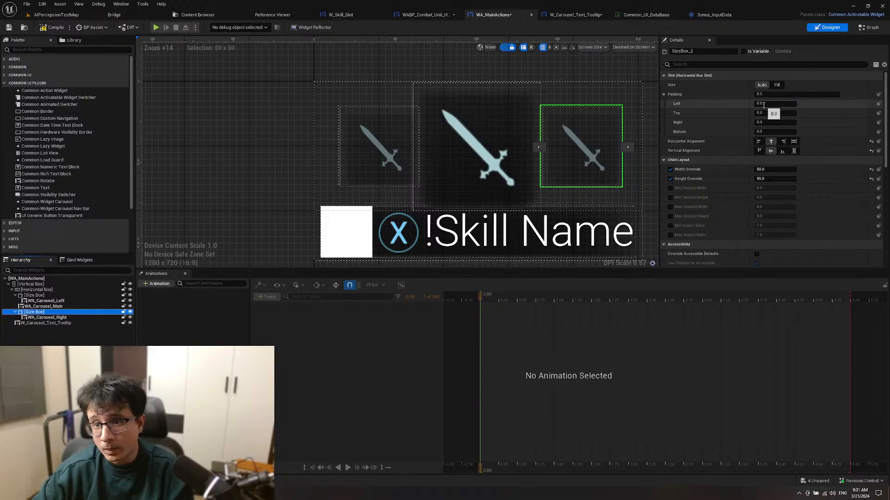
click(763, 104)
text(-5)
key(Return)
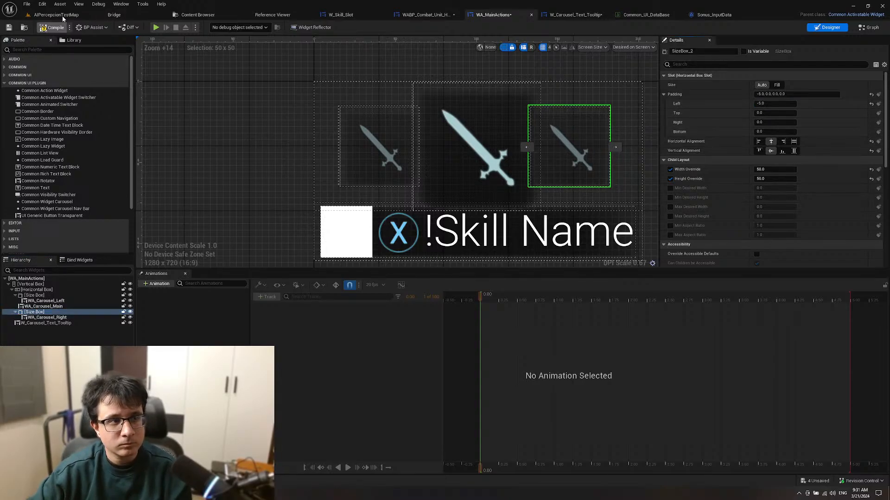
Step: Play-test AIPercepcionTestMap to check the side icons' new spacing in the combat HUD, and stop the session
click(61, 15)
click(170, 27)
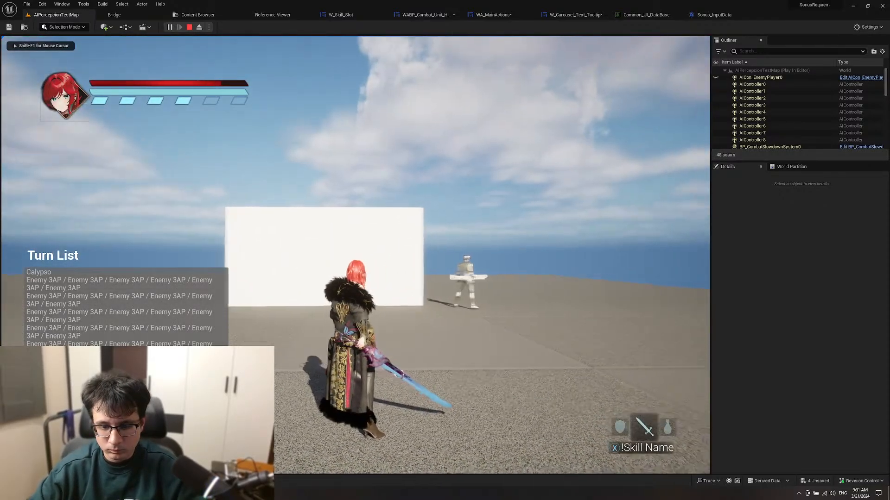
key(w)
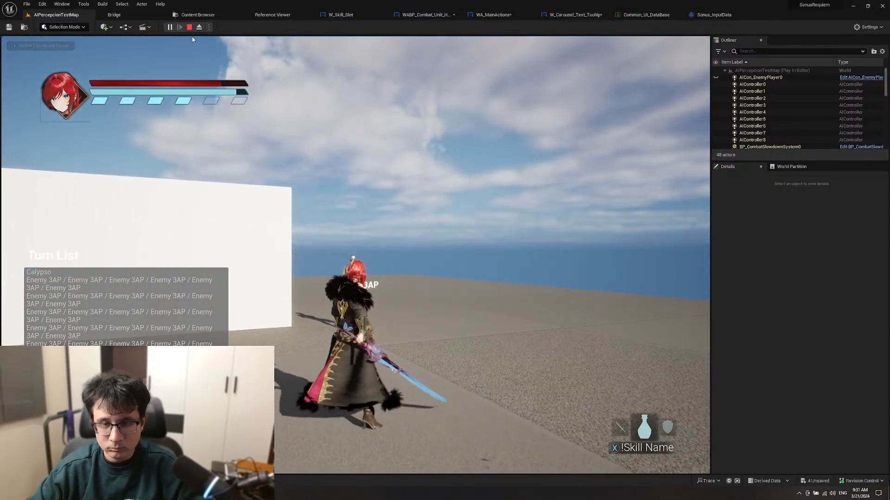
click(189, 27)
Step: Find the Spacer widget in the palette and add one to the Horizontal Box of WA_MainActions
click(424, 15)
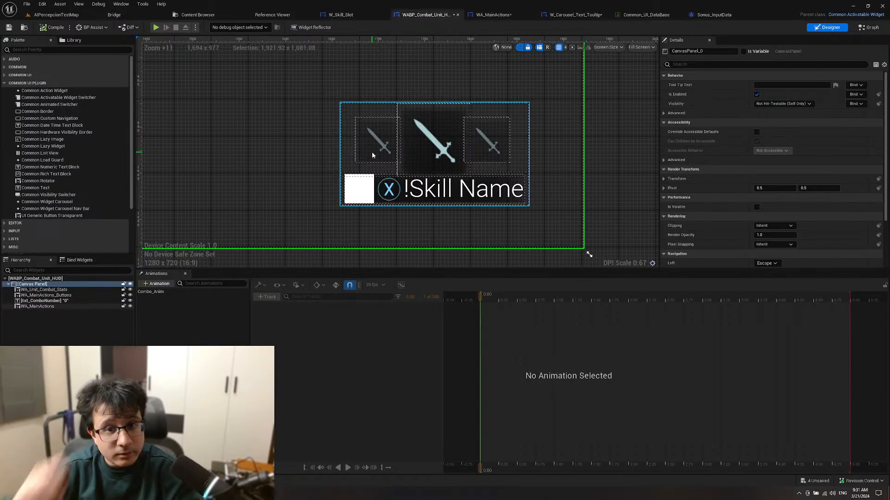
click(494, 14)
click(383, 156)
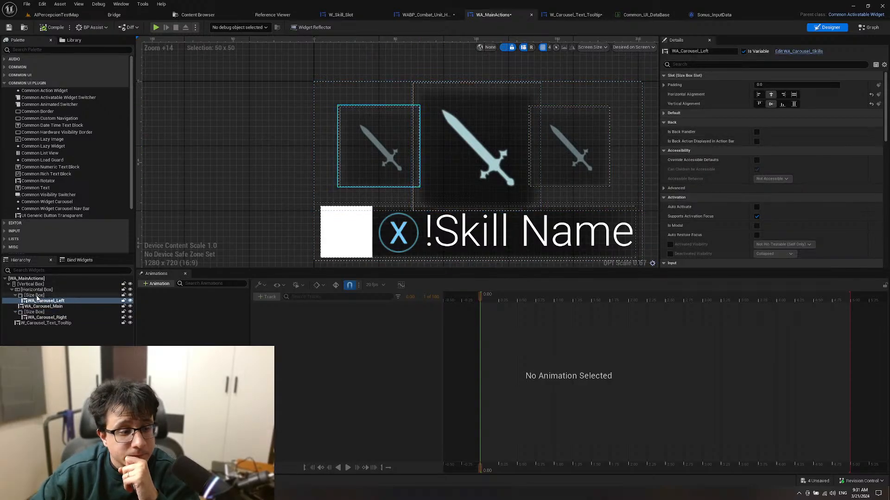
click(35, 295)
click(23, 50)
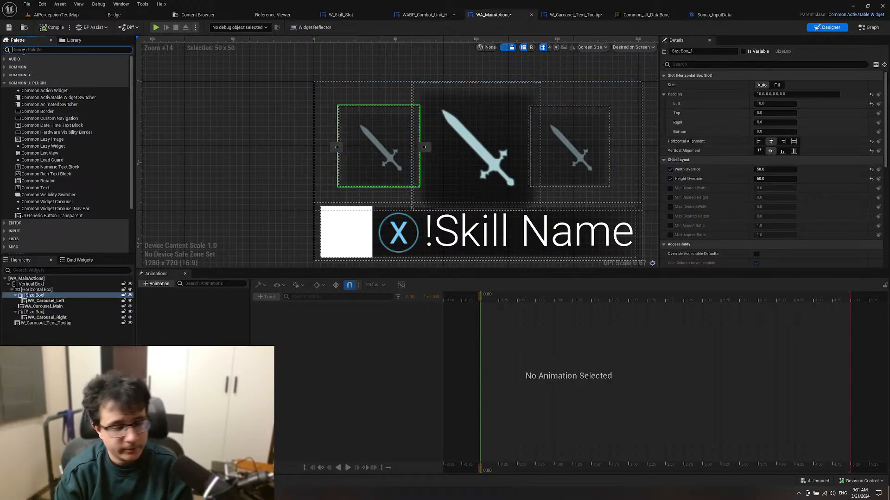
text(spacer)
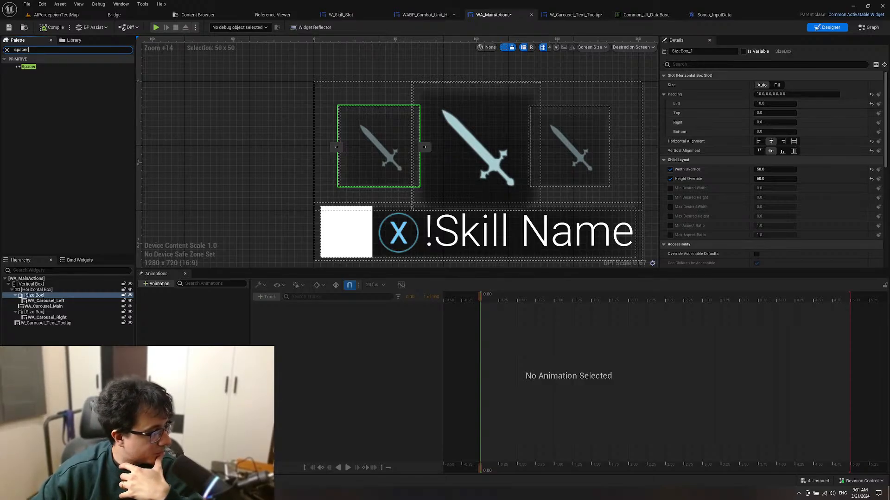
drag(28, 66, 45, 291)
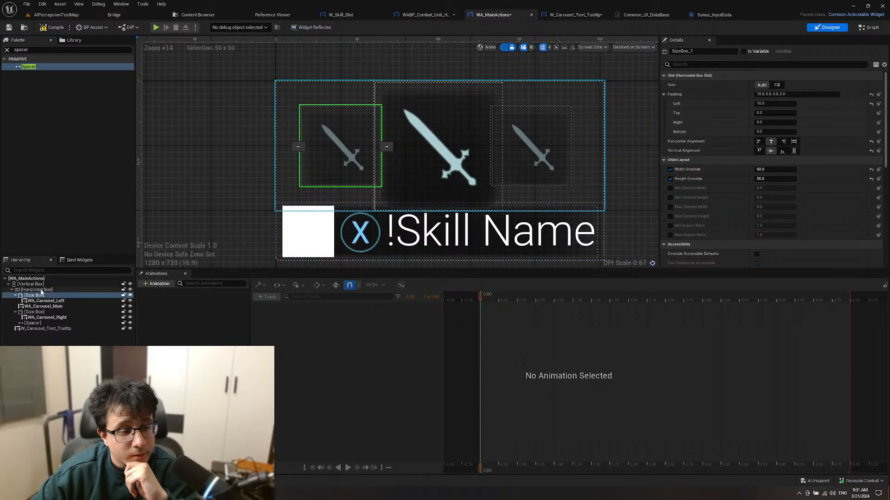
Step: Reorder the spacer to be the first child of the Horizontal Box, ahead of the WA_Carousel_Left size box
click(40, 323)
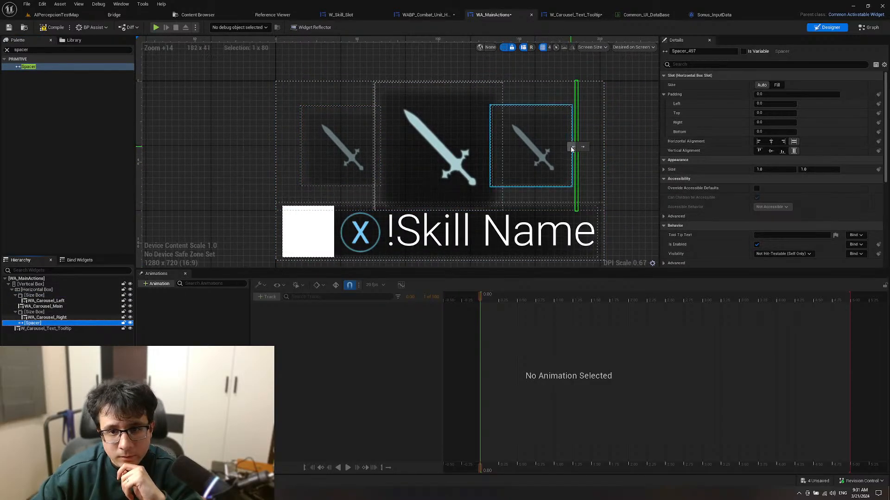
drag(571, 149, 563, 156)
drag(500, 148, 366, 148)
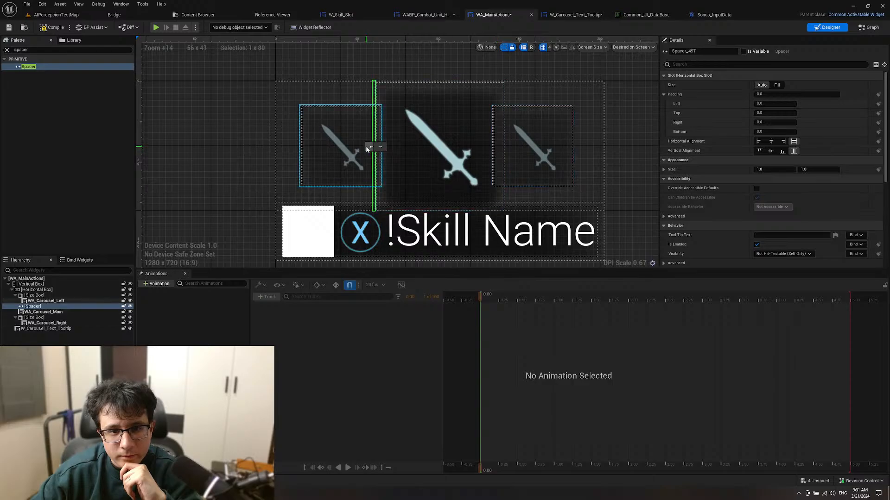
click(369, 147)
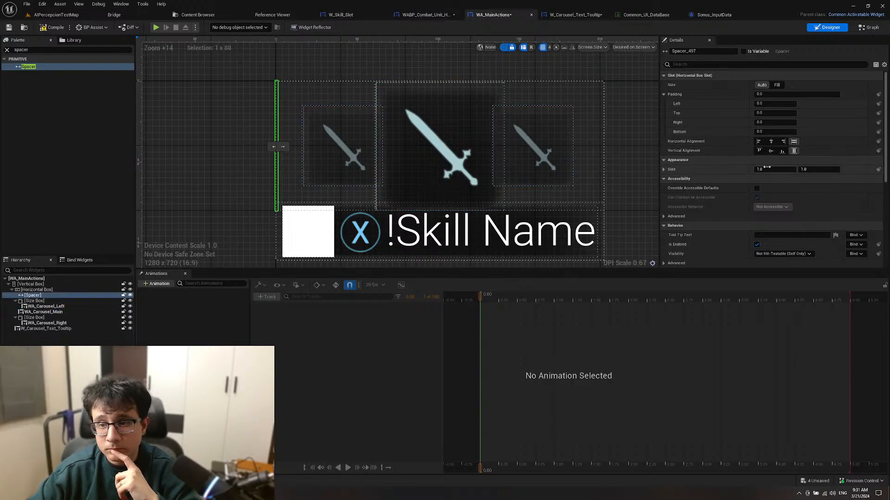
Step: Widen the spacer in the Horizontal Box to a horizontal size of about 30, keeping its slot size on Auto
drag(767, 169, 818, 169)
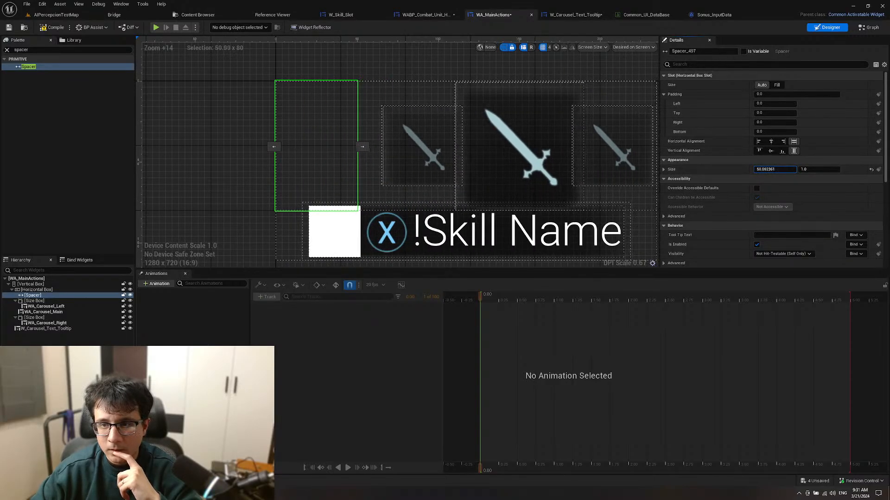
click(779, 85)
click(761, 85)
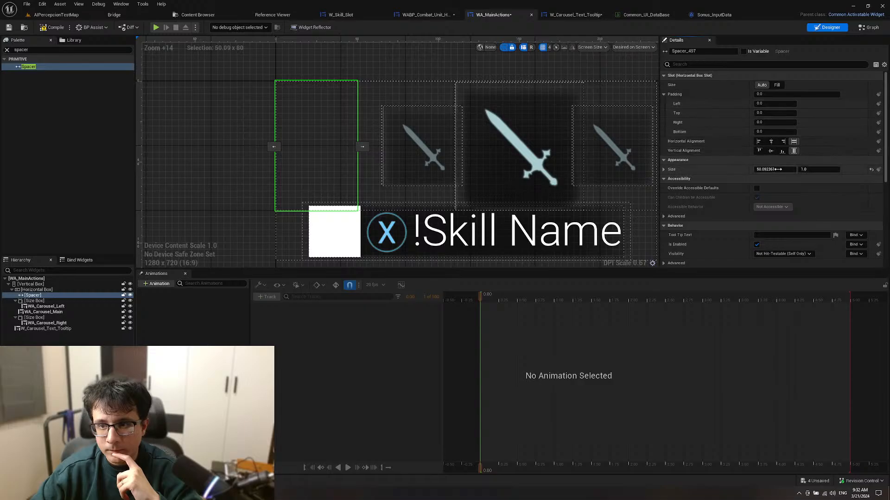
mouse_move(775, 169)
mouse_down()
mouse_move(745, 169)
mouse_move(792, 169)
mouse_move(778, 169)
mouse_up()
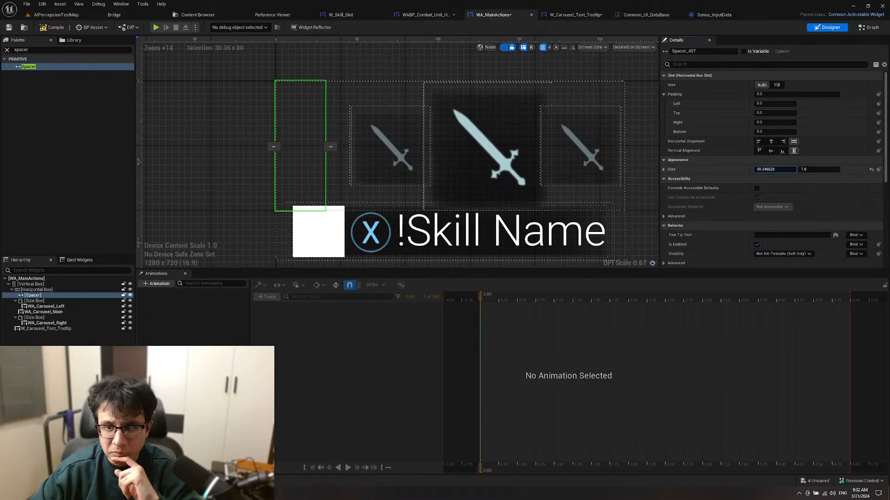
Step: Try Fill alignment on WA_Carousel_Main's Horizontal Box slot and return its horizontal alignment to center
click(34, 318)
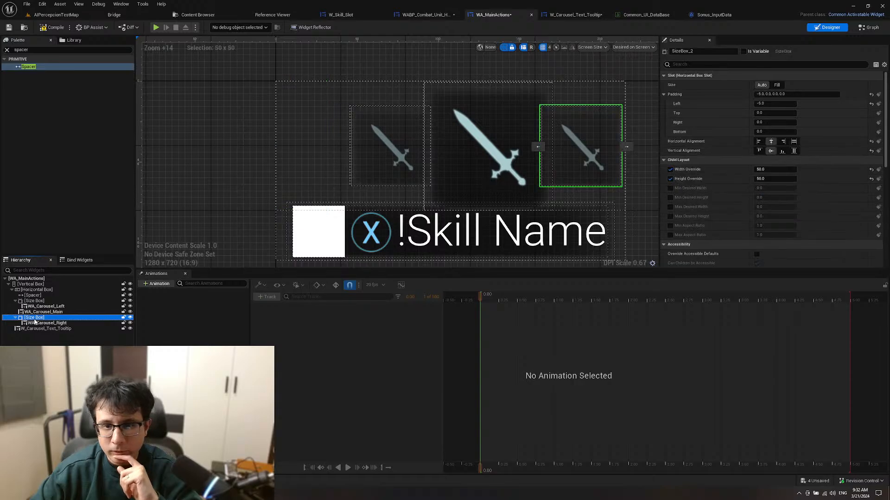
click(37, 312)
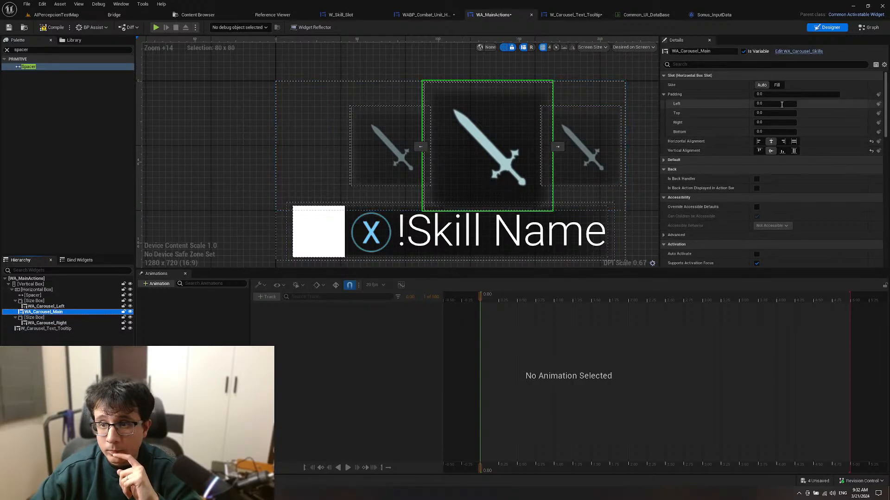
click(794, 142)
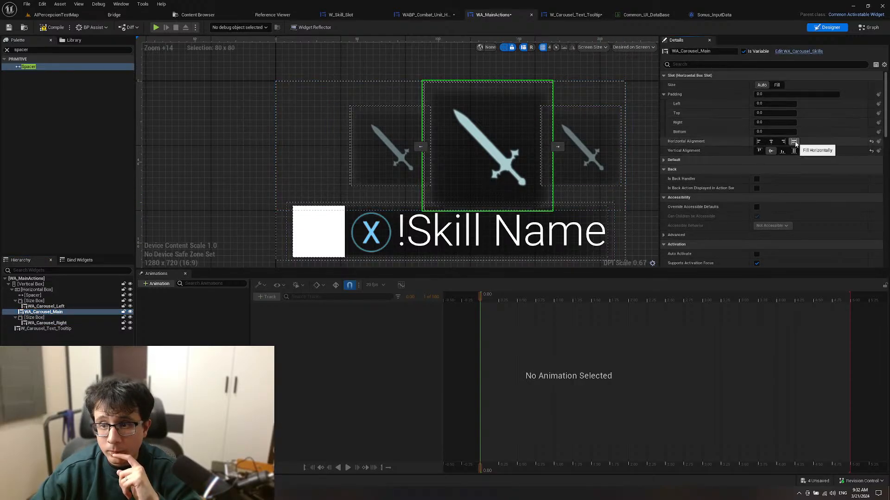
click(795, 150)
click(771, 142)
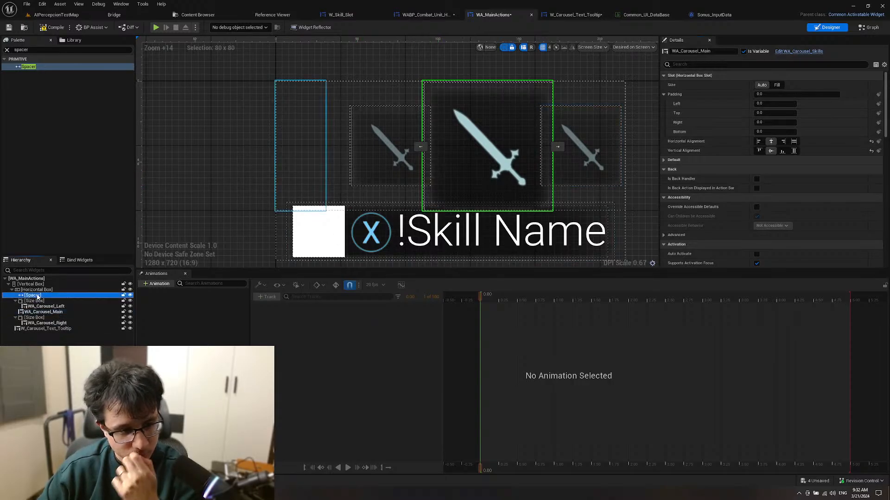
Step: Delete the spacer from the Horizontal Box and reset the padding of the size box around WA_Carousel_Left to default
click(36, 295)
key(Delete)
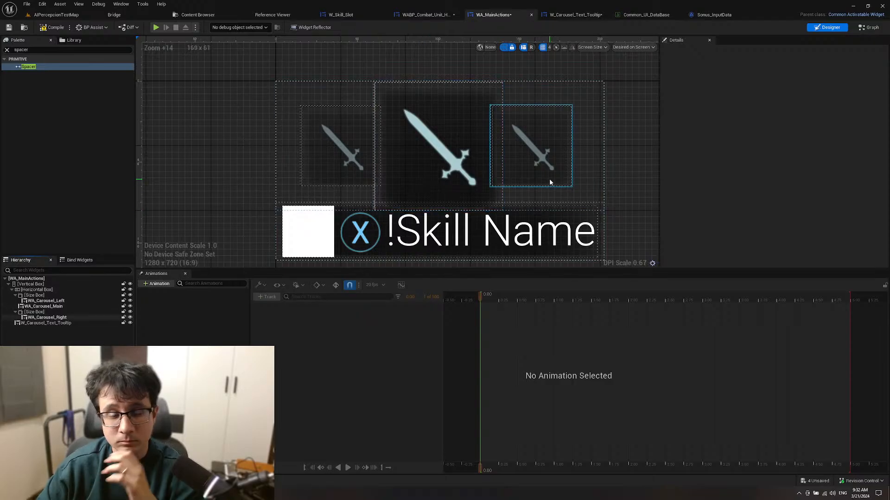
click(46, 301)
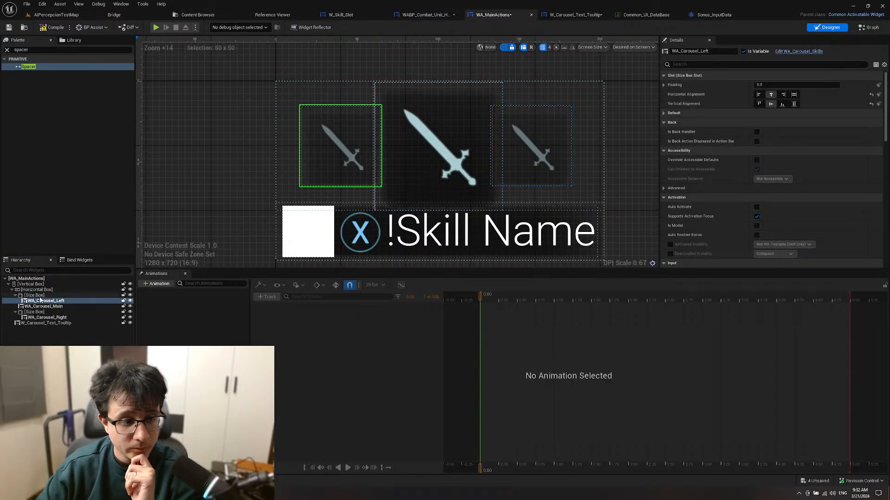
click(34, 295)
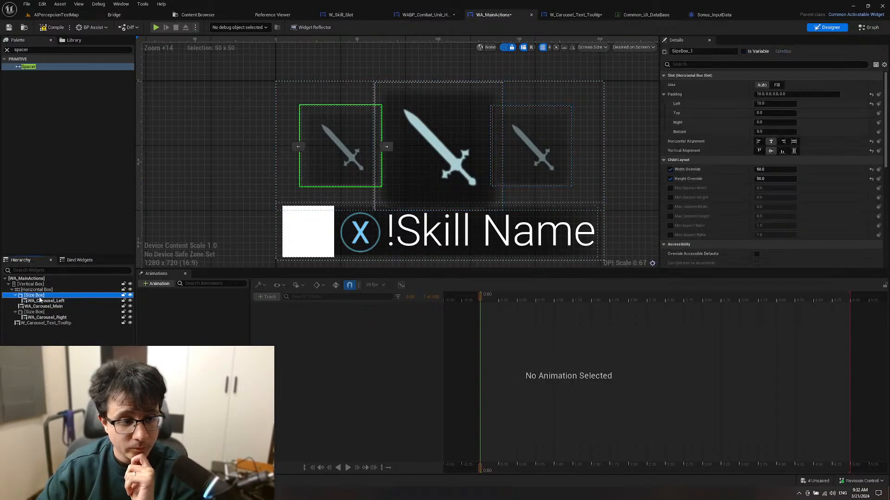
click(871, 97)
click(608, 172)
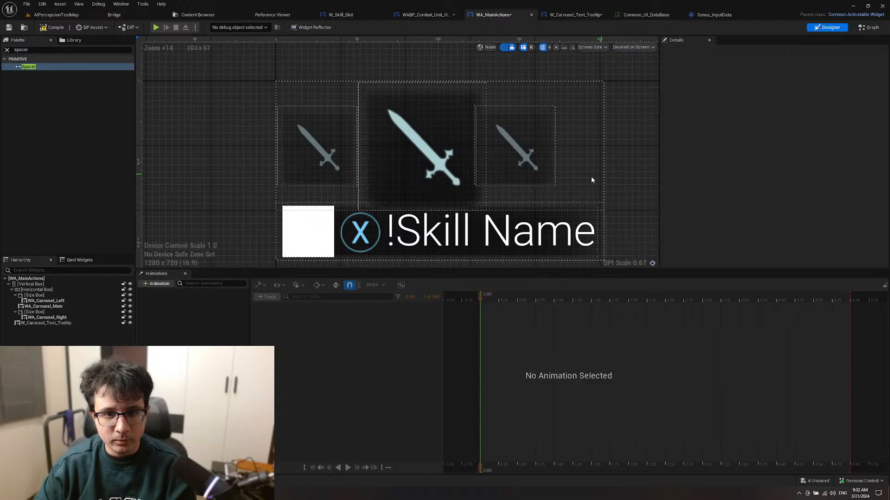
Step: Reset the padding of the size box around WA_Carousel_Right to its default
click(40, 312)
click(871, 95)
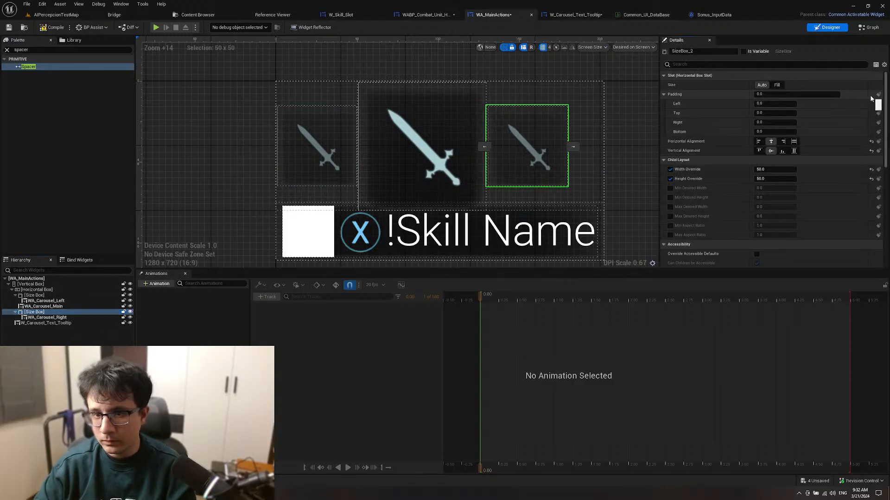
click(649, 159)
scroll(607, 147, down, 6)
scroll(600, 149, up, 3)
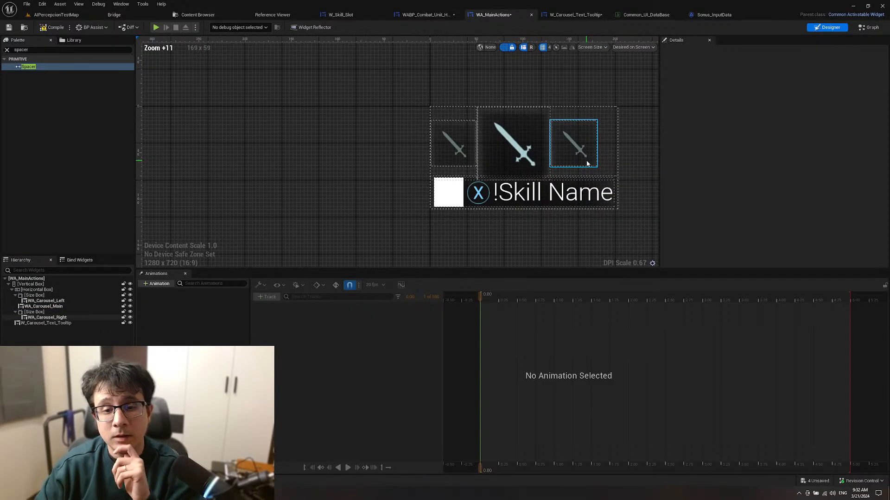
Step: Play-test AIPercepcionTestMap, cycling through the carousel's actions to check the icon layout, and stop the session
click(56, 14)
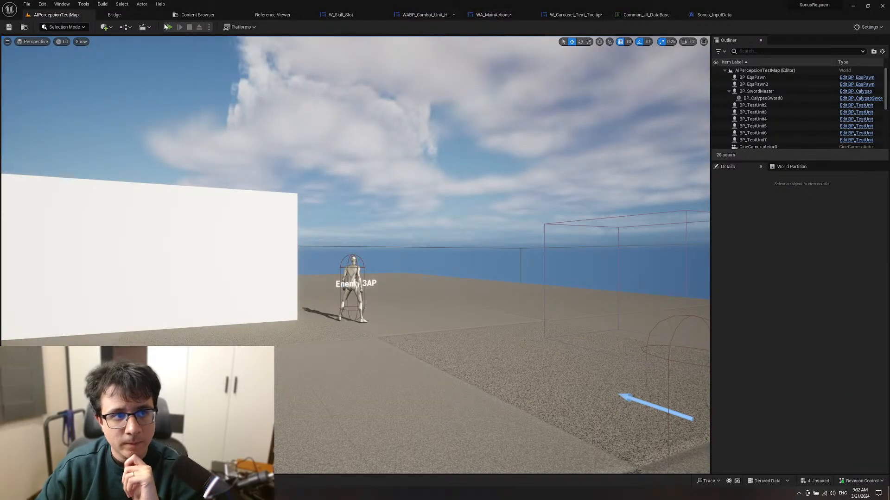
click(166, 27)
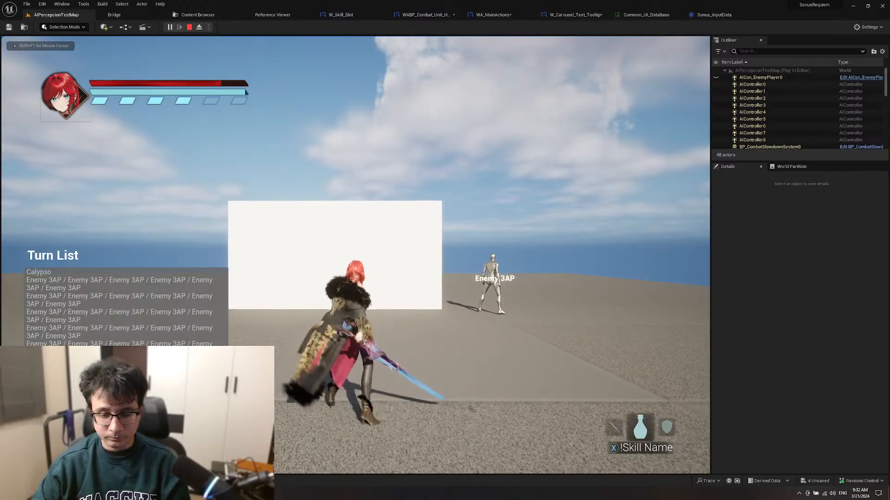
key(Right)
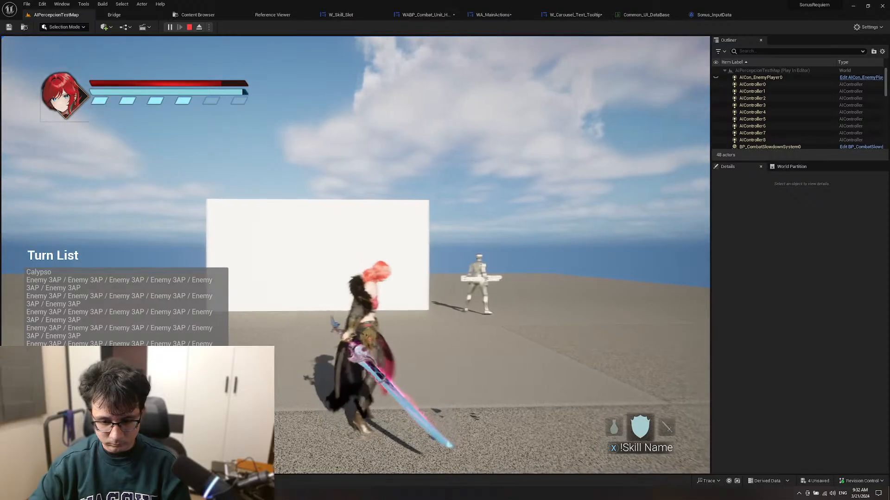
key(Right)
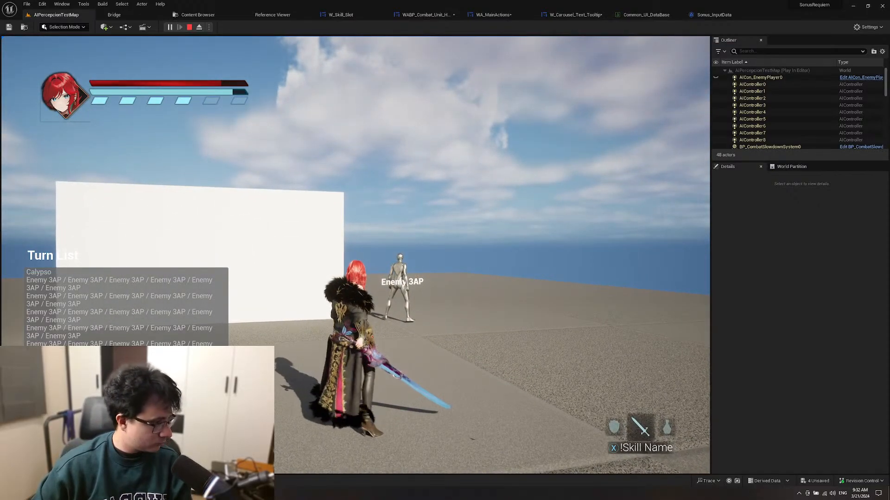
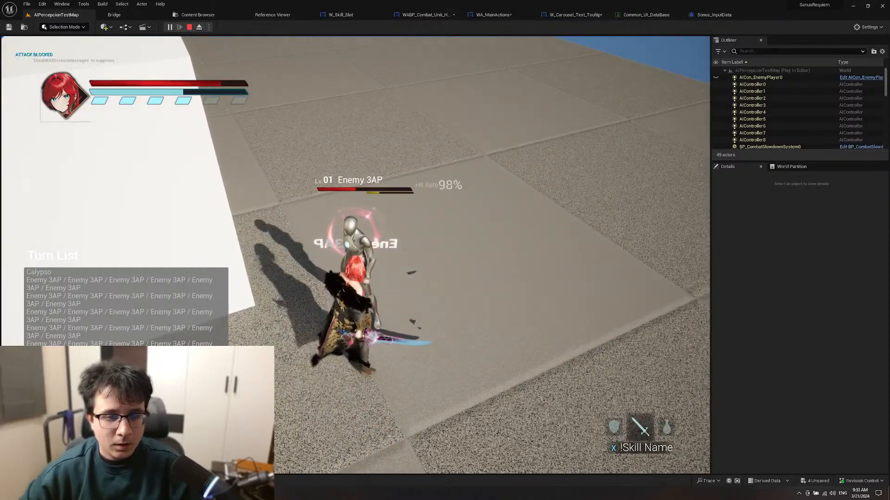
key(Escape)
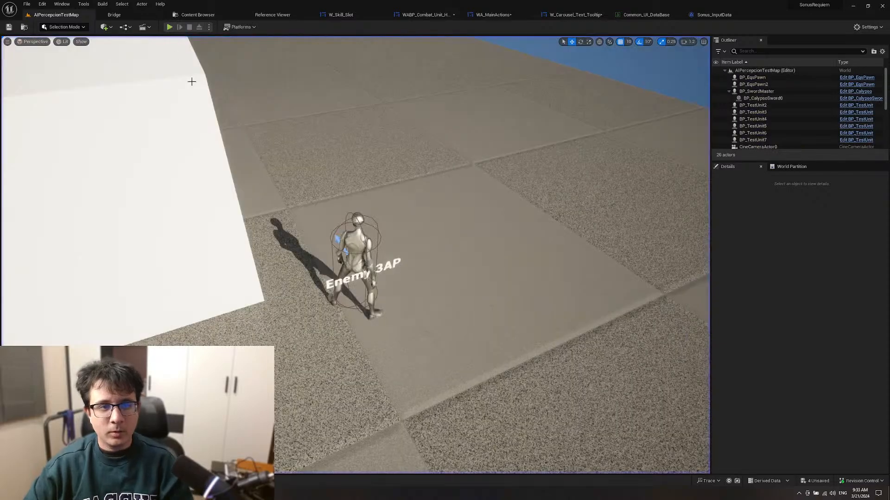
Step: Save all modified assets and close the Common_UI_DataBase data table
right_drag(356, 255, 394, 191)
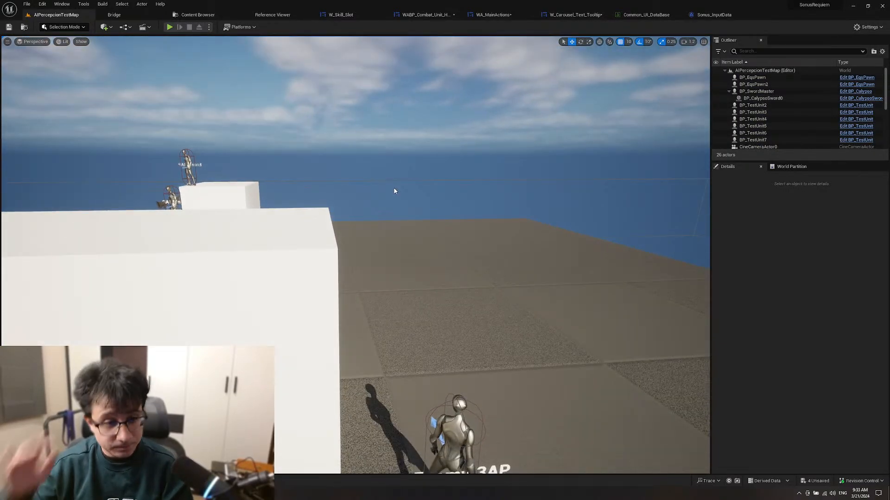
key(ctrl+shift+s)
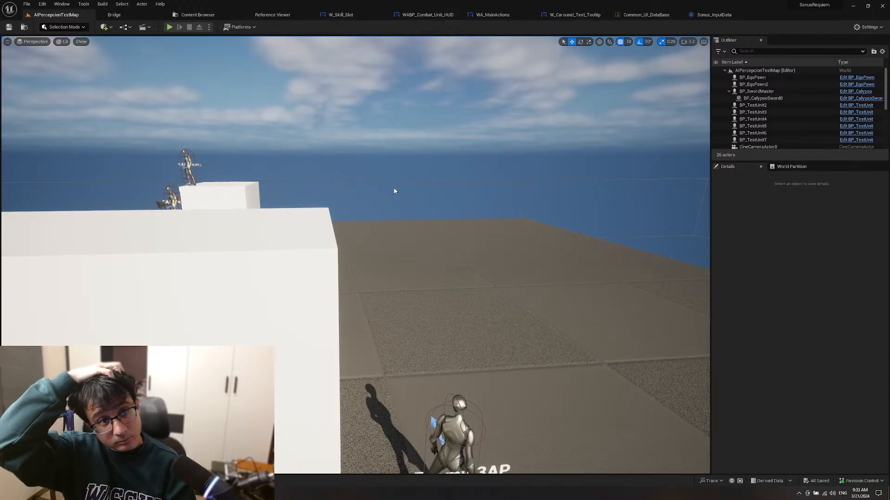
click(646, 20)
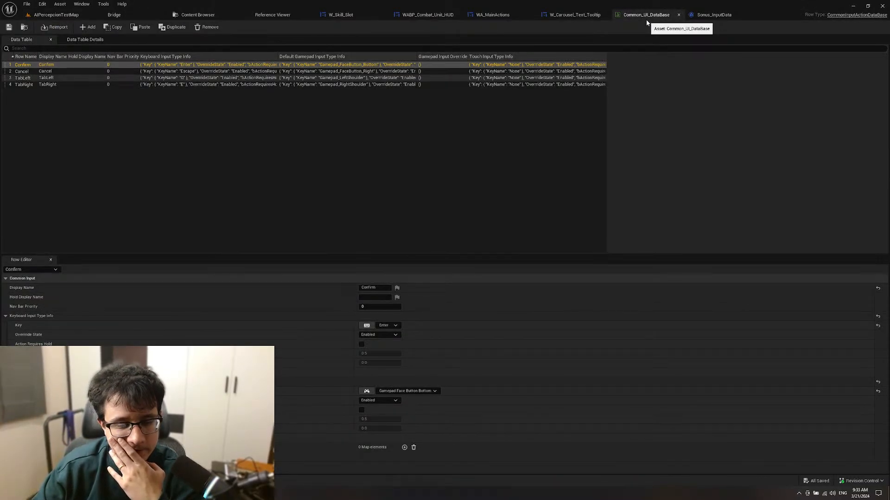
middle_click(646, 21)
Step: Set the slot size of CommonActionWidget_134 in W_Carousel_Text_Tooltip to Fill and check it in a short play-test
right_drag(490, 90, 497, 103)
click(498, 102)
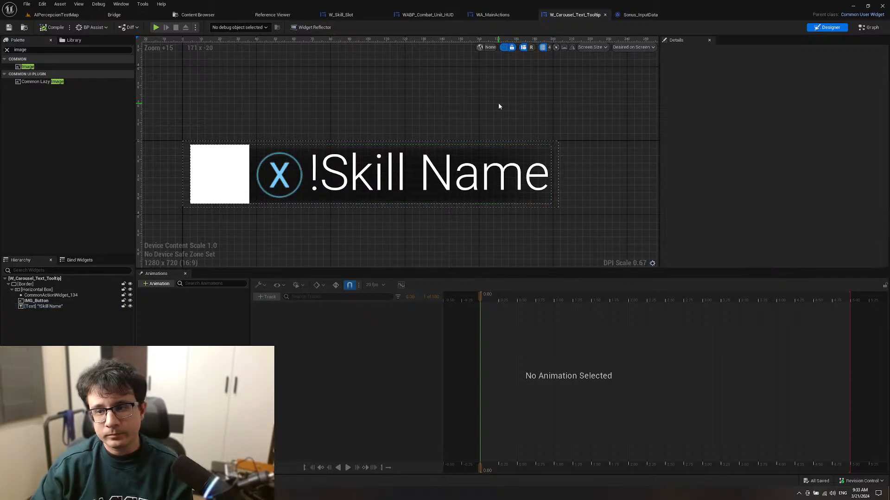
click(223, 181)
scroll(709, 199, down, 2)
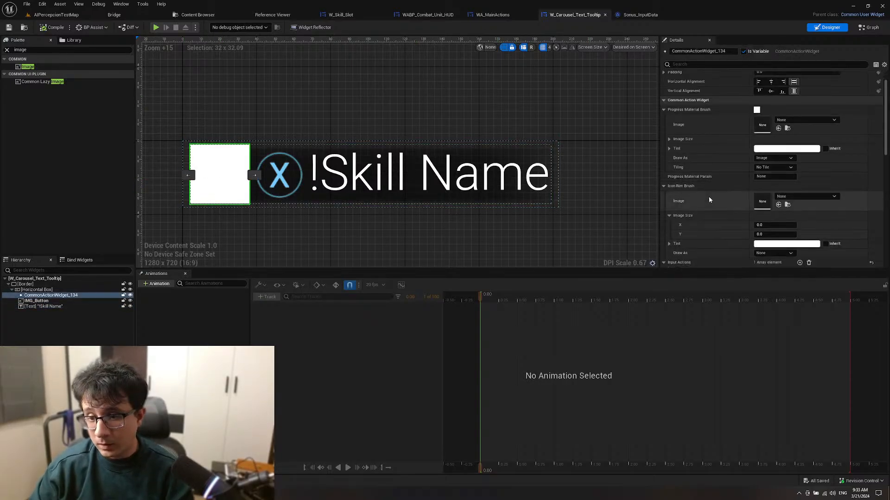
scroll(708, 199, up, 2)
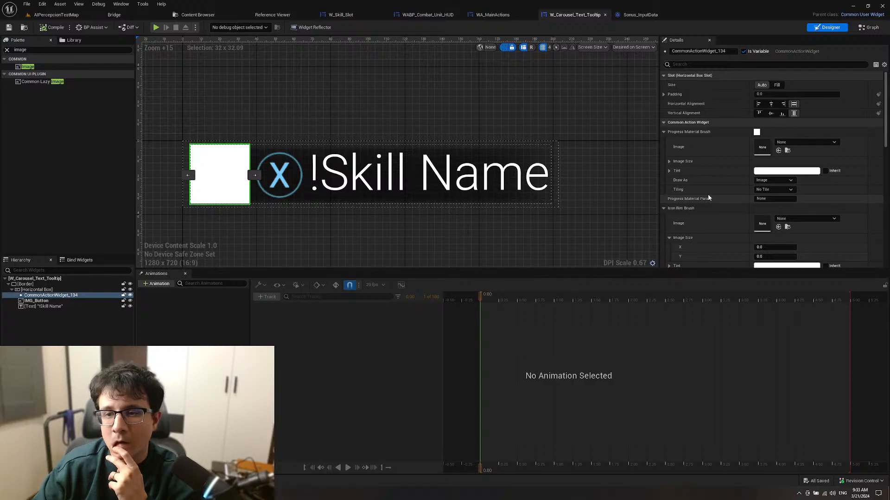
click(776, 85)
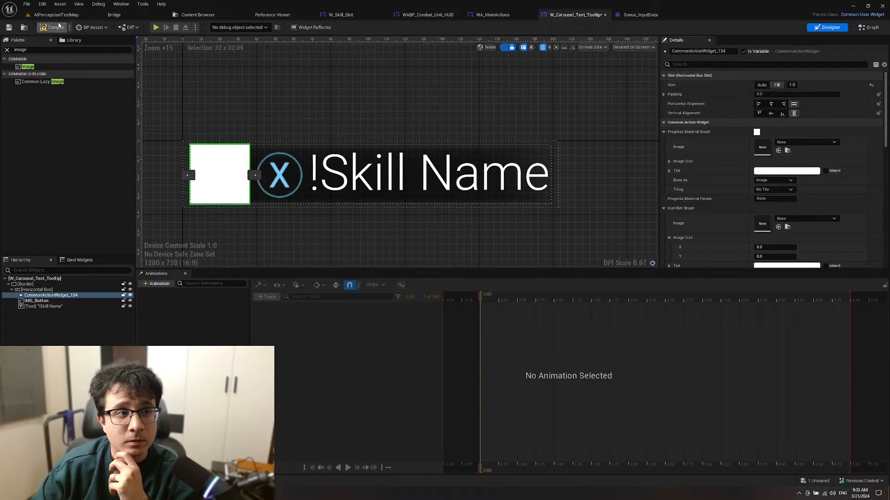
click(157, 27)
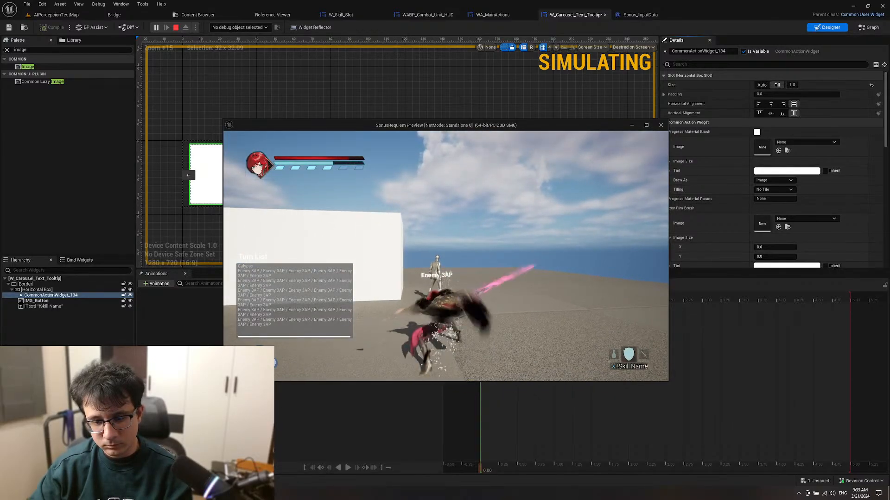
key(Escape)
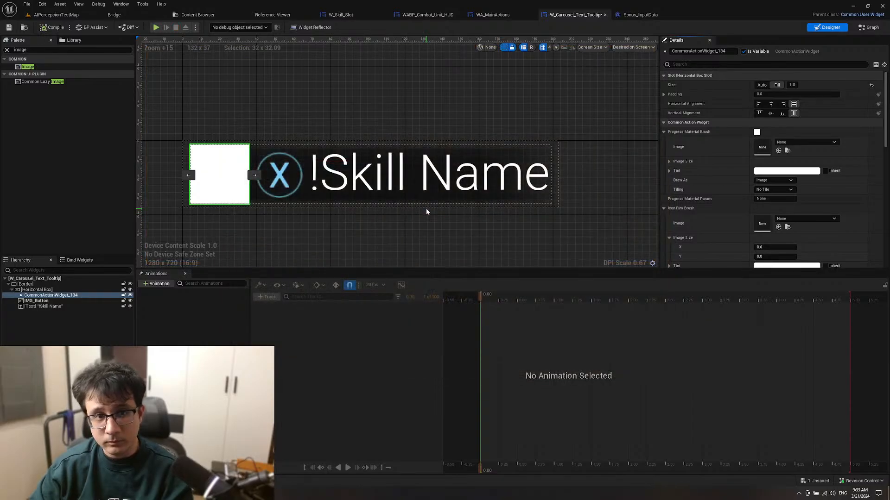
Step: Review Sonus_InputData and WABP_Combat_Unit_HUD, and inspect the W_Carousel_Text_Tooltip settings in WA_MainActions
click(644, 17)
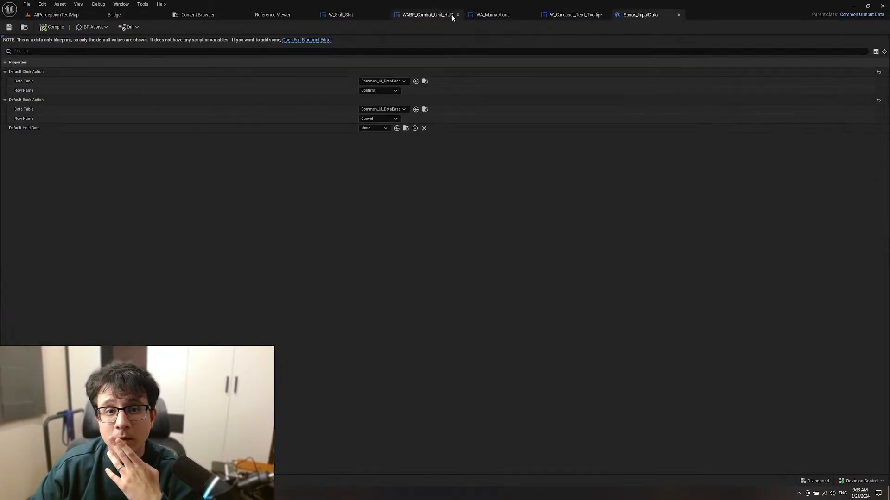
click(434, 15)
click(388, 191)
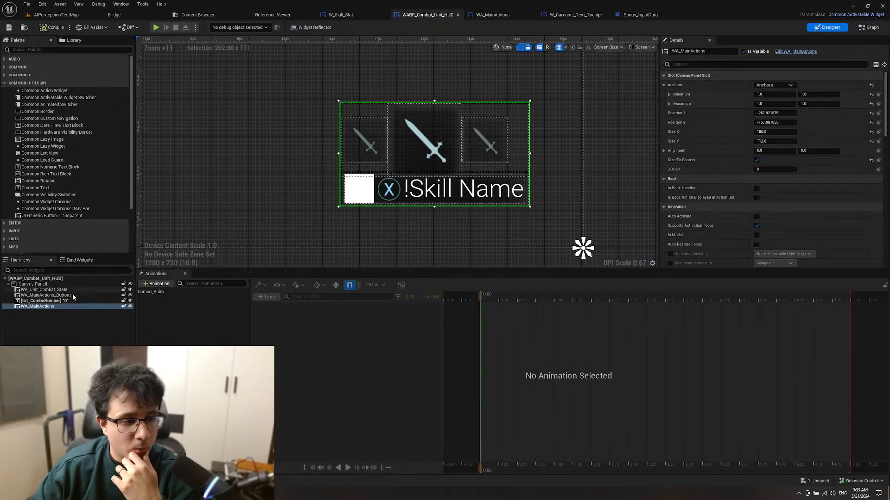
double_click(425, 202)
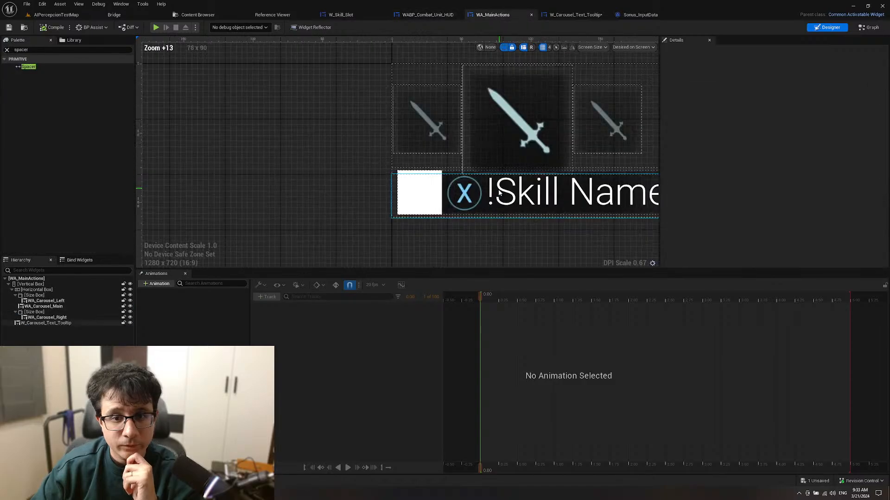
click(499, 193)
scroll(499, 193, up, 2)
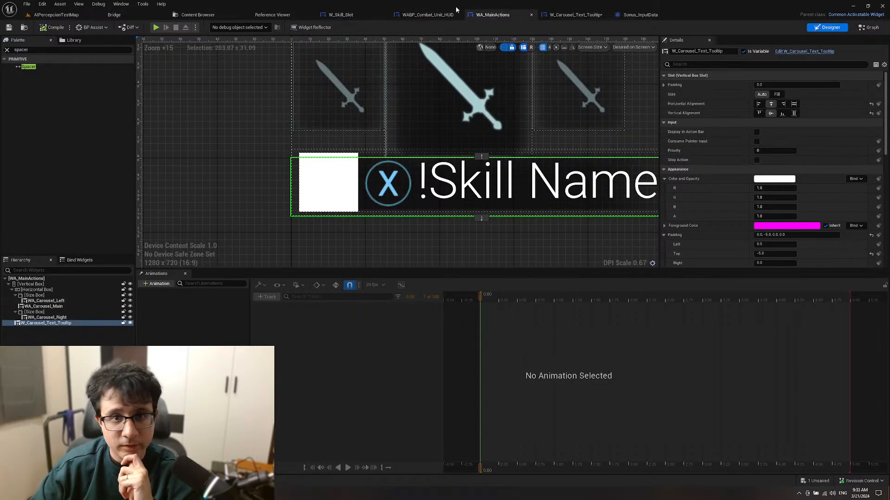
Step: Insert a Spacer between IMG_Button and the skill name text in W_Carousel_Text_Tooltip, with a horizontal size of 10
click(554, 15)
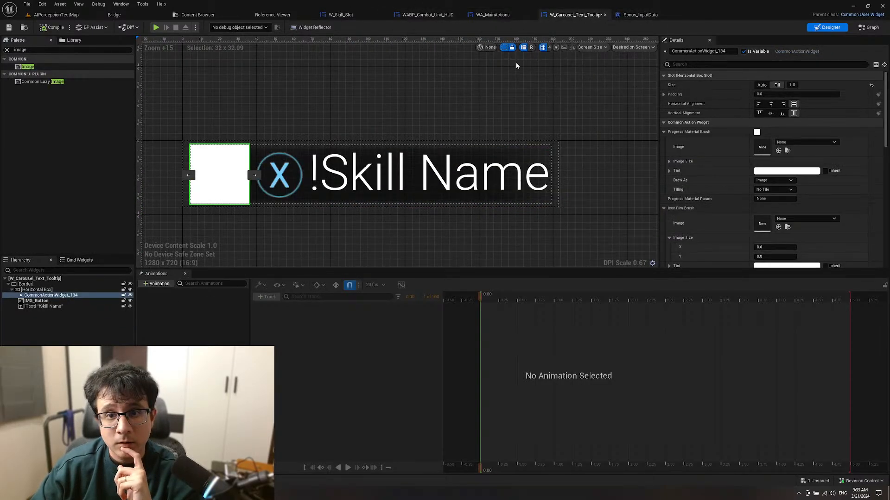
click(289, 178)
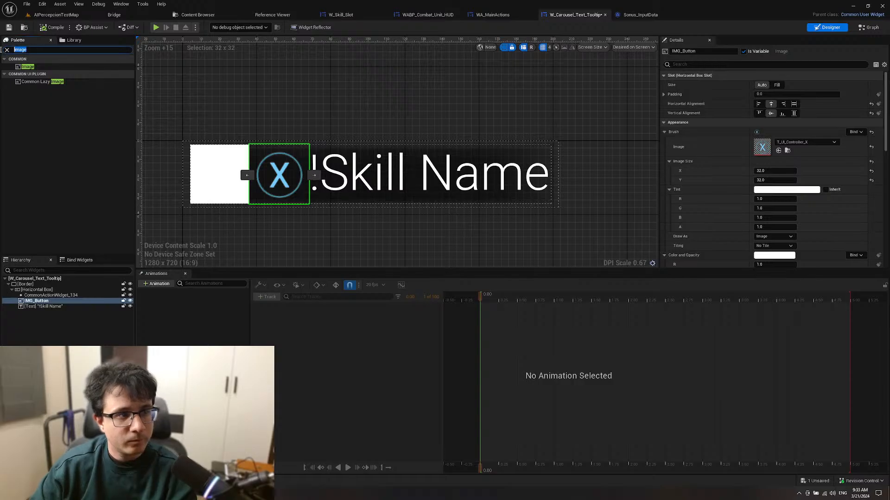
text(spacer)
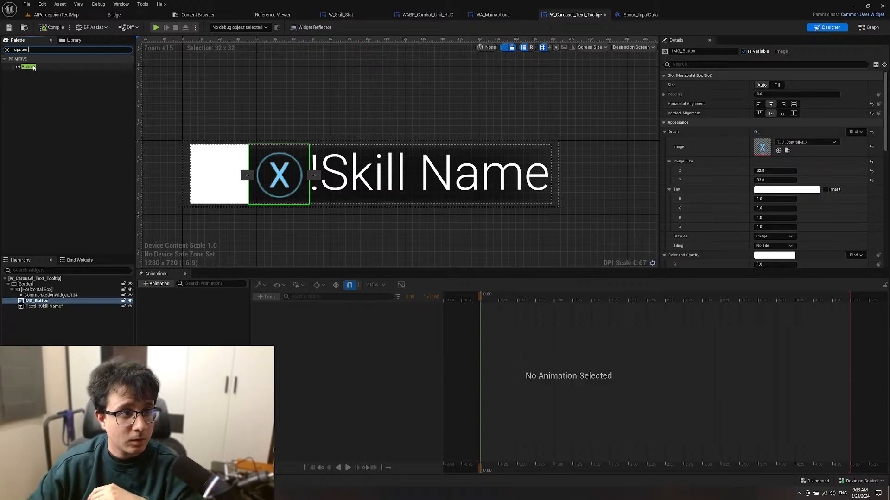
drag(34, 68, 42, 307)
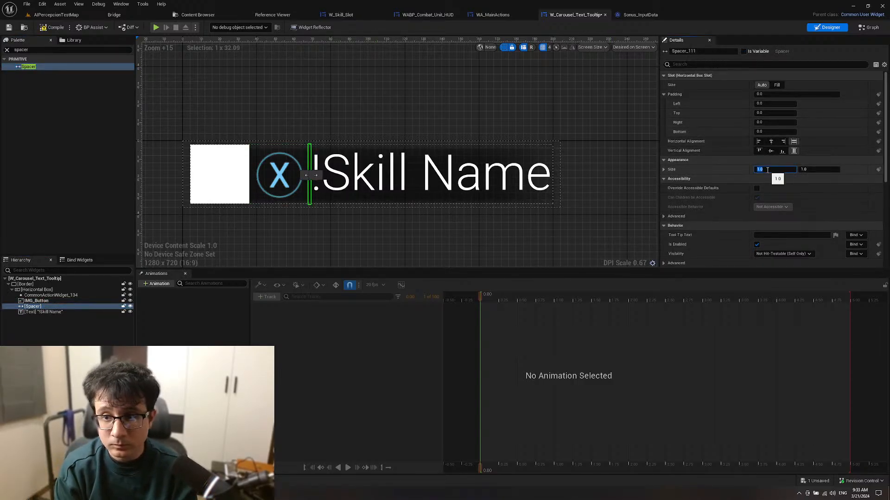
key(Return)
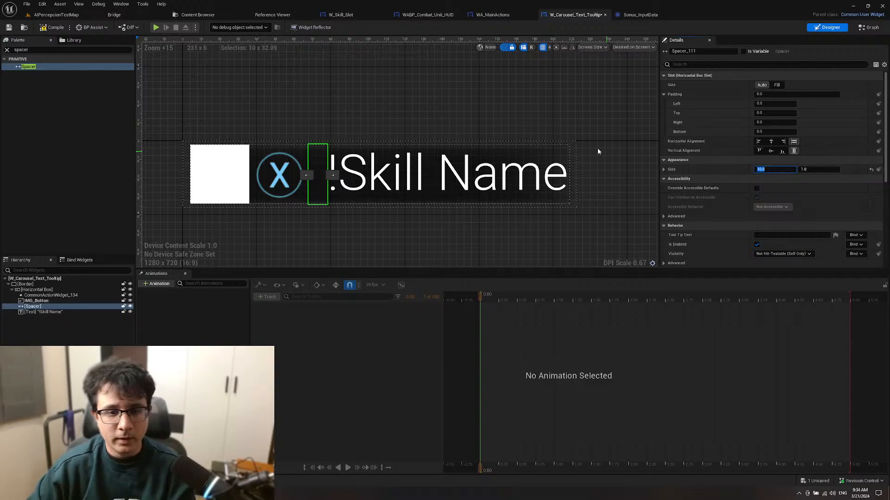
click(162, 72)
Step: Play-test AIPercepcionTestMap, moving the character and cycling through the carousel's actions to check the tooltip spacing
click(56, 15)
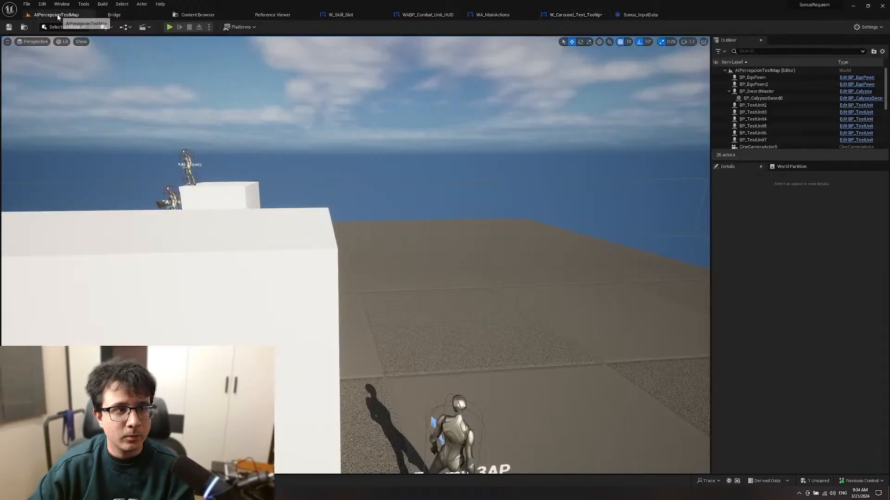
click(169, 27)
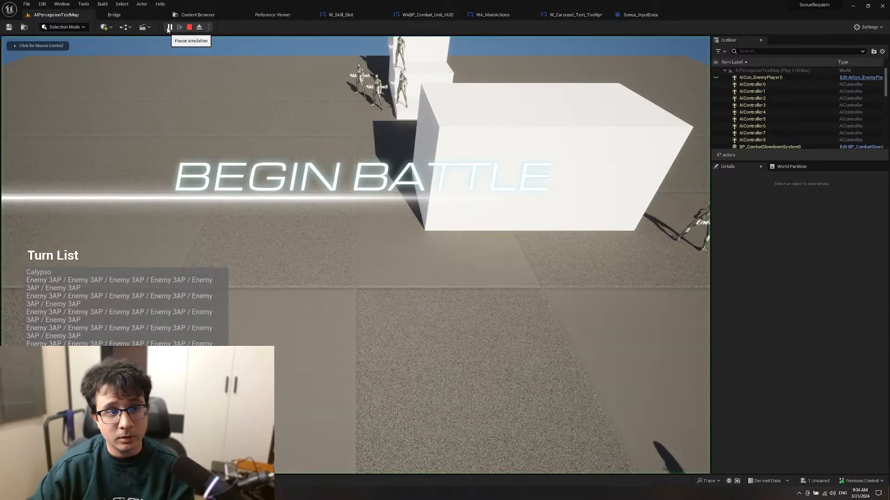
click(329, 144)
key(w)
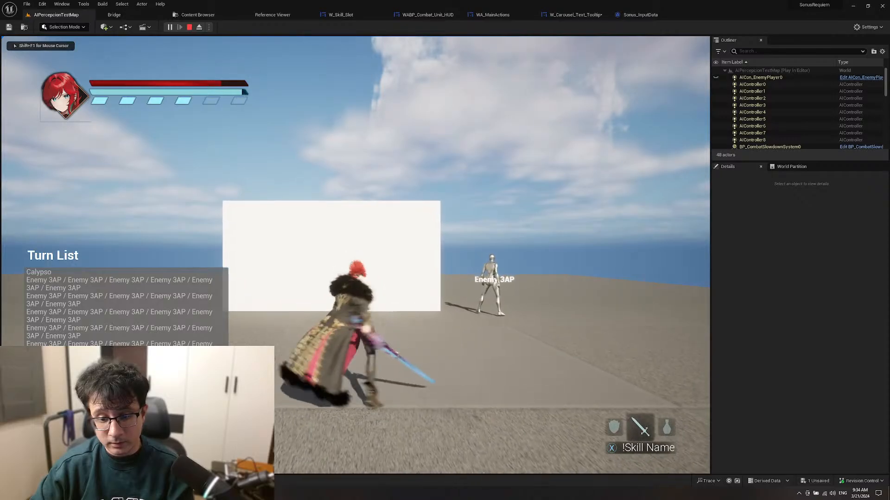
key(s)
key(Right)
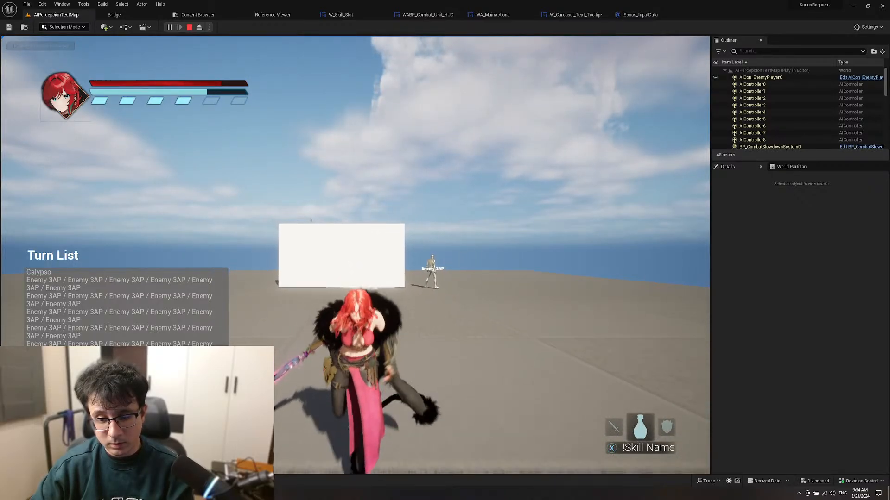
key(Right)
key(w)
key(a)
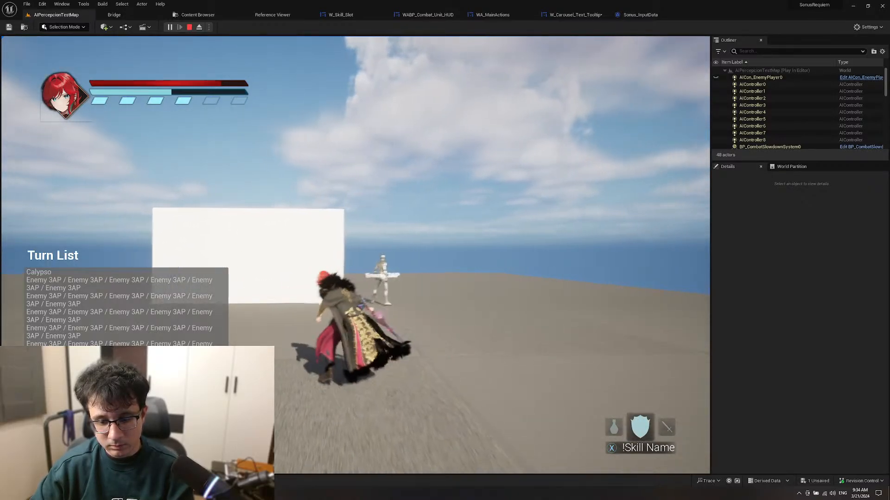
key(Right)
key(d)
key(w)
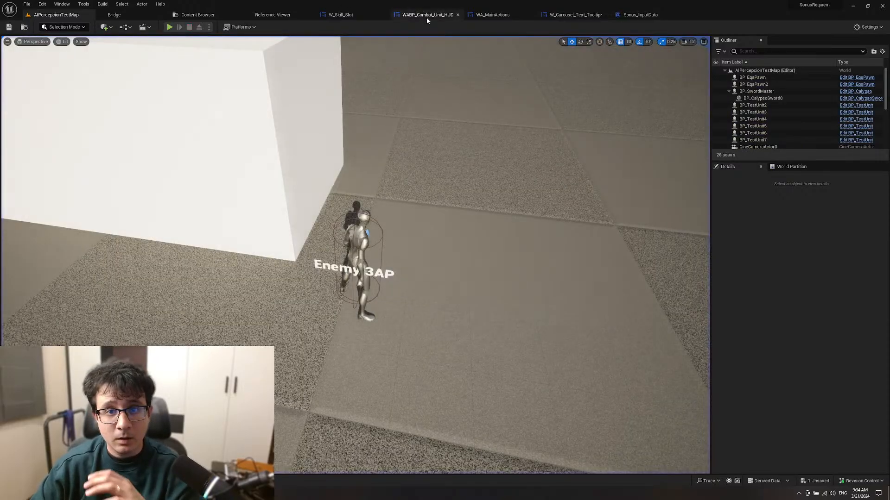
Step: Try top slot paddings of 10, 0 and -3 on W_Carousel_Text_Tooltip in WA_MainActions, ending at -4
click(426, 15)
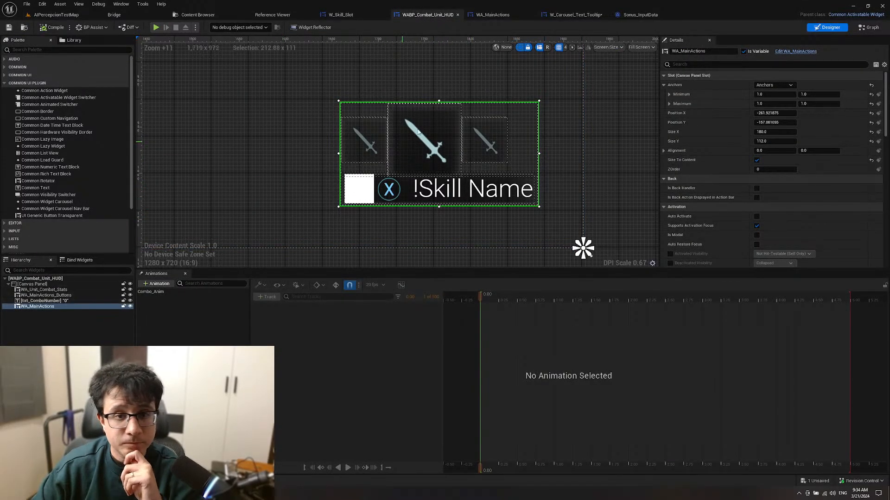
click(495, 15)
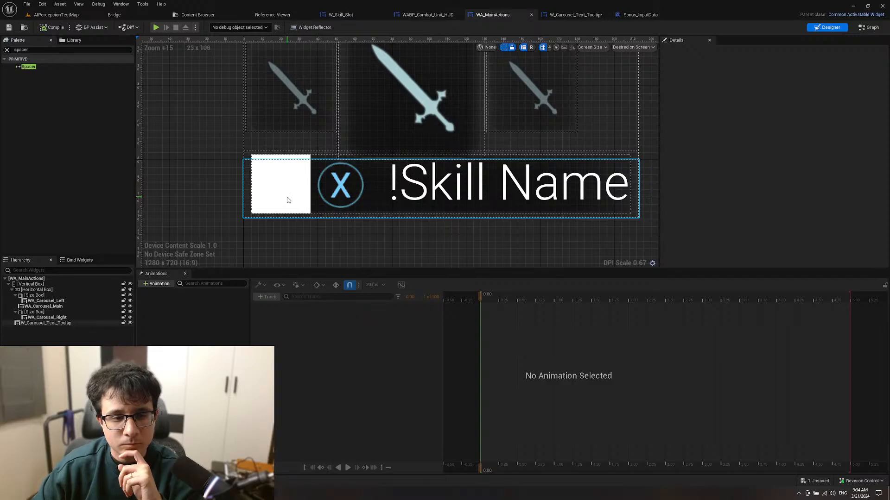
click(287, 200)
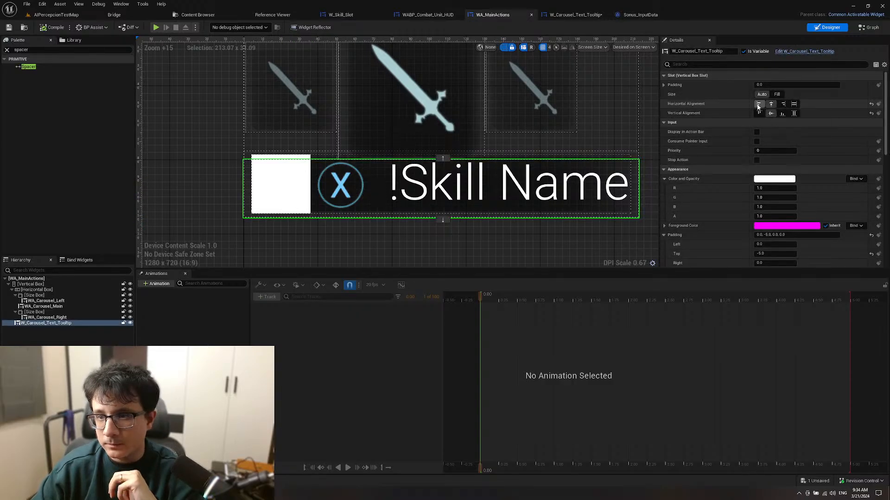
click(664, 85)
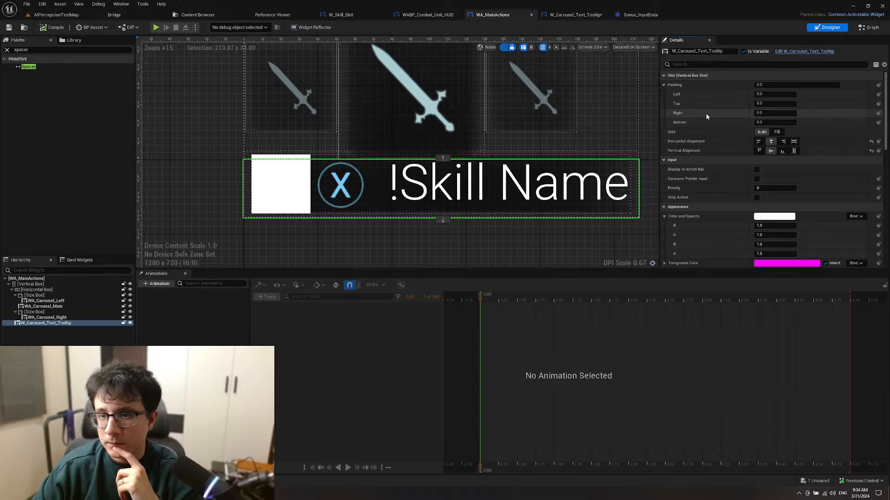
text(10)
key(Return)
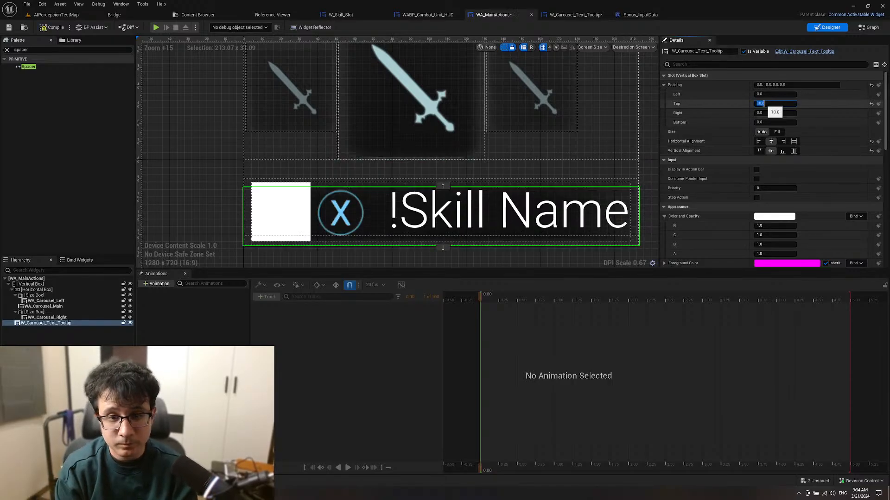
text(0)
key(Return)
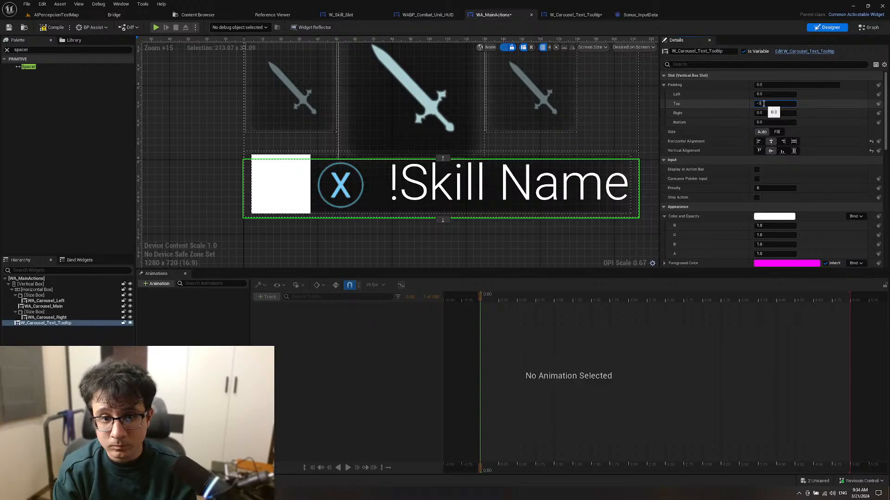
key(Return)
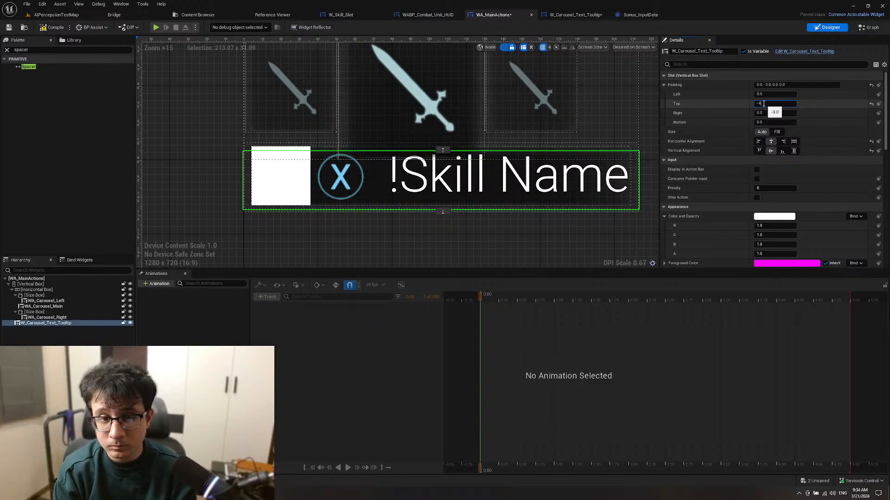
key(Return)
click(159, 93)
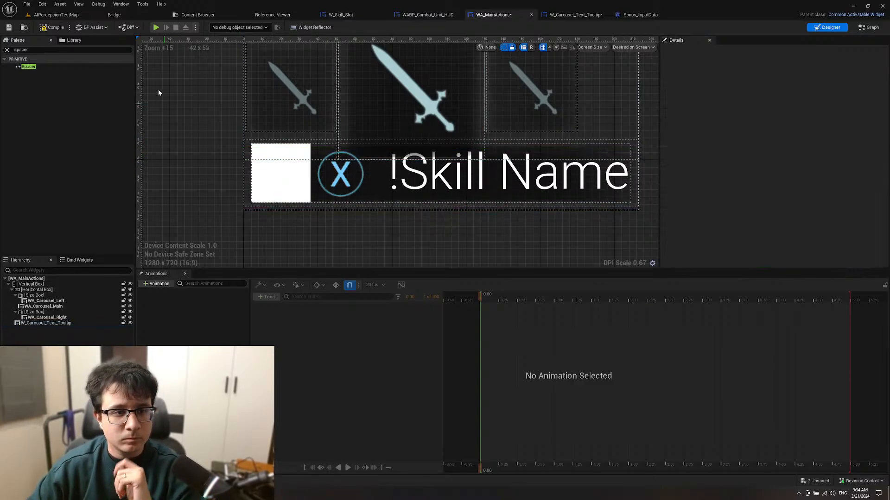
Step: Run AIPercepcionTestMap and switch the carousel's action to check the tooltip's vertical position beneath the icons
click(56, 14)
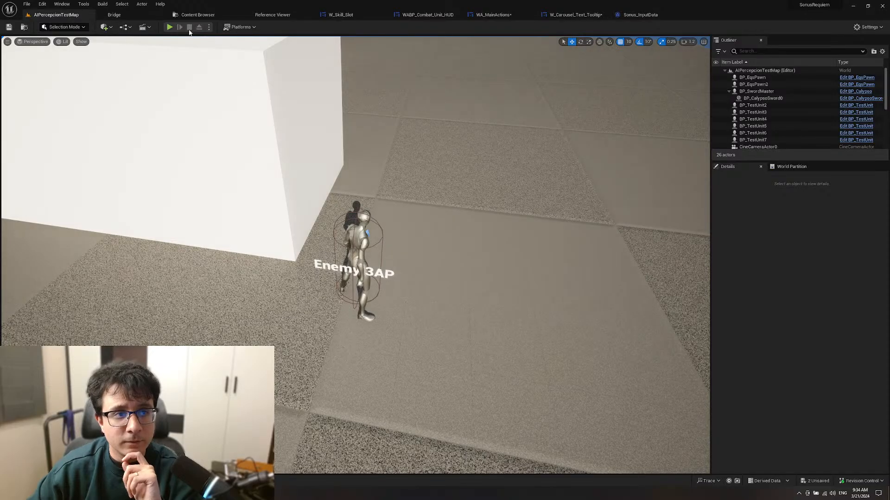
click(170, 26)
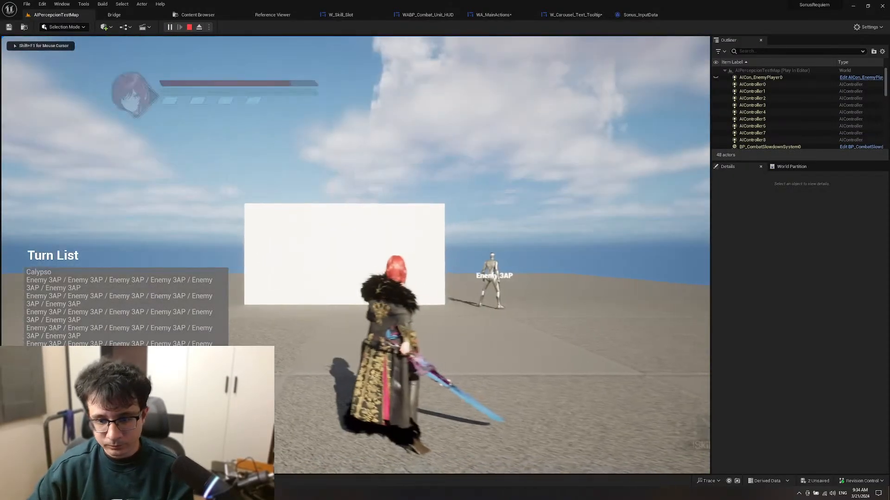
key(w)
key(Right)
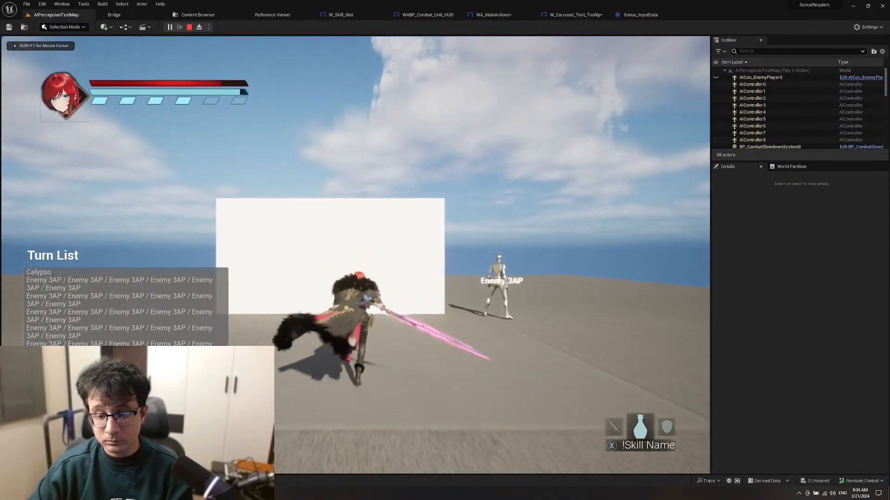
key(shift+F1)
Step: Set the top slot padding of W_Carousel_Text_Tooltip in WA_MainActions to -2
click(484, 16)
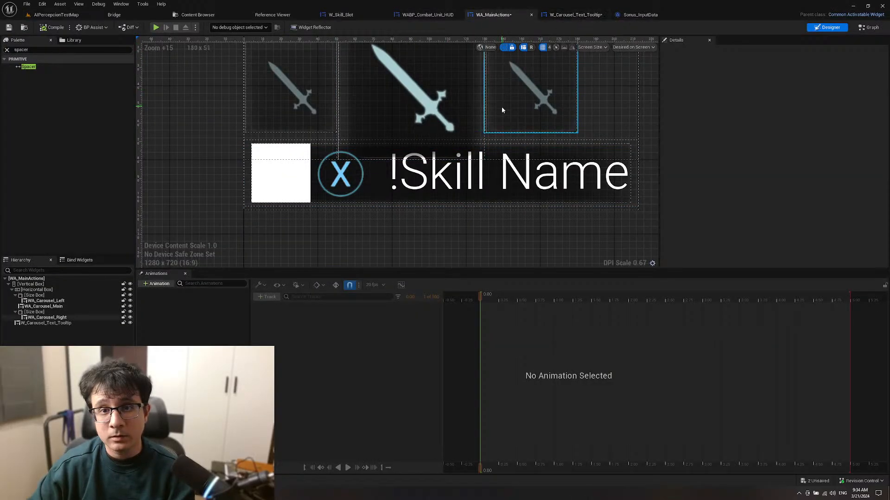
scroll(501, 106, down, 6)
scroll(415, 175, up, 3)
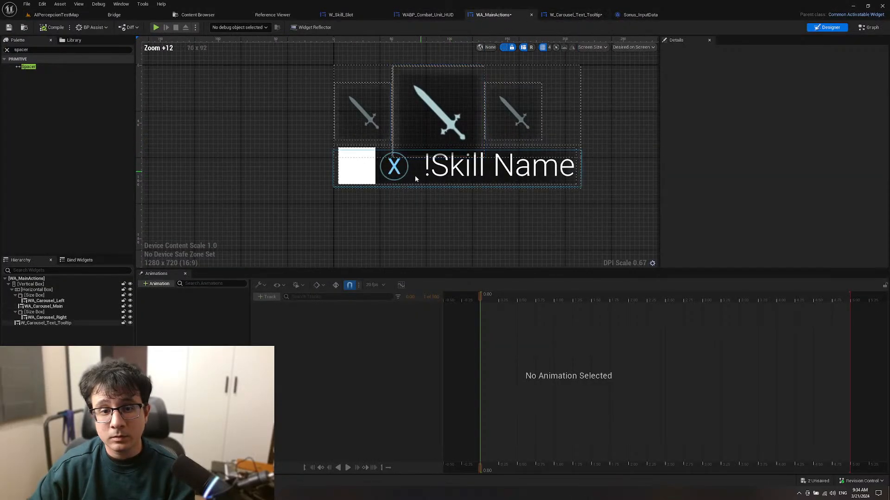
click(47, 323)
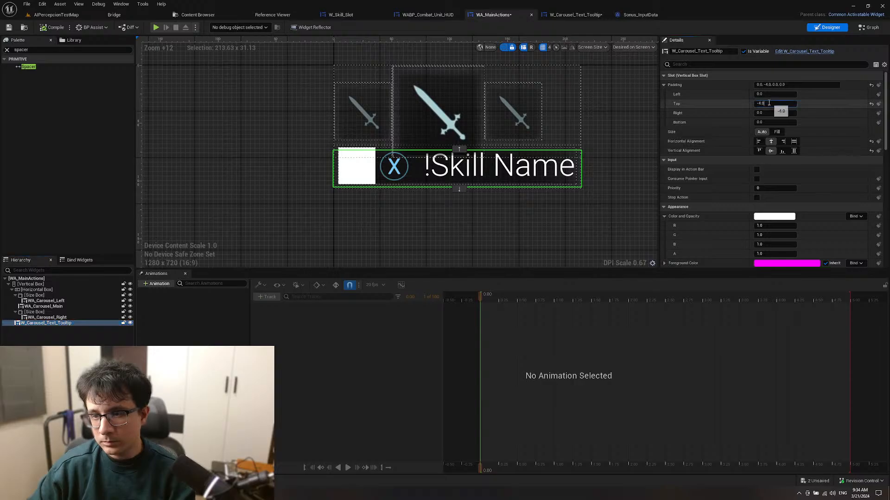
text(-2)
key(Return)
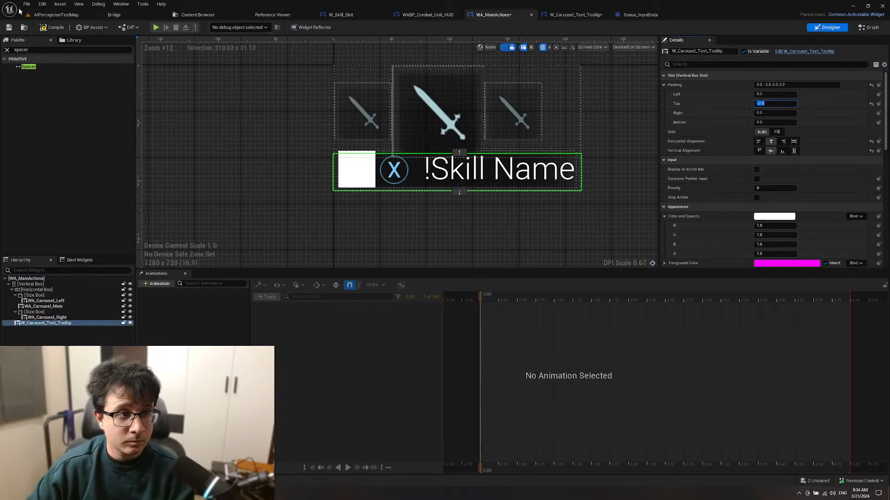
Step: Play-test AIPercepcionTestMap again to check the tooltip with its reduced upward offset
click(55, 14)
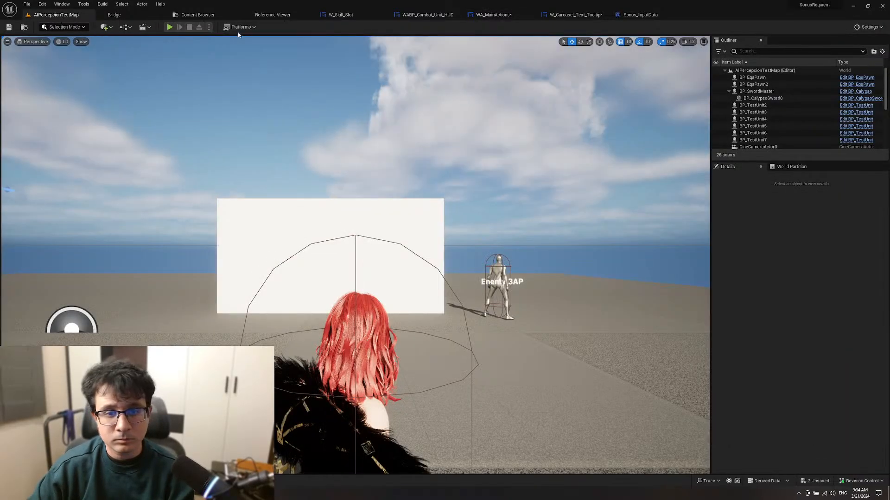
click(169, 27)
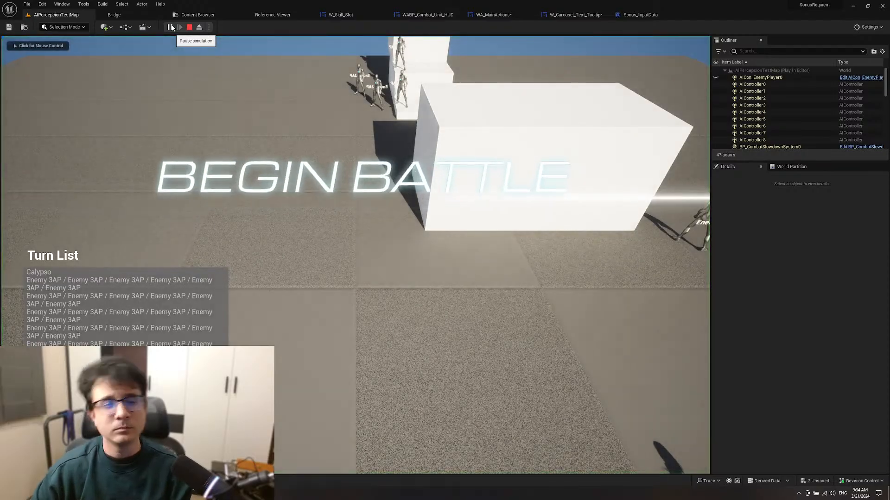
key(w)
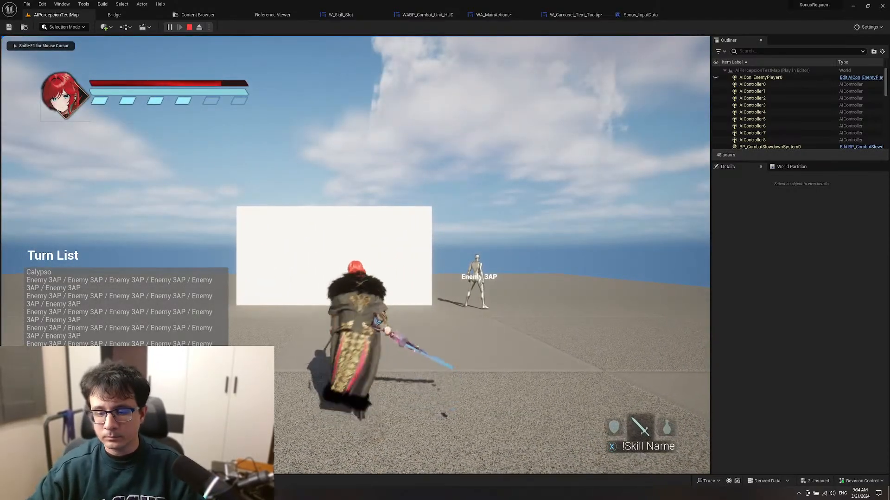
Step: Reset the top slot padding of W_Carousel_Text_Tooltip in WA_MainActions to its default and check it in a play-test
click(494, 15)
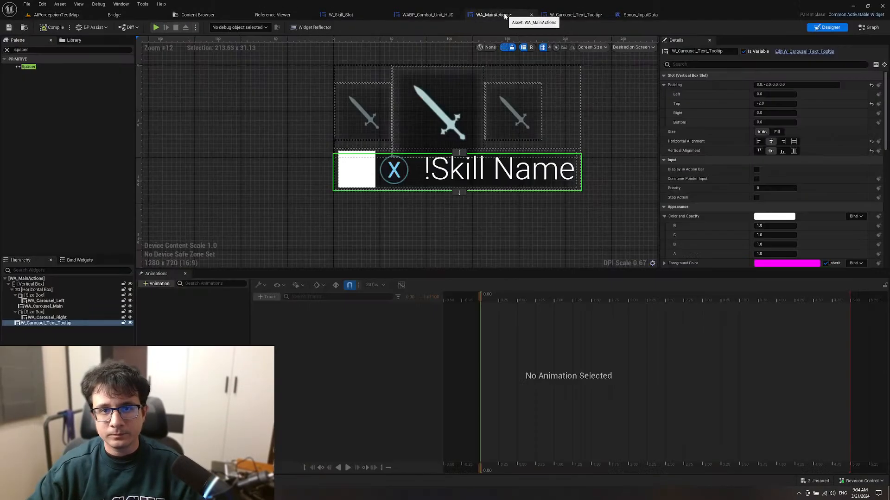
click(871, 104)
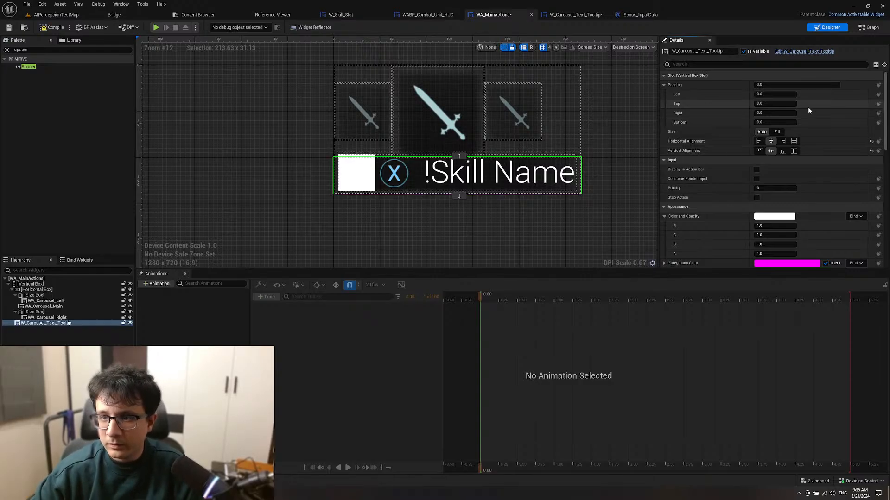
click(6, 50)
click(42, 17)
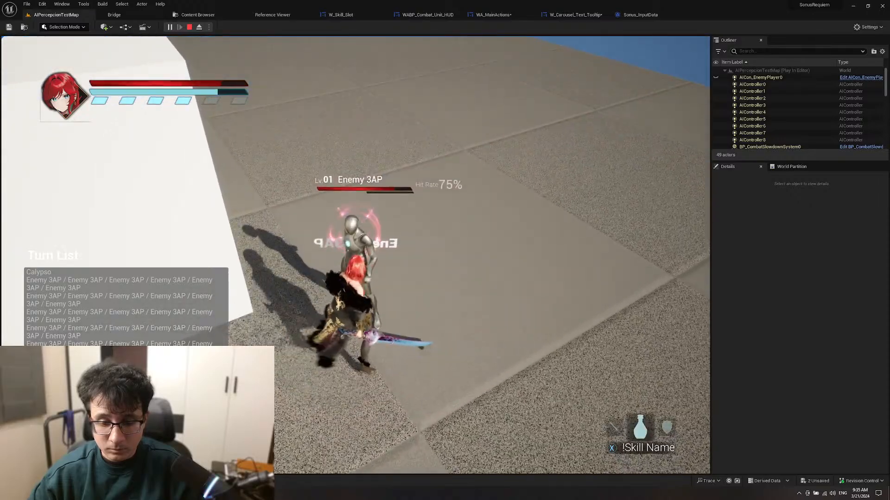
key(Escape)
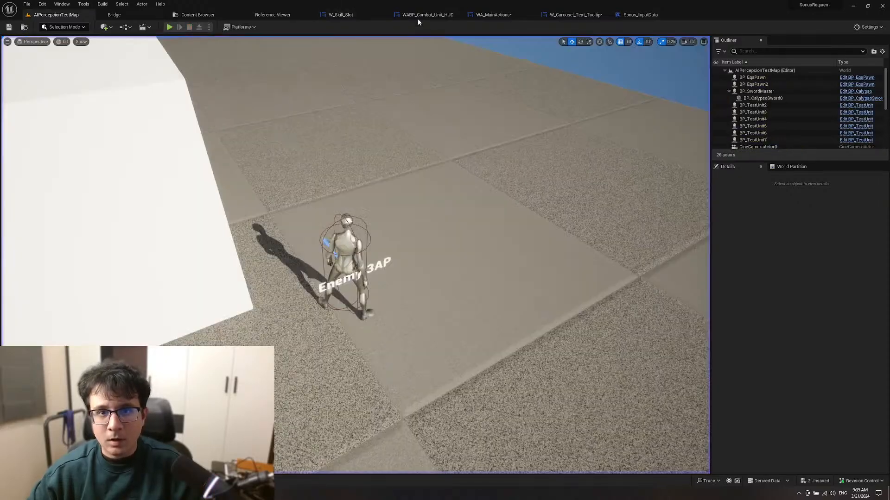
Step: In WA_MainActions, right-align the left icon's Size Box and left-align the right icon's Size Box horizontally
click(568, 18)
click(491, 15)
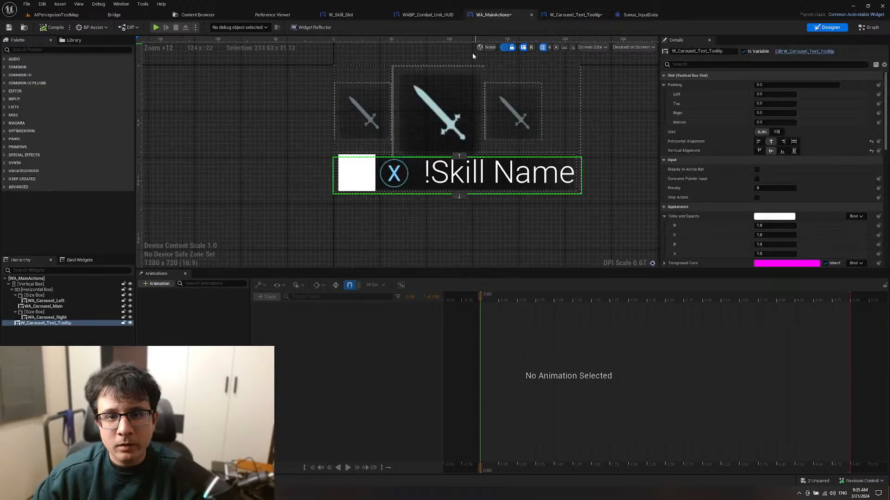
click(380, 120)
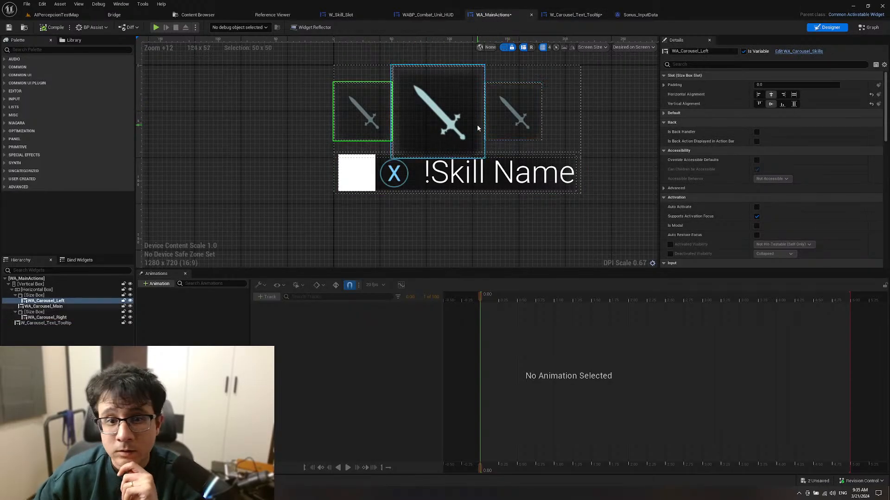
right_drag(477, 124, 482, 149)
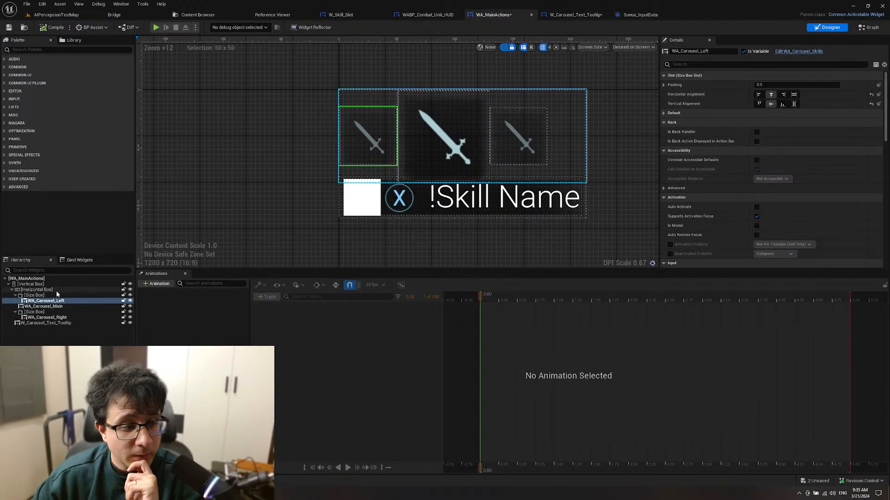
click(34, 296)
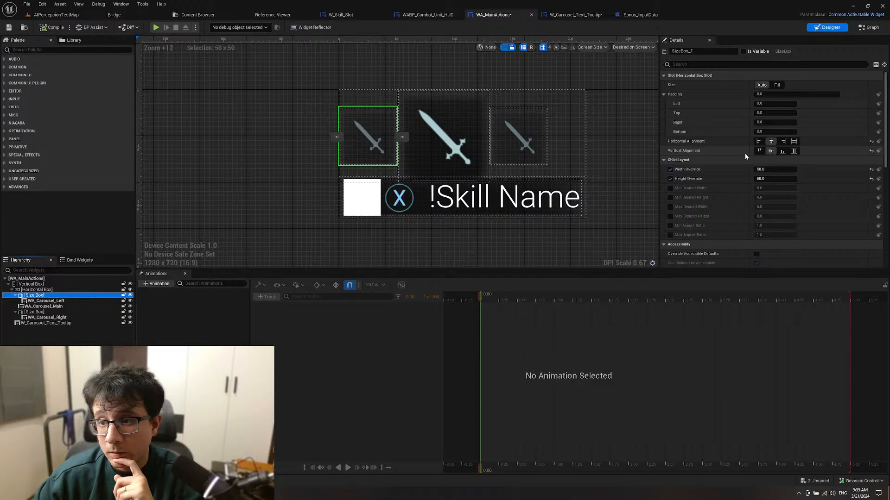
click(782, 142)
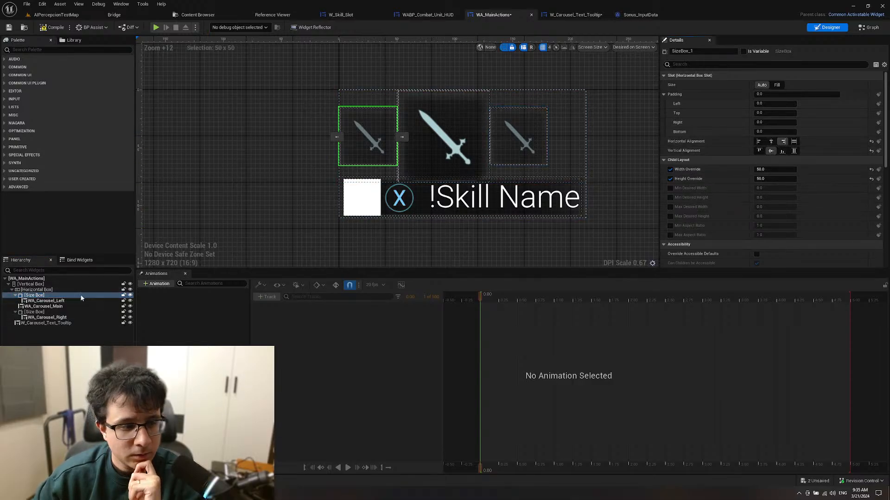
click(35, 312)
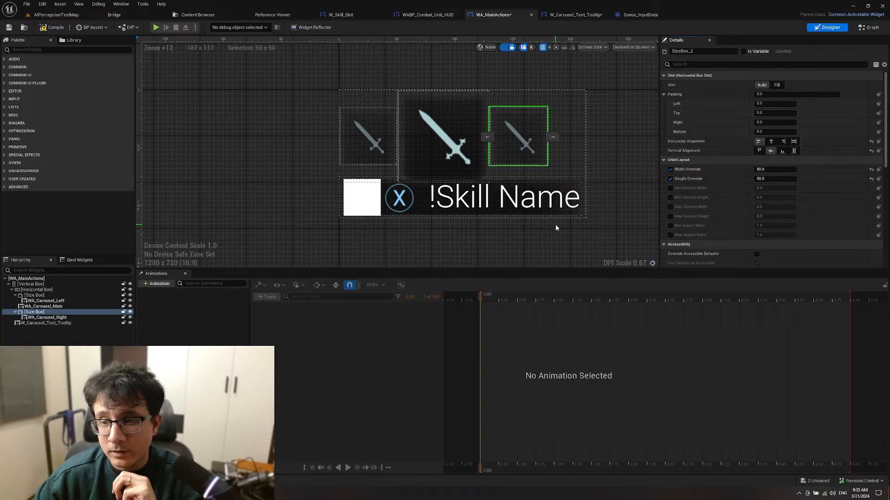
click(608, 114)
Step: Inspect WA_Carousel_Main's slot padding and alignment, and compare its borders with the neighbouring icons
click(466, 132)
scroll(387, 119, up, 5)
click(228, 77)
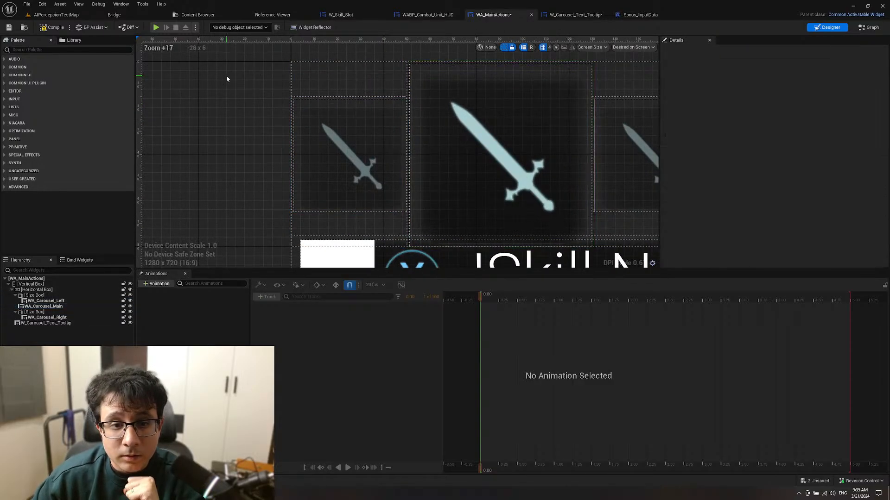
click(420, 82)
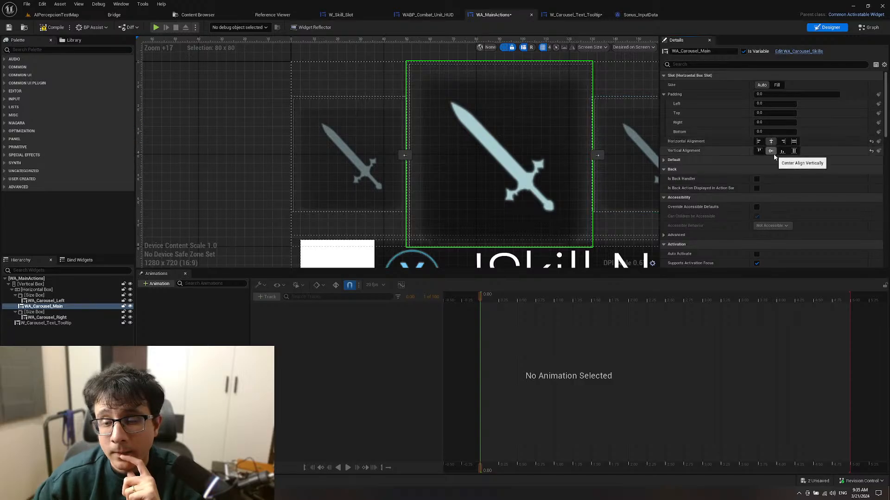
right_drag(496, 162, 454, 153)
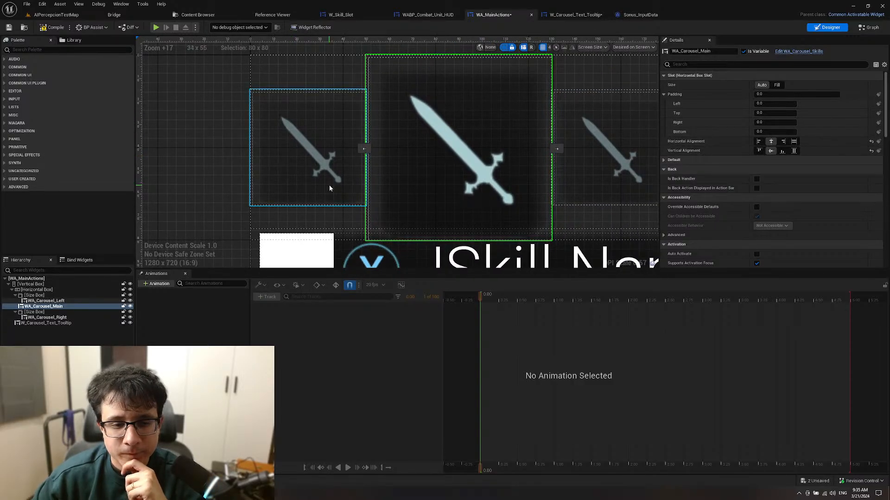
scroll(325, 183, down, 5)
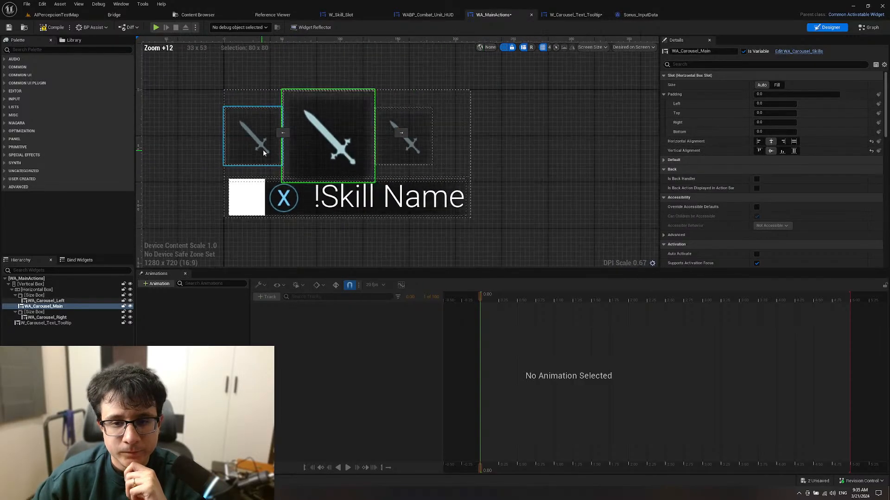
Step: Play-test AIPercepcionTestMap and switch the carousel's action to check the icon alignment
click(68, 17)
click(170, 27)
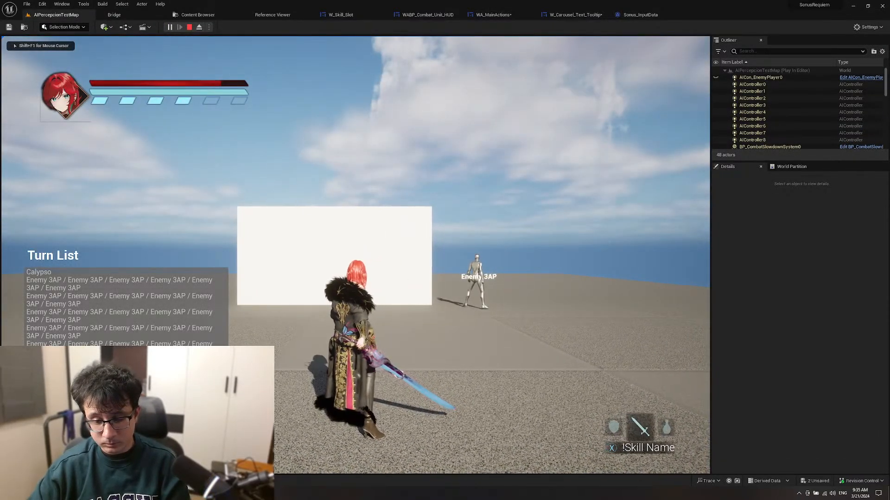
key(Right)
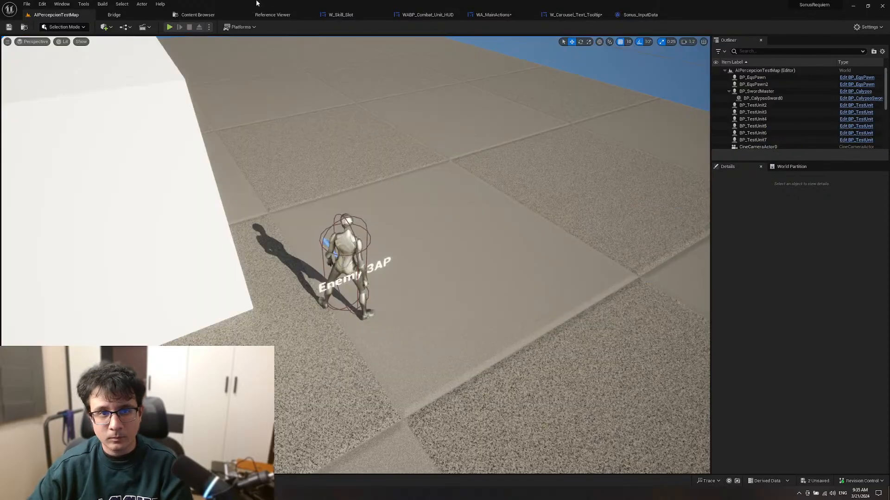
key(Escape)
Step: Examine the carousel's layout in WABP_Combat_Unit_HUD and WA_Carousel_Left's slot padding in WA_MainActions
click(414, 15)
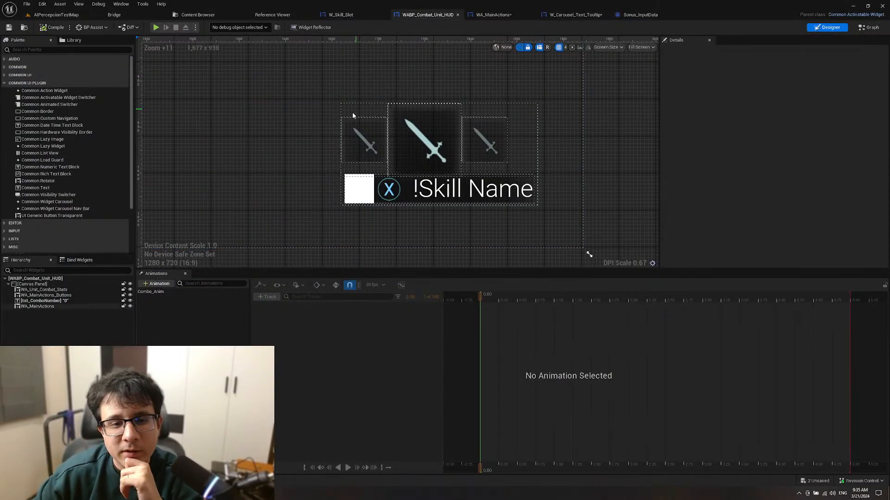
scroll(352, 112, up, 3)
right_drag(374, 137, 304, 124)
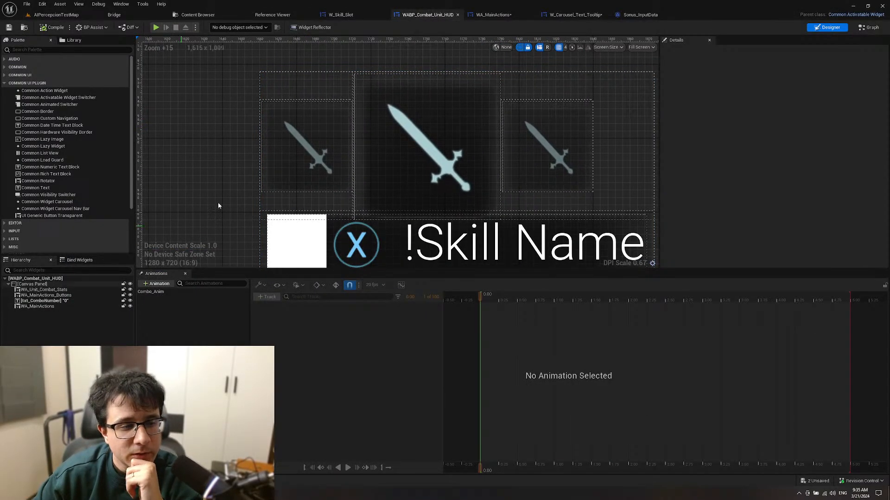
click(489, 17)
click(249, 134)
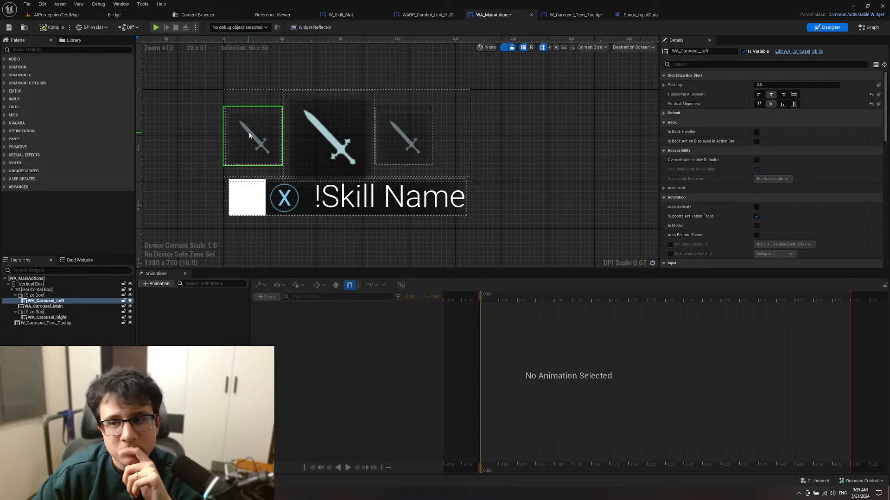
click(664, 85)
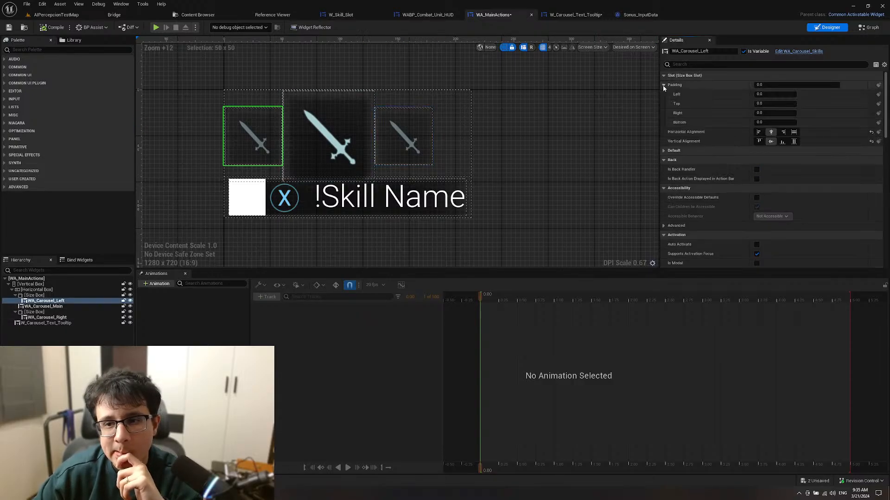
Step: Try left slot paddings of 5, 50 and 500 on the left icon's Size Box and return it to 0
click(34, 296)
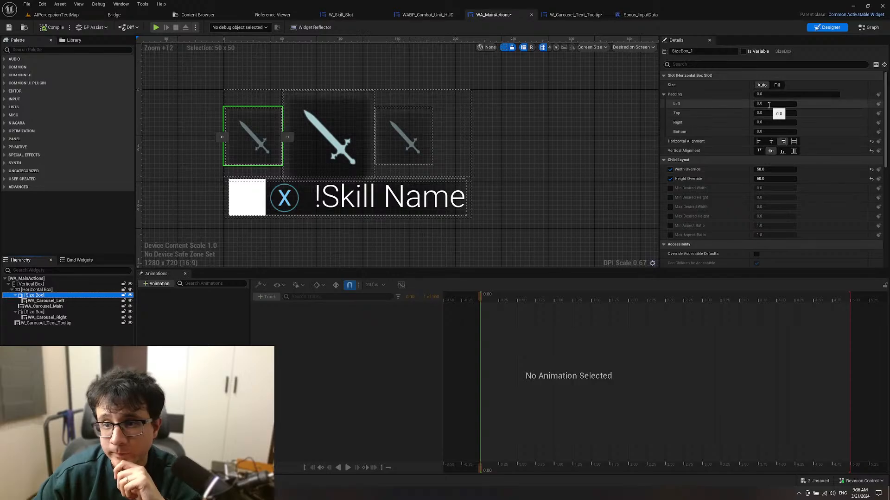
click(769, 103)
text(5)
key(Return)
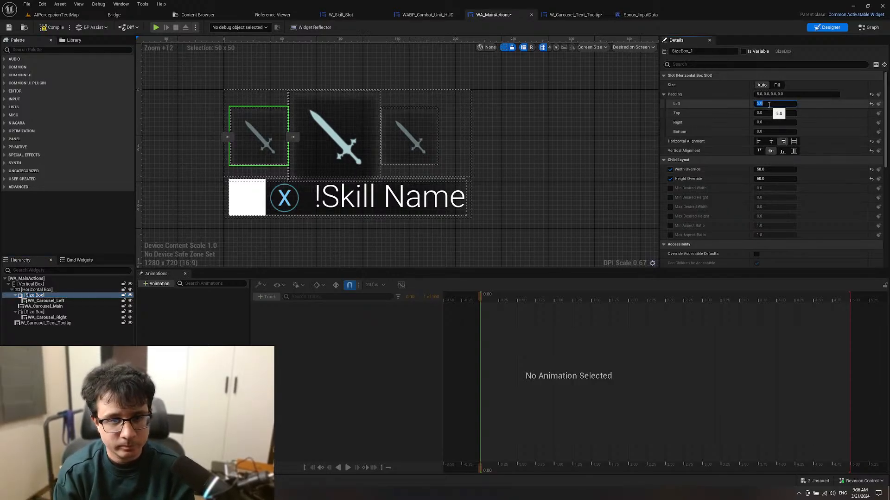
text(50)
key(Return)
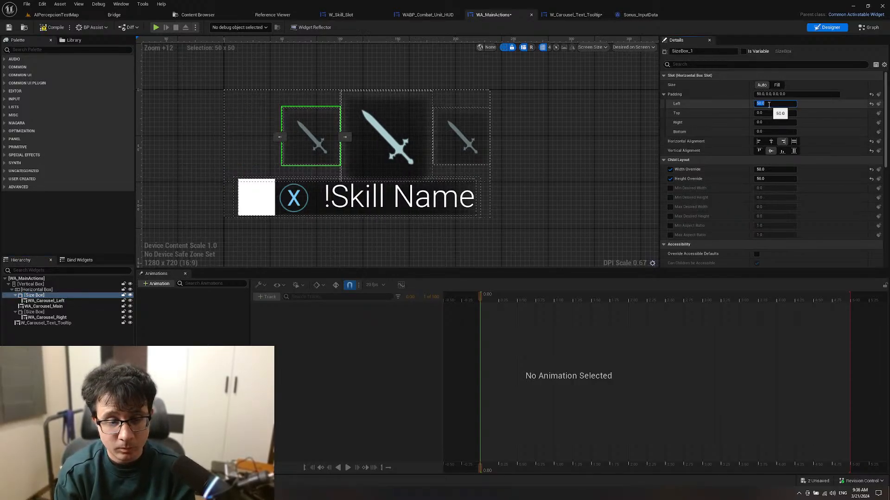
text(500)
key(Return)
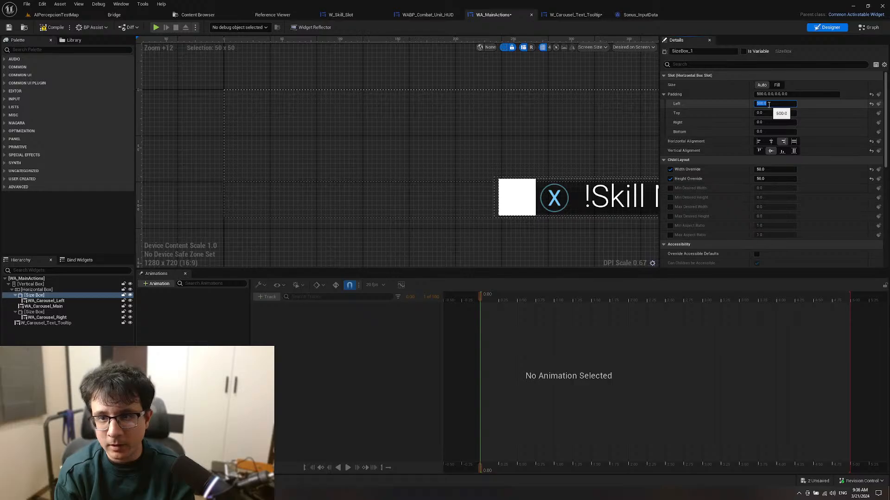
text(0)
key(Return)
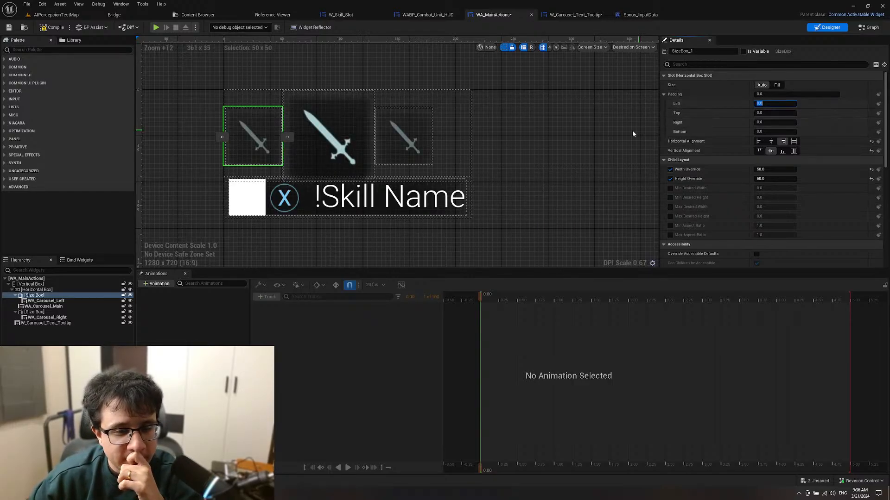
Step: Try the Fill slot size on W_Carousel_Text_Tooltip and switch it back to Auto
click(547, 142)
right_drag(547, 143, 584, 158)
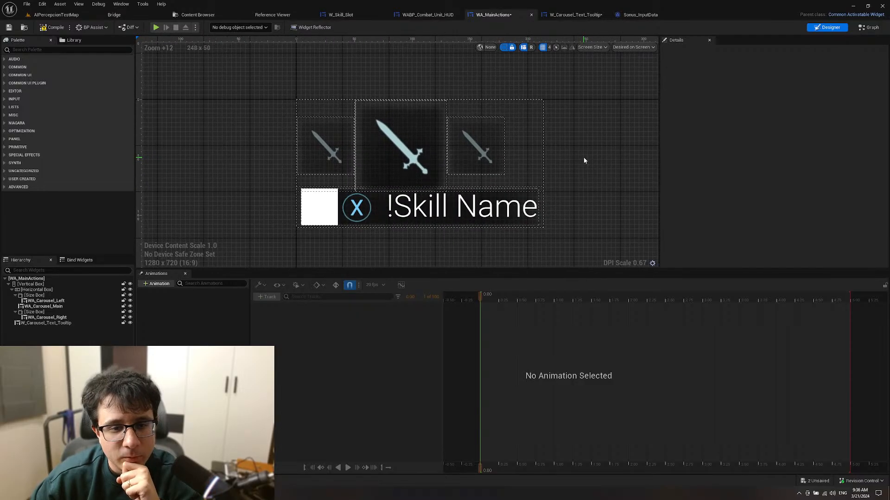
click(481, 200)
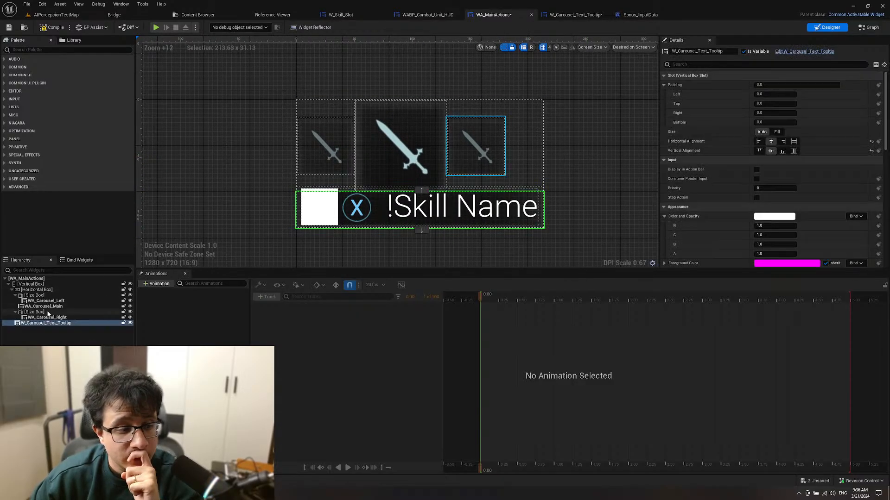
click(777, 132)
click(761, 132)
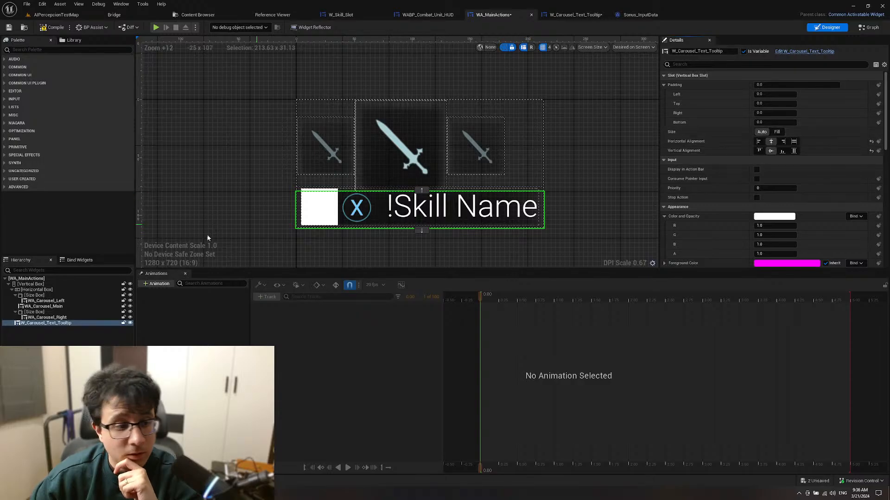
Step: Compare the slot settings of the icons' Horizontal Box with those of W_Carousel_Text_Tooltip
click(11, 289)
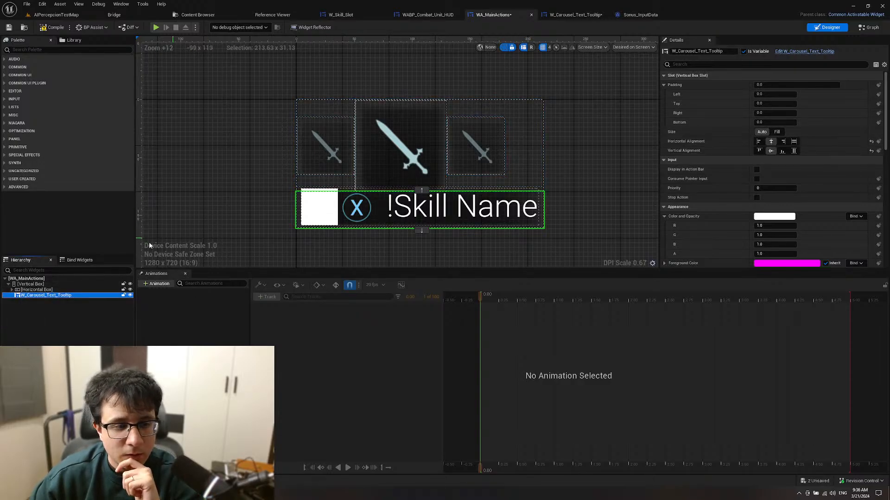
click(32, 289)
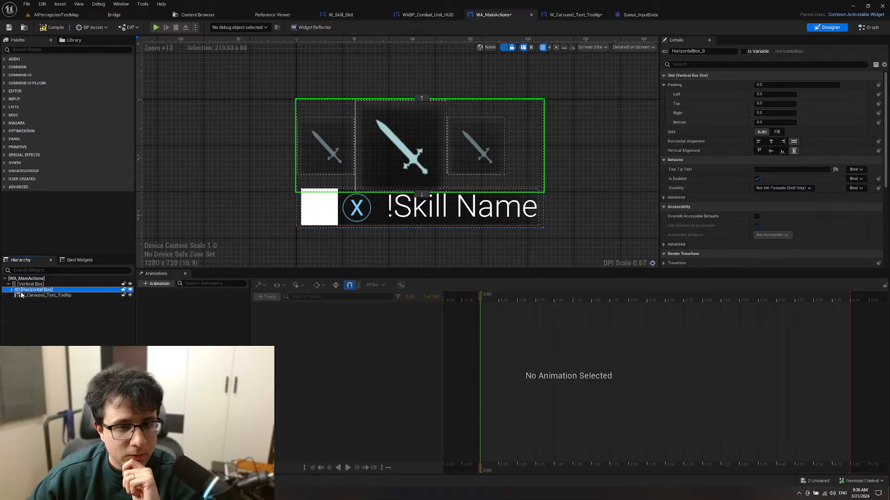
click(28, 295)
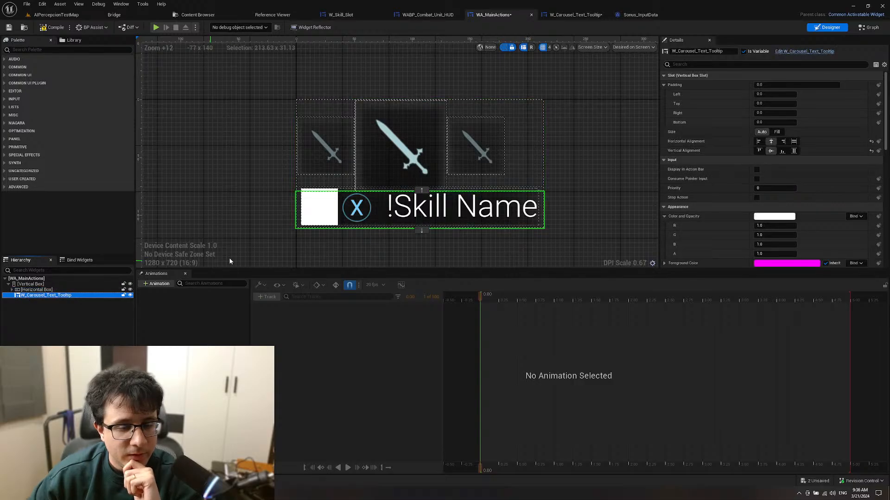
click(12, 289)
click(212, 163)
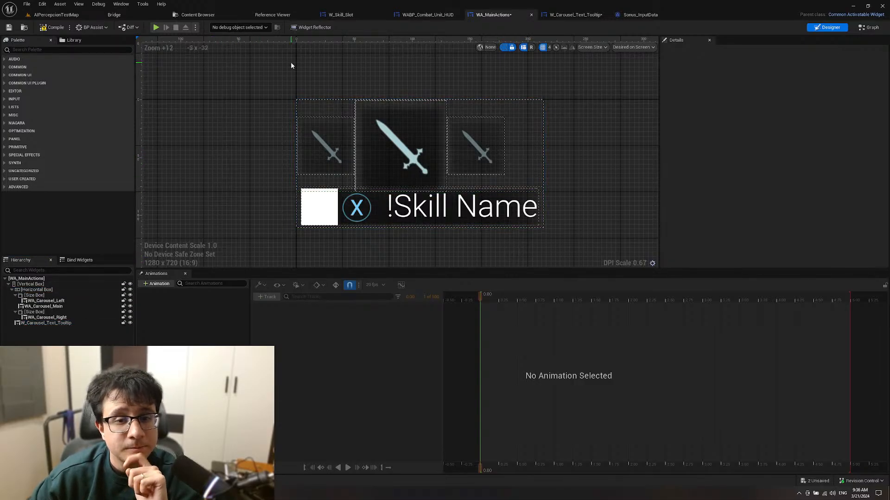
Step: Play-test the carousel in AIPercepcionTestMap once more and save all modified assets
click(75, 15)
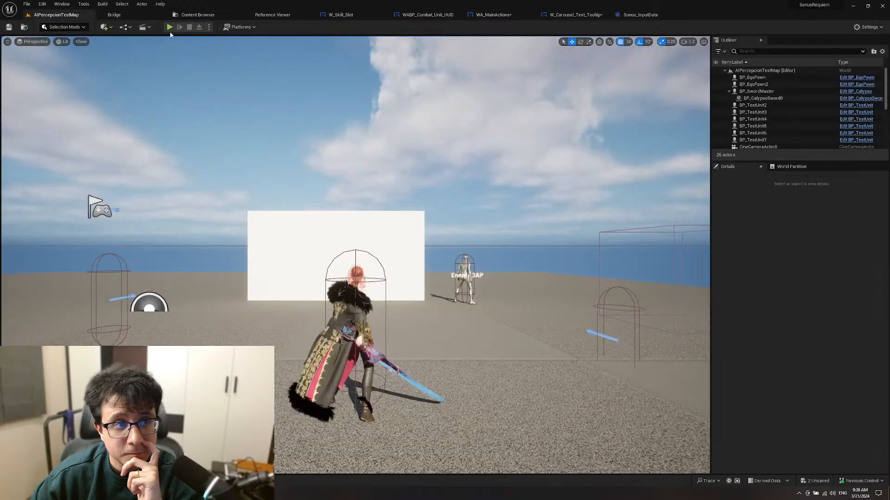
click(170, 26)
click(190, 73)
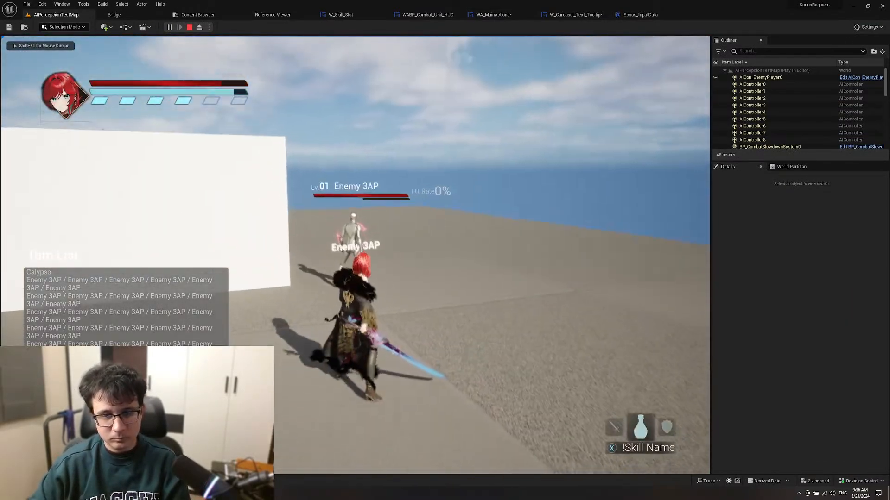
key(Escape)
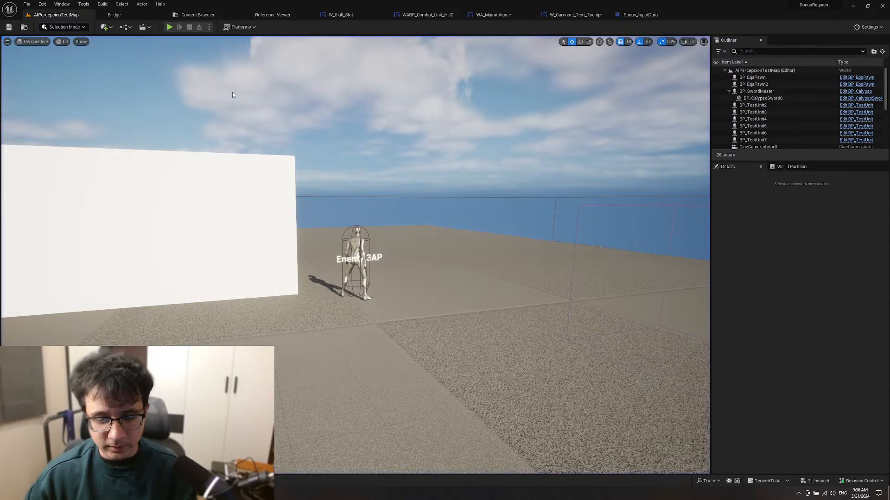
key(ctrl+shift+s)
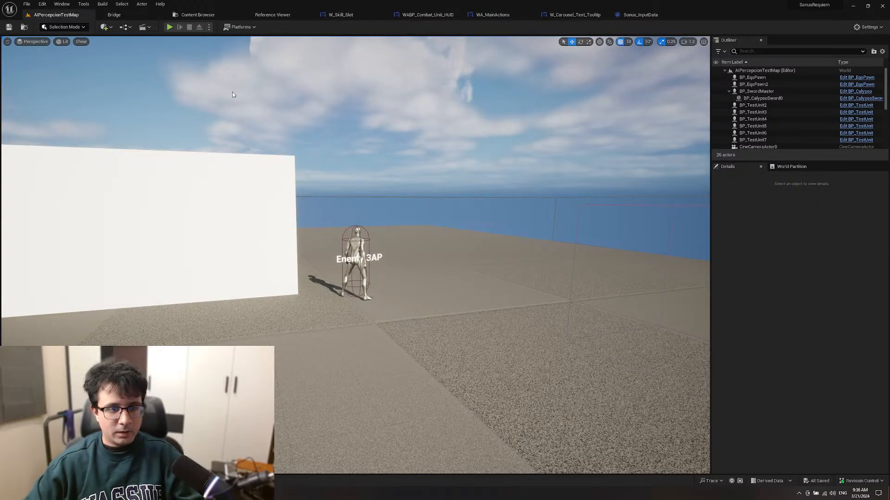
mouse_move(232, 91)
right_down()
mouse_move(218, 74)
mouse_move(229, 103)
right_up()
key(w)
key(s)
key(w)
right_drag(359, 167, 448, 151)
key(s)
key(a)
key(q)
key(w)
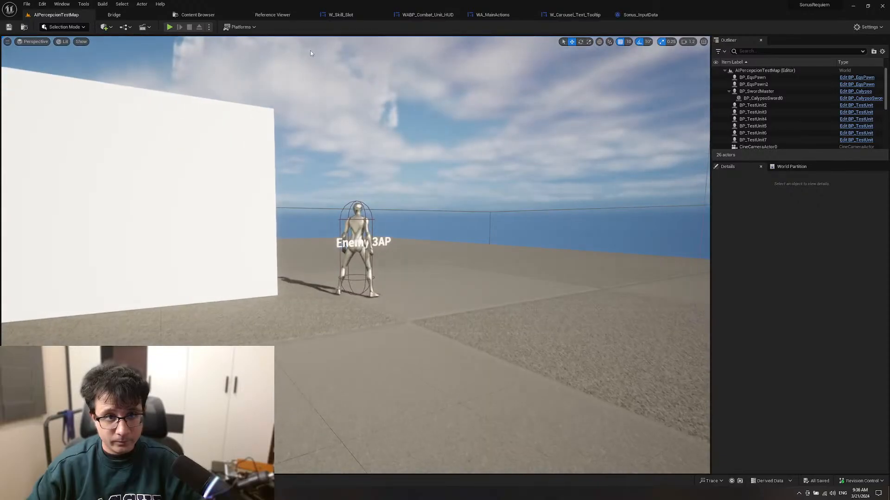
Step: Play-test AIPercepcionTestMap, attacking the enemy while cycling the action carousel through its sword, potion and shield icons, and stop the session
click(170, 27)
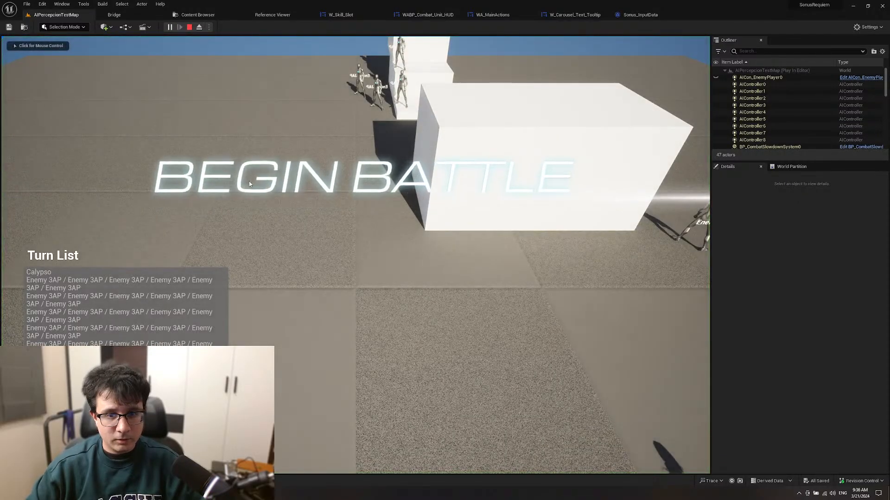
key(w)
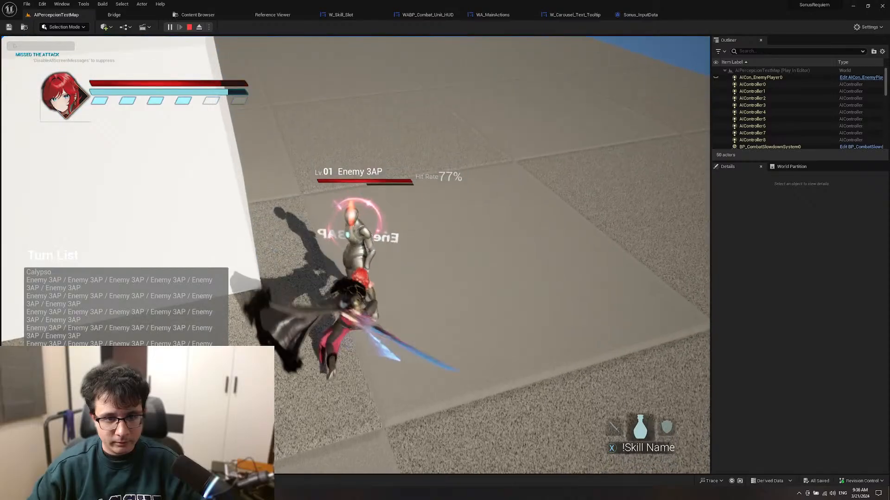
key(Right)
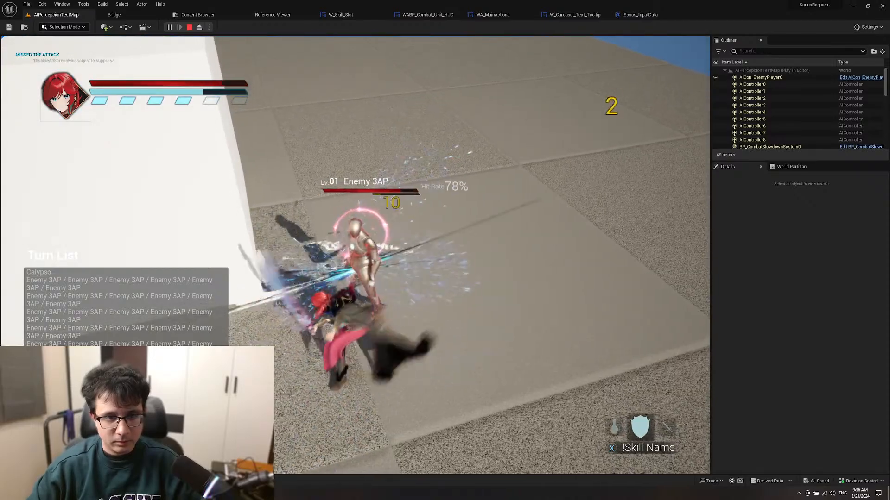
key(Right)
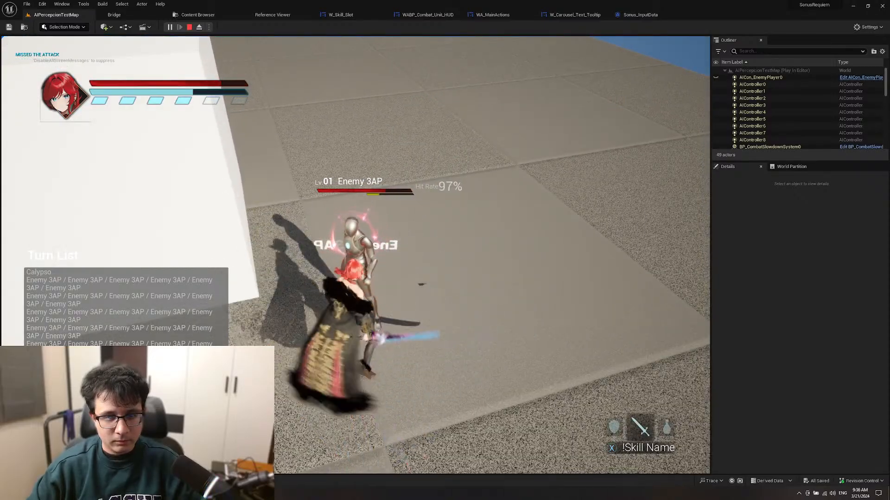
key(Right)
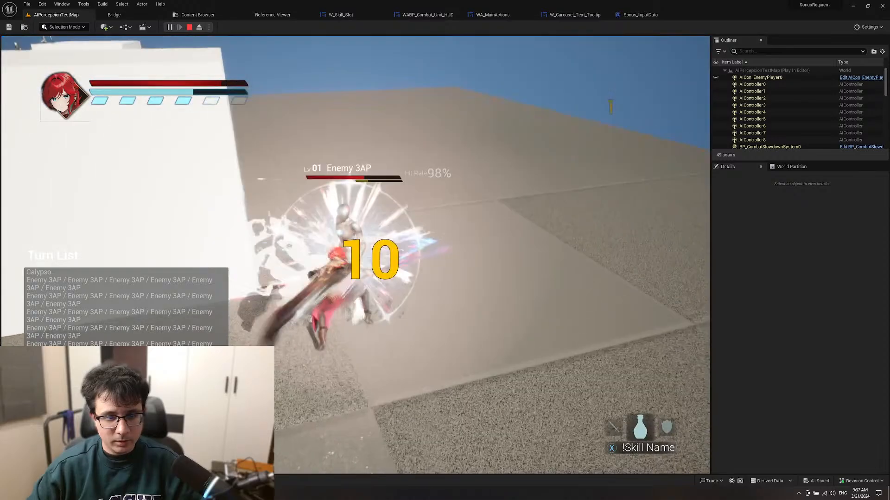
key(Right)
key(Escape)
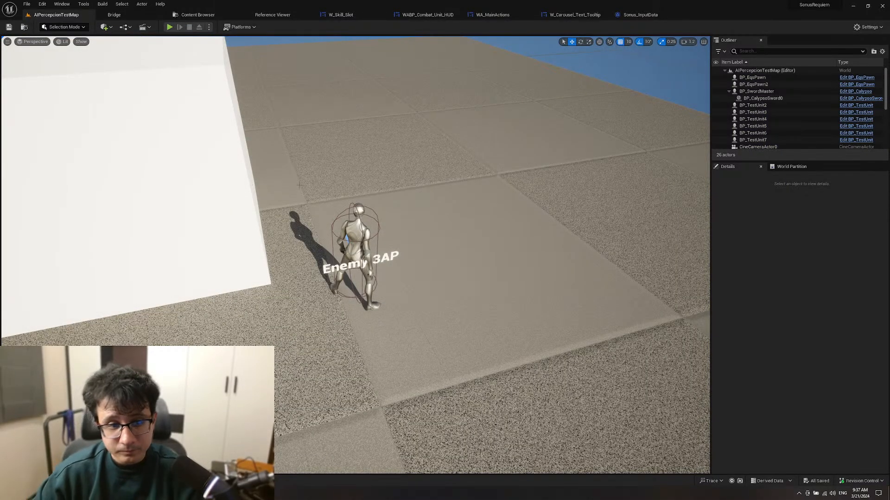
mouse_move(299, 185)
right_down()
mouse_move(283, 178)
mouse_move(292, 181)
right_up()
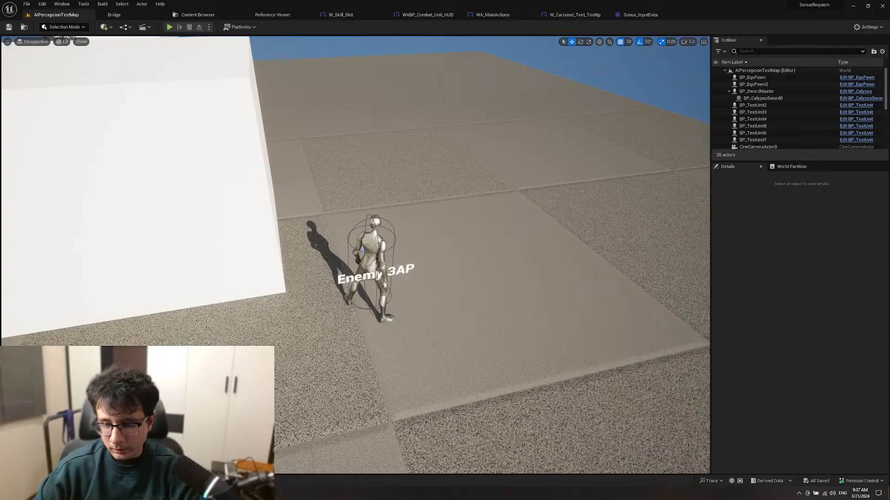
Step: View the revision control changes, list the default changelist's files and widen the Name column to read the full asset names
click(862, 481)
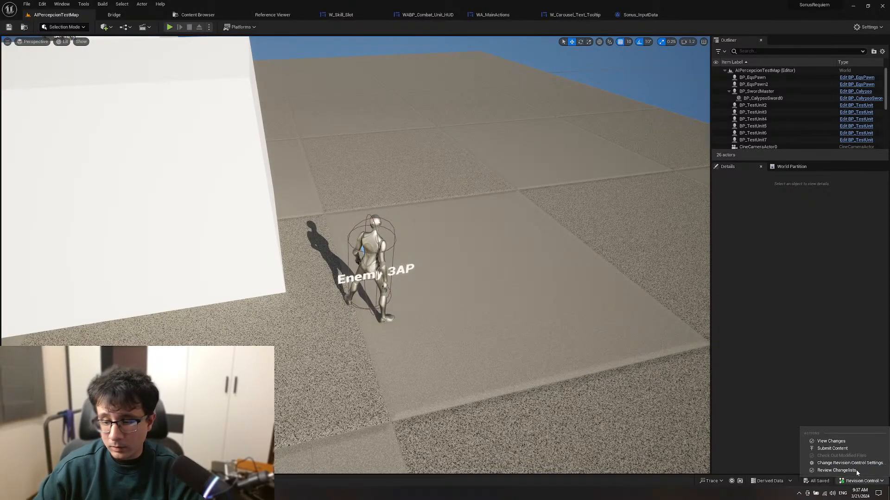
click(830, 442)
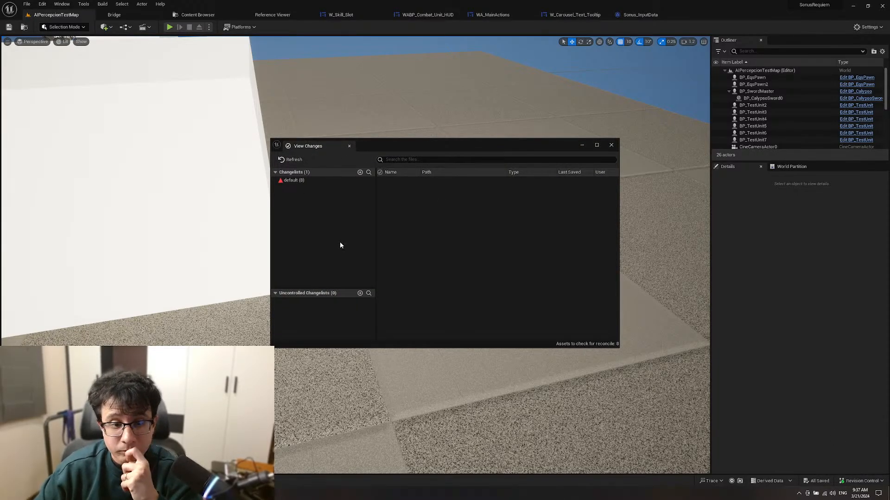
click(294, 180)
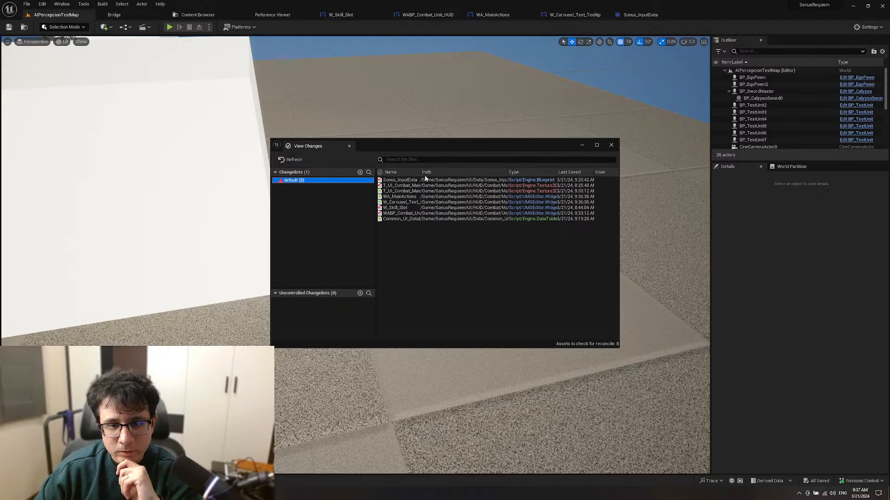
mouse_move(420, 172)
mouse_down()
mouse_move(521, 174)
mouse_move(435, 172)
mouse_up()
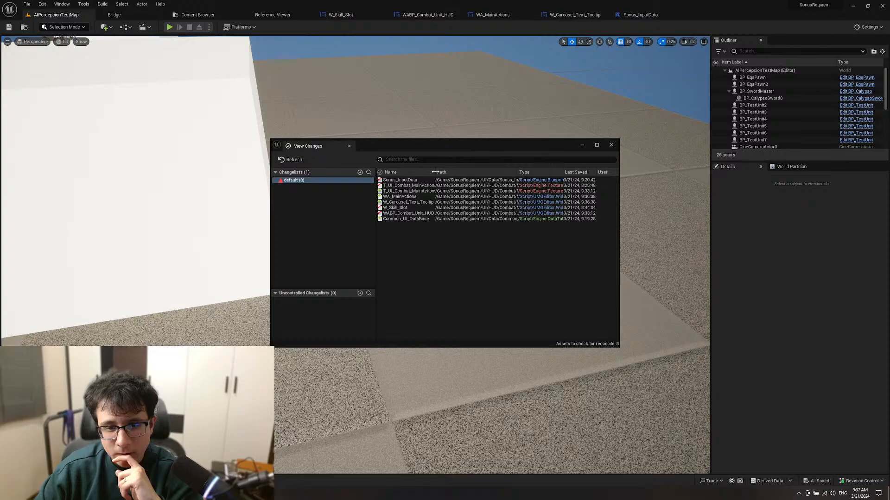
drag(436, 171, 454, 174)
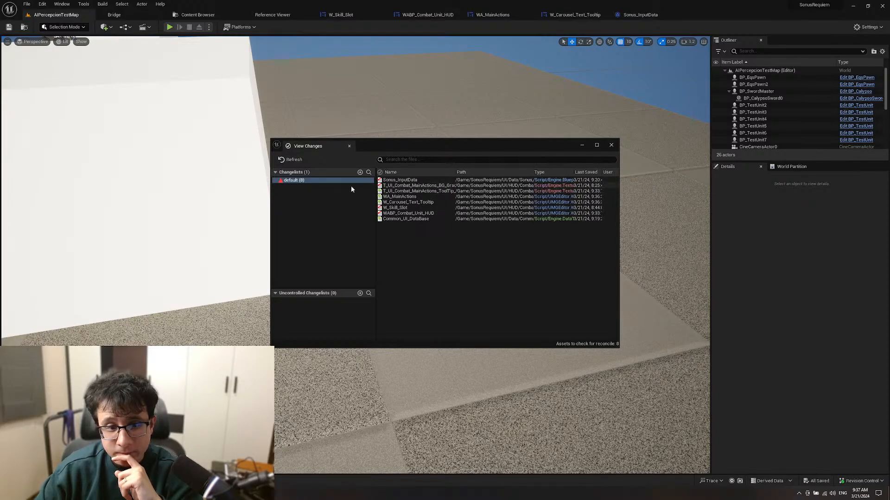
Step: Start submitting the default changelist, replacing its description with "Added Text Tool tip for the skill selection"
right_click(301, 181)
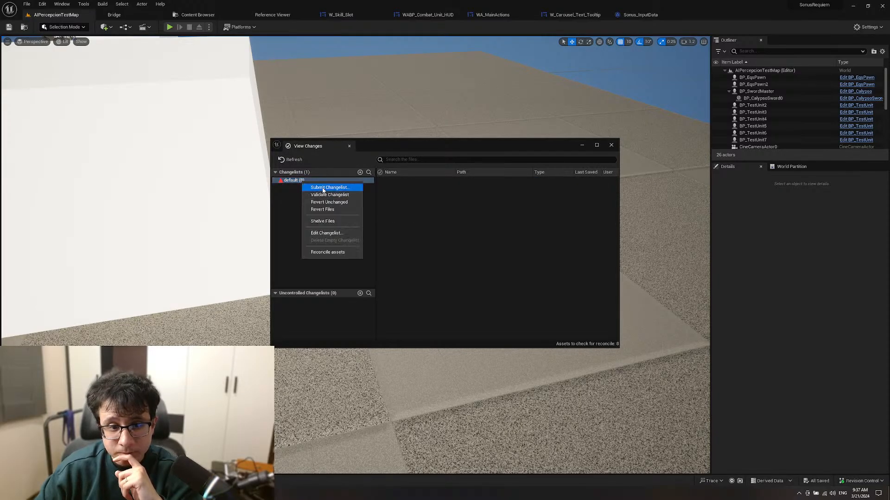
click(323, 189)
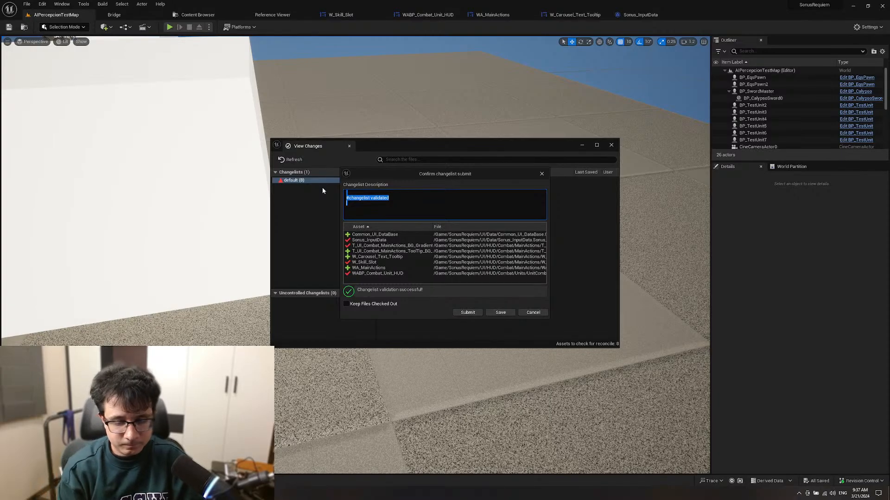
text(Added Text Tool tip)
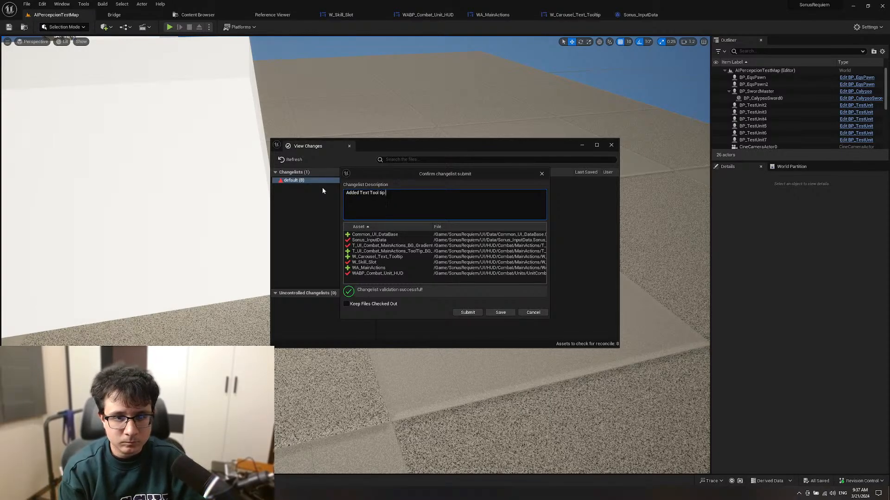
text( for the skill selection)
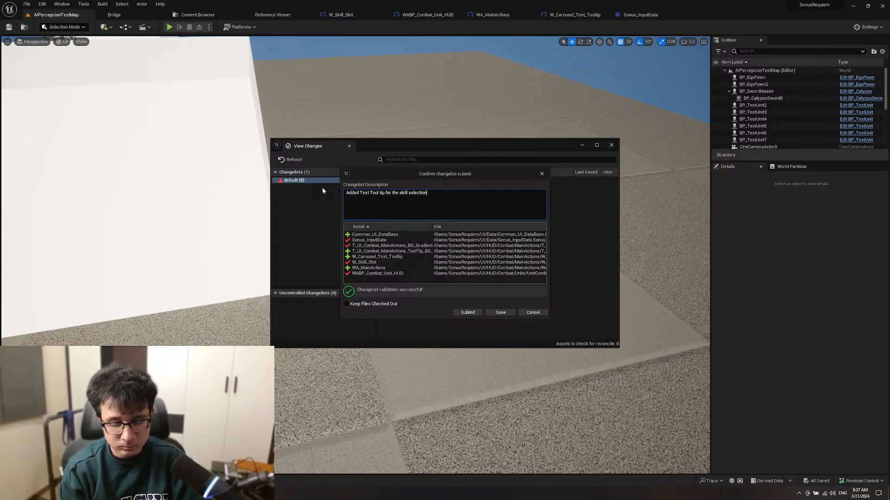
Step: Extend the description with ". Button Icon is using a placeholder image, needs to be changed in the future for Common UI", submit the changelist and close View Changes
text(. I)
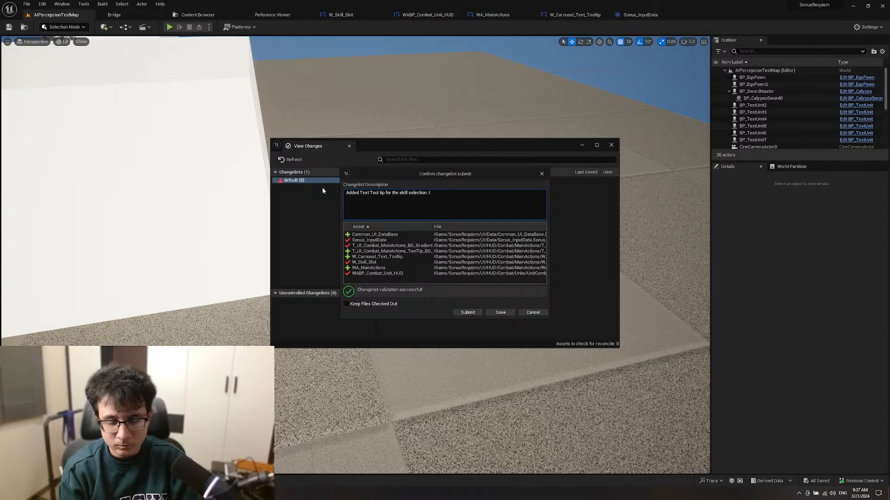
text(con)
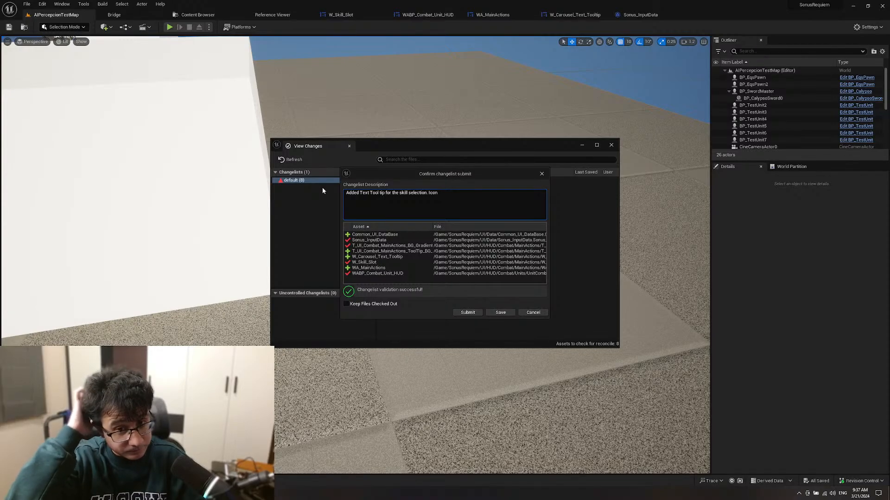
key(BackSpace)
key(BackSpace)
key(BackSpace)
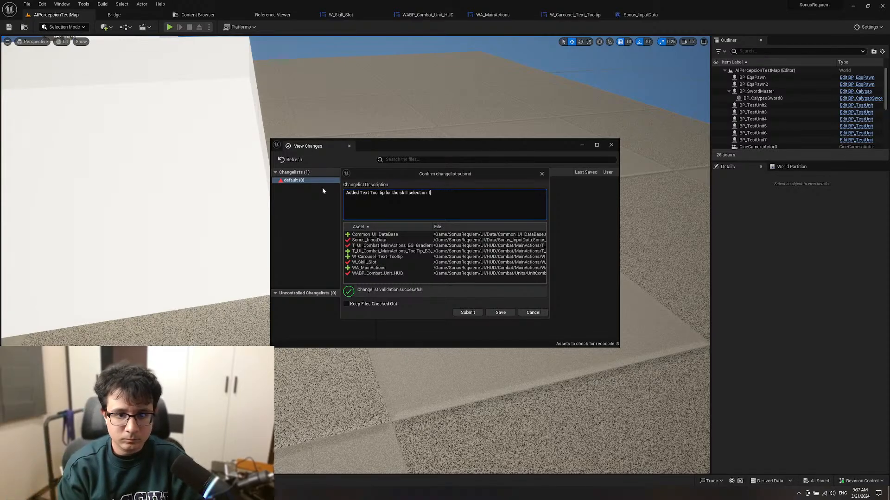
text(Button I)
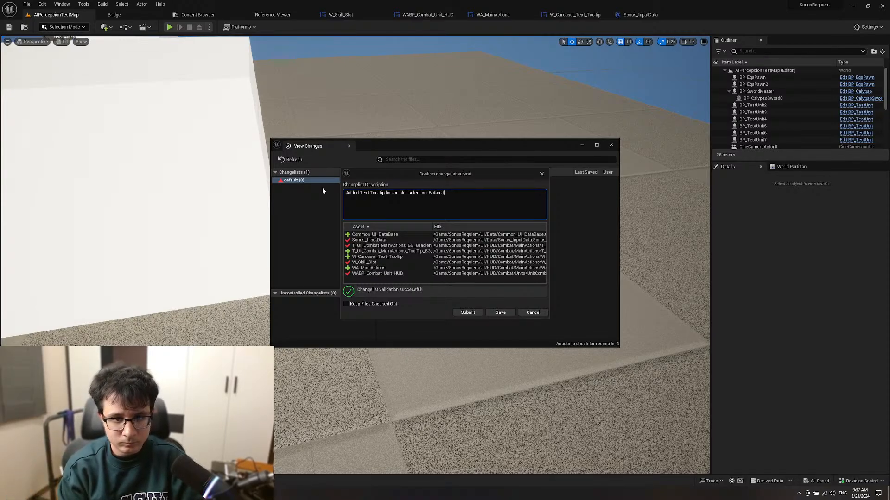
text(con is using a placeholder image)
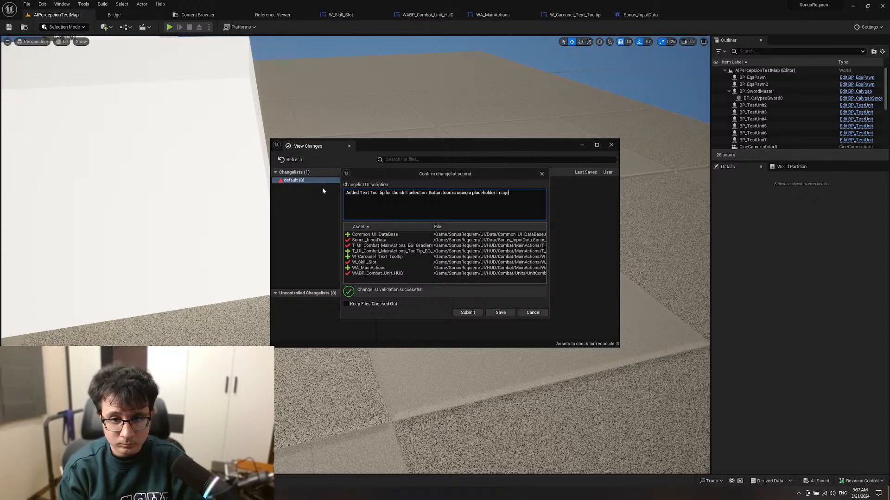
text(, needs to be cha)
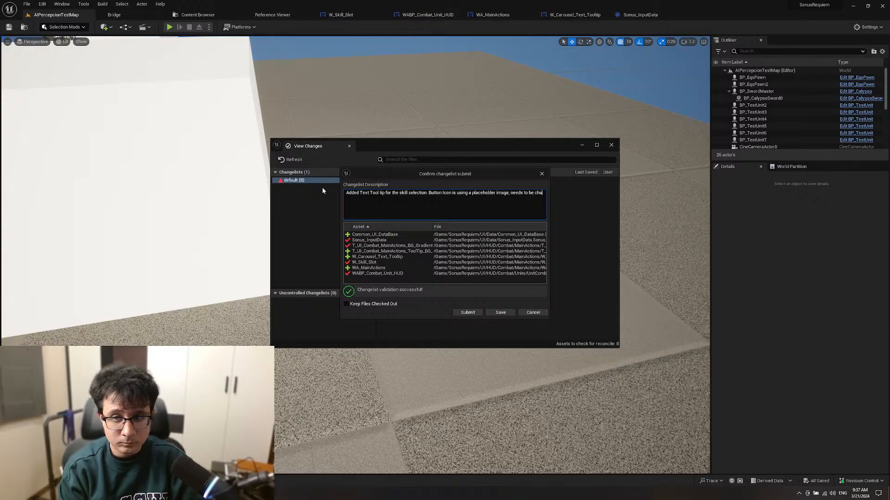
text(nged in the future for)
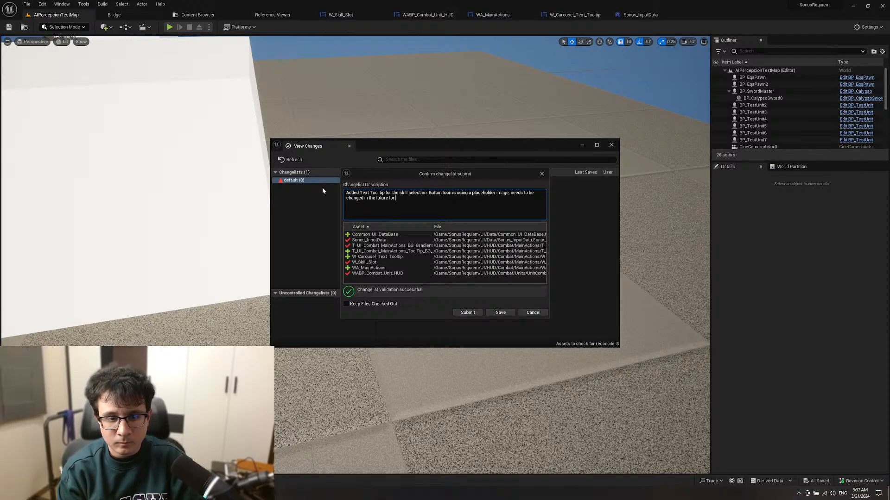
text( Common UI)
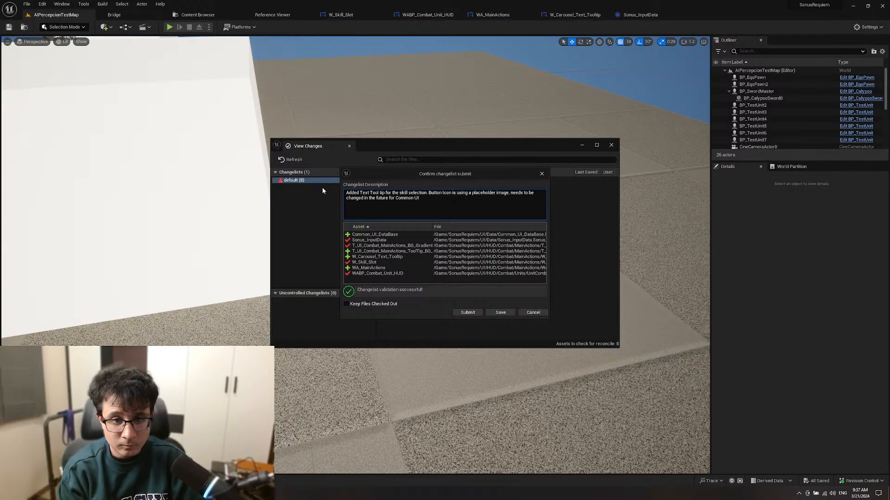
click(469, 312)
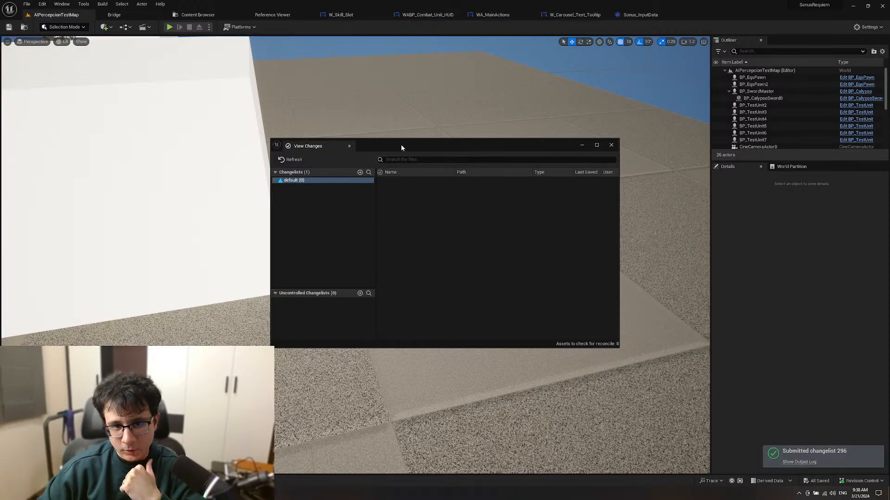
drag(401, 147, 423, 97)
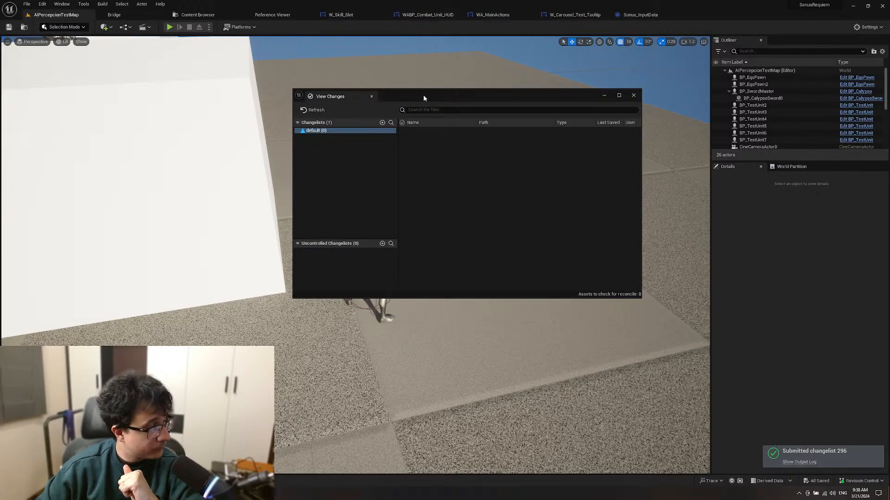
click(371, 97)
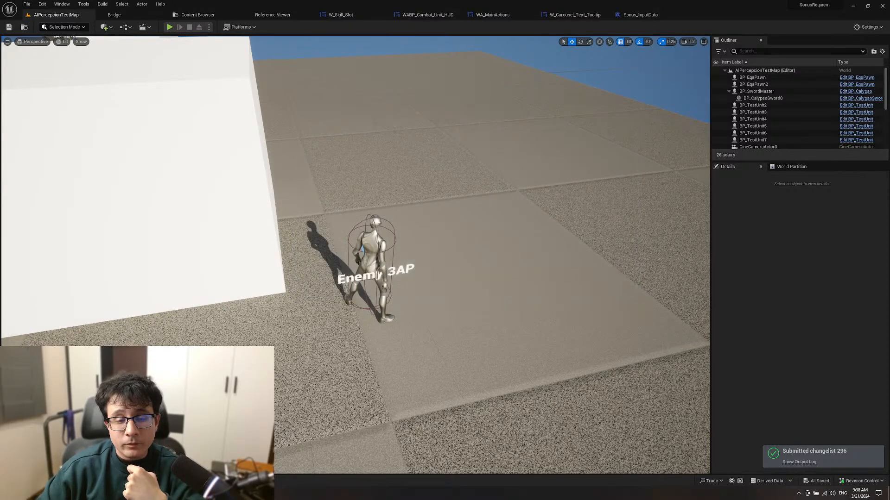
Step: Start another play-test of AIPercepcionTestMap, approaching the enemy and attacking it while advancing the action carousel between strikes
right_drag(370, 99, 353, 51)
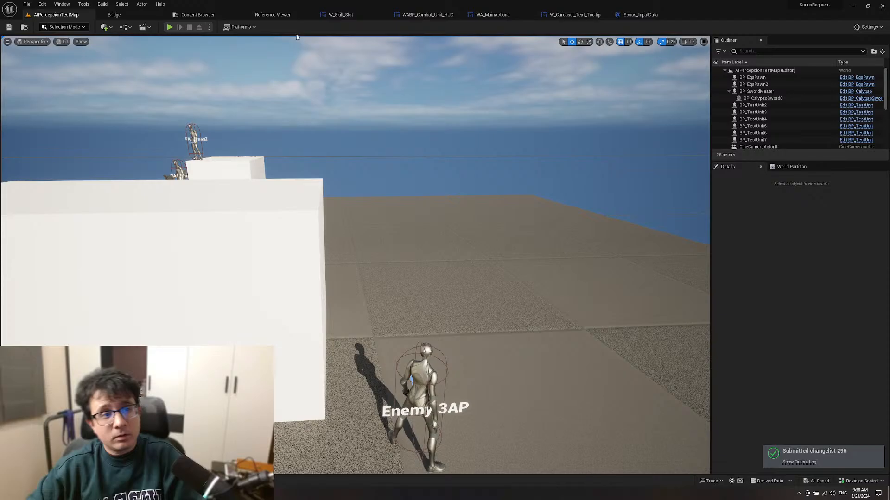
click(170, 27)
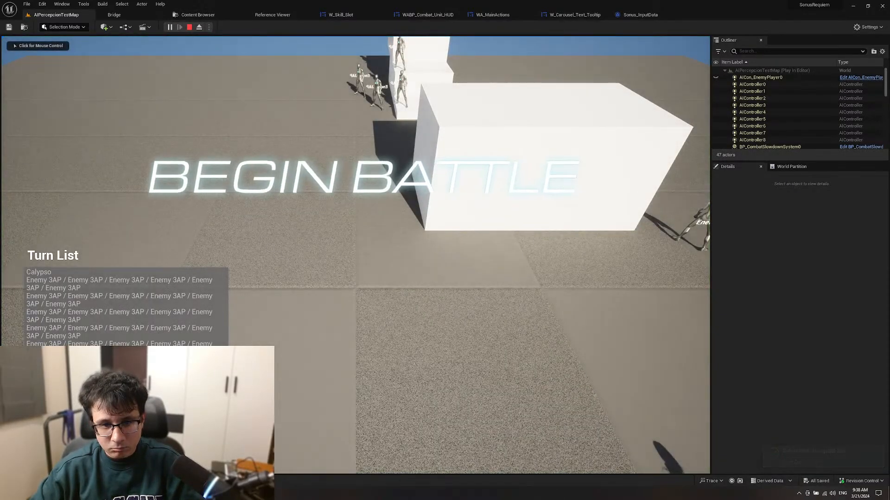
click(329, 202)
key(w)
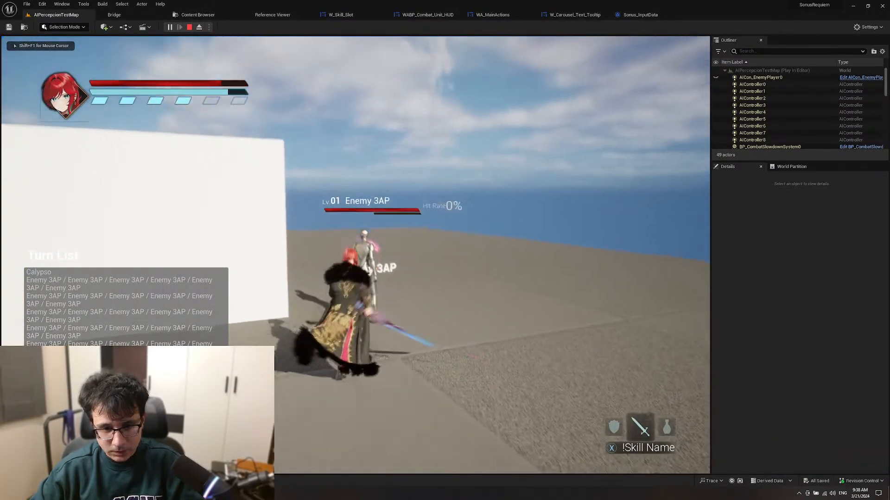
scroll(355, 255, down, 1)
click(355, 254)
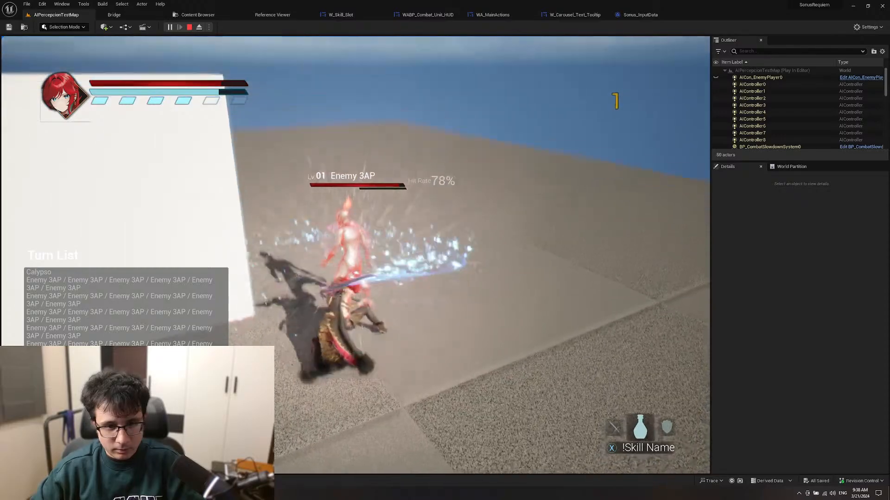
scroll(356, 254, down, 1)
click(355, 255)
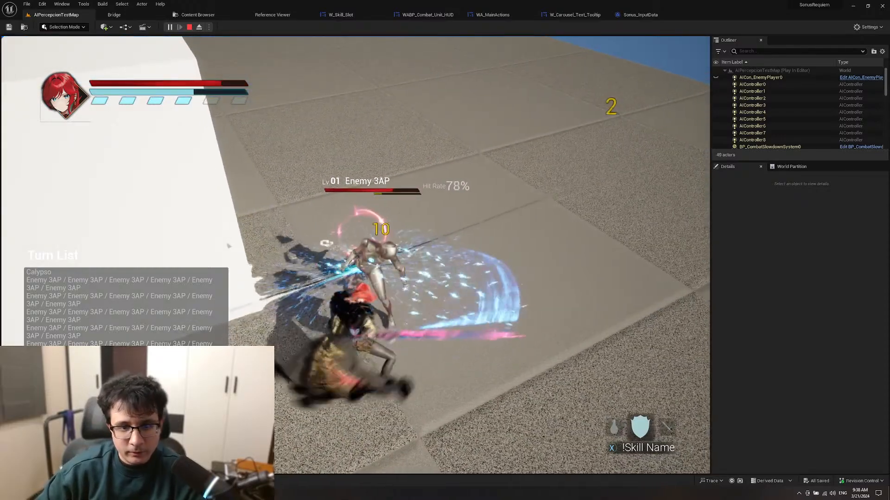
scroll(356, 255, down, 1)
click(355, 255)
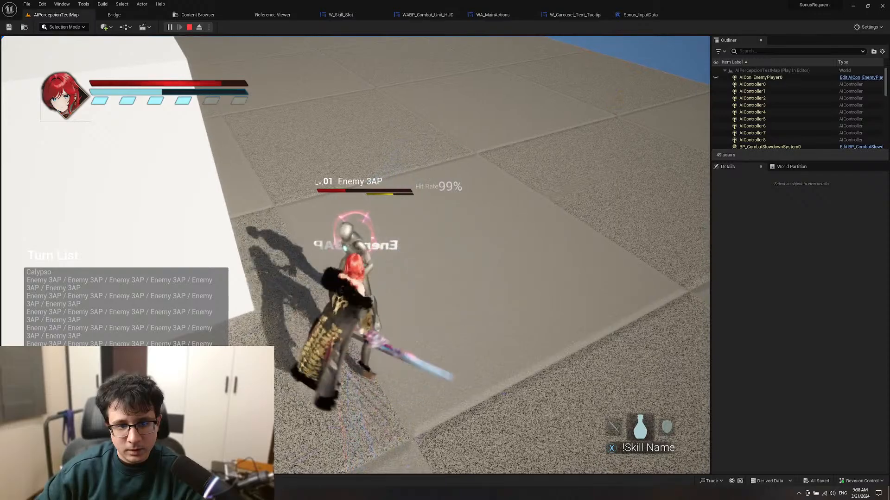
scroll(355, 254, down, 1)
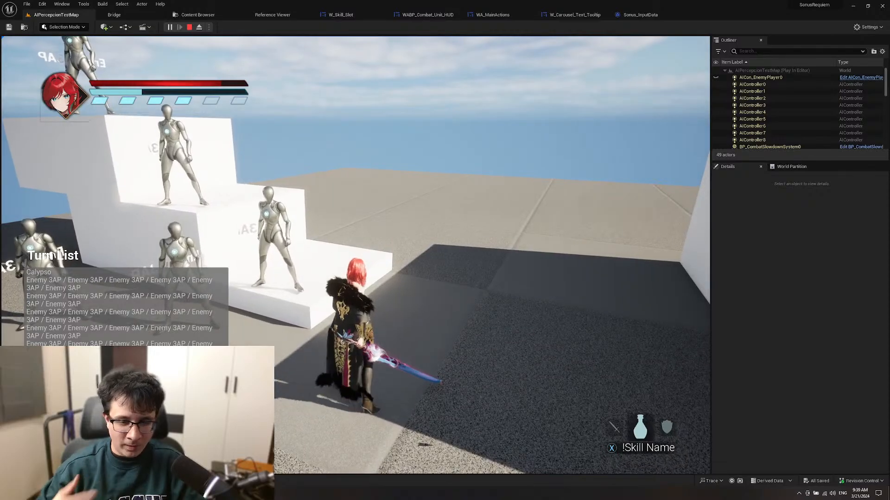
Step: Cycle the action carousel repeatedly through the shield, sword and potion icons to check the skill tooltip, and stop the play session
key(Right)
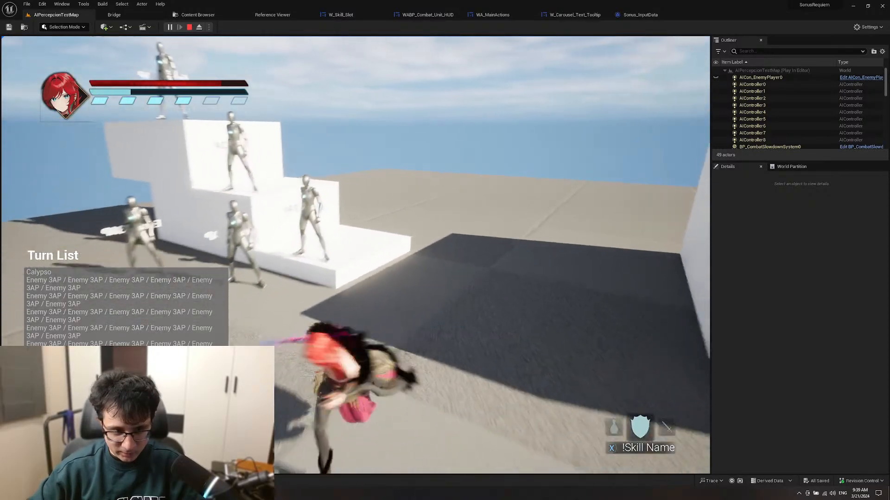
key(Right)
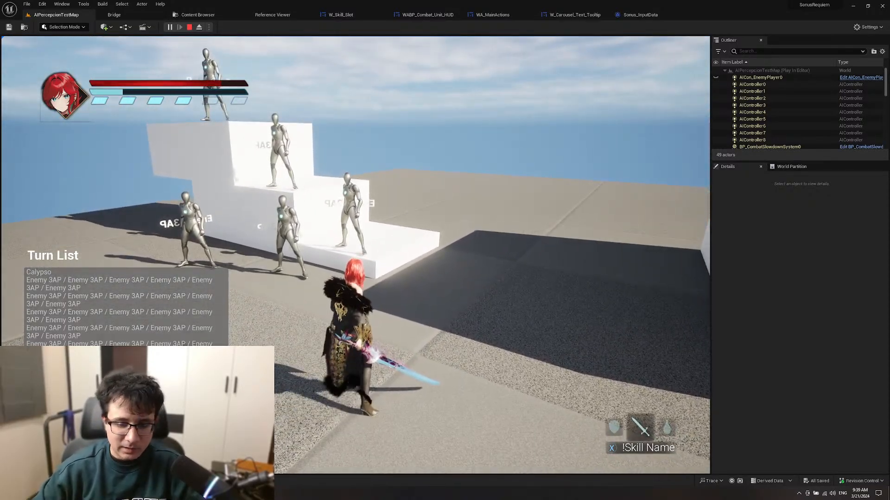
key(Right)
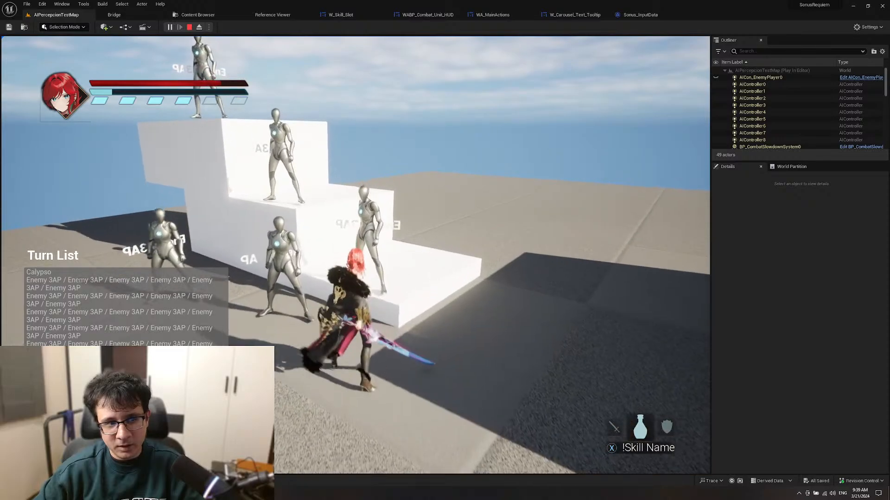
key(Right)
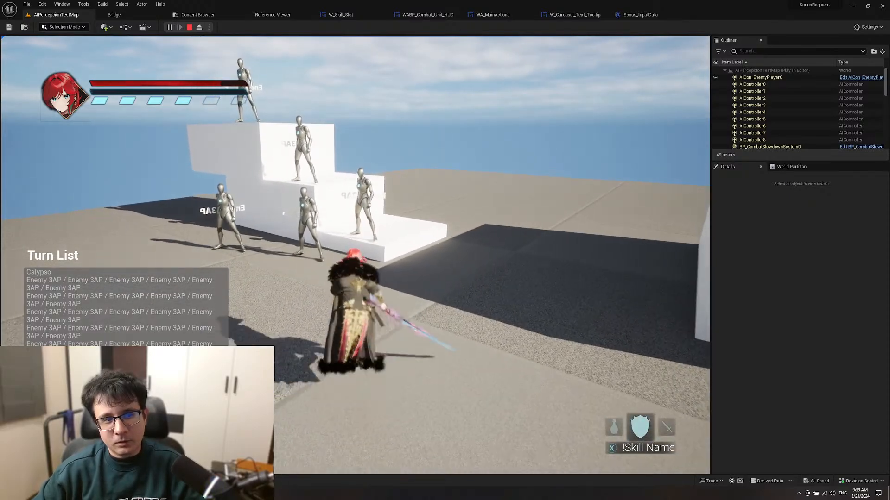
key(Right)
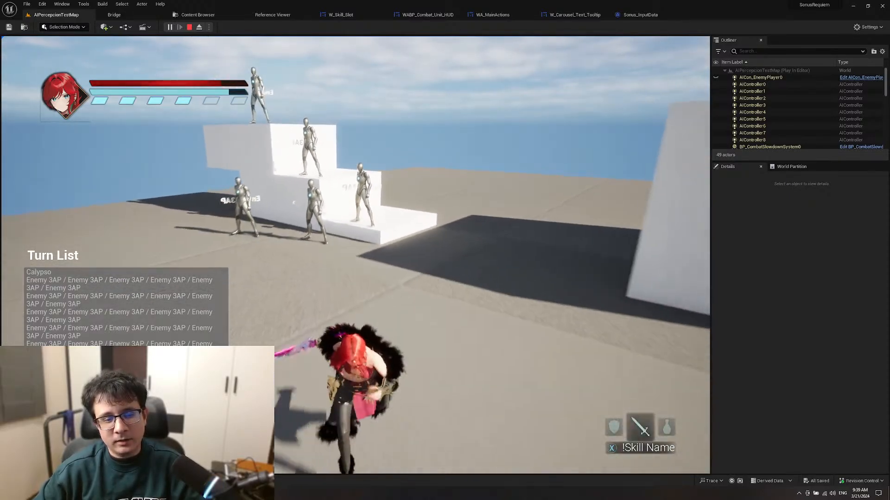
key(Right)
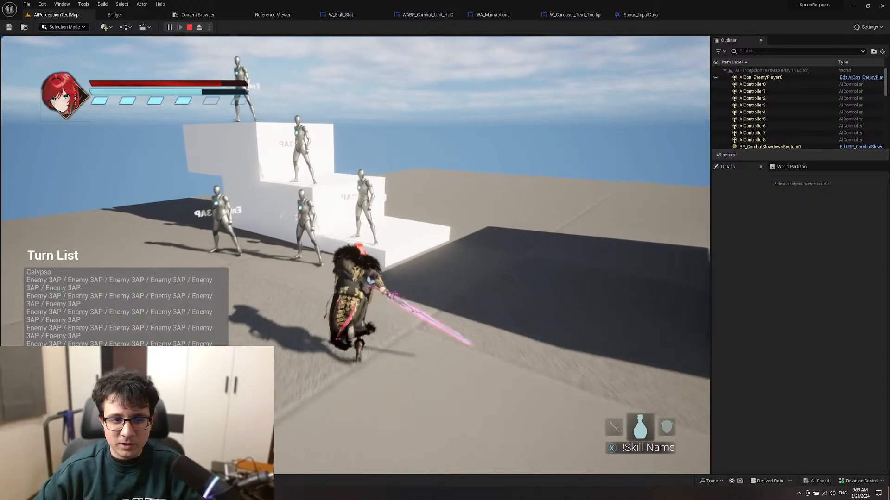
key(Right)
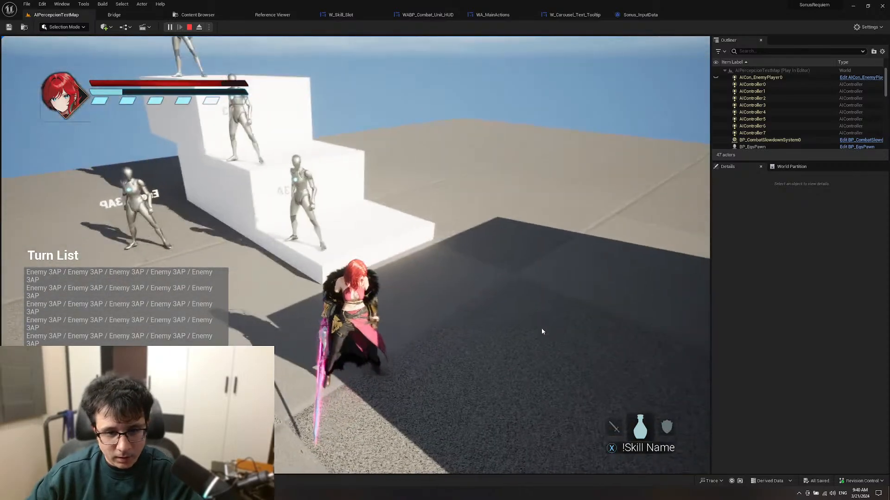
key(Escape)
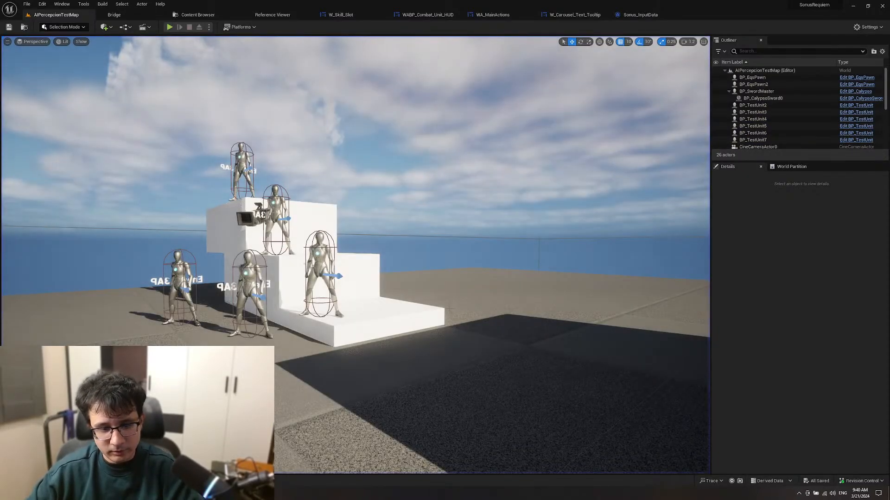
mouse_move(449, 308)
right_down()
mouse_move(459, 311)
mouse_move(439, 308)
right_up()
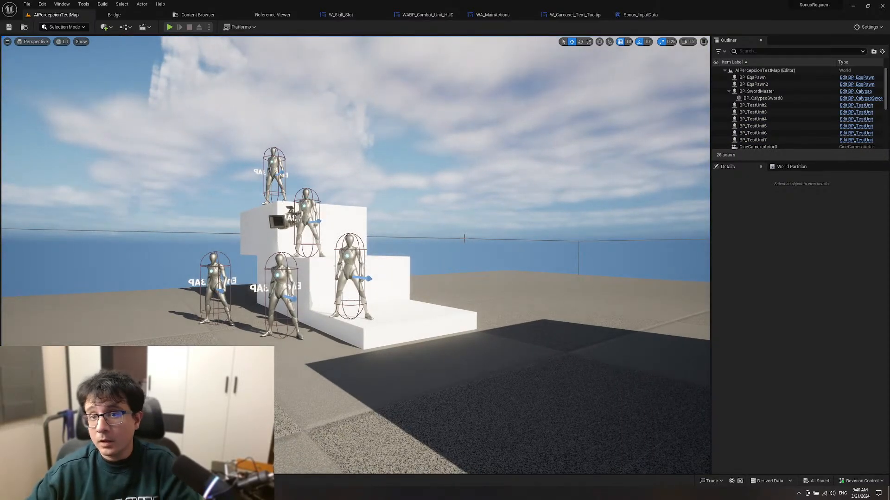
key(s)
right_drag(463, 238, 422, 227)
key(w)
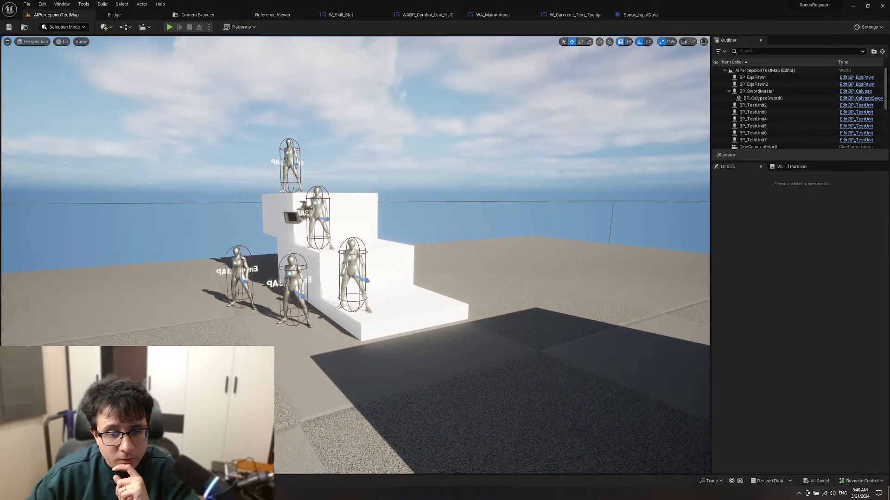
right_drag(419, 339, 423, 311)
right_drag(375, 292, 357, 262)
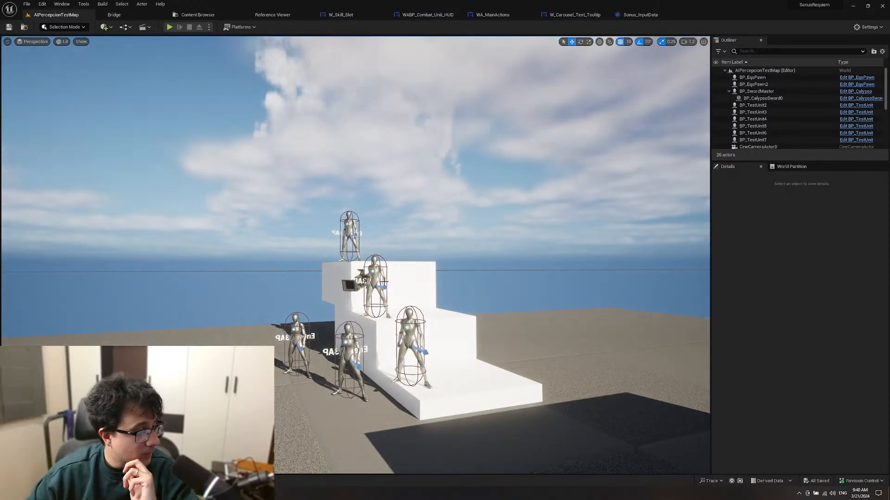